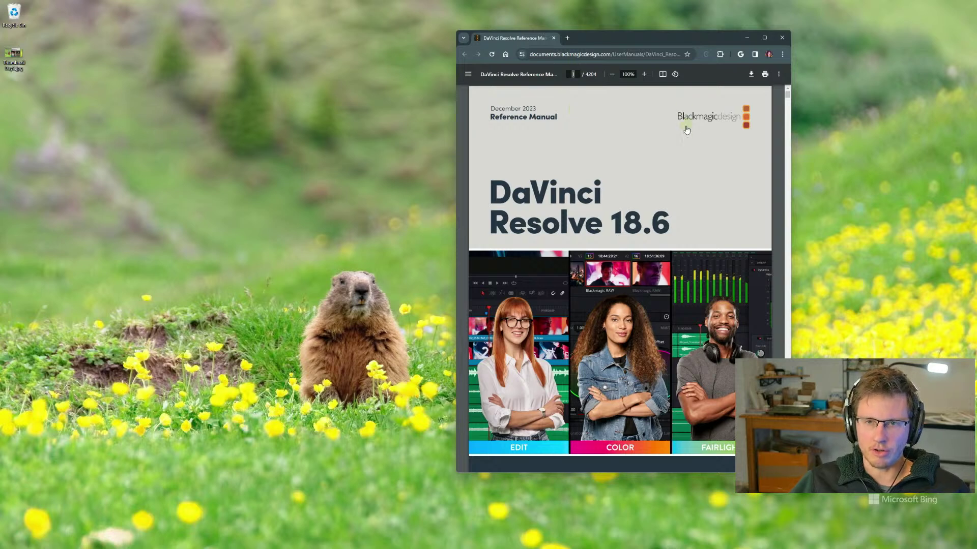
- Jump to page 1197 of the DaVinci Resolve 18.6 reference manual
type("119")
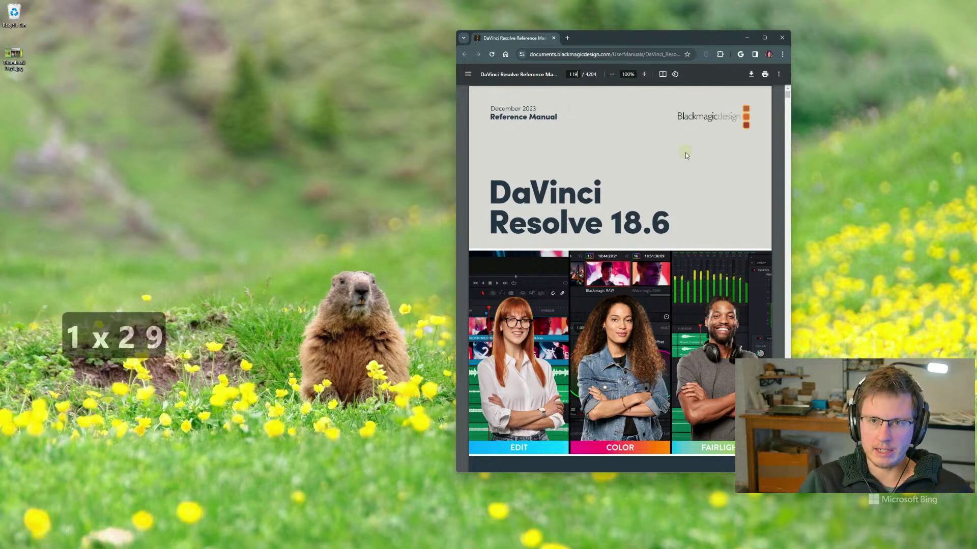
type("7")
key("Return")
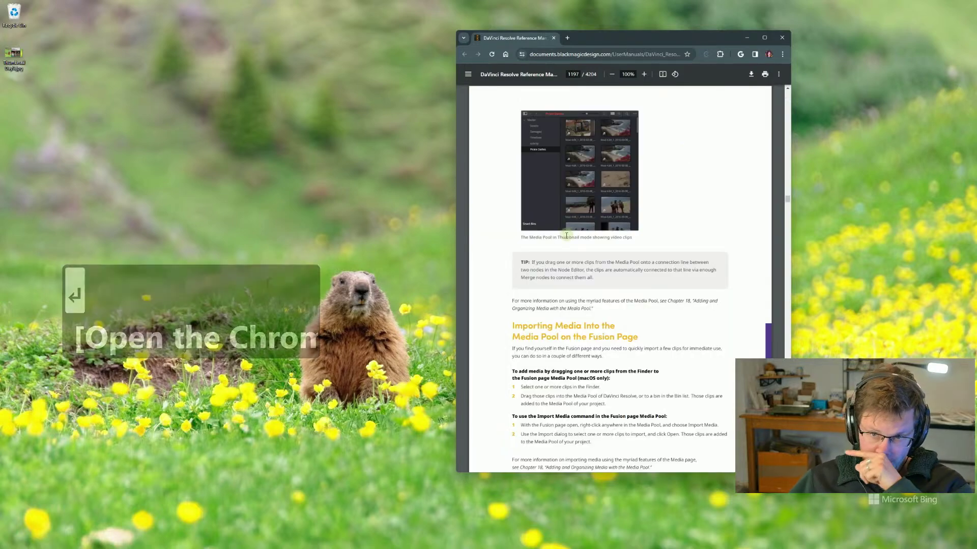
- Skim the manual pages around the Media Pool, Thumbnail Timeline, Spline Editor and Keyframe Spreadsheet sections of the Fusion interface chapter
scroll(613, 311, "up", 5)
scroll(611, 310, "up", 10)
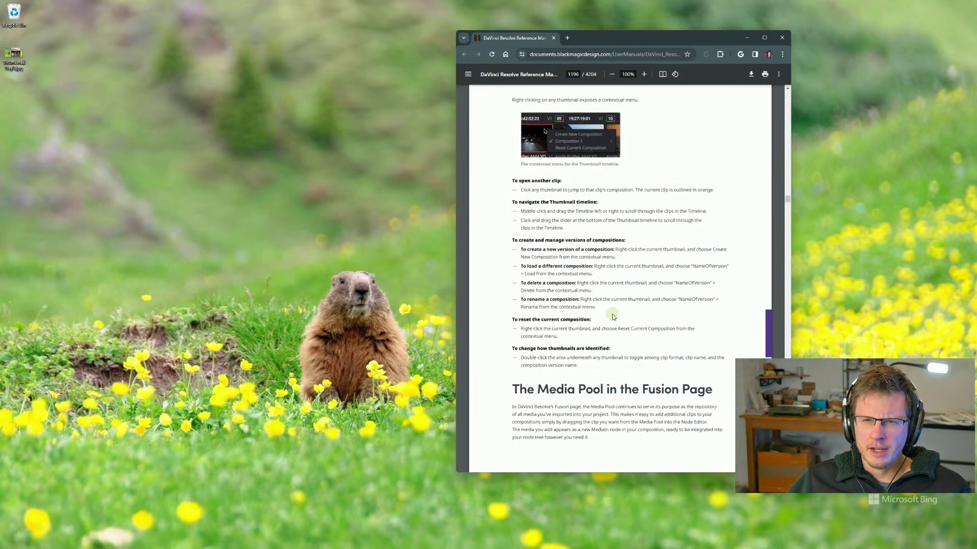
scroll(638, 311, "up", 3)
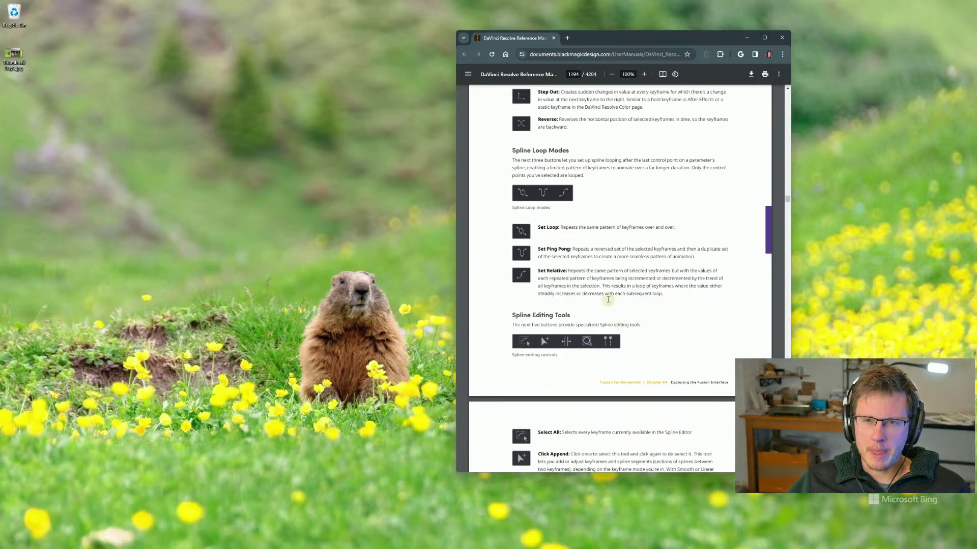
scroll(631, 305, "down", 7)
scroll(598, 324, "down", 6)
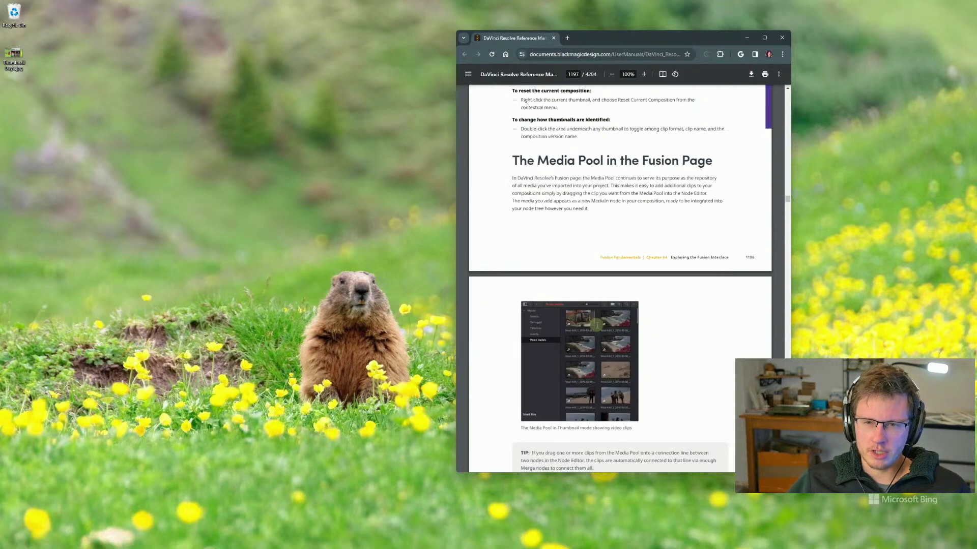
scroll(600, 354, "down", 2)
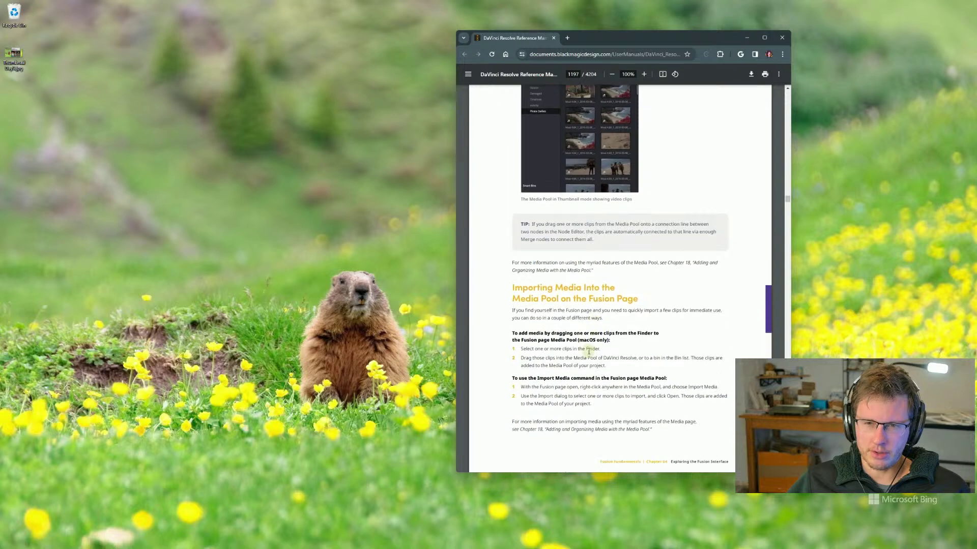
scroll(583, 347, "up", 3)
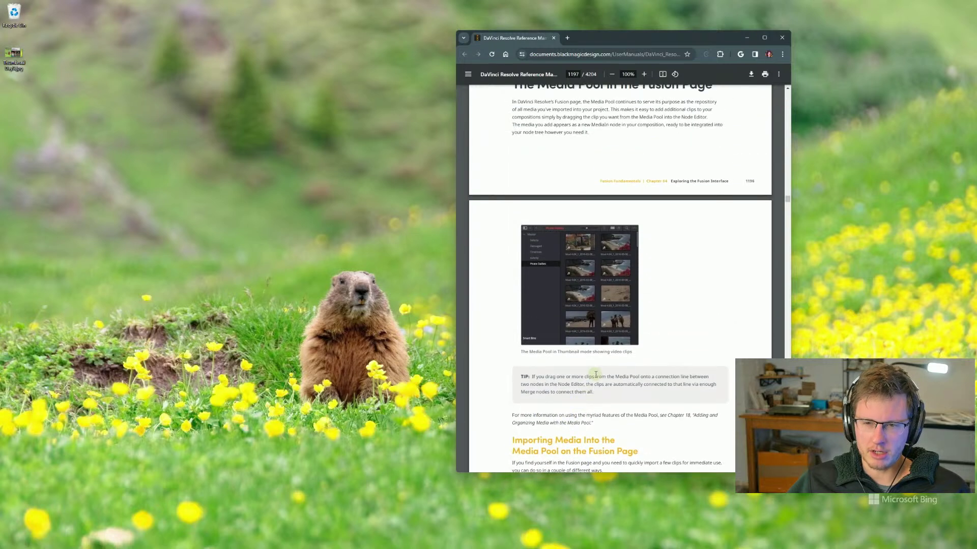
scroll(642, 402, "up", 3)
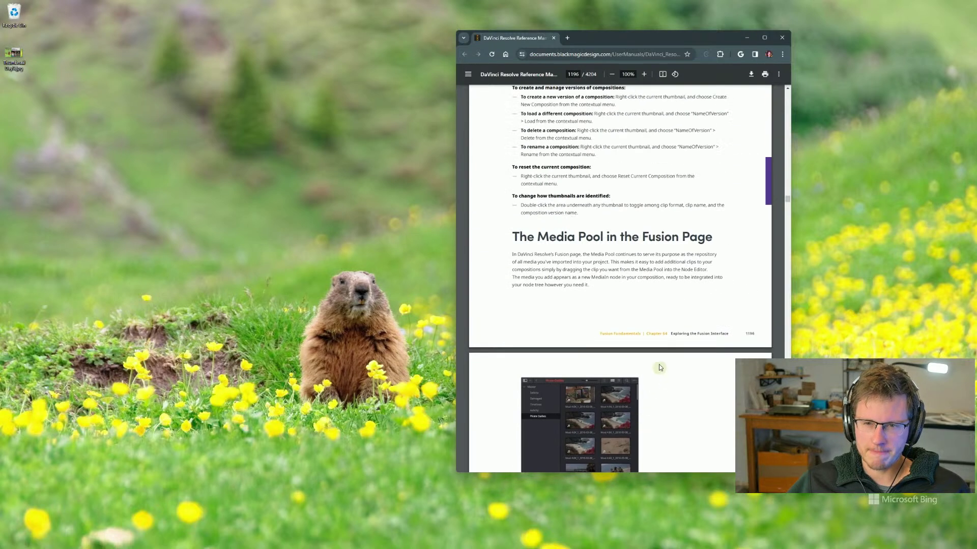
scroll(659, 367, "up", 10)
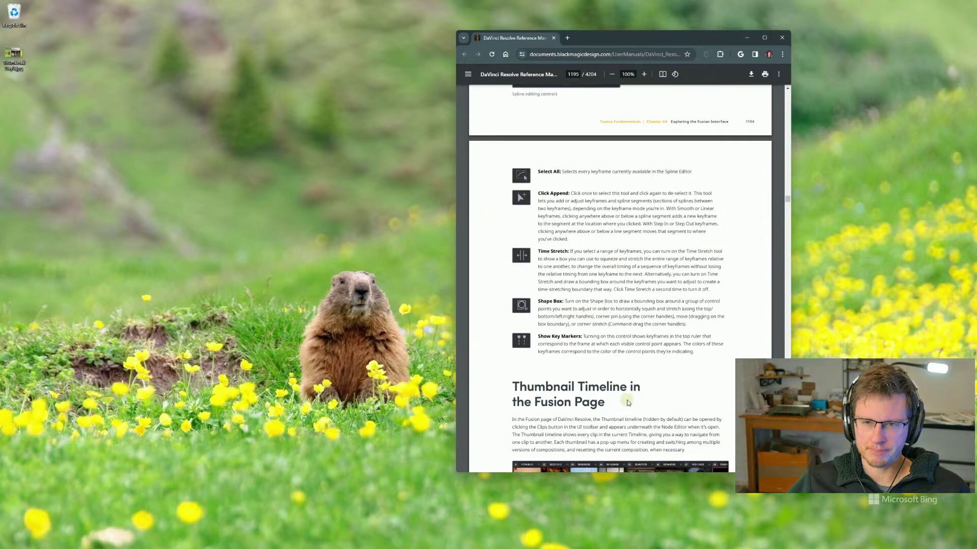
scroll(627, 403, "up", 10)
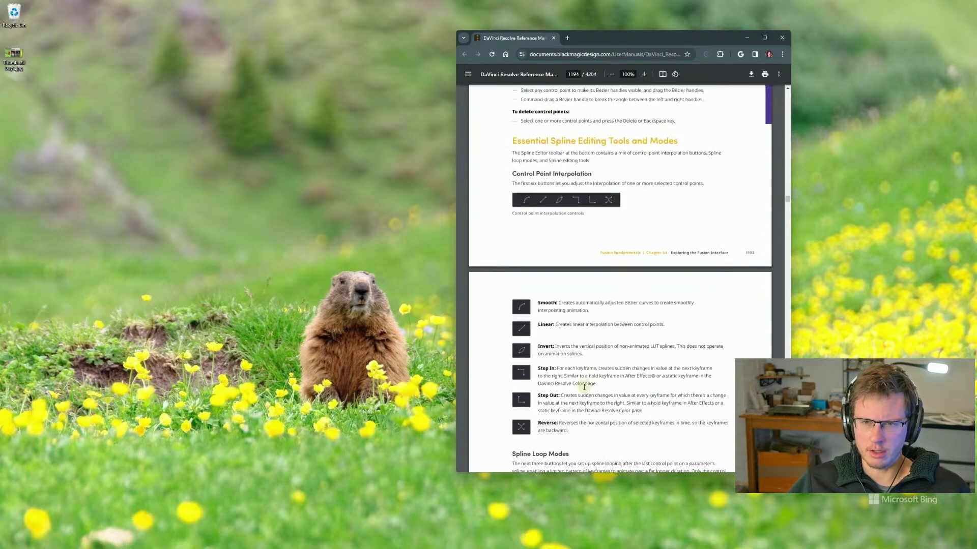
scroll(584, 387, "up", 4)
scroll(564, 356, "down", 2)
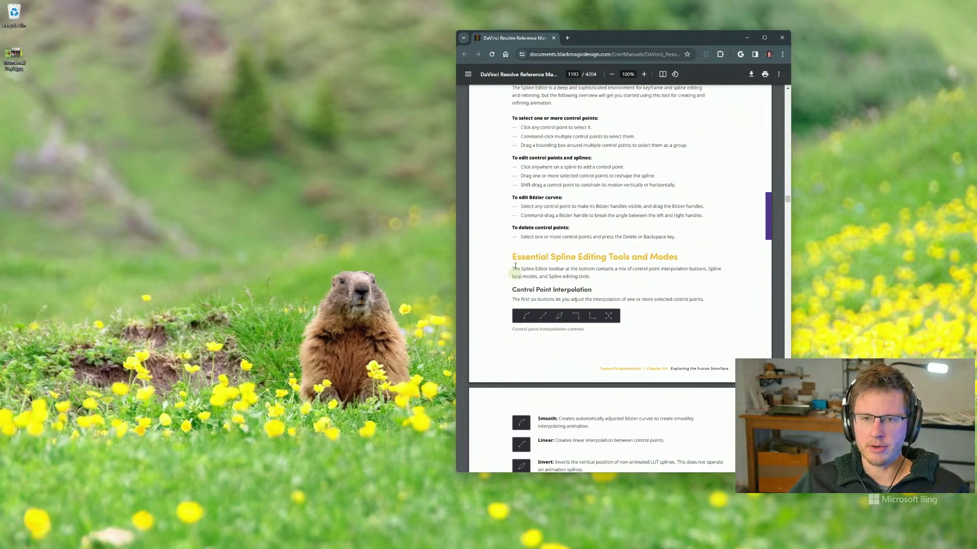
scroll(515, 266, "up", 20)
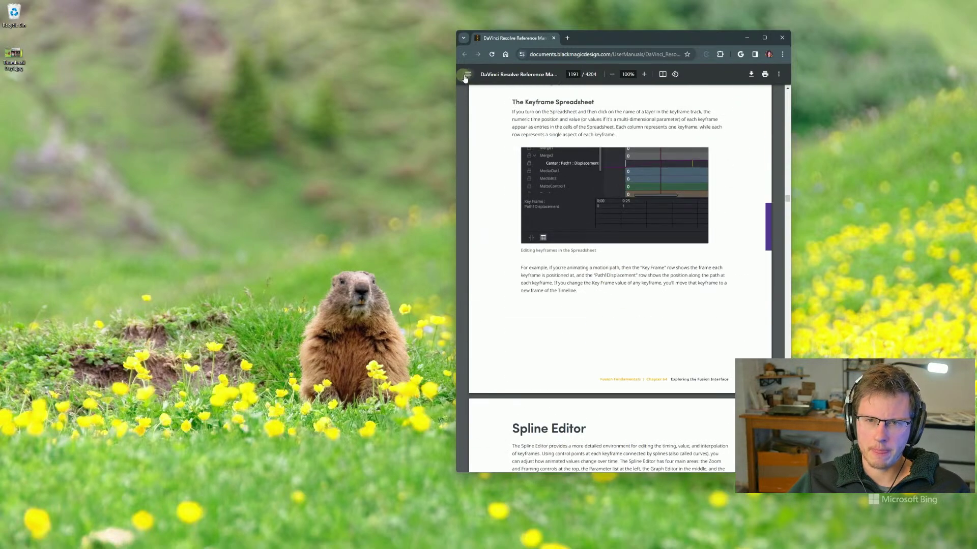
- Show the manual's document outline and go to the Fusion Fundamentals part
left_click(466, 74)
left_click(470, 119)
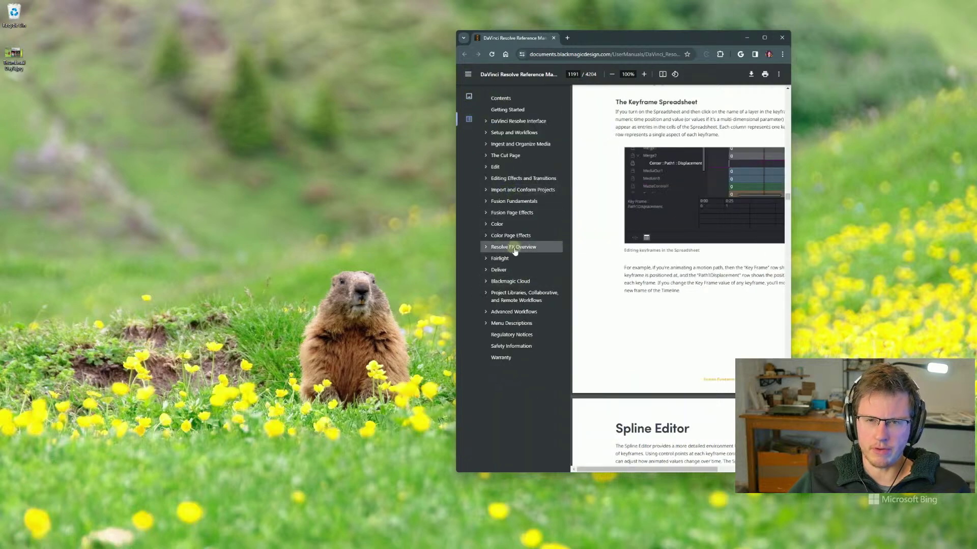
left_click(513, 202)
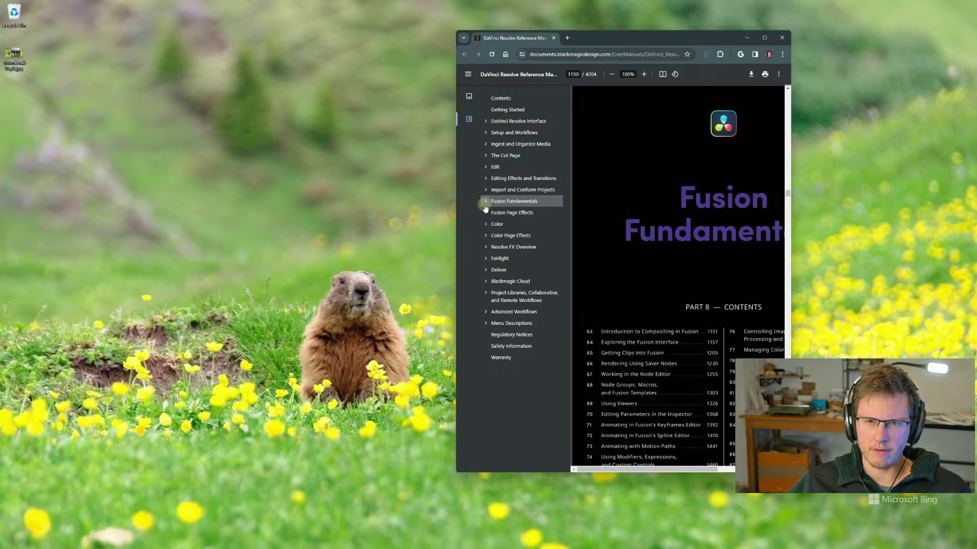
- Widen the browser window until both columns of the Part 8 contents list fit beside the outline
scroll(674, 307, "down", 3)
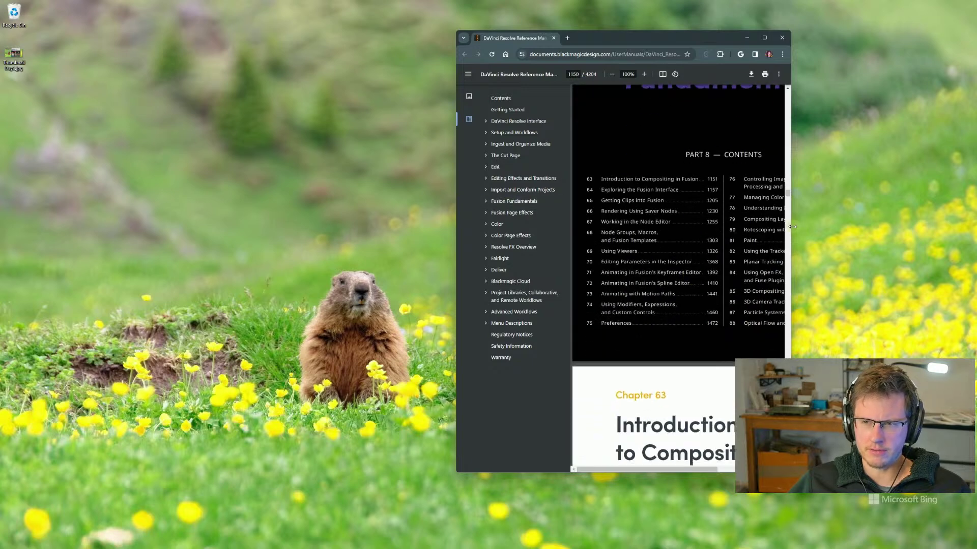
left_click_drag(792, 227, 877, 226)
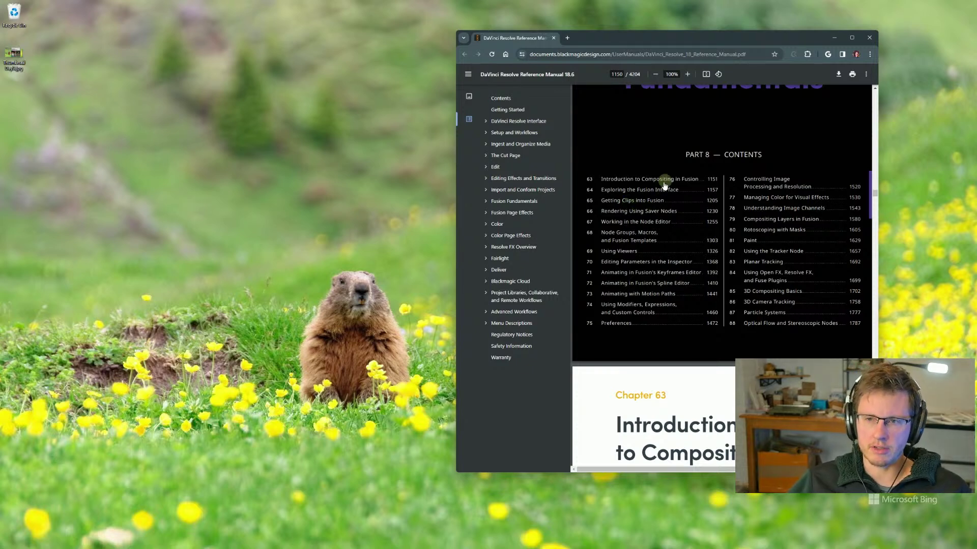
scroll(616, 208, "up", 1)
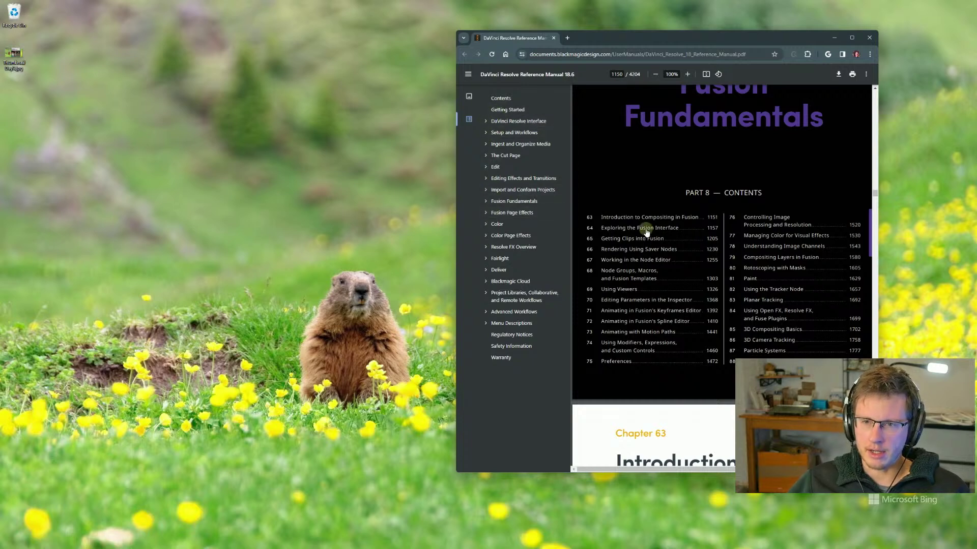
- Expand Fusion Fundamentals and its Exploring the Fusion Interface chapter in the outline
left_click(486, 202)
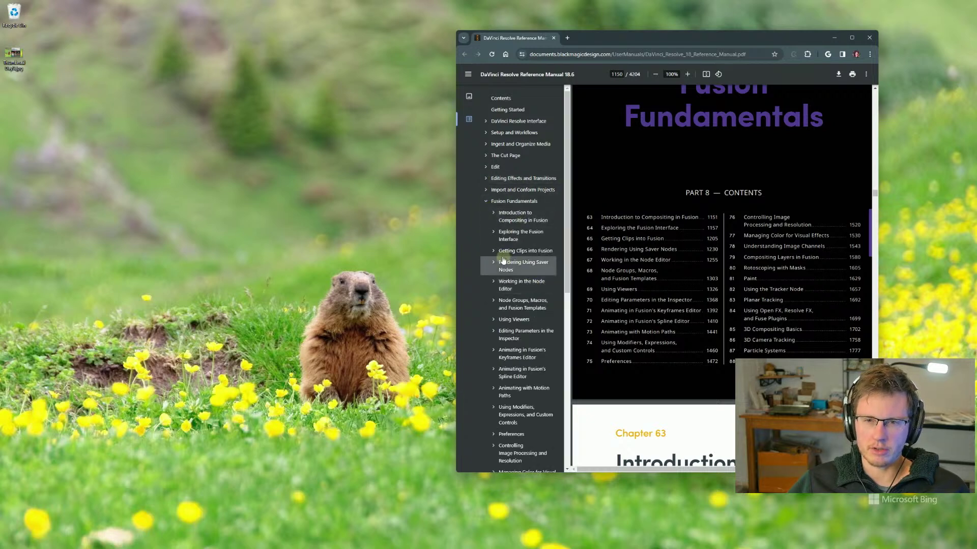
left_click(493, 233)
scroll(550, 295, "down", 2)
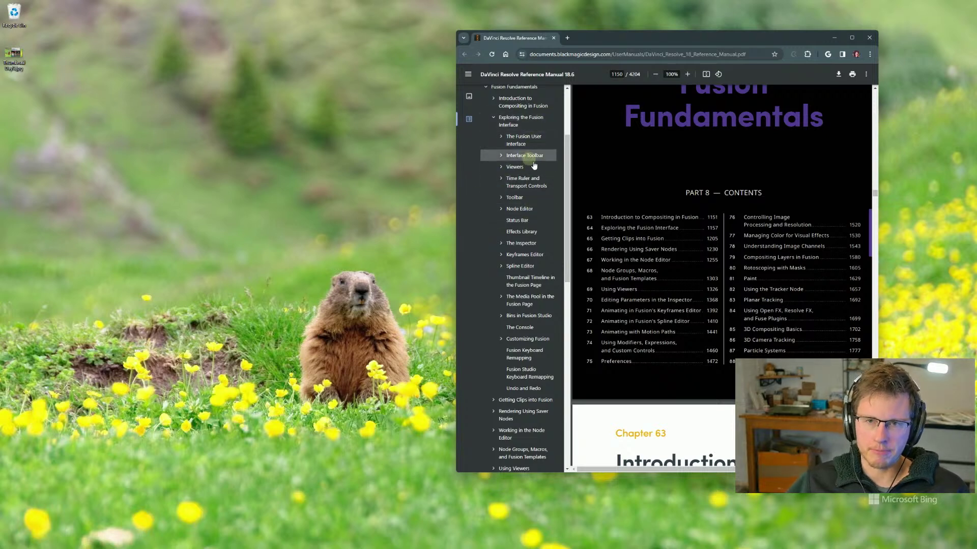
- Expand The Fusion User Interface, Interface Toolbar, Viewers, and Time Ruler and Transport Controls sections in the outline
left_click(500, 138)
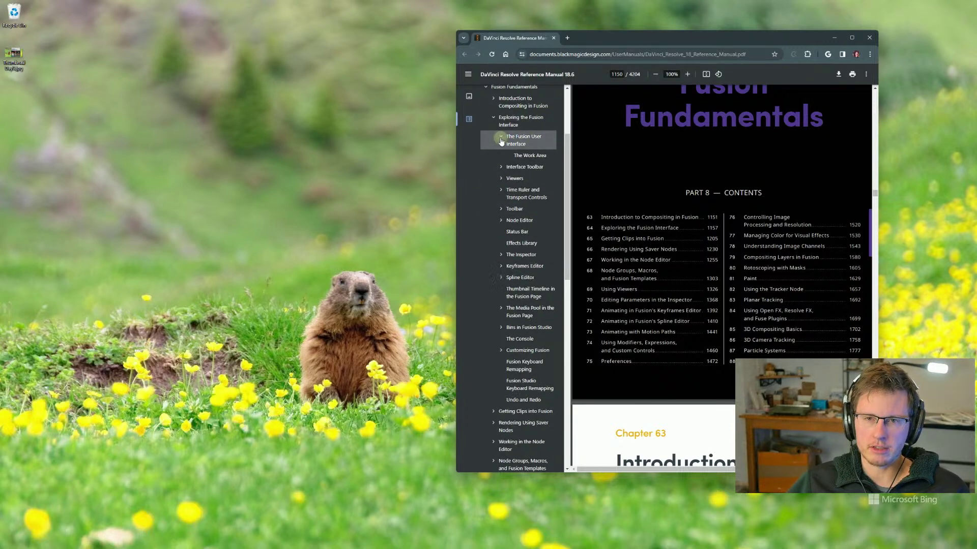
left_click(500, 167)
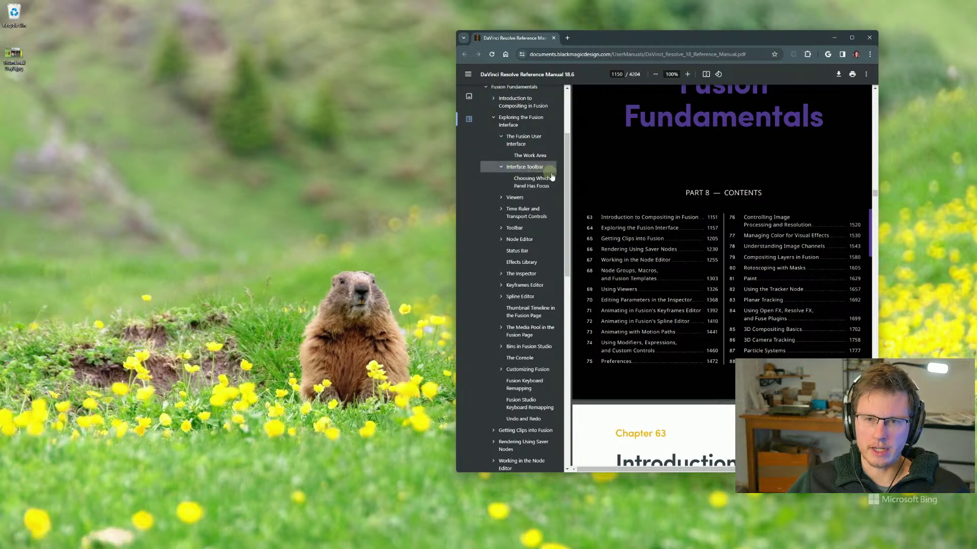
left_click(501, 197)
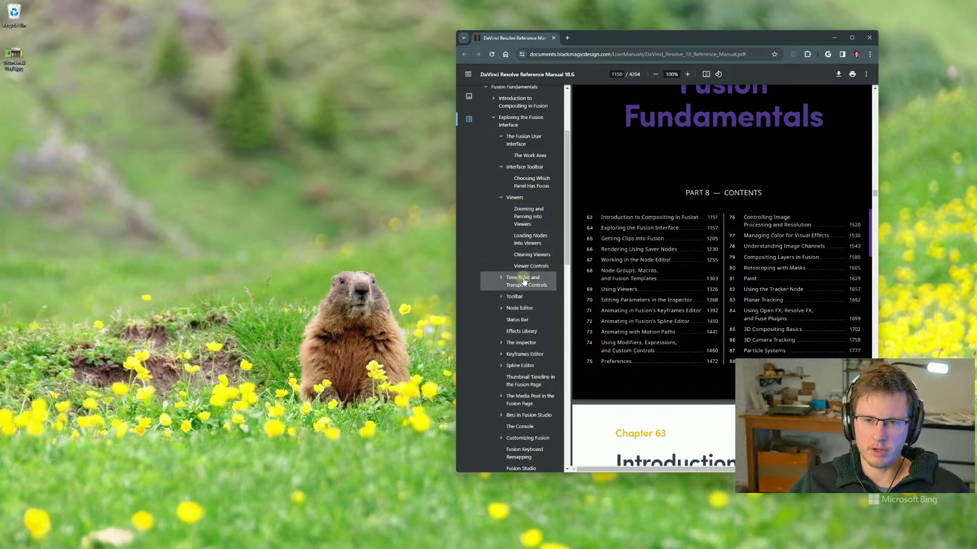
scroll(524, 257, "down", 1)
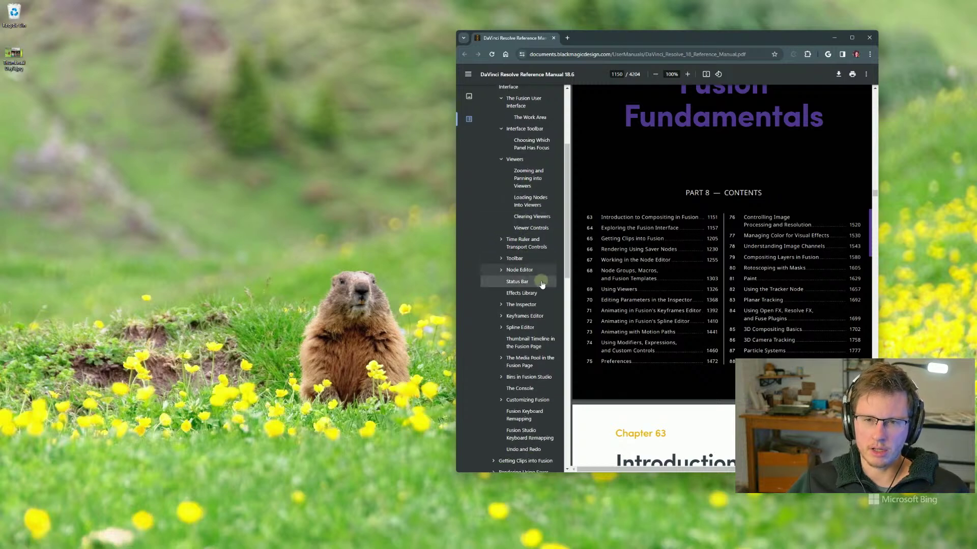
left_click(501, 242)
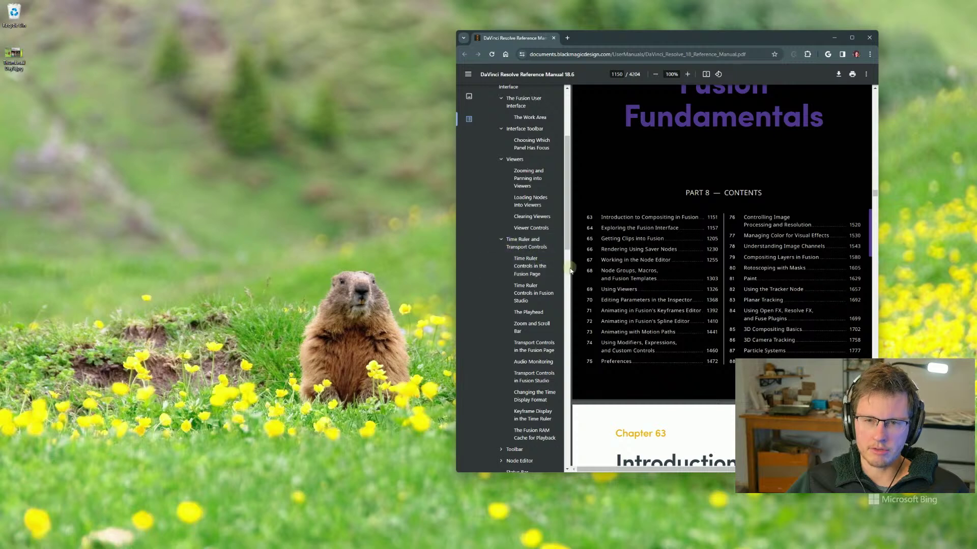
- Review the topics listed under Time Ruler and Transport Controls, down to The Fusion RAM Cache for Playback
left_click(486, 239)
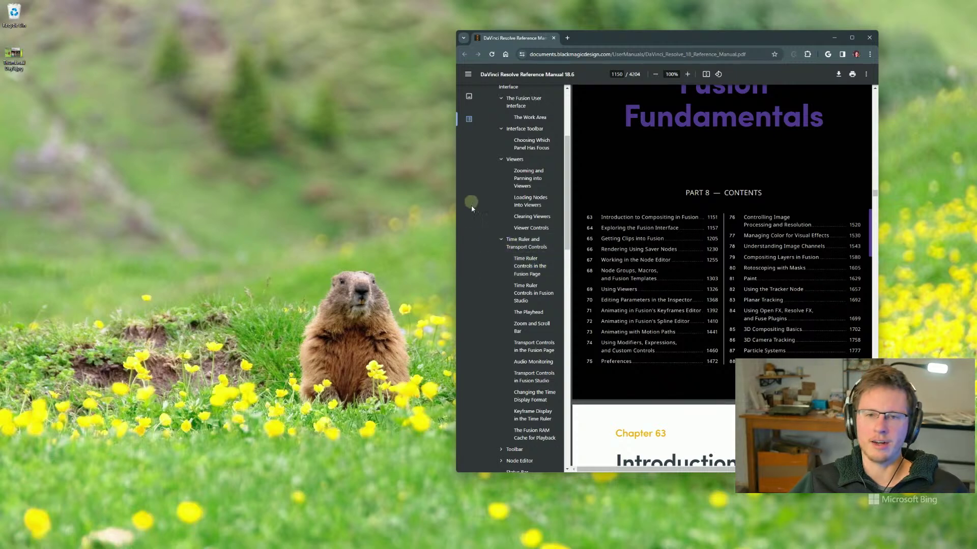
left_click(541, 312)
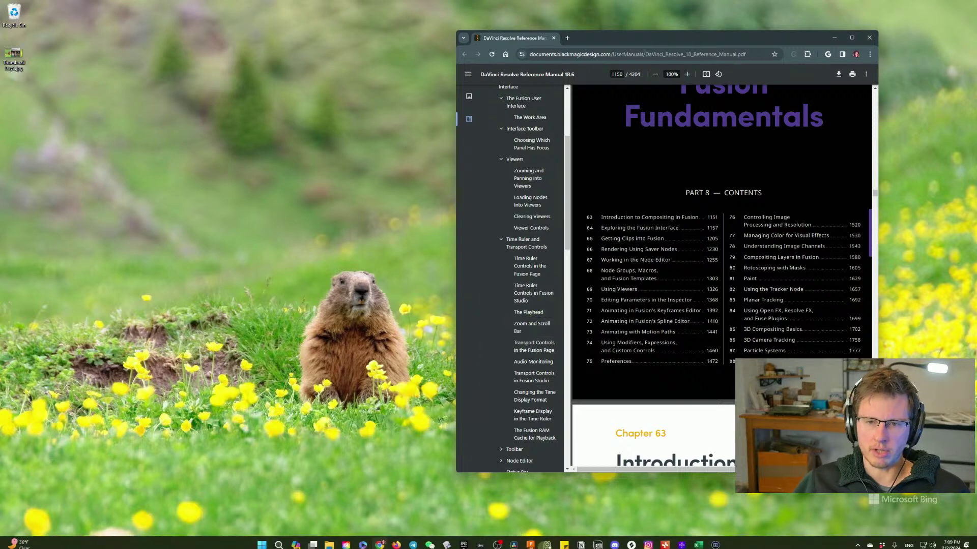
left_click(518, 328)
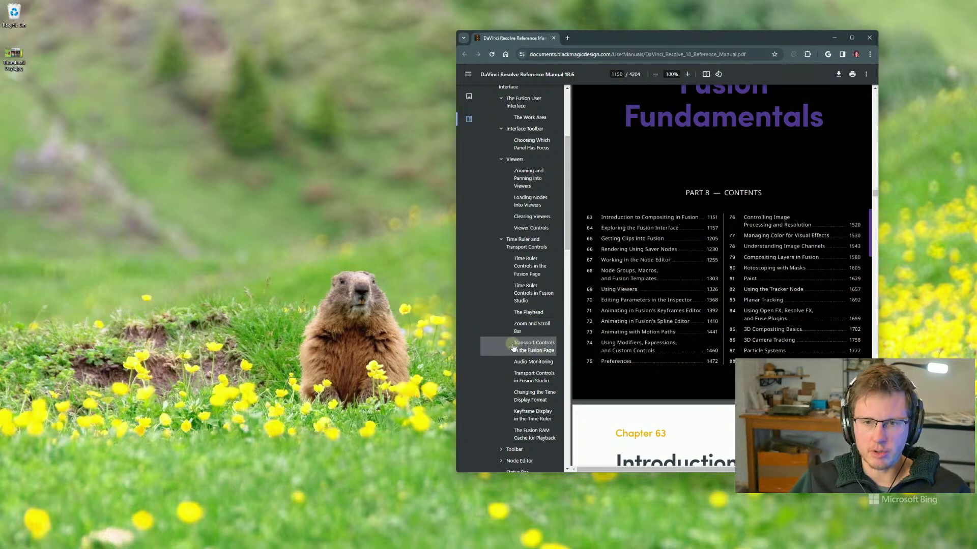
scroll(516, 339, "down", 1)
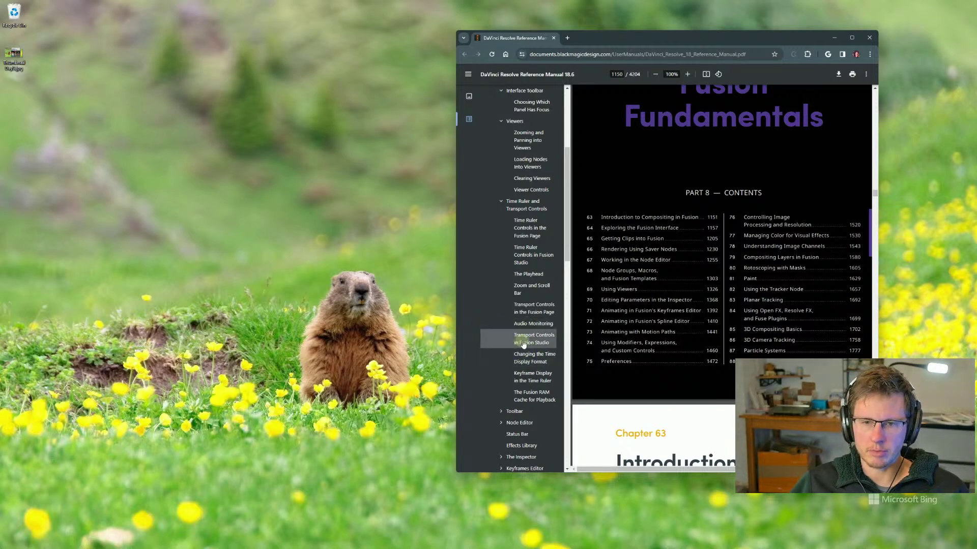
left_click(519, 360)
scroll(523, 360, "down", 1)
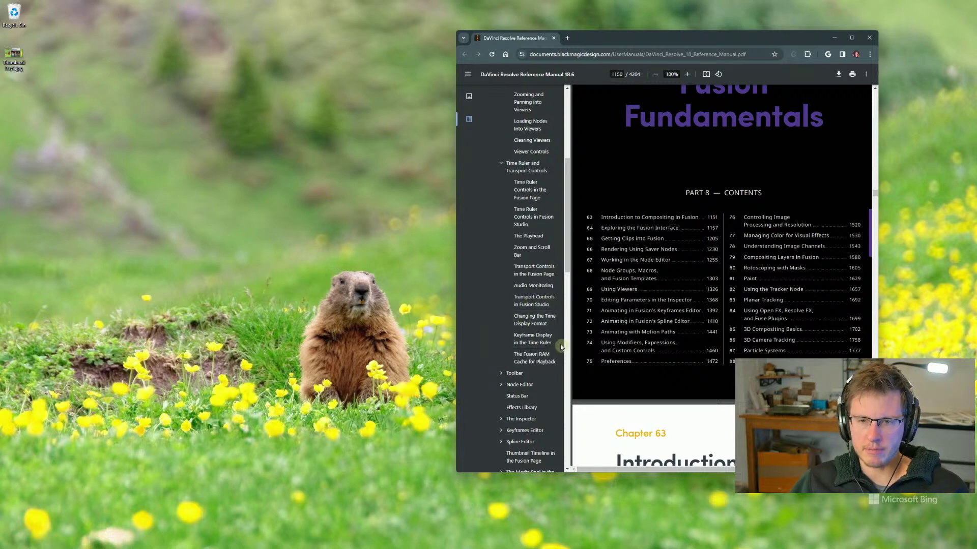
scroll(533, 336, "down", 1)
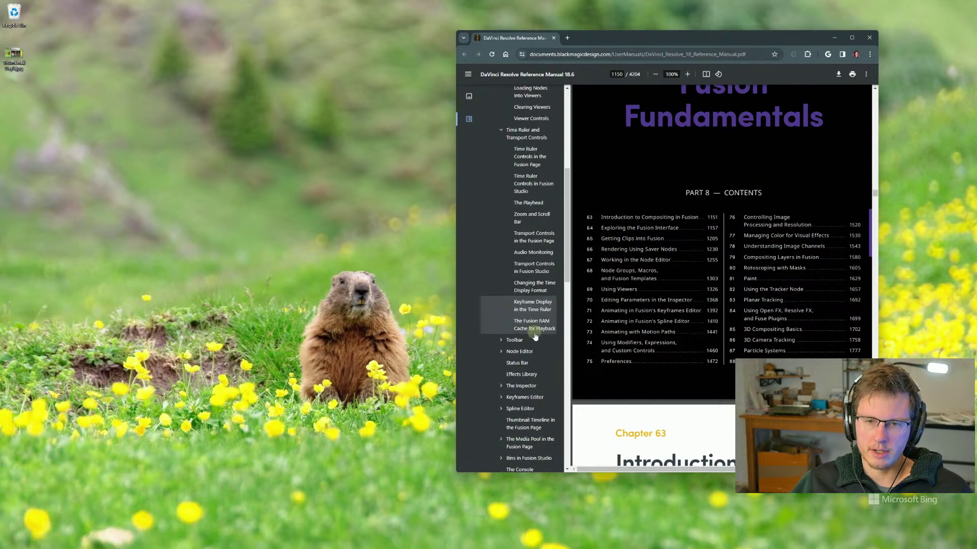
- Expand the Toolbar and Node Editor sections of the chapter outline to list their topics
left_click(501, 336)
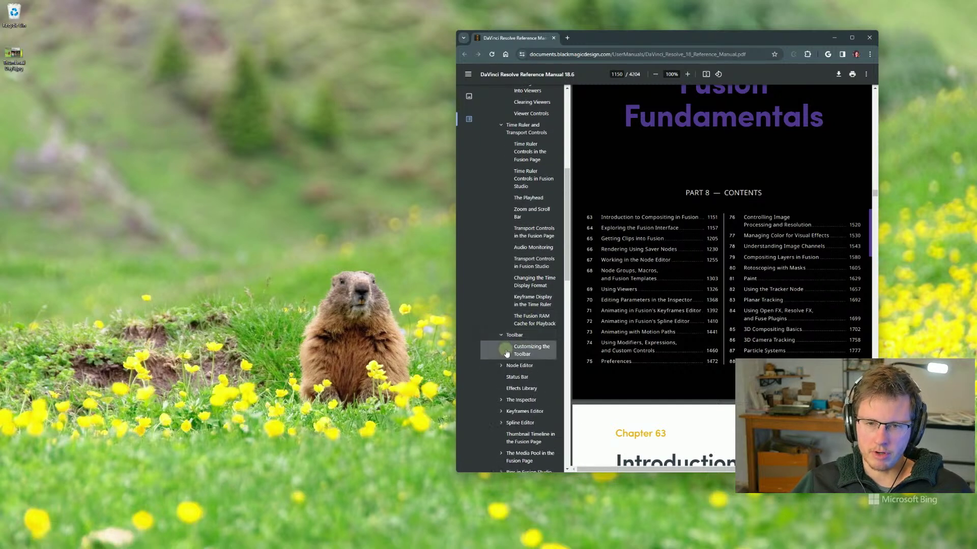
scroll(501, 343, "down", 1)
left_click(501, 327)
scroll(524, 350, "down", 3)
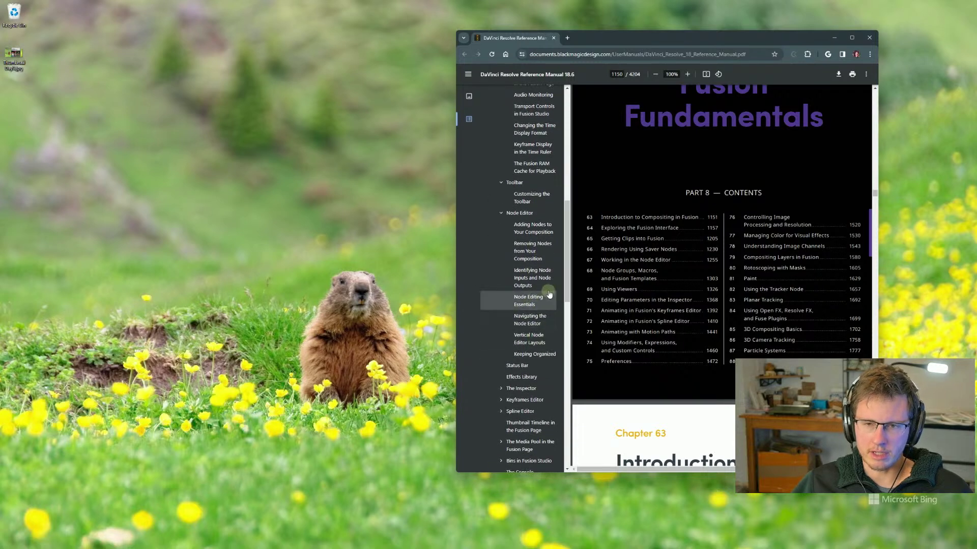
- Look over the outline entries after Node Editor, from Status Bar through the following Fusion Fundamentals chapters
scroll(524, 331, "down", 3)
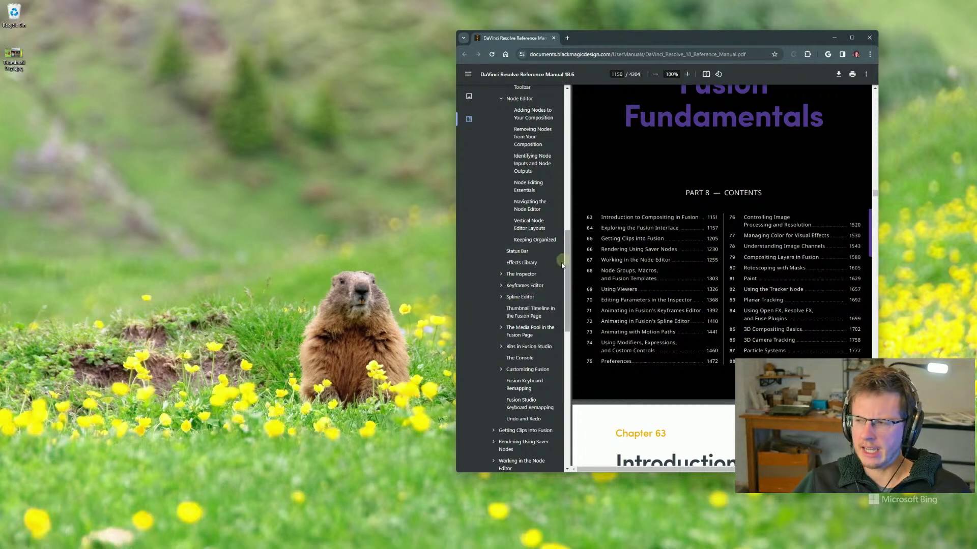
scroll(509, 279, "down", 3)
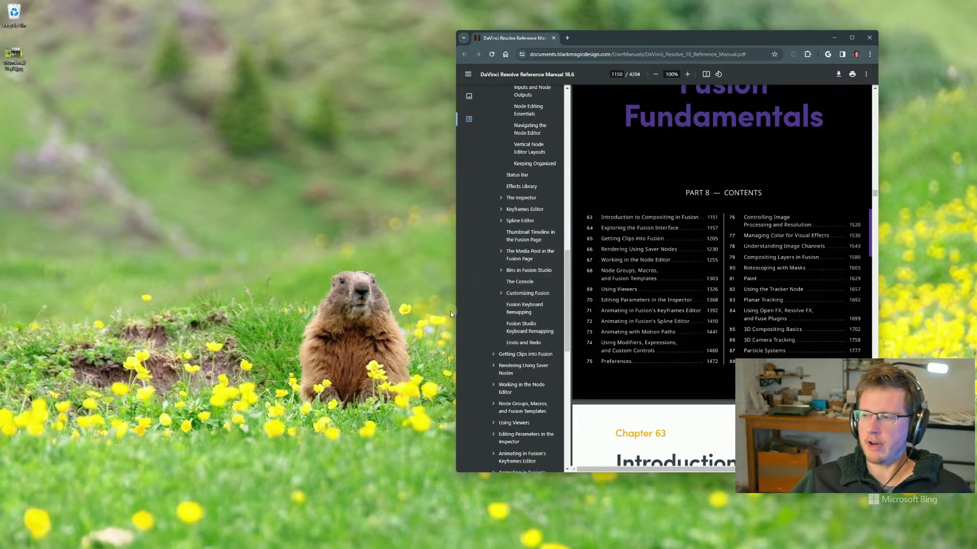
mouse_move(611, 545)
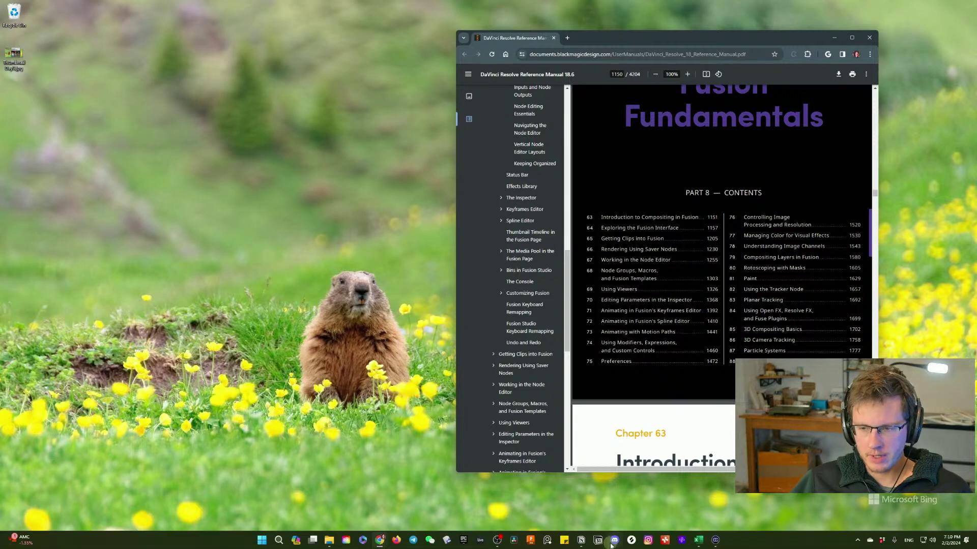
- Go to page 1195 of the reference manual, at the Thumbnail Timeline in the Fusion Page section
left_click(493, 374)
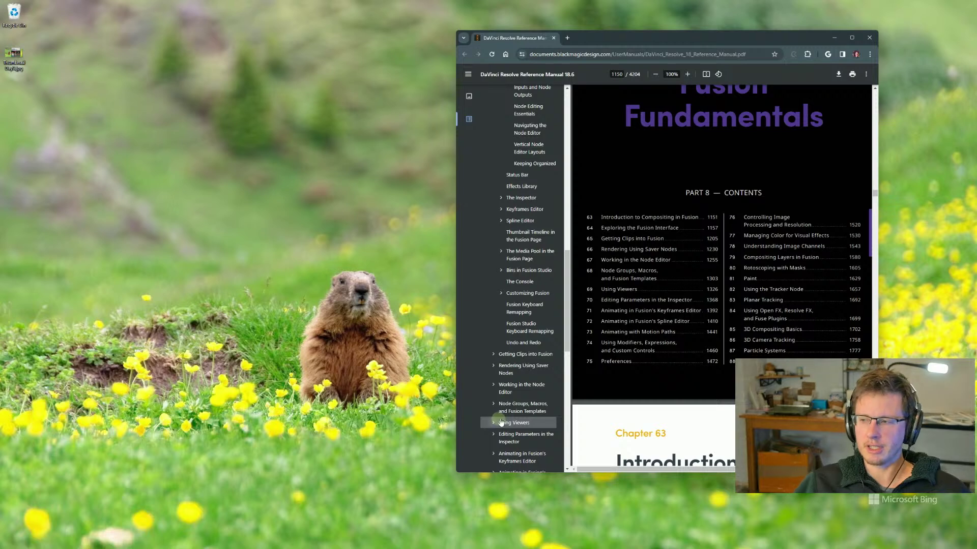
scroll(507, 359, "down", 1)
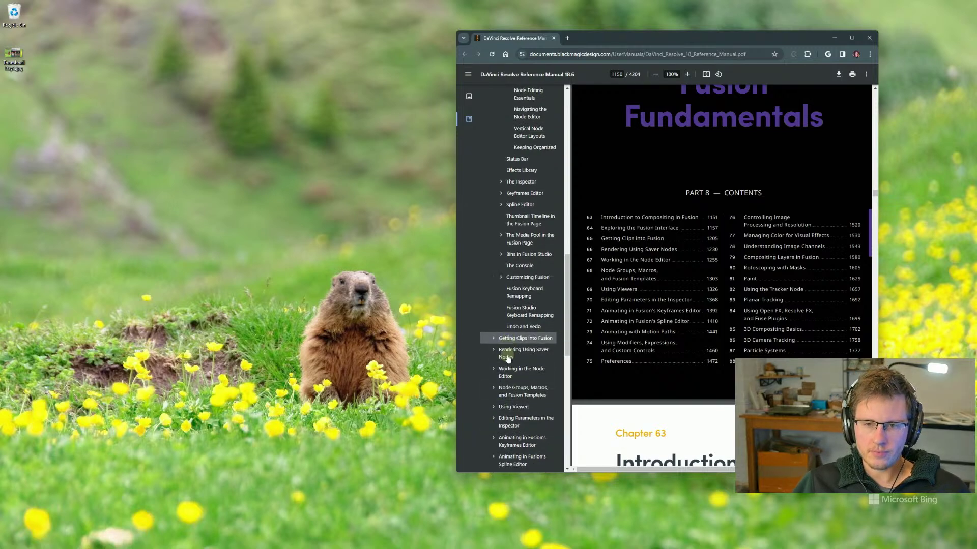
scroll(504, 330, "down", 1)
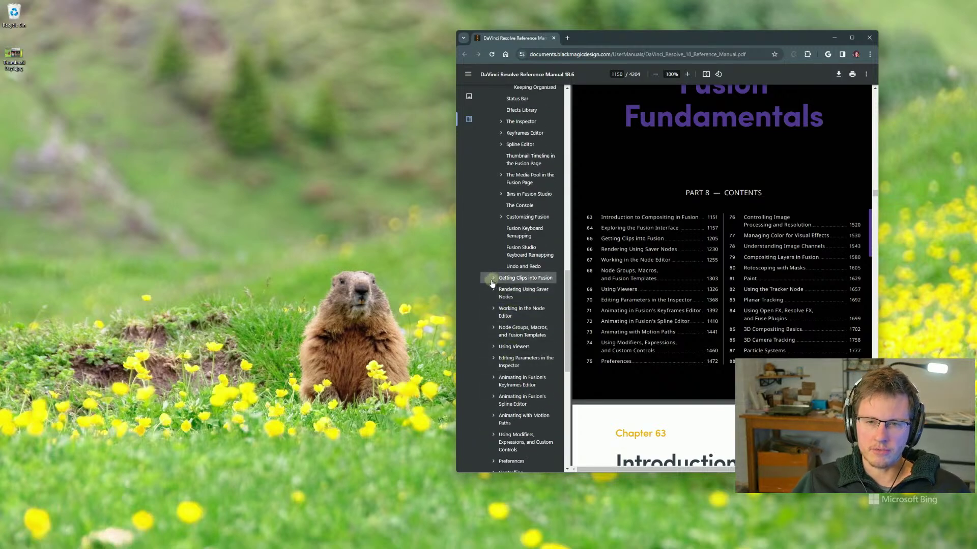
scroll(493, 284, "up", 3)
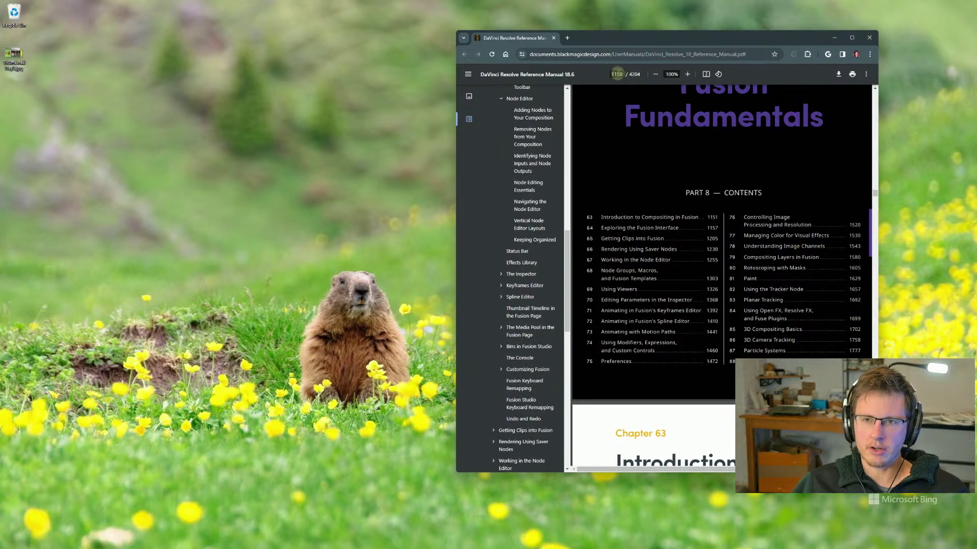
type("1196")
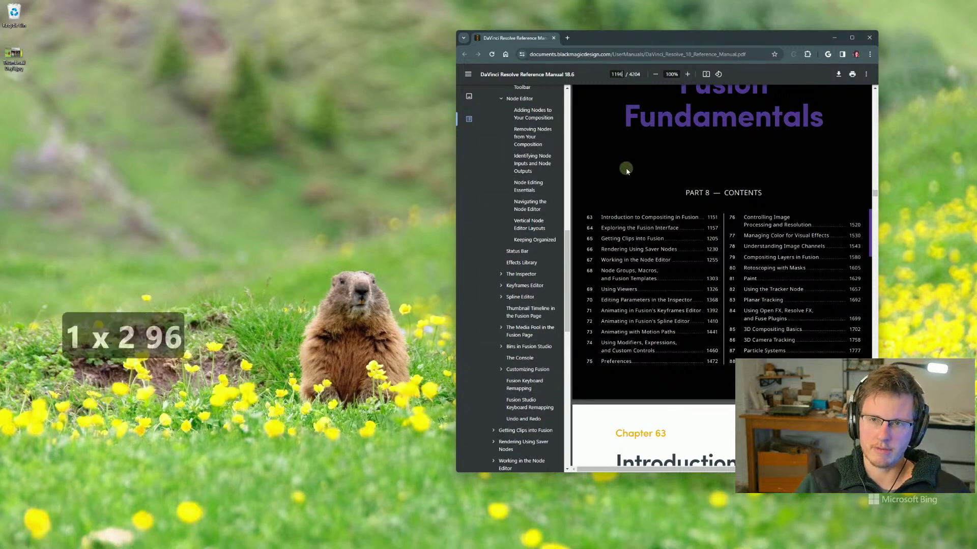
key("BackSpace")
type("5")
key("Return")
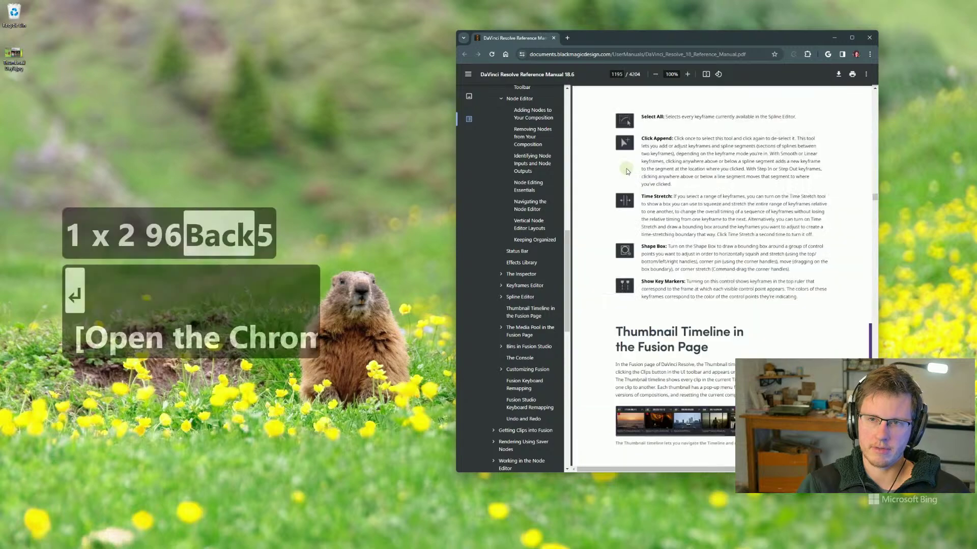
- Skim from the Thumbnail Timeline section to the heading Importing Media Into the Media Pool on the Fusion Page
scroll(627, 172, "down", 8)
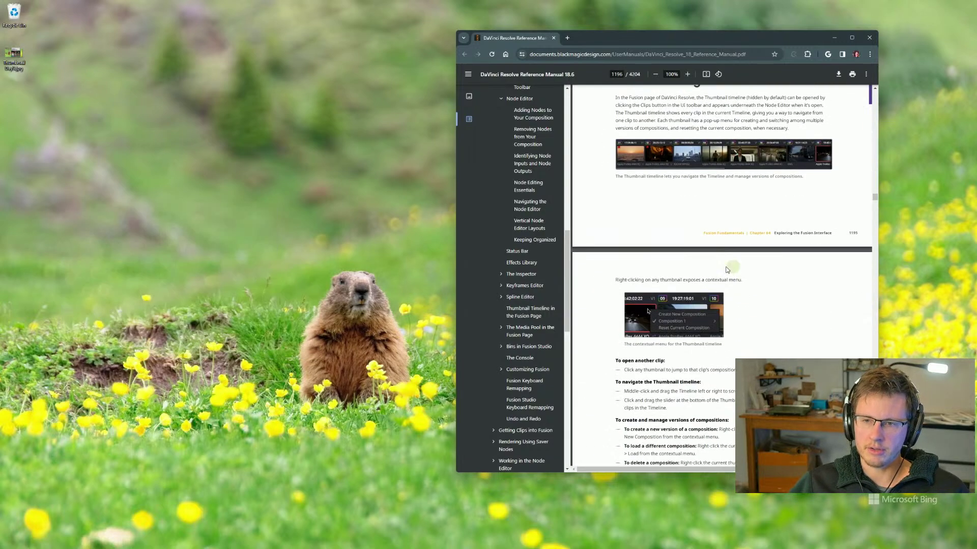
scroll(656, 283, "down", 6)
scroll(652, 255, "up", 2)
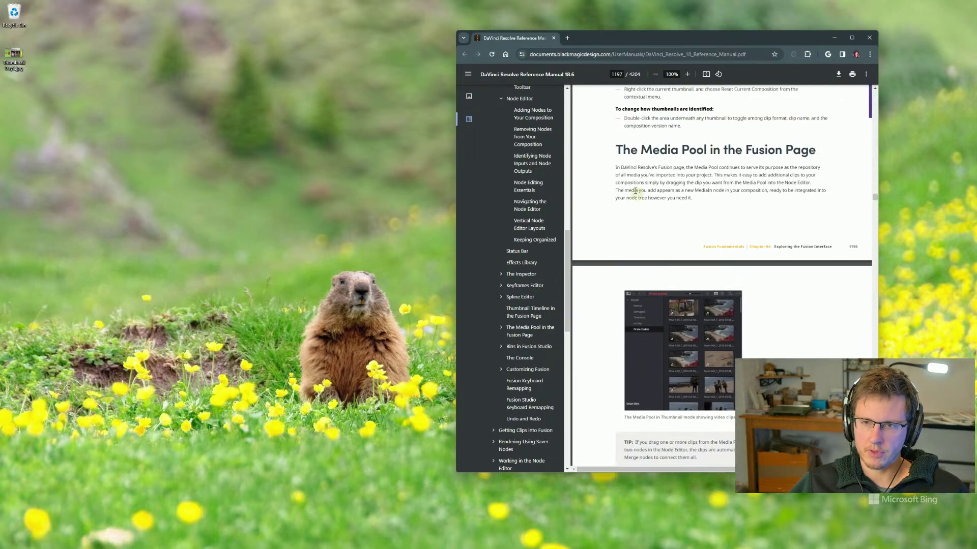
scroll(749, 237, "down", 3)
scroll(749, 238, "down", 4)
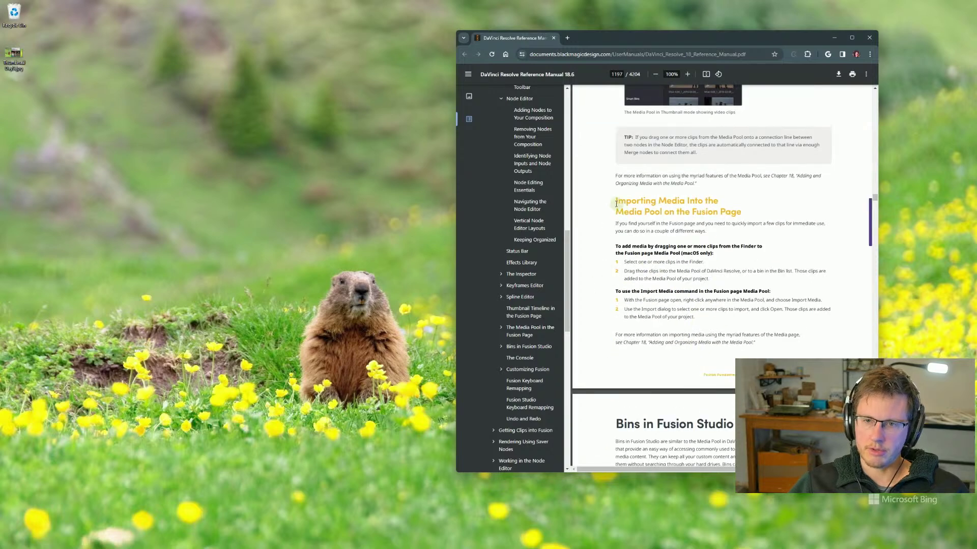
left_click_drag(616, 203, 763, 223)
left_click(728, 212)
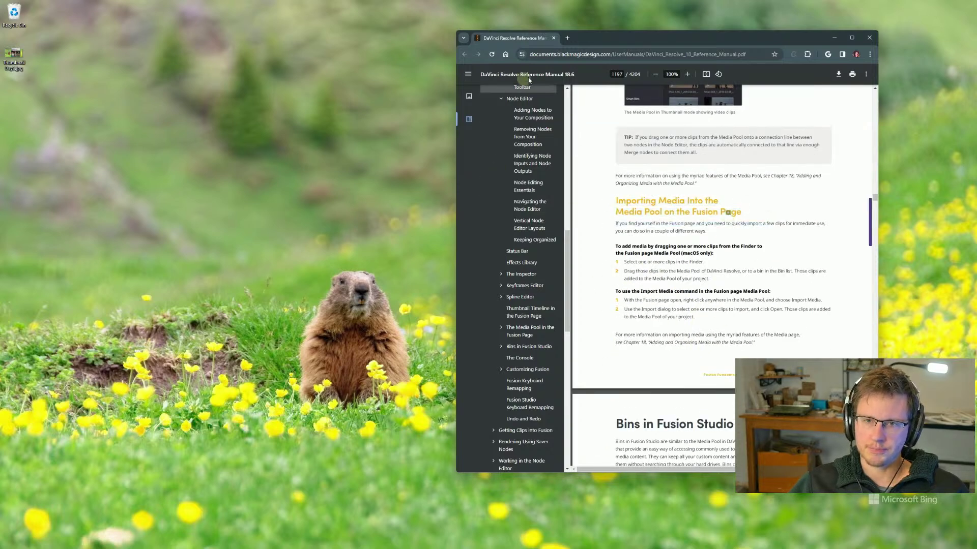
- Hide the document outline, enlarge the manual page to 172%, and shift the browser window slightly aside
left_click(467, 74)
scroll(611, 218, "up", 5)
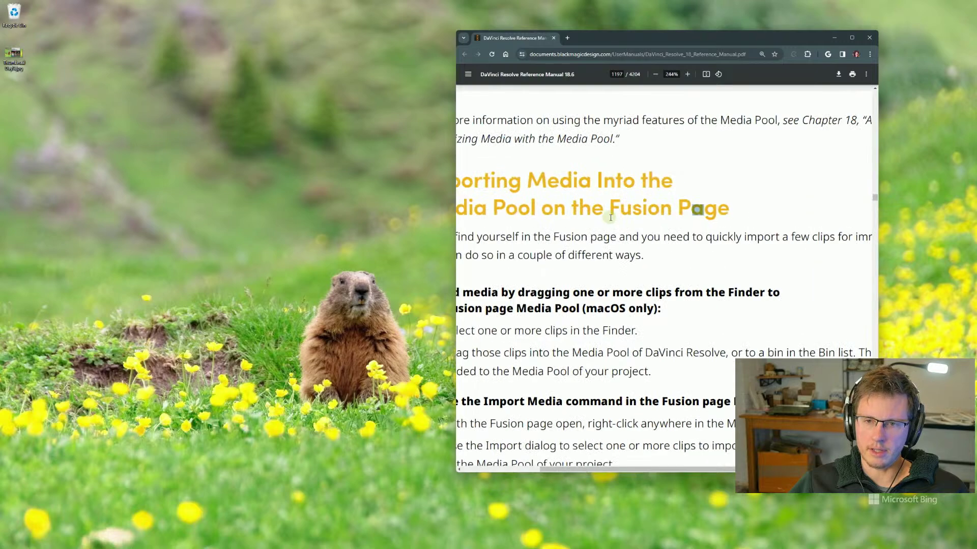
scroll(610, 217, "down", 4)
scroll(617, 218, "up", 2)
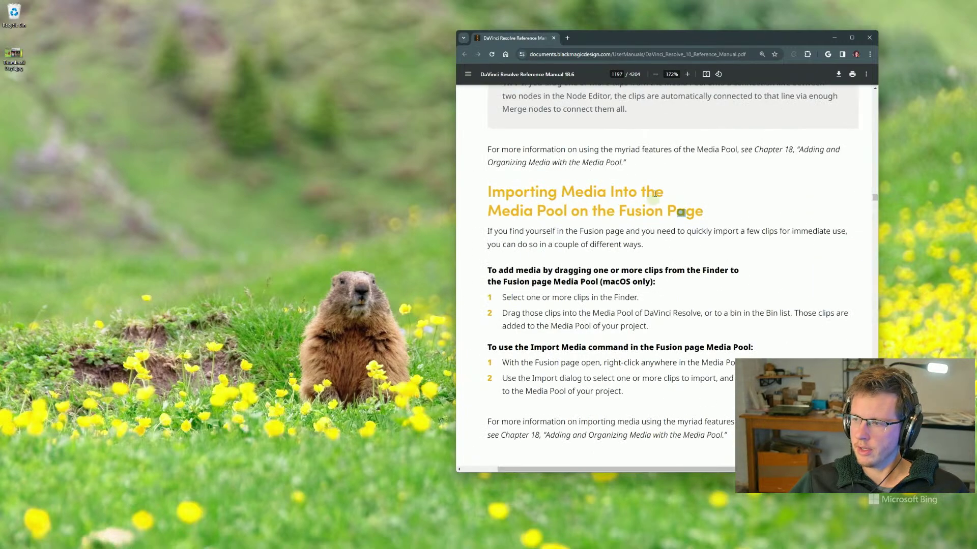
left_click_drag(637, 40, 593, 38)
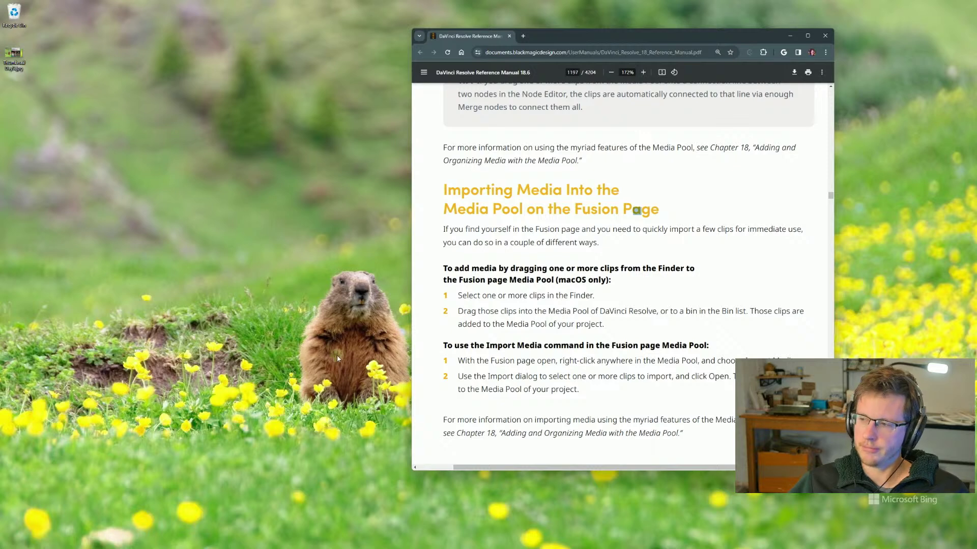
- Launch DaVinci Resolve and reposition the manual and Project Manager windows so the full project list can be seen
mouse_move(448, 547)
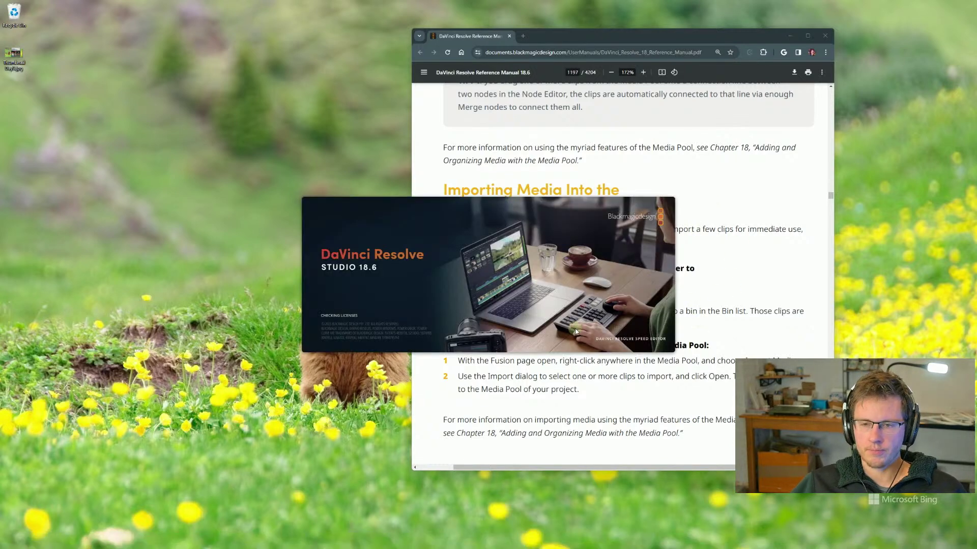
left_click(622, 147)
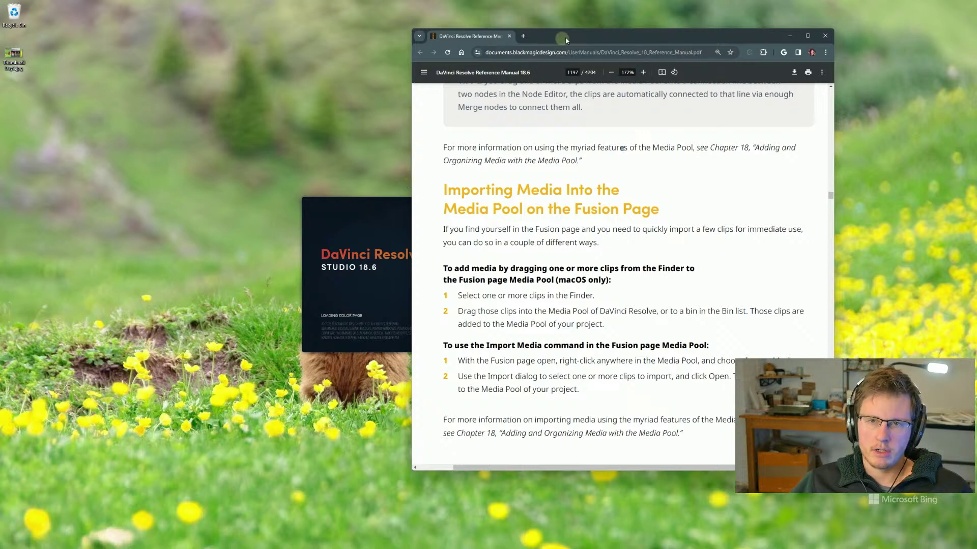
left_click_drag(565, 36, 616, 41)
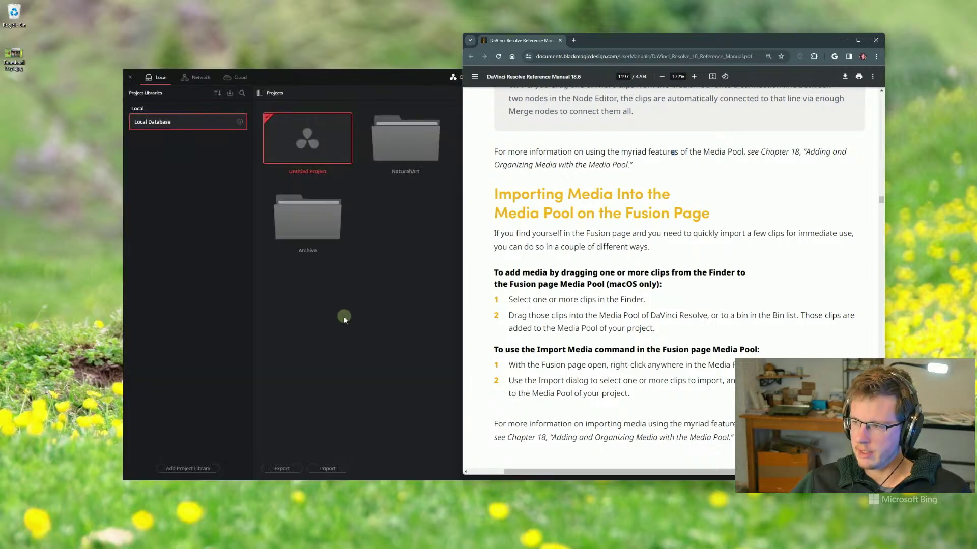
left_click(394, 84)
left_click_drag(393, 84, 314, 89)
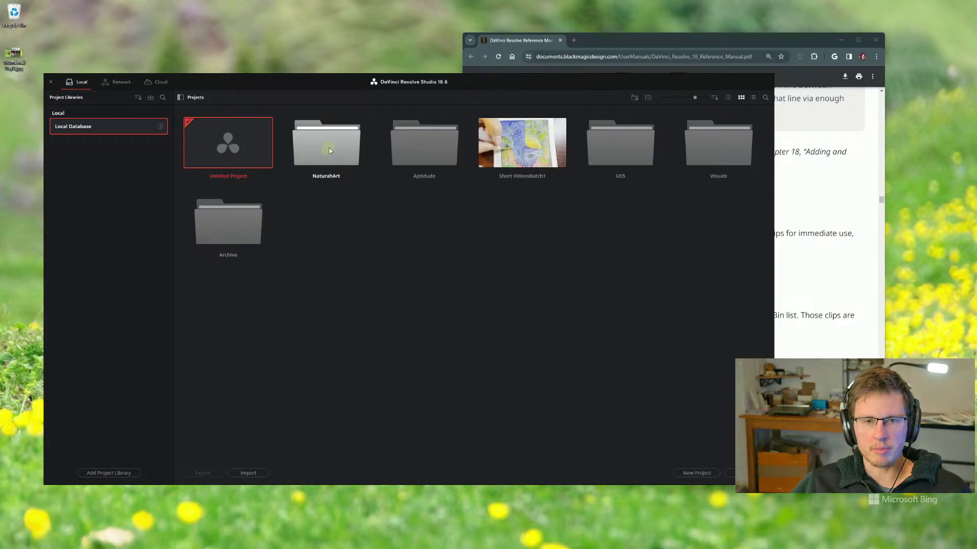
- Open the Aptidude folder in the Project Manager and look over its projects
double_click(430, 135)
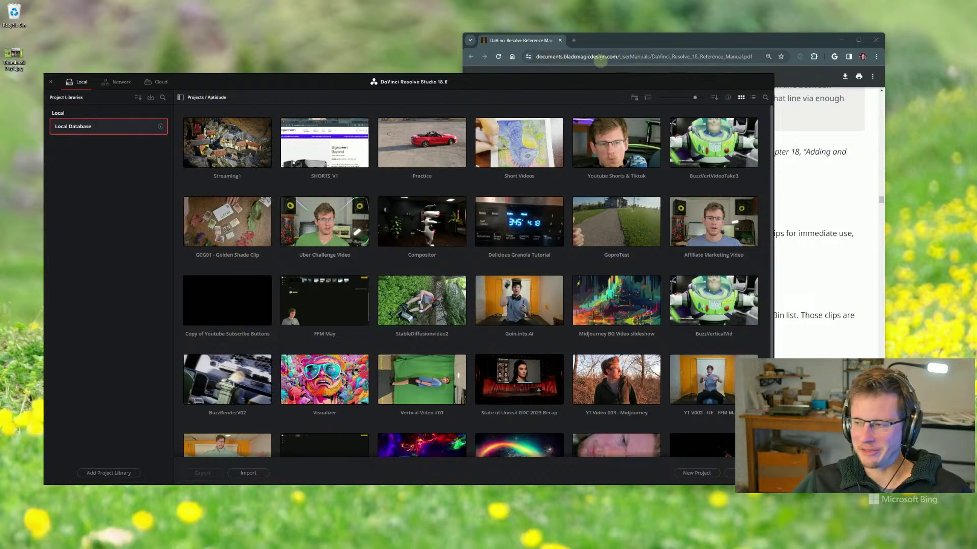
left_click(255, 172)
left_click(717, 43)
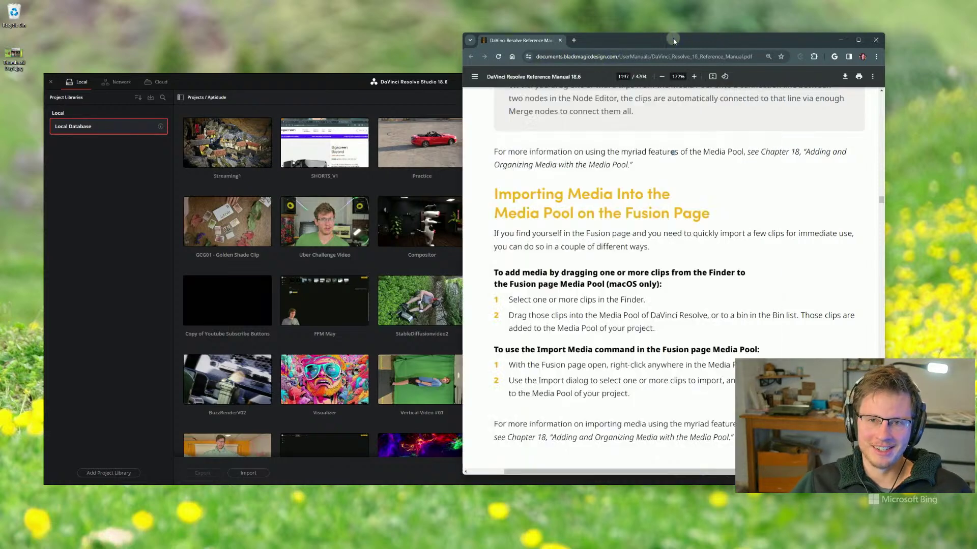
left_click(291, 83)
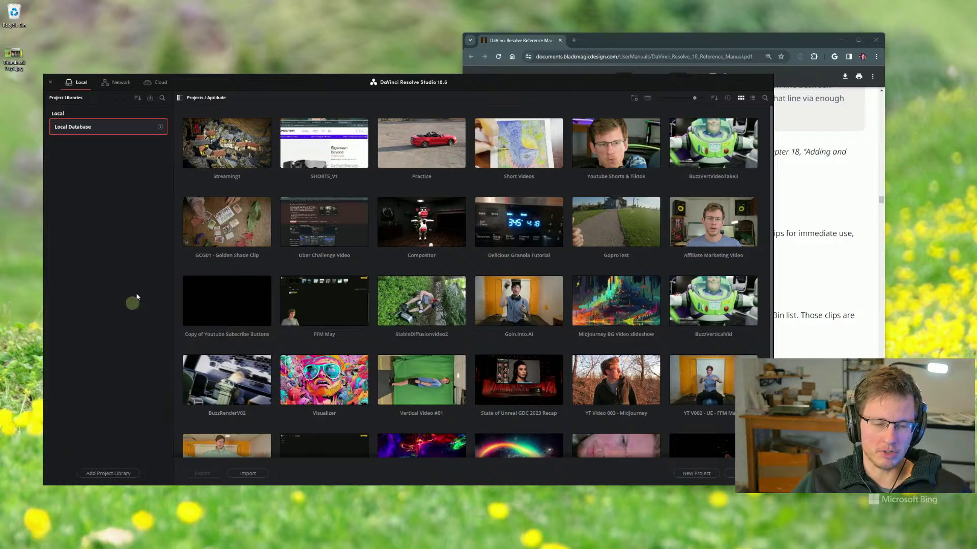
left_click(244, 179)
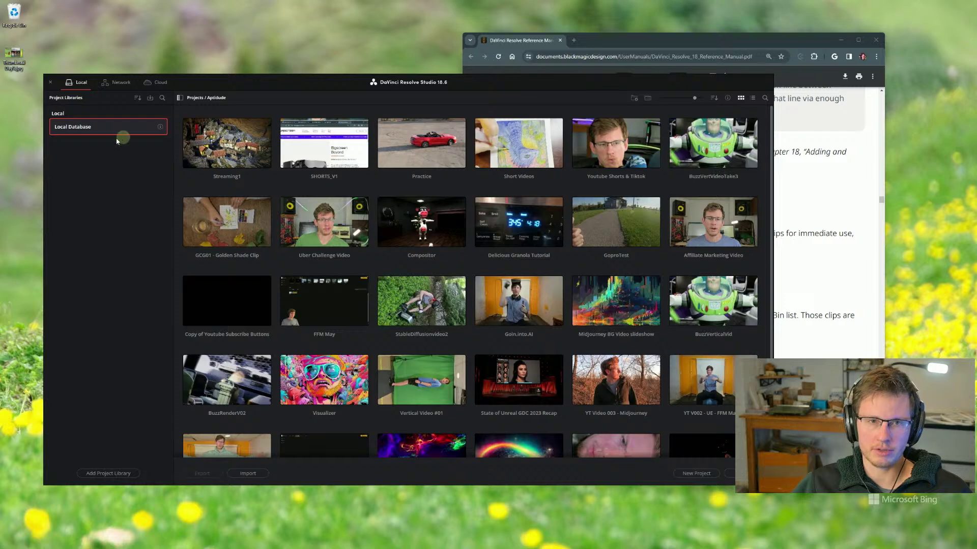
left_click(388, 135)
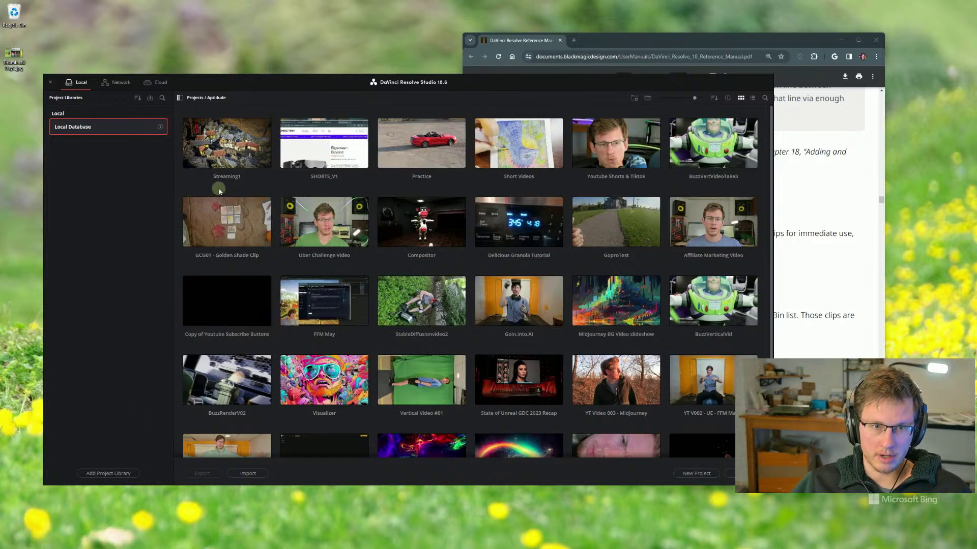
- Create a new project named Stream3 in the Aptidude folder
left_click(696, 473)
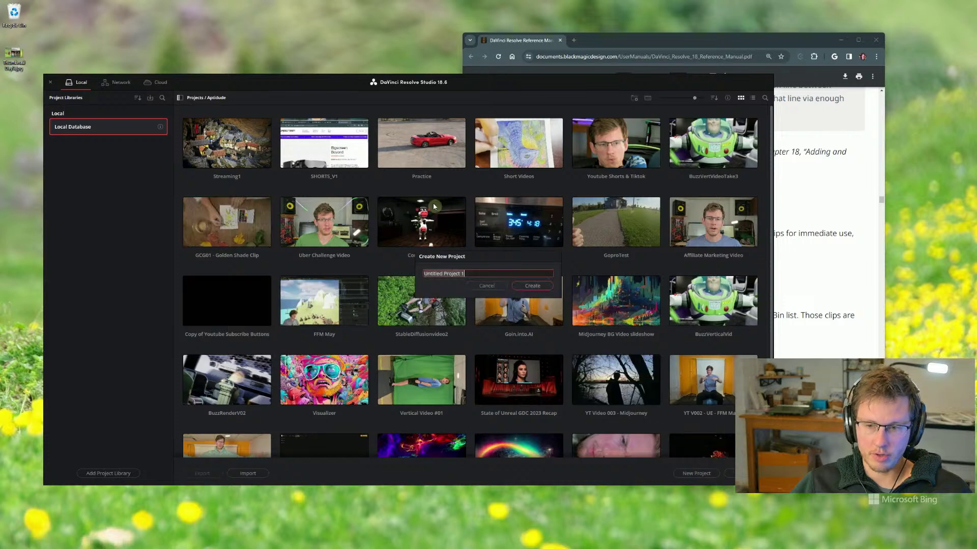
type("Stream,3")
key("BackSpace")
key("BackSpace")
type("3")
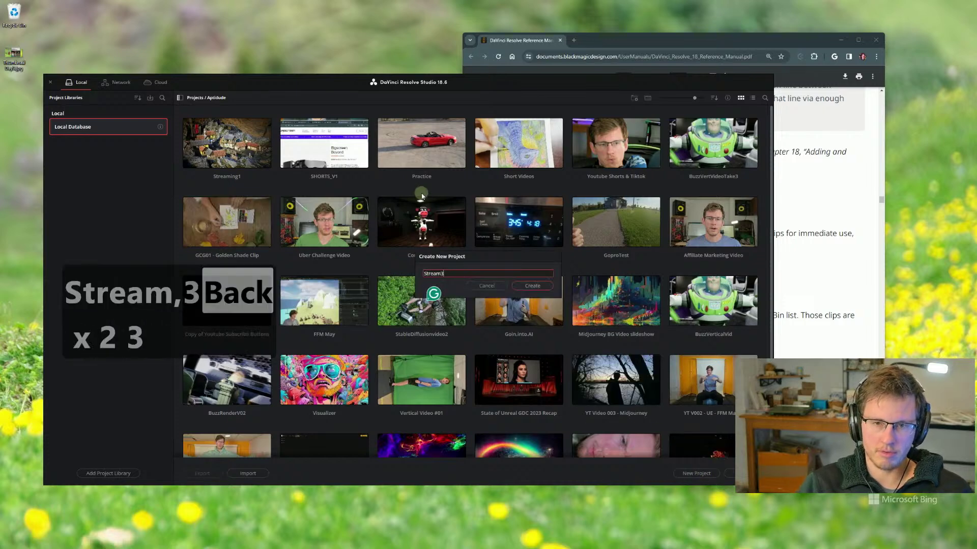
key("Return")
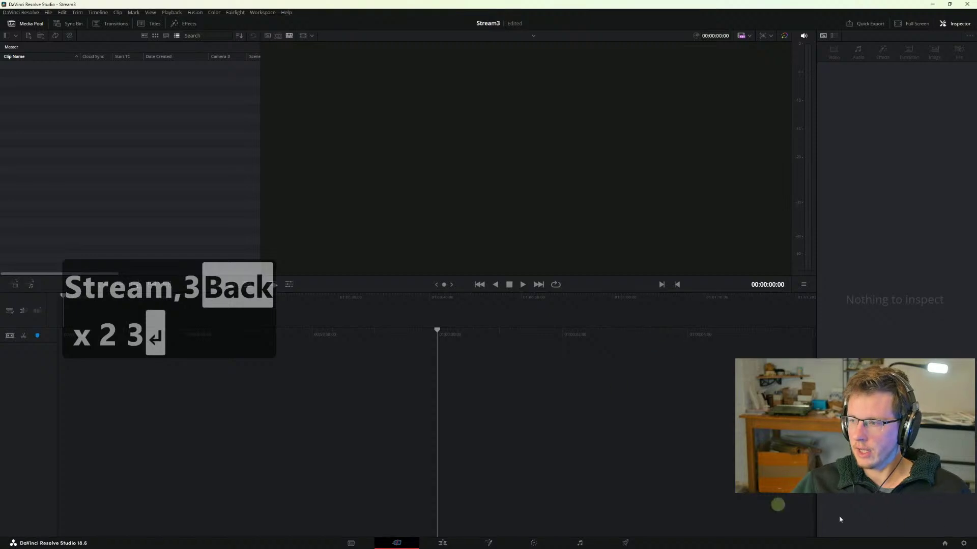
- Set the project's timeline frame rate to 30 frames per second at 1920 x 1080 HD and save the settings
left_click(963, 543)
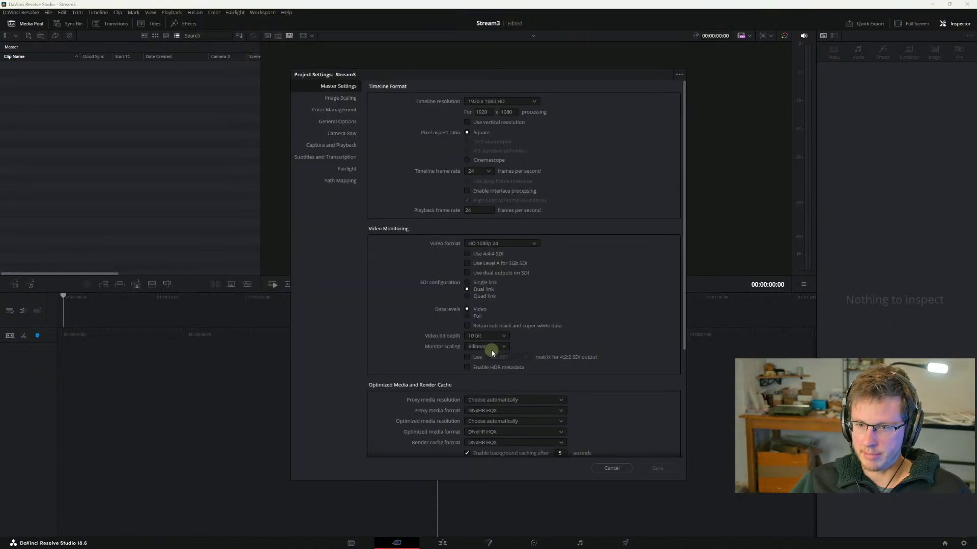
left_click(478, 171)
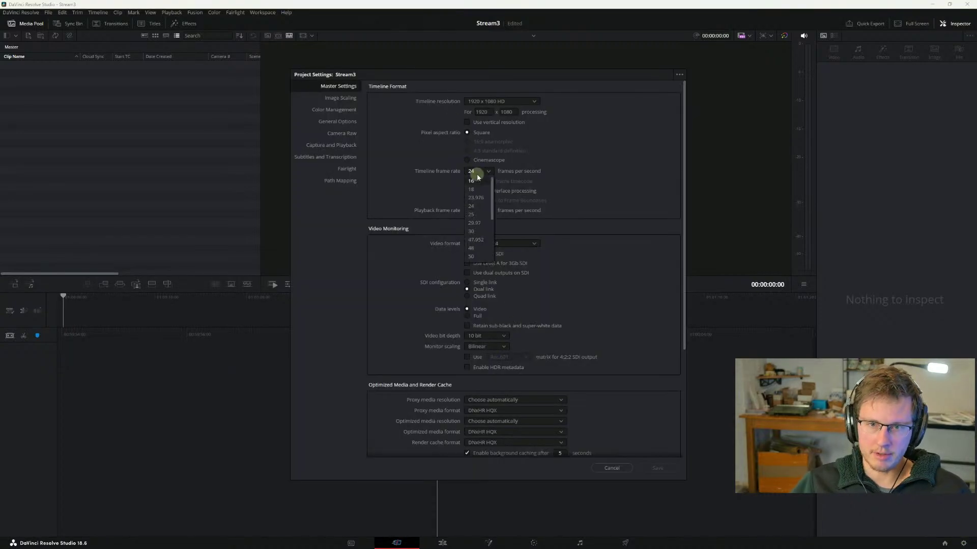
left_click(469, 229)
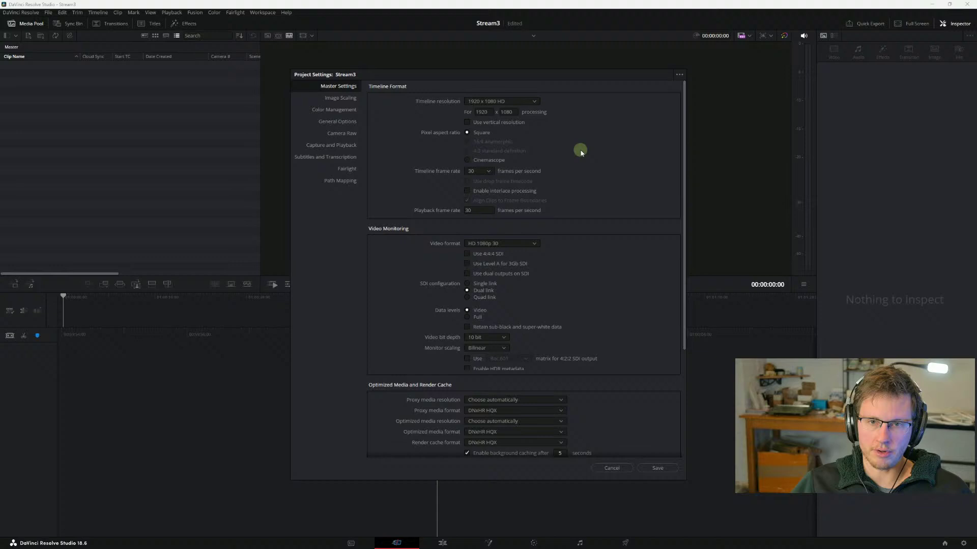
left_click(482, 112)
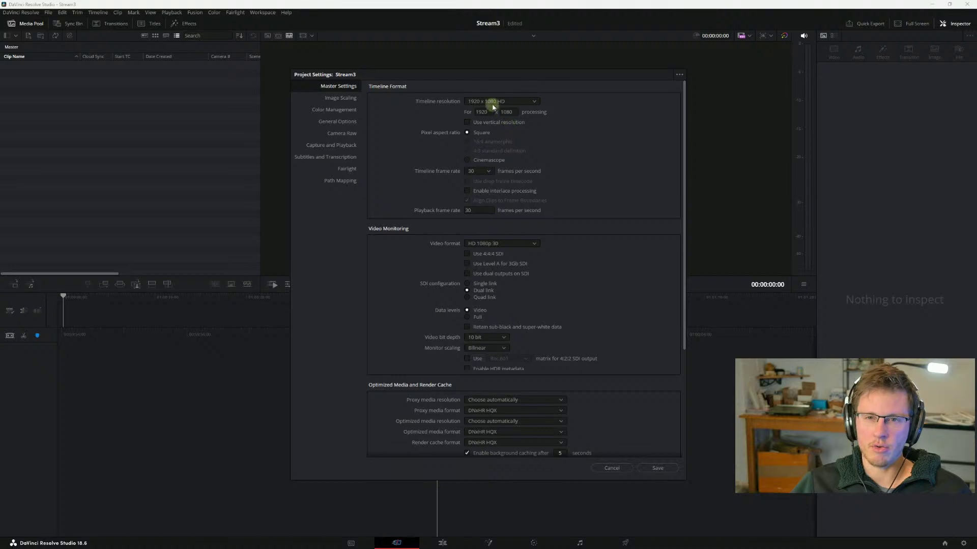
left_click(497, 101)
left_click(502, 105)
left_click(656, 468)
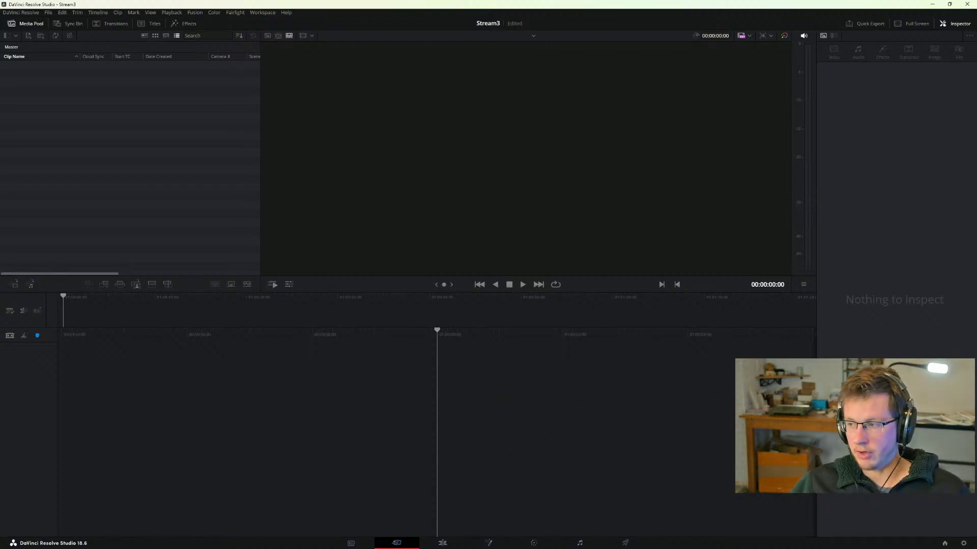
- Switch back to the manual in the browser, centre its window, and read the instructions for importing media into the Fusion page Media Pool
key("alt+Tab")
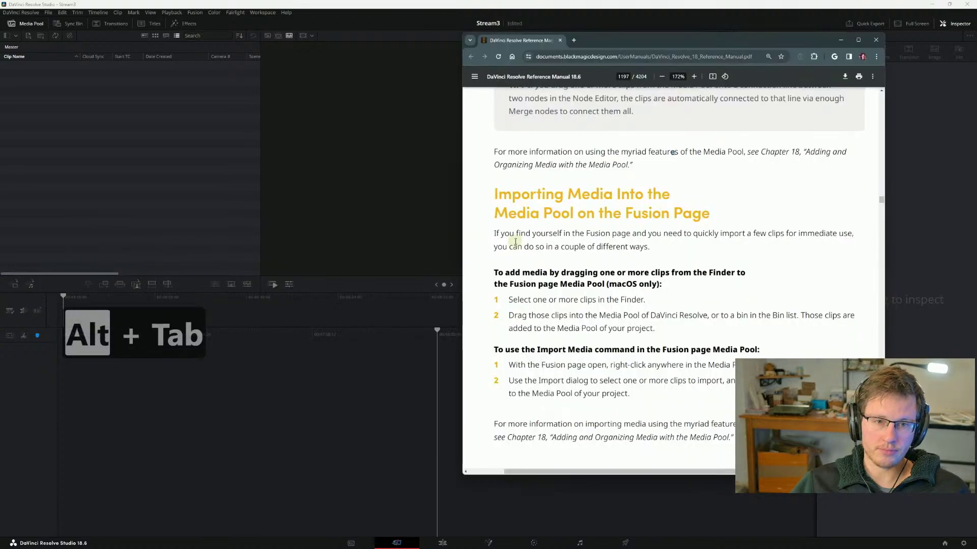
left_click_drag(624, 42, 412, 46)
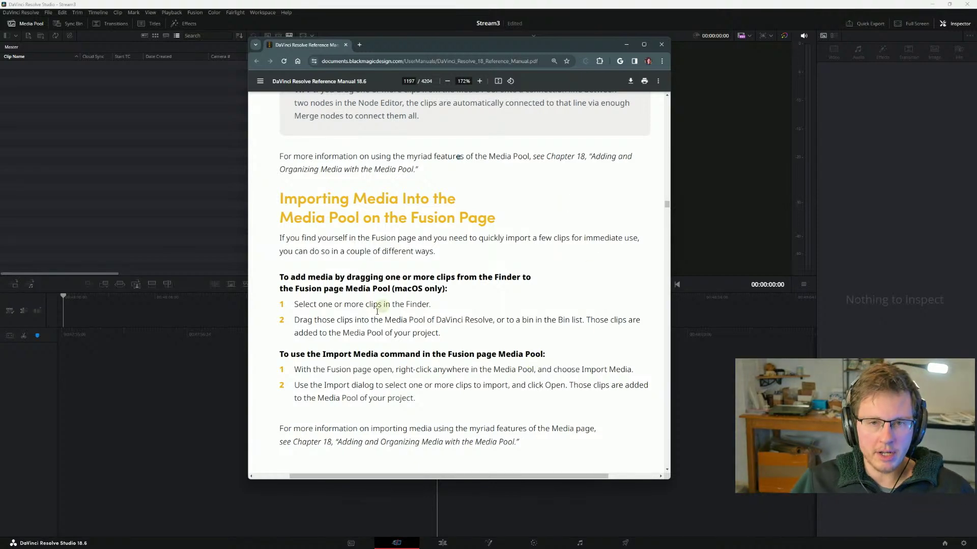
scroll(389, 319, "down", 1)
scroll(390, 319, "up", 2)
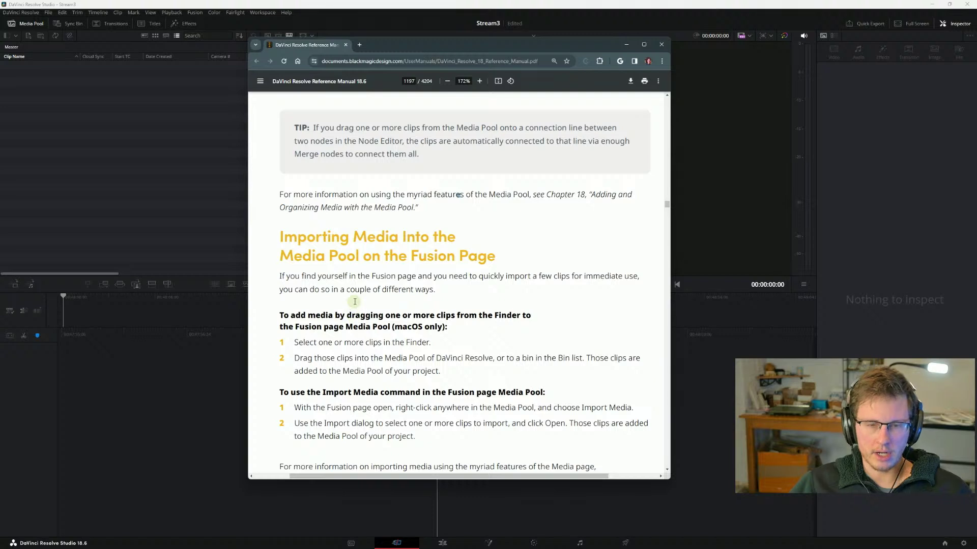
scroll(355, 295, "down", 2)
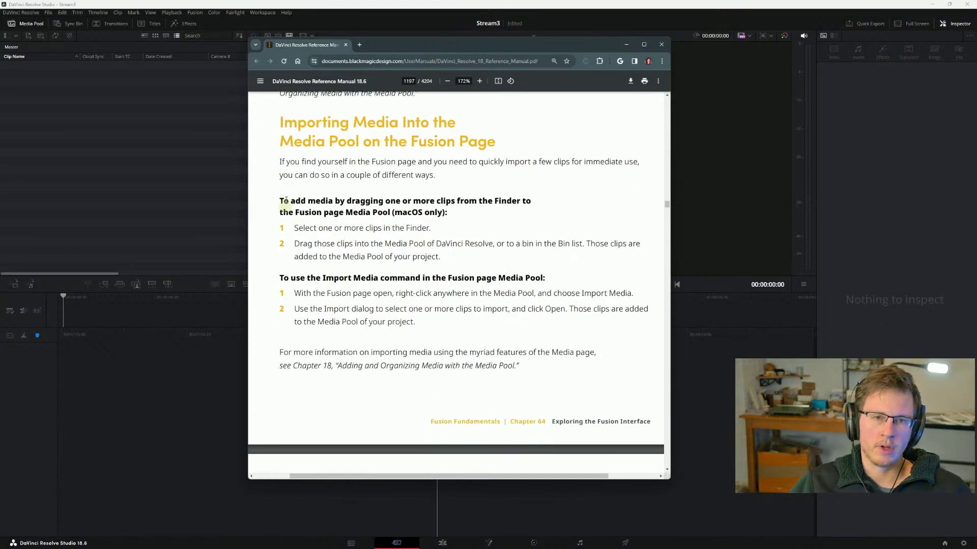
left_click_drag(281, 154, 353, 164)
left_click(353, 164)
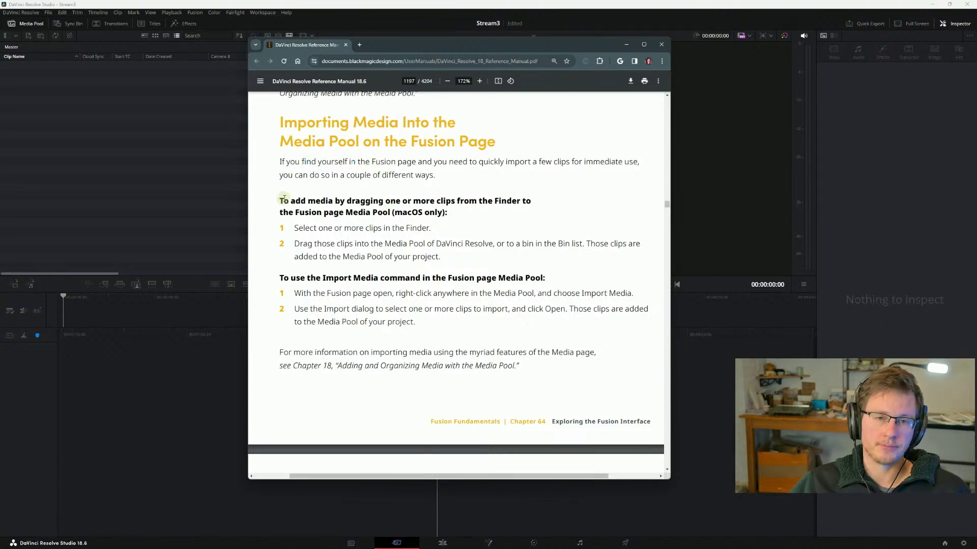
- Read the manual's steps for adding media by dragging clips from the file browser into the Fusion page Media Pool
mouse_move(280, 202)
left_mouse_down()
mouse_move(344, 214)
mouse_move(287, 194)
left_mouse_up()
left_click(345, 214)
left_click(287, 195)
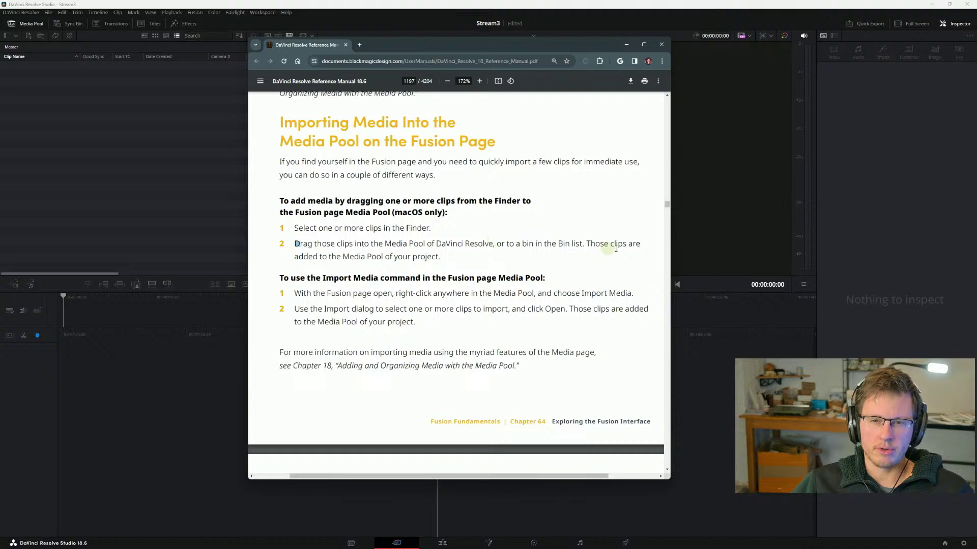
- Create a bin named New bin in the Media Pool's Master bin
right_click(60, 103)
left_click(79, 124)
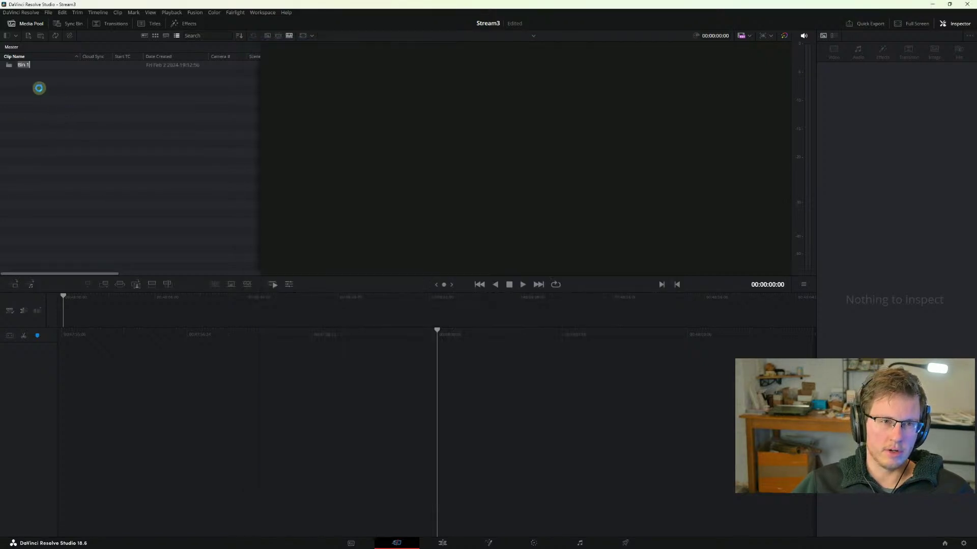
type("New bin")
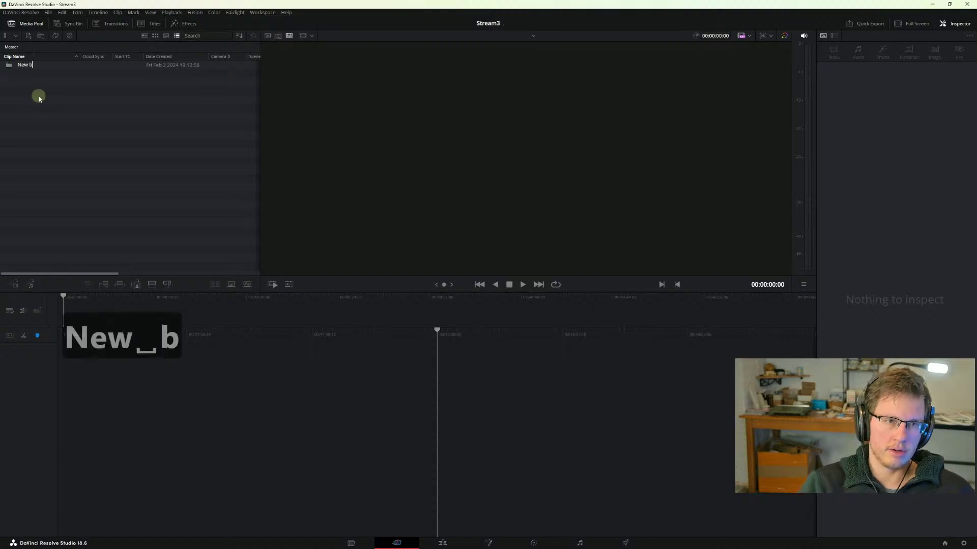
key("Return")
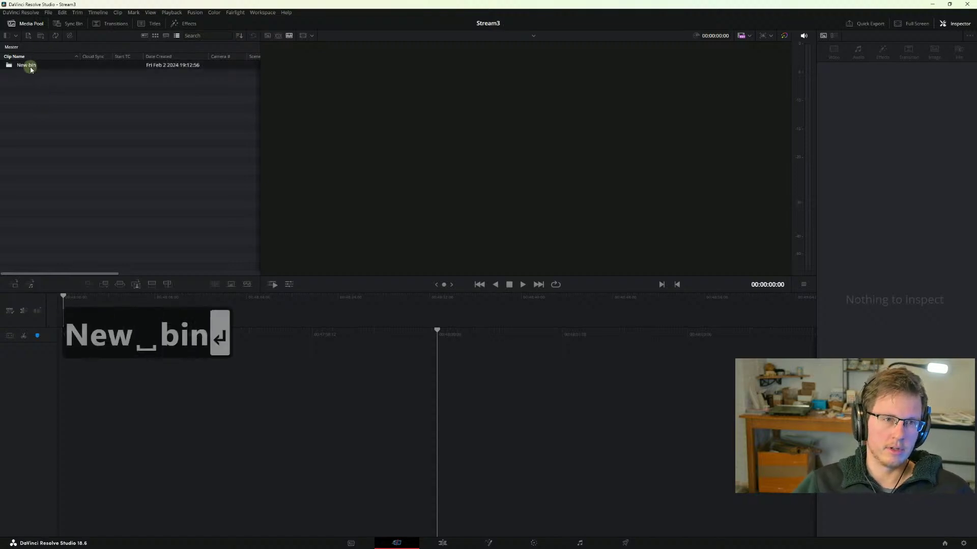
key("alt+Tab")
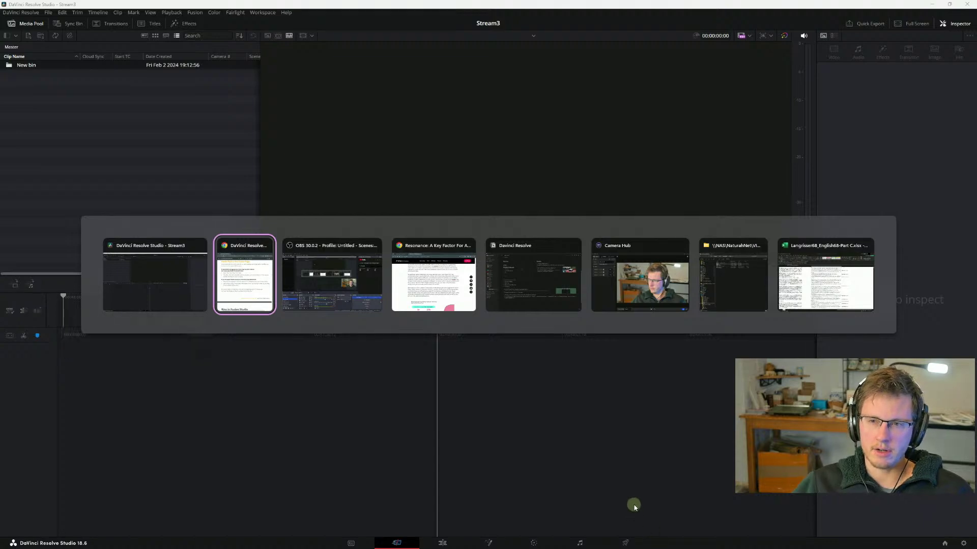
left_click(762, 247)
left_click(778, 275)
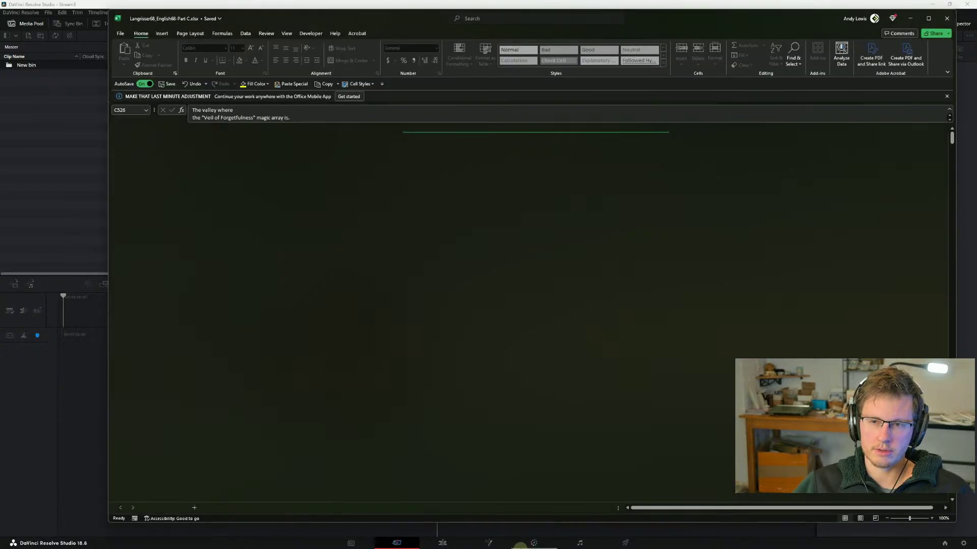
left_click(910, 18)
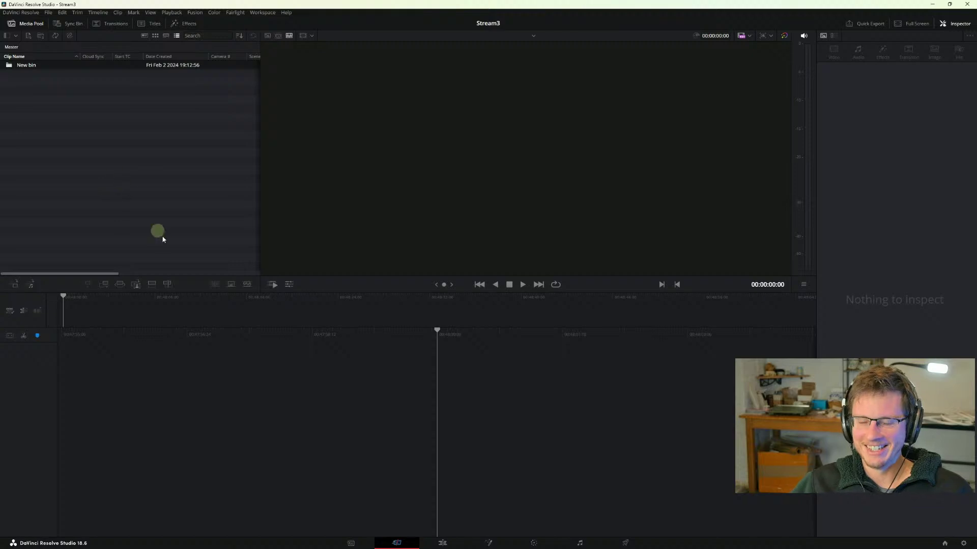
left_click(326, 540)
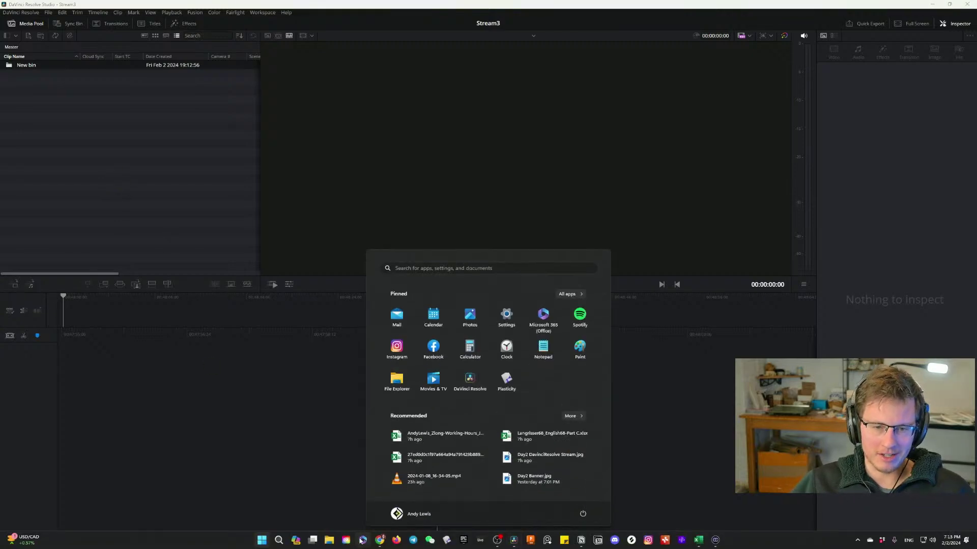
left_click(518, 127)
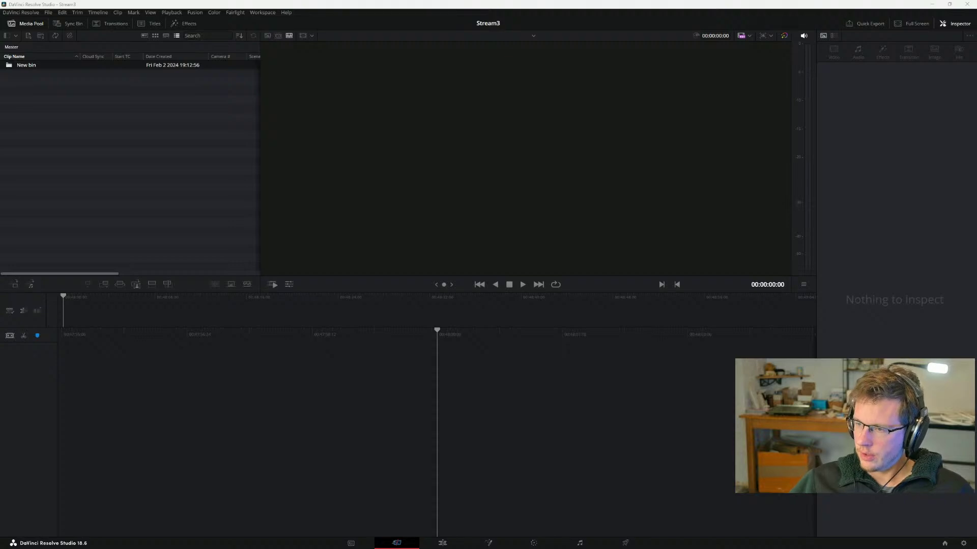
key("alt+Tab")
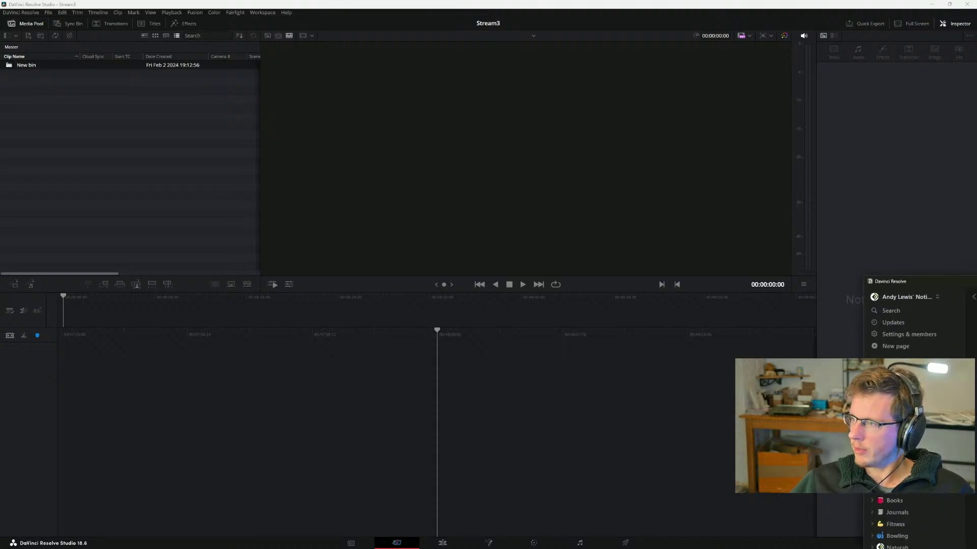
key("alt+Tab")
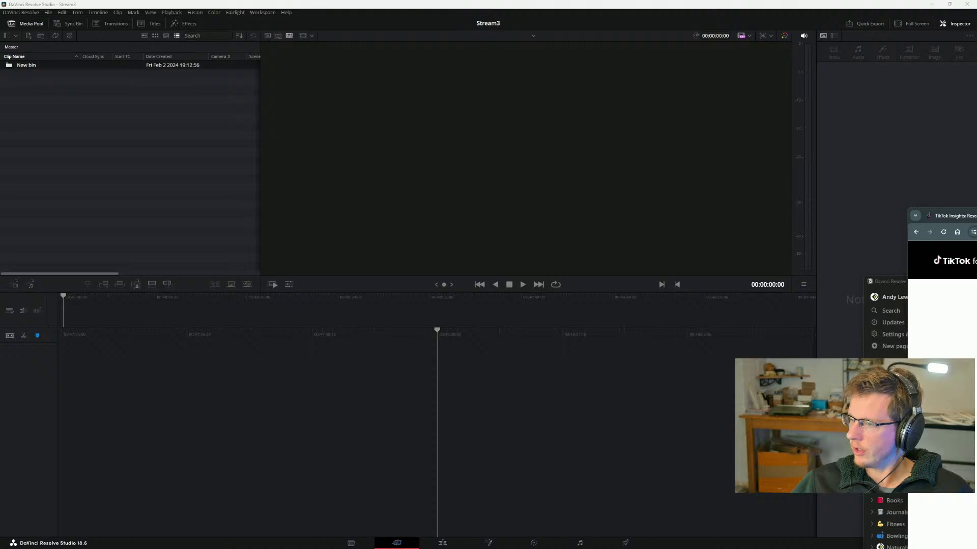
key("alt+Tab")
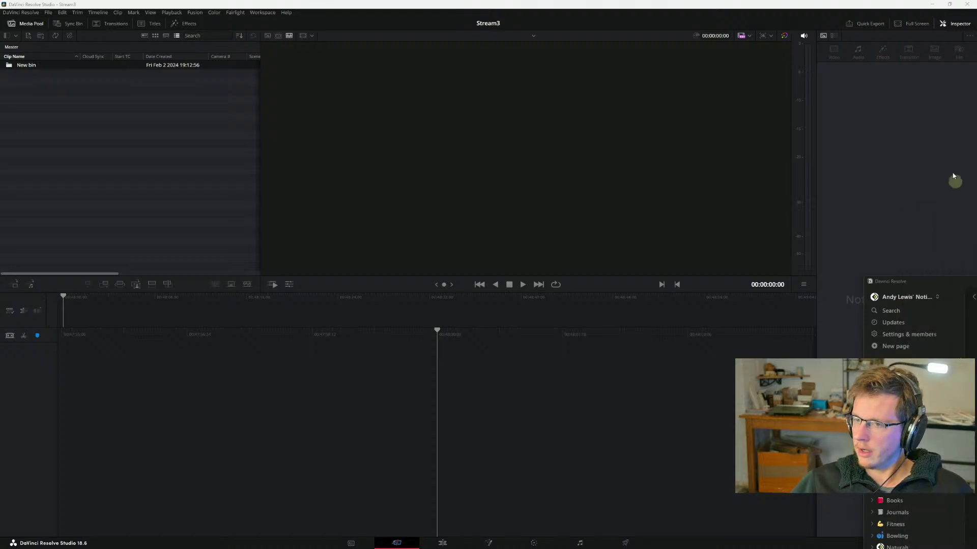
left_click(917, 277)
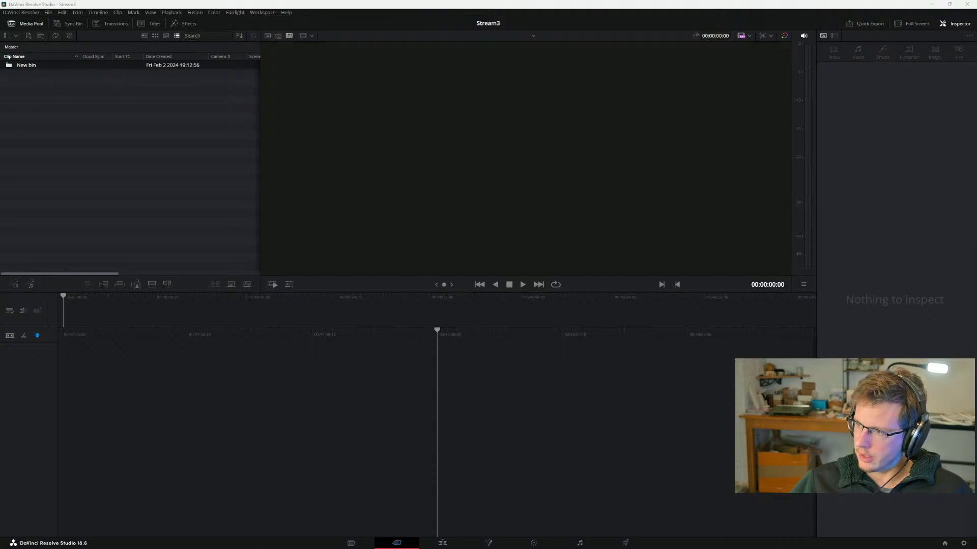
- Import IMG_1302.MOV into the Media Pool without changing the project frame rate, and delete the clip again
left_click_drag(519, 298, 24, 70)
mouse_move(26, 67)
left_mouse_down()
mouse_move(30, 94)
mouse_move(34, 82)
left_mouse_up()
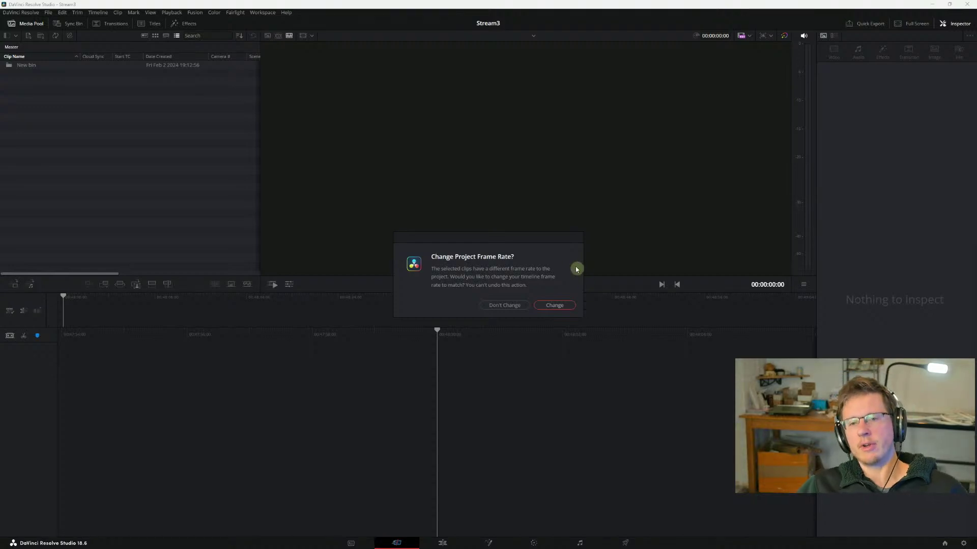
left_click(506, 305)
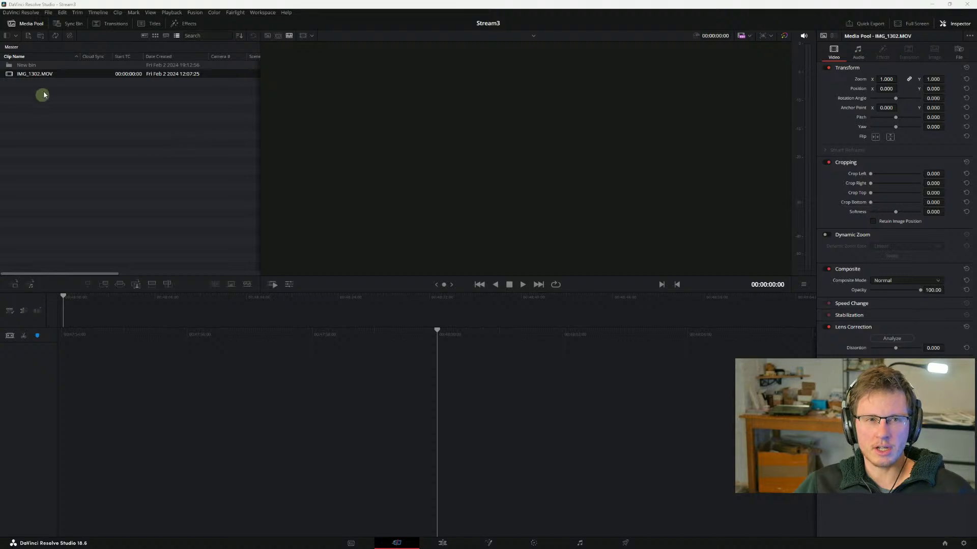
key("ctrl+z")
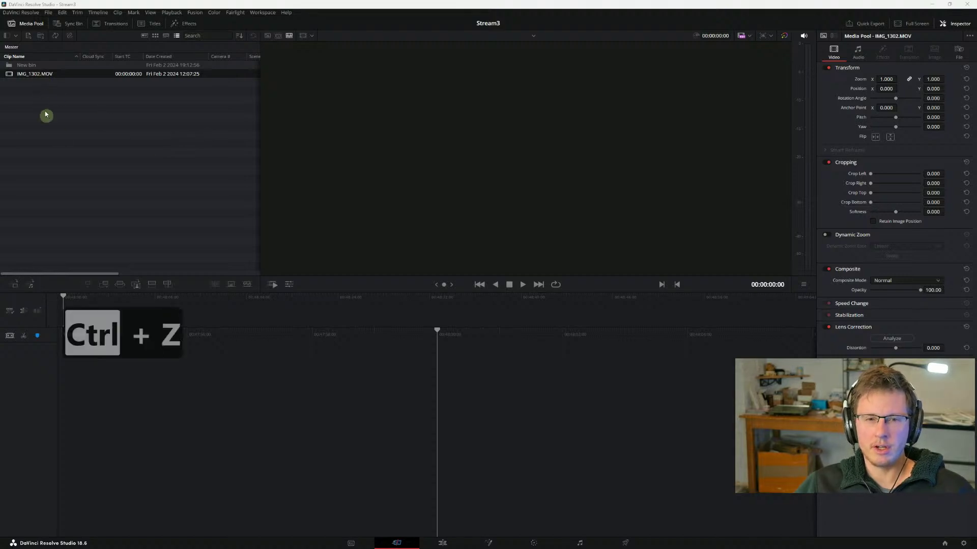
key("Delete")
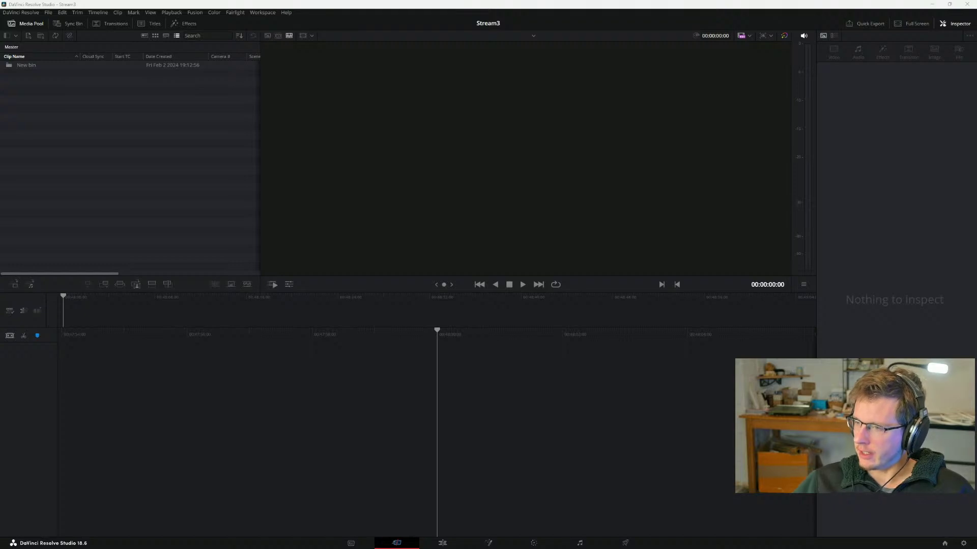
key("BackSpace")
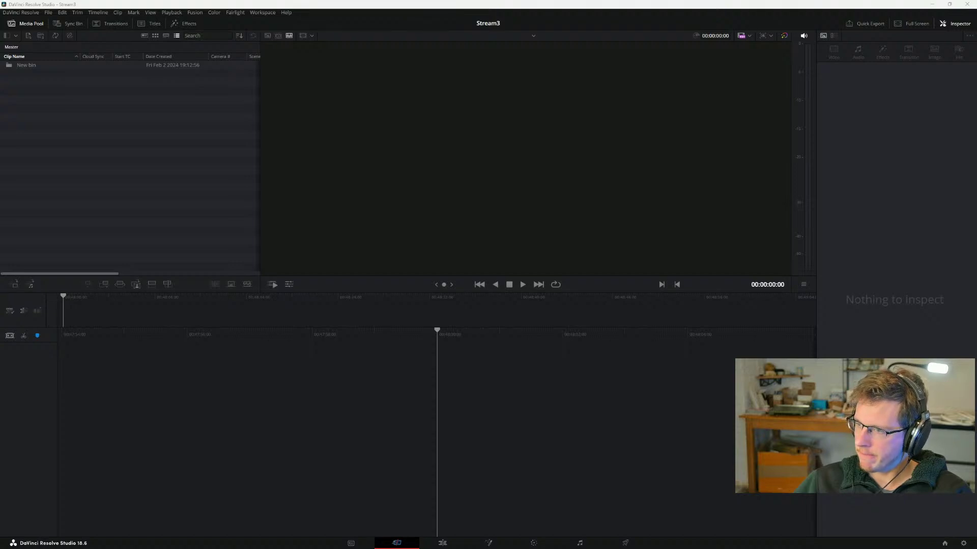
key("BackSpace")
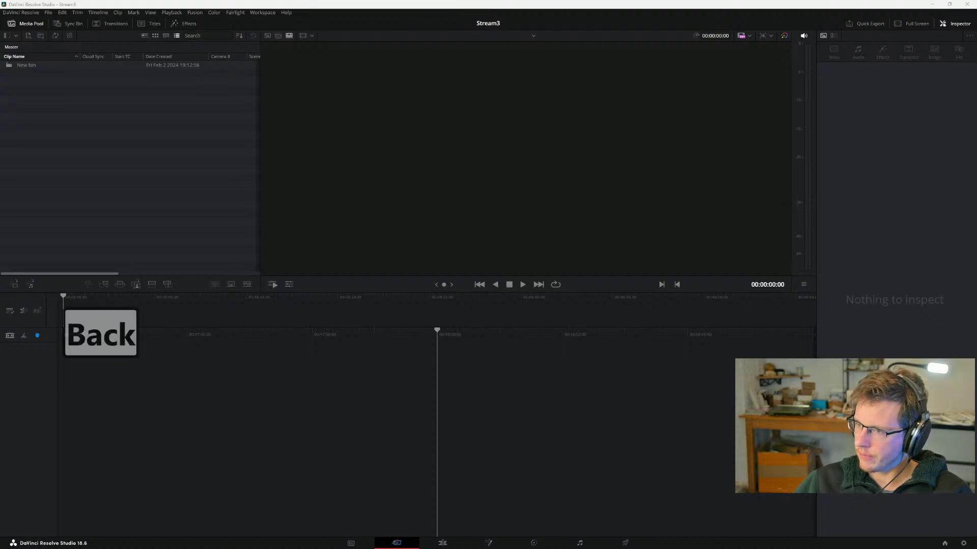
key("BackSpace")
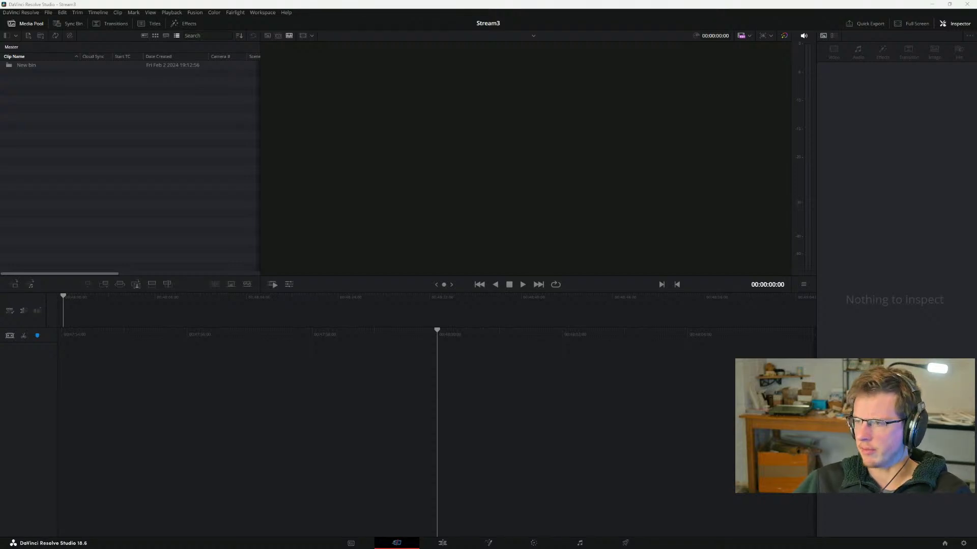
key("Delete")
key("BackSpace")
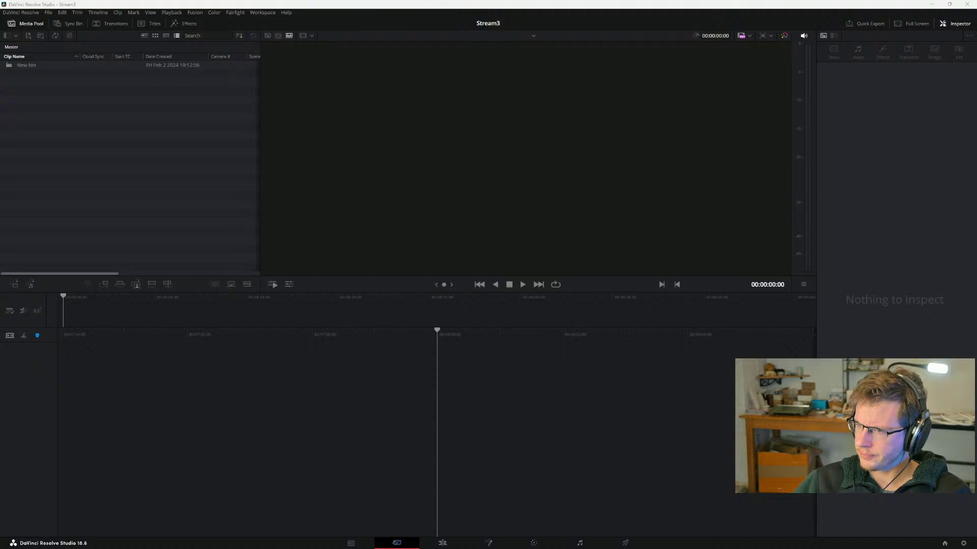
key("BackSpace")
key("BackSpace")
key("BackSpace")
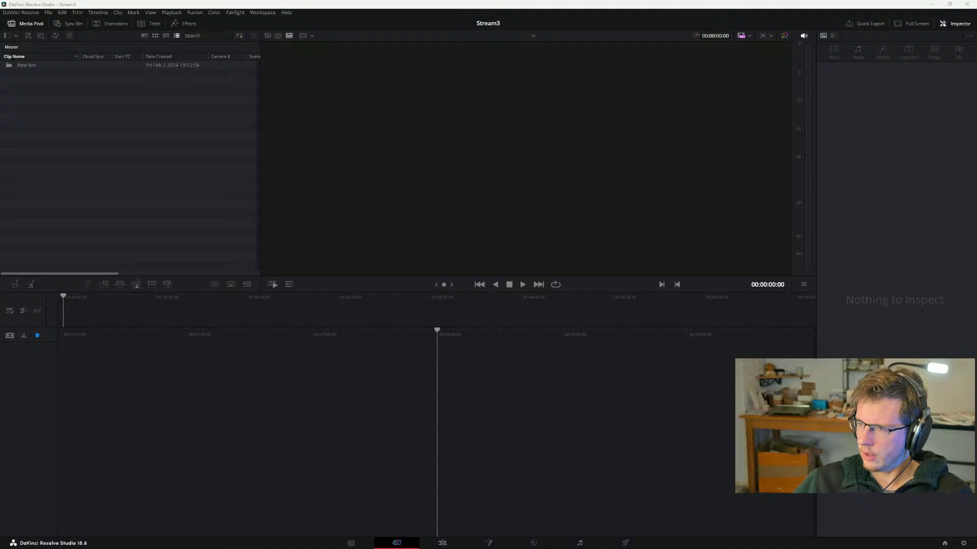
key("Delete")
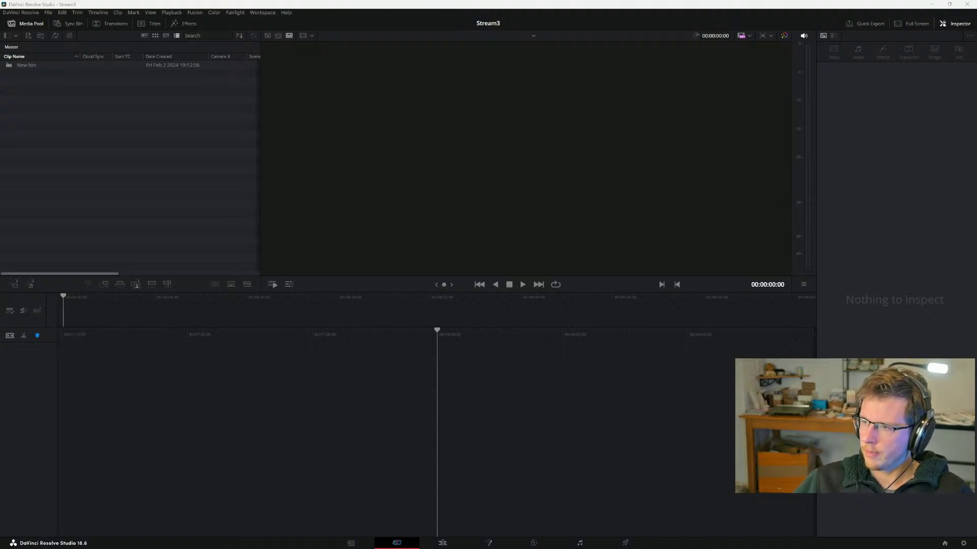
key("BackSpace")
key("BackSpace")
key("BackSpace")
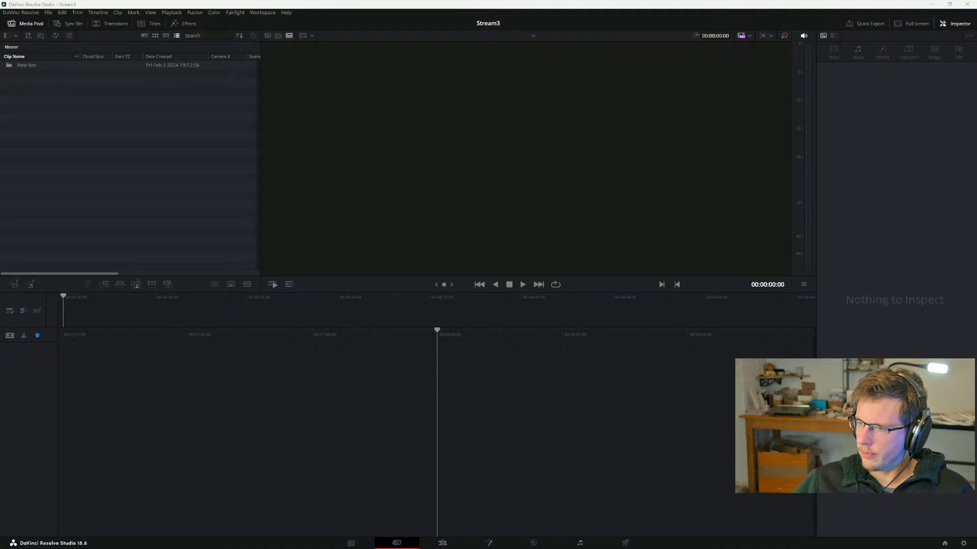
key("BackSpace")
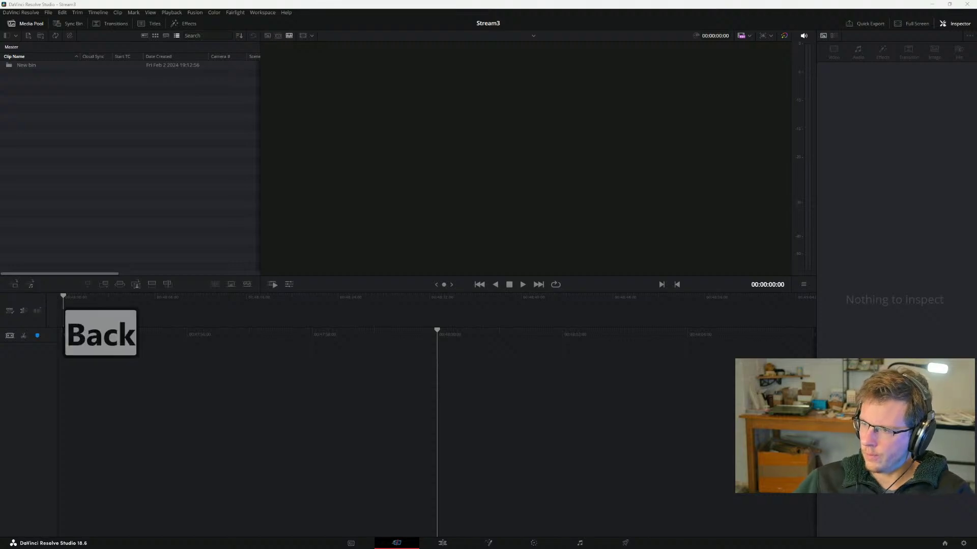
- Switch to the browser, open envato.com in a separate window beside the manual, and go to Envato Elements
key("super")
mouse_move(385, 539)
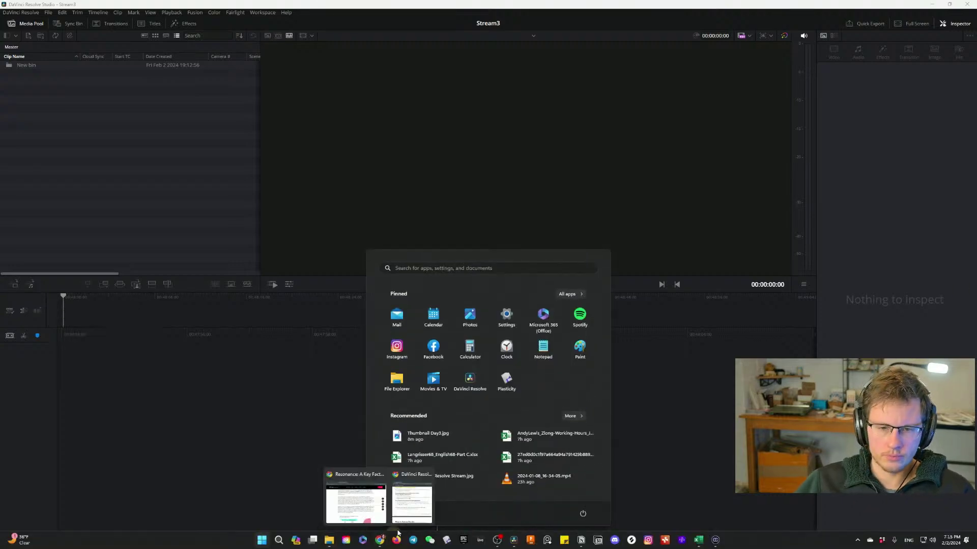
left_click(401, 500)
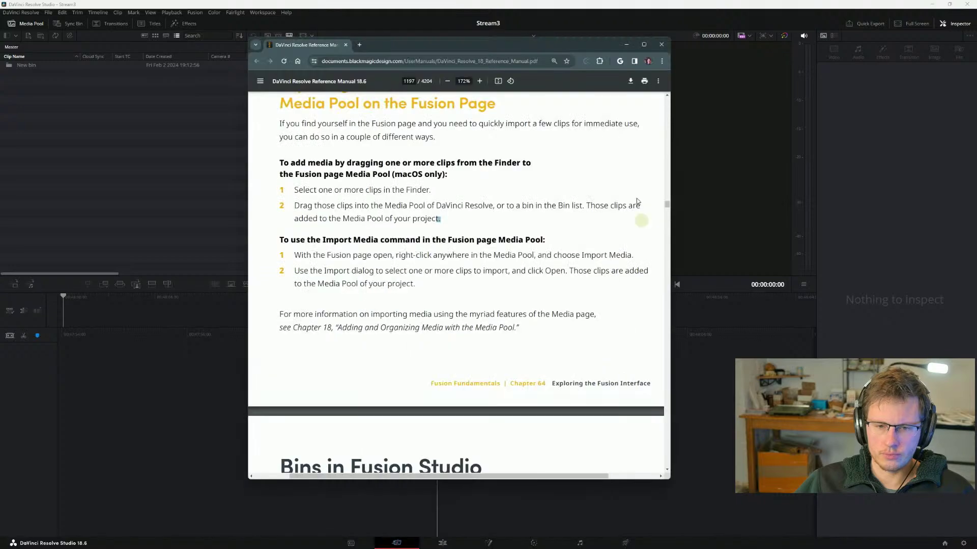
left_click(359, 45)
key("ctrl+w")
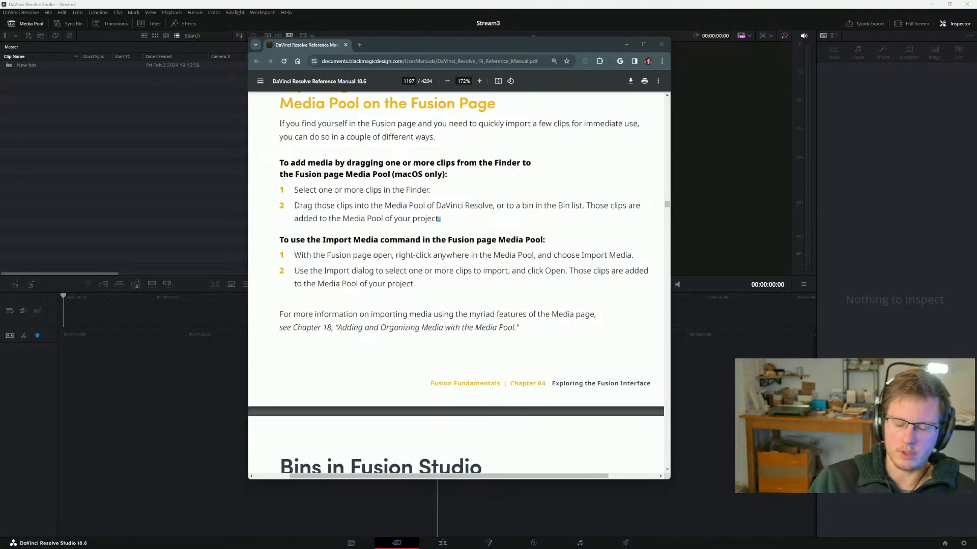
type("envato")
key("Return")
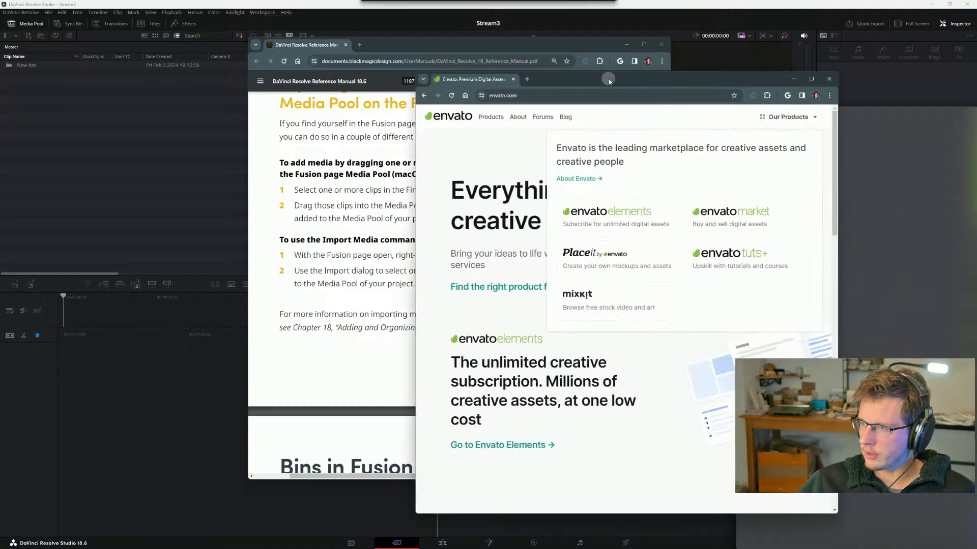
left_click(628, 212)
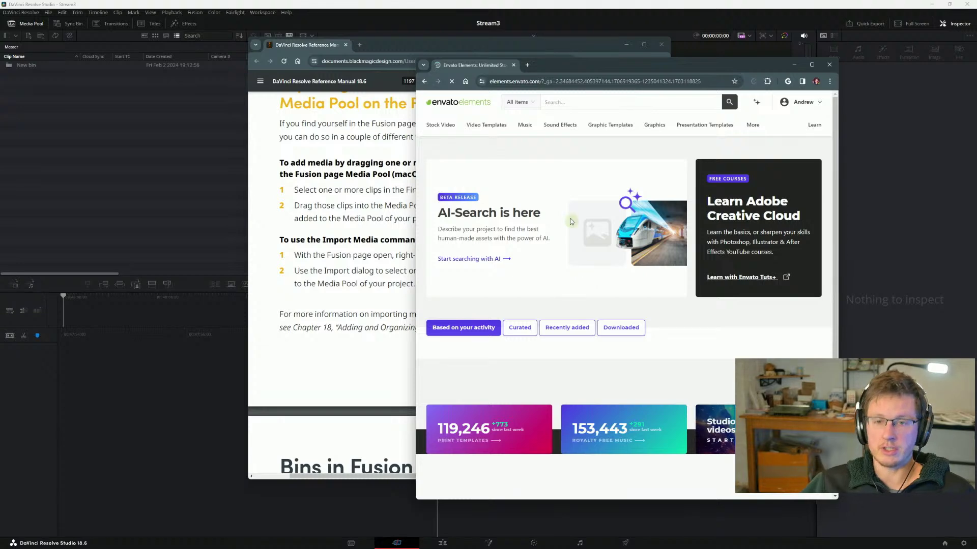
- Browse the Stock Footage category on Envato Elements and download the Sports Handshake of Two Muscular Men clip to the Desktop
mouse_move(450, 134)
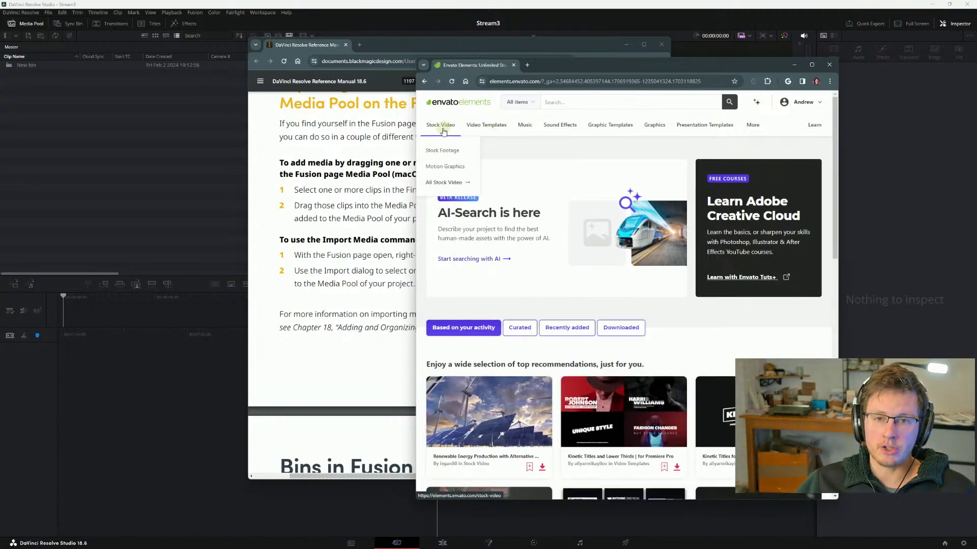
left_click(448, 151)
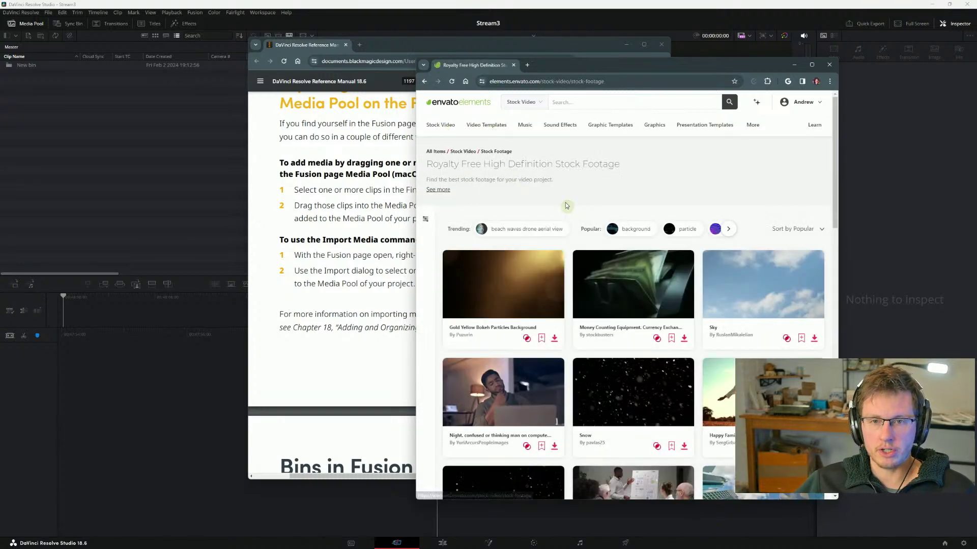
scroll(626, 193, "down", 1)
scroll(606, 131, "up", 2)
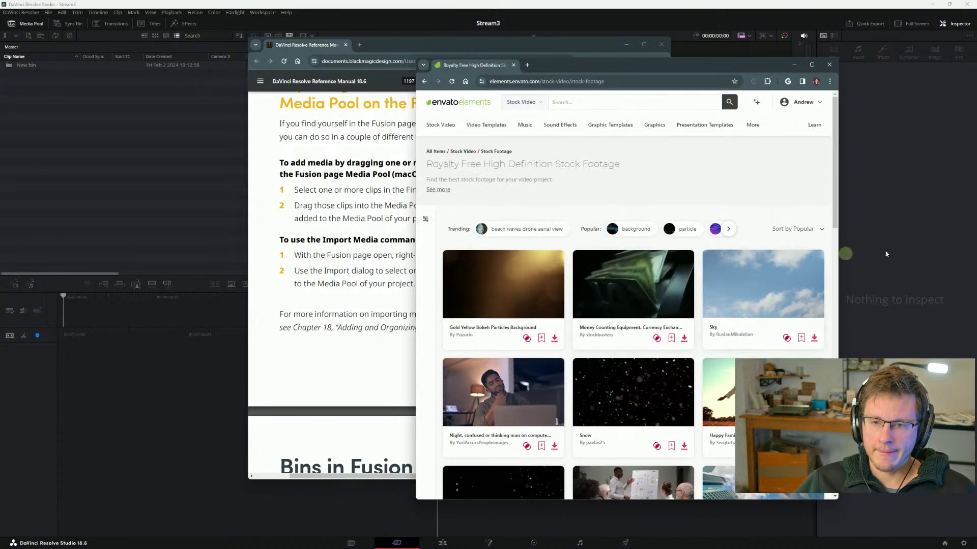
scroll(577, 248, "down", 2)
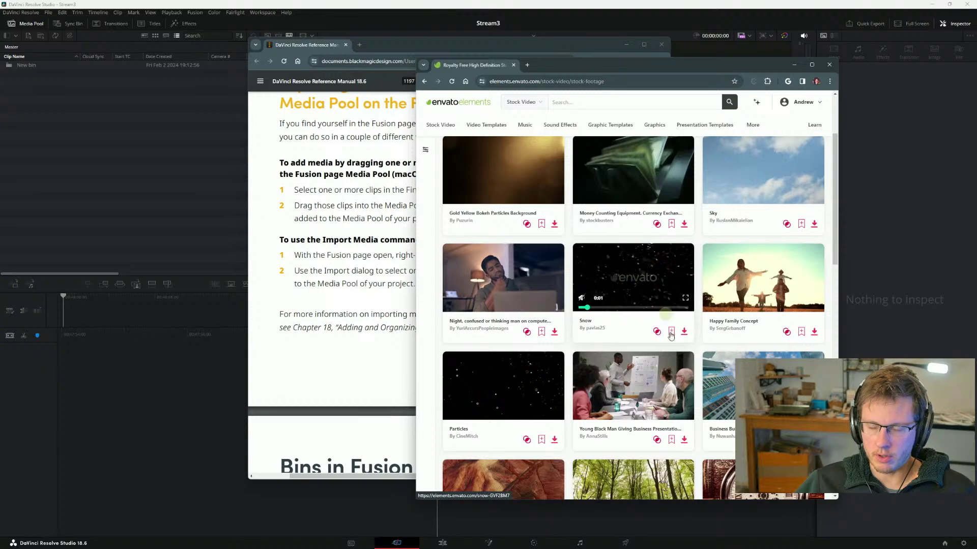
scroll(611, 239, "down", 3)
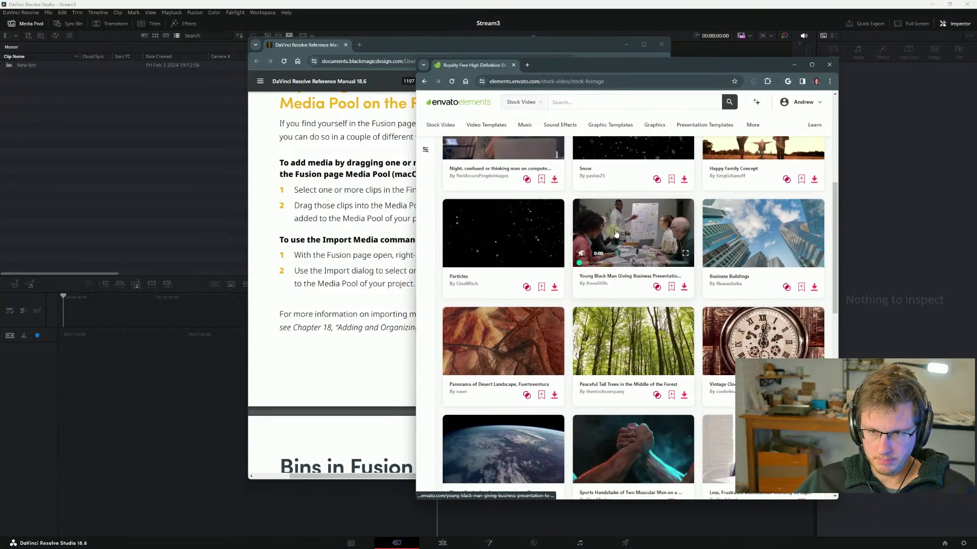
scroll(618, 383, "down", 2)
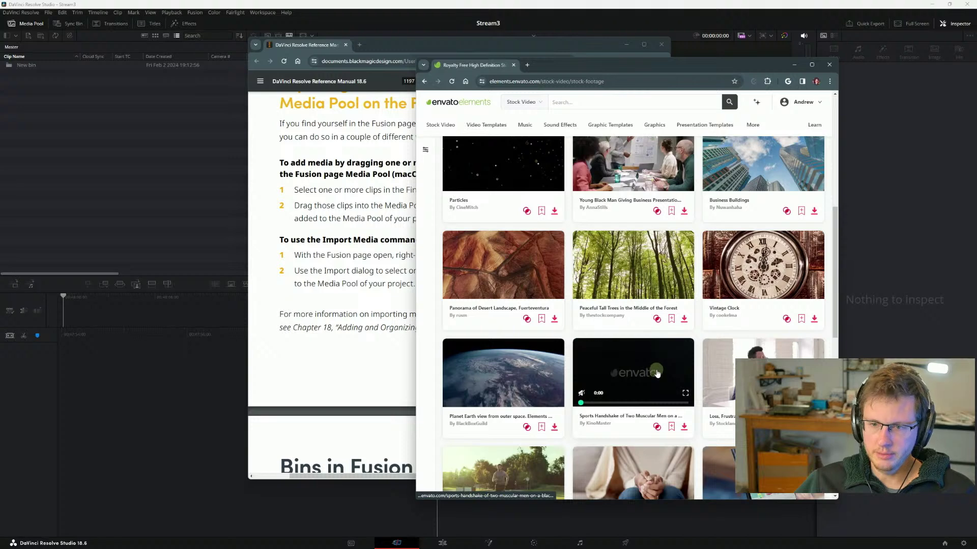
scroll(651, 366, "down", 2)
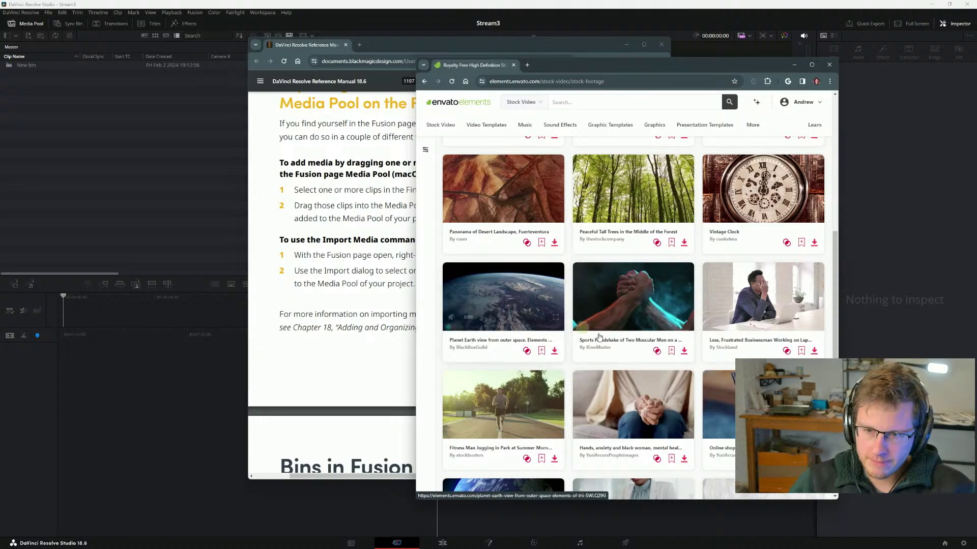
left_click(683, 351)
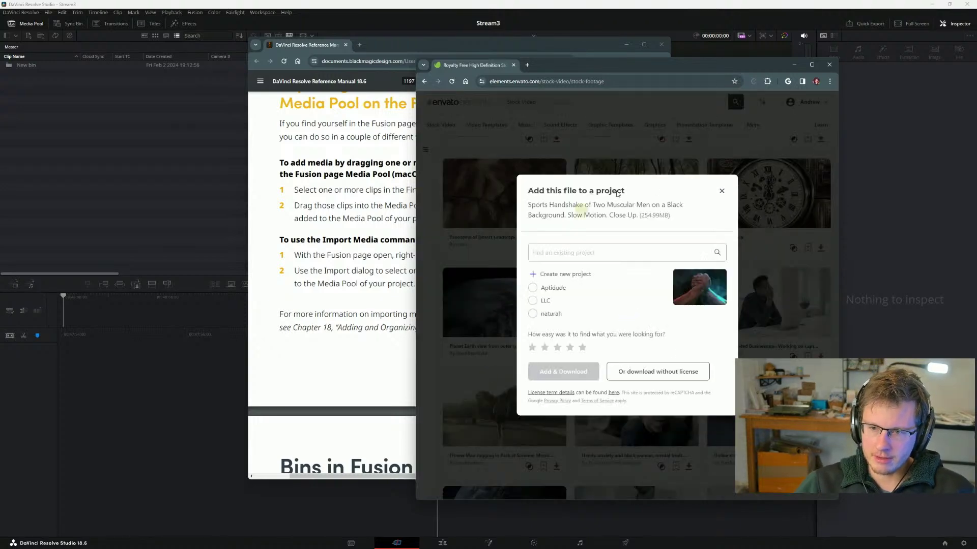
left_click(574, 378)
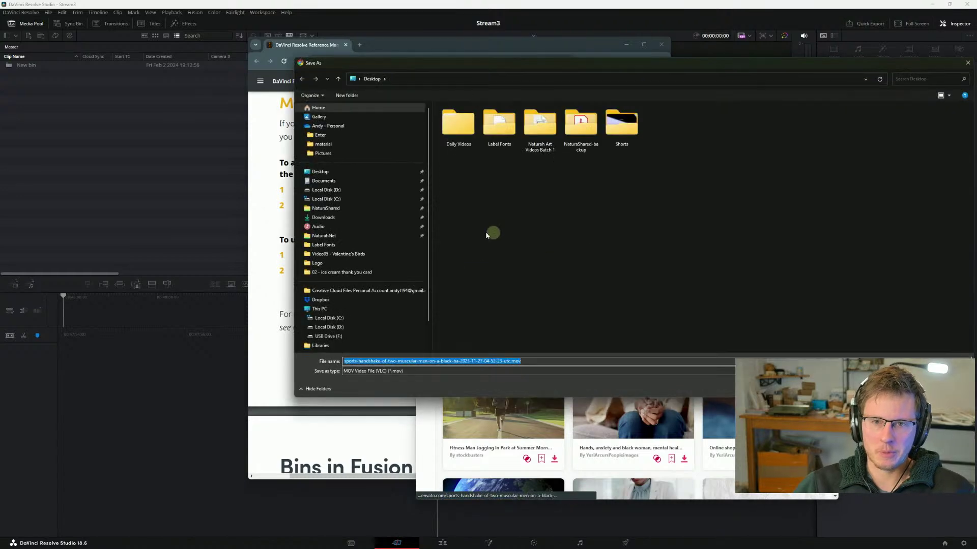
key("Return")
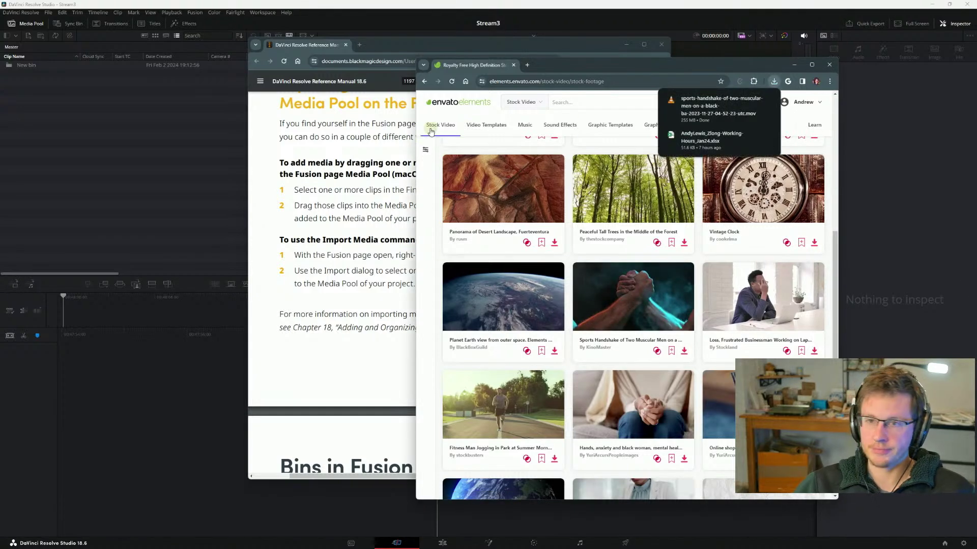
- Switch to DaVinci Resolve, import the downloaded sports-handshake clip into the Media Pool, and change the project frame rate to match
left_click(235, 150)
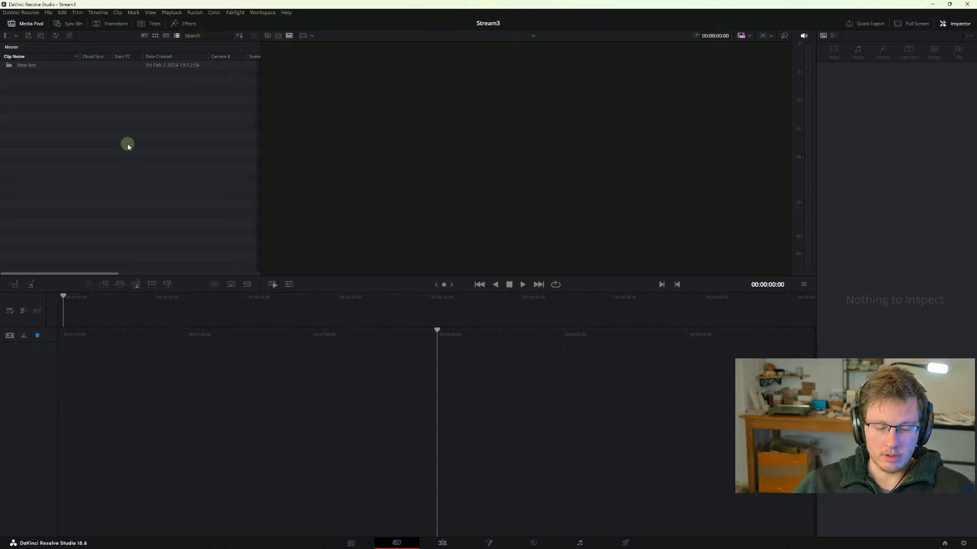
right_click(51, 138)
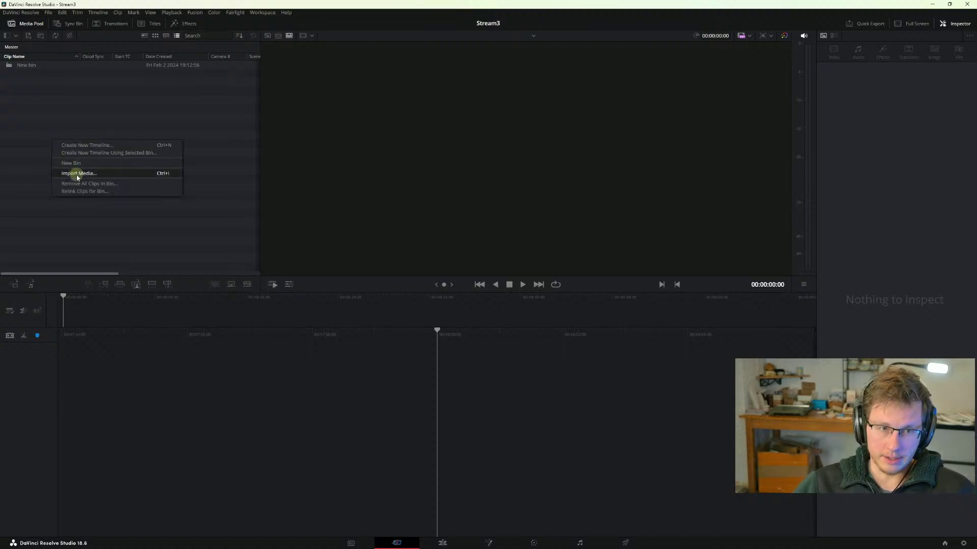
left_click(78, 172)
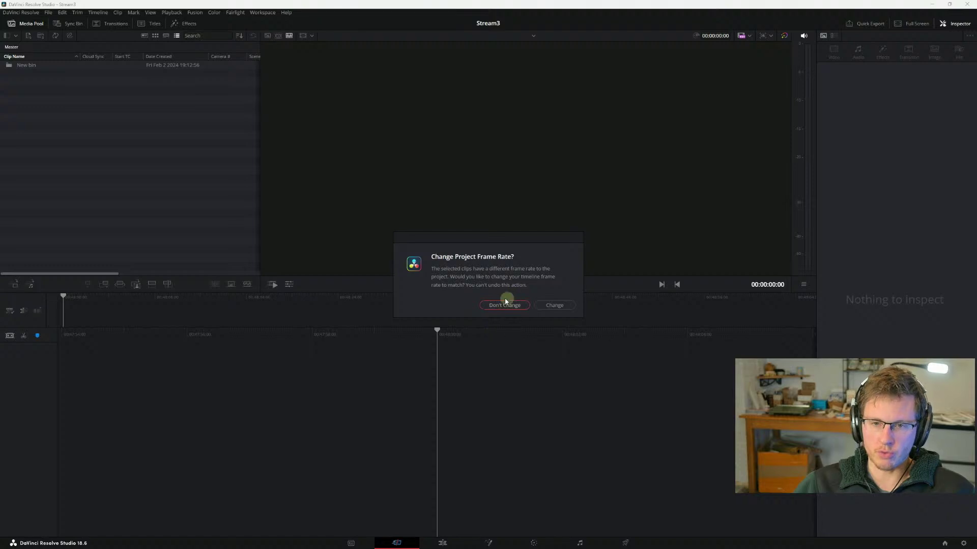
left_click(550, 305)
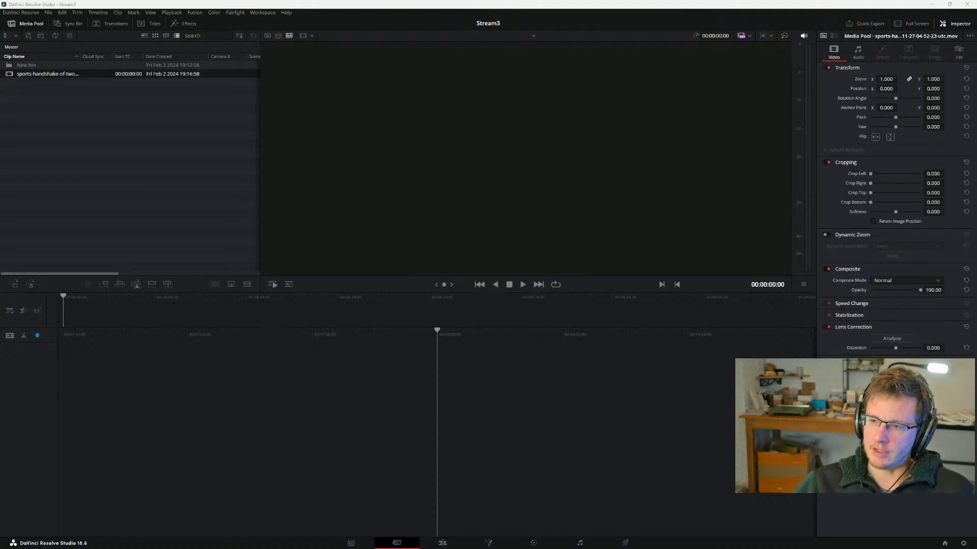
- Add the sports-handshake clip to the empty timeline and play its first few seconds
left_click(115, 126)
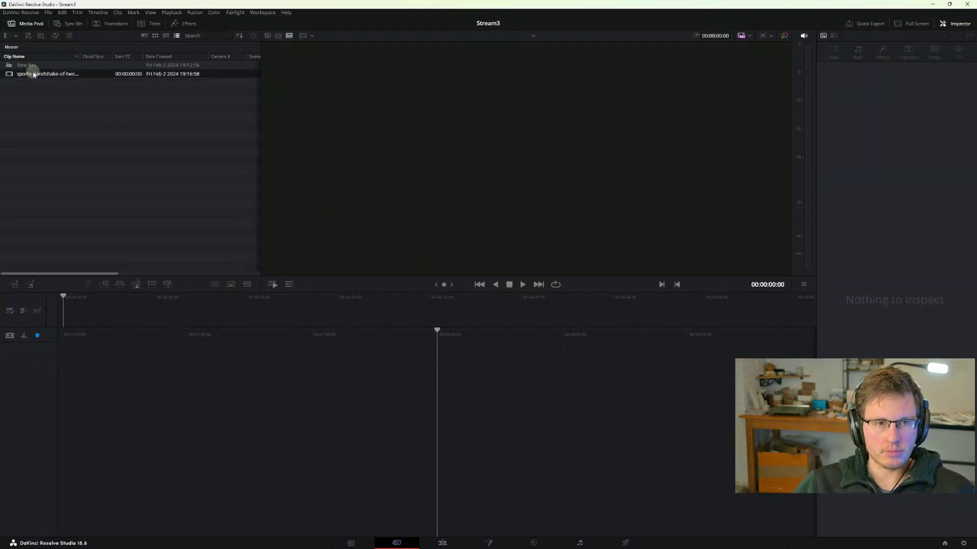
left_click_drag(34, 74, 305, 384)
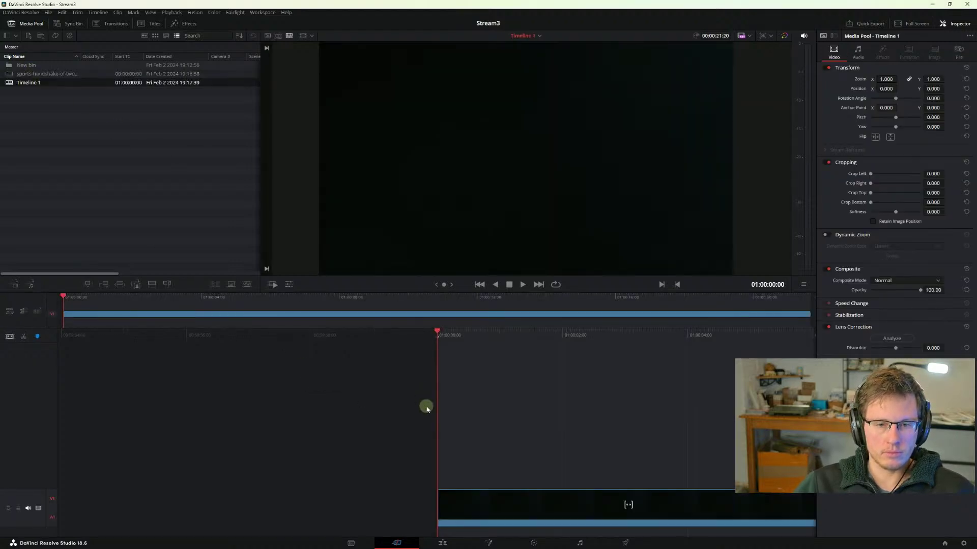
key("space")
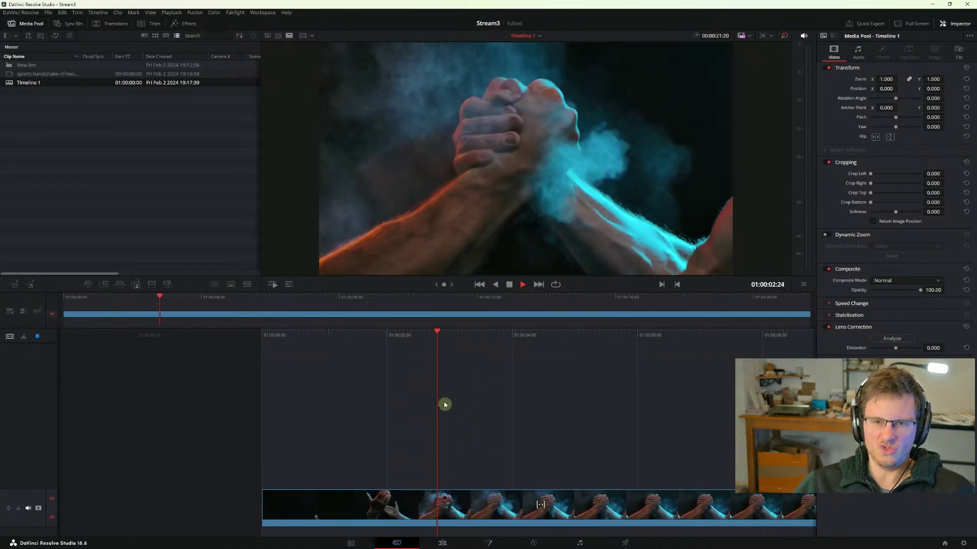
key("space")
- Switch to the reference manual and read the Import Media steps for the Fusion page Media Pool and the Chapter 18 reference
key("alt+Tab")
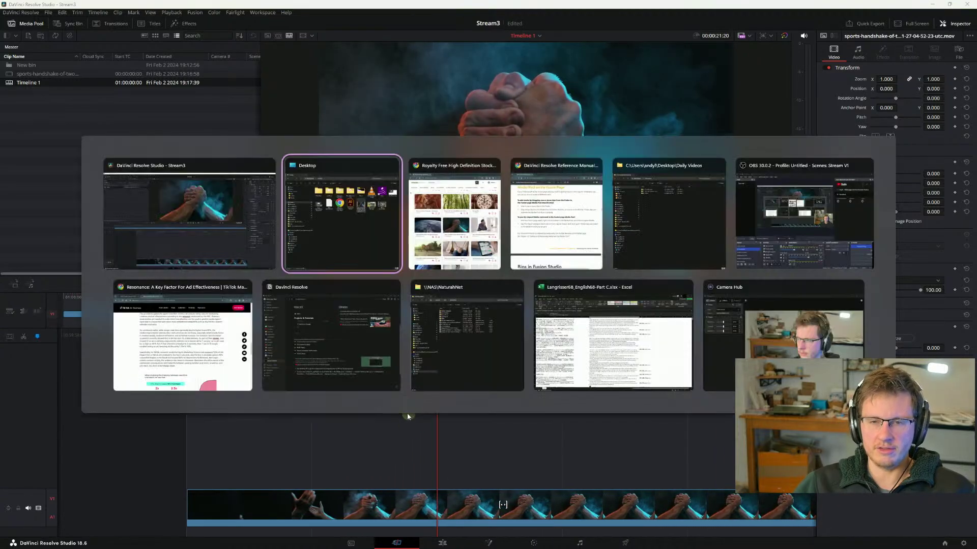
left_click(558, 213)
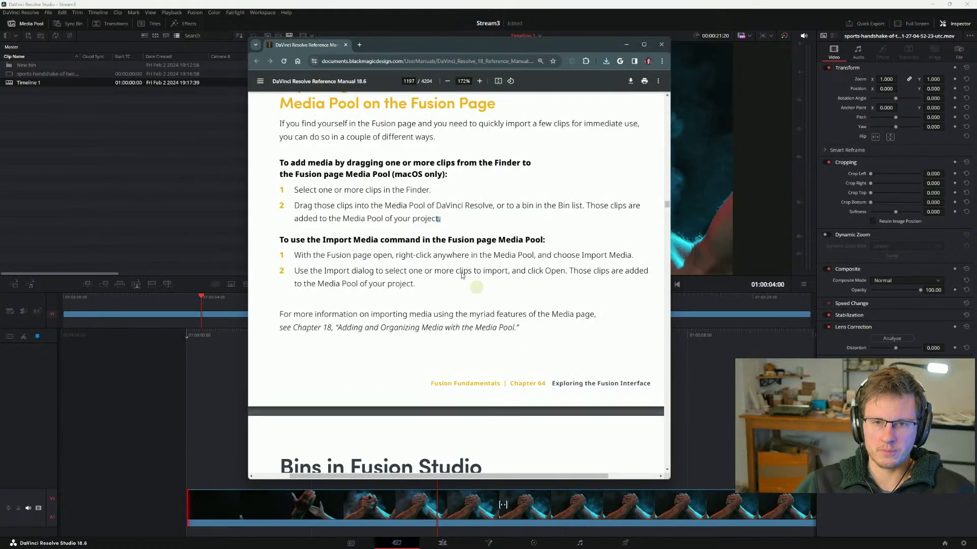
left_click_drag(296, 254, 324, 254)
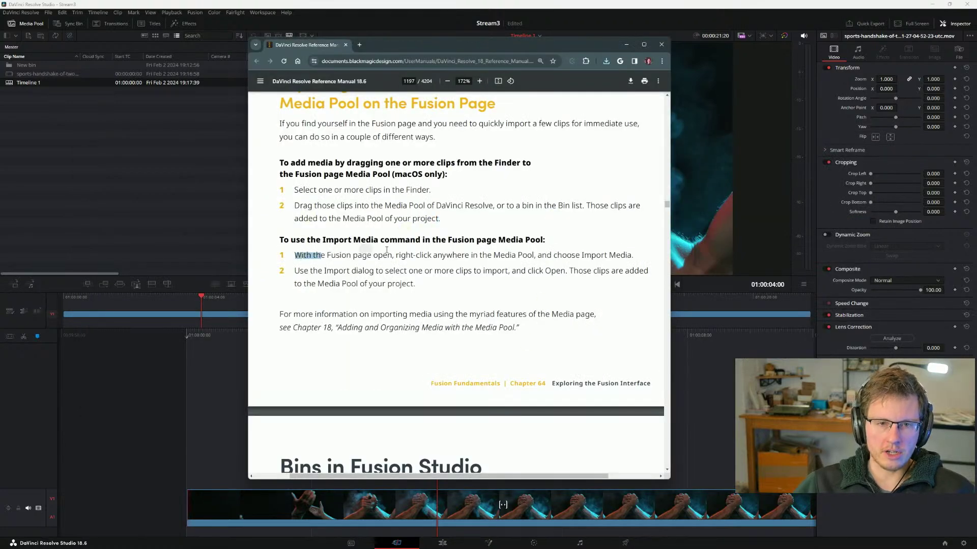
left_click_drag(386, 250, 448, 249)
left_click(397, 260)
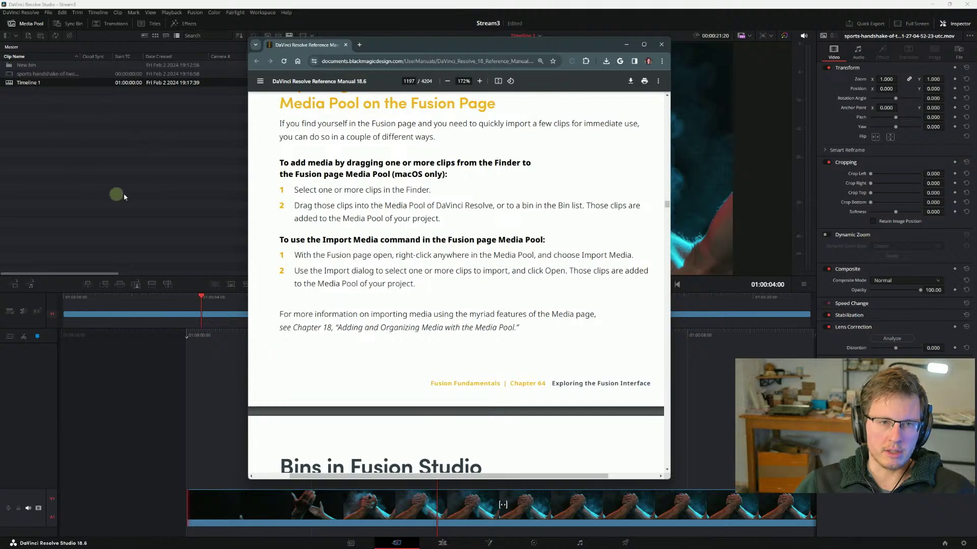
left_click_drag(297, 270, 443, 275)
left_click(443, 273)
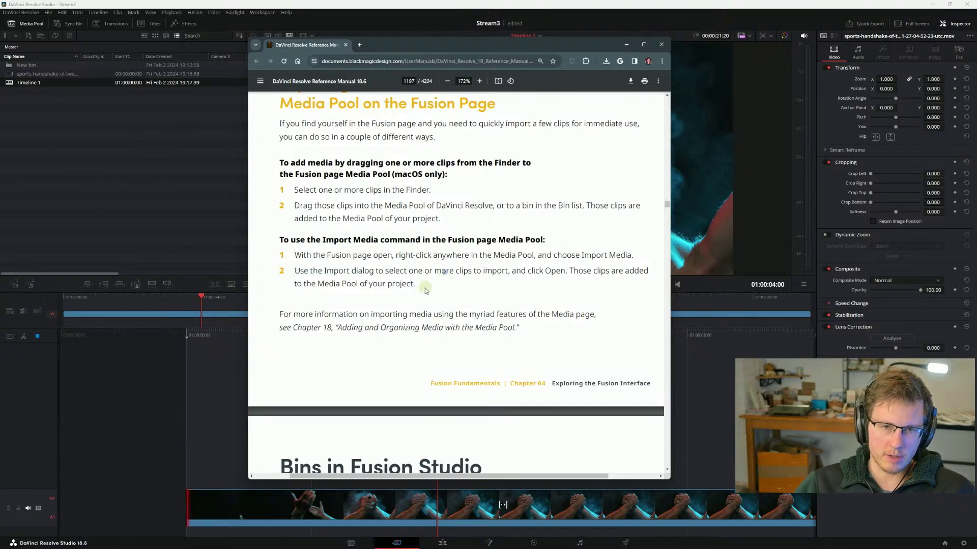
left_click(356, 256)
scroll(372, 269, "down", 2)
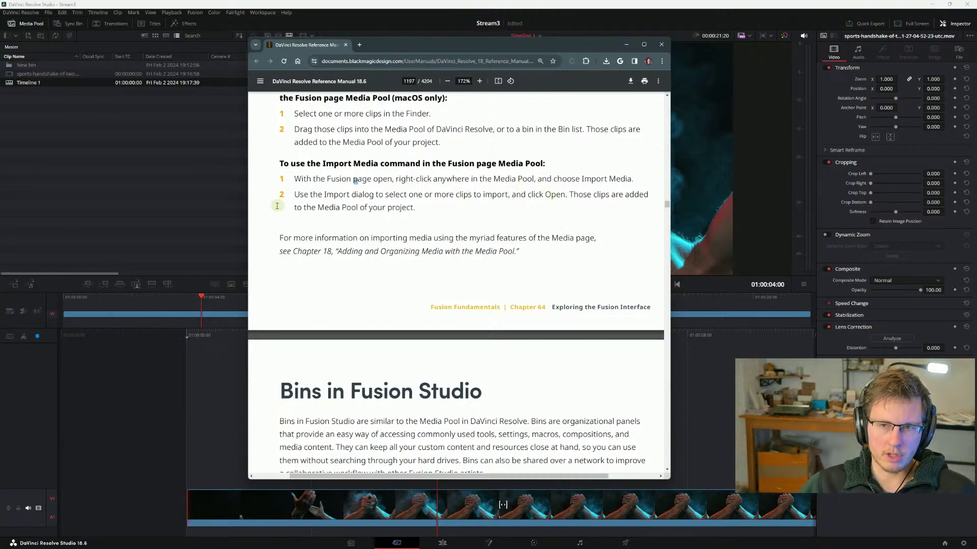
scroll(305, 214, "down", 1)
scroll(338, 243, "up", 1)
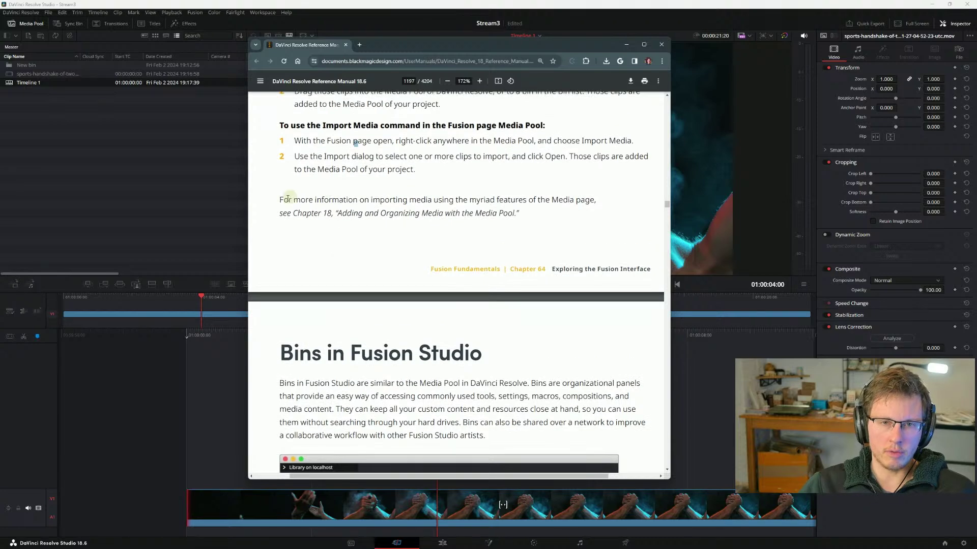
left_click_drag(283, 198, 432, 201)
left_click(504, 205)
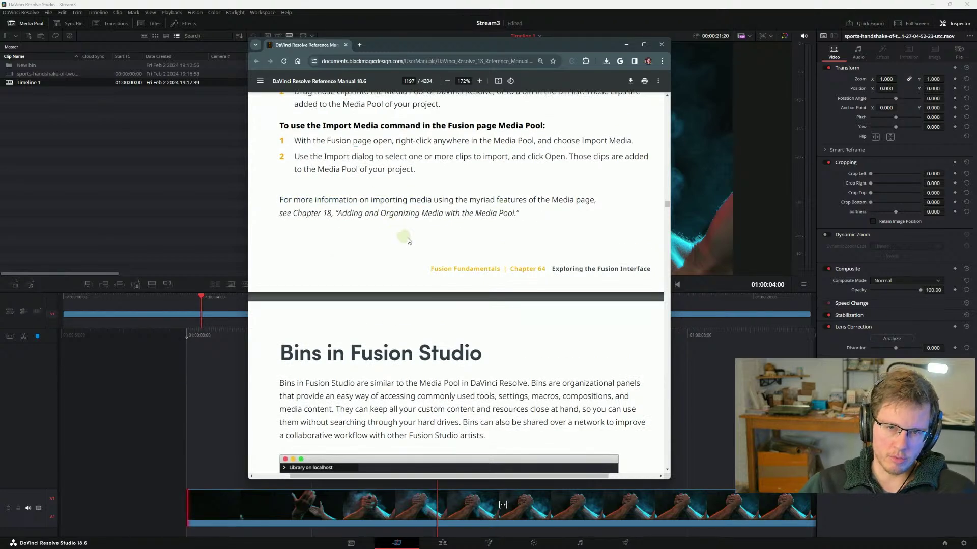
- Read the manual's Bins in Fusion Studio section, including how to open the Bins window
scroll(402, 239, "down", 5)
scroll(398, 335, "up", 6)
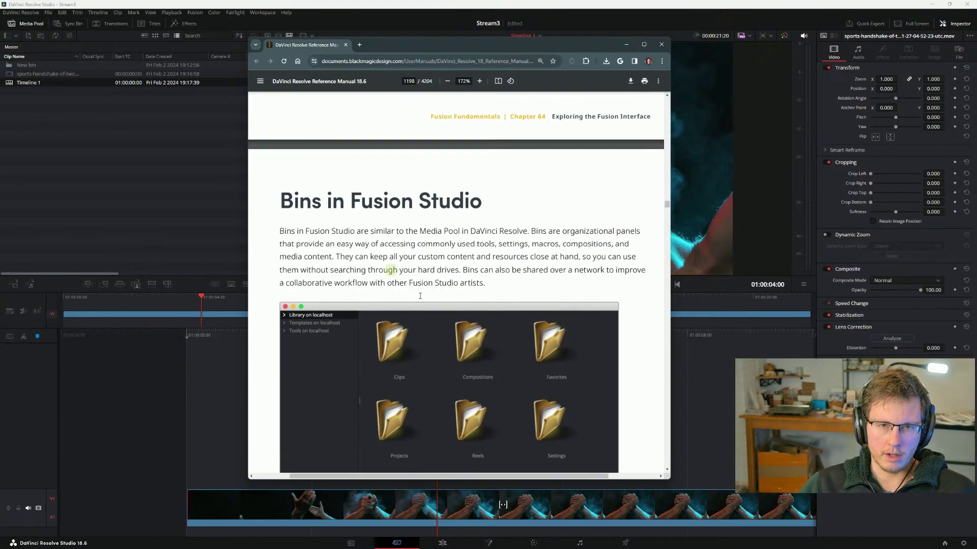
scroll(376, 219, "down", 3)
scroll(350, 193, "down", 1)
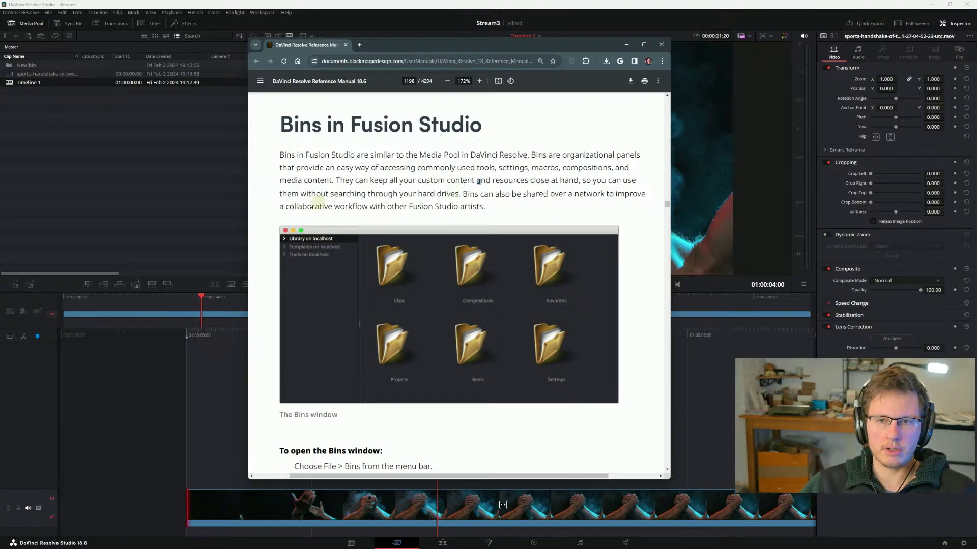
left_click_drag(283, 207, 437, 195)
left_click(449, 205)
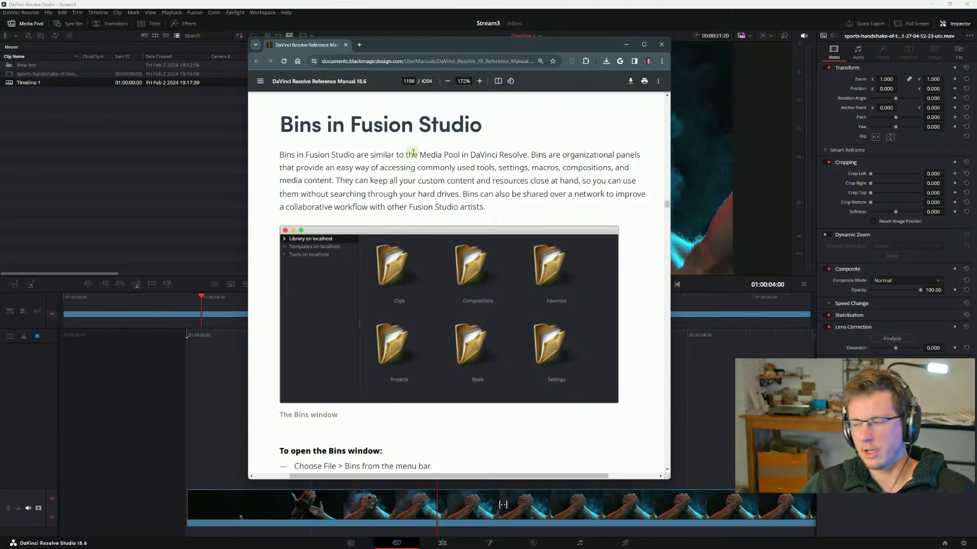
scroll(399, 192, "down", 3)
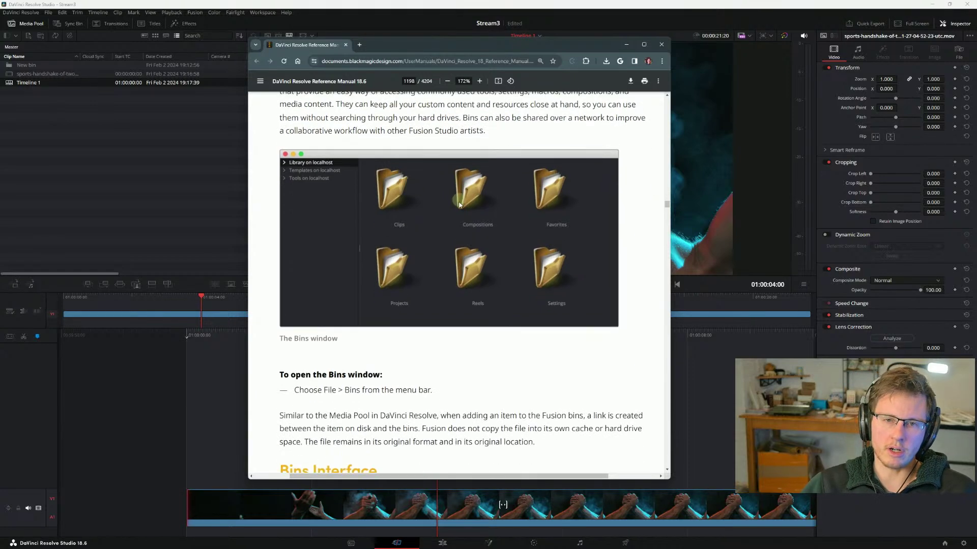
scroll(433, 234, "up", 3)
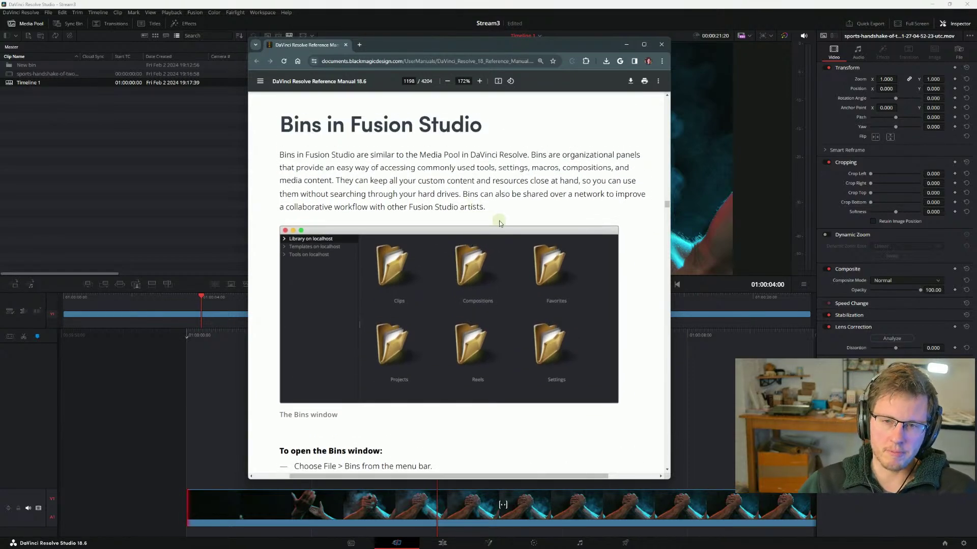
mouse_move(497, 46)
left_mouse_down()
mouse_move(166, 59)
mouse_move(467, 63)
mouse_move(501, 37)
left_mouse_up()
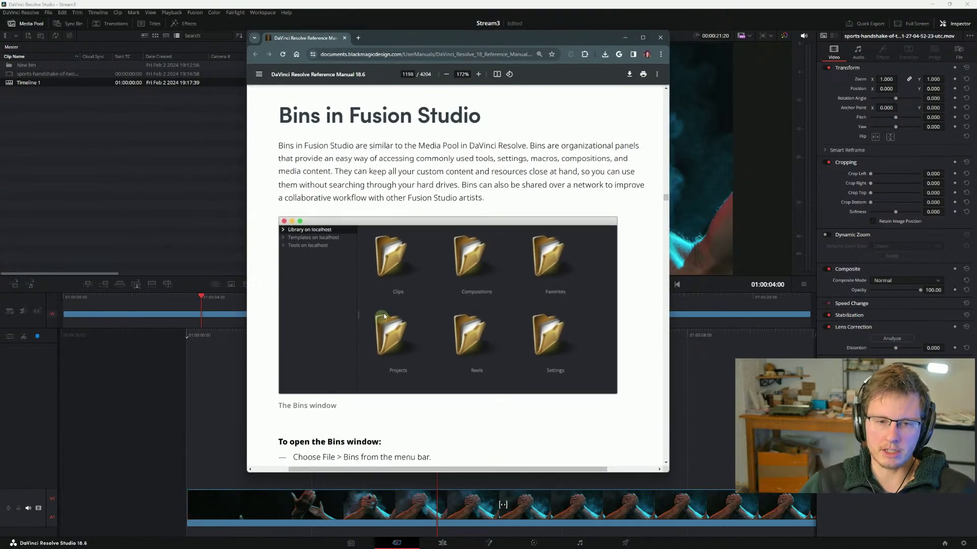
scroll(347, 351, "down", 2)
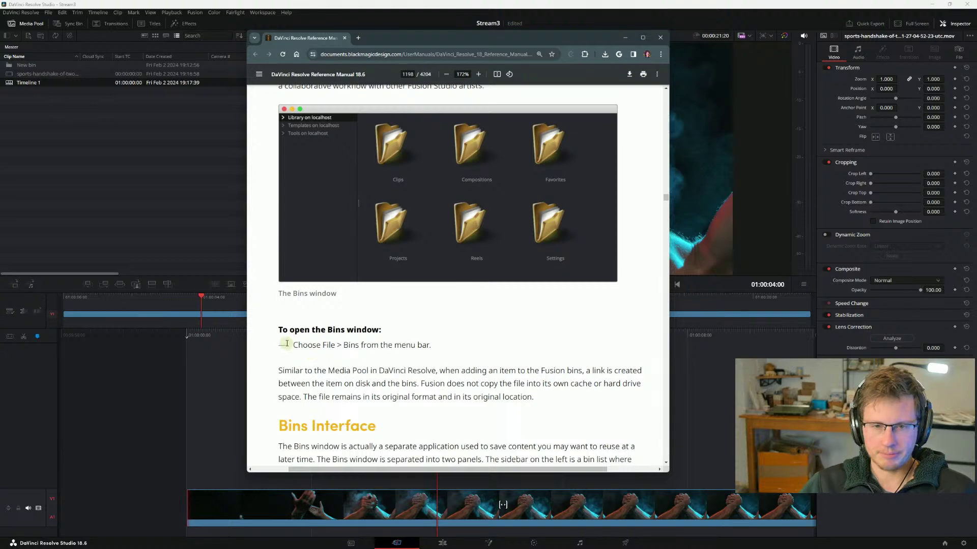
scroll(358, 320, "up", 1)
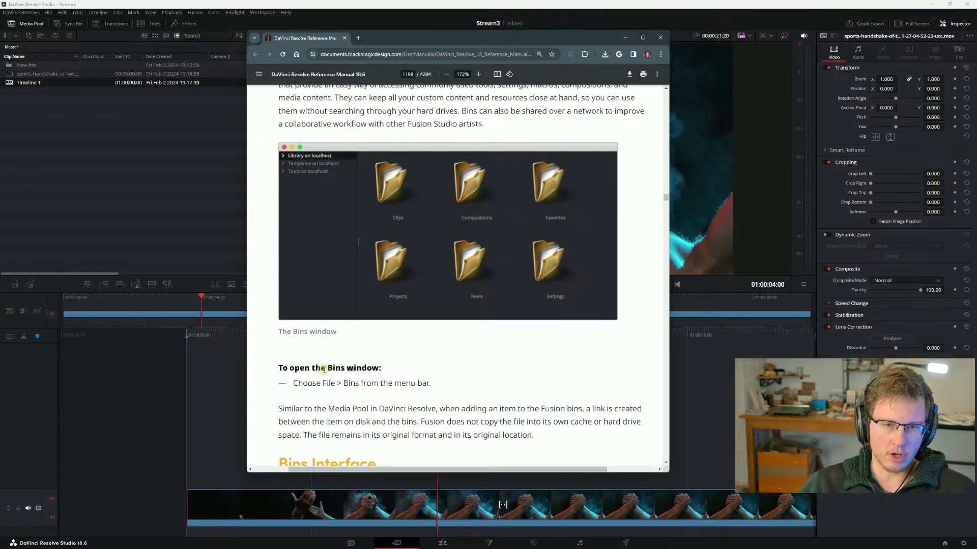
scroll(348, 367, "down", 1)
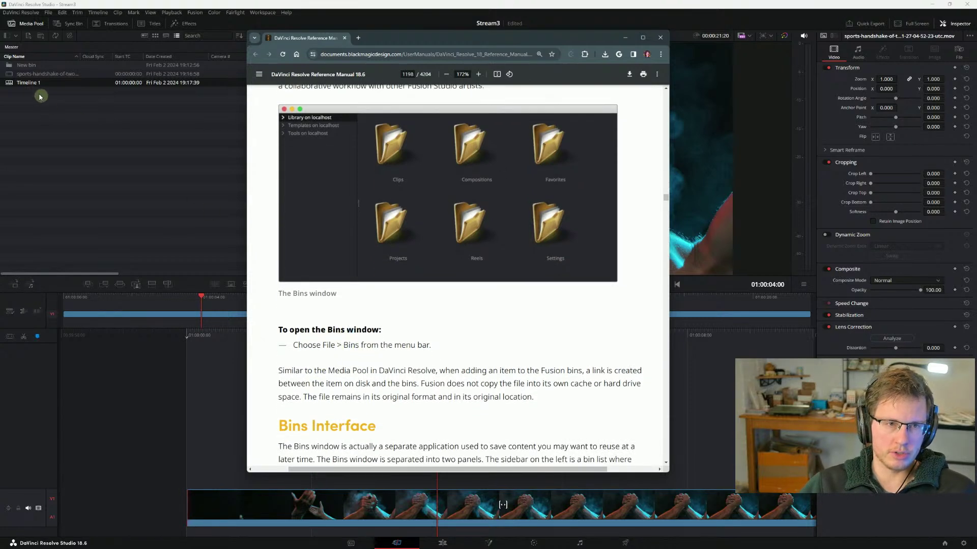
- Switch to DaVinci Resolve, go to the Fusion page, and show the Media Pool
left_click(59, 389)
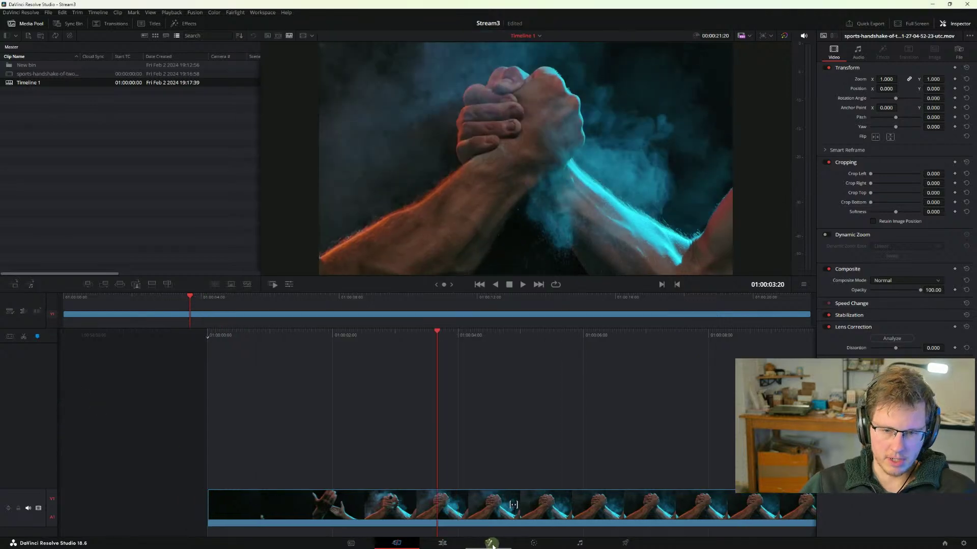
key("shift+5")
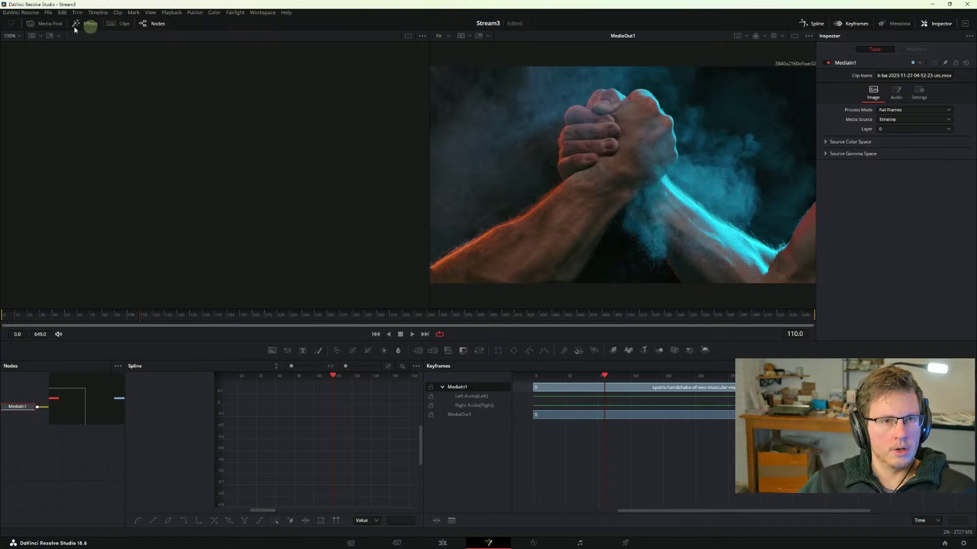
left_click(40, 25)
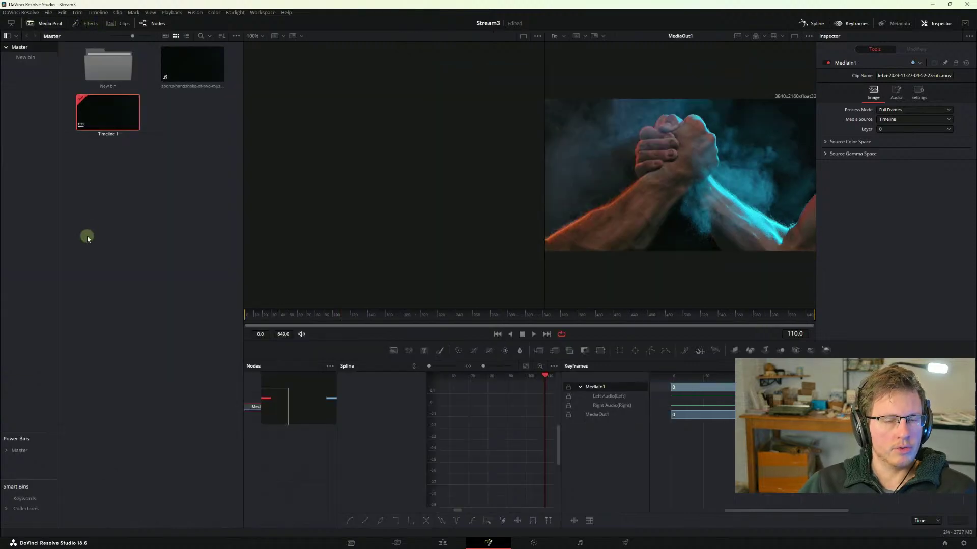
left_click(120, 219)
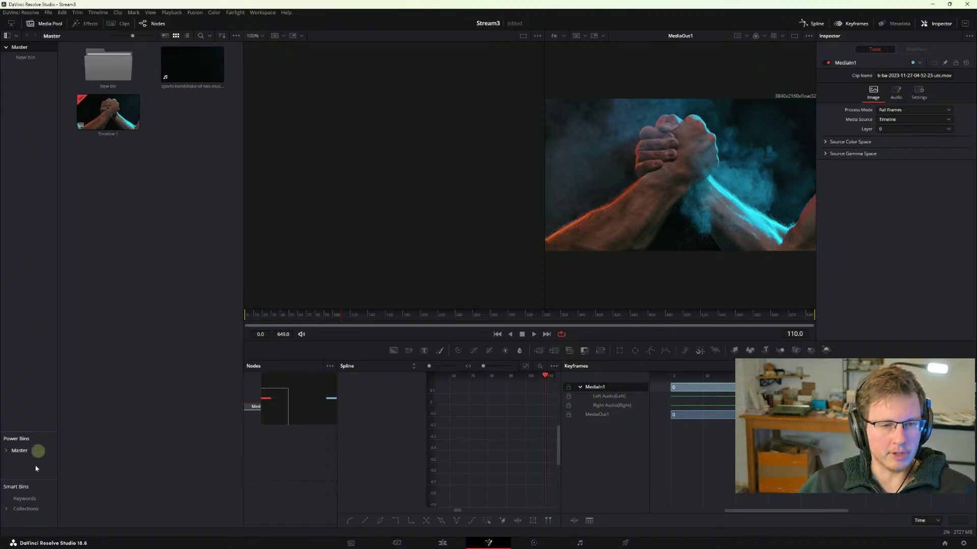
- Expand the Power Bins Master folder, enlarge the Power Bins and Smart Bins lists, and save the project
left_click(6, 450)
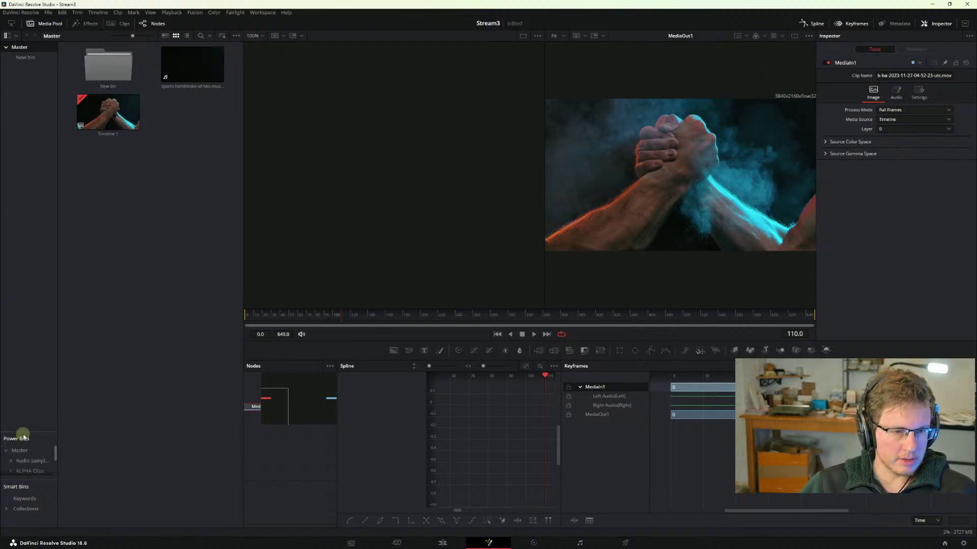
left_click_drag(23, 430, 25, 321)
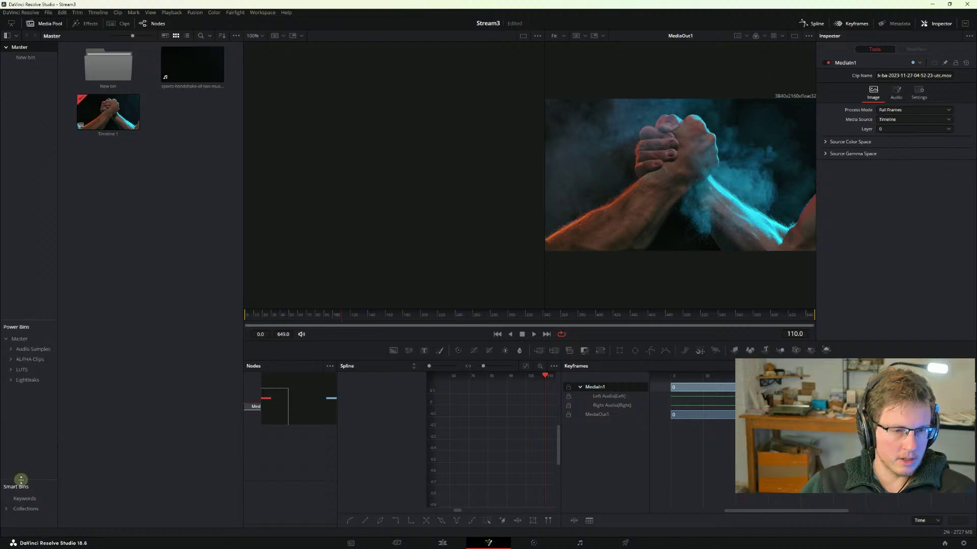
left_click_drag(13, 475, 26, 421)
key("ctrl+s")
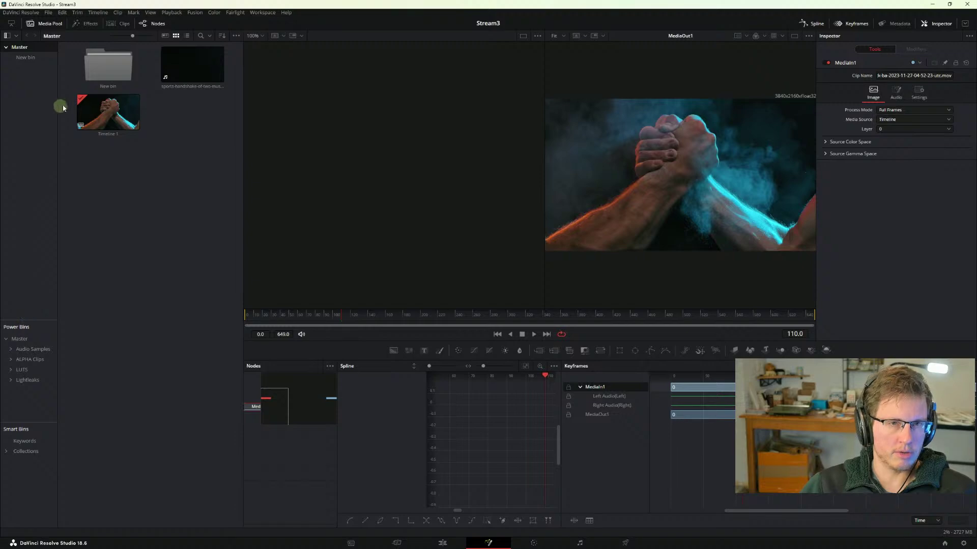
left_click(236, 35)
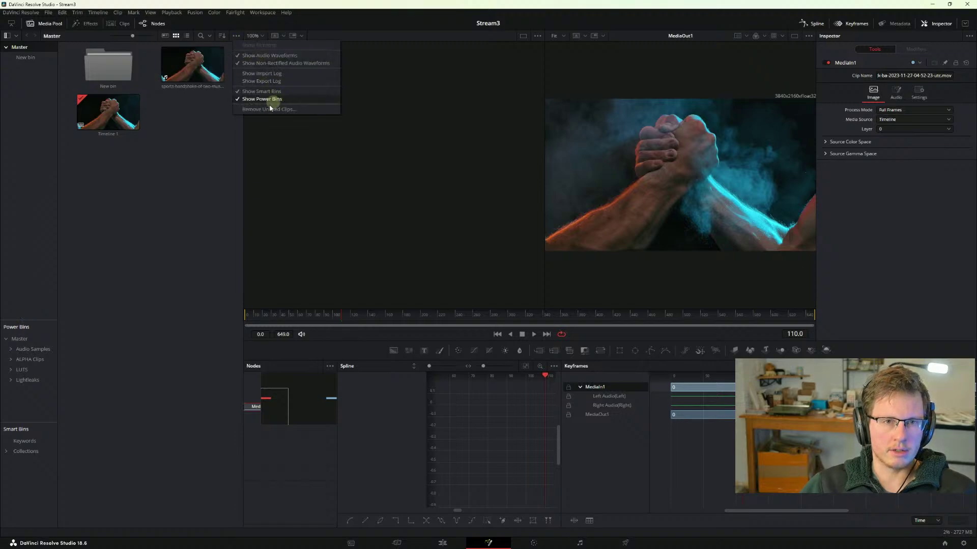
left_click(196, 212)
- Switch to the reference manual and read the paragraph on how Fusion bins link to items on disk
key("alt+Tab")
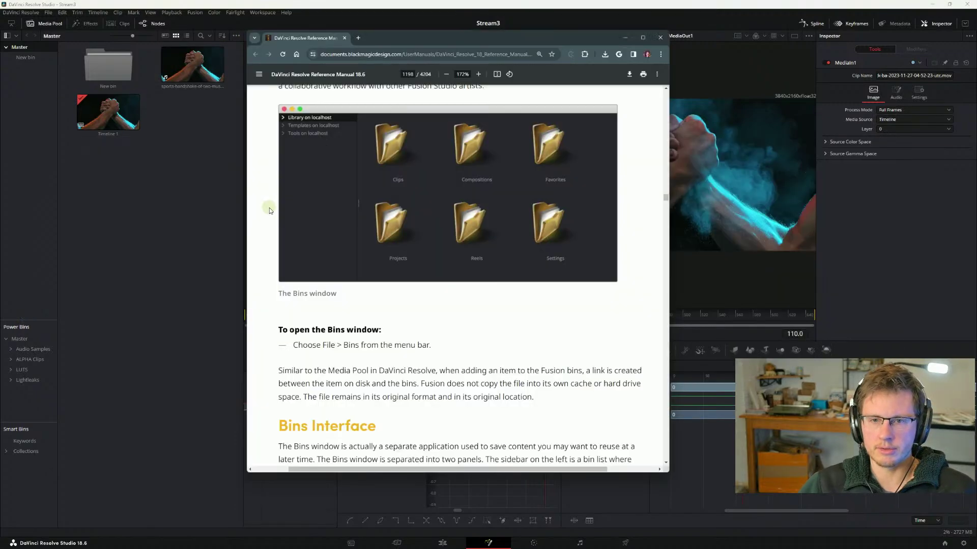
scroll(340, 359, "down", 2)
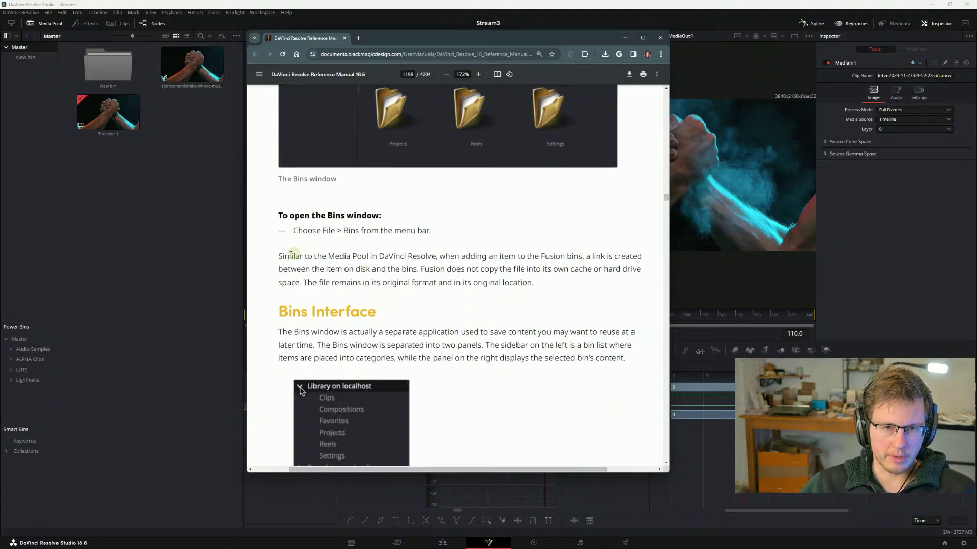
left_click_drag(278, 256, 457, 272)
left_click(458, 273)
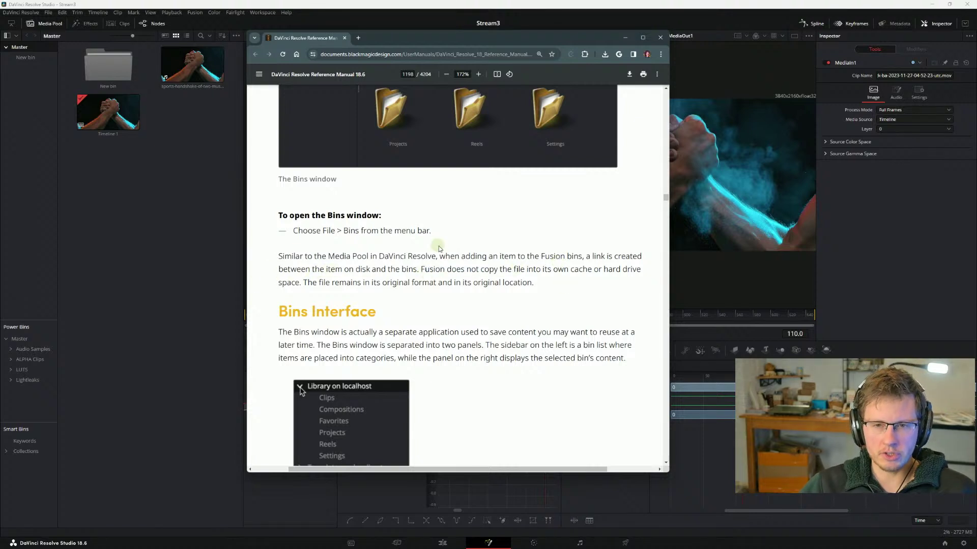
left_click_drag(605, 269, 380, 282)
left_click(445, 282)
left_click_drag(444, 282, 482, 269)
left_click(433, 258)
left_click(506, 277)
scroll(488, 285, "up", 2)
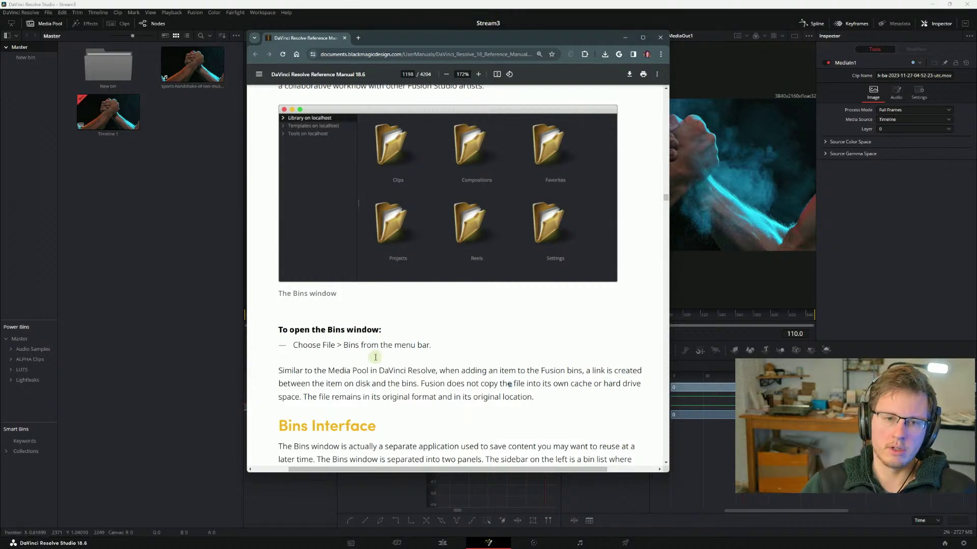
scroll(371, 349, "down", 1)
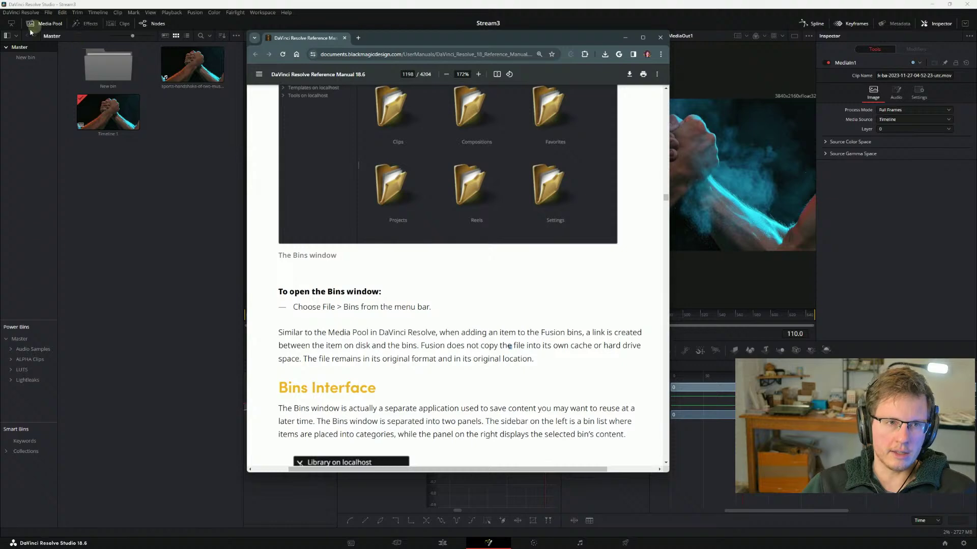
- Read the manual's Bins Interface section, from the Bins window description to the hierarchical Bin list
scroll(373, 327, "down", 4)
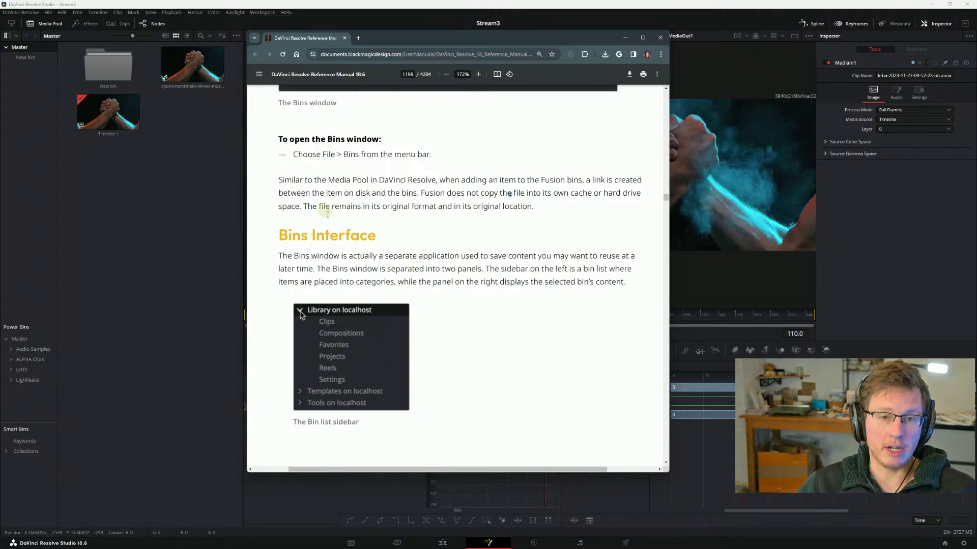
scroll(327, 214, "down", 2)
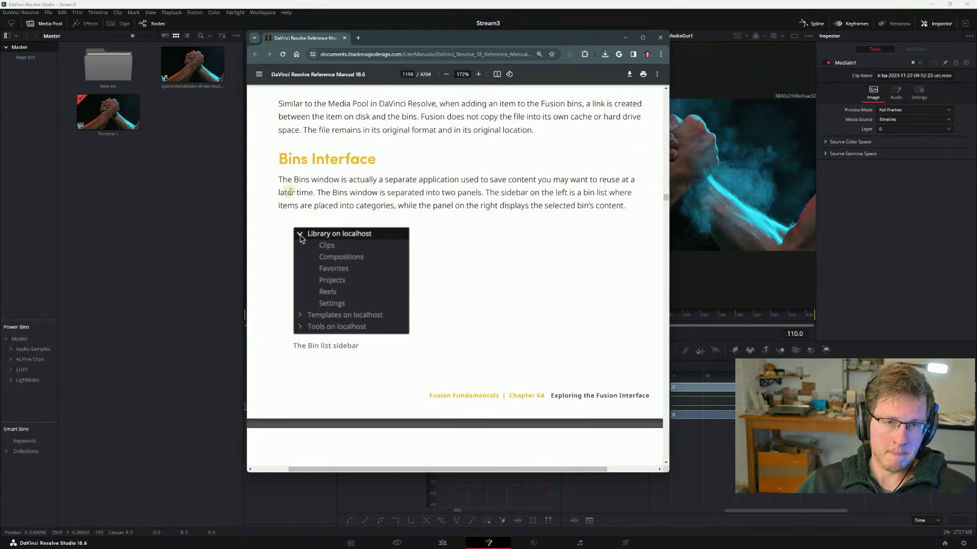
scroll(289, 191, "up", 2)
left_click_drag(279, 255, 413, 260)
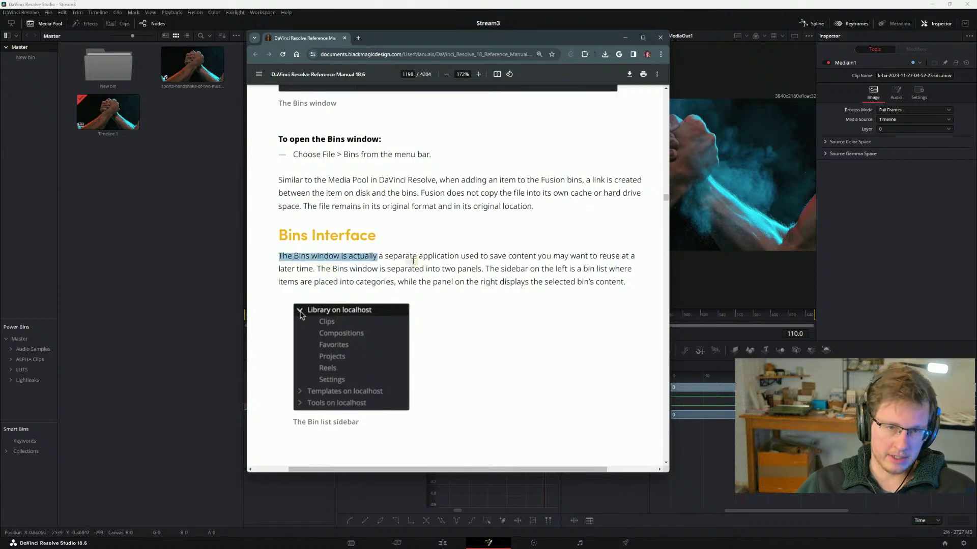
left_click(414, 260)
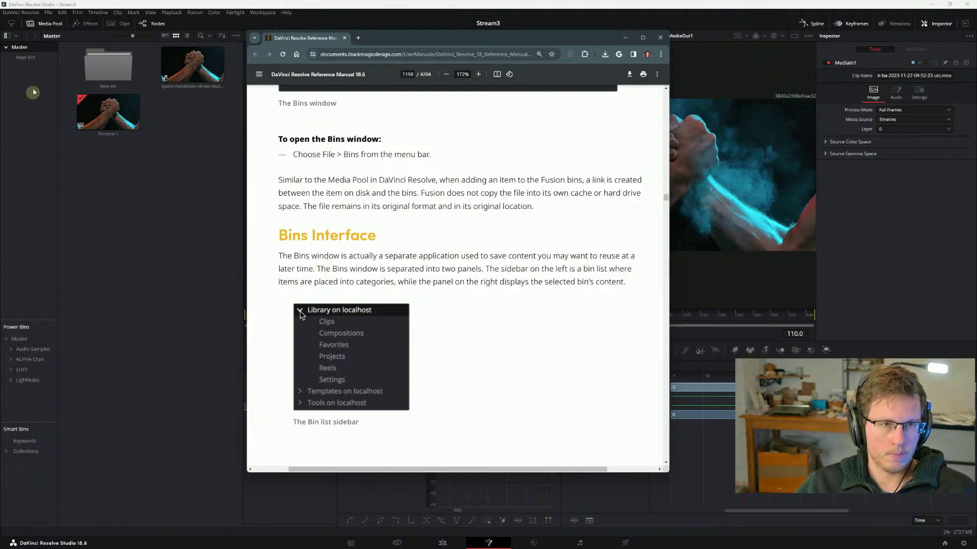
left_click(114, 76)
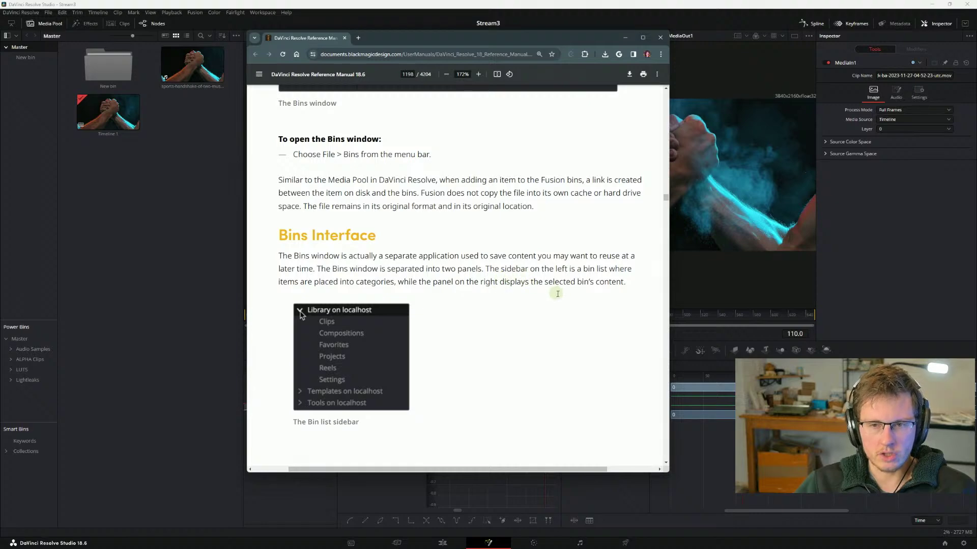
scroll(559, 265, "down", 2)
scroll(421, 250, "down", 4)
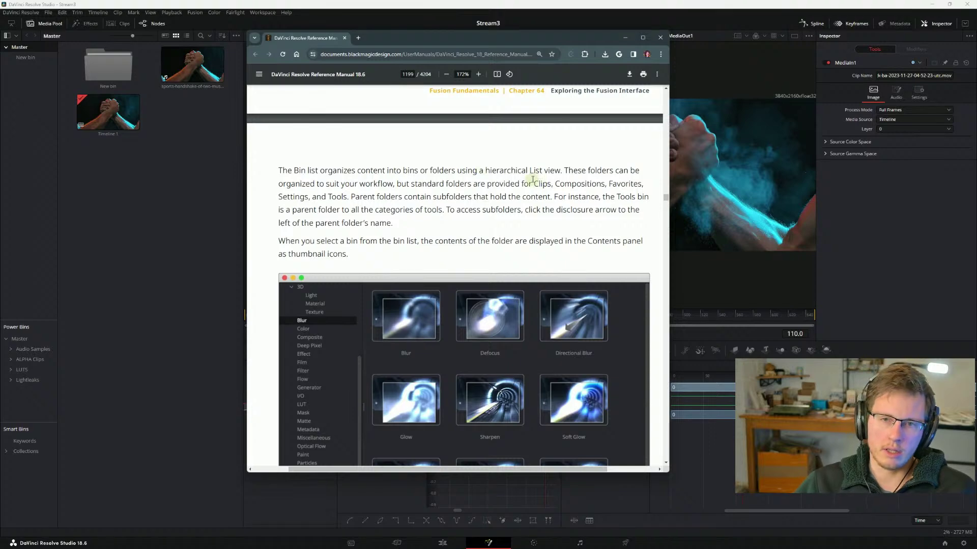
- Switch to DaVinci Resolve, try the Media Pool's list and thumbnail views, and set it to metadata view
left_click(186, 35)
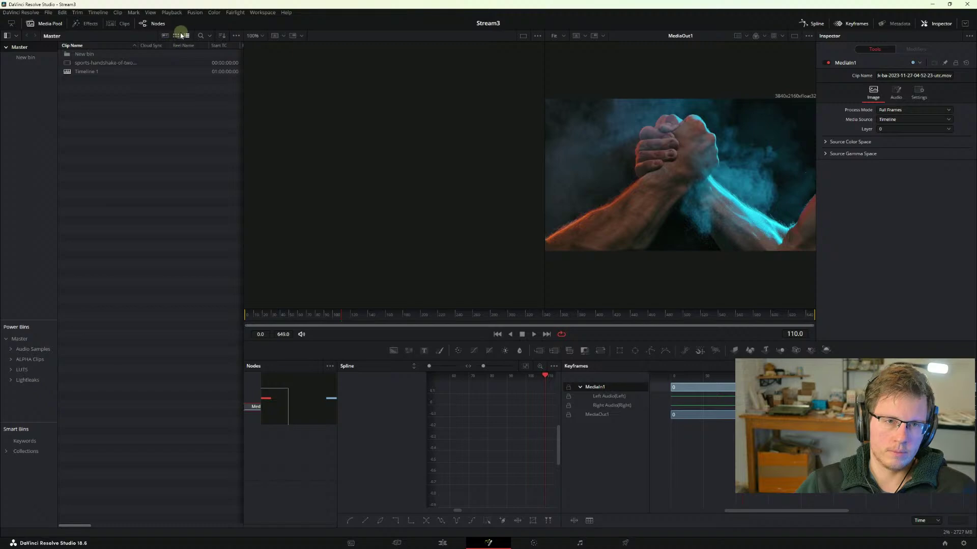
left_click(178, 35)
left_click(166, 36)
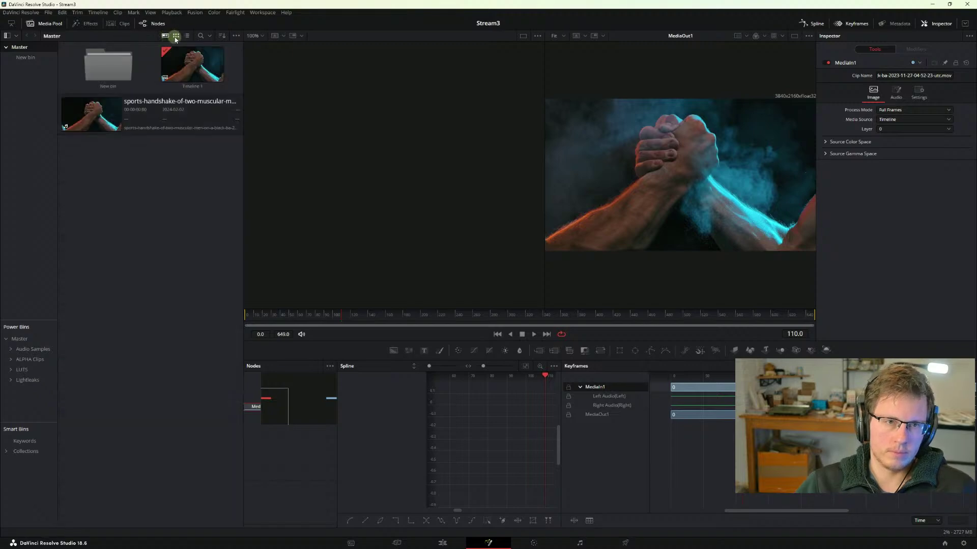
- Return to the reference manual and read about accessing subfolders and viewing a bin's contents as thumbnail icons
key("alt+Tab")
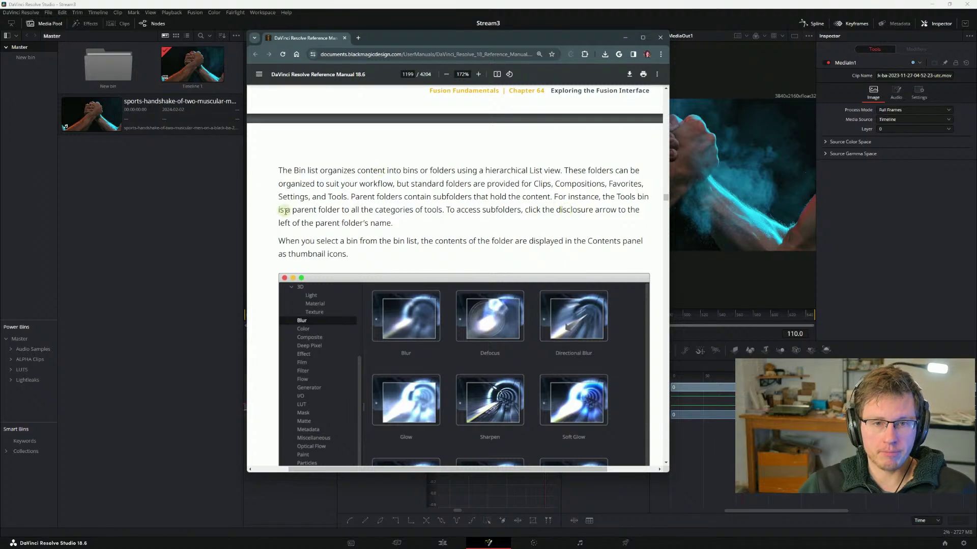
scroll(284, 220, "down", 1)
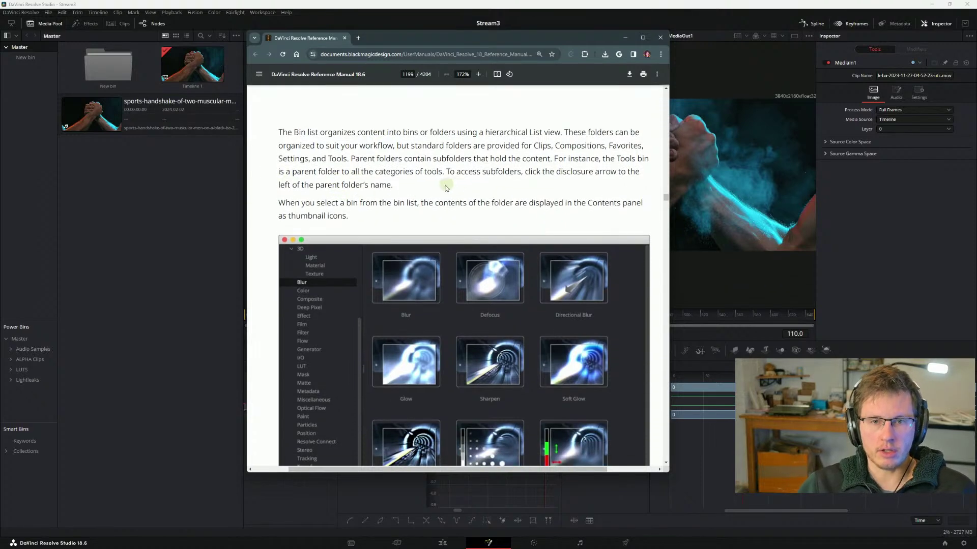
left_click_drag(446, 172, 483, 172)
left_click(531, 177)
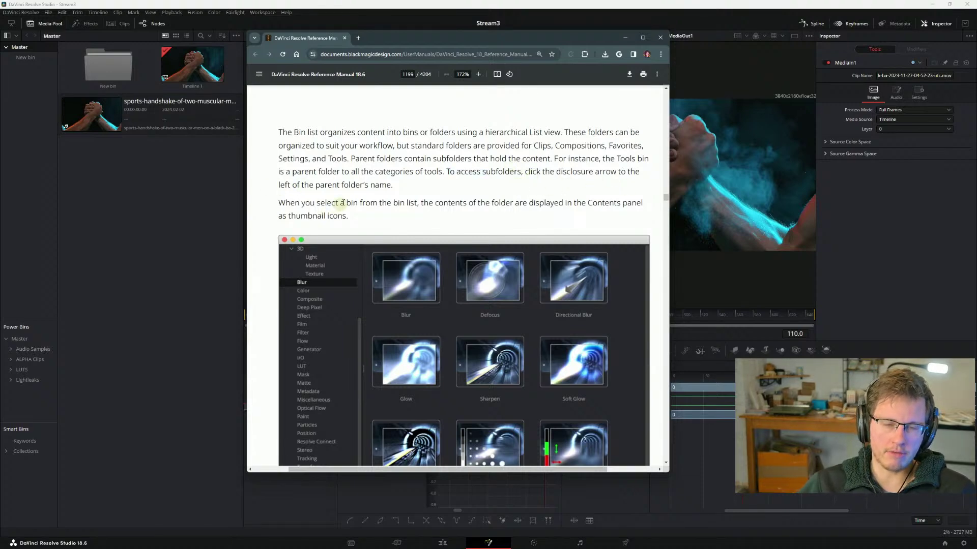
scroll(326, 208, "down", 1)
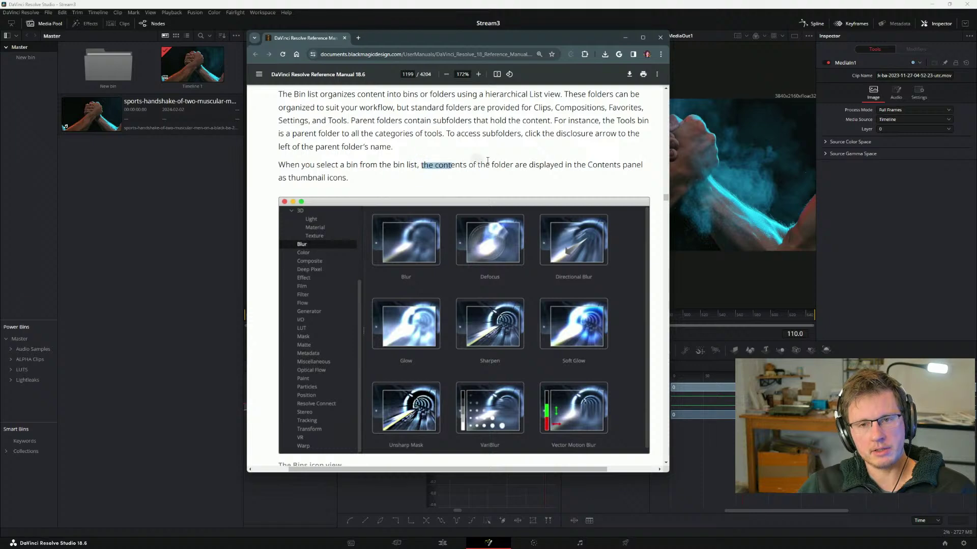
left_click_drag(583, 164, 441, 164)
left_click(517, 164)
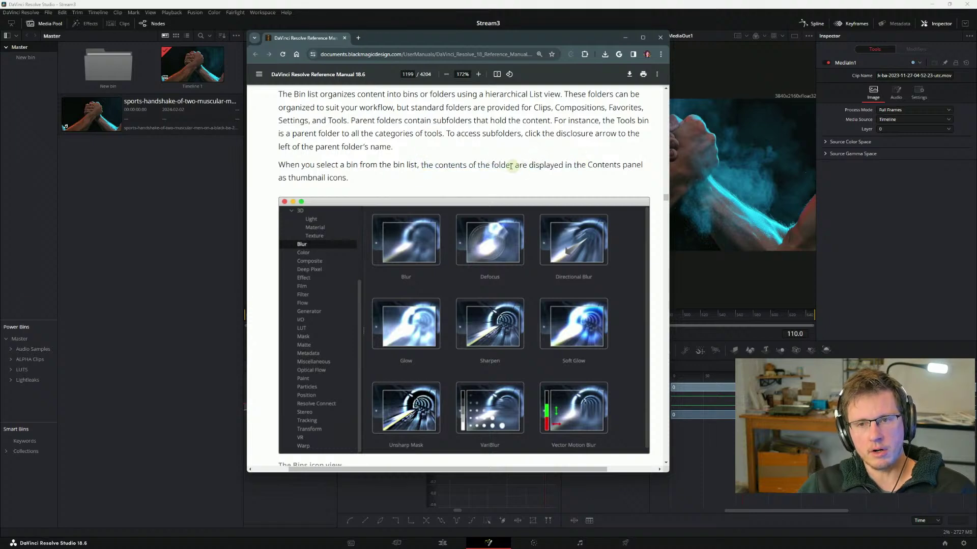
scroll(508, 168, "down", 1)
scroll(360, 168, "down", 3)
scroll(338, 166, "up", 3)
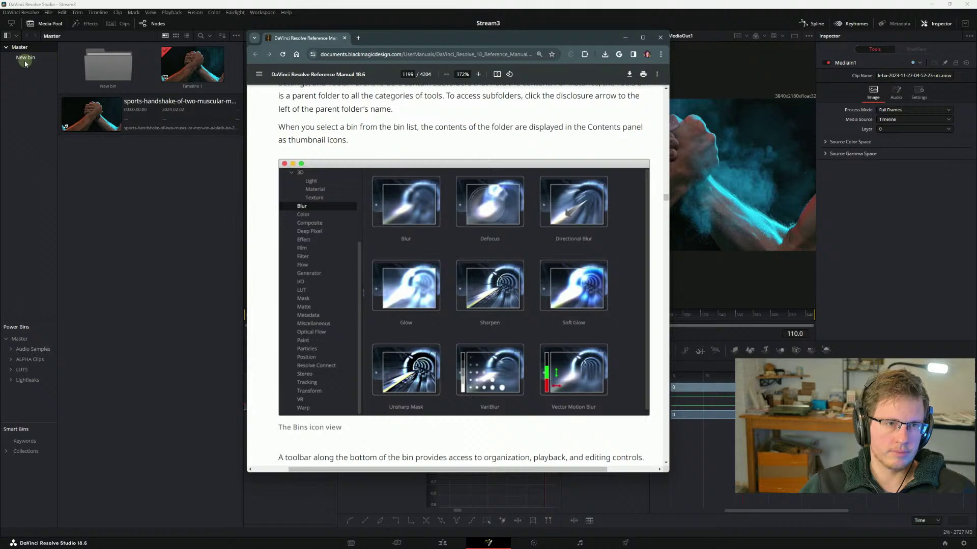
- Switch to DaVinci Resolve and toggle the Media Pool and Effects library until both are displayed together
left_click(87, 24)
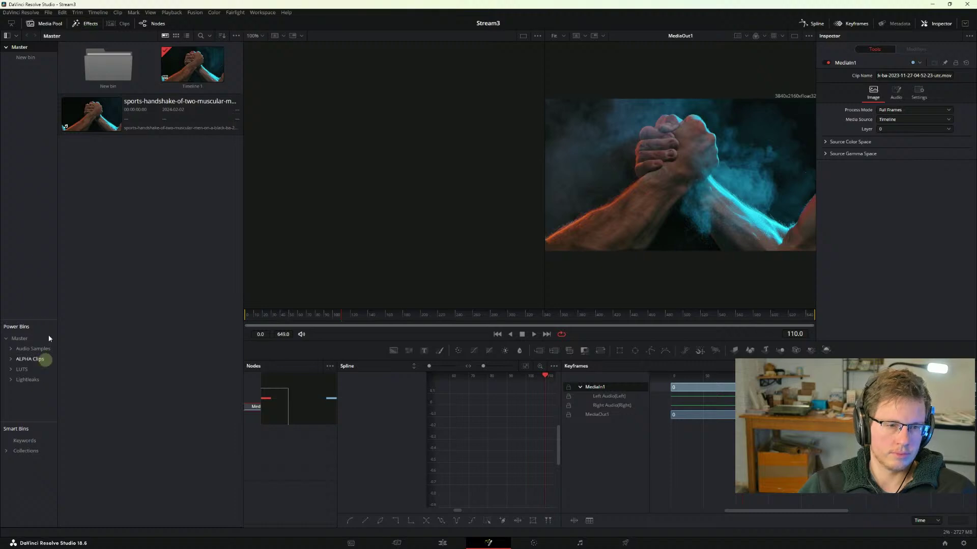
left_click(46, 24)
left_click(85, 24)
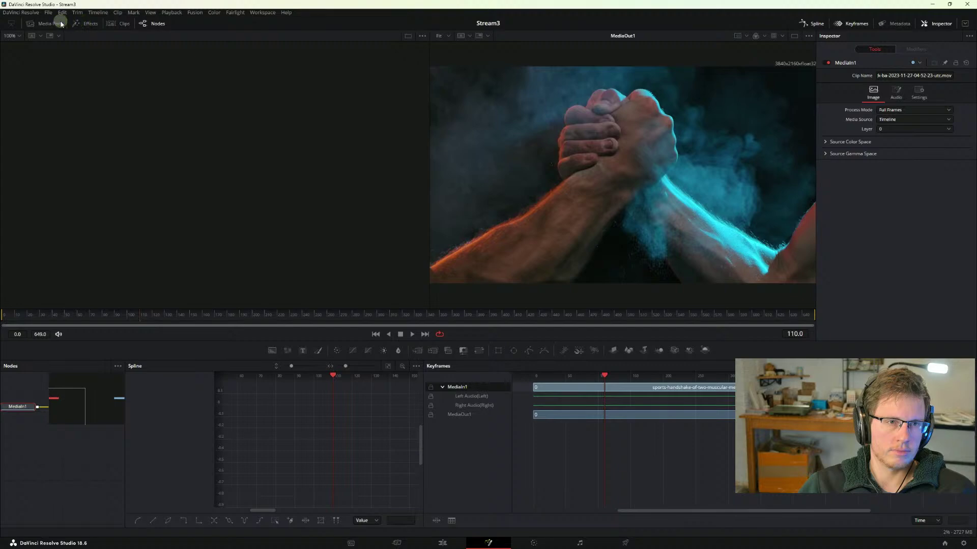
left_click(56, 24)
left_click(79, 25)
left_click(56, 24)
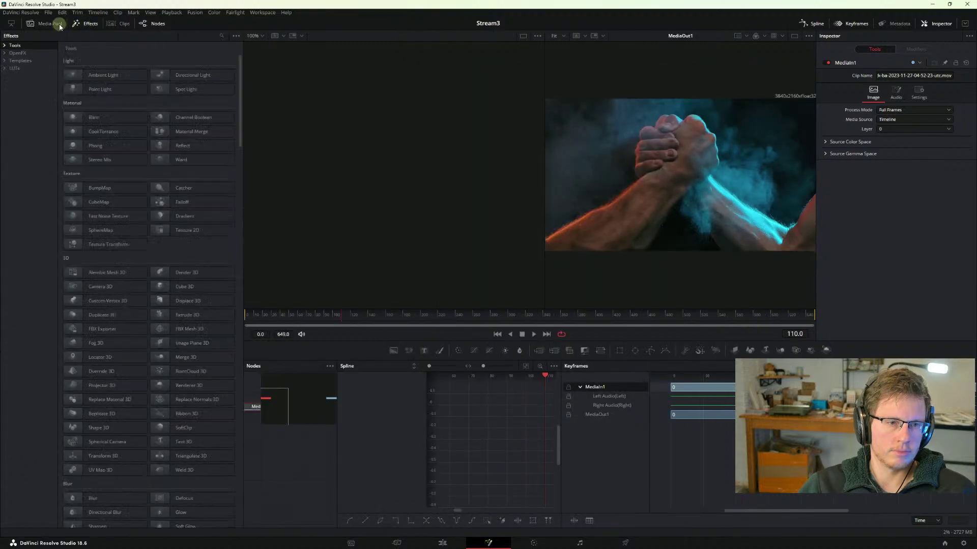
left_click(81, 24)
left_click(57, 24)
left_click(84, 24)
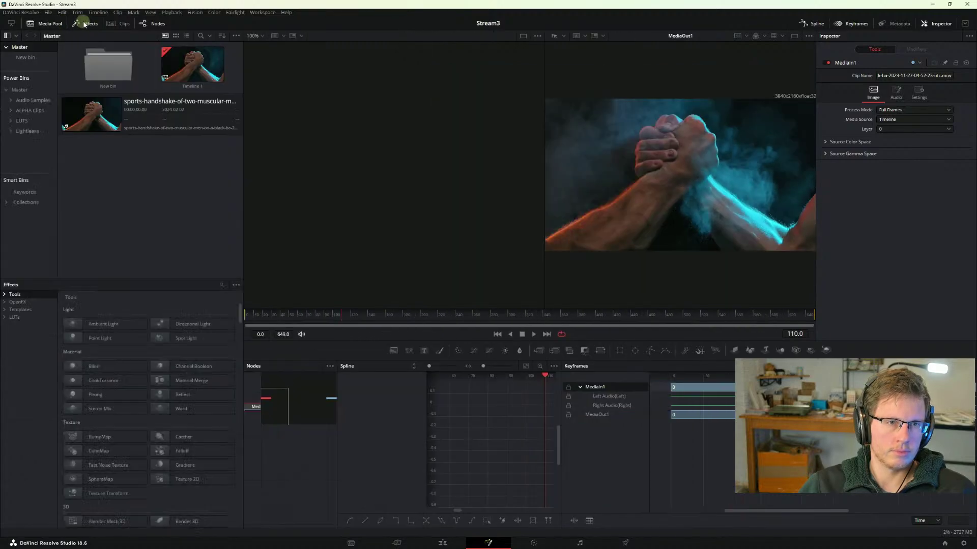
- Expand the Collections group in the Smart Bins and view the Video Clips bin's contents
left_click(118, 389)
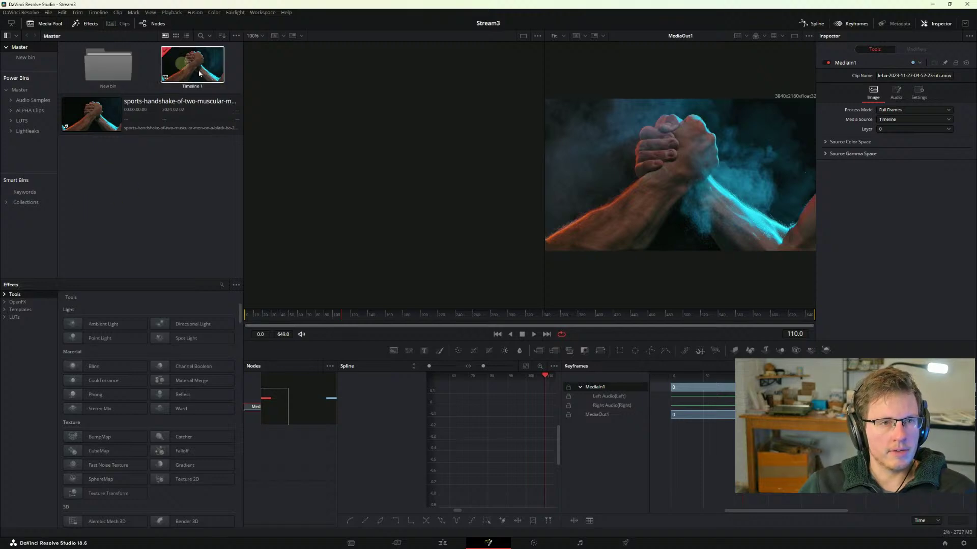
left_click(119, 127)
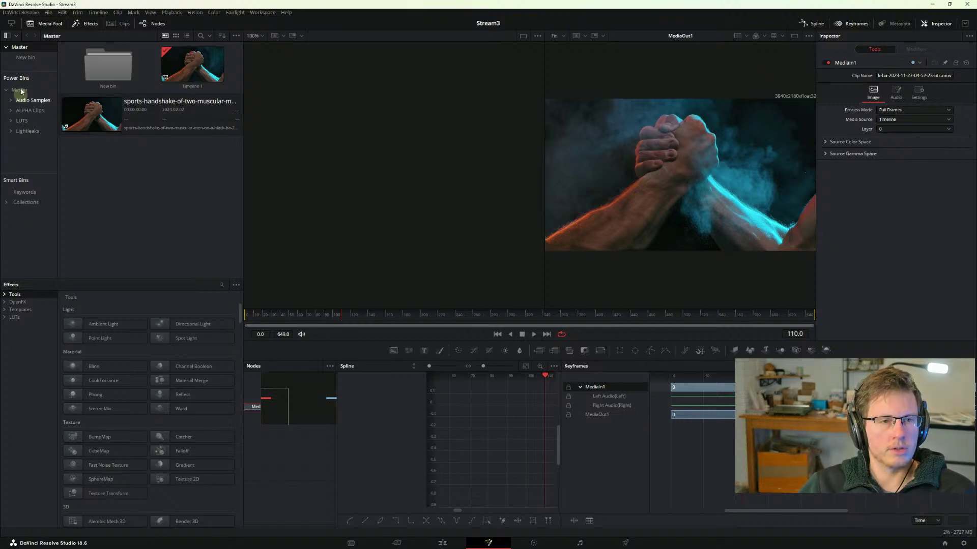
left_click(7, 202)
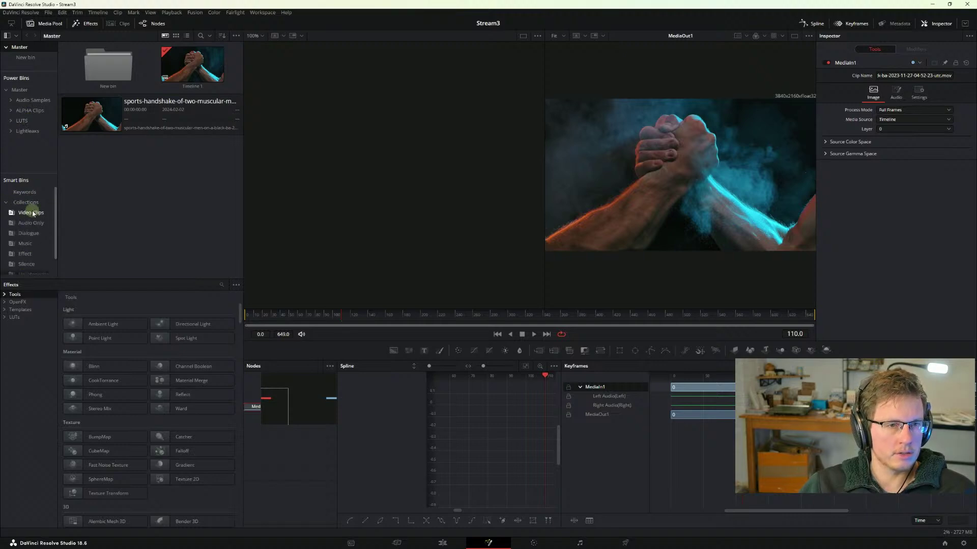
left_click(28, 213)
scroll(48, 203, "up", 2)
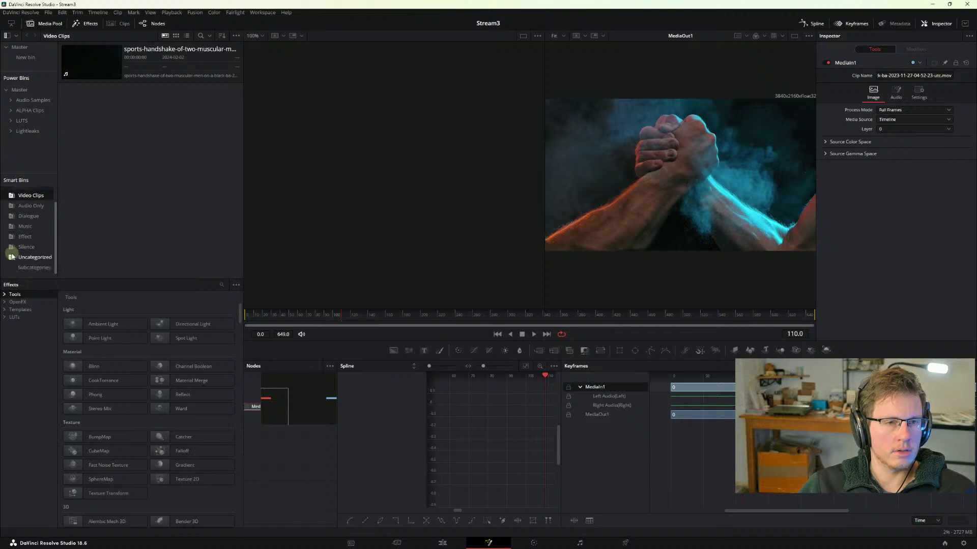
- Collapse the Collections group in the Smart Bins and view the ALPHA Clips power bin's contents
scroll(20, 206, "down", 2)
left_click(6, 202)
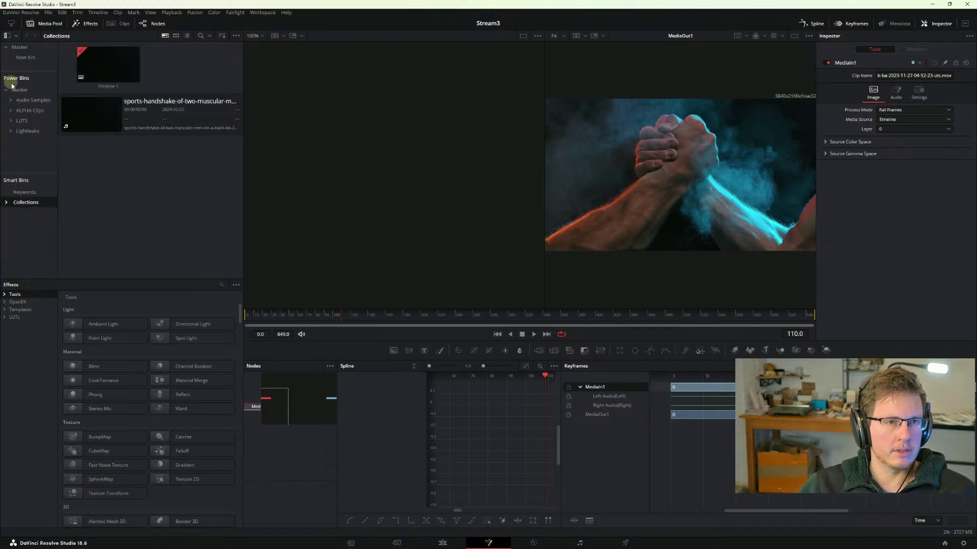
left_click(23, 116)
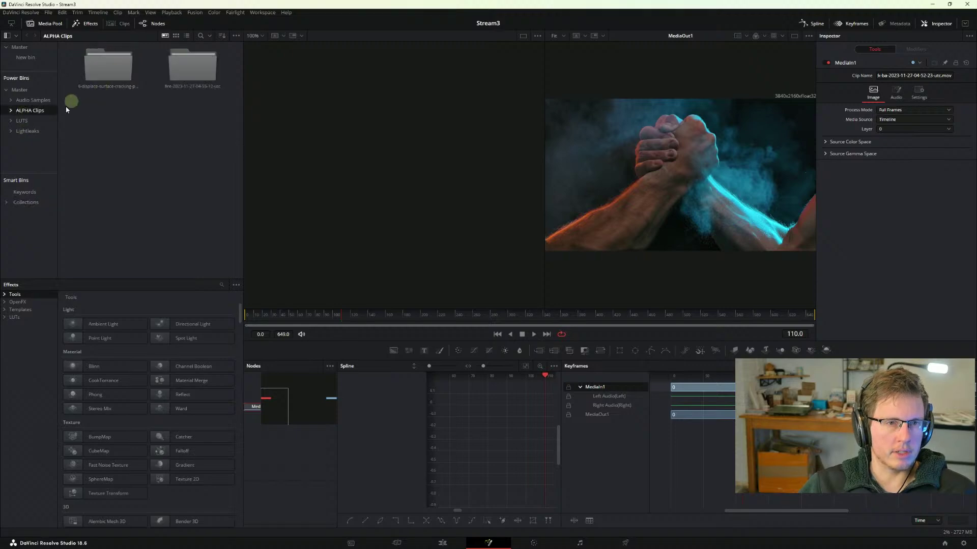
- Switch to the reference manual and read about the Bins icon view and the toolbar for organization, playback, and editing controls
key("alt+Tab")
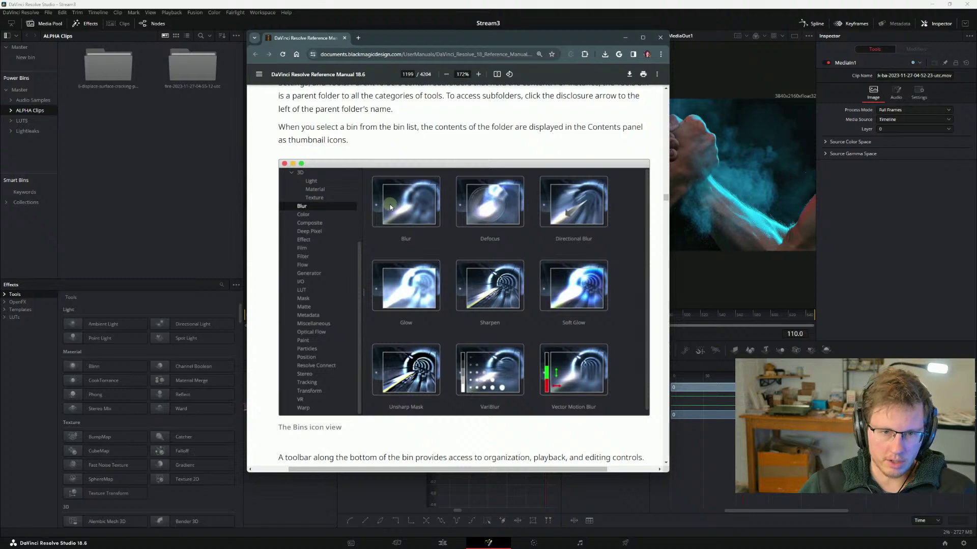
scroll(388, 204, "up", 3)
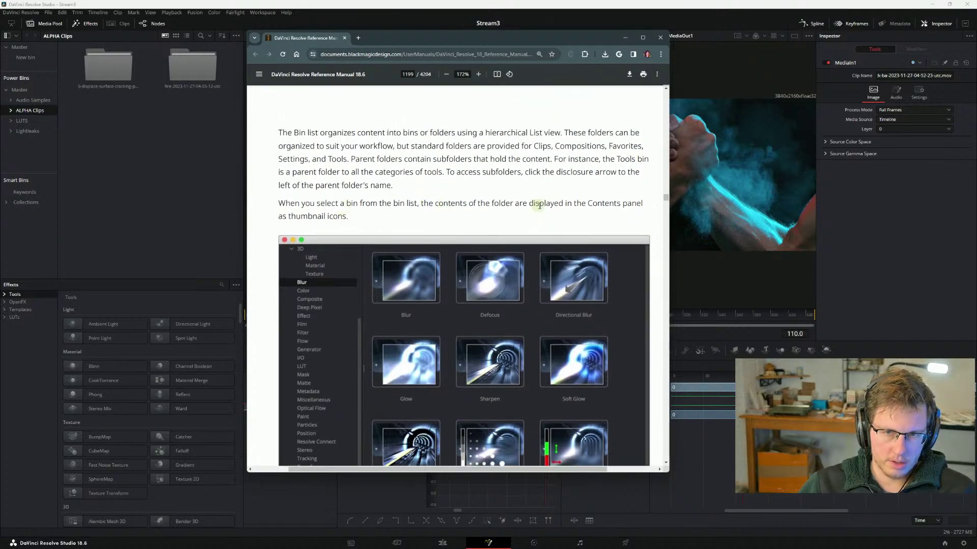
scroll(337, 227, "down", 3)
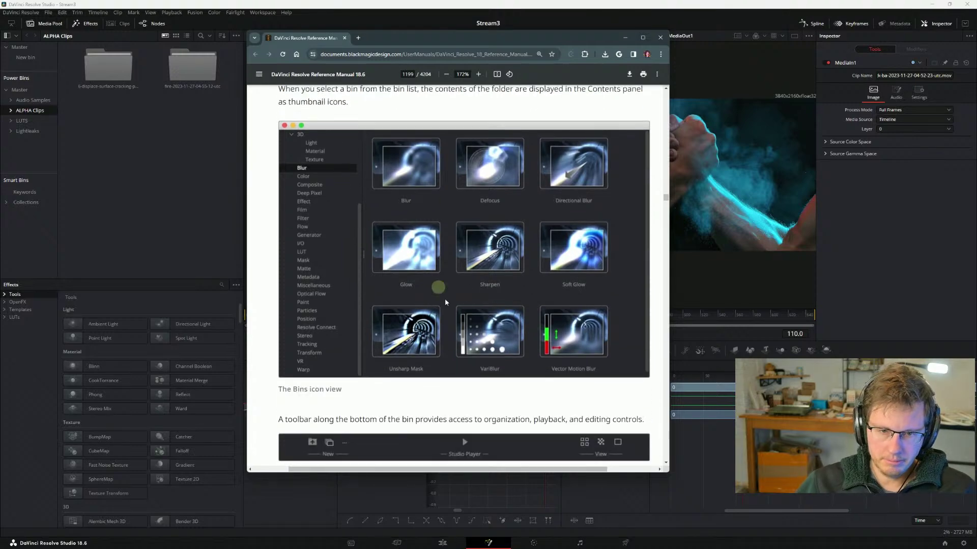
scroll(445, 301, "down", 3)
scroll(514, 320, "up", 4)
scroll(326, 300, "down", 4)
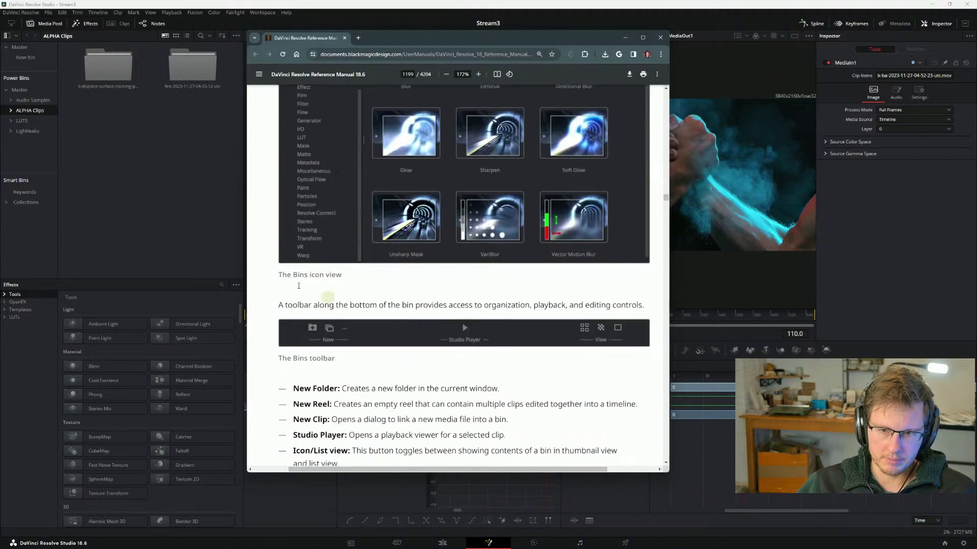
scroll(328, 300, "down", 2)
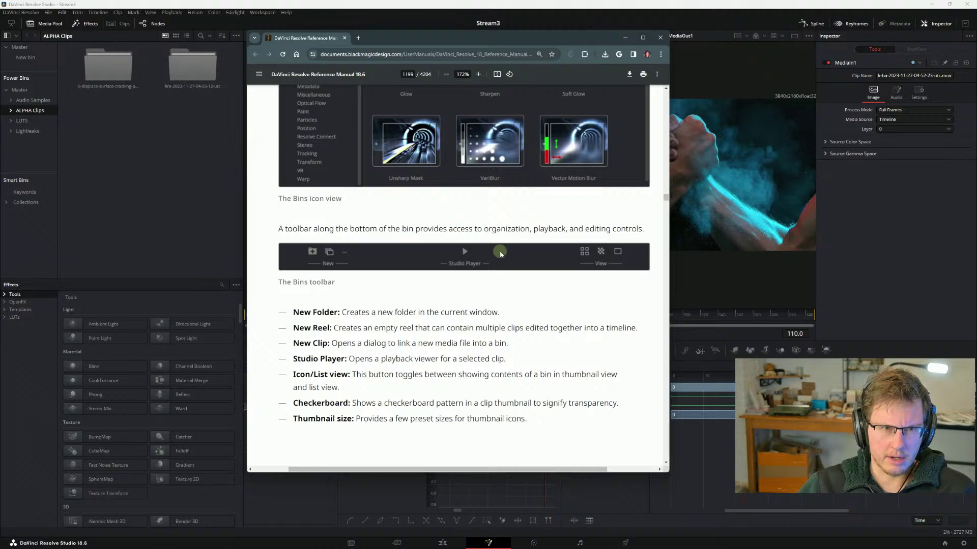
left_click_drag(527, 230, 636, 230)
left_click(564, 238)
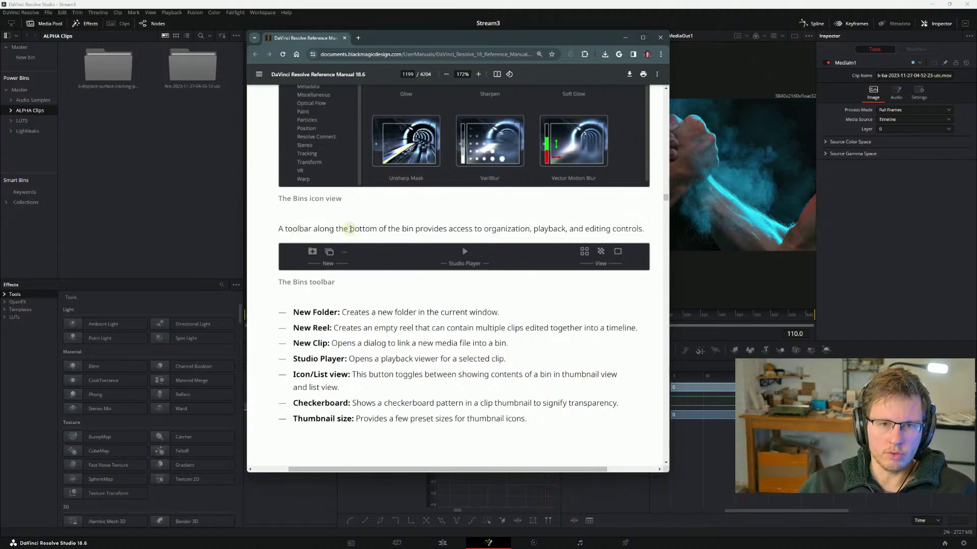
- Switch to DaVinci Resolve, view the New bin and Master bin contents, and look through the Media Pool's options
left_click(118, 67)
left_click(25, 57)
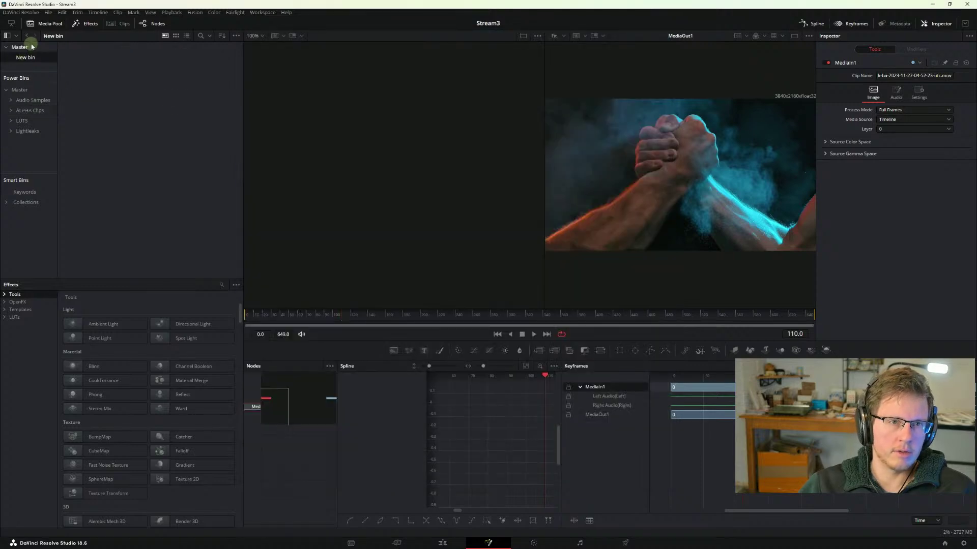
left_click(32, 46)
left_click(128, 235)
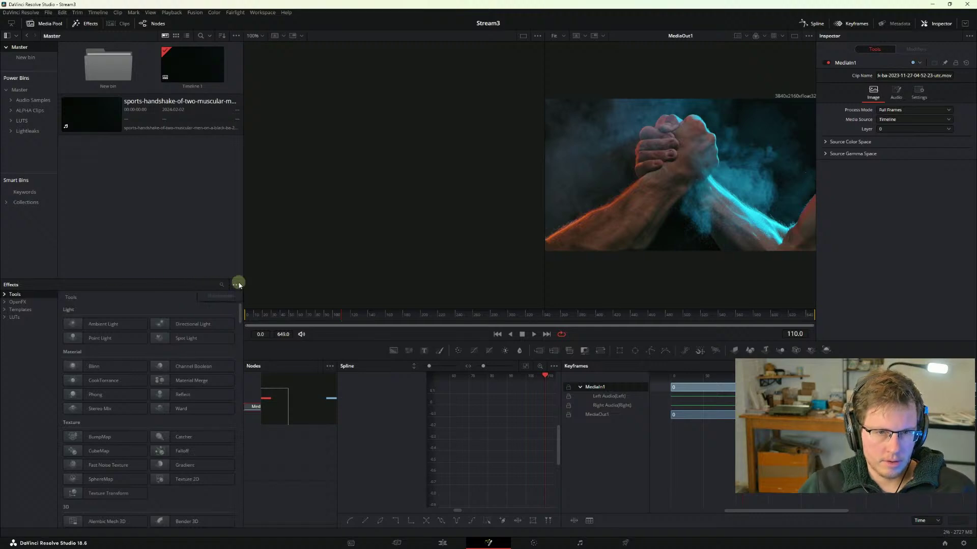
left_click(236, 37)
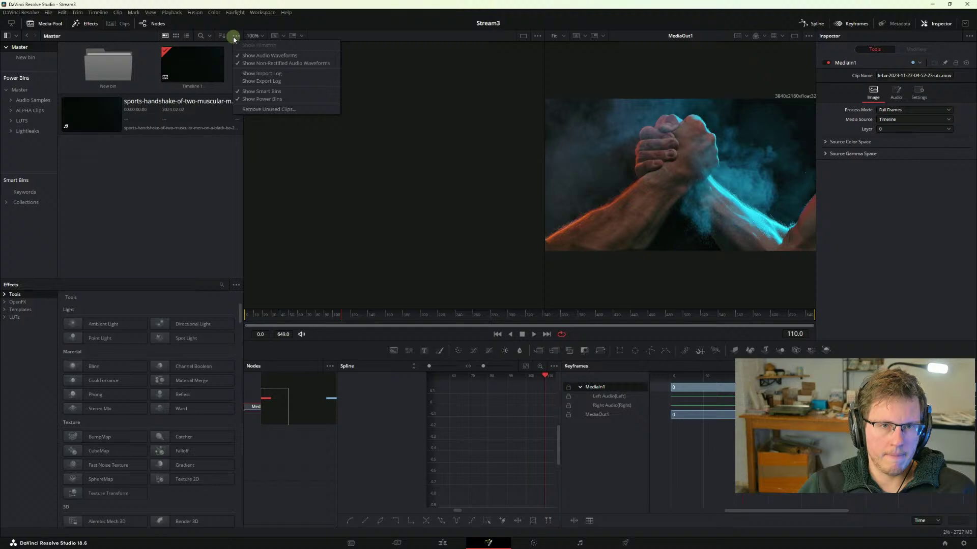
left_click(235, 36)
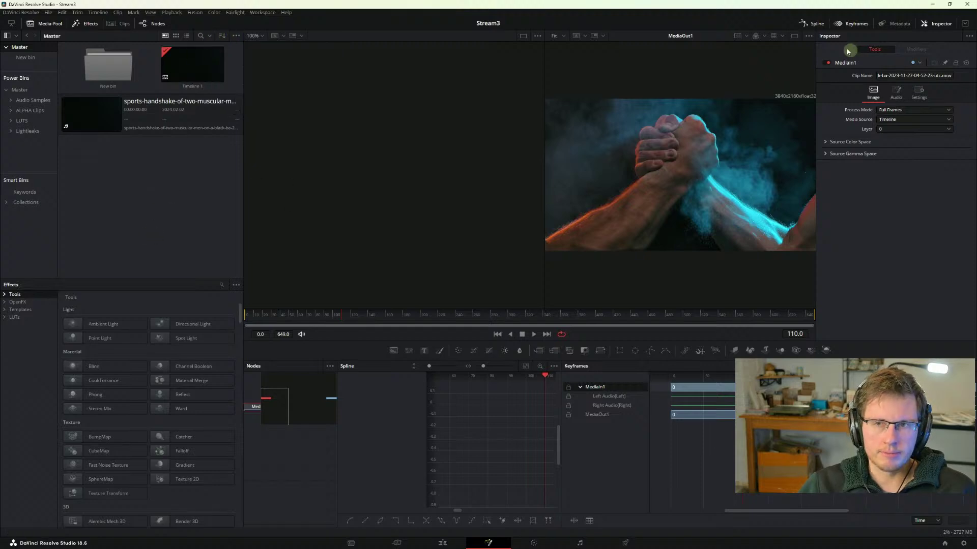
- Change to a single viewer, check the bin list's color filter, and hide the Effects library
left_click(794, 38)
key("alt+Tab")
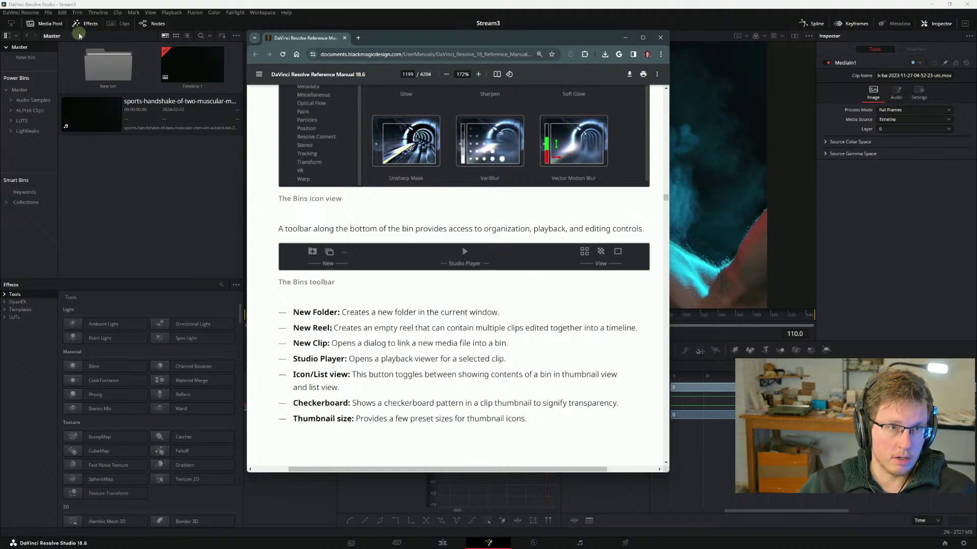
left_click(16, 38)
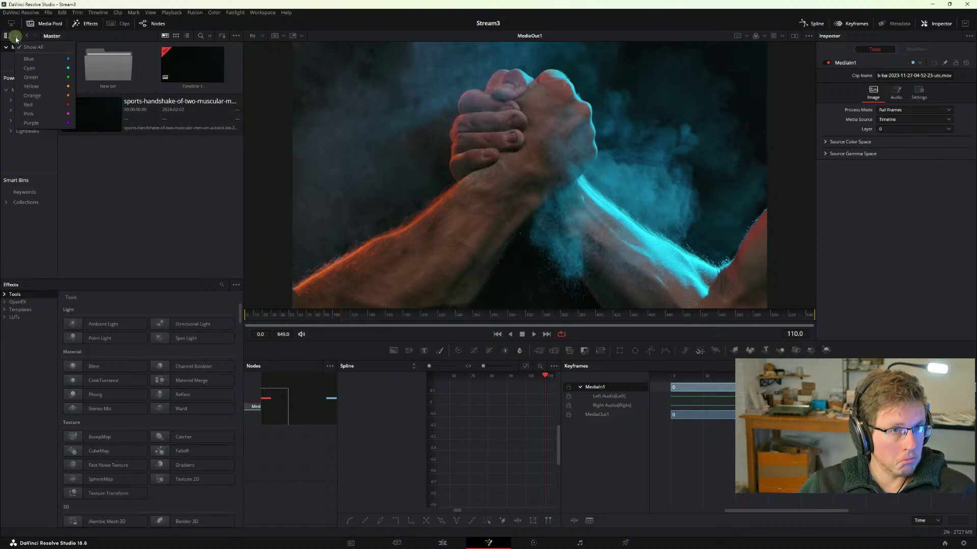
left_click(147, 176)
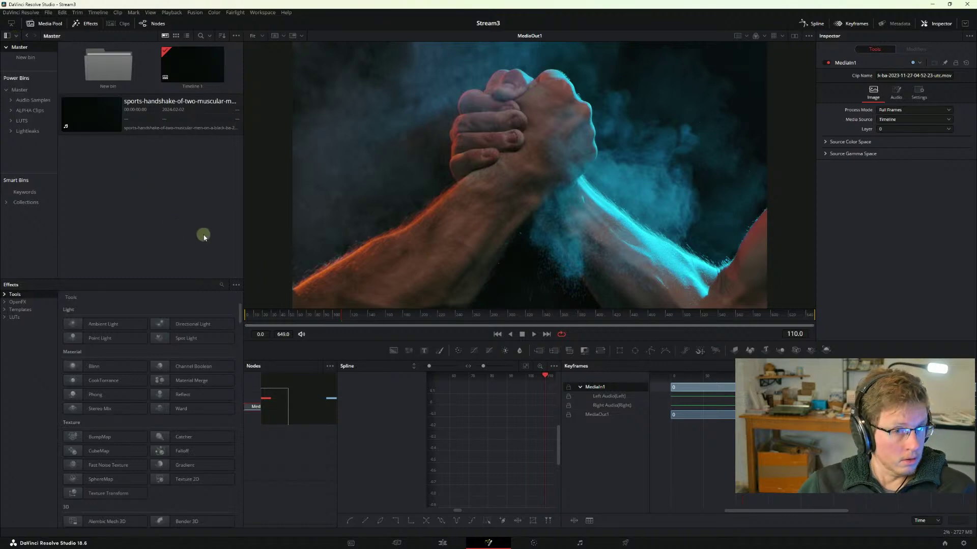
left_click_drag(29, 71, 65, 320)
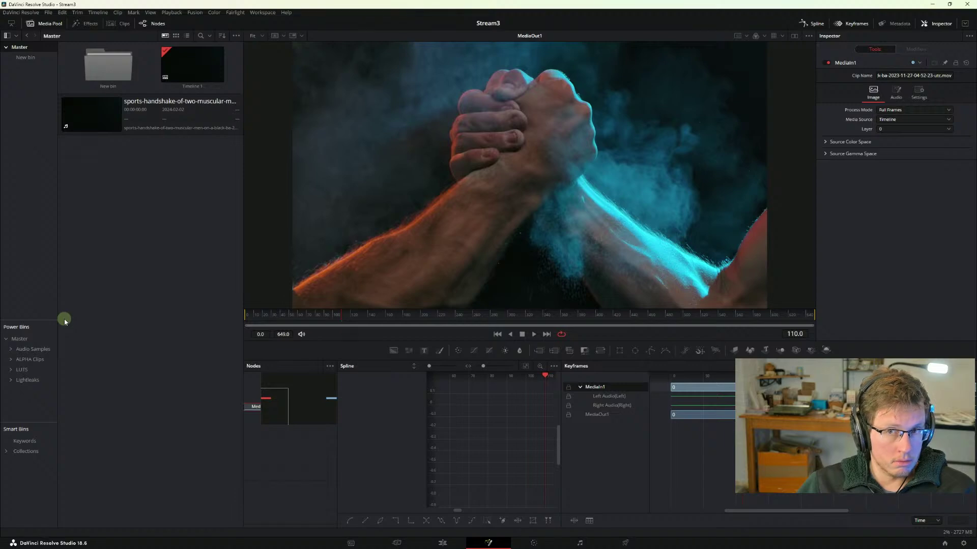
- Return to the reference manual, read the New Folder description, and move its window clear of the Media Pool
key("alt+Tab")
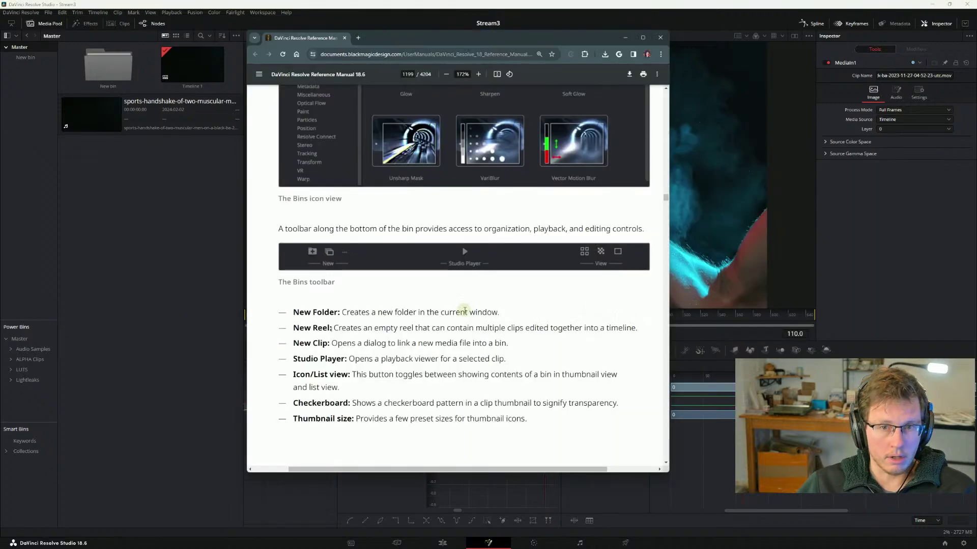
left_click_drag(342, 312, 444, 313)
left_click(444, 313)
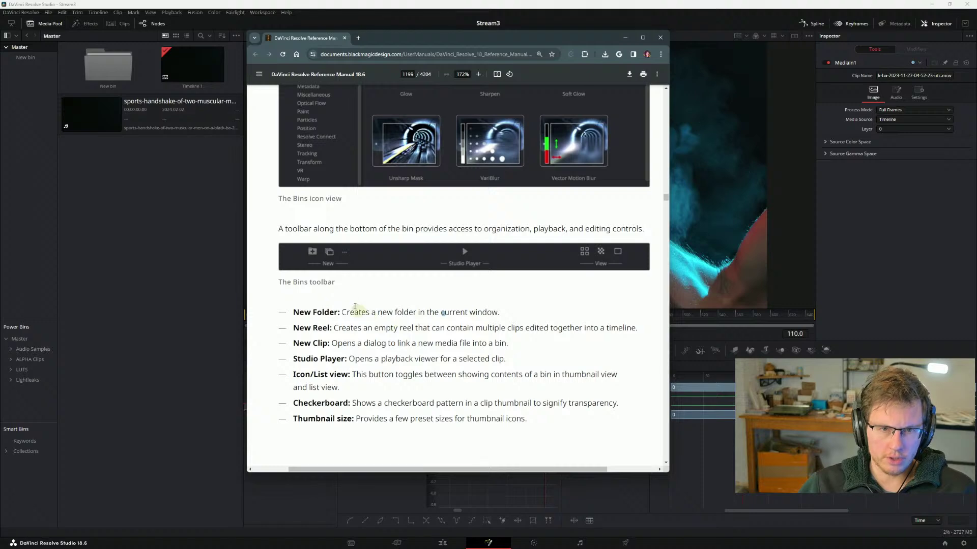
left_click_drag(396, 41, 447, 43)
mouse_move(114, 544)
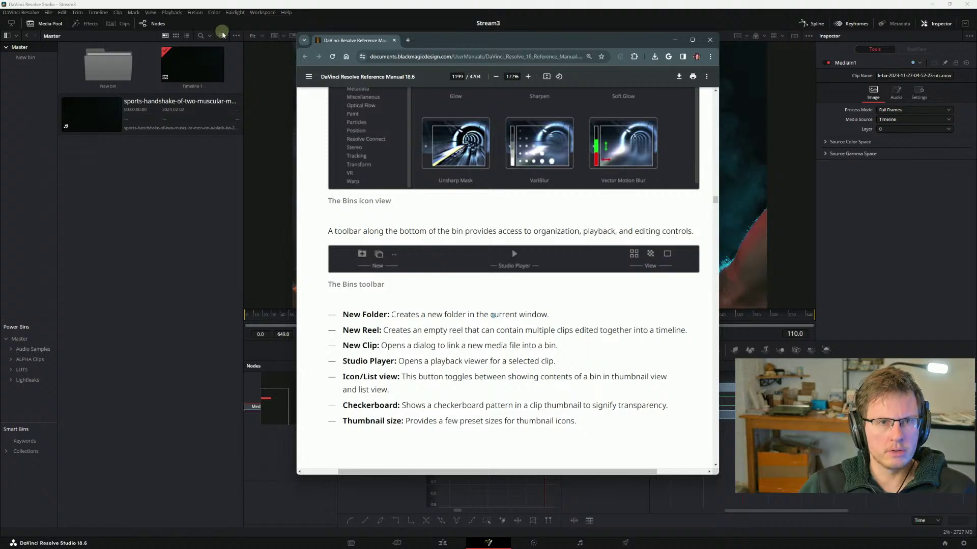
left_click(125, 124)
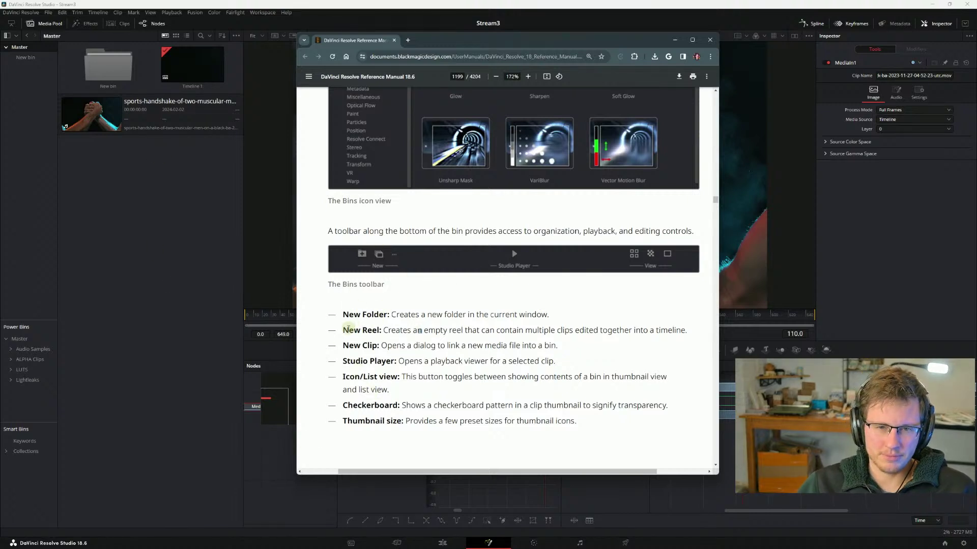
- Read the New Reel and Checkerboard descriptions in the manual, and go back to the Bins Interface section
left_click_drag(345, 330, 423, 331)
left_click(387, 330)
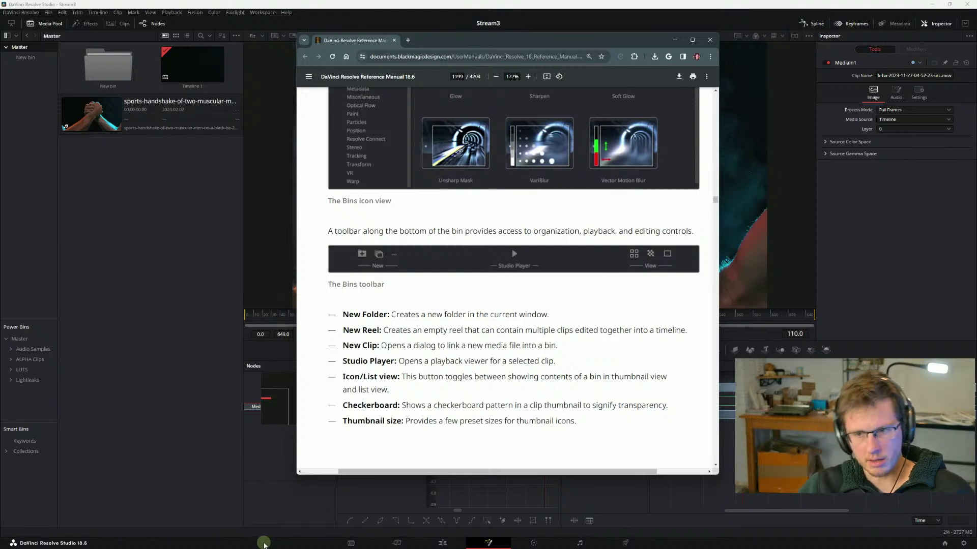
left_click_drag(399, 413, 425, 407)
left_click(470, 408)
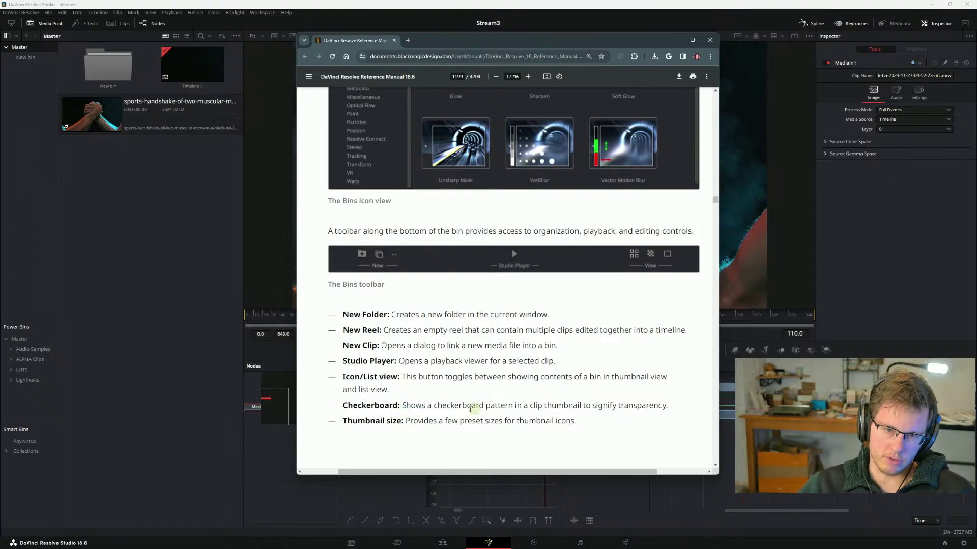
left_click_drag(405, 406, 479, 406)
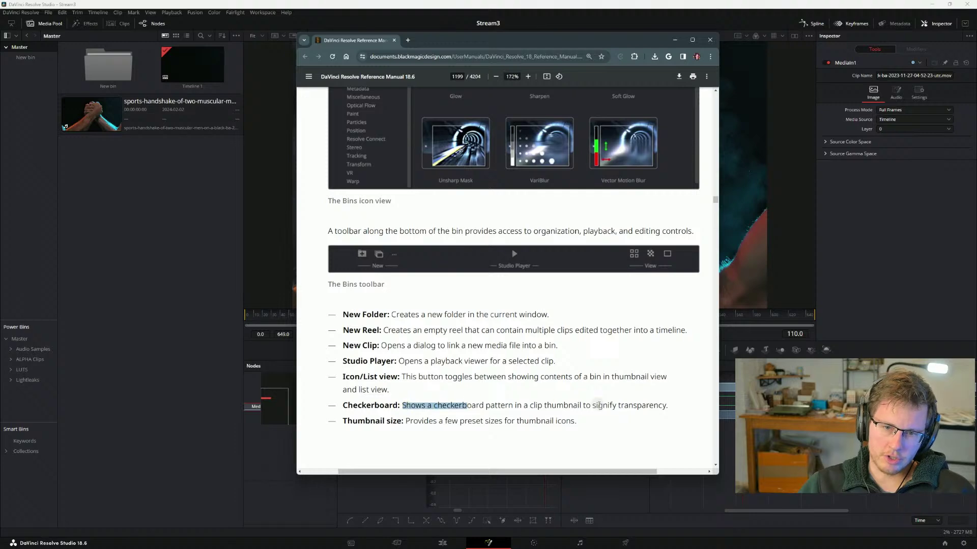
left_click(521, 404)
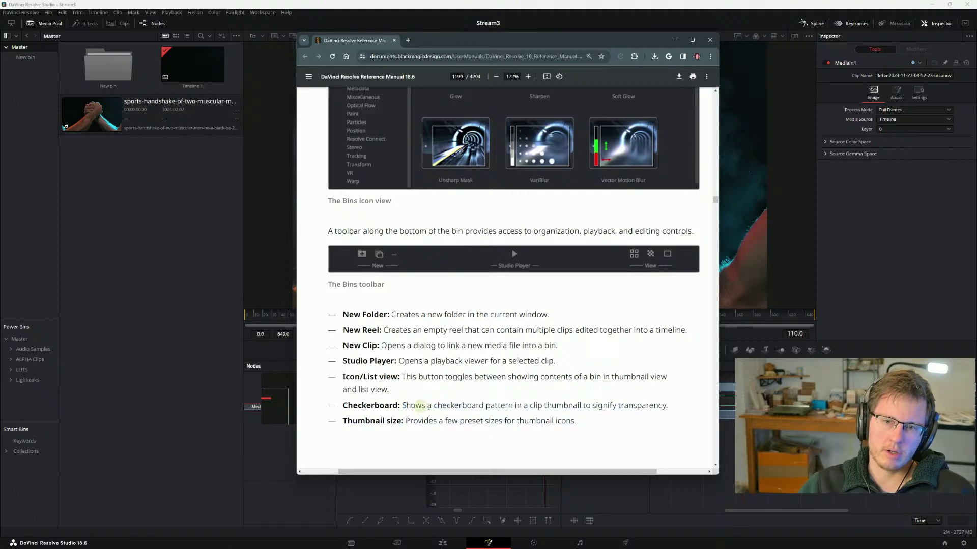
scroll(551, 392, "up", 2)
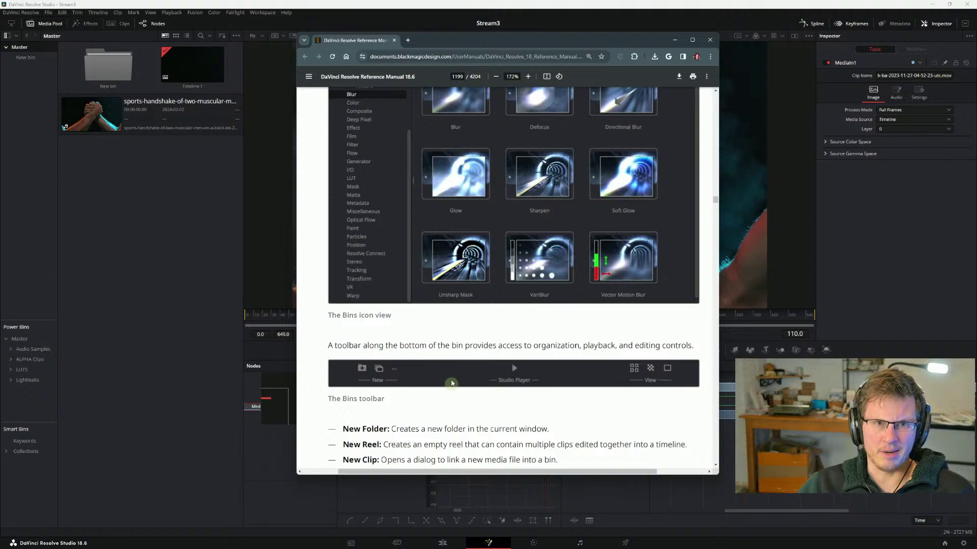
scroll(481, 425, "up", 3)
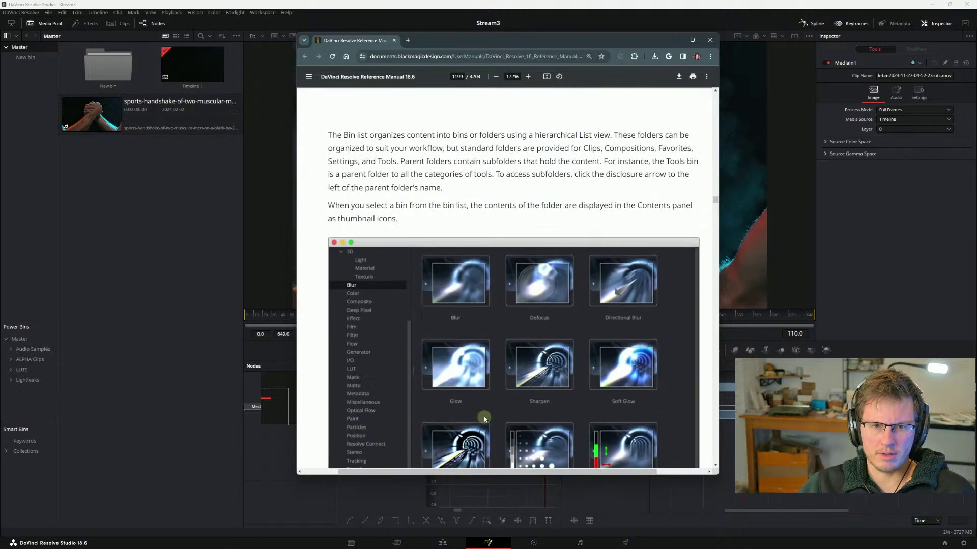
scroll(495, 396, "up", 5)
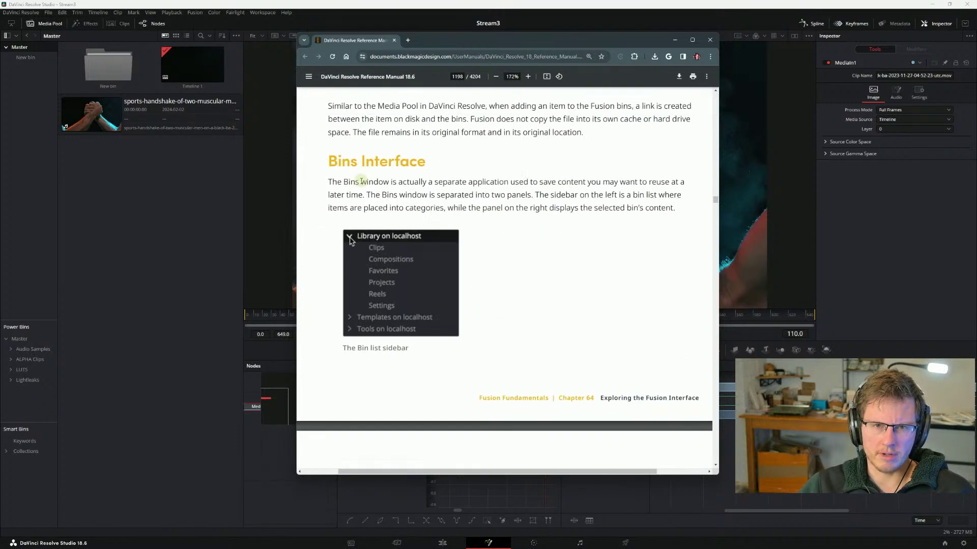
- Switch to DaVinci Resolve, inspect the commands available in the empty New bin, and return to the Master bin
left_click(20, 58)
right_click(187, 168)
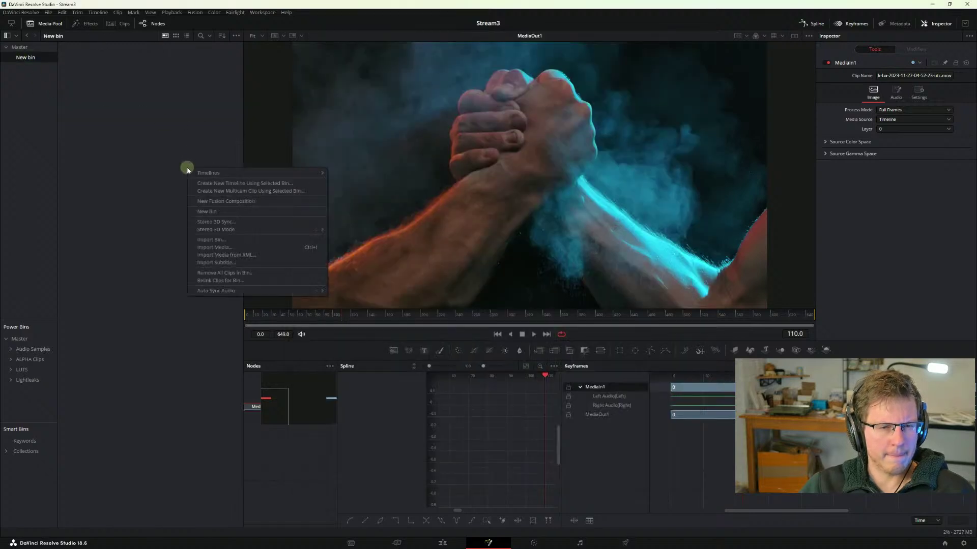
left_click(145, 150)
left_click(15, 48)
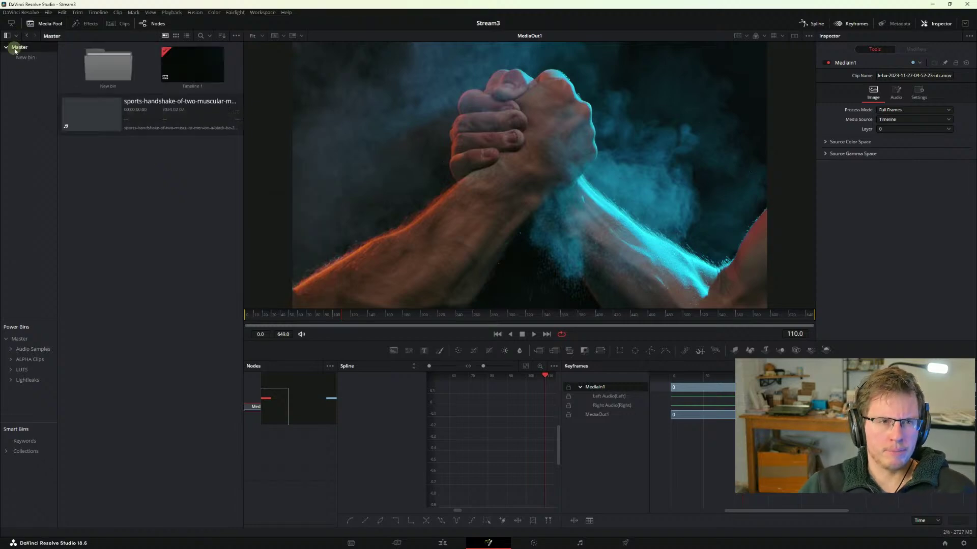
- Return to the manual, skim The Bin Studio Player section, and review how to open the Bins window
key("alt+Tab")
scroll(450, 372, "down", 5)
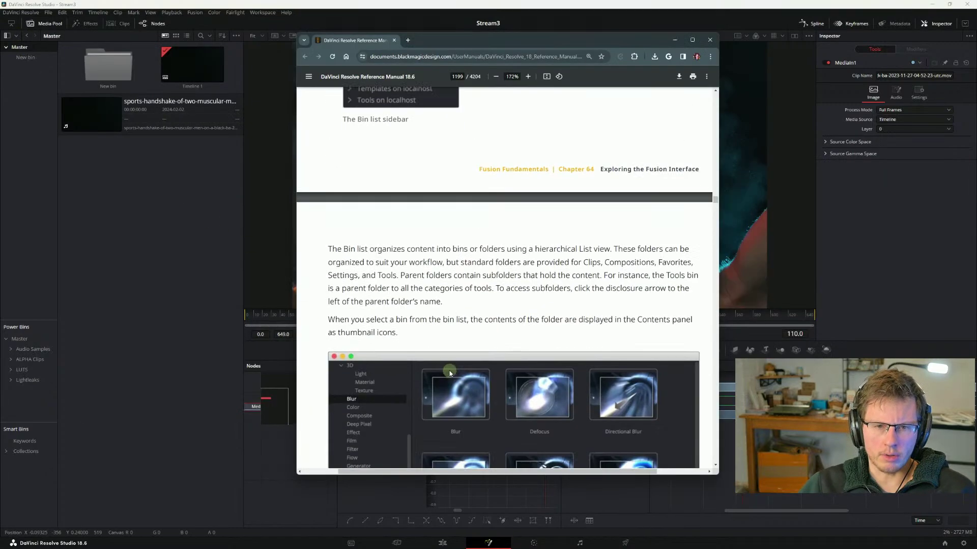
scroll(450, 373, "down", 10)
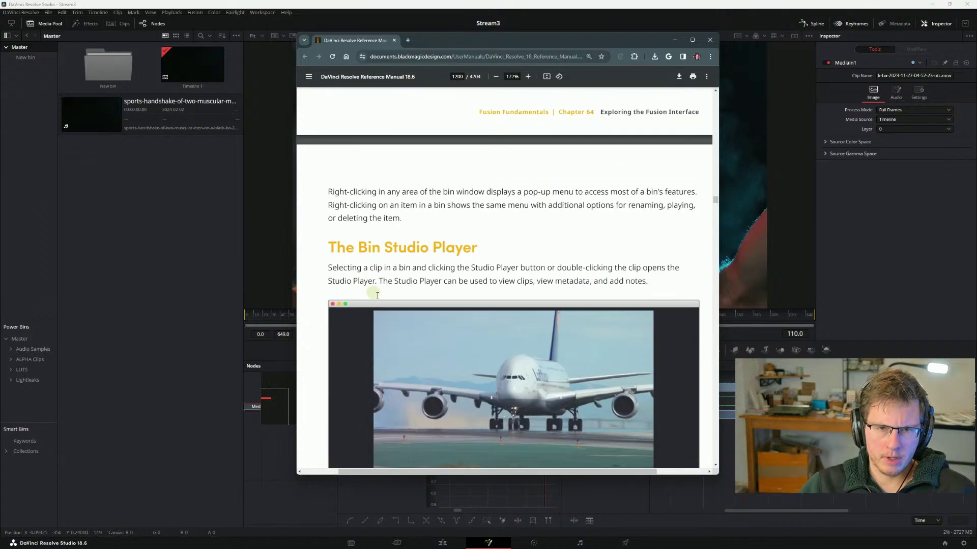
scroll(377, 295, "down", 2)
scroll(392, 150, "up", 10)
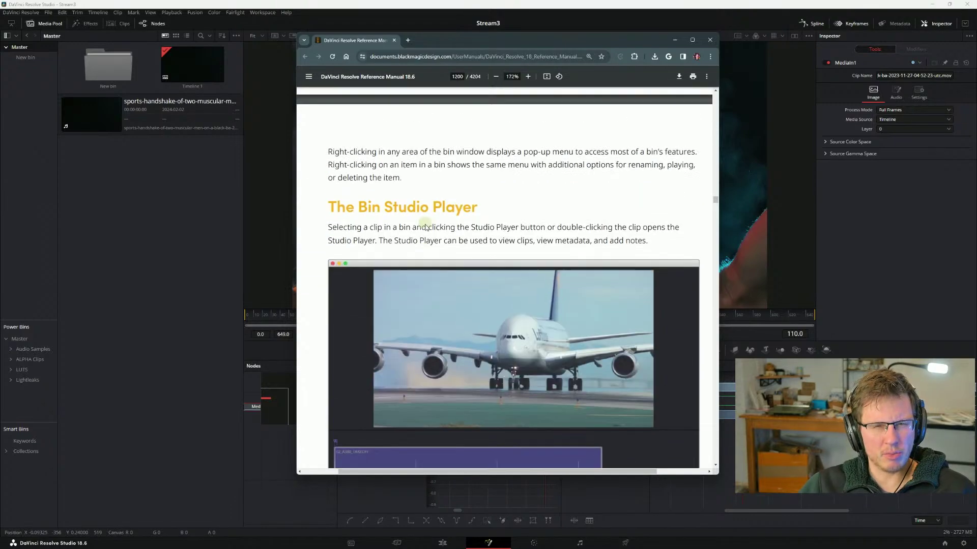
scroll(563, 213, "up", 9)
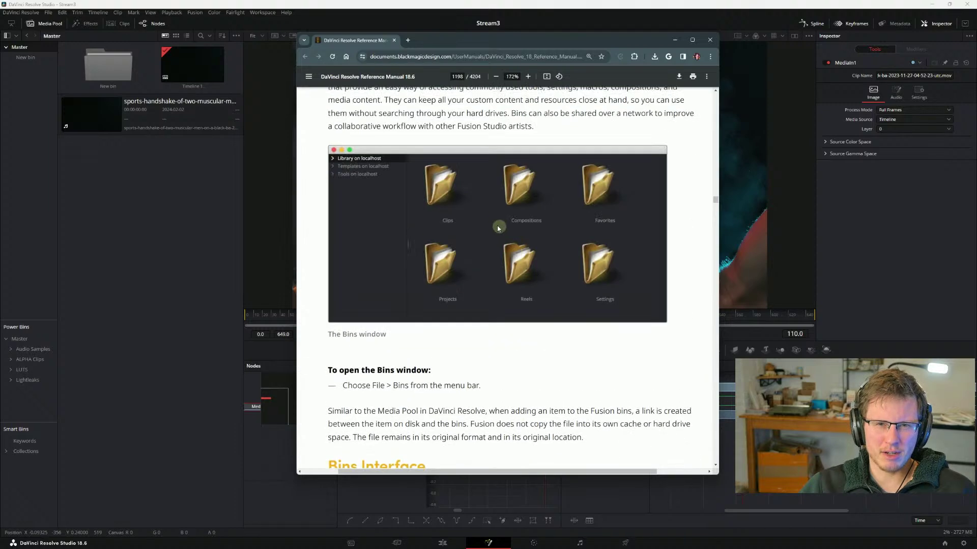
scroll(496, 270, "down", 5)
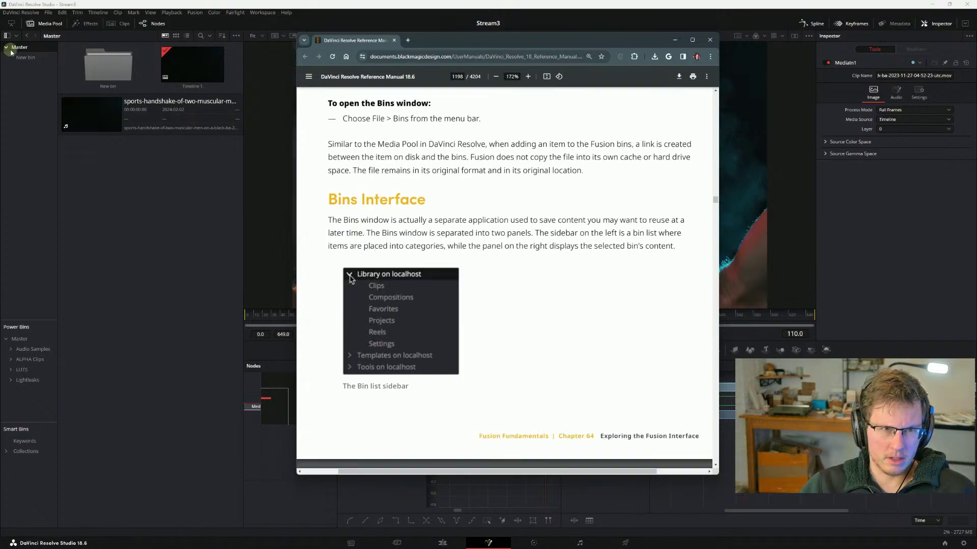
scroll(504, 257, "up", 3)
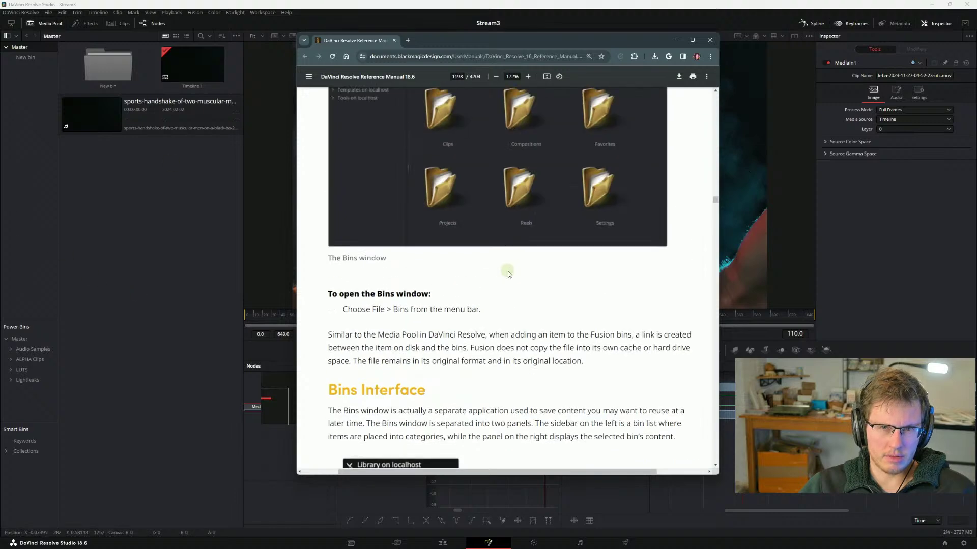
- Switch to DaVinci Resolve and look through its file commands for the Bins entry that the manual describes
scroll(384, 302, "down", 1)
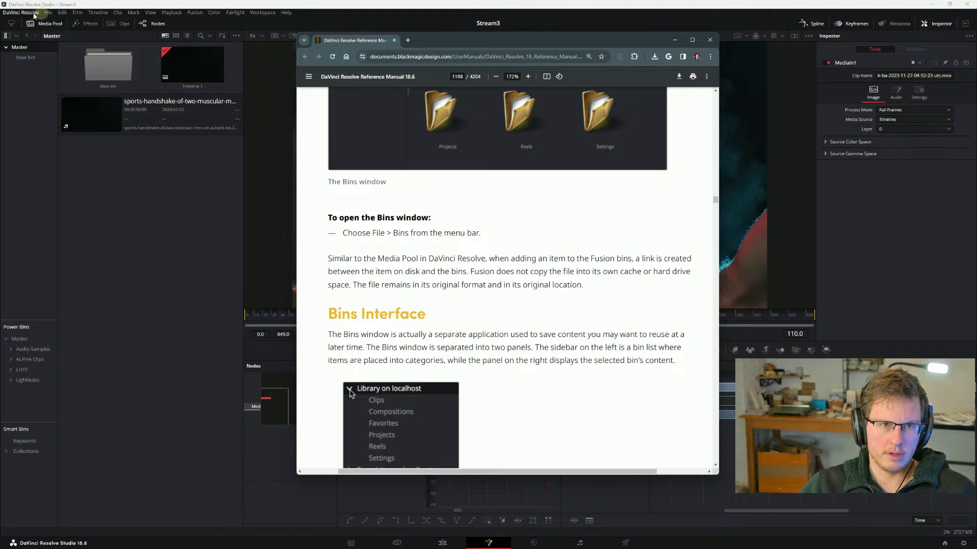
left_click(48, 12)
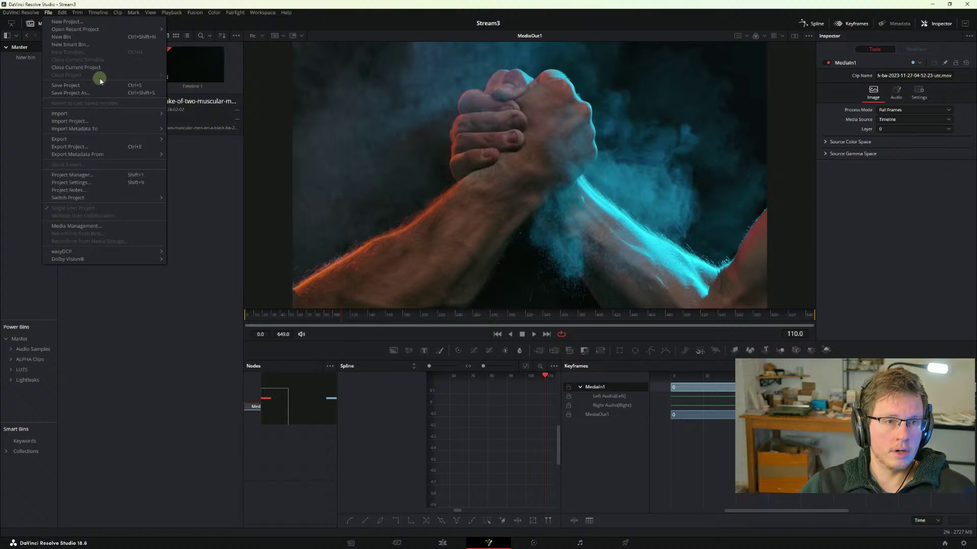
left_click(204, 165)
left_click(237, 36)
left_click(109, 223)
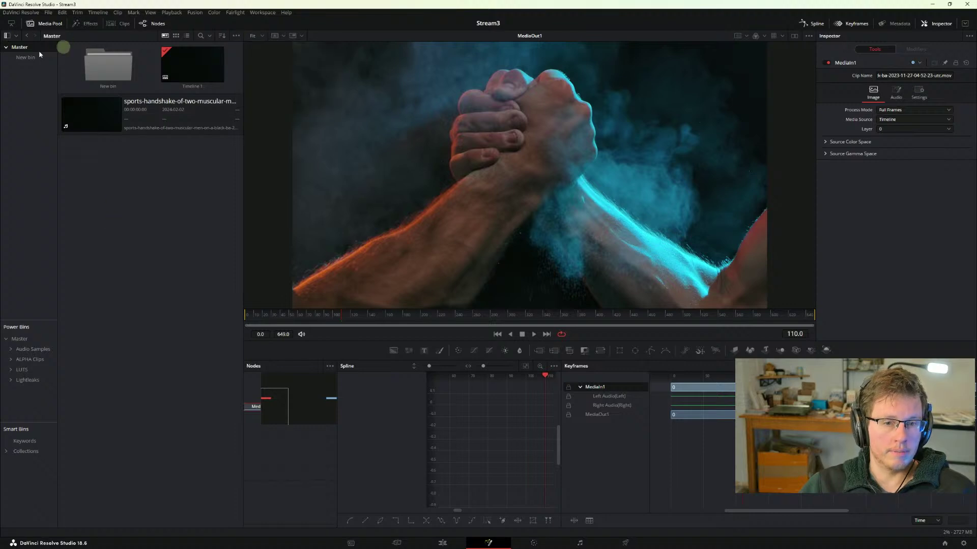
left_click(48, 12)
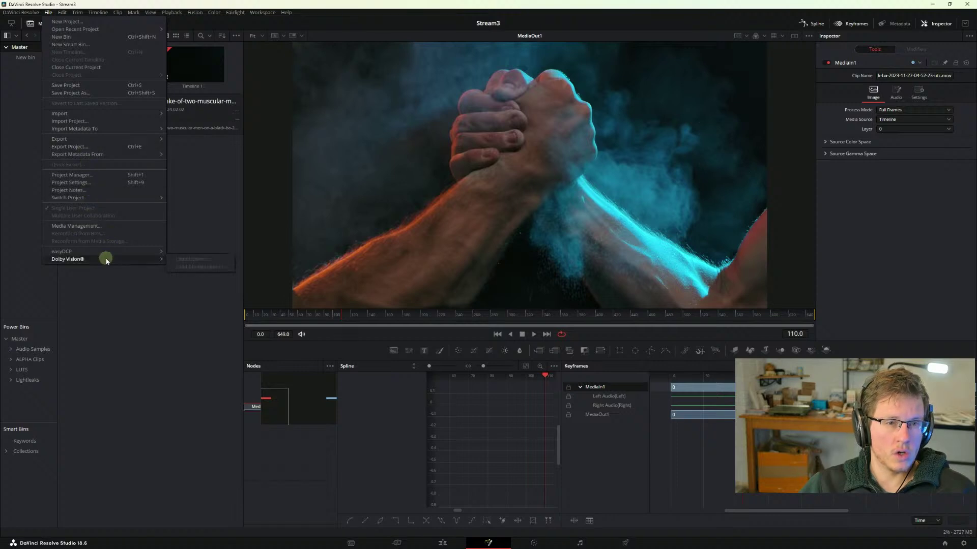
left_click(124, 342)
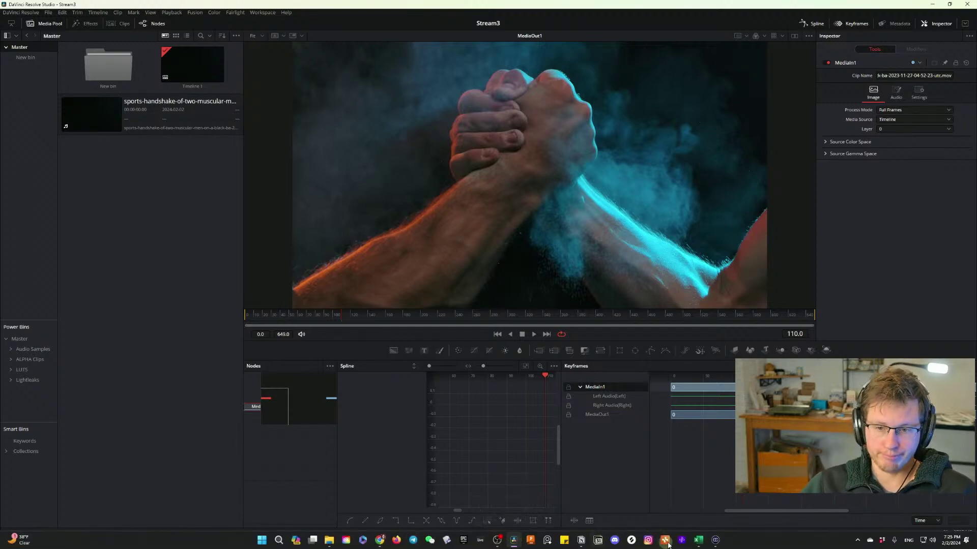
- Return to the reference manual, reread how to open the Bins window, and review the Bins in Fusion Studio introduction
left_click(580, 539)
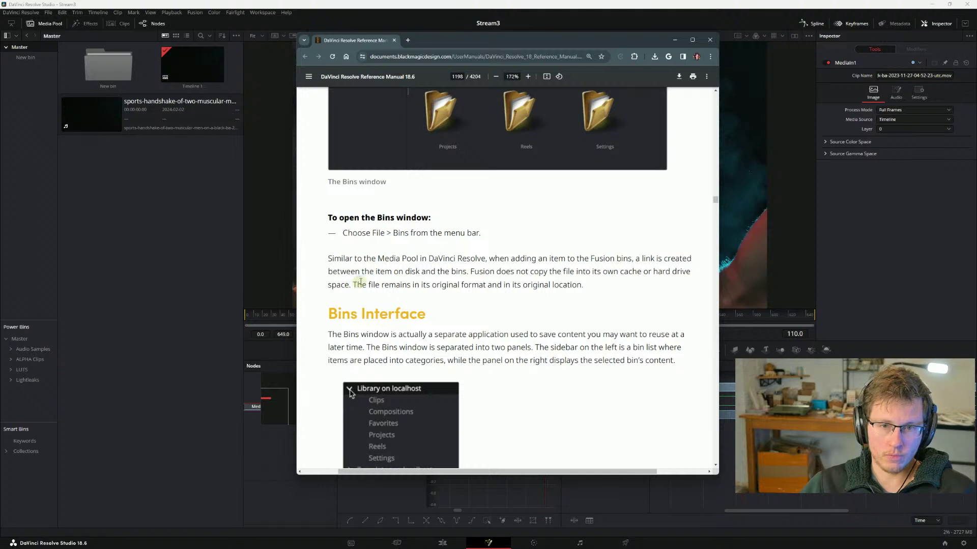
scroll(367, 300, "down", 3)
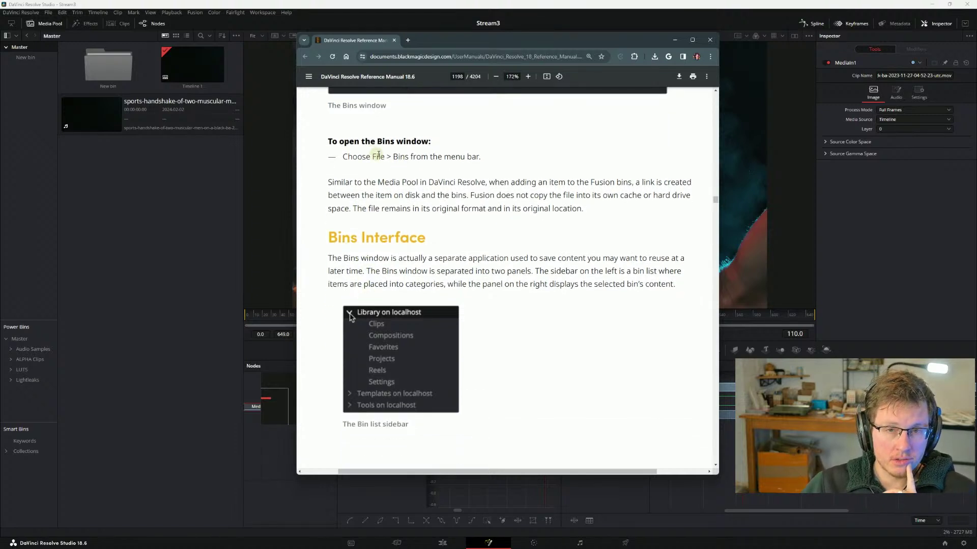
left_click(446, 157)
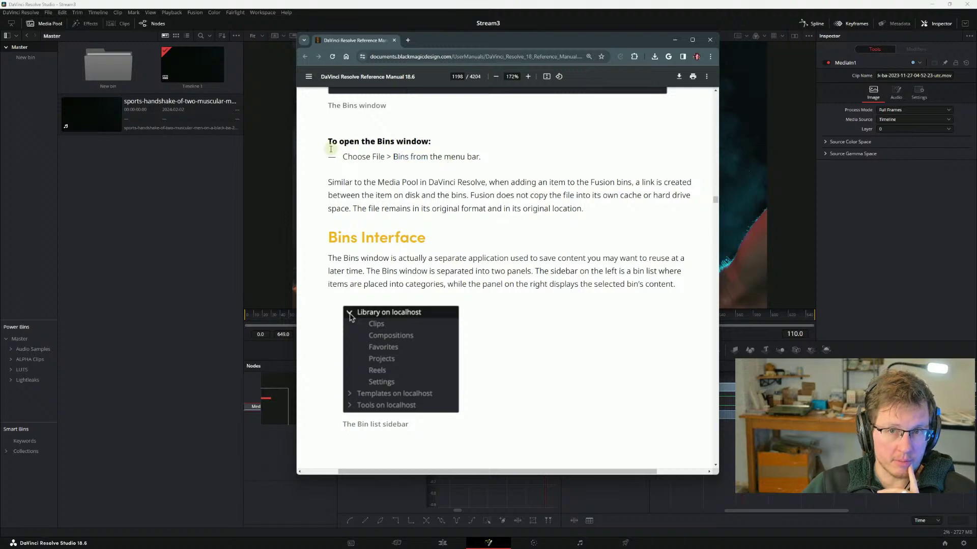
scroll(448, 173, "up", 6)
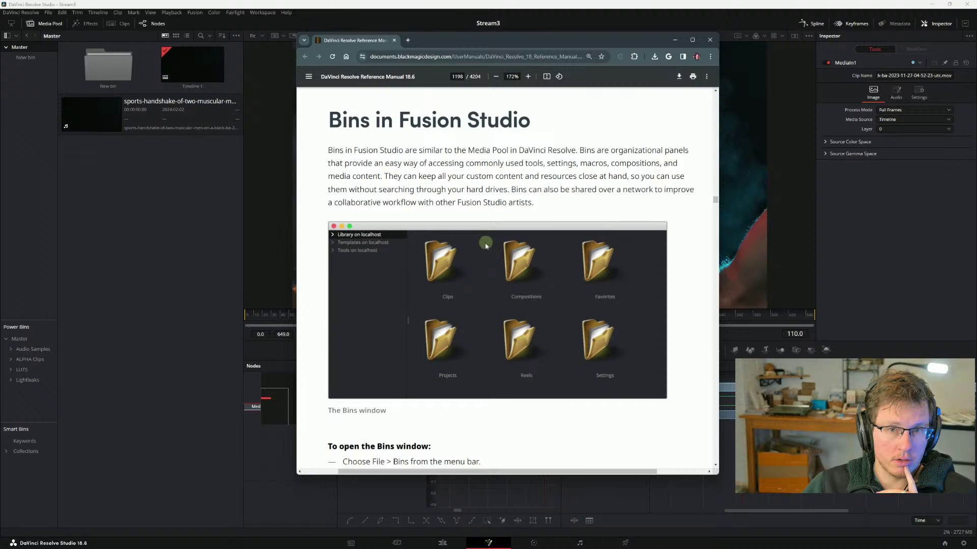
scroll(485, 243, "up", 2)
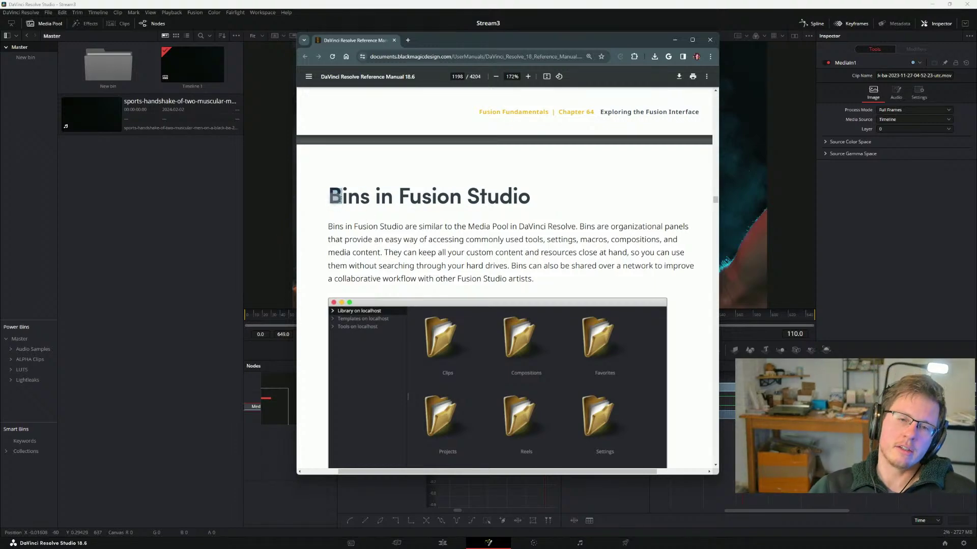
left_click_drag(329, 194, 481, 213)
left_click(526, 209)
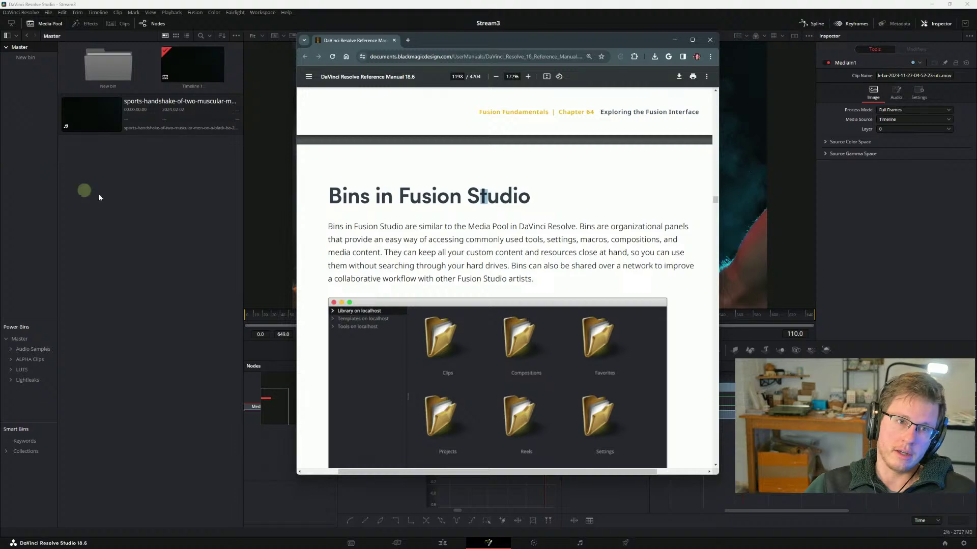
- Switch to DaVinci Resolve and examine the User preference categories, from Project Save and Load through Control Panels and UI Settings
left_click(84, 190)
left_click(20, 12)
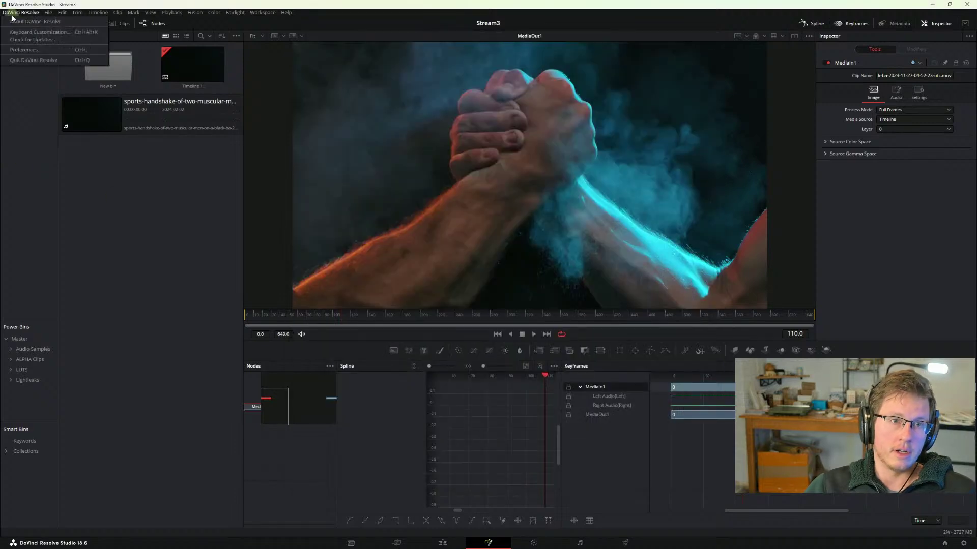
left_click(25, 50)
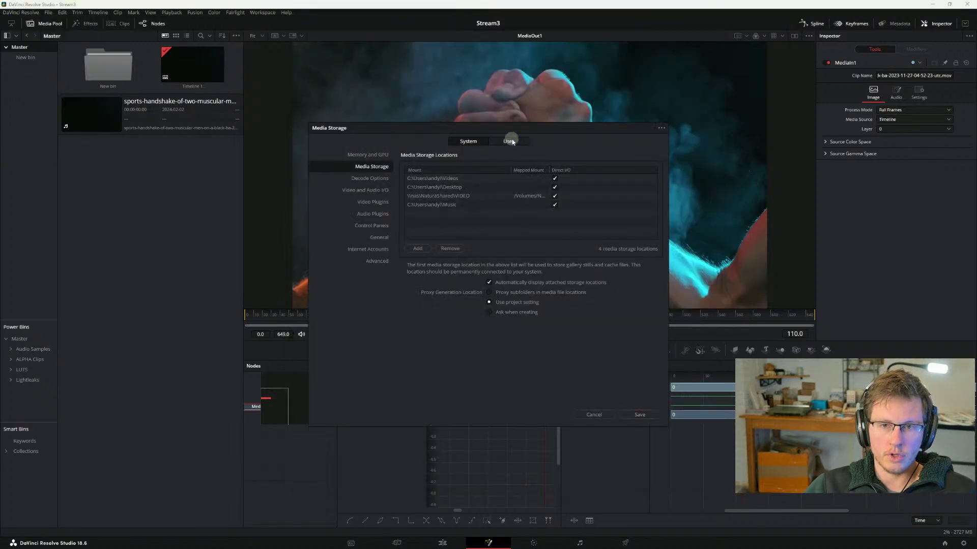
left_click(509, 141)
left_click(359, 167)
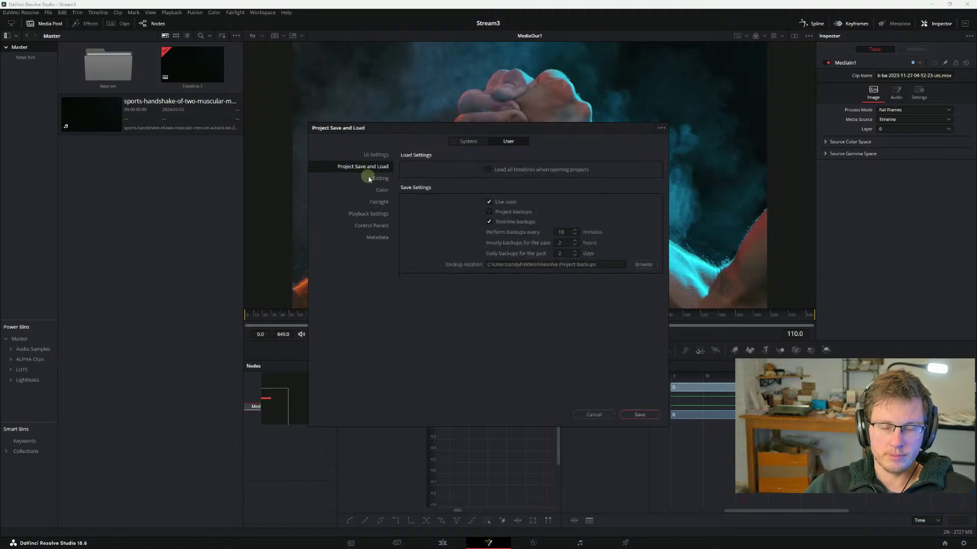
left_click(376, 178)
left_click(376, 191)
left_click(377, 212)
left_click(378, 202)
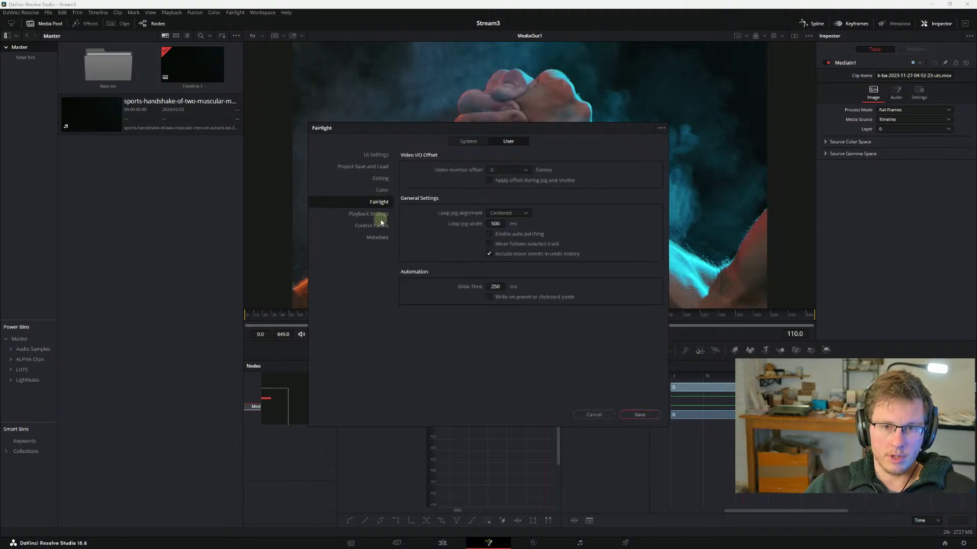
left_click(379, 225)
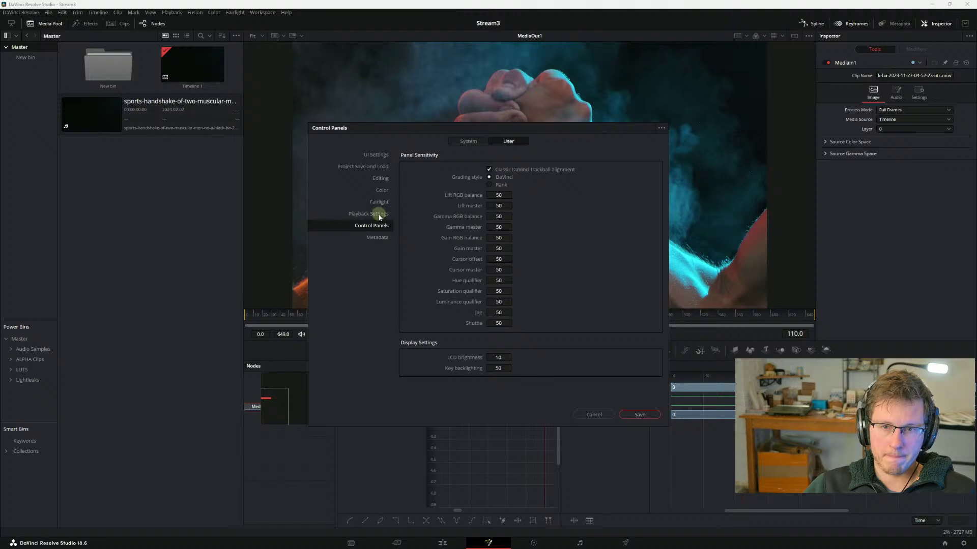
left_click(379, 213)
left_click(379, 203)
left_click(381, 191)
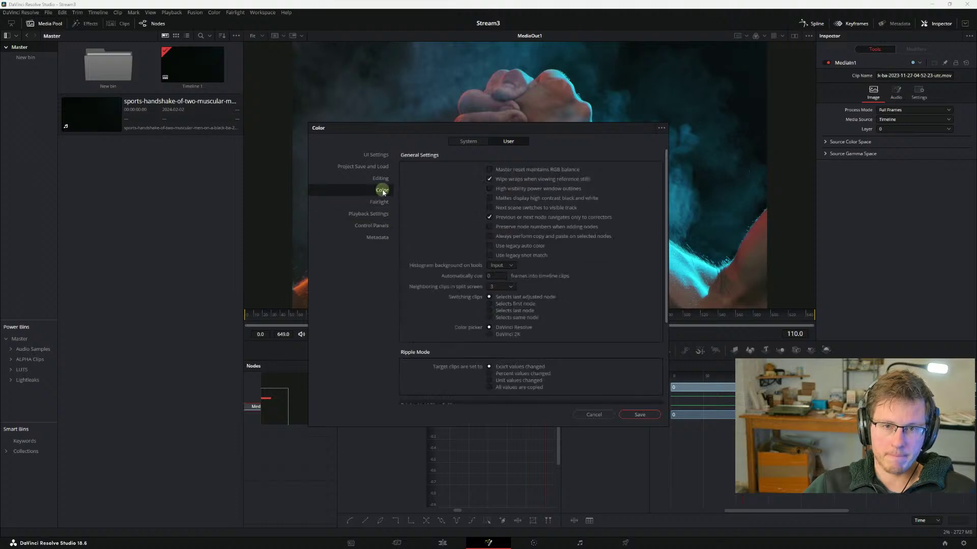
left_click(380, 178)
left_click(379, 167)
left_click(378, 156)
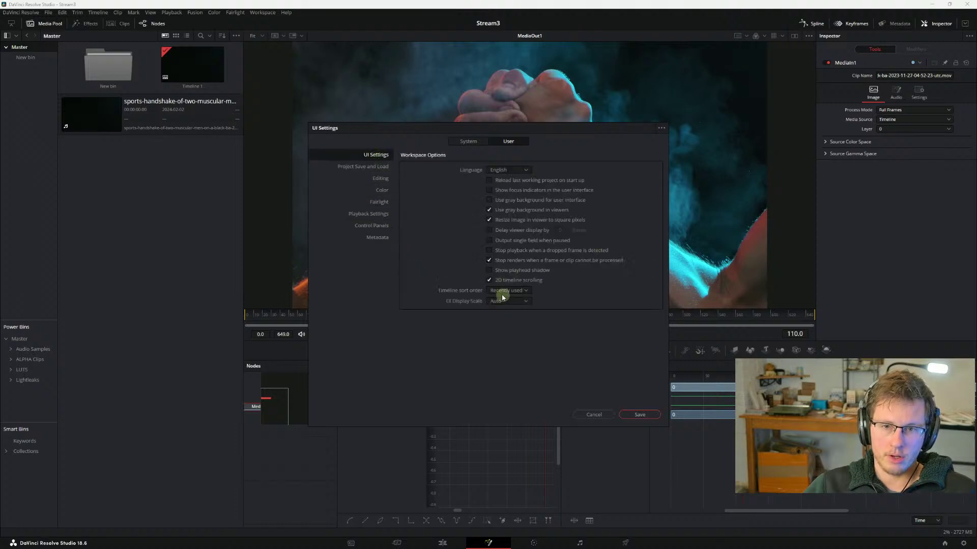
- Examine the System preference categories, including Media Storage, Internet Accounts, plugins and Video and Audio I/O, and close Preferences without saving
left_click(473, 141)
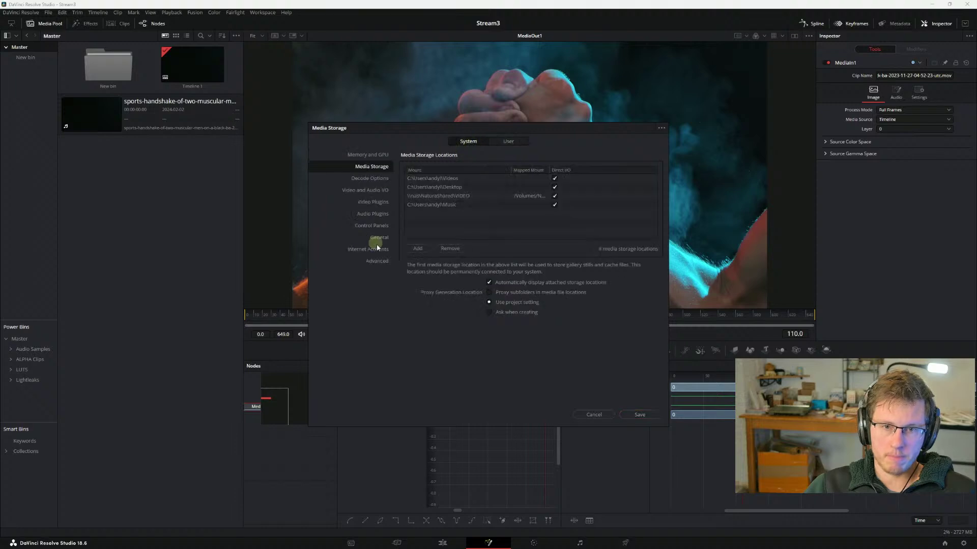
left_click(373, 190)
left_click(372, 179)
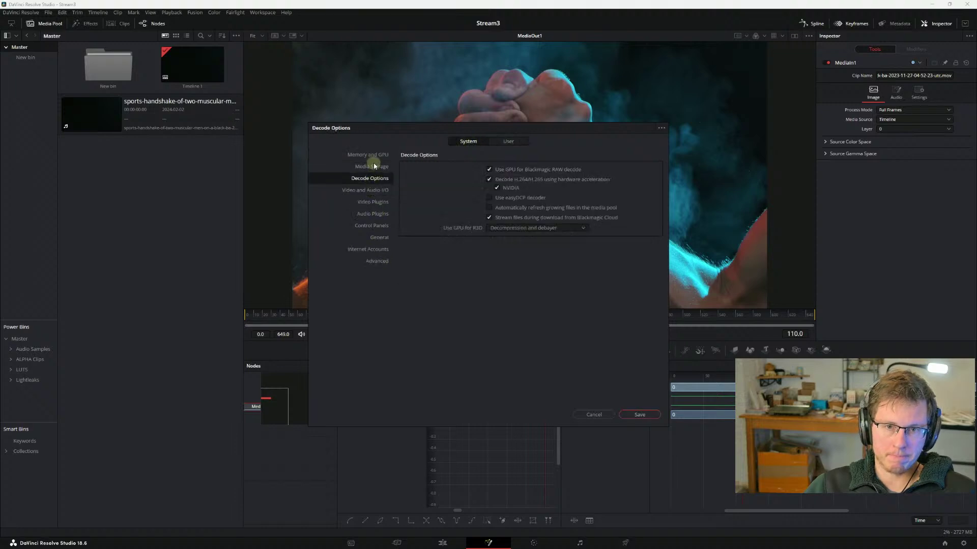
left_click(372, 166)
left_click(360, 264)
left_click(374, 249)
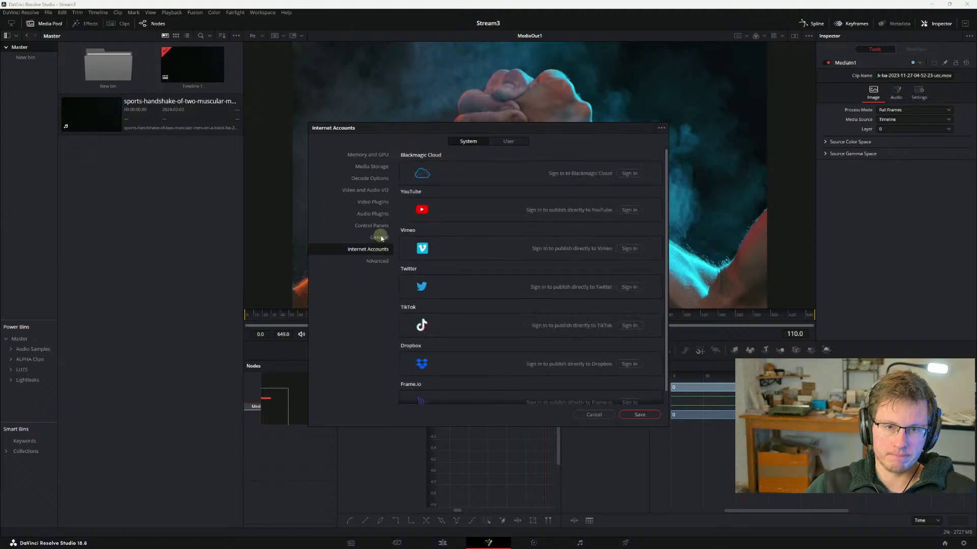
left_click(379, 237)
left_click(368, 225)
left_click(368, 213)
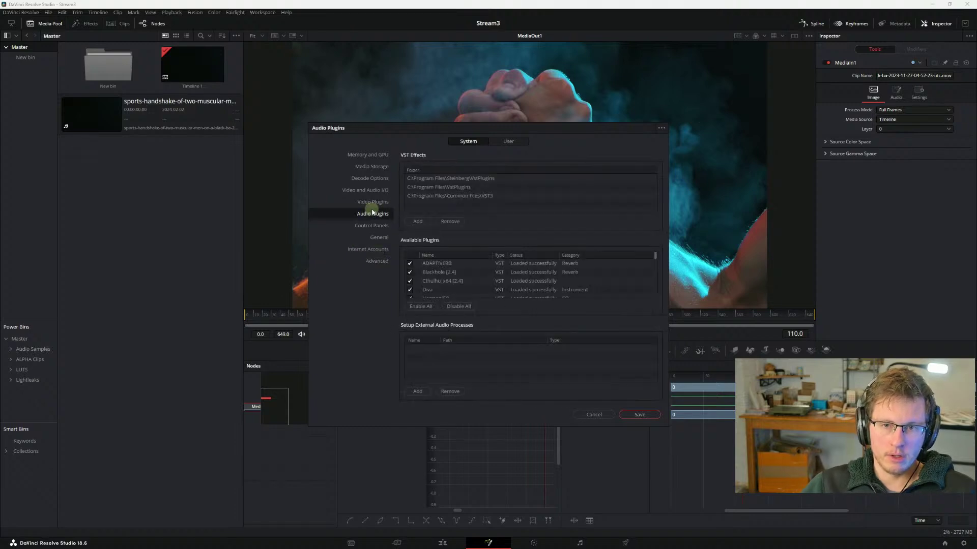
left_click(367, 202)
left_click(362, 190)
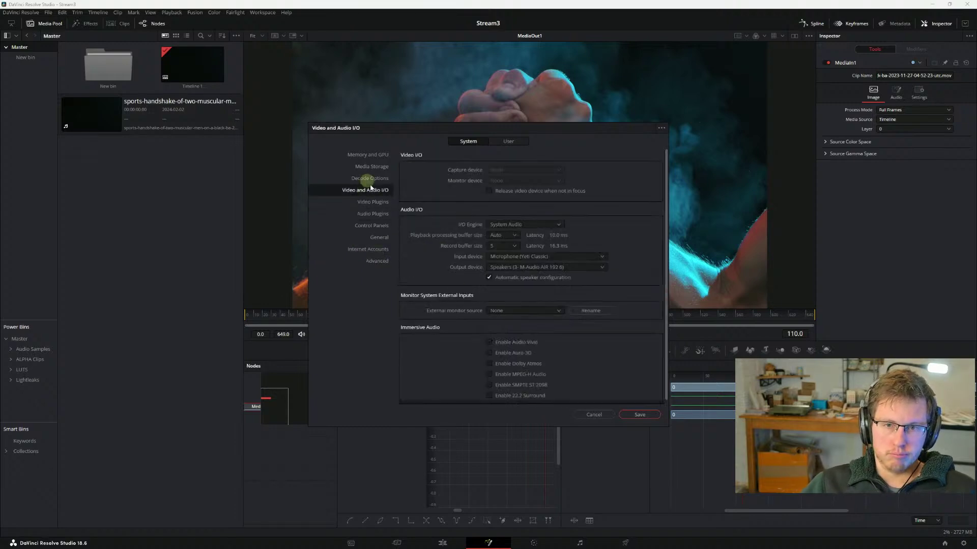
left_click(363, 178)
left_click(367, 168)
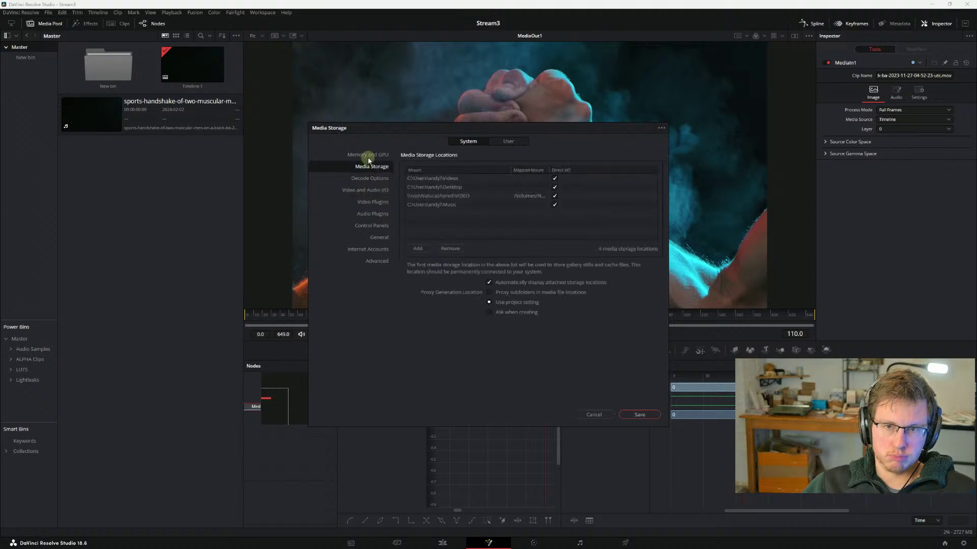
left_click(369, 159)
left_click(594, 414)
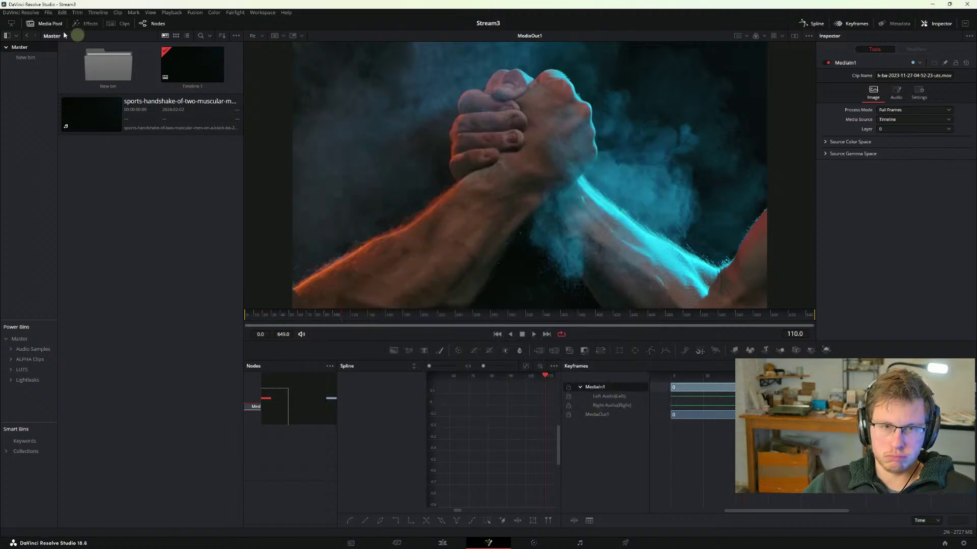
- Check the application, file and workspace commands for a way to open the Bins window
left_click(21, 13)
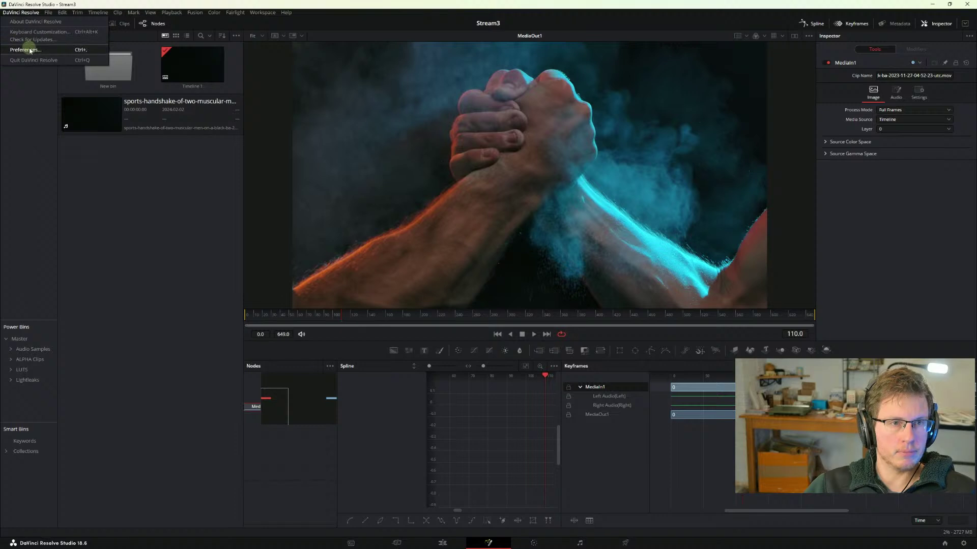
left_click(46, 13)
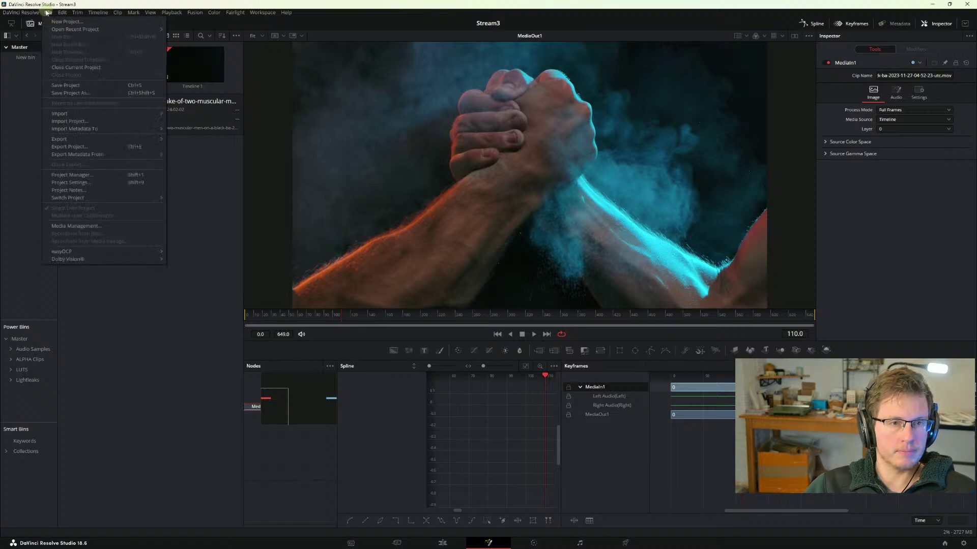
left_click(46, 12)
left_click(284, 12)
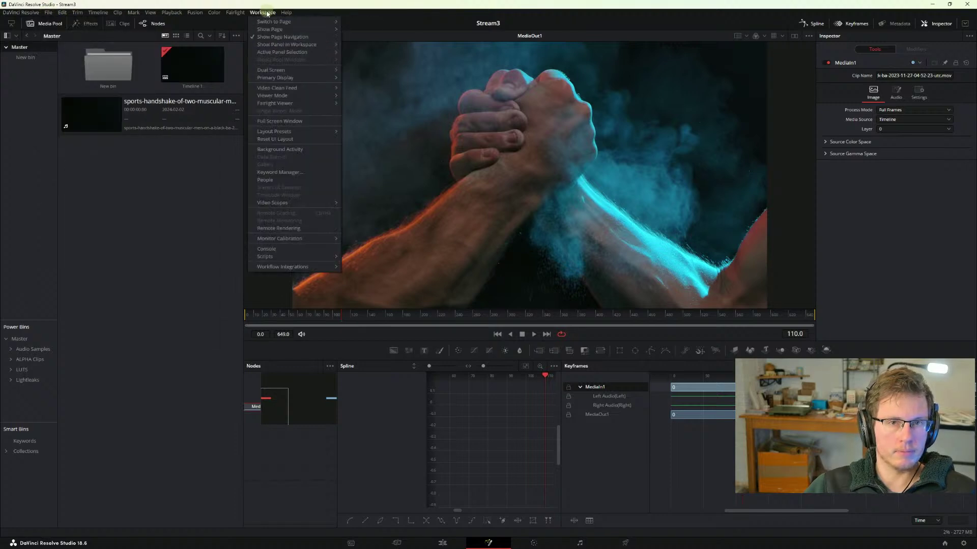
left_click(266, 13)
- Reopen Preferences, review the UI Display Scale choices in the user UI Settings, and save the preferences
left_click(22, 12)
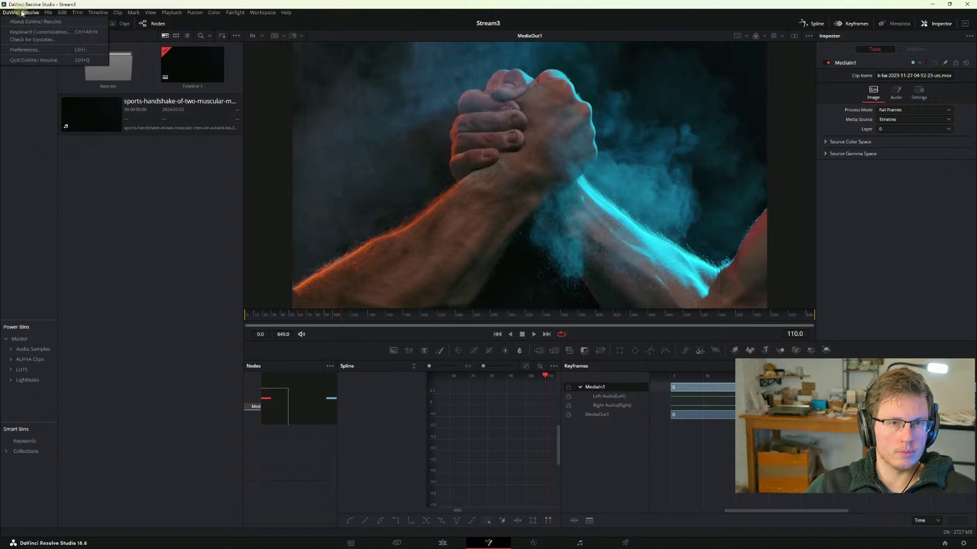
left_click(22, 51)
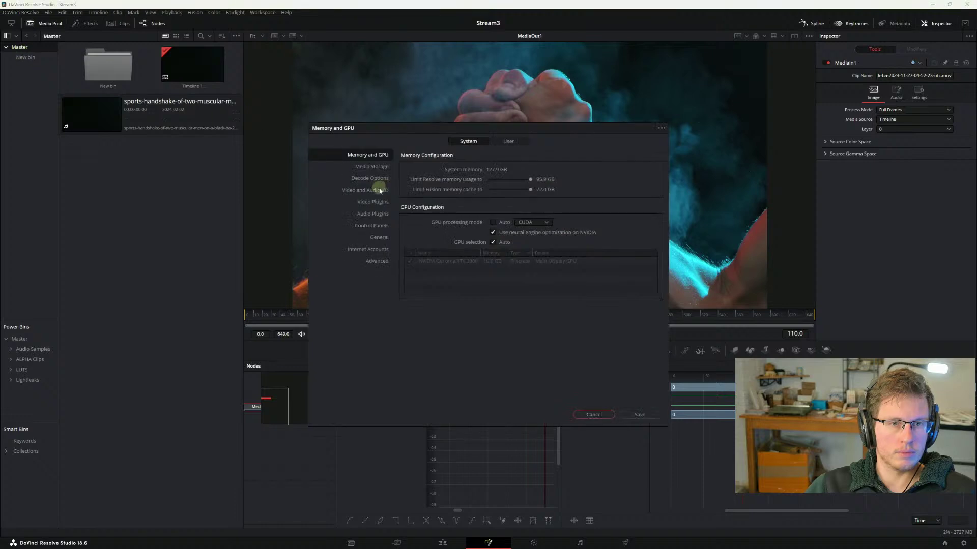
left_click(509, 143)
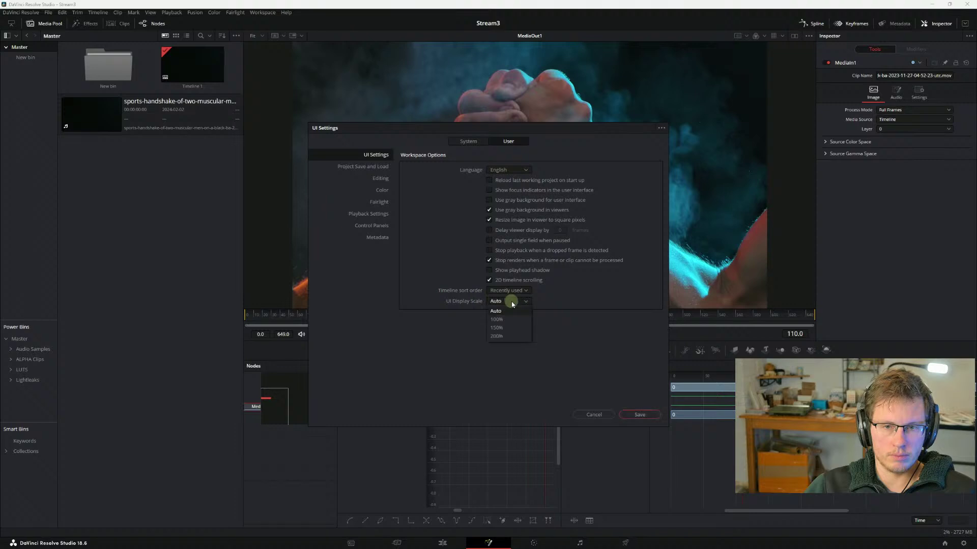
left_click(497, 327)
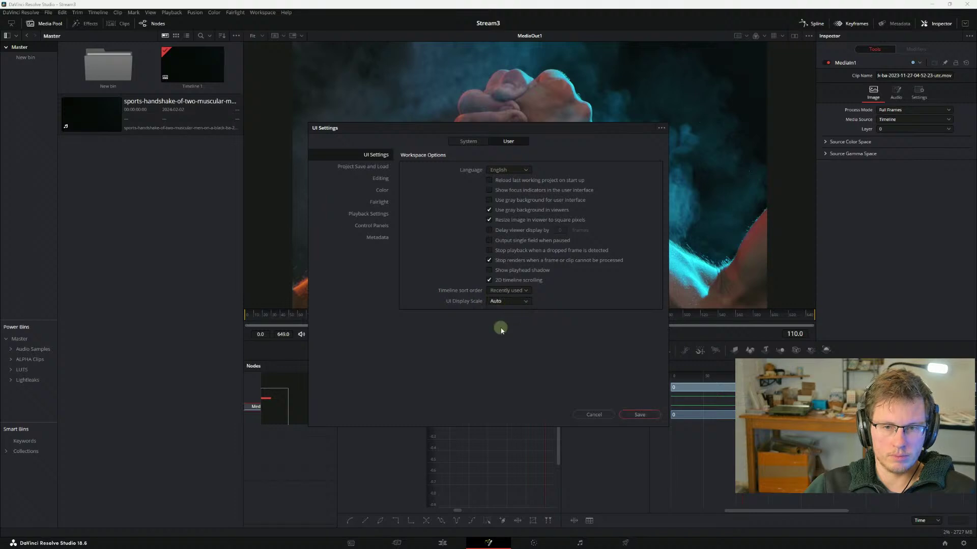
left_click(639, 415)
left_click(540, 299)
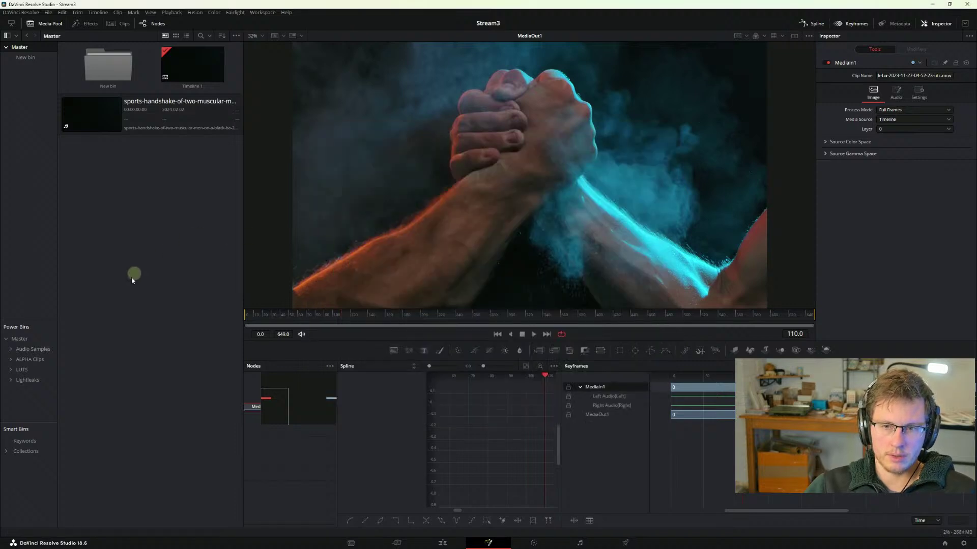
- Restart DaVinci Resolve and read the manual's pages on Fusion Studio bins, from opening the Bins window through the bin list
left_click(936, 4)
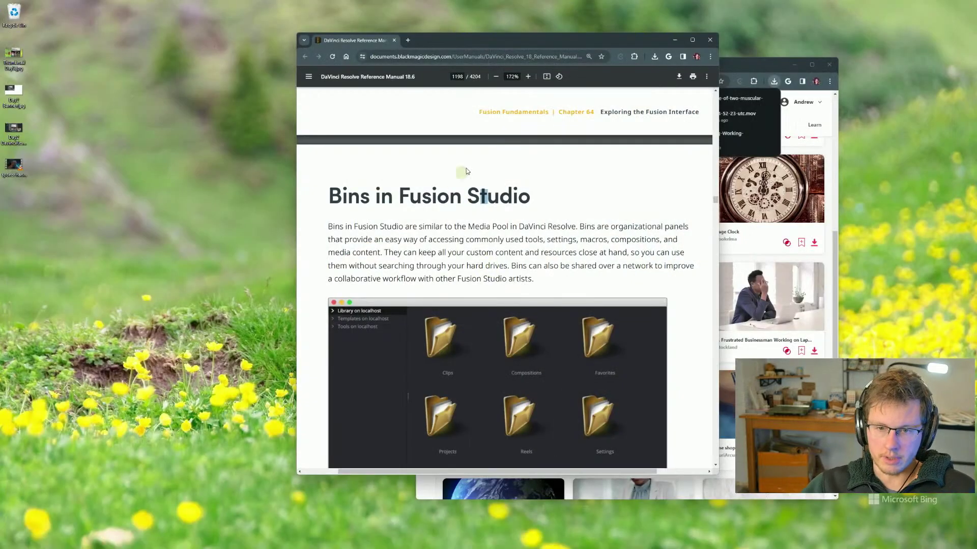
scroll(435, 273, "down", 5)
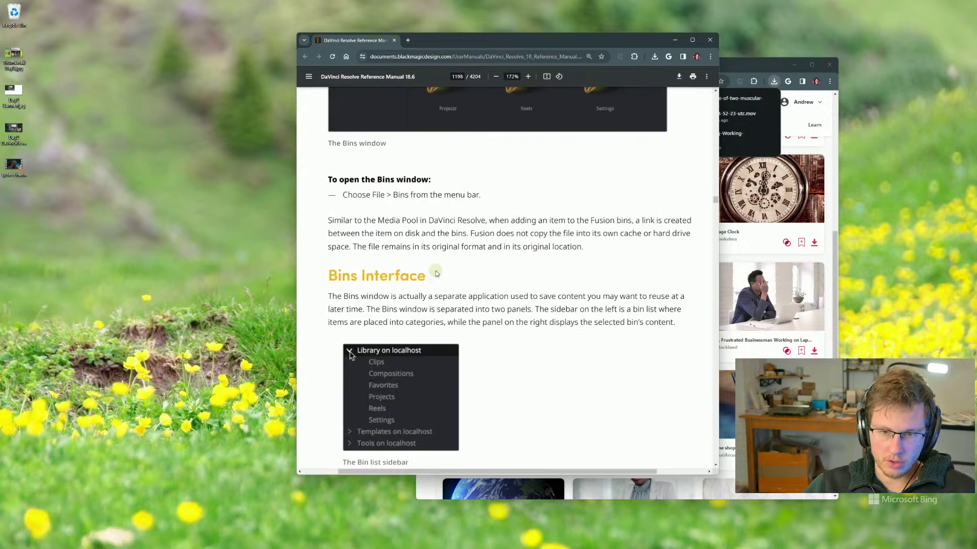
scroll(435, 273, "down", 3)
mouse_move(508, 545)
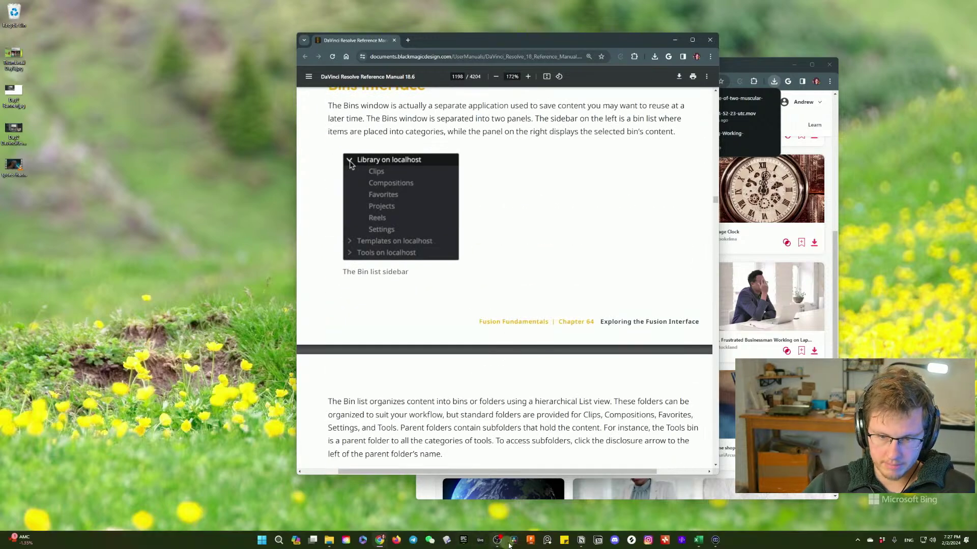
scroll(473, 297, "down", 3)
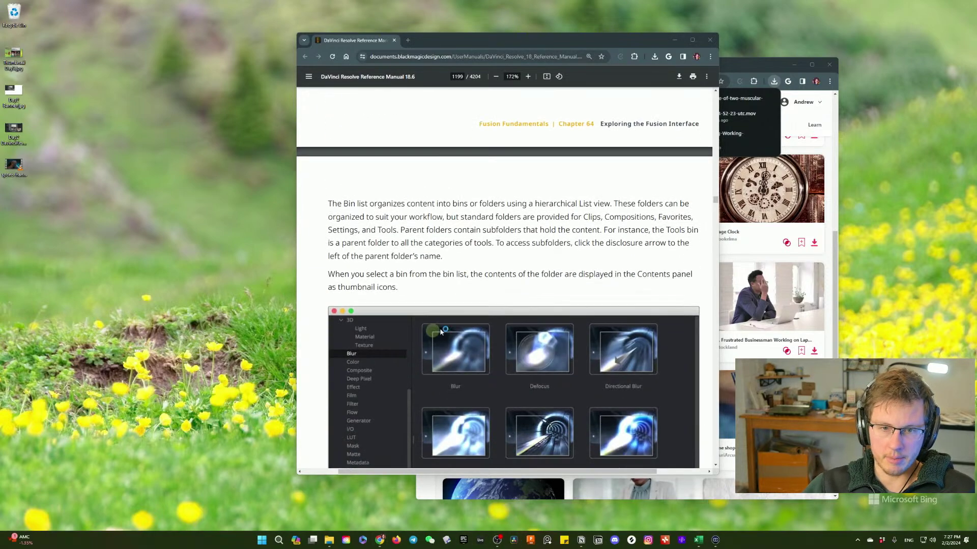
scroll(441, 331, "down", 10)
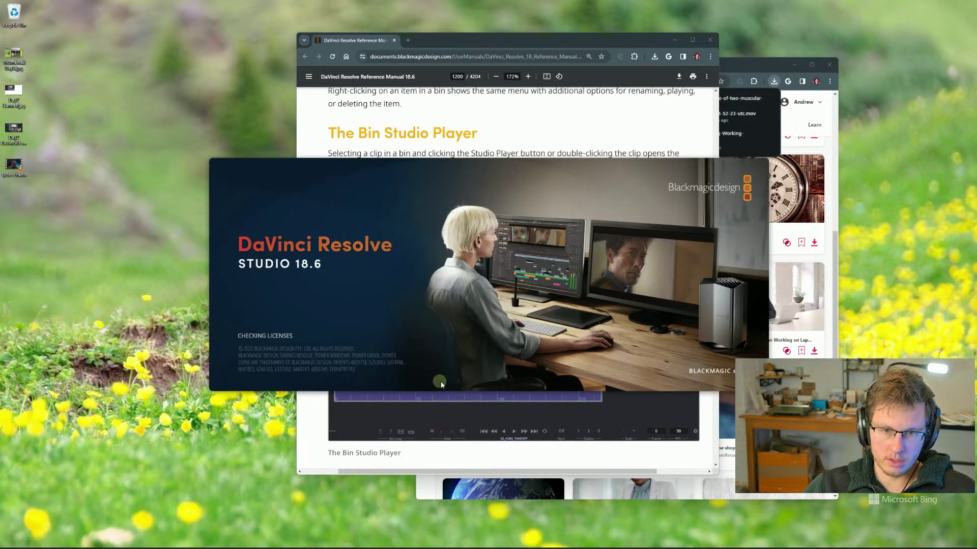
mouse_move(617, 547)
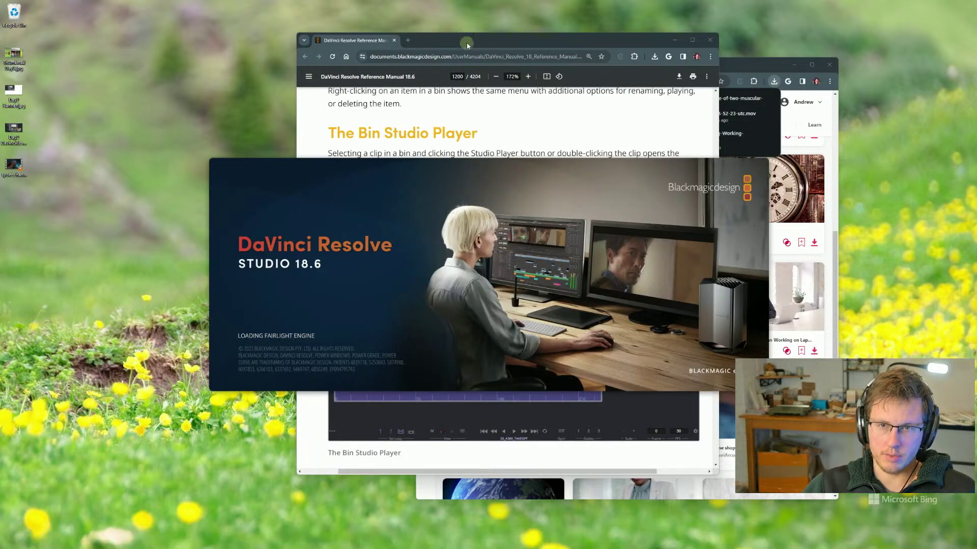
- Reposition the manual window over the loading application and examine the sections on the Bin Studio Player and the Console
left_click_drag(467, 41, 493, 36)
scroll(444, 286, "down", 2)
scroll(452, 287, "up", 2)
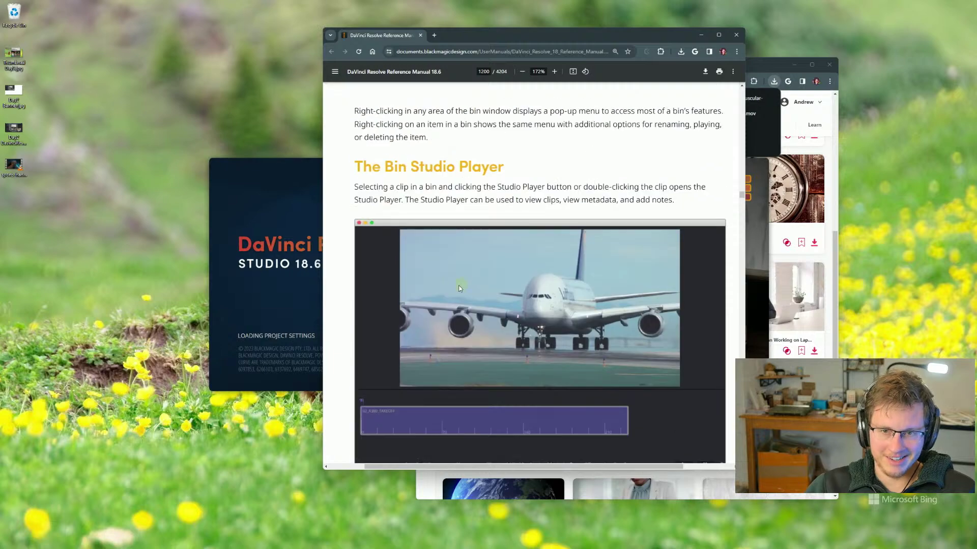
scroll(426, 289, "down", 8)
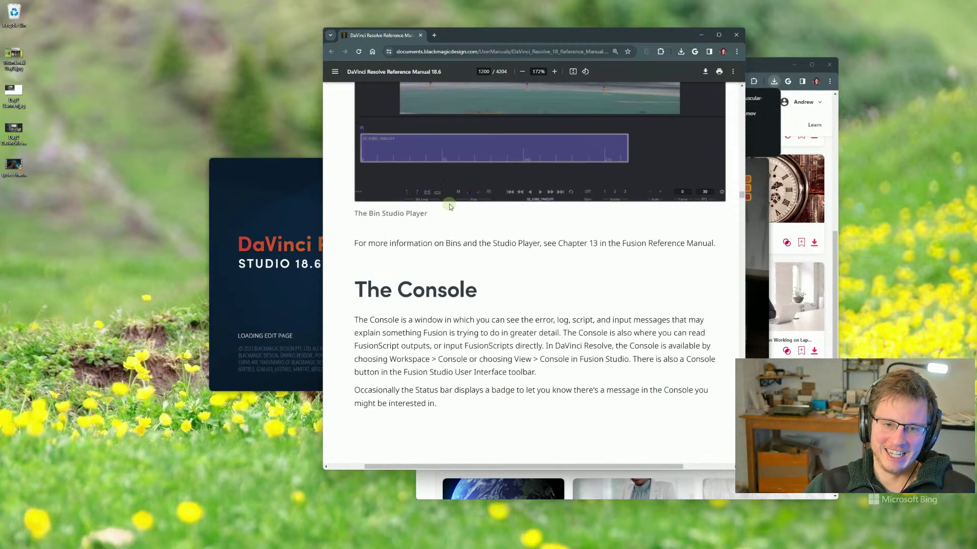
scroll(445, 216, "down", 3)
scroll(447, 218, "up", 2)
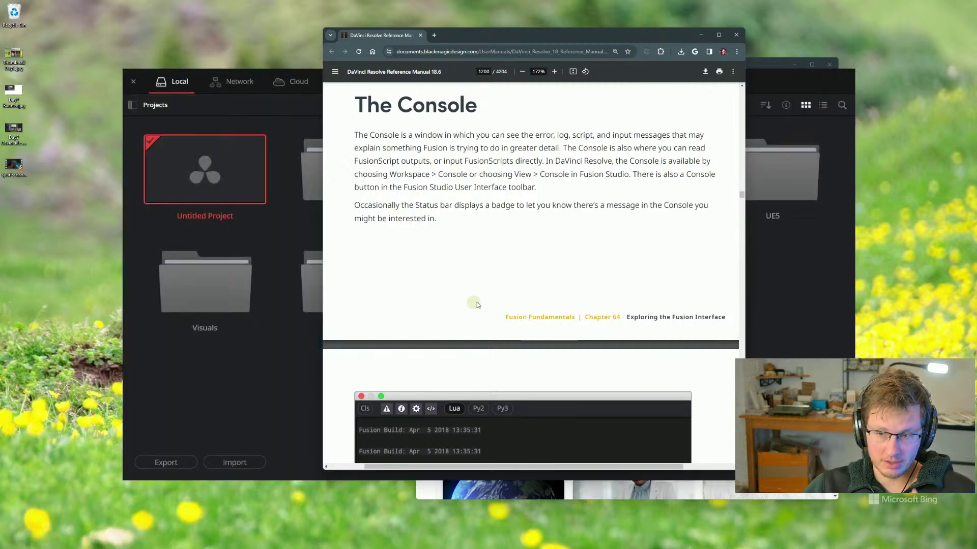
scroll(457, 295, "down", 3)
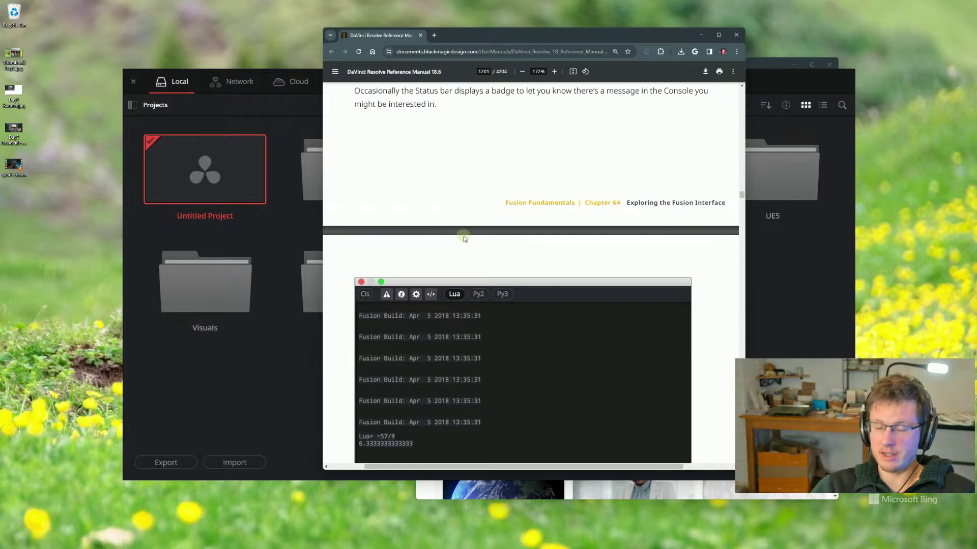
scroll(461, 236, "up", 5)
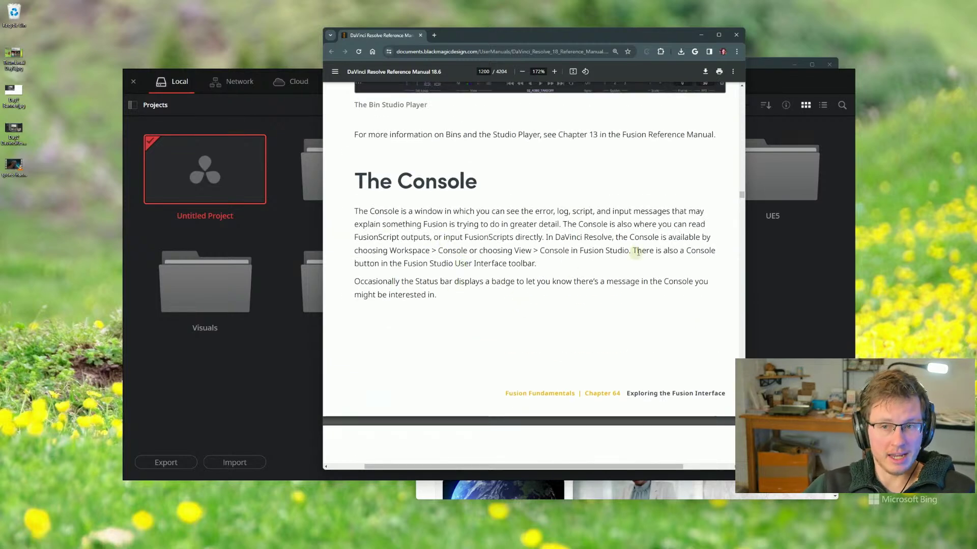
- Study how the Console is opened in Fusion Studio, and continue to the manual's Customizing Fusion section
left_click_drag(538, 251, 604, 251)
left_click(602, 251)
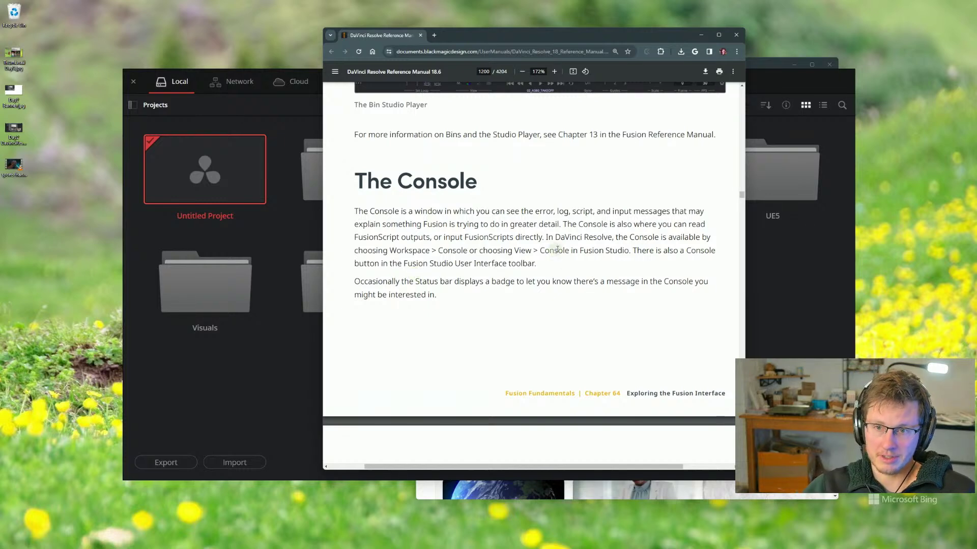
left_click_drag(551, 251, 642, 250)
left_click(657, 251)
scroll(560, 275, "down", 12)
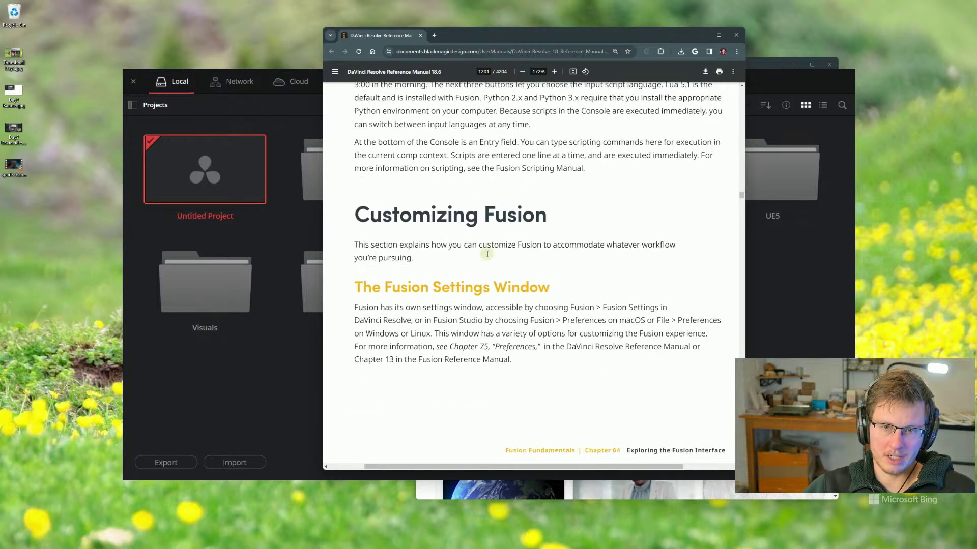
scroll(480, 252, "down", 2)
scroll(452, 219, "up", 2)
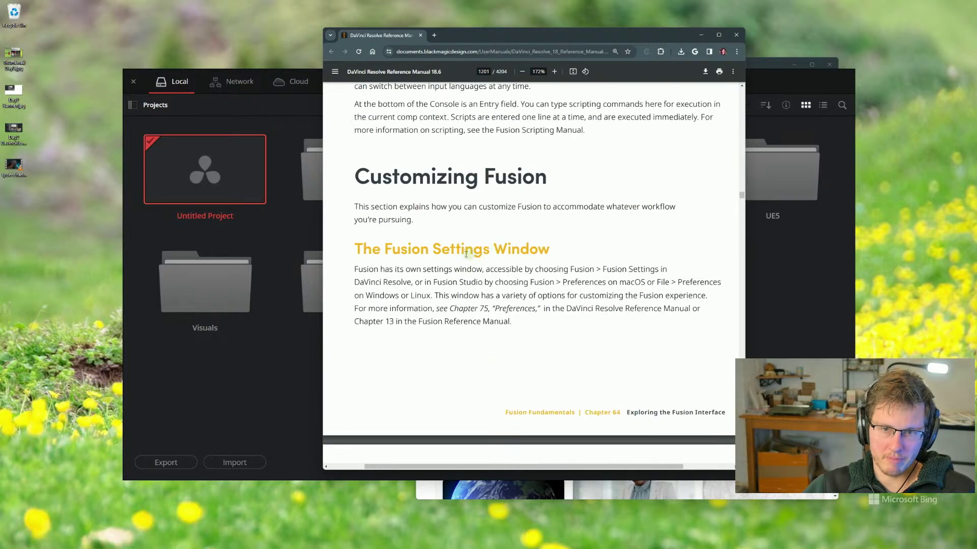
- Open the Stream3 project from the Aptidude folder in the Project Manager
left_click(222, 356)
double_click(348, 191)
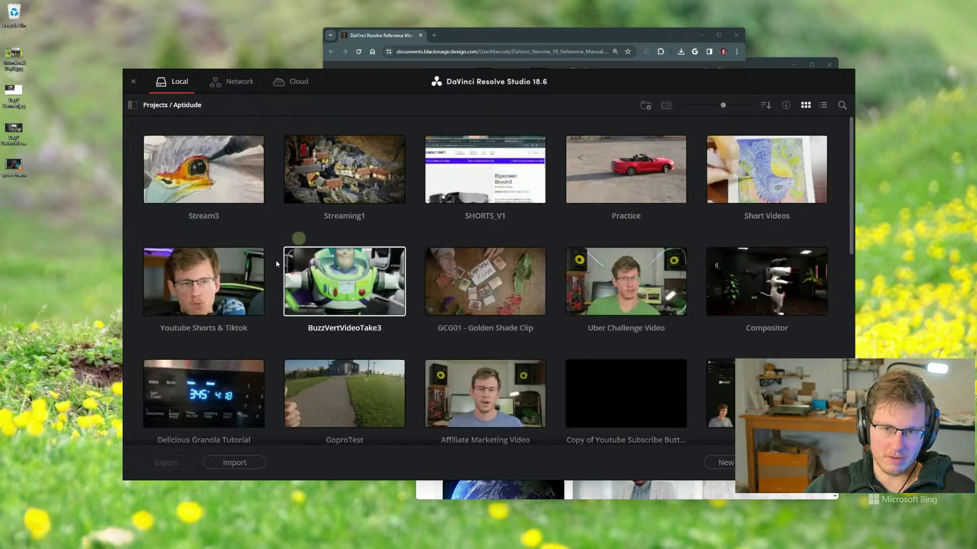
double_click(236, 176)
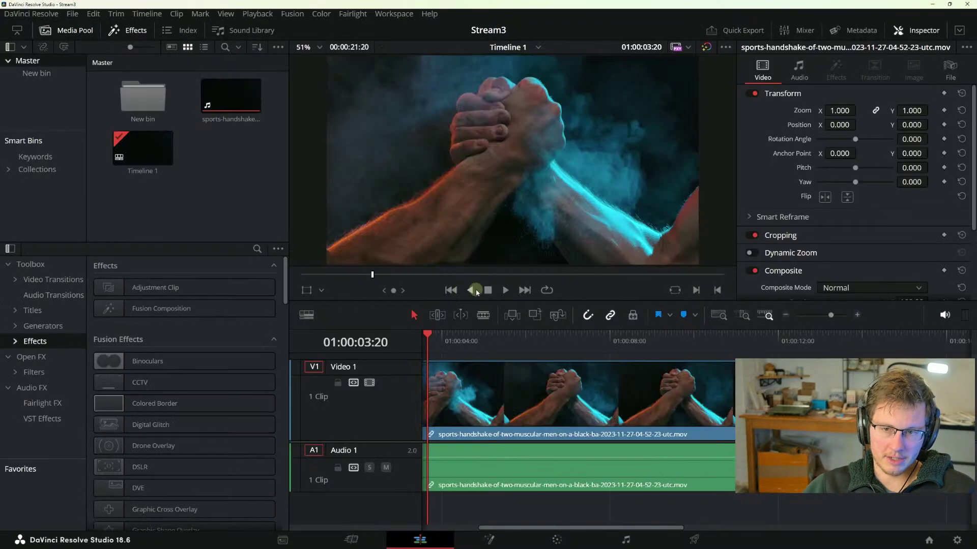
- Return to the manual and read the section on the Fusion Settings window, including how to access it
key("alt+Tab")
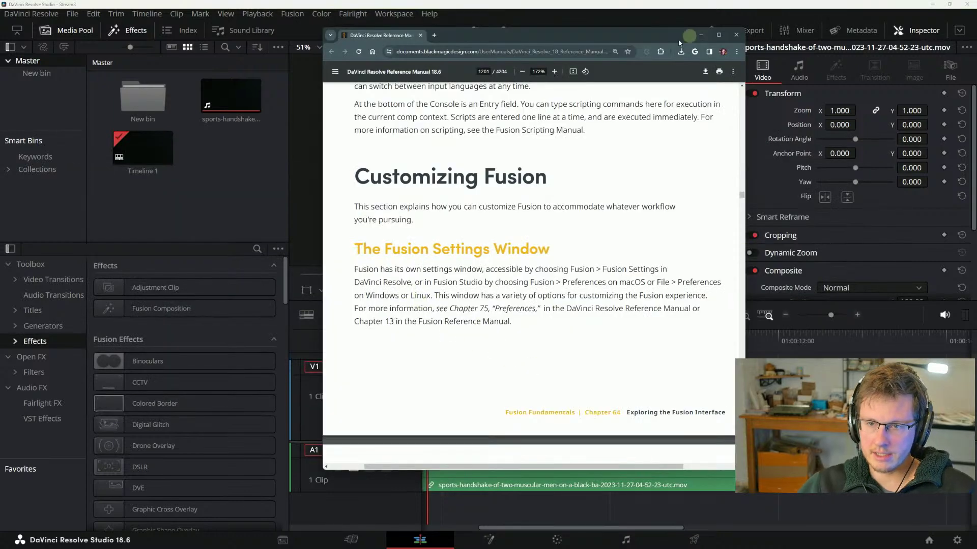
left_click_drag(633, 35, 584, 31)
scroll(519, 211, "down", 2)
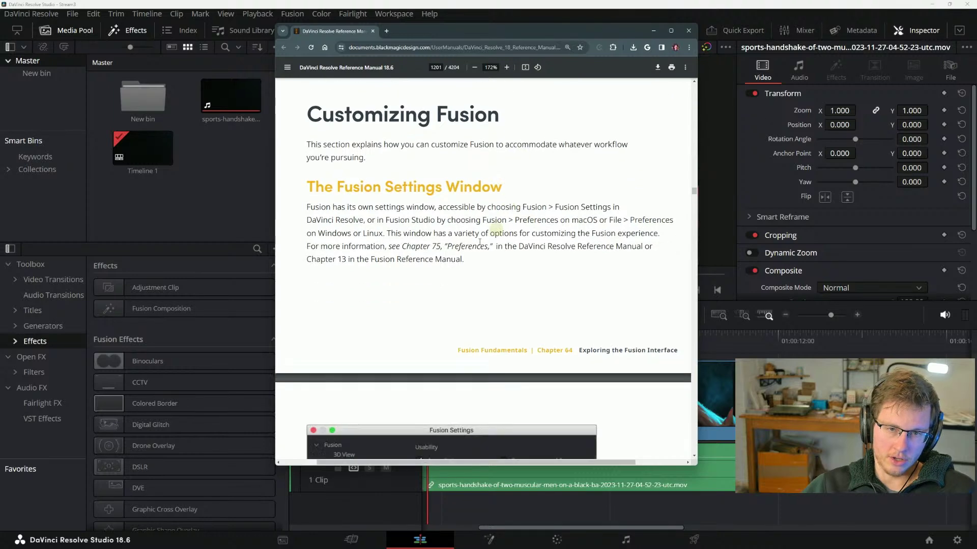
left_click_drag(354, 169, 466, 173)
left_click(493, 166)
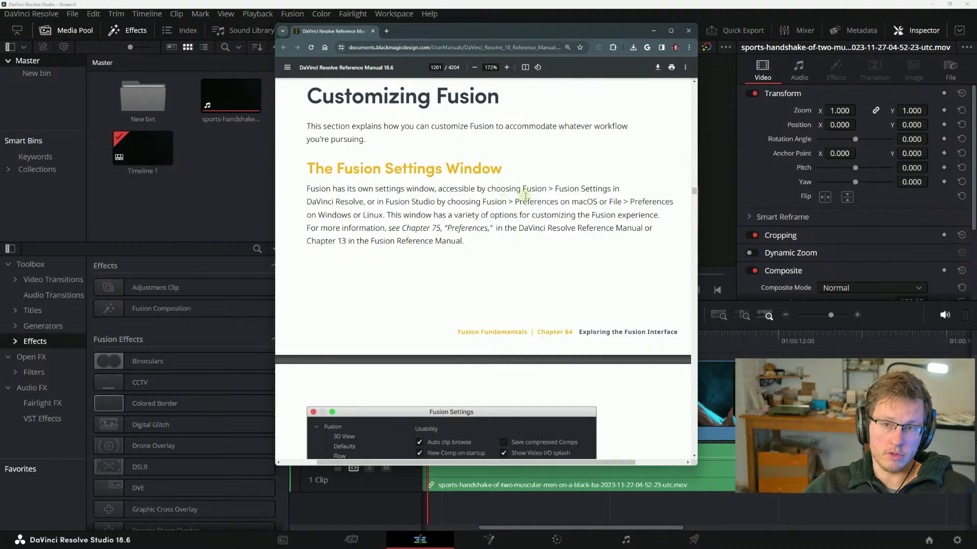
left_click(299, 16)
left_click(293, 14)
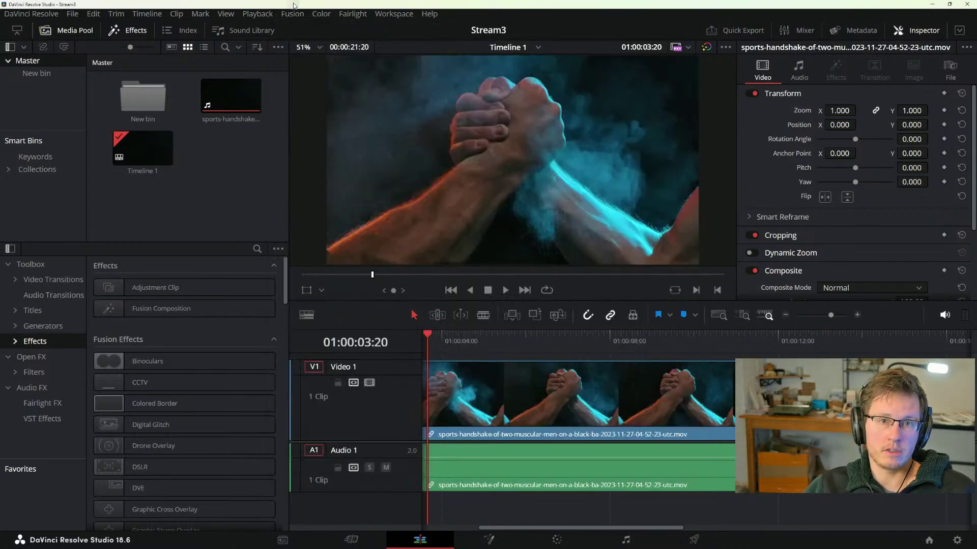
left_click(270, 184)
left_click(294, 14)
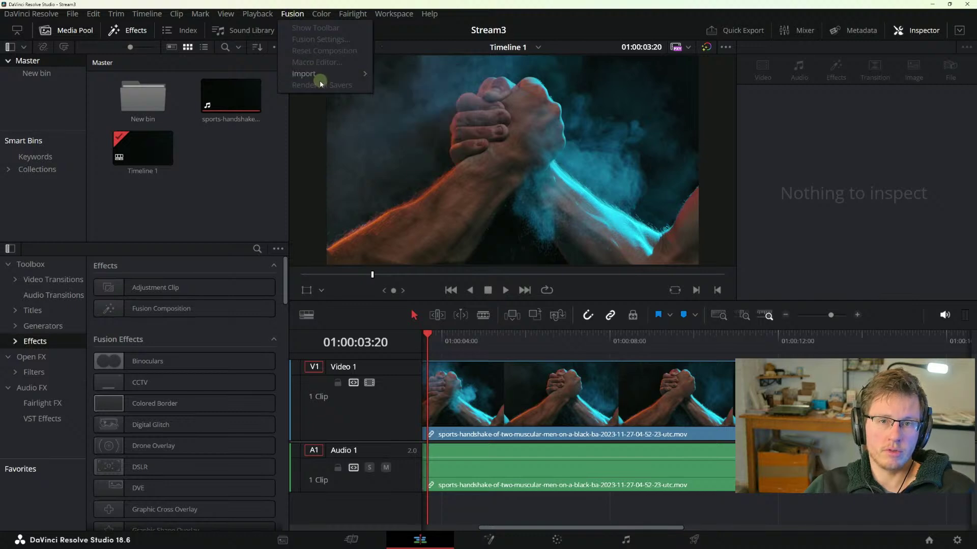
left_click(249, 224)
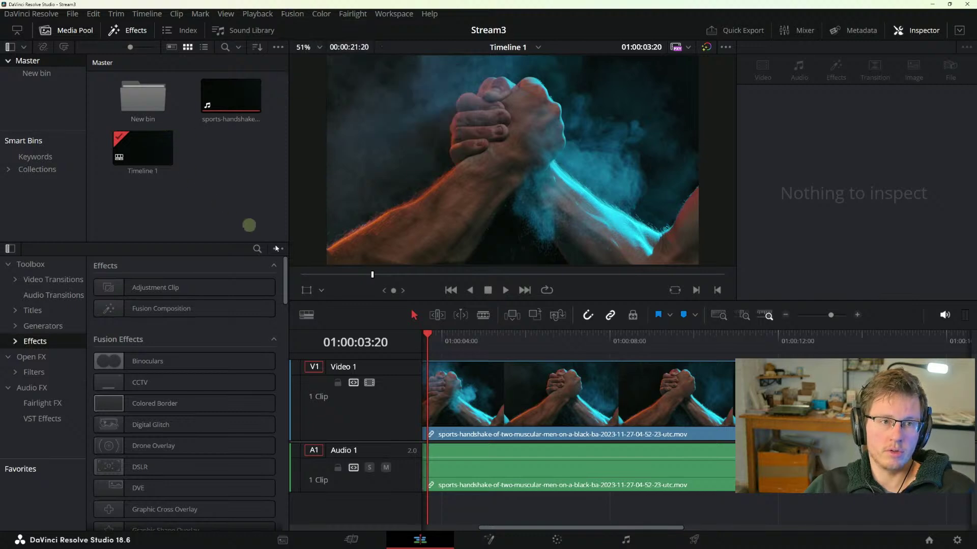
- Switch to the Fusion page and open the Fusion Settings window
left_click(501, 538)
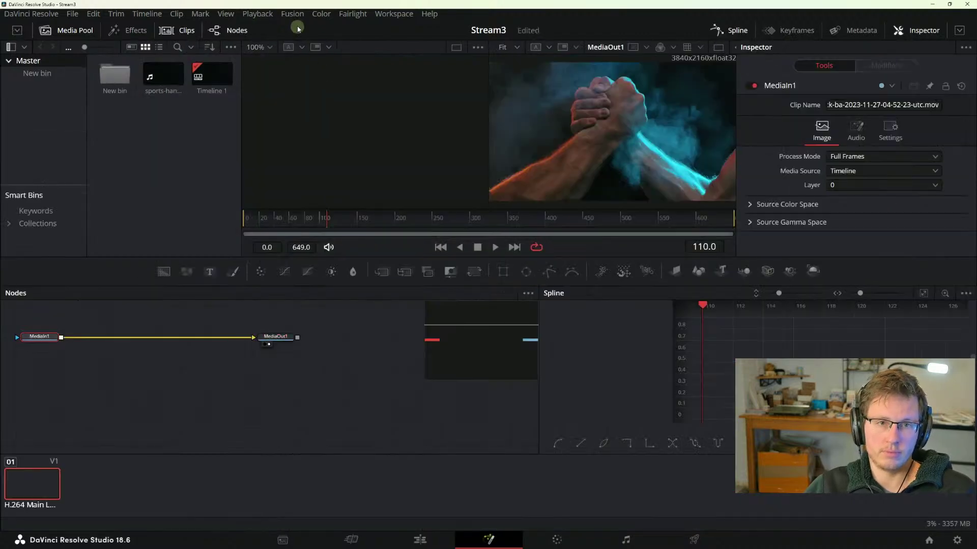
left_click(292, 14)
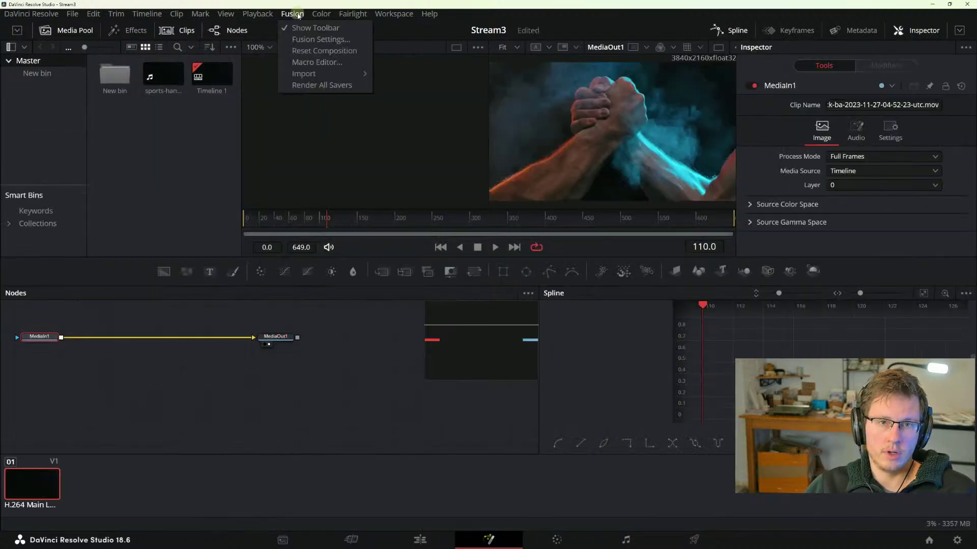
left_click(308, 41)
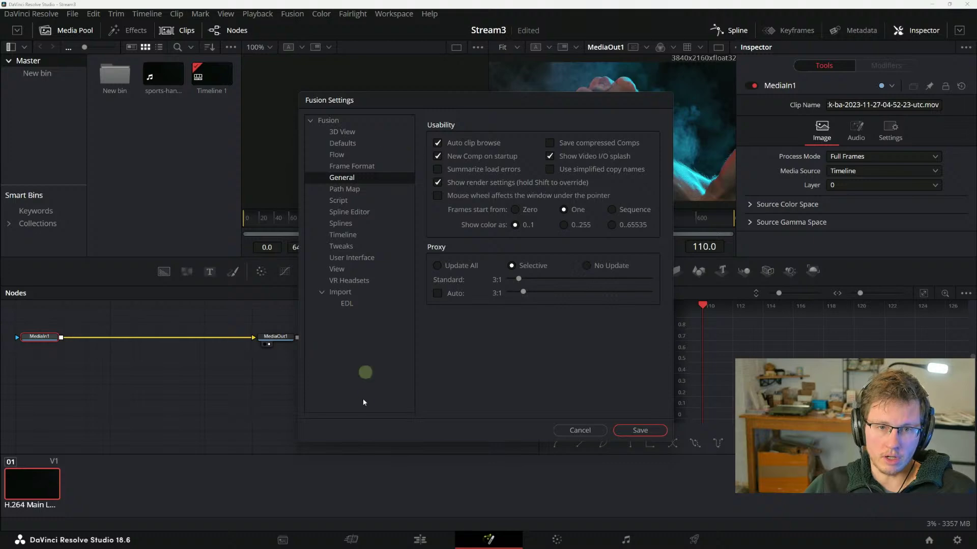
- Switch back to the manual and compare its Fusion Settings illustration, also reading the Saving Fusion Layouts section
key("alt+Tab")
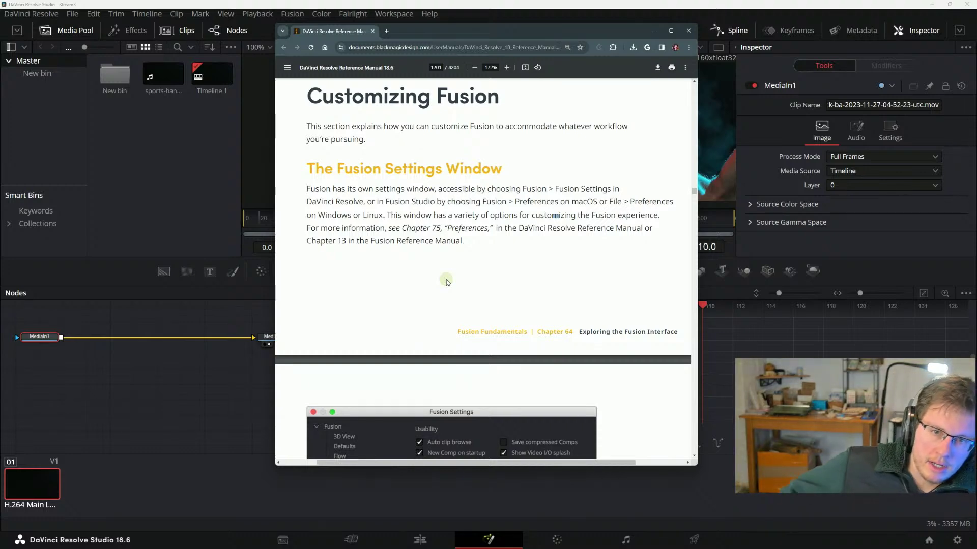
scroll(446, 281, "down", 6)
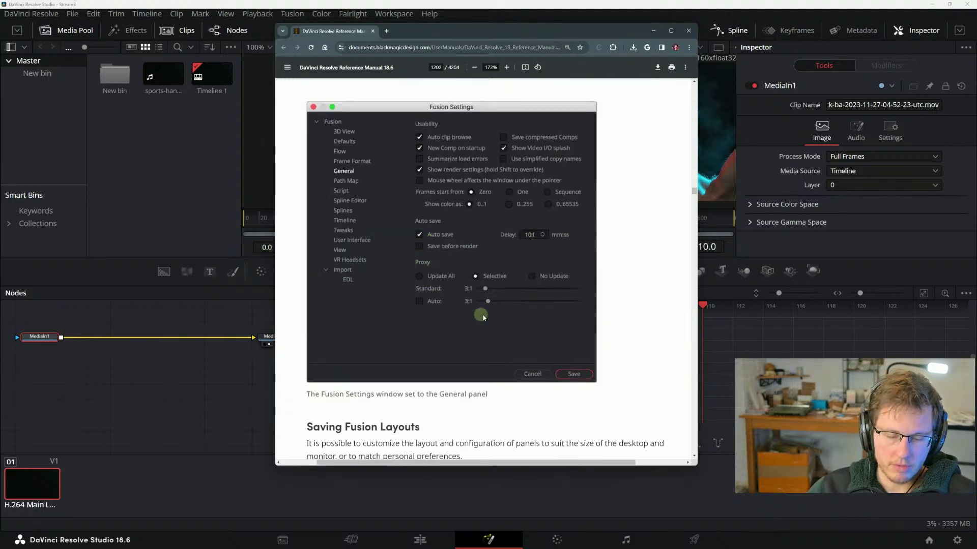
scroll(528, 214, "up", 2)
scroll(387, 224, "down", 6)
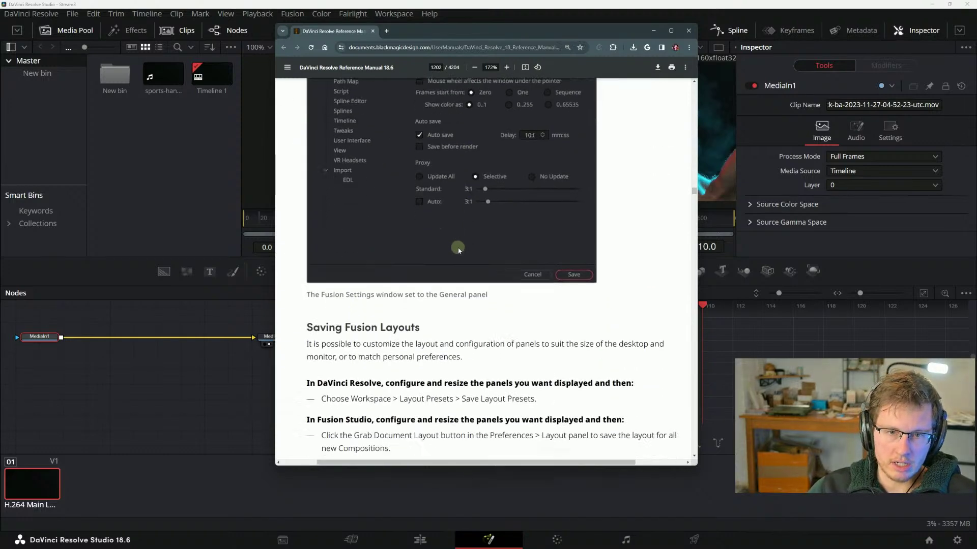
scroll(332, 203, "up", 3)
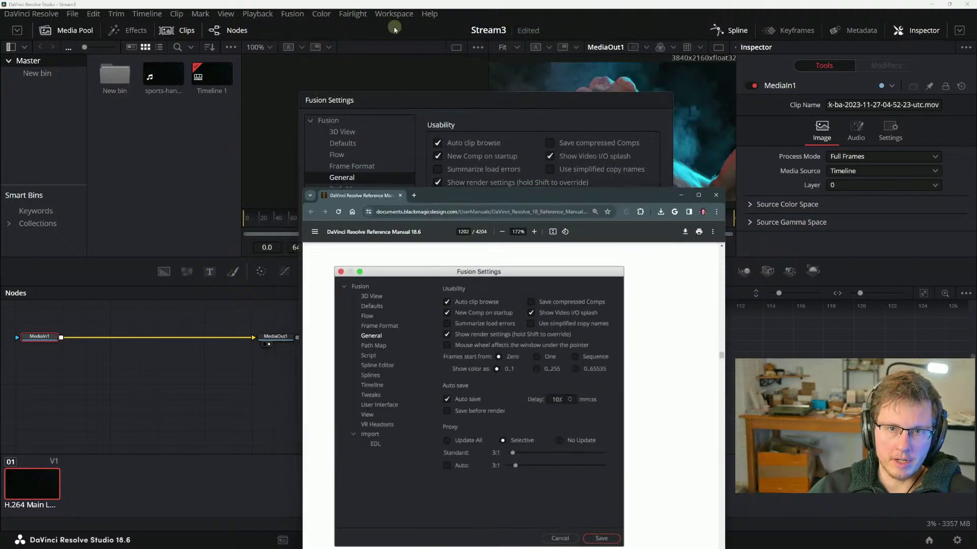
- Switch back to Fusion Settings and review the 3D View, Defaults, Flow, Frame Format, General, Path Map and Script categories
left_click(377, 104)
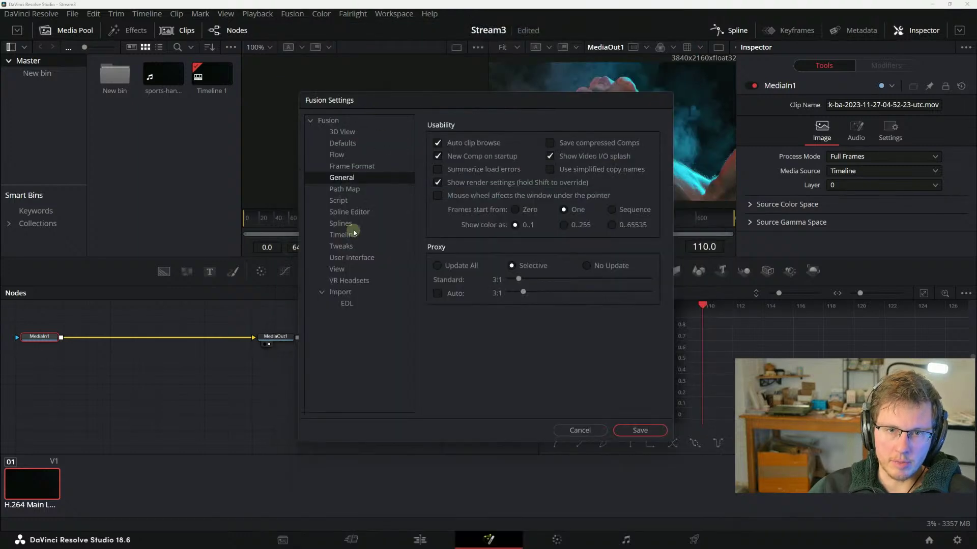
left_click(337, 132)
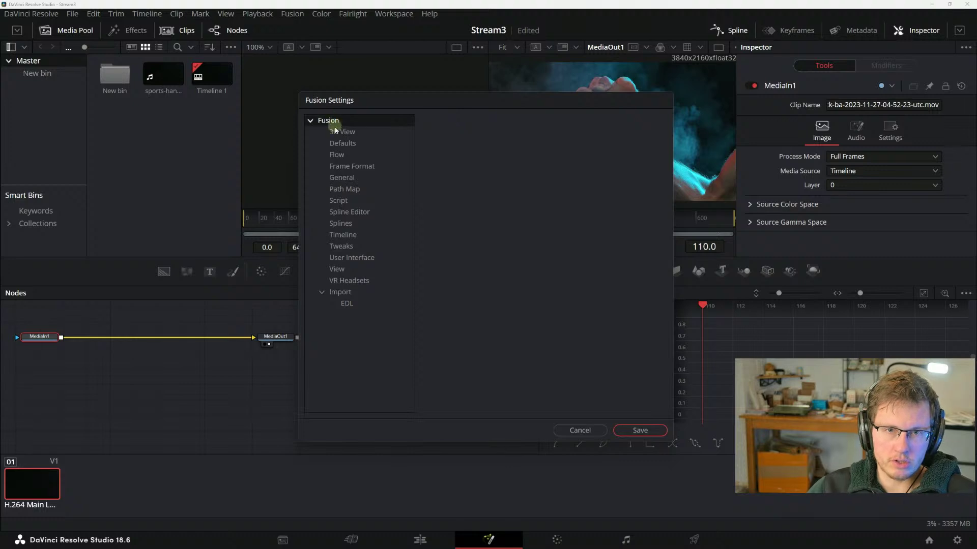
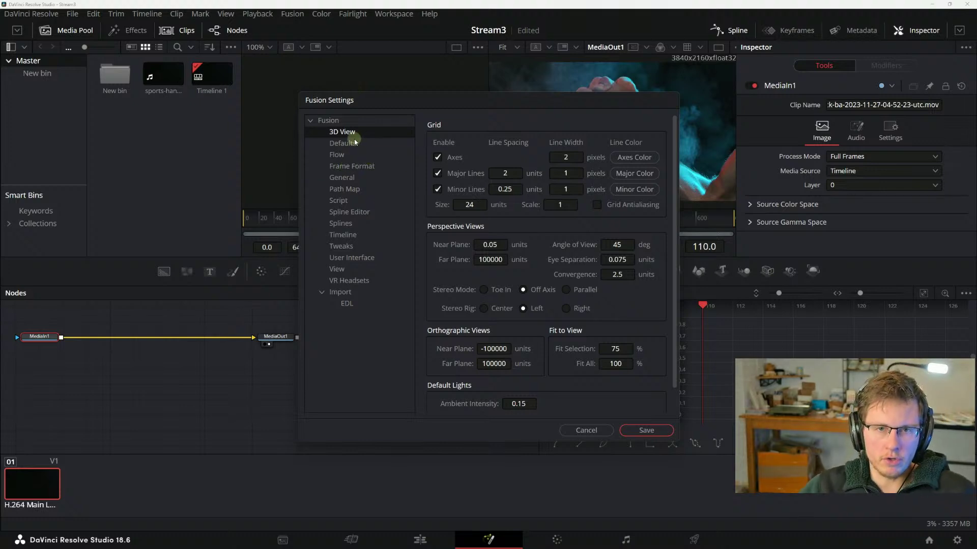
left_click(341, 145)
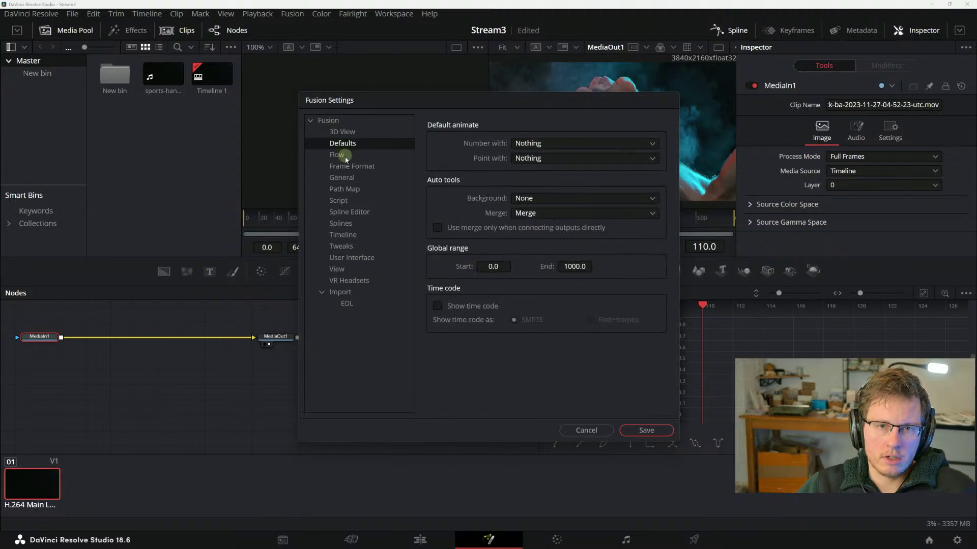
left_click(345, 156)
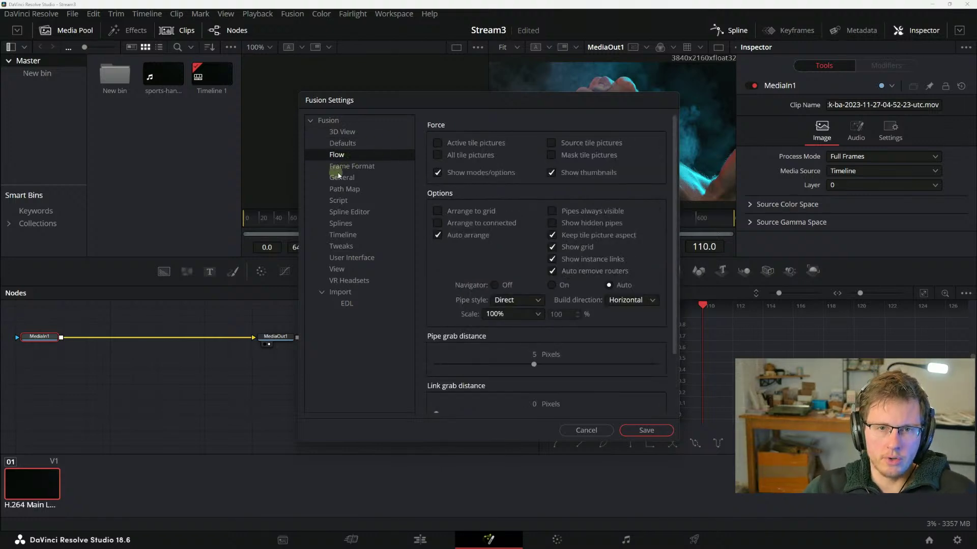
left_click(347, 167)
left_click(343, 179)
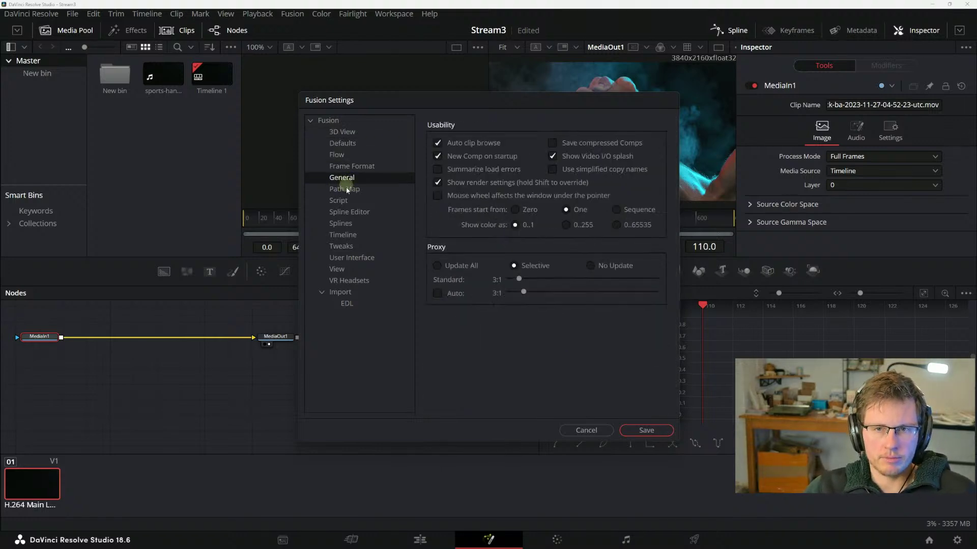
left_click(346, 189)
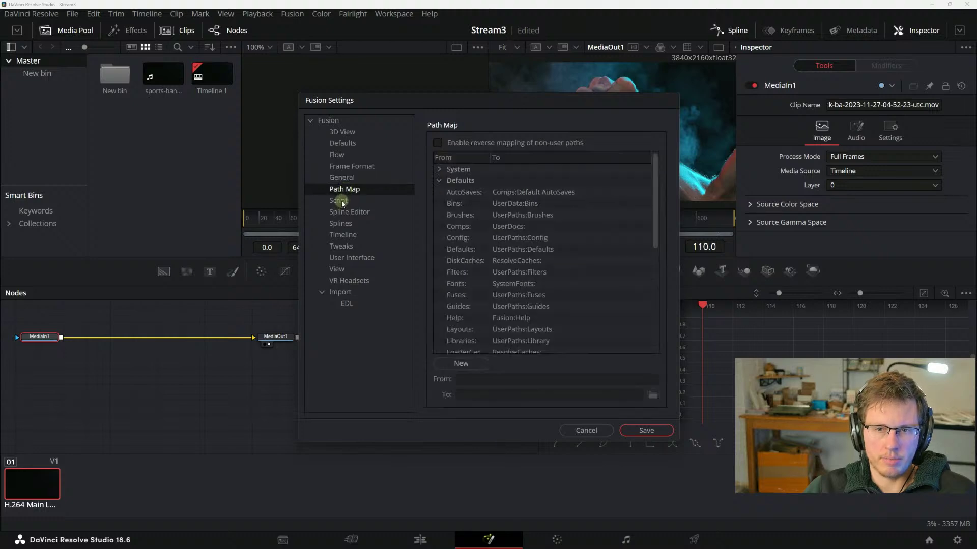
left_click(343, 201)
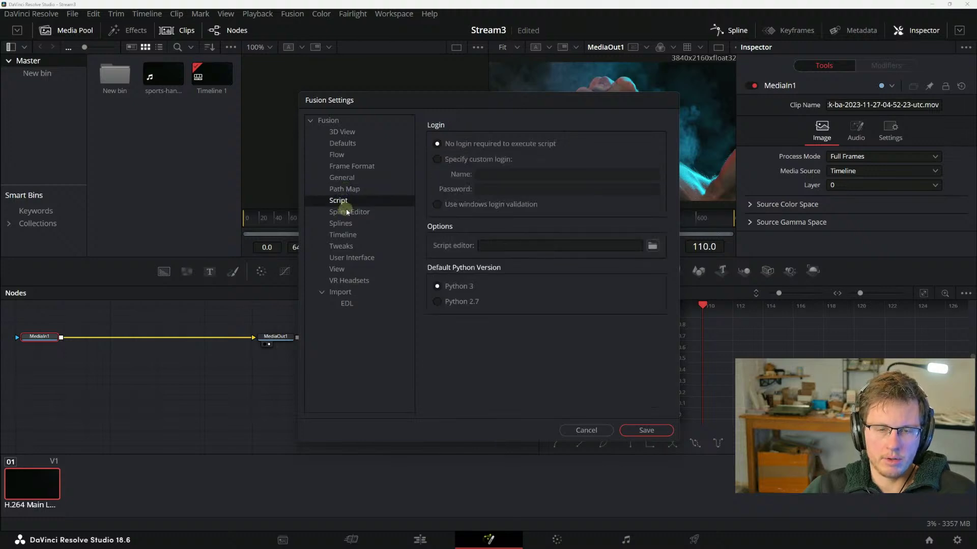
- Review the remaining Fusion Settings categories from Spline Editor through VR Headsets and EDL import, then close the window without saving
left_click(350, 212)
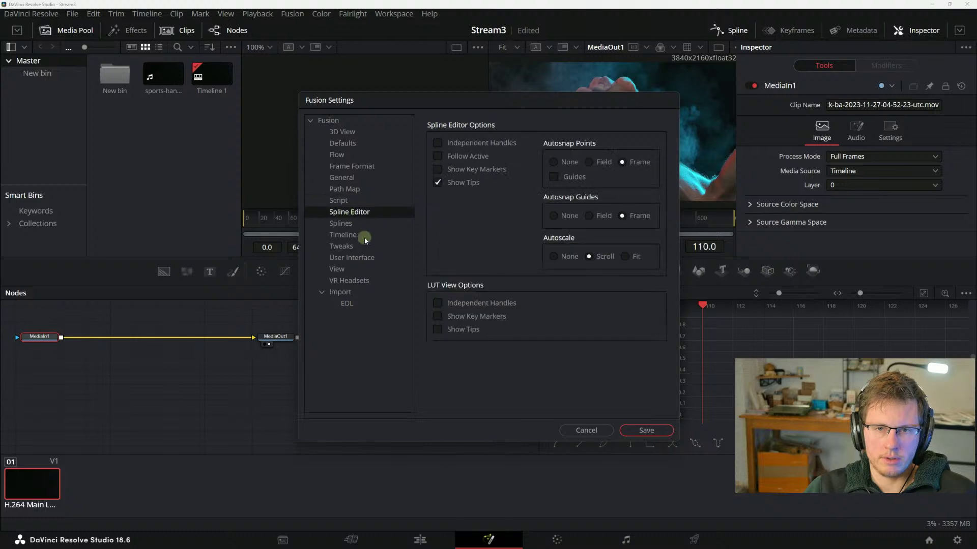
left_click(342, 225)
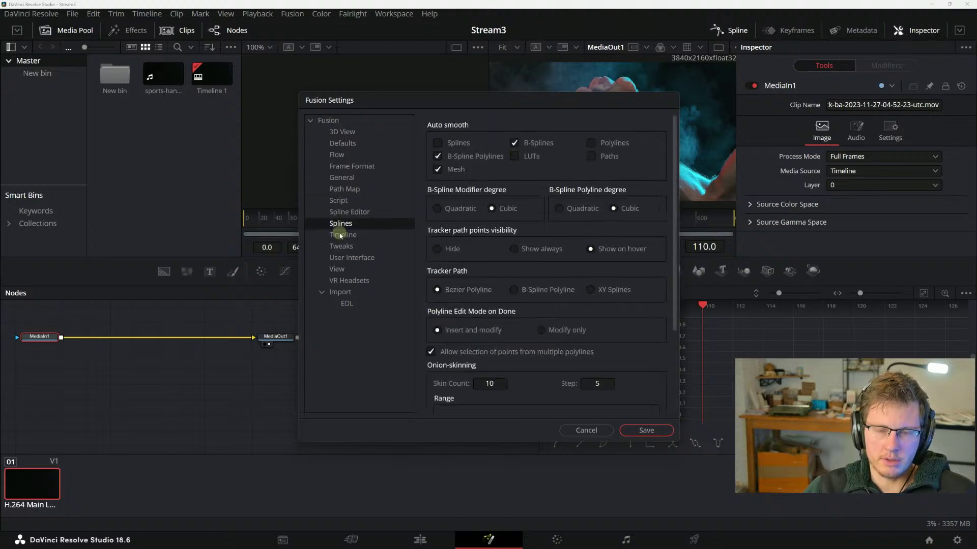
left_click(342, 234)
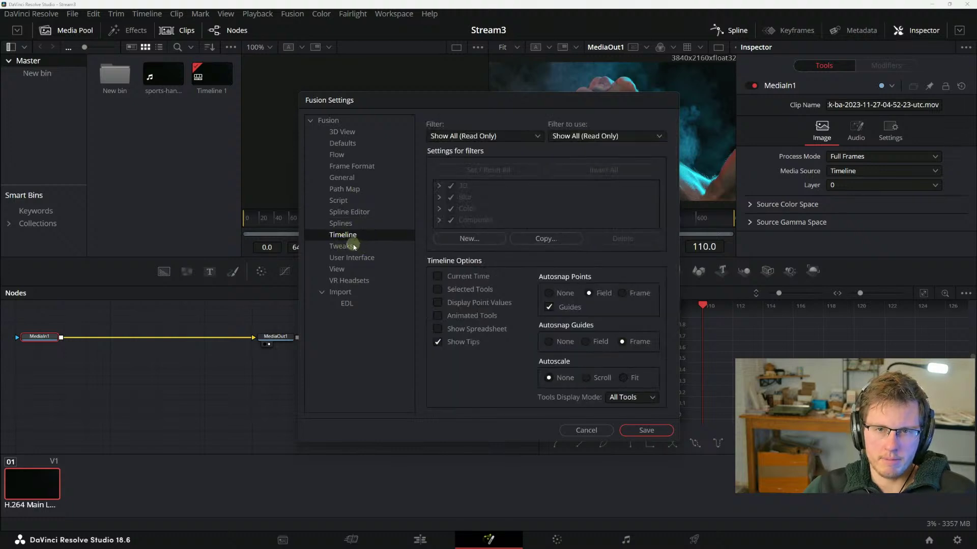
left_click(351, 246)
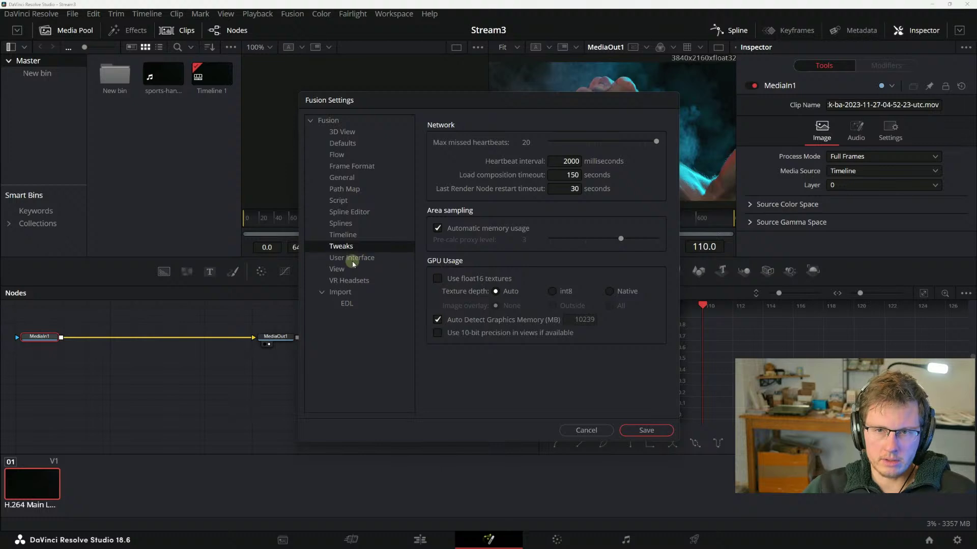
left_click(353, 260)
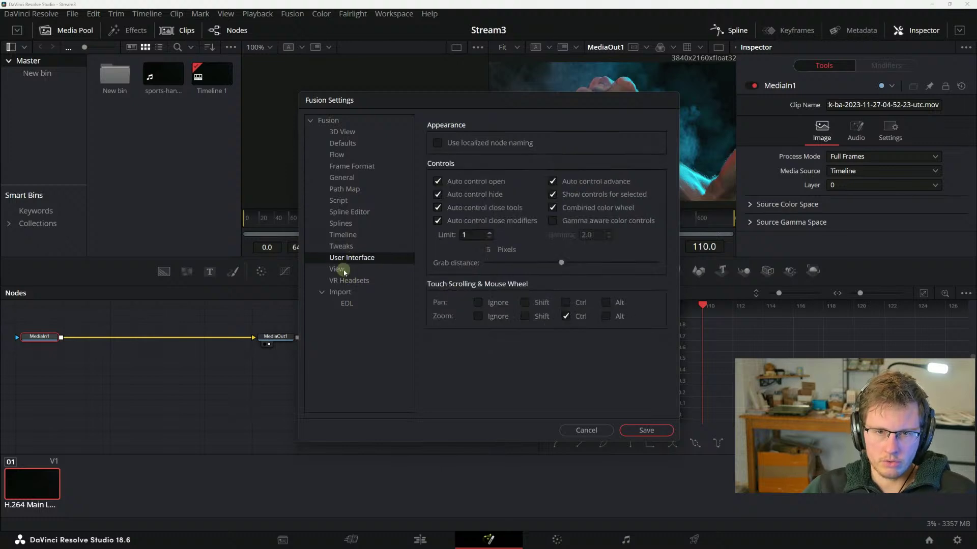
left_click(345, 272)
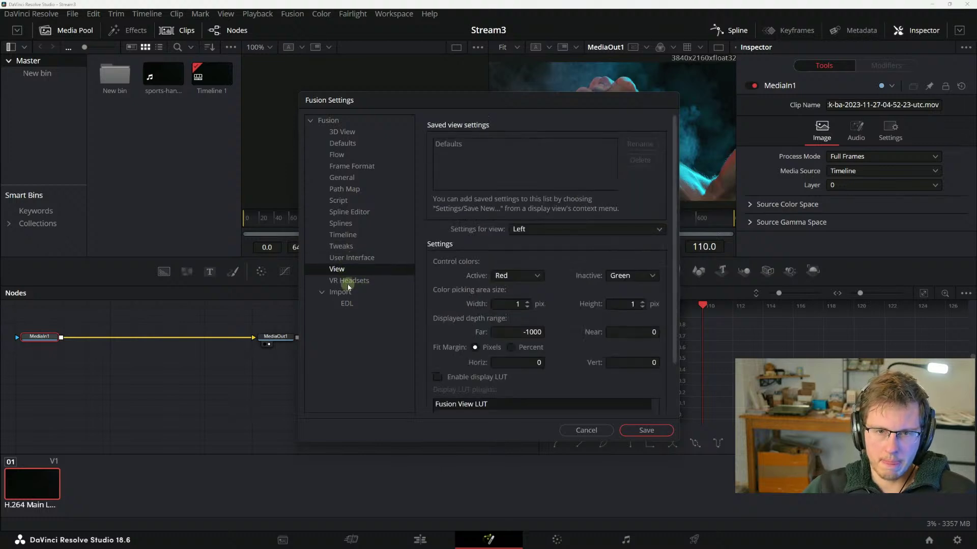
left_click(348, 282)
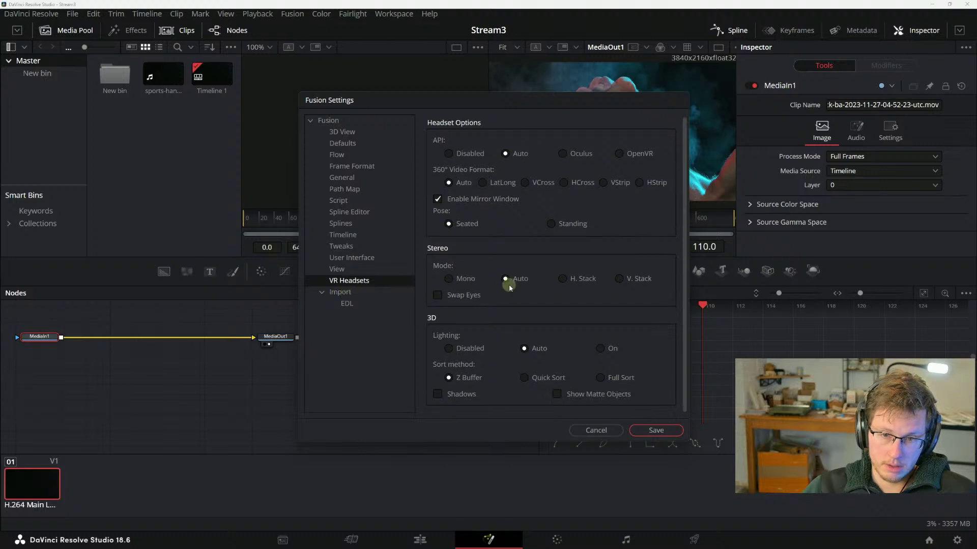
left_click(338, 294)
left_click(342, 303)
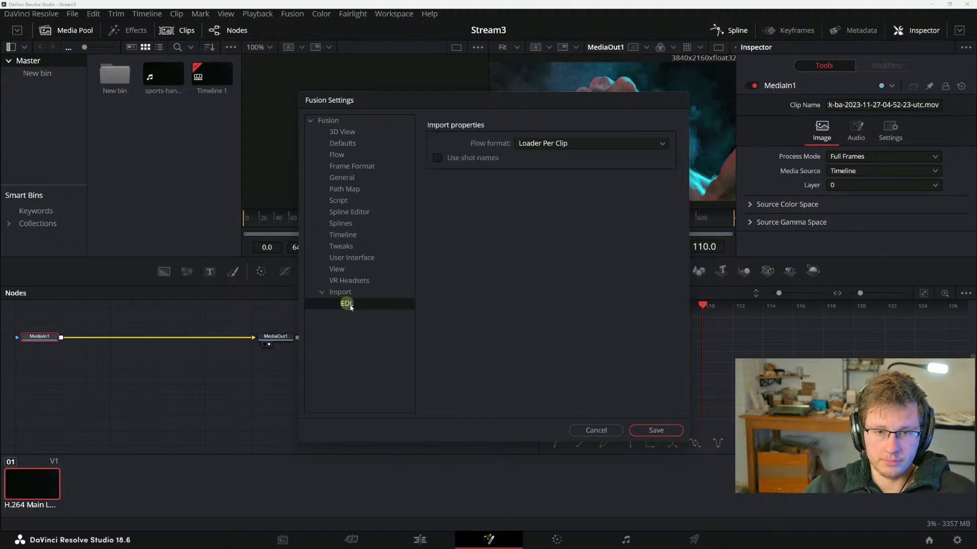
left_click(594, 430)
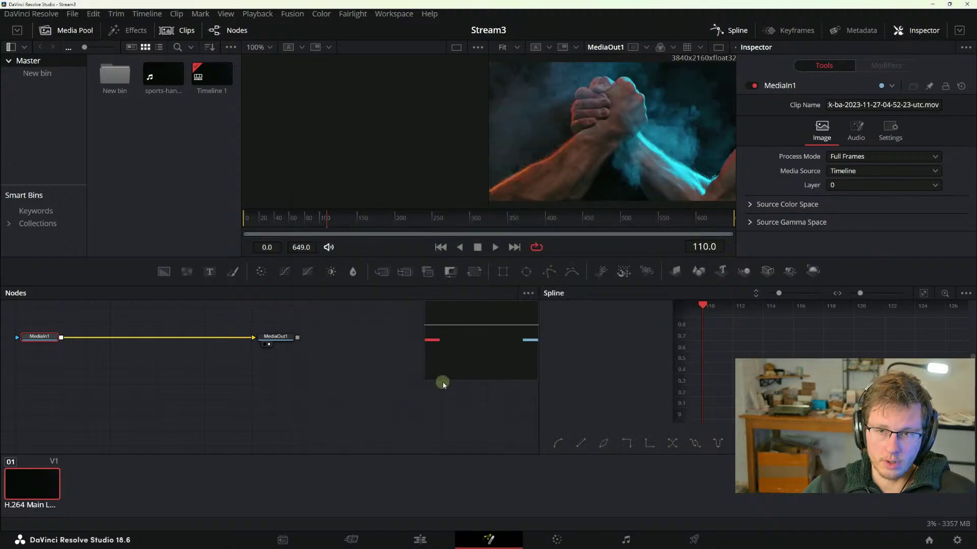
- Return to the manual and read the introduction to Saving Fusion Layouts, moving the manual window up to show more of the page
key("alt+Tab")
scroll(422, 413, "down", 3)
scroll(422, 413, "down", 2)
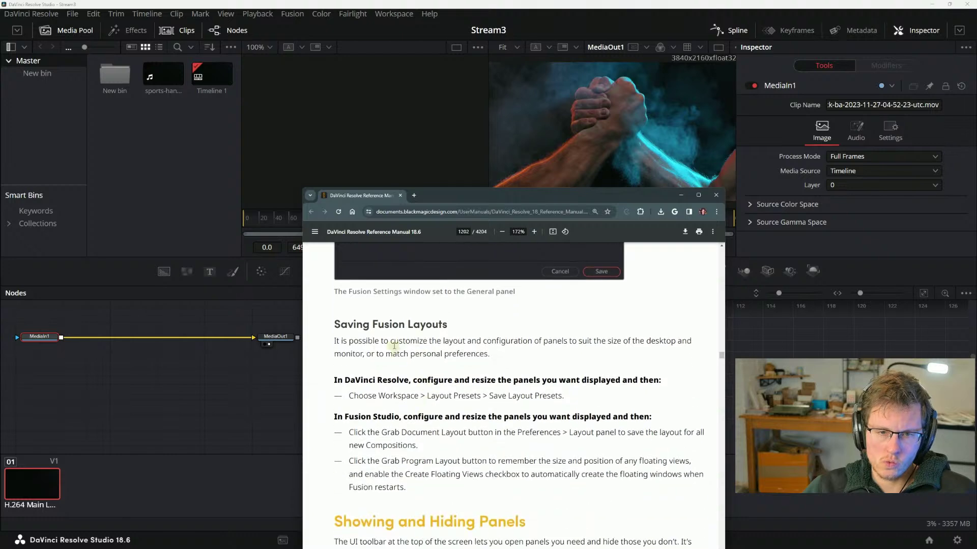
left_click_drag(340, 325, 480, 327)
left_click(396, 332)
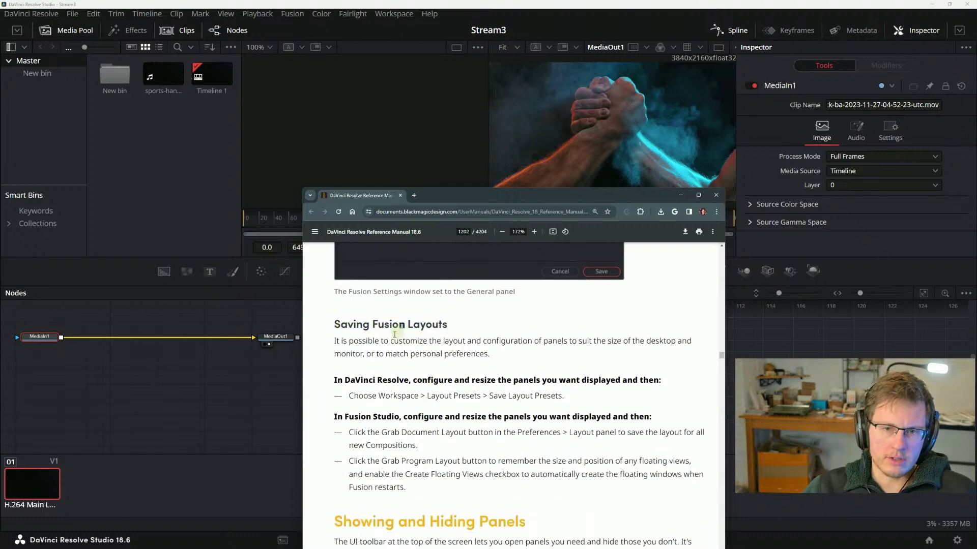
left_click_drag(348, 341, 455, 346)
left_click(463, 346)
left_click_drag(497, 197, 459, 51)
left_click(359, 222)
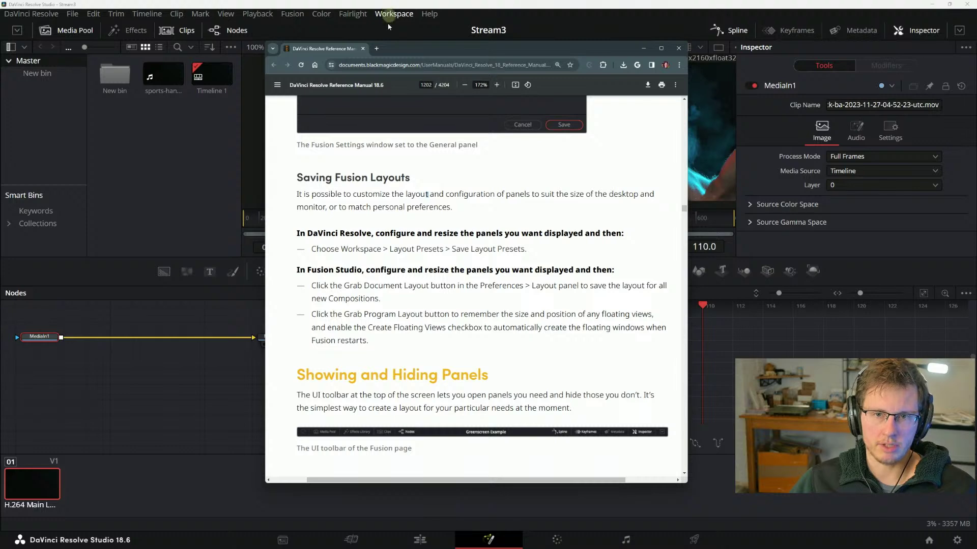
- Read the manual's instructions for saving panel layouts in DaVinci Resolve and in Fusion Studio
scroll(400, 270, "down", 2)
left_click_drag(297, 194, 450, 190)
left_click(428, 190)
left_click(550, 191)
left_click(445, 194)
left_click_drag(581, 194, 539, 196)
left_click(418, 201)
mouse_move(302, 209)
left_mouse_down()
mouse_move(395, 211)
mouse_move(317, 209)
left_mouse_up()
left_click(396, 228)
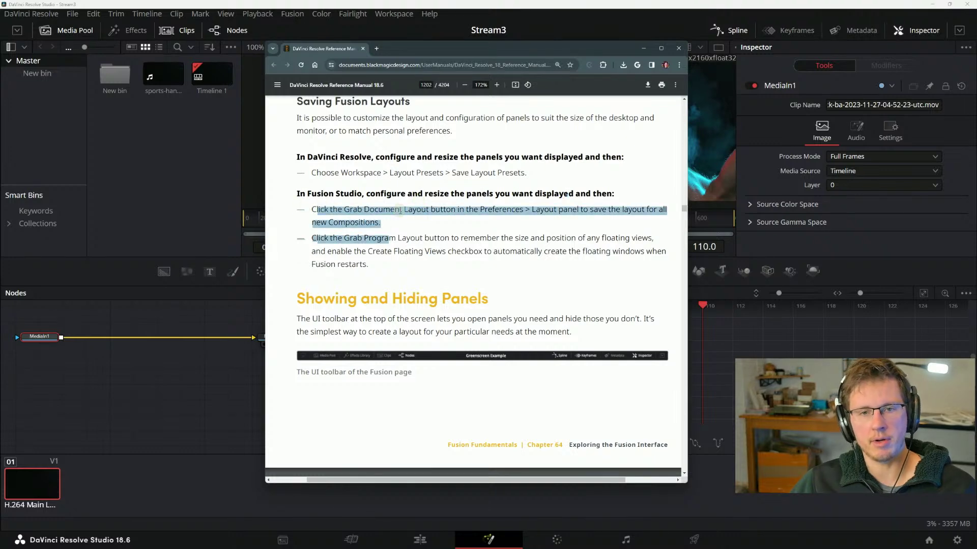
left_click(399, 211)
- Read the Showing and Hiding Panels section, including the UI toolbar illustration and its caption
scroll(354, 224, "down", 4)
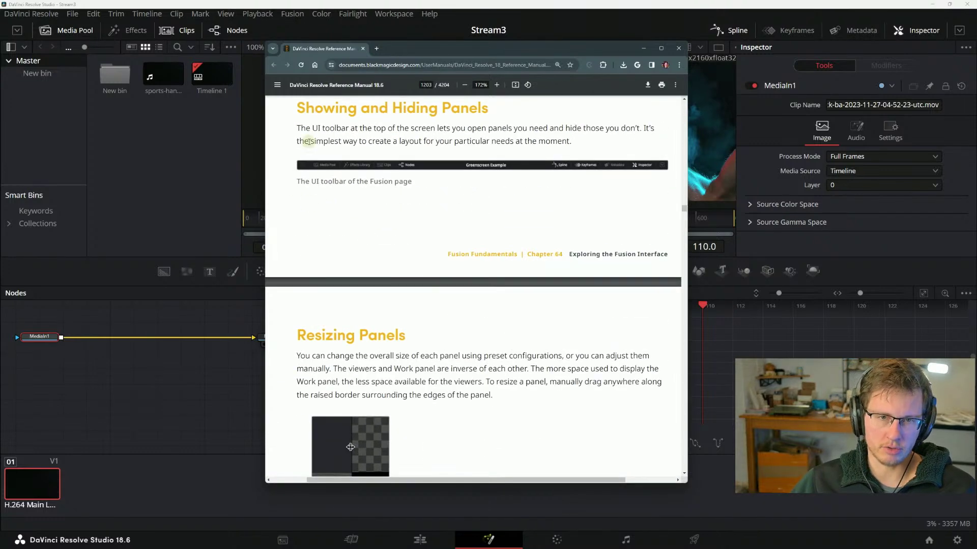
scroll(308, 141, "up", 3)
scroll(346, 188, "down", 3)
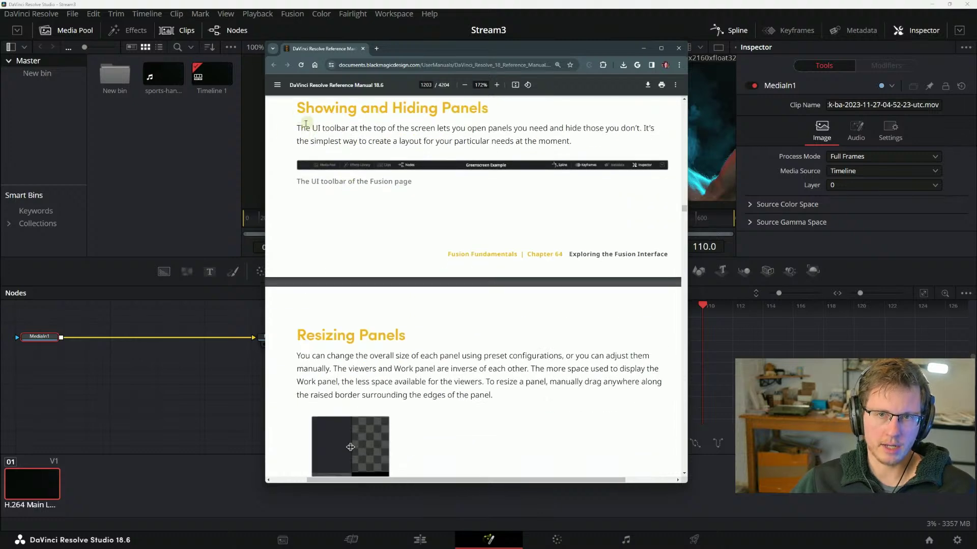
left_click_drag(297, 128, 415, 130)
left_click(451, 139)
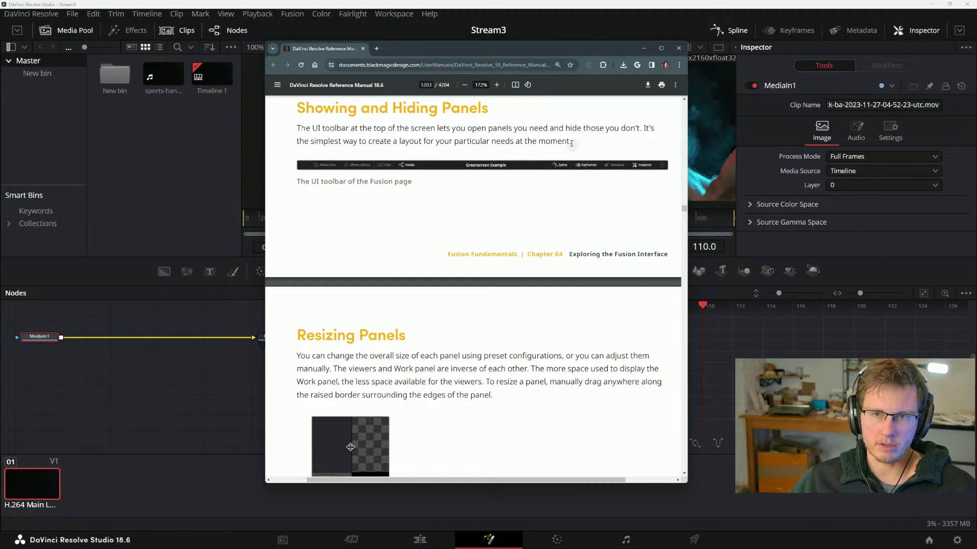
left_click_drag(572, 143, 550, 128)
left_click(544, 146)
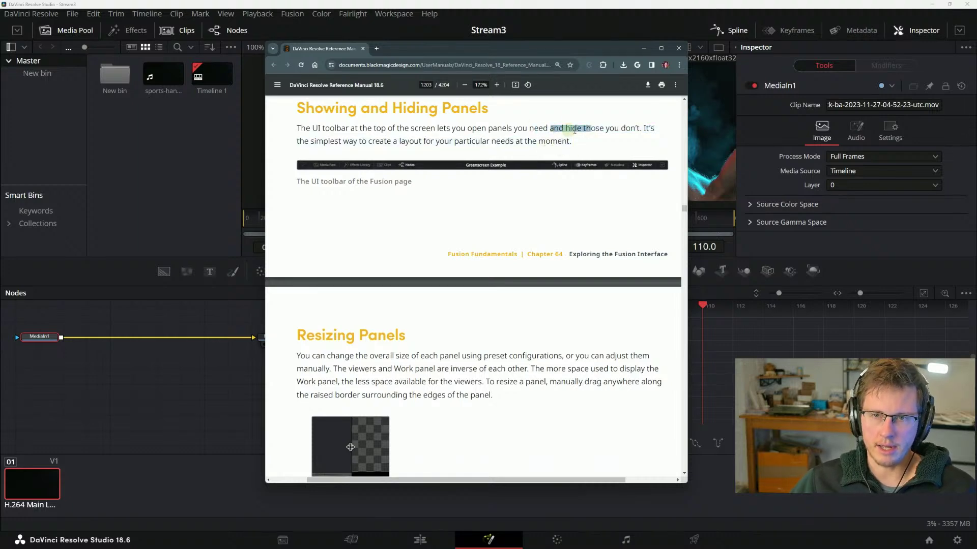
left_click(575, 138)
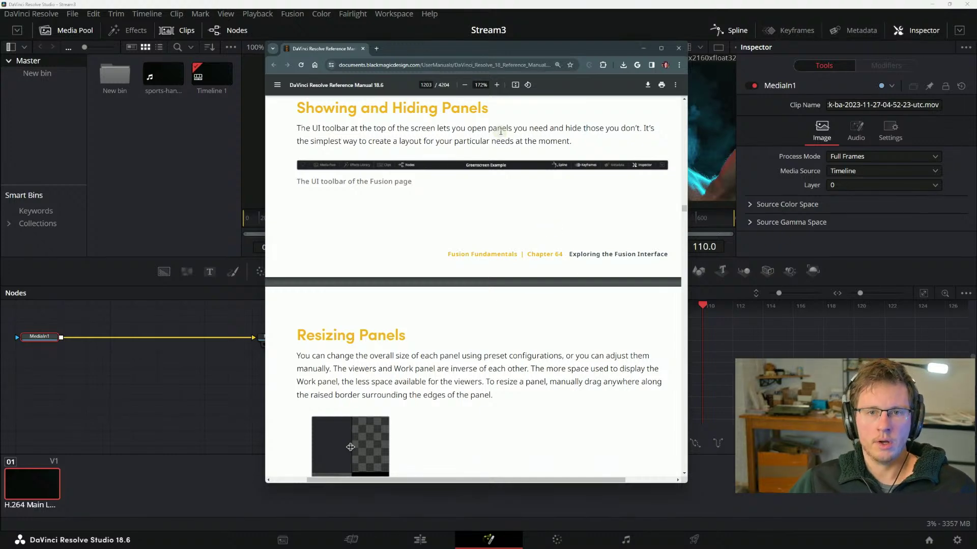
left_click_drag(318, 181, 412, 181)
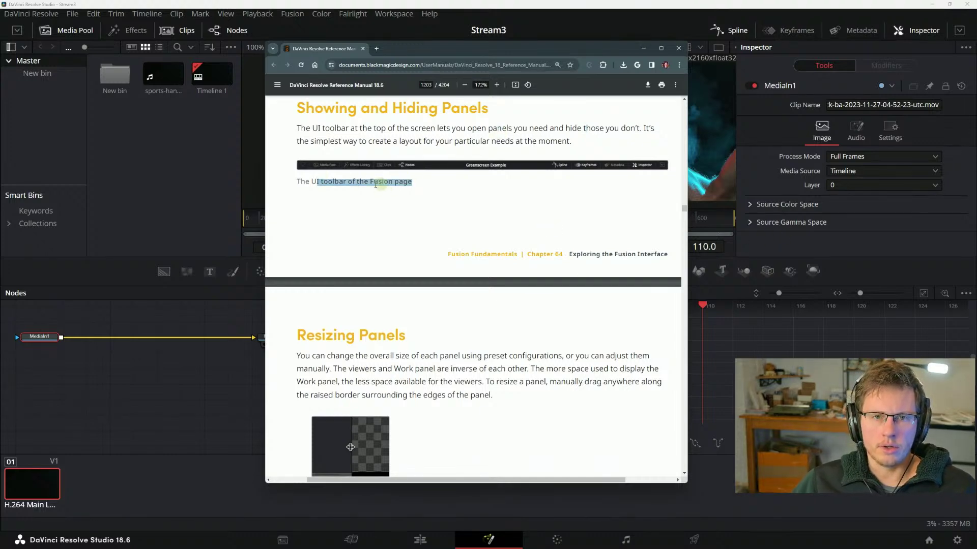
left_click(383, 177)
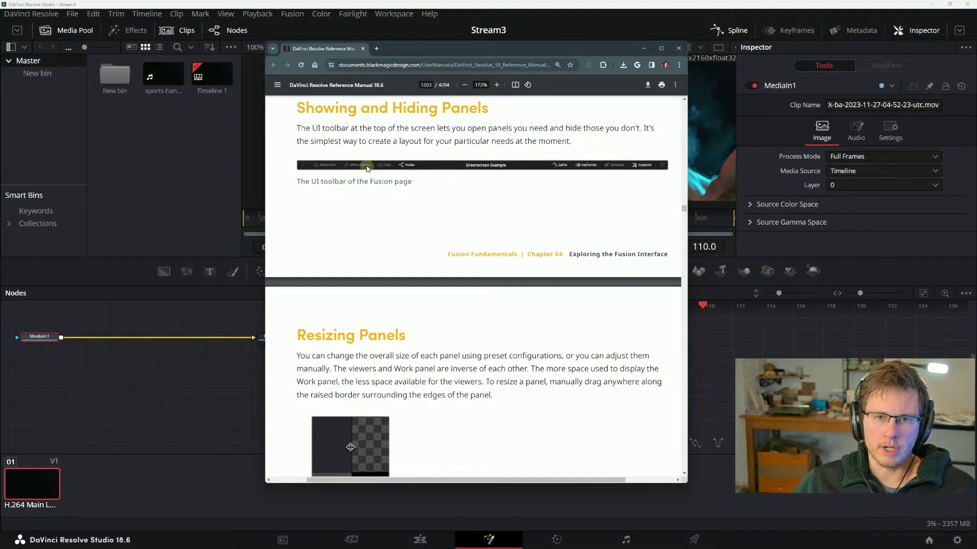
- Read the Resizing Panels section and glance over the Fusion Studio Floating Frame section below it
scroll(339, 237, "down", 3)
scroll(340, 237, "down", 2)
scroll(351, 218, "up", 2)
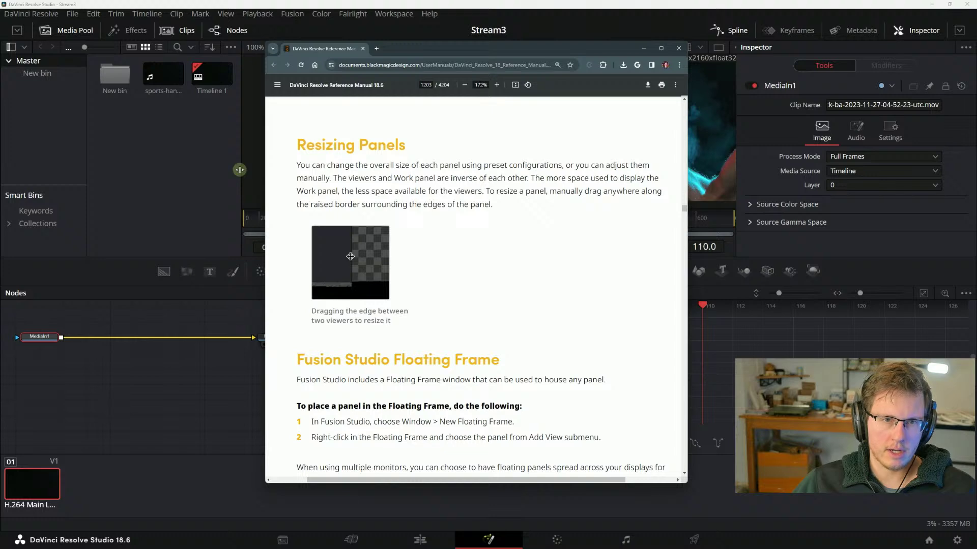
- Go on to the Fusion Keyboard Remapping section and read how Fusion page functions are mapped to hot keys
scroll(338, 181, "down", 8)
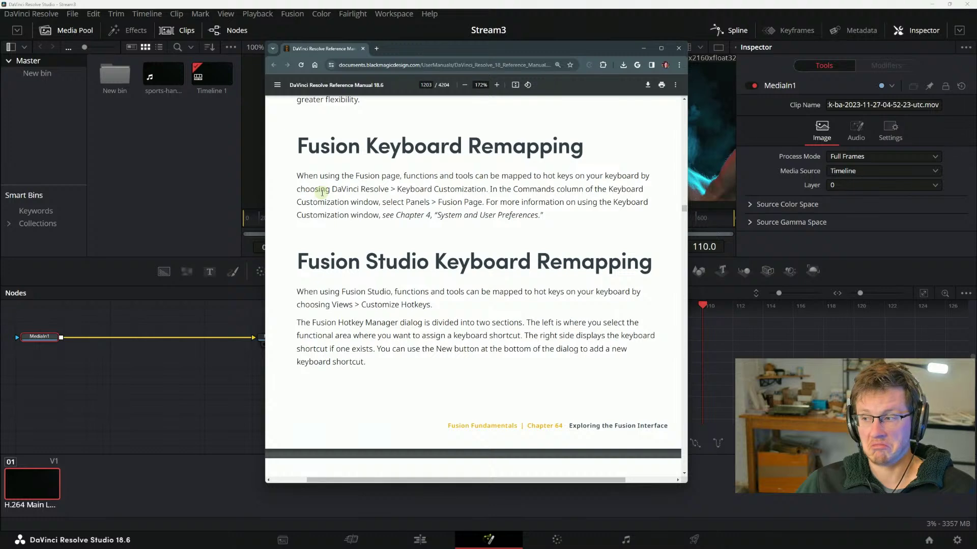
left_click_drag(298, 176, 437, 178)
left_click(430, 178)
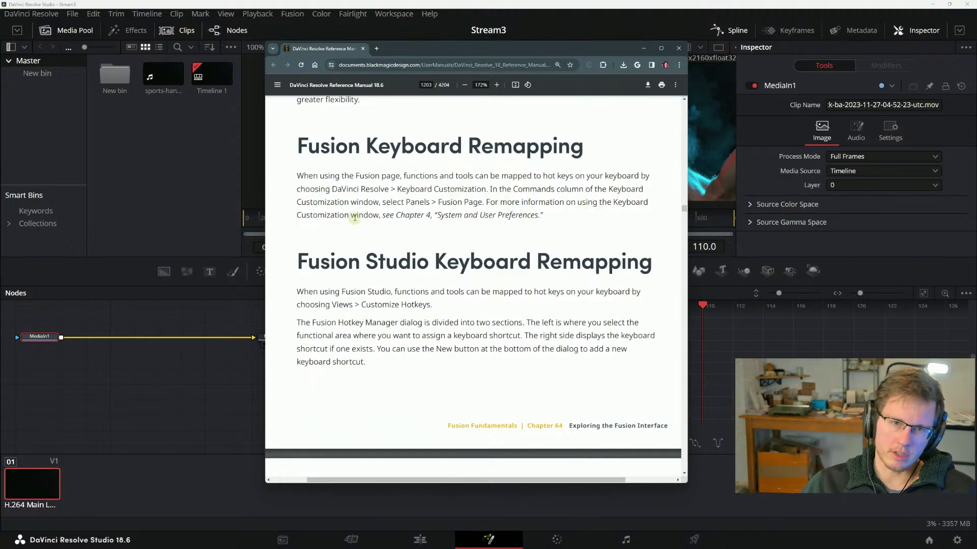
- Read the Fusion Studio Keyboard Remapping section with its Hotkey Manager illustration, then return to the Fusion Keyboard Remapping heading
scroll(364, 214, "down", 2)
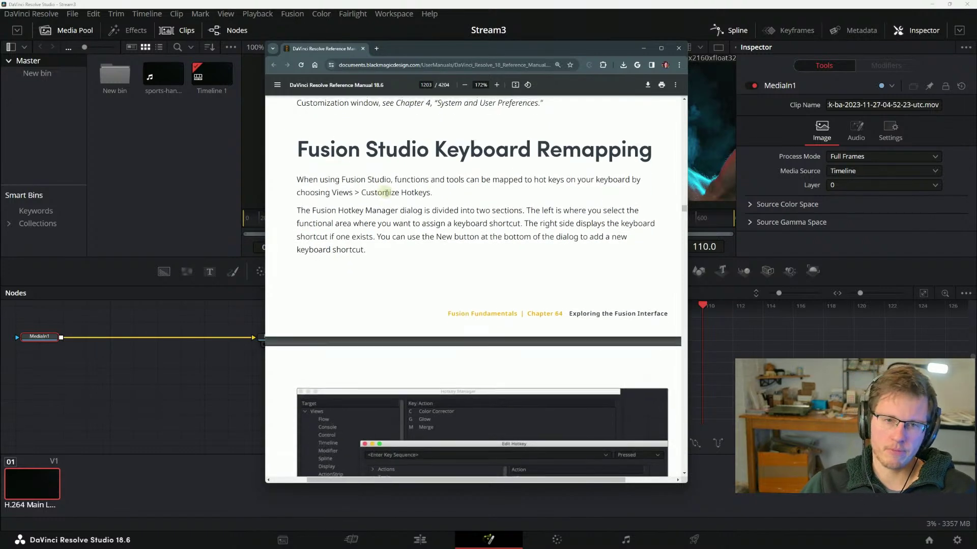
scroll(388, 209, "up", 1)
scroll(388, 210, "down", 1)
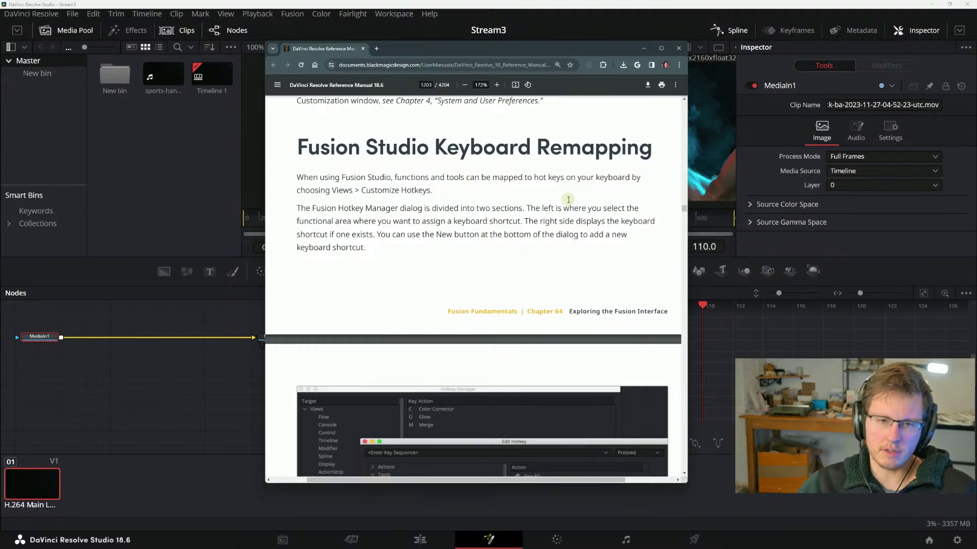
scroll(391, 239, "down", 1)
scroll(392, 241, "down", 1)
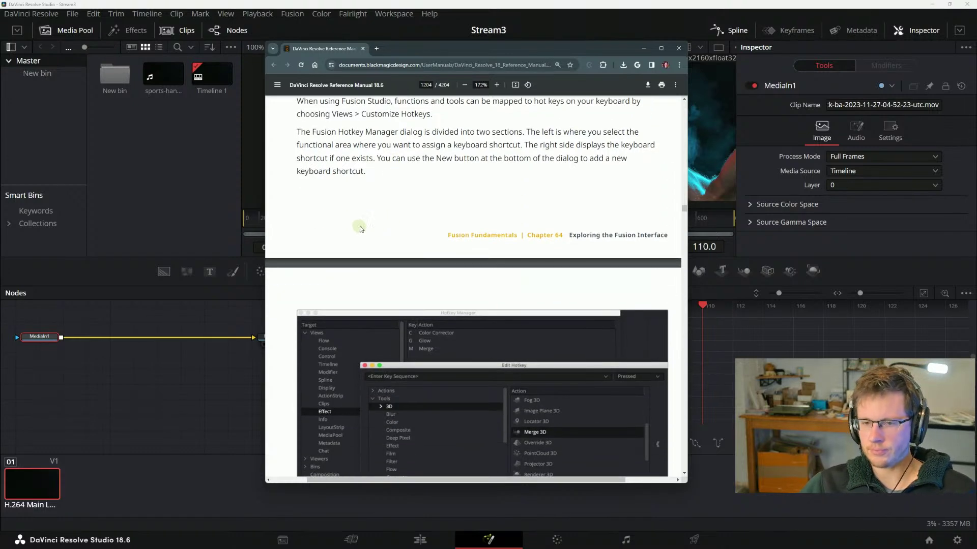
scroll(374, 223, "up", 2)
scroll(377, 215, "up", 3)
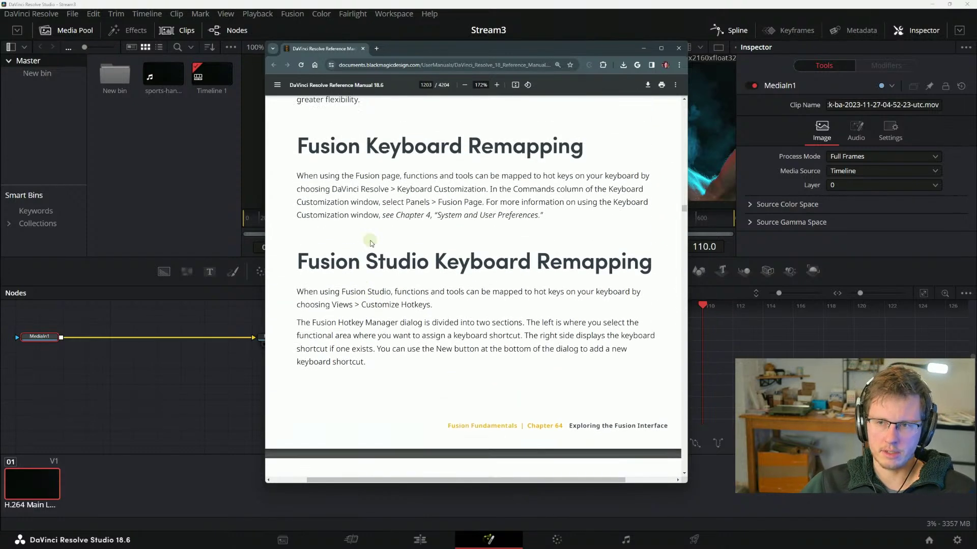
- Go past the Fusion Studio Keyboard Remapping text to the Hotkey Manager illustration and the example of adding a node shortcut
scroll(376, 219, "down", 3)
scroll(310, 168, "down", 1)
scroll(323, 173, "down", 3)
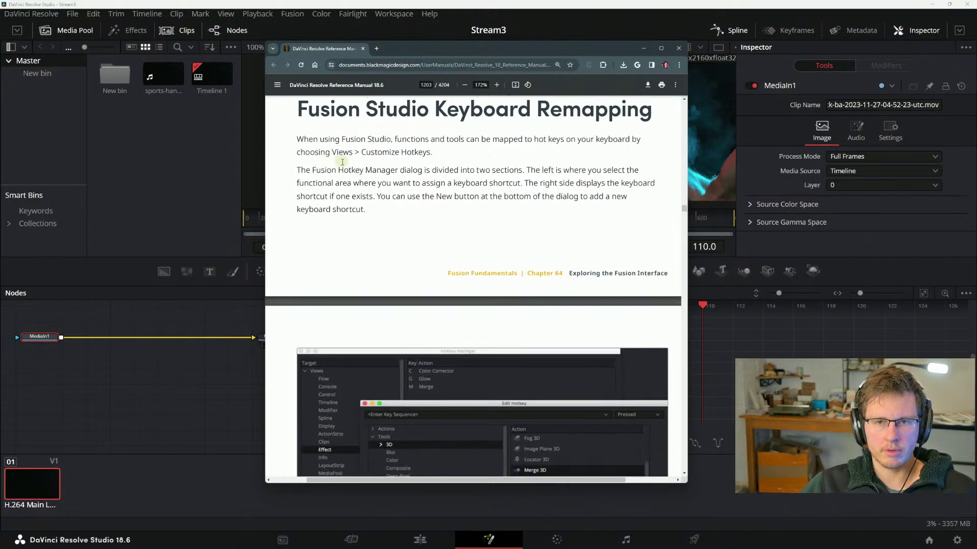
scroll(410, 294, "down", 1)
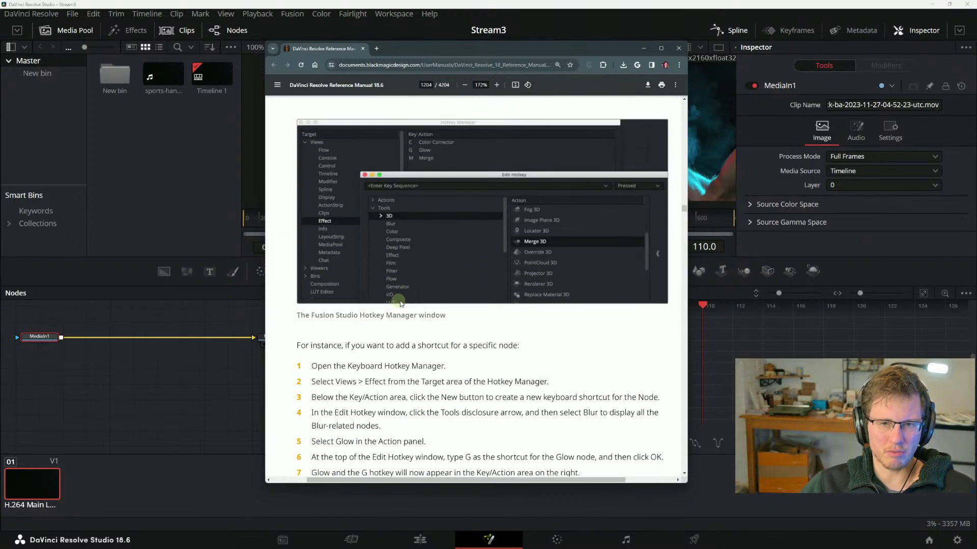
scroll(407, 301, "up", 1)
scroll(405, 307, "down", 2)
scroll(412, 297, "down", 1)
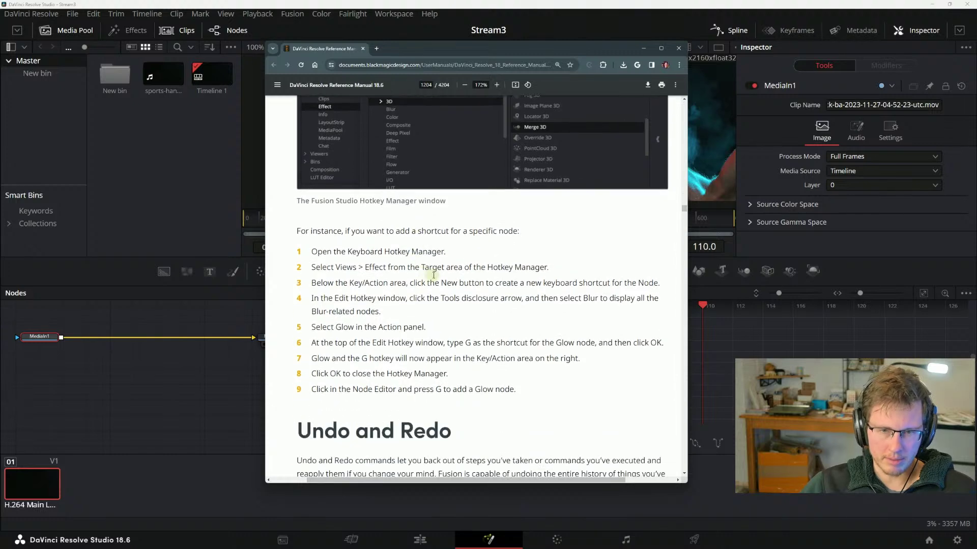
- Compare the Hotkey Manager illustration with the nine instructions for assigning G as the Glow node's shortcut
scroll(427, 285, "up", 1)
scroll(446, 274, "up", 2)
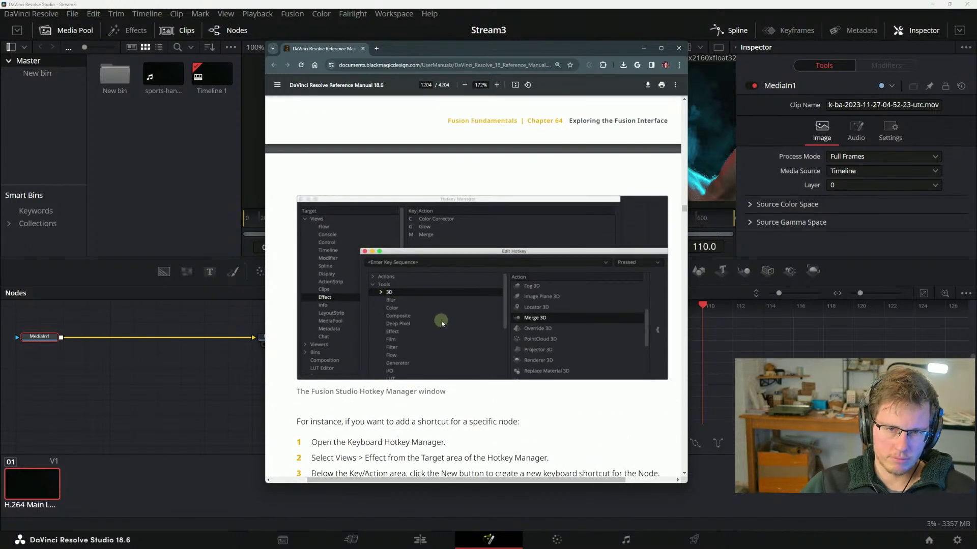
scroll(446, 308, "down", 2)
scroll(513, 268, "down", 2)
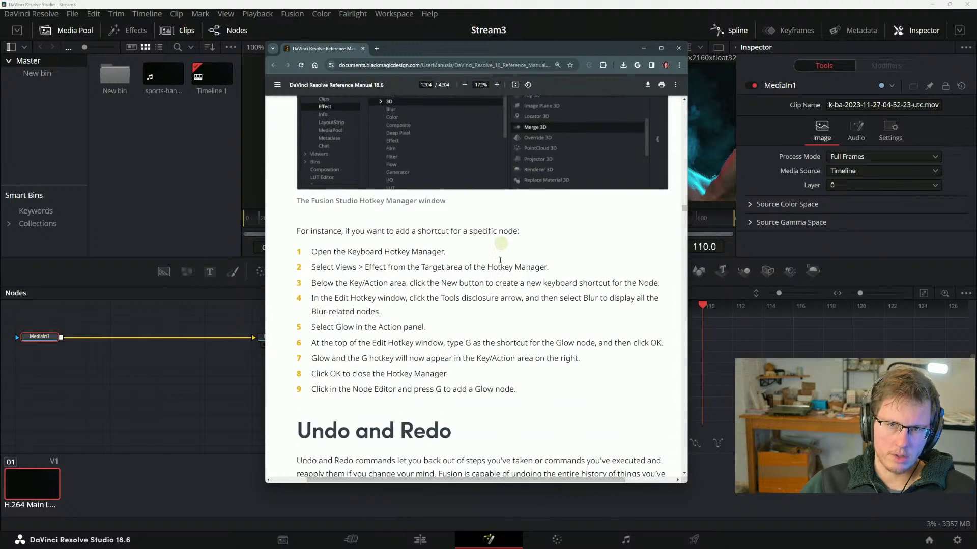
scroll(432, 265, "up", 2)
scroll(356, 263, "down", 2)
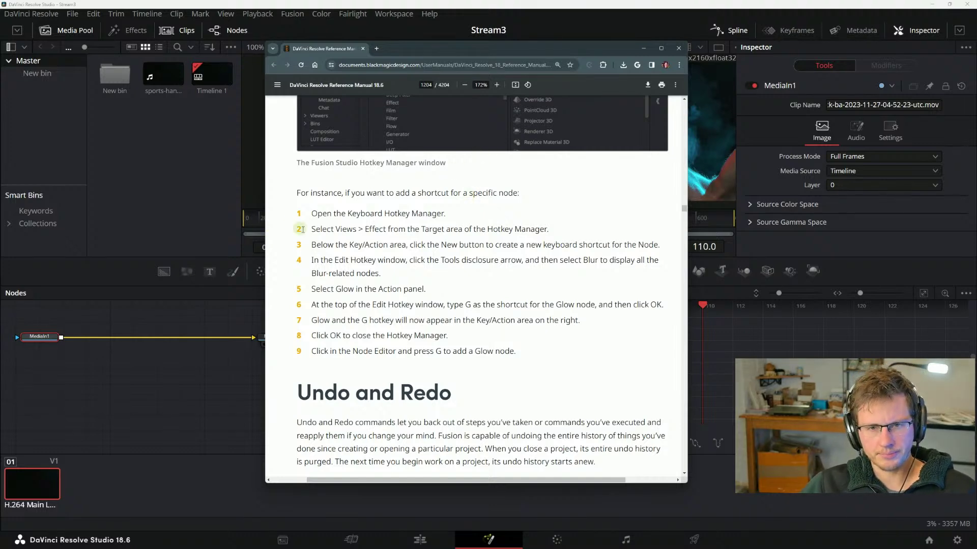
scroll(429, 272, "up", 1)
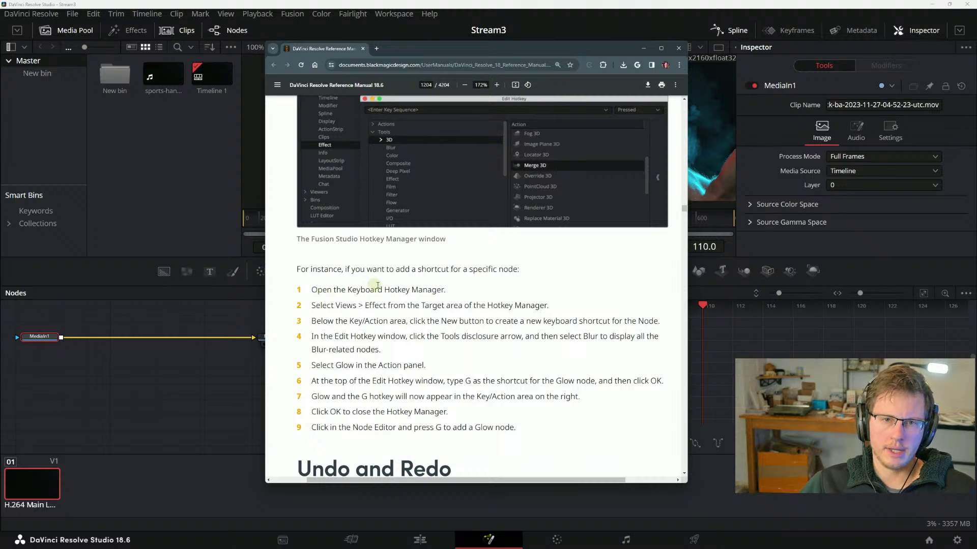
scroll(372, 320, "down", 1)
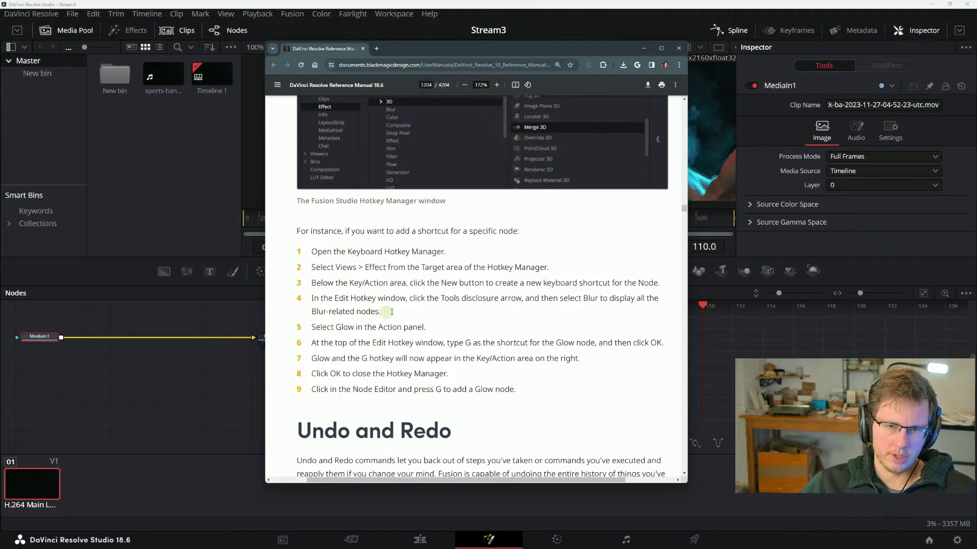
- Reposition the manual's browser window so that it no longer covers Resolve's MediaOut1 viewer and Inspector
left_click_drag(529, 48, 838, 147)
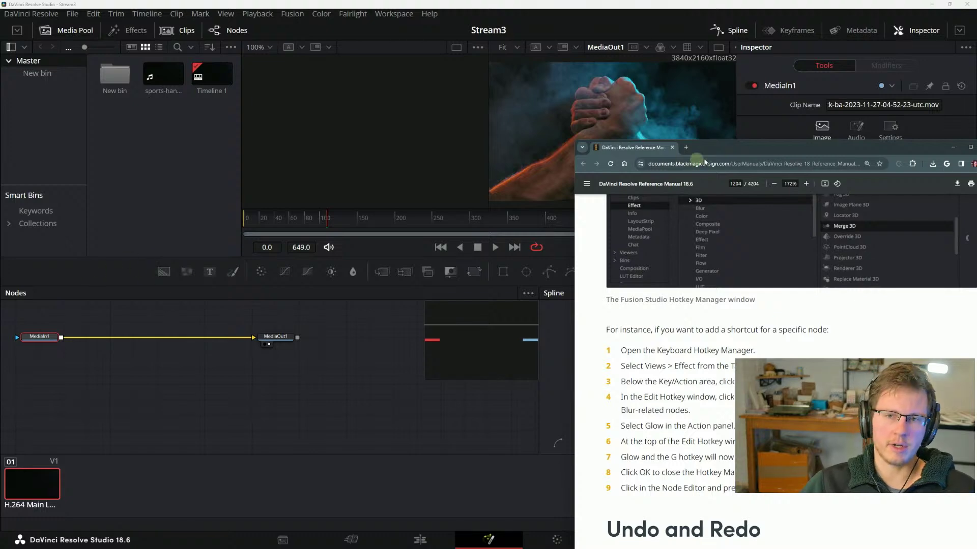
left_click_drag(704, 161, 221, 64)
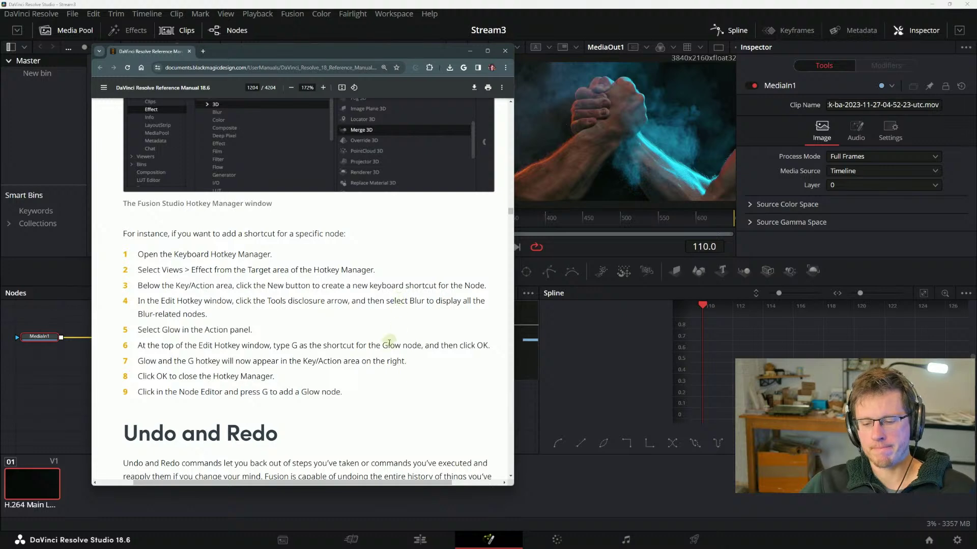
scroll(260, 363, "up", 1)
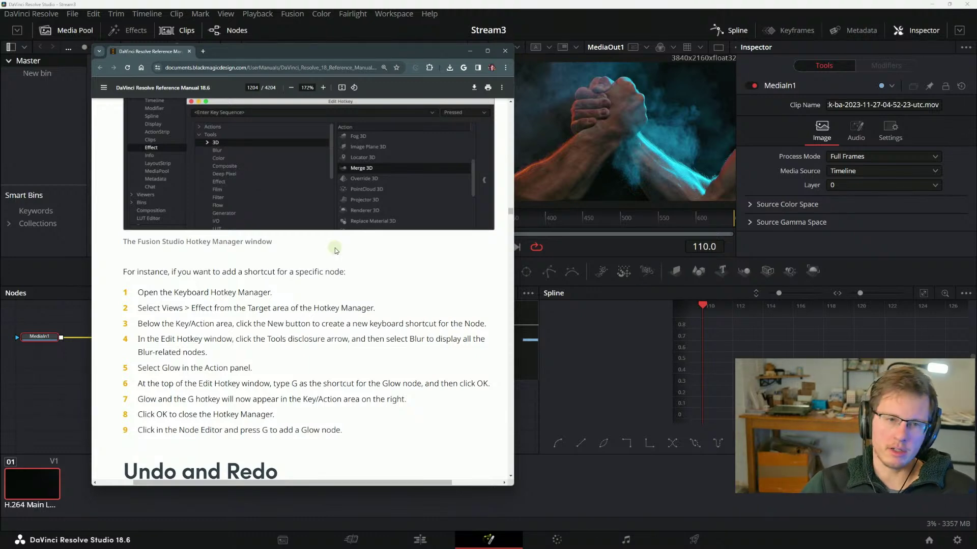
- Go on to the Undo and Redo section and read how changes are undone or redone one at a time
scroll(265, 116, "up", 3)
scroll(133, 287, "down", 8)
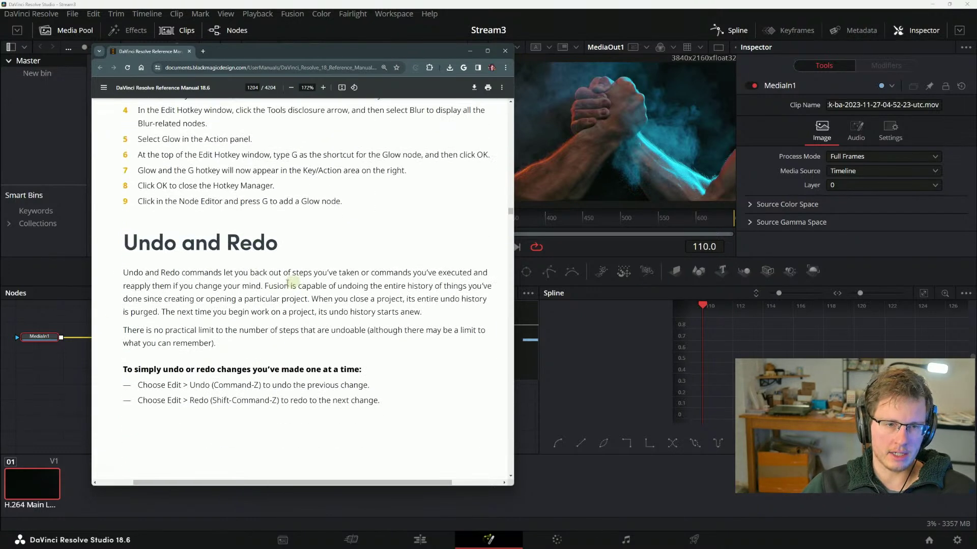
scroll(218, 237, "up", 2)
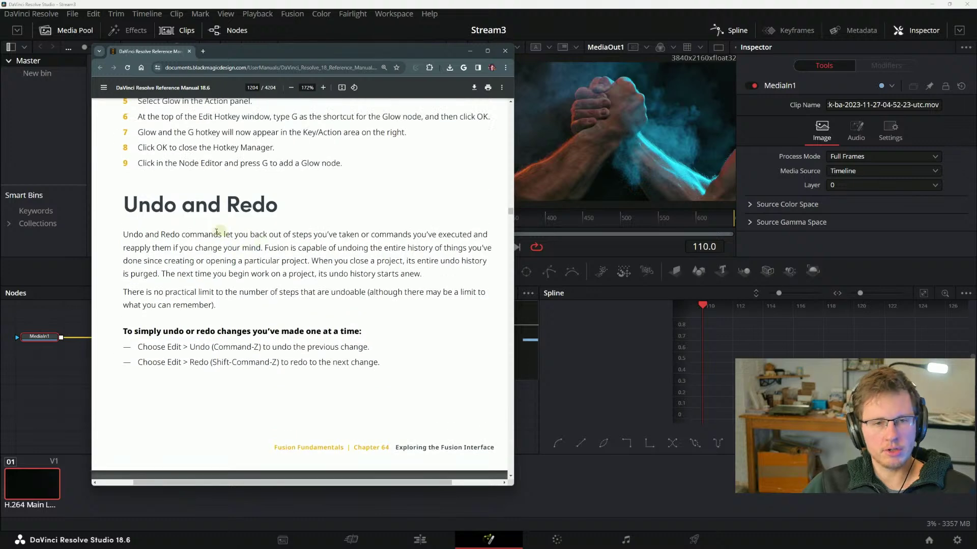
scroll(163, 248, "down", 10)
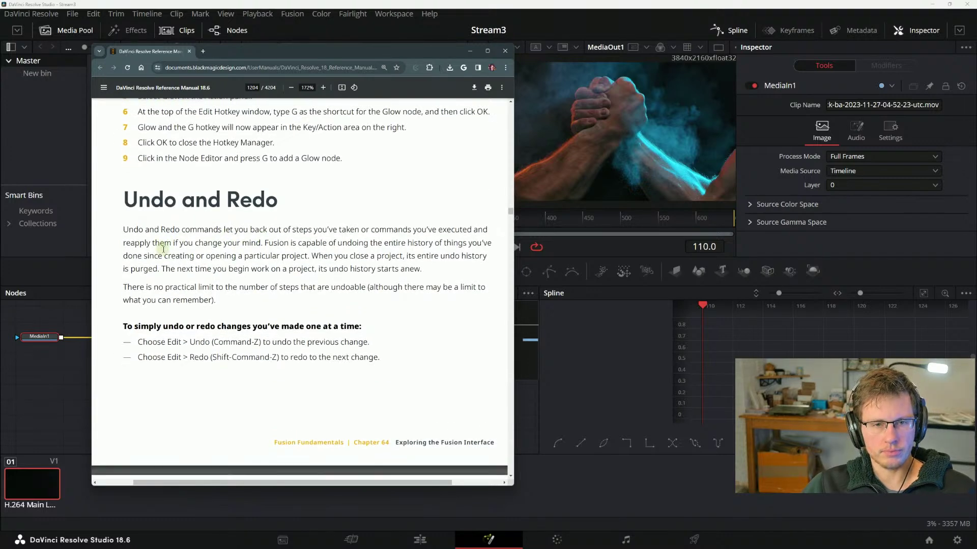
- Advance to Chapter 65, Getting Clips into Fusion, and read its introduction down to the Contents list
scroll(312, 252, "down", 10)
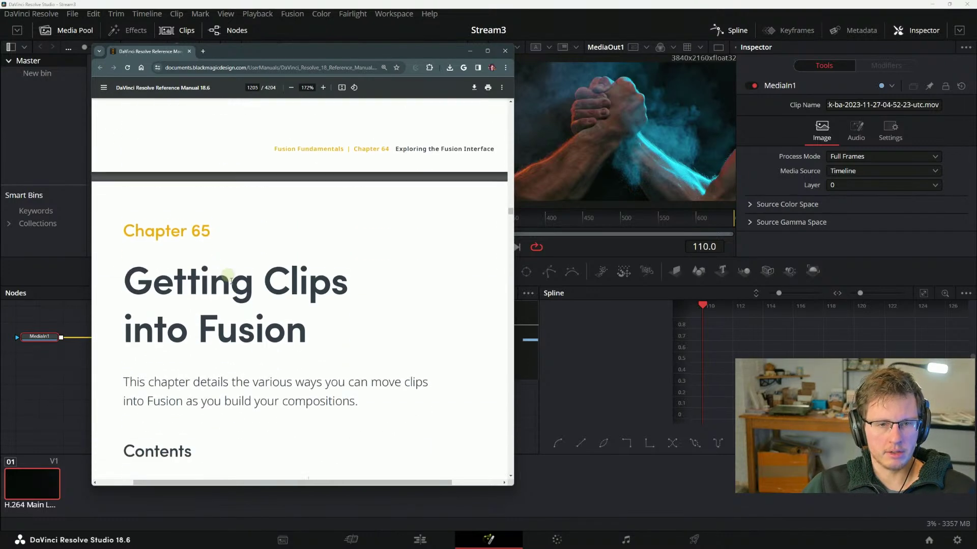
scroll(228, 213, "up", 4)
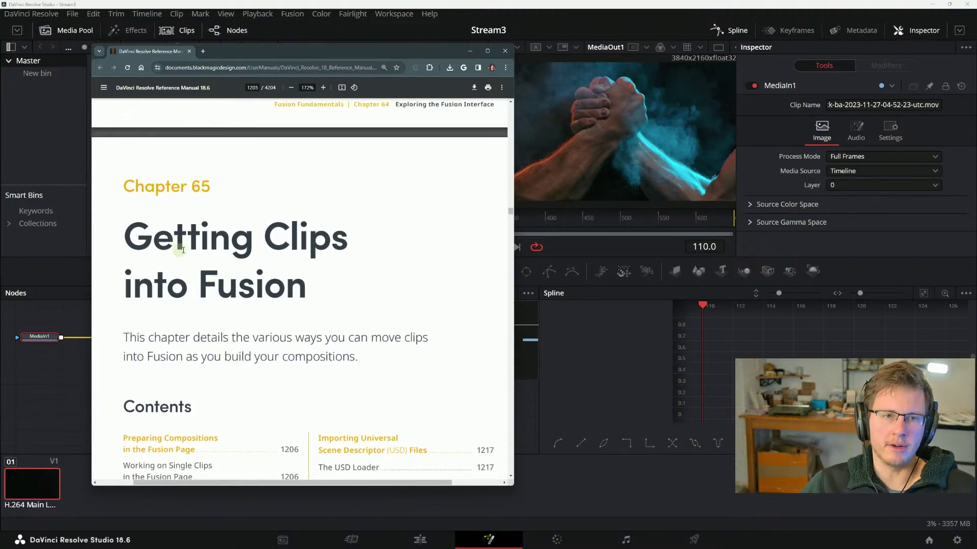
scroll(183, 251, "down", 3)
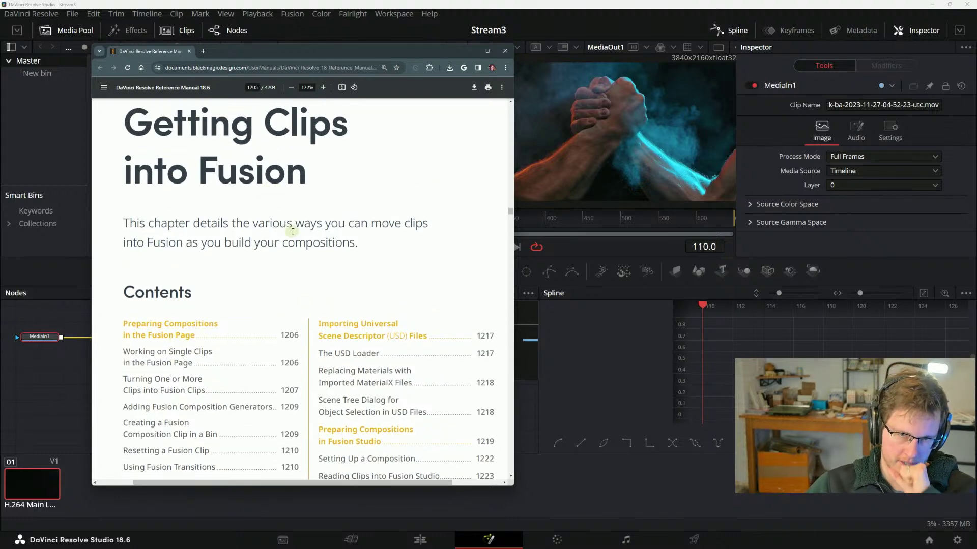
scroll(204, 223, "down", 3)
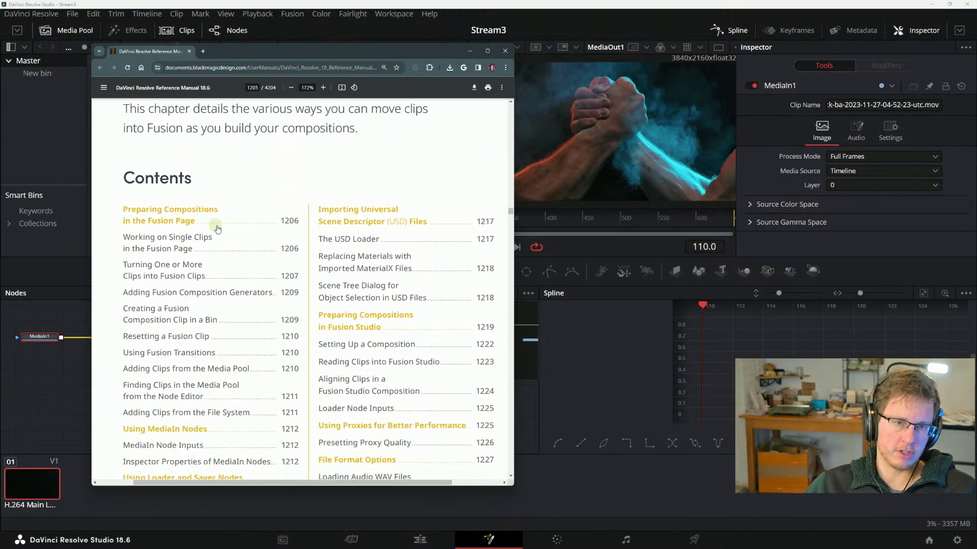
scroll(178, 213, "down", 1)
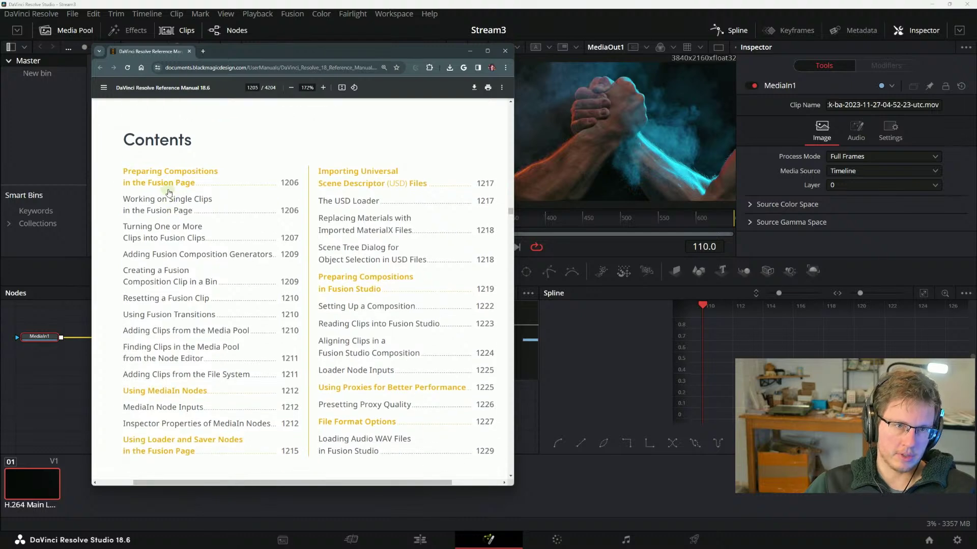
- Review the Chapter 65 contents from Preparing Compositions in the Fusion Page through Using Loader and Saver Nodes
scroll(170, 196, "down", 2)
scroll(204, 234, "up", 2)
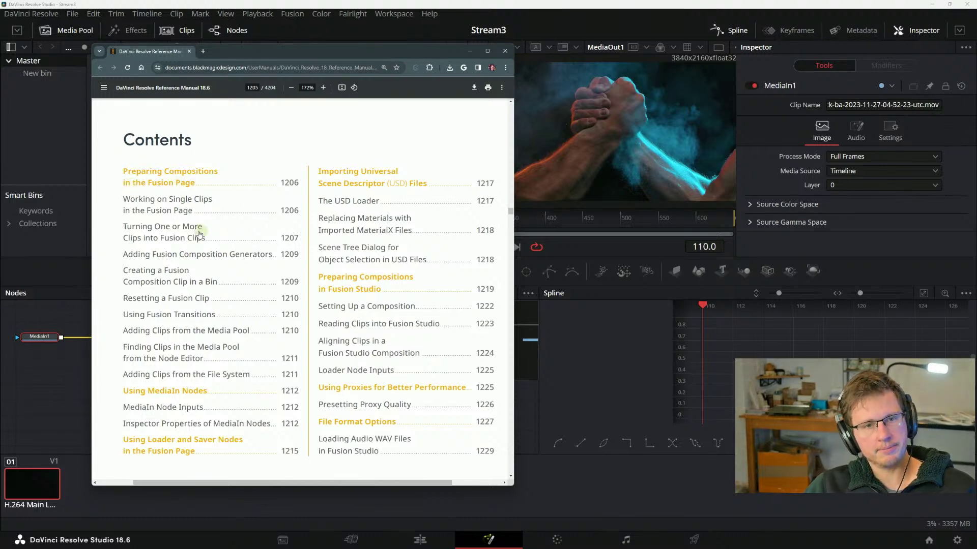
scroll(201, 233, "down", 2)
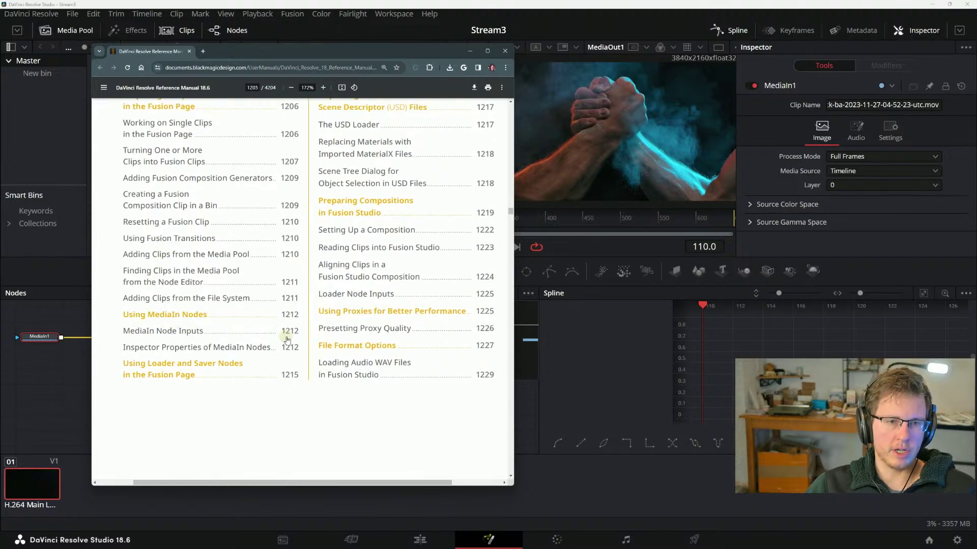
scroll(132, 308, "down", 2)
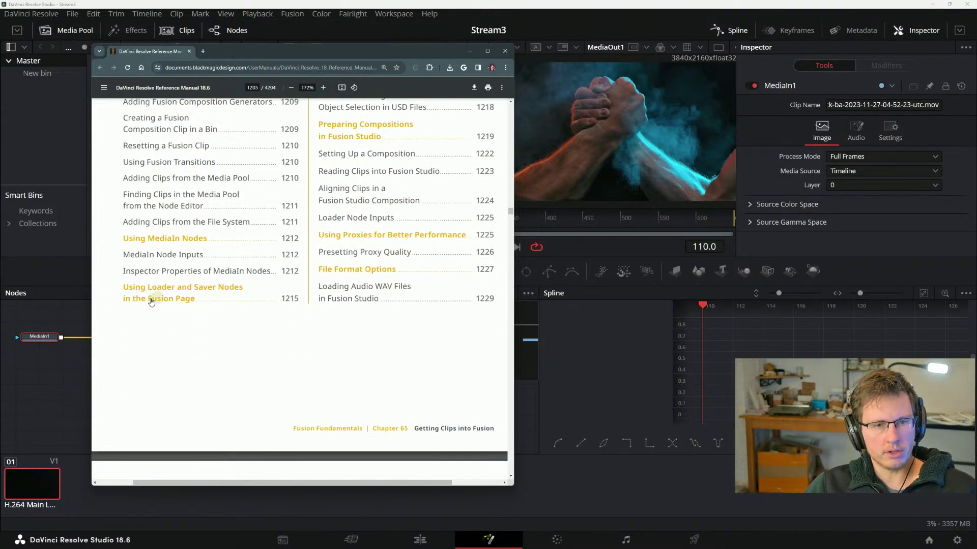
scroll(285, 321, "up", 2)
scroll(355, 326, "up", 2)
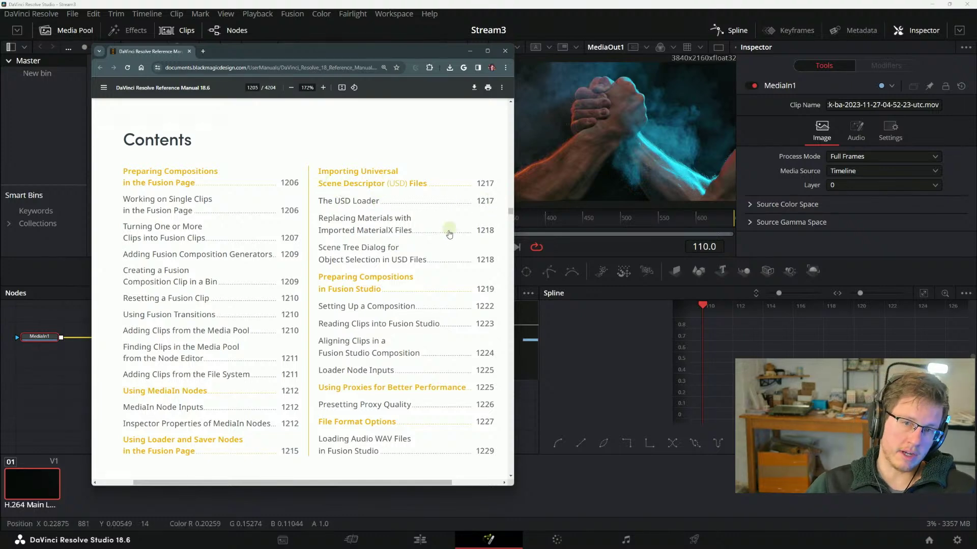
- Review the remaining Chapter 65 contents on USD files, Fusion Studio compositions, proxies and file format options
scroll(447, 230, "down", 1)
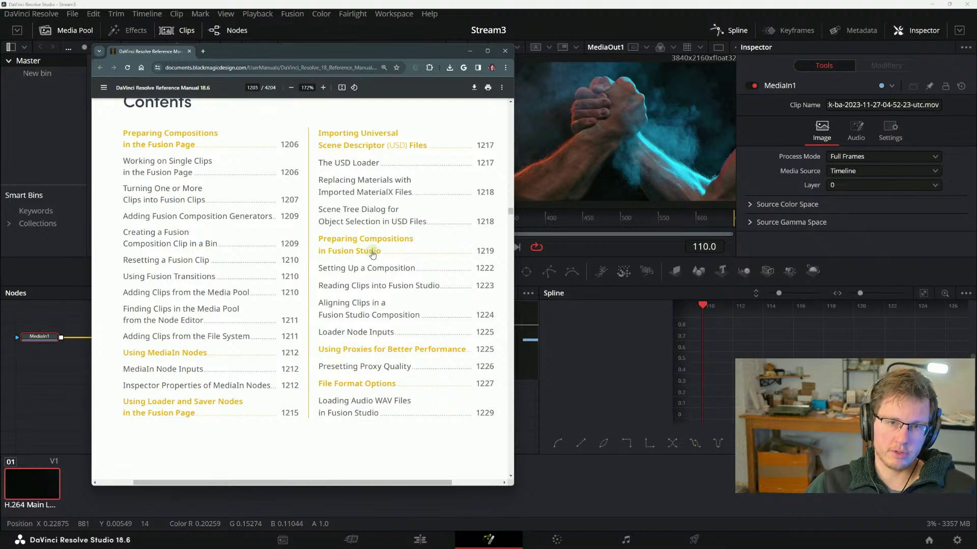
scroll(369, 252, "down", 2)
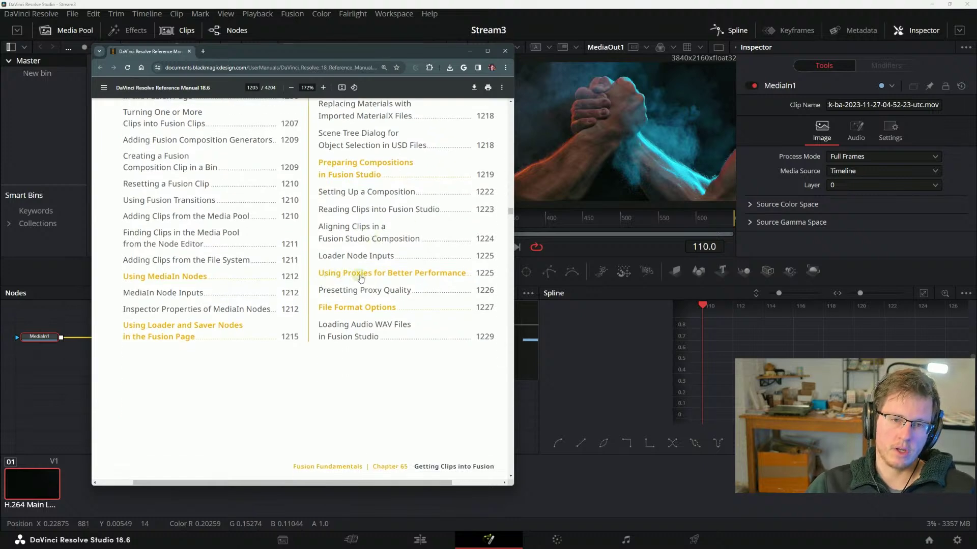
scroll(363, 282, "down", 2)
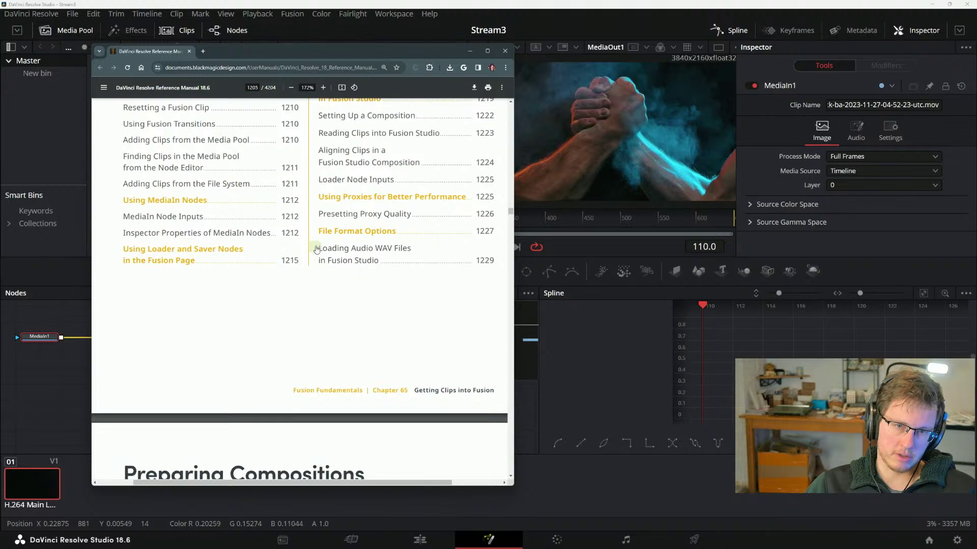
- Read the introduction of Preparing Compositions in the Fusion Page about how clips come into Fusion
scroll(386, 244, "down", 6)
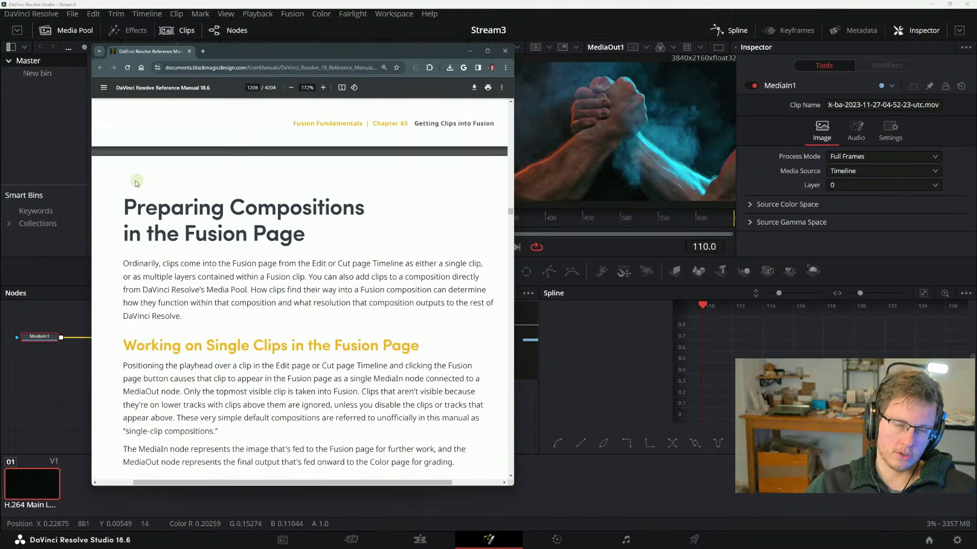
scroll(149, 230, "down", 2)
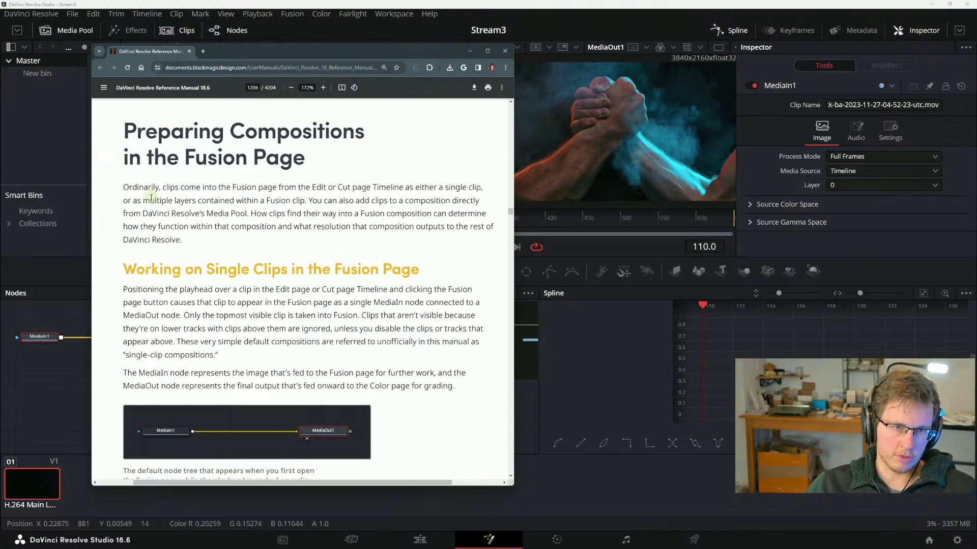
scroll(192, 243, "up", 1)
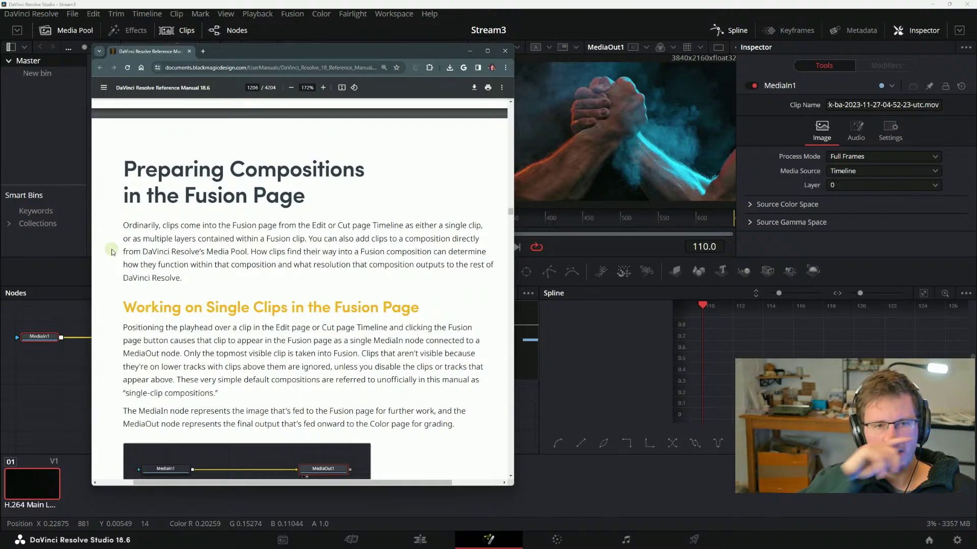
scroll(268, 257, "down", 2)
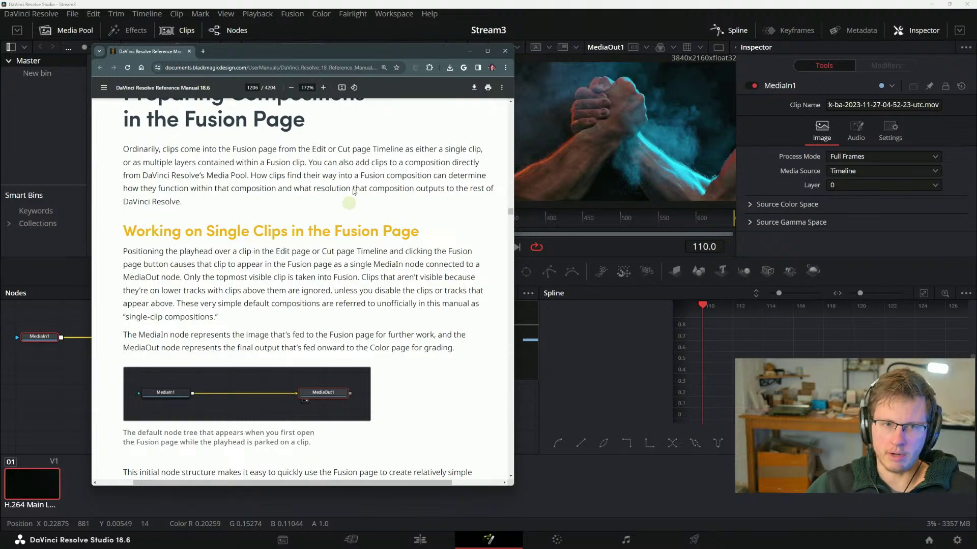
- Read in Working on Single Clips in the Fusion Page how a timeline clip becomes a MediaIn node connected to a MediaOut node
scroll(305, 244, "down", 2)
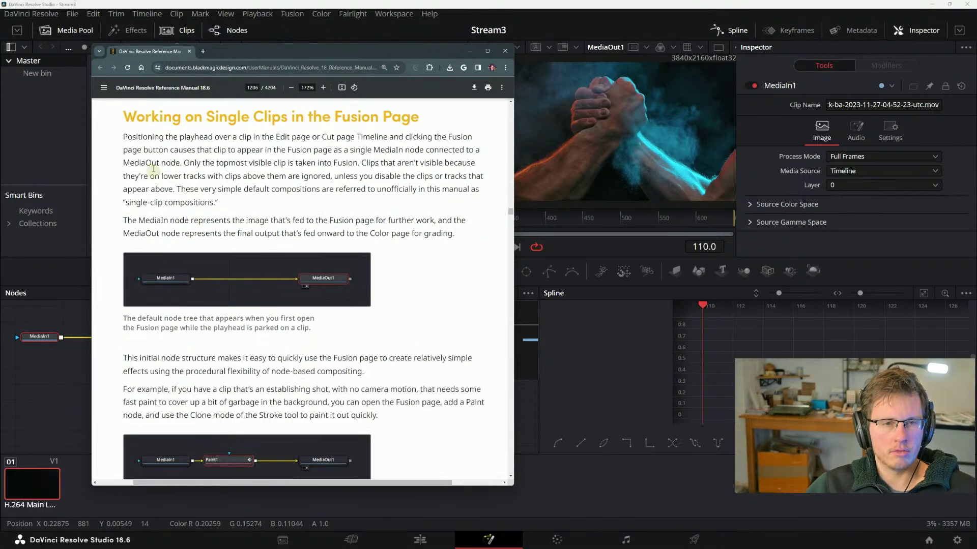
scroll(206, 294, "up", 2)
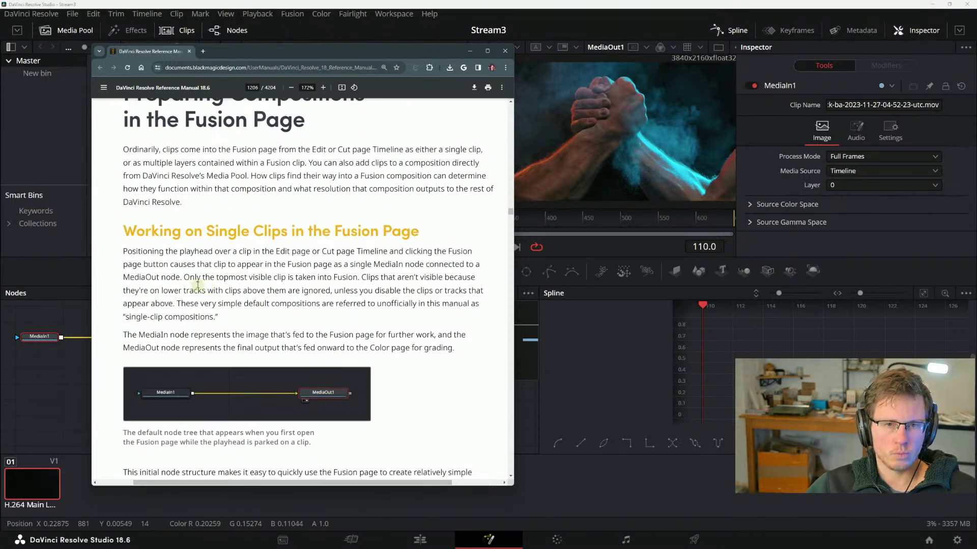
scroll(198, 284, "down", 1)
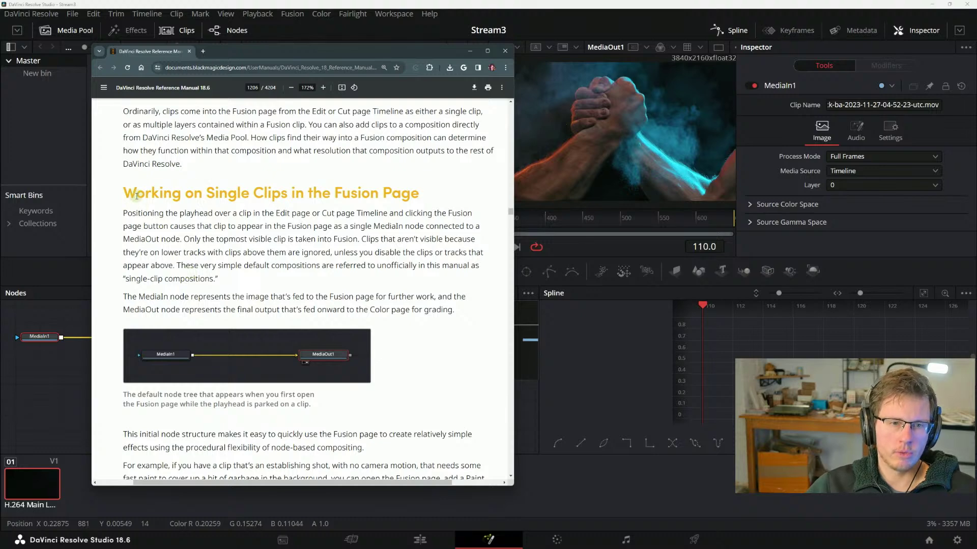
scroll(285, 195, "down", 2)
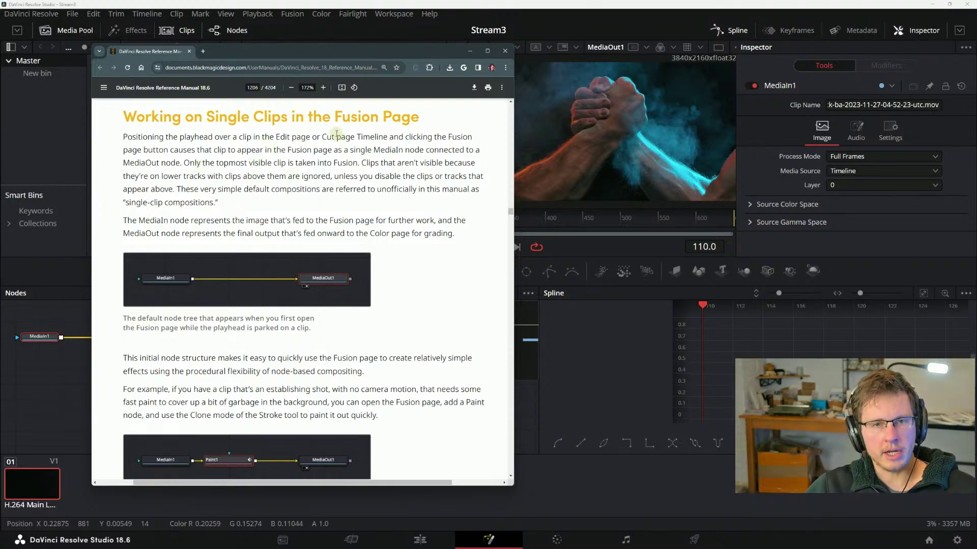
left_click_drag(356, 136, 445, 136)
left_click(445, 138)
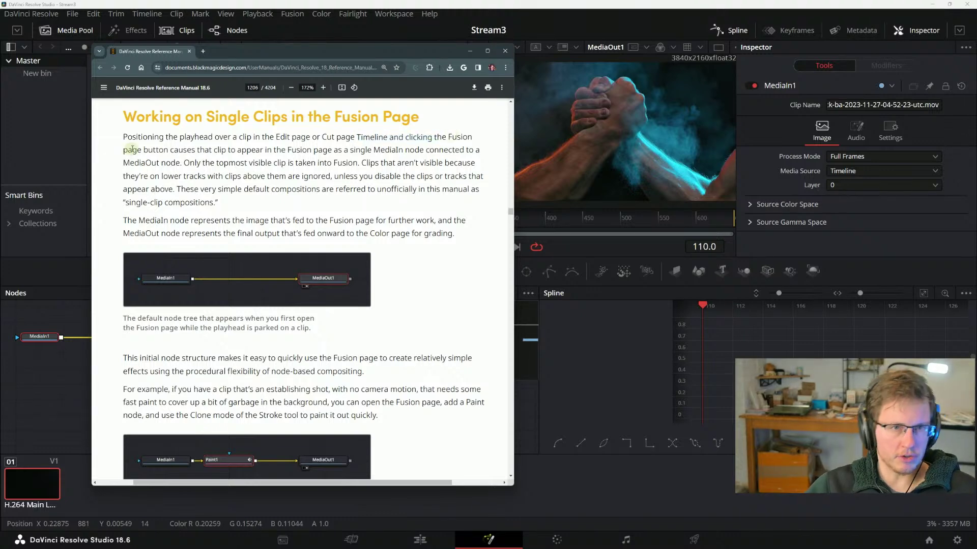
left_click_drag(246, 148, 308, 158)
left_click_drag(457, 182, 303, 189)
left_click(303, 189)
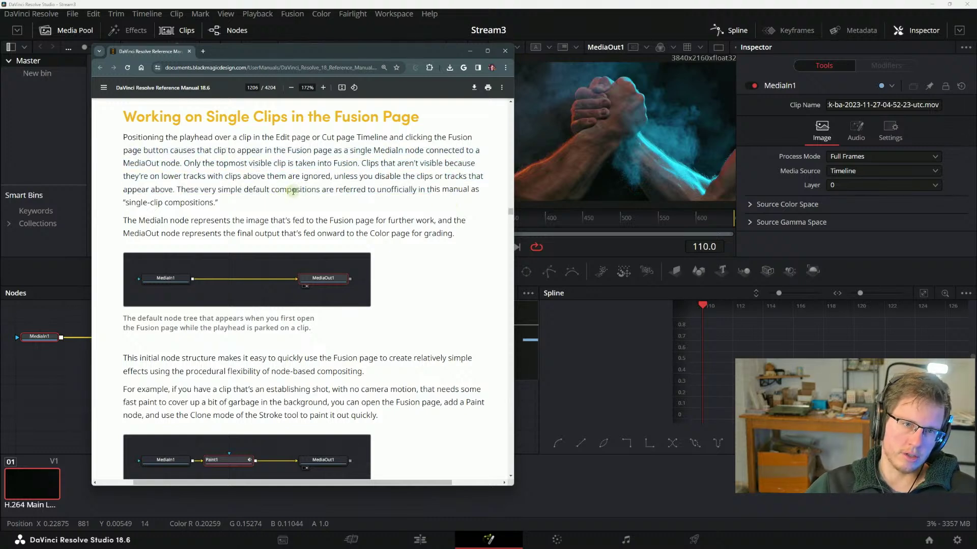
- Move the manual window off the media pool and read which timeline clip is taken into Fusion and which are ignored
left_click_drag(268, 55, 647, 72)
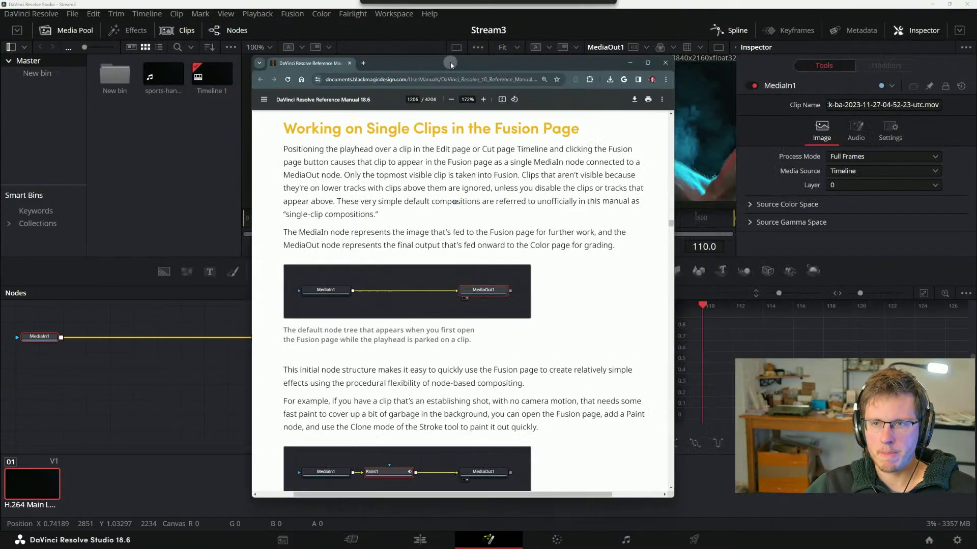
left_click_drag(672, 64, 451, 41)
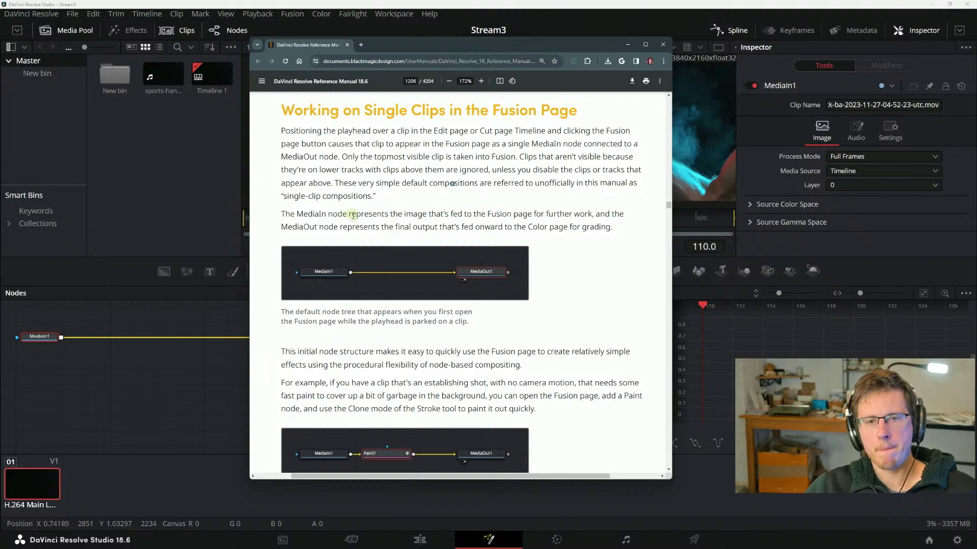
left_click_drag(343, 156, 490, 158)
left_click(515, 158)
left_click_drag(403, 159, 447, 157)
left_click(450, 152)
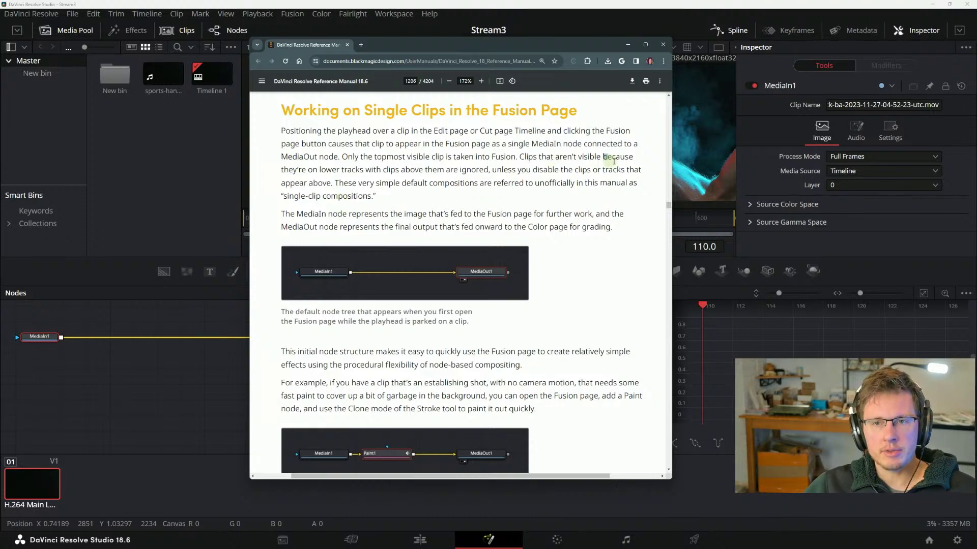
left_click_drag(286, 163, 413, 170)
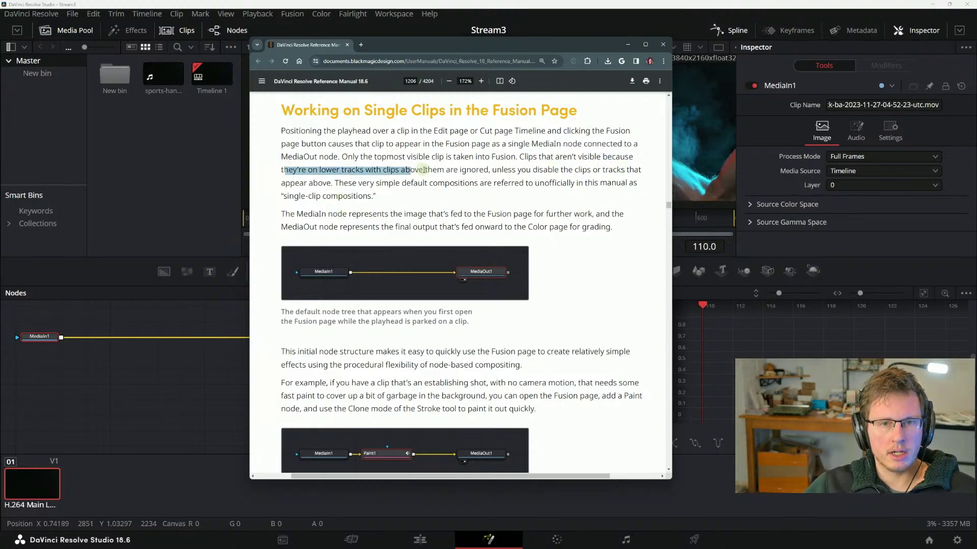
left_click(350, 188)
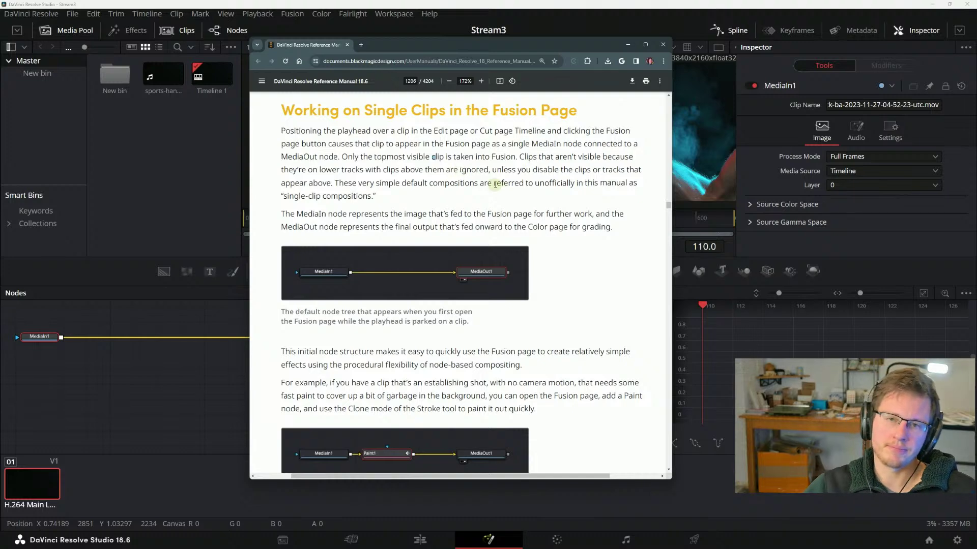
- Reread the passage on clips hidden on lower tracks, disabling clips or tracks, and single-clip compositions
left_click_drag(491, 158, 638, 171)
left_click(631, 186)
left_click_drag(506, 158, 636, 186)
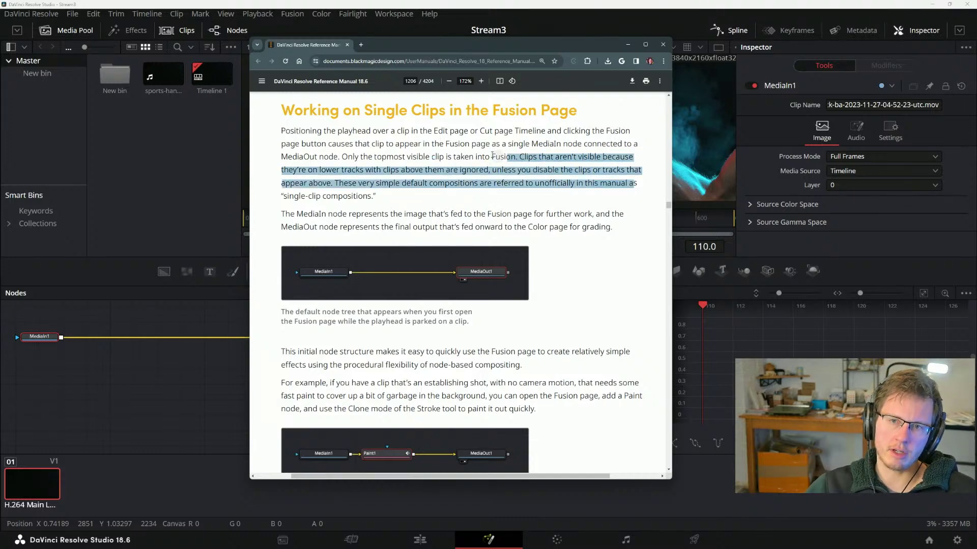
left_click(475, 149)
left_click_drag(316, 158, 406, 183)
left_click(388, 199)
left_click_drag(282, 141, 642, 173)
left_click(359, 193)
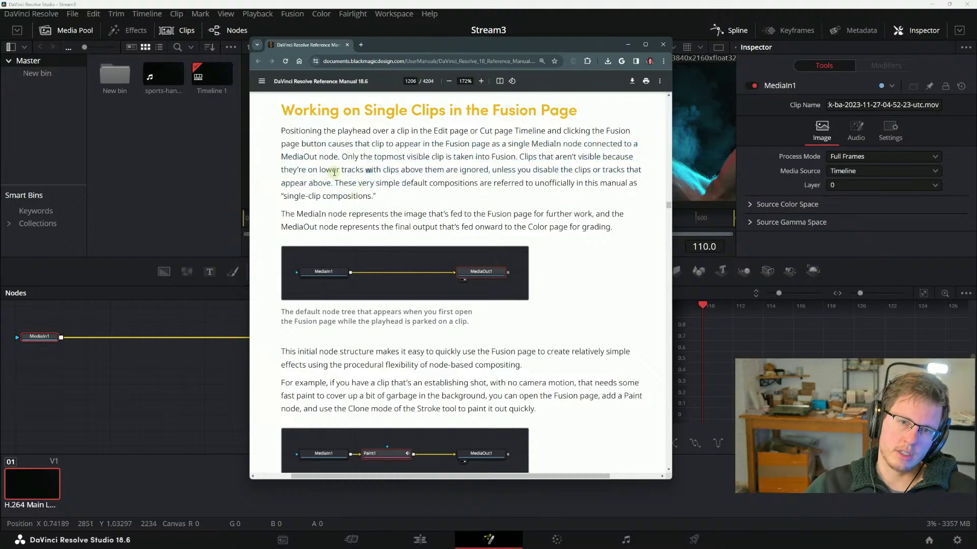
left_click_drag(321, 169, 400, 198)
left_click(423, 197)
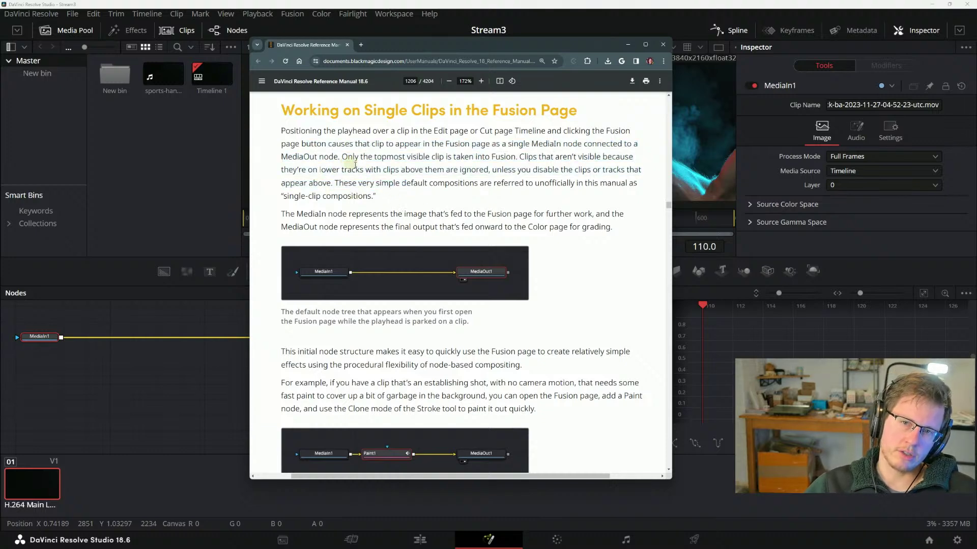
left_click_drag(348, 157, 423, 184)
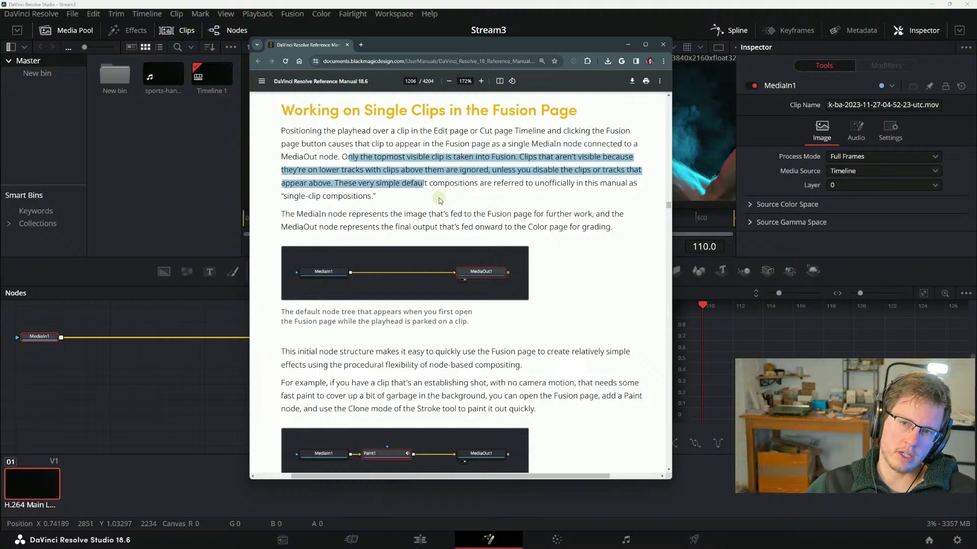
left_click(364, 193)
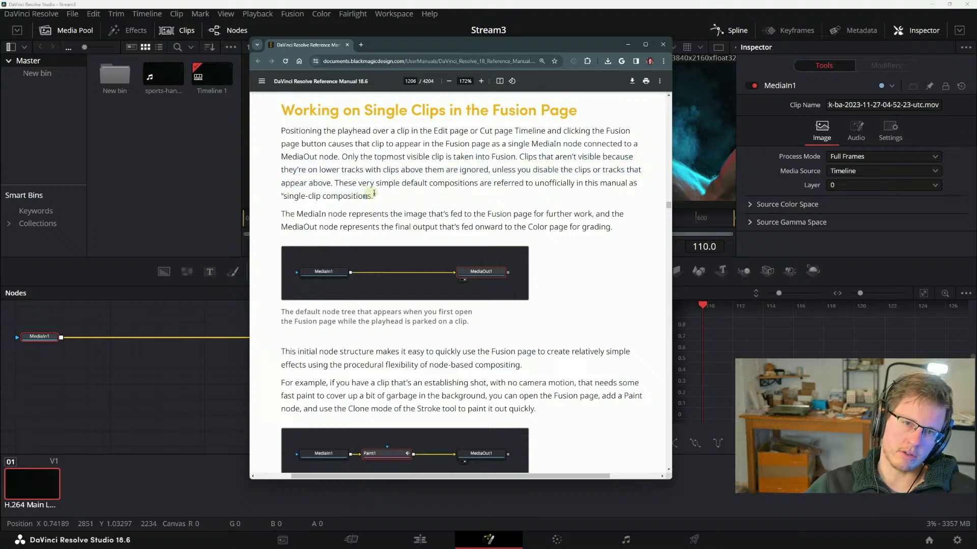
- Read the paragraph explaining what the MediaIn and MediaOut nodes represent
scroll(361, 199, "down", 1)
scroll(358, 199, "up", 1)
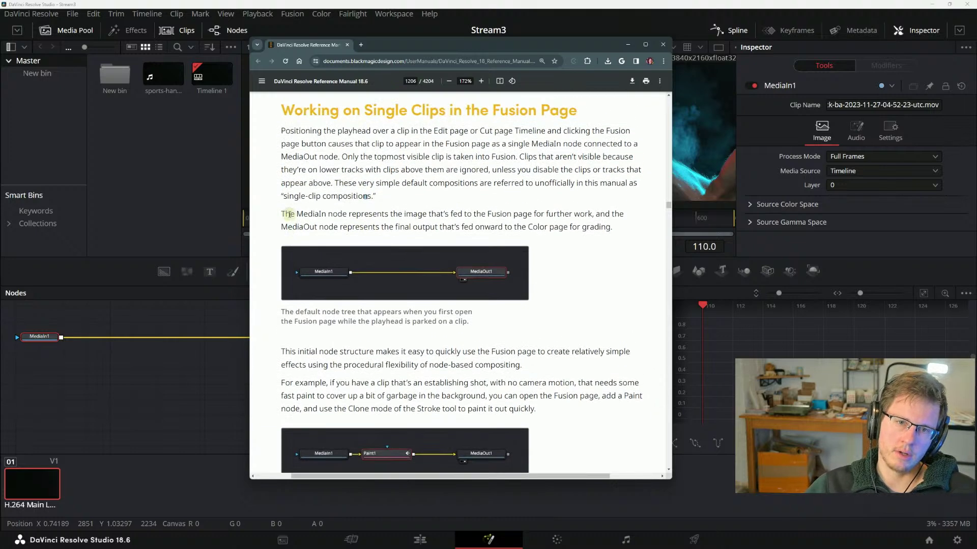
left_click_drag(284, 214, 405, 214)
left_click(333, 216)
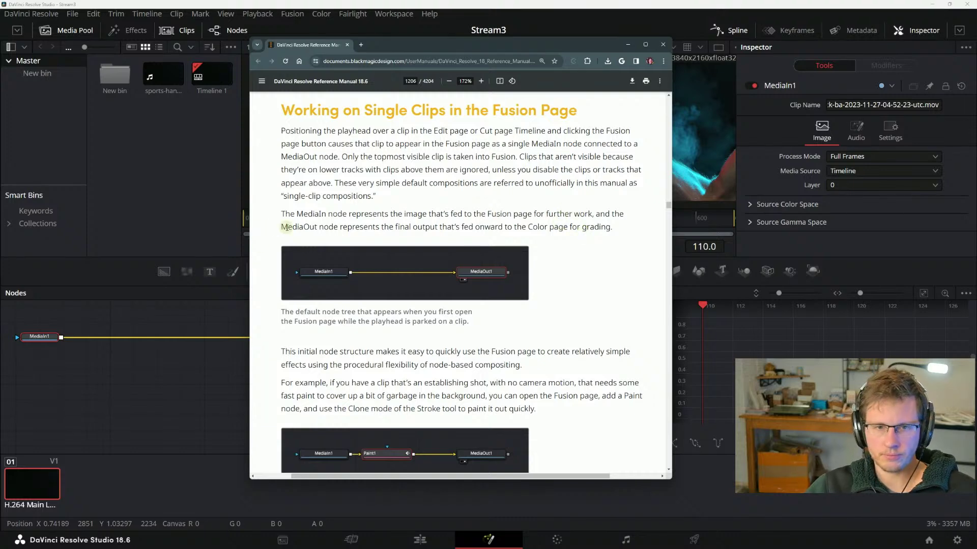
left_click_drag(285, 227, 386, 227)
left_click(387, 228)
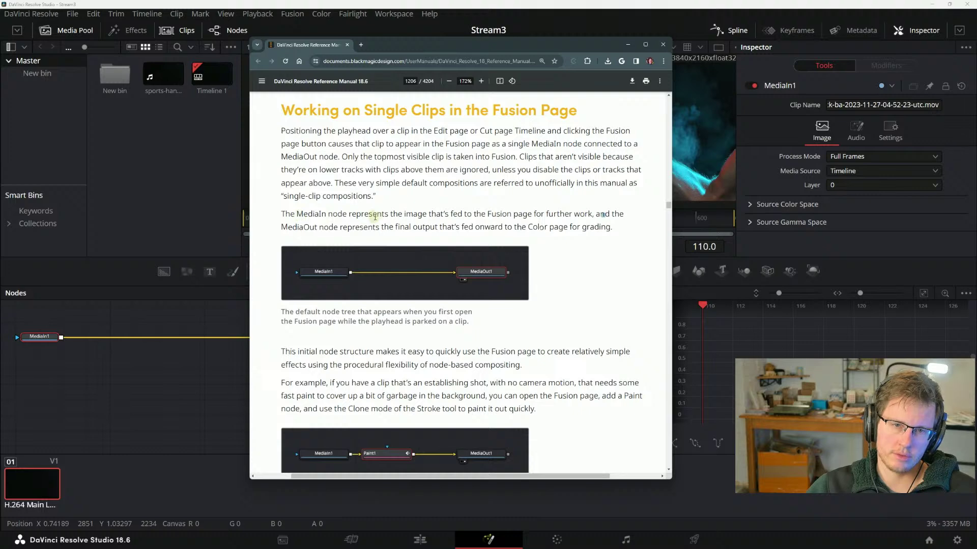
- Examine the default node tree figure and read its caption about parking the playhead on a clip
scroll(572, 211, "down", 3)
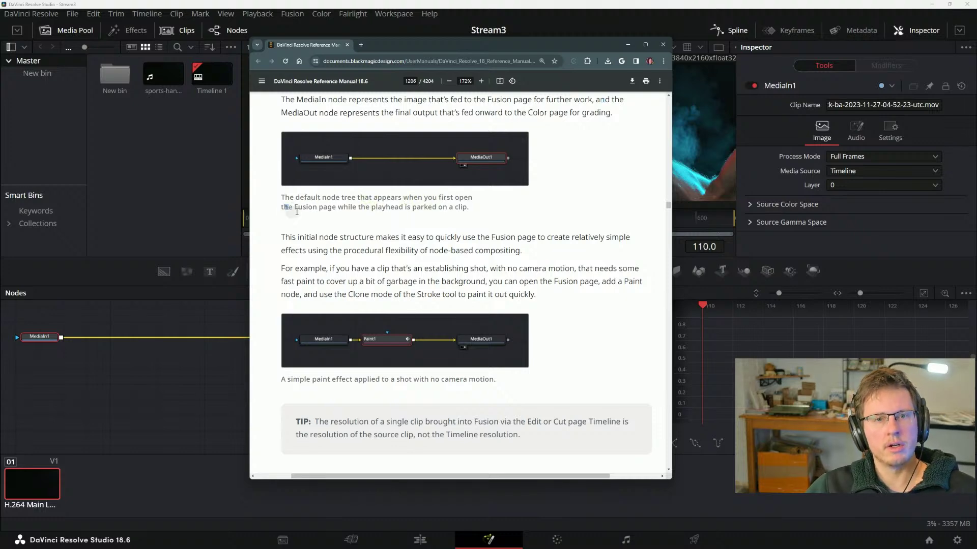
left_click_drag(297, 212, 363, 198)
left_click(434, 209)
left_click(380, 207)
scroll(359, 242, "down", 1)
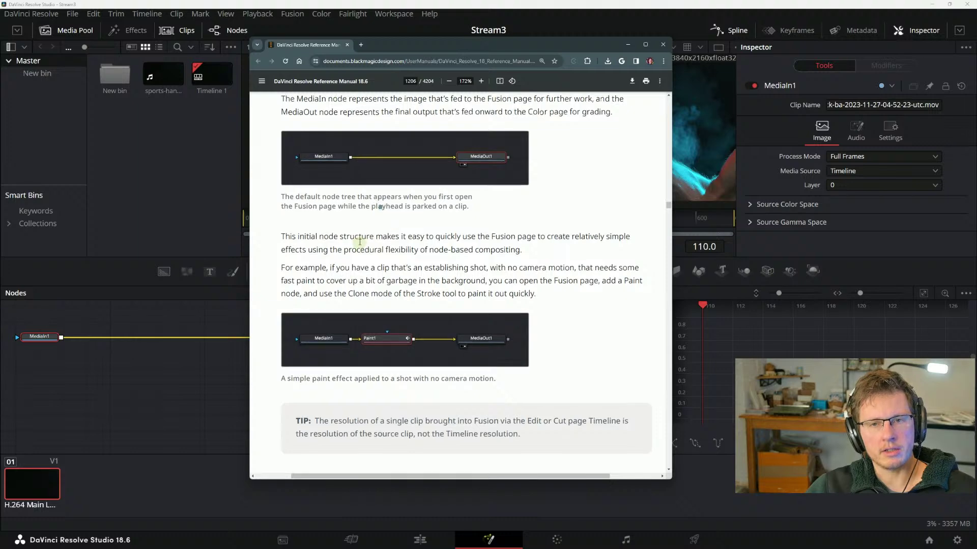
- Read the paragraph on using the initial node structure for simple effects with node-based compositing
scroll(359, 242, "down", 2)
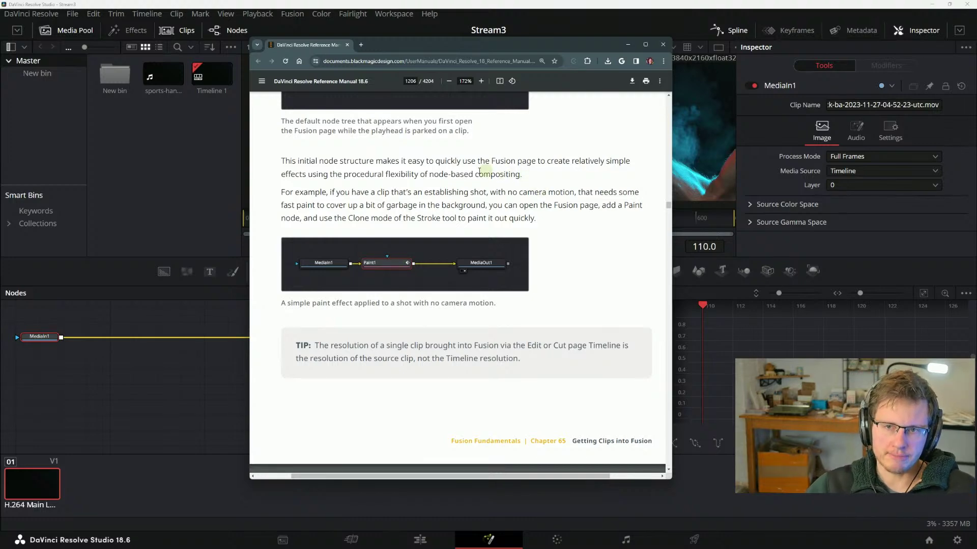
left_click_drag(282, 162, 357, 176)
left_click(403, 177)
left_click_drag(495, 174, 349, 174)
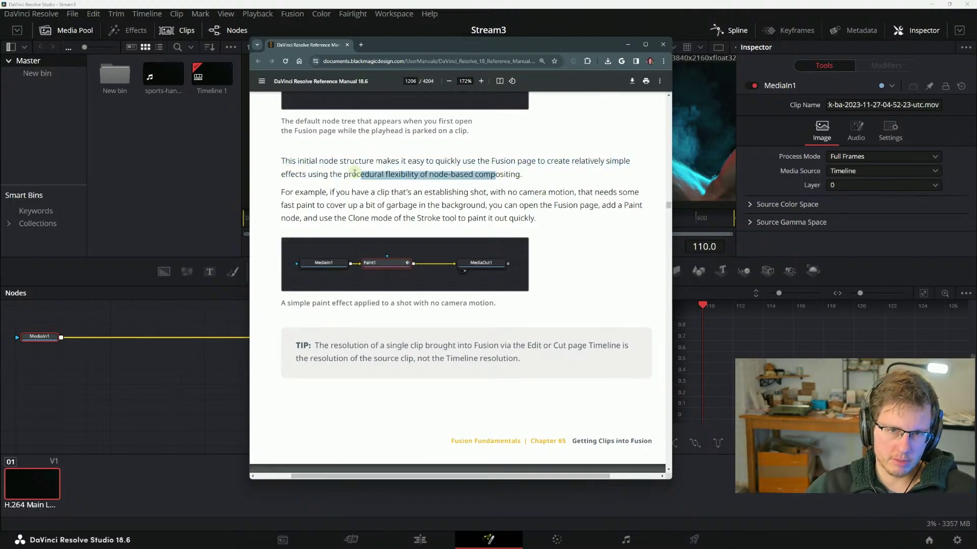
left_click(353, 174)
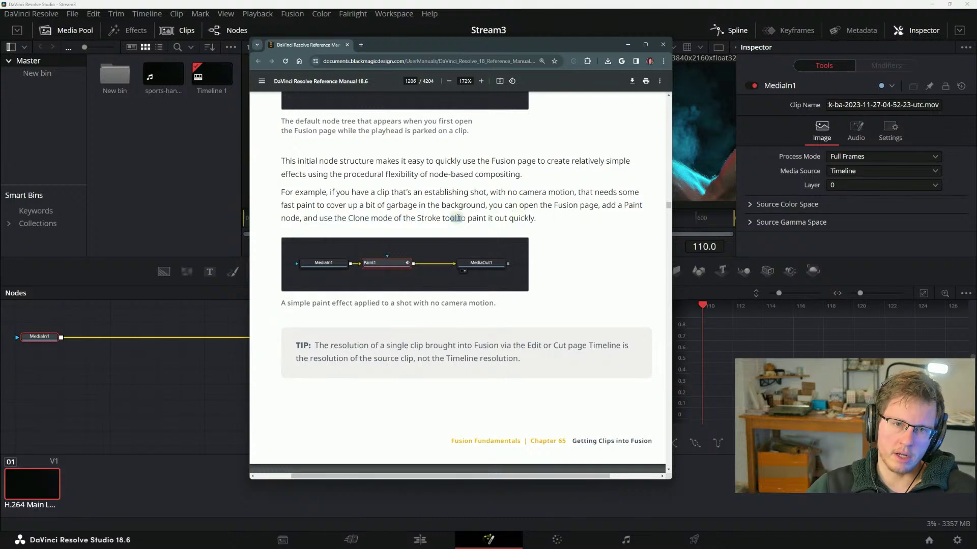
- Read the example of covering background garbage with a Paint node and the Stroke tool's Clone mode
mouse_move(439, 218)
left_mouse_down()
mouse_move(374, 218)
mouse_move(516, 220)
mouse_move(423, 217)
left_mouse_up()
left_click(358, 218)
left_click(431, 191)
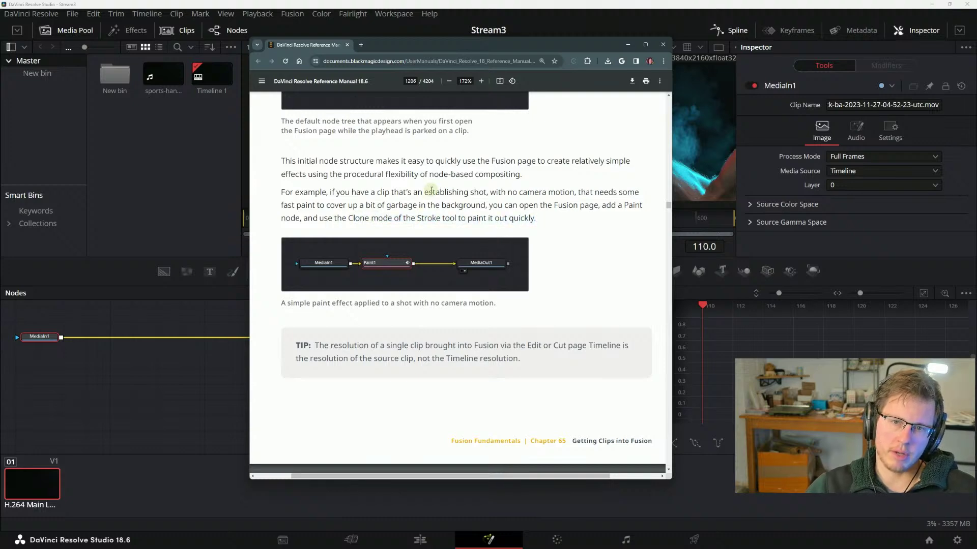
scroll(431, 190, "down", 2)
- Move the manual window aside, add a Paint node between MediaIn1 and MediaOut1, and space it away from MediaIn1
left_click_drag(435, 51, 840, 300)
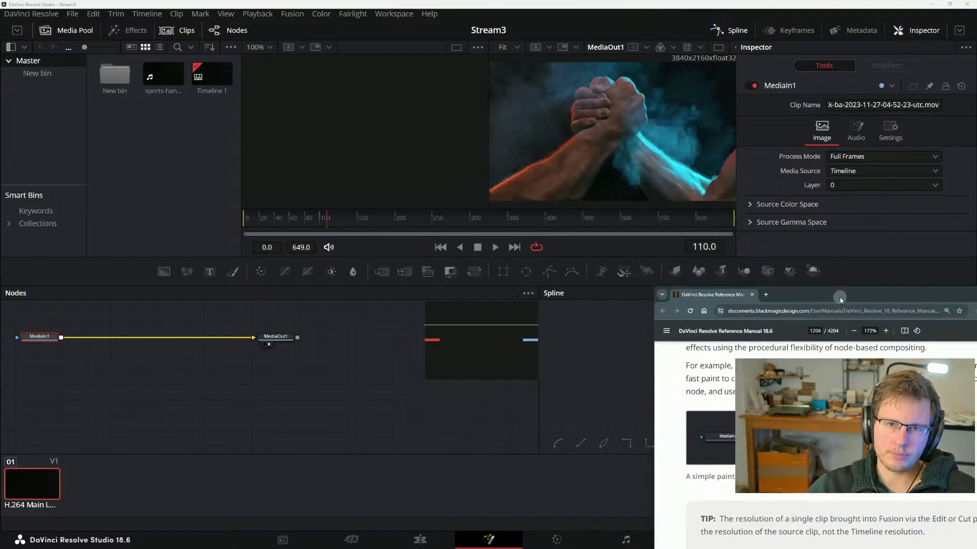
left_click(126, 355)
key("shift+space")
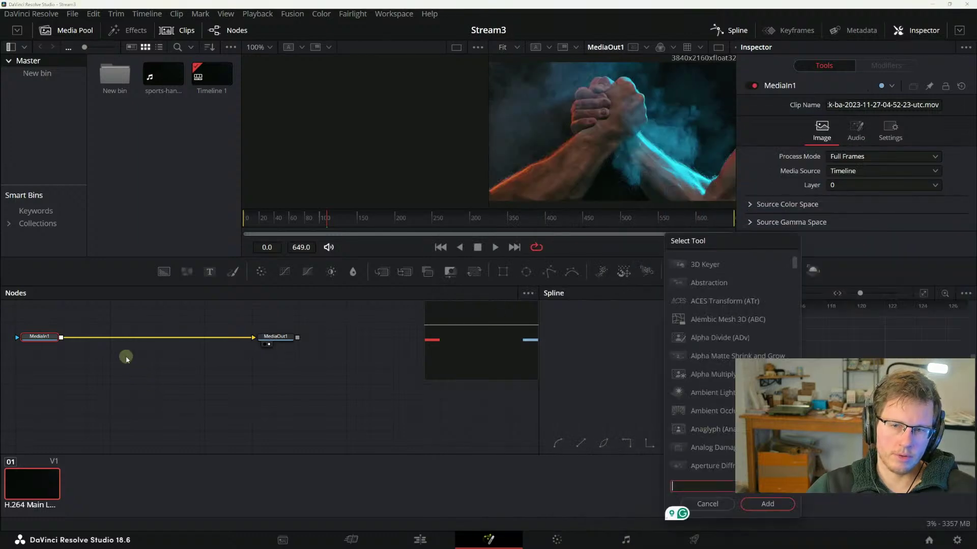
type("paint")
key("Return")
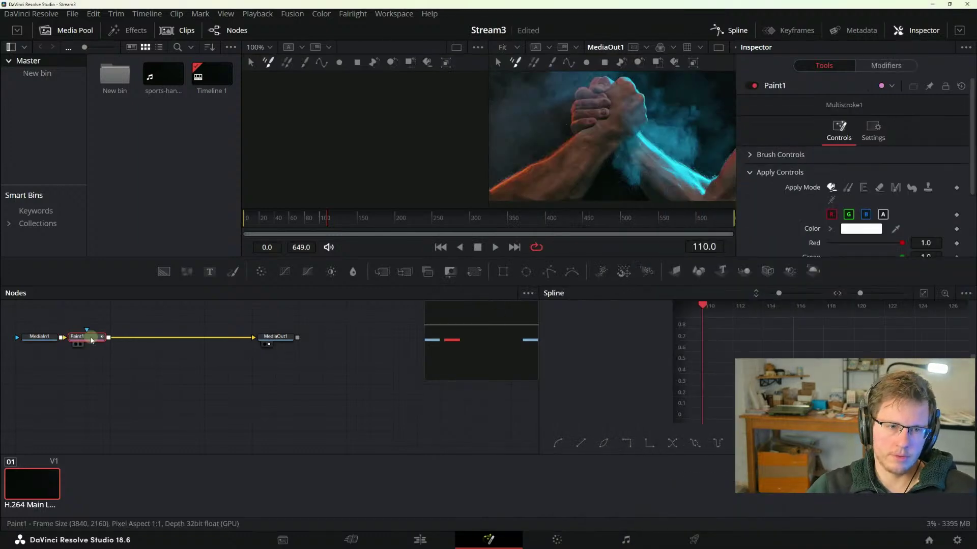
left_click_drag(92, 341, 116, 339)
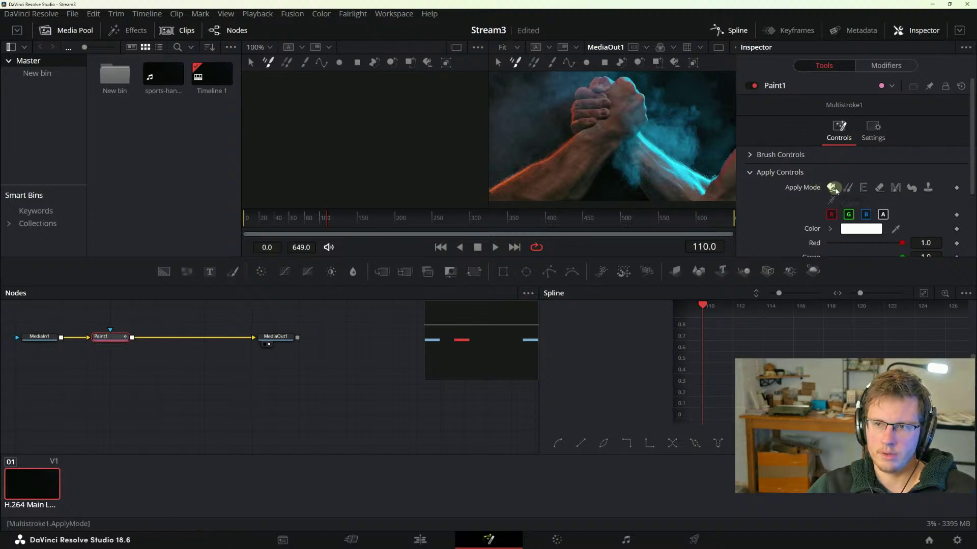
- Play the hands clip in the viewer to check its motion, and return the playhead to frame 0
mouse_move(529, 131)
left_mouse_down()
mouse_move(549, 136)
mouse_move(521, 93)
mouse_move(652, 87)
left_mouse_up()
key("space")
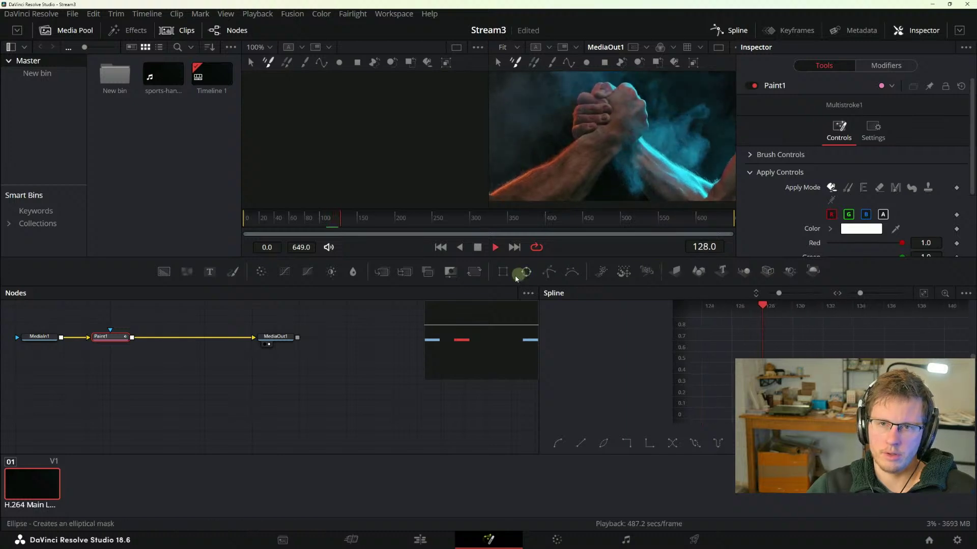
left_click_drag(288, 219, 184, 232)
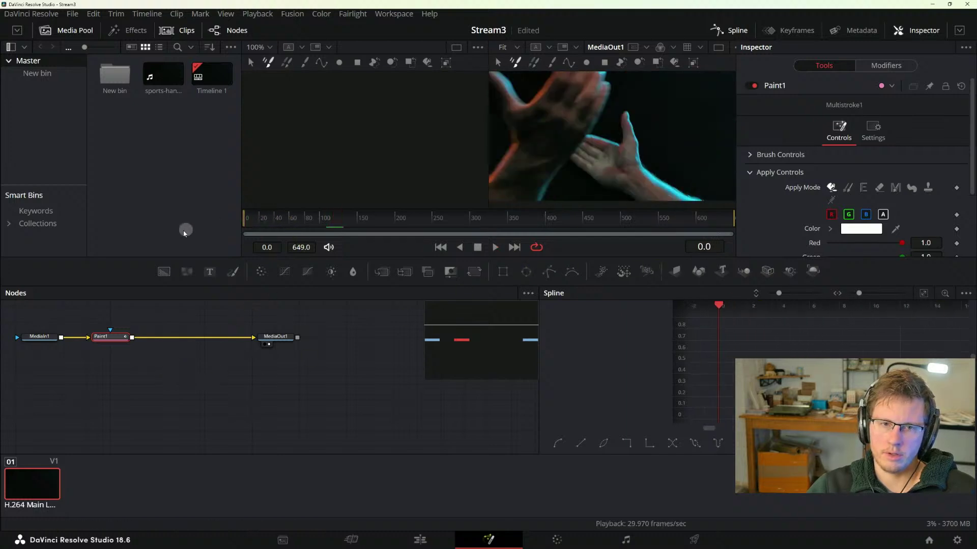
- Play the hands clip from its start to review the footage in the viewer
key("space")
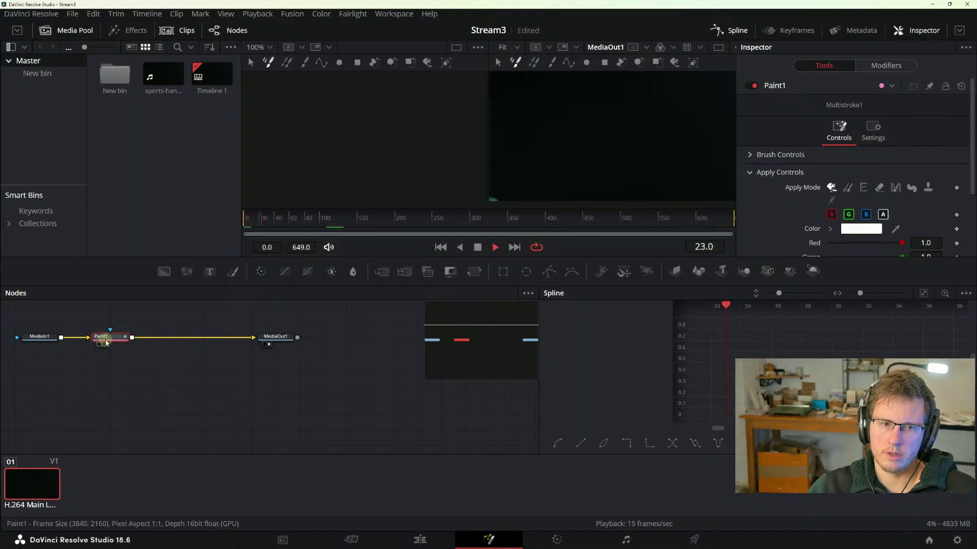
key("space")
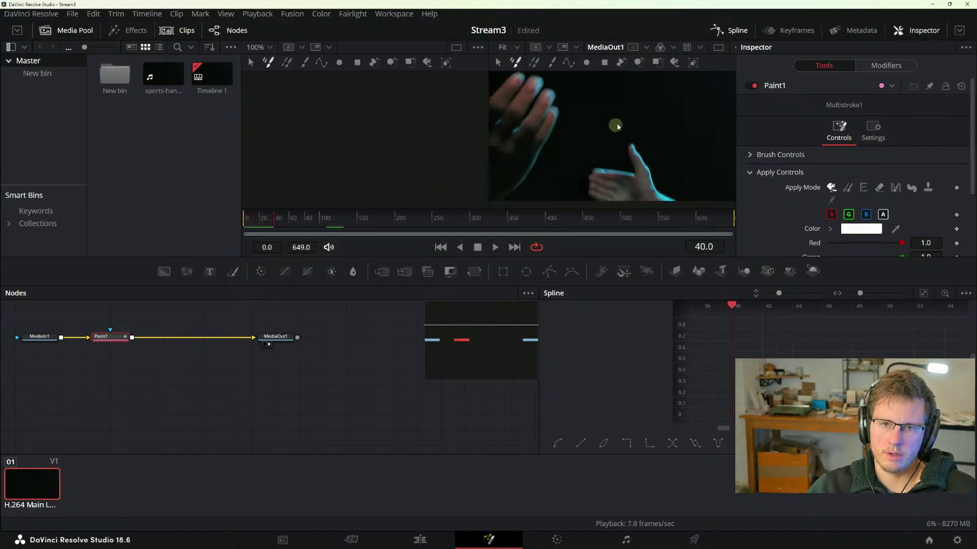
mouse_move(586, 131)
left_mouse_down()
mouse_move(656, 137)
mouse_move(684, 110)
left_mouse_up()
key("space")
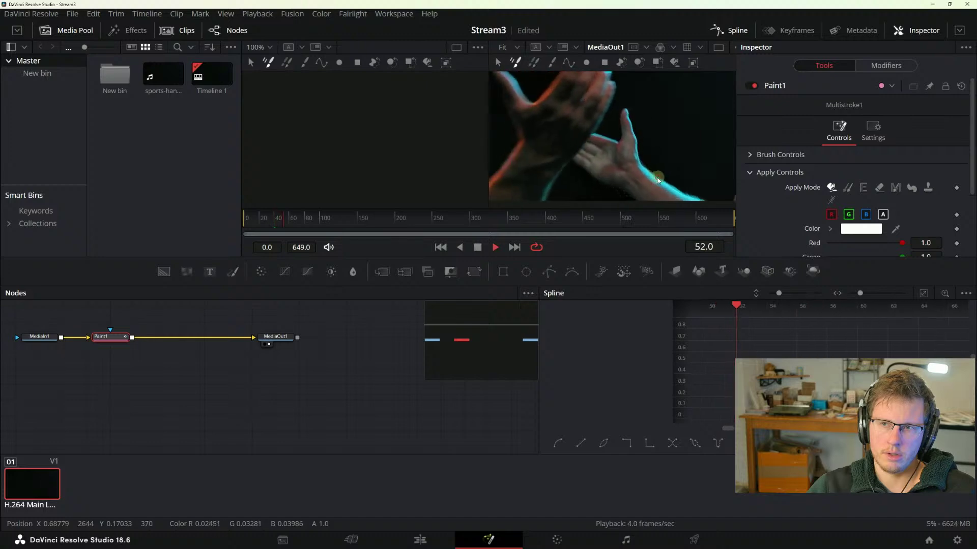
- Switch to the DaVinci Resolve Reference Manual in the browser, look at its Paint node example, and return to the composition
key("super+Tab")
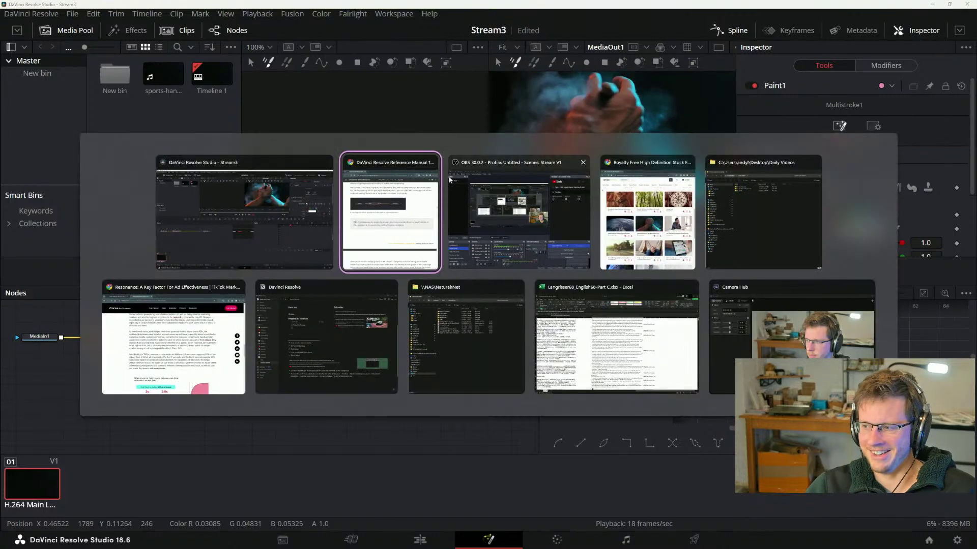
key("Return")
left_click_drag(808, 293, 314, 34)
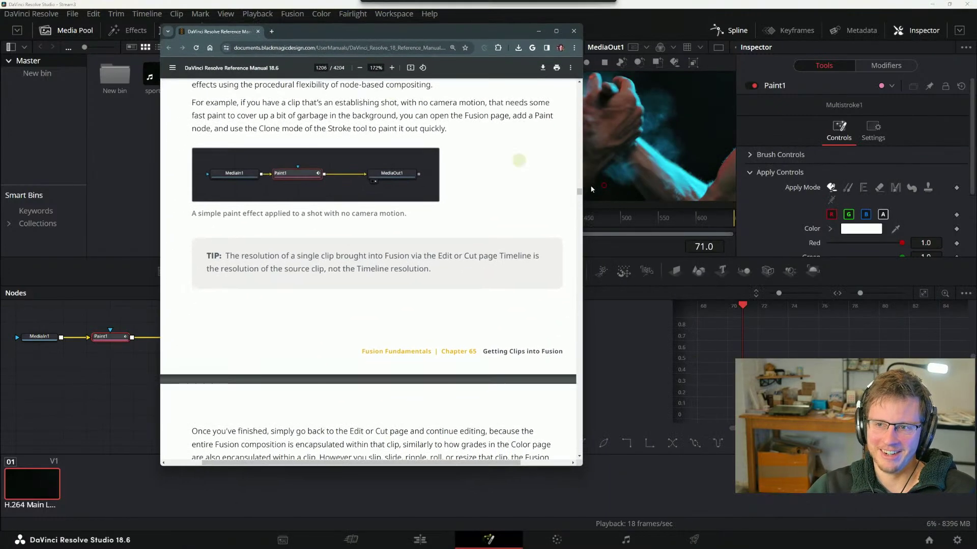
left_click(825, 199)
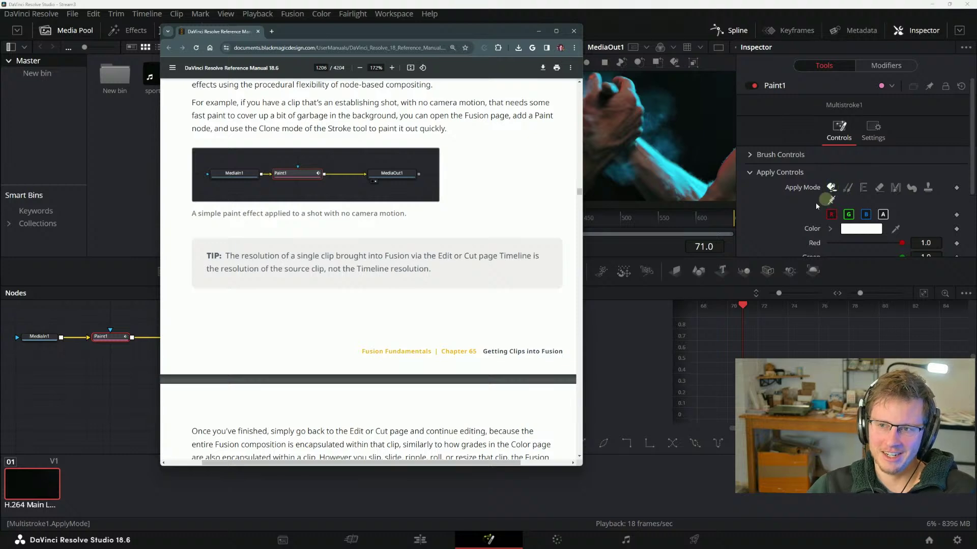
- Review the Paint node's Apply Mode options, such as Color, Clone, Erase, Merge and Wire Removal
left_click(846, 188)
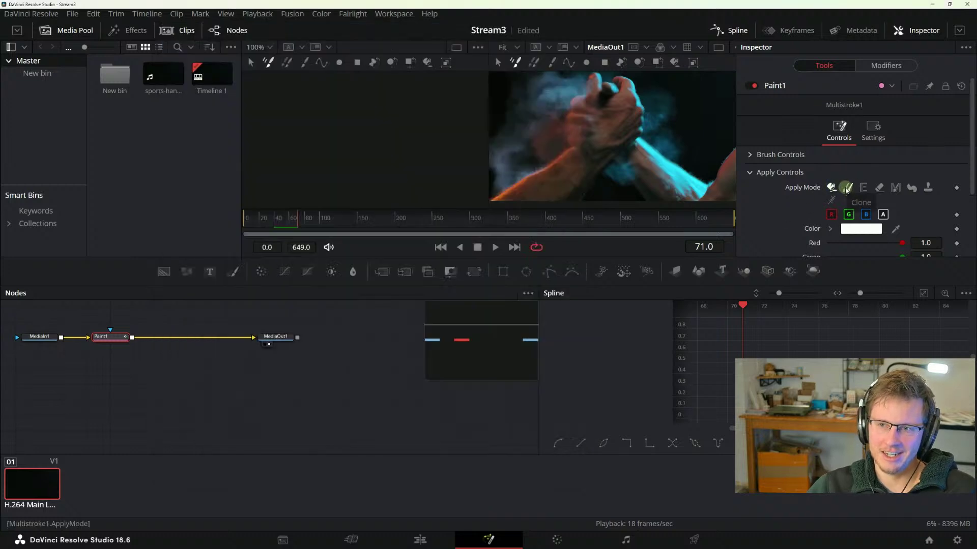
left_click(830, 187)
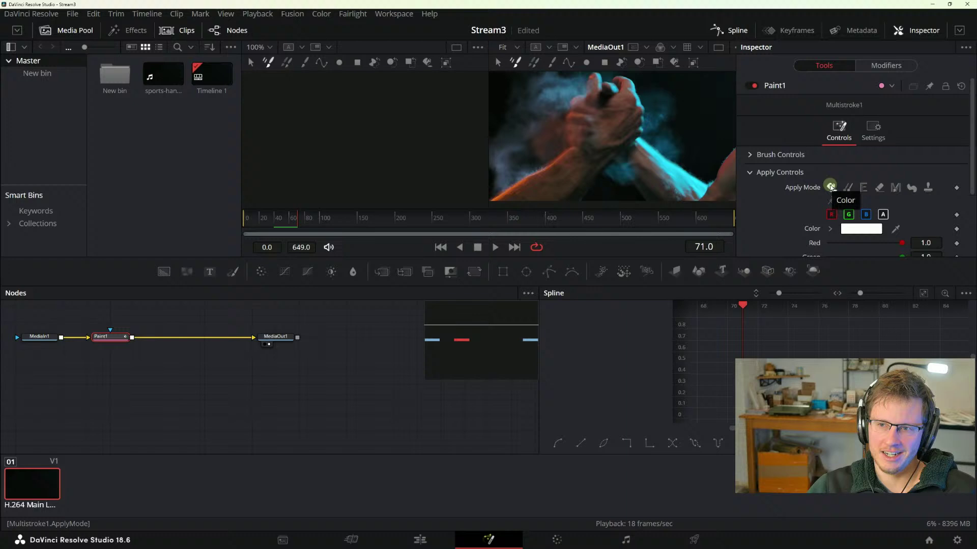
left_click(859, 188)
left_click(882, 188)
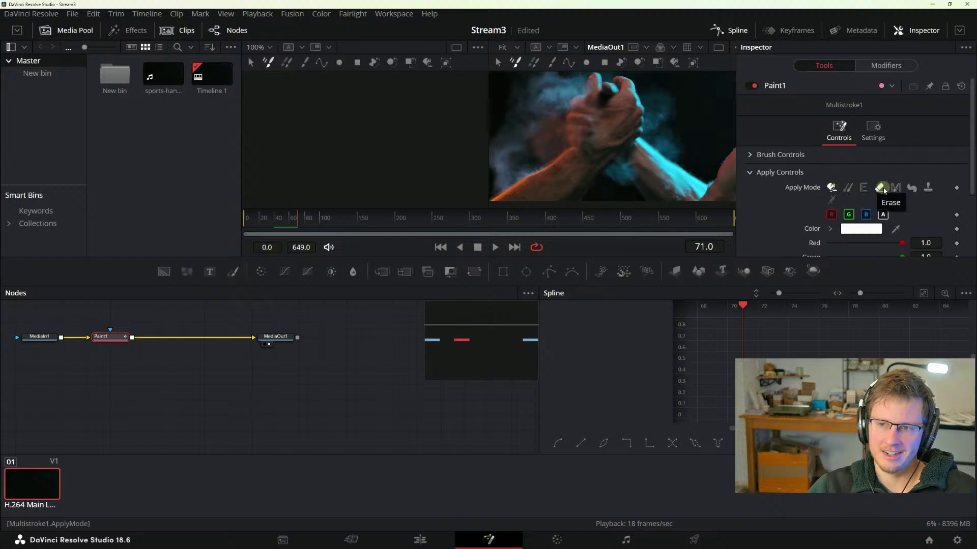
left_click(896, 188)
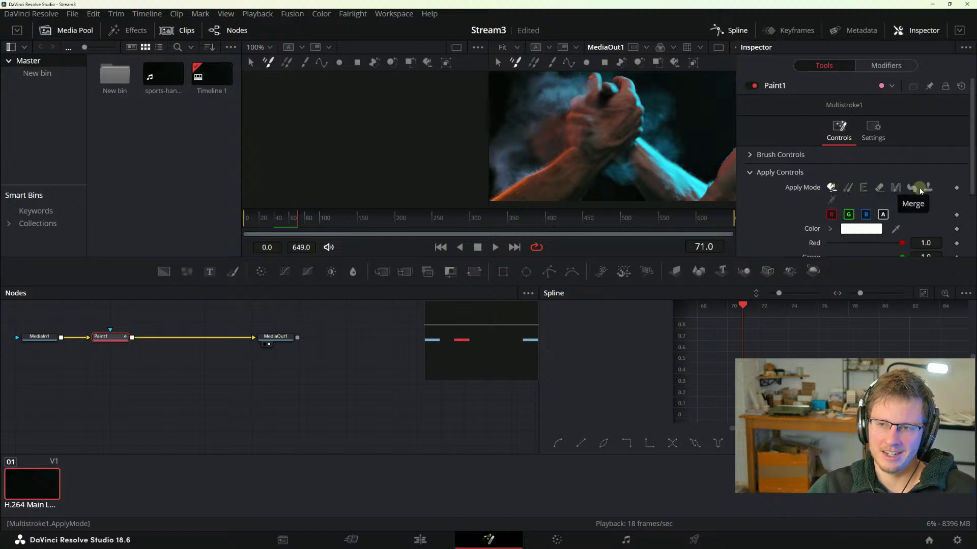
left_click(912, 188)
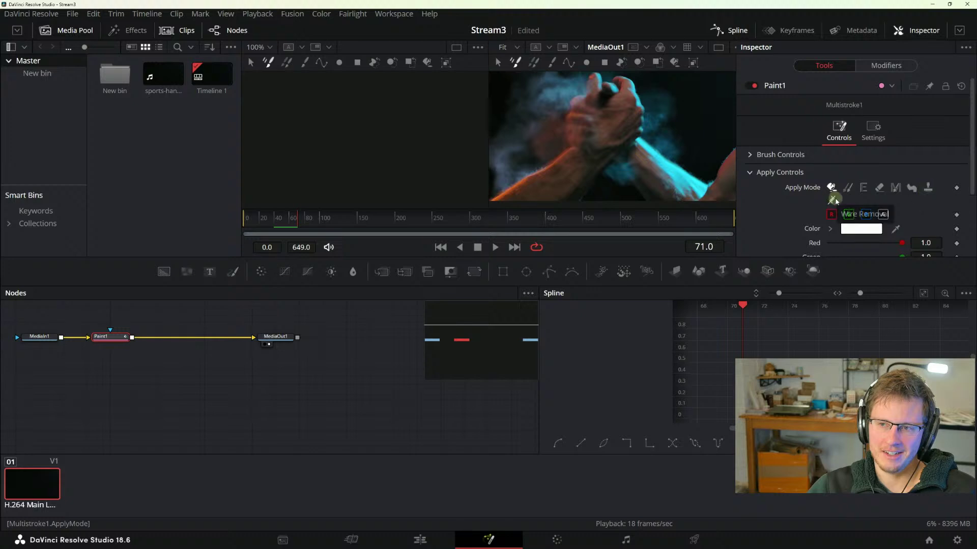
- Set the Paint node's Stroke Duration to 30 and play the clip up to frame 183
scroll(804, 199, "down", 3)
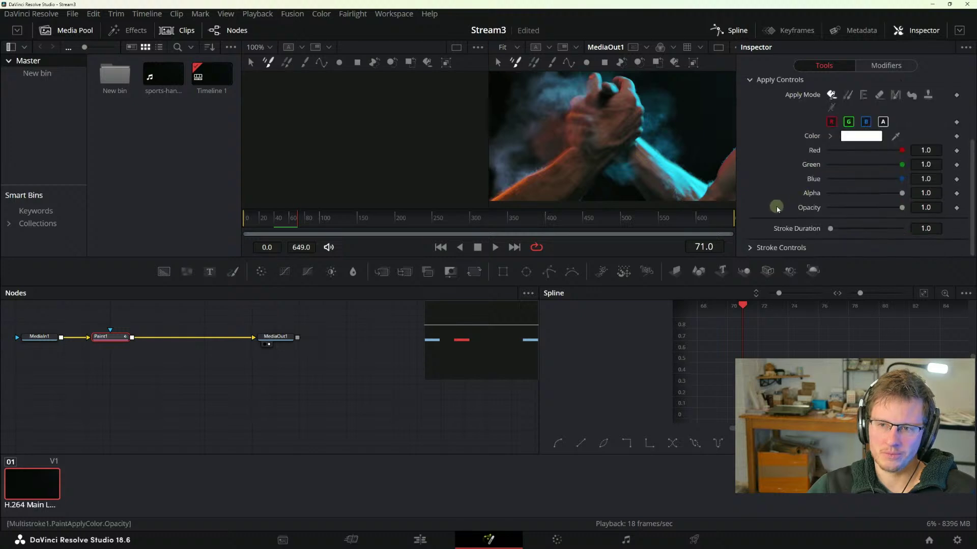
left_click_drag(830, 228, 905, 228)
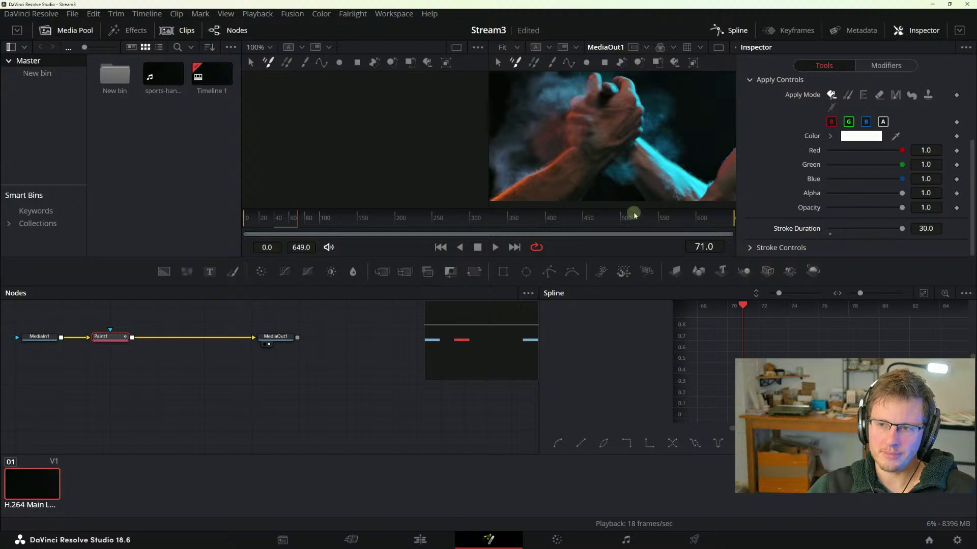
key("space")
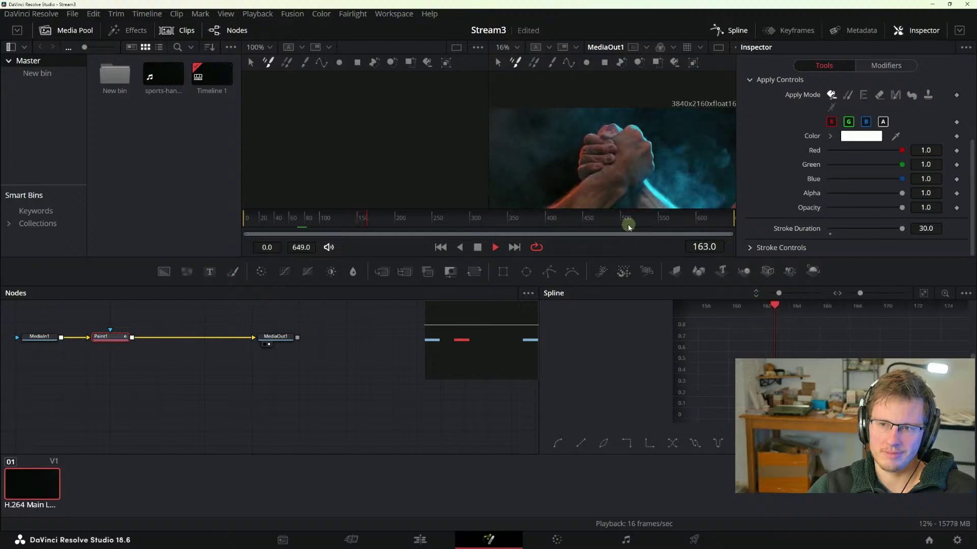
key("space")
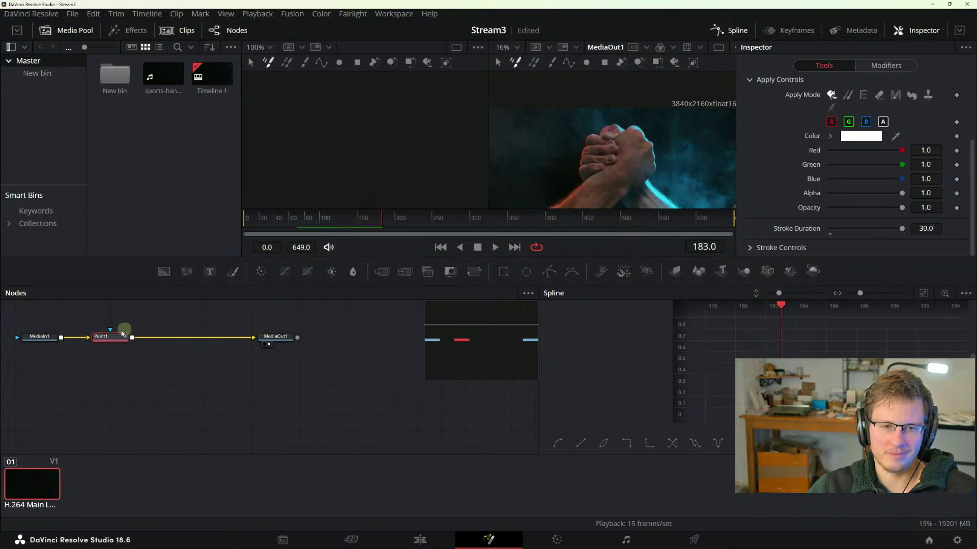
- Delete the existing Paint node and insert a fresh Paint node between MediaIn1 and MediaOut1
left_click(107, 336)
key("Delete")
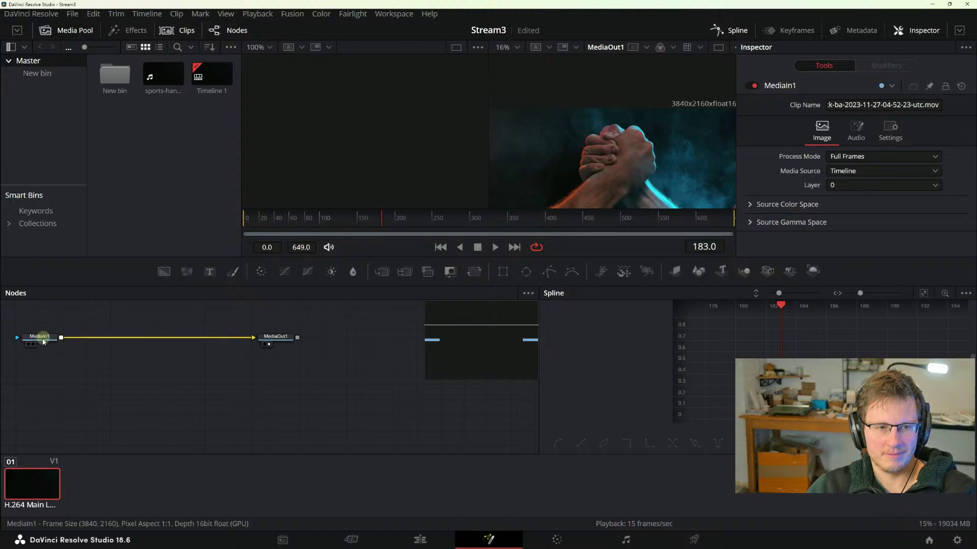
key("shift+space")
type("pa")
key("Return")
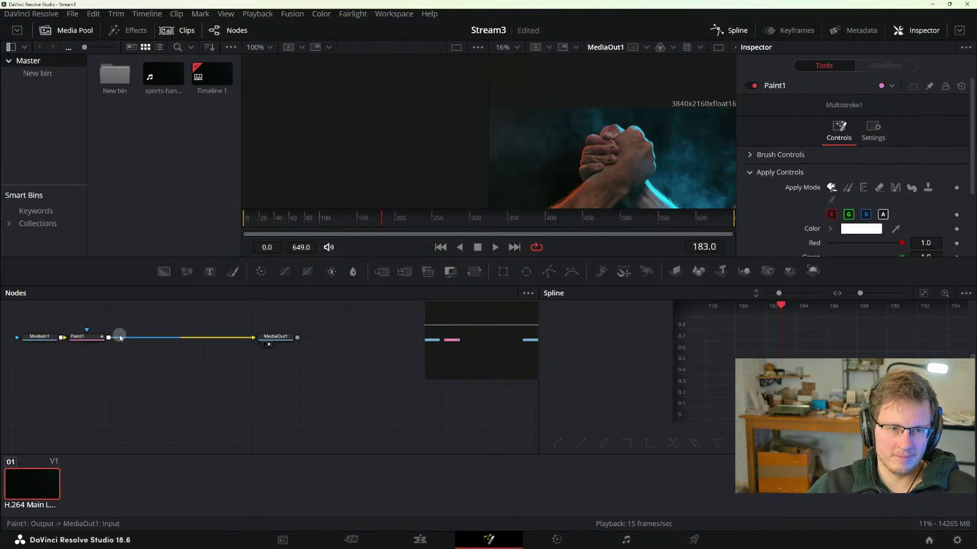
left_click(110, 337)
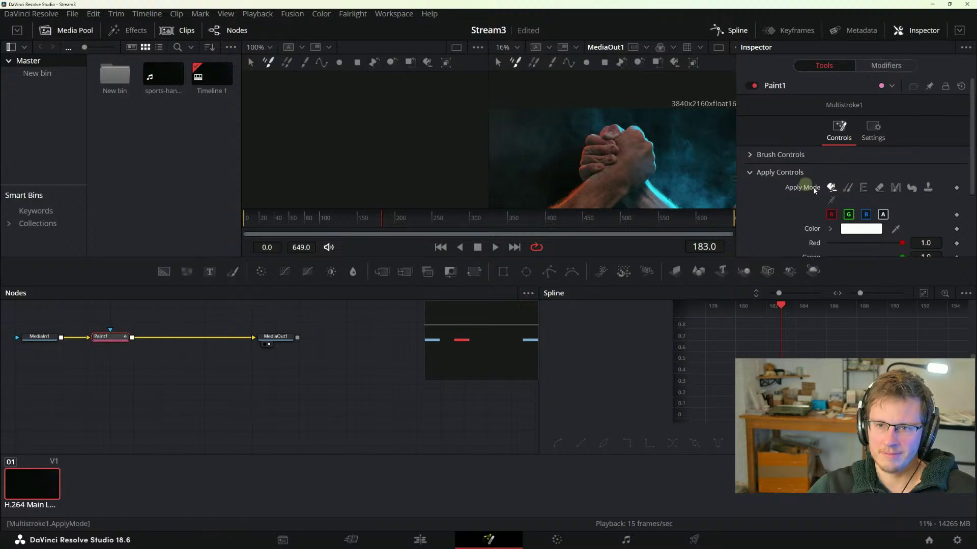
- Expand the new Paint node's Stroke Controls and set its Stroke Duration to 183
scroll(806, 185, "down", 3)
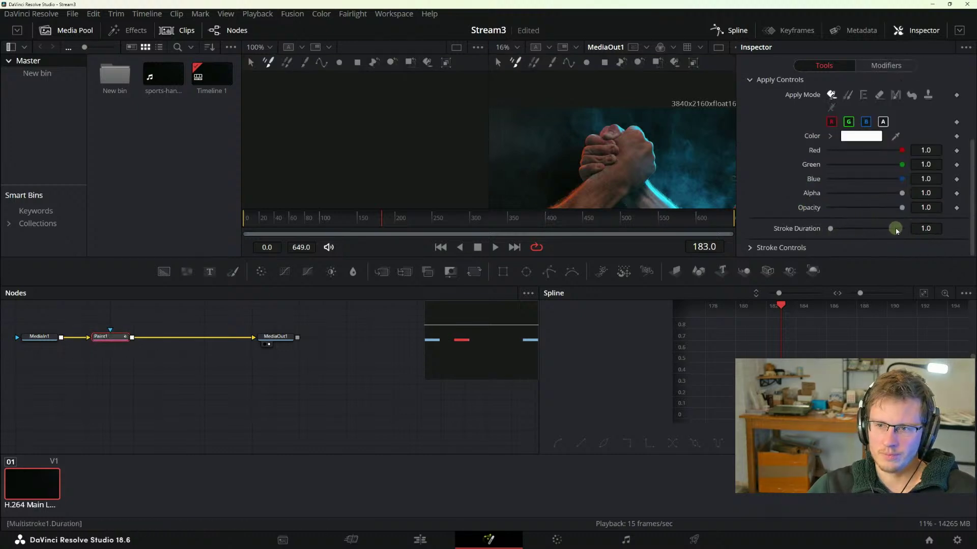
left_click(750, 248)
scroll(763, 224, "down", 2)
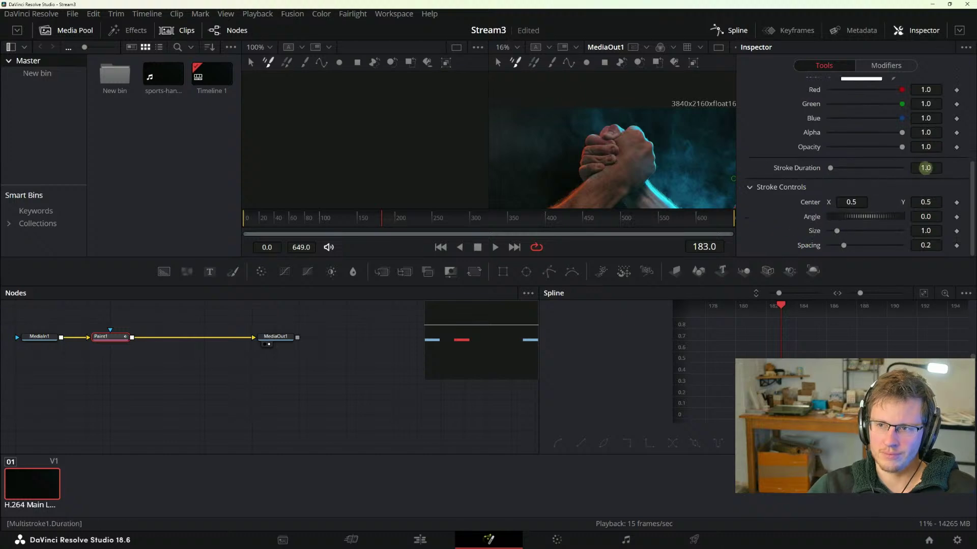
left_click(925, 167)
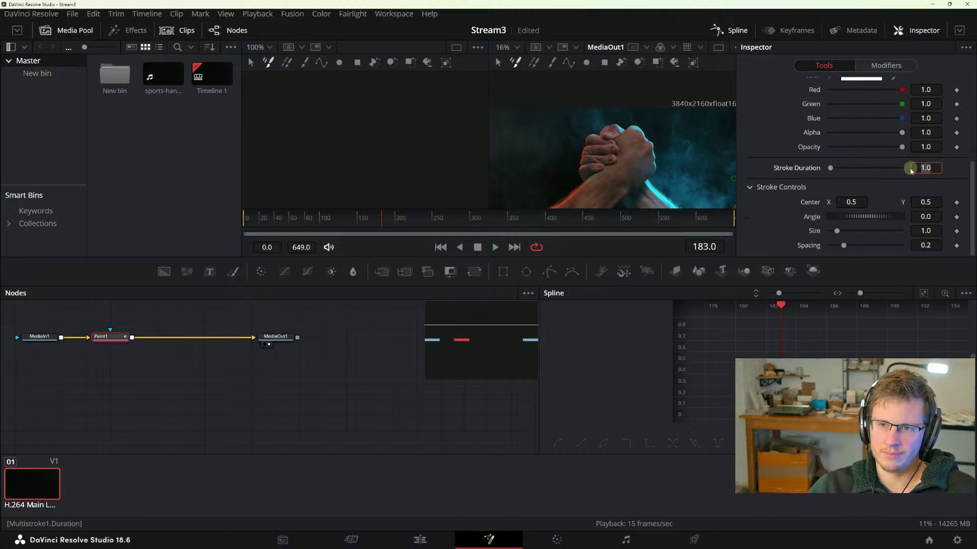
type("183")
key("Tab")
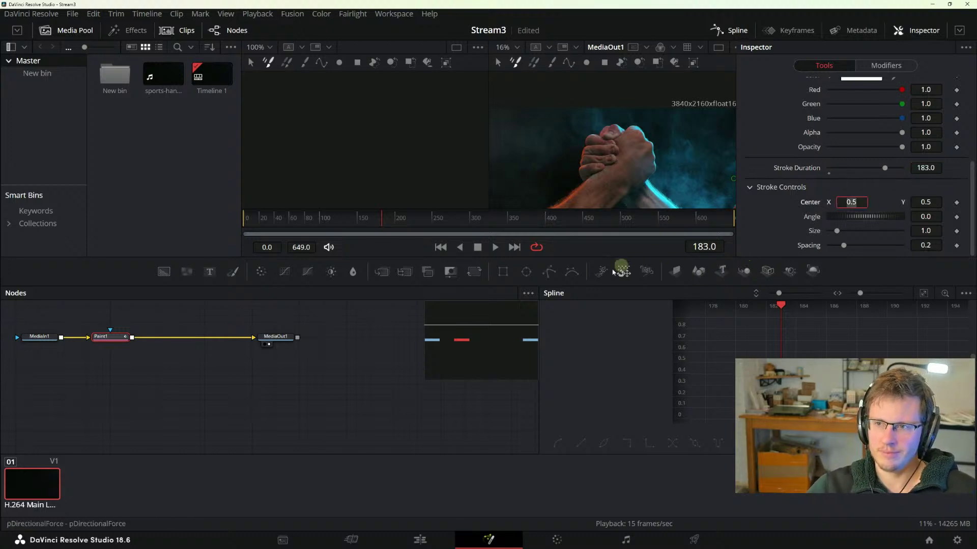
- Return the playhead to frame 0 and enlarge the preview as a single viewer
left_click(275, 223)
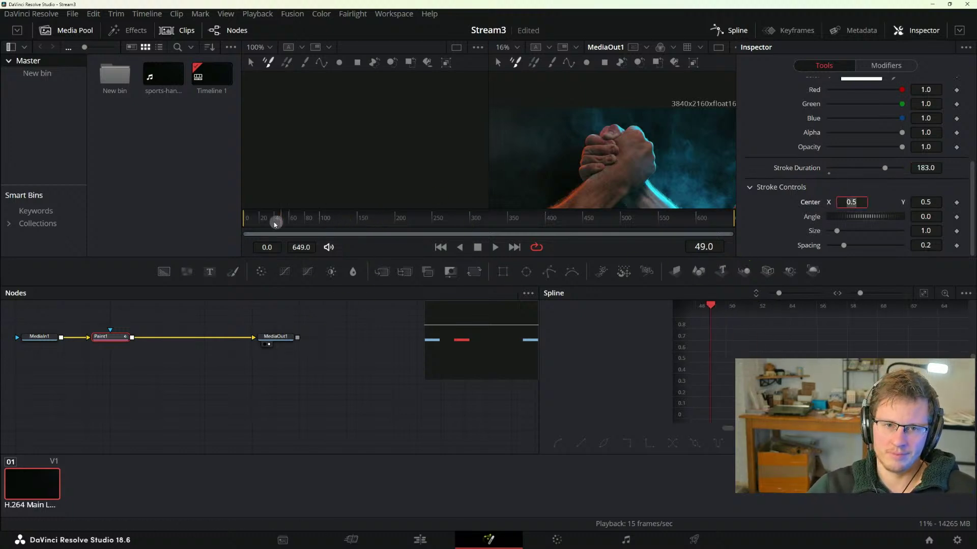
left_click_drag(275, 223, 217, 218)
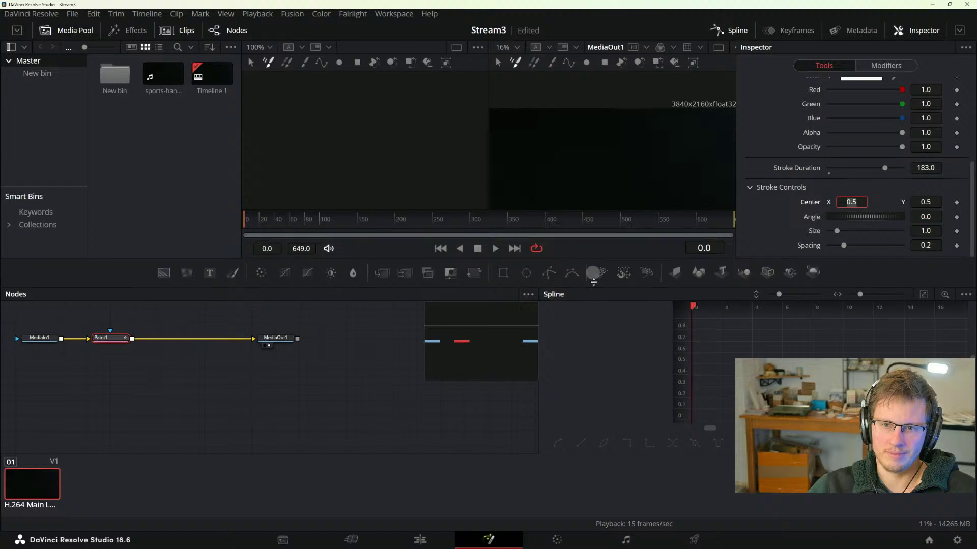
left_click_drag(587, 260, 585, 410)
left_click(718, 47)
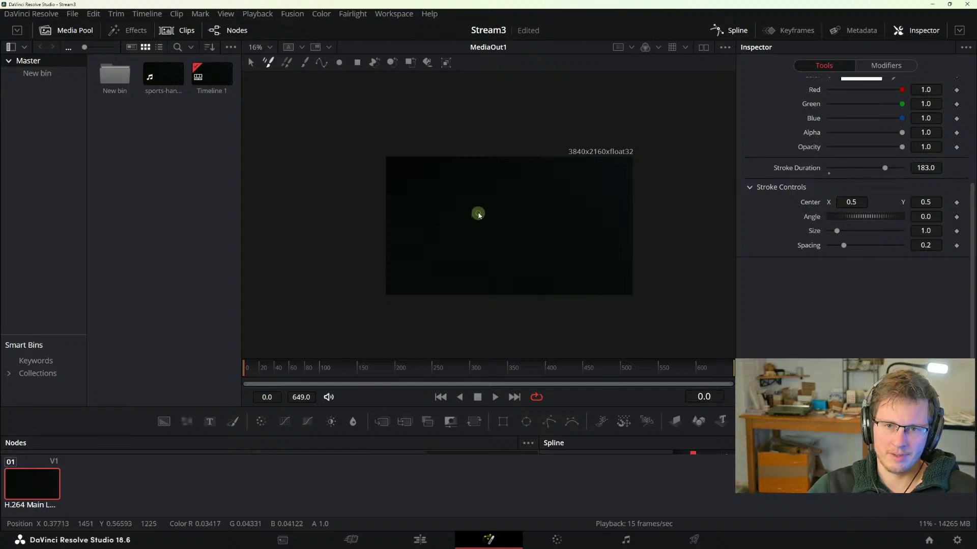
- Paint a small smiley face in the upper-left area of the frame, play the clip, and return to frame 0
mouse_move(440, 186)
left_mouse_down()
mouse_move(460, 181)
mouse_move(436, 188)
left_mouse_up()
left_click(442, 166)
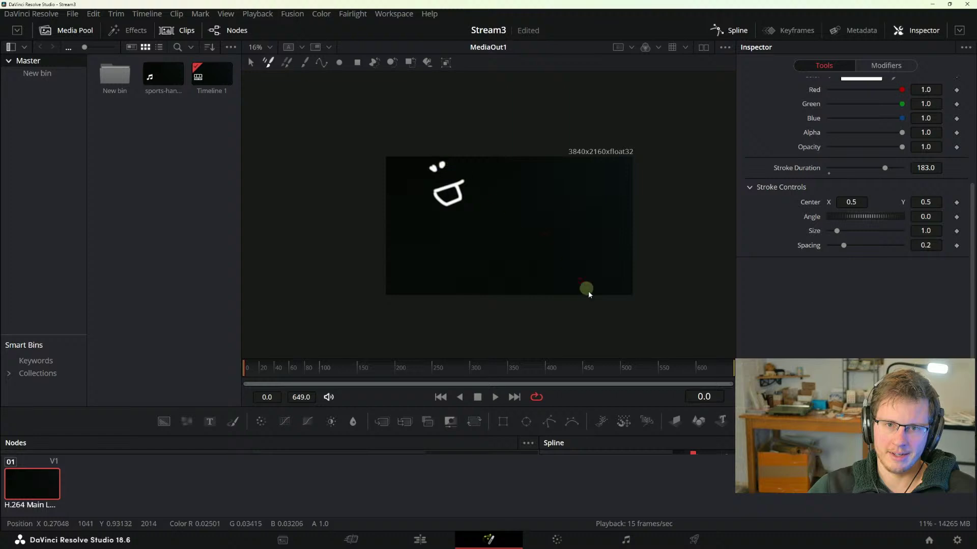
key("space")
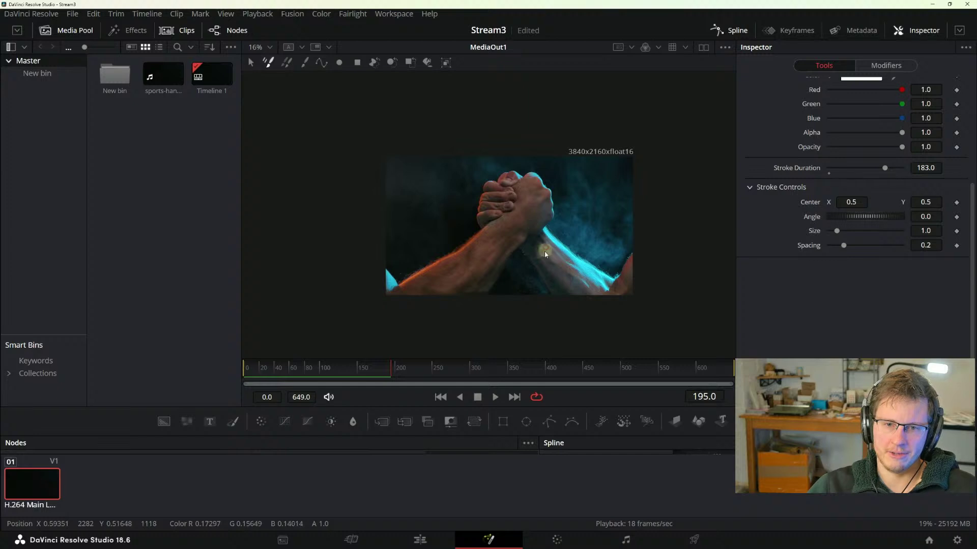
left_click(245, 367)
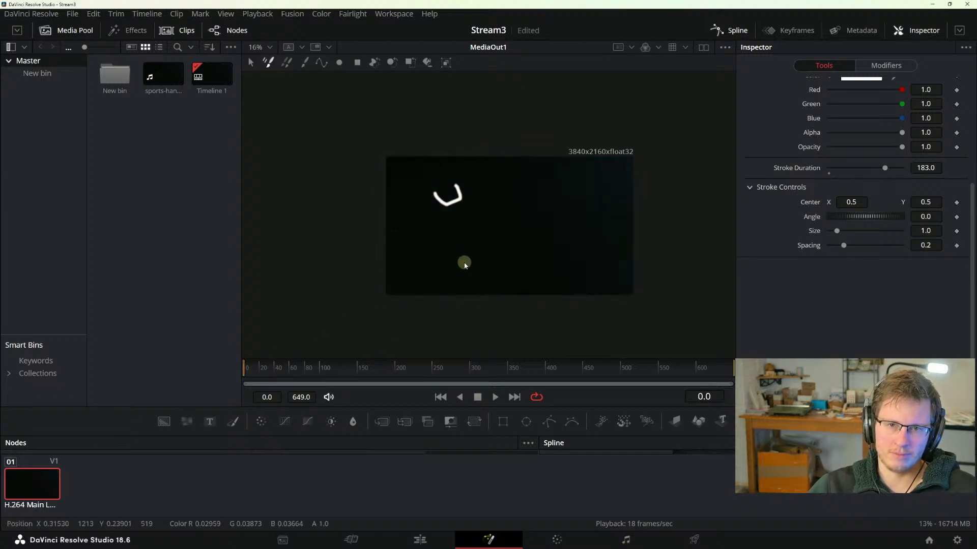
- Paint a large white circle around the area where the hands meet and handwrite "hi-5 here" beside it
mouse_move(545, 199)
left_mouse_down()
mouse_move(503, 175)
mouse_move(459, 202)
mouse_move(484, 249)
mouse_move(545, 223)
mouse_move(525, 185)
mouse_move(485, 178)
left_mouse_up()
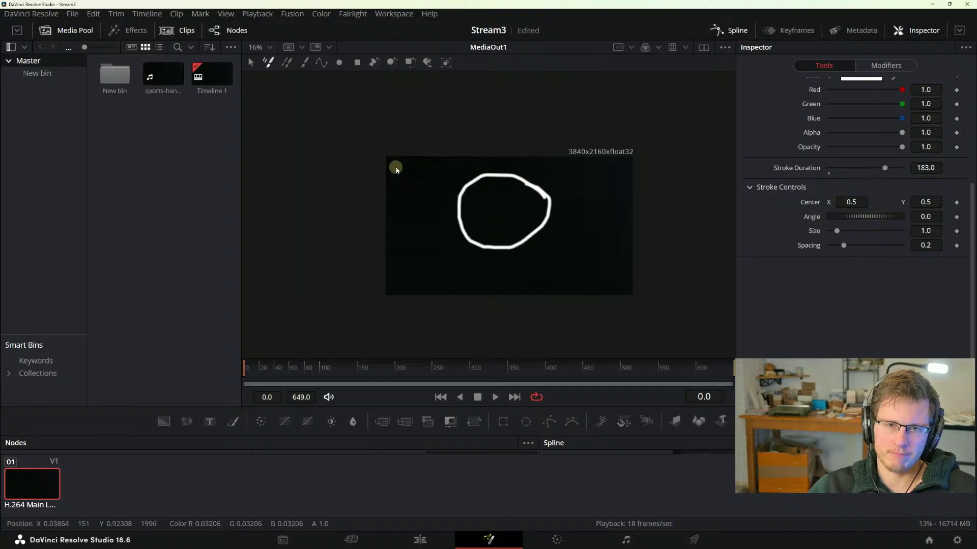
mouse_move(396, 170)
left_mouse_down()
mouse_move(445, 169)
mouse_move(413, 201)
mouse_move(402, 192)
mouse_move(444, 194)
left_mouse_up()
left_click(413, 162)
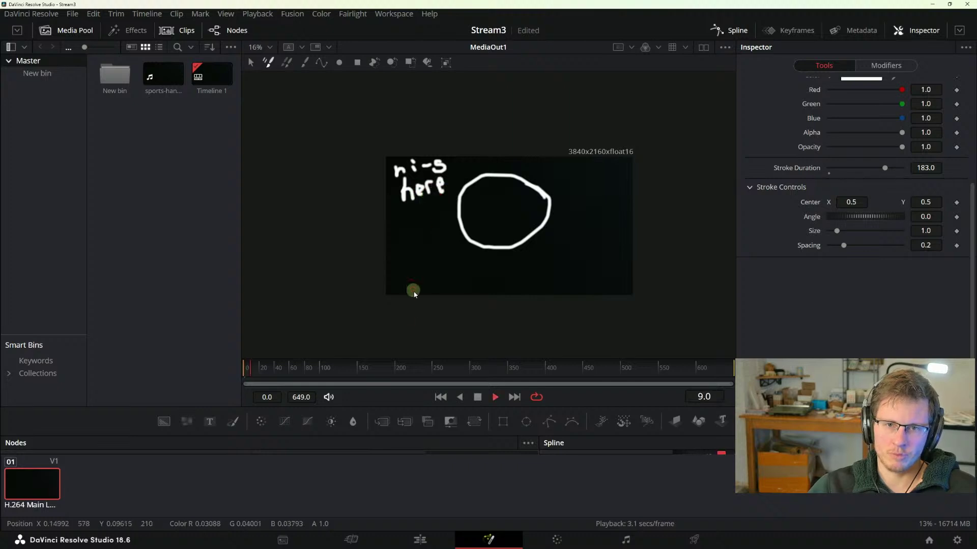
- Play the painted clip to frame 200 and scrub on to frame 358 to check how long the strokes last
key("space")
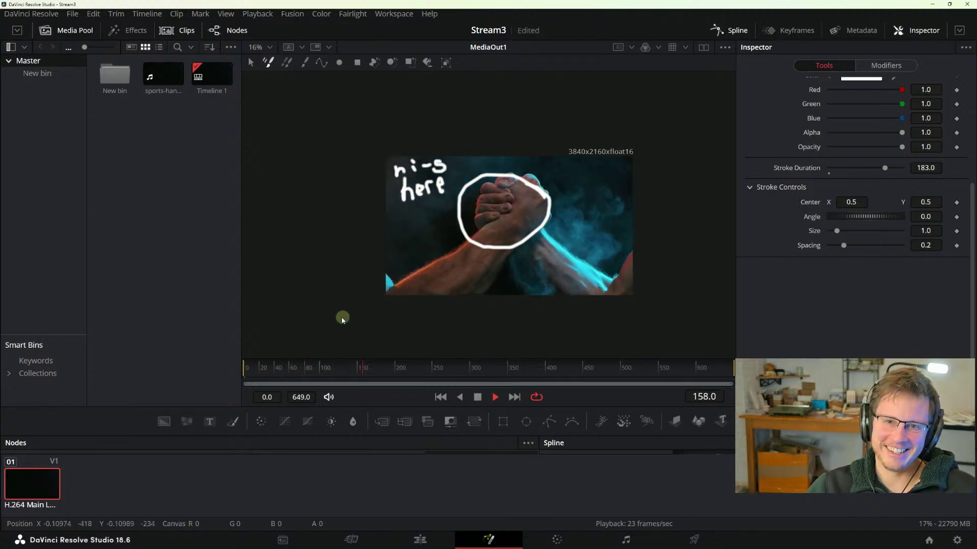
key("space")
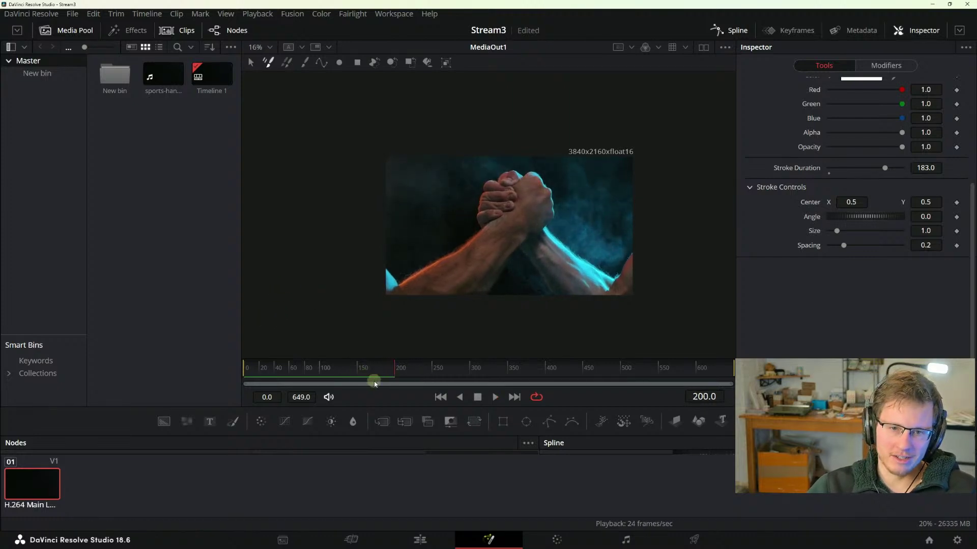
mouse_move(395, 369)
left_mouse_down()
mouse_move(727, 367)
mouse_move(254, 382)
mouse_move(513, 379)
left_mouse_up()
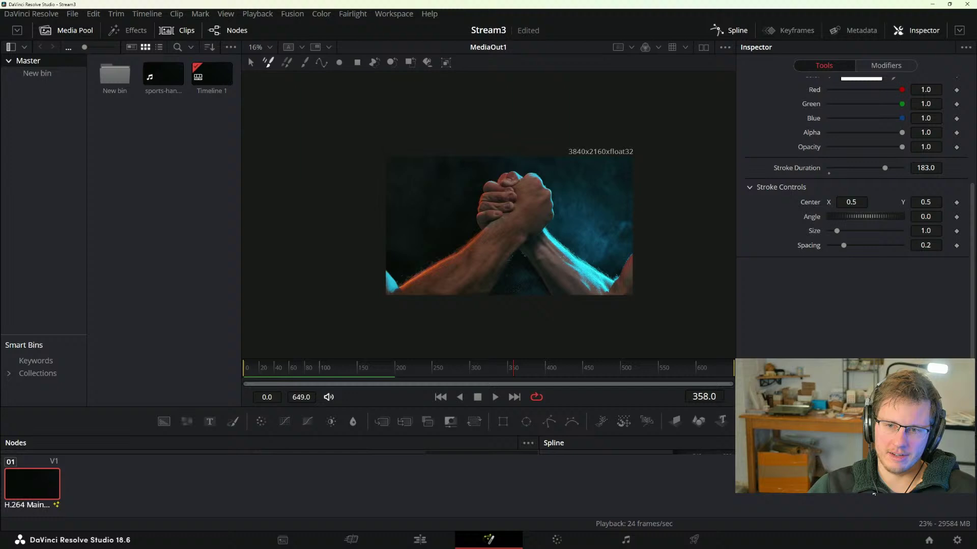
- Open the Project Manager to view the local projects and close it again
left_click(930, 541)
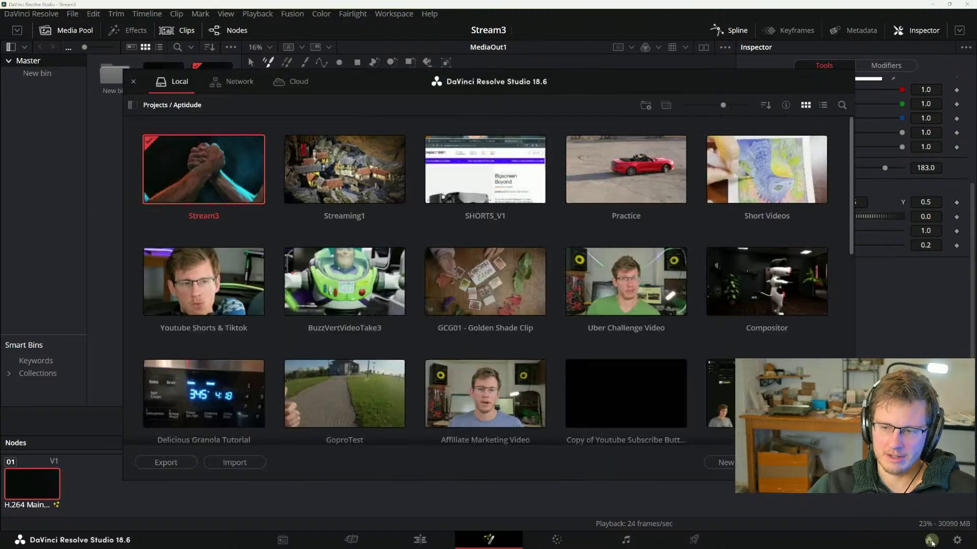
left_click(133, 81)
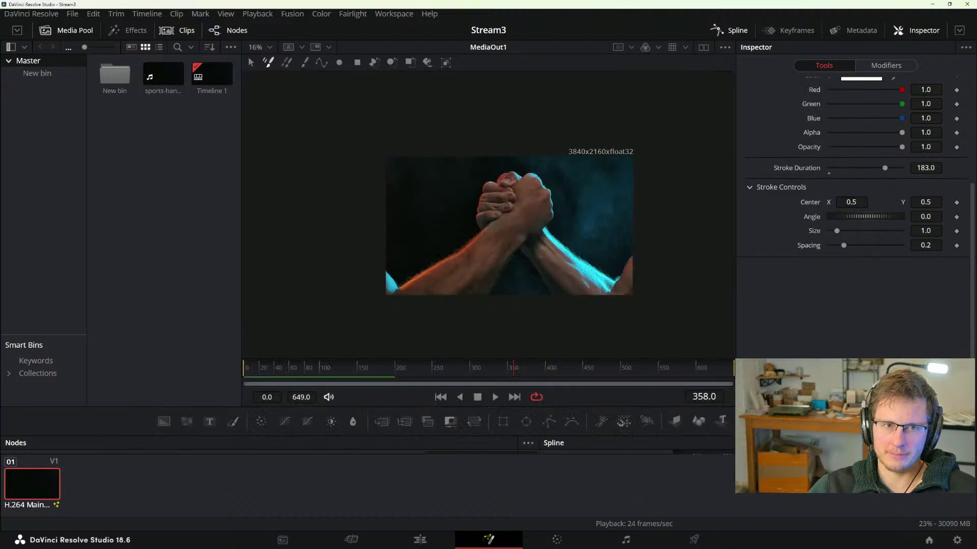
- View the project's master settings without changing them, play the clip, and scrub back to frame 141
left_click(957, 540)
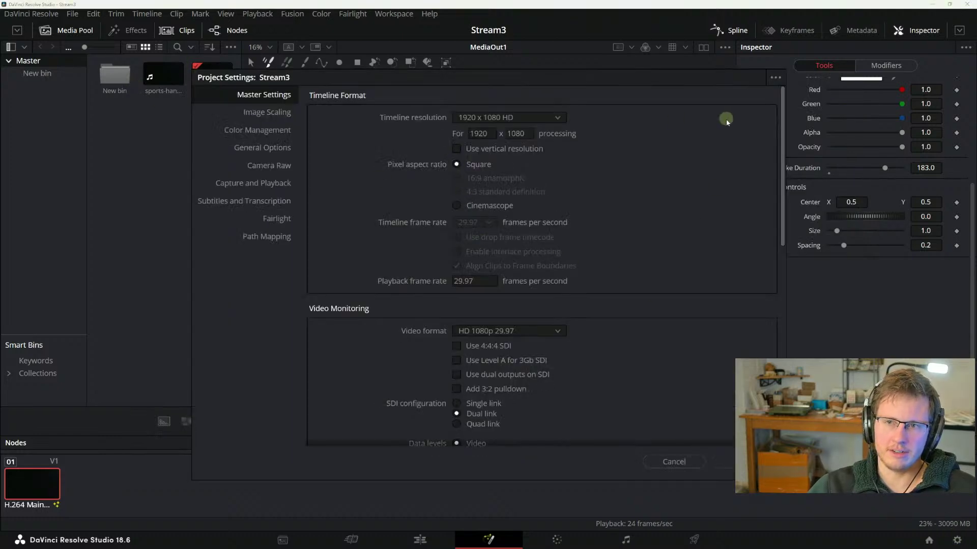
left_click(674, 462)
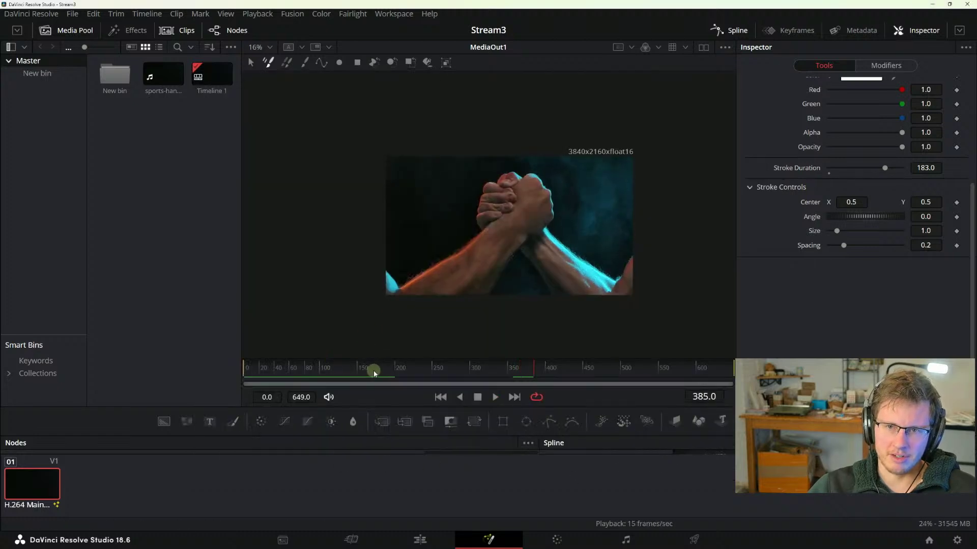
key("space")
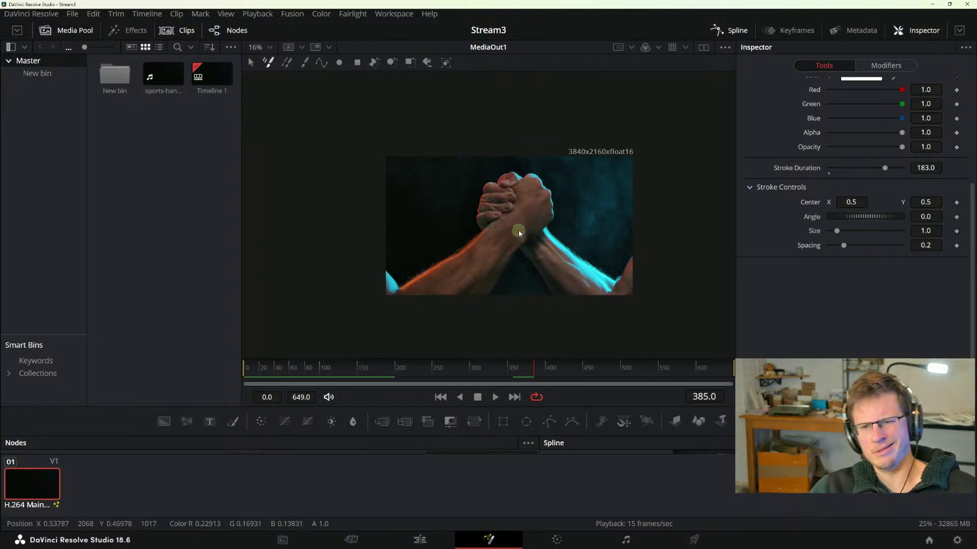
mouse_move(344, 366)
left_mouse_down()
mouse_move(300, 372)
mouse_move(408, 371)
mouse_move(350, 373)
left_mouse_up()
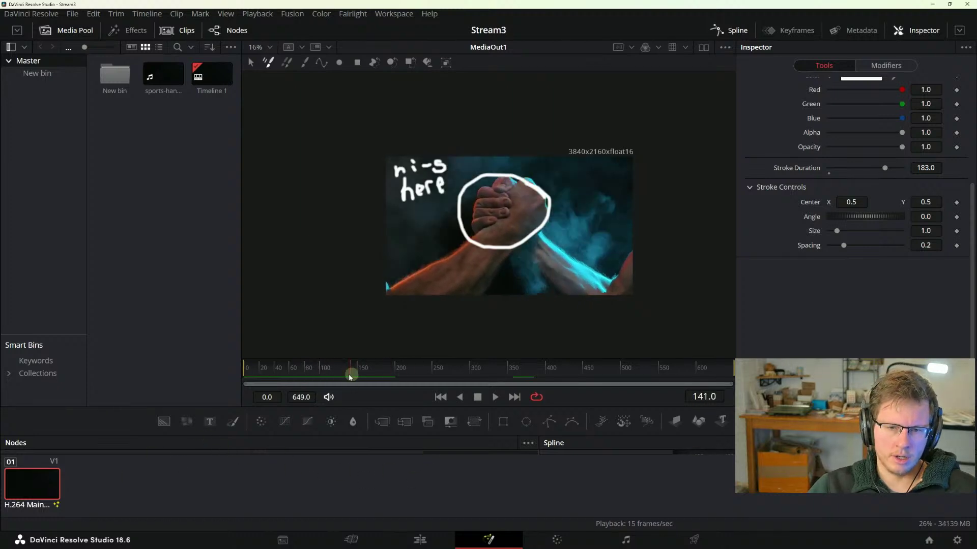
- Enlarge the node editor so the Paint node tree is in view, and hide the clip thumbnail strip
left_click_drag(310, 405, 328, 266)
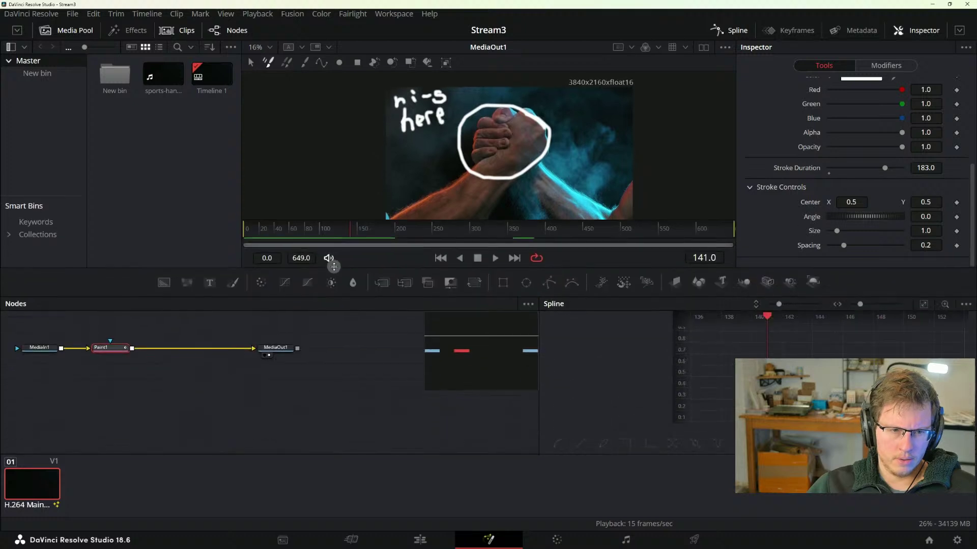
left_click(185, 33)
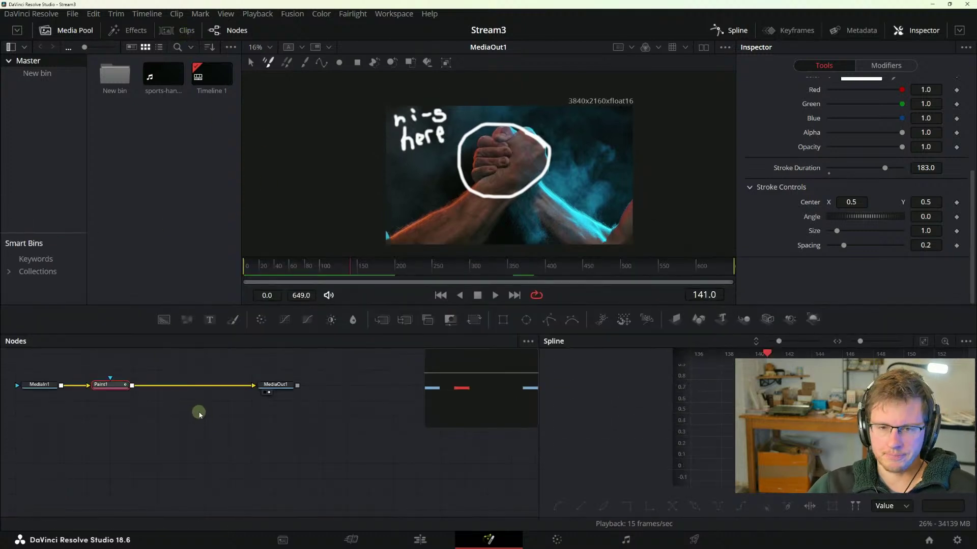
key("shift+space")
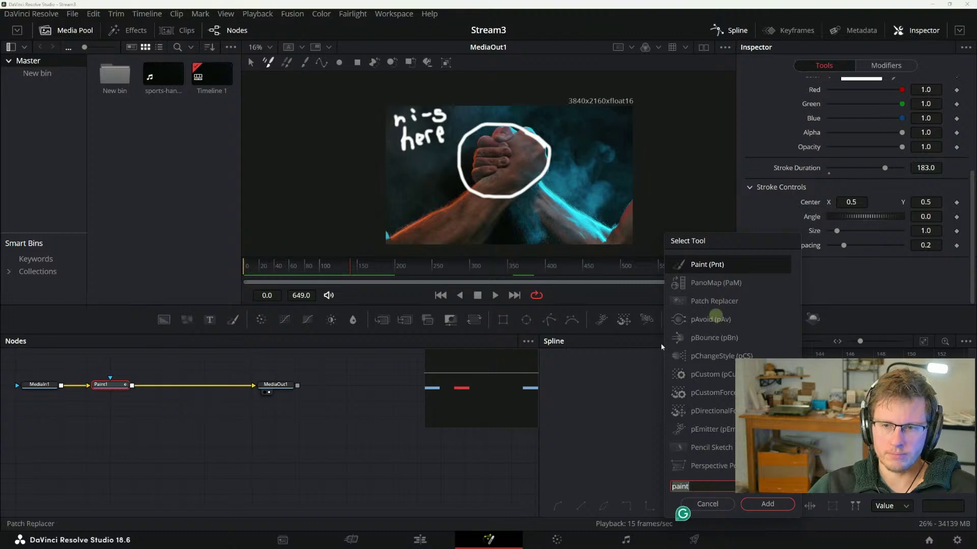
key("Escape")
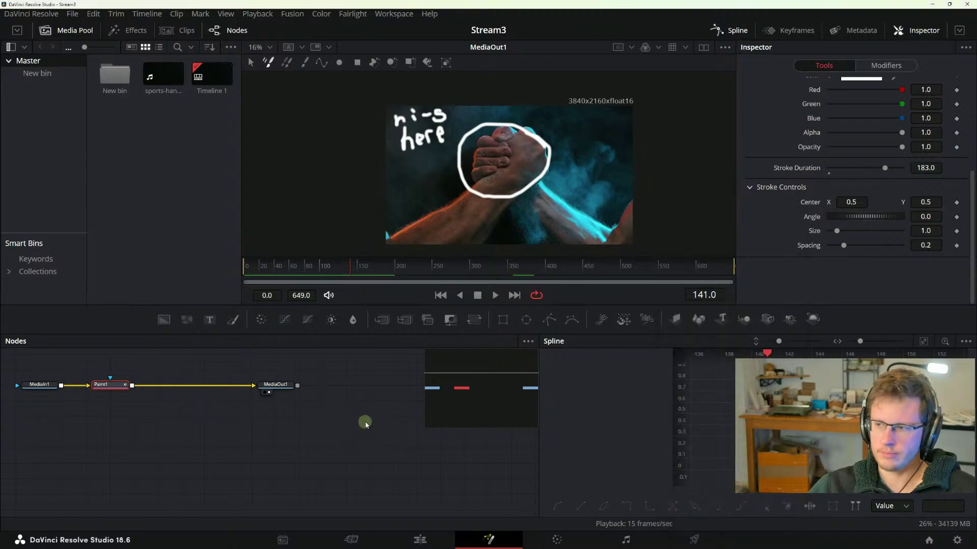
- Switch to the DaVinci Resolve Reference Manual in the browser and read the tips on source clip resolution and keying in Fusion
key("alt+Tab")
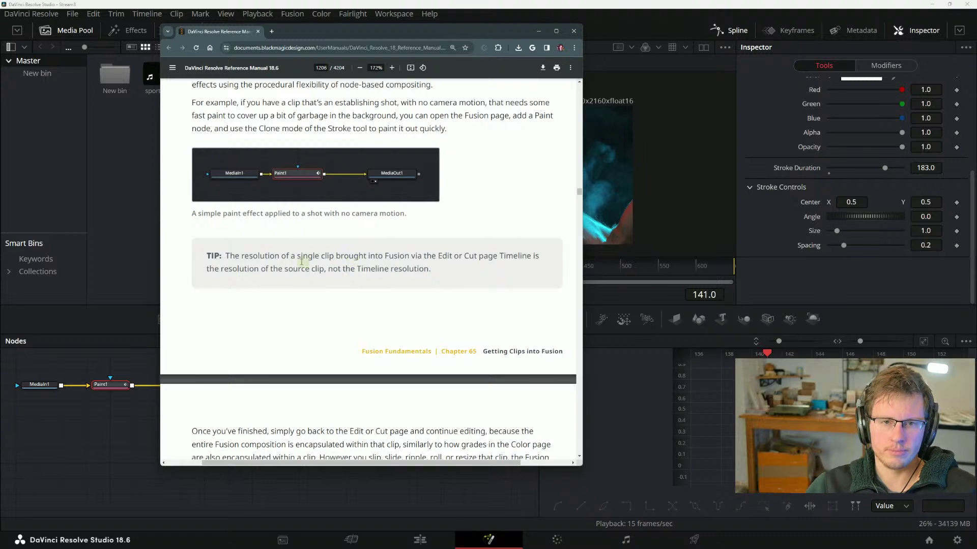
left_click_drag(225, 256, 407, 262)
left_click(425, 254)
left_click(406, 264)
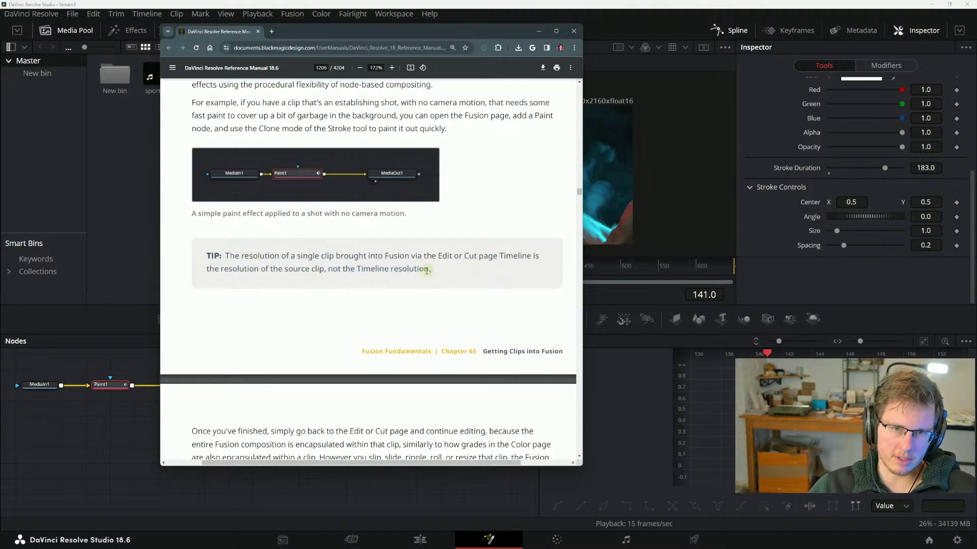
scroll(388, 269, "down", 3)
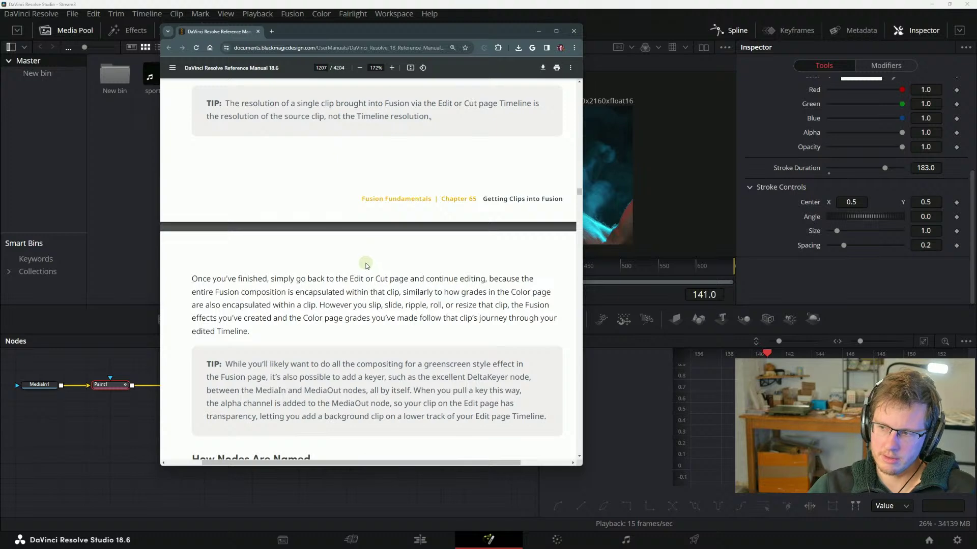
scroll(351, 265, "down", 2)
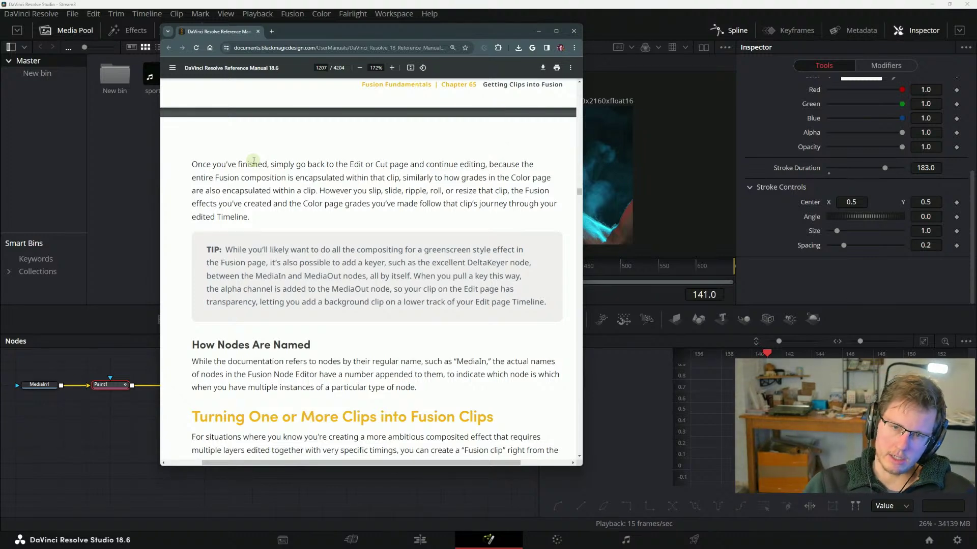
- Return to DaVinci Resolve and insert a Delta Keyer node between Paint1 and MediaOut1
left_click(538, 31)
left_click(201, 451)
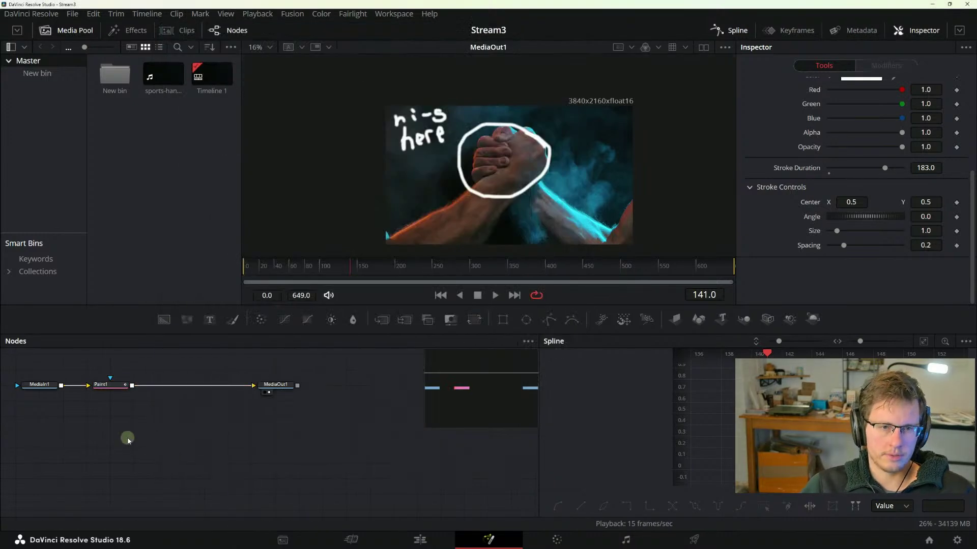
key("shift+space")
type("delta")
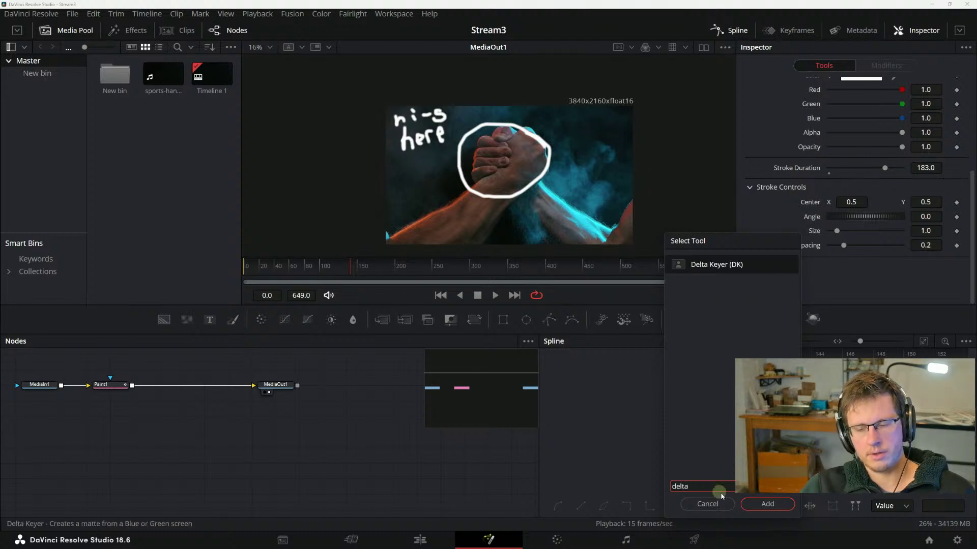
left_click(712, 266)
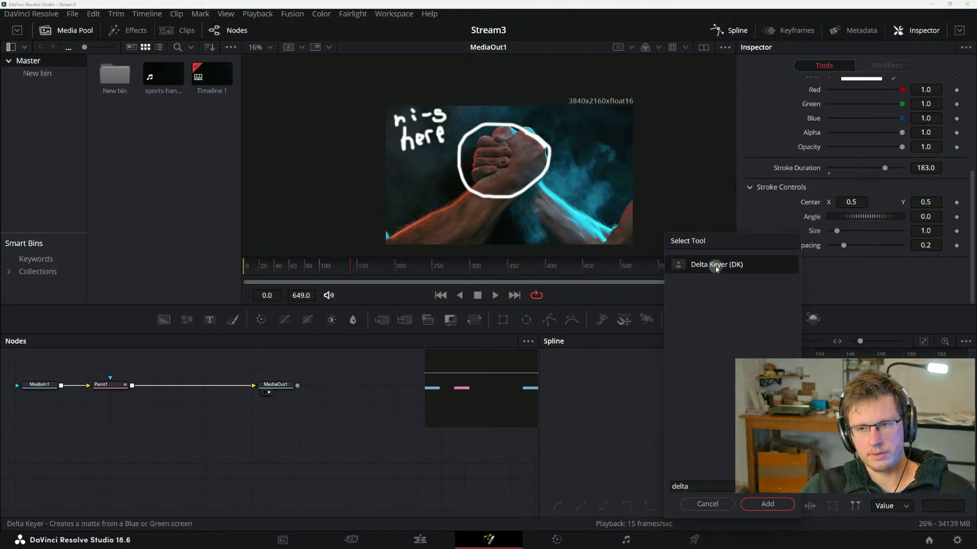
left_click(761, 507)
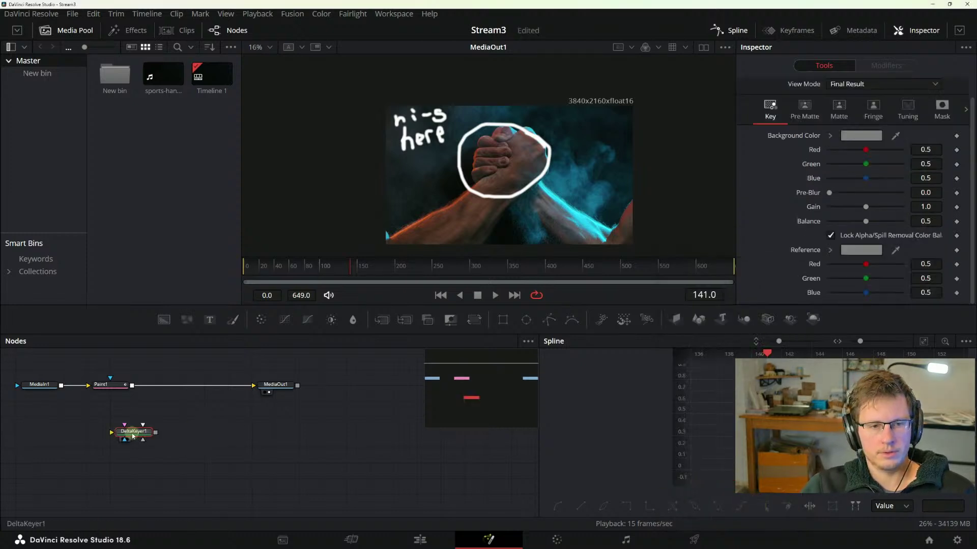
left_click(175, 392)
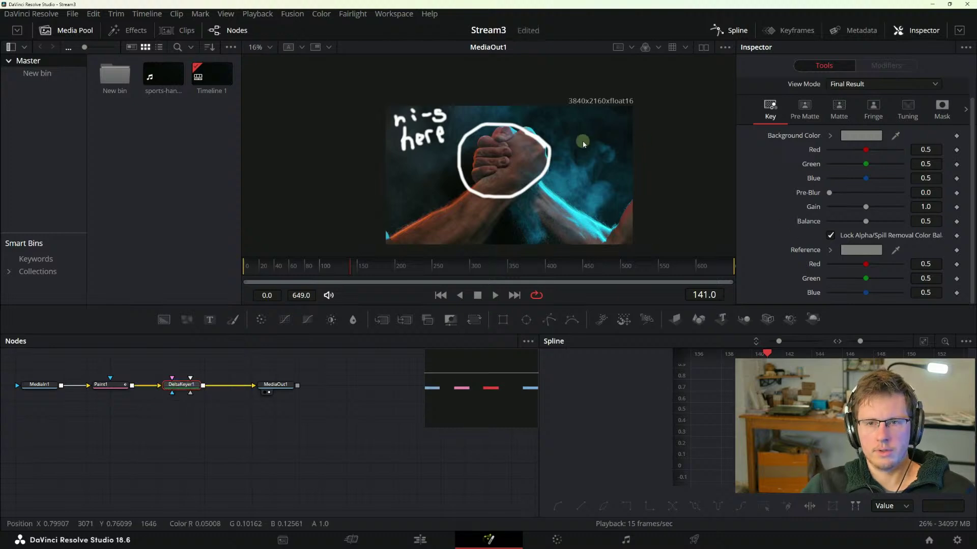
- Sample the dark blue backdrop as the keyer's background color, set Gain to 0.0, and resample at the frame's lower-left area
left_click_drag(896, 135, 569, 105)
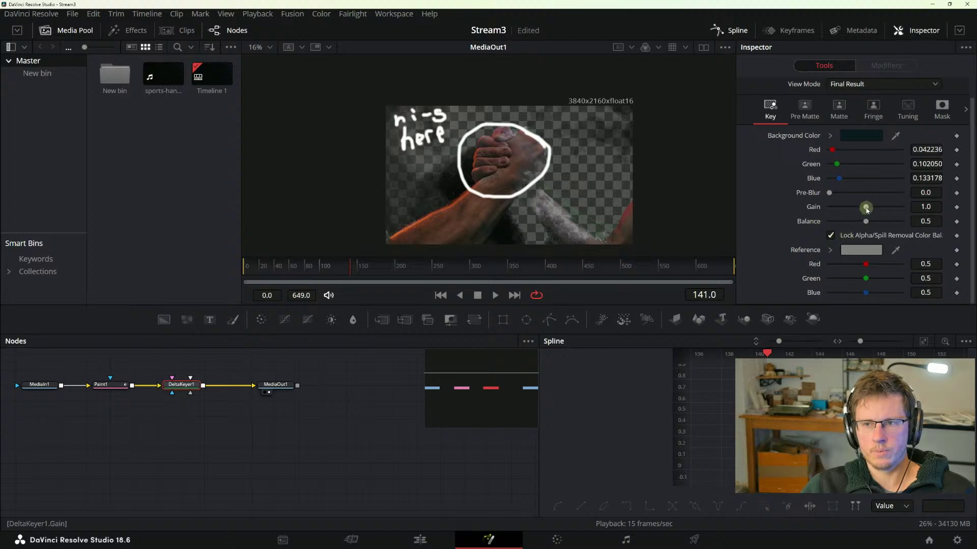
left_click_drag(865, 207, 825, 218)
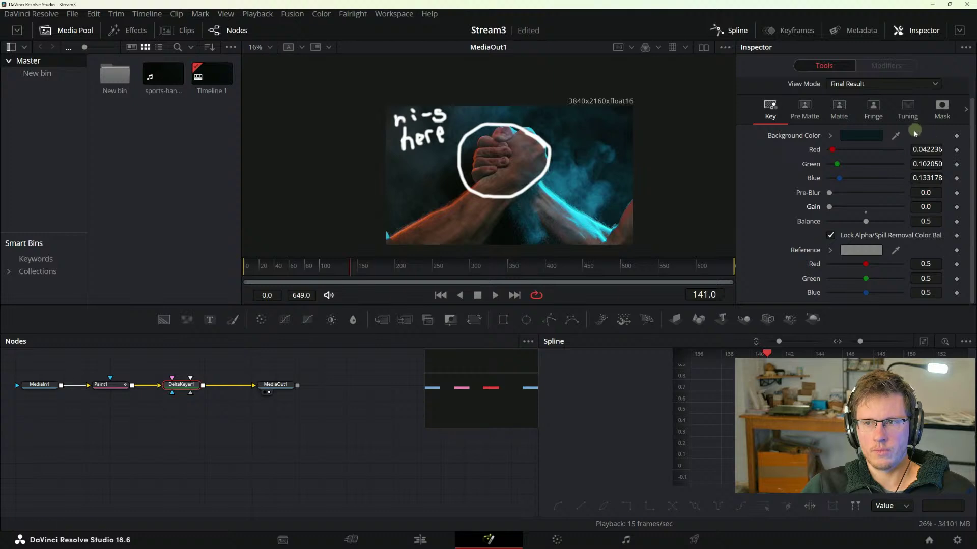
mouse_move(895, 135)
left_mouse_down()
mouse_move(608, 123)
mouse_move(414, 185)
mouse_move(401, 213)
left_mouse_up()
left_click(689, 180)
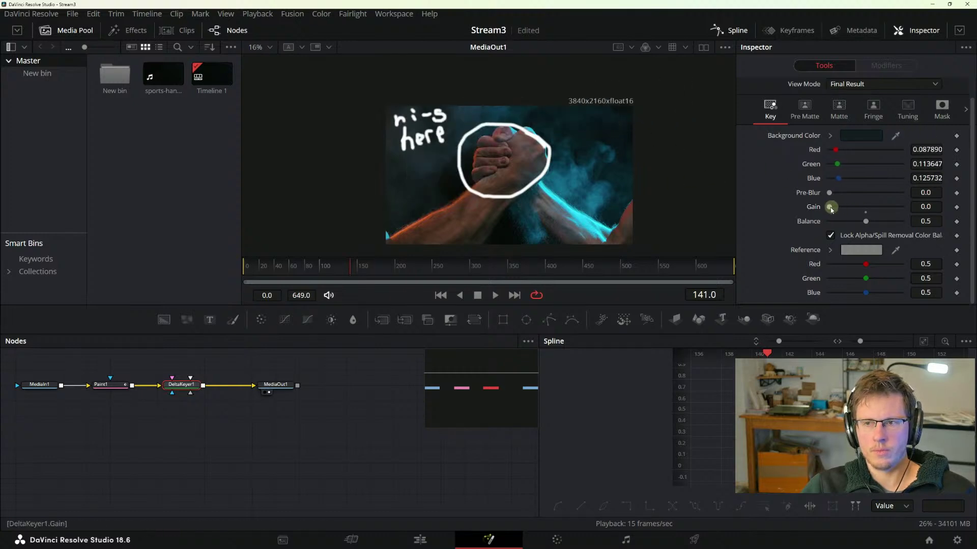
- Set the keyer's Gain to 0.378 and Balance to 0.0, and resample the background color from the dark area between the arms
mouse_move(829, 207)
left_mouse_down()
mouse_move(898, 221)
mouse_move(856, 208)
mouse_move(828, 222)
mouse_move(855, 208)
mouse_move(832, 208)
mouse_move(844, 207)
left_mouse_up()
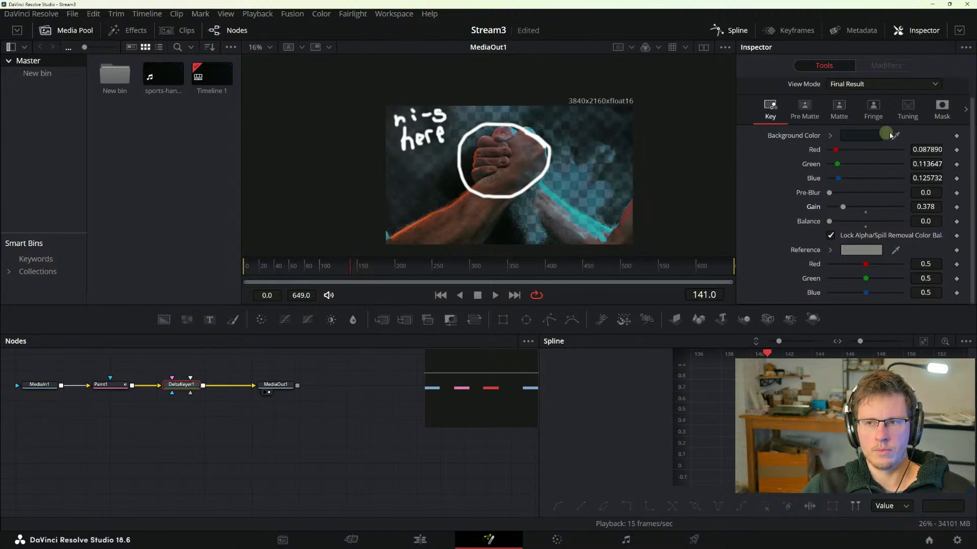
left_click_drag(895, 135, 500, 219)
left_click_drag(502, 230, 506, 234)
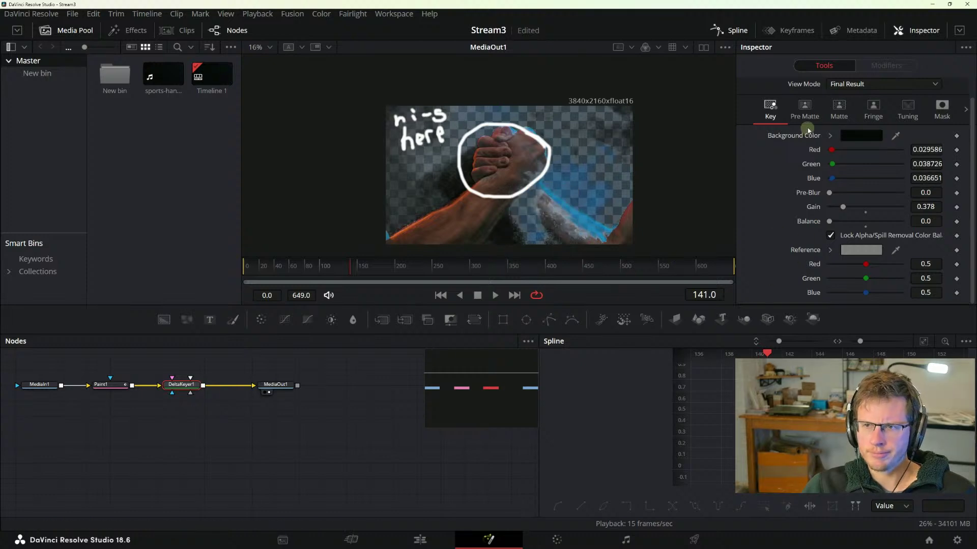
left_click(805, 108)
left_click(769, 107)
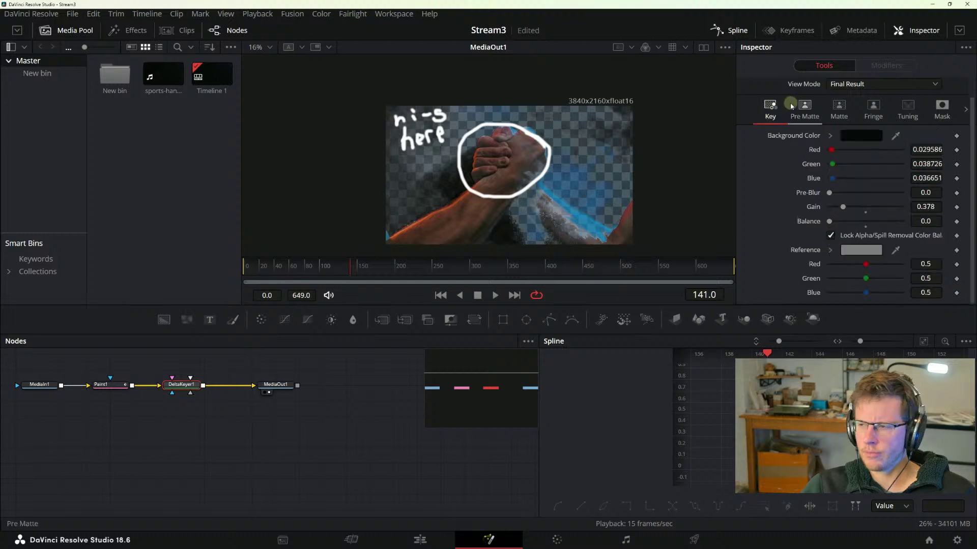
- Delete the DeltaKeyer1 node, leaving Paint1 connected directly to MediaOut1
key("shift+space")
type("Delta Keyer")
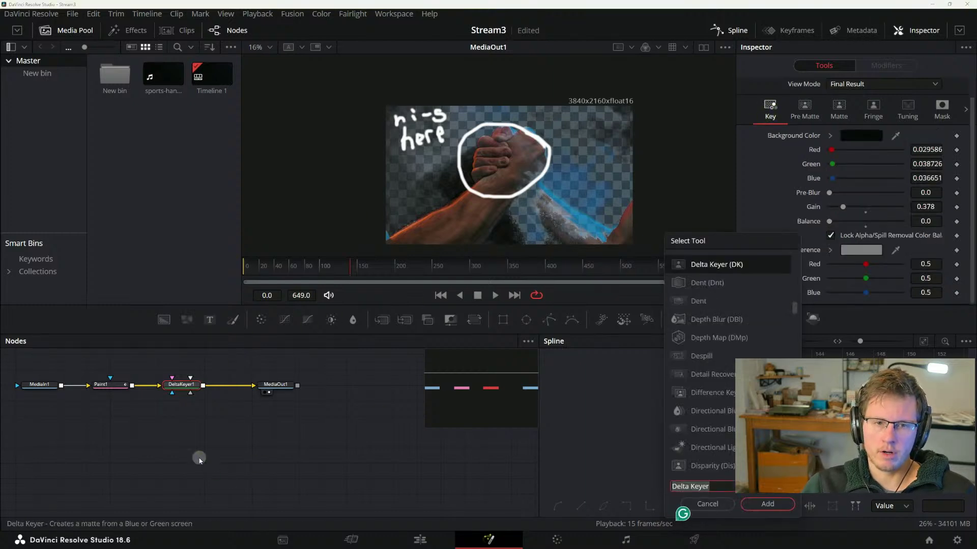
key("Escape")
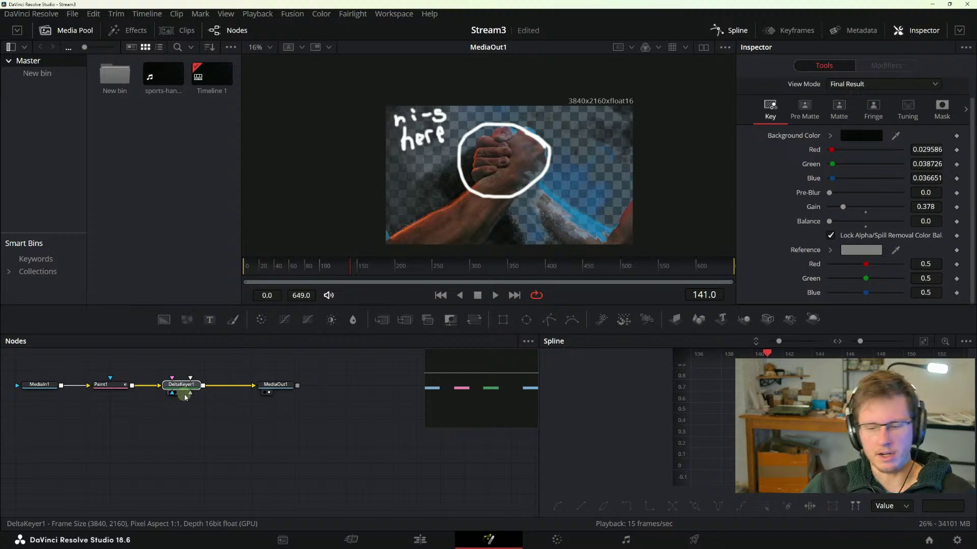
key("Delete")
key("shift+space")
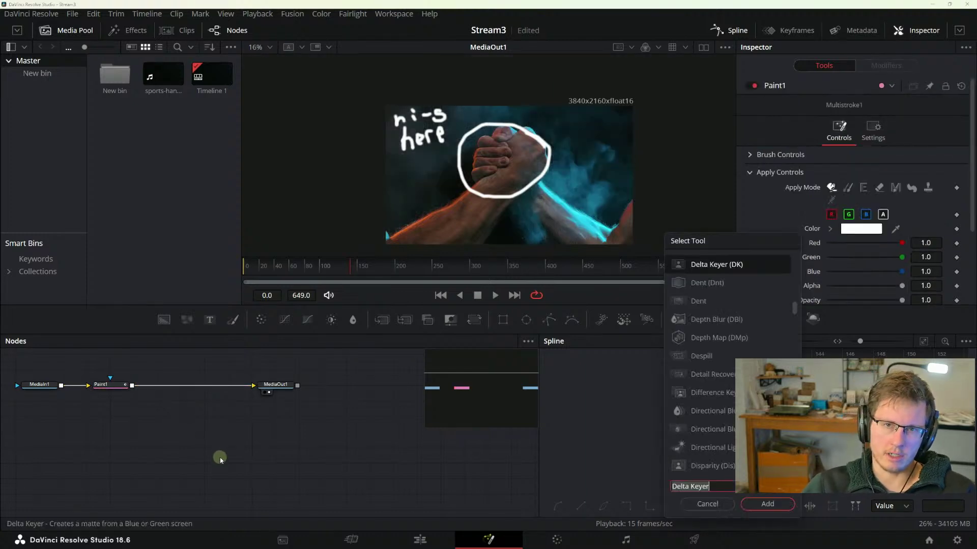
key("Escape")
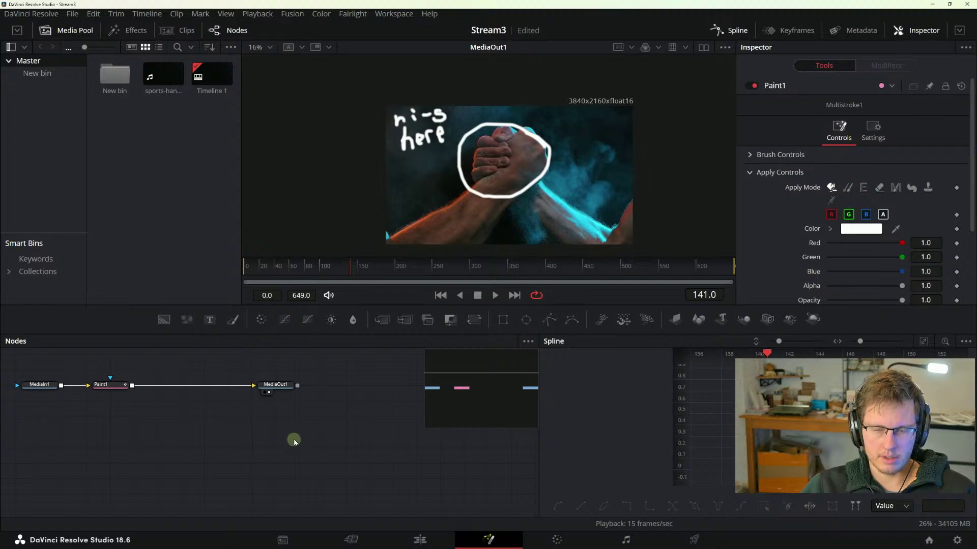
- Switch back to the reference manual and read the sections on node naming and turning one or more clips into Fusion clips
key("shift+space")
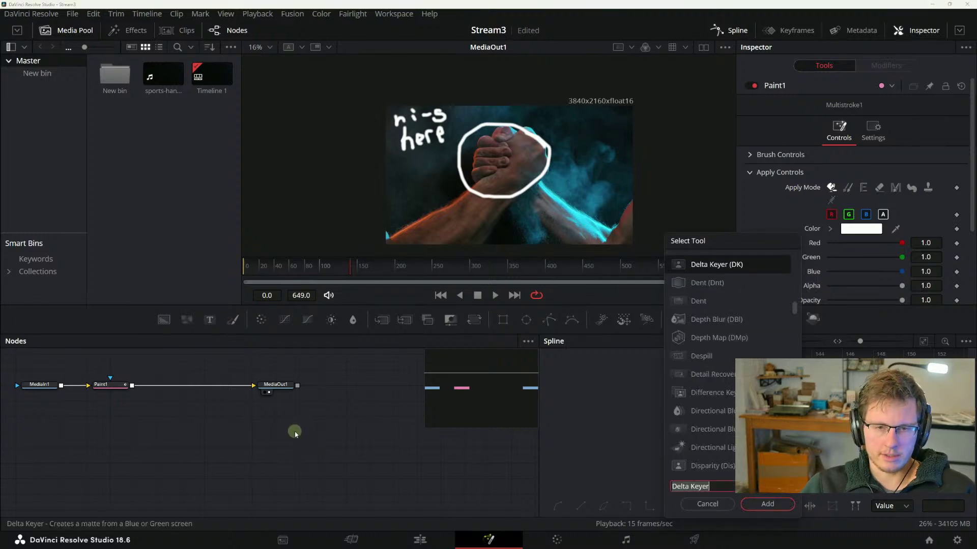
key("alt+Tab")
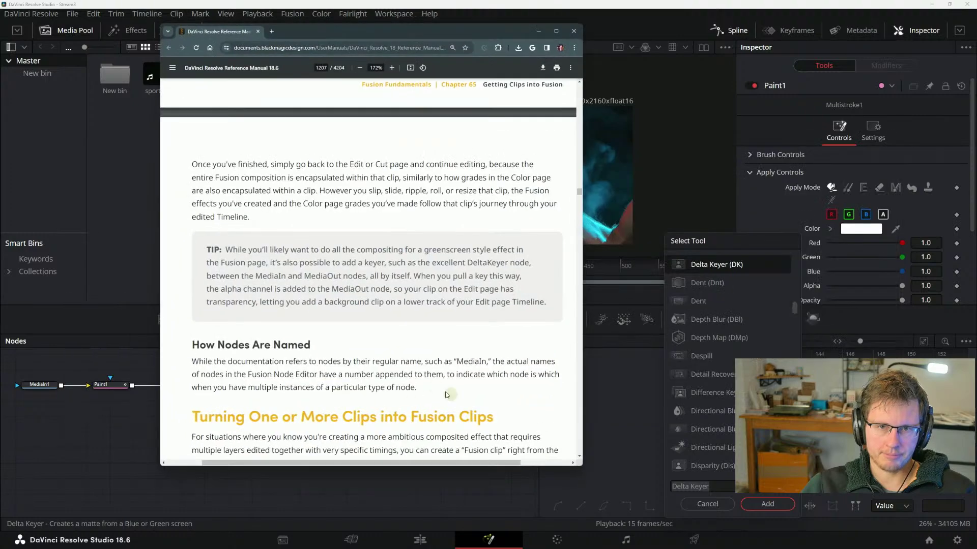
scroll(303, 348, "down", 3)
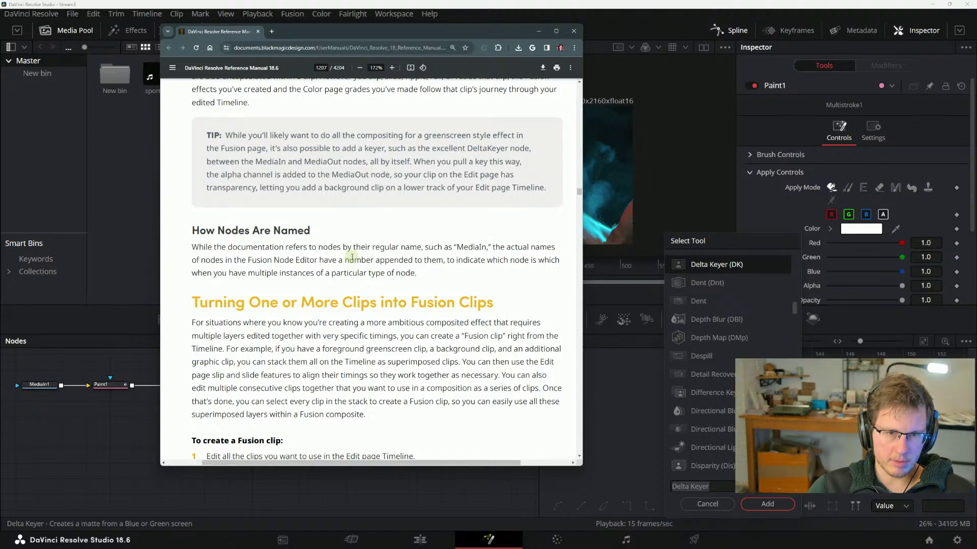
left_click(707, 504)
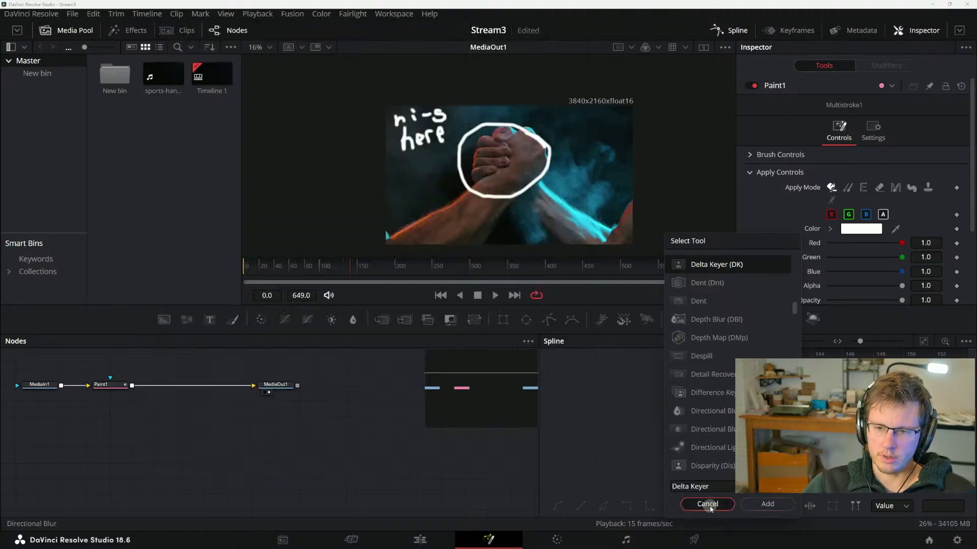
key("alt+Tab")
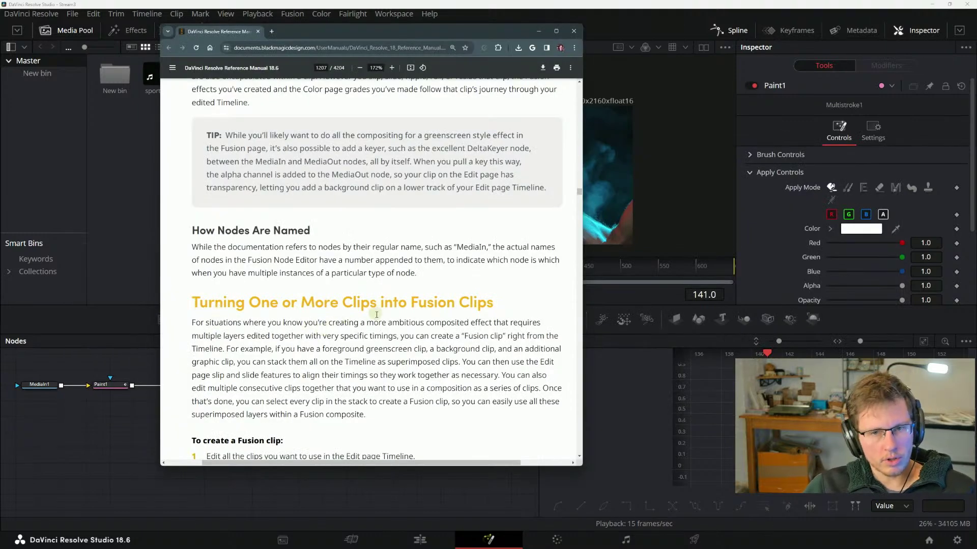
scroll(213, 248, "down", 3)
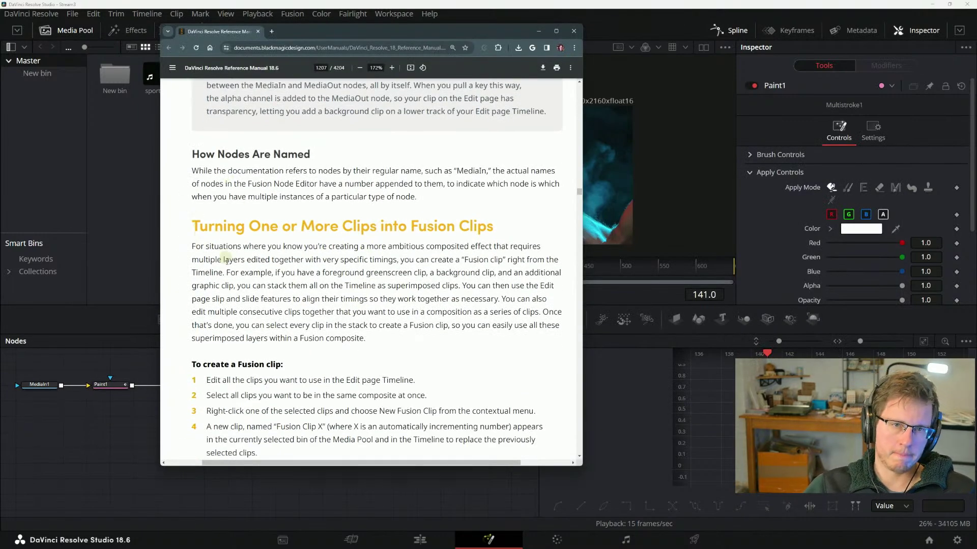
scroll(185, 185, "down", 3)
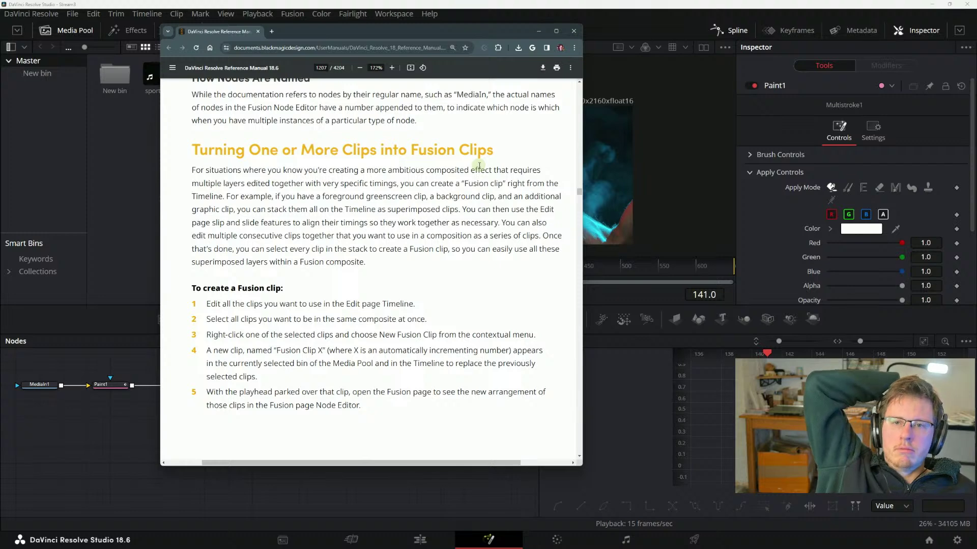
- Go to the Edit page and check the New Fusion Clip command available for the hands clip in the timeline, without applying it
left_click(434, 538)
left_click(516, 381)
right_click(527, 396)
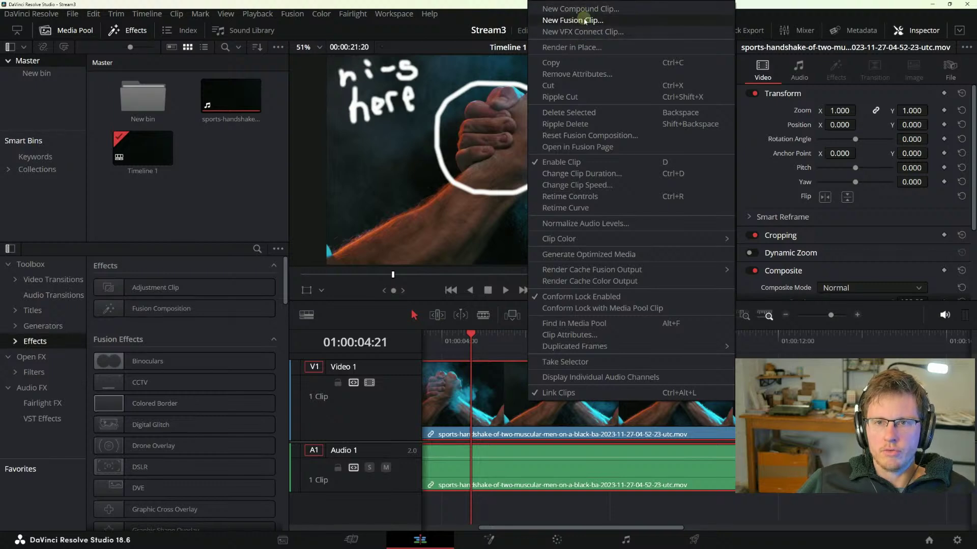
left_click(498, 407)
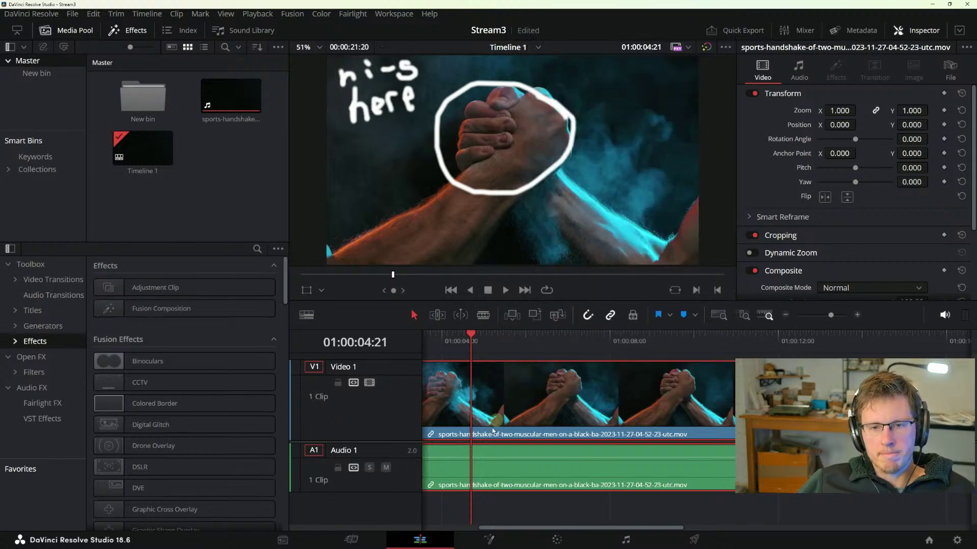
- Bring up the tool search on the Fusion page and switch back to the reference manual in the browser
left_click(488, 538)
key("shift+space")
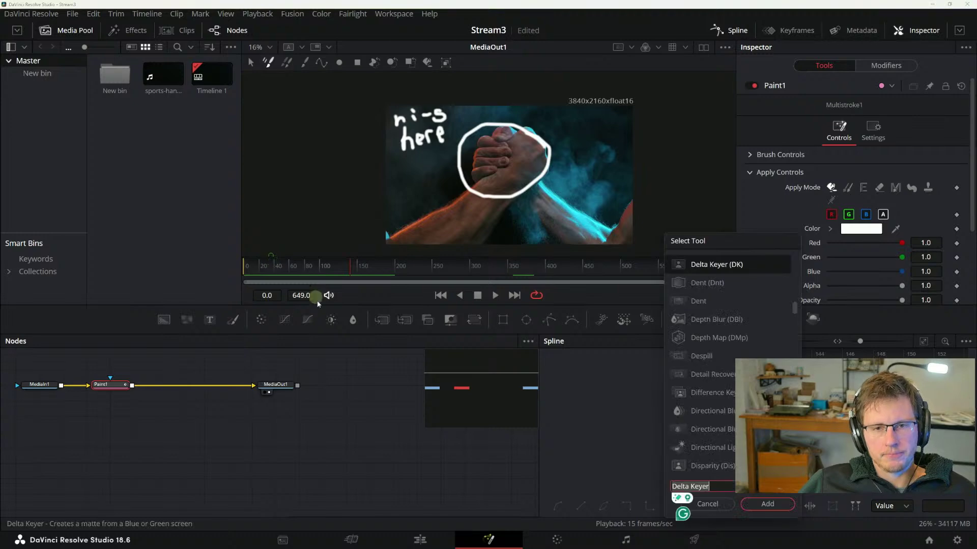
key("alt+Tab")
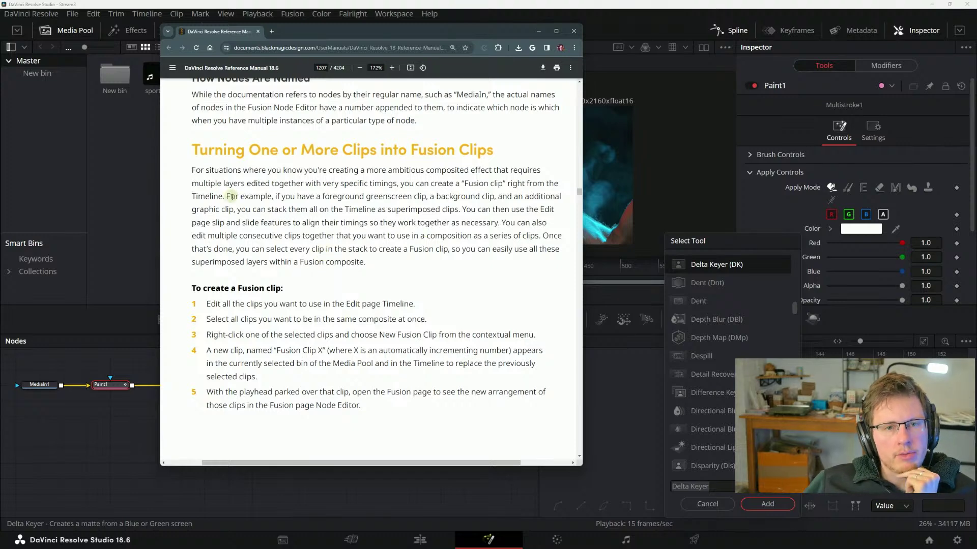
- Read the manual's example of stacking greenscreen, background and graphic clips on the Timeline as superimposed clips
left_click_drag(226, 196, 331, 197)
left_click(332, 198)
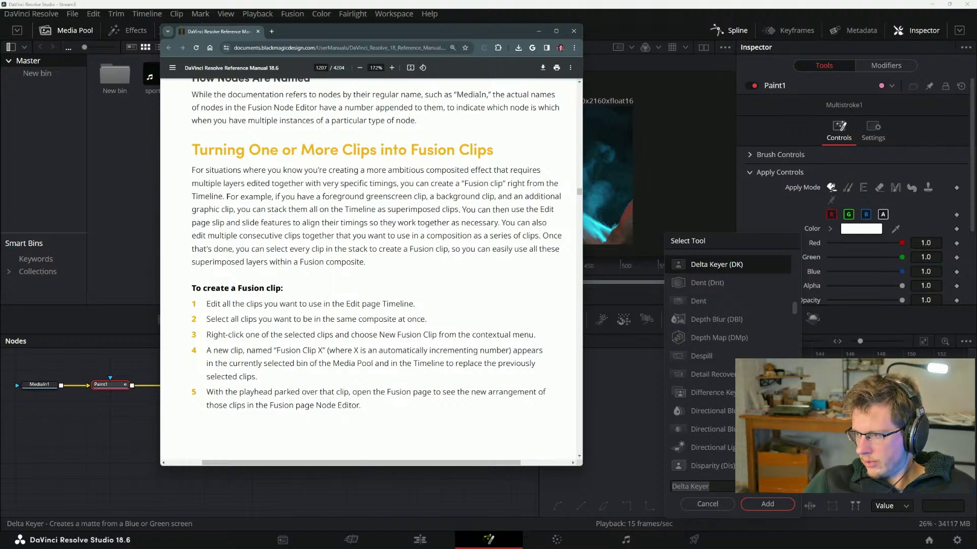
key("alt+Tab")
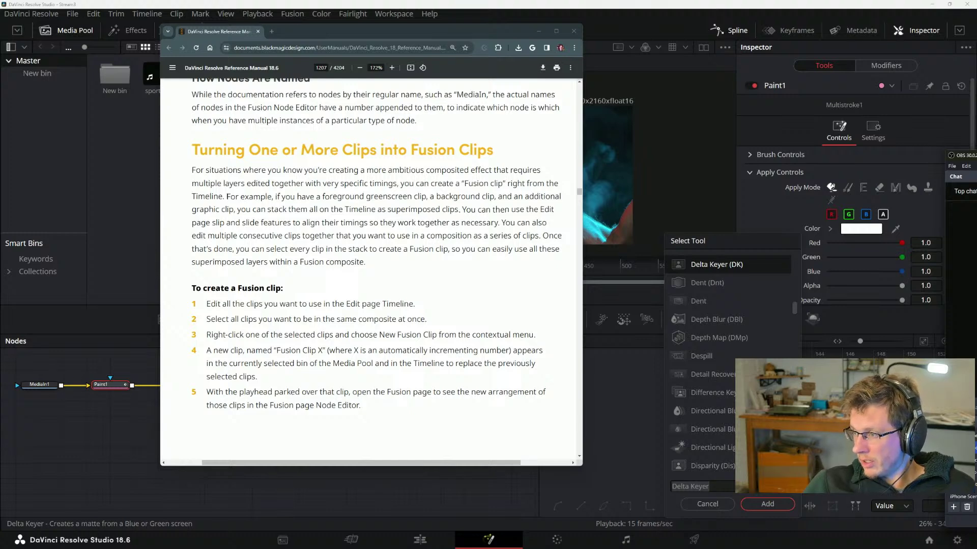
key("alt+Tab")
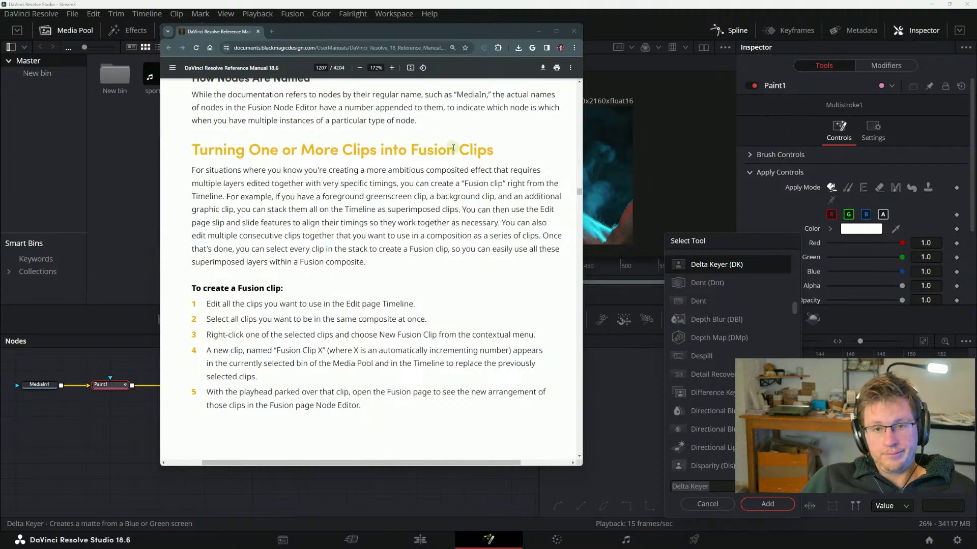
left_click_drag(447, 201, 507, 209)
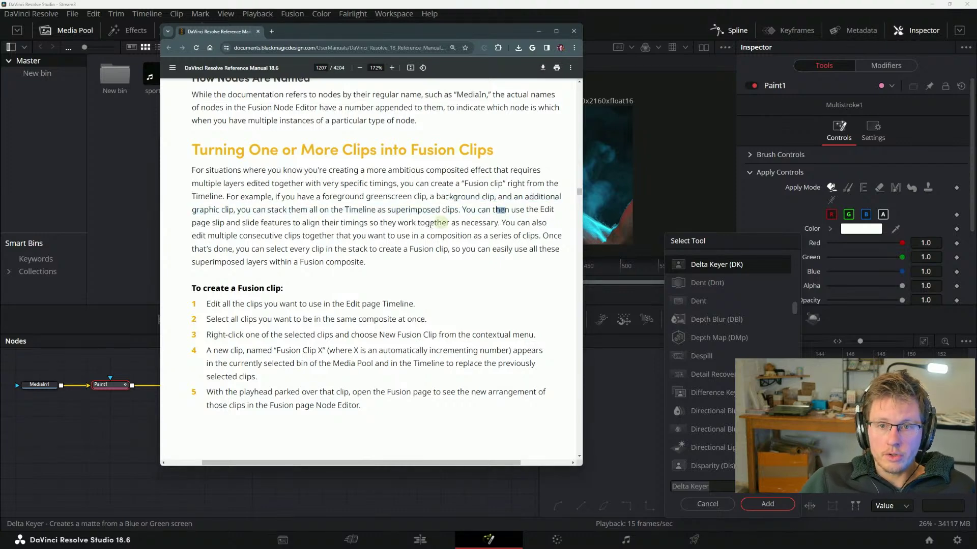
left_click(487, 212)
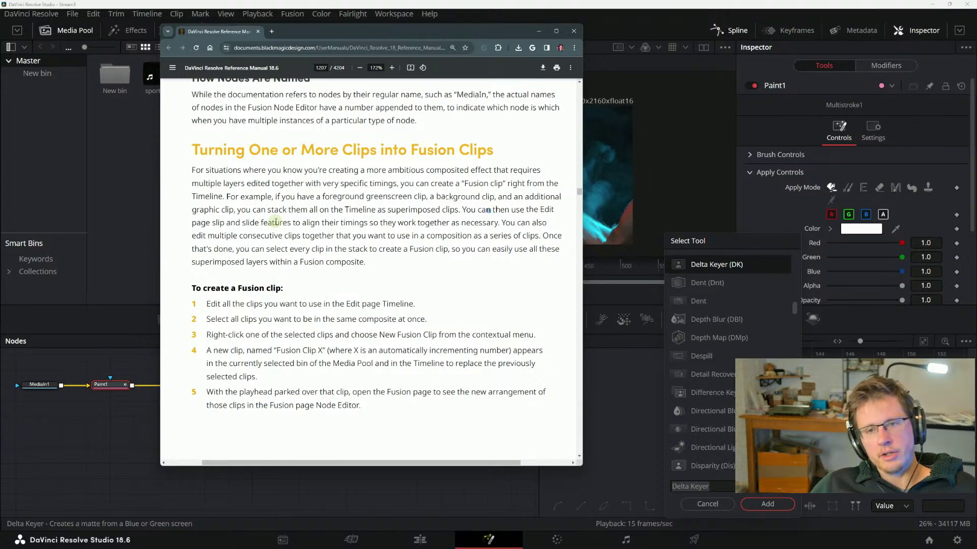
- Read the passage on aligning timings, editing consecutive clips together and selecting every clip in the stack to create a Fusion clip
left_click_drag(194, 235, 318, 223)
left_click(321, 253)
left_click(318, 224)
left_click_drag(366, 262, 299, 197)
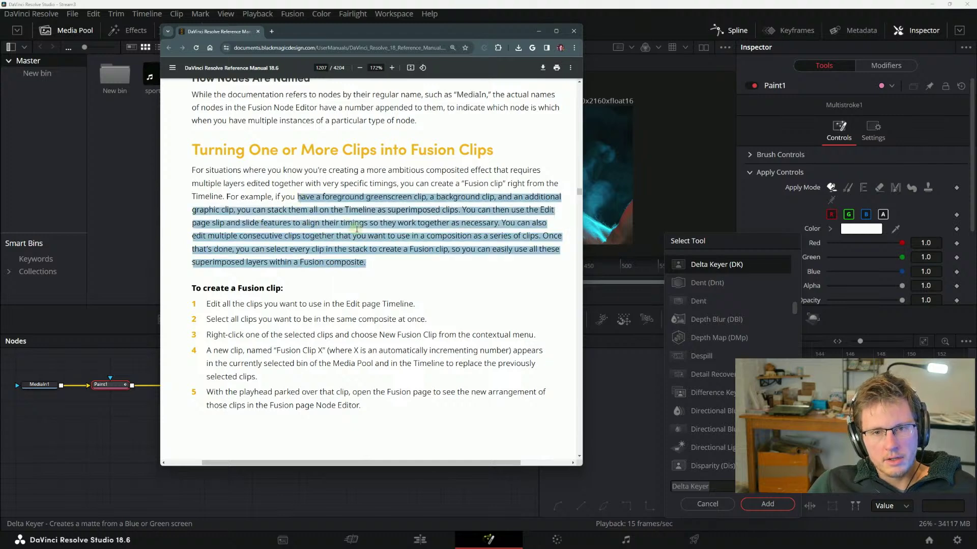
left_click(356, 230)
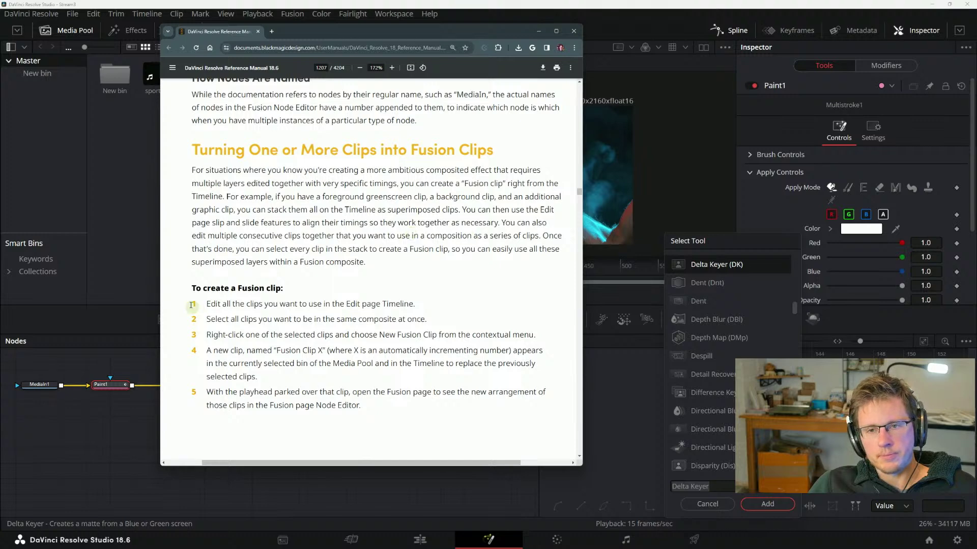
left_click_drag(196, 250, 288, 249)
left_click(274, 257)
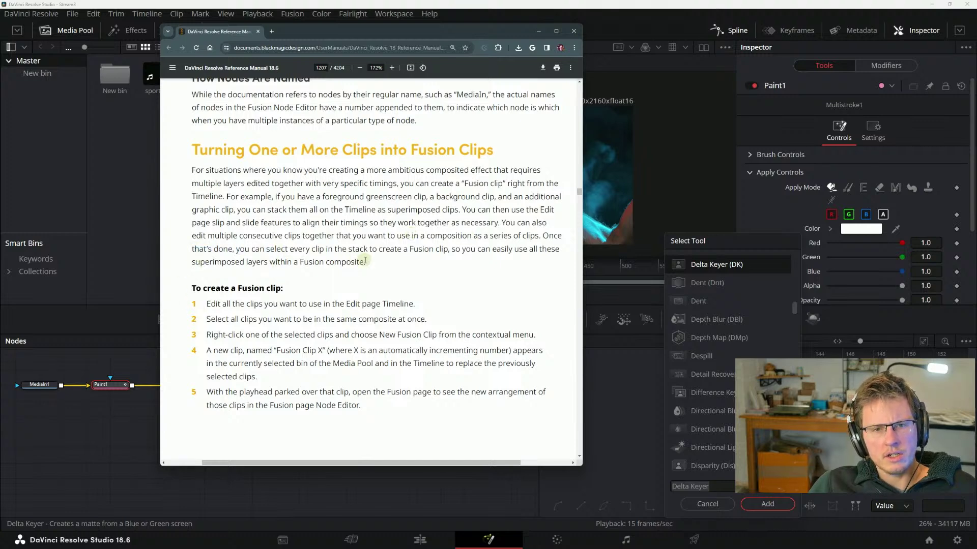
left_click_drag(365, 260, 242, 210)
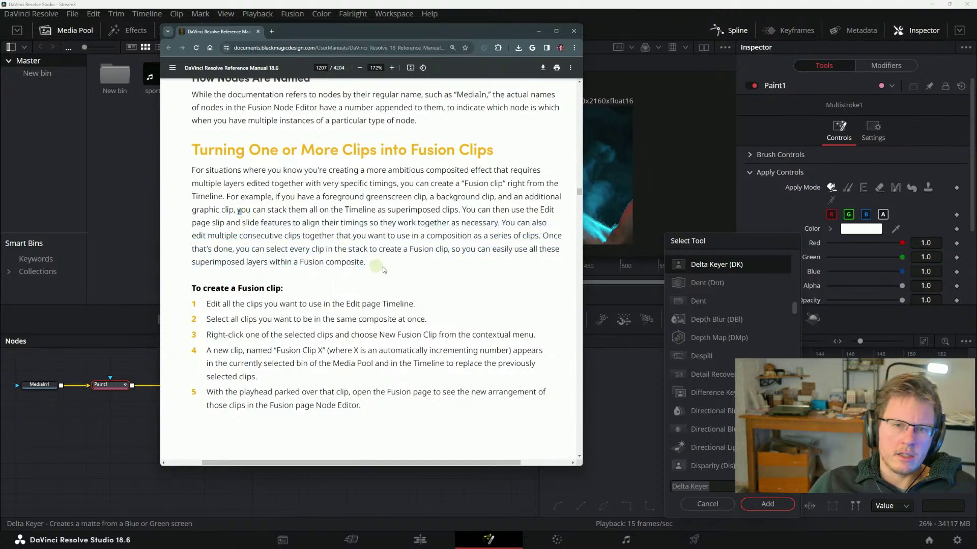
left_click_drag(322, 224, 407, 254)
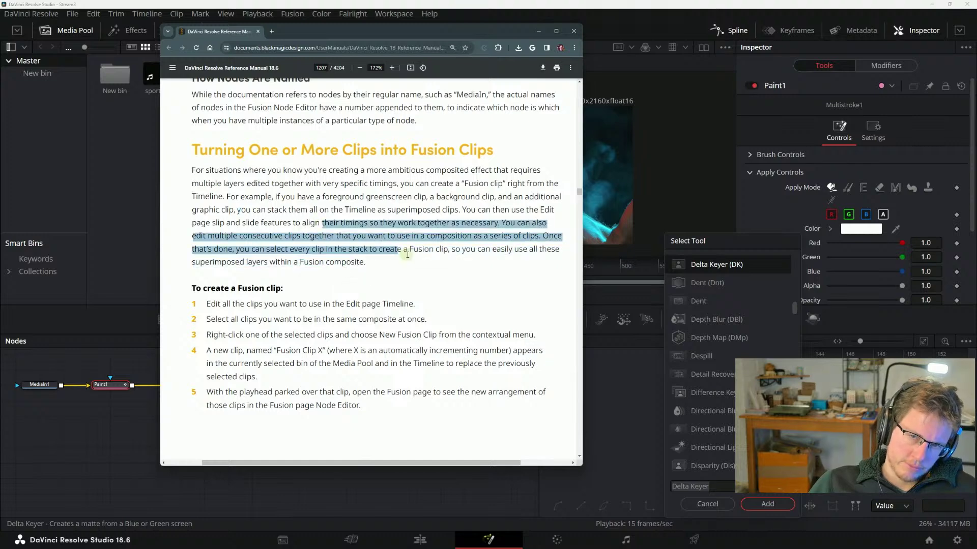
left_click(407, 255)
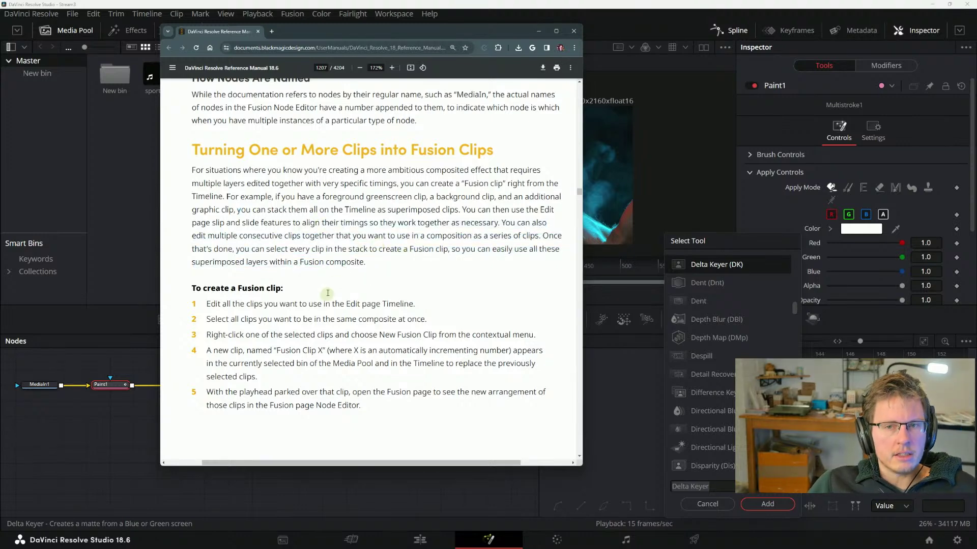
left_click_drag(213, 253, 299, 262)
left_click(366, 262)
left_click_drag(366, 262, 293, 227)
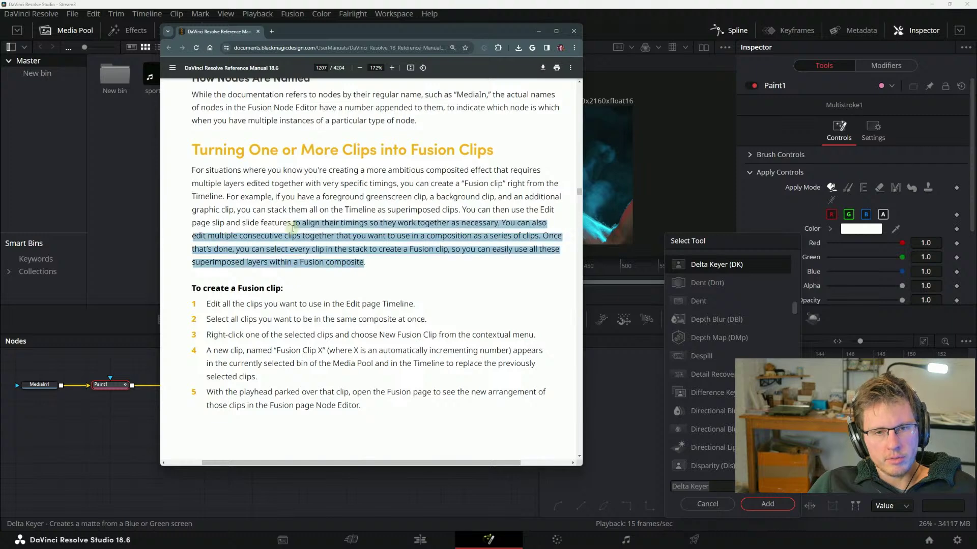
left_click(293, 228)
- Read the five numbered instructions under "To create a Fusion clip" in the manual
scroll(316, 183, "down", 3)
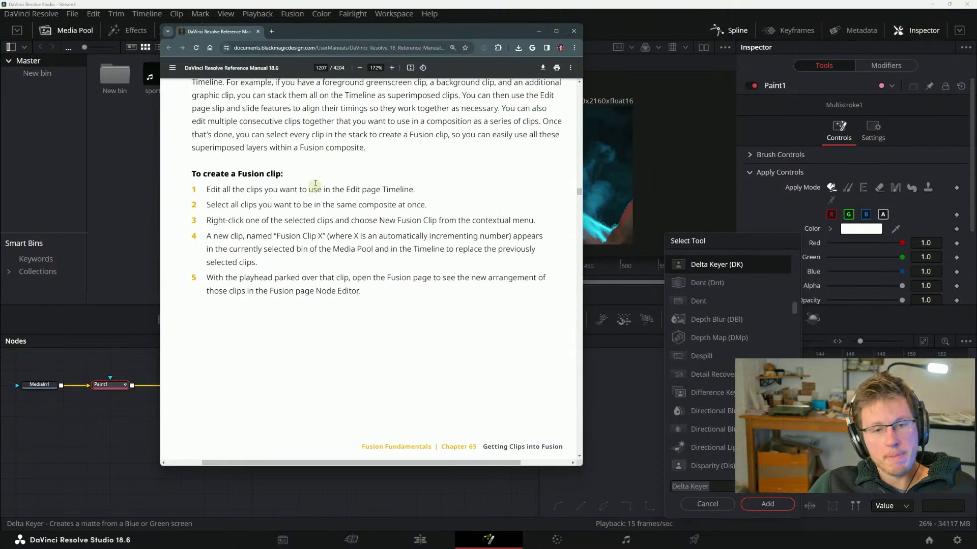
scroll(315, 185, "up", 1)
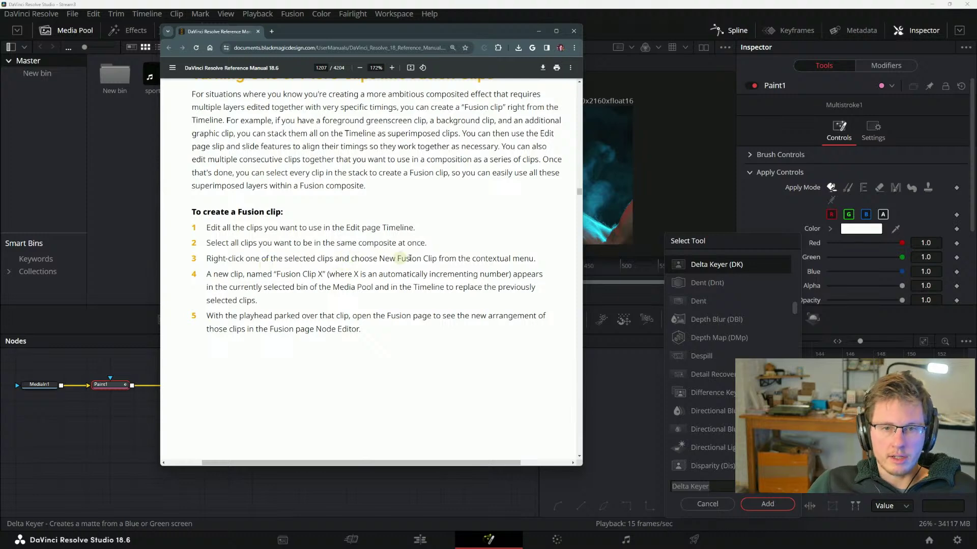
scroll(352, 266, "down", 1)
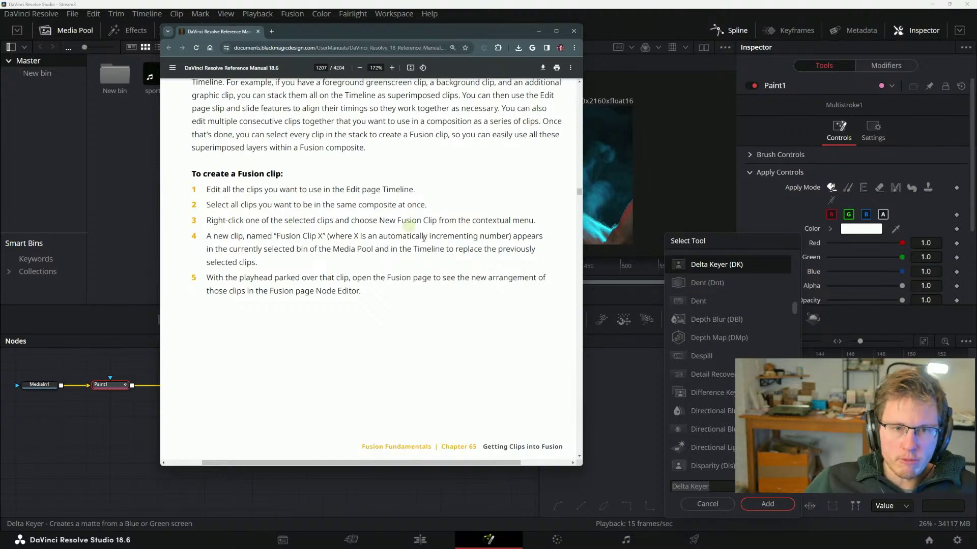
scroll(408, 279, "down", 1)
- Examine the stacked-clips figure and read the paragraph on how superimposed clips are connected through cascading Merge nodes
scroll(300, 249, "down", 6)
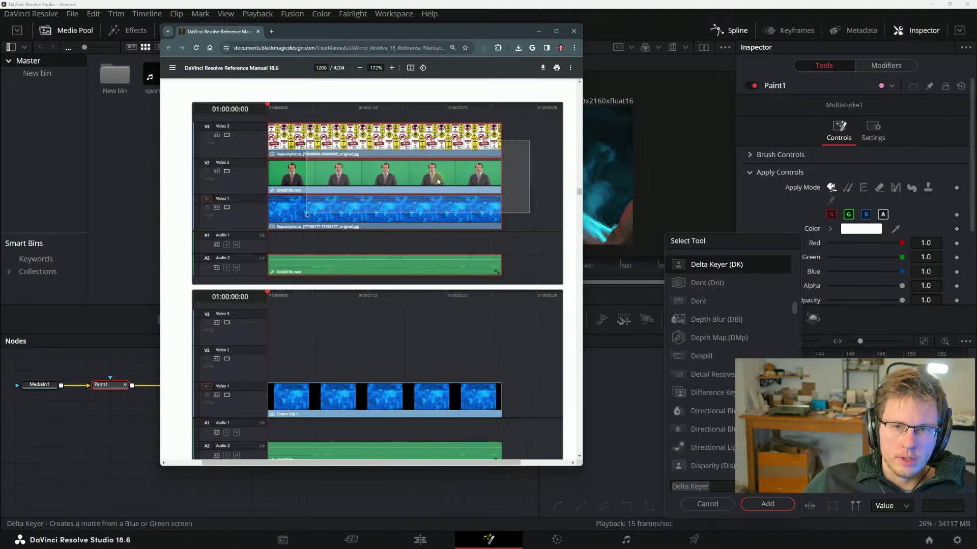
scroll(437, 182, "down", 4)
scroll(311, 220, "down", 3)
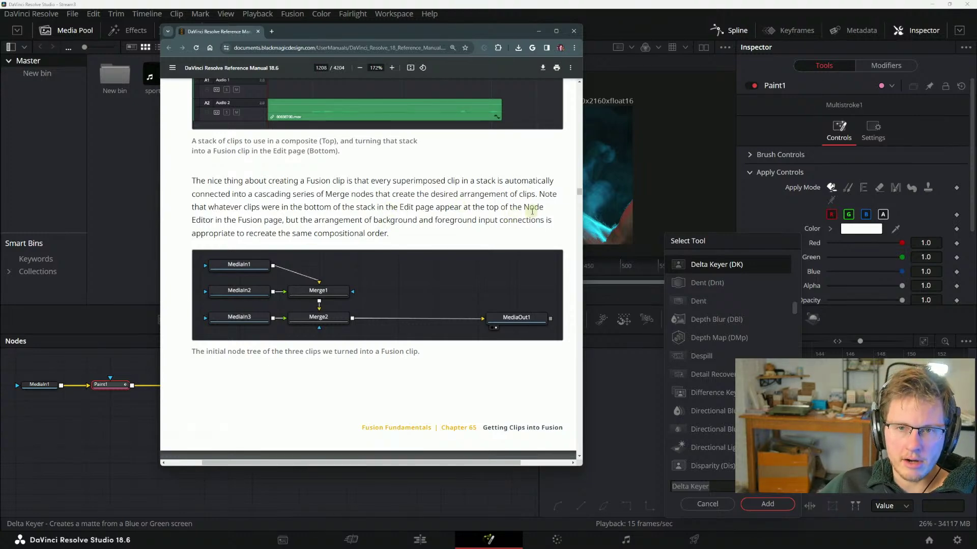
left_click_drag(394, 220, 438, 208)
left_click(326, 204)
left_click(458, 209)
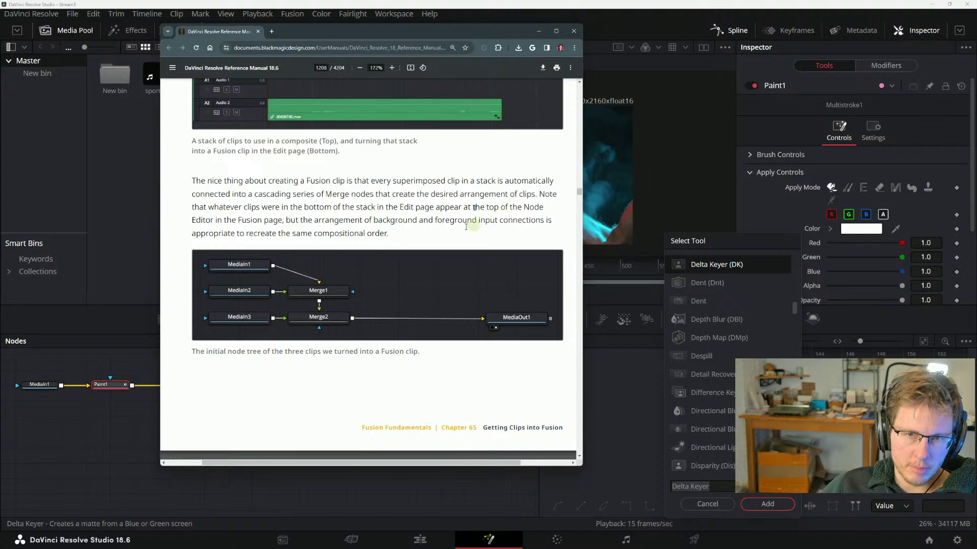
left_click_drag(196, 208, 384, 221)
left_click(334, 220)
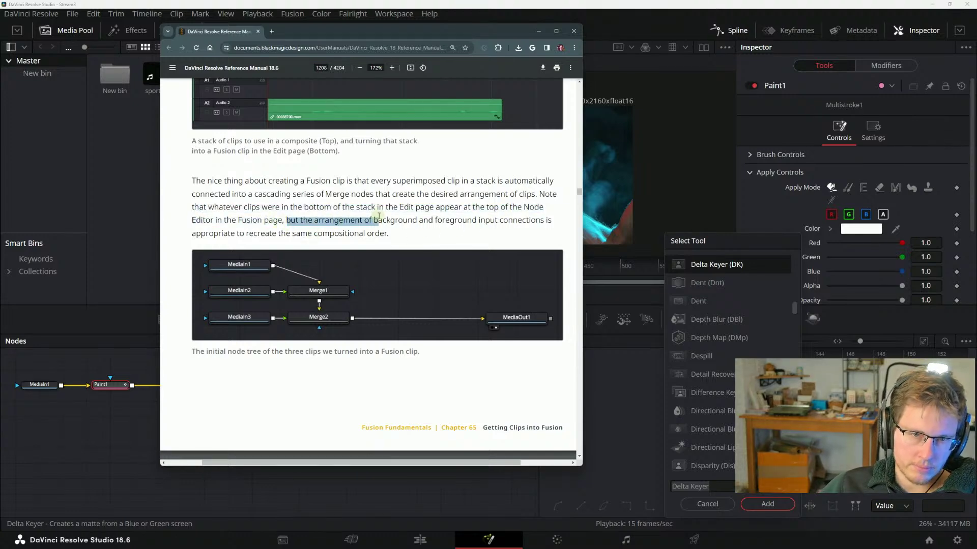
left_click(356, 221)
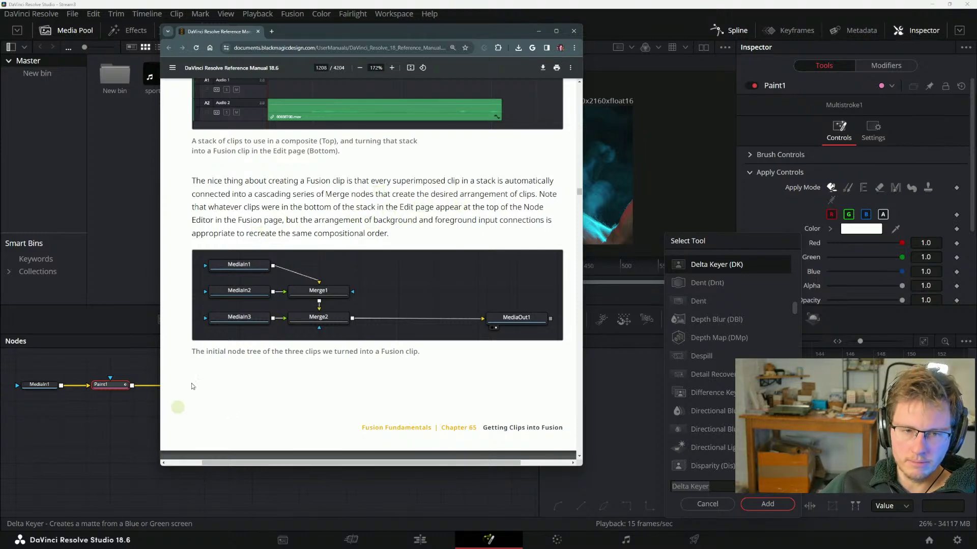
- Compare the order of the three stacked clips in the timeline figure with the MediaIn and Merge nodes in the node tree figure
scroll(356, 239, "up", 3)
scroll(327, 229, "up", 6)
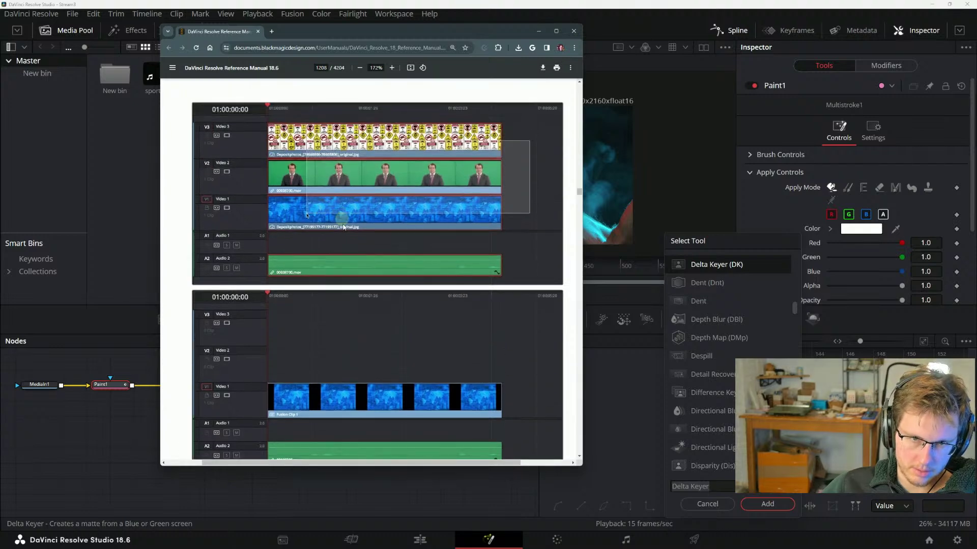
scroll(343, 227, "down", 7)
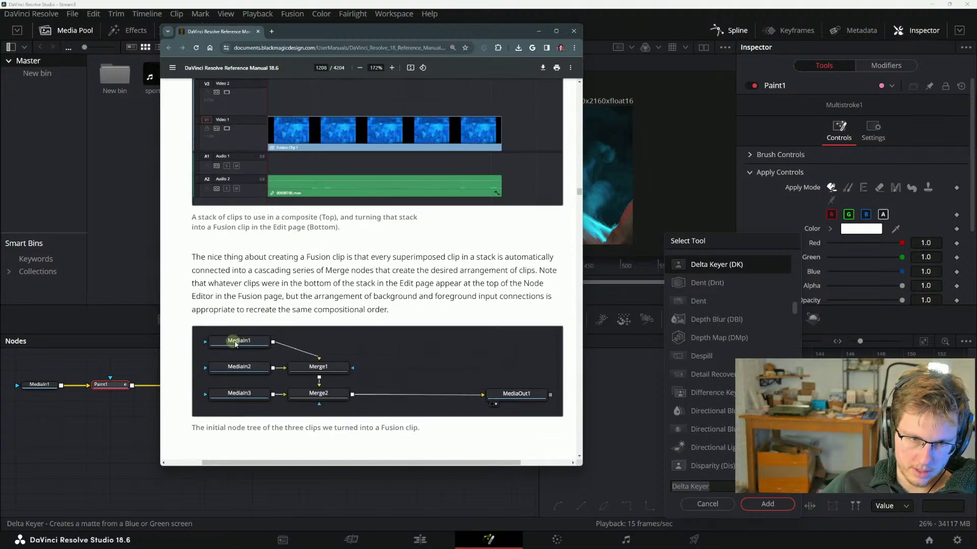
scroll(305, 341, "up", 8)
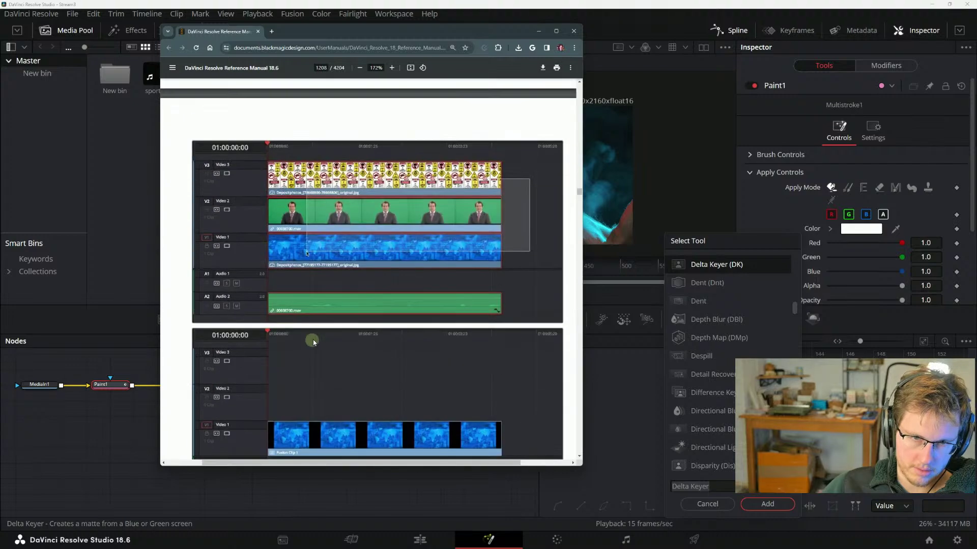
scroll(346, 234, "down", 8)
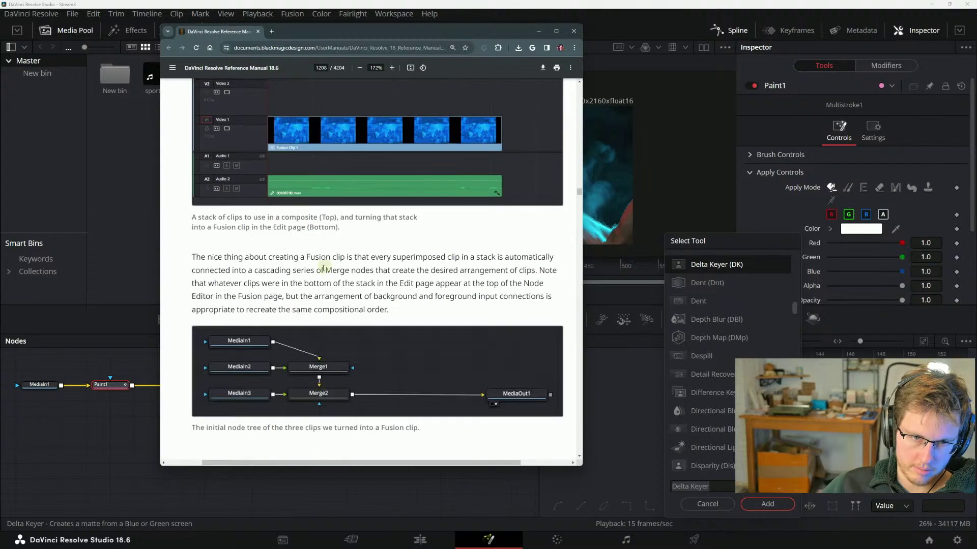
scroll(328, 341, "up", 9)
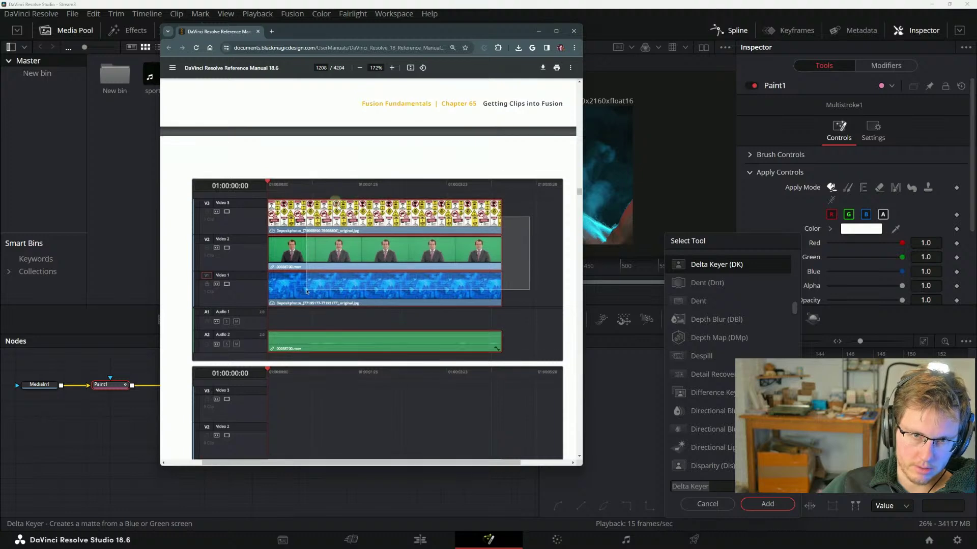
scroll(325, 234, "down", 9)
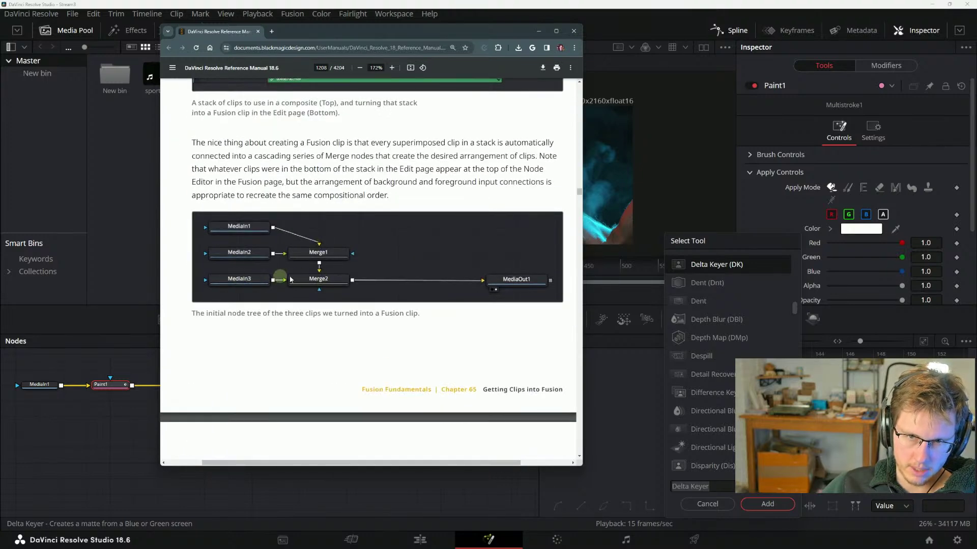
- Read the tip on how Fusion clips change clip resolution to match the Timeline and how to maintain full resolution
scroll(284, 321, "down", 8)
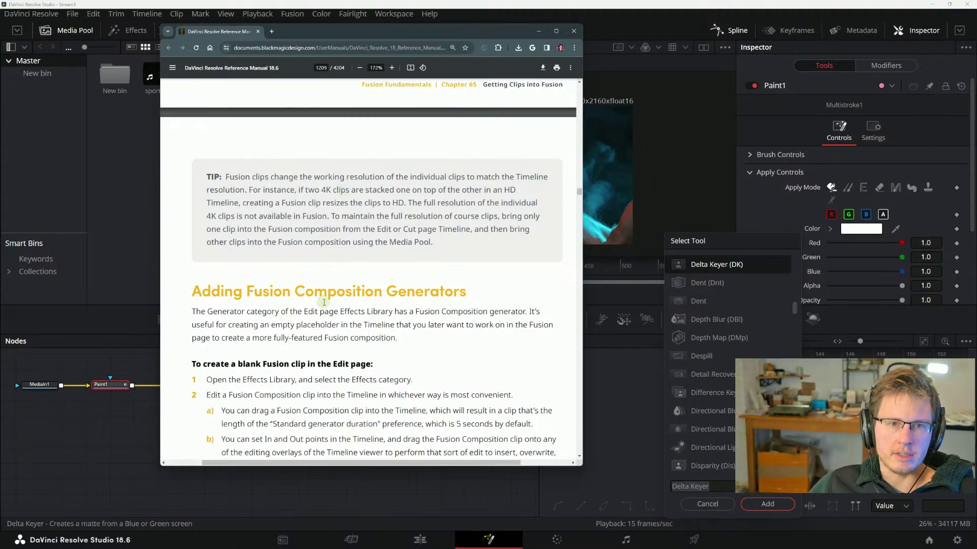
left_click_drag(304, 190, 403, 204)
left_click(429, 229)
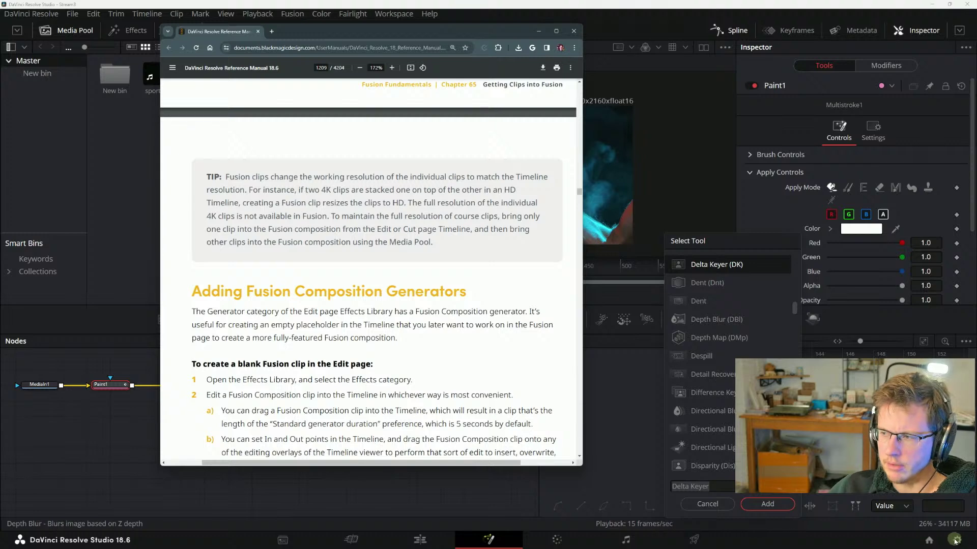
left_click_drag(334, 215, 408, 203)
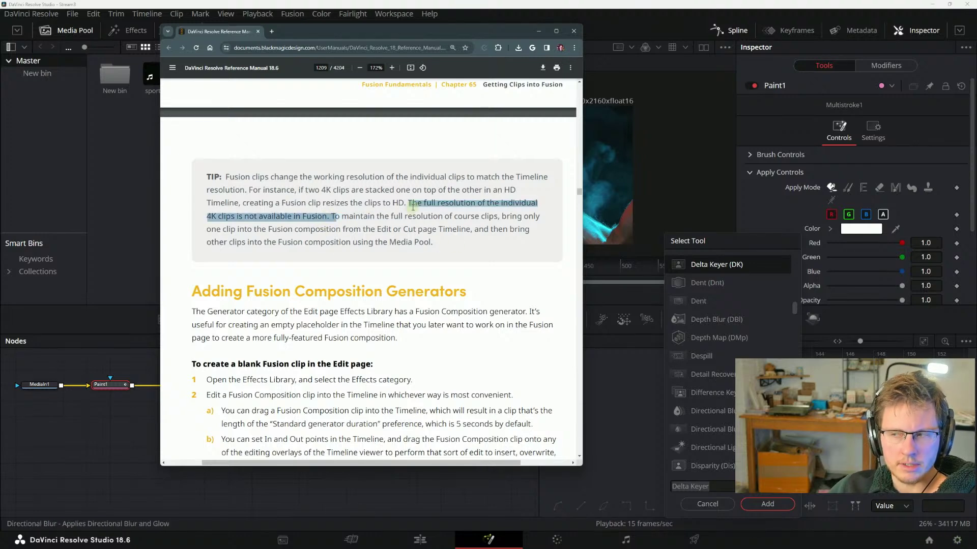
left_click(327, 179)
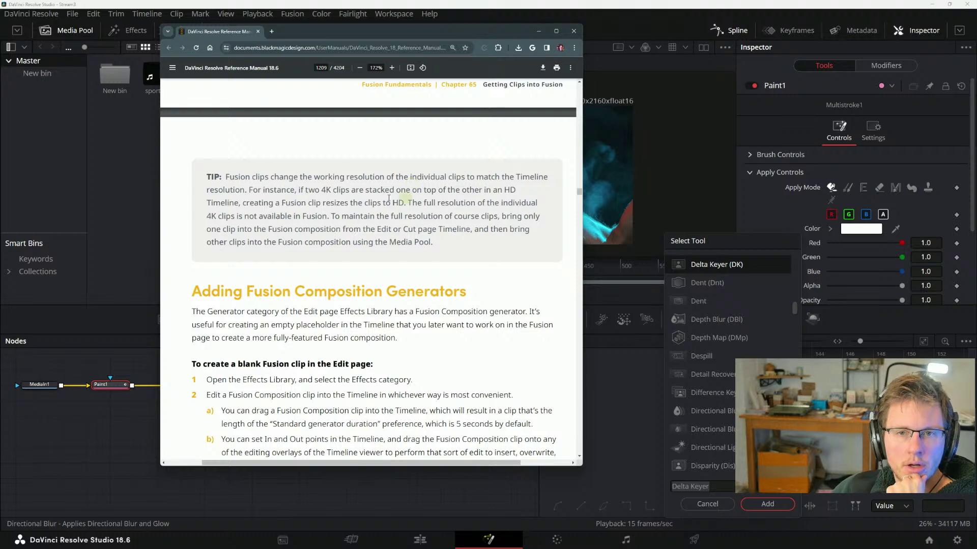
scroll(397, 195, "up", 4)
scroll(326, 194, "down", 4)
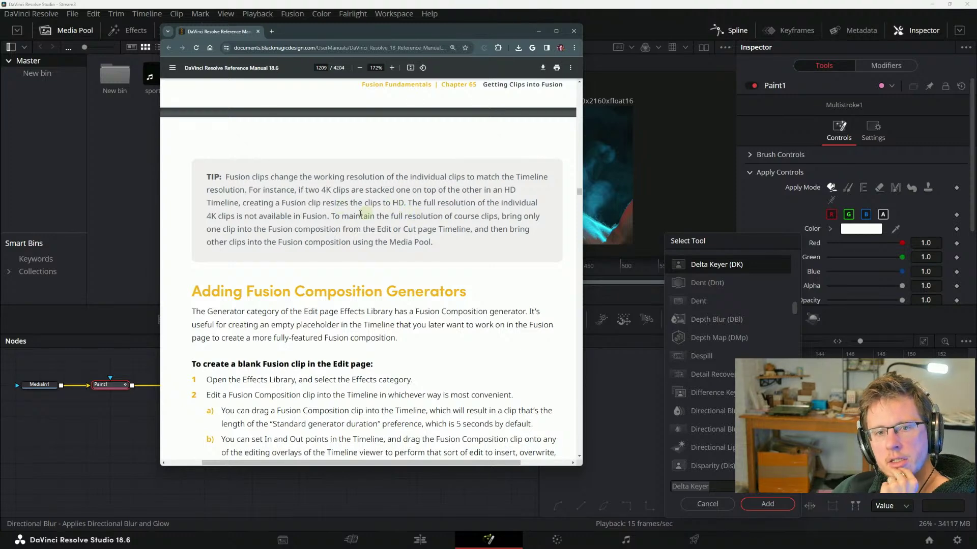
- Re-examine the manual's timeline figures of the three stacked clips and the resulting Fusion clip
scroll(488, 285, "up", 5)
scroll(349, 280, "up", 3)
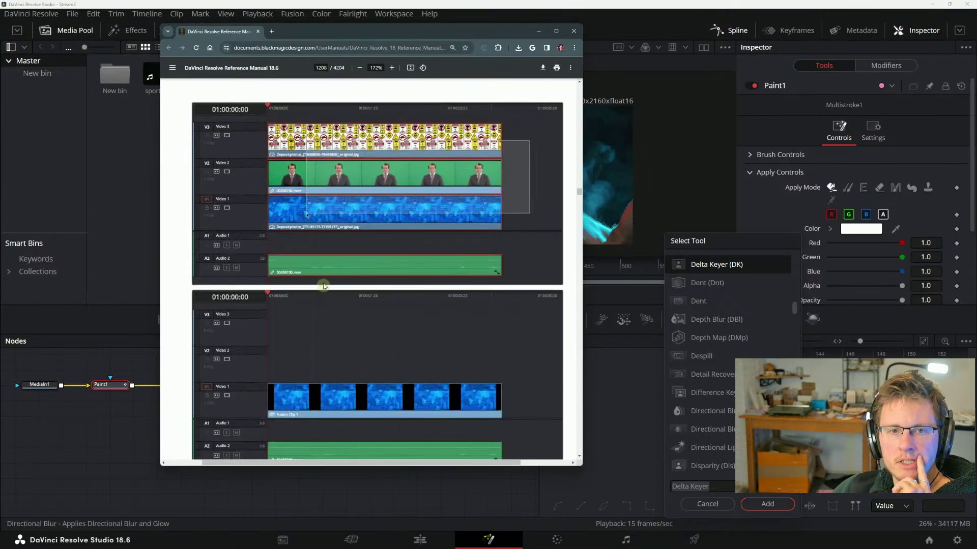
left_click(504, 245)
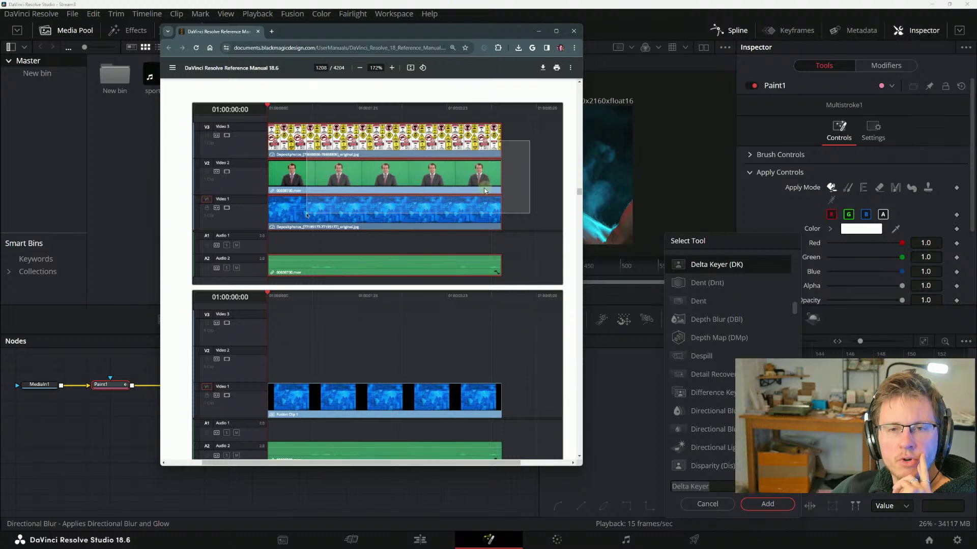
scroll(478, 213, "down", 3)
scroll(452, 259, "up", 4)
left_click(451, 259)
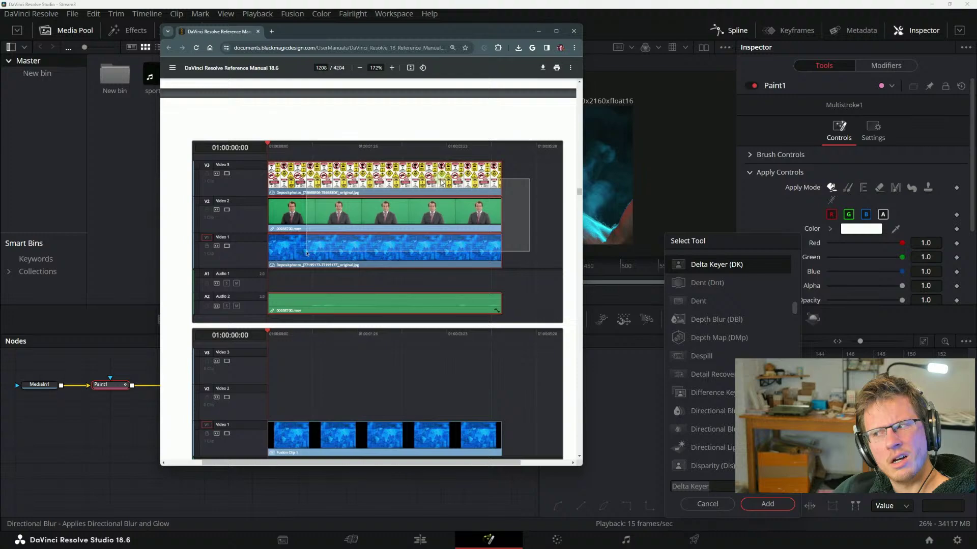
- Reread the tip on stacked 4K clips in an HD Timeline and bringing in further clips from the Media Pool at full resolution
scroll(440, 182, "down", 4)
scroll(438, 184, "down", 15)
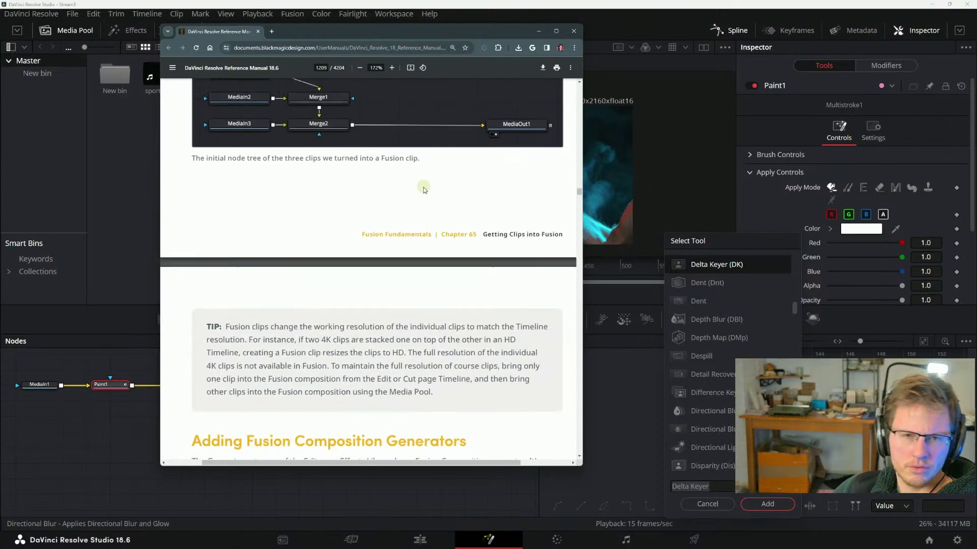
scroll(386, 200, "up", 2)
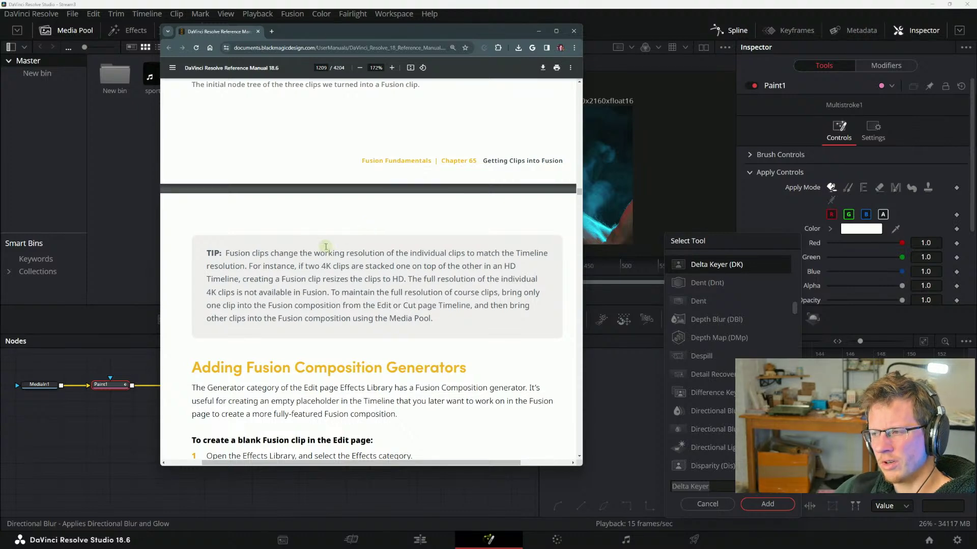
scroll(386, 285, "down", 2)
scroll(442, 288, "up", 2)
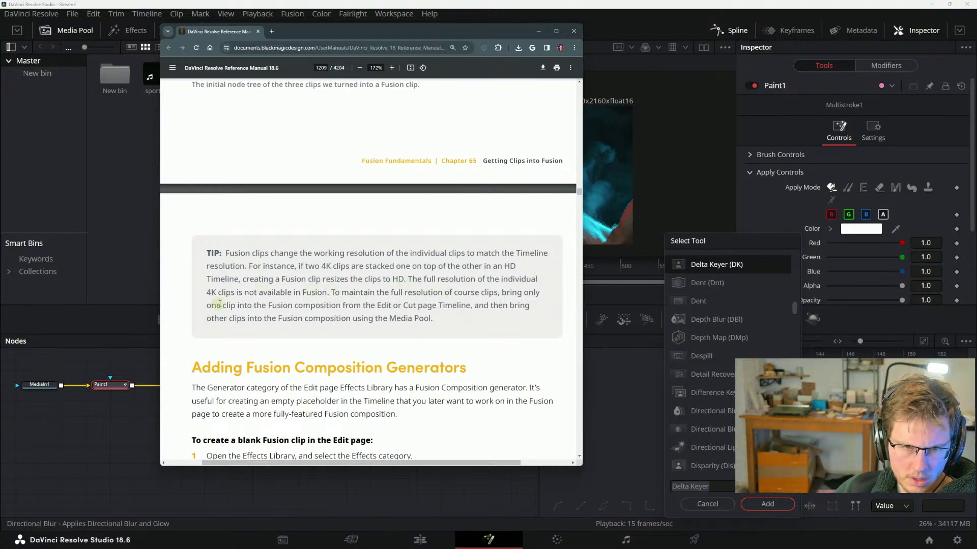
scroll(244, 301, "down", 1)
scroll(366, 262, "down", 1)
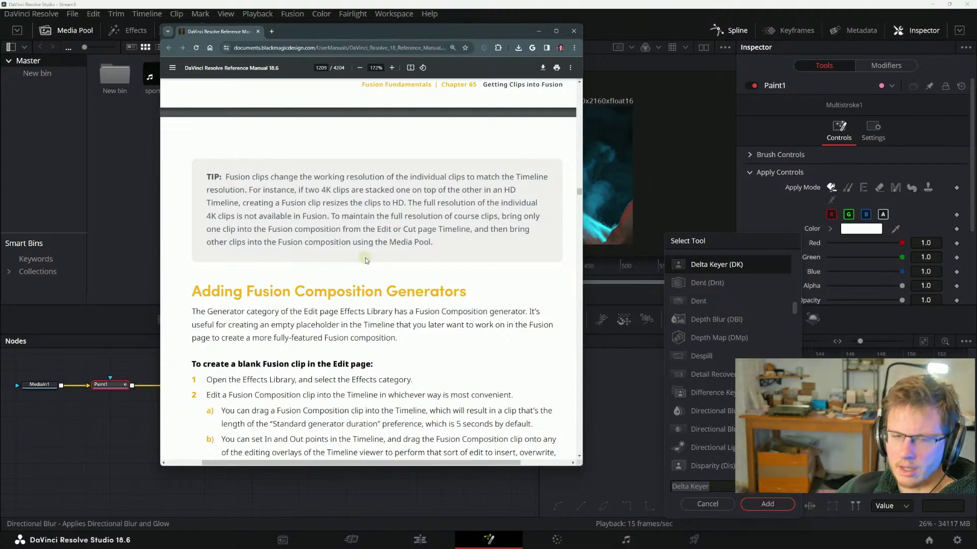
- Read the "Adding Fusion Composition Generators" section, including what the Fusion Composition generator is useful for
scroll(272, 351, "down", 2)
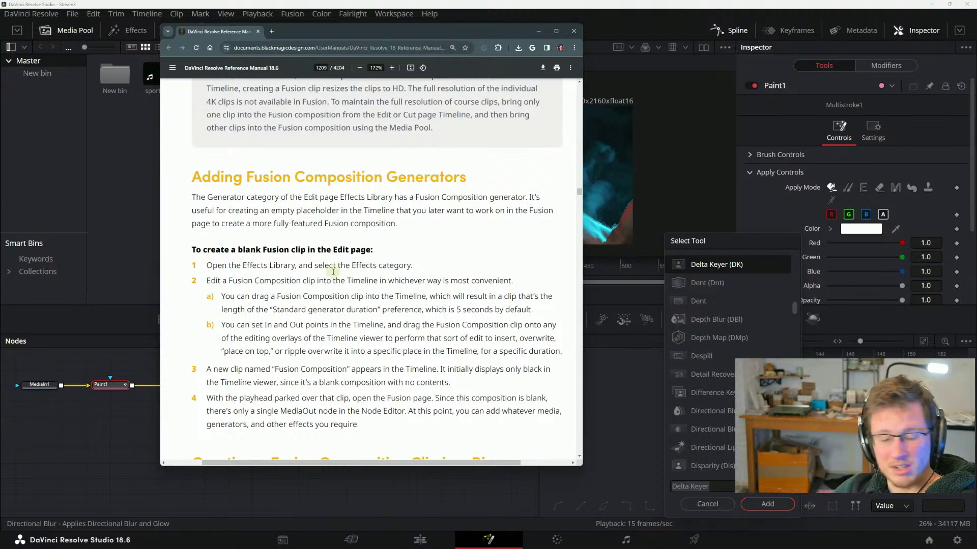
scroll(305, 310, "down", 4)
scroll(326, 280, "up", 6)
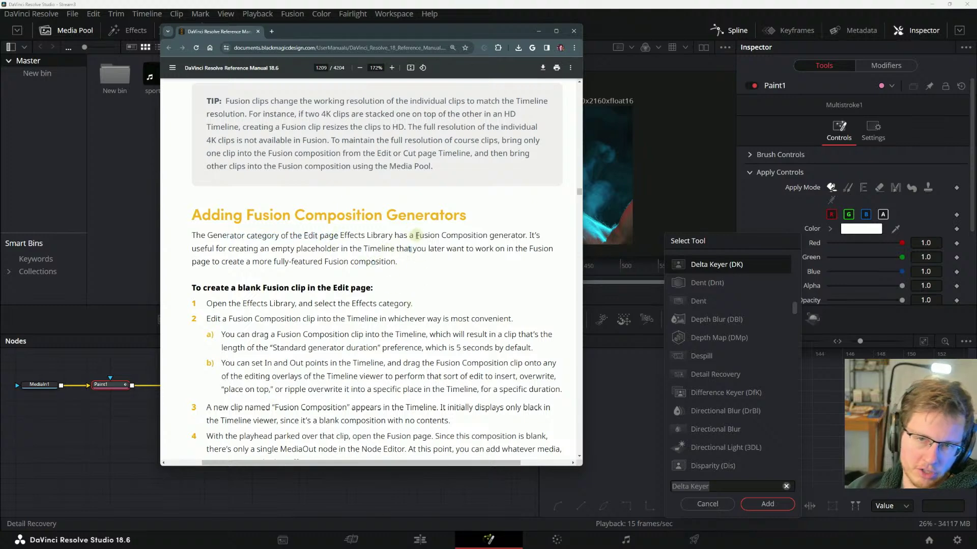
left_click_drag(504, 235, 507, 248)
left_click(349, 258)
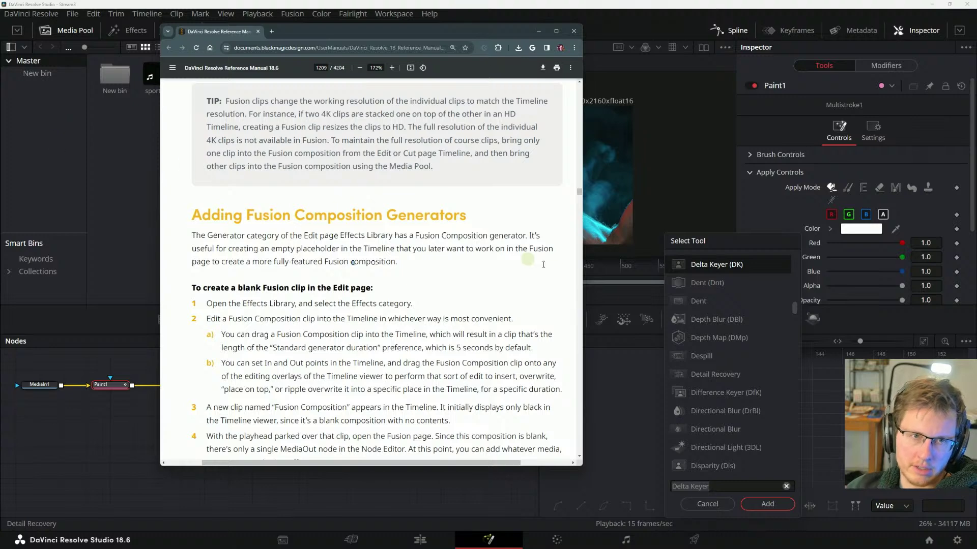
scroll(407, 265, "down", 1)
scroll(407, 265, "up", 1)
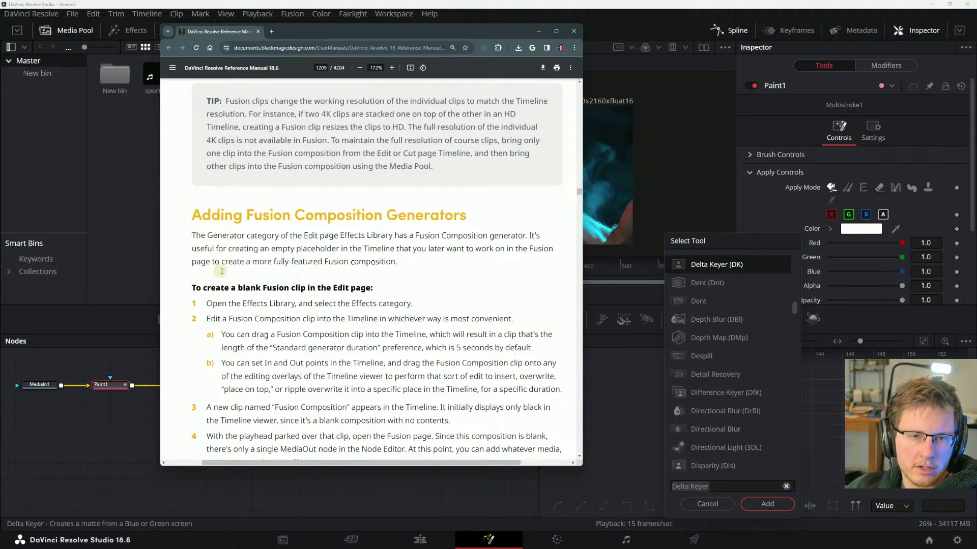
mouse_move(243, 256)
left_mouse_down()
mouse_move(358, 261)
mouse_move(247, 238)
left_mouse_up()
left_click(370, 269)
left_click(247, 239)
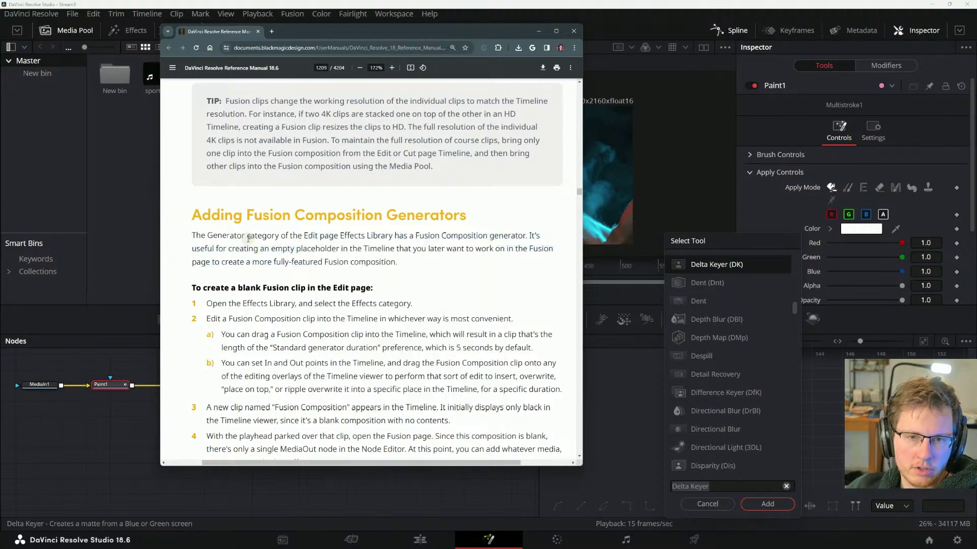
scroll(253, 268, "down", 2)
scroll(256, 249, "up", 1)
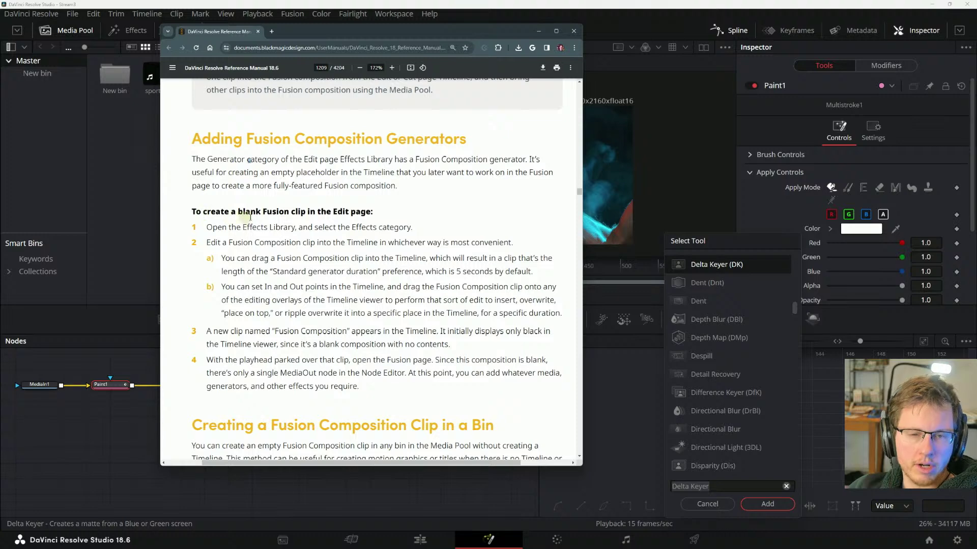
- Switch back to DaVinci Resolve, dismiss the Select Tool dialog and go to the Edit page
left_click(413, 505)
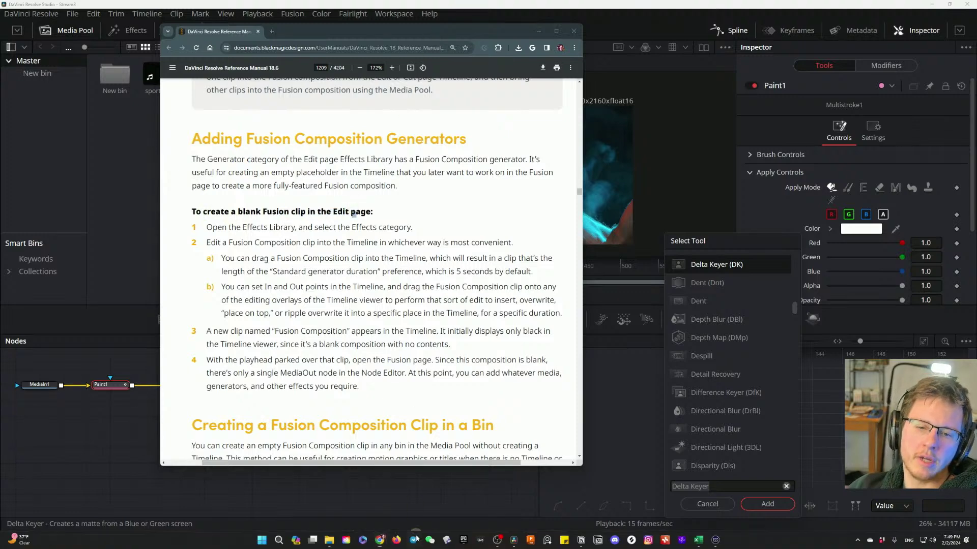
left_click(424, 506)
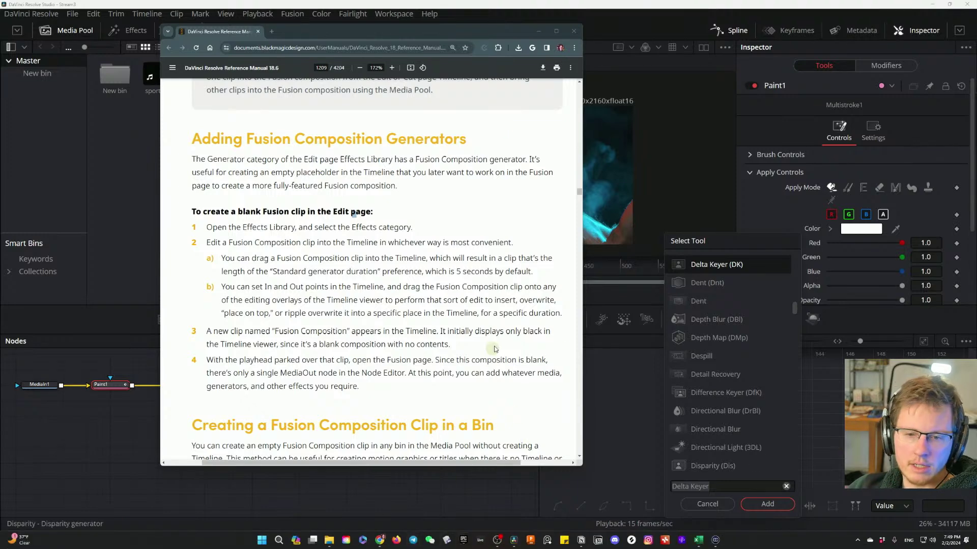
left_click(479, 537)
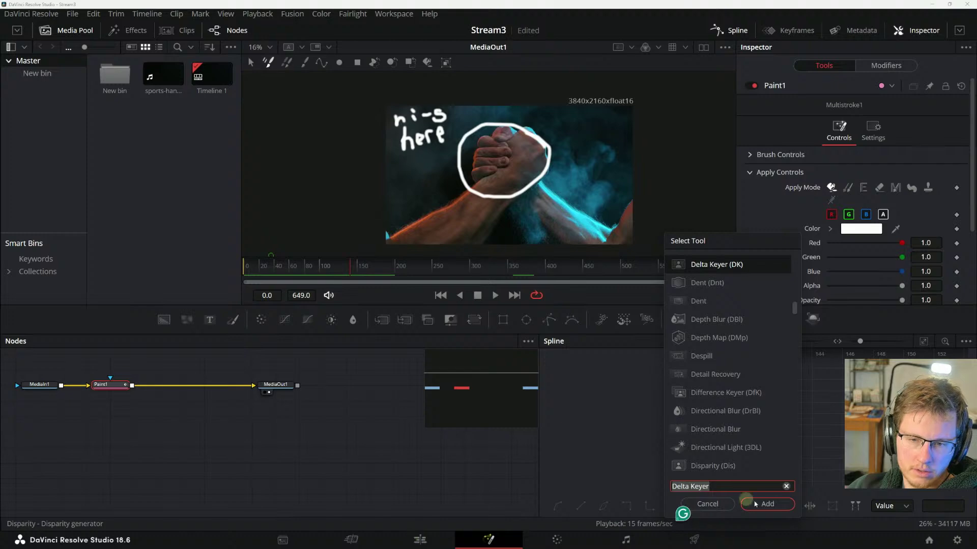
left_click(730, 509)
left_click(420, 539)
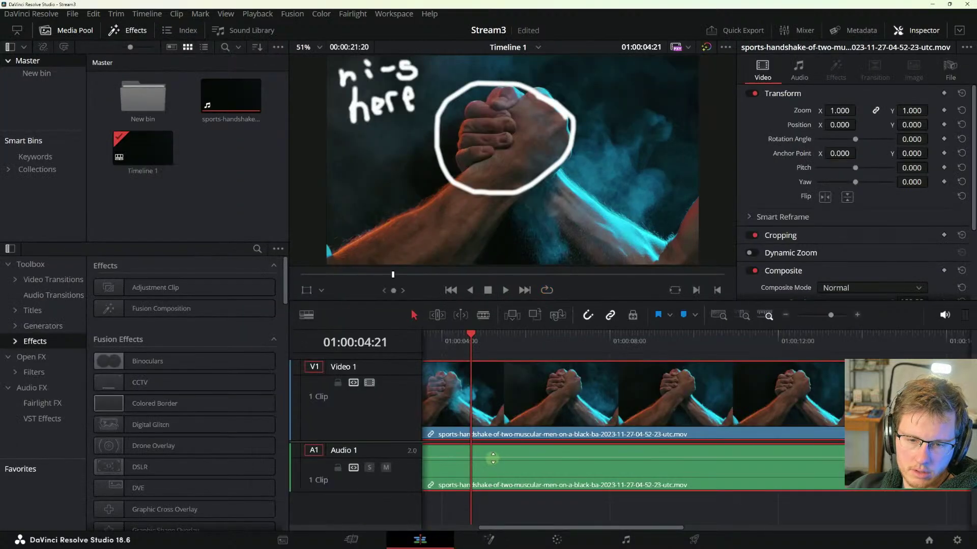
- Search the effects library for "fusion" within the Effects category
left_click(152, 320)
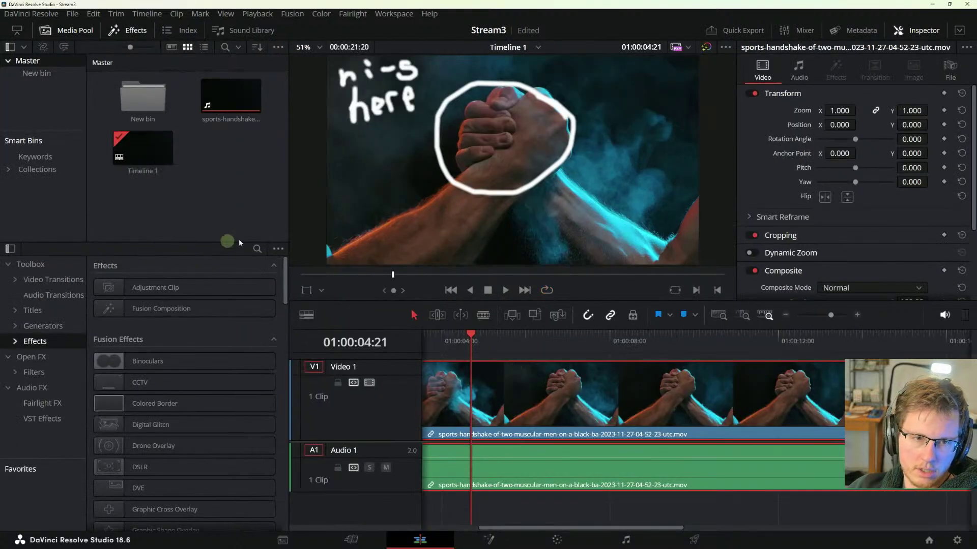
left_click(254, 250)
type("fusion")
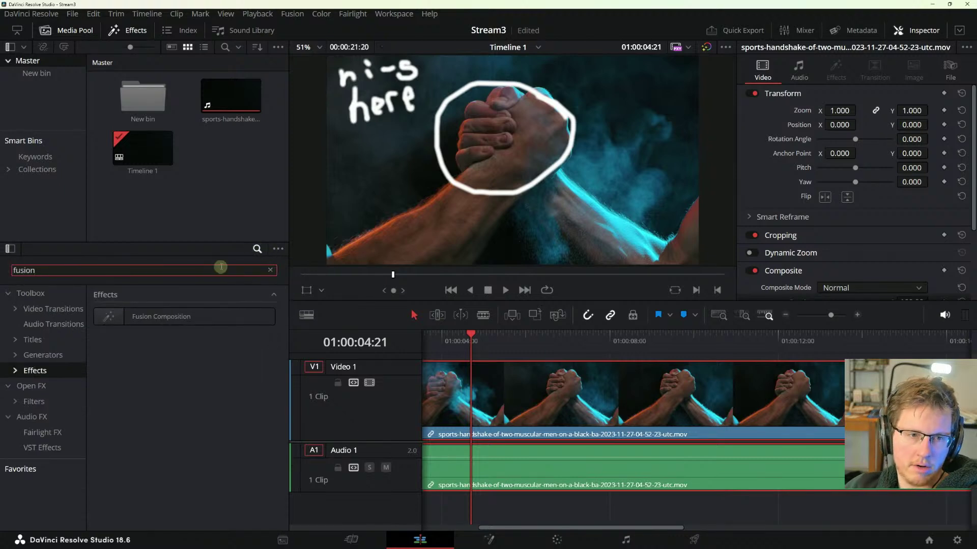
left_click(37, 372)
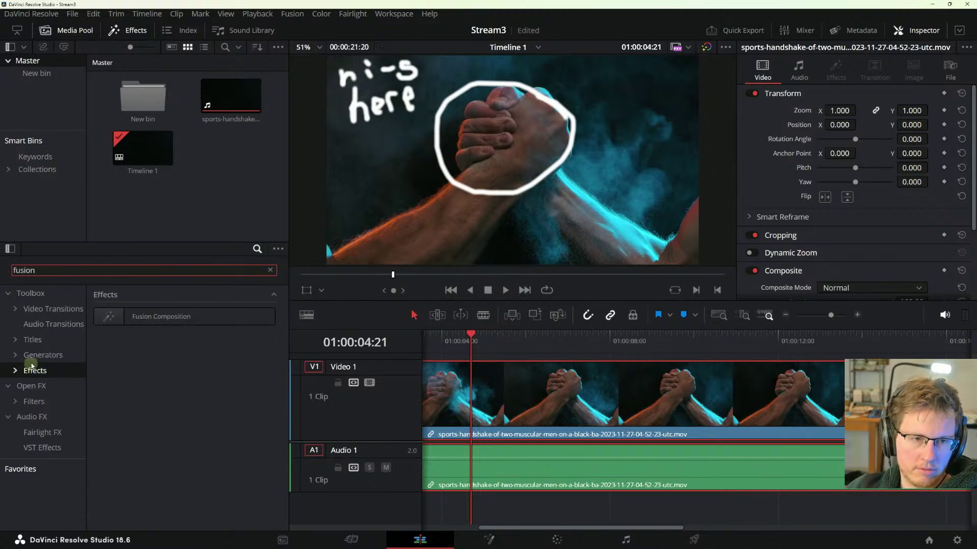
left_click(32, 361)
left_click(35, 371)
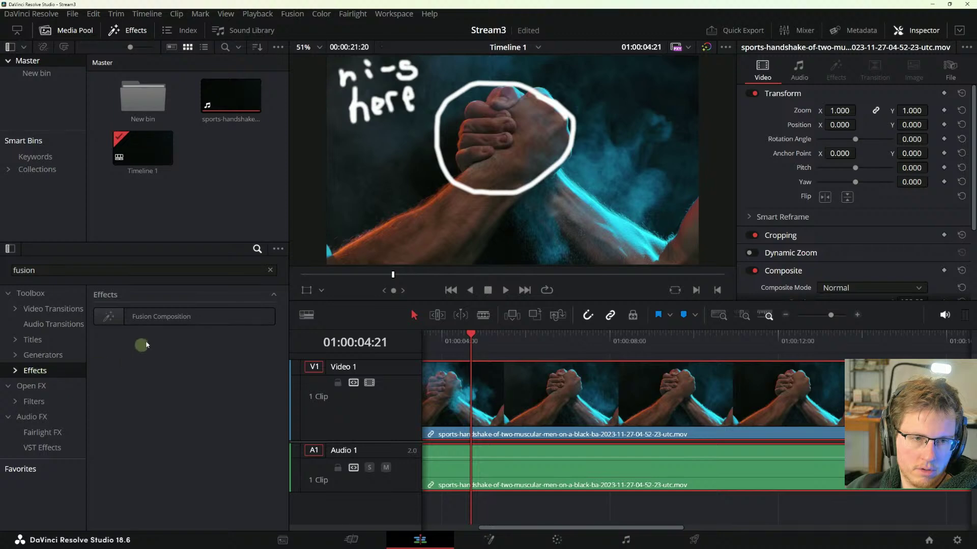
- Place a Fusion Composition above the handshake clip, park the playhead over it at 01:00:05:28, and open it in the Fusion page
left_click_drag(163, 316, 505, 360)
left_click(522, 336)
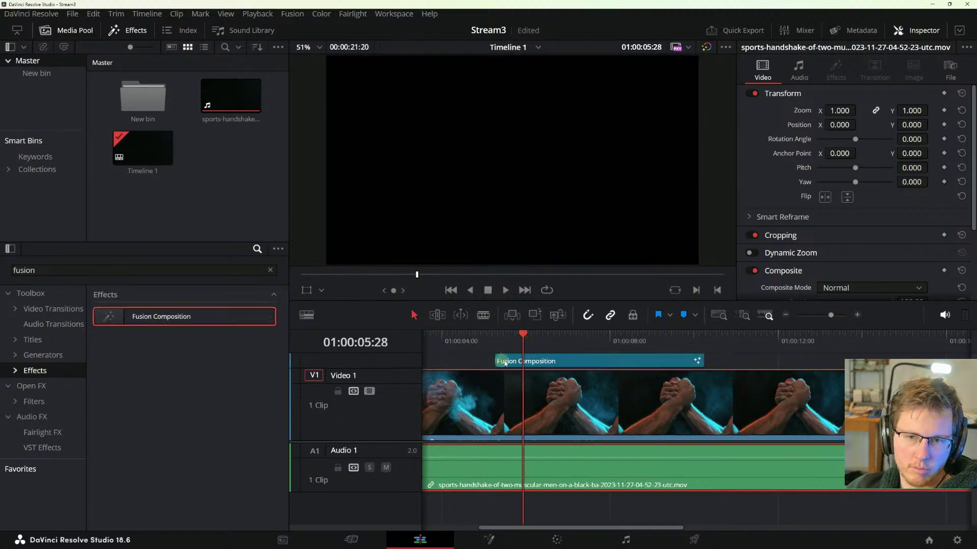
left_click(518, 360)
left_click(489, 540)
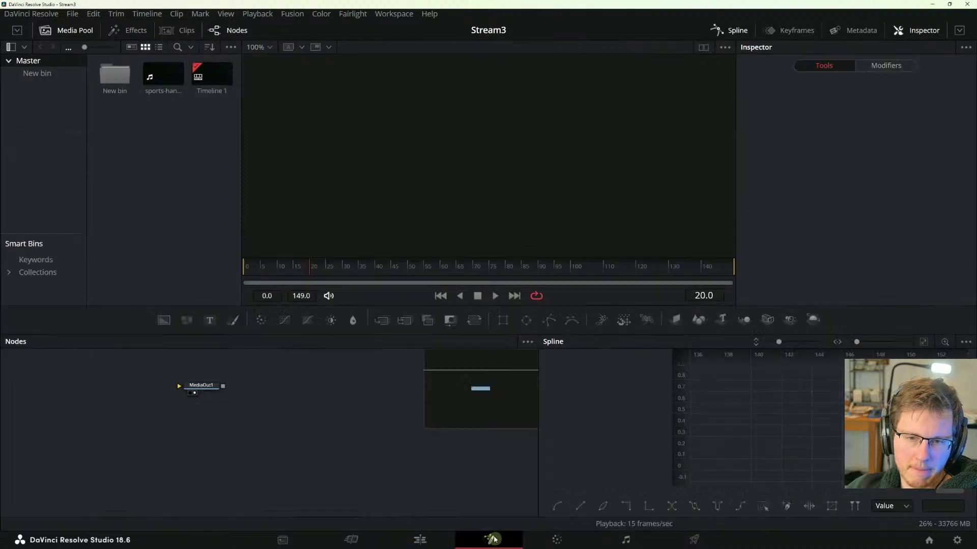
right_click(248, 414)
left_click(236, 440)
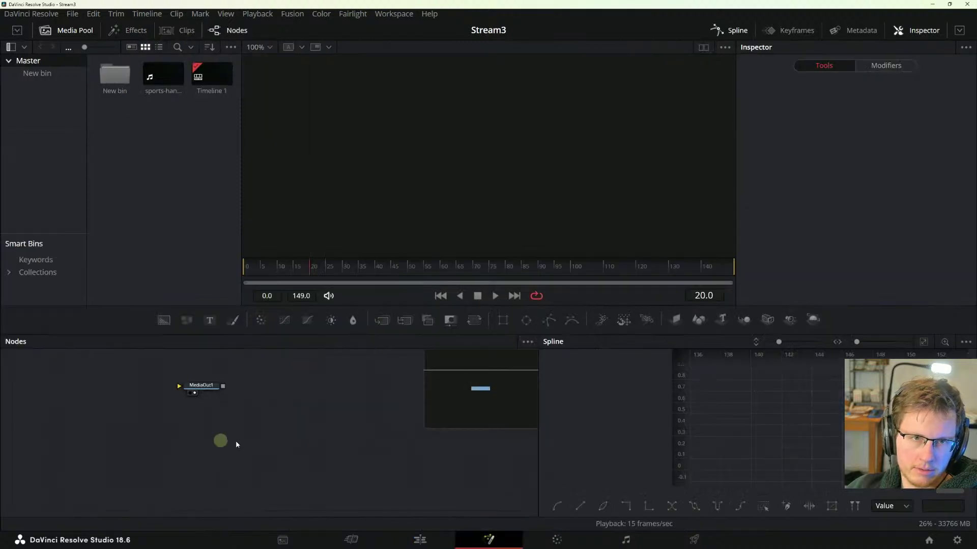
- Switch to the manual in the browser and read the instructions for creating a blank Fusion clip in the Edit page
key("alt+Tab")
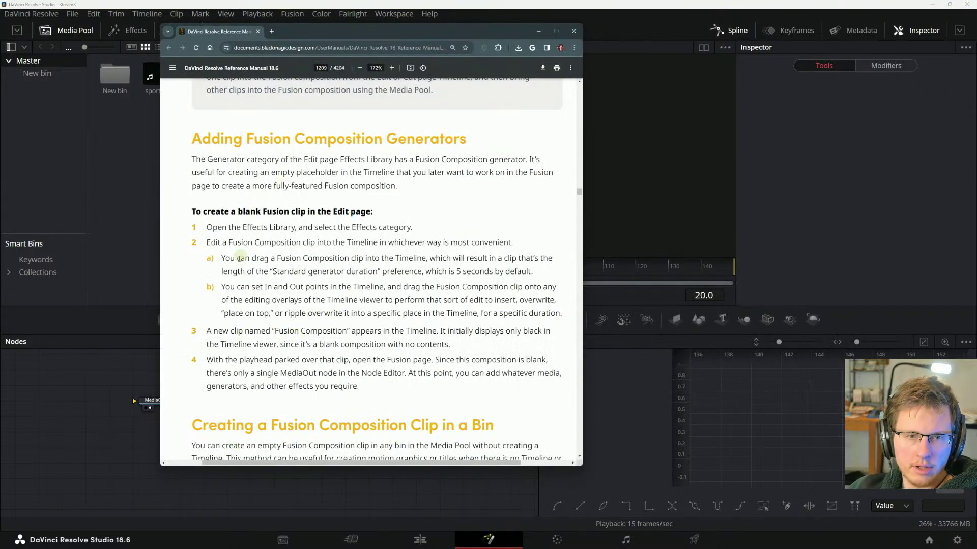
left_click_drag(196, 212, 355, 220)
left_click(355, 220)
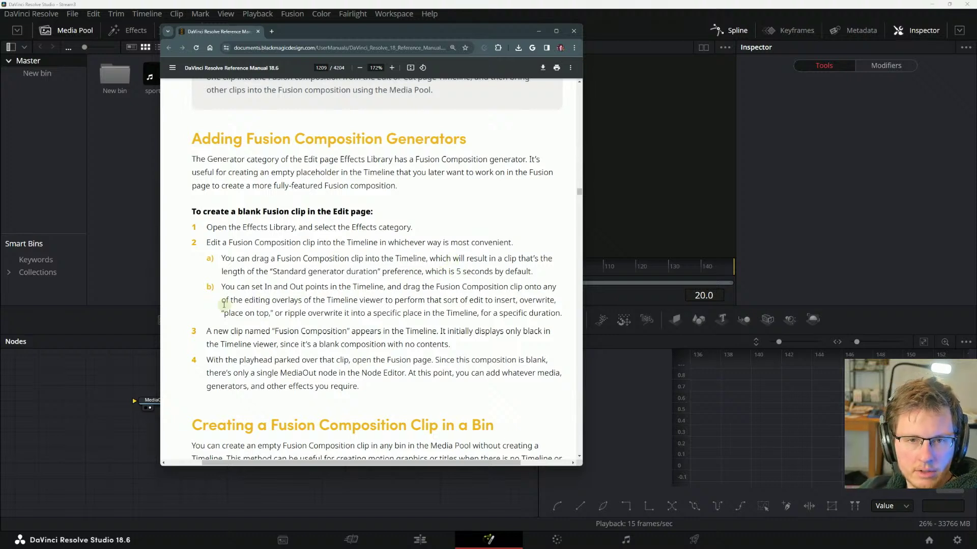
left_click_drag(222, 287, 359, 308)
left_click(359, 308)
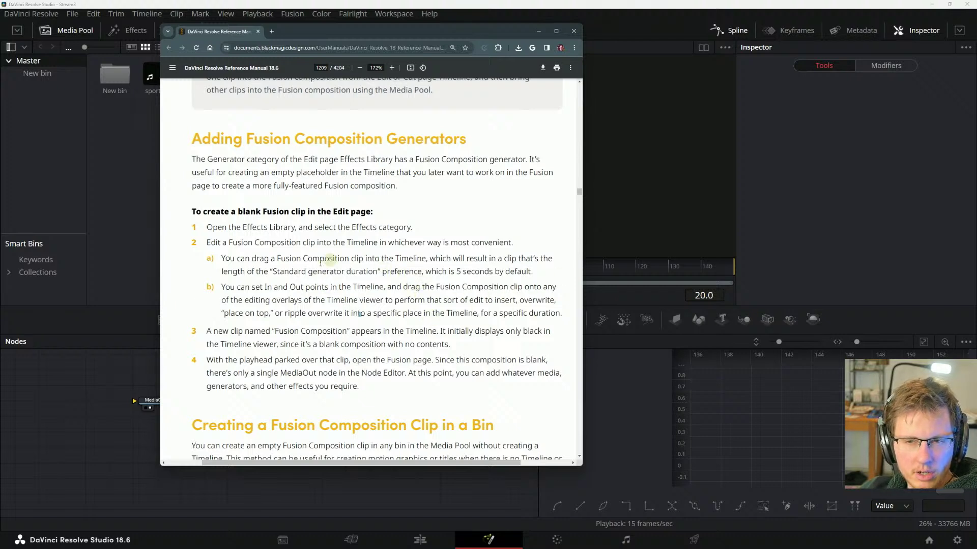
- Read the remaining blank-clip steps and the "Creating a Fusion Composition Clip in a Bin" section
scroll(359, 313, "down", 2)
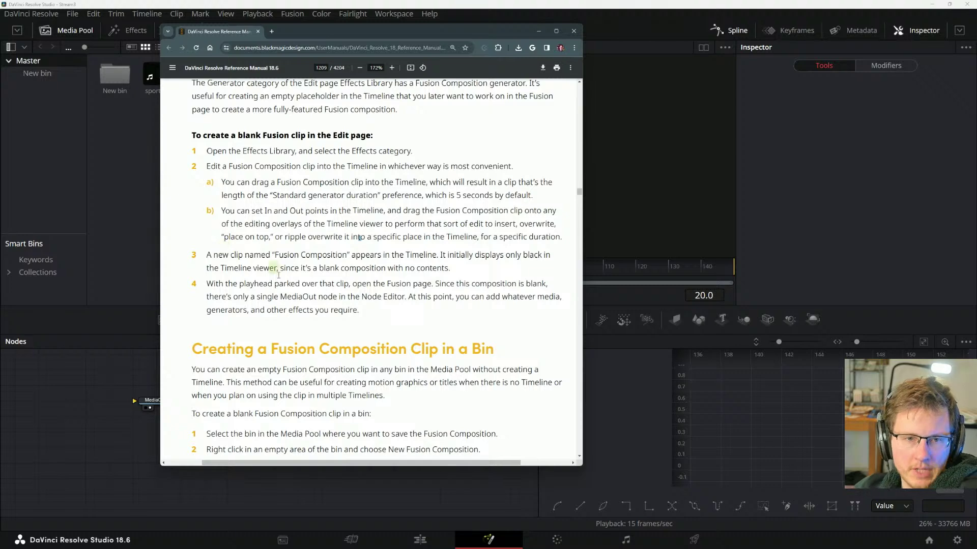
scroll(300, 298, "down", 4)
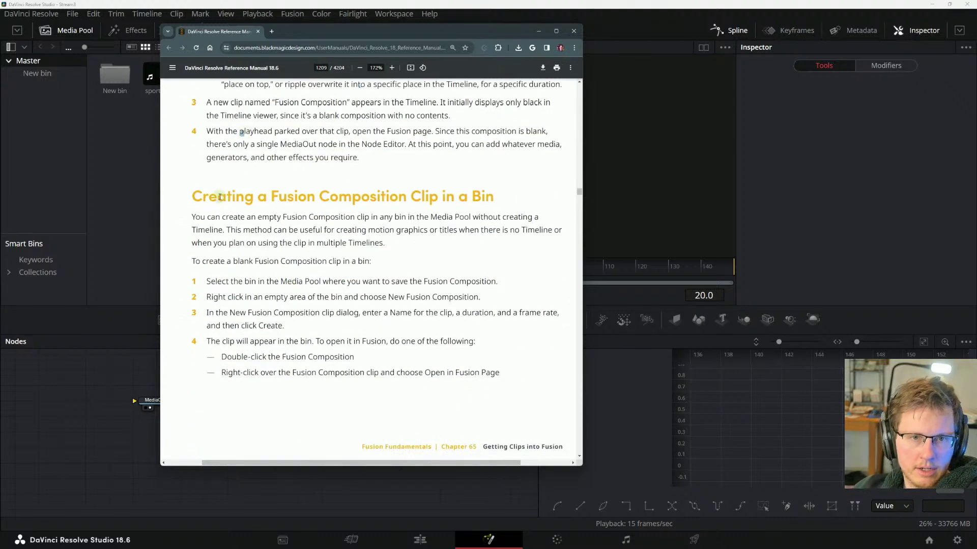
scroll(422, 280, "down", 1)
scroll(362, 234, "up", 1)
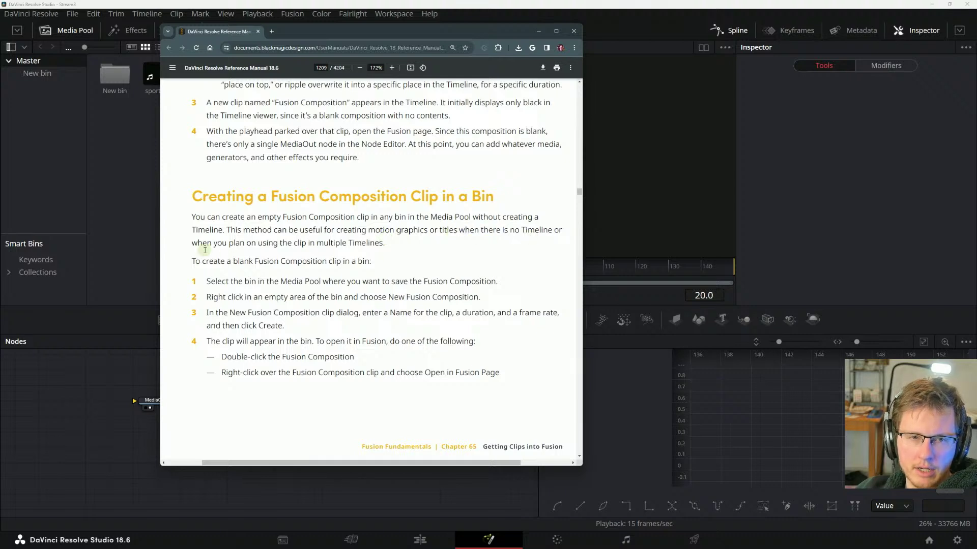
left_click_drag(195, 239, 303, 232)
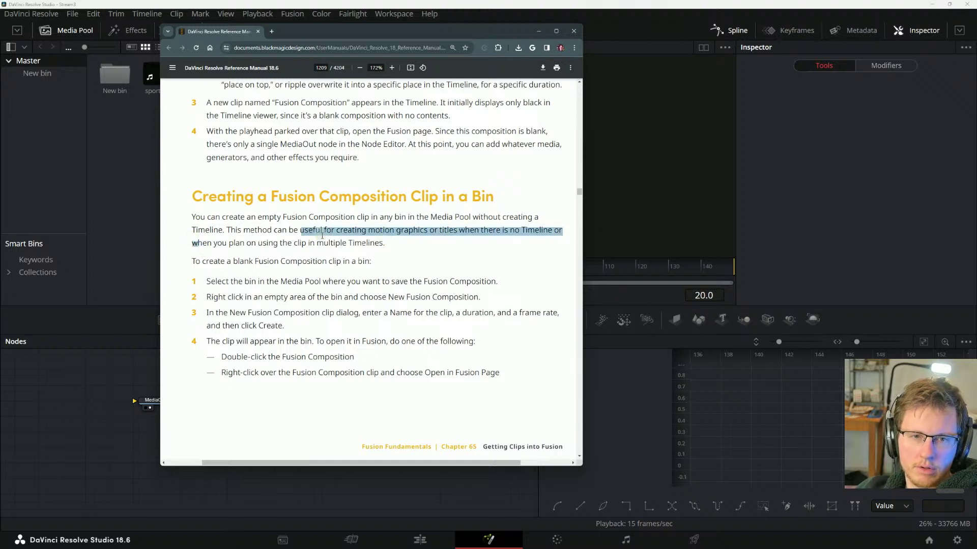
left_click(323, 234)
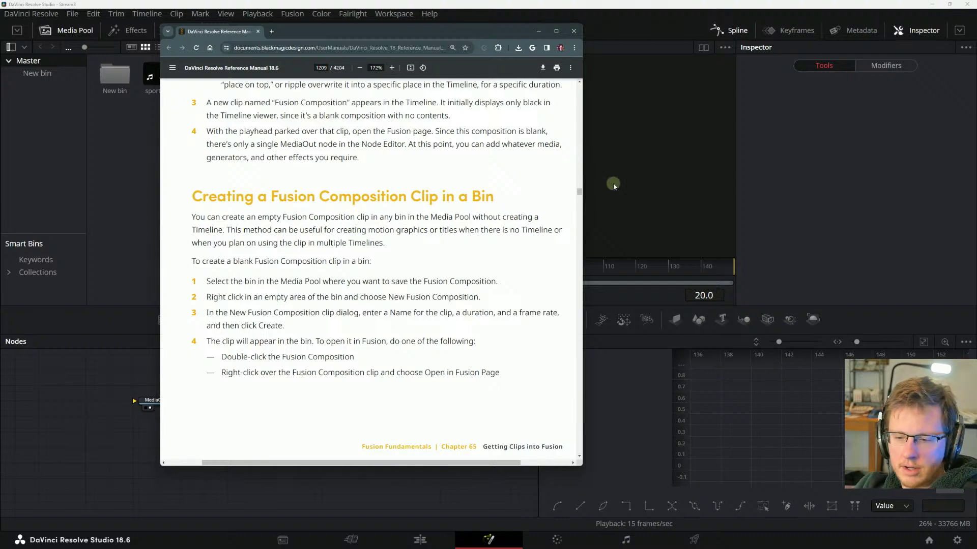
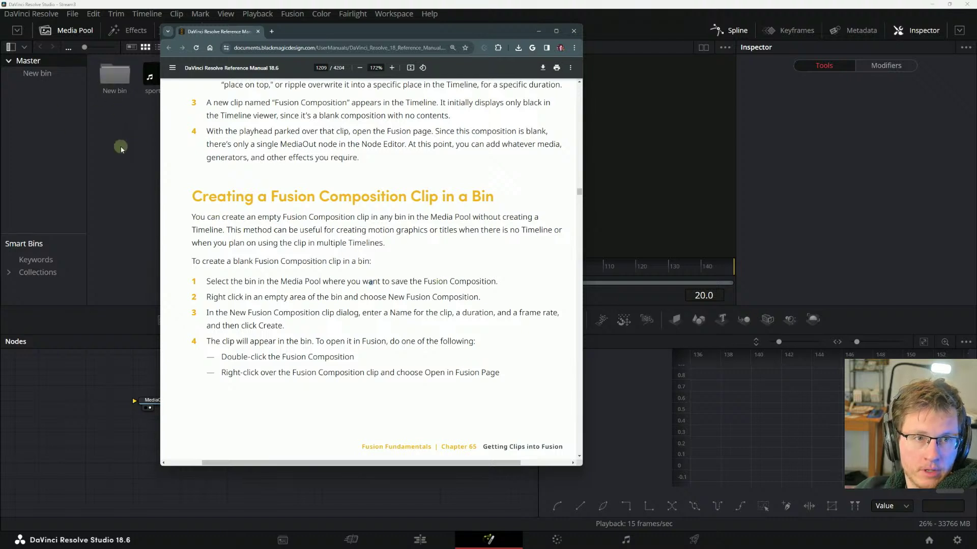
- Open New bin in the Media Pool and start creating a new Fusion composition inside it
double_click(118, 76)
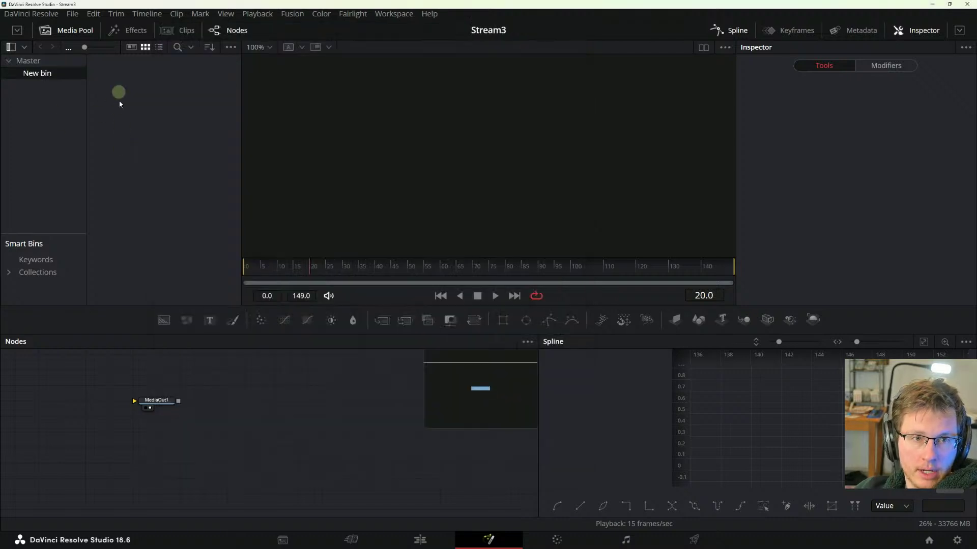
right_click(135, 139)
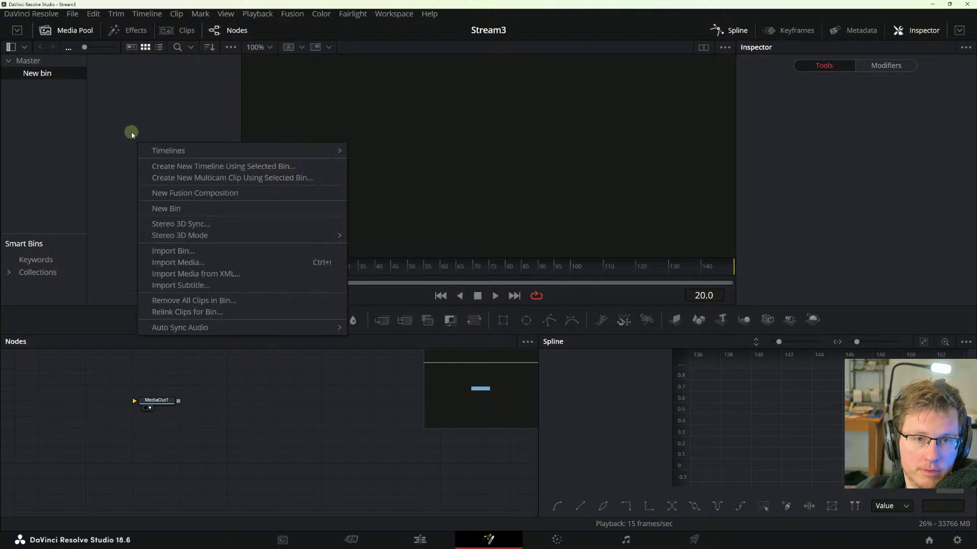
key("Escape")
key("alt+Tab")
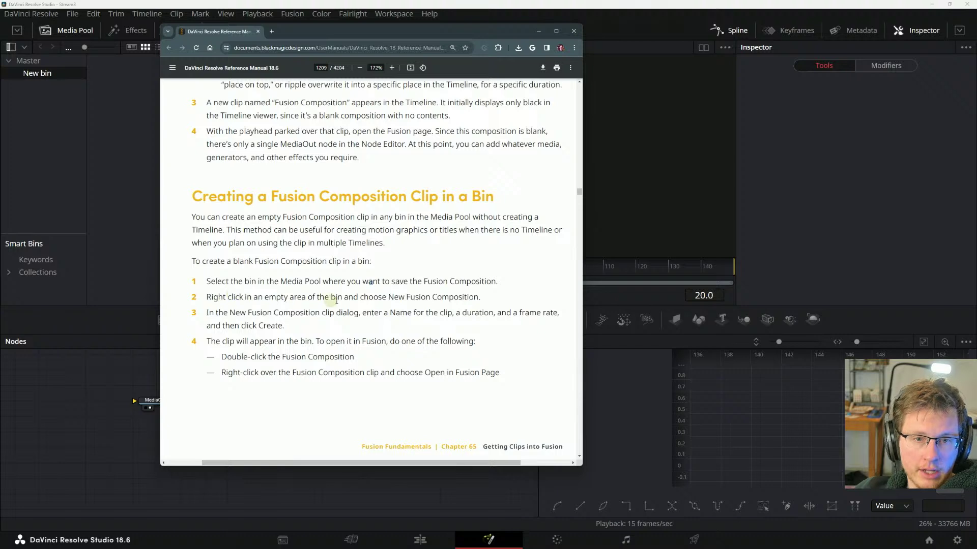
right_click(125, 105)
left_click(210, 157)
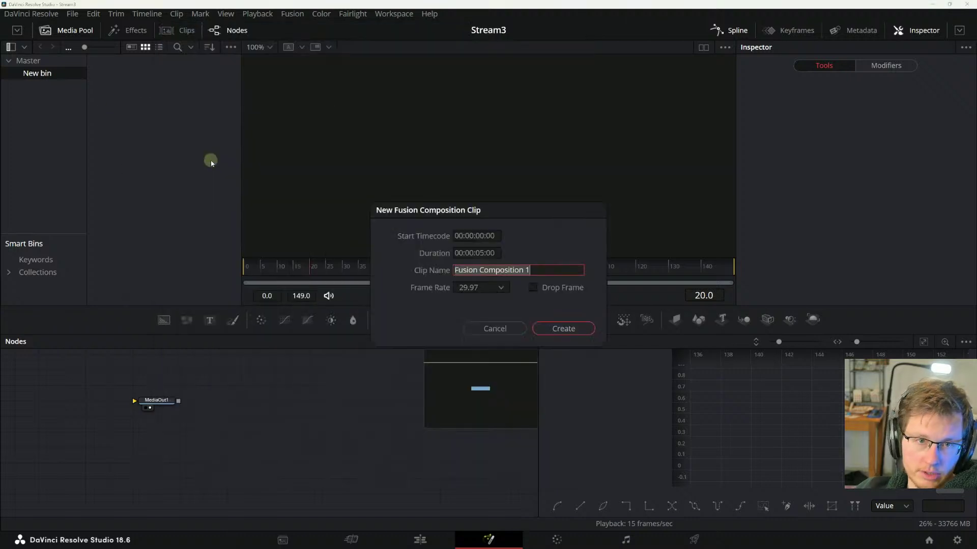
- Recheck the manual's steps for naming and creating a bin composition, placing the browser window beside the dialog
key("alt+Tab")
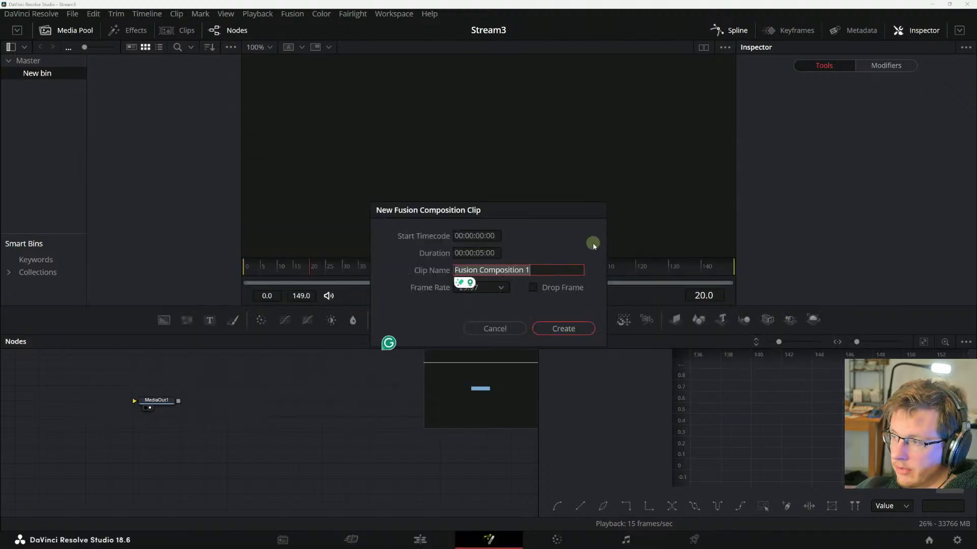
left_click(466, 223)
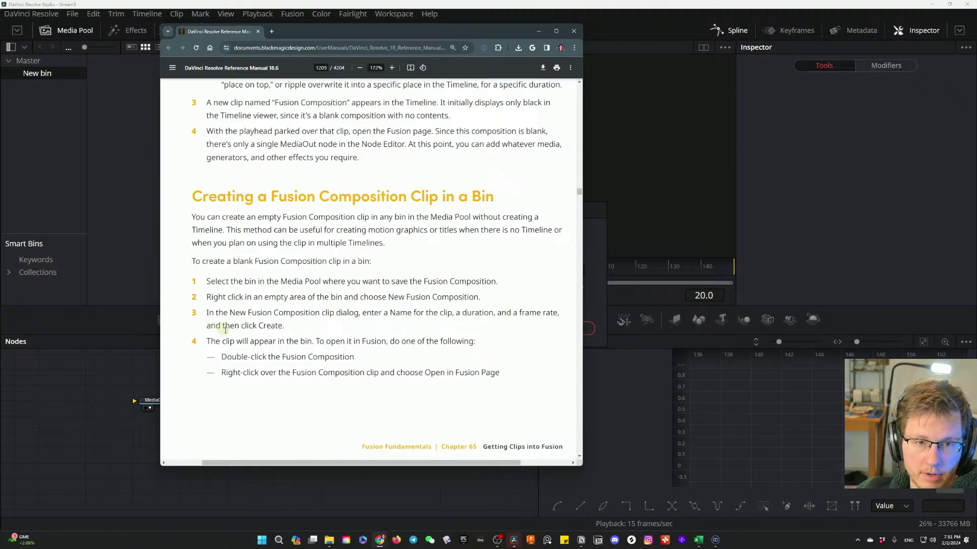
scroll(216, 354, "down", 3)
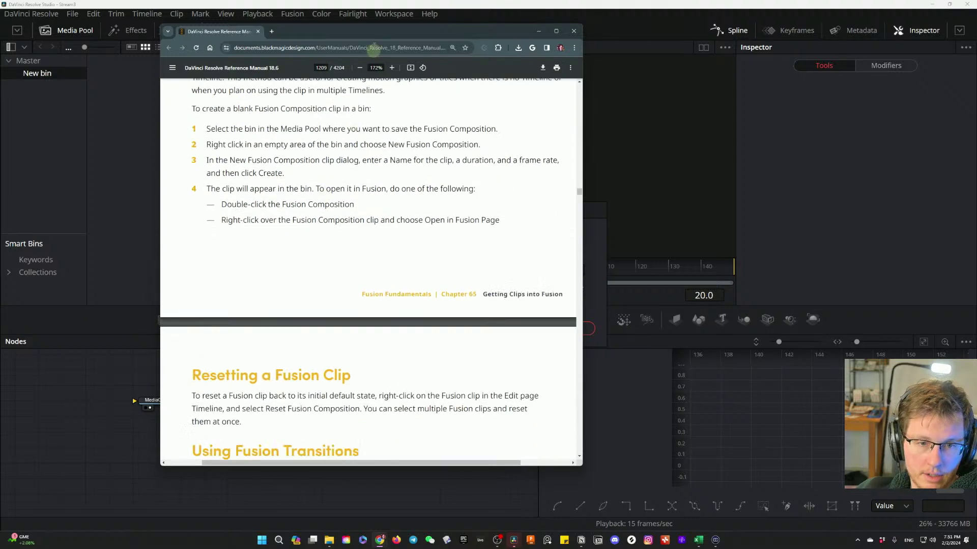
left_click_drag(374, 31, 768, 93)
left_click(464, 289)
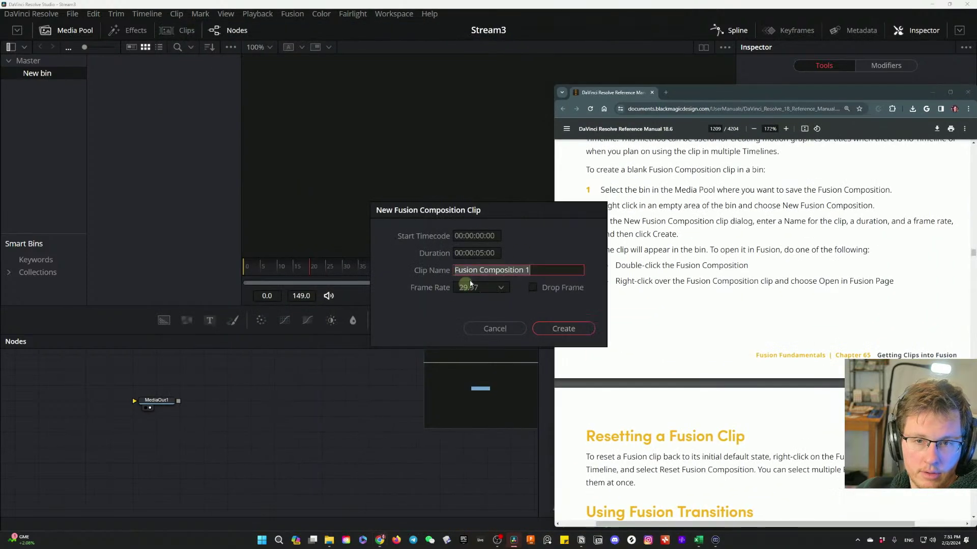
- Set the new composition's frame rate to 120 and create it with the default clip name and duration
left_click(501, 287)
scroll(484, 391, "down", 3)
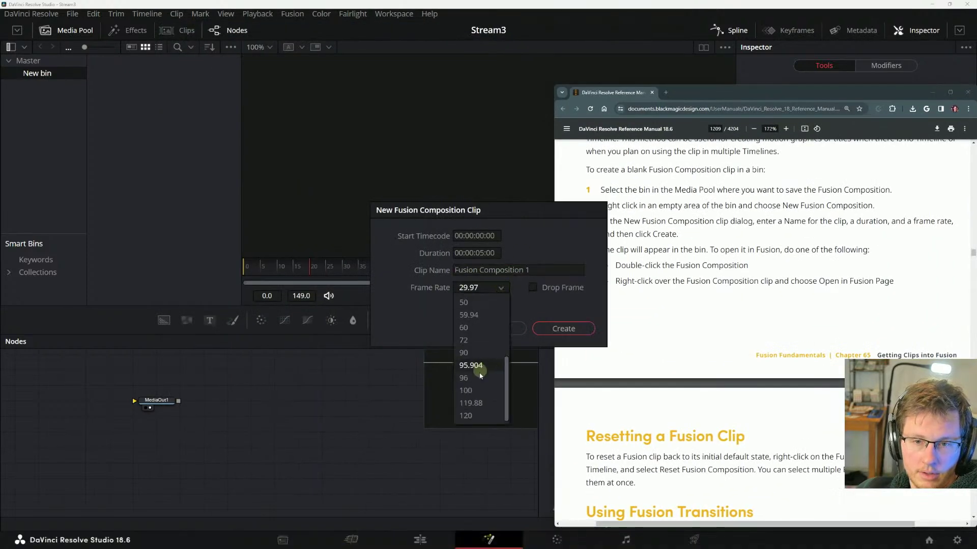
left_click(474, 415)
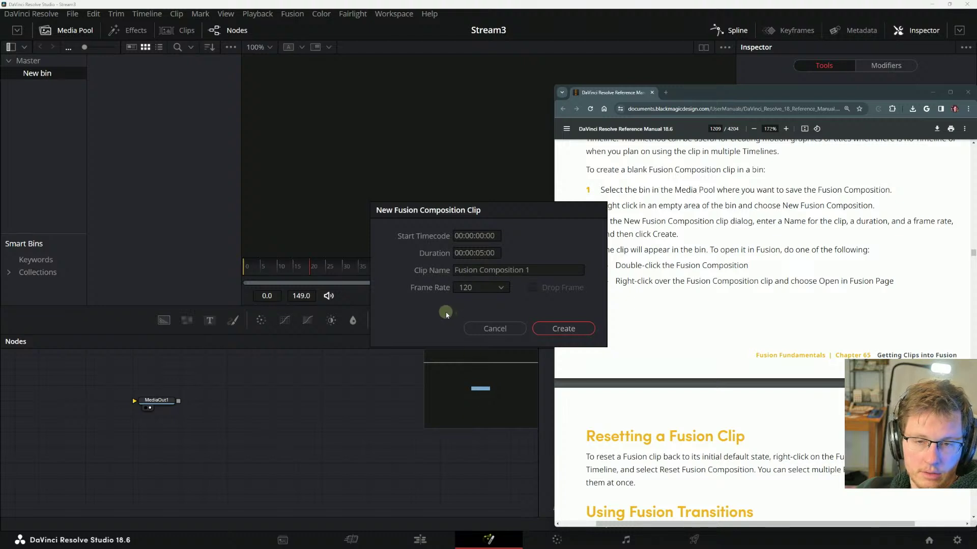
left_click(529, 270)
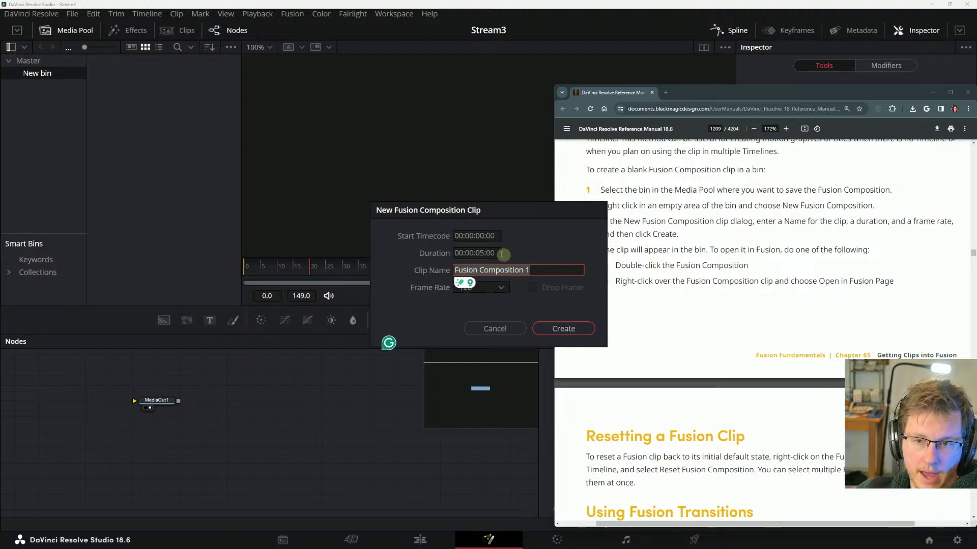
left_click(501, 254)
left_click(526, 269)
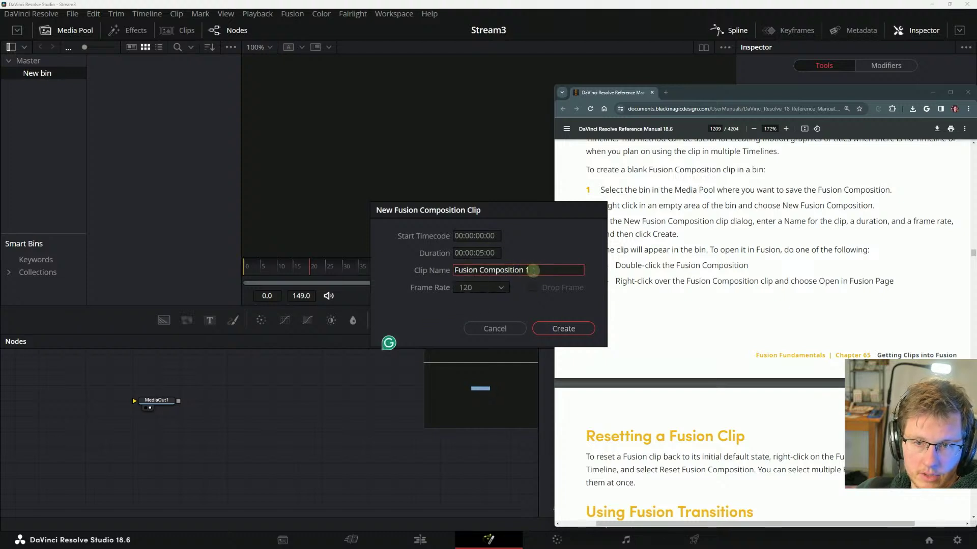
left_click(563, 329)
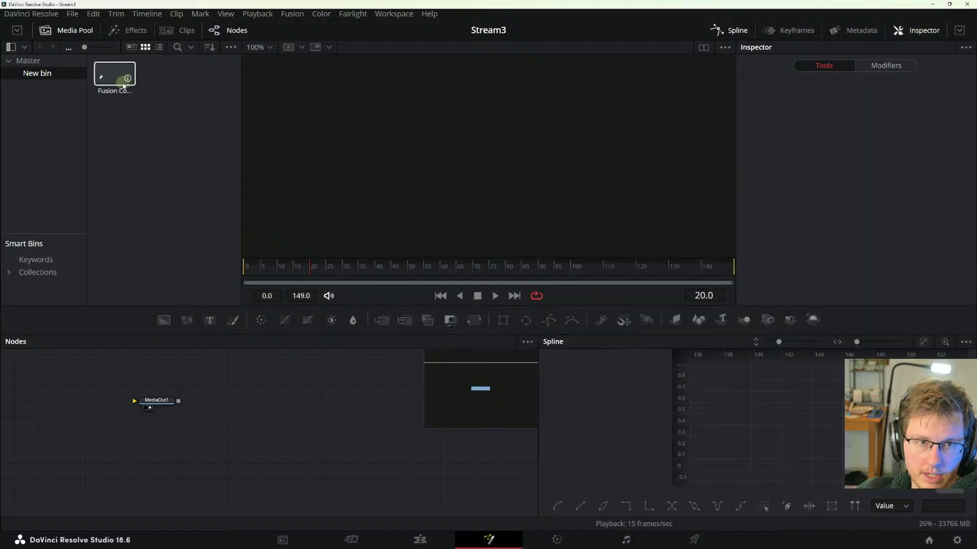
- Try to bring the new Fusion composition from the bin into the node editor
left_click(89, 174)
left_click_drag(114, 76, 237, 395)
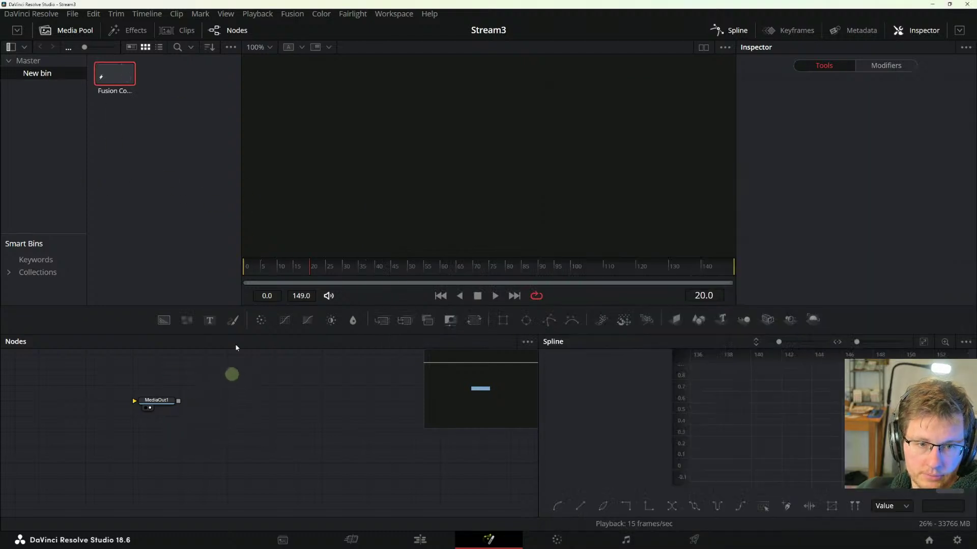
mouse_move(124, 76)
left_mouse_down()
mouse_move(208, 375)
mouse_move(150, 136)
mouse_move(109, 69)
left_mouse_up()
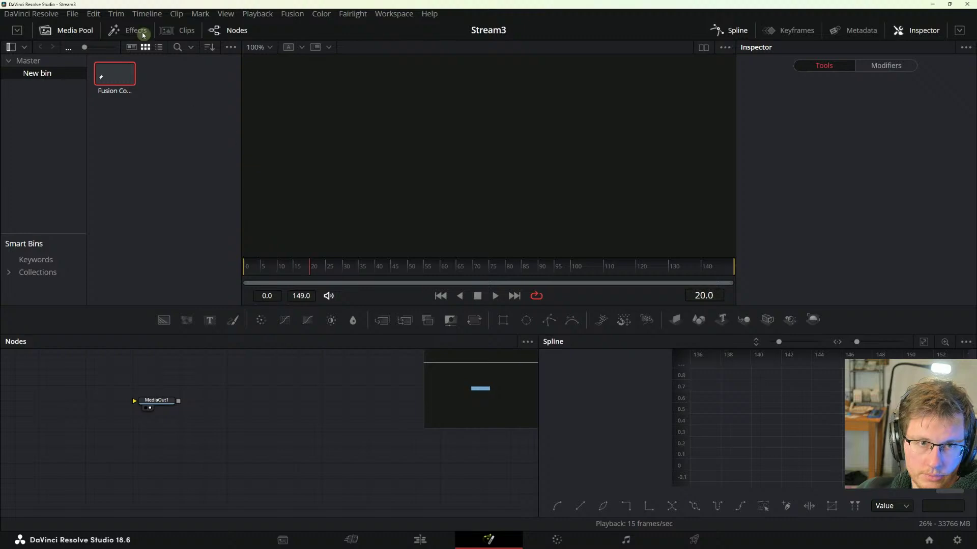
- Show the timeline's clip thumbnails and open the bin's Fusion composition in the node editor
left_click(168, 30)
left_click(59, 505)
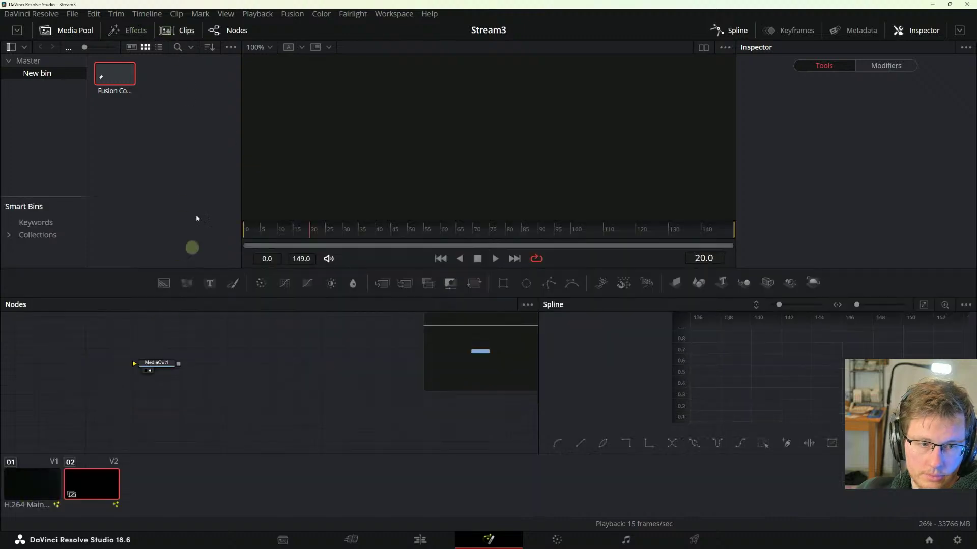
mouse_move(112, 75)
left_mouse_down()
mouse_move(310, 313)
mouse_move(105, 58)
mouse_move(123, 80)
left_mouse_up()
double_click(122, 81)
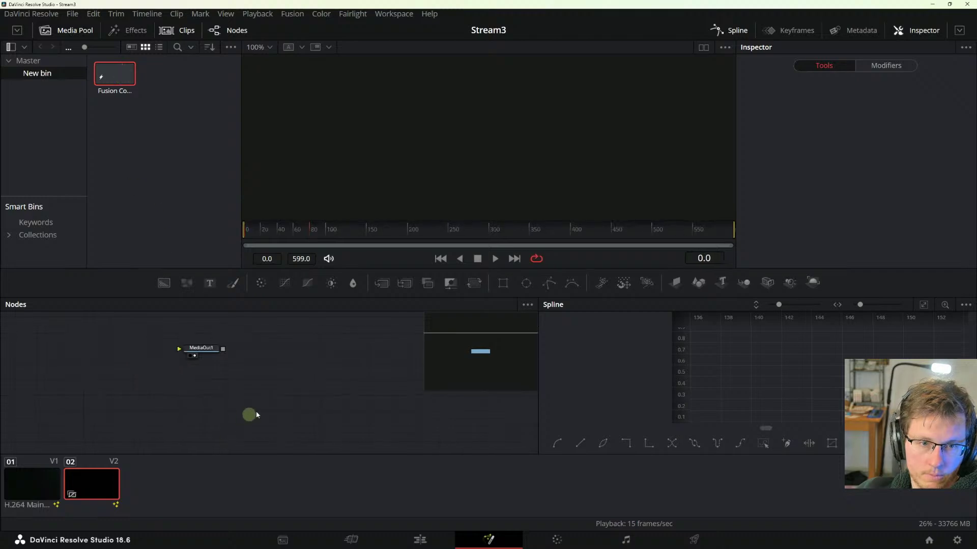
left_click_drag(300, 415, 270, 437)
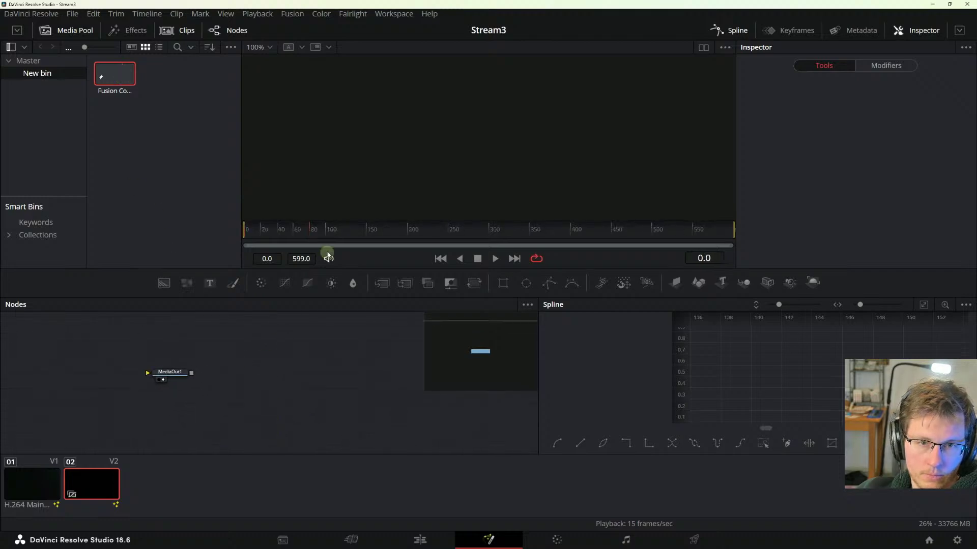
- Switch to the manual in the browser and read the two ways of opening a bin composition in Fusion
key("super+Tab")
key("Return")
left_click(434, 373)
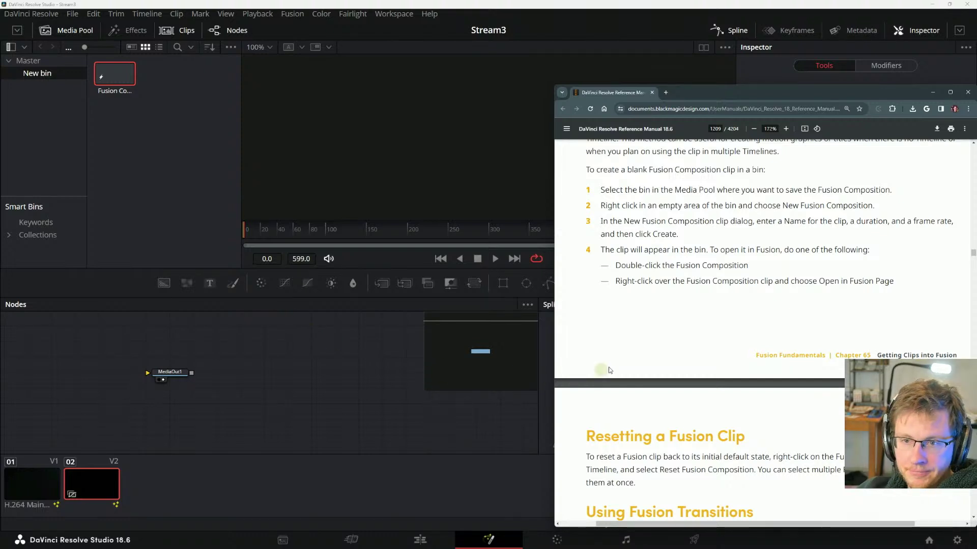
scroll(638, 264, "down", 1)
left_click_drag(617, 212, 673, 206)
left_click(751, 213)
left_click(709, 211)
left_click_drag(596, 233, 743, 243)
left_click(753, 237)
left_click(733, 238)
left_click_drag(639, 242, 851, 241)
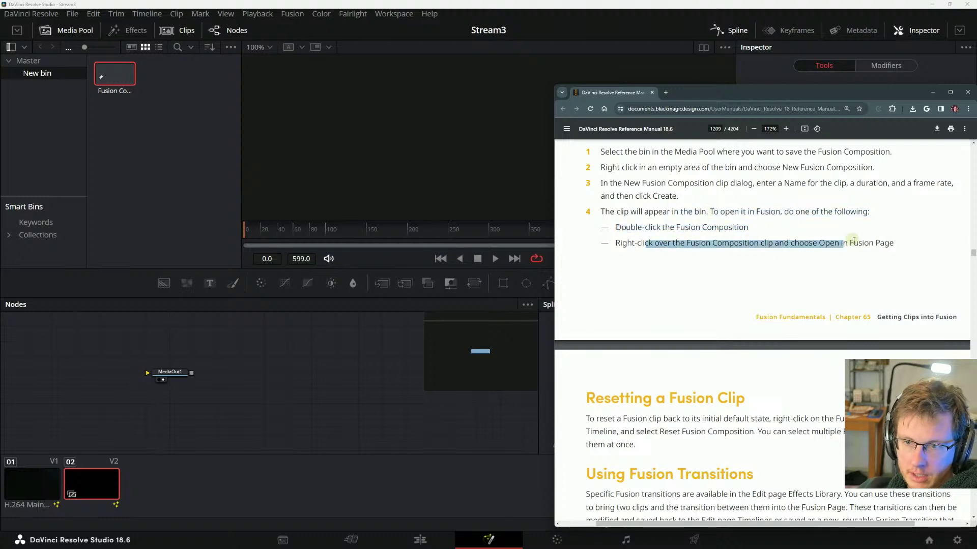
left_click(853, 239)
- Read the manual's "Resetting a Fusion Clip" section
scroll(605, 255, "down", 4)
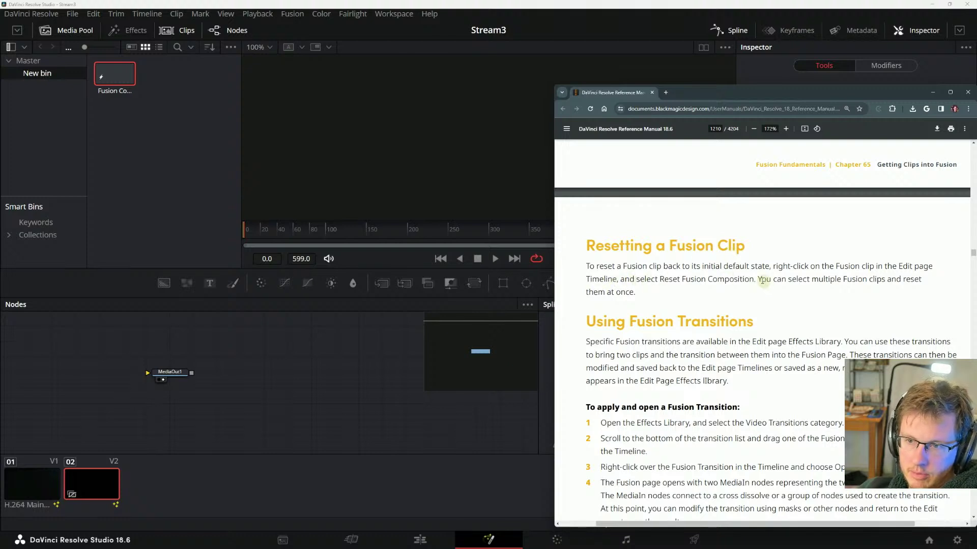
left_click_drag(758, 279, 619, 280)
left_click(838, 280)
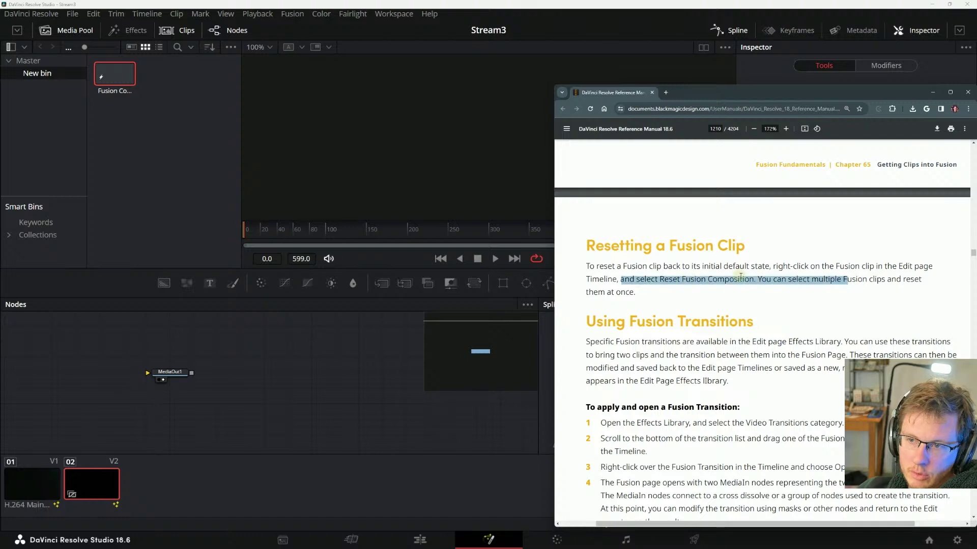
left_click(740, 279)
- Return to DaVinci Resolve and add an unconnected Abstraction node to the bin composition's node graph
left_click(122, 131)
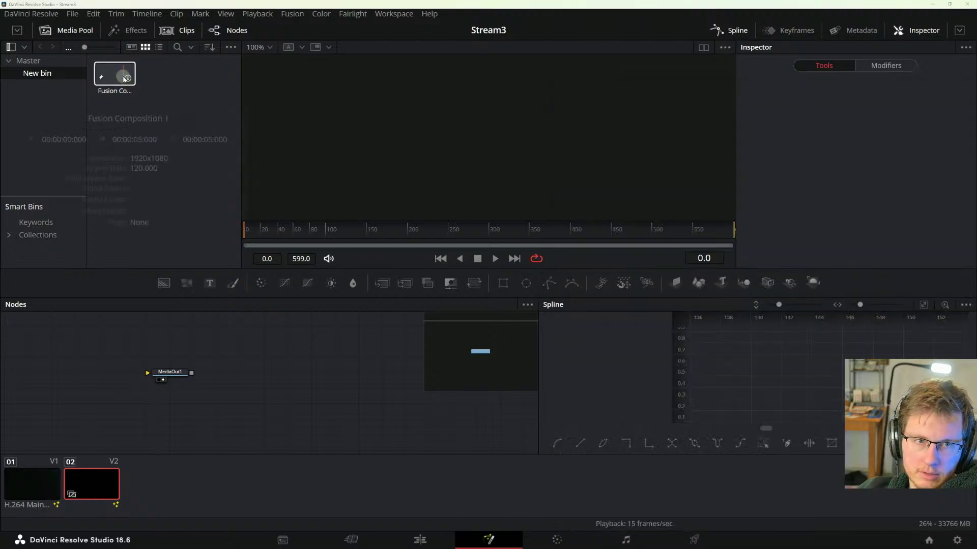
right_click(269, 378)
key("Escape")
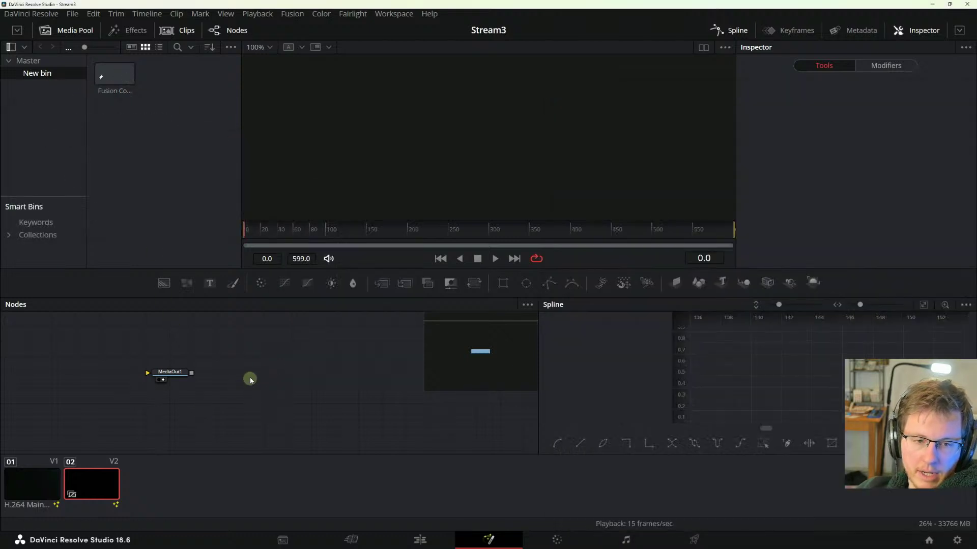
key("shift+space")
type("Delta Keyer")
key("ctrl+a")
key("BackSpace")
type("thing")
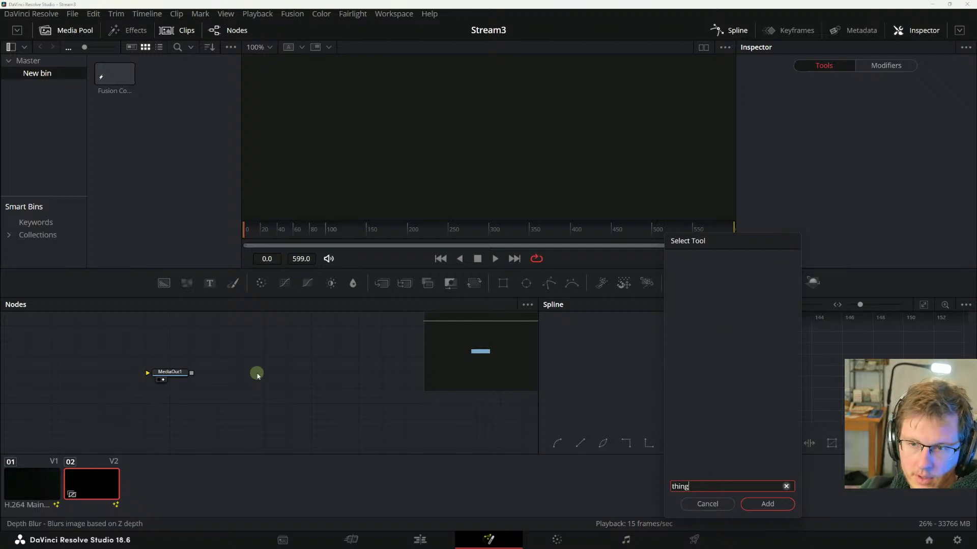
key("ctrl+a")
key("BackSpace")
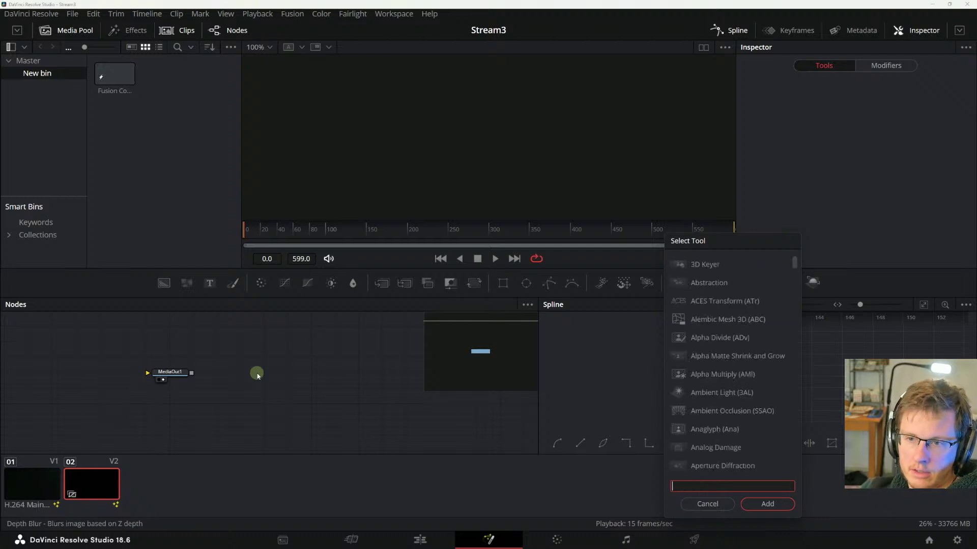
left_click(725, 285)
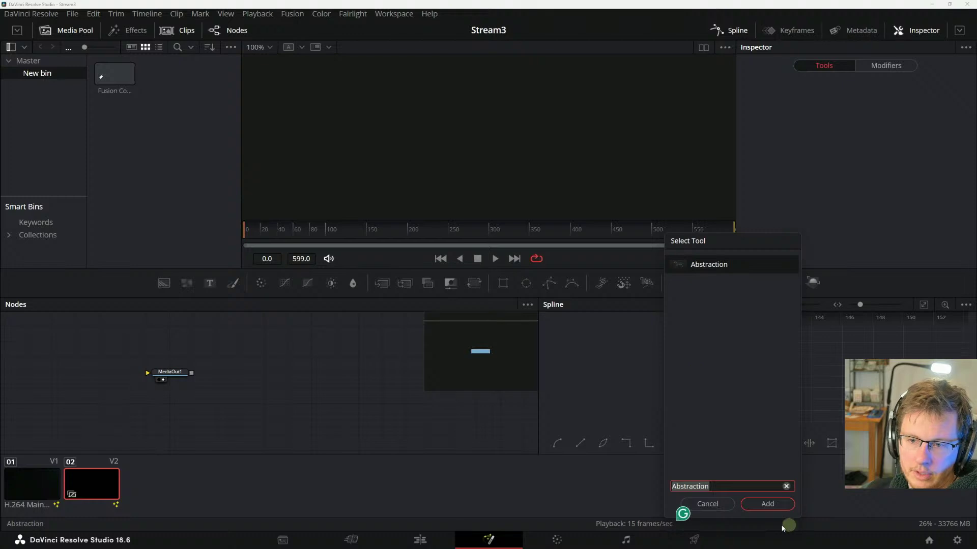
left_click(766, 505)
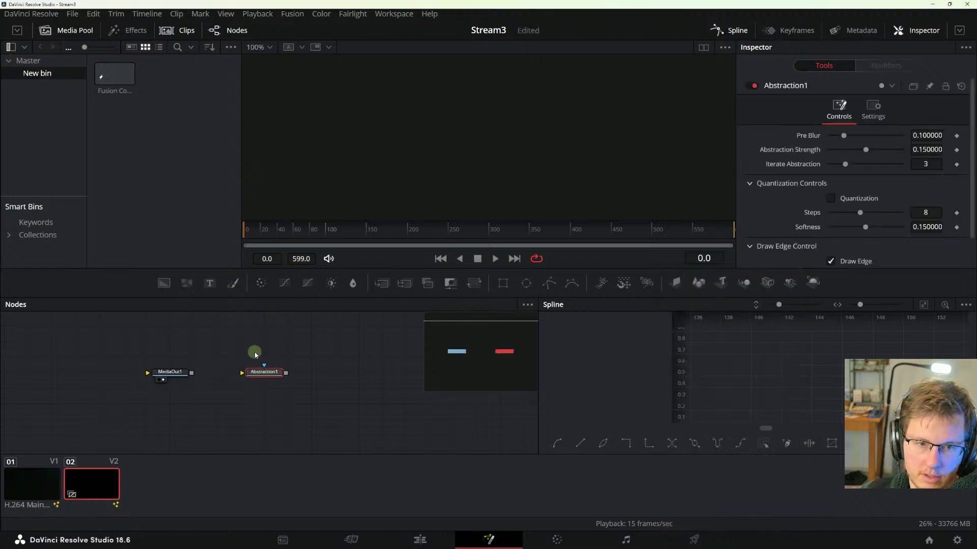
- Look for a reset command for the bin clip and the node editor, and recheck the manual's resetting instructions
right_click(110, 72)
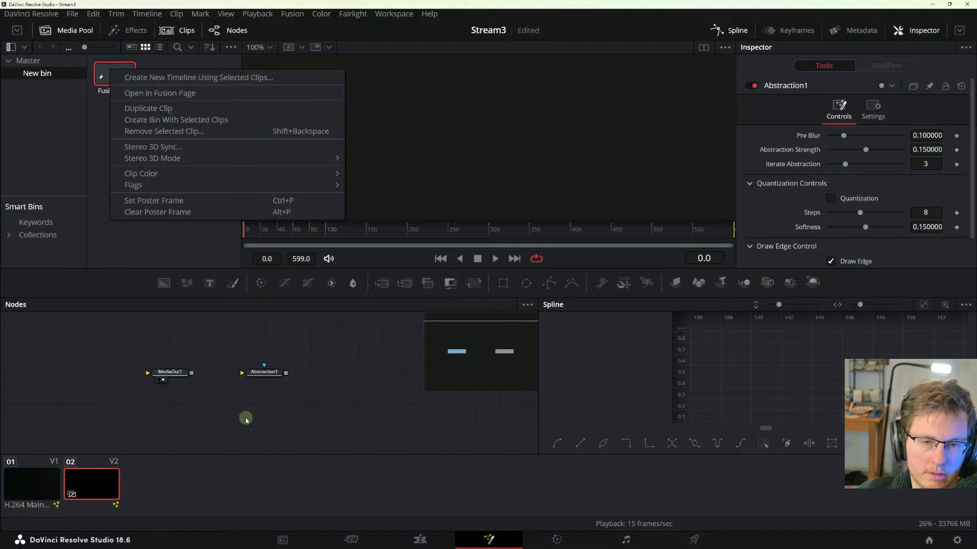
left_click(210, 334)
right_click(210, 334)
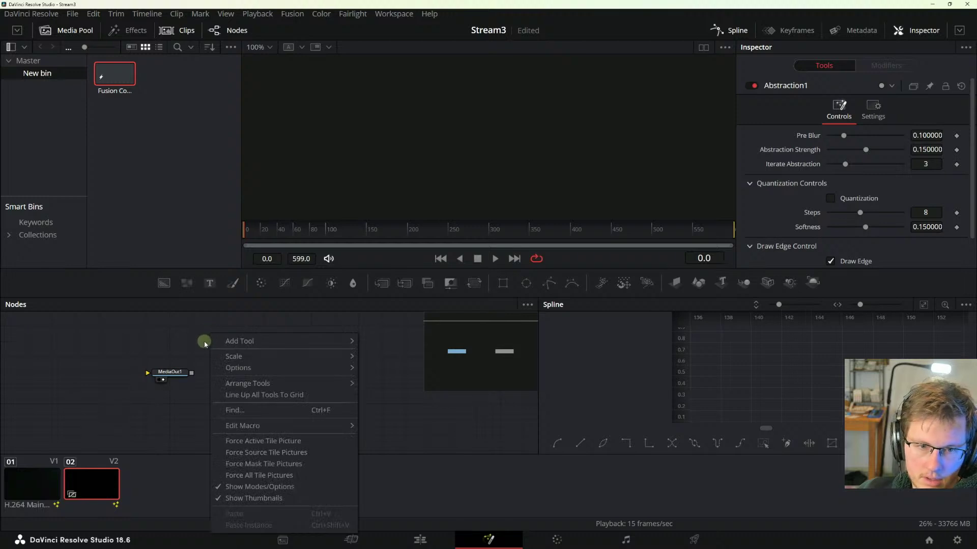
left_click(118, 115)
right_click(118, 69)
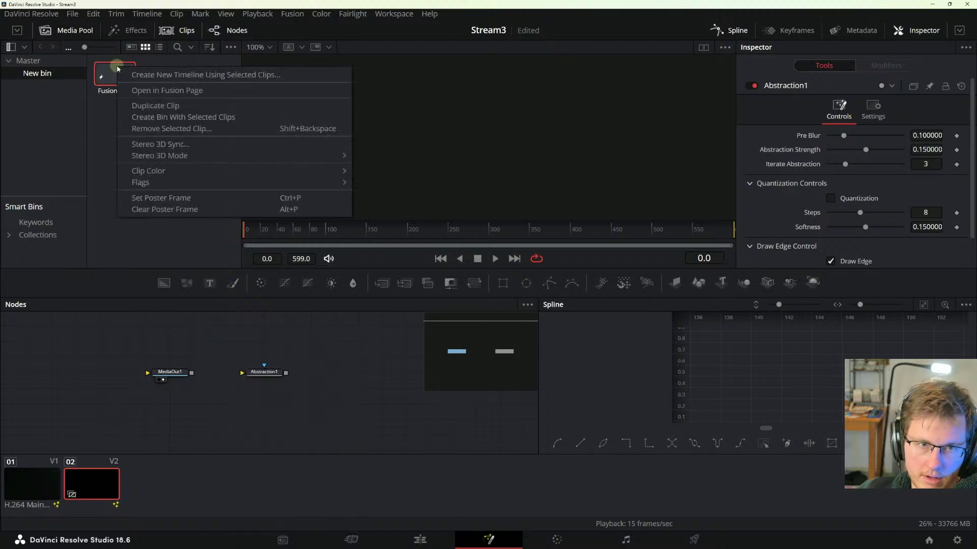
key("alt+Tab")
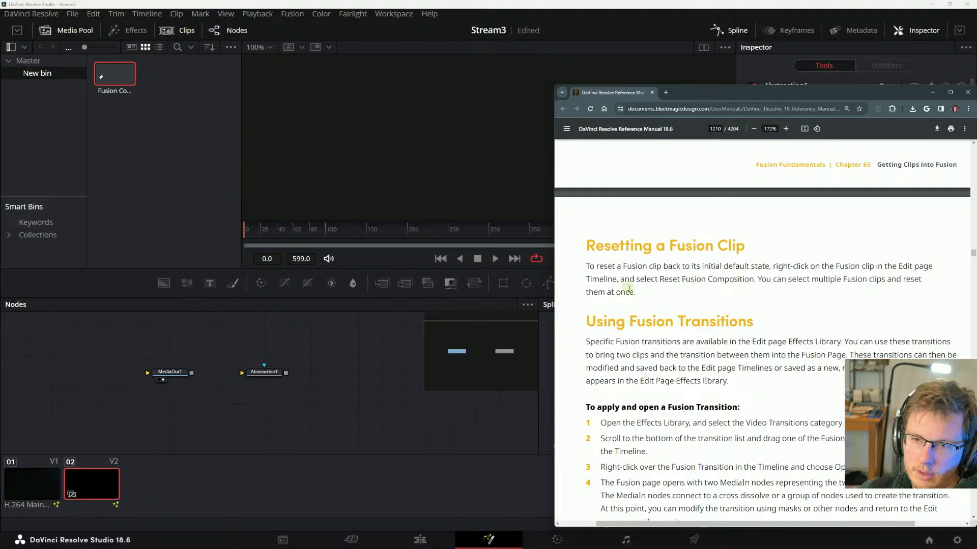
- On the Edit page, place the bin's Fusion composition on Video 2 after the existing clip and reset its Fusion composition
left_click(420, 540)
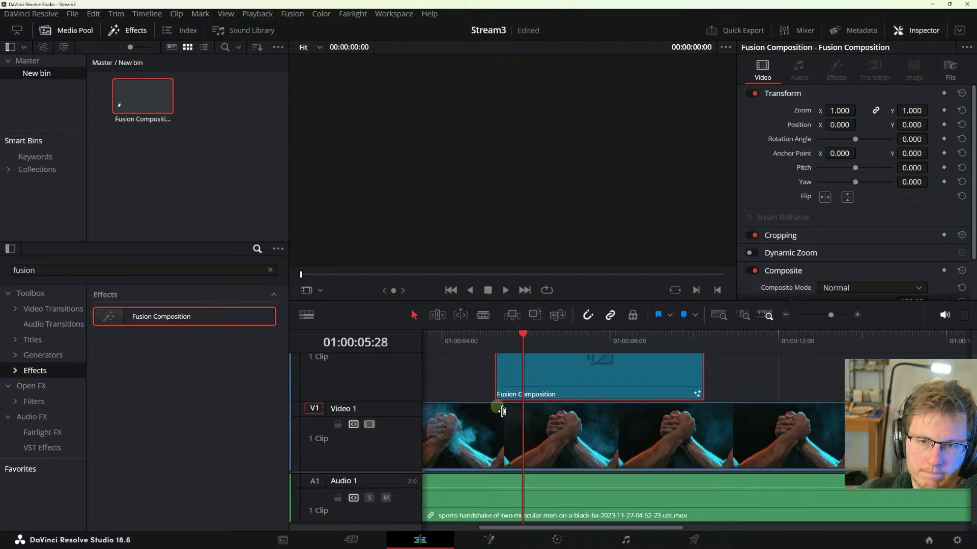
left_click_drag(131, 96, 781, 395)
right_click(792, 394)
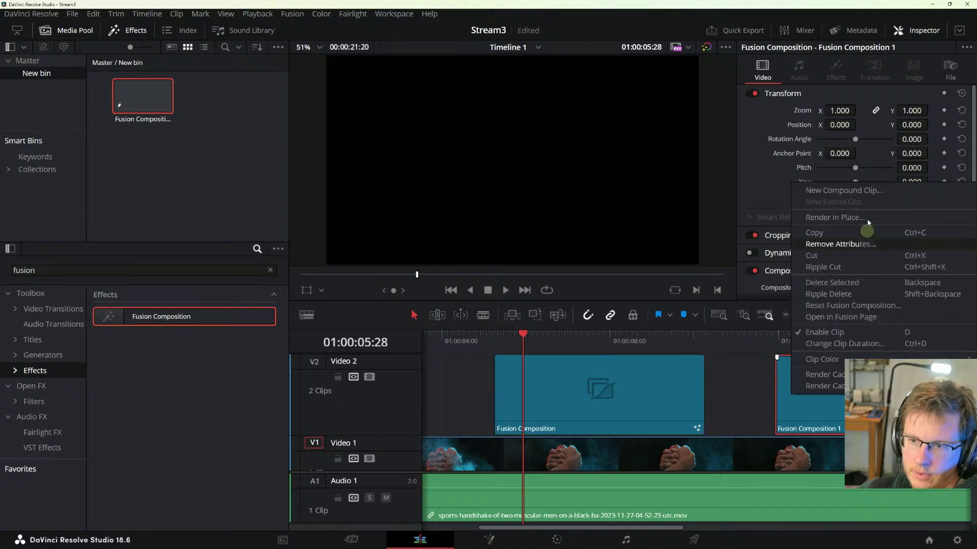
left_click(826, 306)
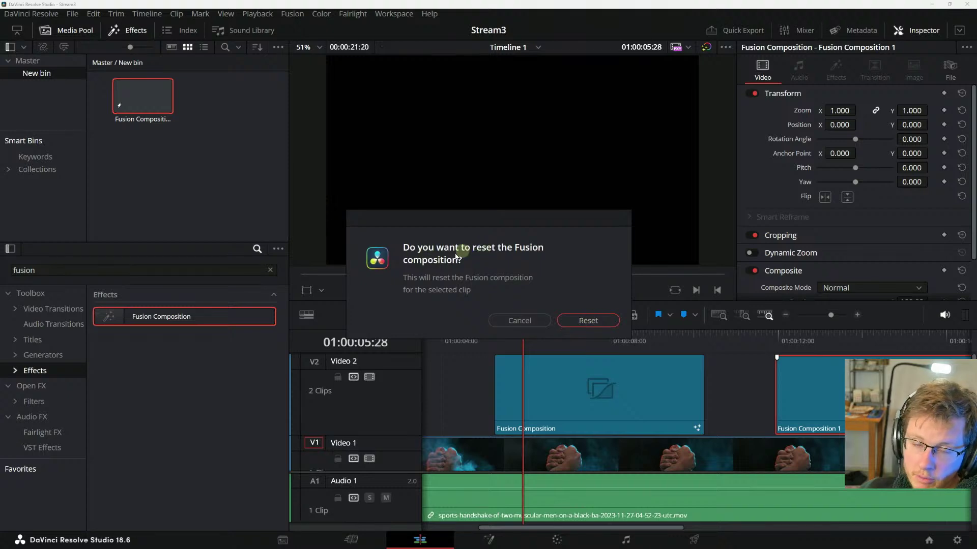
left_click(588, 320)
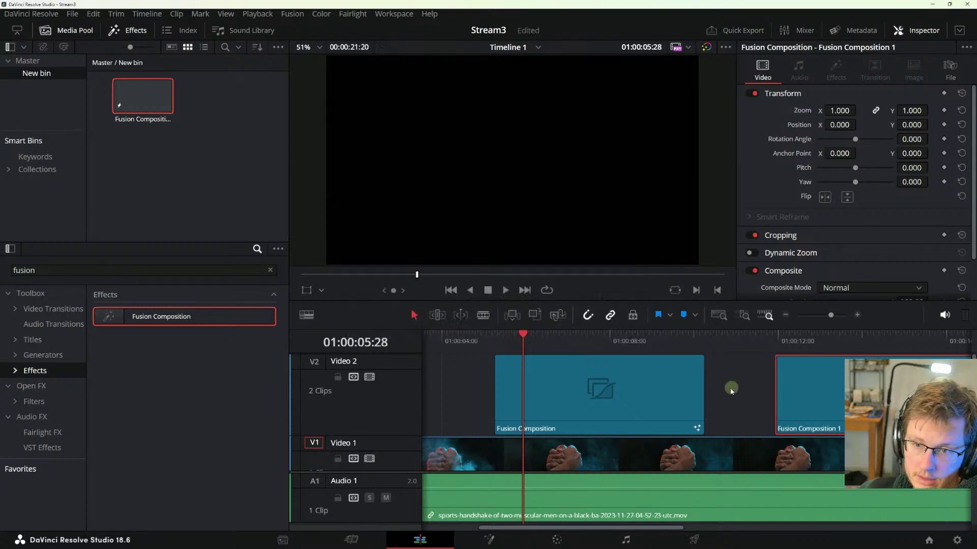
- Move the playhead to 01:00:13:12 over the reset clip and inspect its node graph on the Fusion page
scroll(730, 390, "right", 2)
left_click(763, 337)
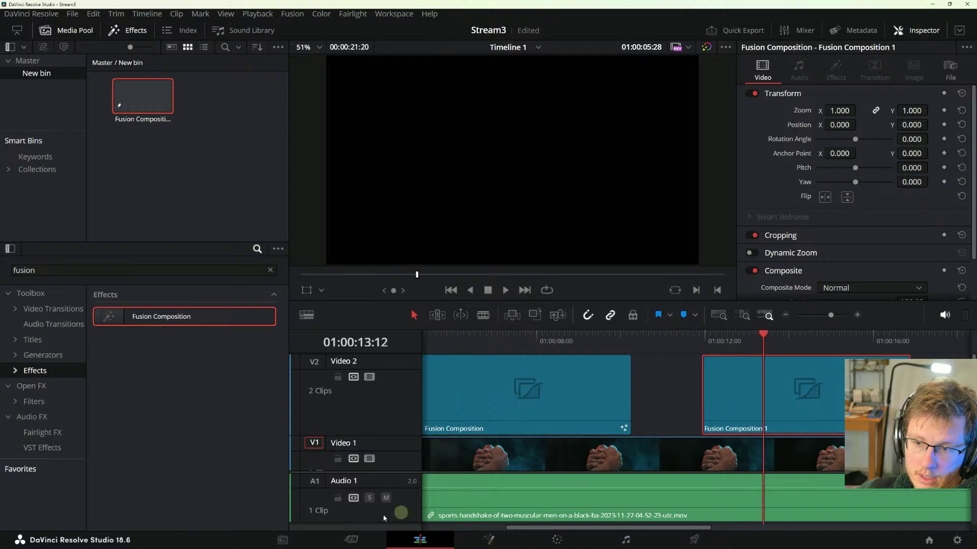
left_click(498, 545)
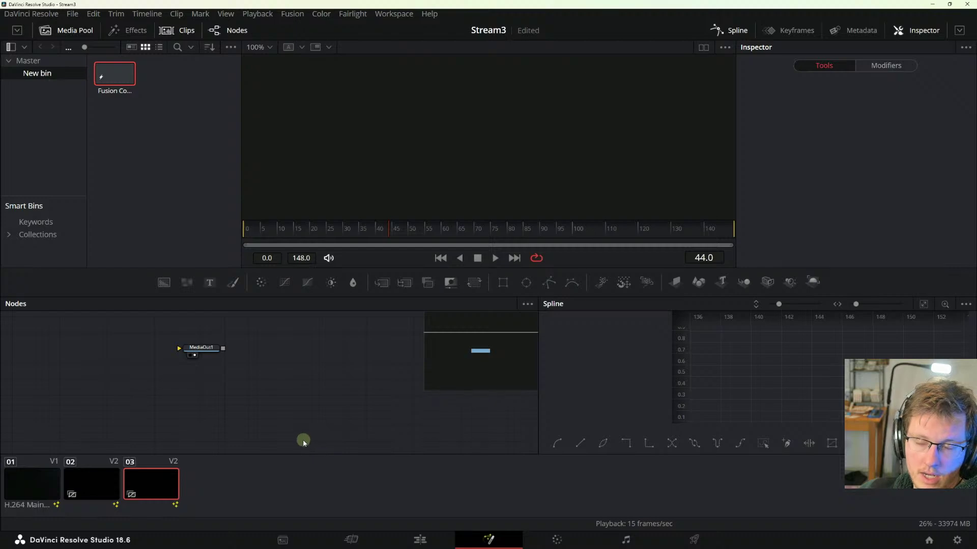
key("shift+space")
key("Escape")
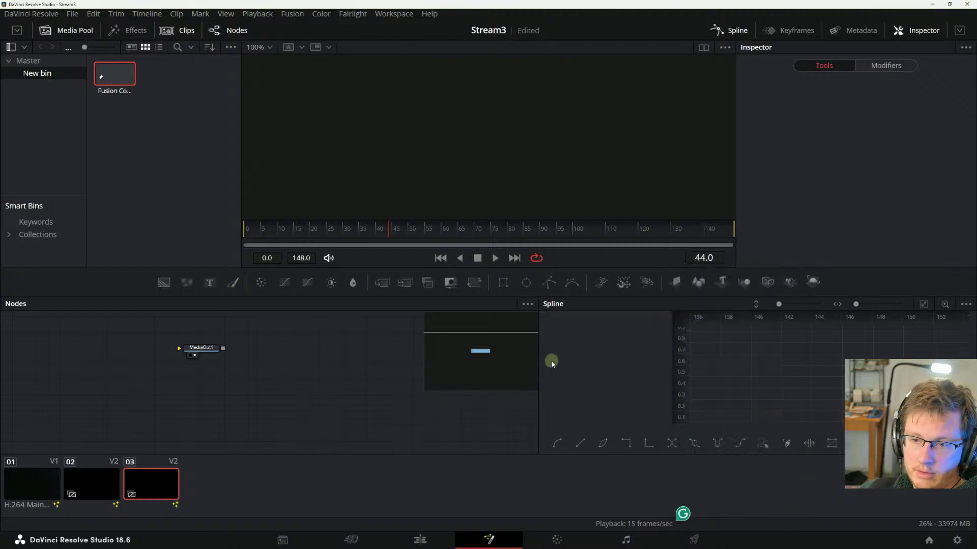
- Switch to the manual in the browser and read the "Using Fusion Transitions" section with its steps for applying and opening a transition
key("alt+Tab")
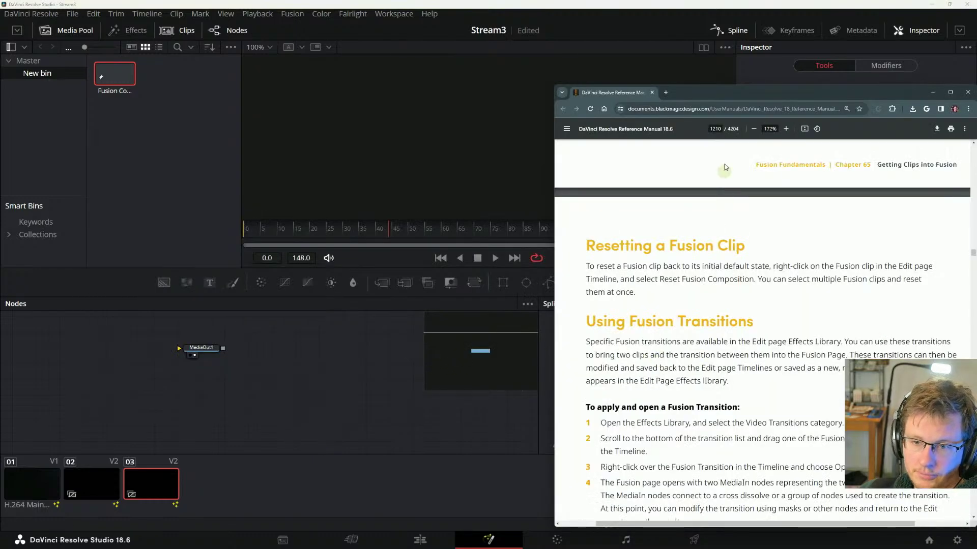
left_click_drag(724, 89, 402, 29)
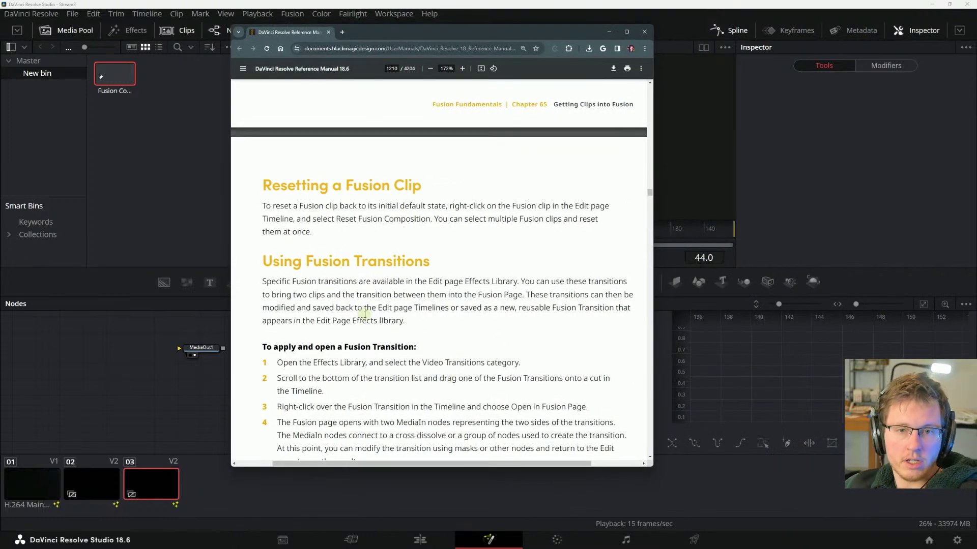
scroll(376, 275, "down", 2)
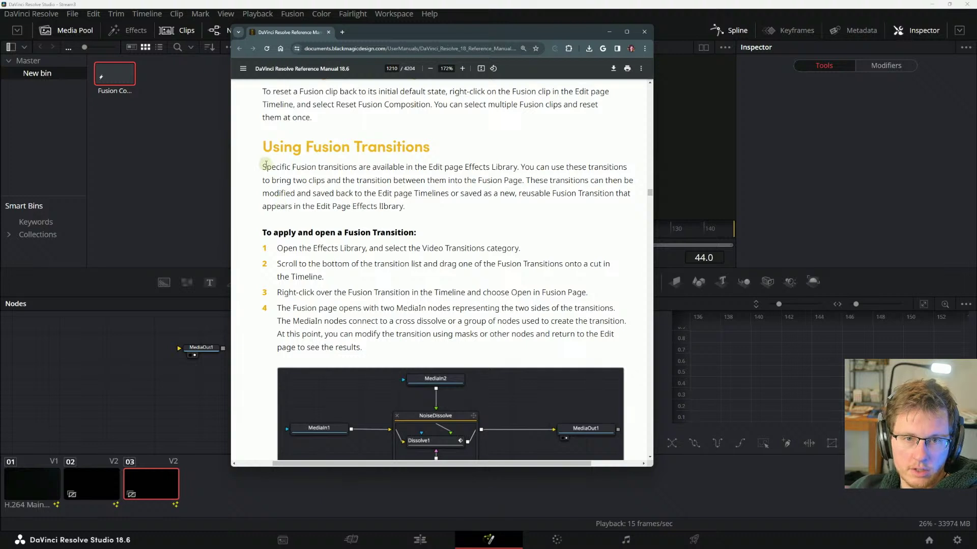
left_click_drag(266, 165, 428, 160)
left_click(449, 218)
left_click_drag(431, 153, 427, 153)
mouse_move(514, 547)
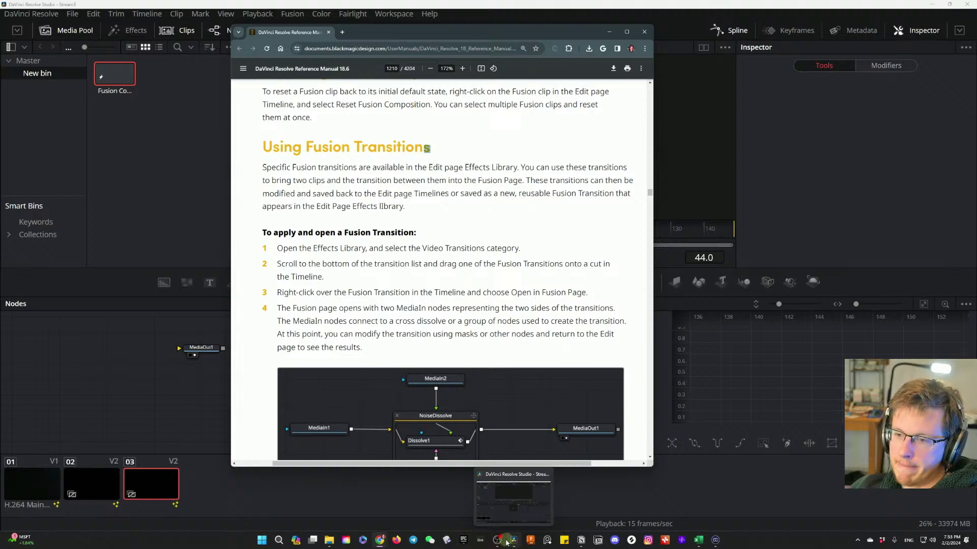
scroll(377, 301, "down", 8)
scroll(378, 301, "up", 5)
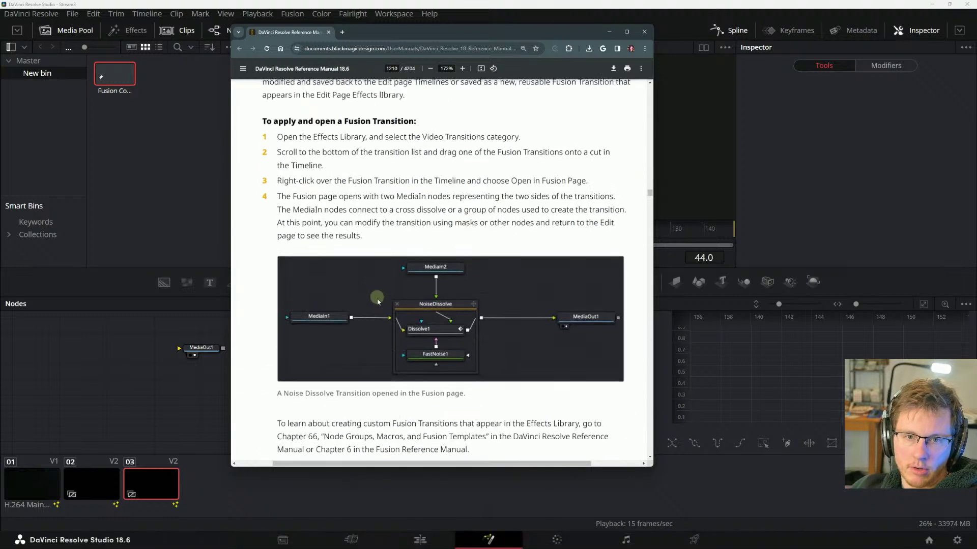
scroll(377, 301, "up", 1)
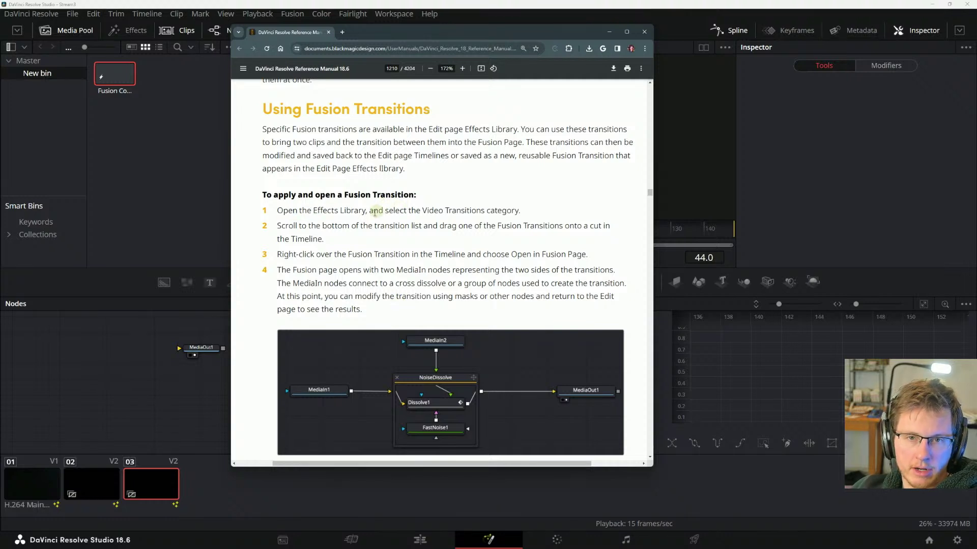
scroll(430, 229, "down", 1)
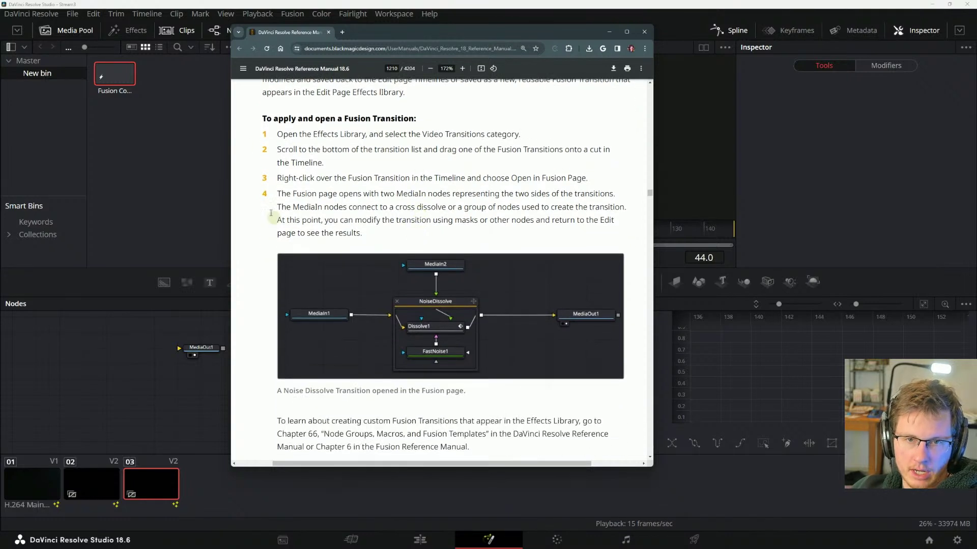
- Return to DaVinci Resolve, display the Effects library on the Fusion page and check its OpenFX category for video transitions
left_click(131, 30)
left_click(137, 34)
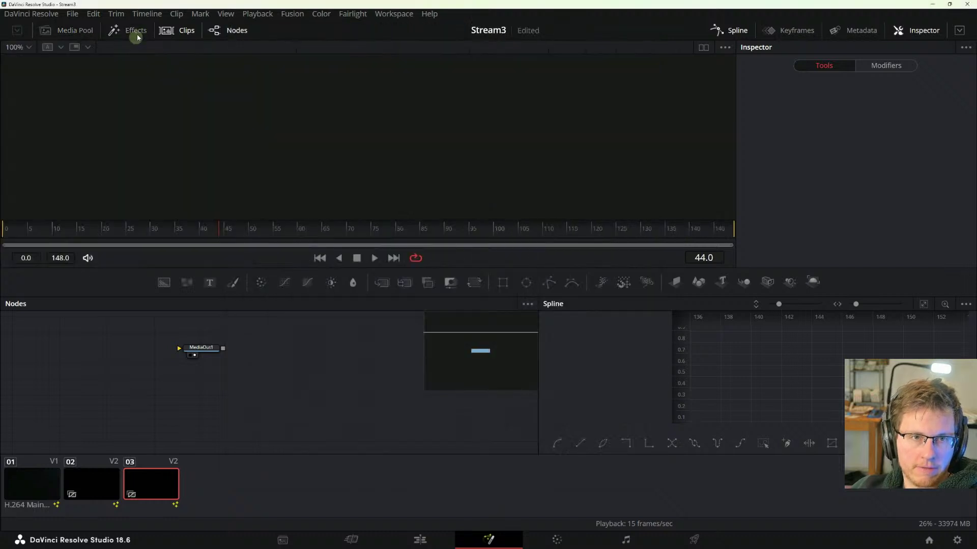
left_click(135, 32)
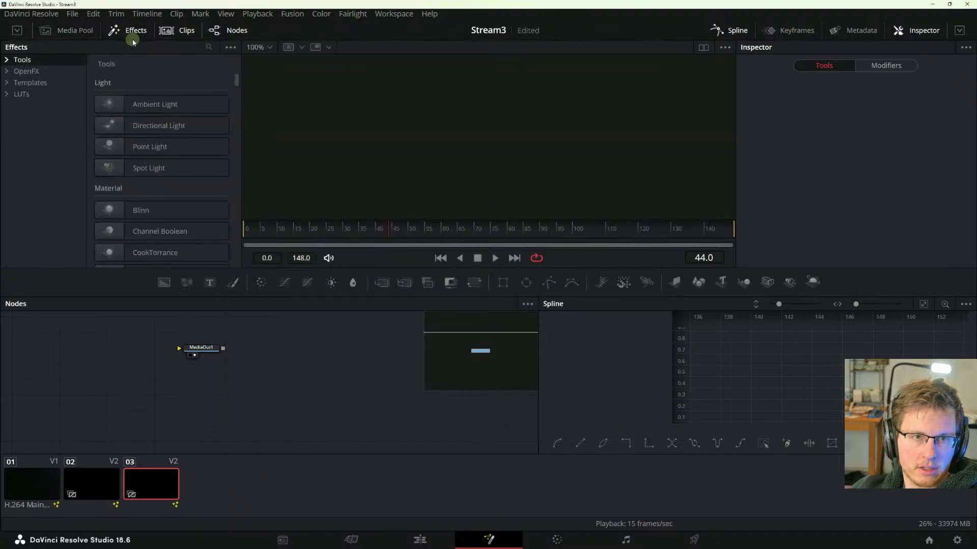
left_click(7, 74)
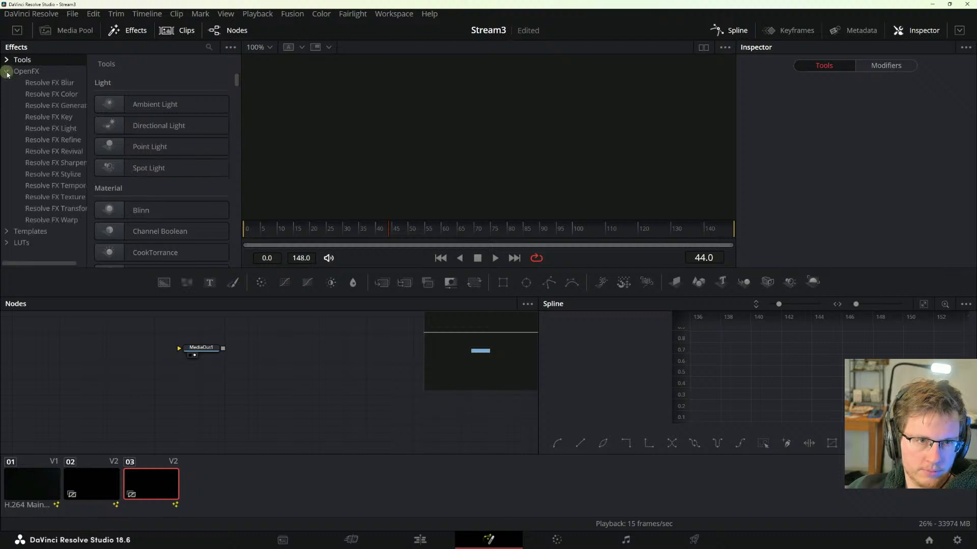
left_click(7, 72)
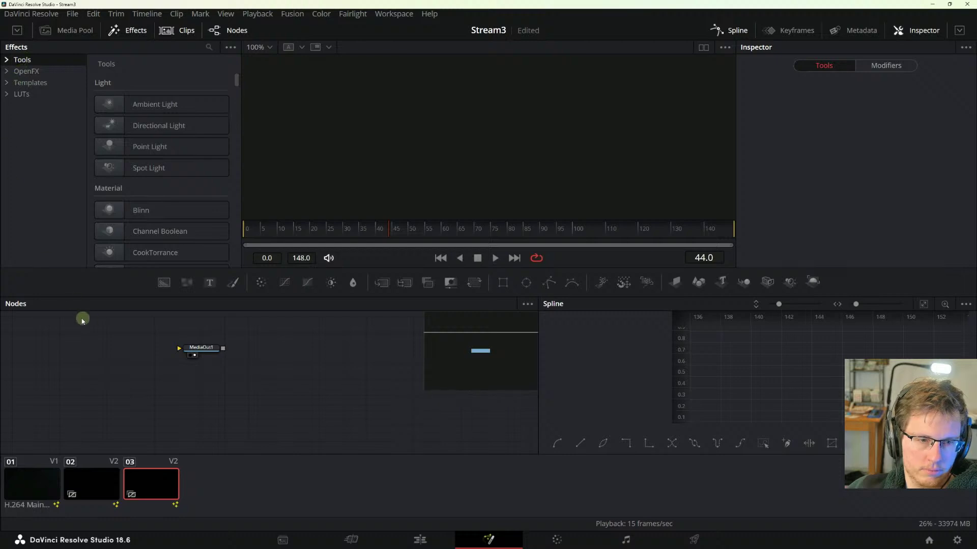
left_click(75, 33)
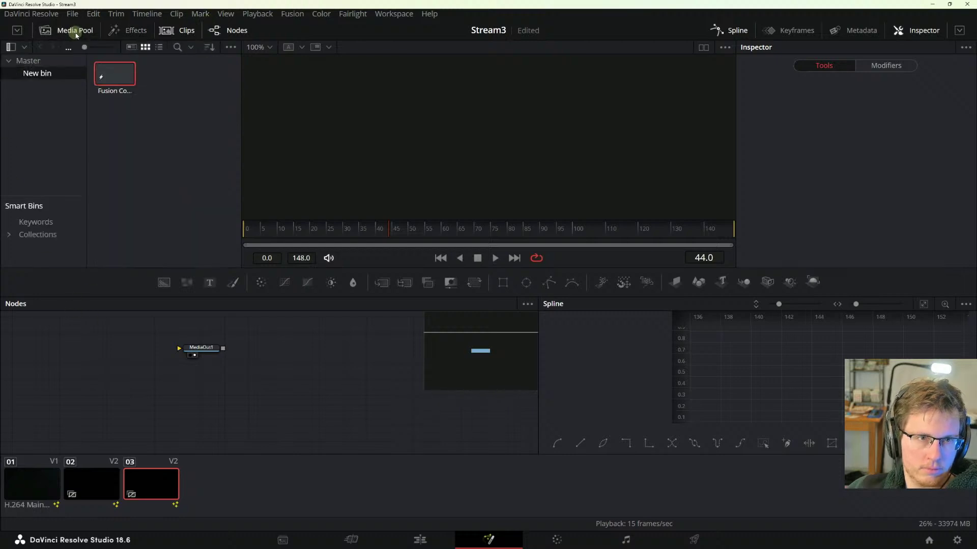
left_click(77, 35)
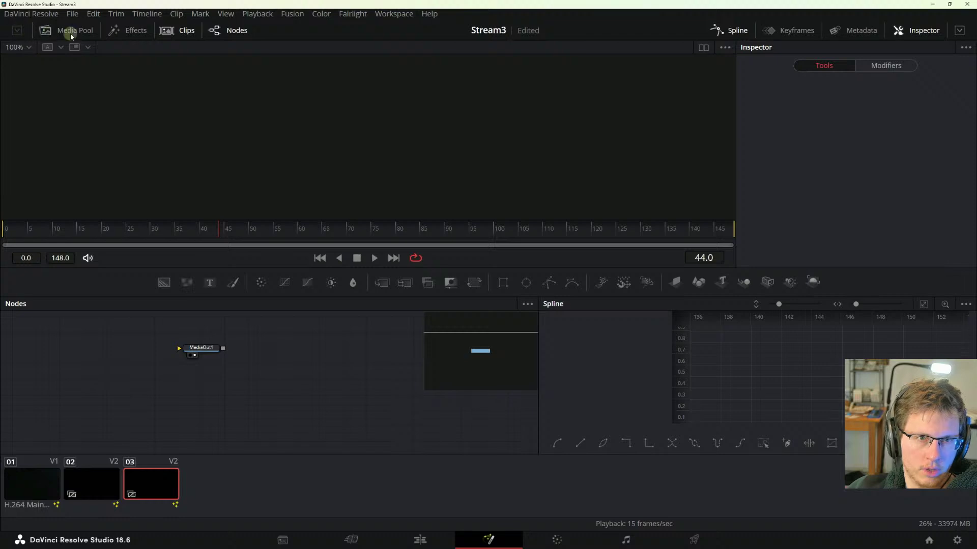
left_click(72, 31)
left_click(122, 34)
left_click(81, 32)
left_click(127, 33)
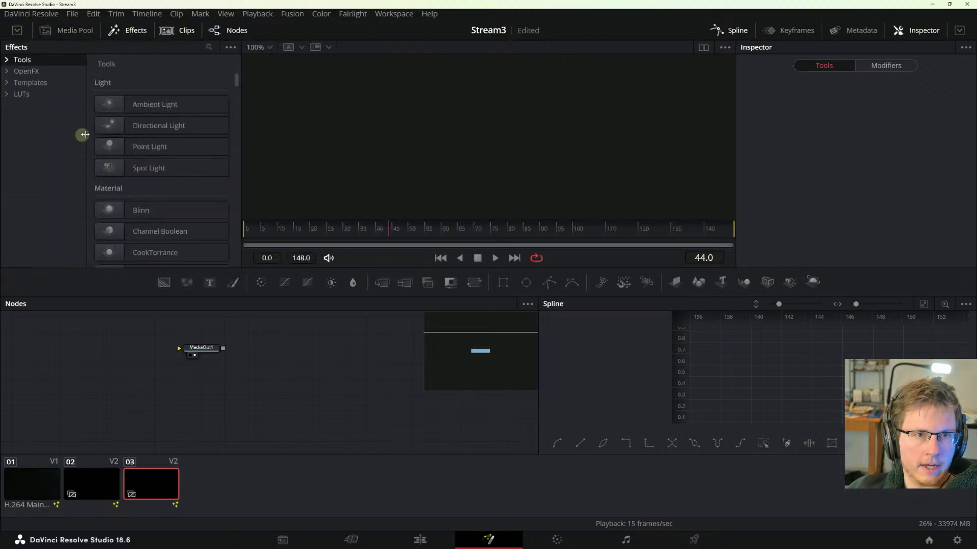
mouse_move(233, 88)
left_mouse_down()
mouse_move(236, 111)
mouse_move(225, 70)
left_mouse_up()
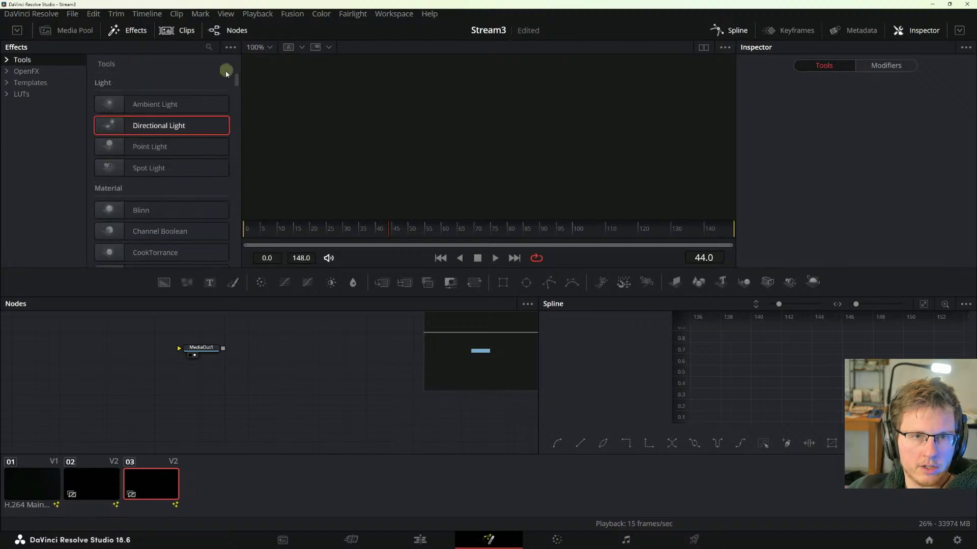
- Recheck the manual's instructions under "To apply and open a Fusion Transition"
key("alt+Tab")
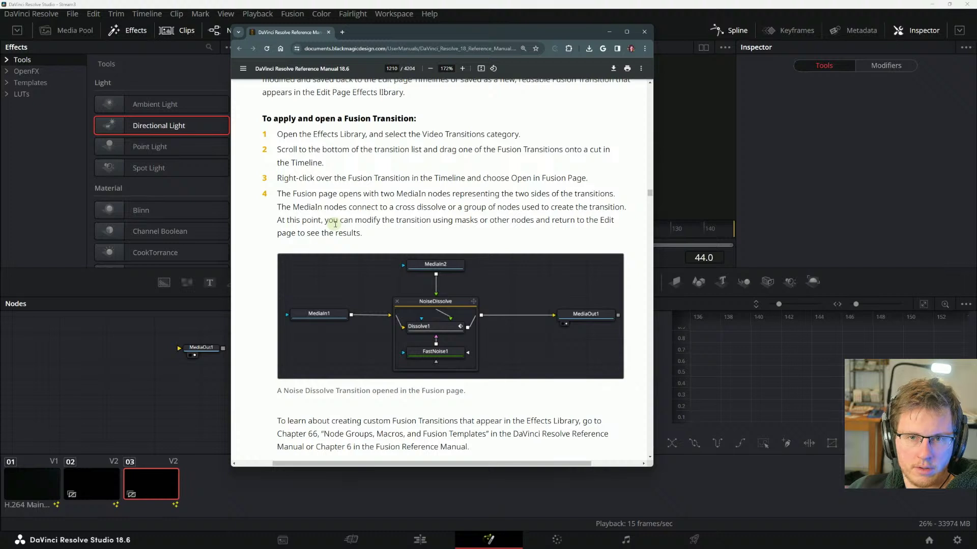
left_click_drag(298, 125, 452, 133)
left_click(408, 124)
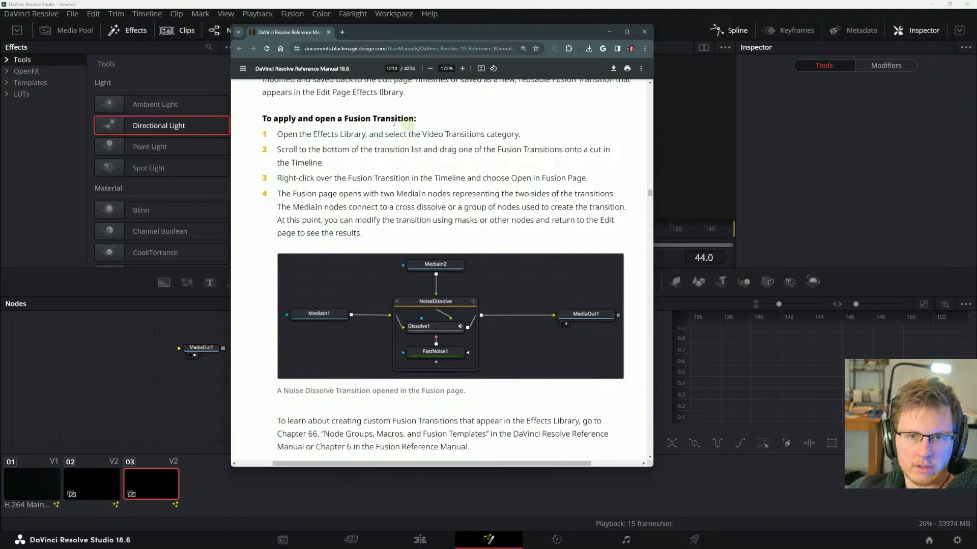
left_click_drag(299, 117, 387, 119)
left_click(394, 119)
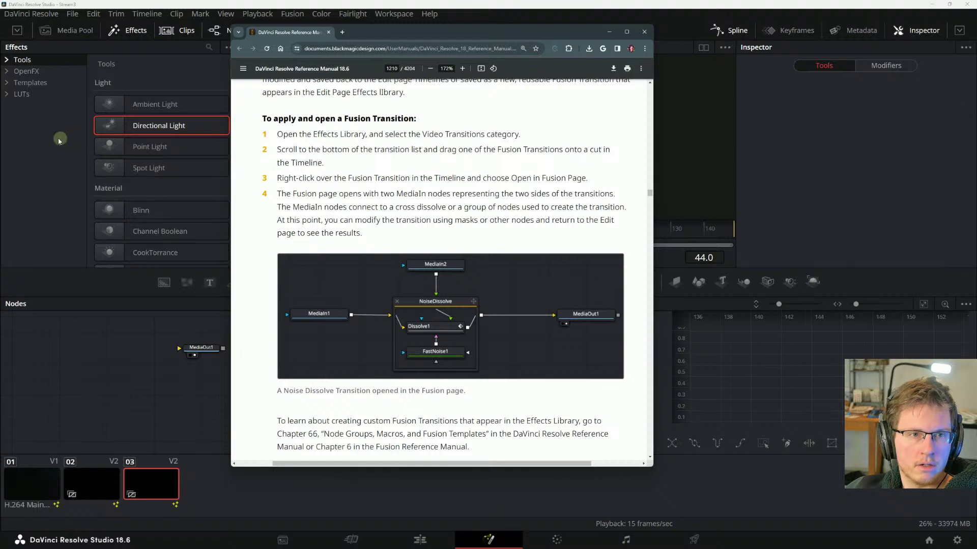
- Look through the Tools, OpenFX and Templates categories of the Effects library for Fusion transitions
left_click(8, 61)
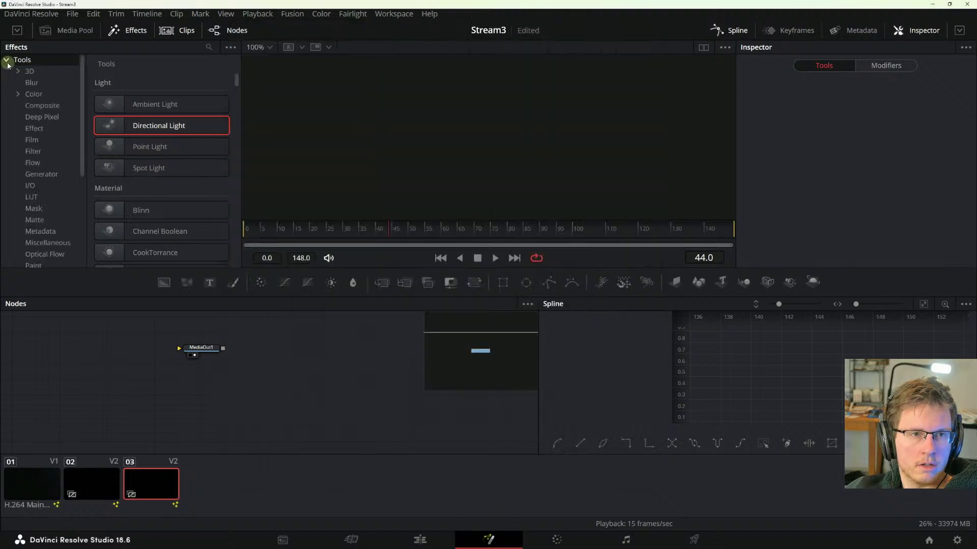
scroll(7, 112, "down", 5)
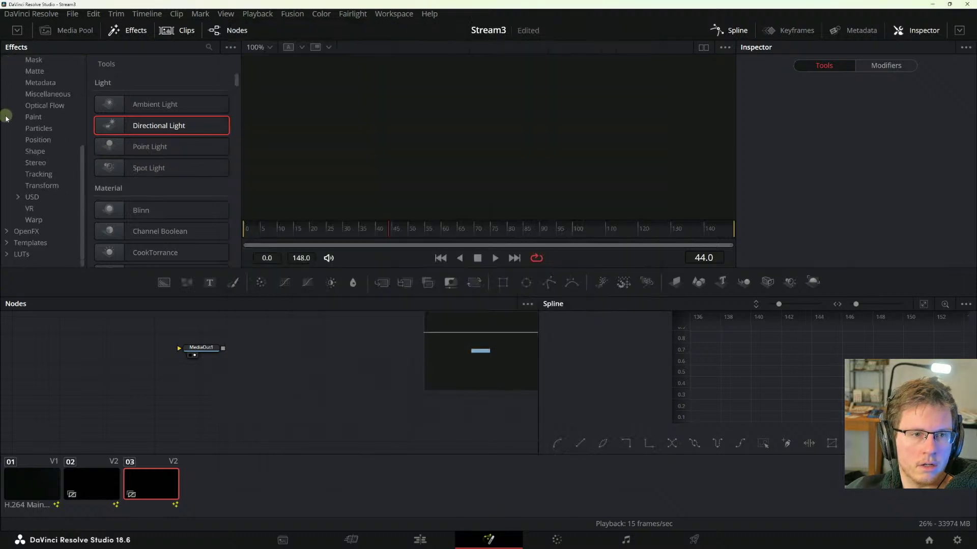
left_click(7, 231)
scroll(19, 217, "down", 5)
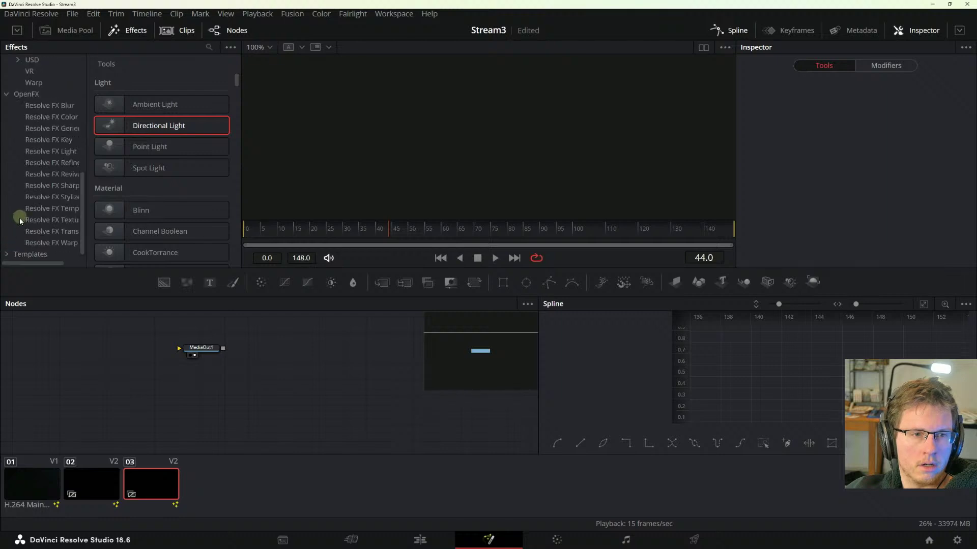
left_click(6, 244)
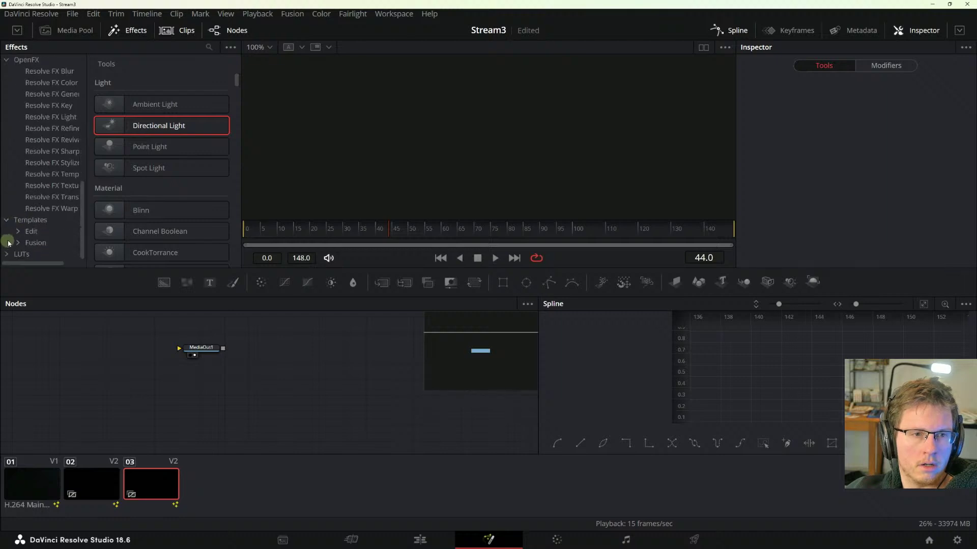
left_click(19, 243)
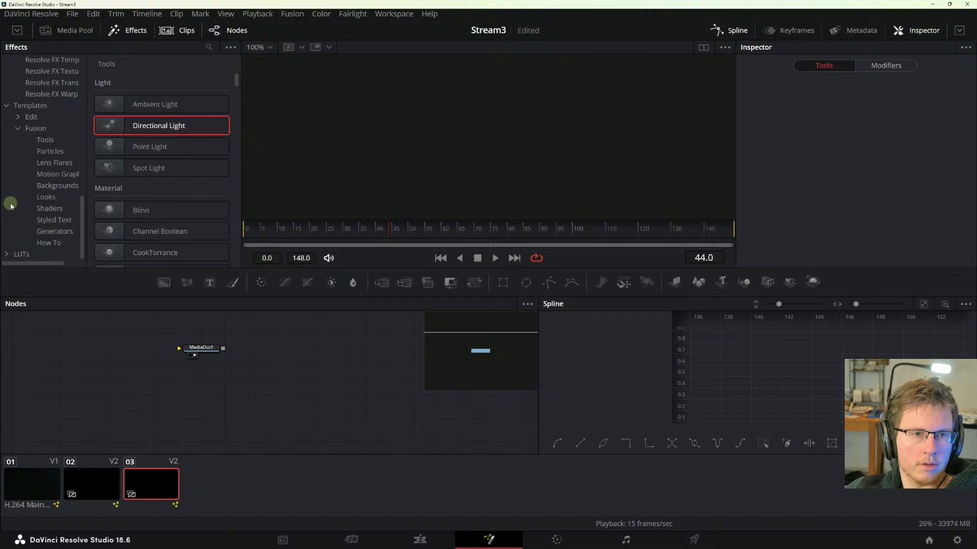
- Examine the Fusion template categories, including Lens Flares, Particles, Tools, Styled Text, Generators and How To, for transitions
left_click(57, 162)
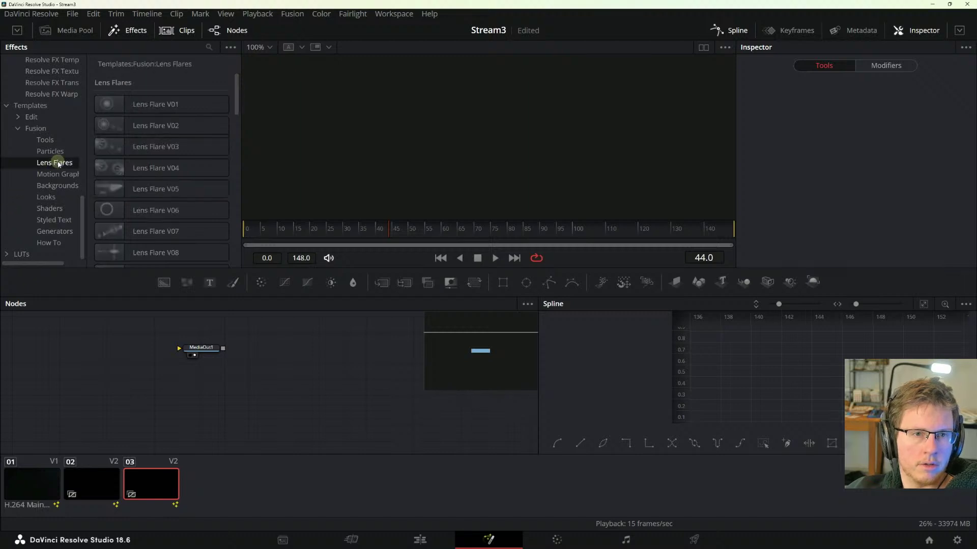
left_click(55, 153)
left_click(50, 141)
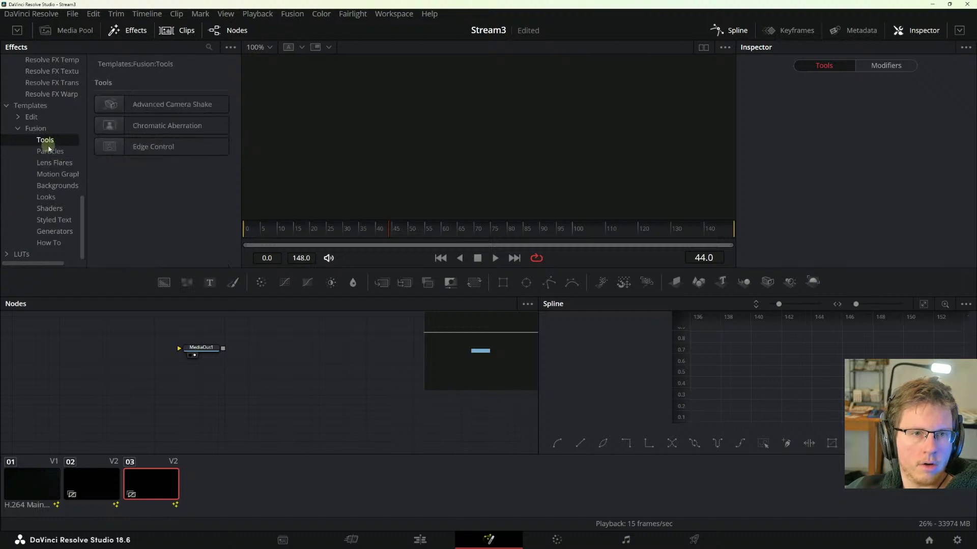
left_click(50, 221)
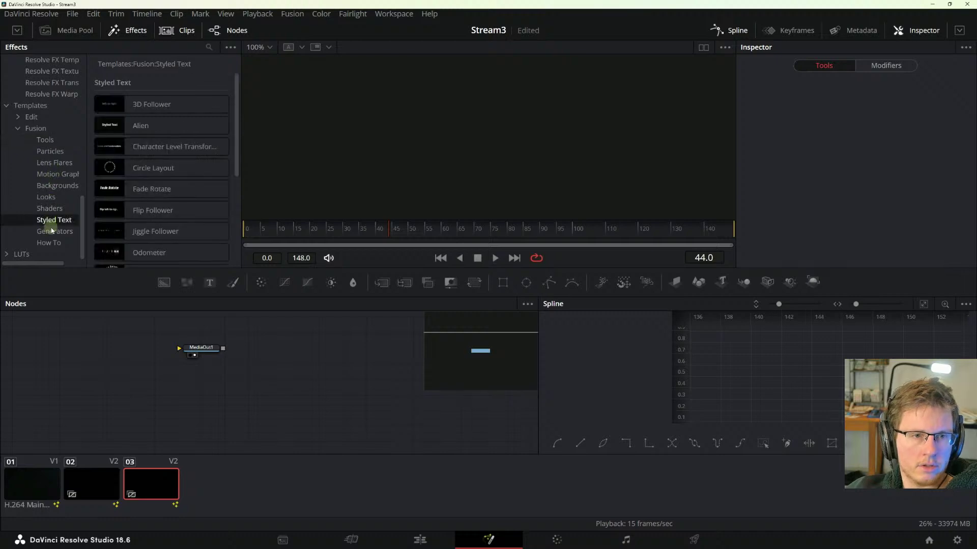
left_click(52, 231)
left_click(48, 243)
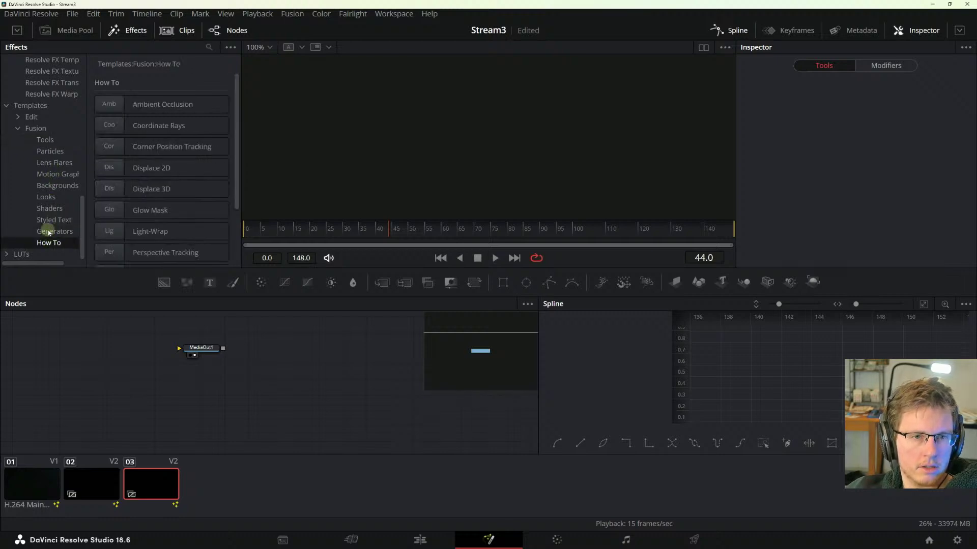
left_click(152, 190)
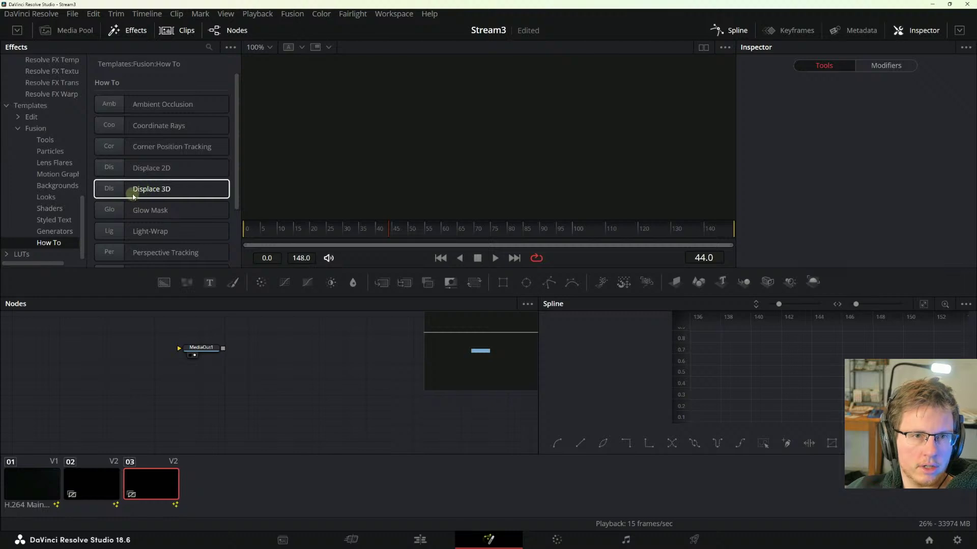
scroll(127, 193, "down", 3)
left_click(138, 193)
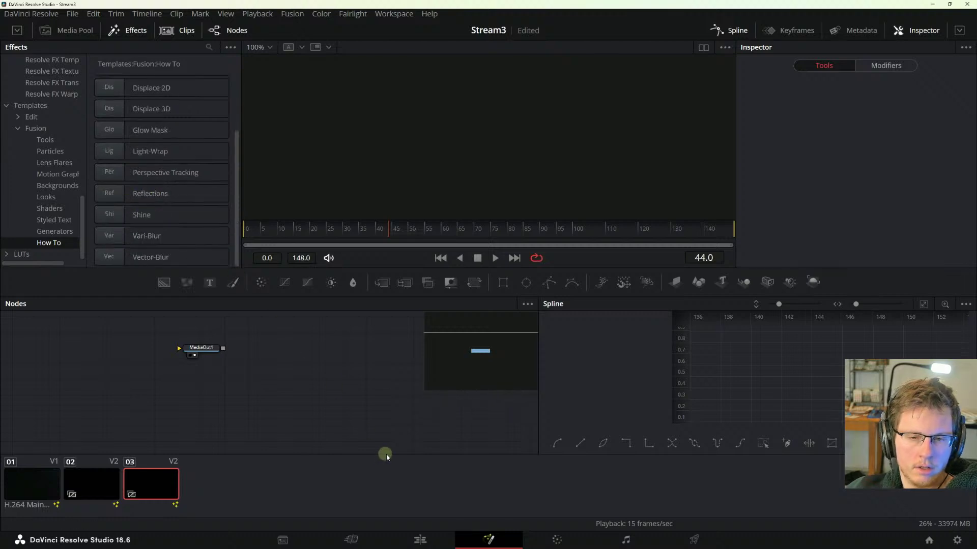
- Open clip 01's composition at frame 234 and list the Fusion templates in the Effects library
left_click(31, 481)
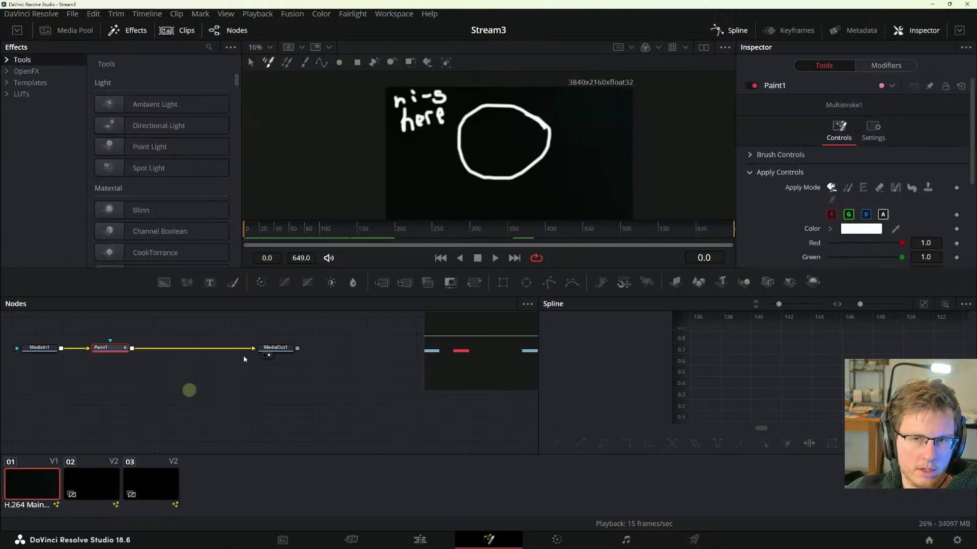
left_click(423, 244)
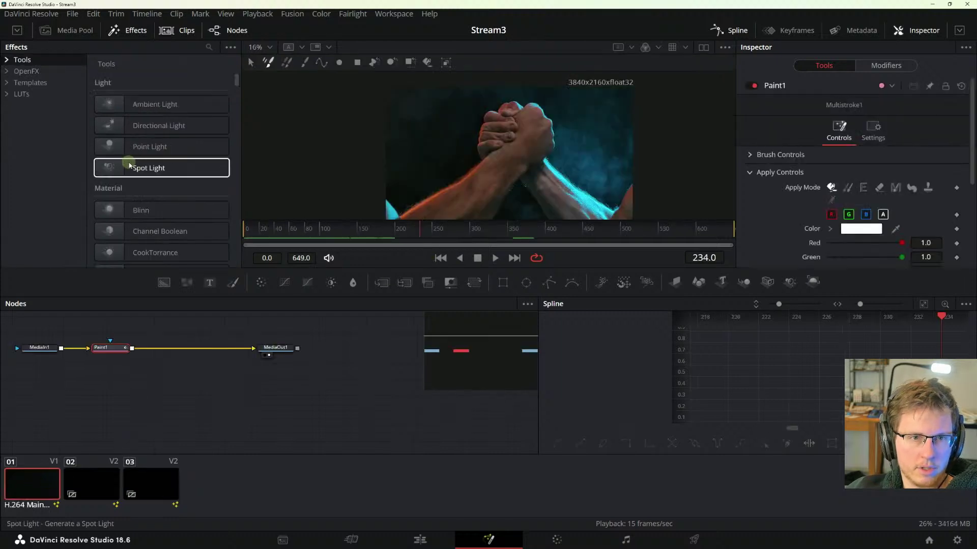
left_click(7, 82)
left_click(28, 106)
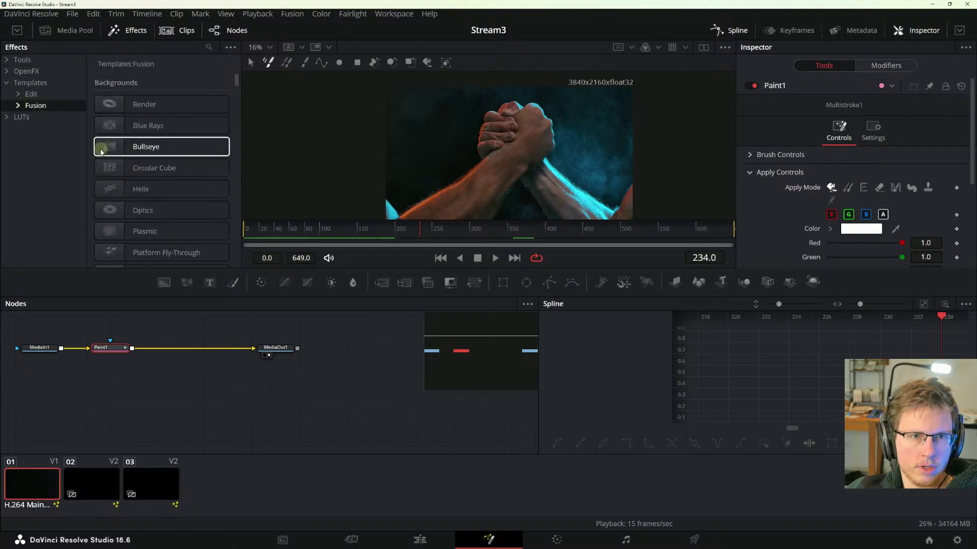
- Add the Bullseye background template to the node graph above Paint1 and show it beside MediaOut1 in dual viewers
left_click_drag(122, 151, 140, 335)
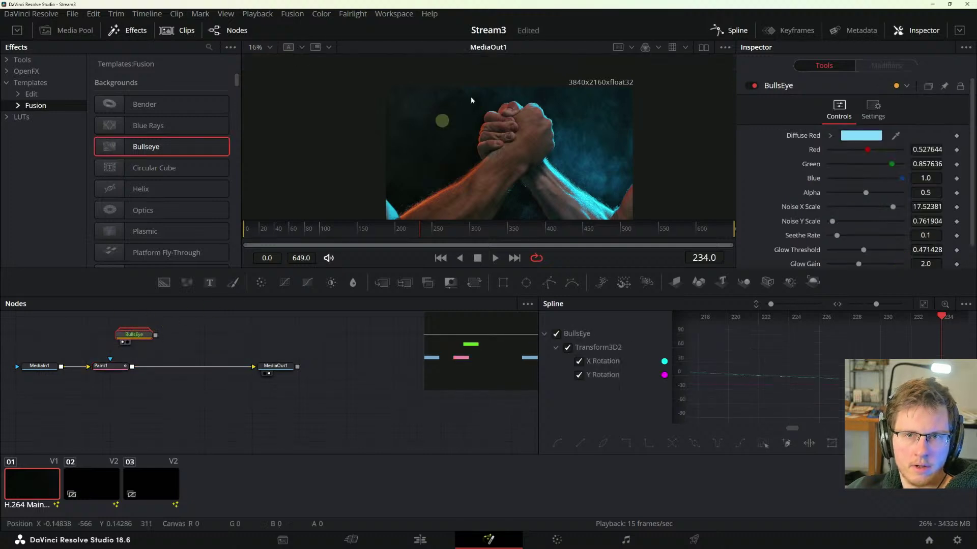
left_click(706, 48)
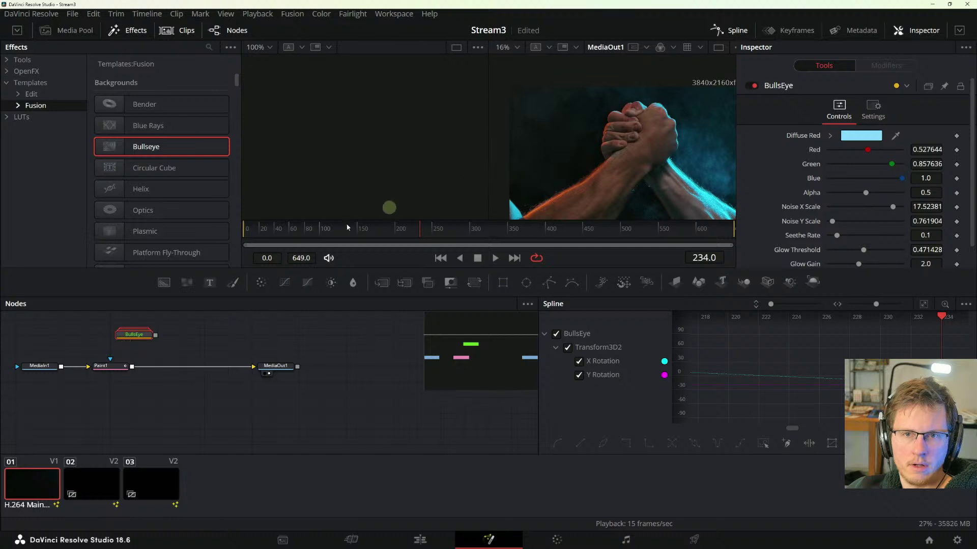
key("1")
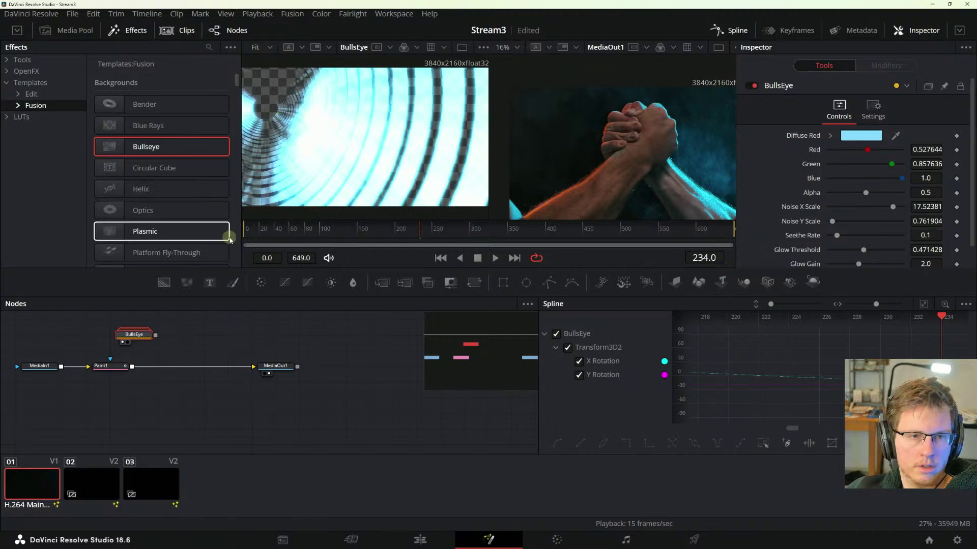
- Add the Blue Rays background template beside the BullsEye node, show it in the first viewer and preview its playback
left_click(142, 108)
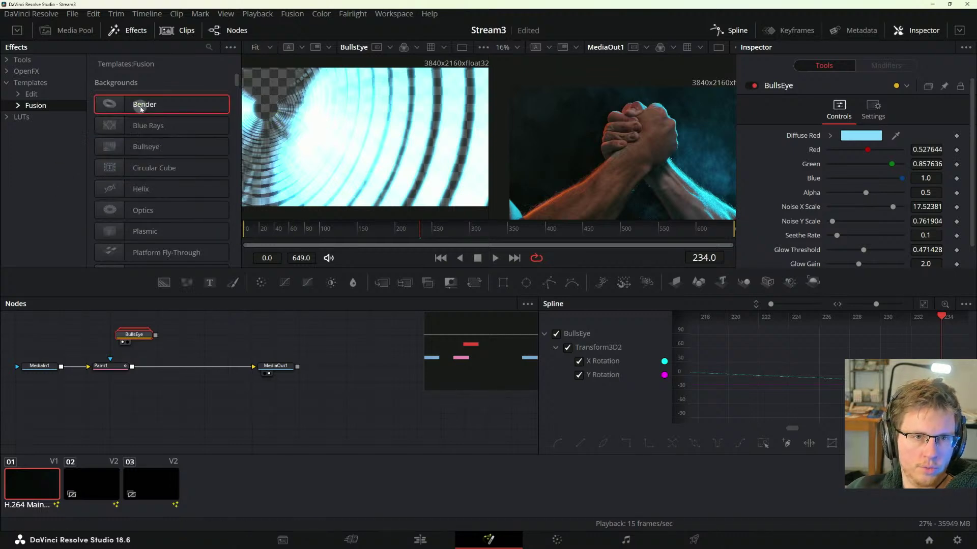
left_click_drag(147, 125, 186, 344)
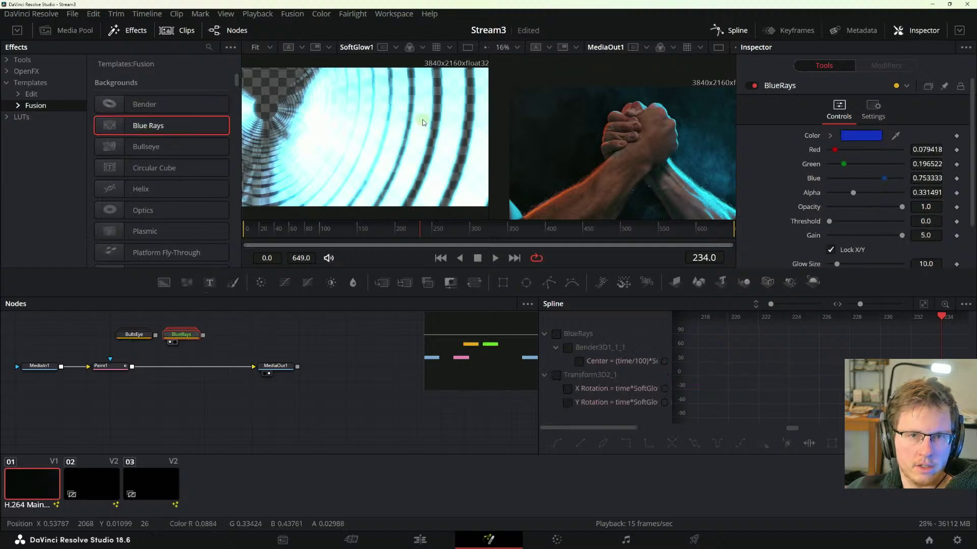
key("1")
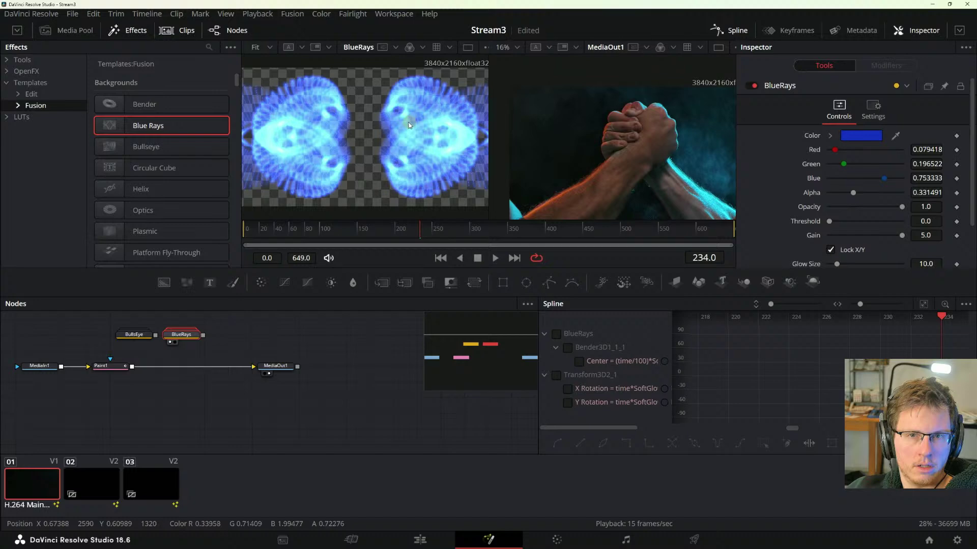
key("space")
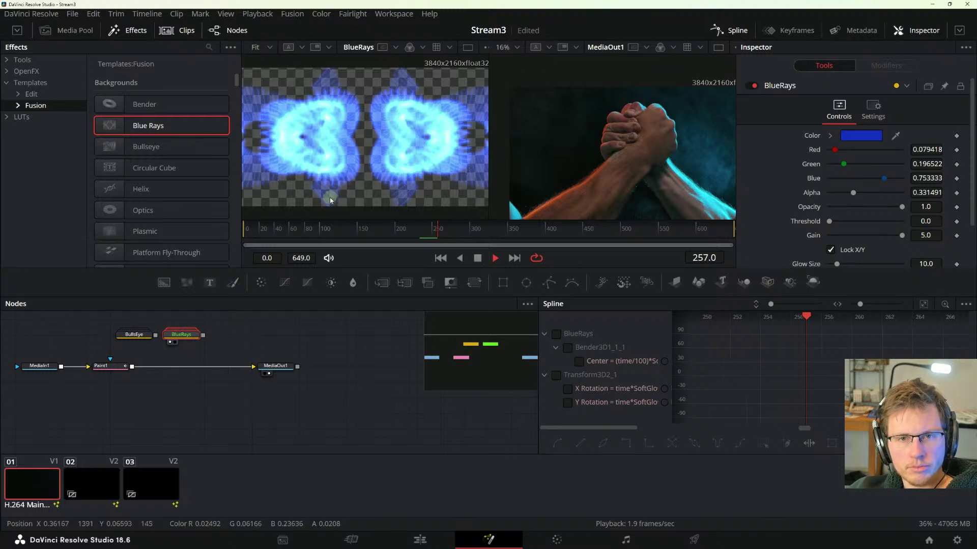
key("space")
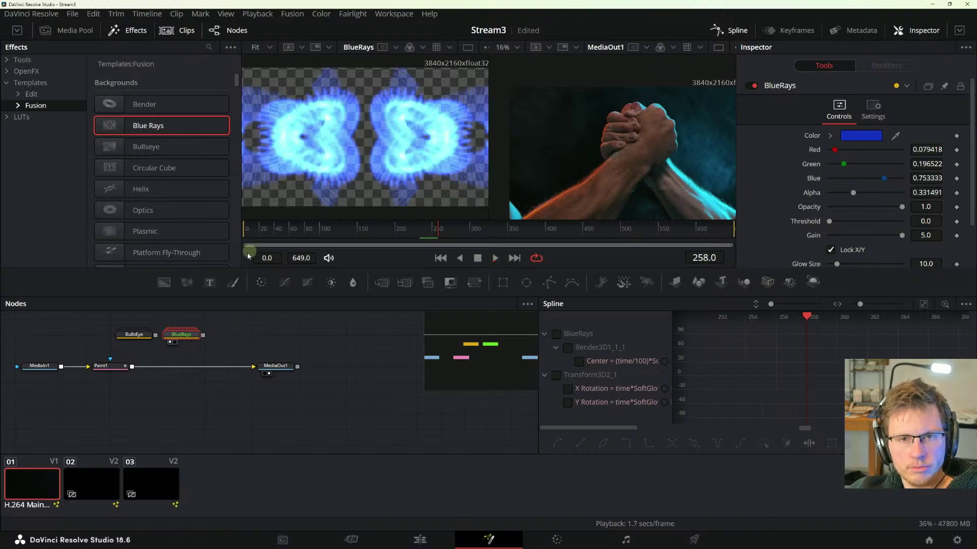
- Show the BullsEye node in the first viewer again and preview its animation
left_click(135, 335)
left_click_drag(136, 336, 335, 168)
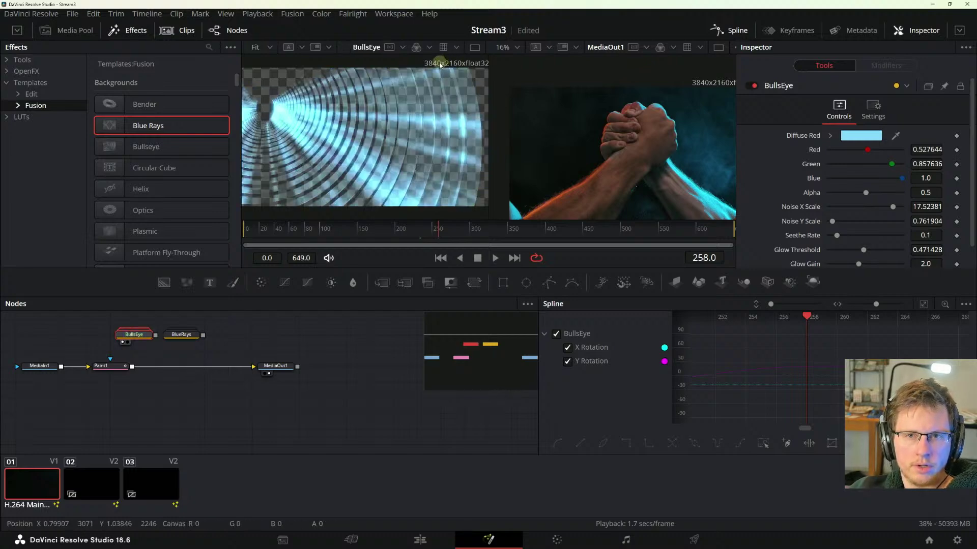
key("space")
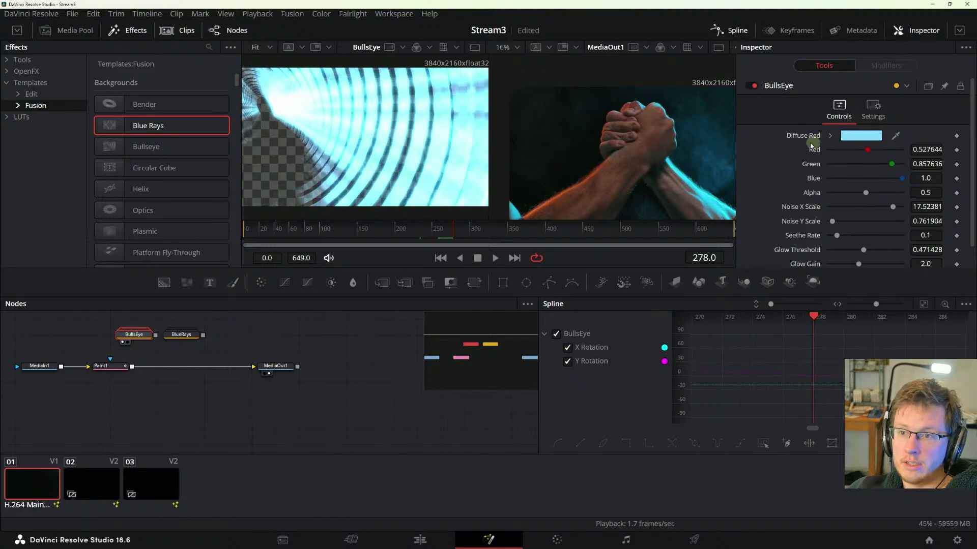
- Set BullsEye's Seethe Rate to 0.378 and preview the changed animation
scroll(793, 150, "down", 1)
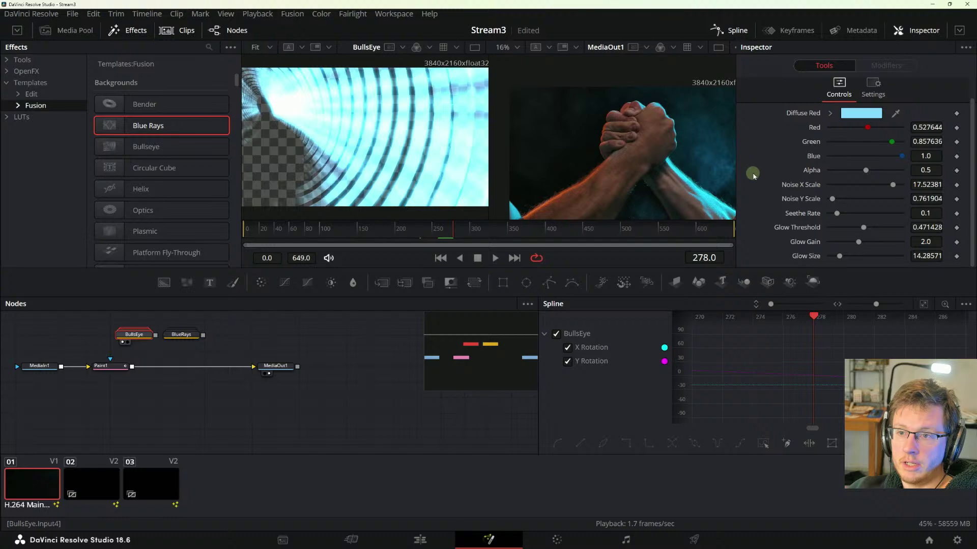
scroll(766, 176, "up", 1)
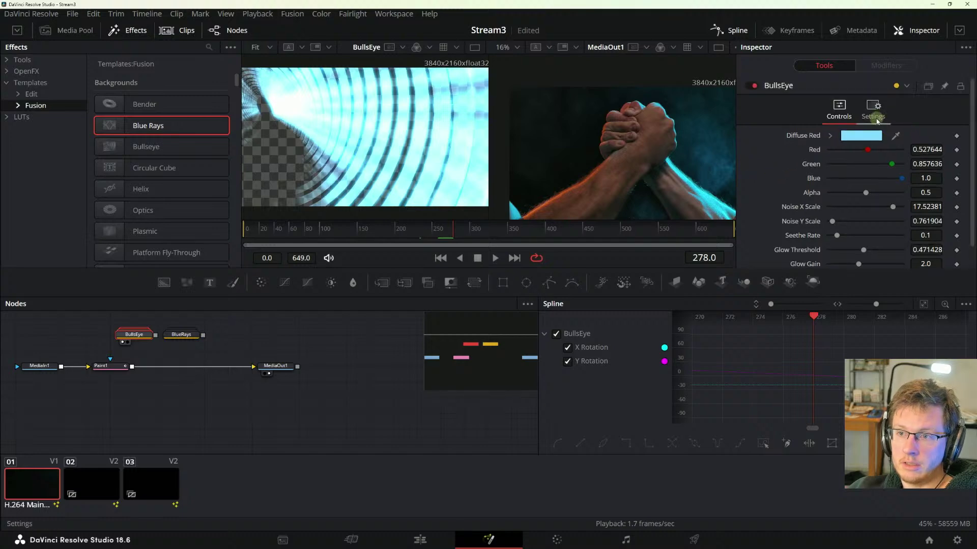
scroll(829, 137, "down", 1)
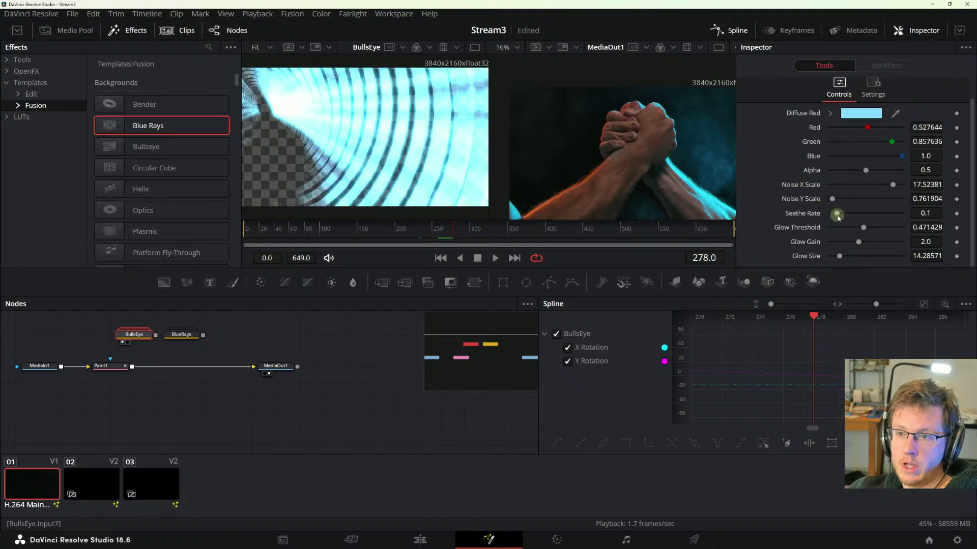
left_click_drag(837, 216, 858, 216)
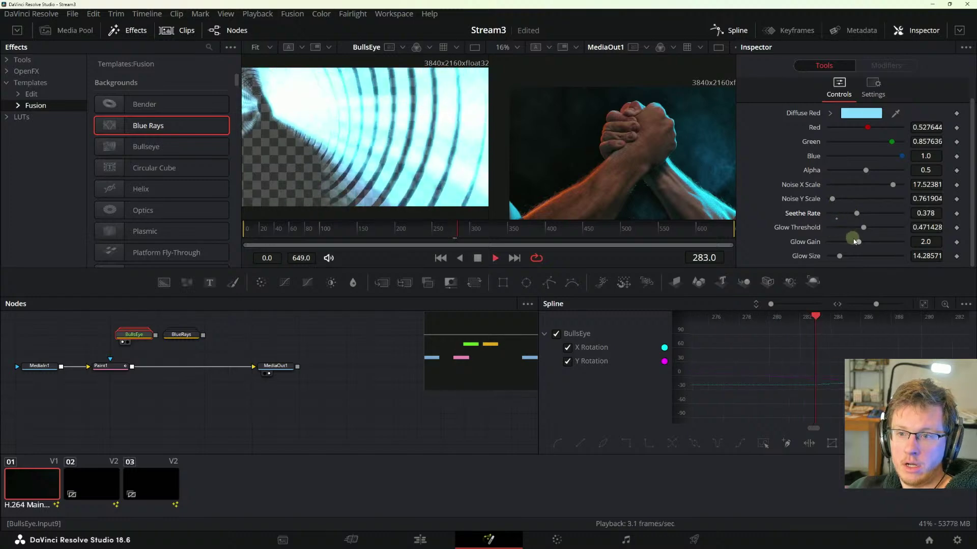
key("space")
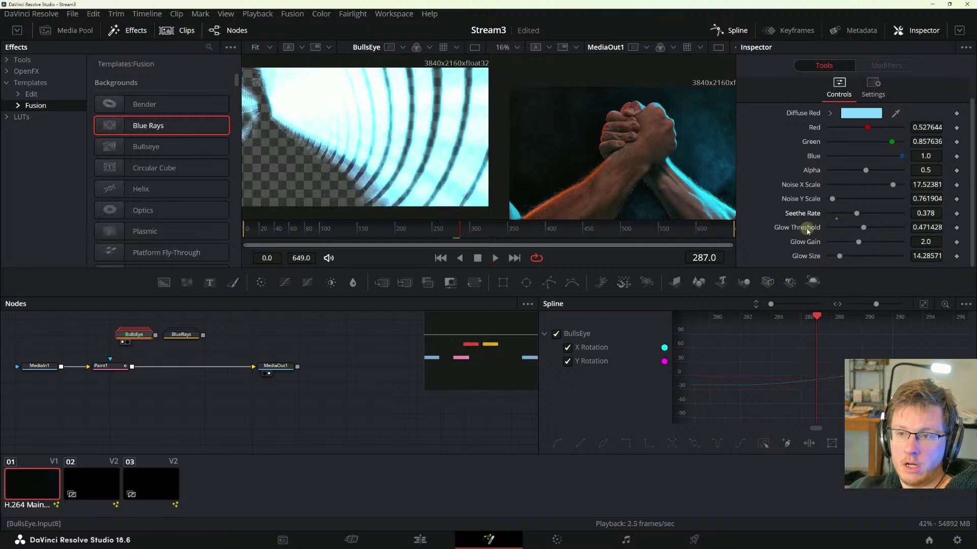
- Turn on the region of interest in the viewer showing BullsEye
scroll(807, 229, "up", 1)
right_click(340, 185)
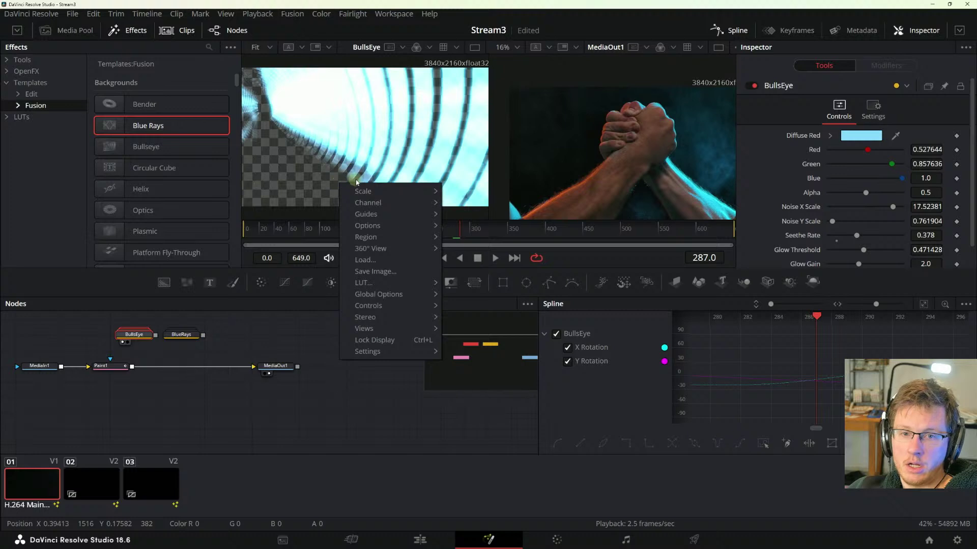
left_click(348, 176)
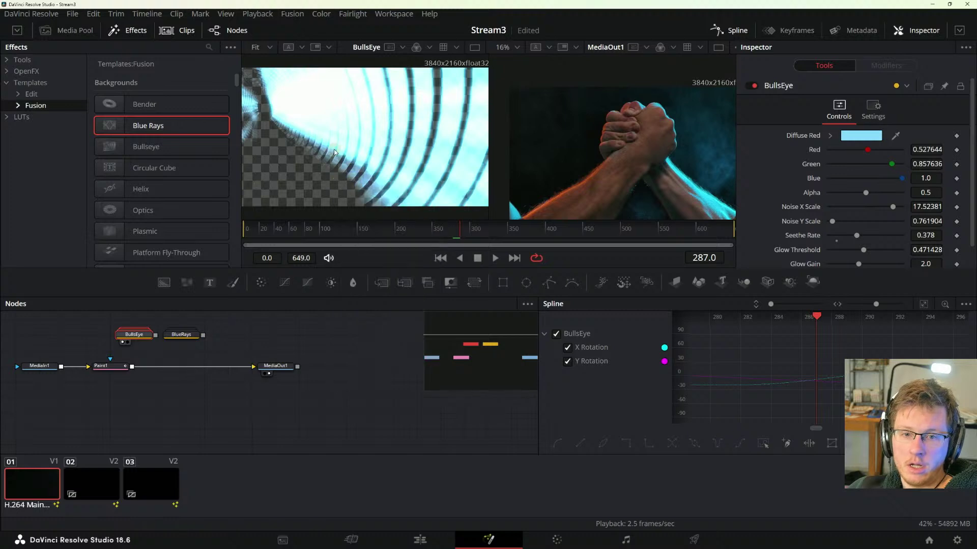
left_click(403, 48)
left_click(408, 63)
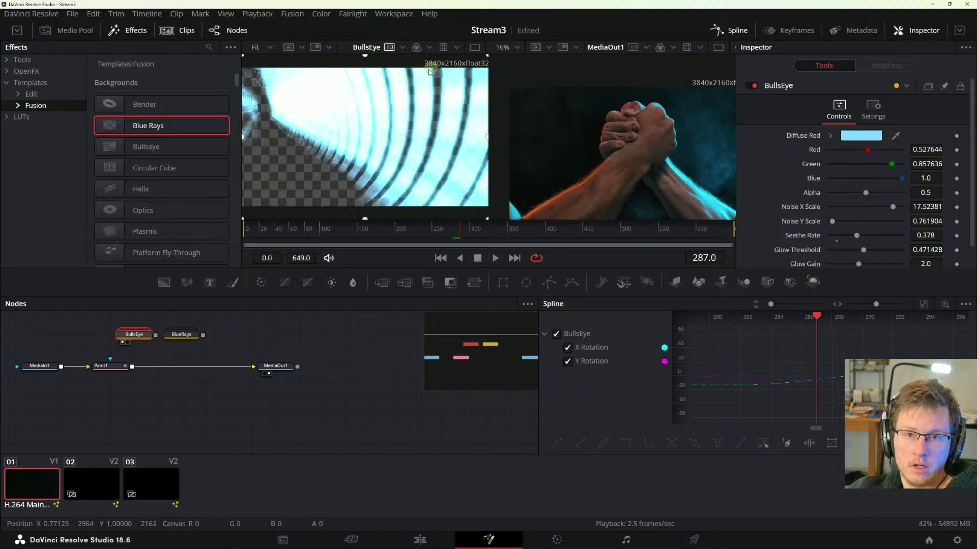
left_click(401, 48)
left_click(392, 52)
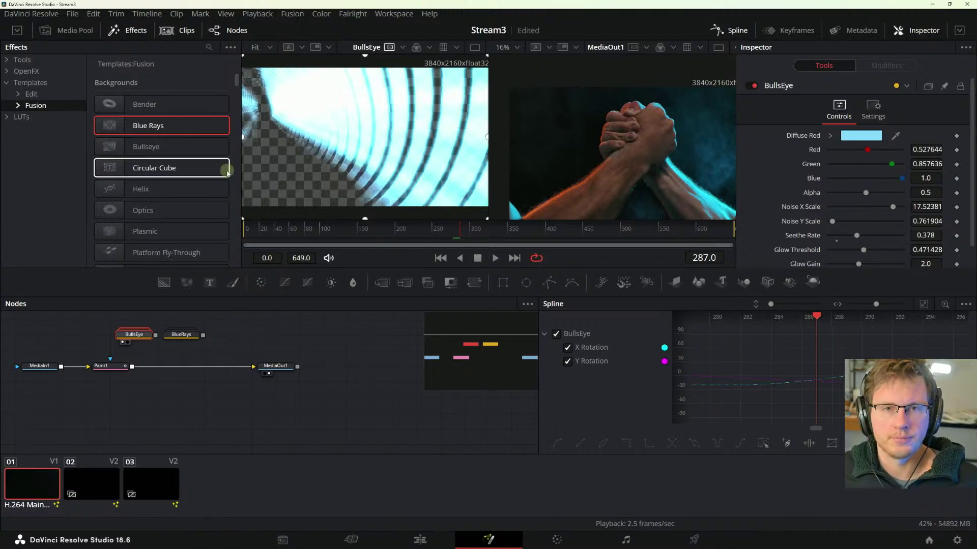
- Set the timeline proxy resolution to Quarter and preview BullsEye's playback
left_click(258, 13)
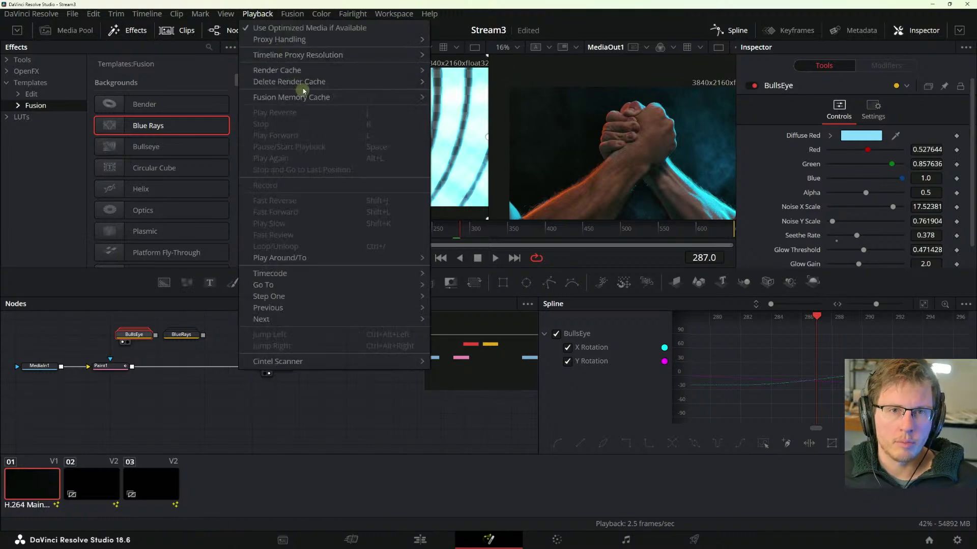
mouse_move(306, 56)
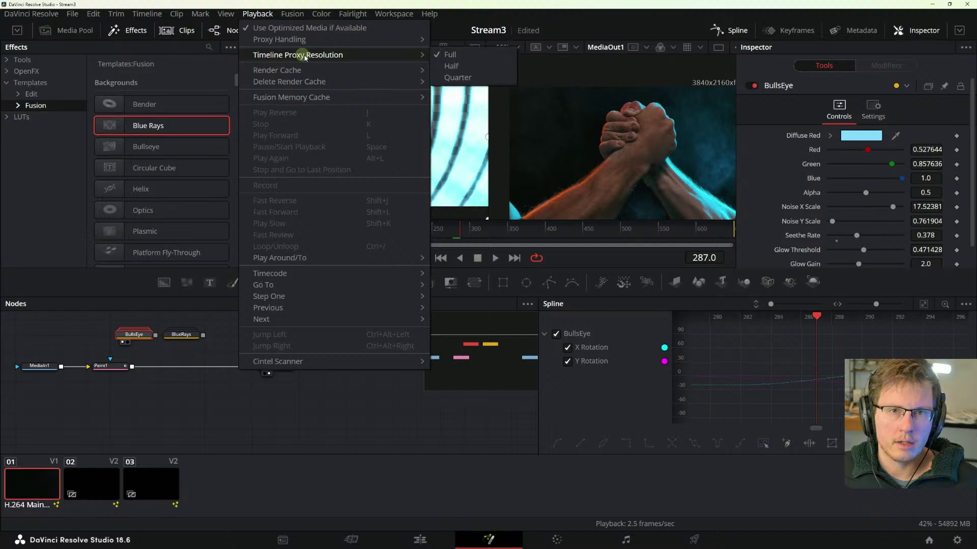
left_click(462, 78)
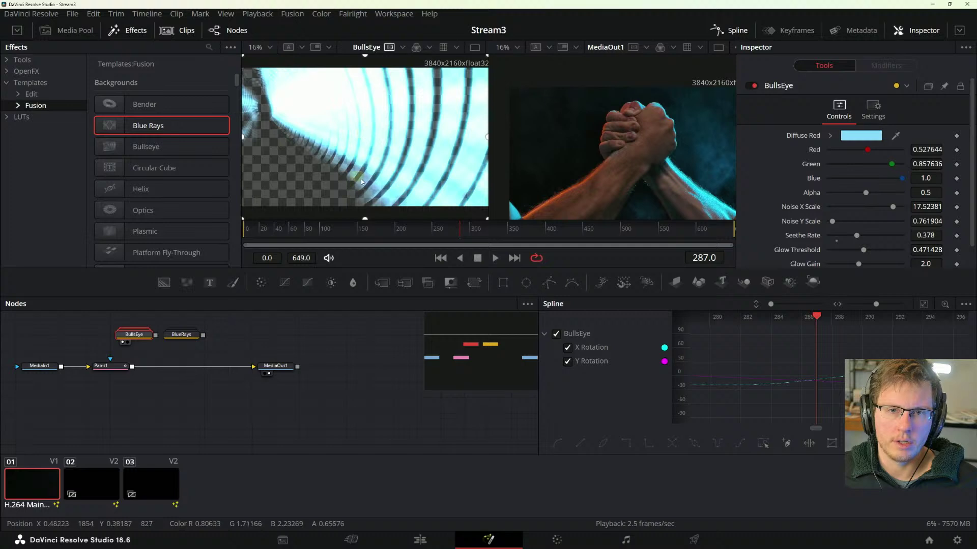
key("space")
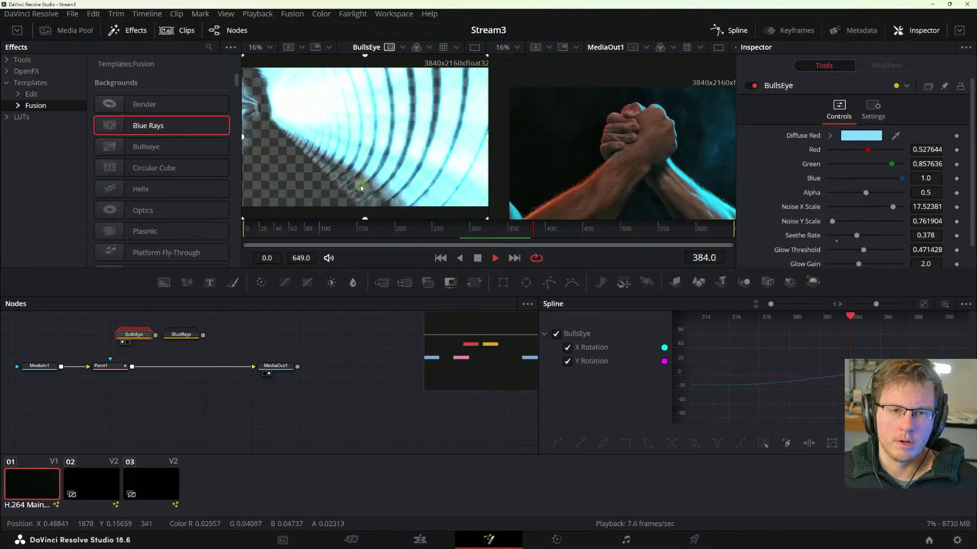
key("space")
- Examine the BullsEye node's control parameters and its general settings
scroll(804, 158, "down", 1)
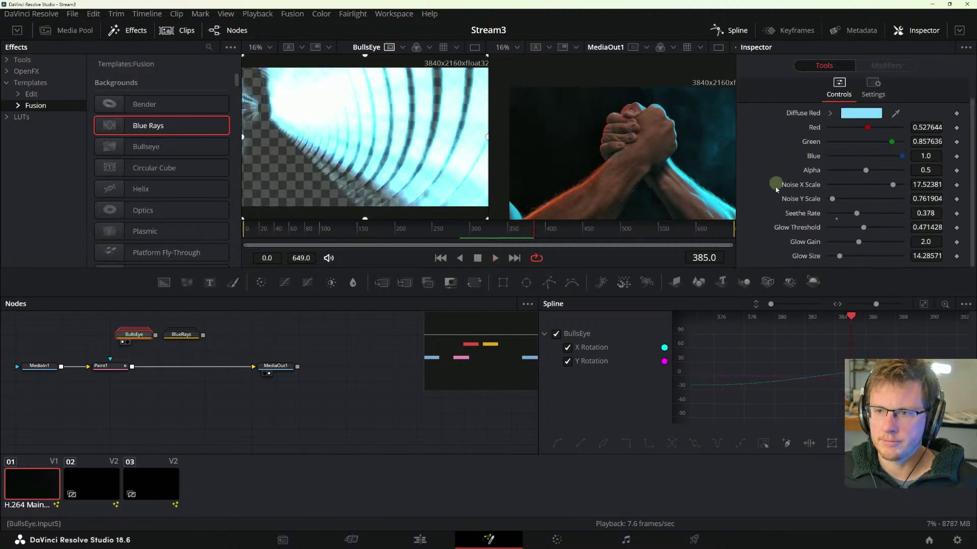
scroll(804, 173, "up", 1)
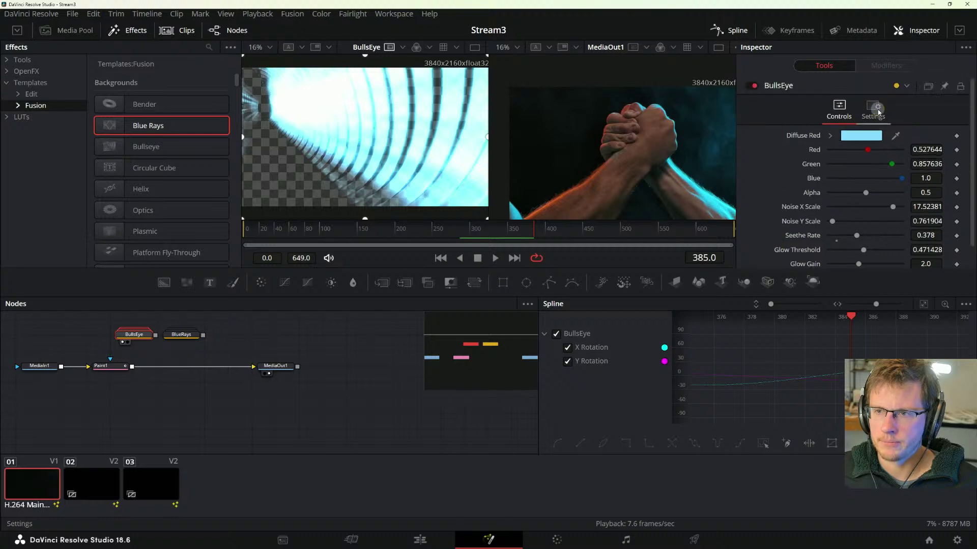
left_click(872, 109)
left_click(838, 109)
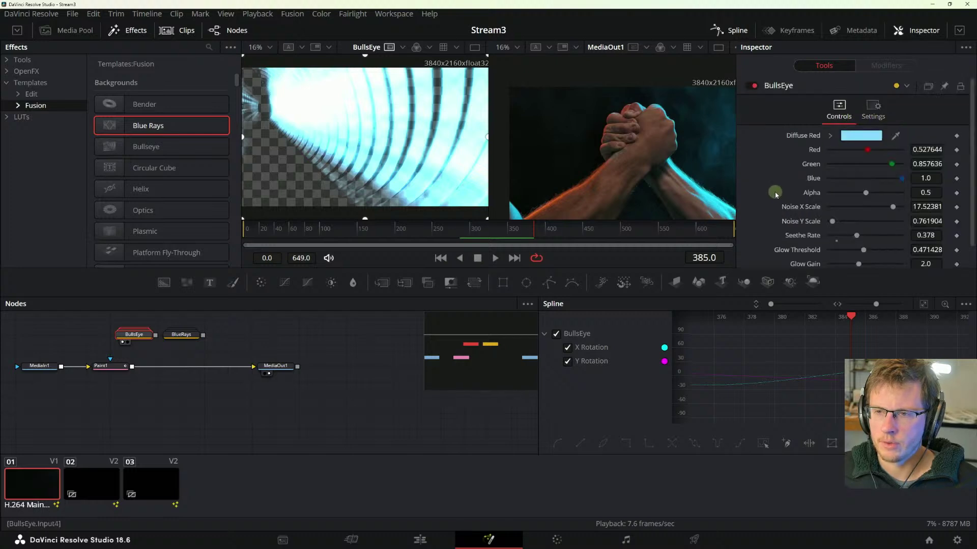
scroll(776, 195, "down", 1)
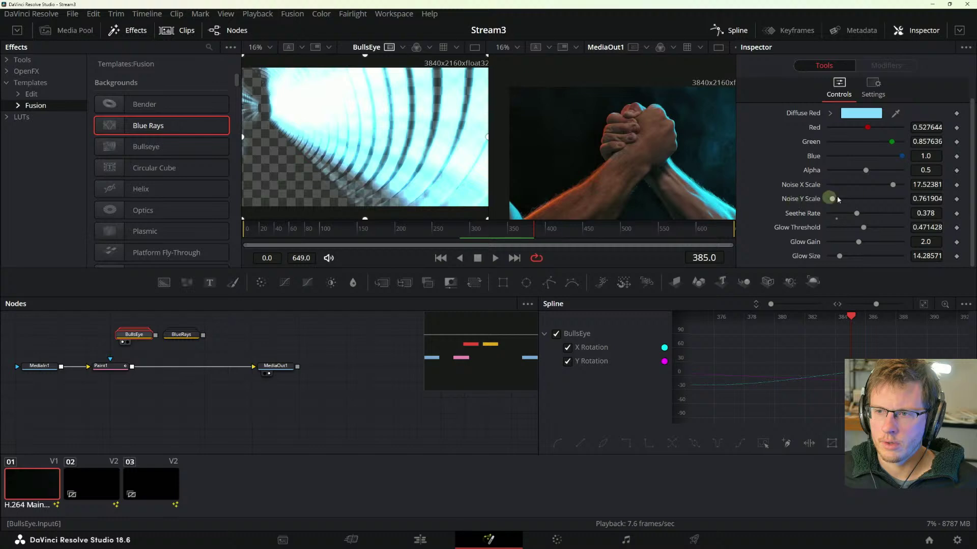
scroll(775, 214, "up", 1)
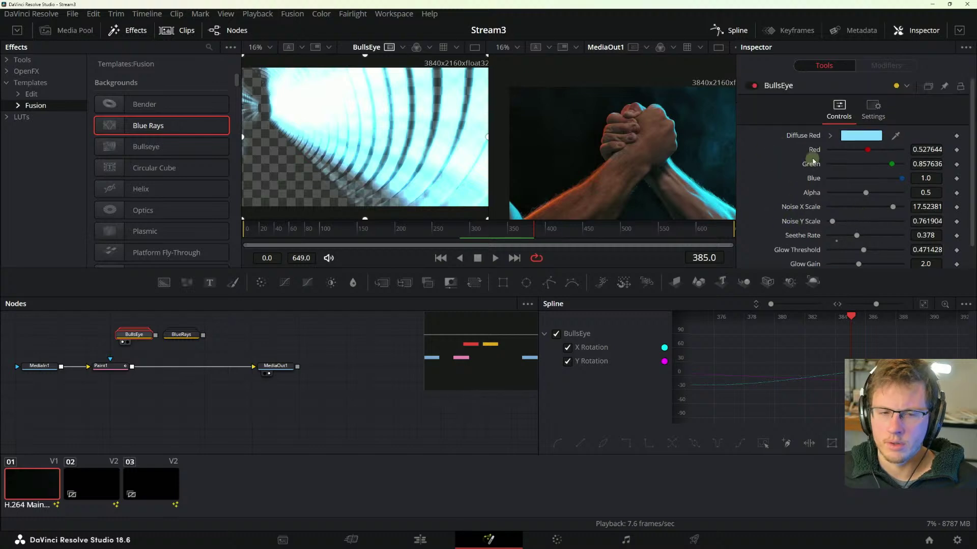
- Expand the BullsEye group in the node graph and select the Transform3D2 node inside it
double_click(131, 335)
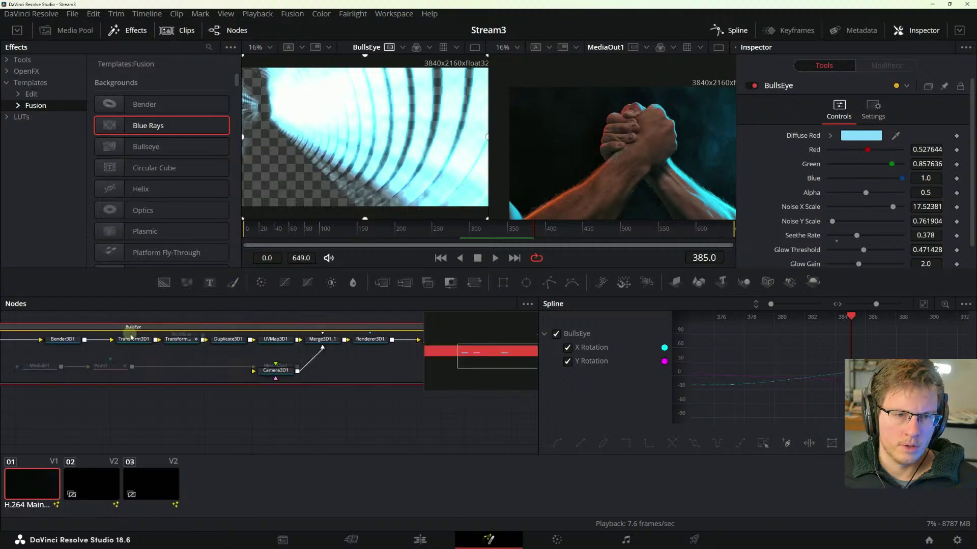
left_click_drag(152, 362, 209, 373)
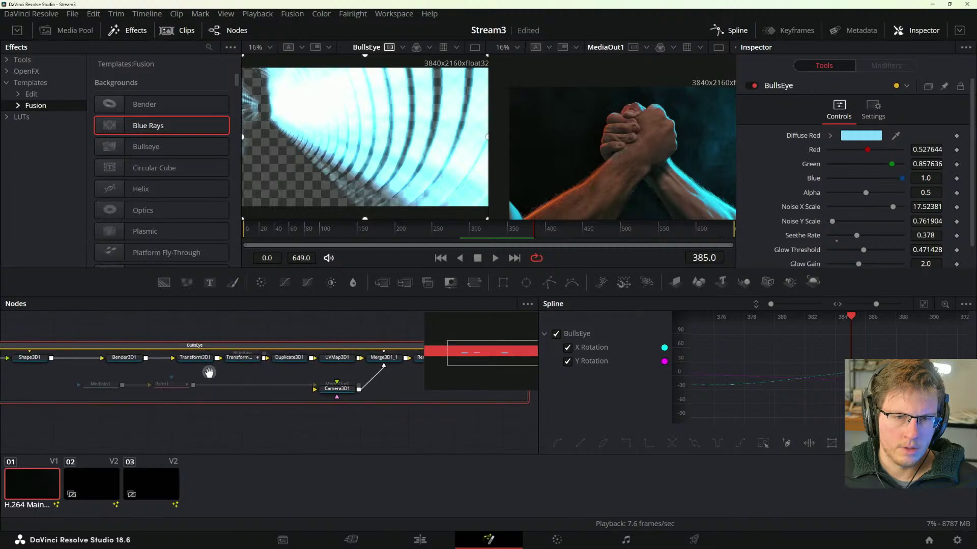
left_click_drag(269, 372, 152, 375)
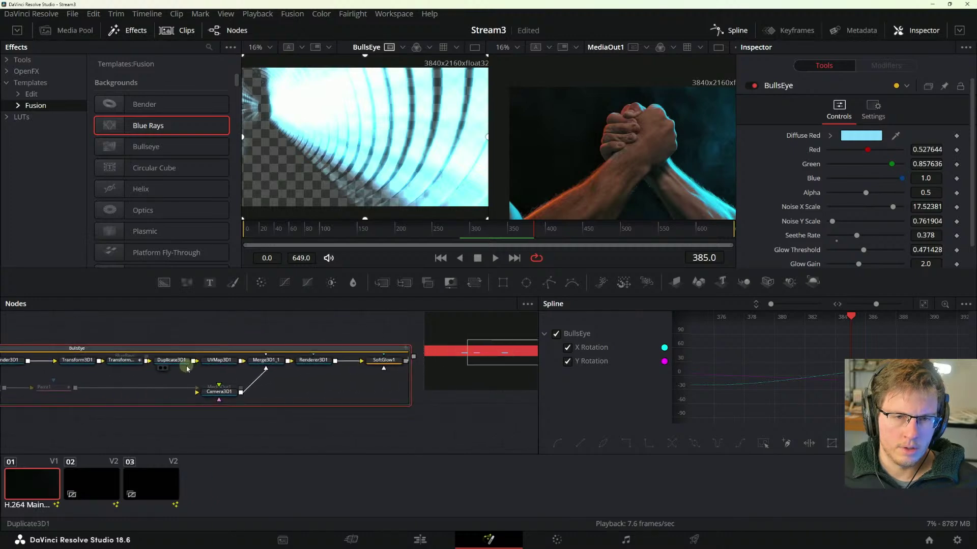
left_click_drag(140, 366, 274, 377)
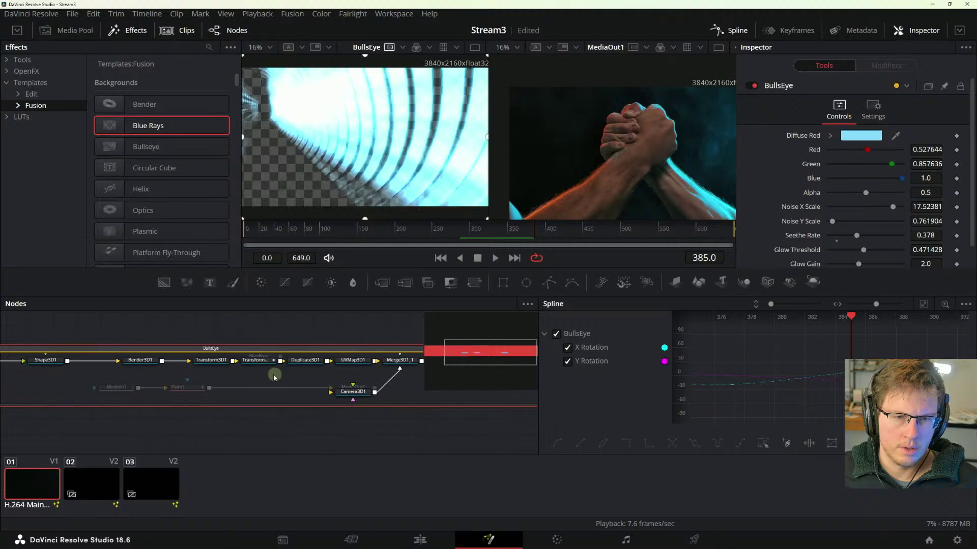
left_click(245, 362)
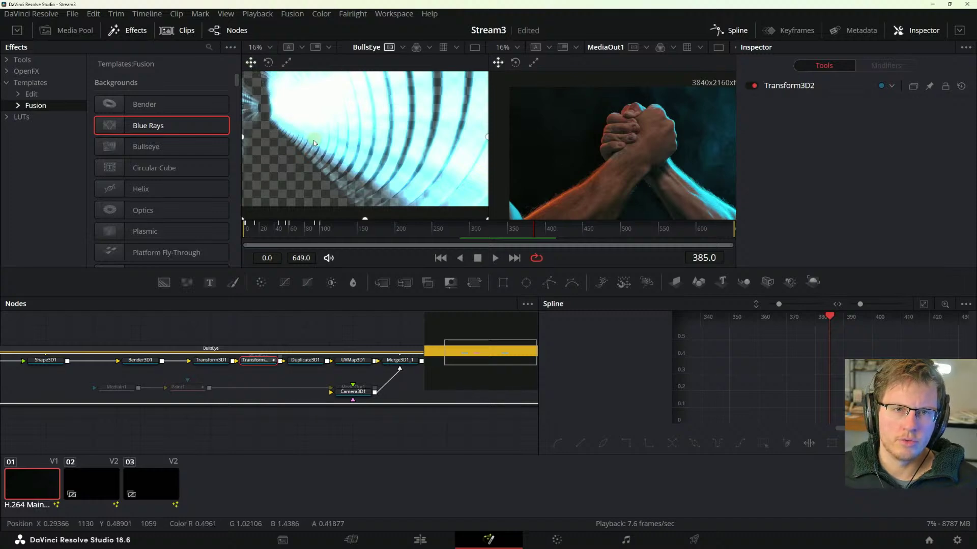
- Stretch the region of interest past the image's edge, turn it off and show the BullsEye group's controls
left_click_drag(243, 136, 218, 140)
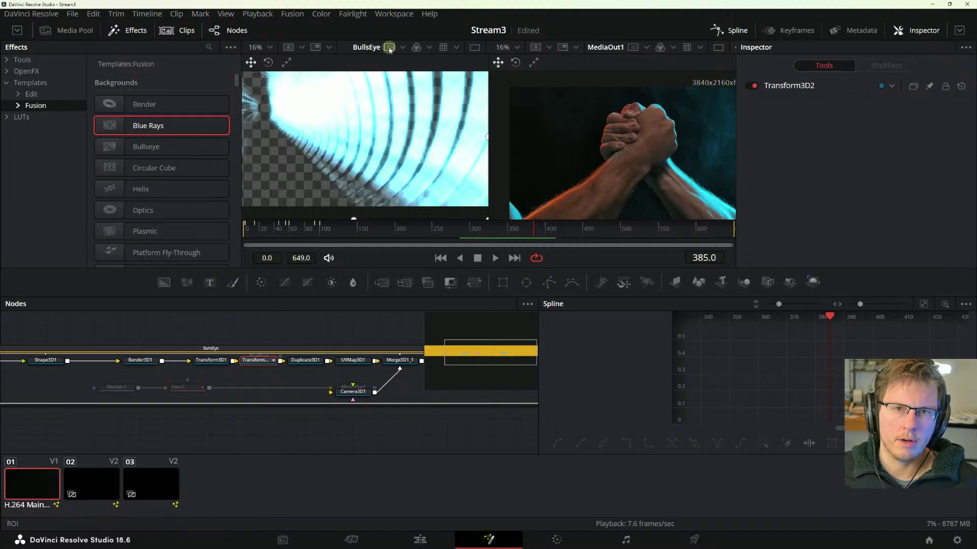
left_click(366, 47)
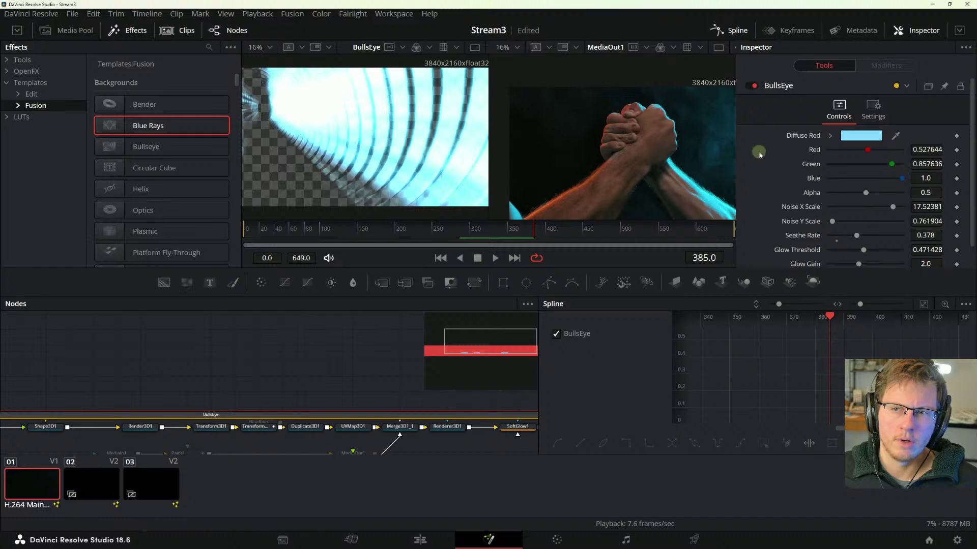
scroll(776, 175, "down", 1)
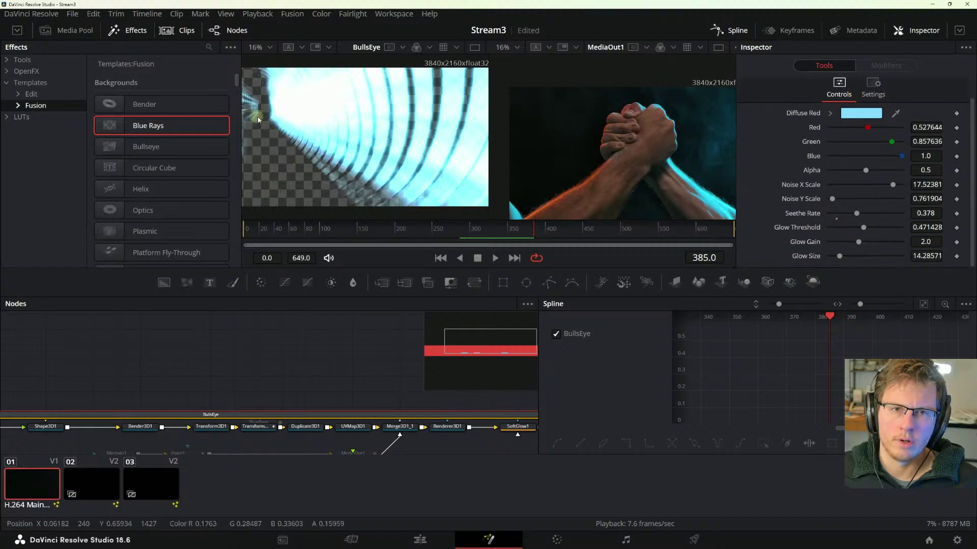
- Hide the clip thumbnails and inspect the nodes at the start of the BullsEye group, from FastNoise1_1 to Bender3D1
scroll(275, 307, "down", 3)
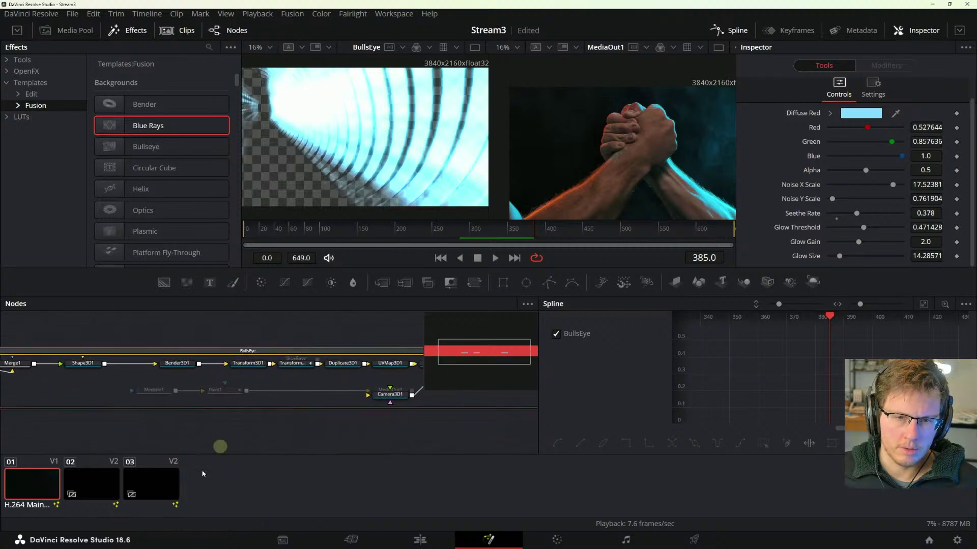
left_click(180, 30)
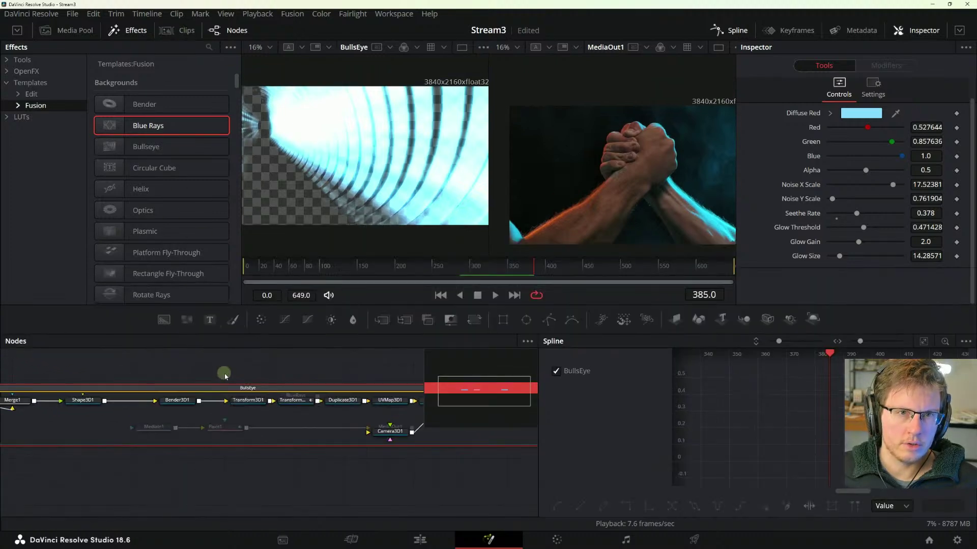
left_click_drag(239, 367, 331, 375)
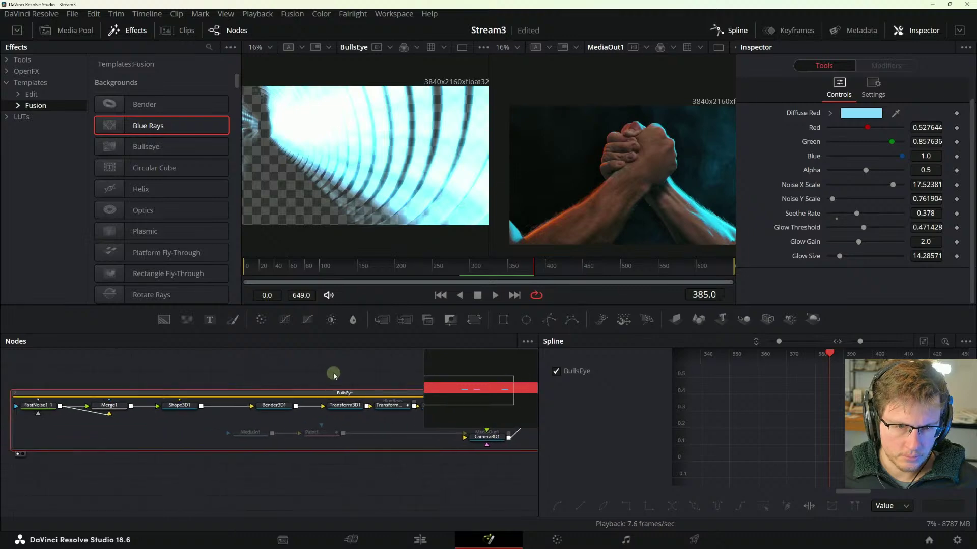
left_click_drag(219, 380, 235, 392)
left_click(235, 403)
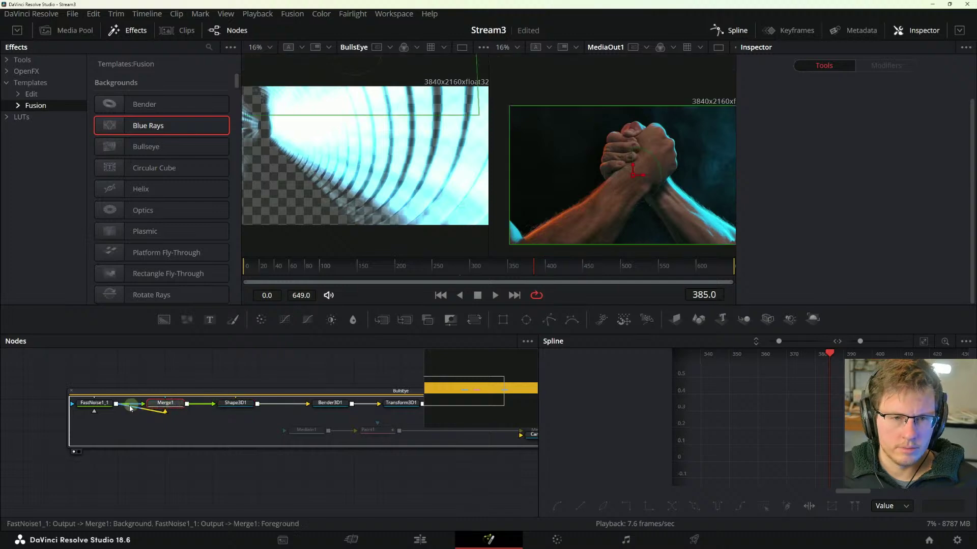
left_click(99, 405)
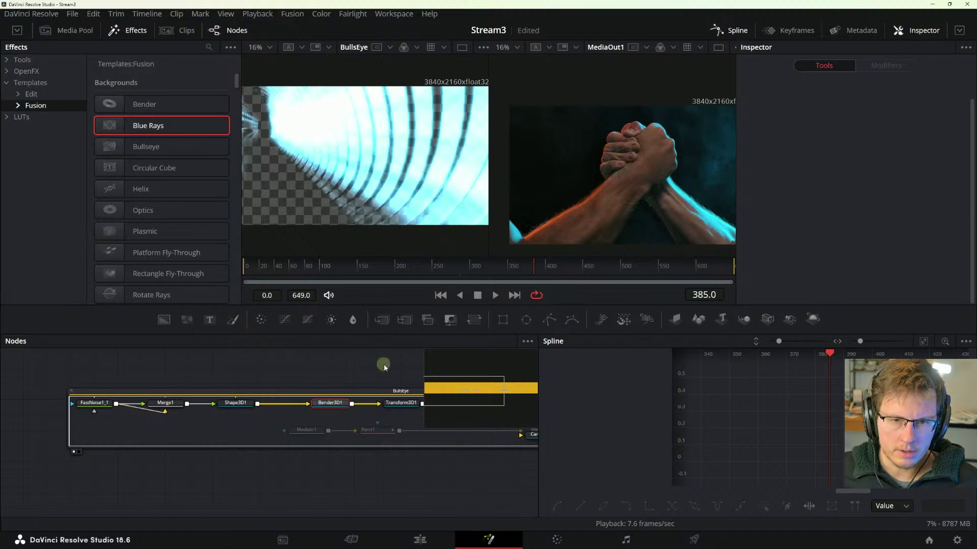
- Set Transform3D2's translation inside the BullsEye group to X 0.956, Y -0.493 and Z 0.87
left_click_drag(383, 364, 174, 357)
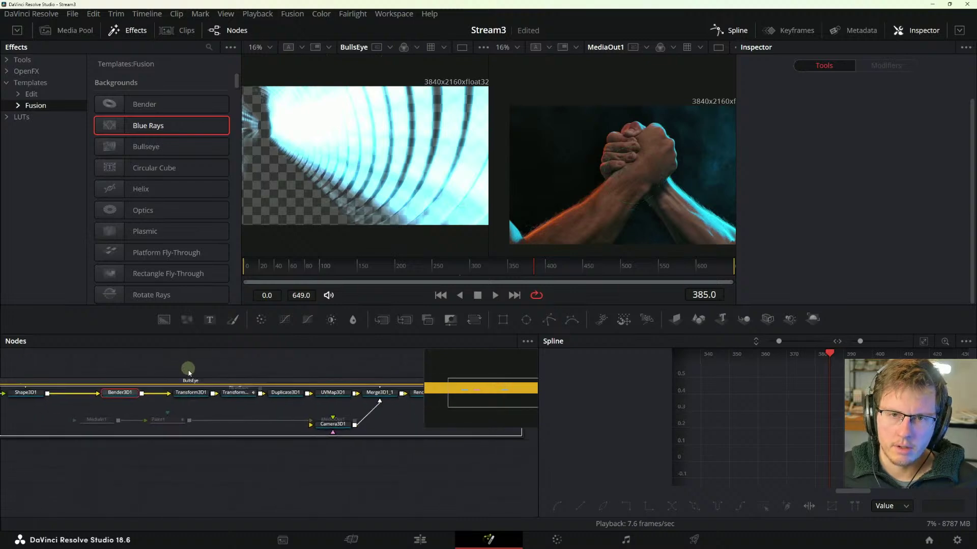
left_click(193, 394)
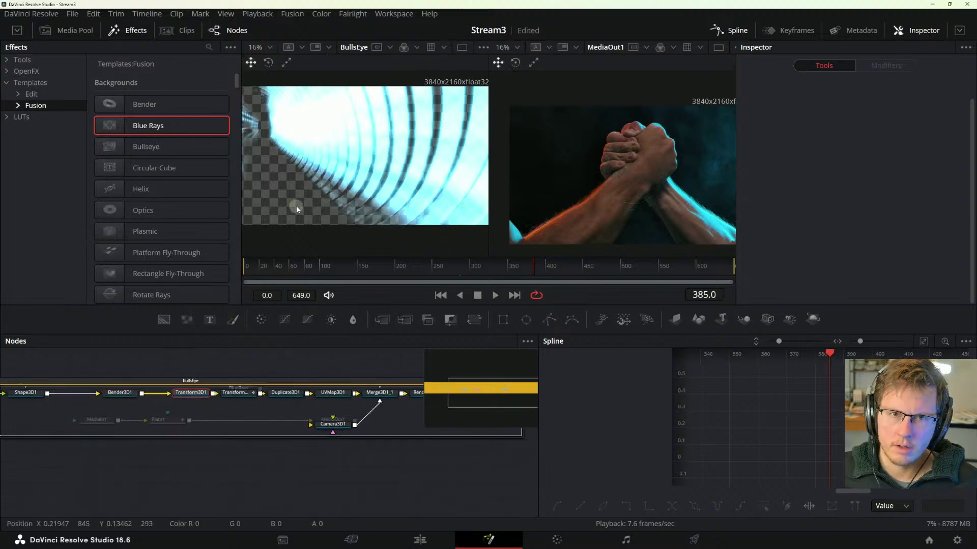
left_click(236, 395)
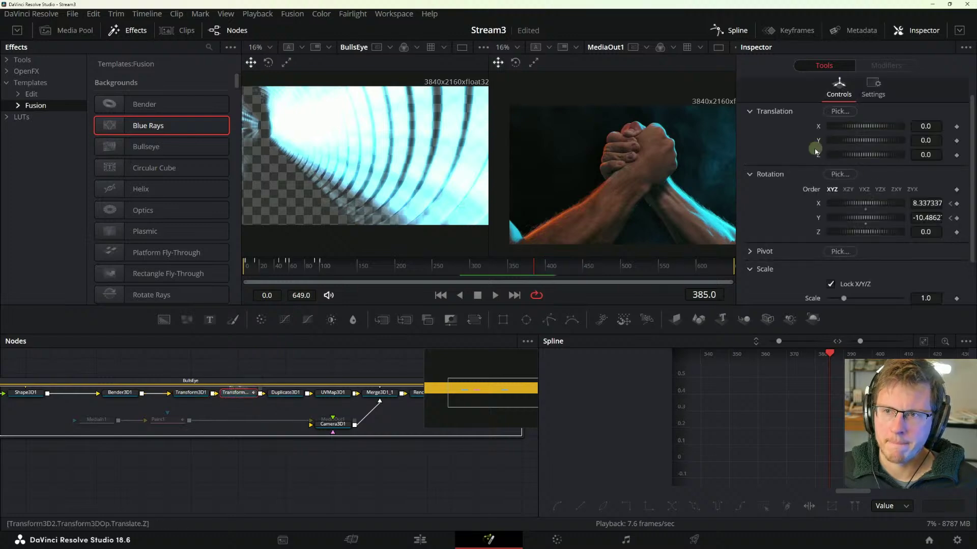
scroll(814, 151, "down", 2)
scroll(809, 164, "up", 2)
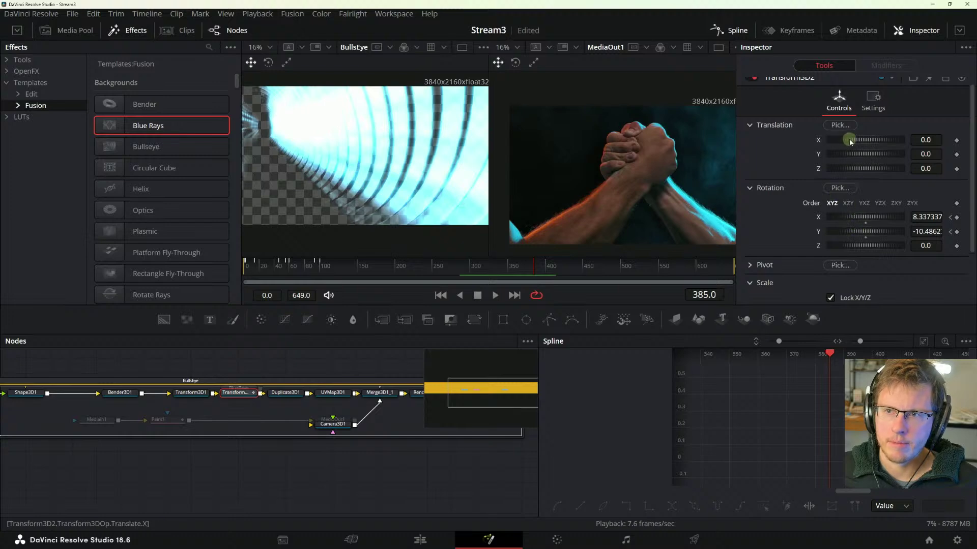
left_click_drag(872, 143, 848, 178)
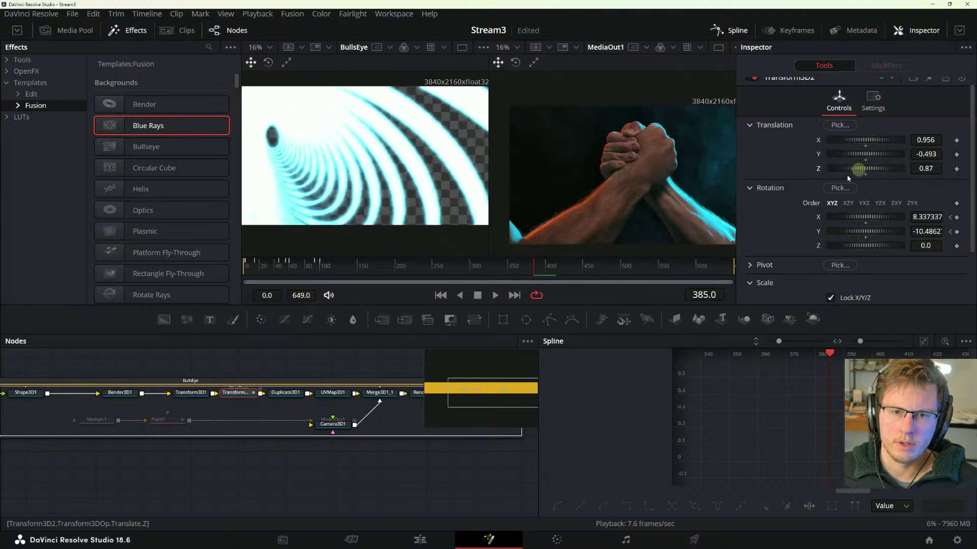
- Deselect the nodes and target the empty area of the node graph above MediaIn1
scroll(290, 468, "left", 1)
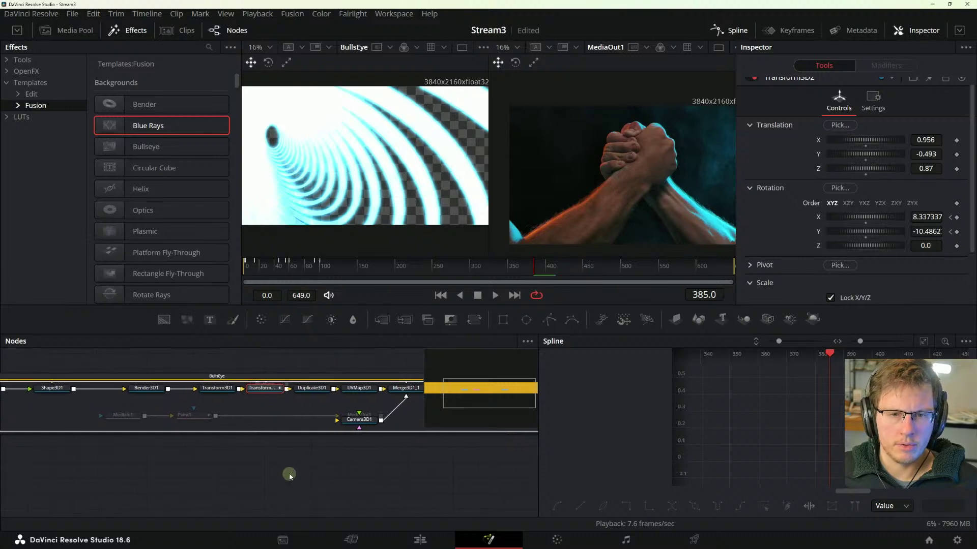
scroll(275, 464, "down", 2)
scroll(250, 451, "up", 5)
left_click_drag(258, 448, 306, 370)
left_click_drag(310, 448, 367, 430)
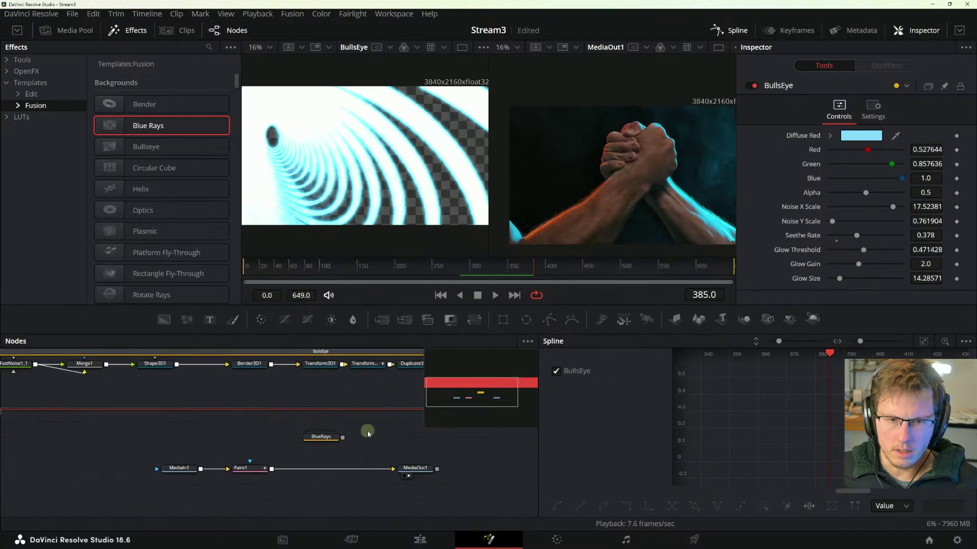
left_click(174, 446)
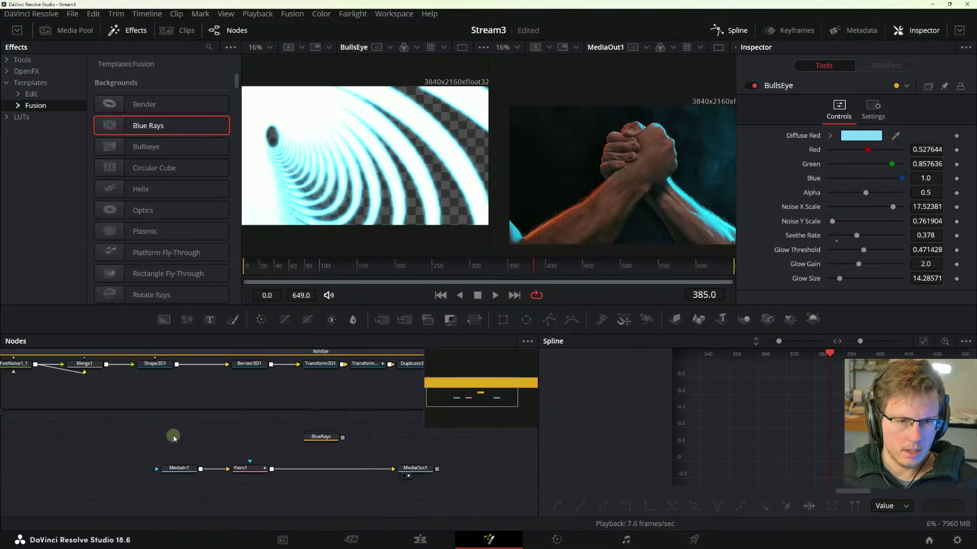
right_click(175, 446)
left_click(155, 438)
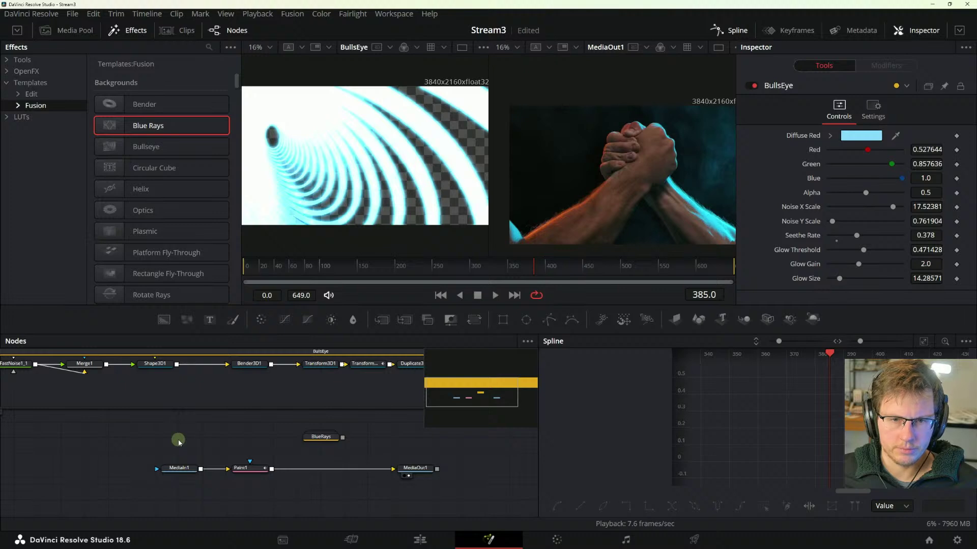
- Search the tool list for "camer" and add a Camera 3D node above MediaIn1
key("shift+space")
type("3x")
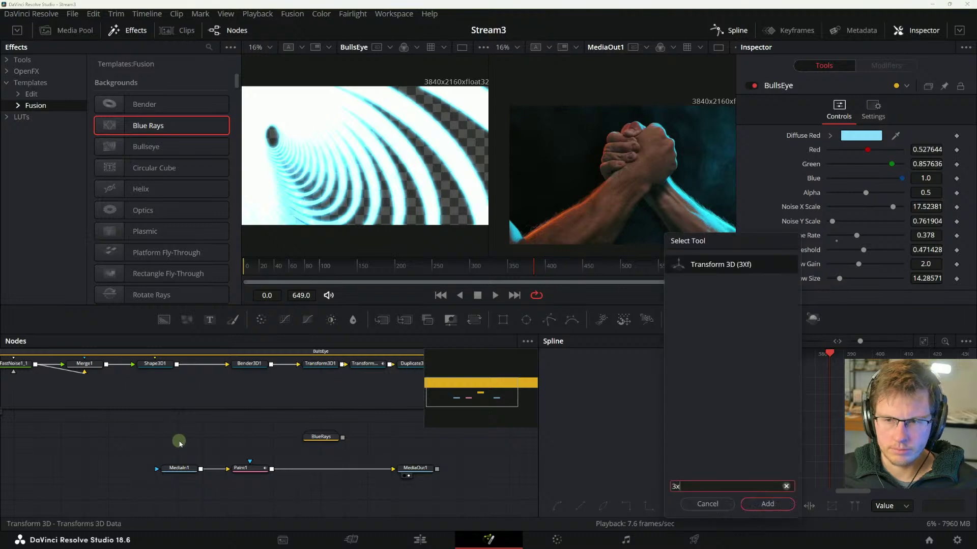
key("BackSpace")
type("d")
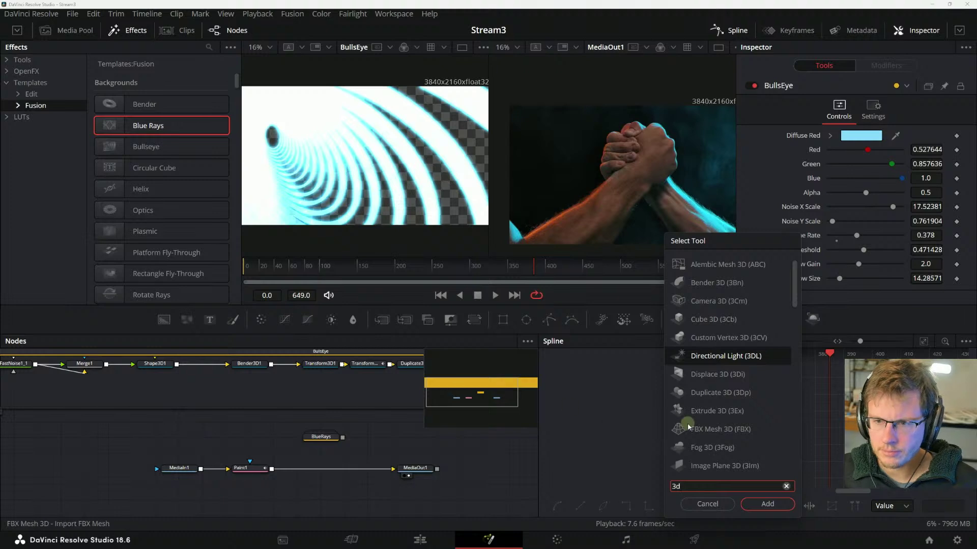
type(" ca")
key("BackSpace")
key("BackSpace")
key("BackSpace")
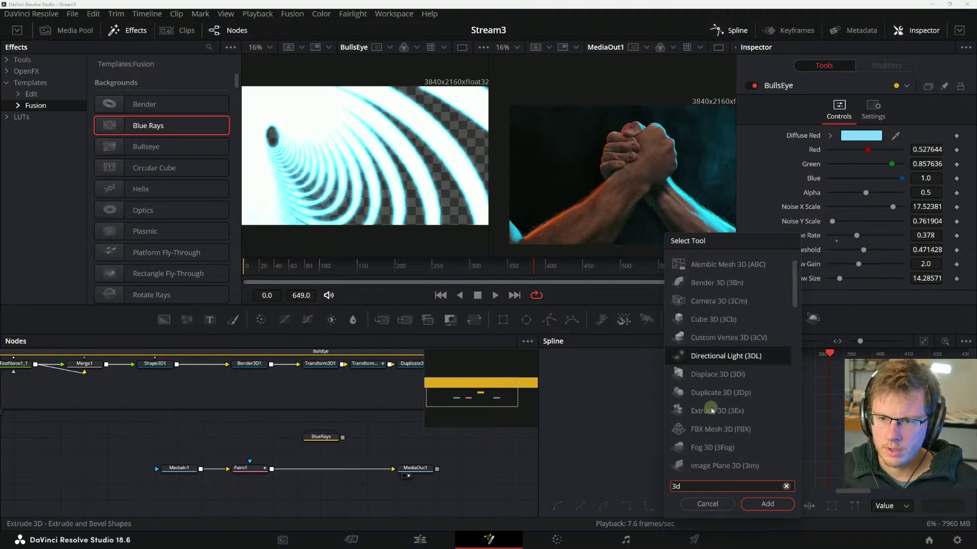
key("BackSpace")
key("BackSpace")
type("camer")
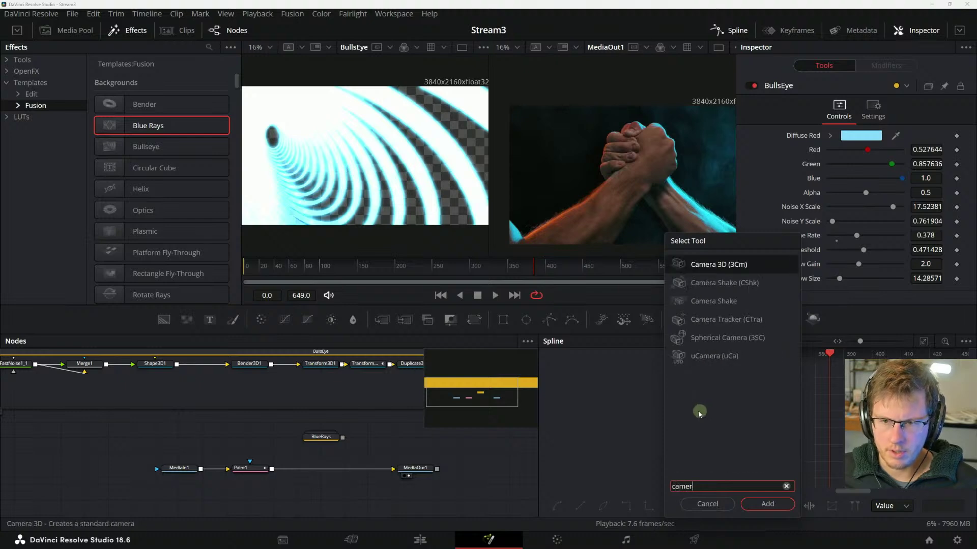
left_click_drag(727, 249, 612, 213)
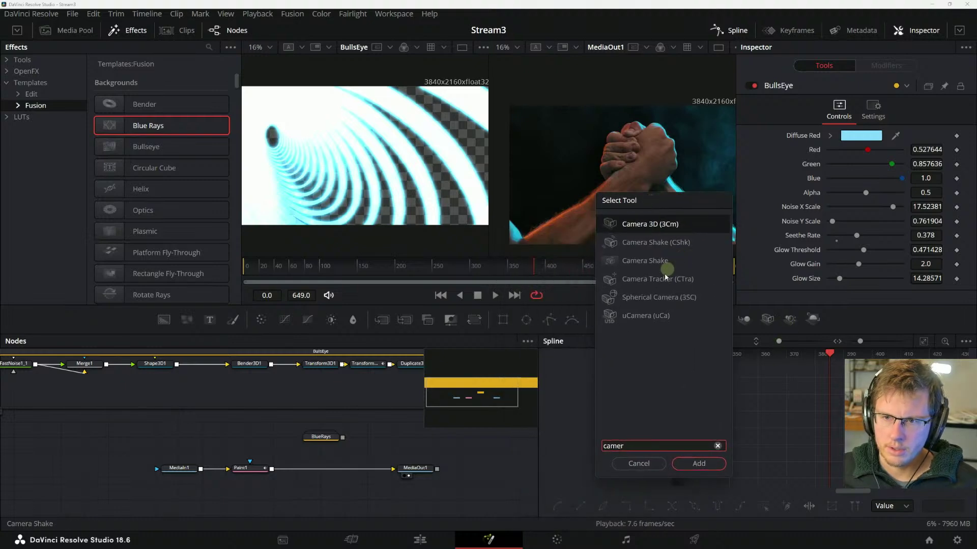
left_click(693, 464)
left_click(152, 458)
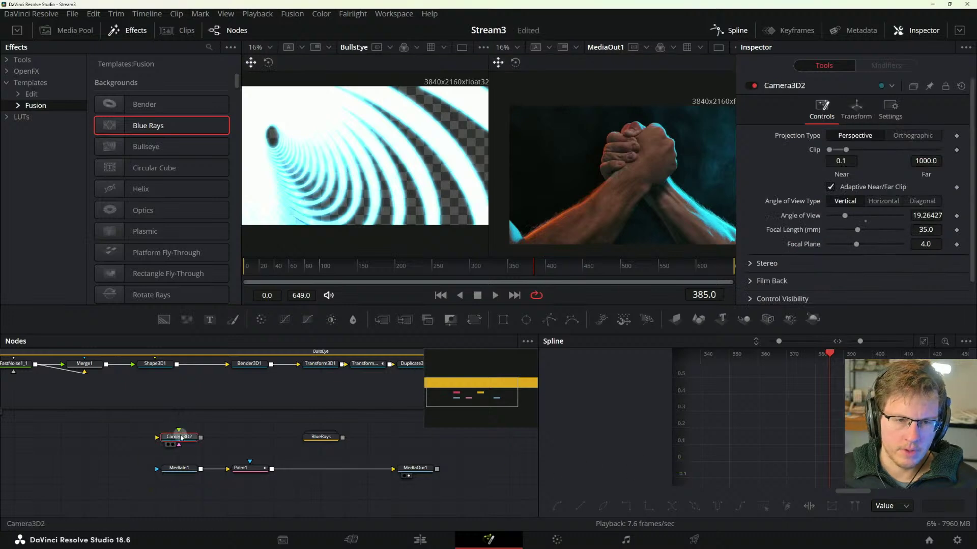
- Shift the Camera3D2 node slightly, show it in the first viewer and orbit around the camera
left_click_drag(181, 437, 198, 433)
key("1")
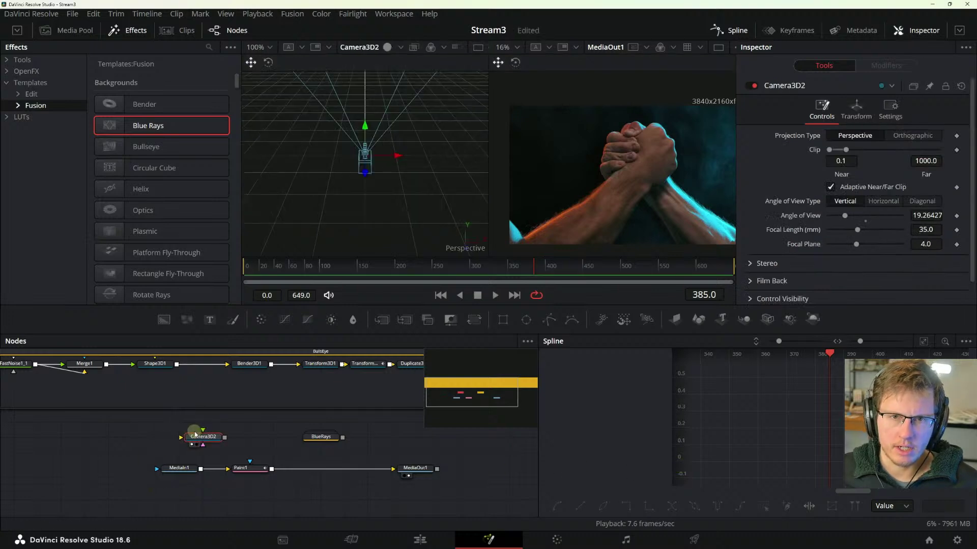
left_click_drag(400, 152, 402, 94)
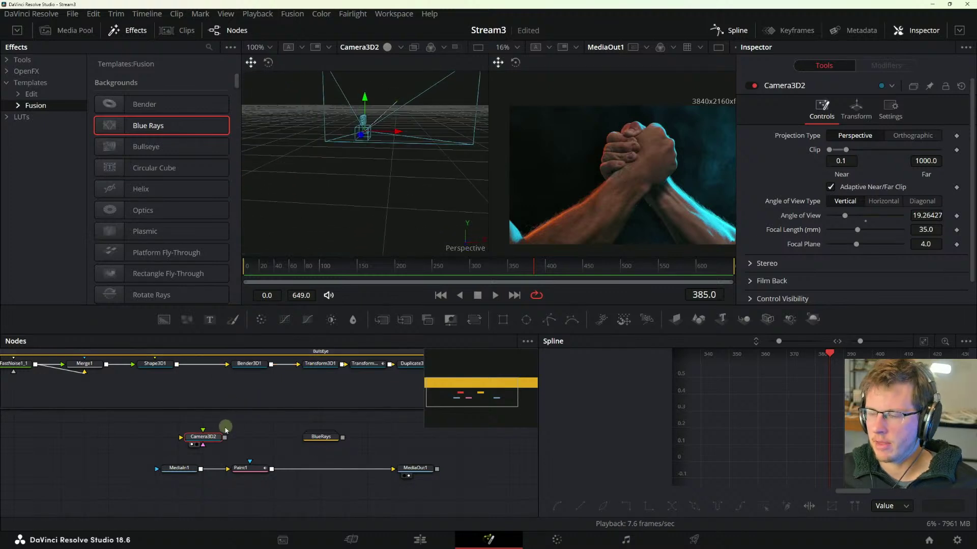
- Show Merge3D1_1 from the BullsEye group in the first viewer
left_click_drag(231, 429, 250, 465)
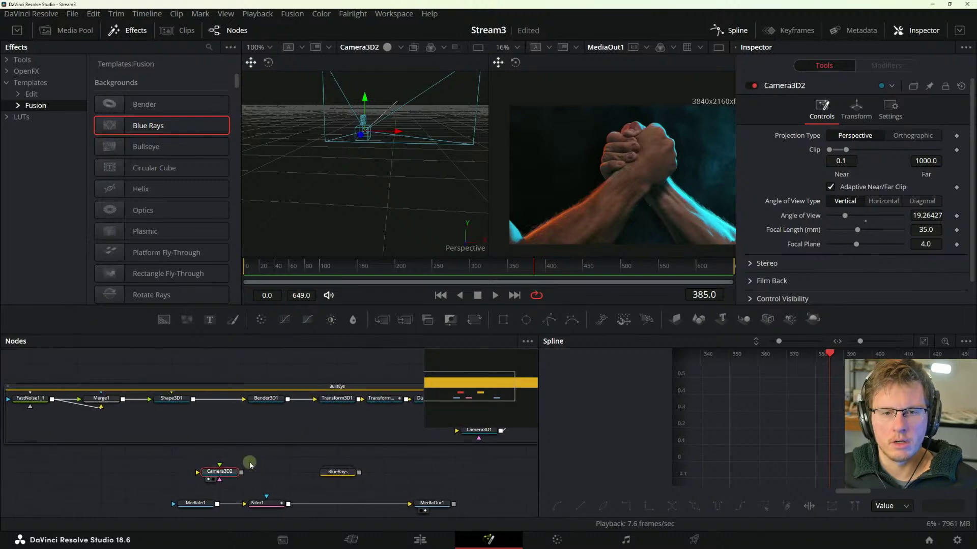
left_click(273, 390)
scroll(273, 392, "up", 3)
left_click_drag(277, 414, 240, 353)
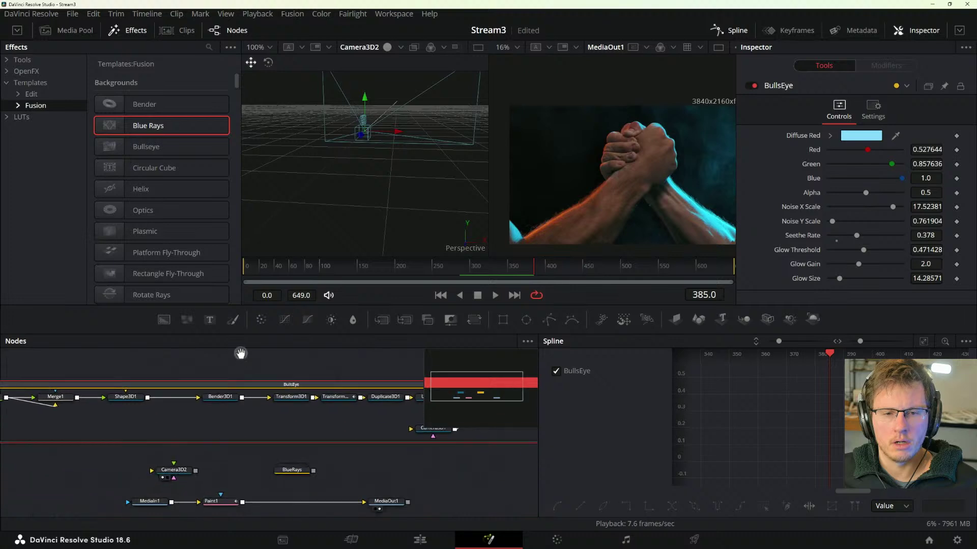
left_click_drag(220, 461, 151, 466)
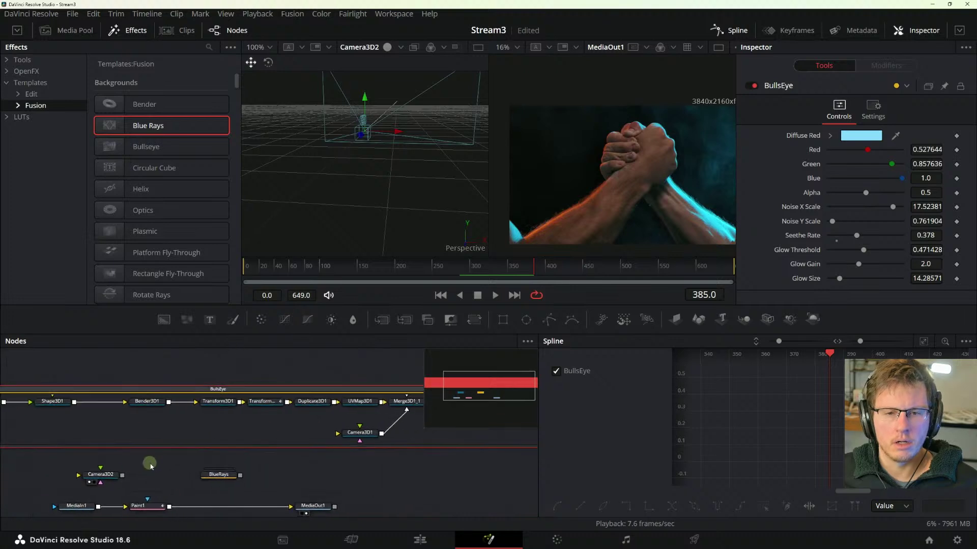
left_click_drag(359, 480, 285, 444)
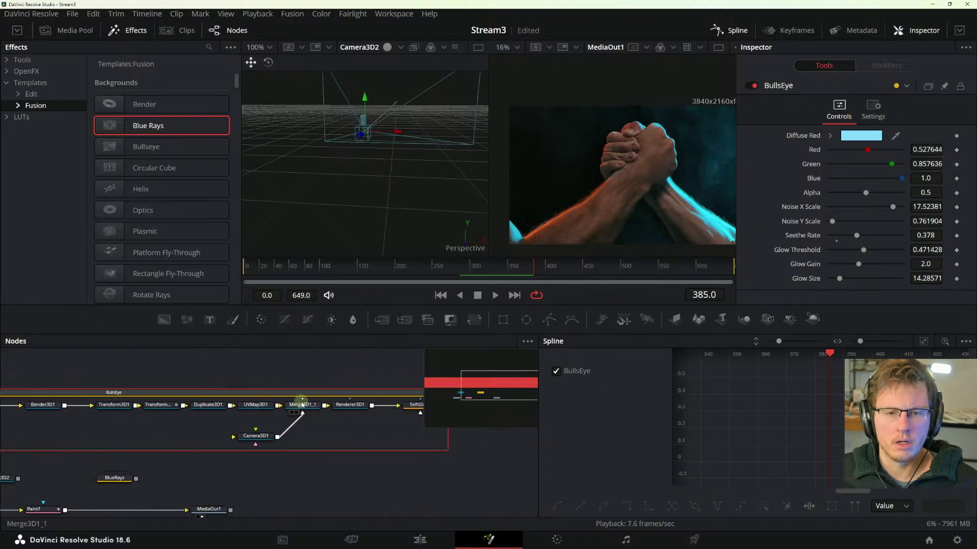
left_click(302, 405)
key("1")
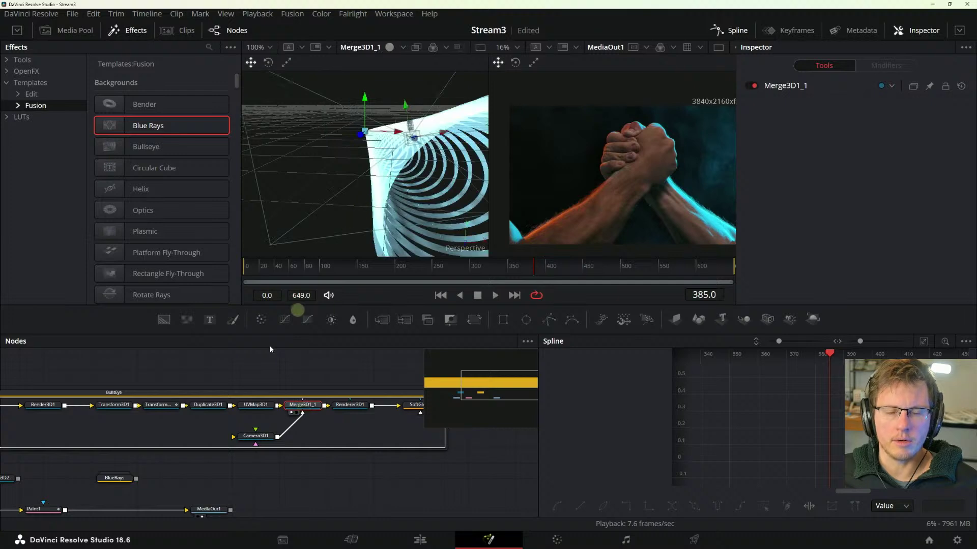
- Delete the Camera3D2 node and select Merge3D1_1 again
left_click_drag(67, 471, 93, 489)
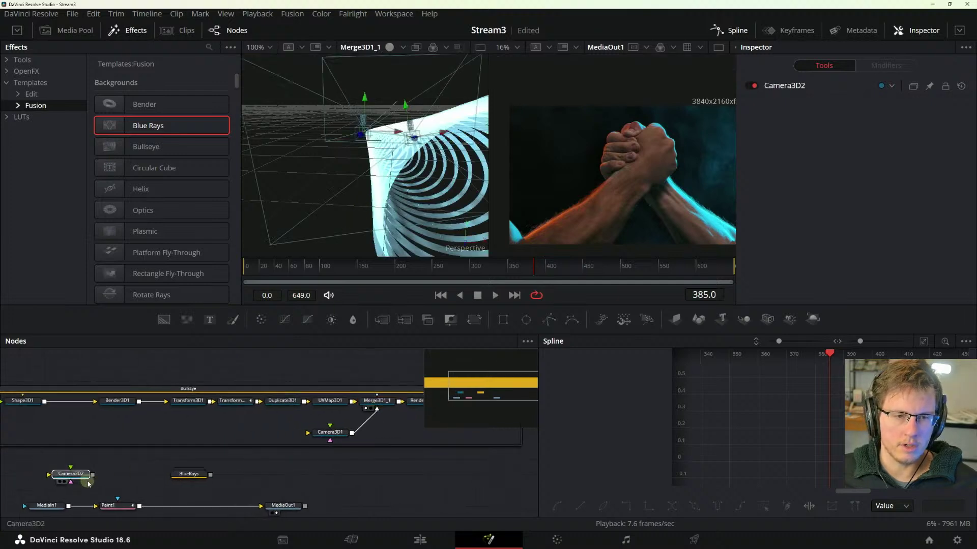
key("Delete")
left_click(376, 400)
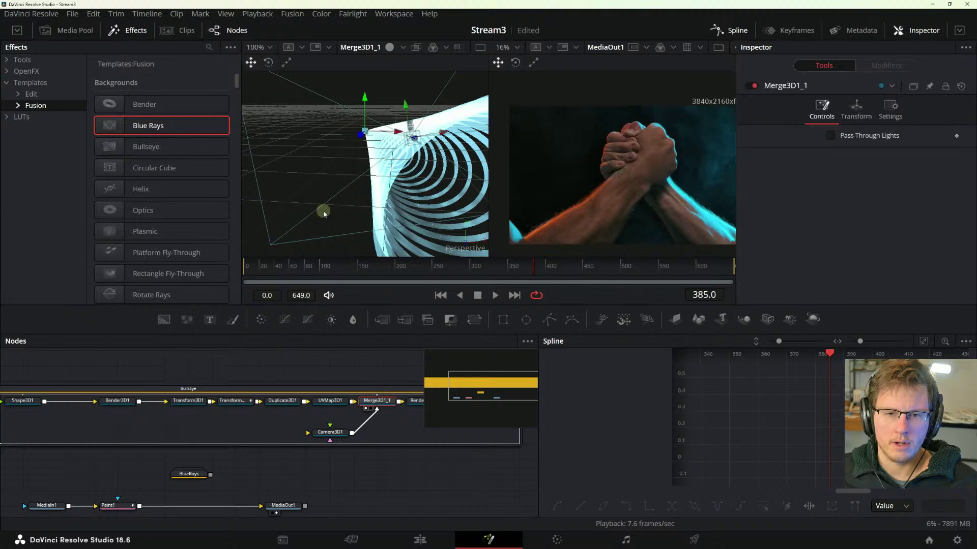
- Move the BullsEye group's camera along its Z axis out past the wide end of the ring tunnel
left_click_drag(377, 193, 341, 271)
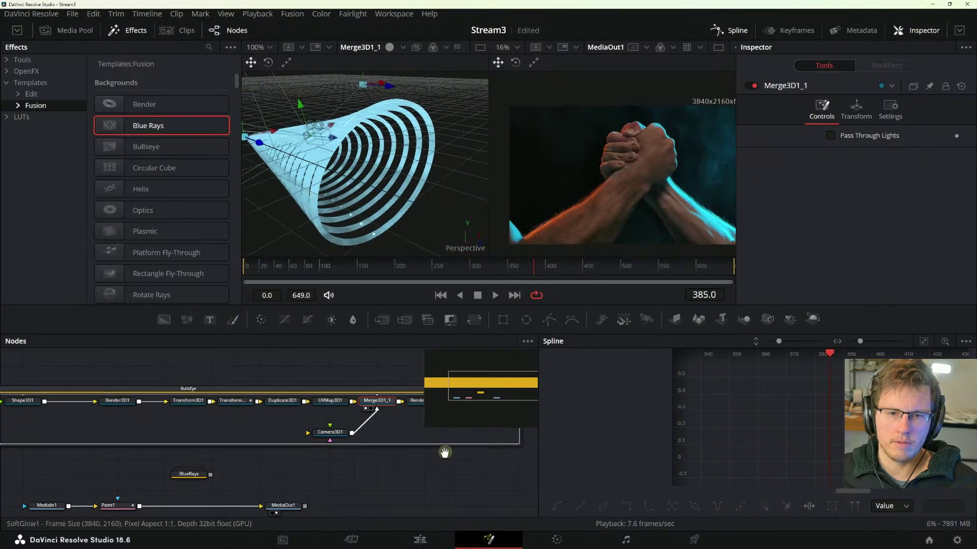
left_click_drag(445, 451, 342, 456)
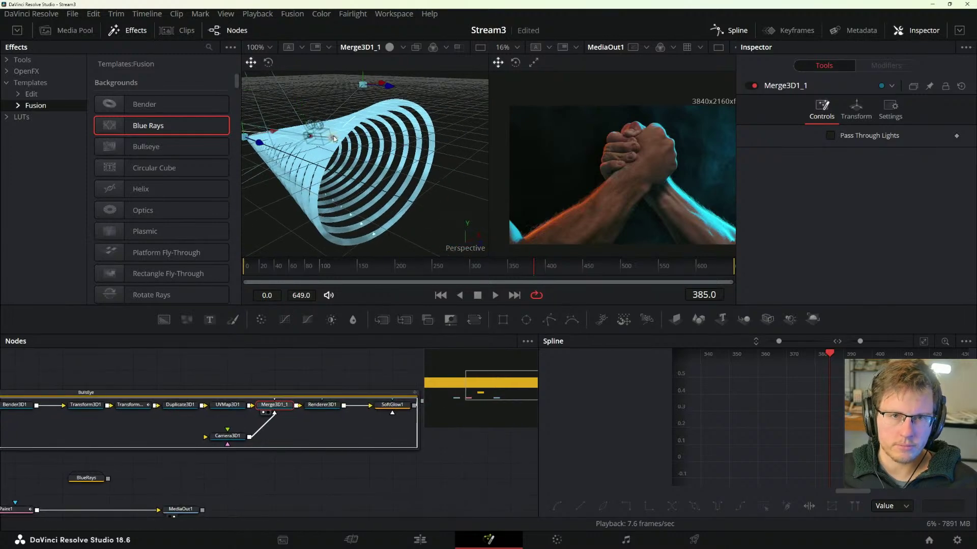
left_click_drag(334, 139, 460, 150)
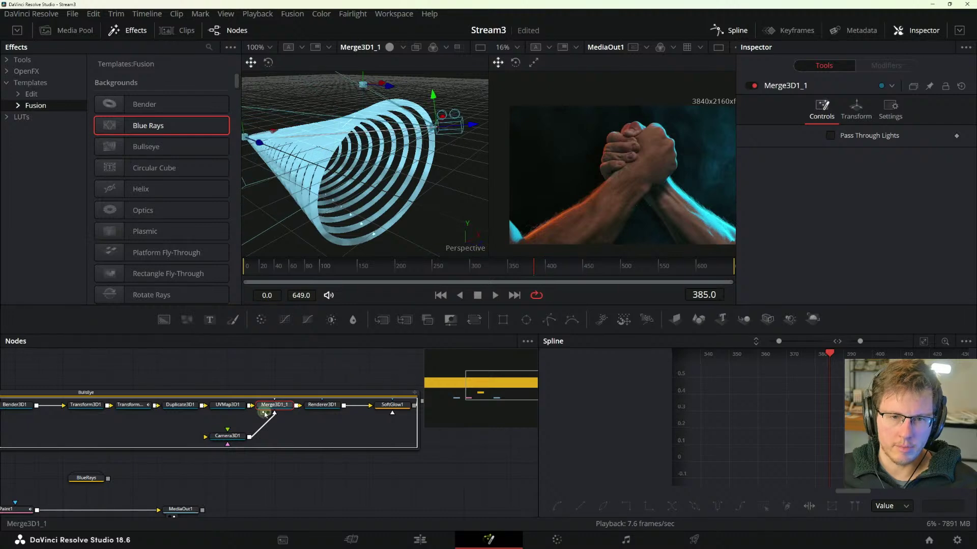
- Show Camera3D1 in the second viewer and examine its view from another angle
left_click_drag(237, 435, 629, 176)
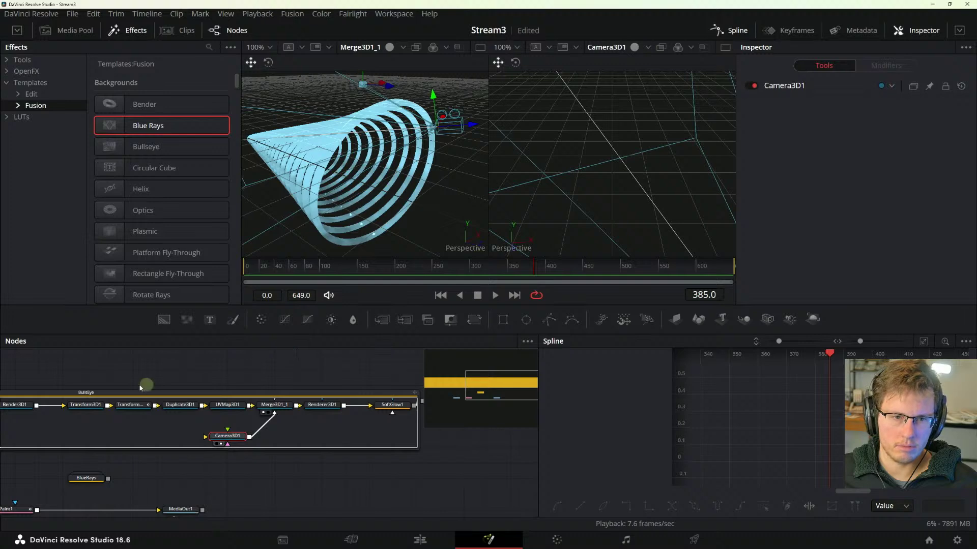
left_click_drag(141, 387, 371, 369)
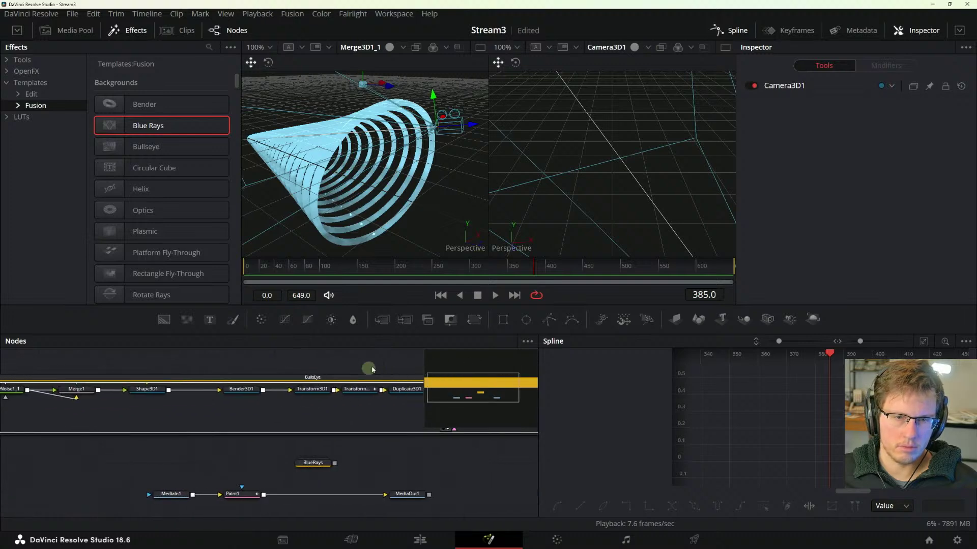
left_click_drag(670, 202, 632, 176)
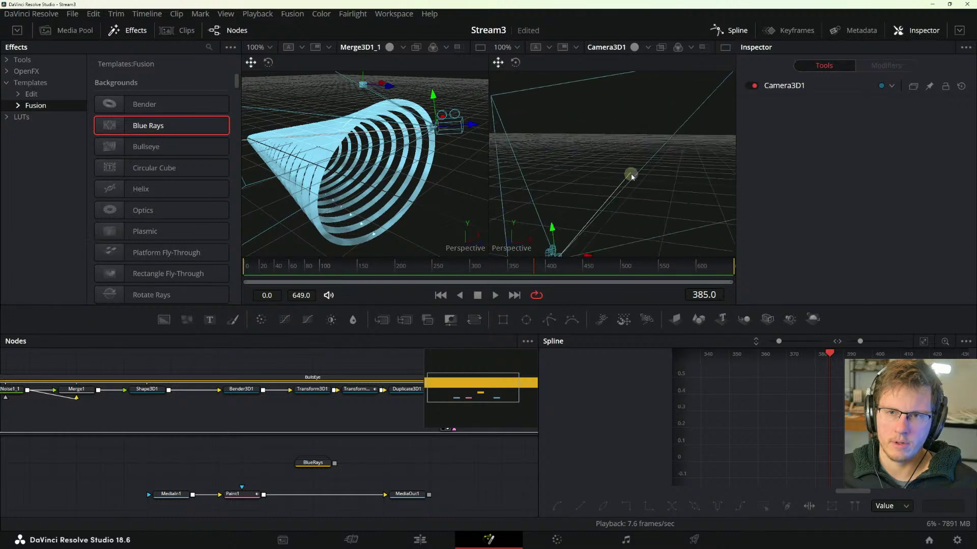
left_click_drag(432, 459, 239, 459)
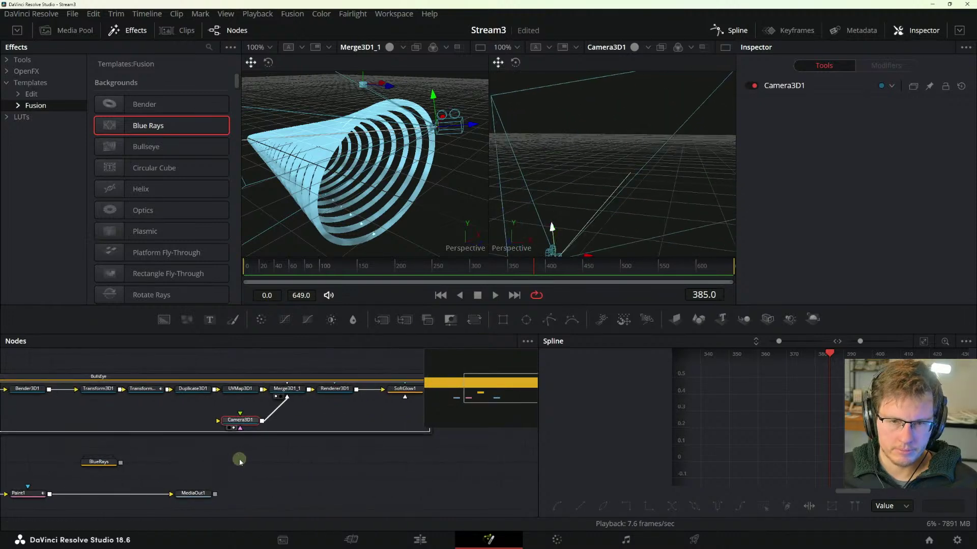
- Show Renderer3D1's output in the second viewer, beside a wider view of the Merge3D1_1 scene
left_click(335, 390)
key("2")
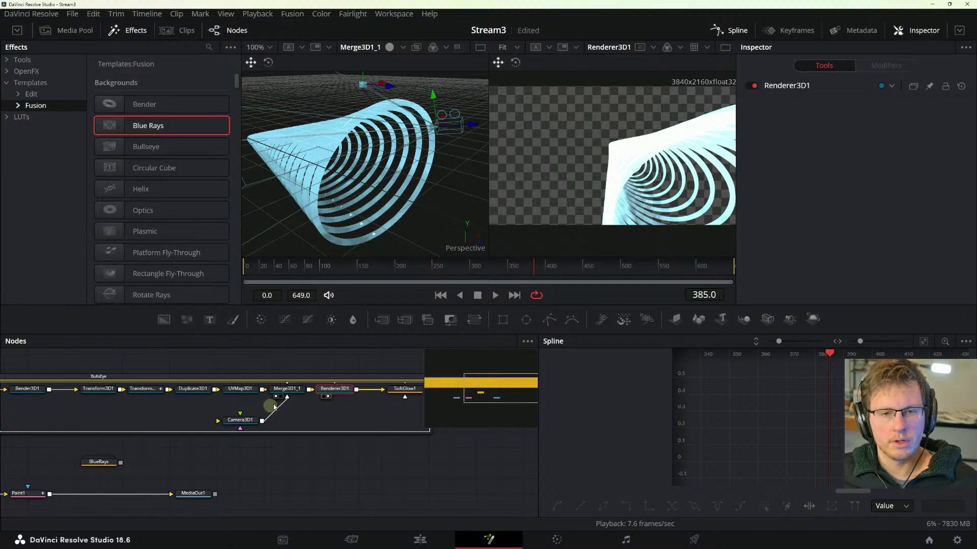
left_click_drag(429, 143, 420, 168)
scroll(414, 158, "down", 3)
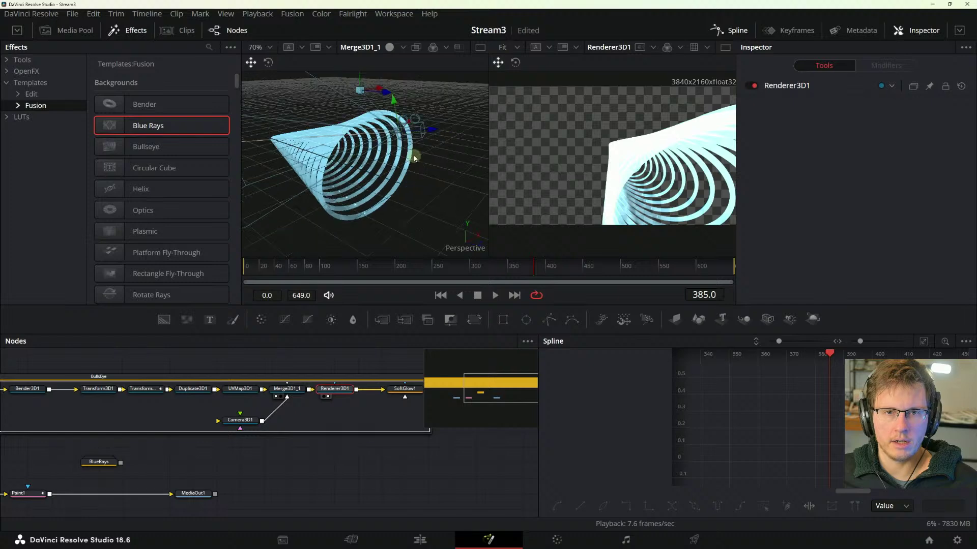
- Move the camera farther back, rotate it to frame the ring tunnel in the render and play the composition
left_click_drag(431, 130, 534, 133)
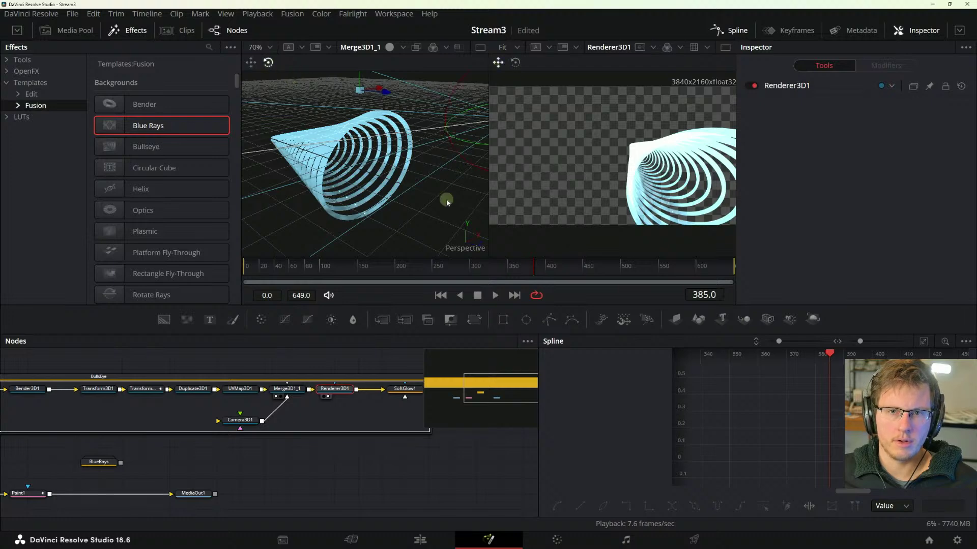
left_click_drag(447, 202, 414, 114)
key("space")
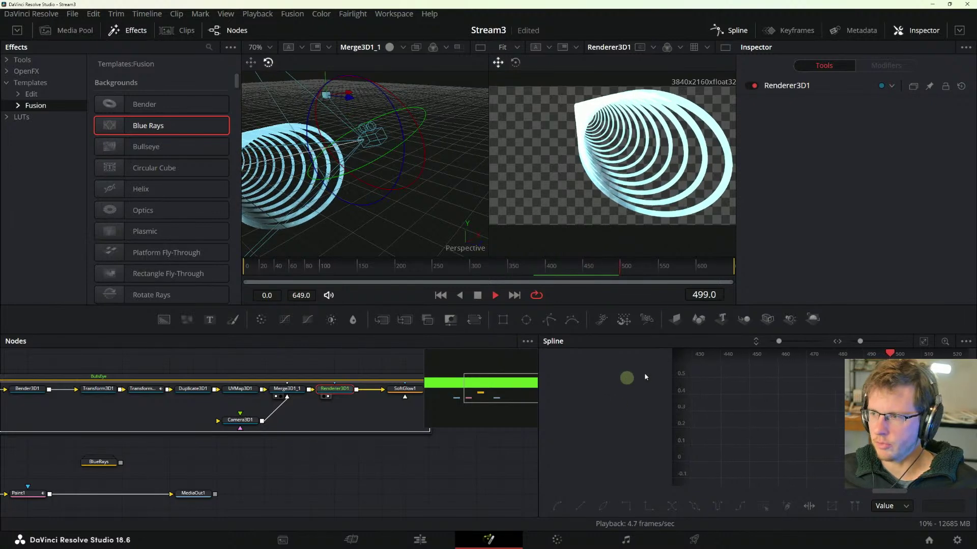
- Switch to Paint and handwrite "brb" on the blank canvas
key("super")
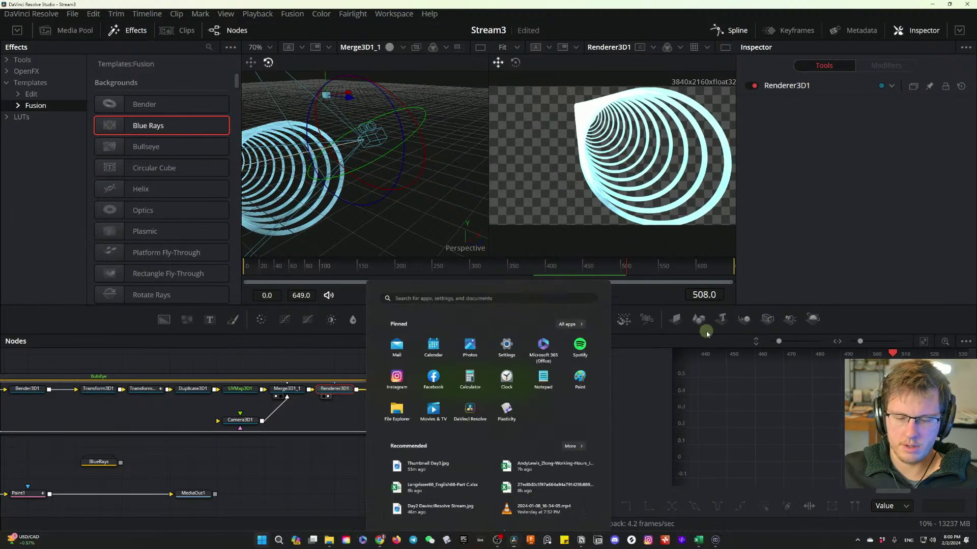
type("paint")
key("Escape")
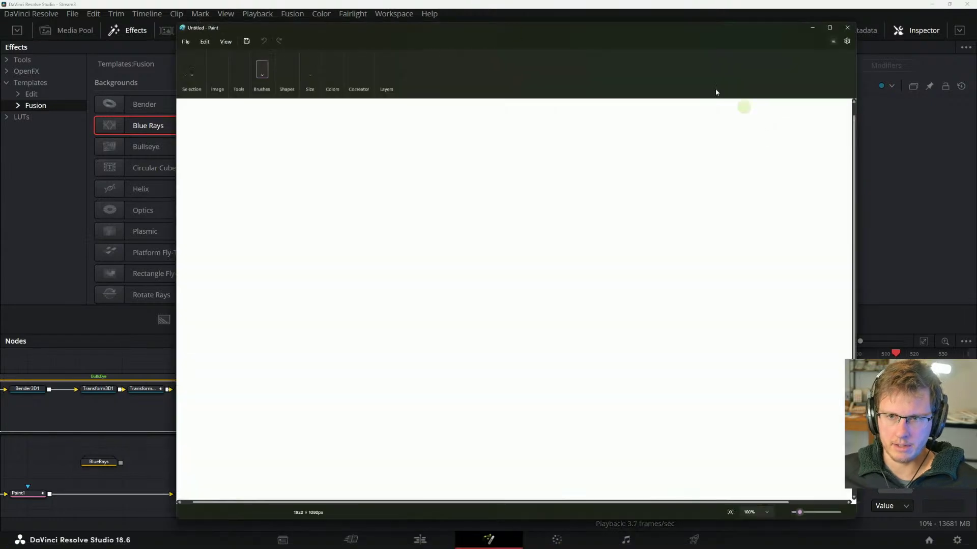
left_click_drag(504, 29, 679, 98)
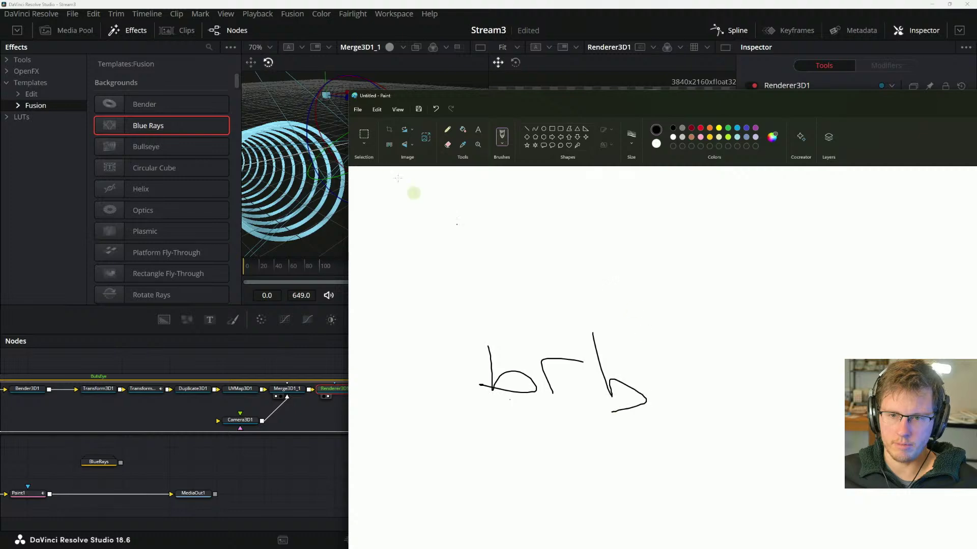
- Shrink and reposition the Paint window so the viewers stay uncovered and the whole "brb" note is readable
mouse_move(348, 91)
left_mouse_down()
mouse_move(578, 379)
mouse_move(741, 317)
left_mouse_up()
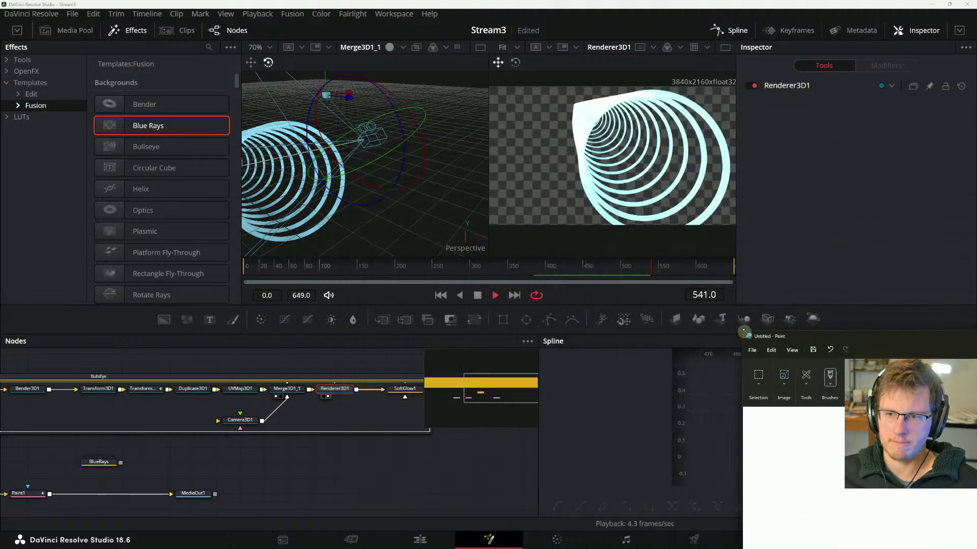
mouse_move(871, 320)
left_mouse_down()
mouse_move(831, 307)
mouse_move(794, 234)
mouse_move(778, 258)
left_mouse_up()
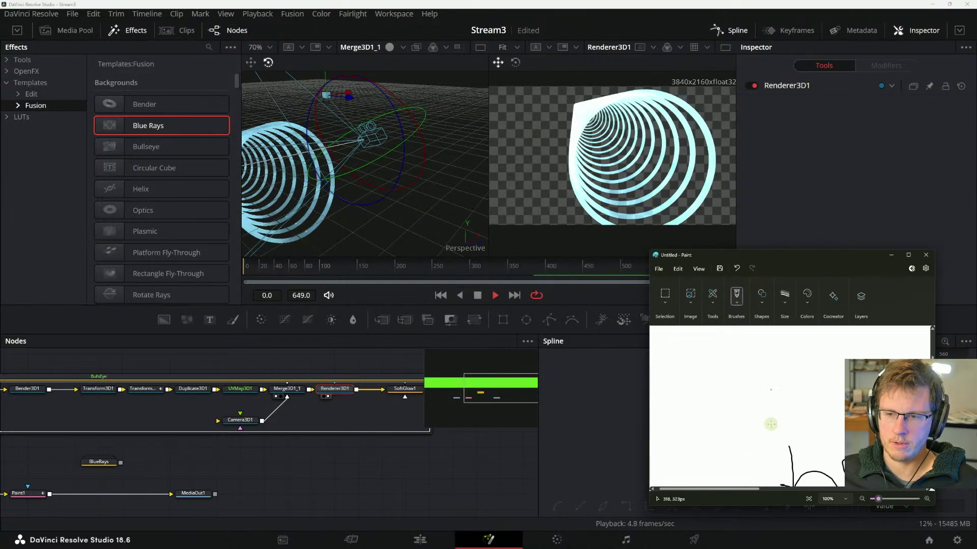
left_click_drag(789, 406, 794, 450)
left_click_drag(779, 445, 794, 449)
left_click_drag(747, 496, 782, 496)
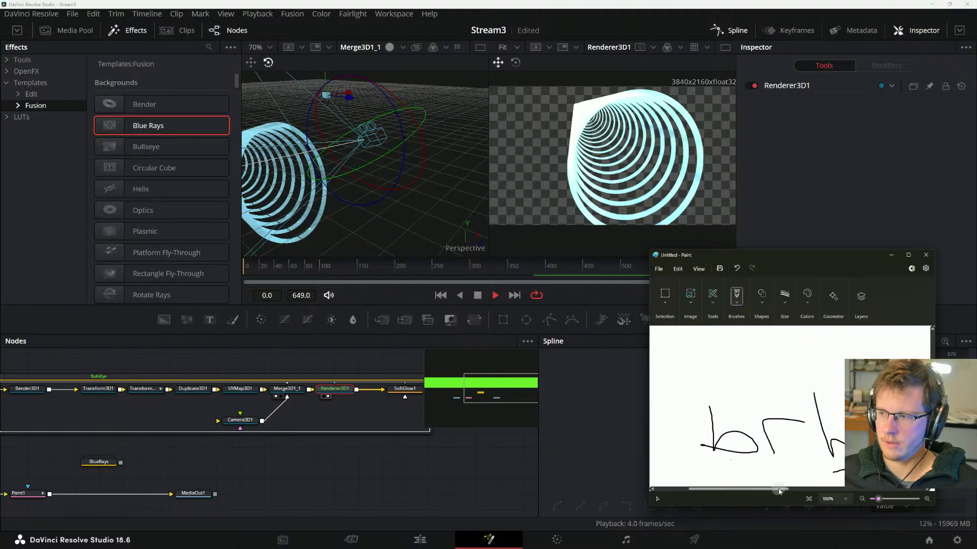
left_click_drag(749, 259, 716, 268)
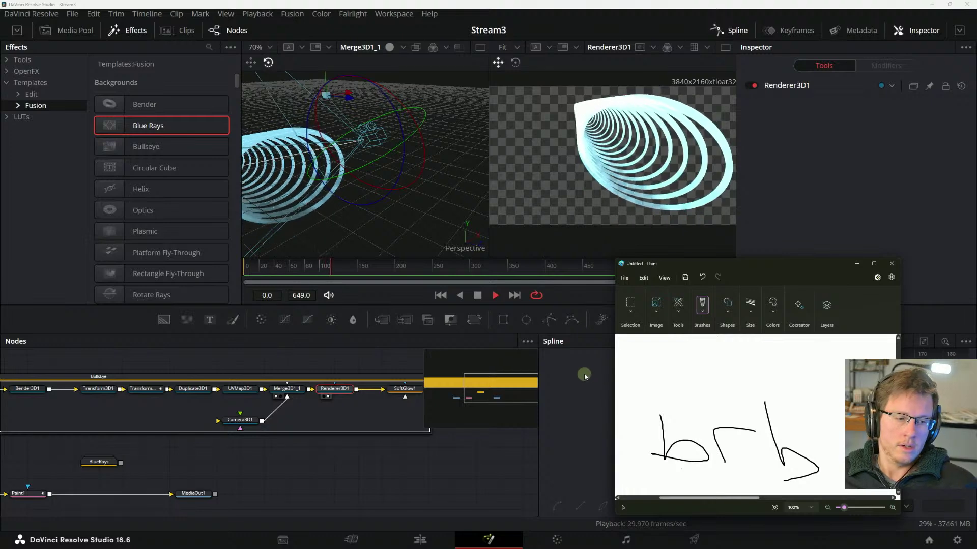
- Close Paint, discarding the handwritten note, and return to DaVinci Resolve
left_click(891, 263)
left_click(755, 419)
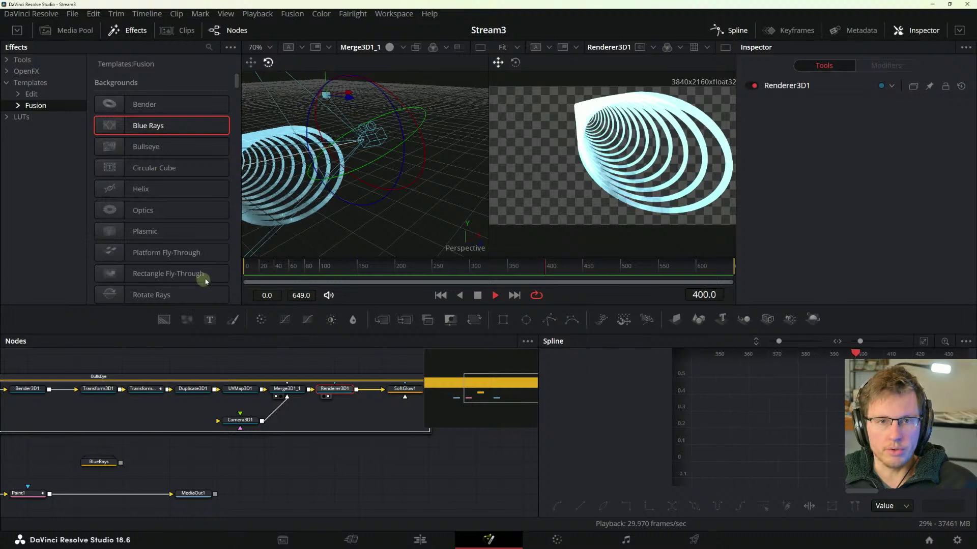
- Add the Visualizer template from the Fusion Backgrounds to the node graph, above the BullsEye group
scroll(191, 221, "down", 6)
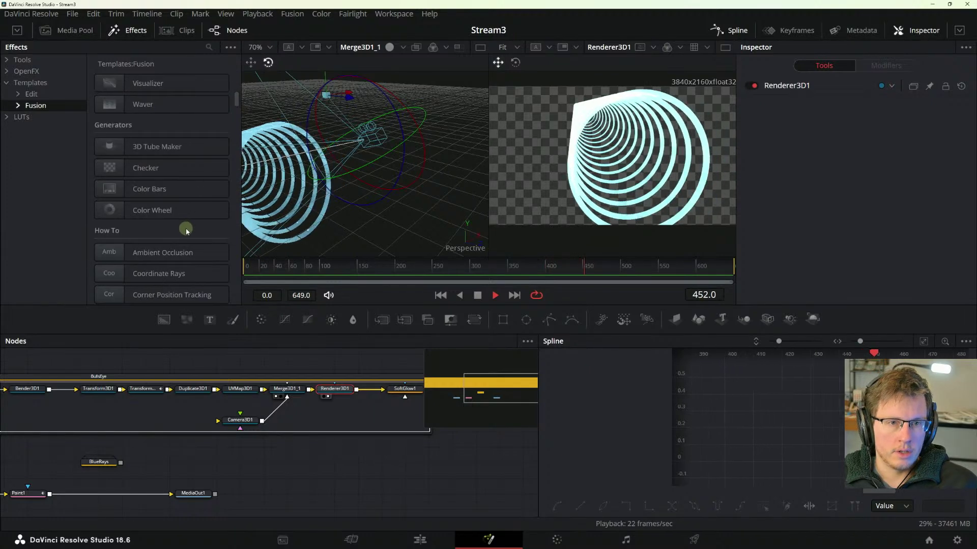
scroll(188, 231, "up", 4)
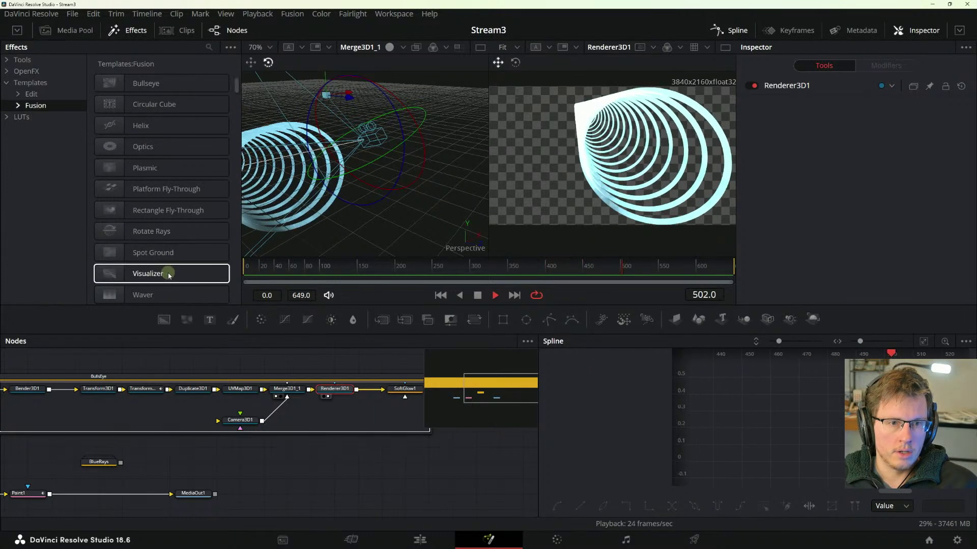
left_click_drag(152, 275, 243, 370)
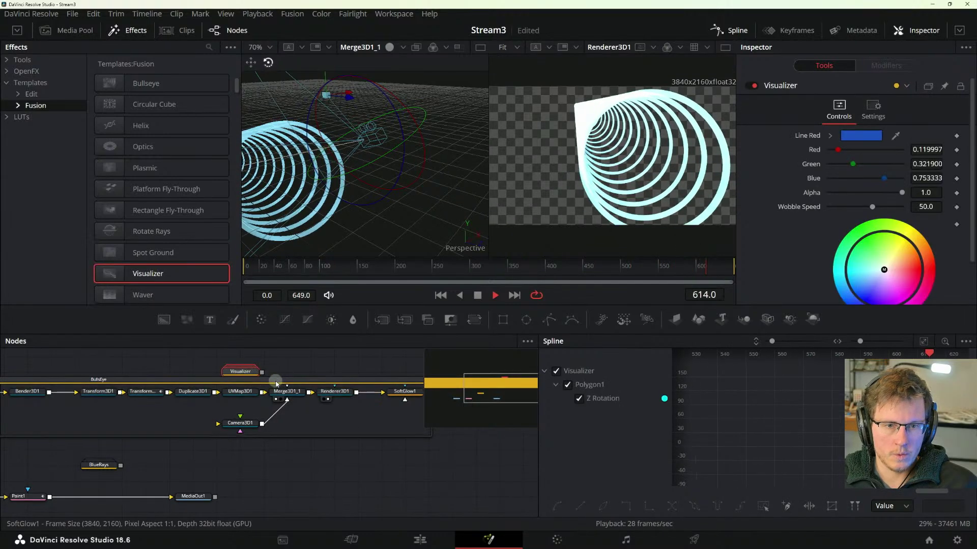
- Expand the Visualizer group and show its output in both viewers
left_click(271, 381)
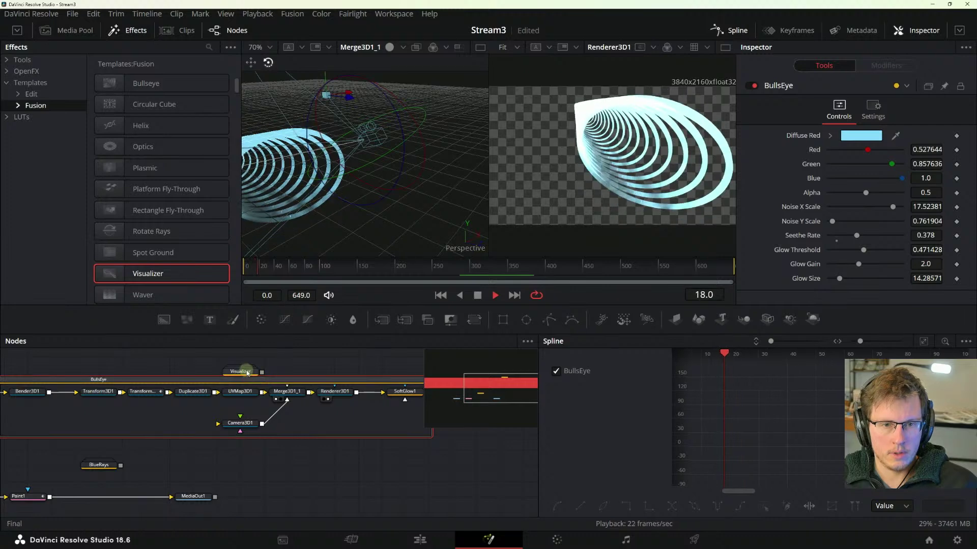
left_click(262, 373)
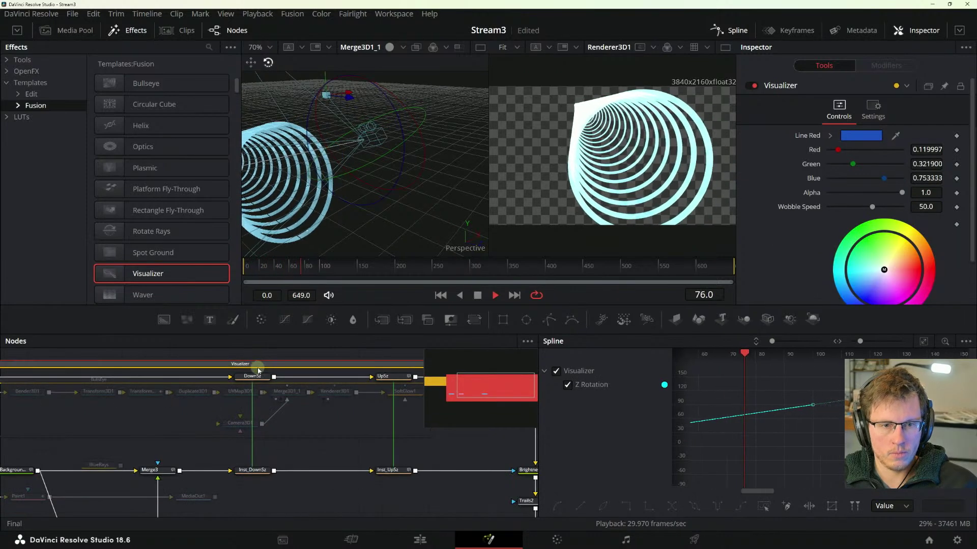
left_click(276, 371)
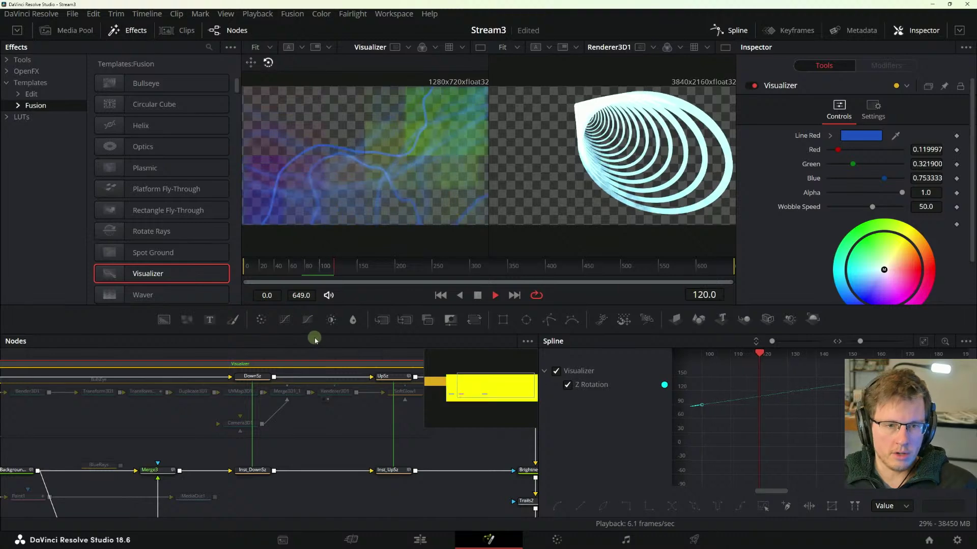
key("2")
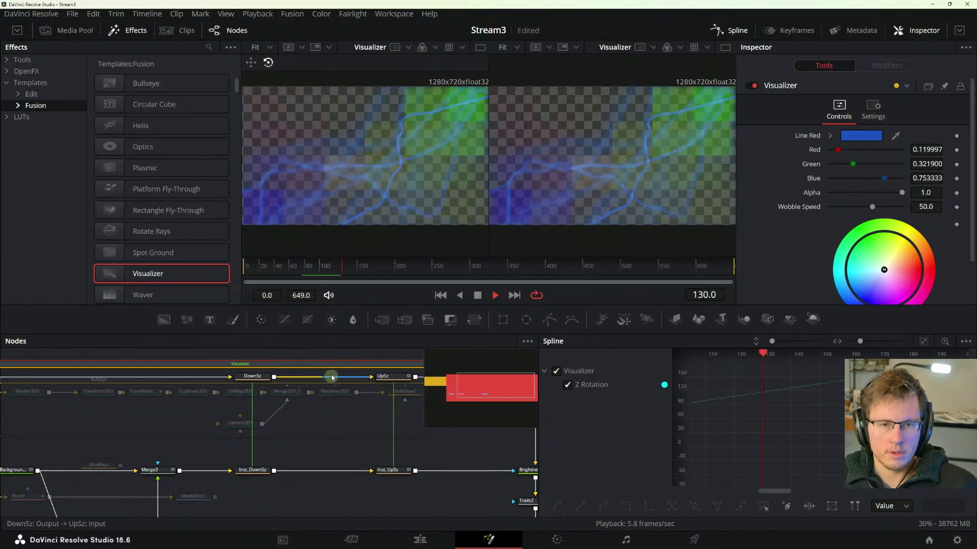
- Collapse the expanded Visualizer group to uncover the BullsEye group beneath it
scroll(285, 401, "down", 3)
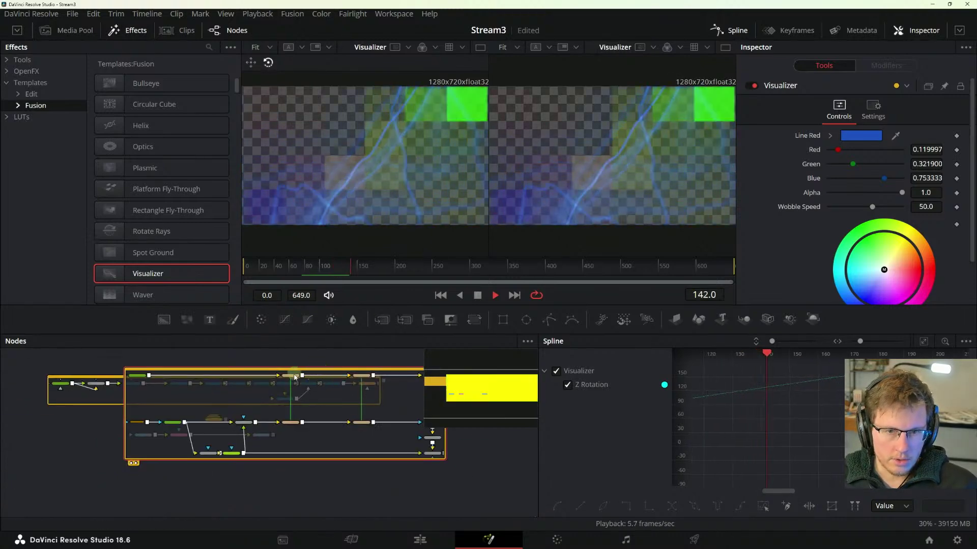
scroll(291, 379, "up", 5)
left_click_drag(233, 435, 418, 395)
left_click_drag(310, 382, 179, 510)
scroll(175, 464, "down", 3)
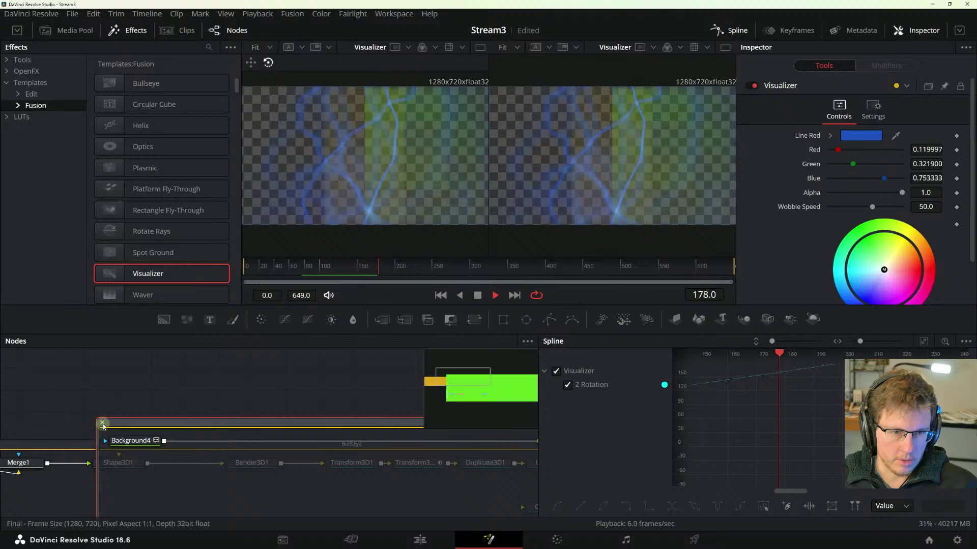
left_click_drag(100, 434, 196, 401)
- Collapse the BullsEye group into a single node beside the Visualizer node
left_click(196, 400)
scroll(193, 404, "down", 3)
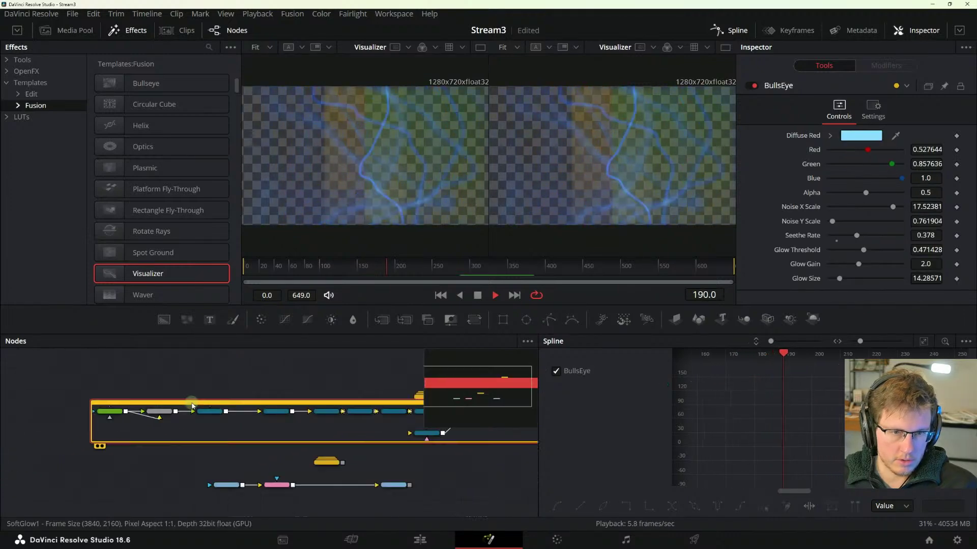
scroll(105, 397, "up", 5)
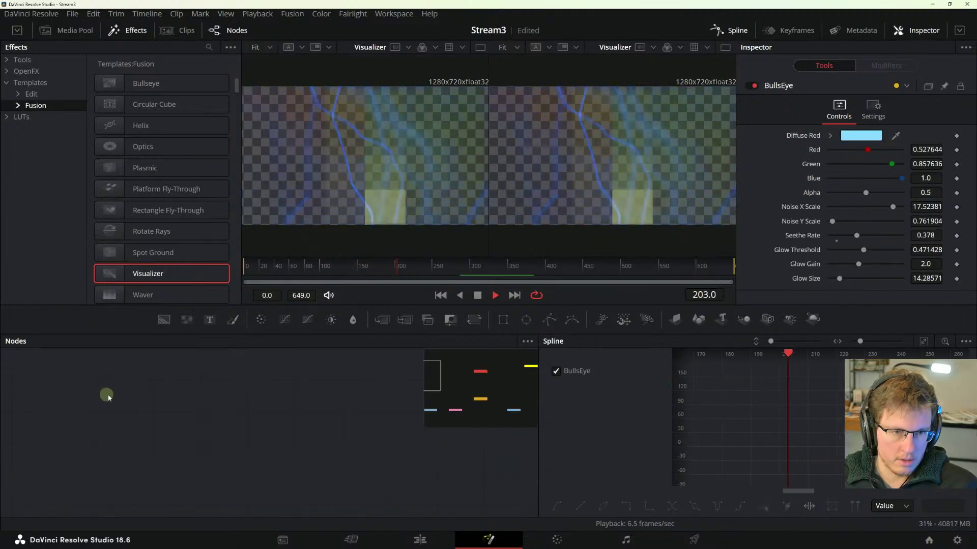
left_click_drag(105, 394, 80, 467)
scroll(390, 412, "down", 3)
left_click_drag(271, 443, 59, 466)
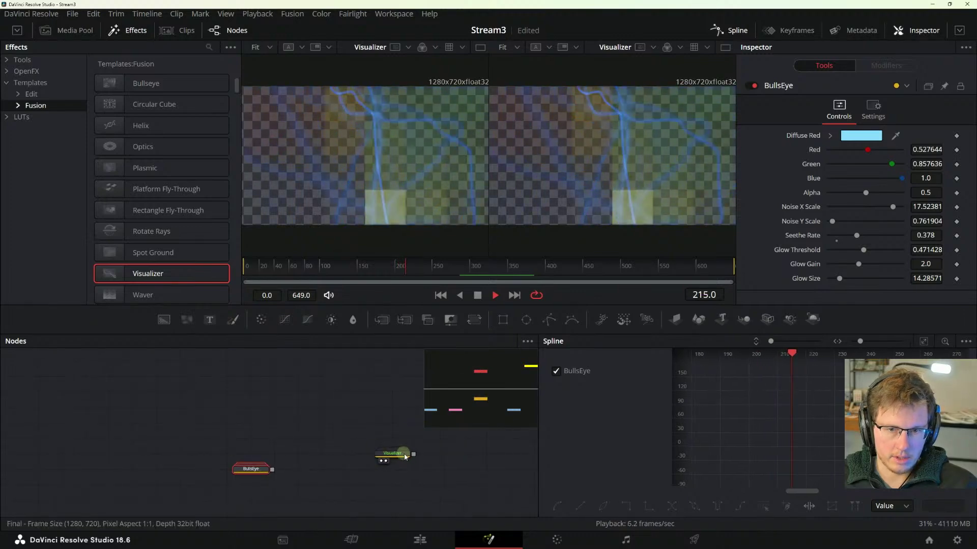
- Expand the Visualizer group again and look over its Polygon1, Background and Merge3 nodes
double_click(388, 454)
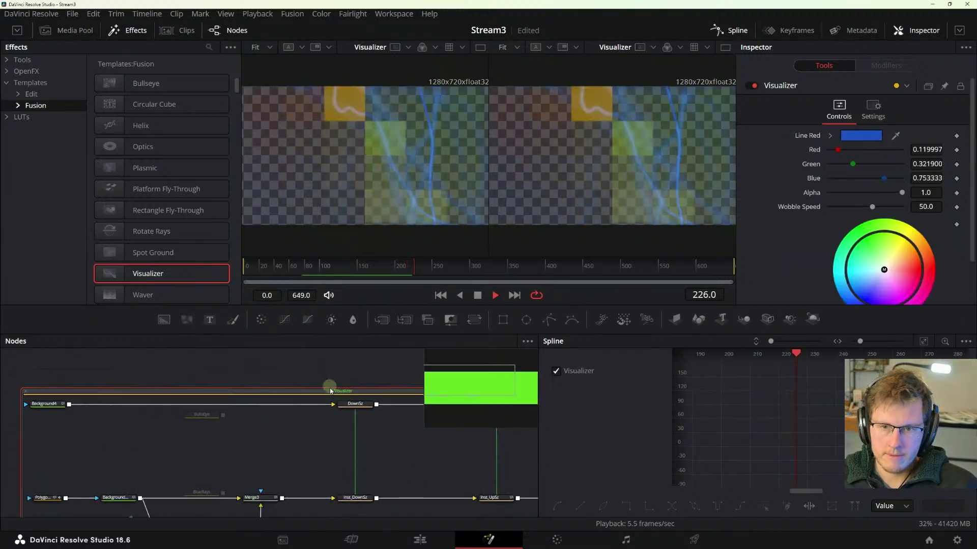
scroll(319, 451, "up", 3)
mouse_move(318, 451)
left_mouse_down()
mouse_move(262, 478)
mouse_move(350, 415)
mouse_move(315, 435)
left_mouse_up()
left_click_drag(181, 432, 184, 466)
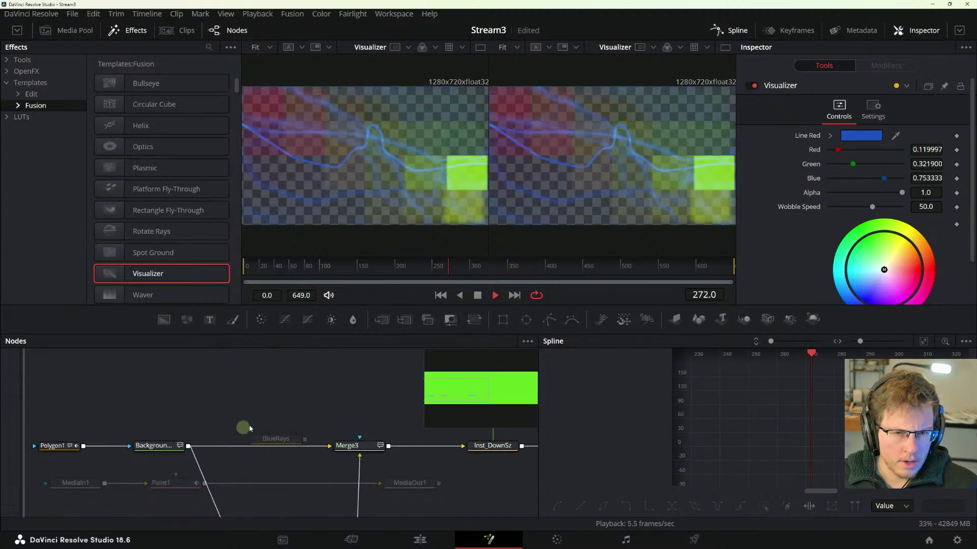
left_click_drag(244, 428, 218, 468)
scroll(260, 402, "down", 3)
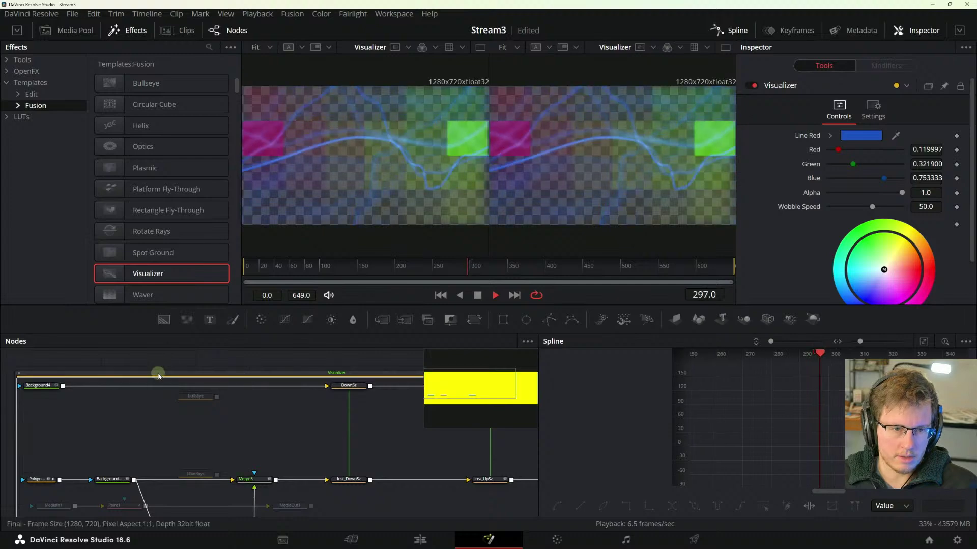
- Move the expanded Visualizer group clear of the BullsEye, BlueRays and media nodes
left_click_drag(296, 370, 295, 391)
scroll(296, 392, "down", 5)
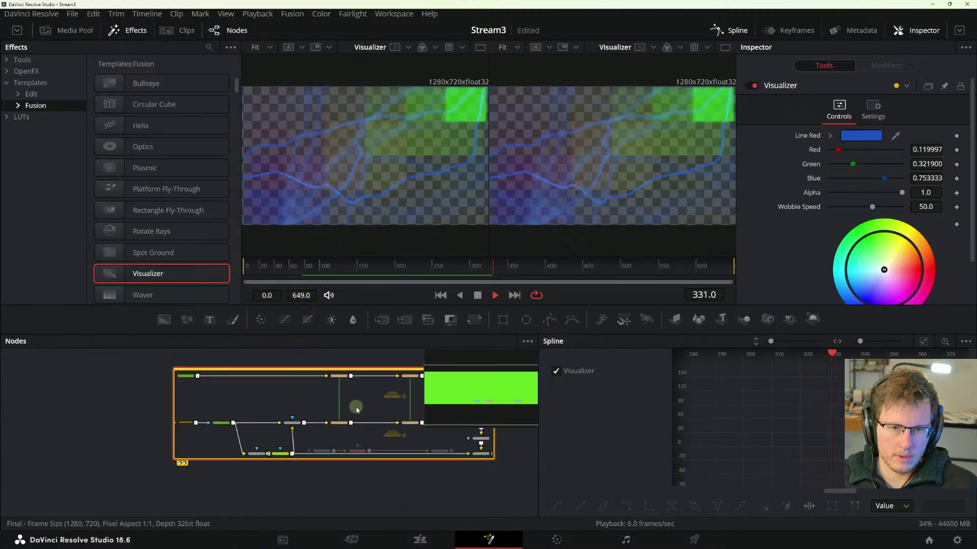
scroll(287, 387, "up", 2)
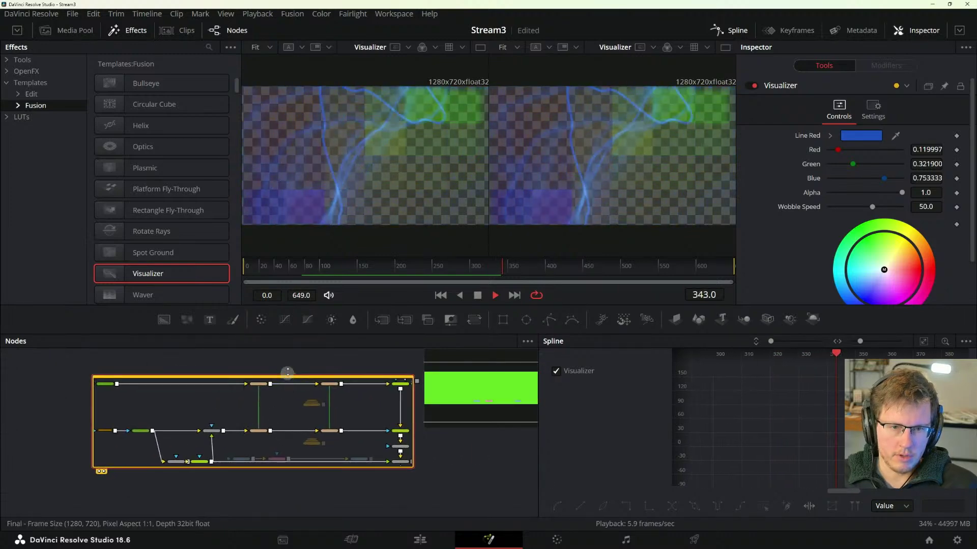
left_click_drag(291, 377, 96, 374)
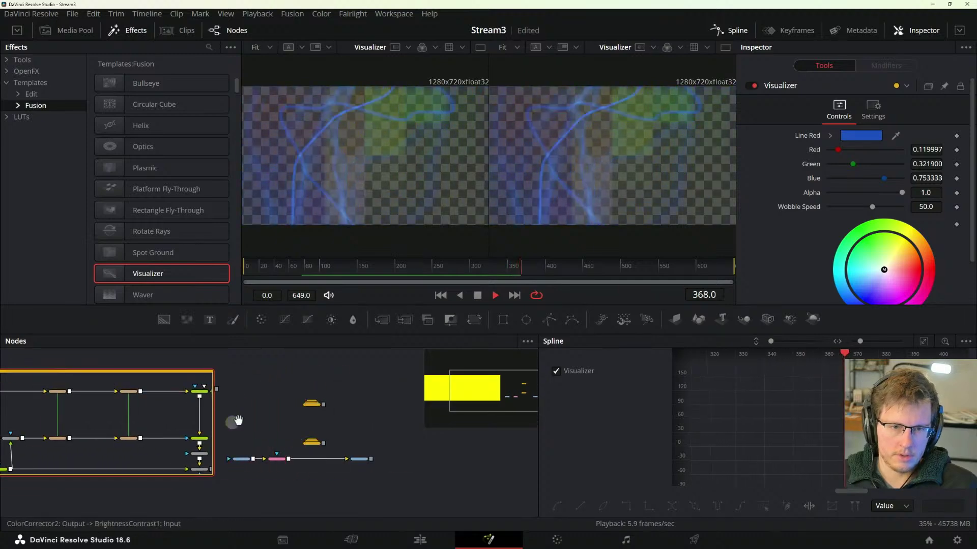
- Examine the settings and comment of the Background4 node at the start of the Visualizer group
scroll(233, 421, "up", 6)
scroll(265, 435, "up", 3)
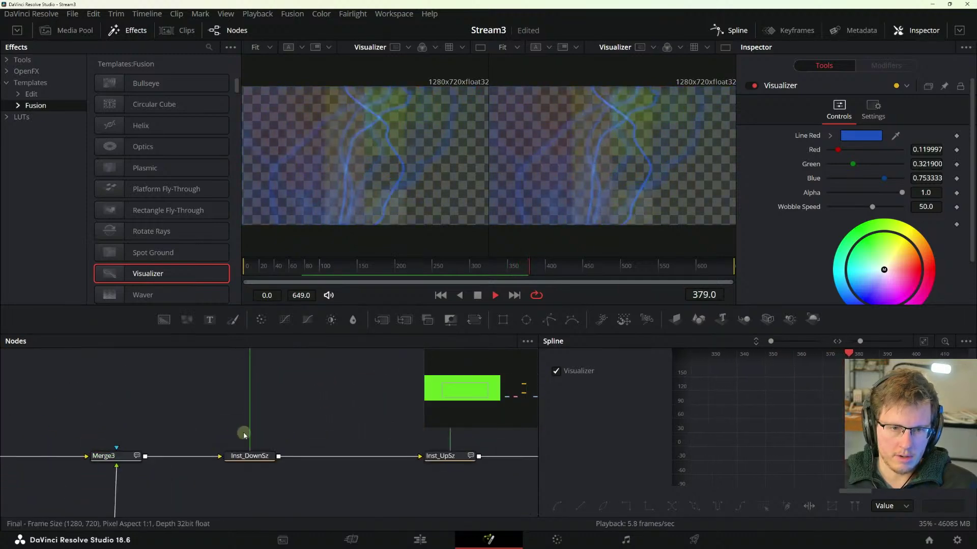
scroll(285, 458, "up", 3)
left_click_drag(190, 453, 314, 443)
left_click(198, 396)
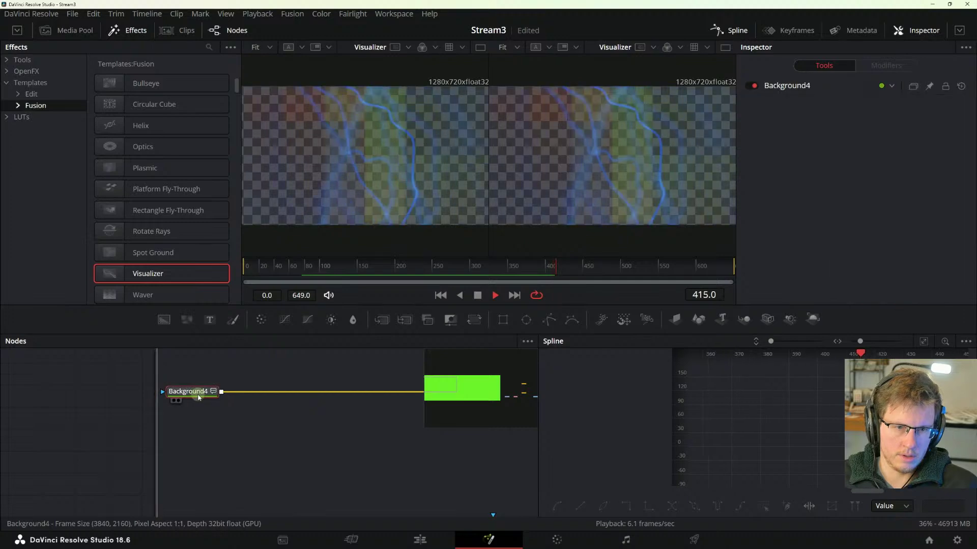
left_click(198, 393)
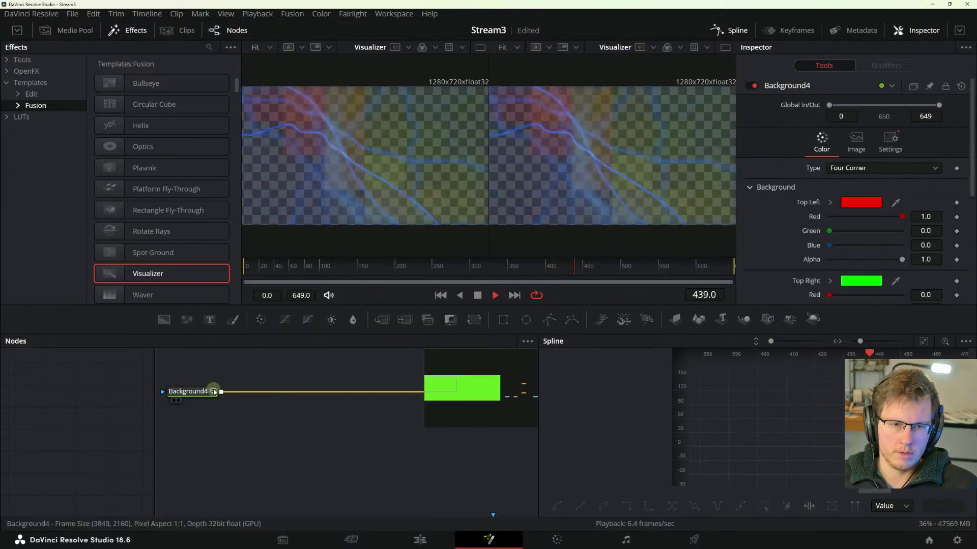
mouse_move(213, 392)
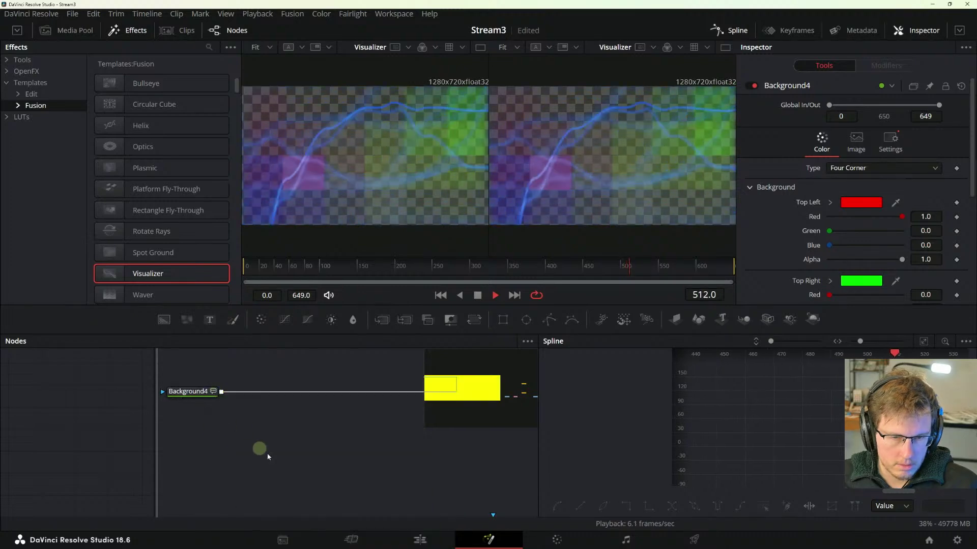
- Read the comment on the Polygon1 mask, select it, and follow its connection through the background node towards Merge3
left_click_drag(280, 480, 276, 387)
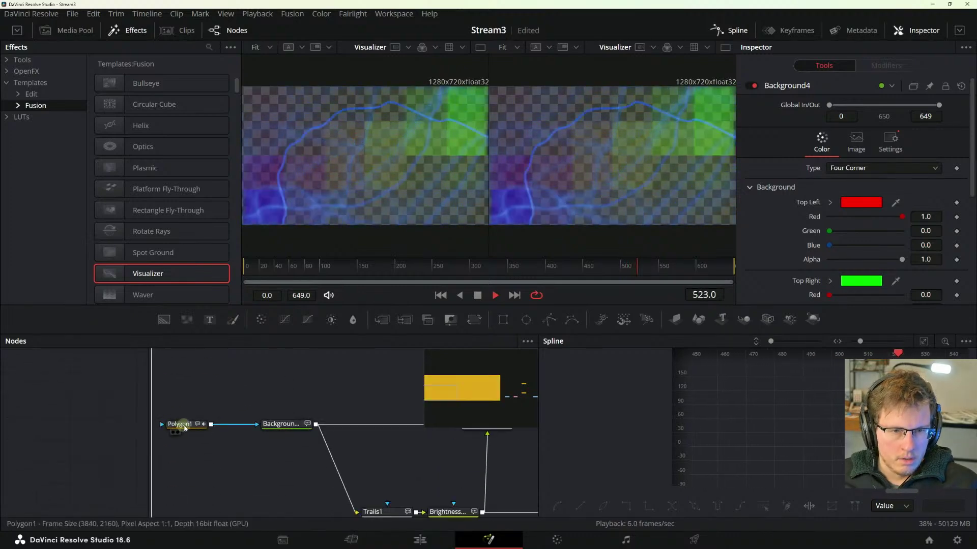
mouse_move(184, 428)
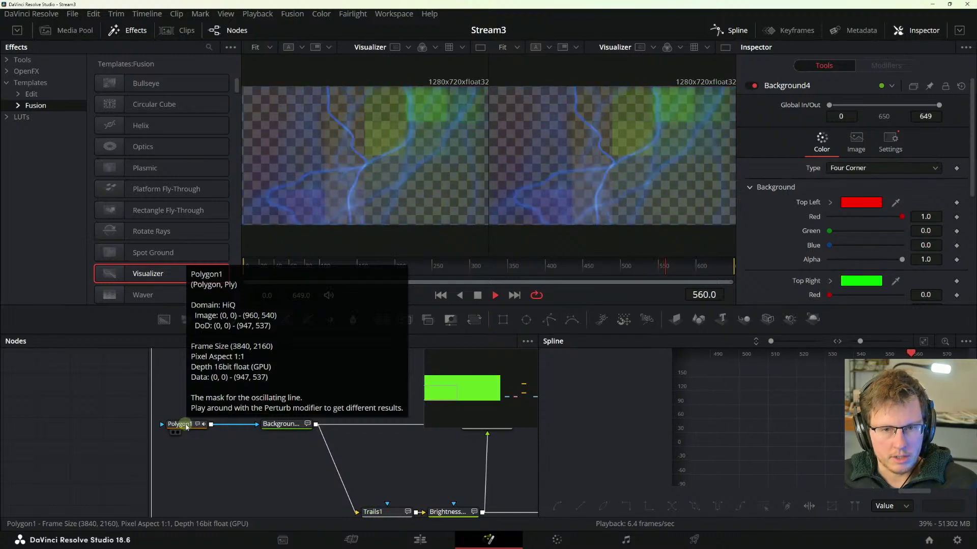
left_click(186, 425)
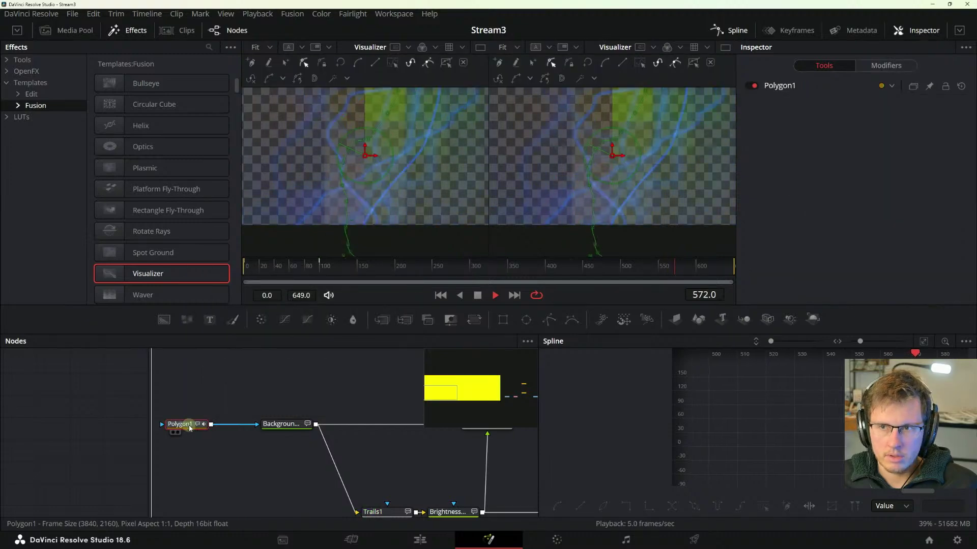
left_click_drag(277, 473, 133, 464)
left_click_drag(304, 430, 152, 414)
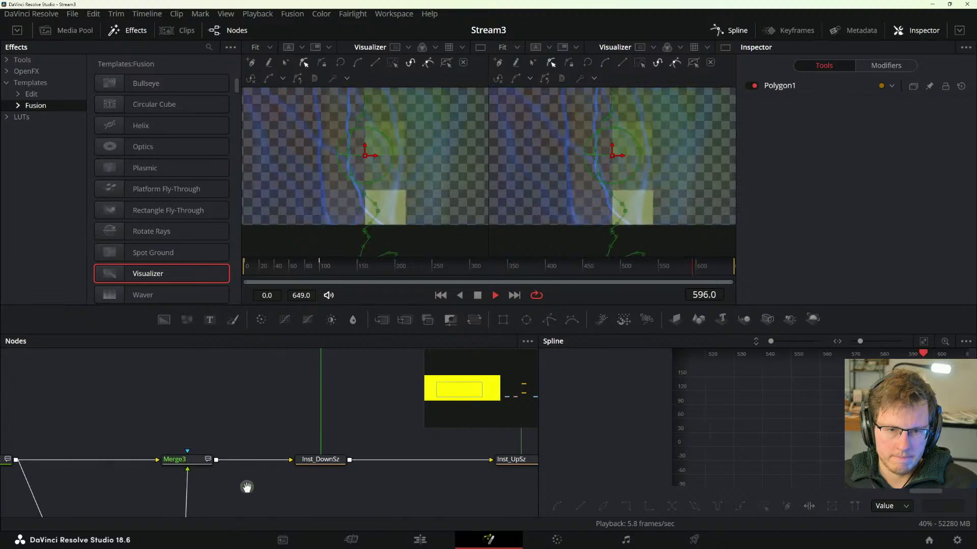
left_click_drag(247, 425, 268, 456)
mouse_move(211, 446)
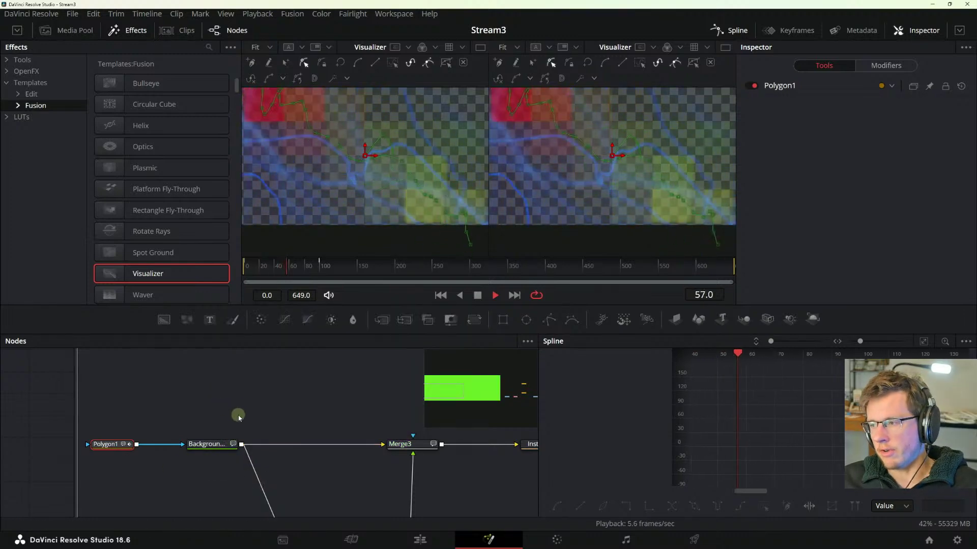
- Select the Trails1 node below the Polygon1 chain and check its comment
left_click_drag(342, 478, 292, 432)
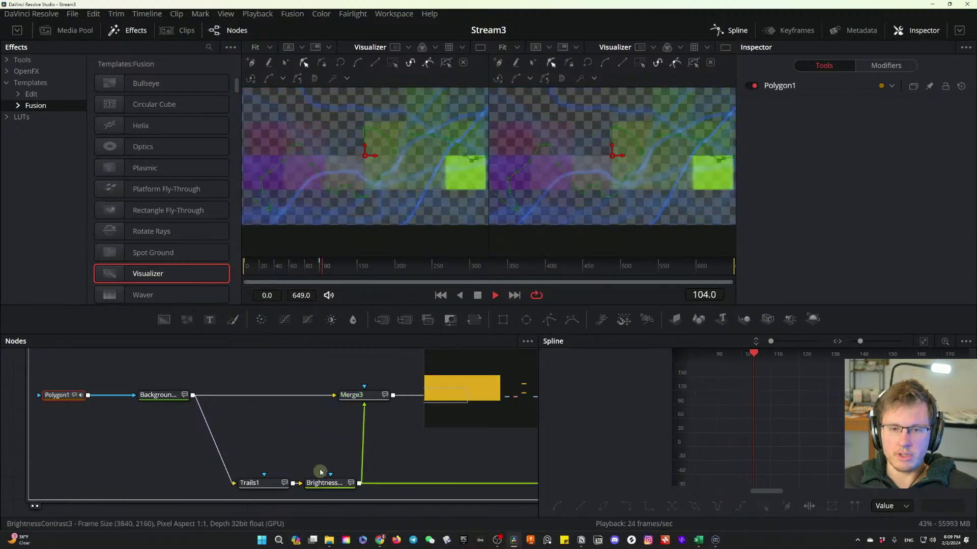
left_click(247, 433)
left_click(255, 483)
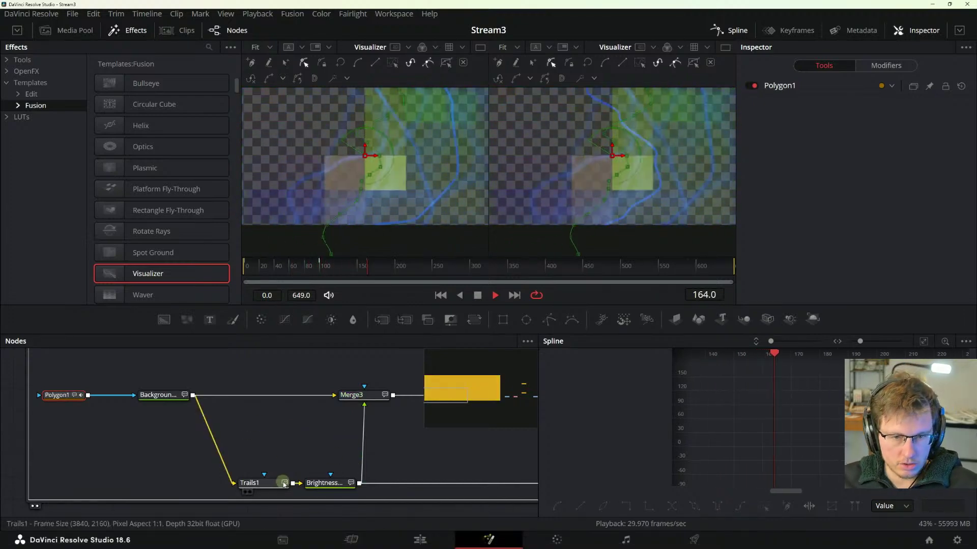
left_click(283, 484)
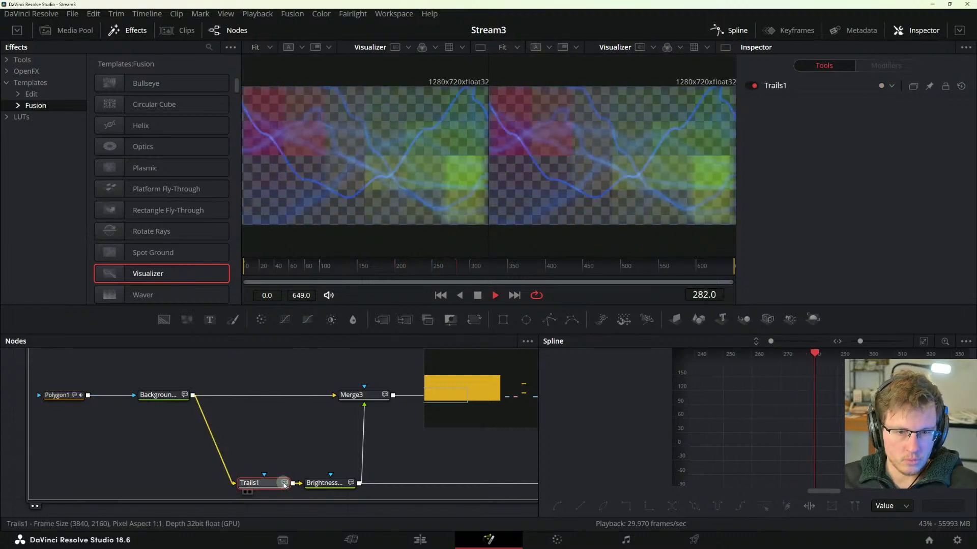
mouse_move(284, 483)
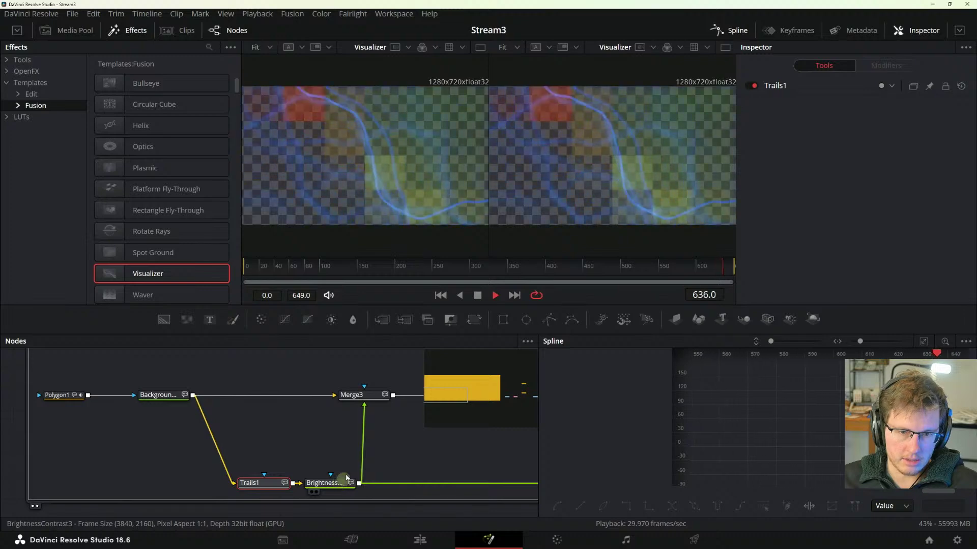
- Read the comment on the UpSz resize node between DownSz and the color corrector
left_click_drag(285, 484, 205, 474)
mouse_move(304, 446)
left_mouse_down()
mouse_move(227, 451)
mouse_move(314, 465)
mouse_move(304, 463)
left_mouse_up()
left_click(321, 447)
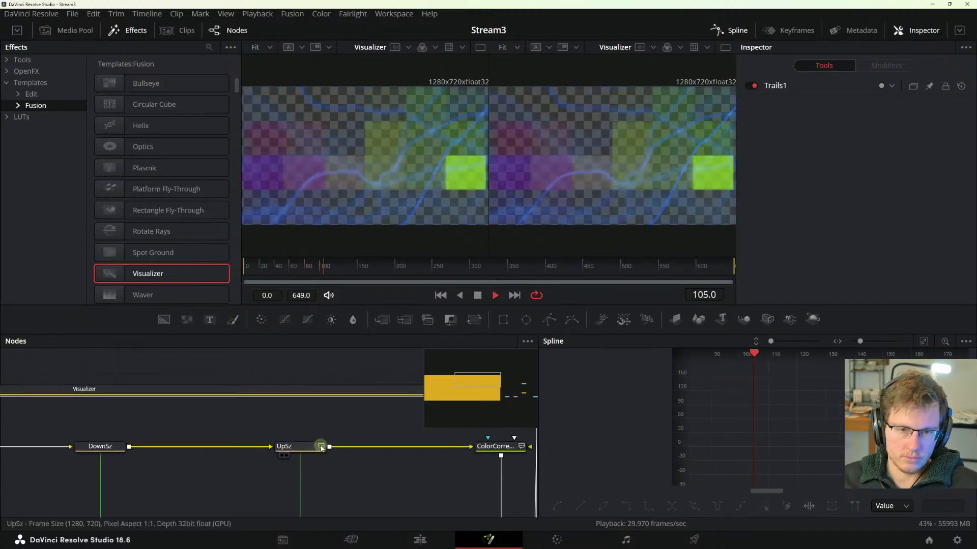
mouse_move(321, 447)
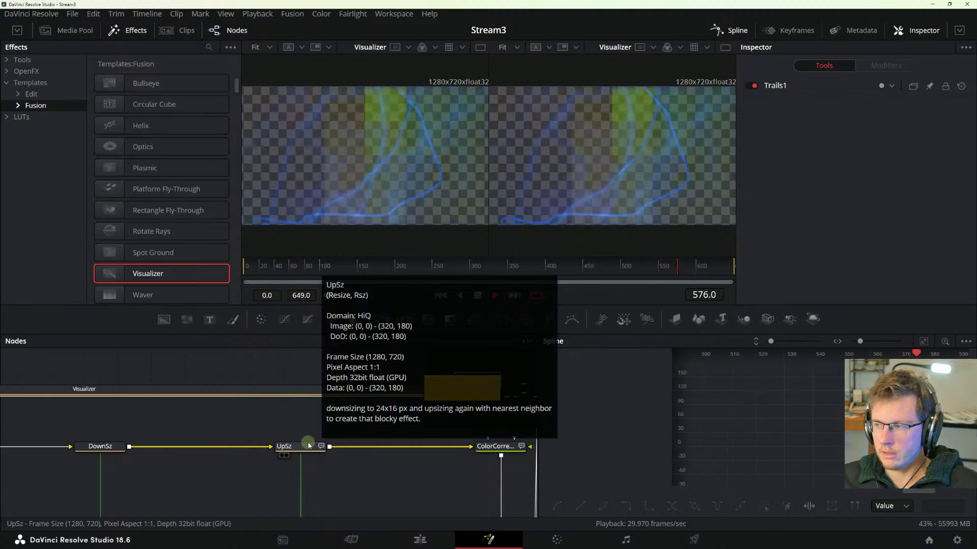
left_click_drag(443, 480, 371, 465)
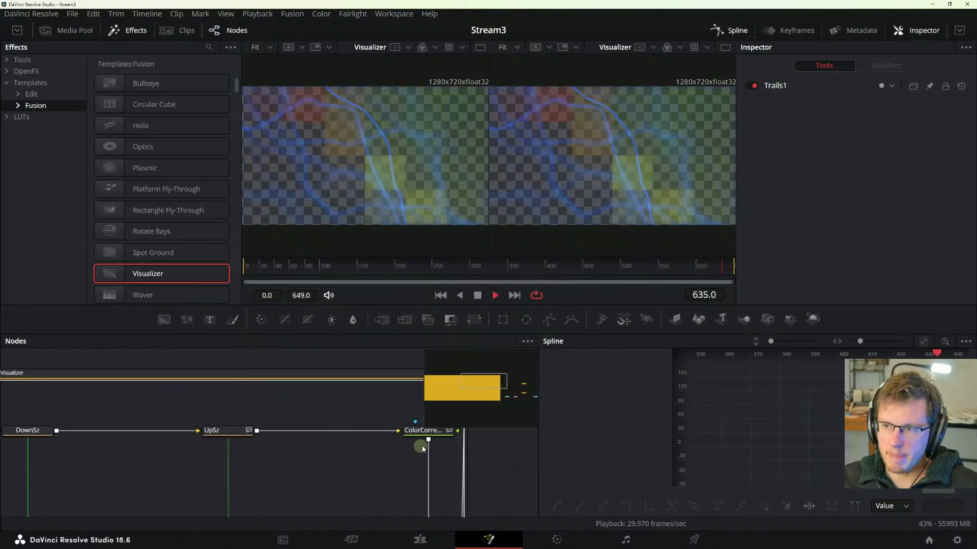
- Follow the Visualizer chain down through Trails2 to the Final merge node and examine its merge settings
left_click_drag(423, 436, 322, 435)
left_click(325, 451)
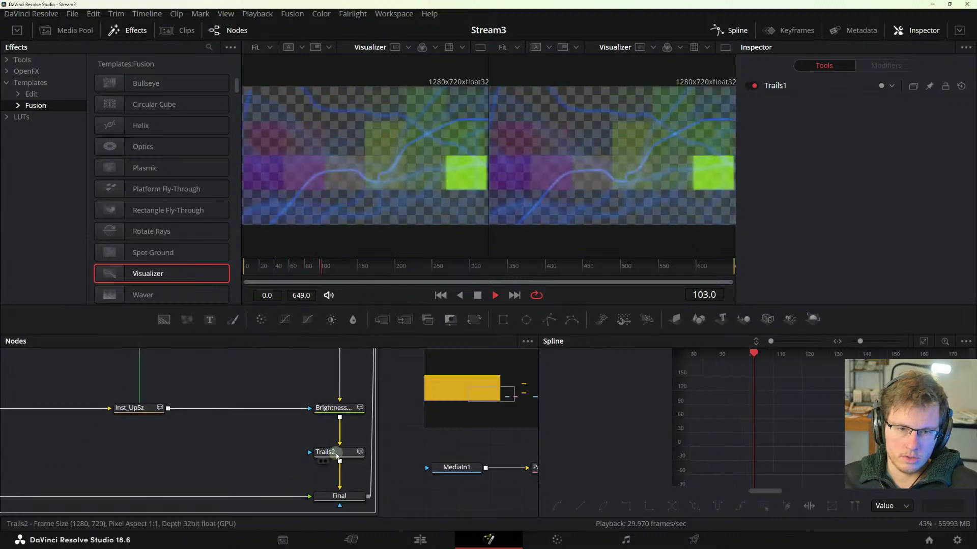
left_click(328, 494)
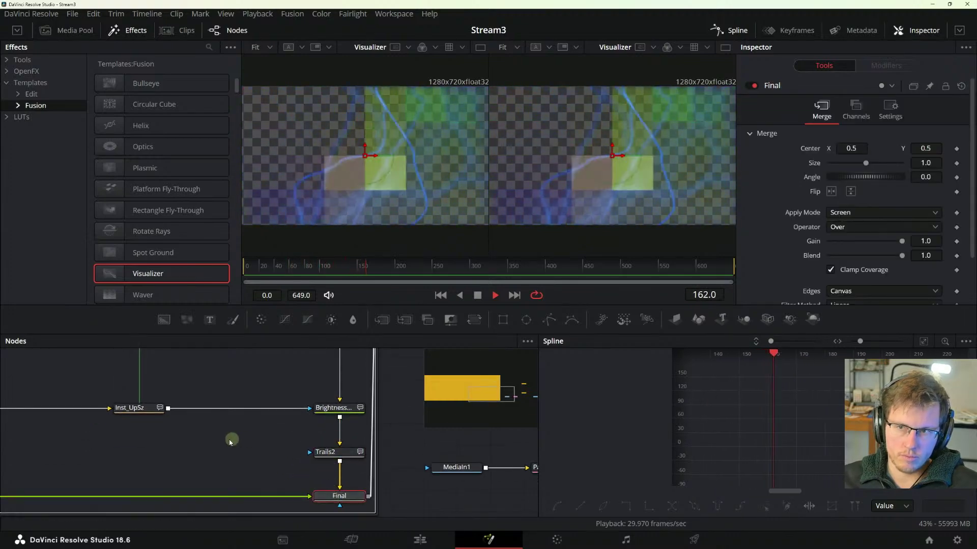
scroll(834, 244, "down", 3)
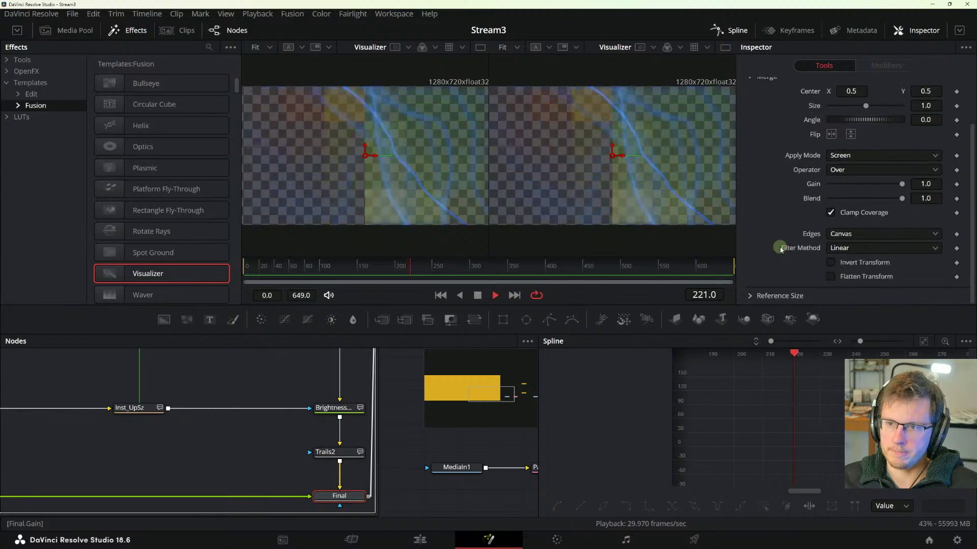
scroll(834, 244, "up", 3)
- Select the Polygon1 mask at the start of the Visualizer group and examine all its control settings
left_click_drag(283, 405, 217, 419)
left_click(216, 415)
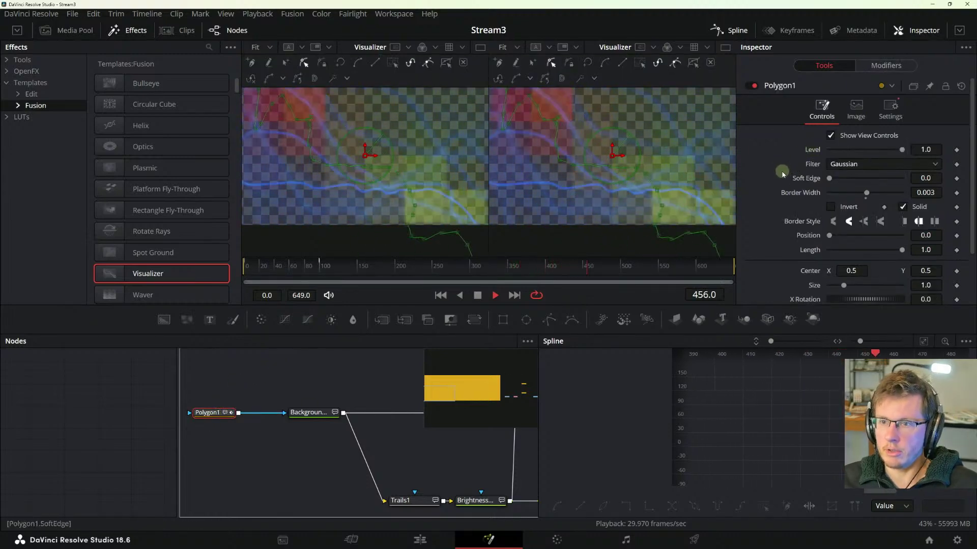
scroll(780, 173, "down", 2)
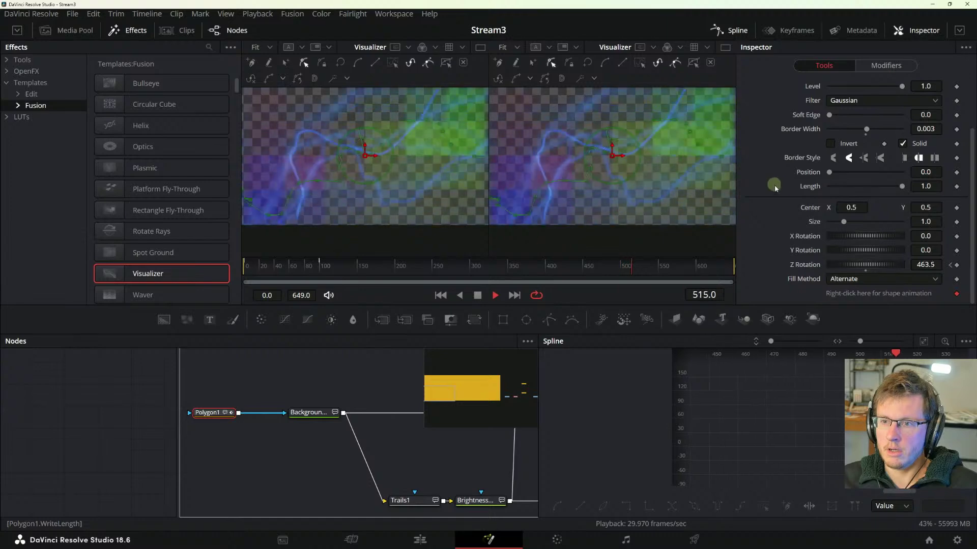
scroll(775, 185, "up", 2)
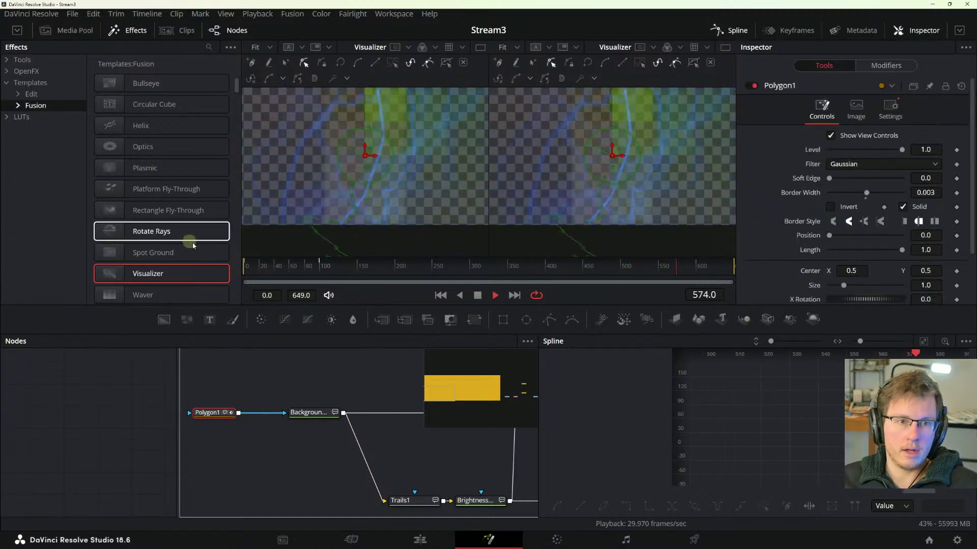
- Add the Galaxy Swarm particle template to empty space in the node graph beside the Visualizer group
scroll(178, 240, "down", 10)
scroll(180, 189, "down", 10)
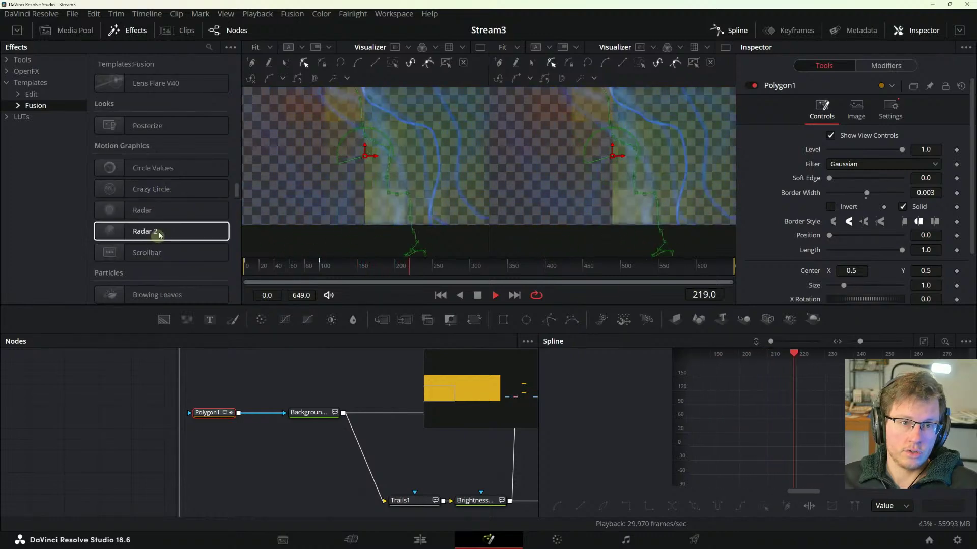
scroll(160, 234, "down", 5)
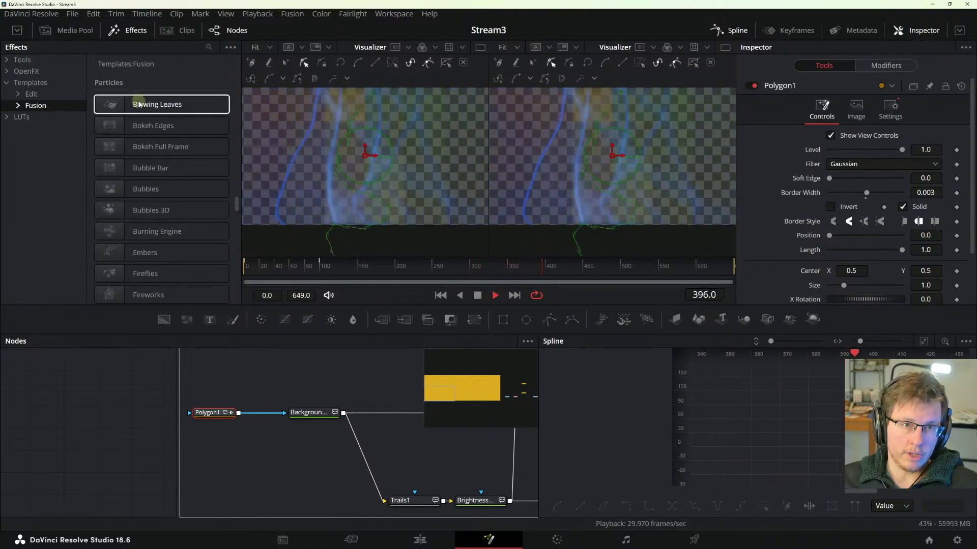
scroll(153, 223, "down", 3)
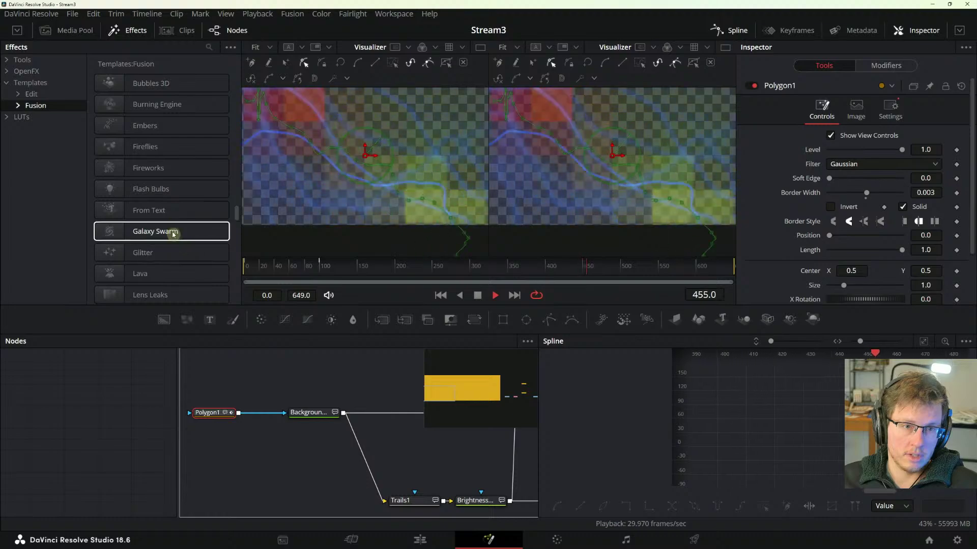
left_click_drag(174, 233, 268, 464)
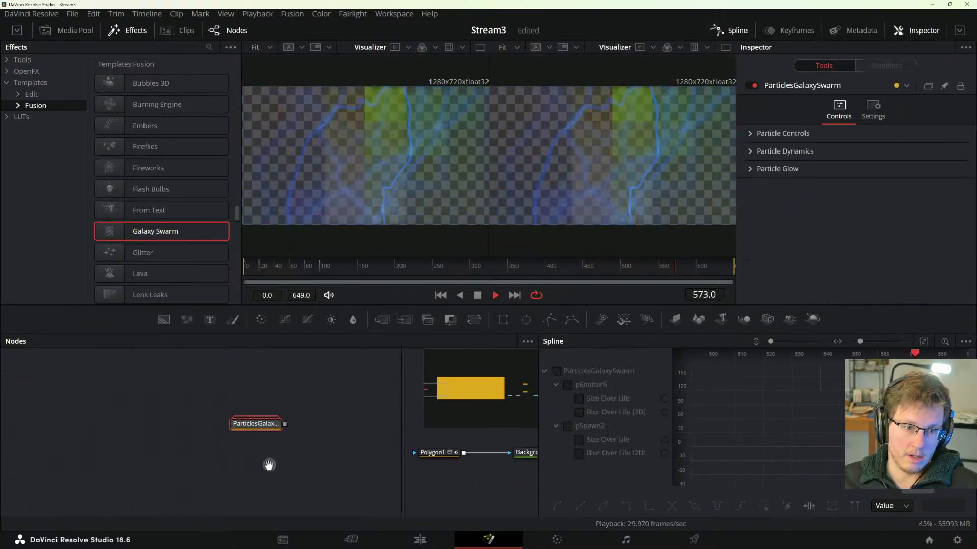
- Move the playhead to frame 97 and display the Galaxy Swarm node in both viewers
left_click_drag(256, 424, 385, 152)
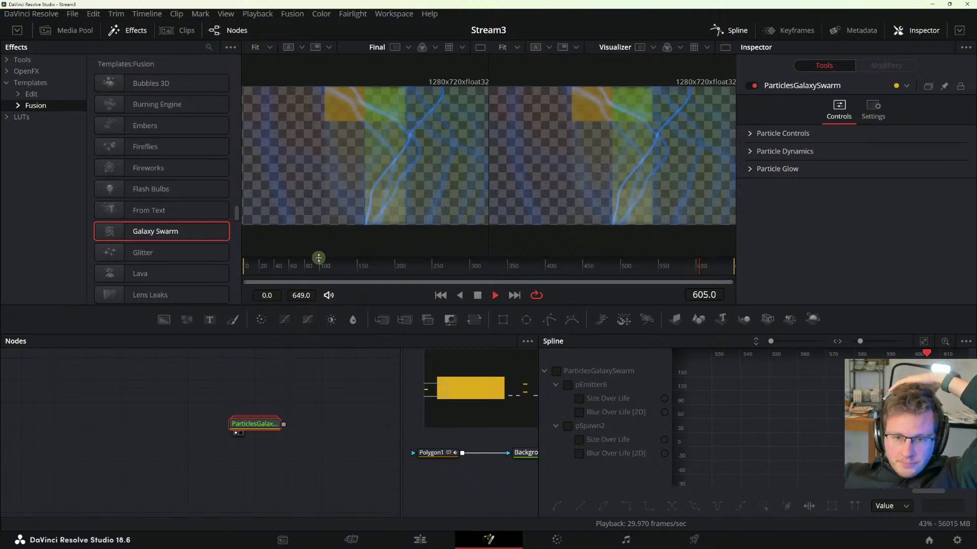
left_click(274, 385)
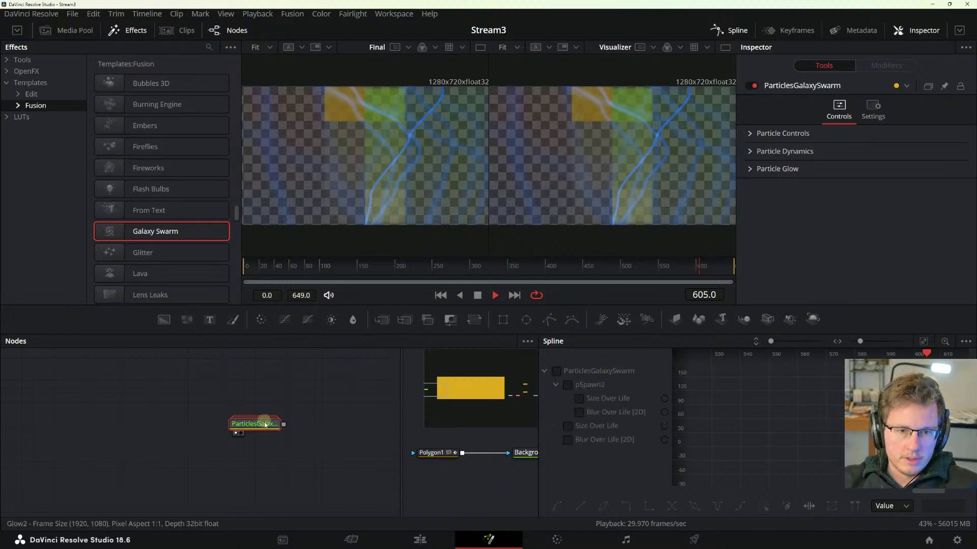
left_click(260, 430)
key("1")
left_click(270, 396)
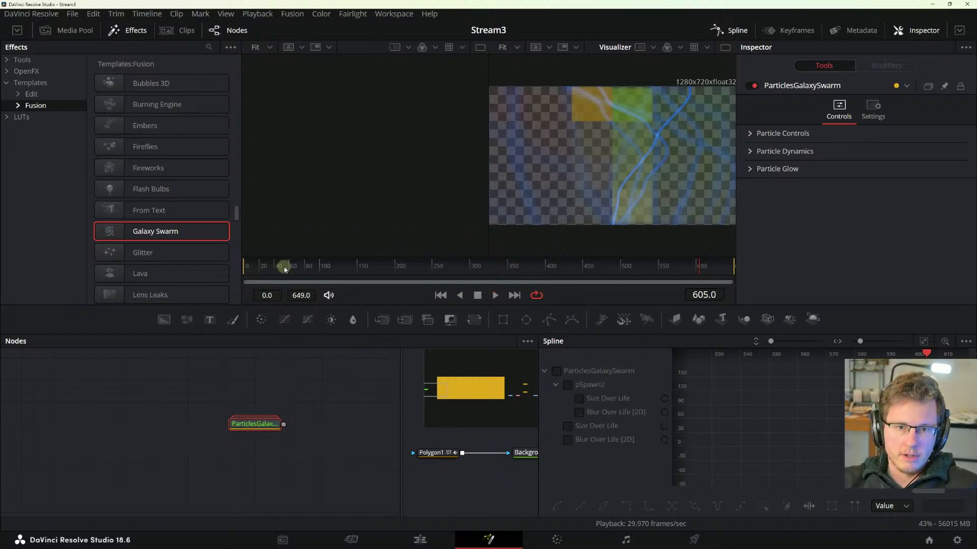
left_click_drag(285, 270, 318, 270)
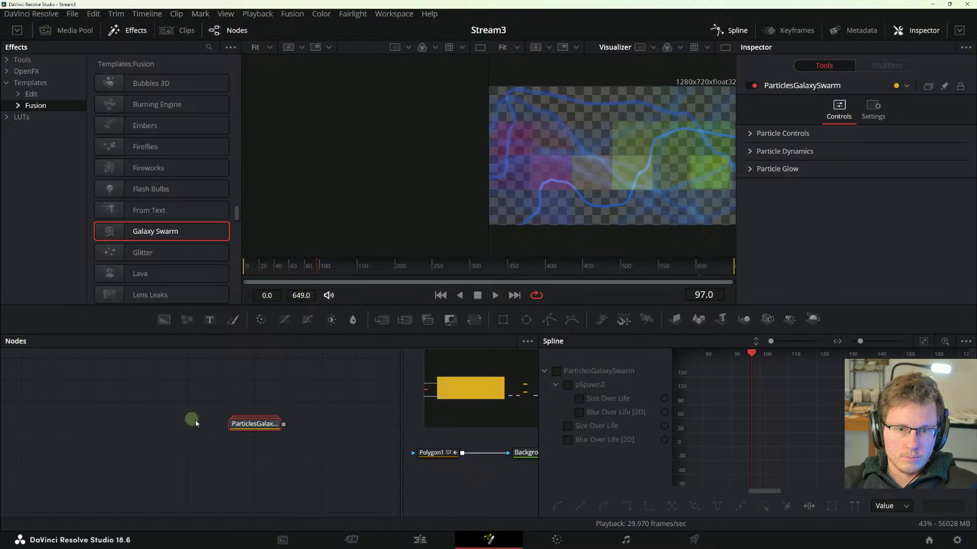
key("1")
key("2")
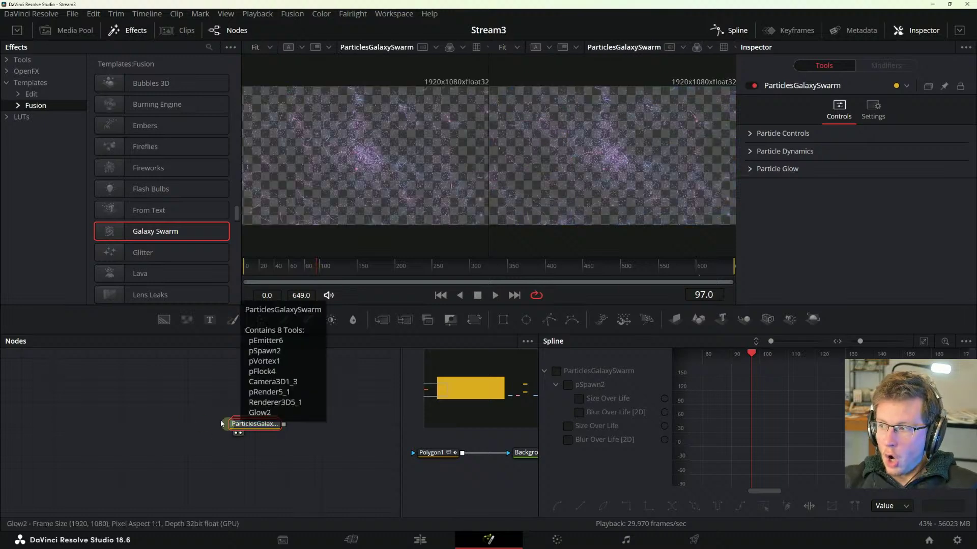
- Switch to a single large viewer, play the Galaxy Swarm animation and stop it
left_click(209, 404)
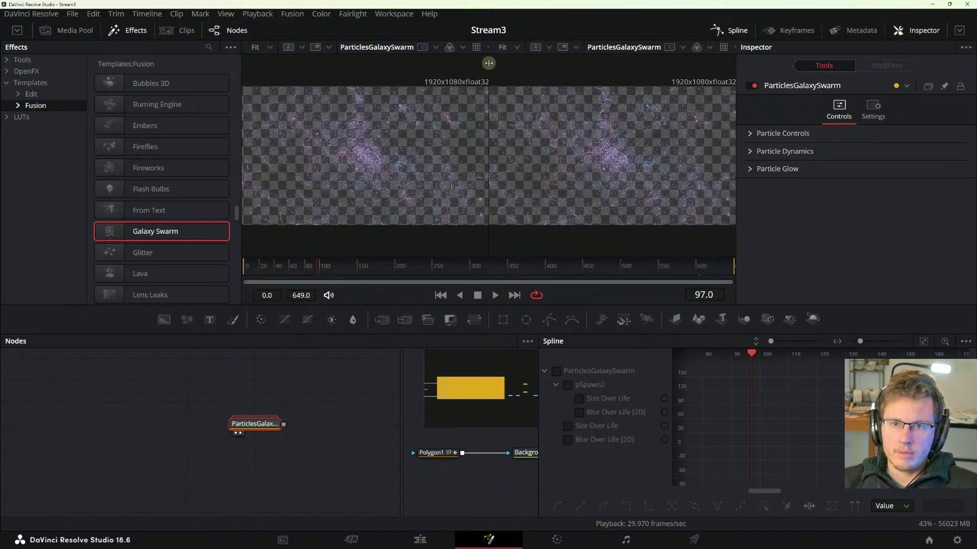
mouse_move(489, 62)
left_mouse_down()
mouse_move(336, 63)
mouse_move(645, 62)
mouse_move(515, 64)
mouse_move(567, 61)
left_mouse_up()
double_click(534, 56)
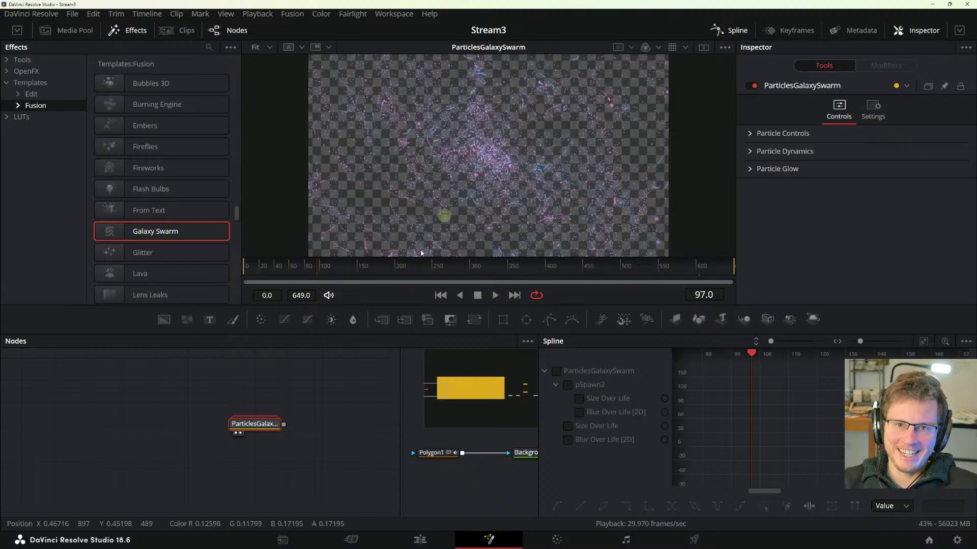
key("space")
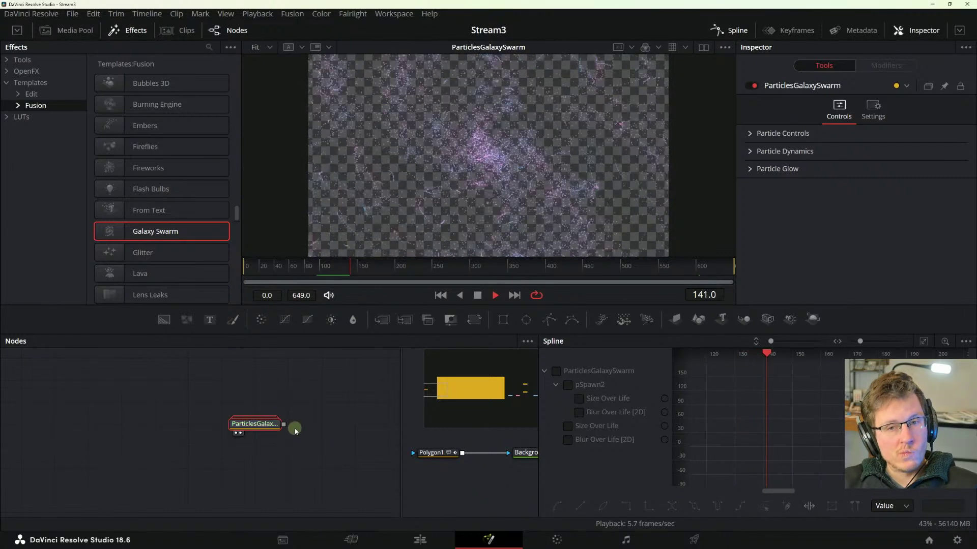
key("space")
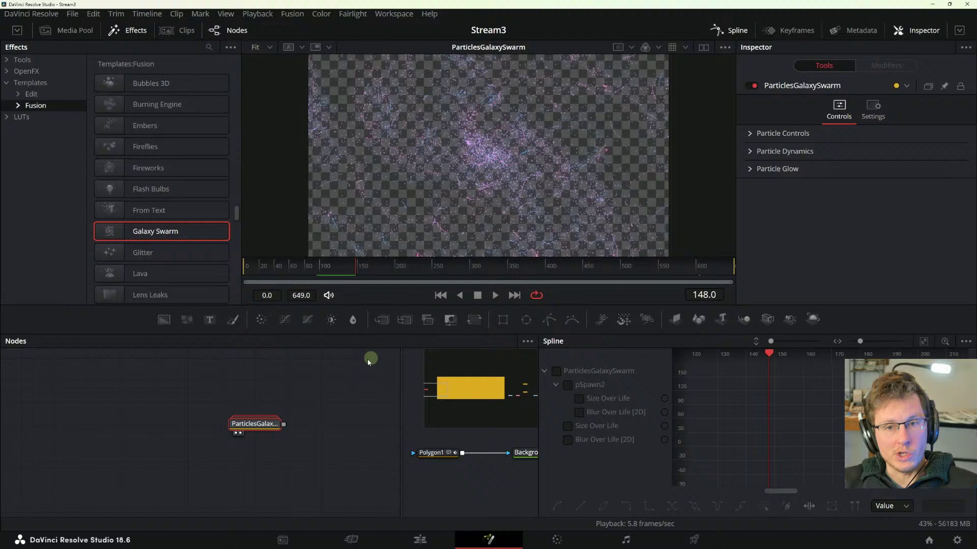
- Open the Galaxy Swarm group, restore the dual viewers and show Renderer3D5_1 in the second viewer
left_click(249, 417)
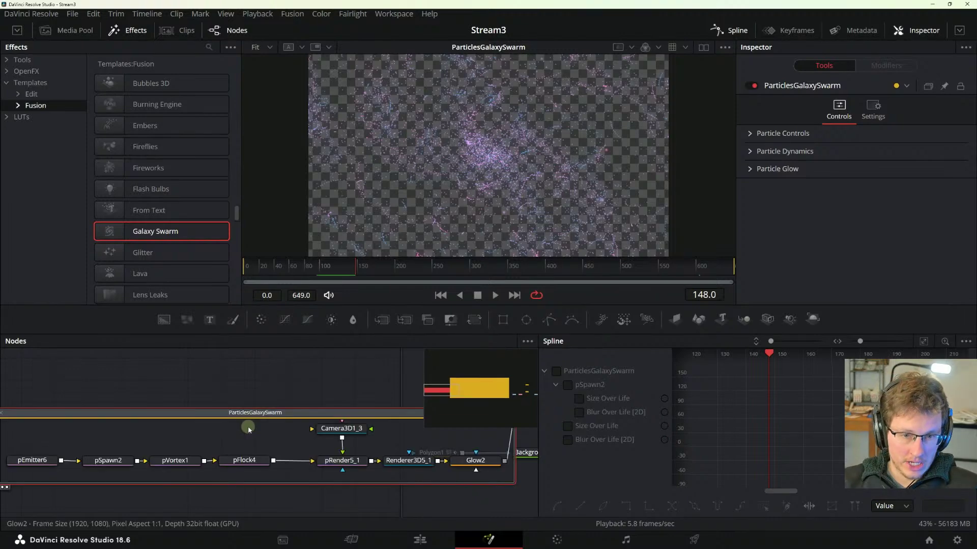
left_click(403, 465)
left_click(705, 48)
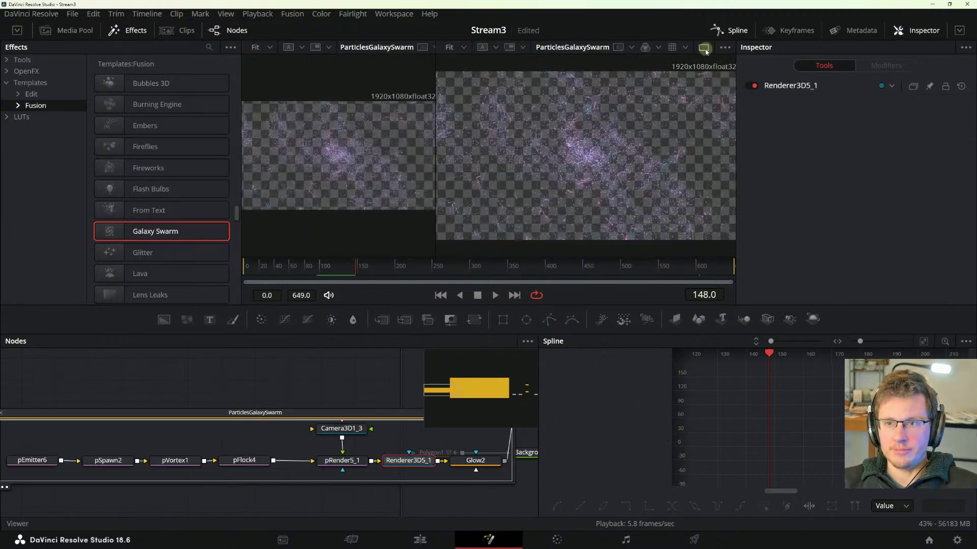
key("2")
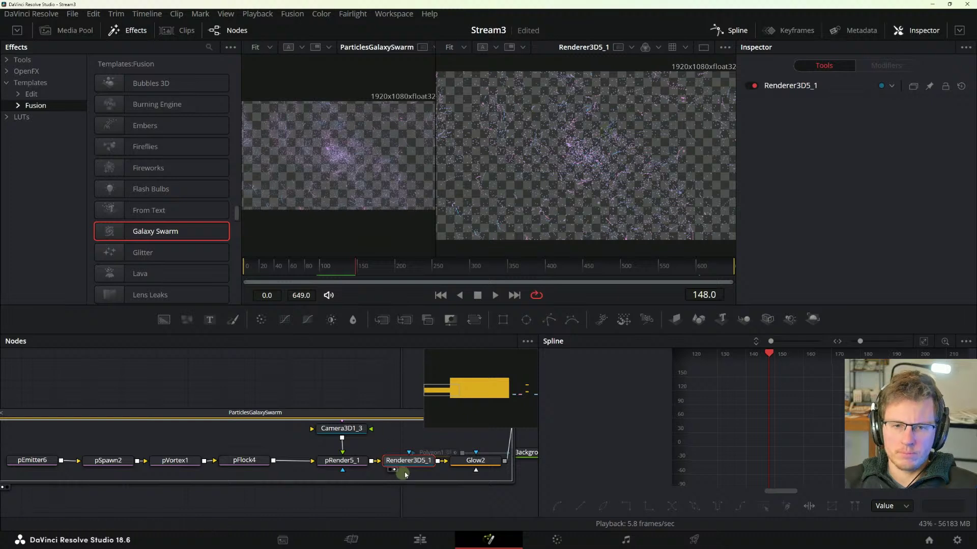
- Show Camera3D1_3 in the second viewer and inspect its position and field of view from a side perspective
left_click(336, 464)
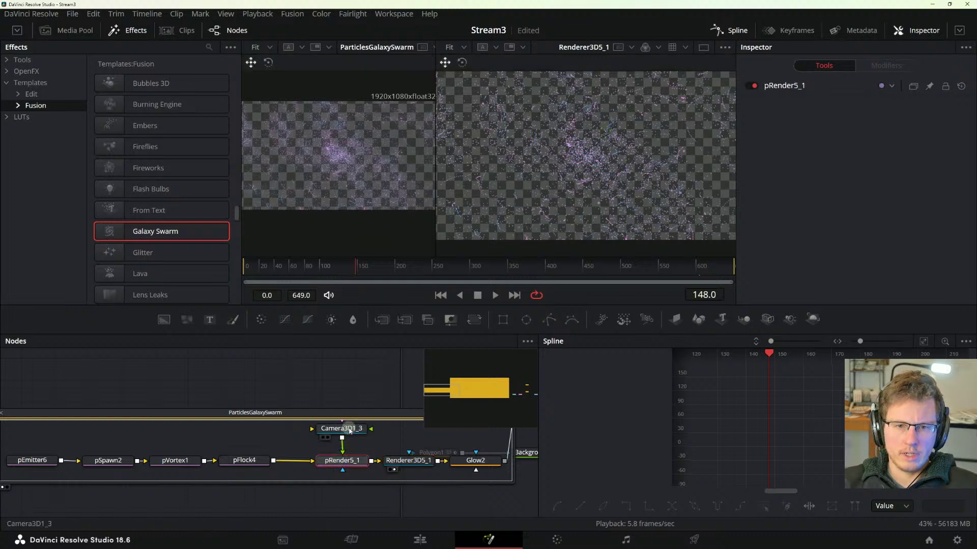
left_click(350, 431)
key("2")
left_click_drag(610, 167, 587, 179)
left_click_drag(504, 189, 573, 191)
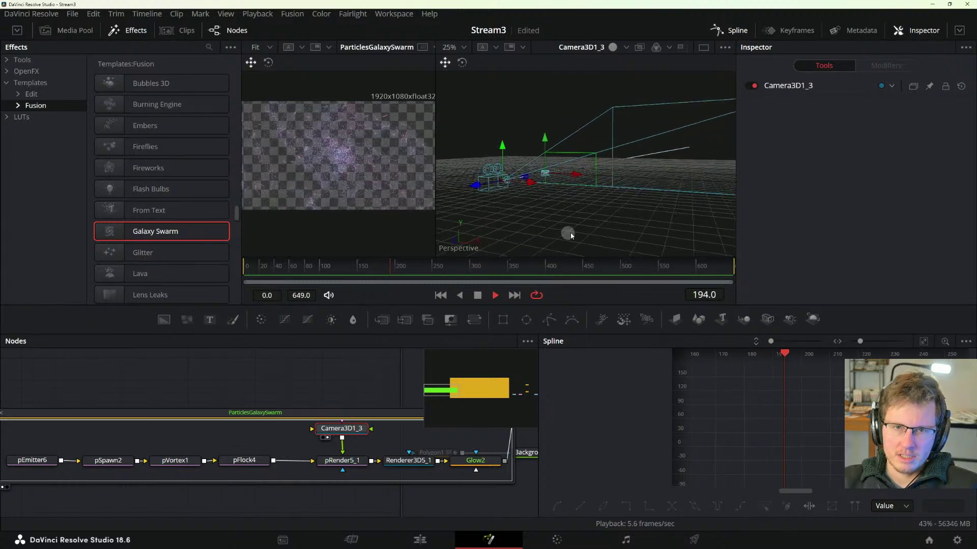
- Trace the particle chain by selecting pRender5_1, pEmitter6 and pSpawn2 in turn
left_click_drag(408, 503, 355, 501)
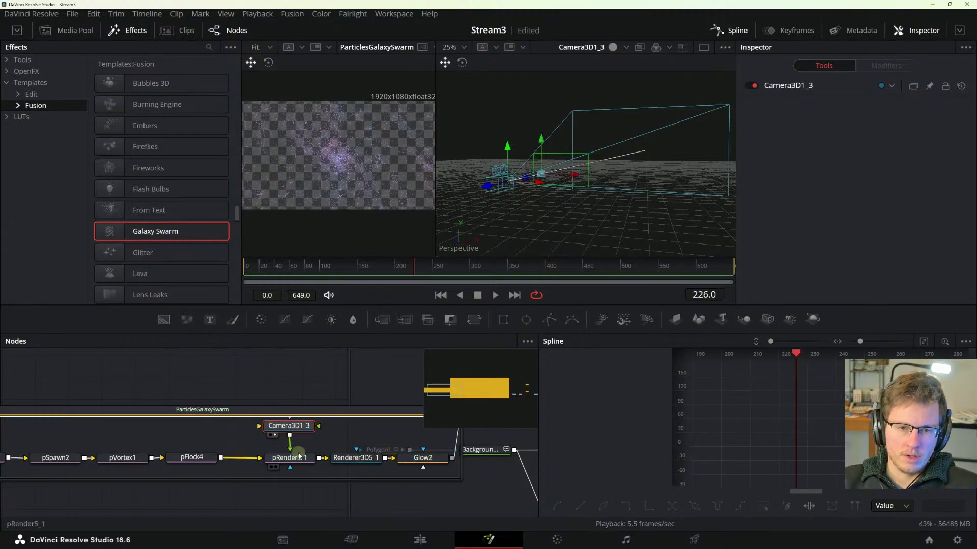
left_click(296, 460)
left_click_drag(193, 439, 287, 448)
left_click_drag(89, 465, 78, 464)
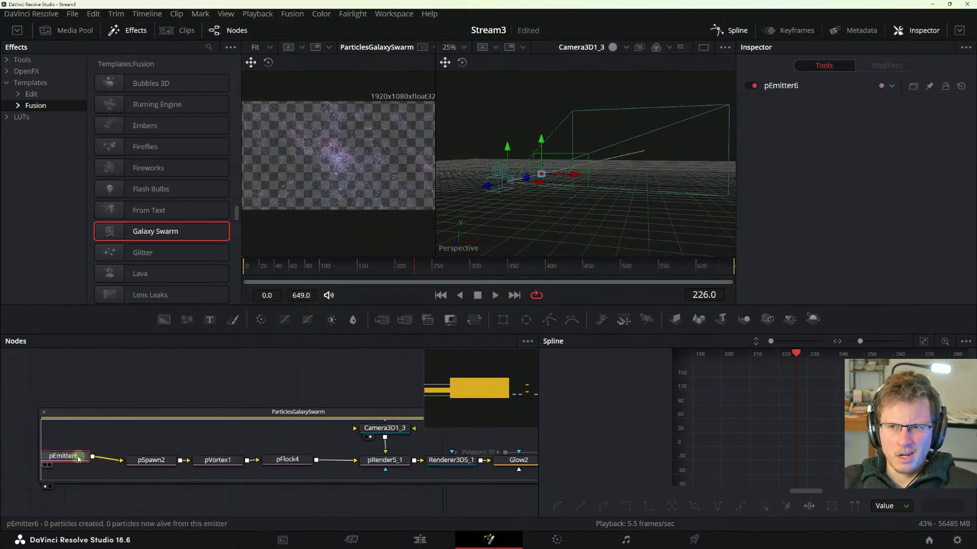
left_click(149, 460)
- Select pVortex1 and inspect its spherical region close up in the 3D view
left_click(203, 464)
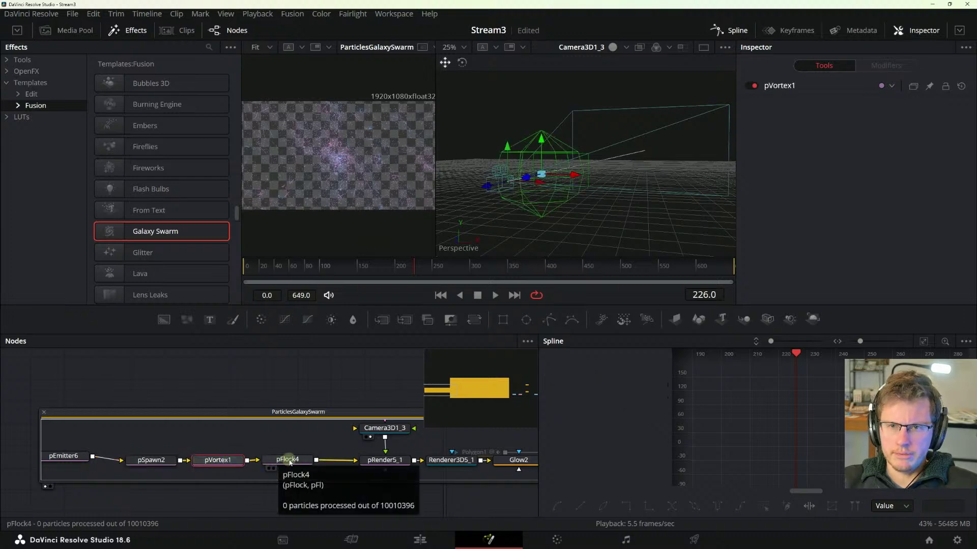
scroll(544, 191, "up", 3)
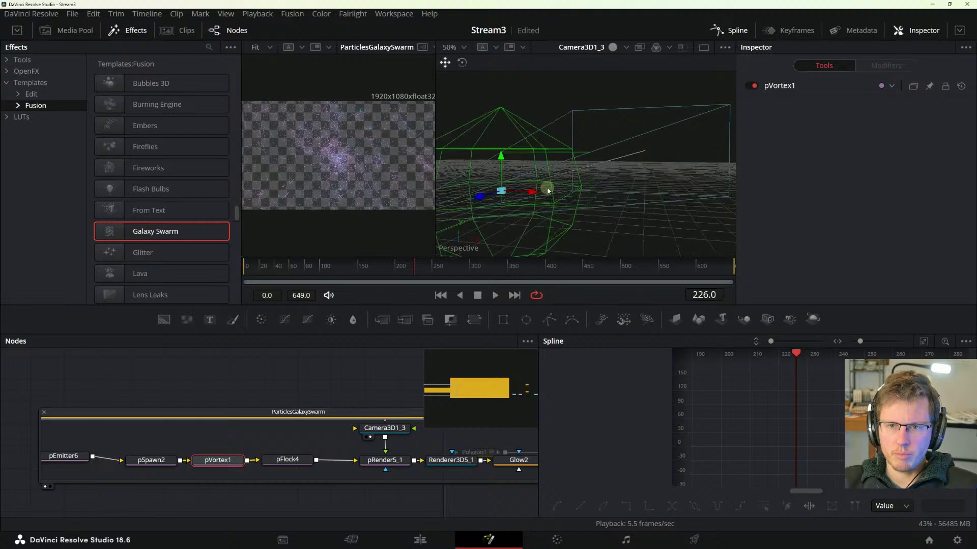
left_click_drag(519, 205, 590, 218)
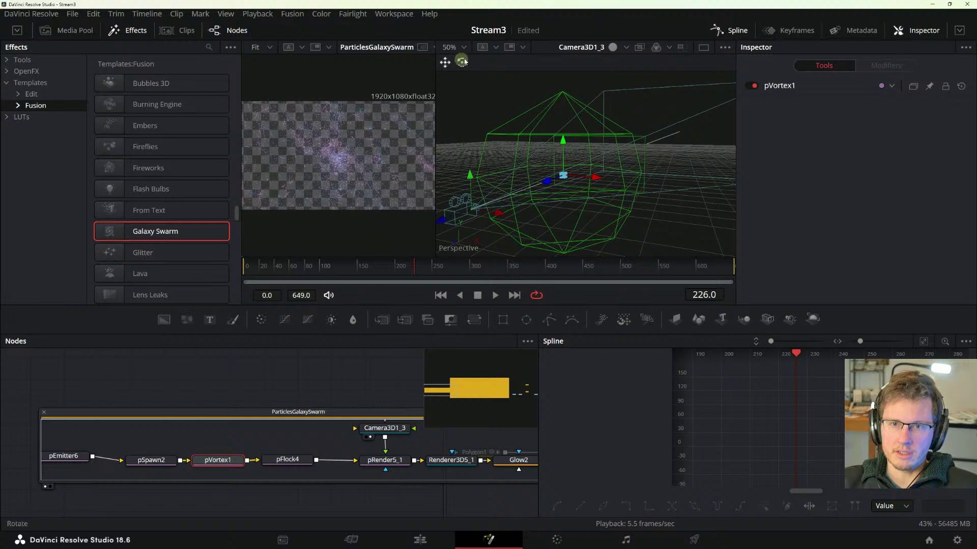
- Turn on a 3D Viewer sub-view inside the perspective viewer and set the viewer zoom to 100%
left_click(496, 48)
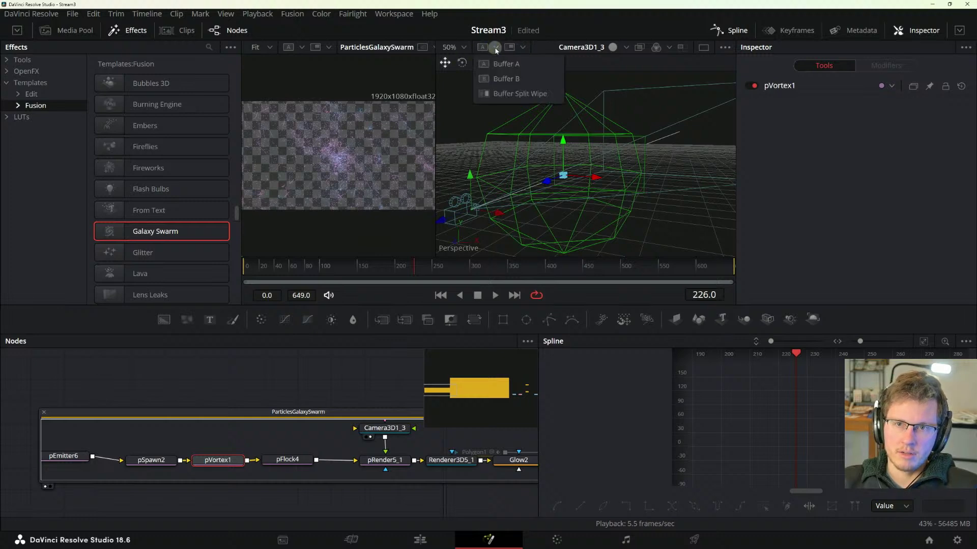
left_click(529, 44)
left_click(524, 48)
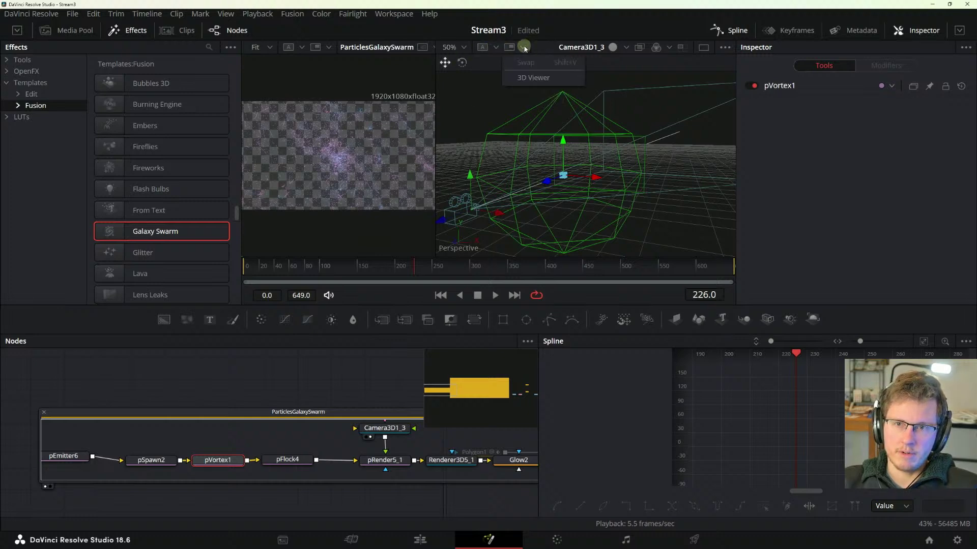
left_click(496, 48)
left_click(524, 49)
left_click(529, 77)
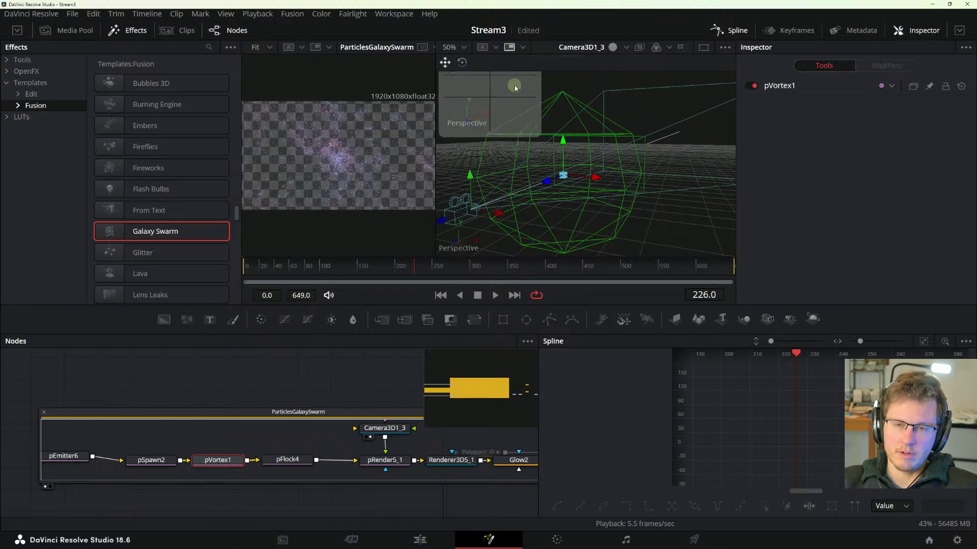
key("ctrl+1")
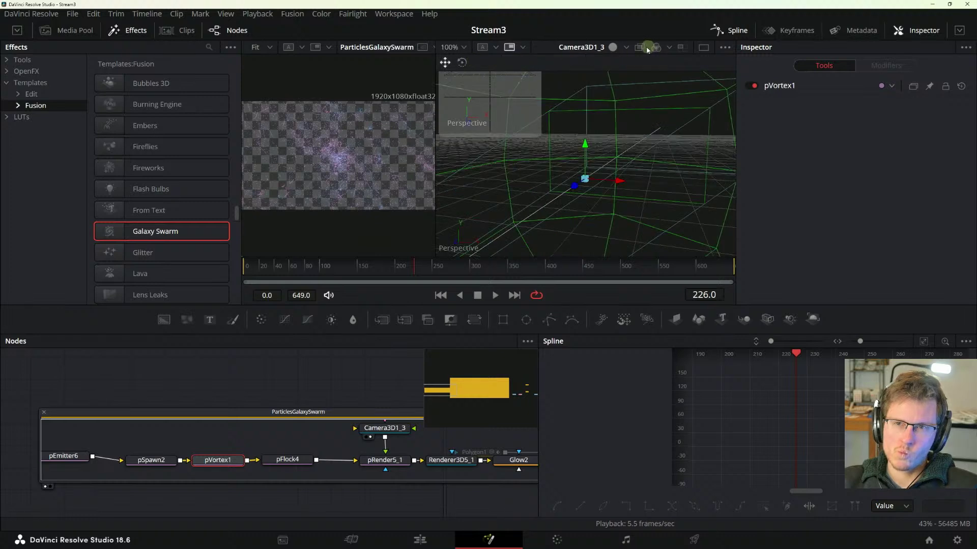
- Check the 3D viewer's color channel options, Quad View toggle and shading modes
left_click(670, 47)
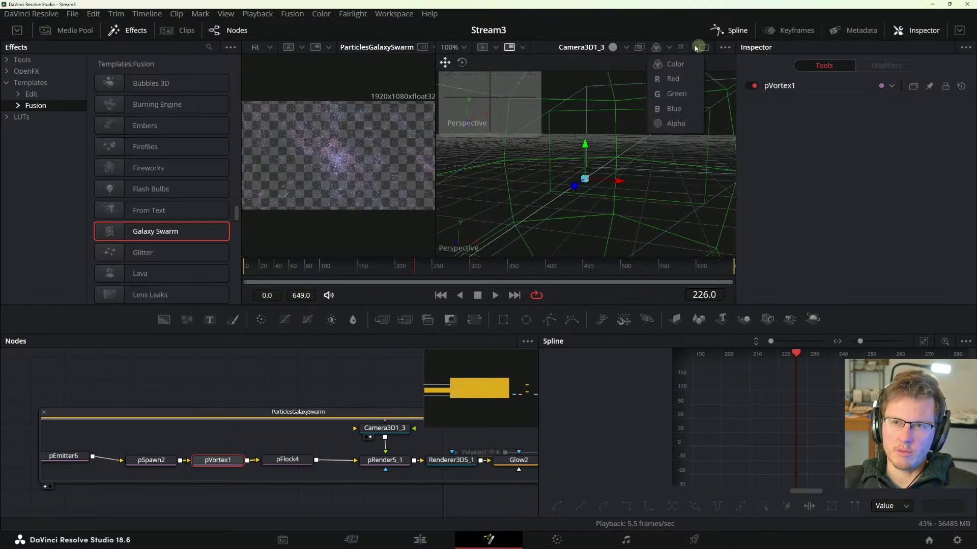
left_click(681, 48)
left_click(681, 48)
left_click(681, 48)
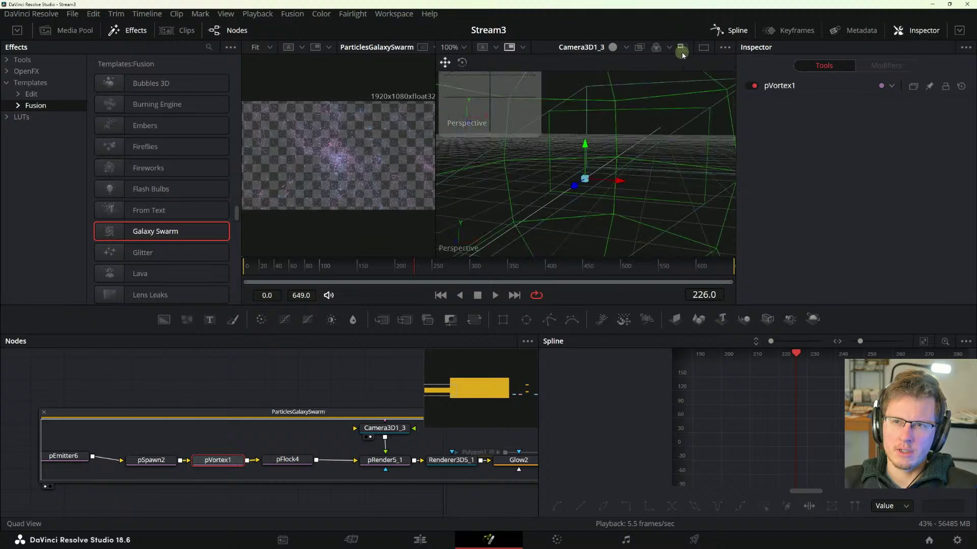
left_click(628, 48)
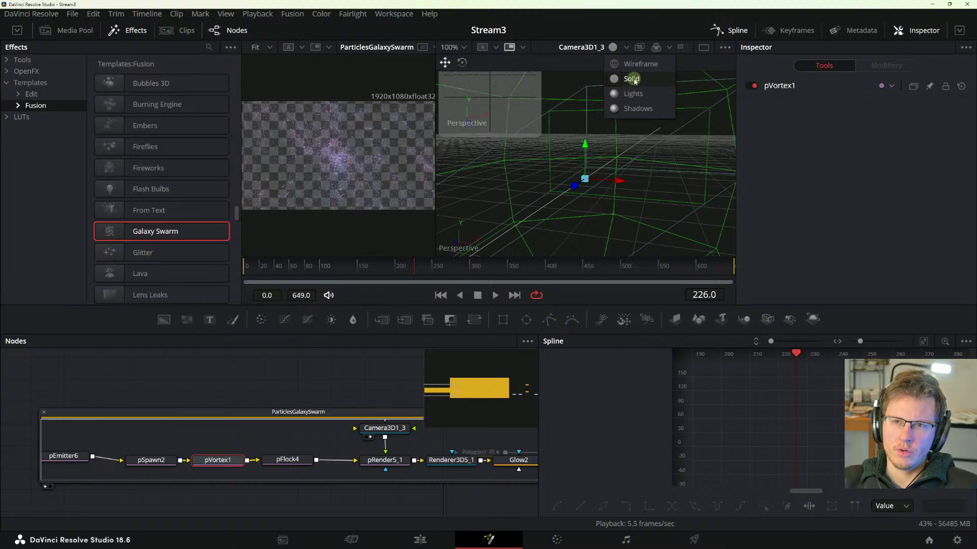
- Try the Solid and Wireframe shading modes in the Camera3D1_3 3D viewer
left_click(632, 79)
left_click(626, 46)
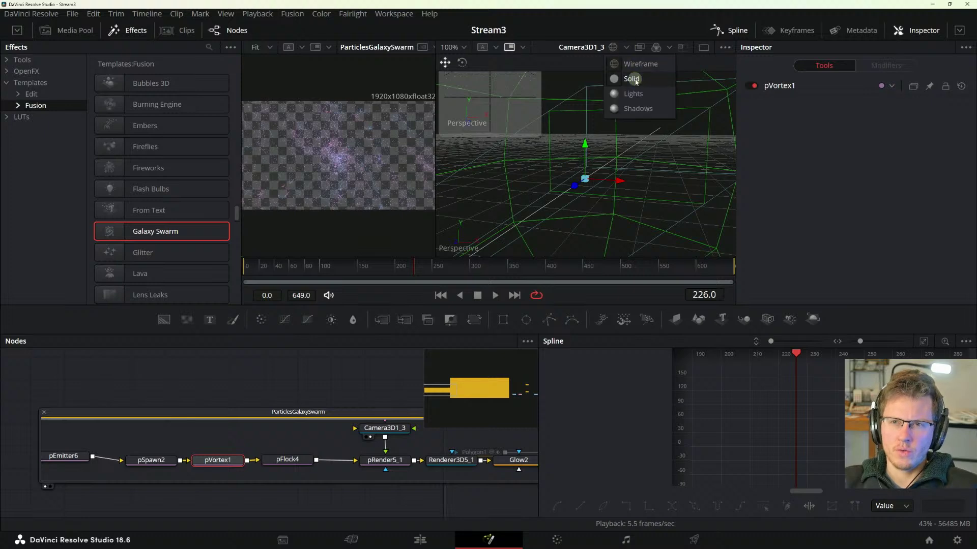
left_click(634, 78)
left_click(626, 47)
left_click(628, 92)
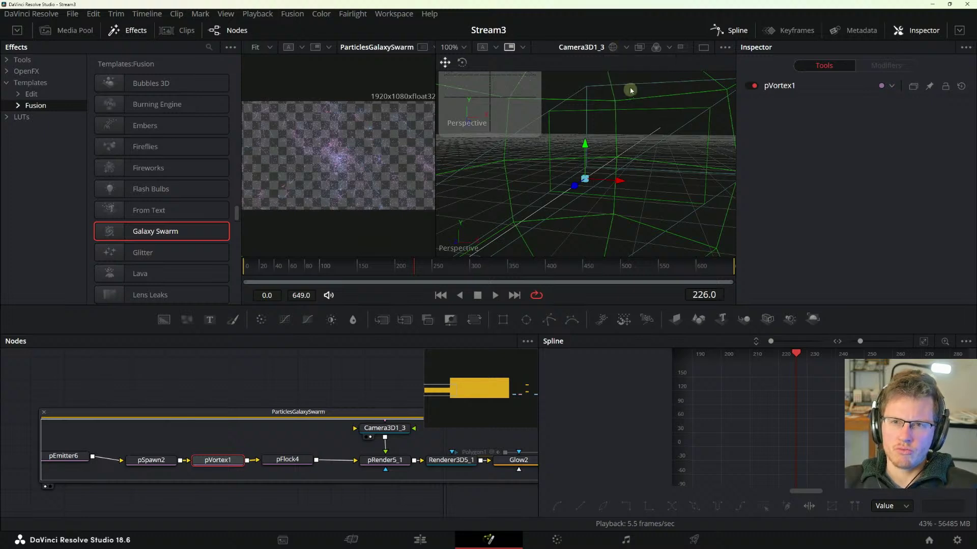
left_click(626, 48)
left_click(634, 67)
- Hide the Inspector, set the Camera3D1_3 viewer's shading to Wireframe, and briefly play the particle animation
left_click(915, 30)
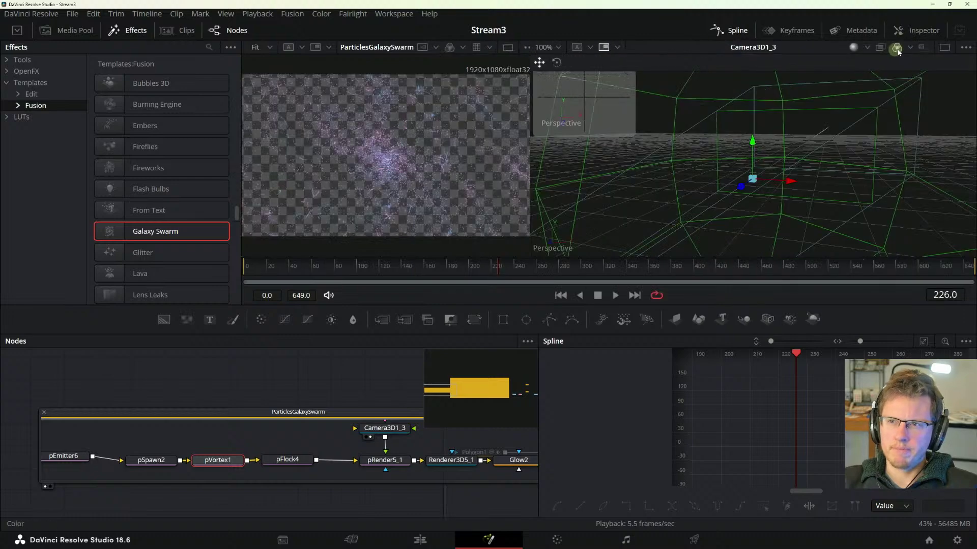
left_click(967, 47)
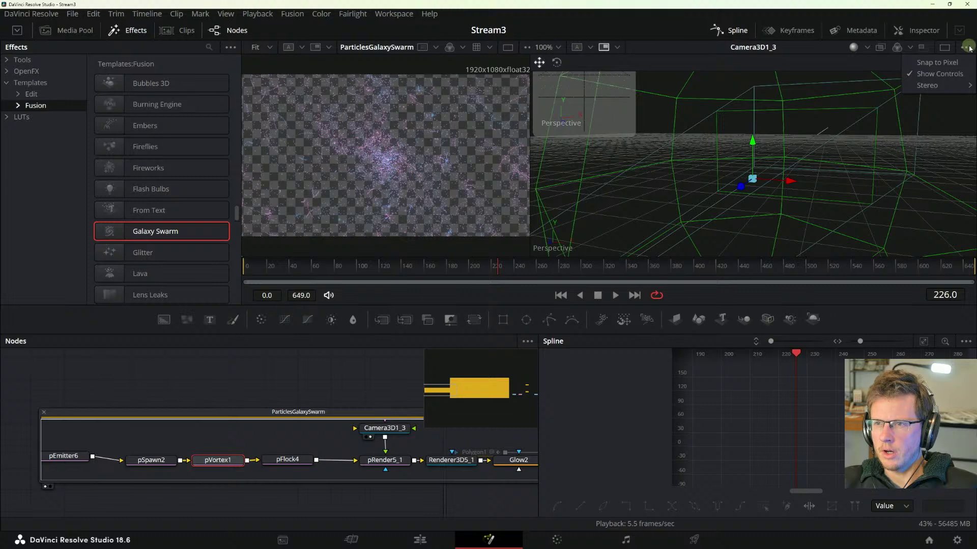
mouse_move(948, 91)
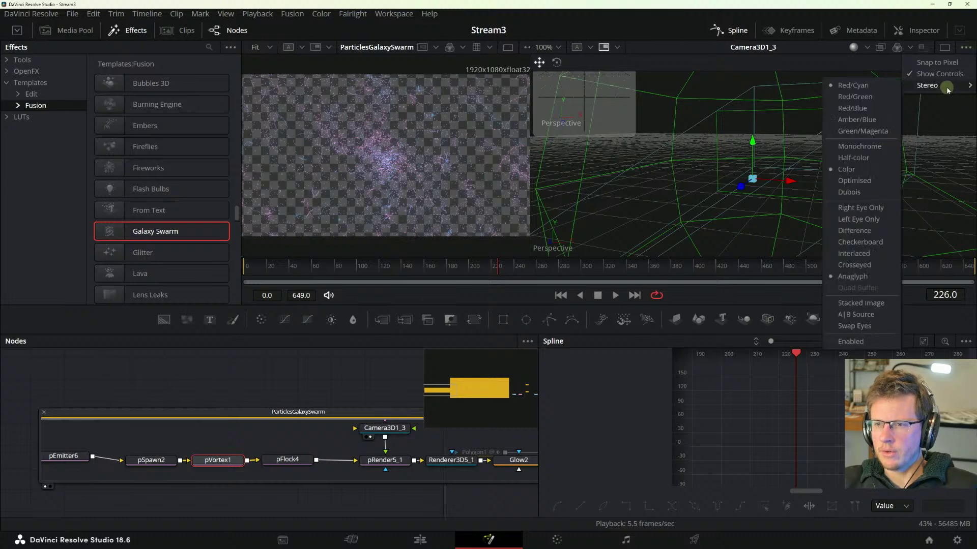
left_click(865, 50)
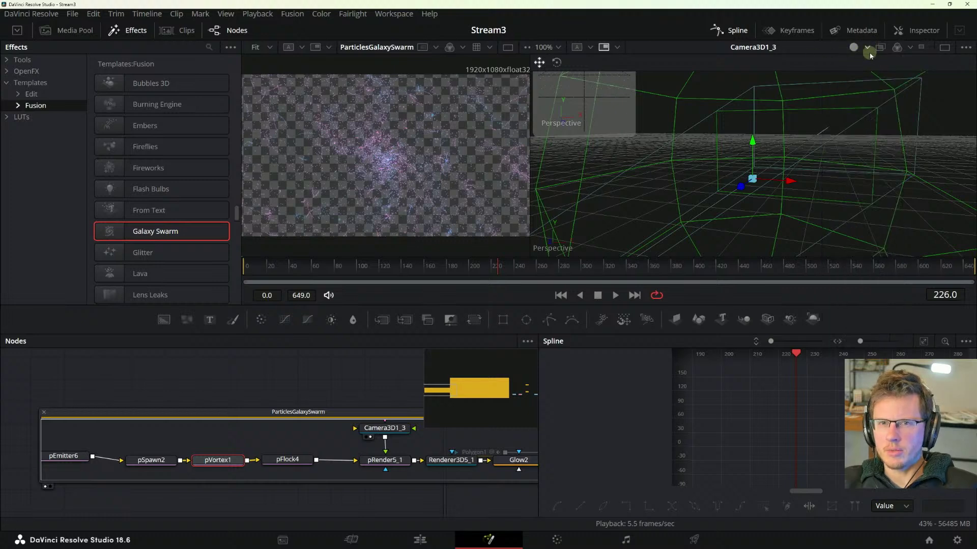
left_click(867, 48)
left_click(877, 64)
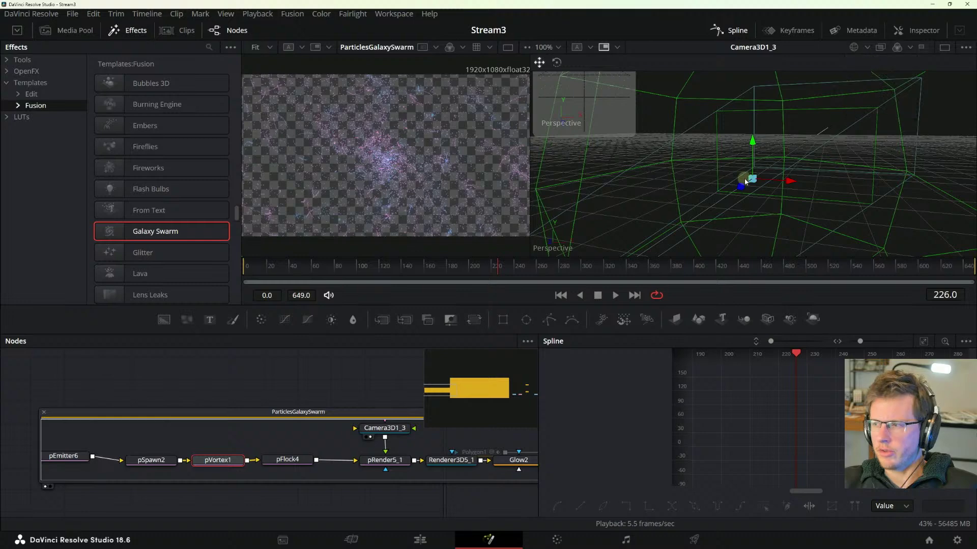
key("space")
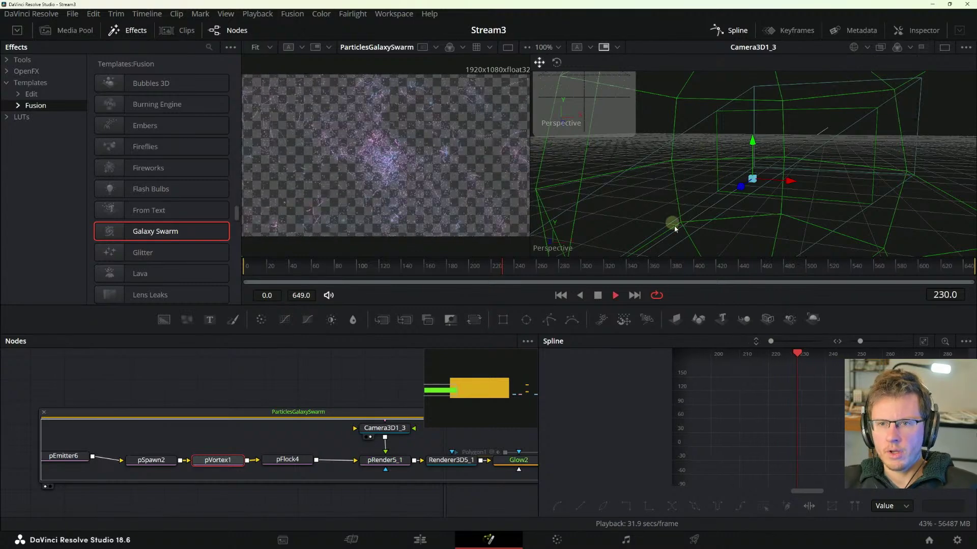
key("space")
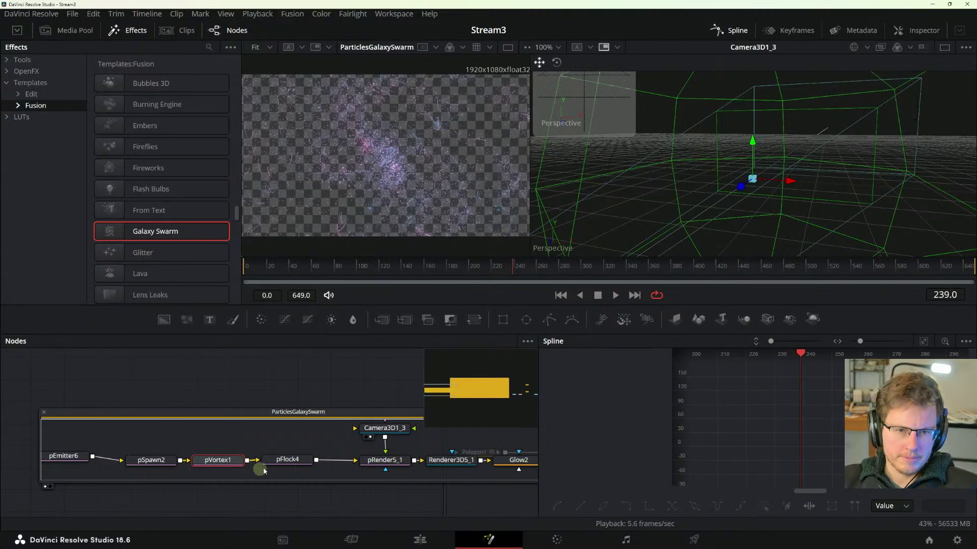
- Show the Inspector and set the pRender5_1 node's 2D Blur to 4.7 and 2D Glow to 0.102
left_click(286, 460)
left_click(915, 30)
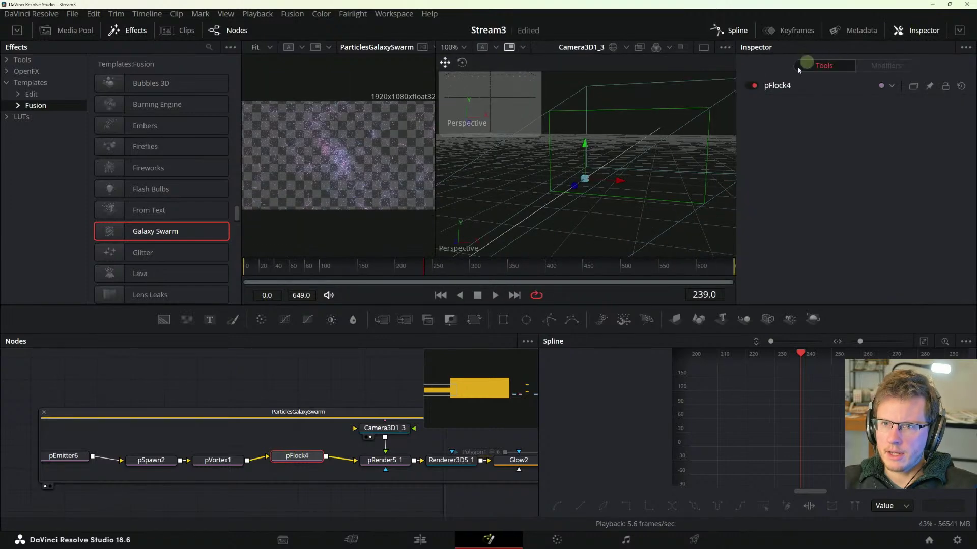
left_click(385, 461)
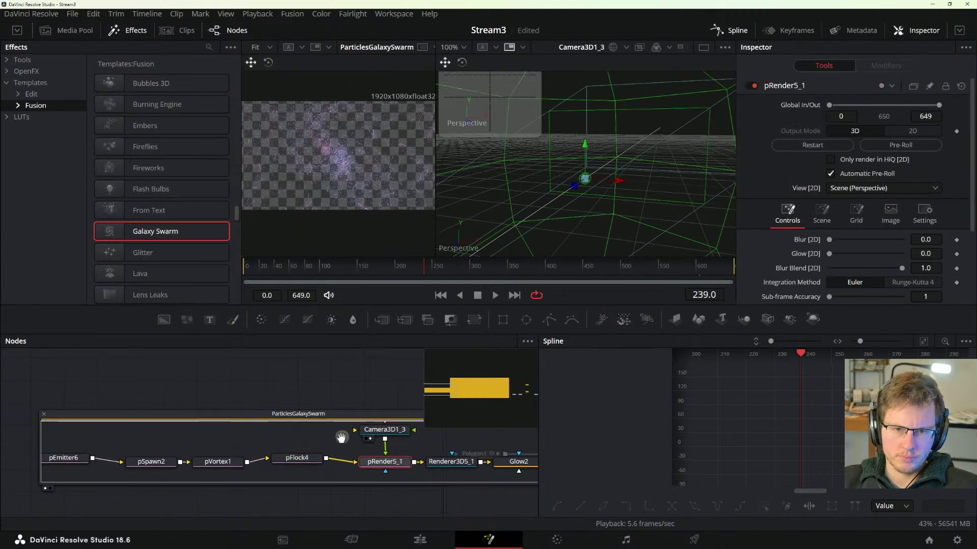
left_click_drag(344, 438, 226, 446)
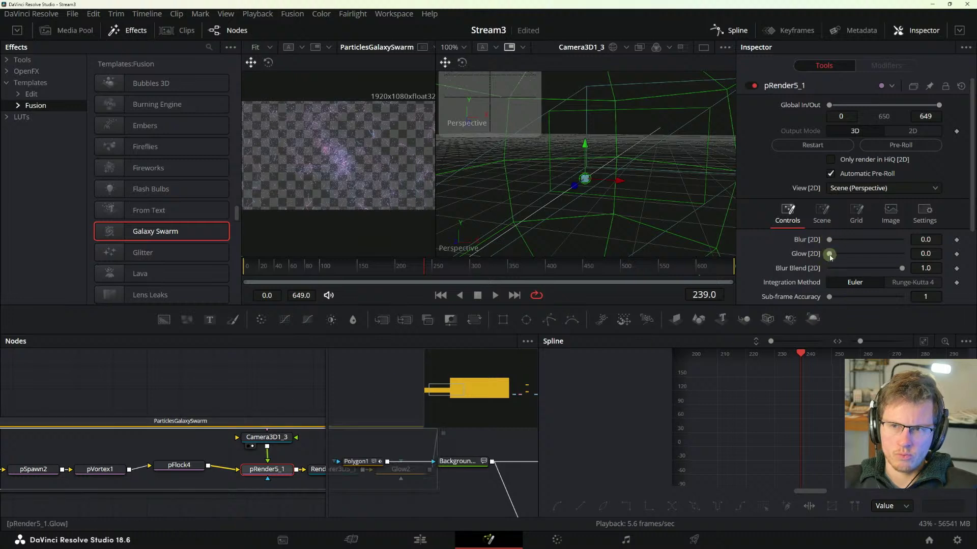
mouse_move(829, 240)
left_mouse_down()
mouse_move(859, 241)
mouse_move(832, 244)
mouse_move(833, 254)
mouse_move(837, 239)
left_mouse_up()
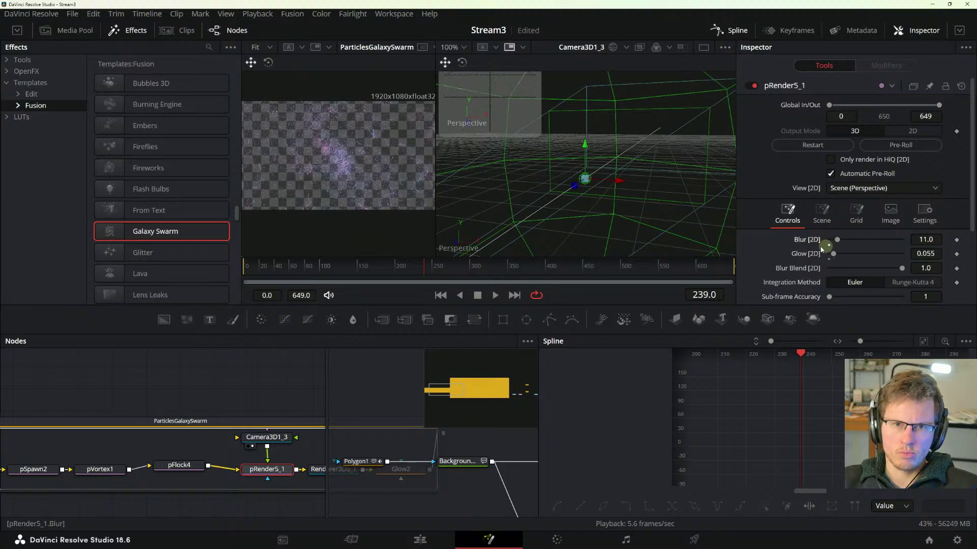
scroll(311, 201, "up", 3)
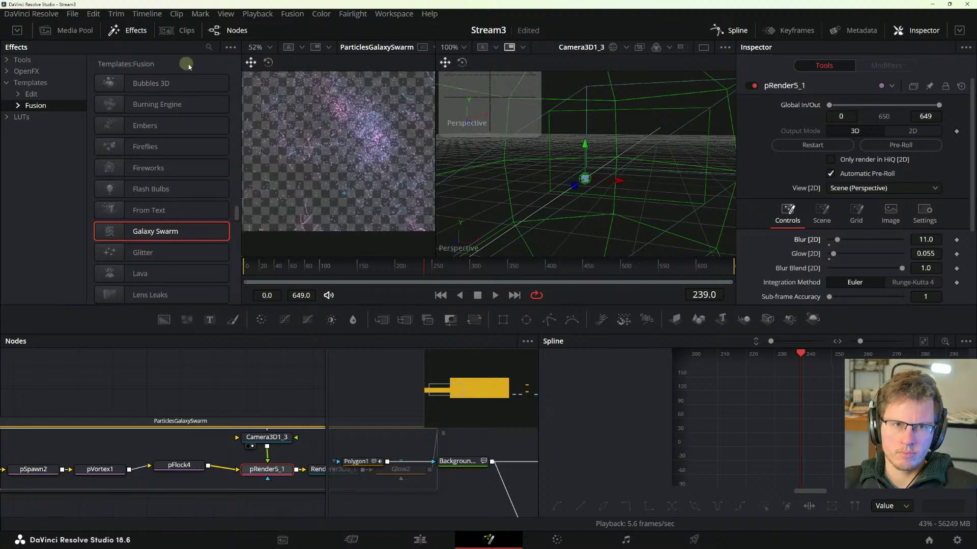
left_click_drag(240, 74, 182, 72)
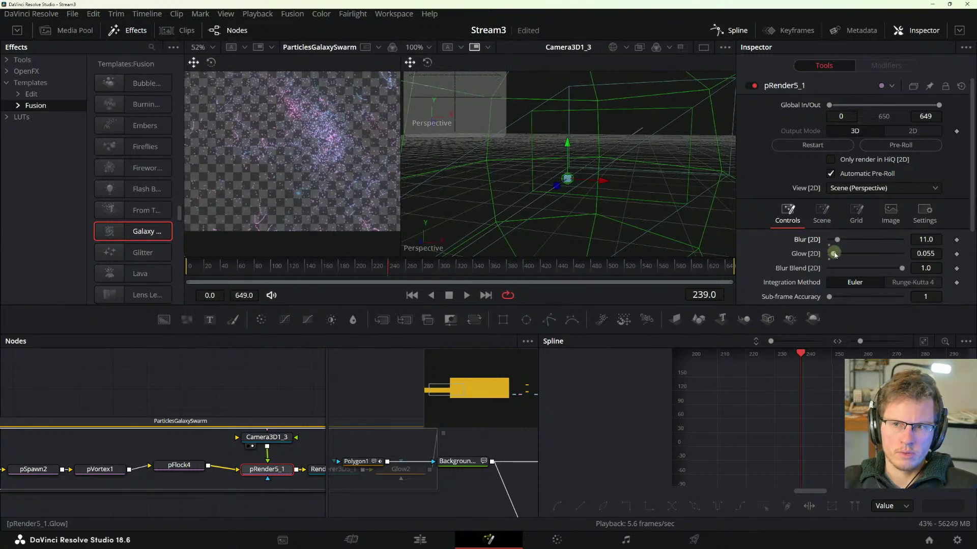
mouse_move(835, 255)
left_mouse_down()
mouse_move(911, 253)
mouse_move(830, 255)
mouse_move(845, 244)
mouse_move(832, 244)
left_mouse_up()
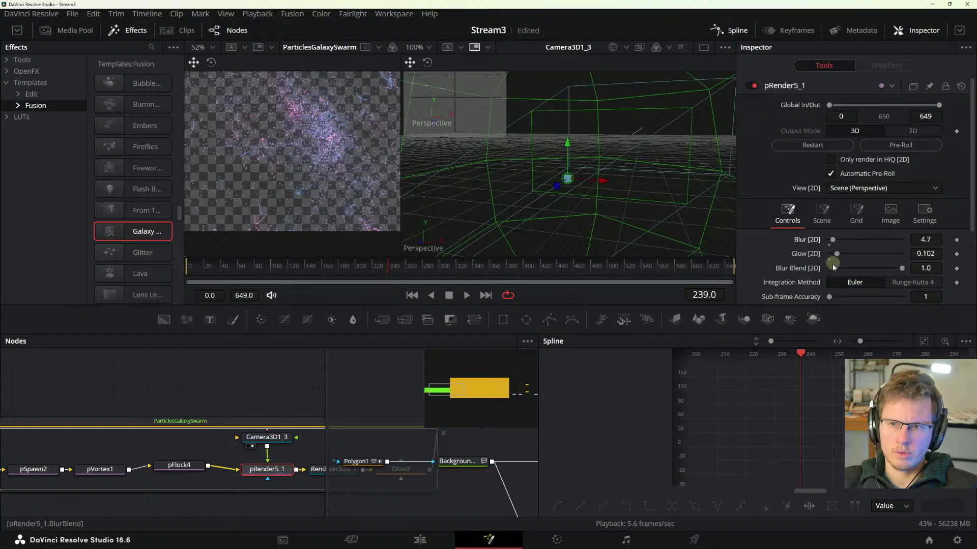
- Set the pRender5_1 node's scene Zoom to 3.03 and Perspective to 12.0
scroll(822, 270, "down", 3)
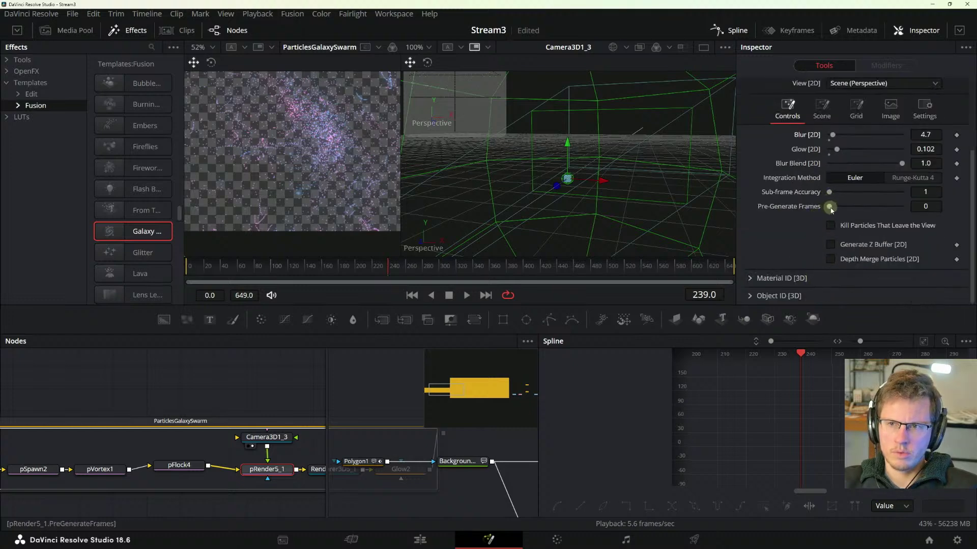
scroll(827, 211, "up", 3)
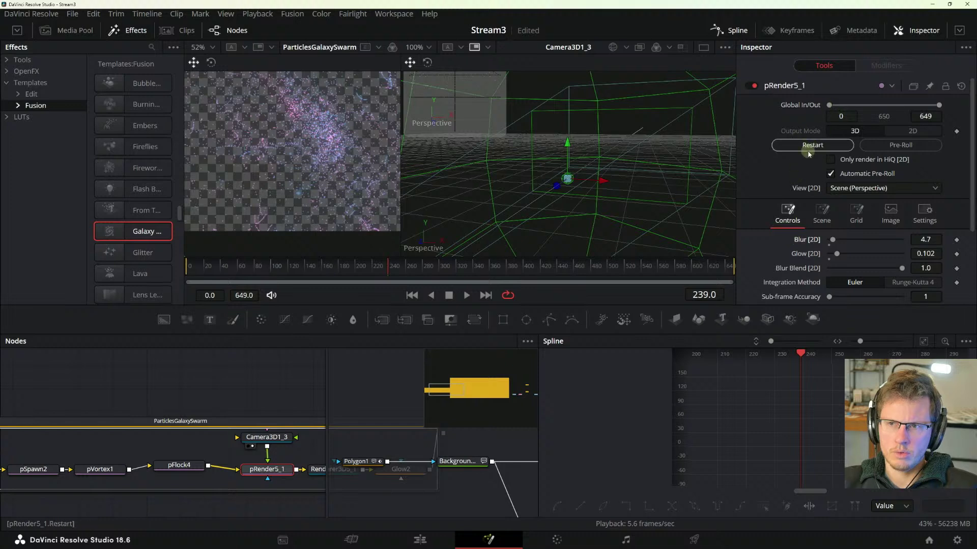
left_click(825, 214)
scroll(820, 242, "down", 1)
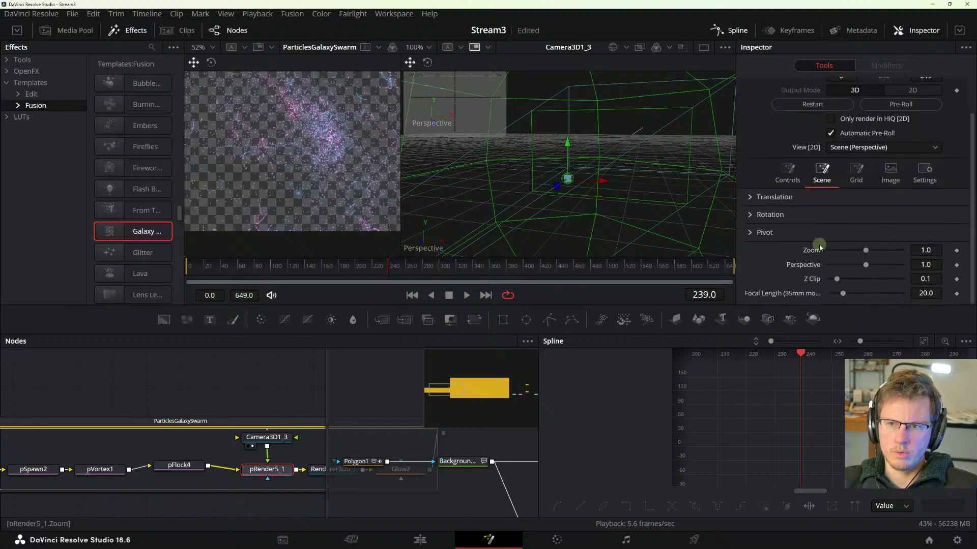
left_click_drag(867, 251, 878, 254)
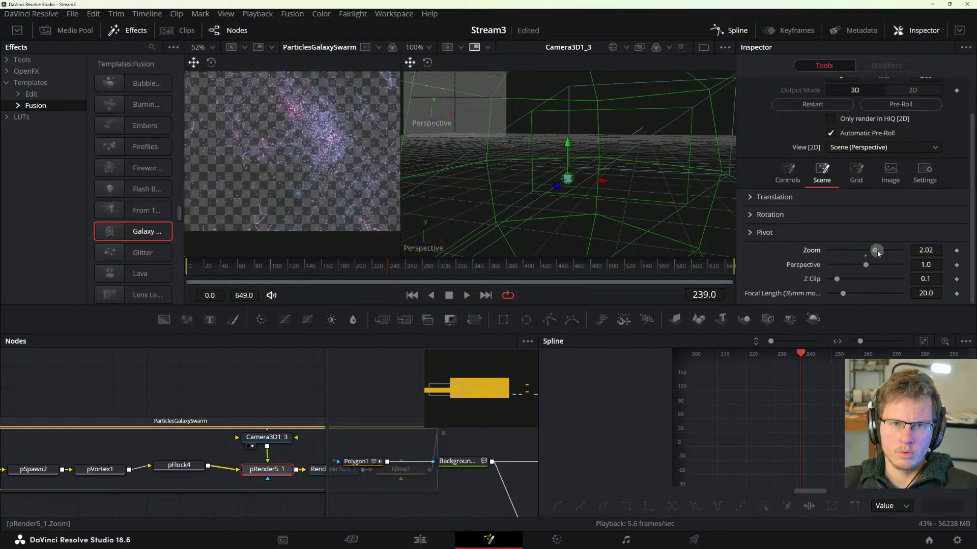
left_click_drag(939, 250, 870, 265)
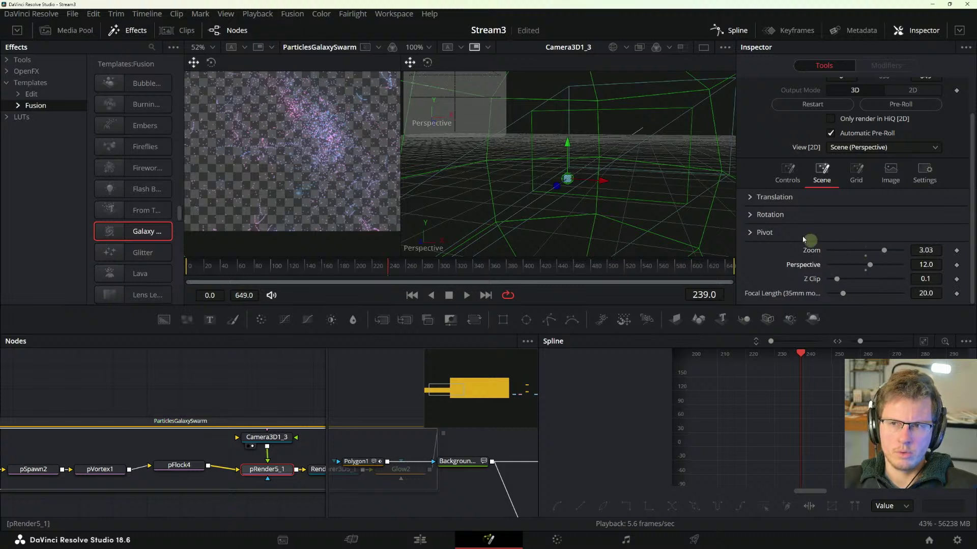
- Set the pRender5_1 node's Grid Width to 5.35
scroll(810, 243, "up", 1)
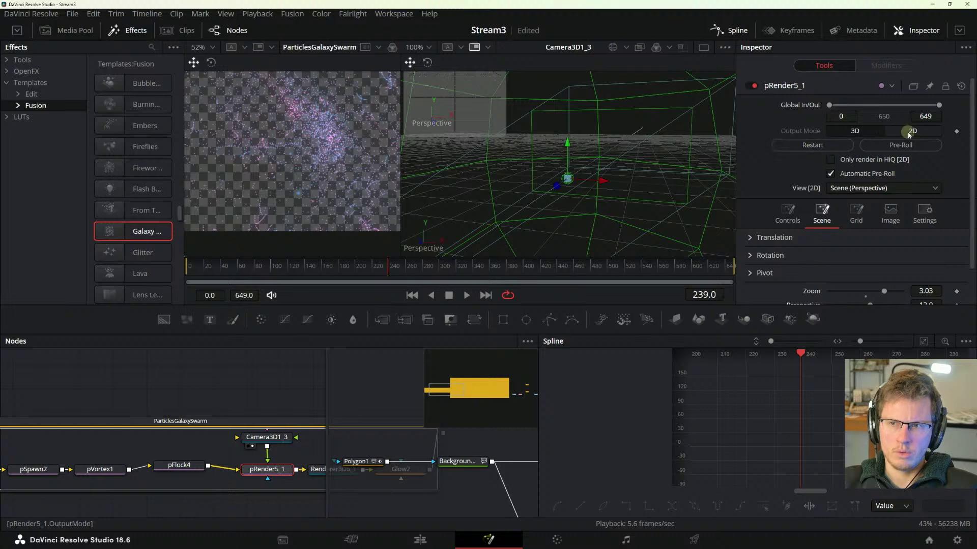
left_click(856, 214)
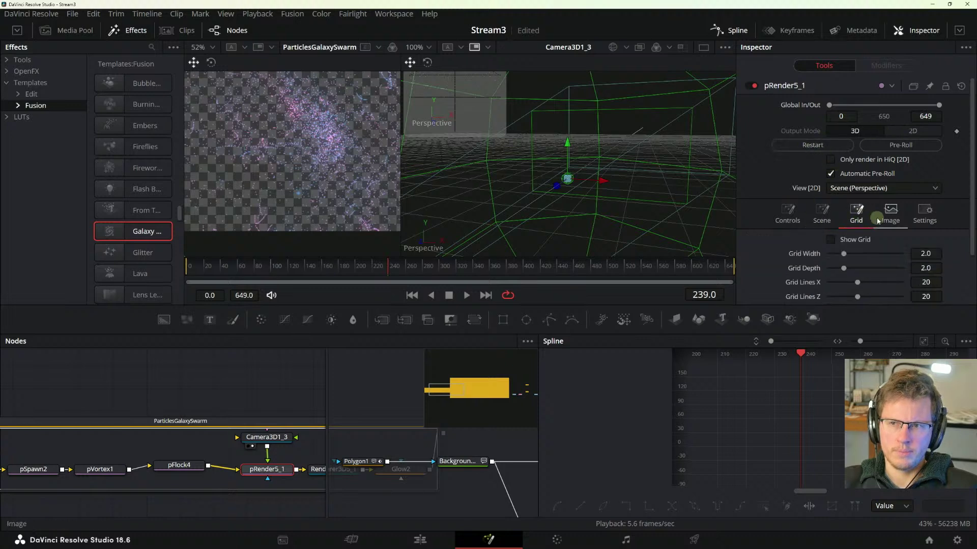
scroll(819, 233, "down", 2)
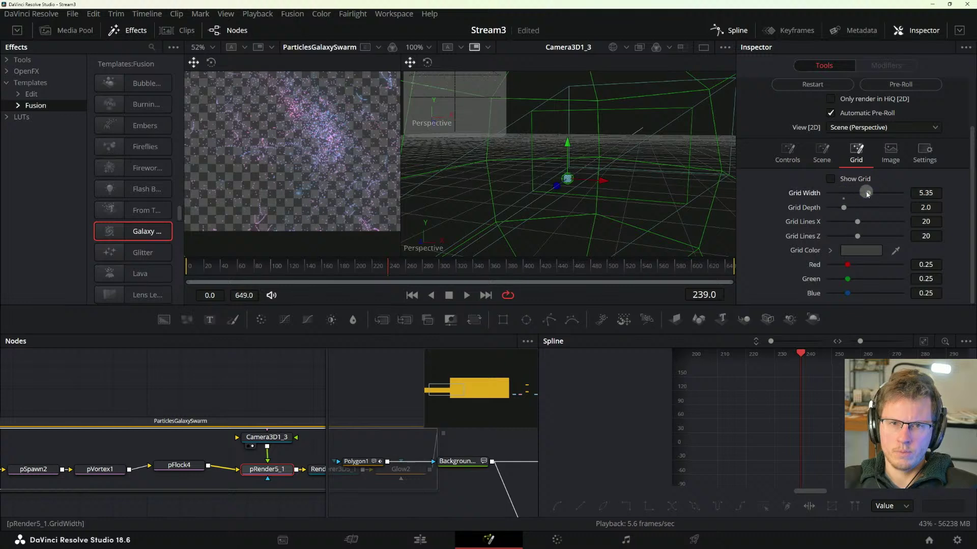
- Move the ParticlesGalaxySwarm group away from the large neighbouring group so the two no longer overlap
left_click(302, 398)
left_click(211, 421)
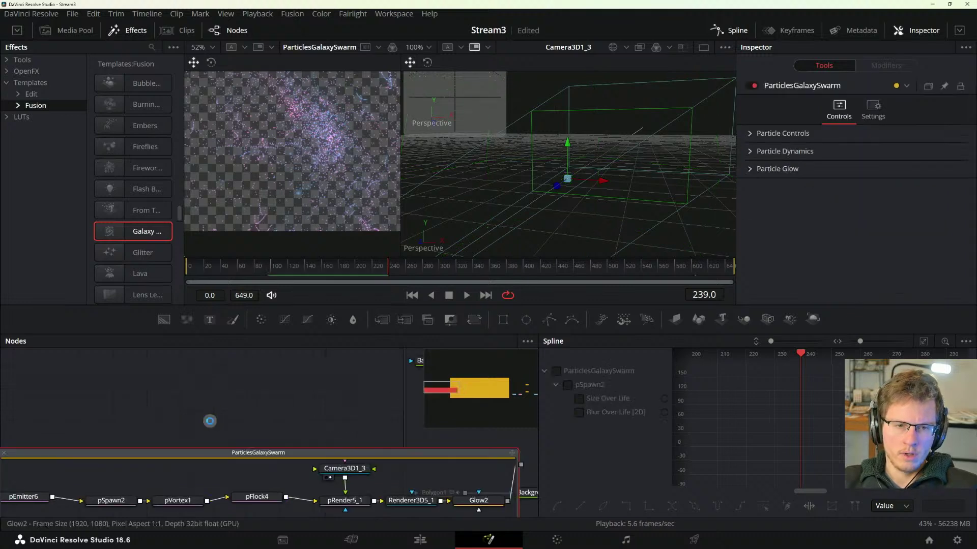
scroll(212, 420, "down", 4)
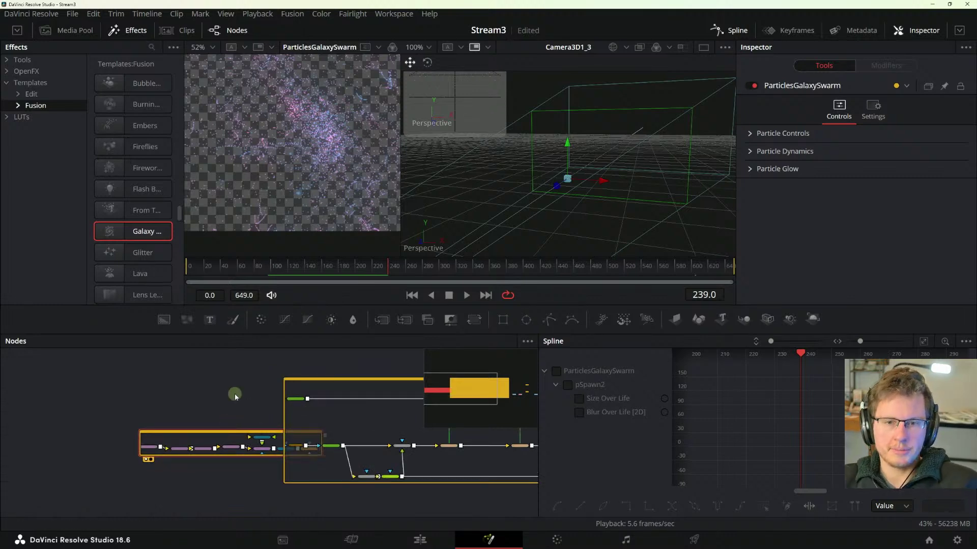
scroll(213, 407, "right", 2)
left_click_drag(128, 425, 58, 417)
- Switch to the DaVinci Resolve Reference Manual in the browser and read how to apply and open a Fusion Transition
key("alt+Tab")
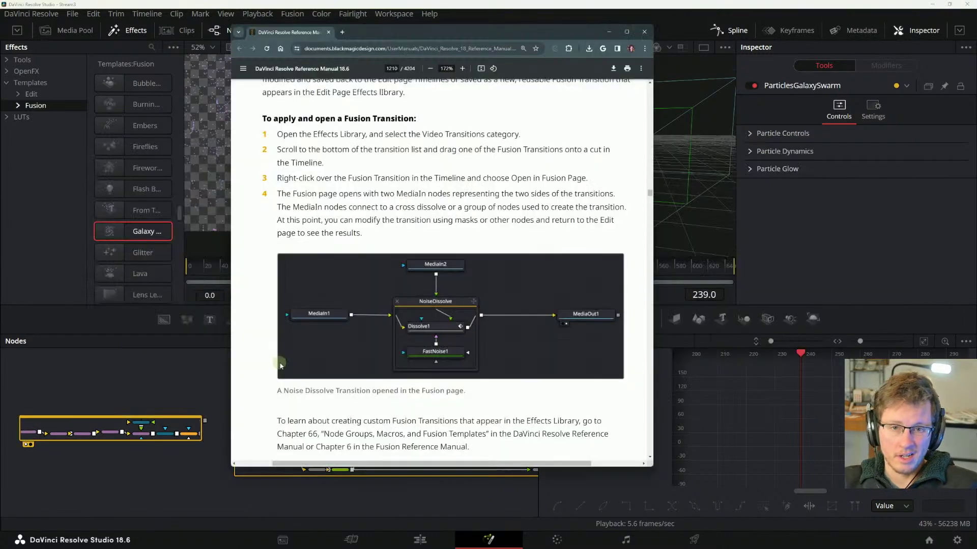
left_click(353, 228)
scroll(346, 239, "down", 2)
scroll(320, 259, "up", 2)
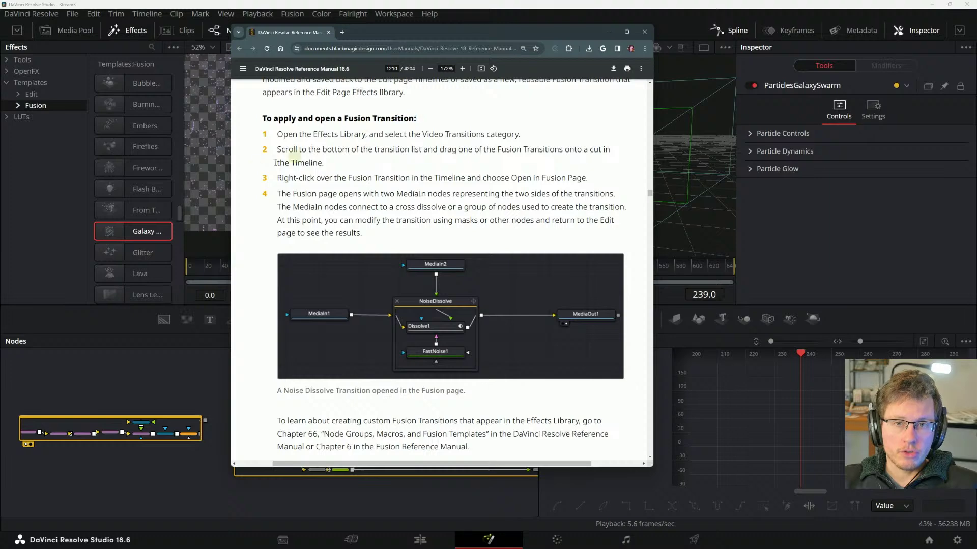
- Widen the Fusion templates list and add the War Games template to the node graph above the ParticlesGalaxySwarm group
scroll(148, 216, "down", 5)
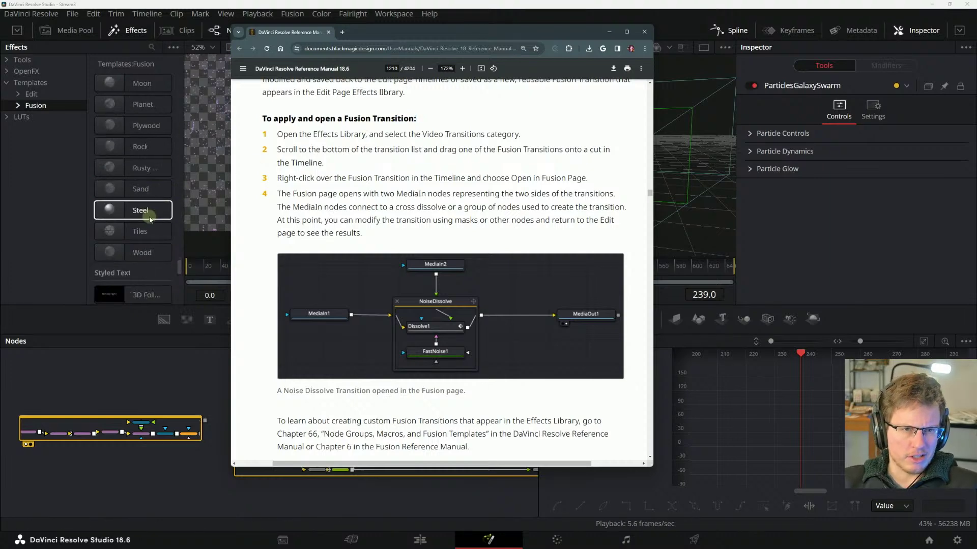
scroll(149, 219, "down", 5)
scroll(144, 204, "down", 3)
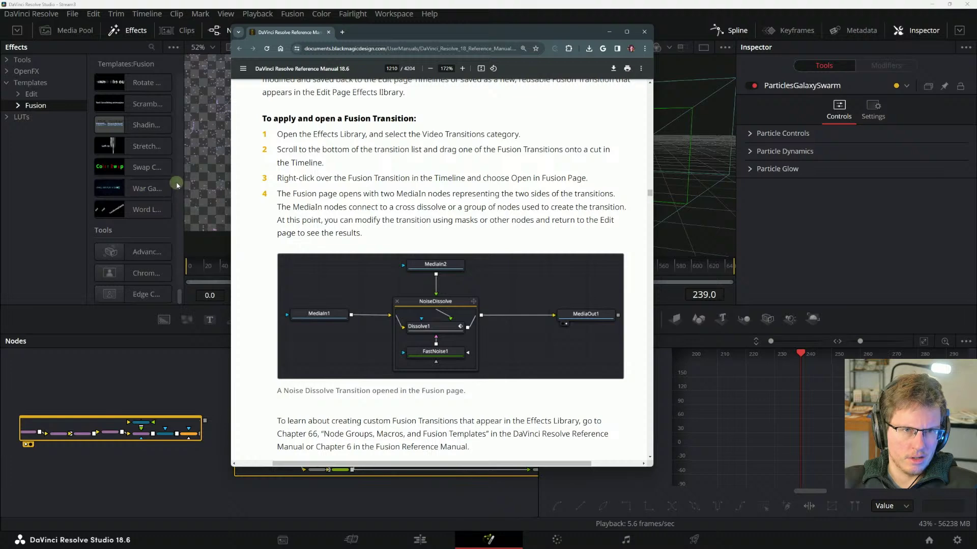
left_click_drag(184, 179, 298, 179)
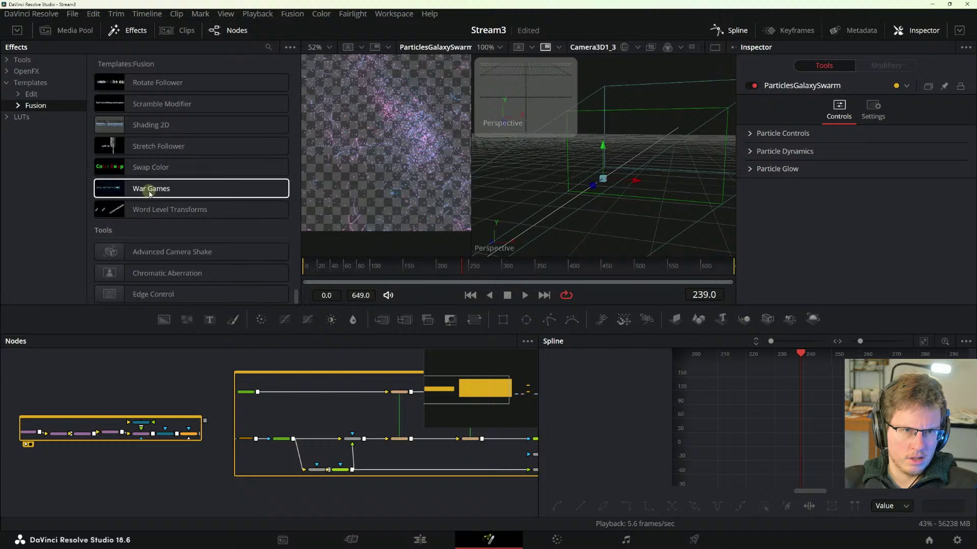
left_click_drag(152, 188, 87, 390)
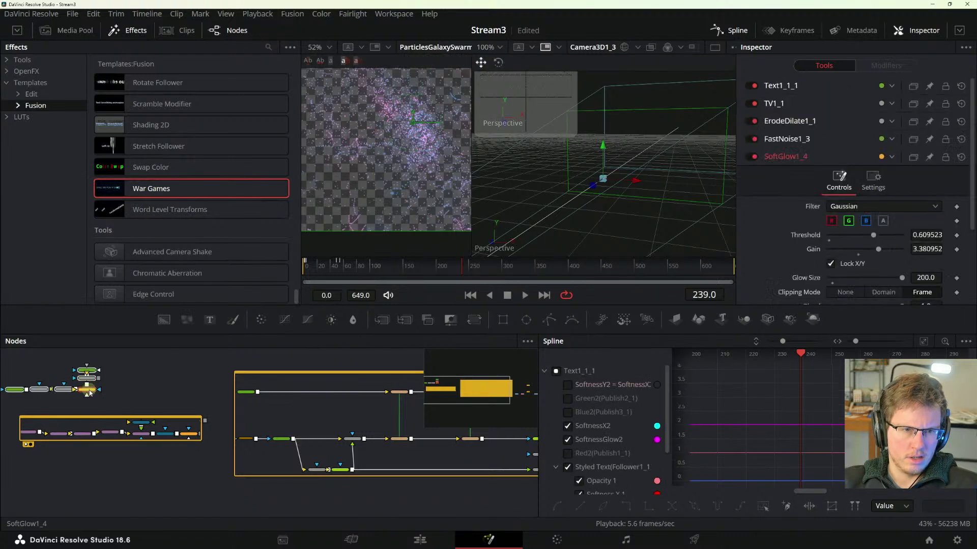
- Show the SoftGlow1_4 node in the first viewer and play the War Games text animation
key("1")
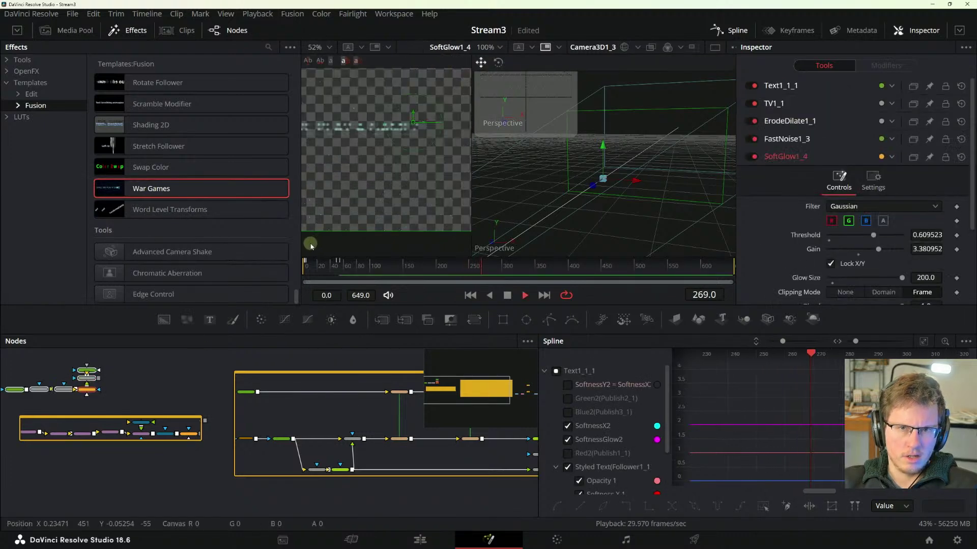
key("space")
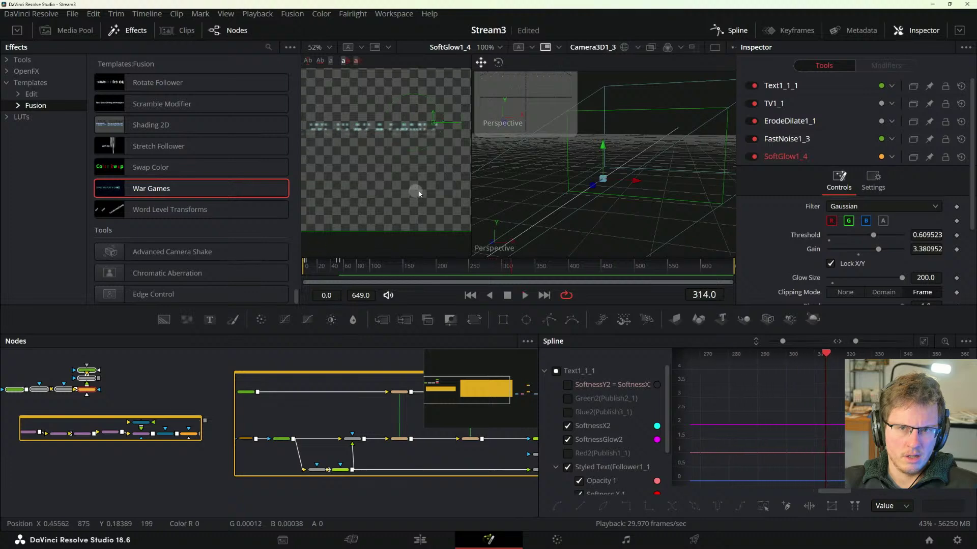
scroll(443, 211, "down", 3)
scroll(417, 202, "up", 3)
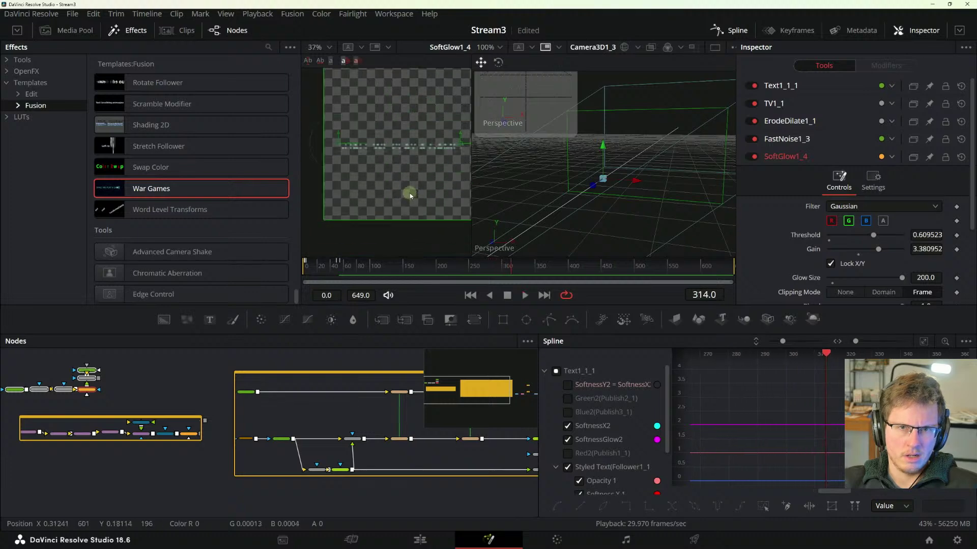
- Widen the first viewer, narrow the templates list and switch to a single-viewer layout showing only SoftGlow1_4
scroll(410, 193, "down", 2)
scroll(397, 198, "down", 2)
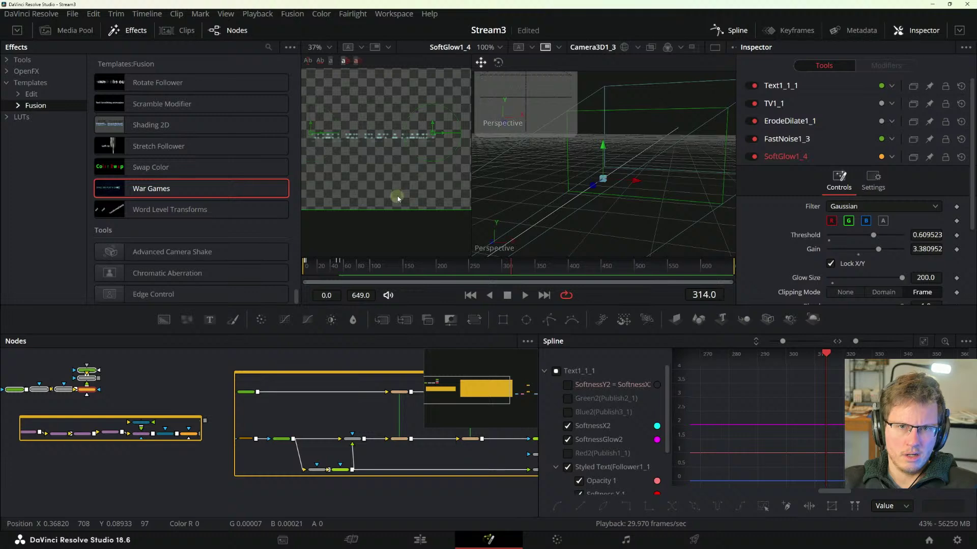
left_click_drag(471, 56, 593, 60)
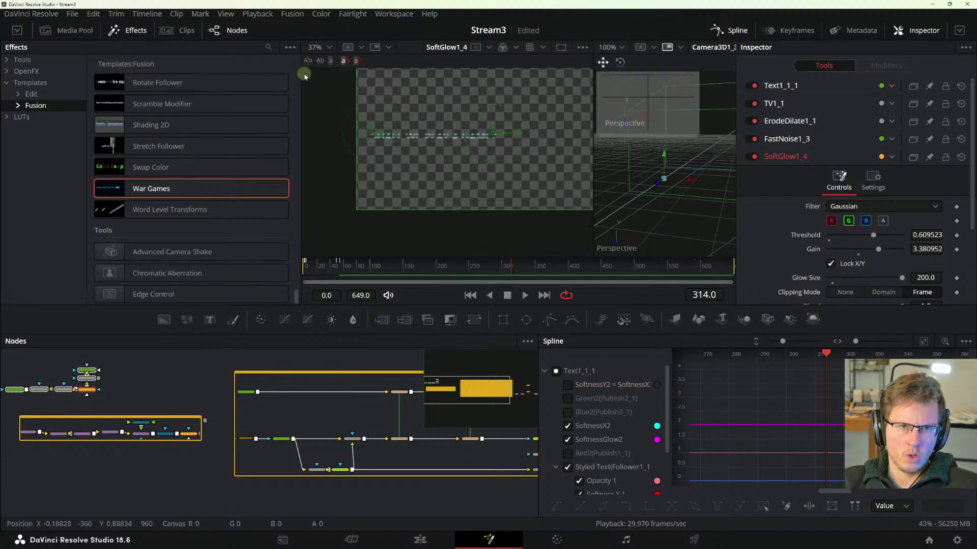
left_click_drag(305, 77, 246, 76)
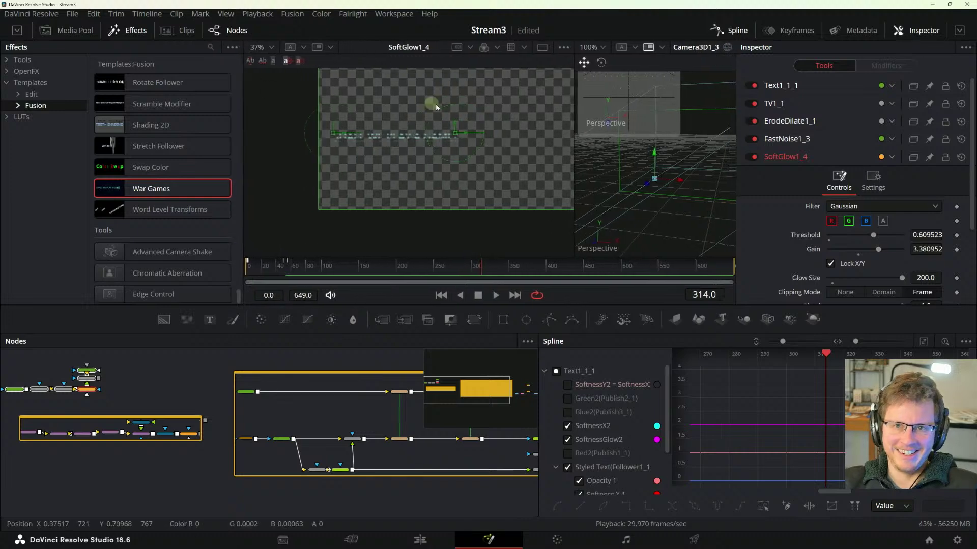
left_click(543, 48)
- Check the War Games text in color and alpha channel views, deselect its nodes and preview the animation without on-screen controls
key("space")
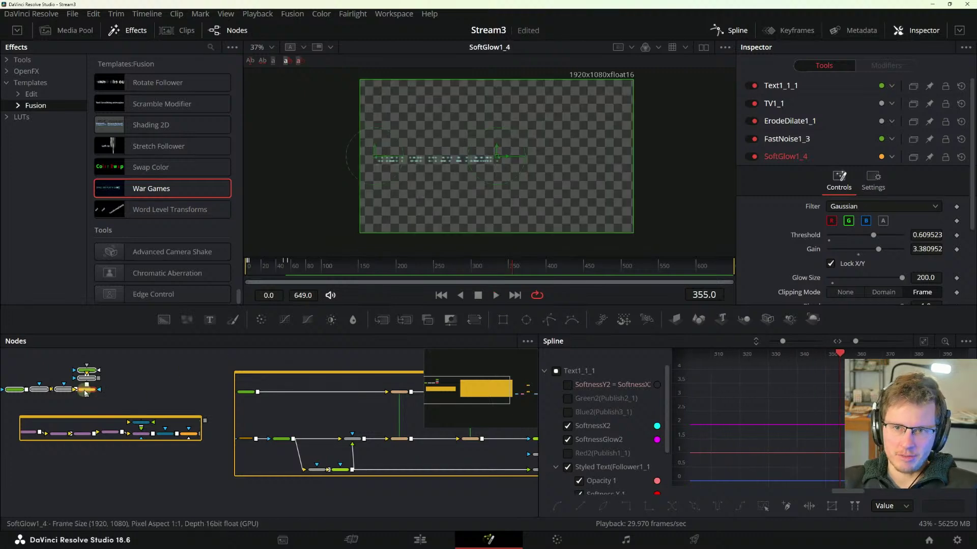
left_click(646, 48)
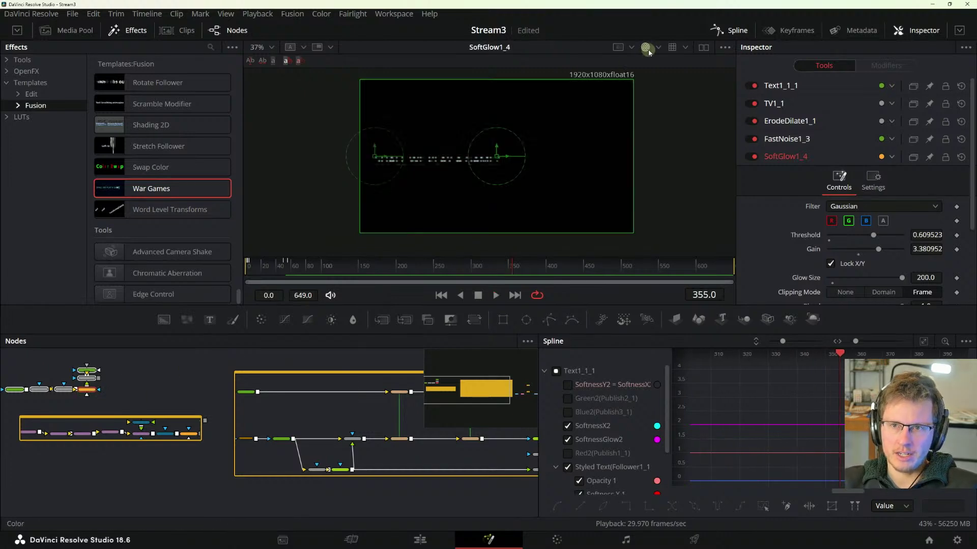
left_click(645, 48)
left_click(646, 48)
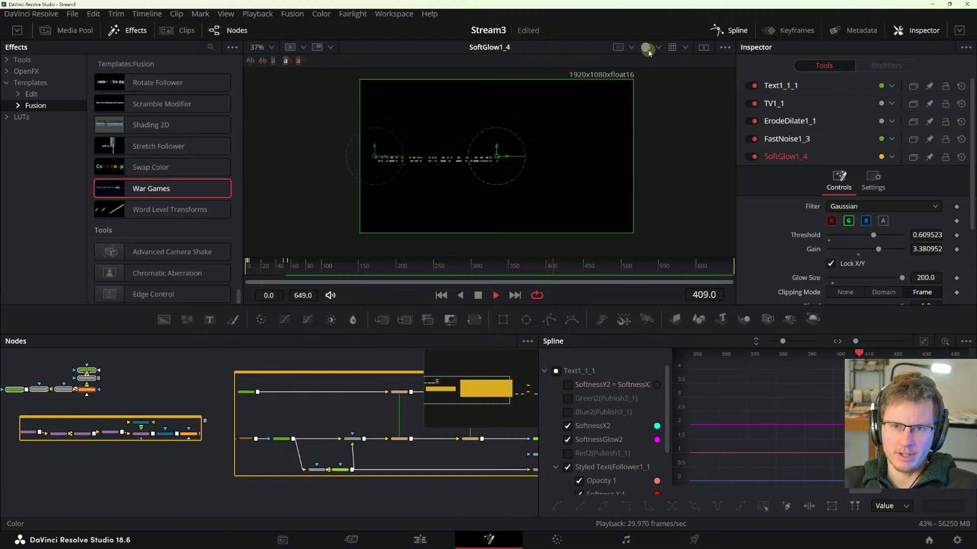
left_click(646, 48)
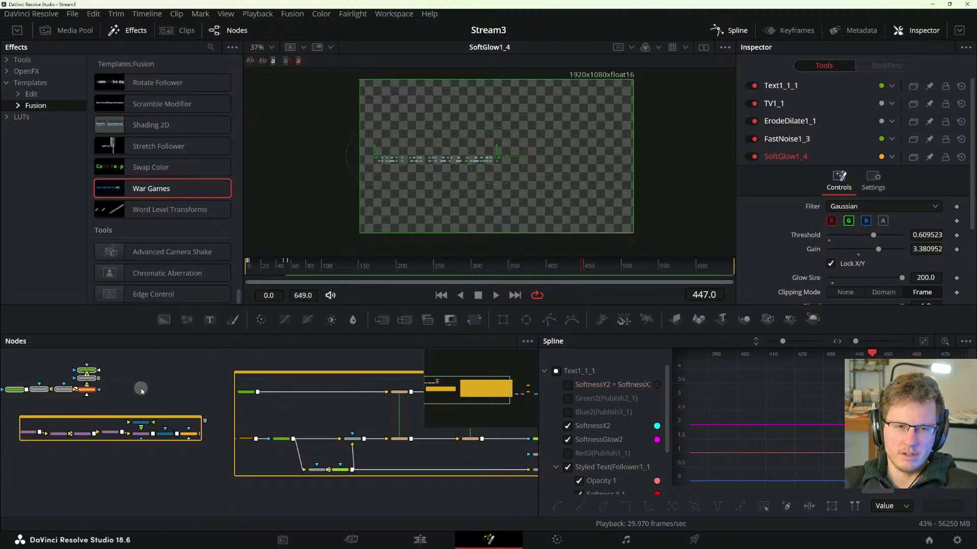
left_click(72, 375)
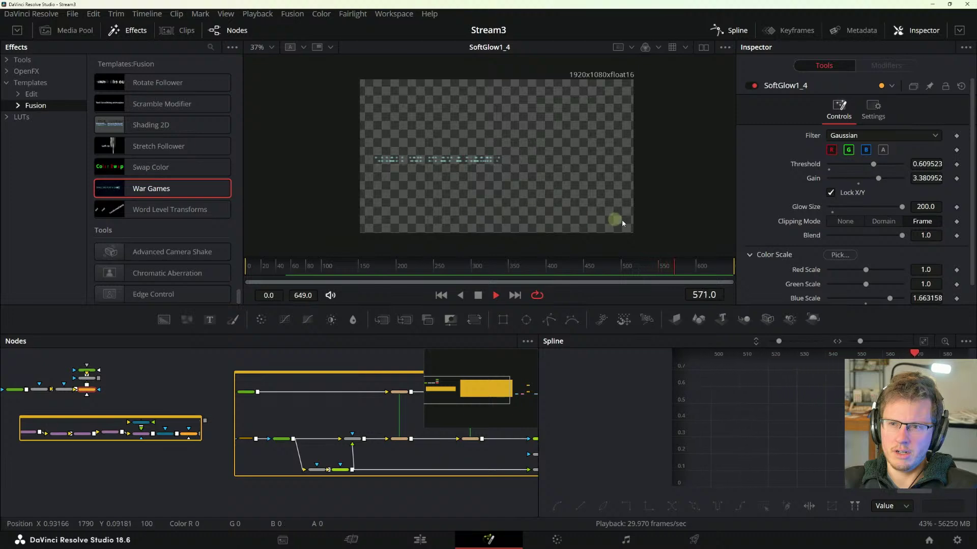
key("space")
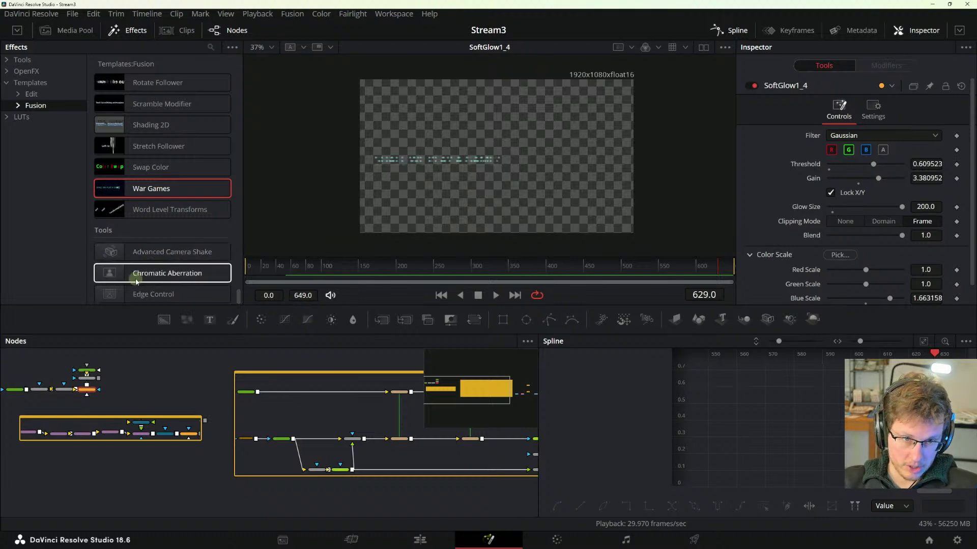
- Add the Matrix particle template to the empty graph area above the ParticlesGalaxySwarm group and show it in the viewer
scroll(158, 245, "down", 5)
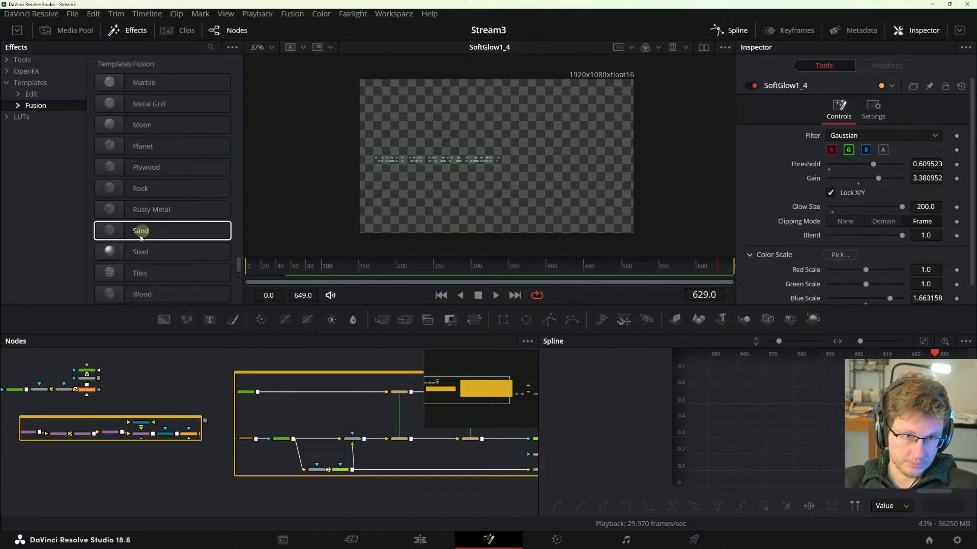
scroll(183, 235, "up", 3)
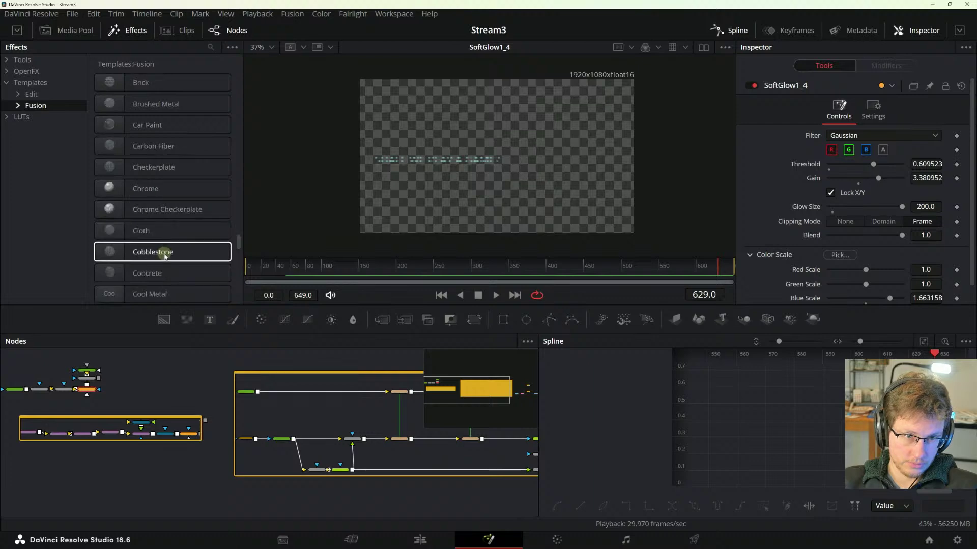
scroll(173, 239, "up", 3)
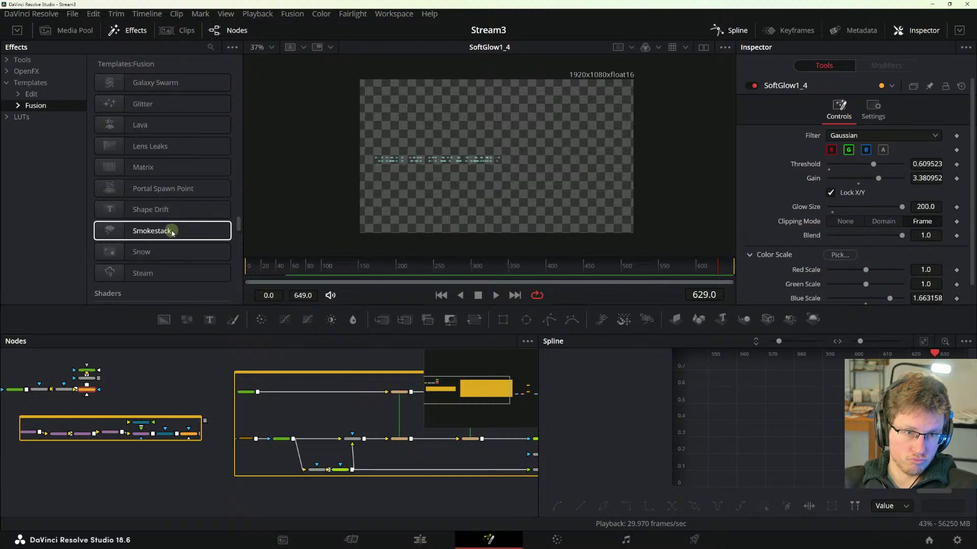
left_click(151, 254)
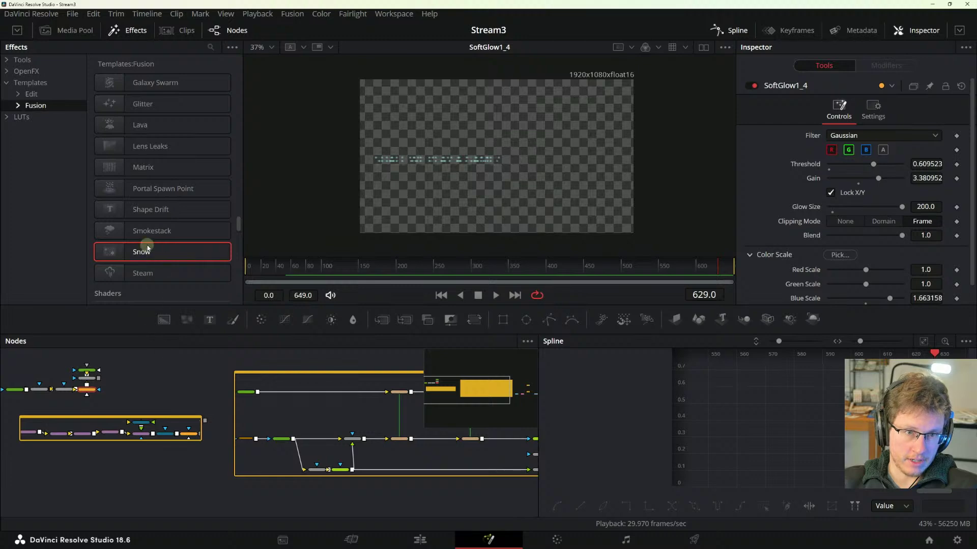
left_click_drag(147, 168, 157, 373)
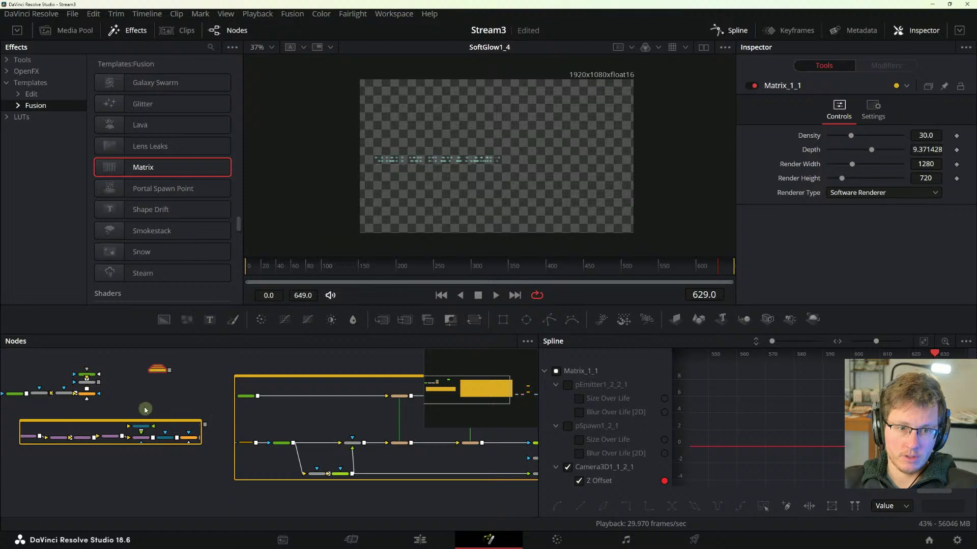
key("1")
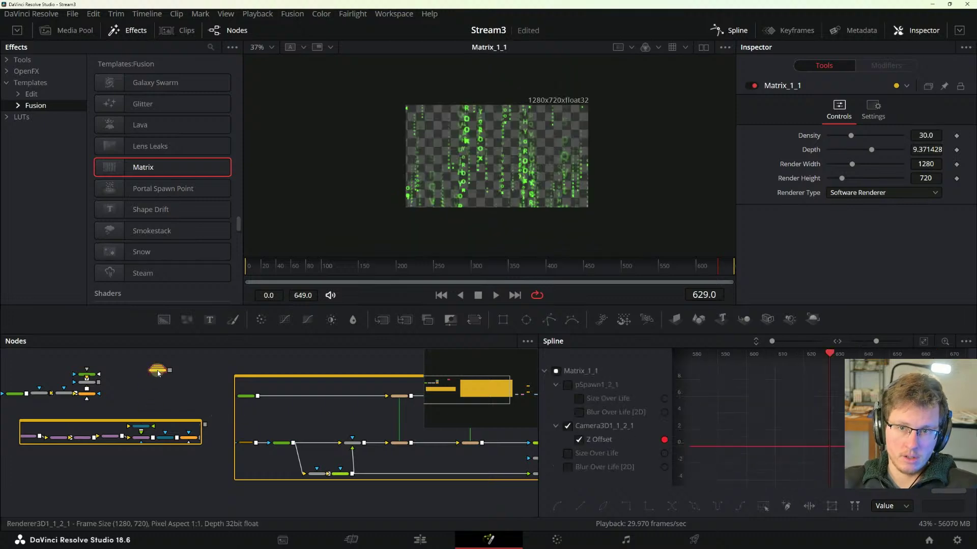
- Play the Matrix animation and make the viewer area taller so the falling characters are shown larger
key("space")
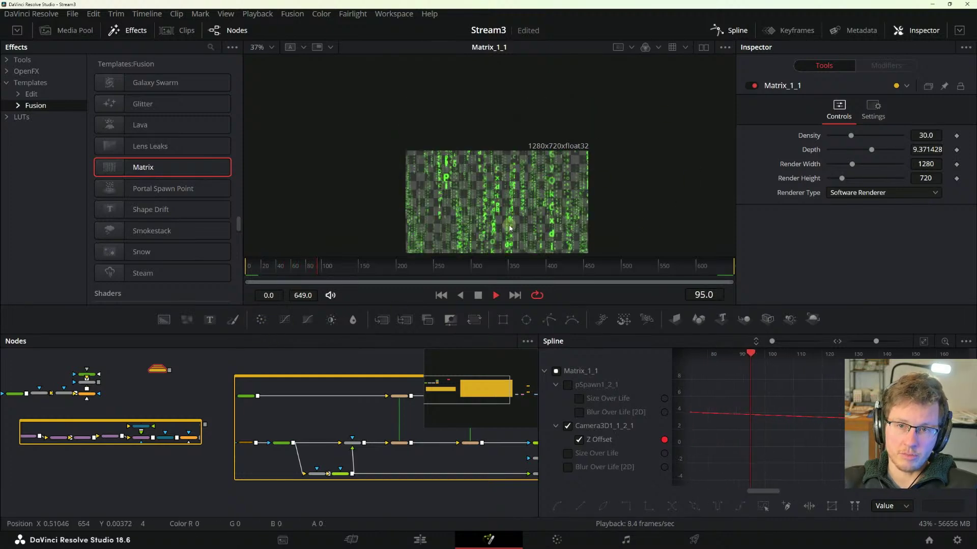
scroll(496, 209, "up", 2)
scroll(497, 213, "down", 1)
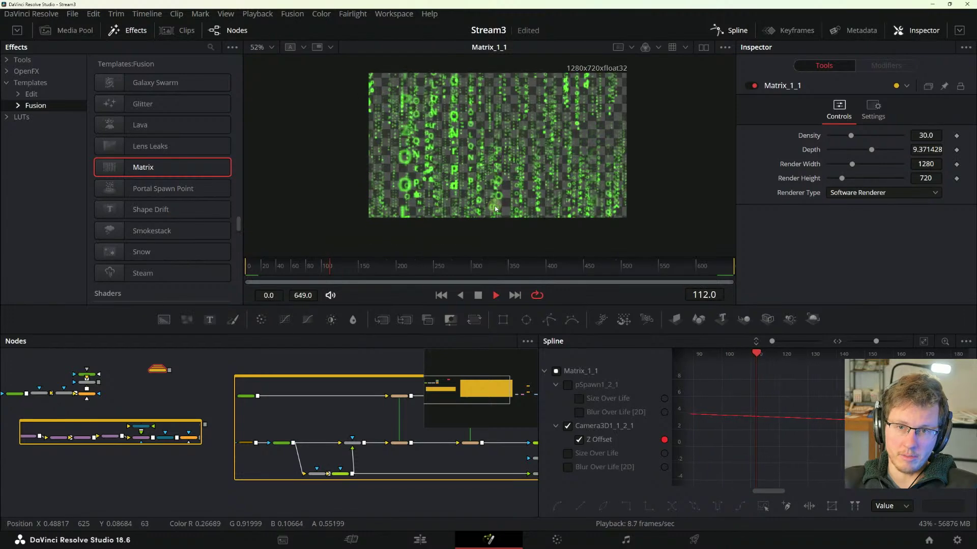
left_click_drag(498, 304, 498, 370)
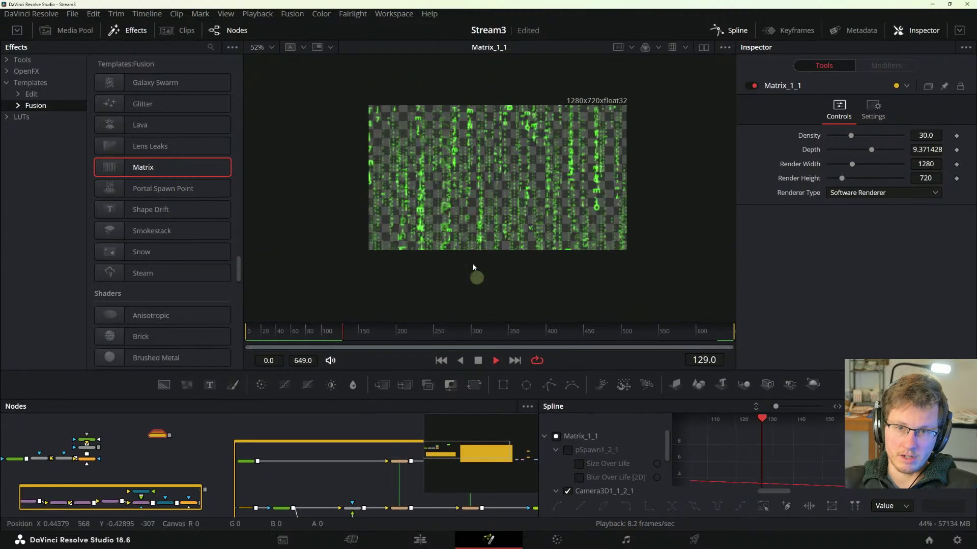
scroll(472, 222, "up", 2)
left_click_drag(496, 208, 481, 230)
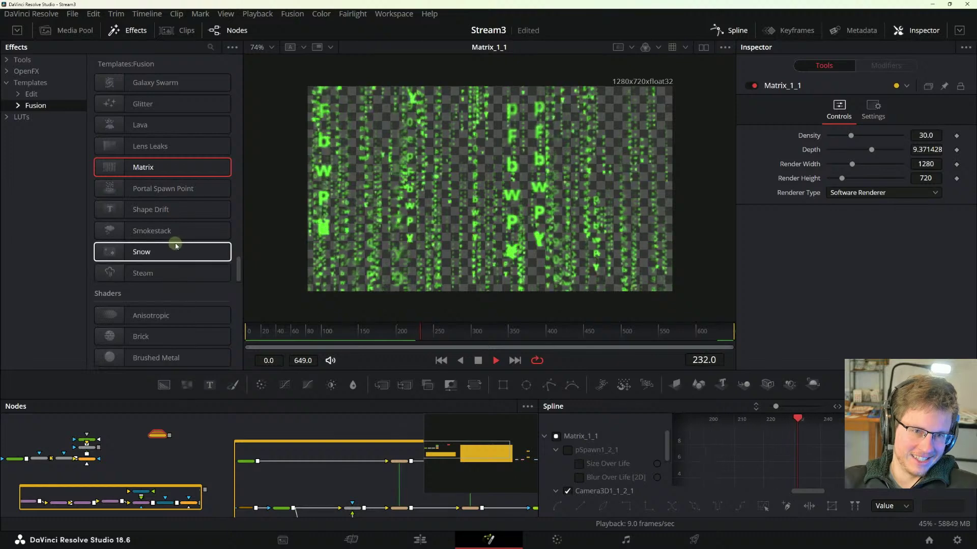
- Add the Smokestack template near the Matrix node, preview its Renderer3D1_2 output in the viewer and stop playback
left_click_drag(218, 230, 205, 438)
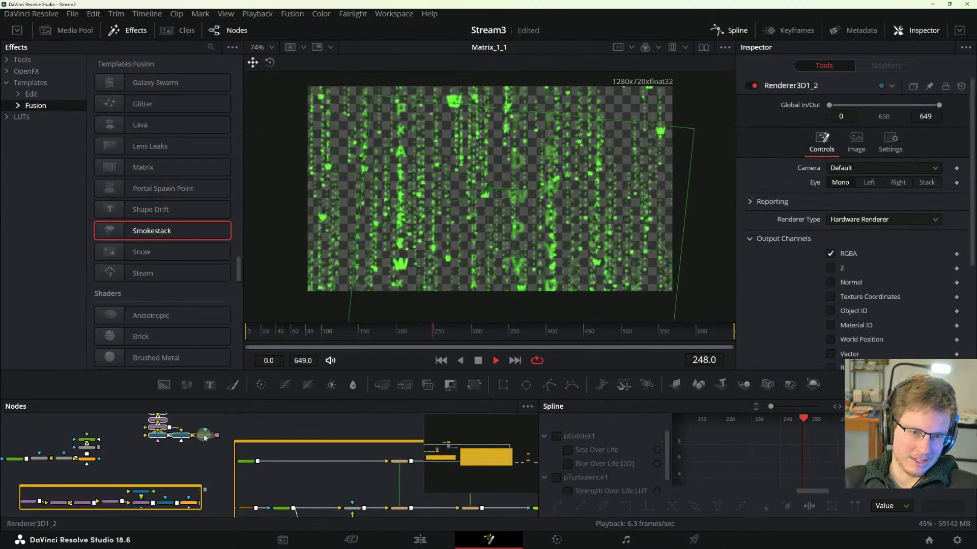
key("1")
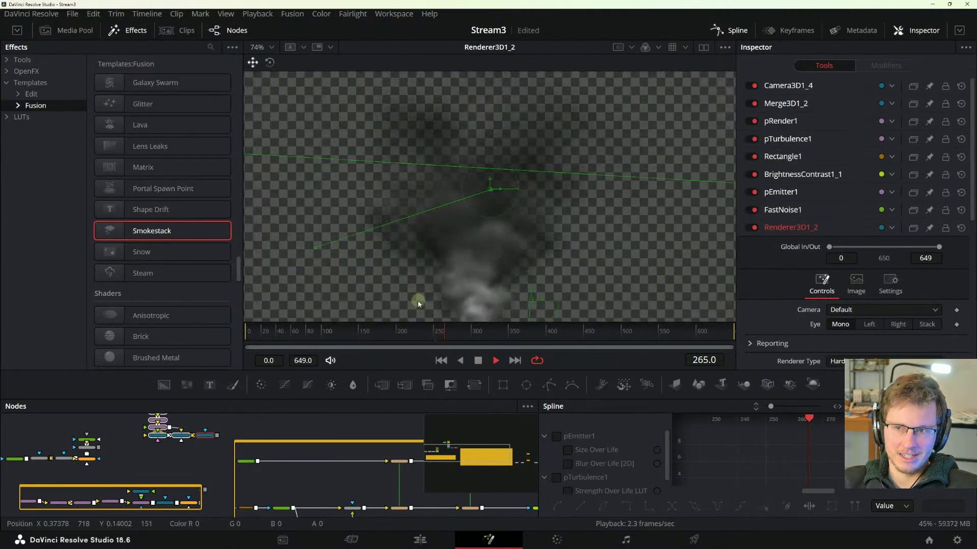
right_click(502, 252)
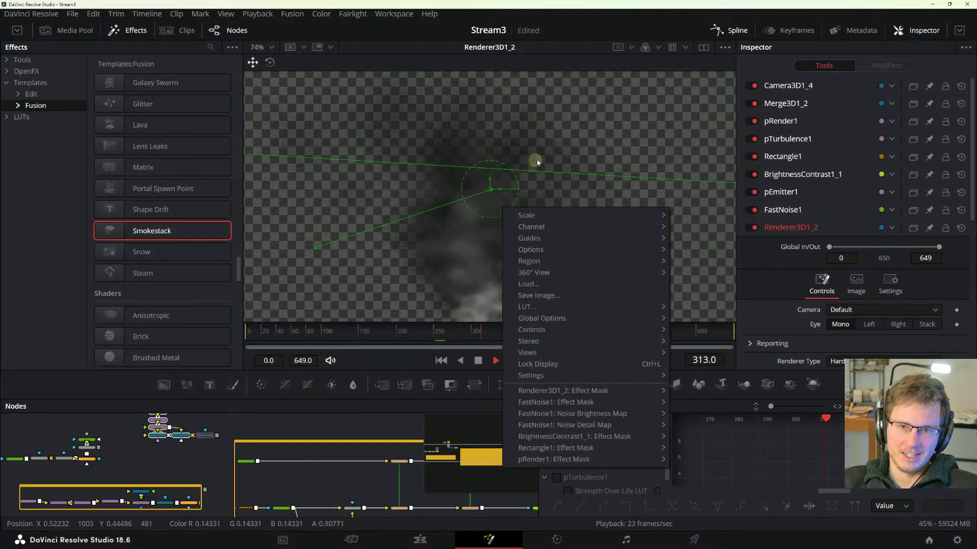
left_click(551, 262)
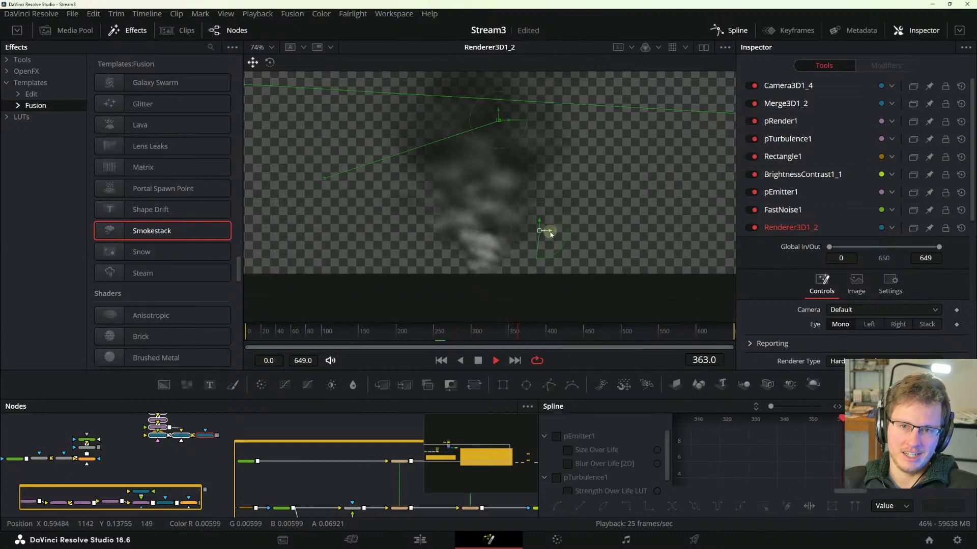
scroll(550, 231, "down", 3)
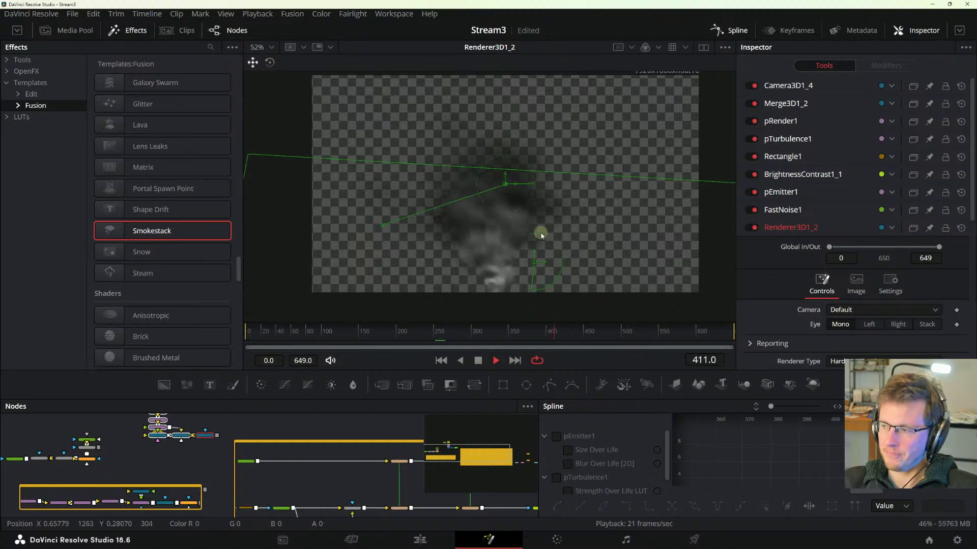
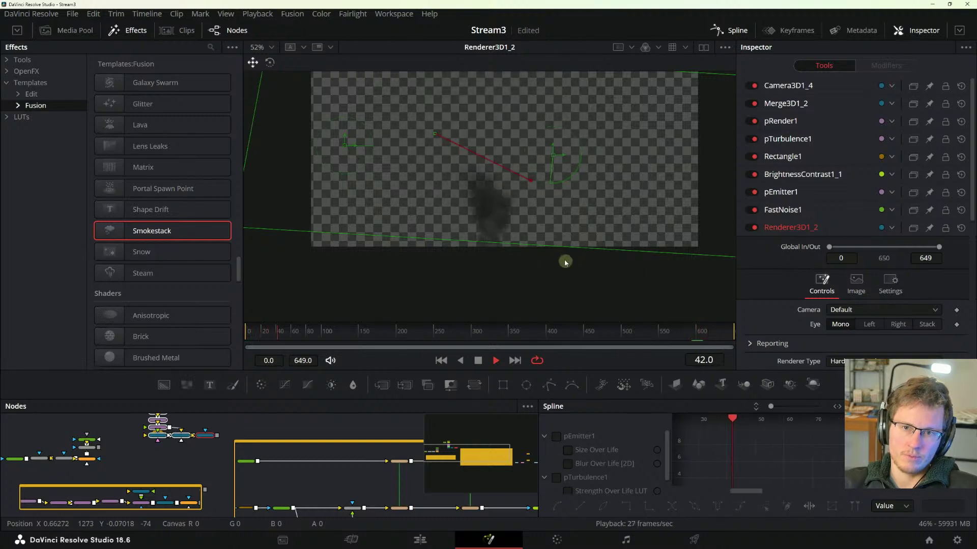
key("space")
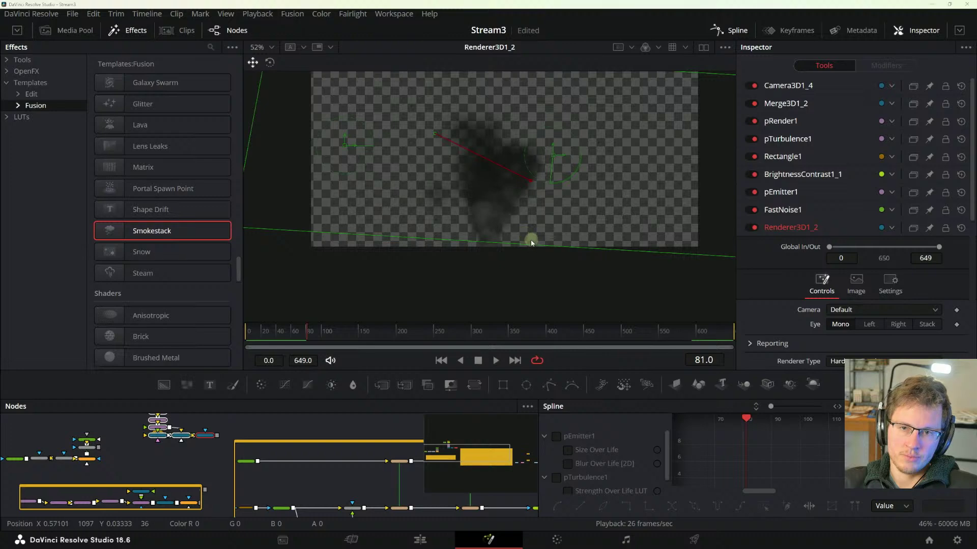
- Consult the Fusion Transition instructions in the browser manual, return to DaVinci Resolve and browse the Edit templates around the Transitions category
key("alt+Tab")
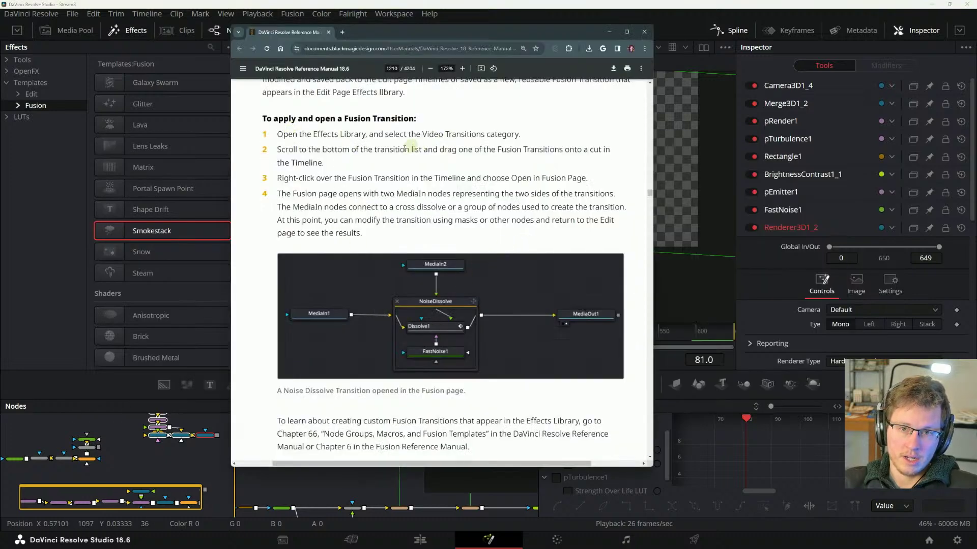
left_click(43, 201)
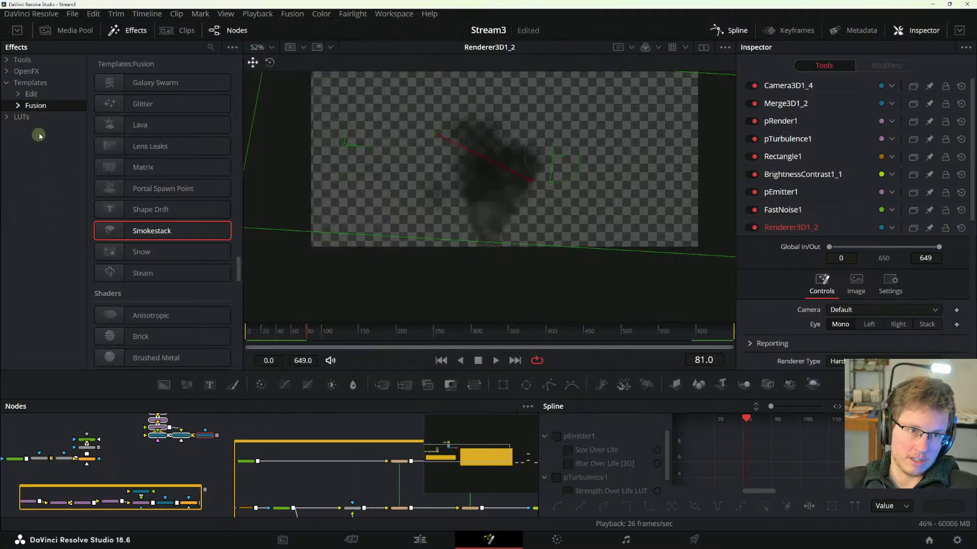
left_click(30, 95)
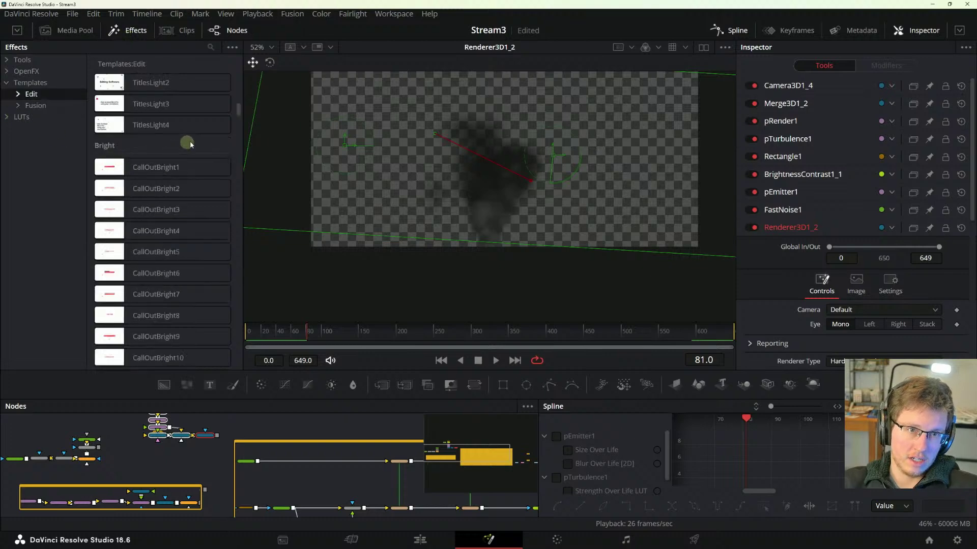
scroll(185, 142, "down", 10)
left_click_drag(236, 135, 253, 352)
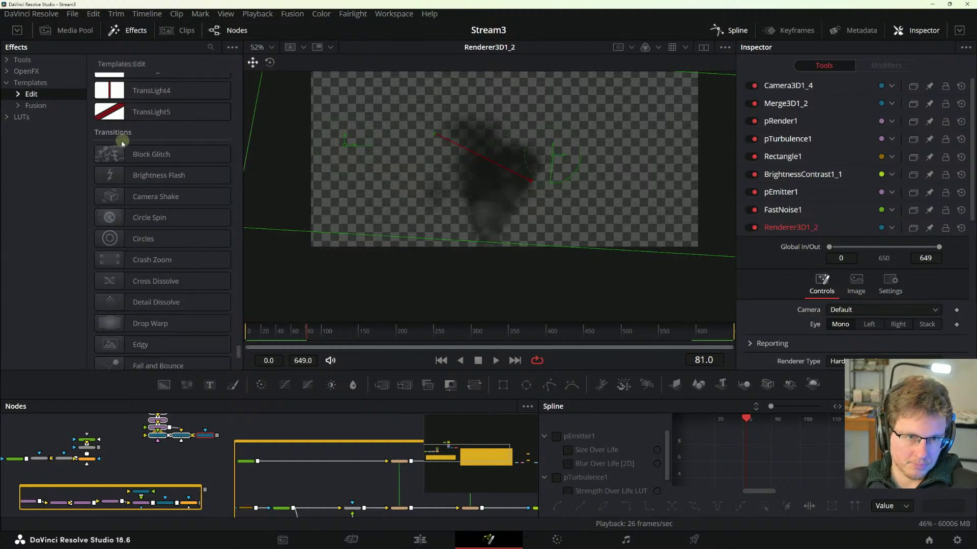
scroll(125, 153, "down", 5)
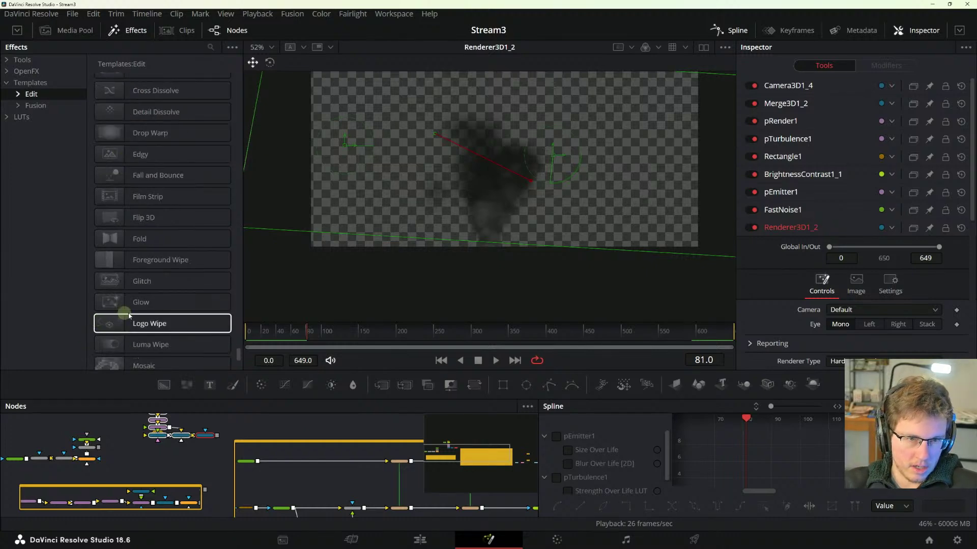
scroll(132, 316, "up", 3)
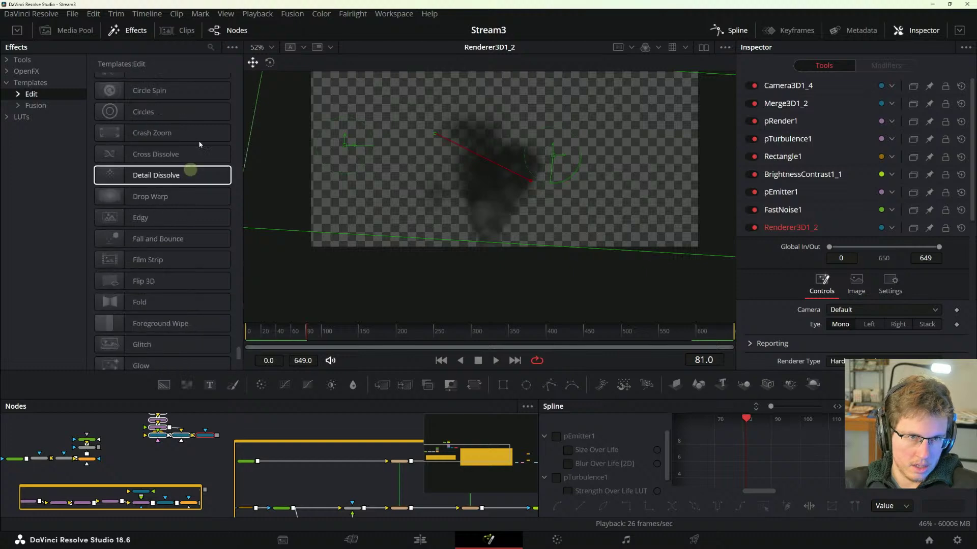
scroll(163, 173, "up", 6)
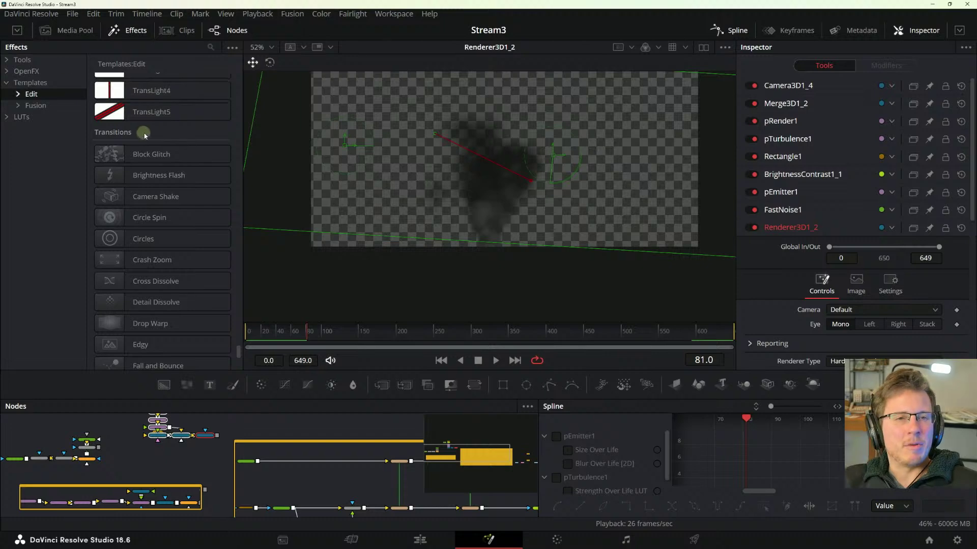
scroll(143, 203, "up", 10)
scroll(189, 270, "up", 2)
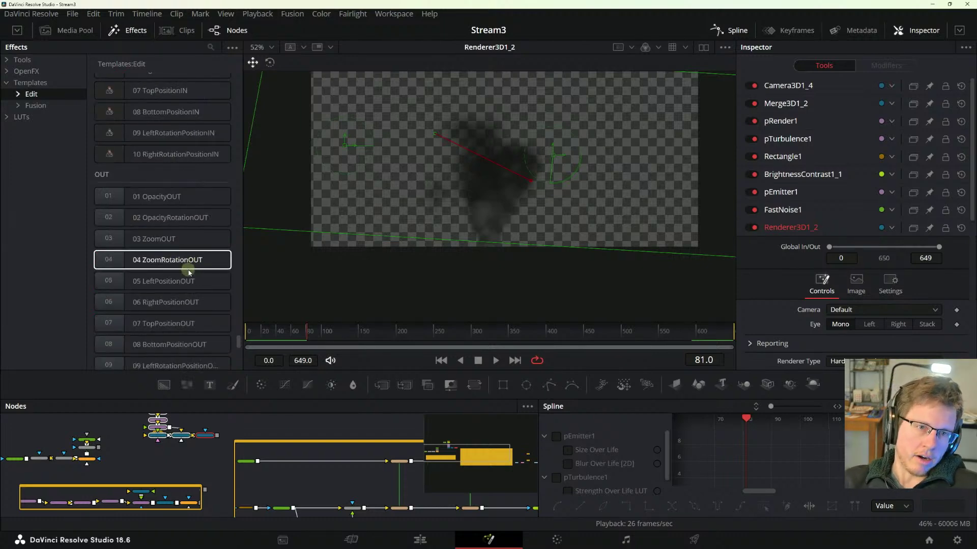
scroll(189, 275, "up", 6)
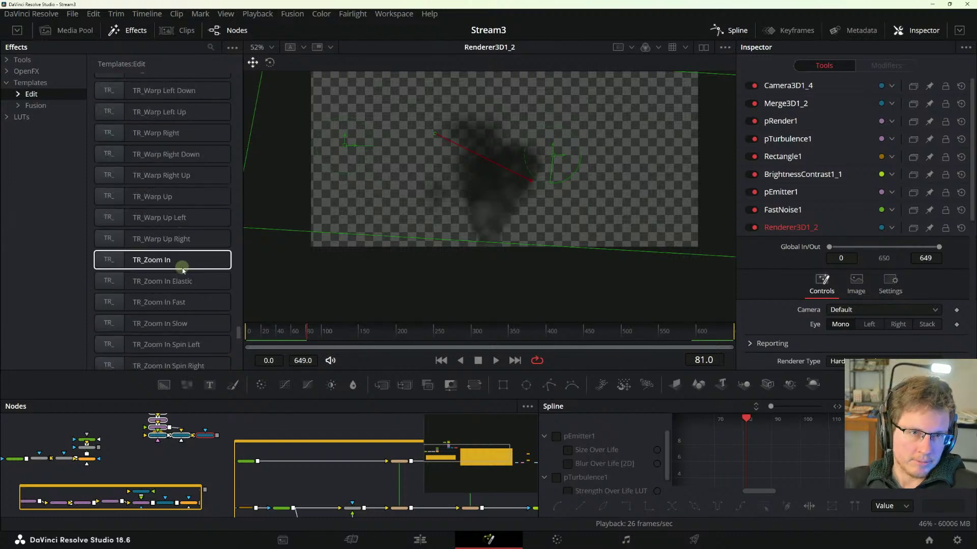
- Add the Mosaic transition from the Edit templates to the empty graph area, view it and move the playhead to frame 0
scroll(194, 291, "up", 10)
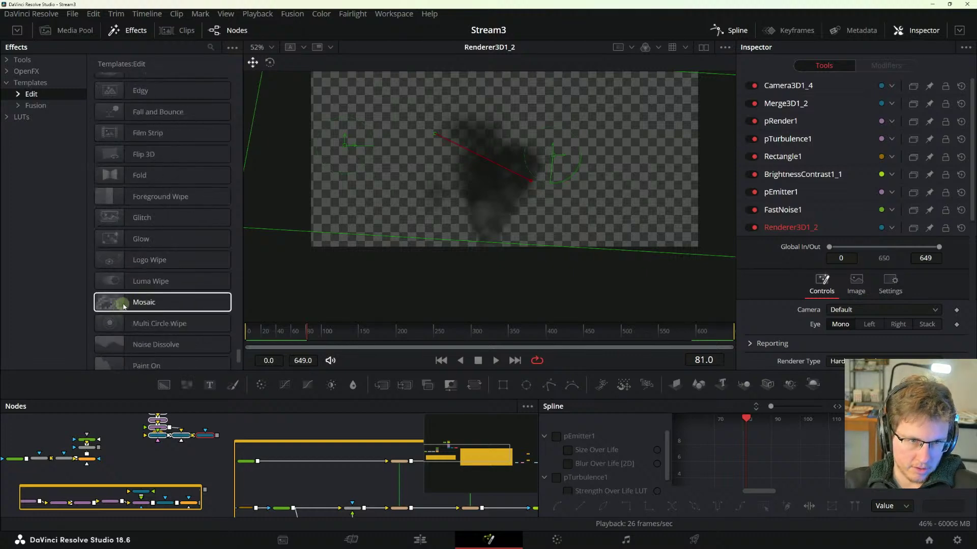
left_click_drag(124, 306, 143, 372)
left_click(136, 461)
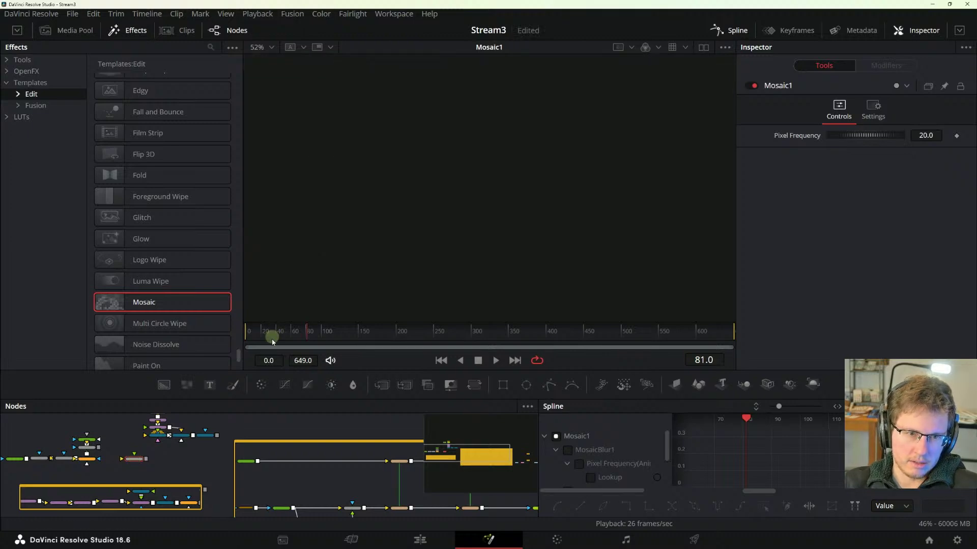
left_click_drag(295, 331, 228, 334)
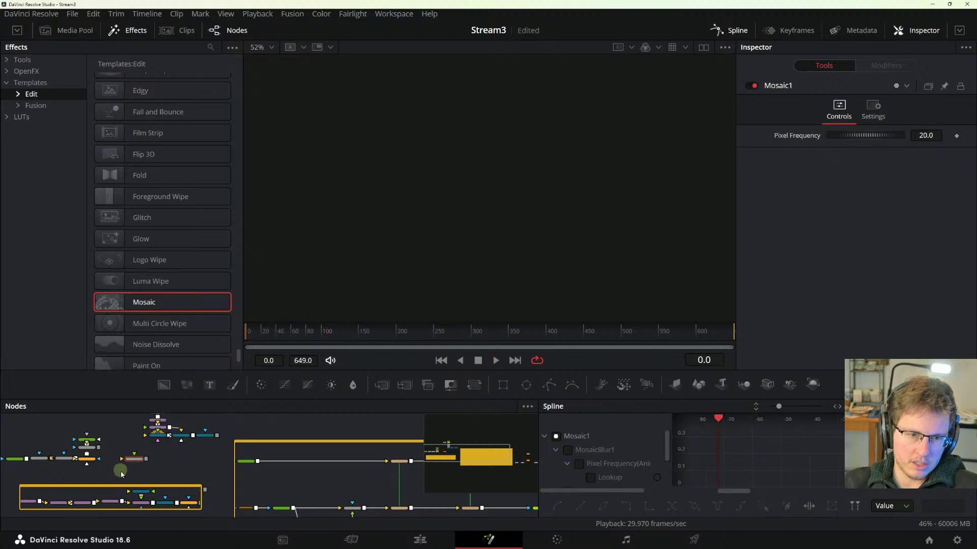
scroll(148, 461, "up", 5)
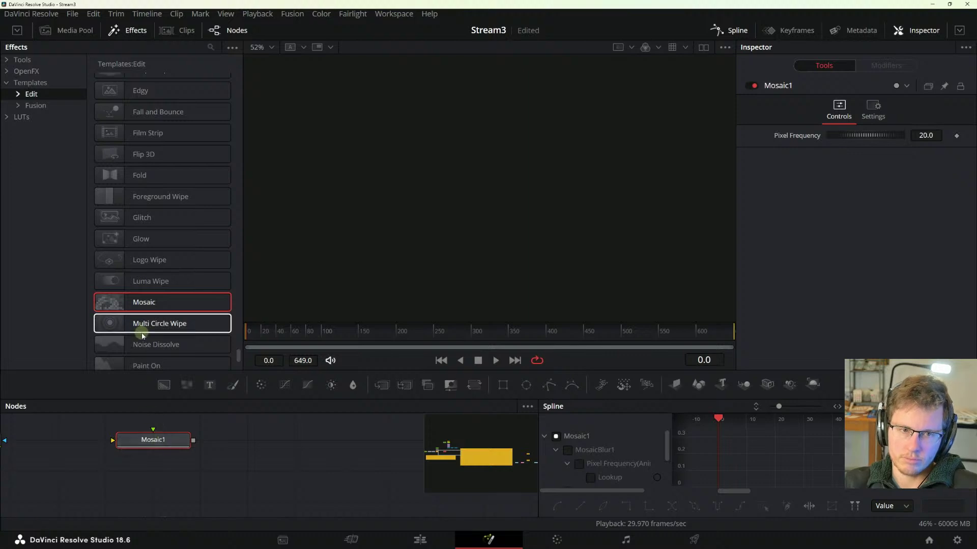
scroll(249, 456, "down", 6)
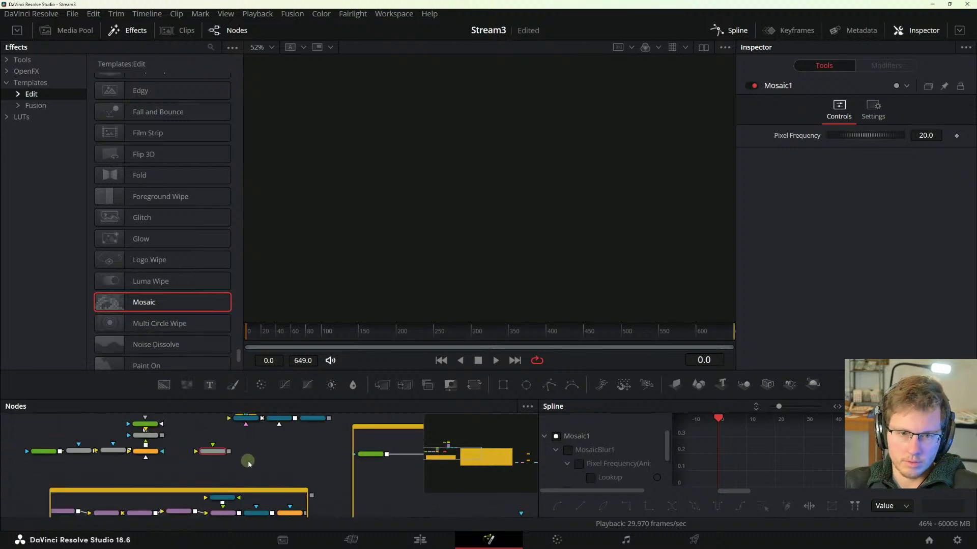
scroll(233, 425, "up", 4)
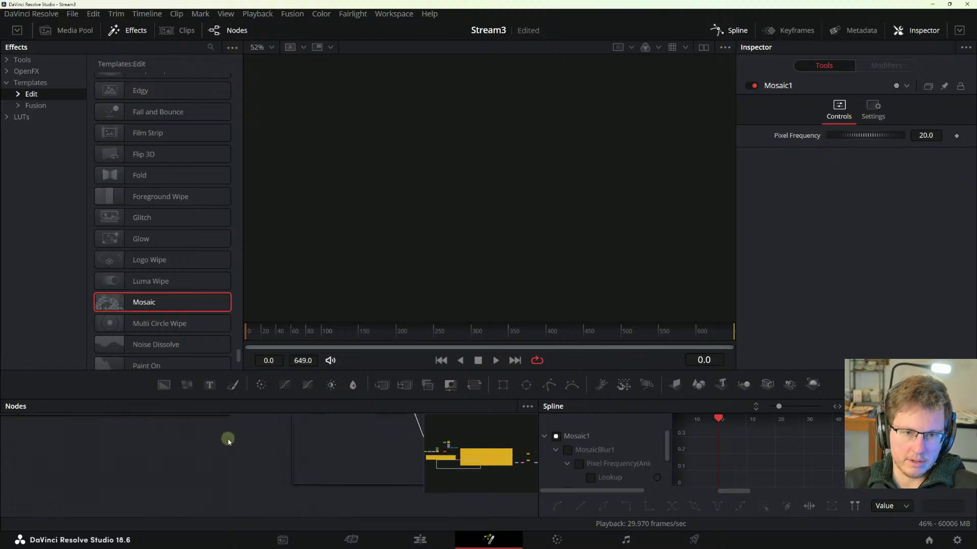
left_click_drag(219, 443, 257, 503)
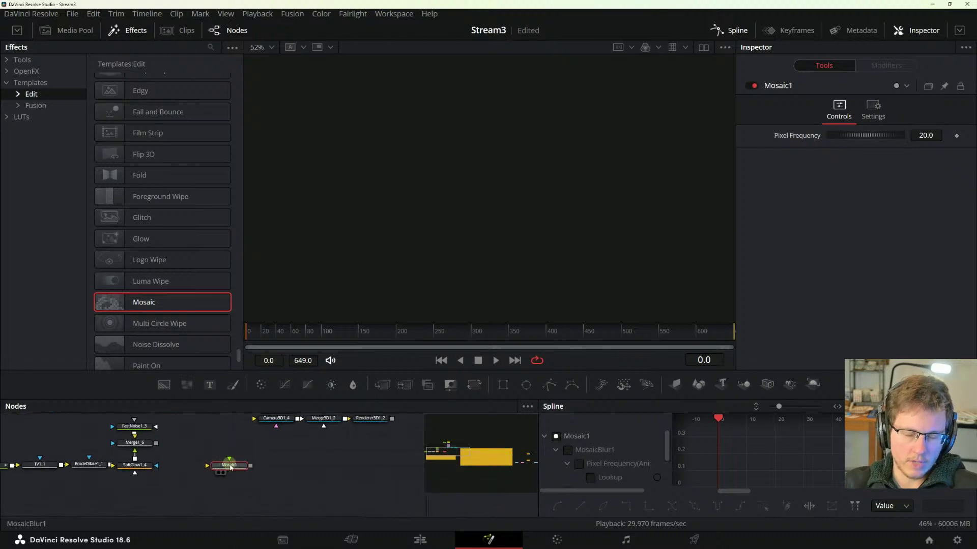
- Switch to the browser manual and read the instructions for opening a Fusion Transition in the Fusion page
key("alt+Tab")
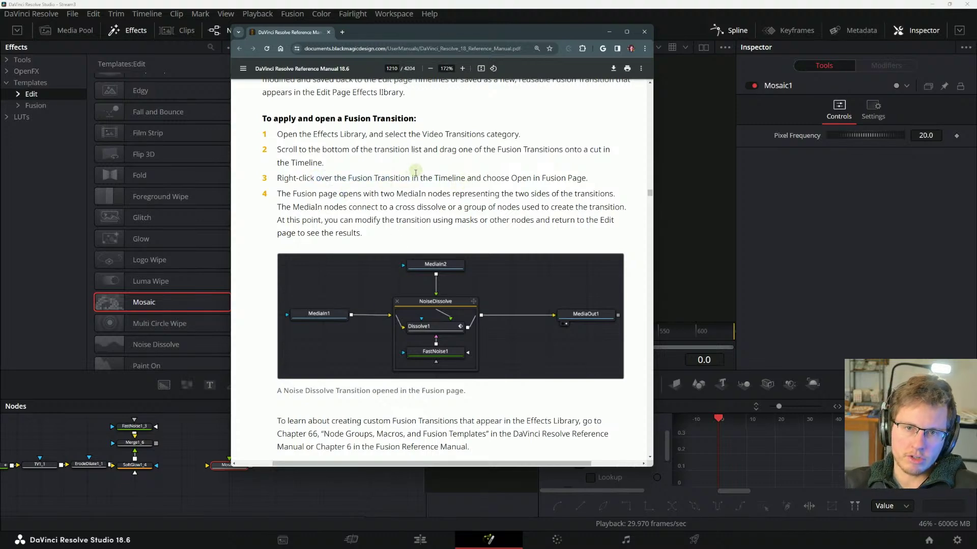
left_click_drag(527, 179, 631, 171)
left_click(435, 216)
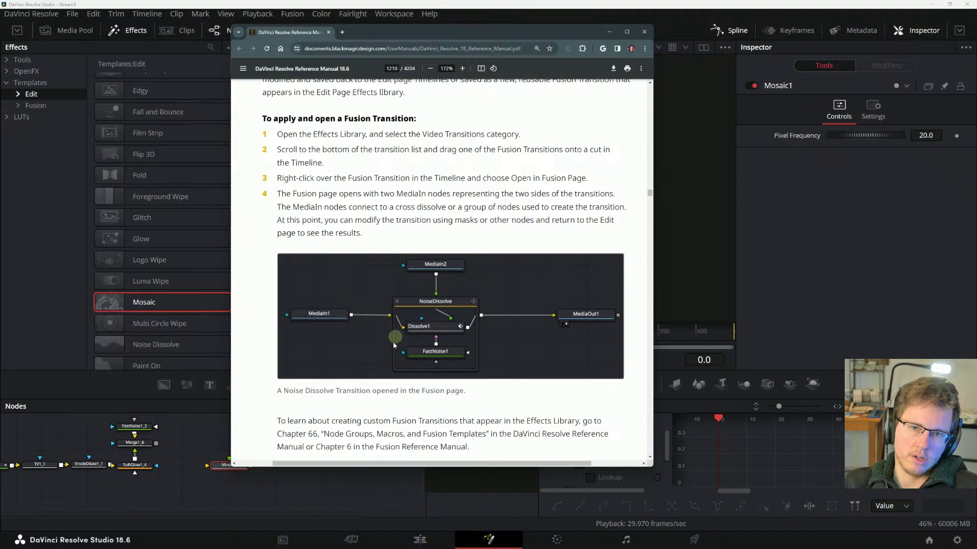
- Browse the Transitions category of the Edit templates in DaVinci Resolve, keeping the manual open alongside
scroll(176, 285, "down", 3)
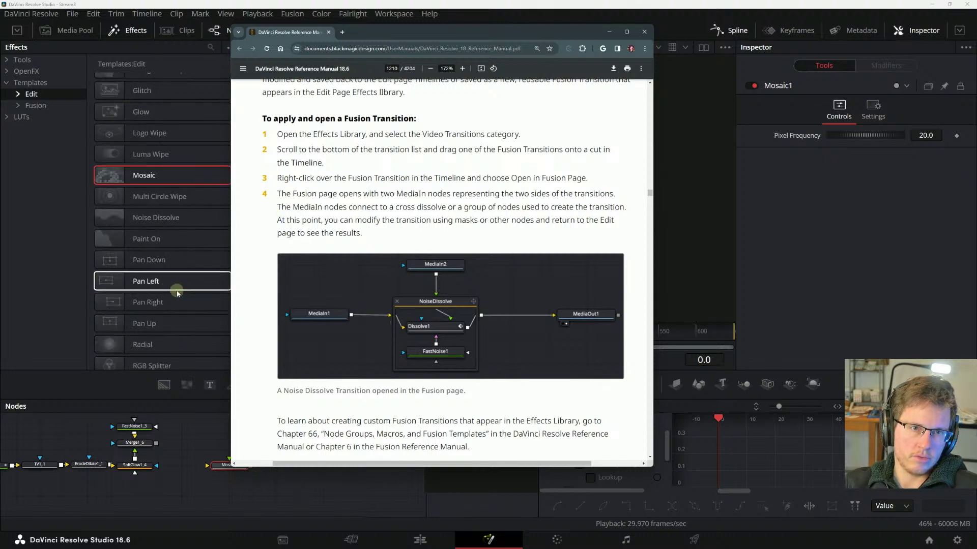
scroll(178, 298, "down", 6)
scroll(175, 304, "down", 2)
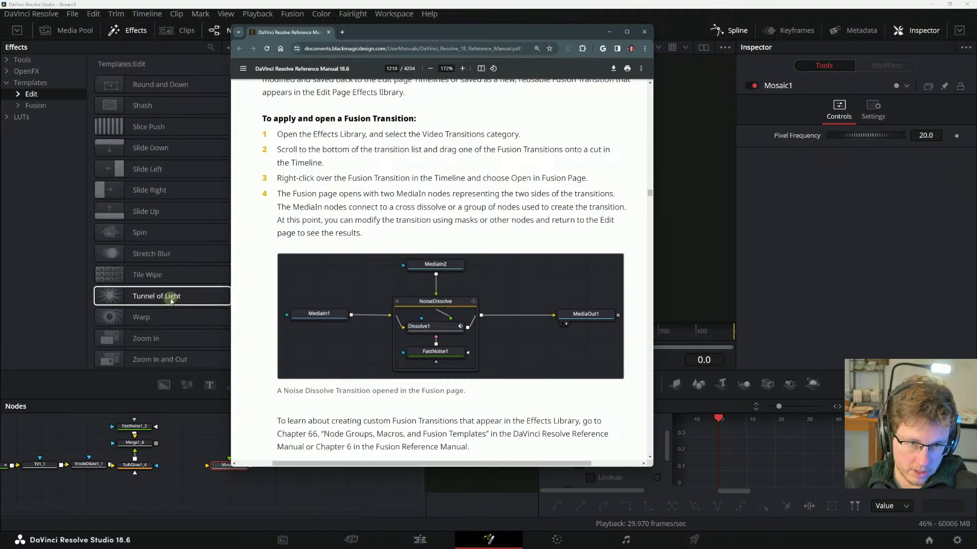
scroll(175, 304, "down", 10)
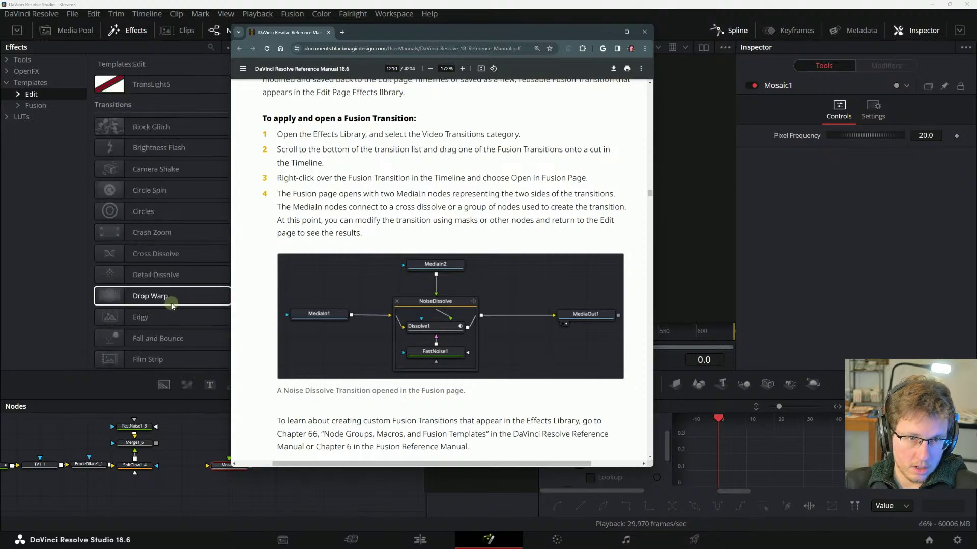
scroll(171, 304, "down", 3)
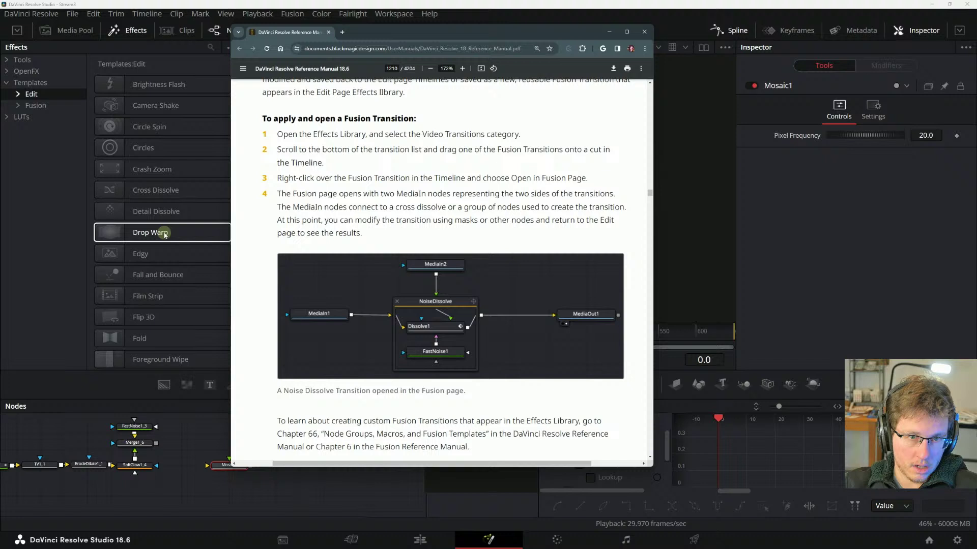
scroll(160, 208, "down", 3)
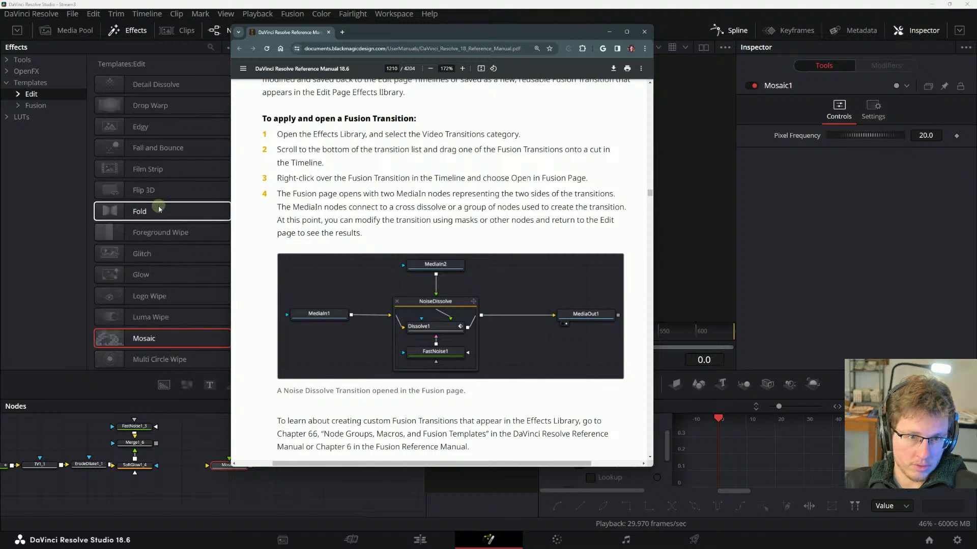
scroll(160, 208, "down", 8)
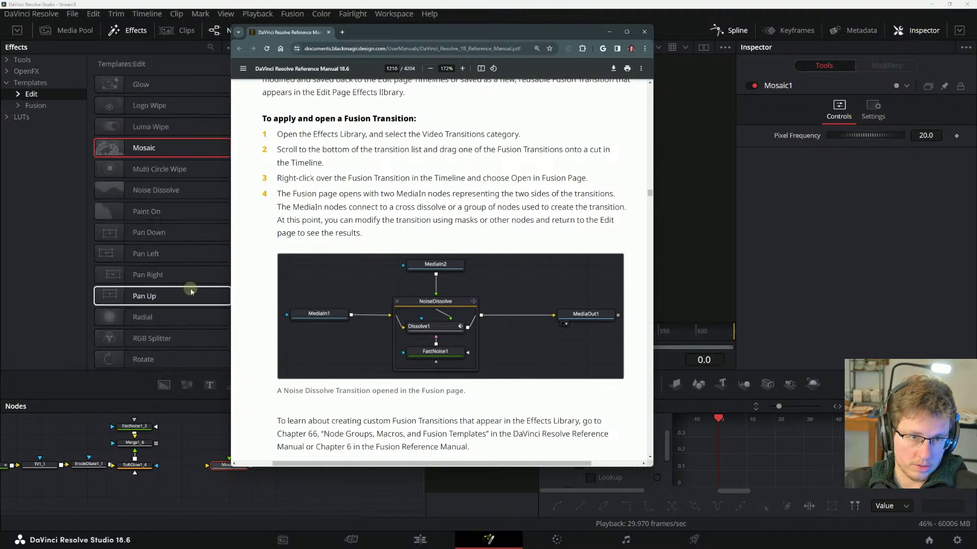
scroll(190, 291, "down", 5)
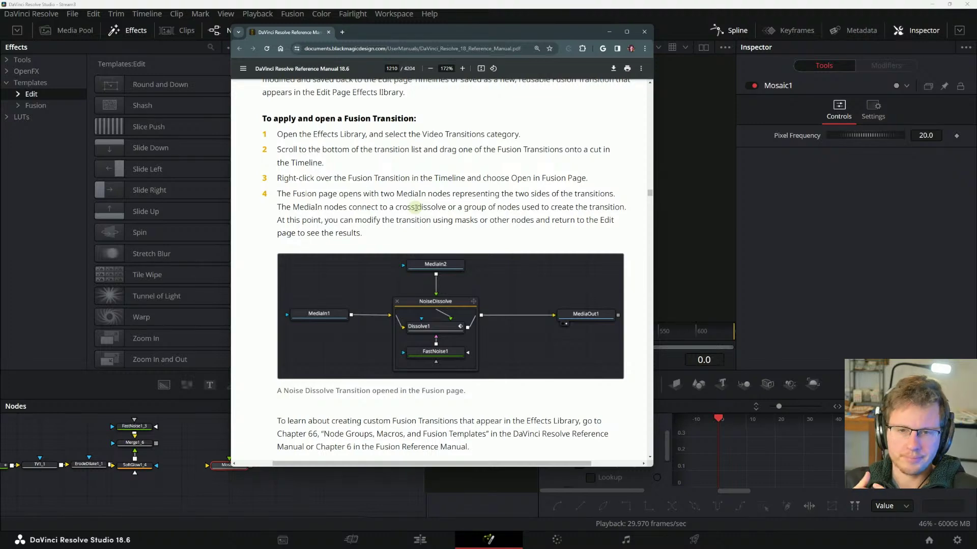
- Read the manual's note on creating custom Fusion Transitions and look through the document outline, closing it again
scroll(414, 238, "down", 5)
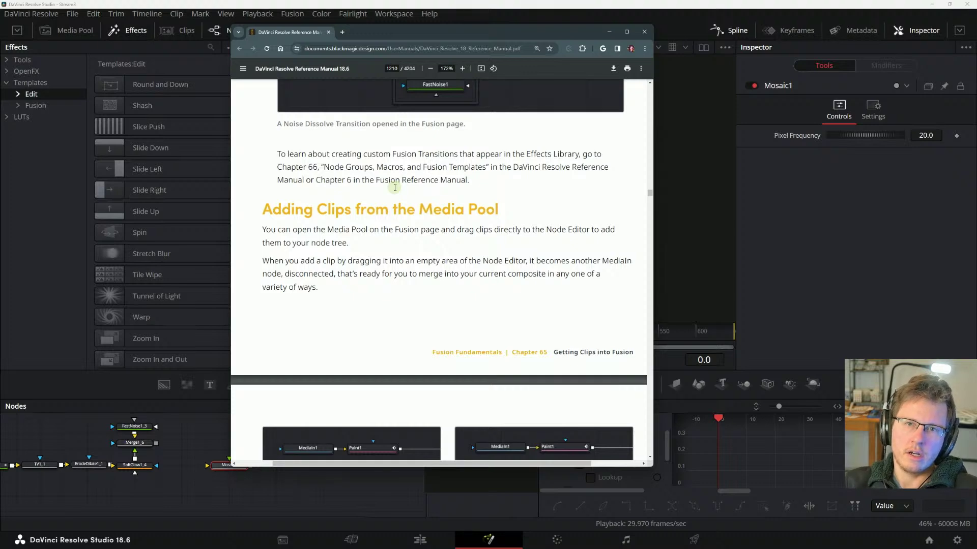
left_click(244, 70)
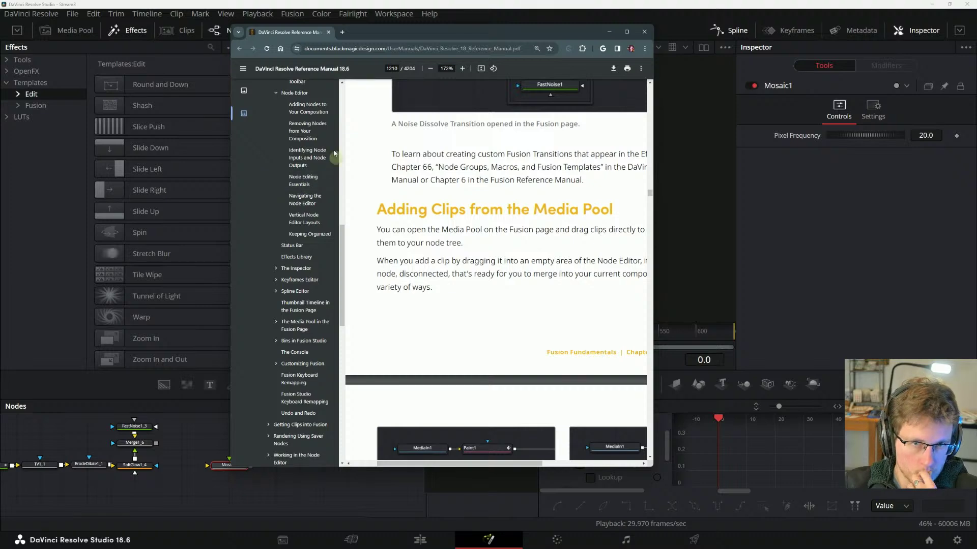
left_click(244, 91)
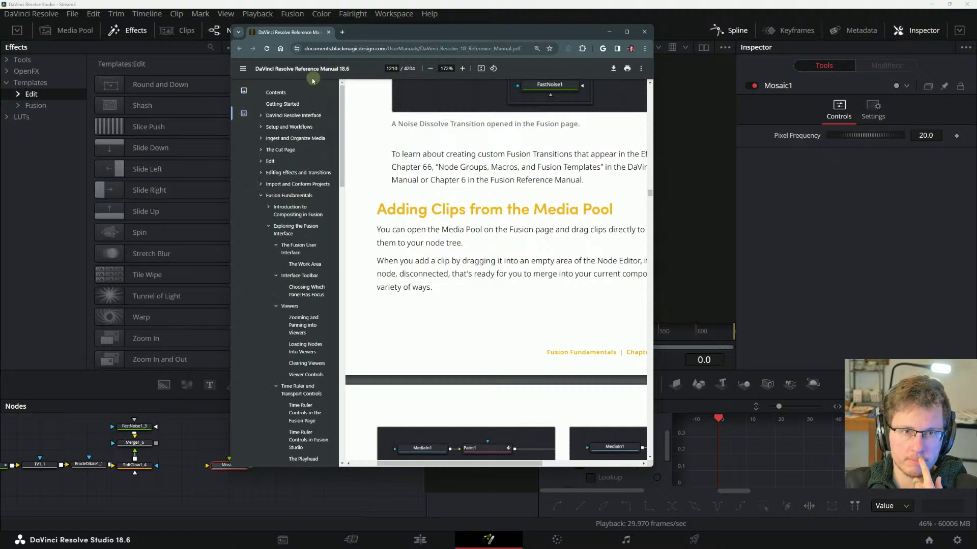
left_click(243, 68)
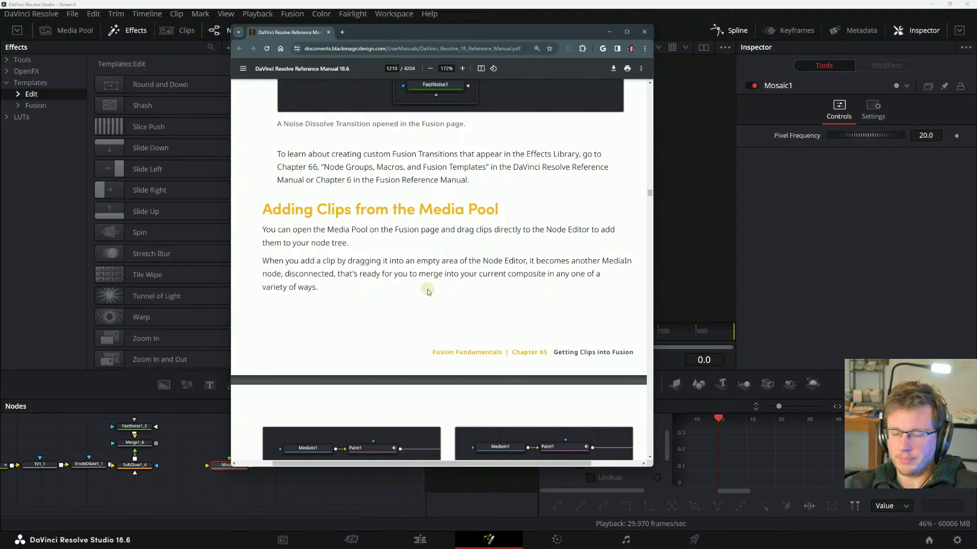
- Read the manual's Adding Clips from the Media Pool section, including the tip on placing a clip onto a connection line
scroll(294, 271, "down", 2)
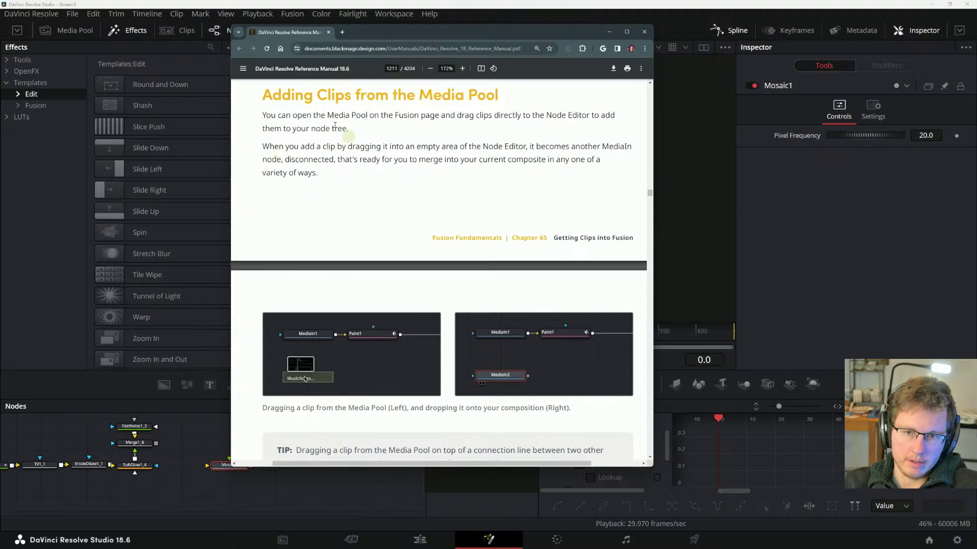
scroll(281, 257, "down", 3)
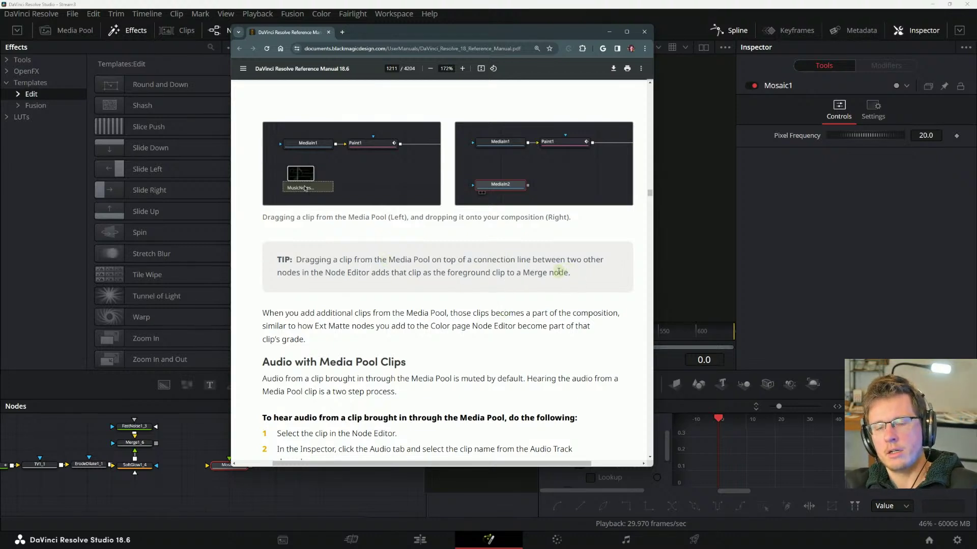
left_click_drag(300, 274, 385, 265)
left_click(449, 268)
left_click_drag(526, 275, 407, 262)
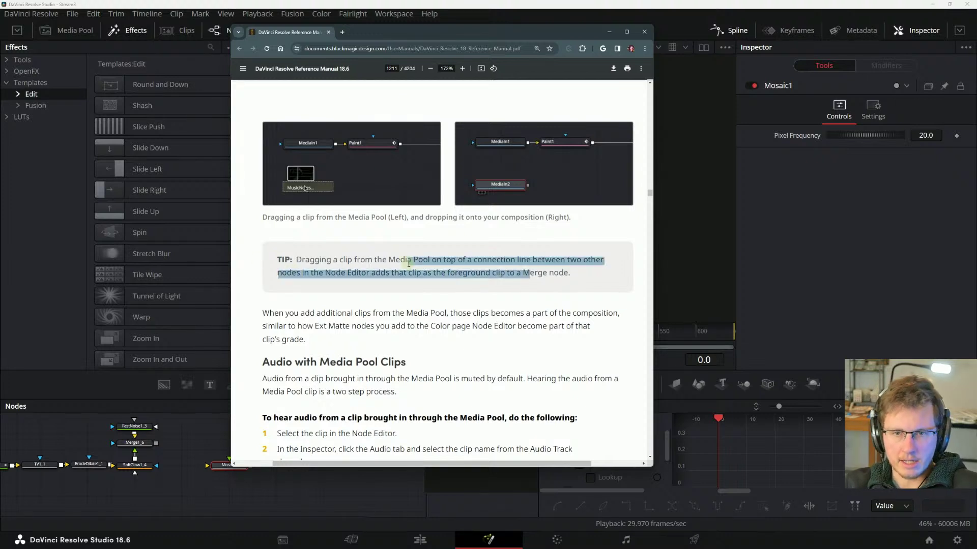
left_click(434, 259)
left_click_drag(543, 270, 473, 263)
left_click(473, 263)
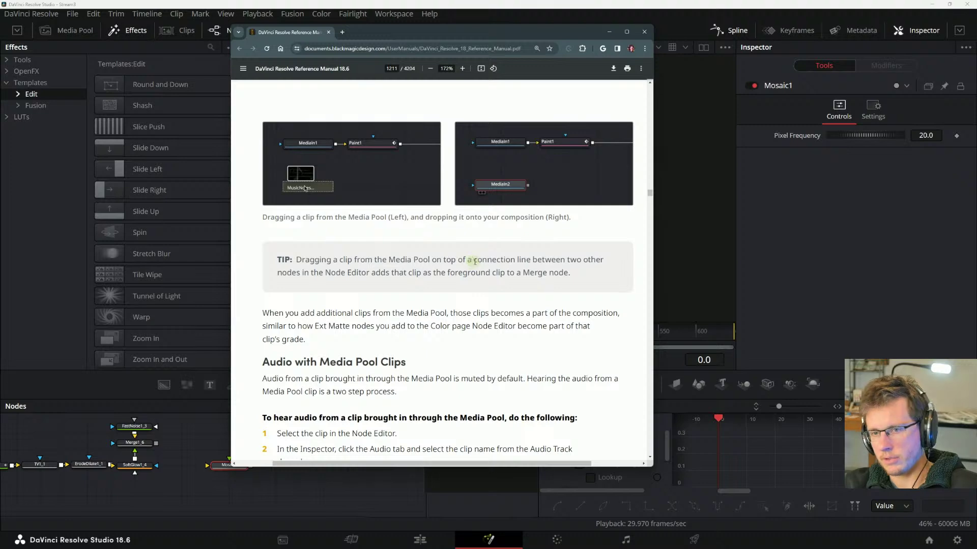
scroll(474, 262, "down", 2)
scroll(456, 231, "up", 3)
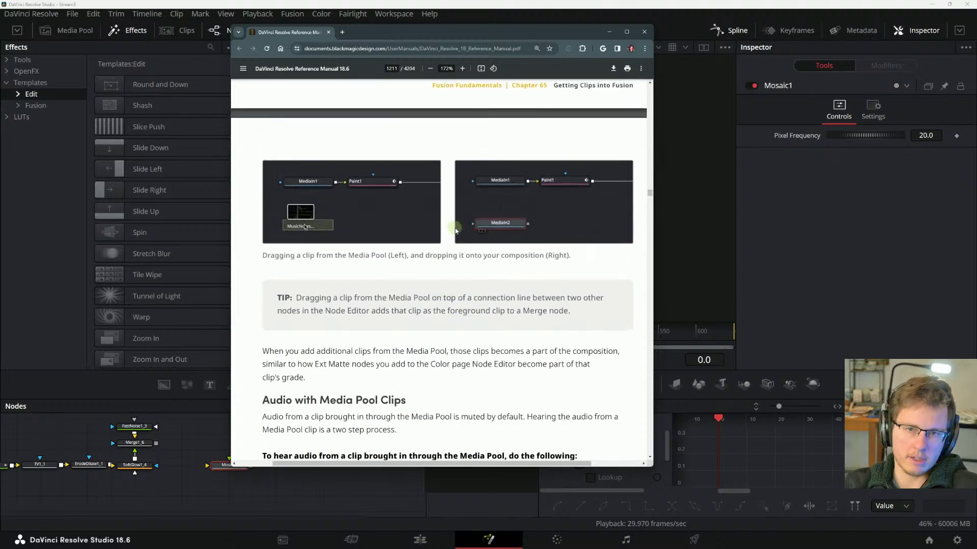
scroll(570, 290, "down", 2)
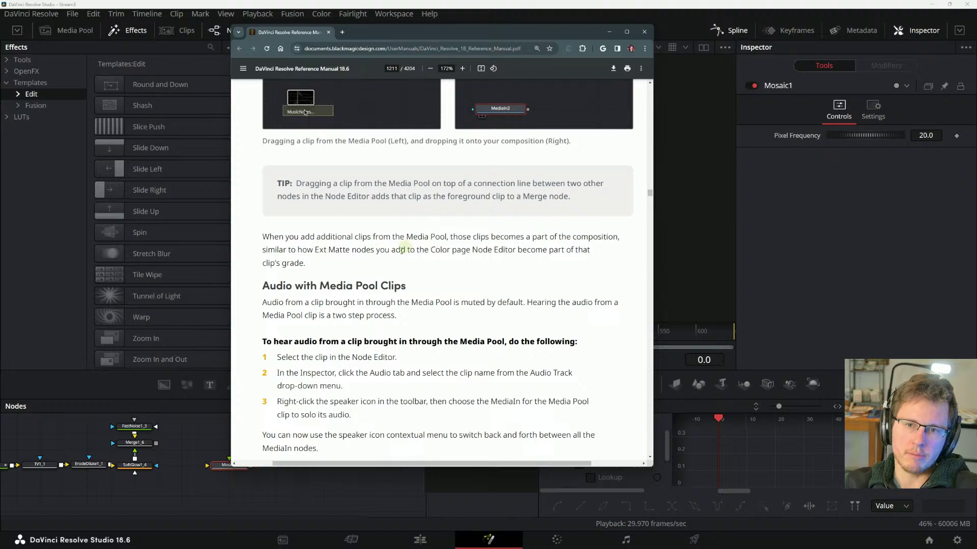
- Read the manual's comparison of added clips with Ext Matte nodes and the Audio with Media Pool Clips instructions
left_click_drag(297, 249, 475, 250)
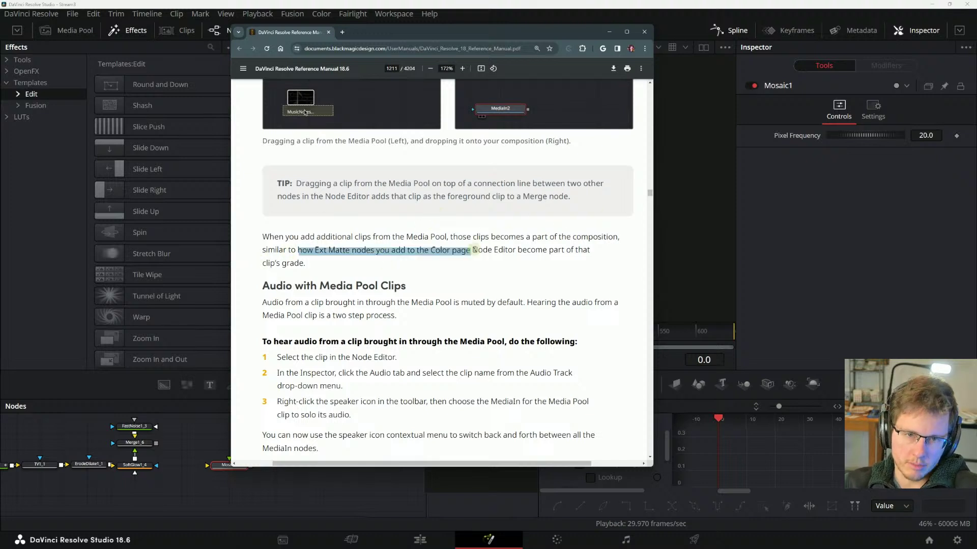
left_click(475, 250)
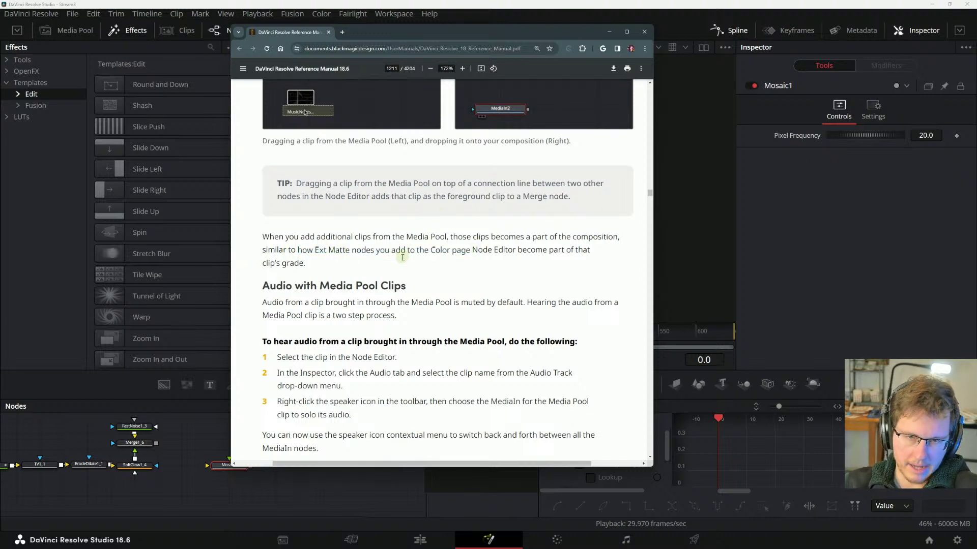
left_click_drag(424, 250, 358, 243)
left_click_drag(298, 249, 467, 250)
left_click(473, 250)
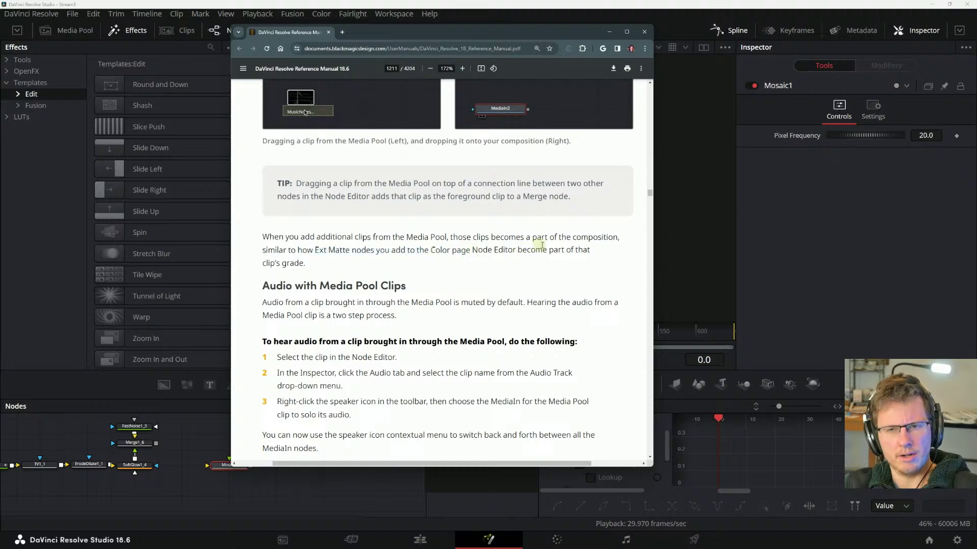
scroll(340, 273, "down", 2)
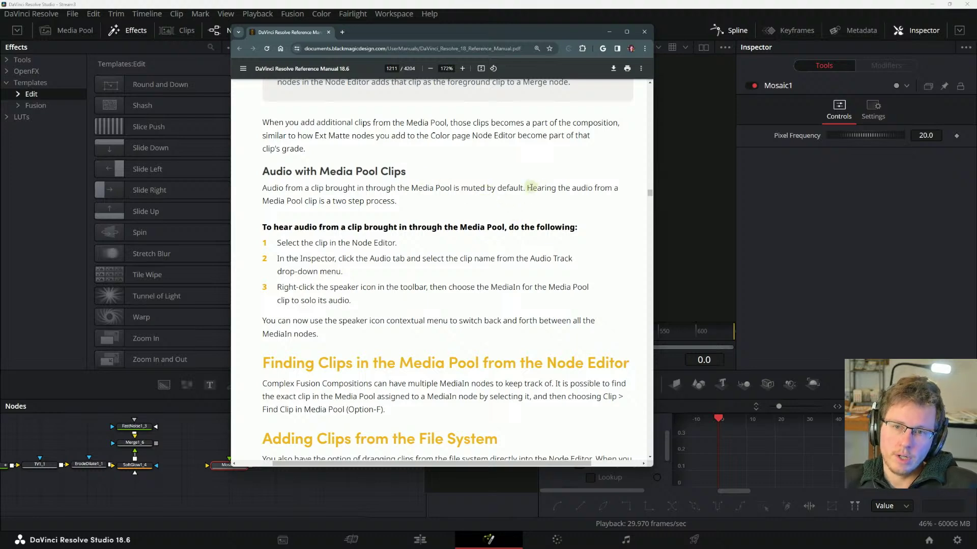
scroll(326, 203, "down", 1)
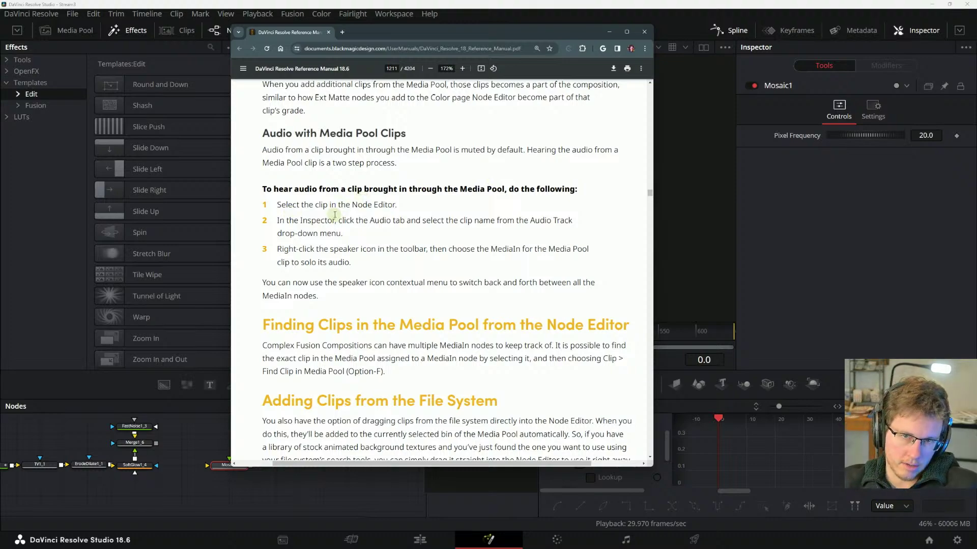
- Return from the browser manual to DaVinci Resolve and display the Media Pool in place of the Effects library
left_click(370, 22)
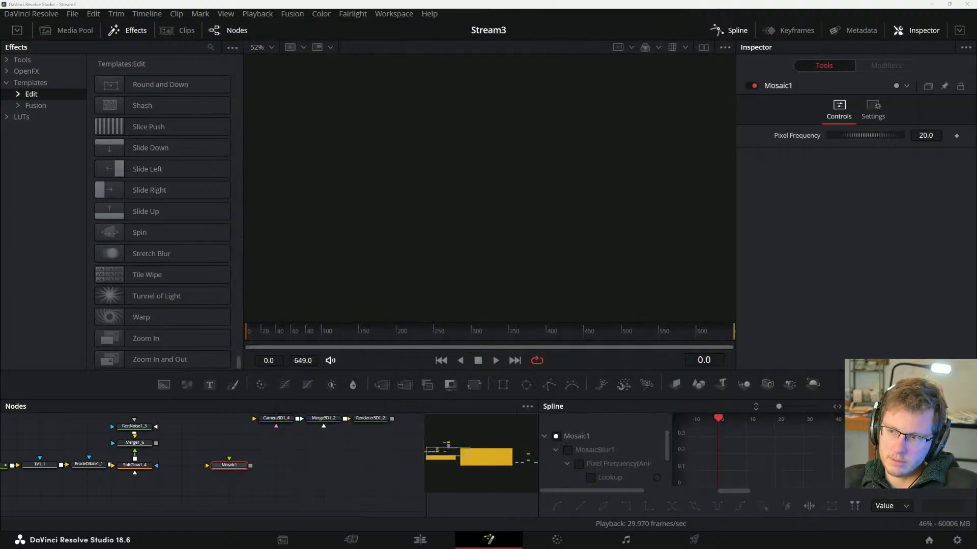
key("alt+Tab")
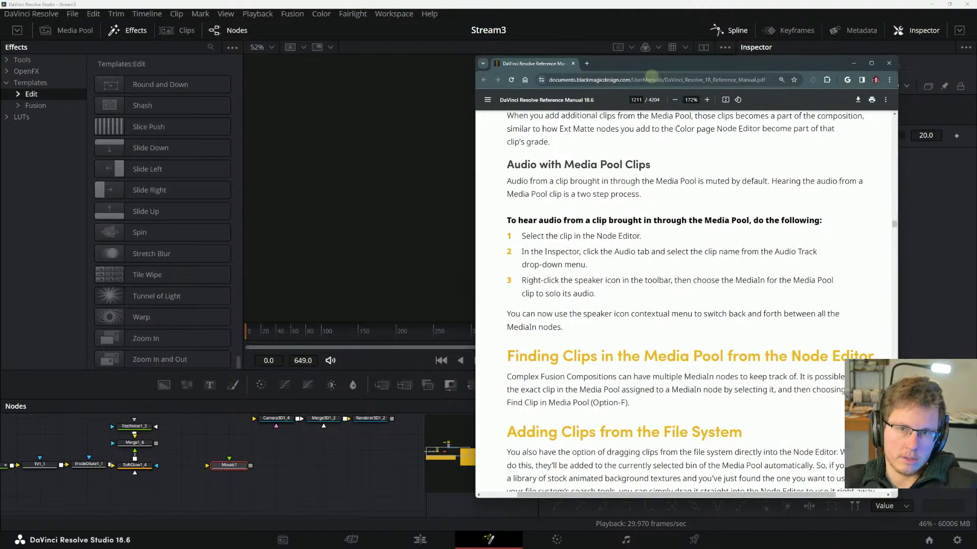
key("alt+Tab")
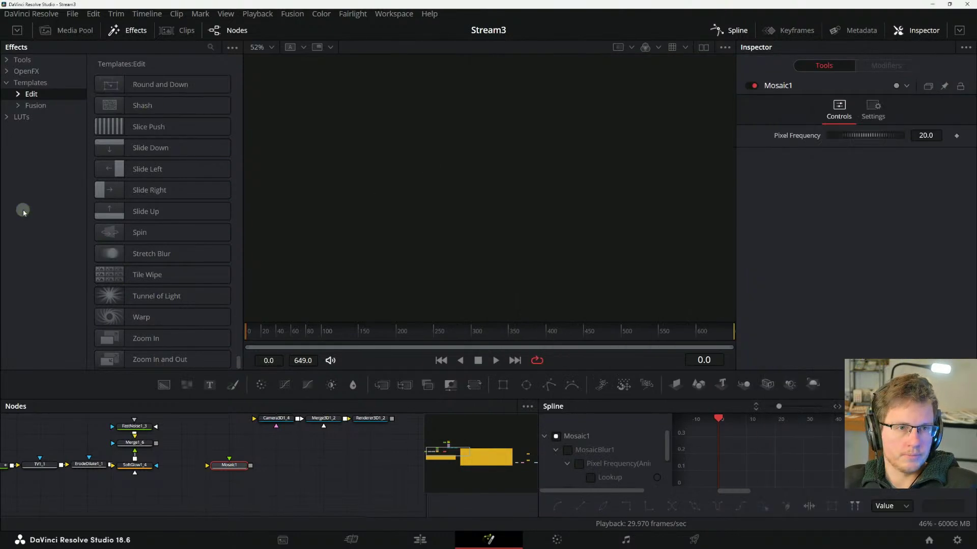
left_click(47, 30)
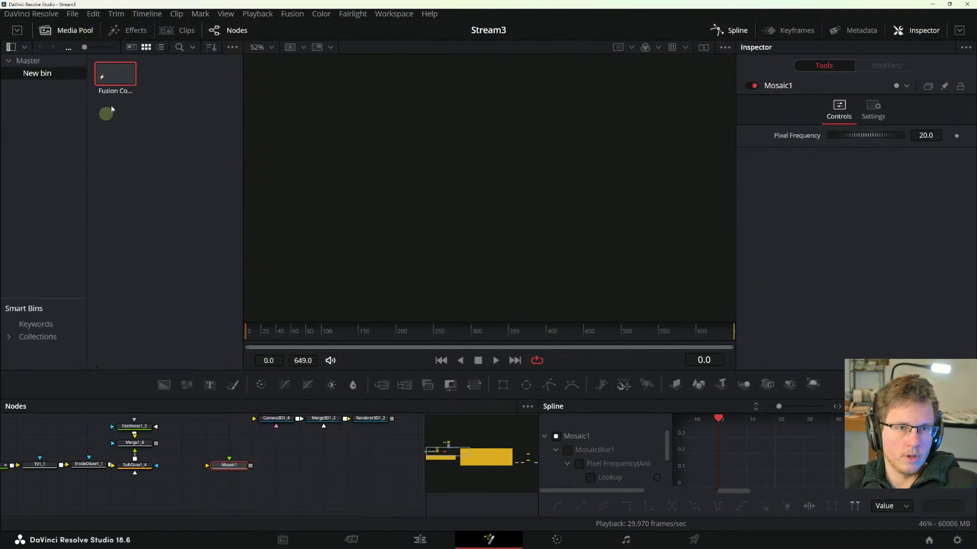
- Examine the sports-handshake clip and its audio in the Master bin and on the Edit page timeline, and return to the Fusion page
left_click(22, 65)
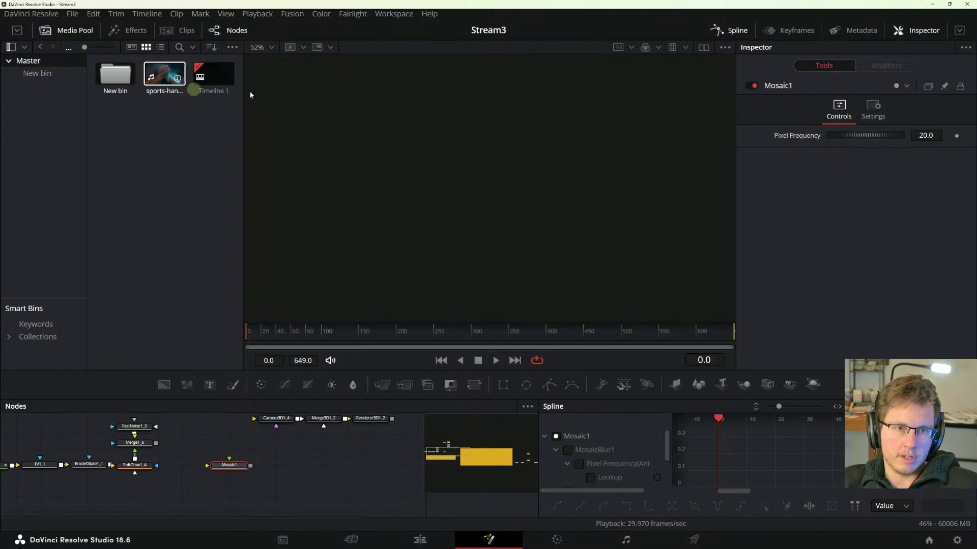
left_click(152, 79)
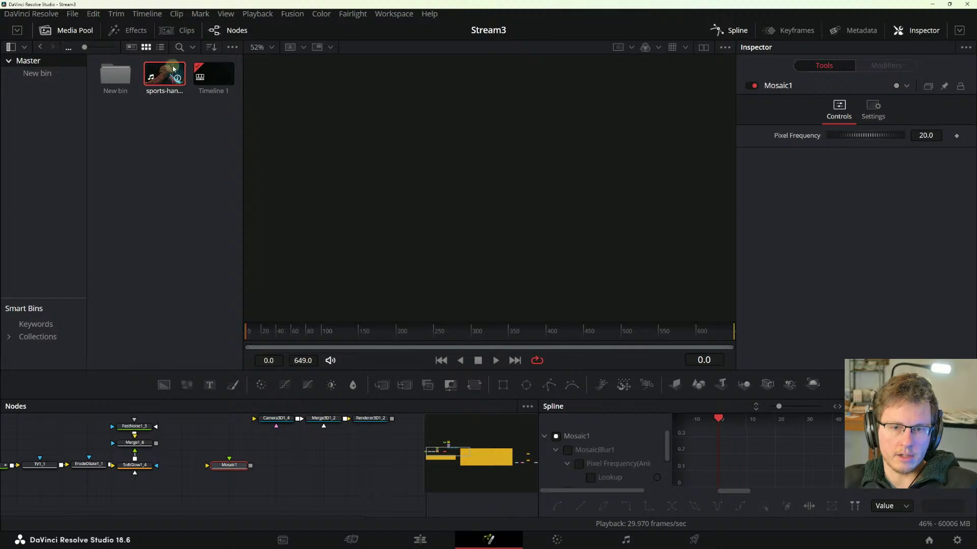
left_click(419, 540)
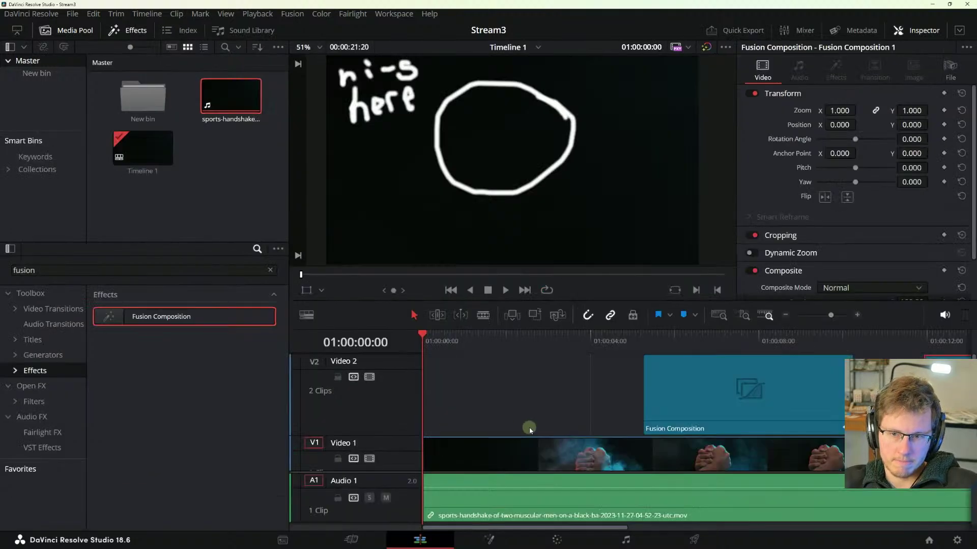
scroll(529, 428, "down", 2)
left_click(546, 493)
scroll(566, 492, "down", 4)
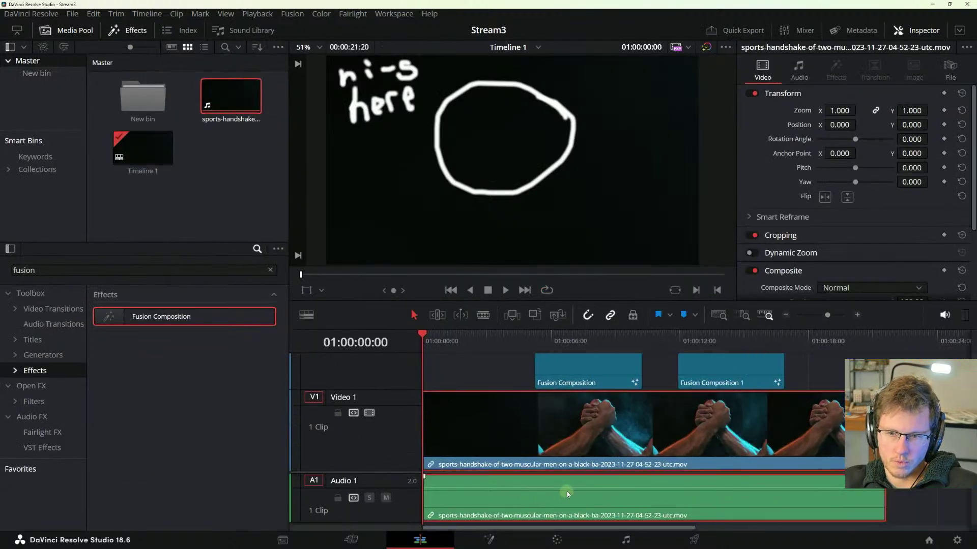
scroll(511, 509, "up", 3)
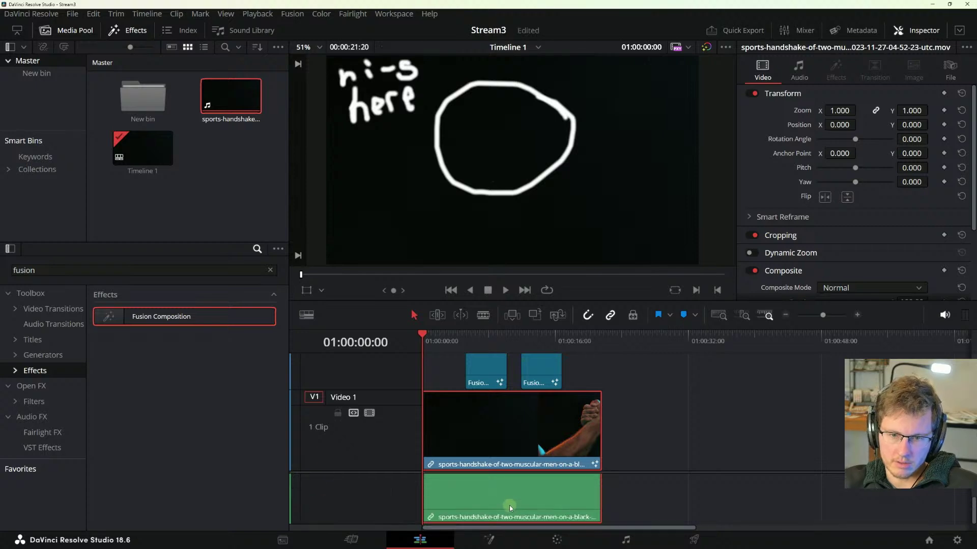
key("alt+Tab")
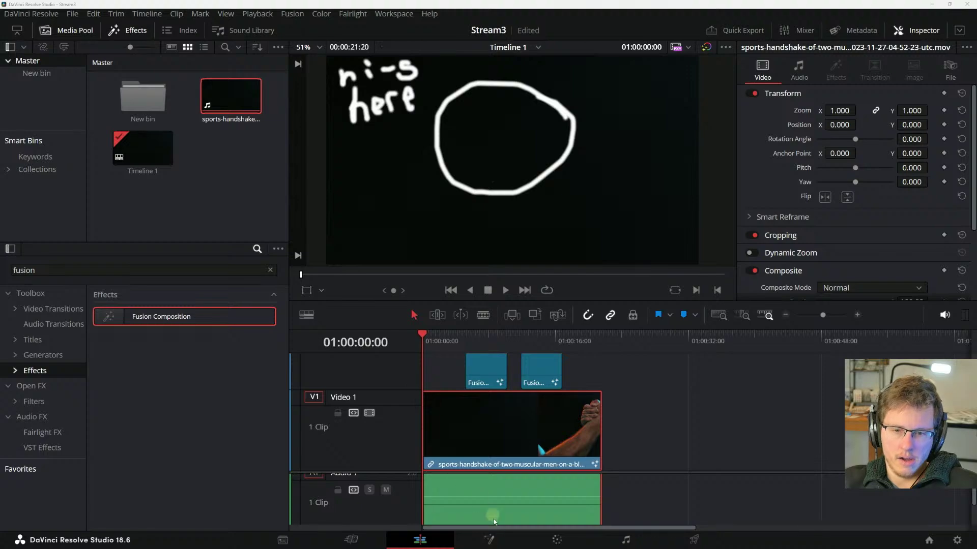
left_click(489, 540)
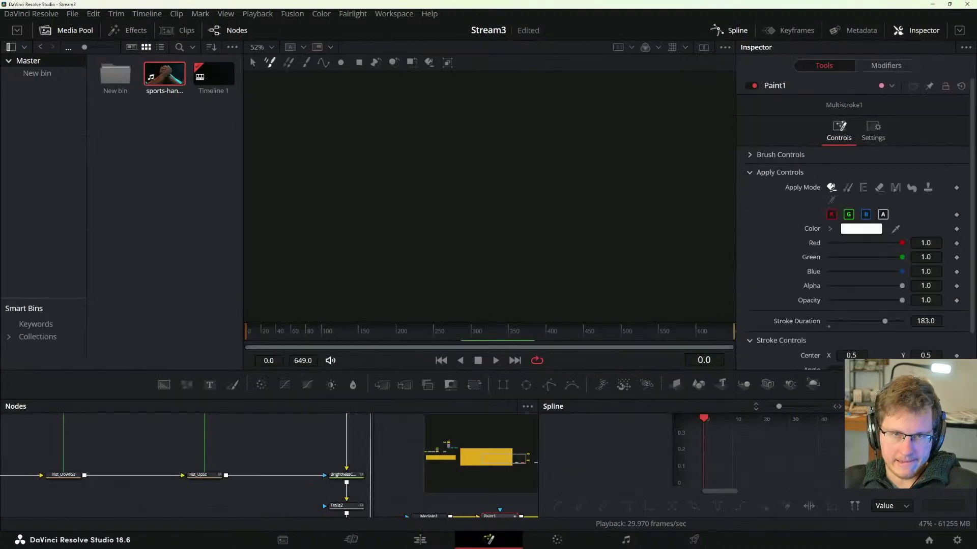
- Switch to the browser manual and place its window beside the Inspector so the audio instructions and the node controls are both visible
key("alt+Tab")
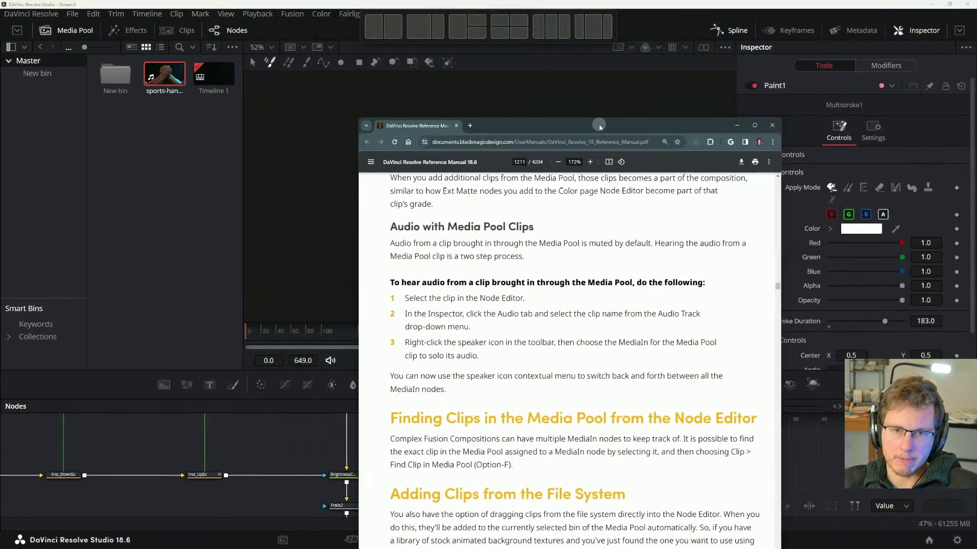
left_click_drag(614, 65, 600, 36)
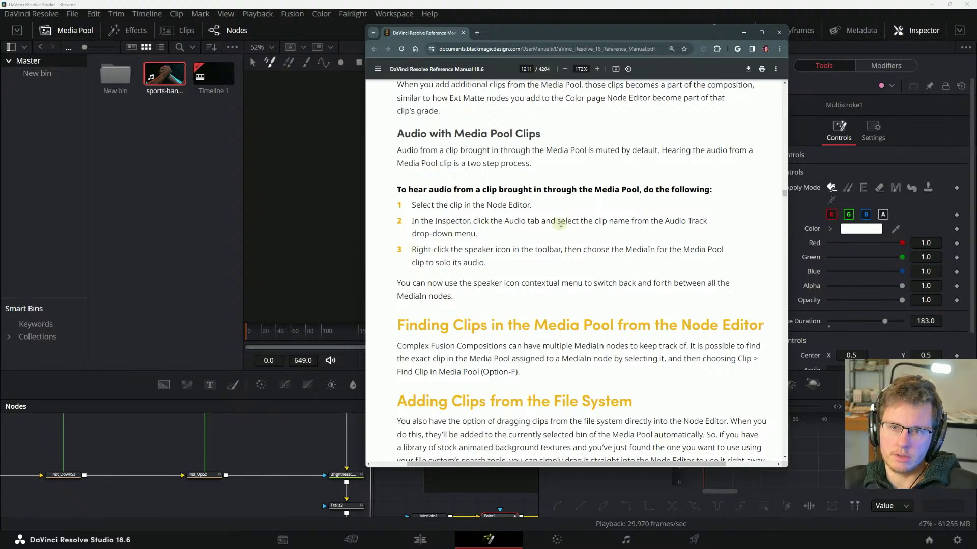
left_click_drag(701, 34, 585, 35)
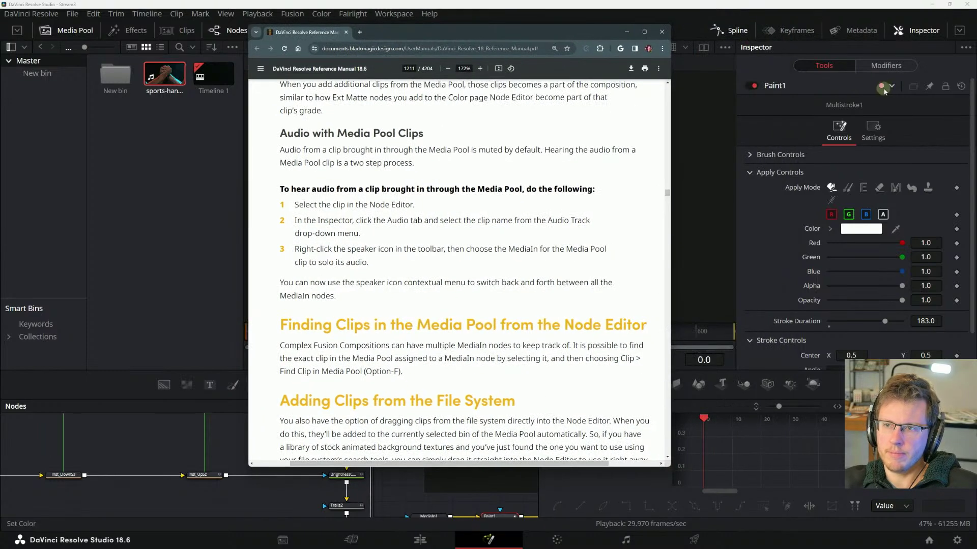
scroll(798, 173, "down", 2)
scroll(783, 185, "up", 2)
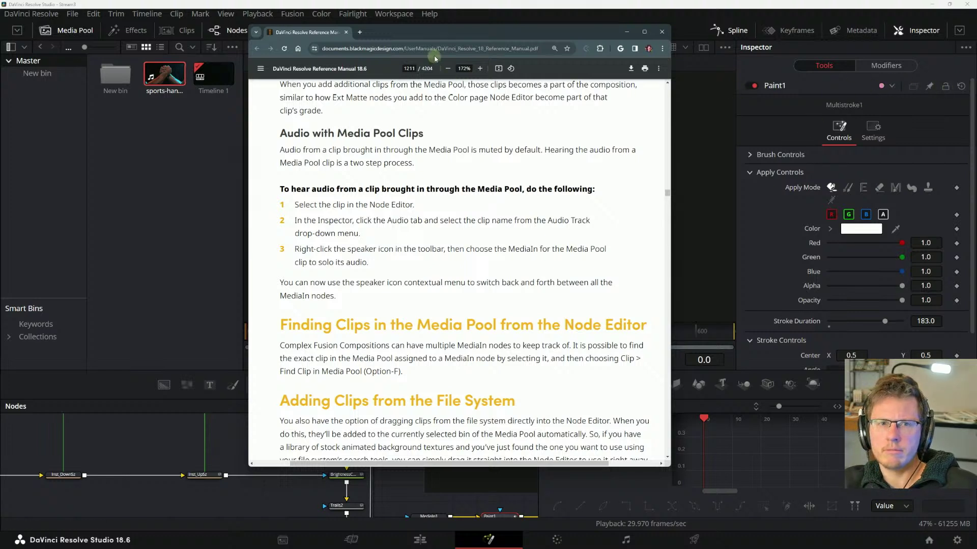
- Read the manual's steps for choosing a Media Pool clip's audio track and glance over the sections that follow
left_click(965, 51)
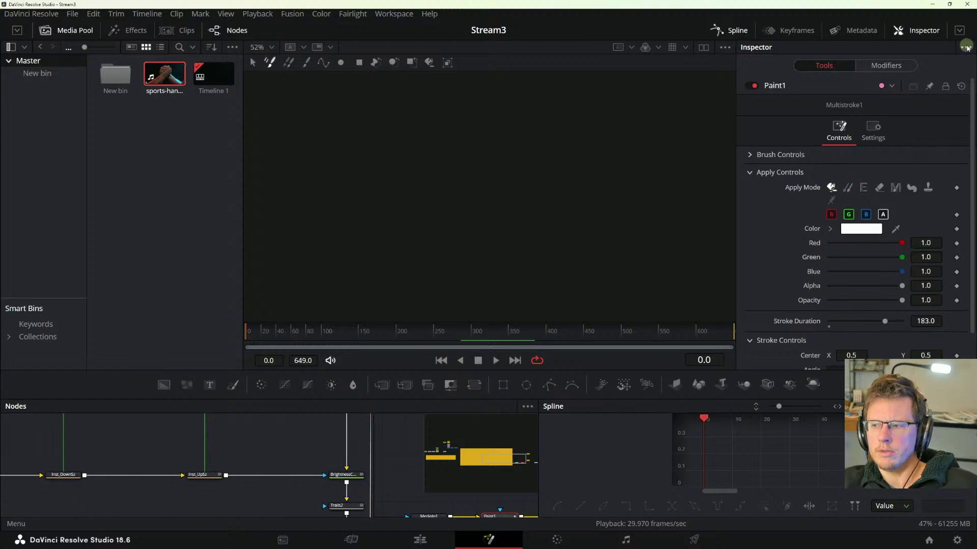
key("alt+Tab")
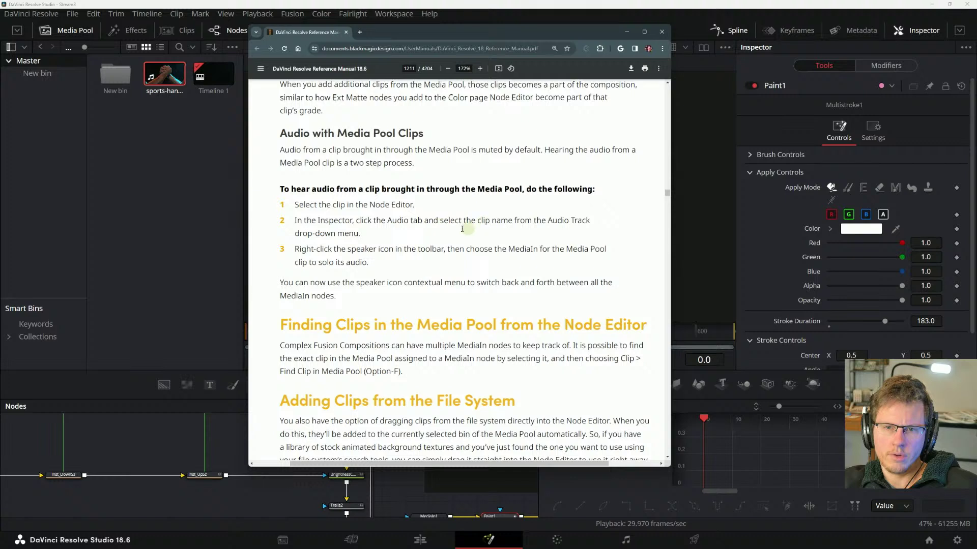
left_click_drag(296, 222, 495, 222)
left_click(423, 222)
left_click(495, 222)
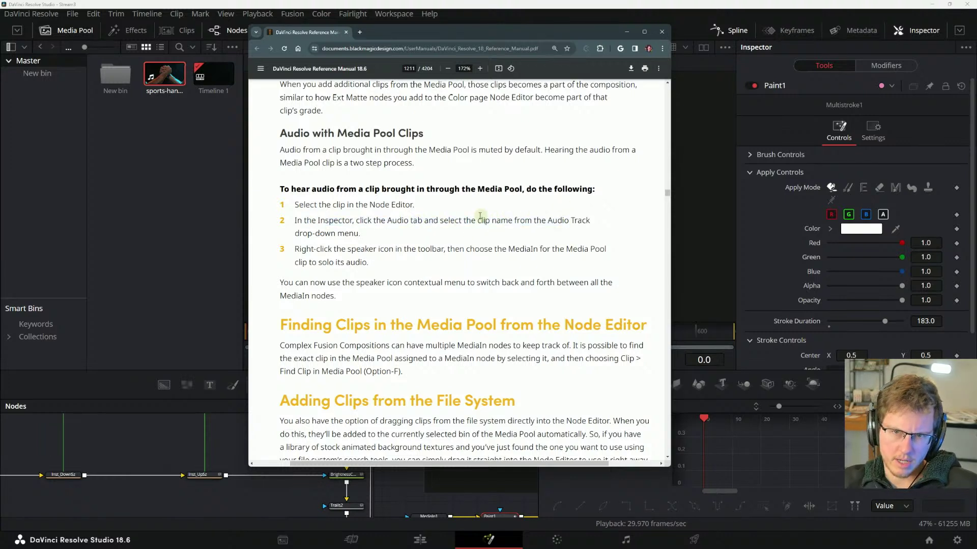
scroll(351, 208, "down", 3)
scroll(345, 273, "up", 2)
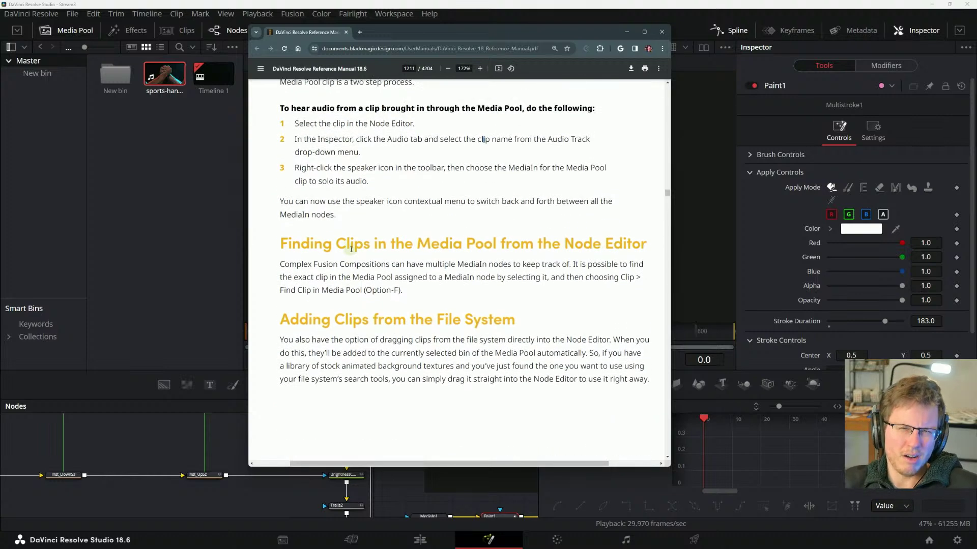
scroll(345, 273, "up", 2)
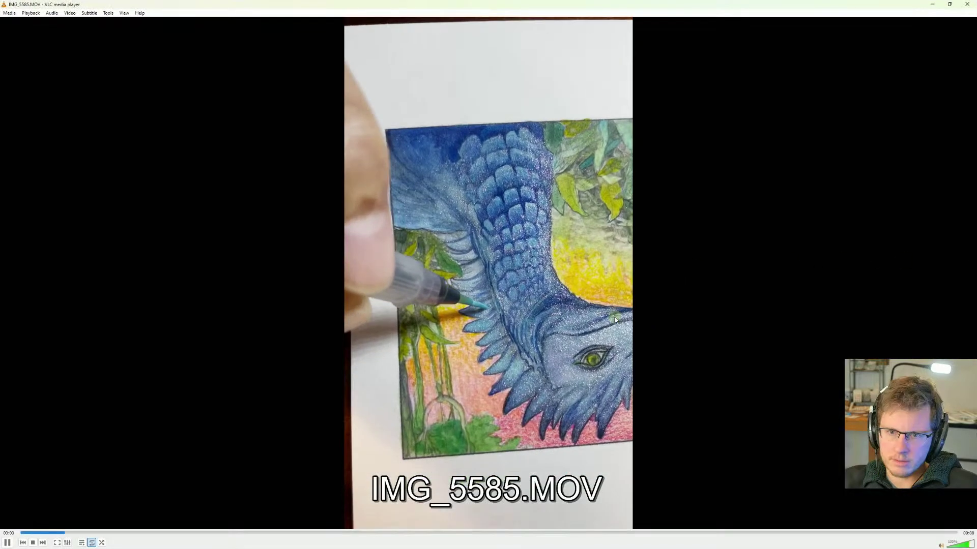
- Import IMG_5585.MOV into the Media Pool's Master bin and add it to the Fusion Node Editor as a MediaIn node
key("space")
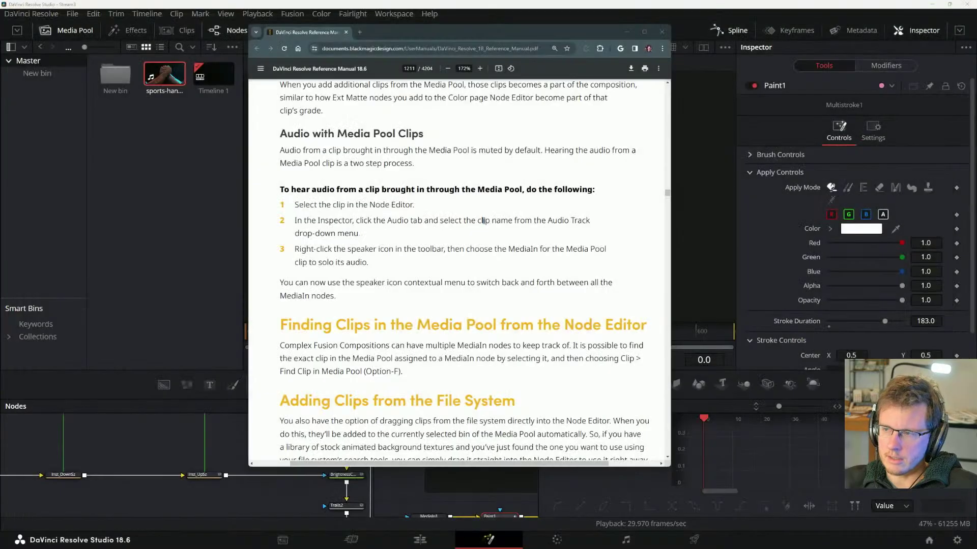
left_click_drag(483, 221, 159, 139)
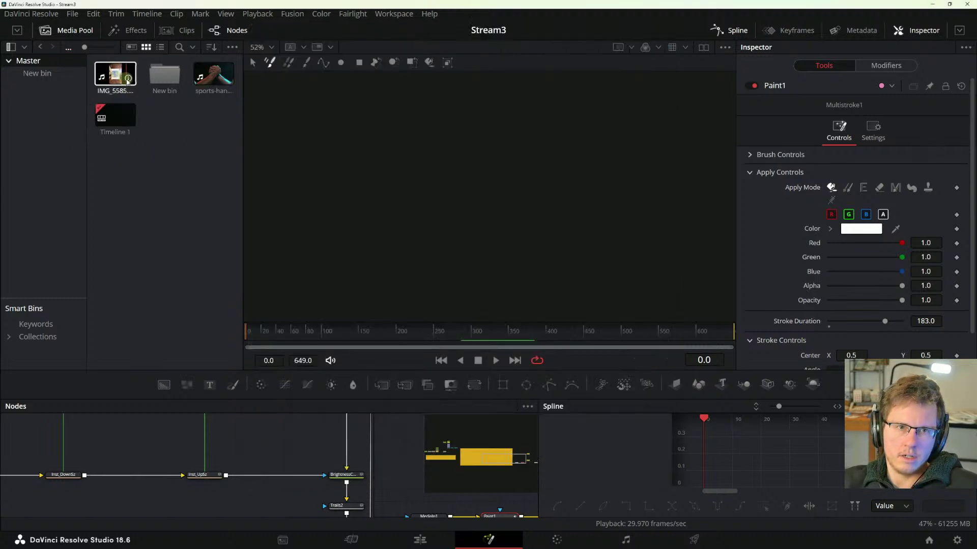
left_click(114, 77)
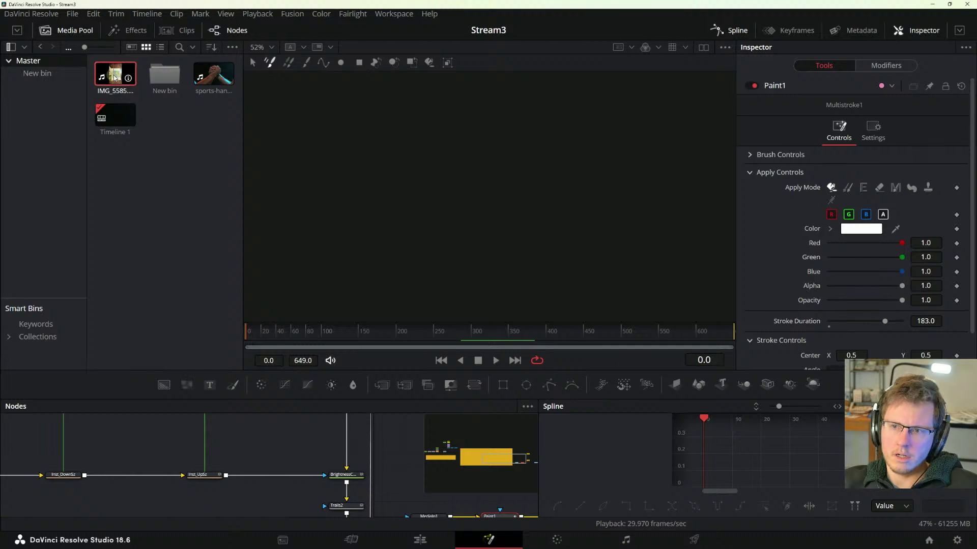
left_click_drag(115, 76, 392, 444)
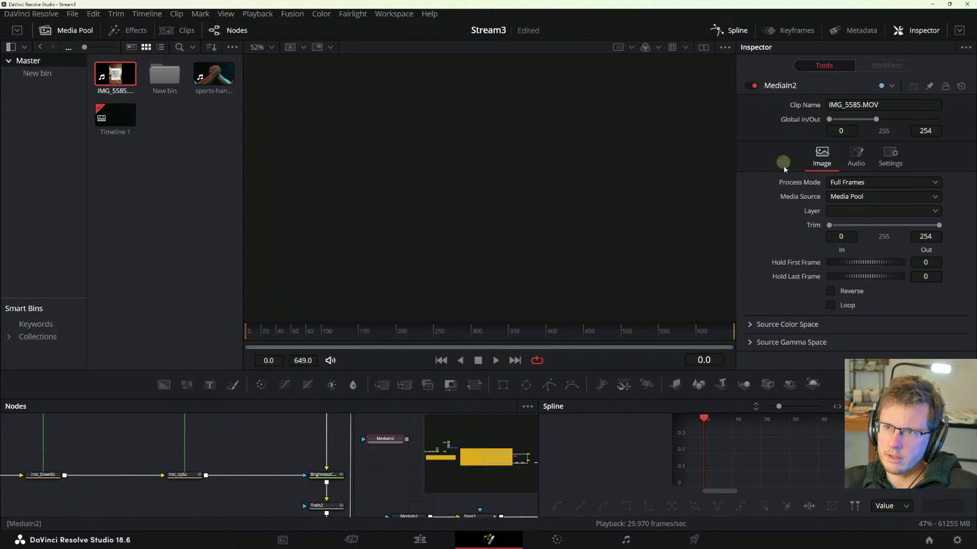
- Set the audio track of the new MediaIn node to IMG_5585.MOV
left_click(859, 152)
left_click(856, 182)
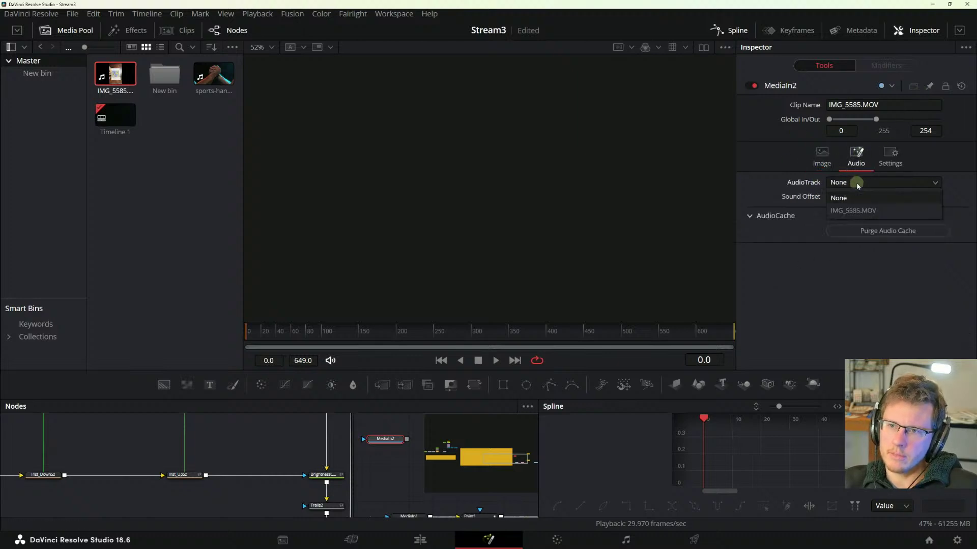
left_click(852, 210)
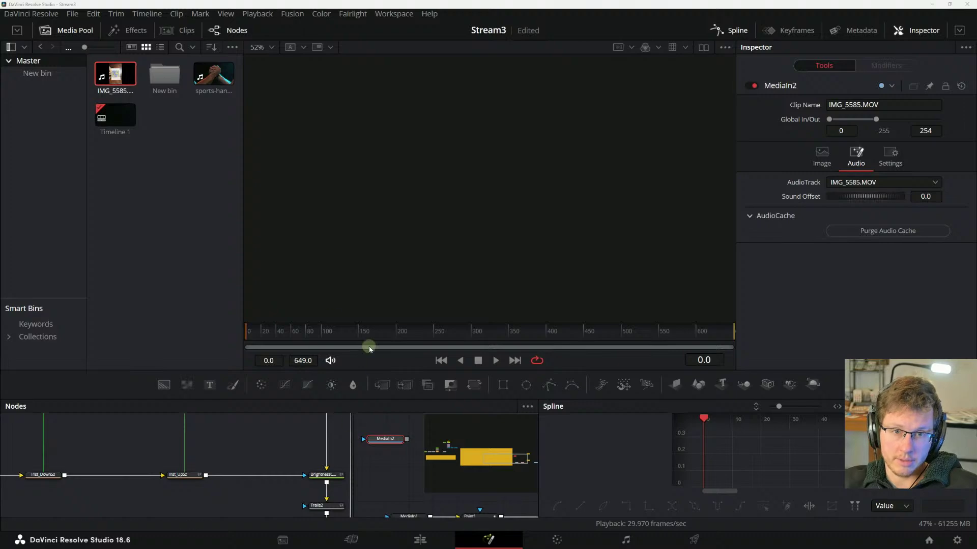
- Return to the browser manual and read the third instruction, on soloing a MediaIn's audio through the speaker icon
key("alt+Tab")
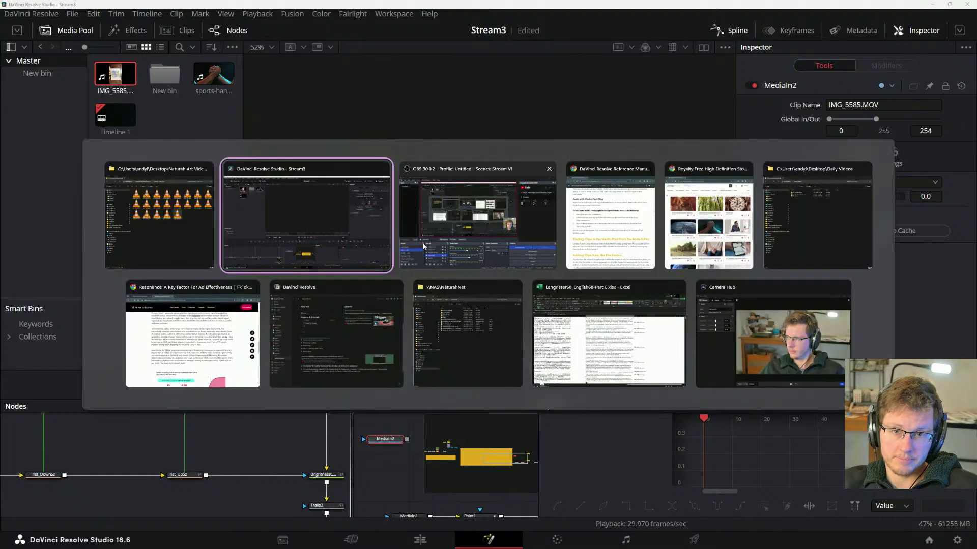
left_click(602, 230)
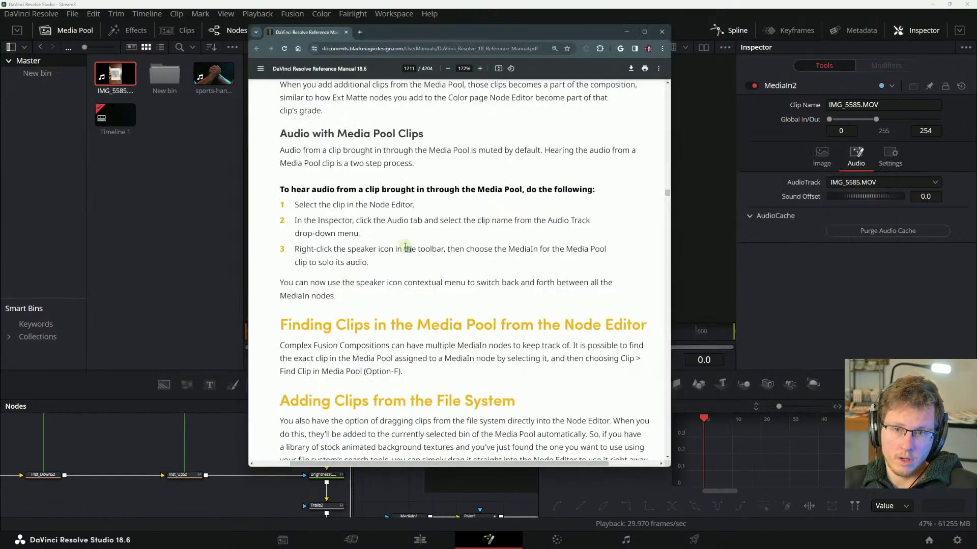
left_click_drag(326, 249, 332, 249)
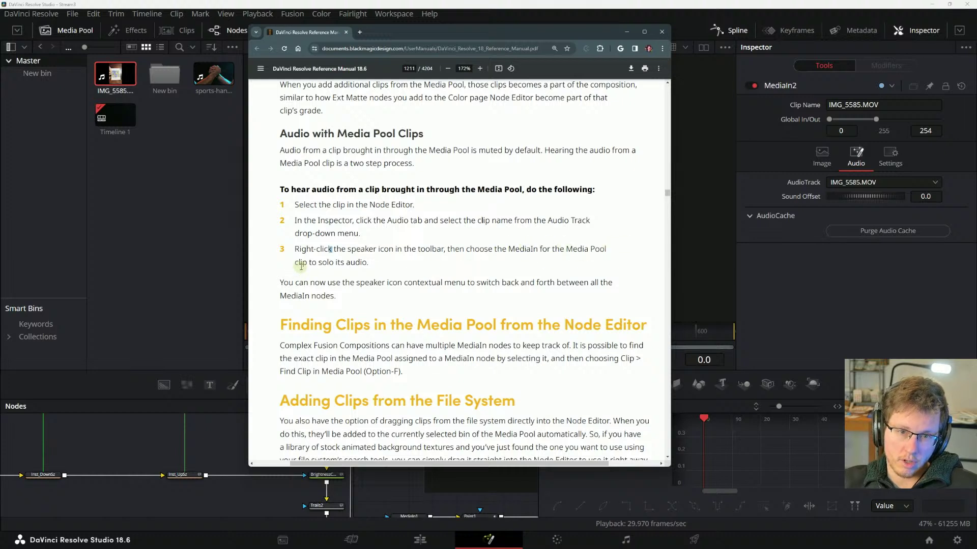
left_click_drag(304, 265, 363, 250)
left_click(369, 260)
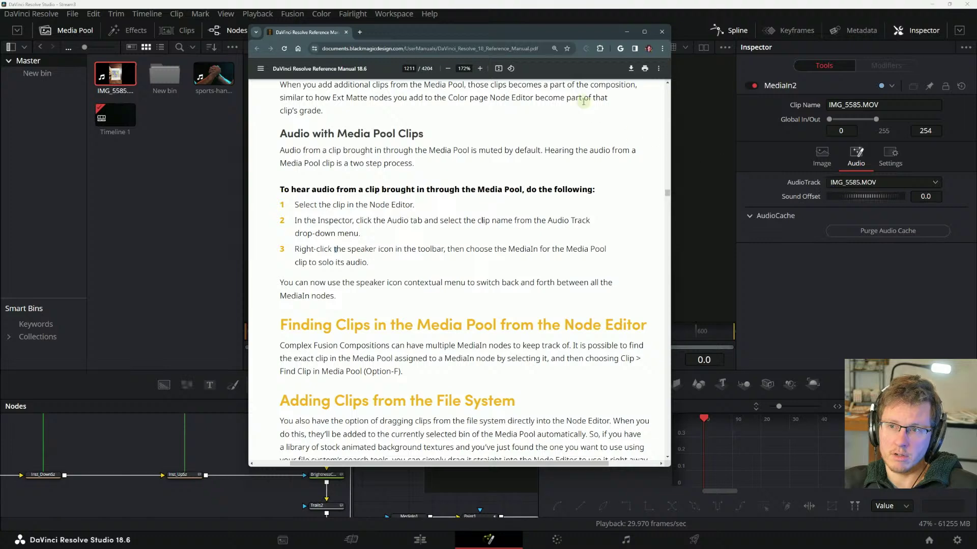
- Read the manual's remark on switching between MediaIn nodes' audio and the Finding Clips in the Media Pool from the Node Editor section
scroll(343, 275, "down", 3)
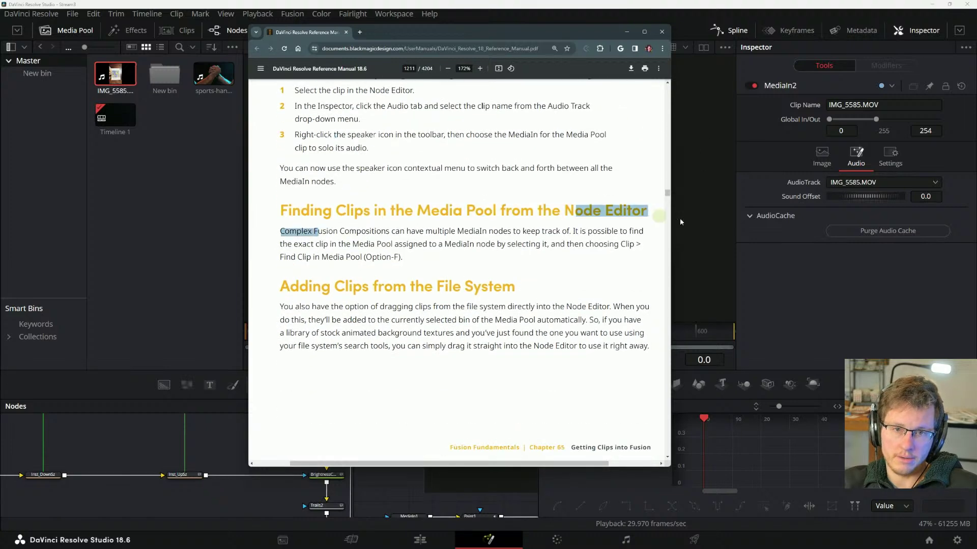
left_click_drag(337, 182, 452, 169)
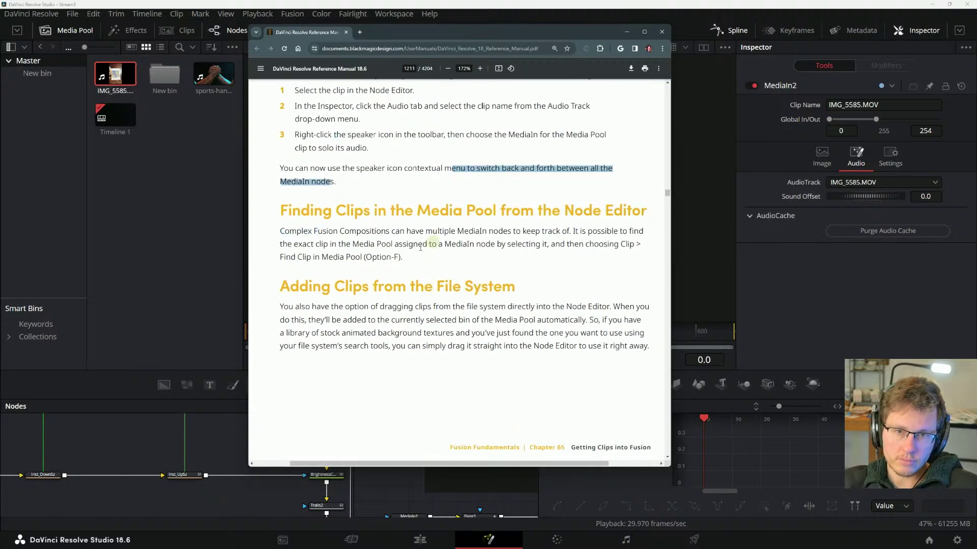
left_click(395, 256)
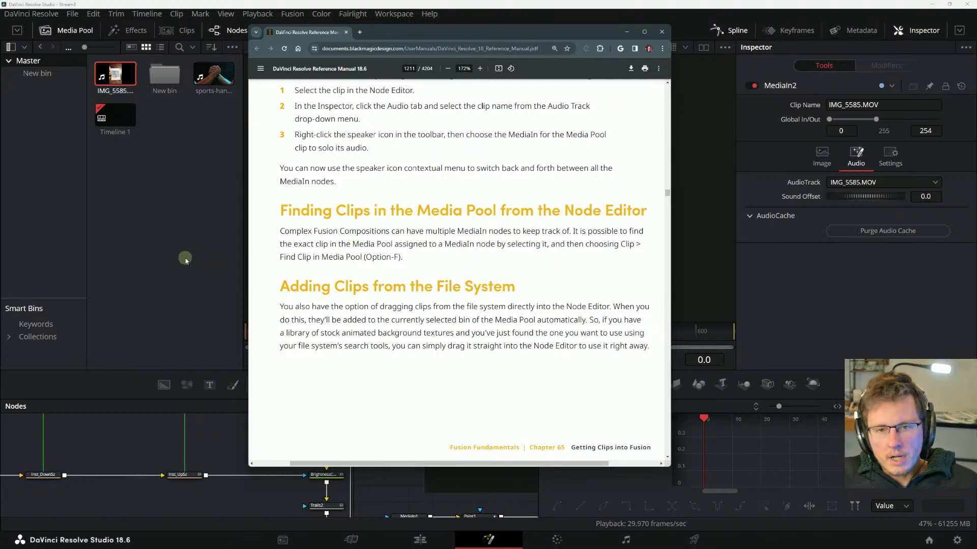
- Switch back to DaVinci Resolve and look at the Media Pool's clip search options, closing them again
left_click(168, 235)
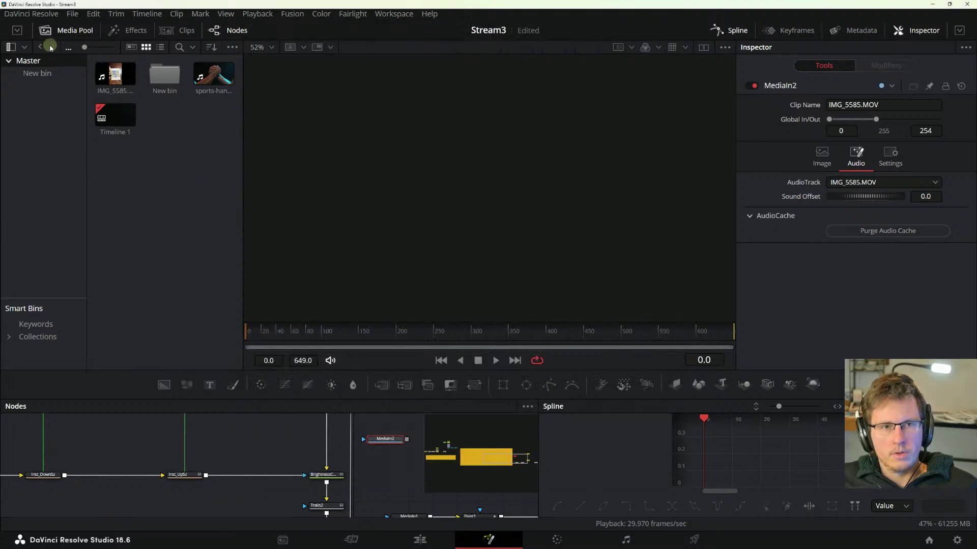
left_click(179, 47)
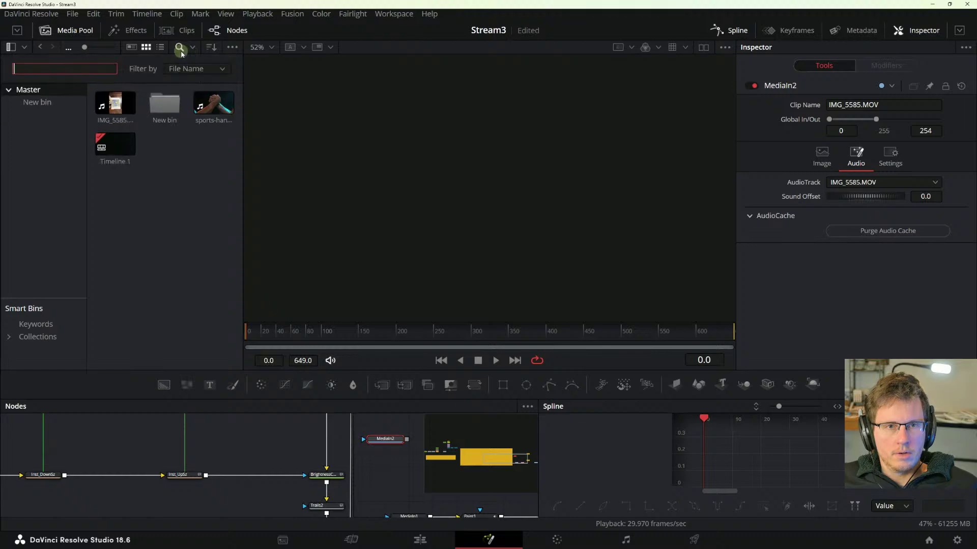
left_click(180, 48)
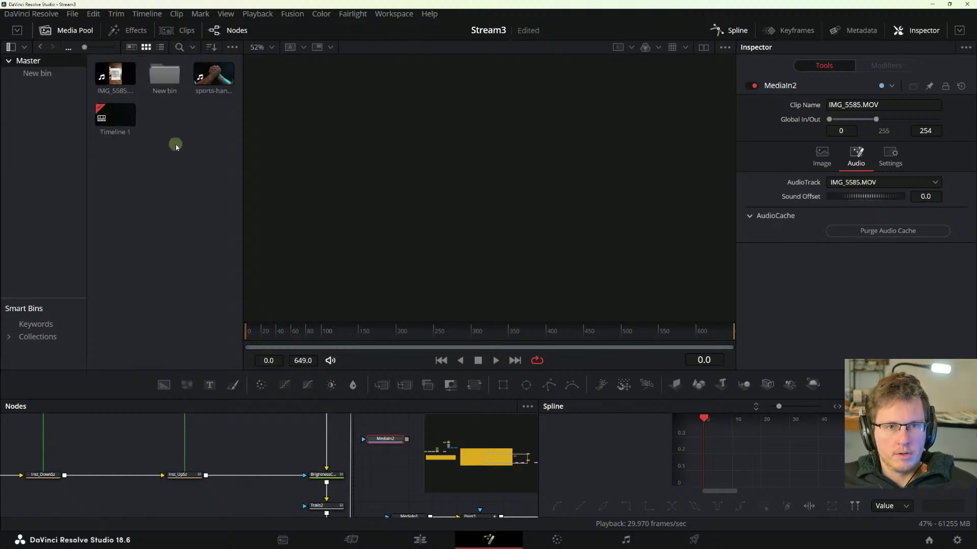
- Return to the browser manual and read Adding Clips from the File System and the start of Using MediaIn Nodes
key("alt+Tab")
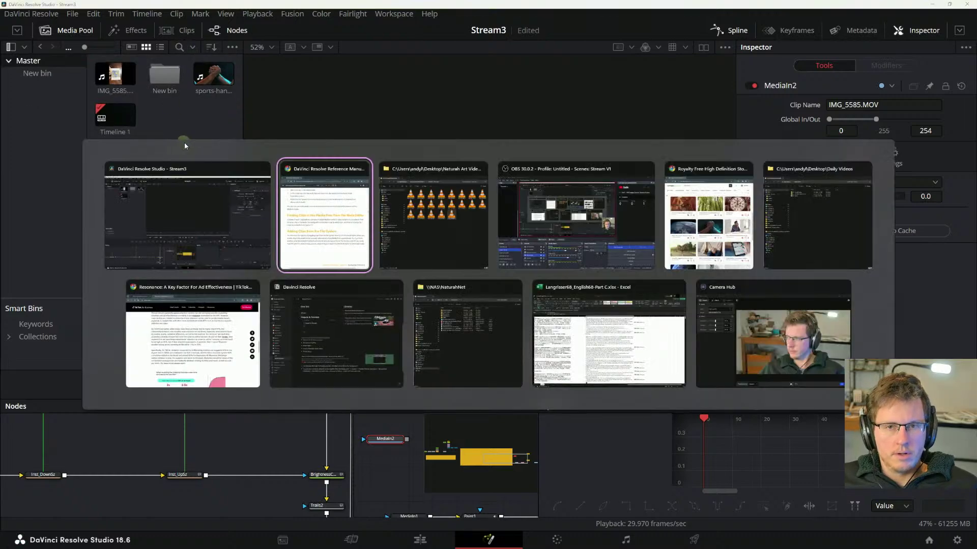
scroll(342, 268, "down", 2)
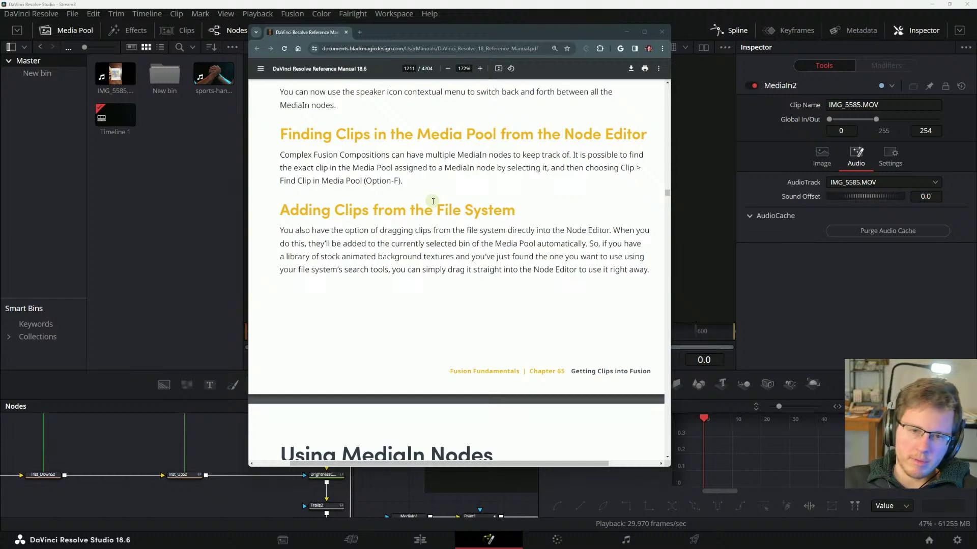
scroll(433, 201, "down", 7)
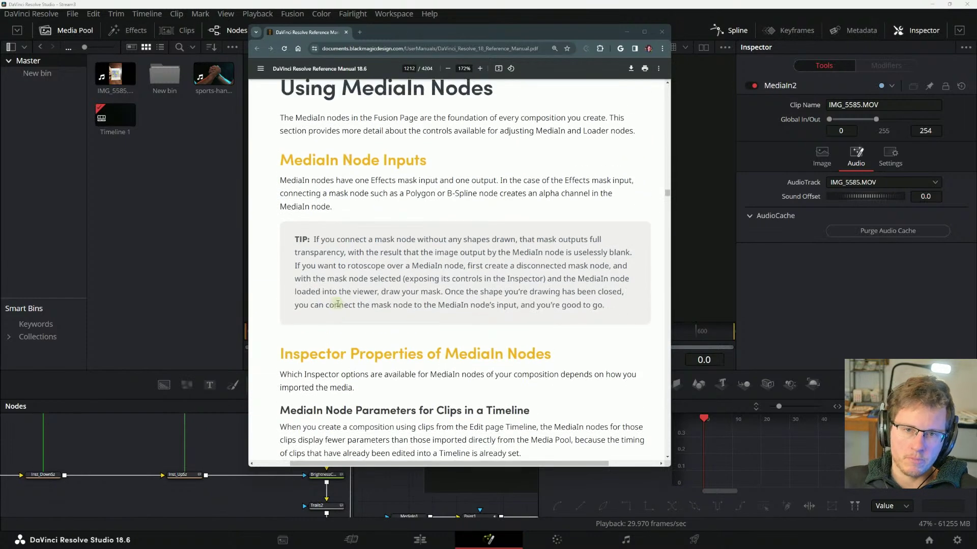
- Read the manual's Using MediaIn Nodes introduction, the MediaIn Node Inputs section and its tip on mask nodes
scroll(337, 305, "up", 1)
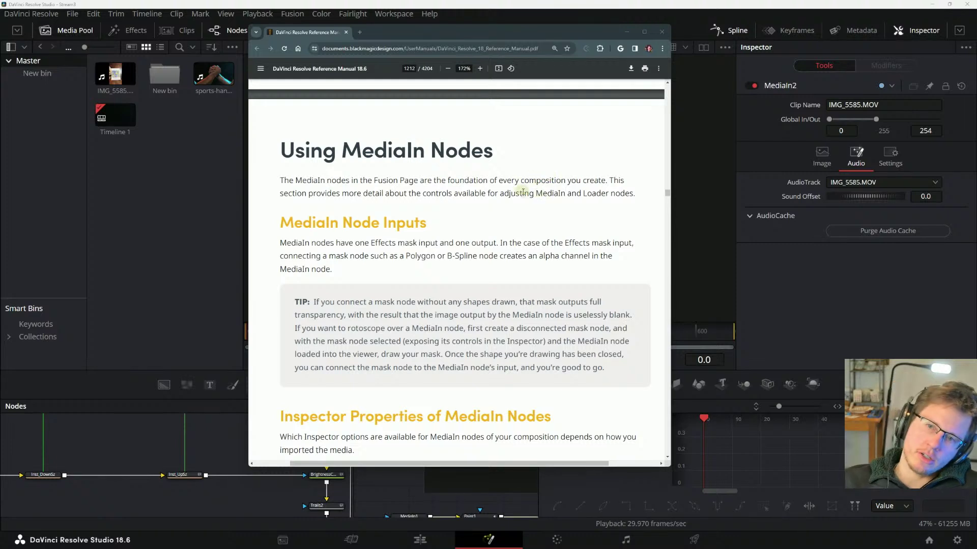
left_click_drag(521, 193, 607, 180)
left_click(565, 179)
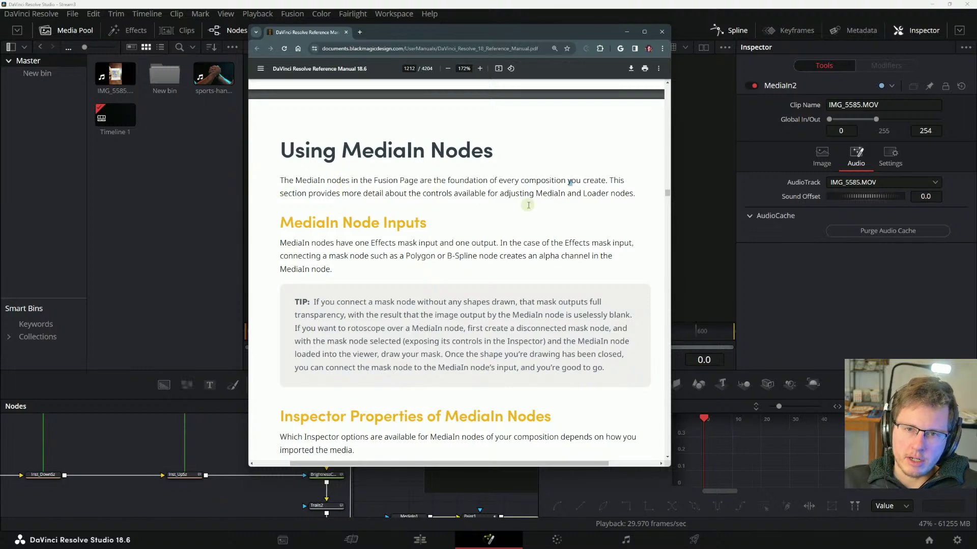
scroll(510, 188, "down", 2)
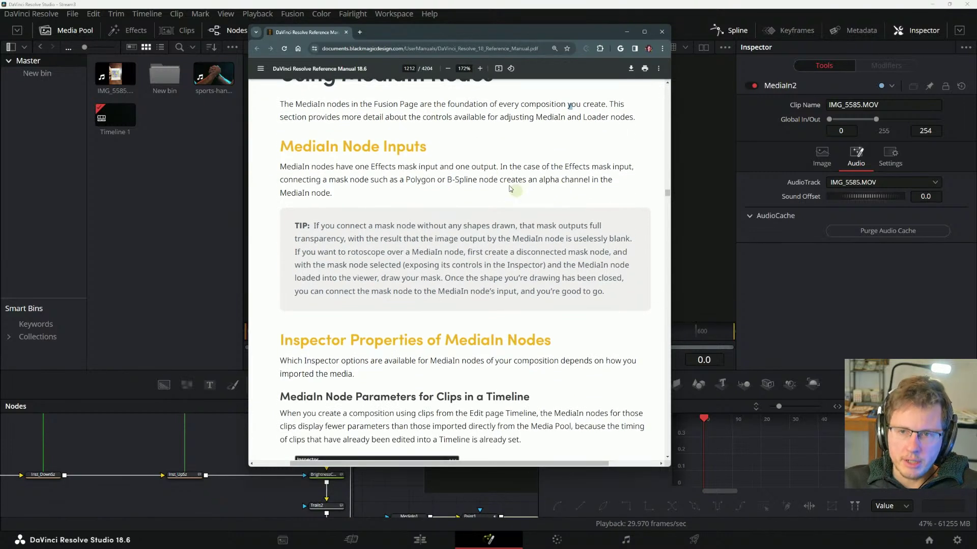
scroll(510, 189, "up", 1)
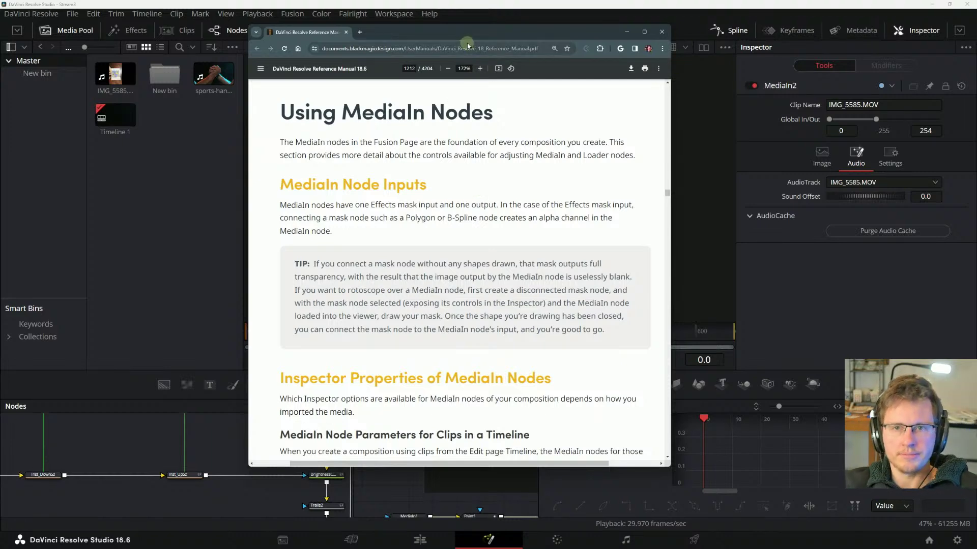
- Move the manual window aside, switch back to DaVinci Resolve and enlarge the node editor at the viewer's expense
left_click_drag(469, 36, 744, 110)
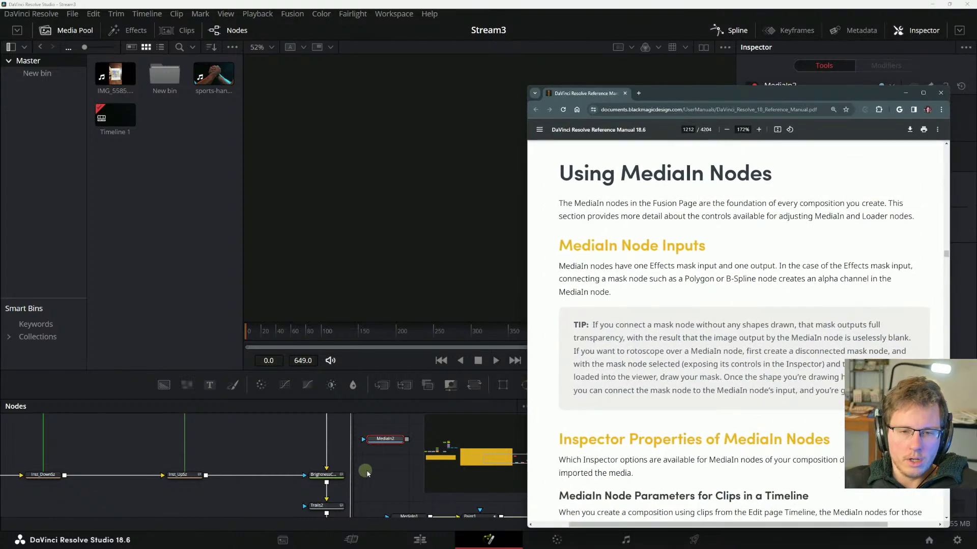
left_click(361, 328)
left_click_drag(362, 312, 361, 132)
- Collapse the large expanded node group and the expanded ParticlesGalaxySwarm group in the composition
scroll(405, 477, "down", 5)
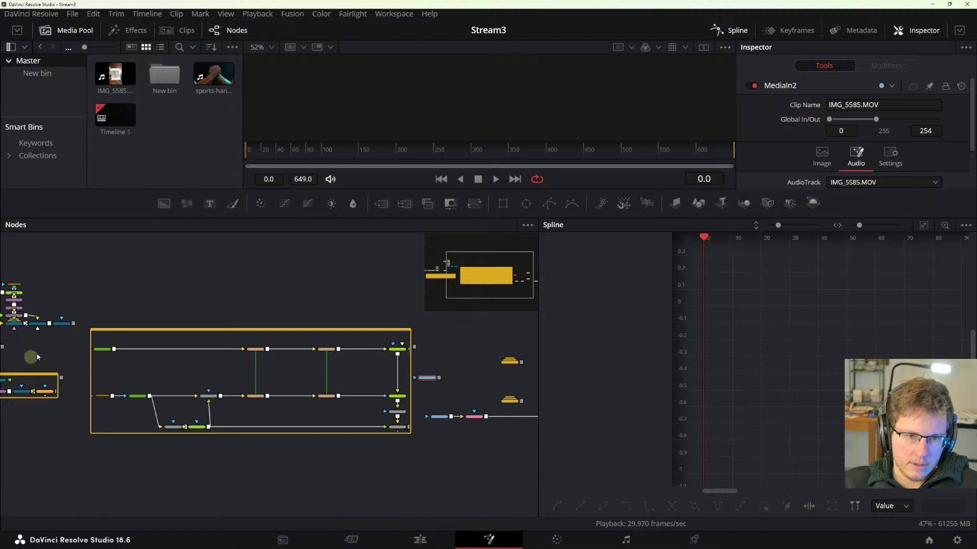
scroll(51, 351, "up", 5)
left_click(213, 269)
scroll(351, 361, "down", 4)
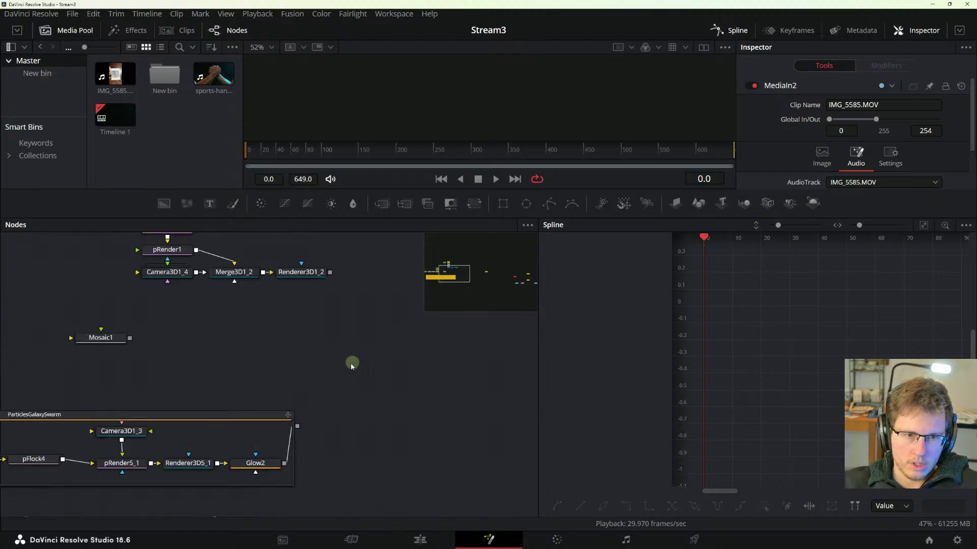
scroll(53, 392, "up", 5)
scroll(285, 422, "down", 6)
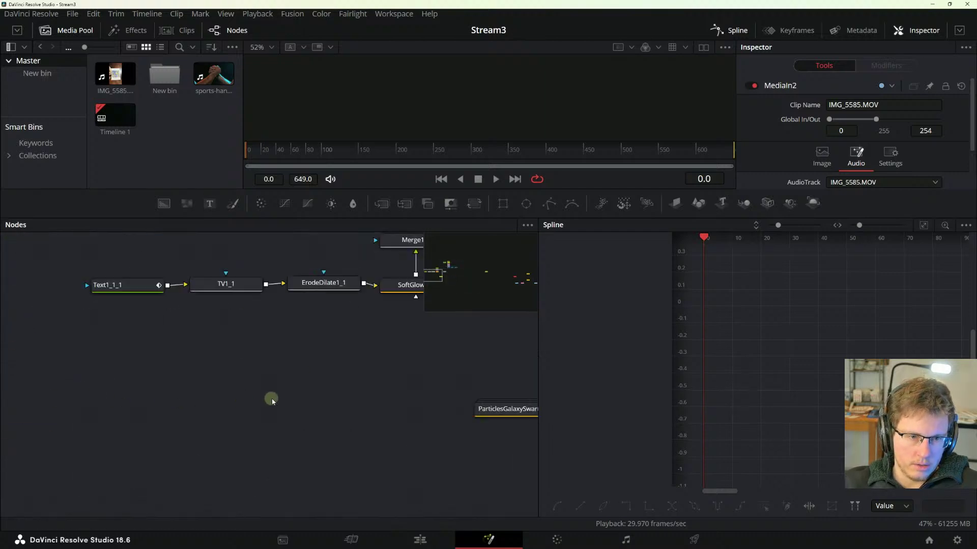
- Move the collapsed ParticlesGalaxySwarm and Visualizer groups side by side into the empty area above the node chains
left_click_drag(288, 397, 188, 253)
left_click_drag(209, 325, 122, 436)
left_click_drag(102, 389, 234, 342)
scroll(193, 386, "up", 2)
left_click_drag(419, 419, 143, 375)
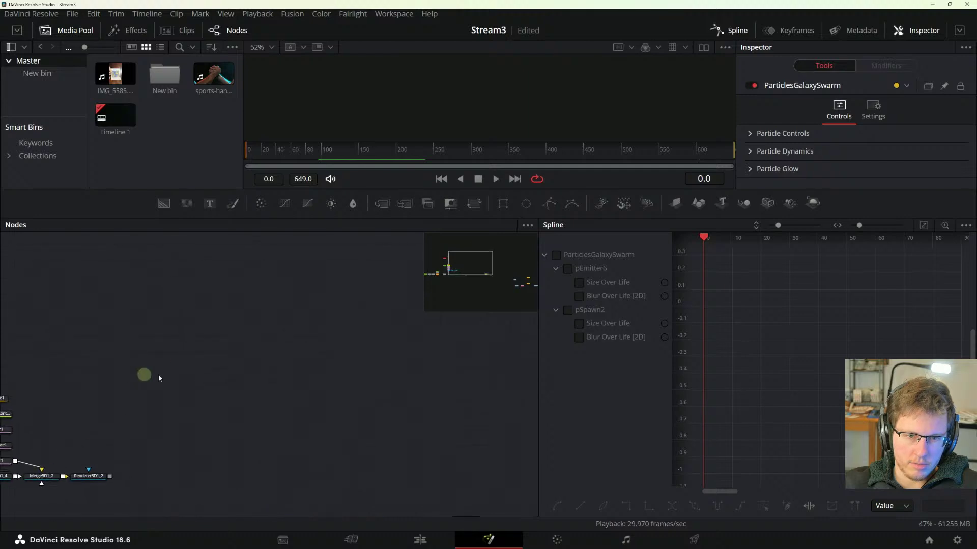
scroll(357, 392, "down", 3)
mouse_move(235, 358)
left_mouse_down()
mouse_move(277, 374)
mouse_move(316, 366)
mouse_move(248, 377)
mouse_move(436, 377)
mouse_move(512, 426)
mouse_move(299, 338)
mouse_move(277, 350)
mouse_move(322, 443)
mouse_move(267, 353)
left_mouse_up()
scroll(248, 377, "up", 3)
left_click_drag(328, 436, 264, 292)
left_click_drag(485, 260, 518, 283)
- Bring the MediaIn and Paint cluster closer, and line up the BullsEye and BlueRays groups beside the other two groups
left_click_drag(145, 330, 430, 493)
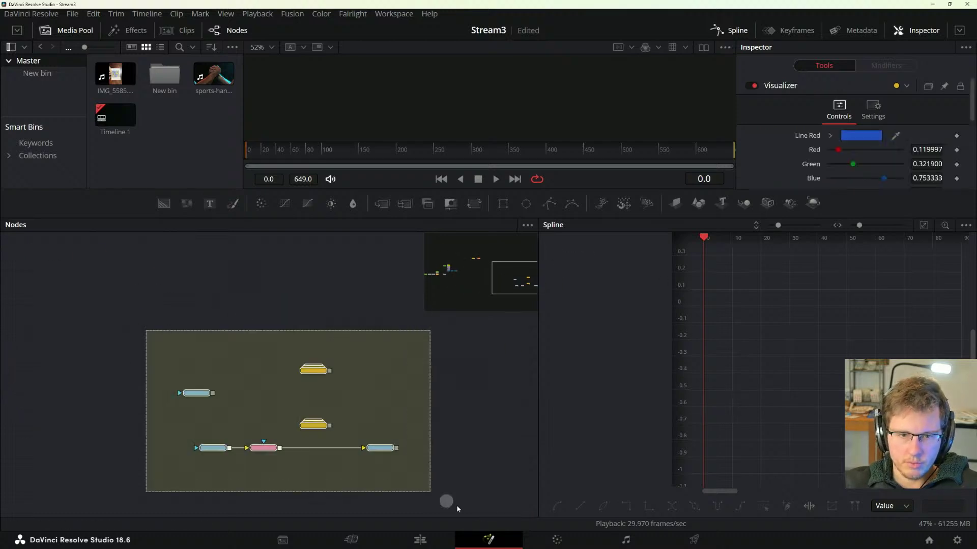
left_click_drag(387, 377, 407, 353)
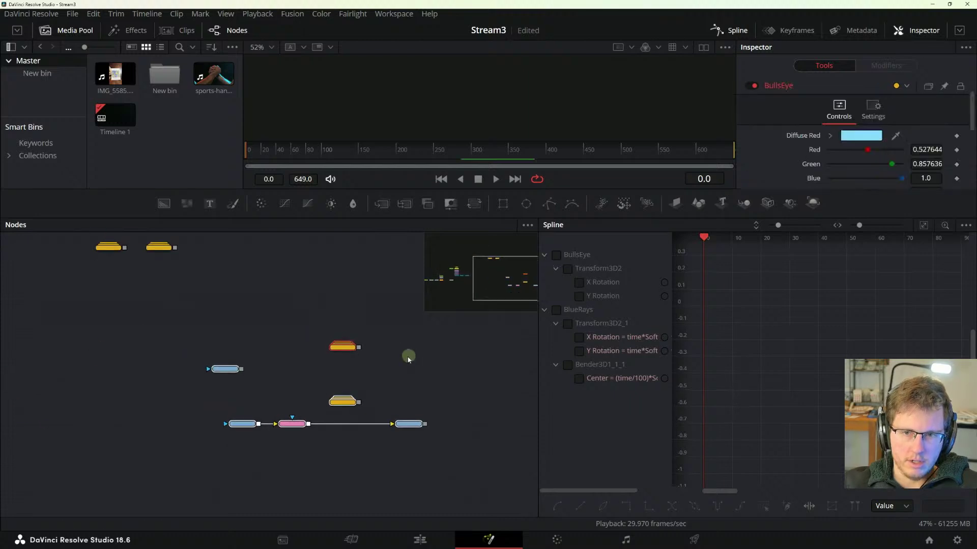
left_click_drag(342, 338, 364, 322)
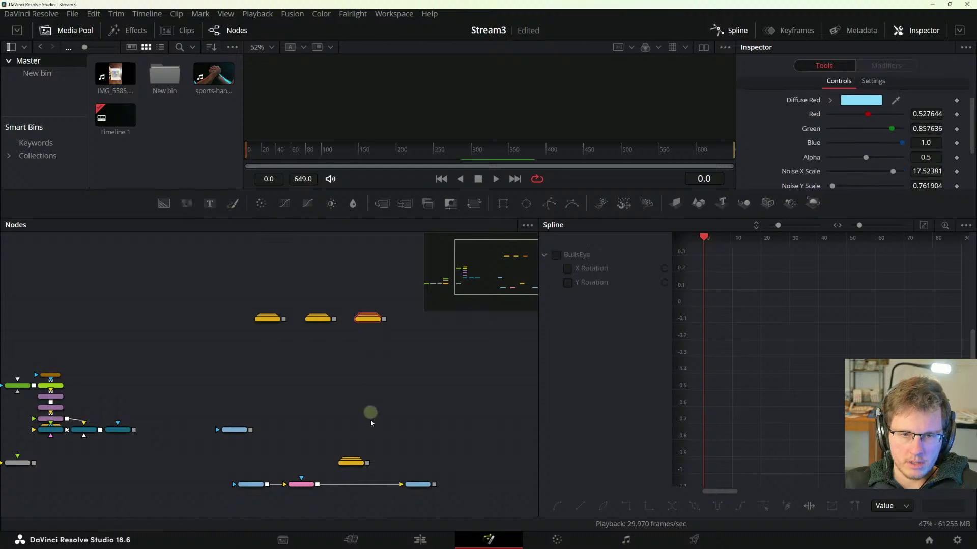
left_click_drag(350, 461, 422, 323)
left_click(301, 484)
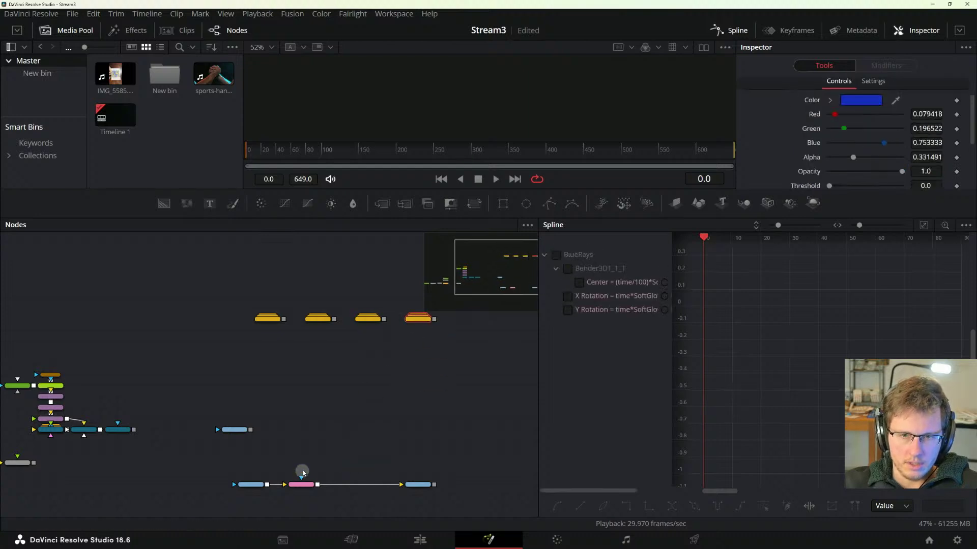
- Show Camera3D1_4 in the viewer, enlarge the viewer area again and inspect the camera in the 3D scene
scroll(51, 438, "up", 2)
left_click_drag(45, 440, 248, 452)
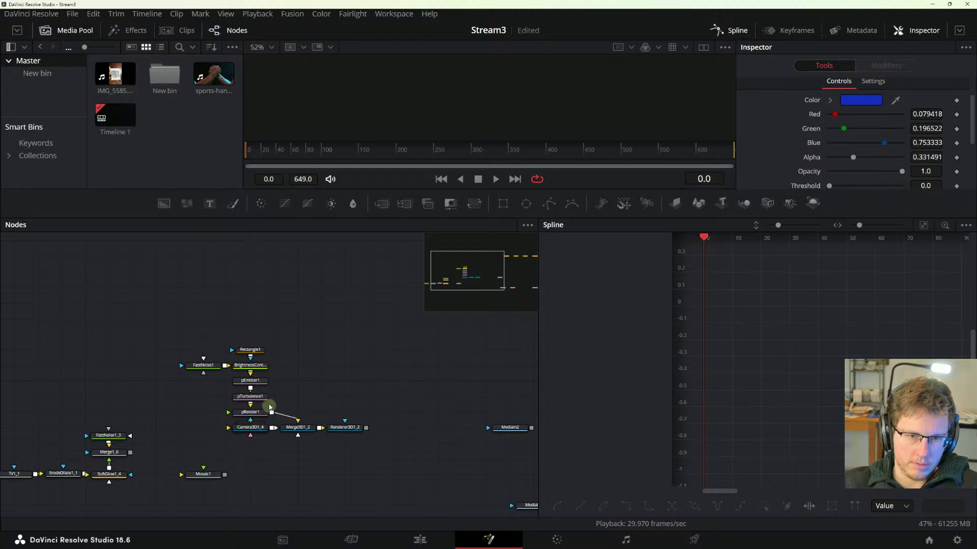
left_click_drag(159, 316, 390, 448)
left_click(257, 428)
key("1")
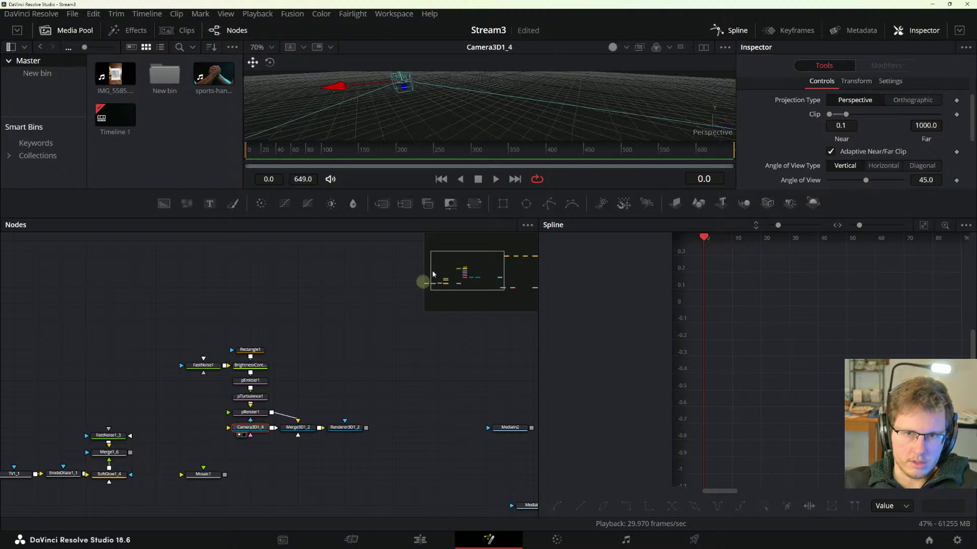
left_click_drag(496, 190, 508, 305)
left_click_drag(401, 135, 242, 524)
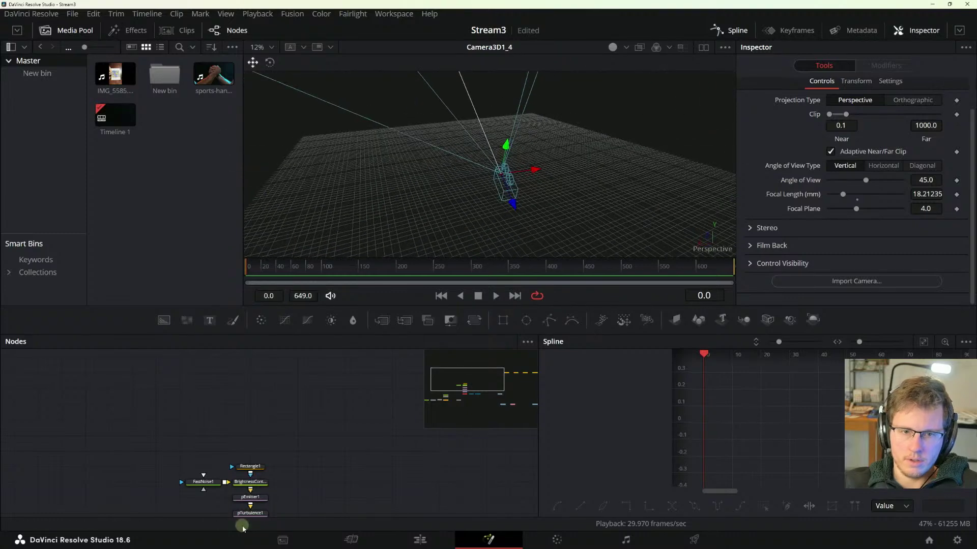
scroll(356, 444, "up", 3)
scroll(355, 460, "up", 5)
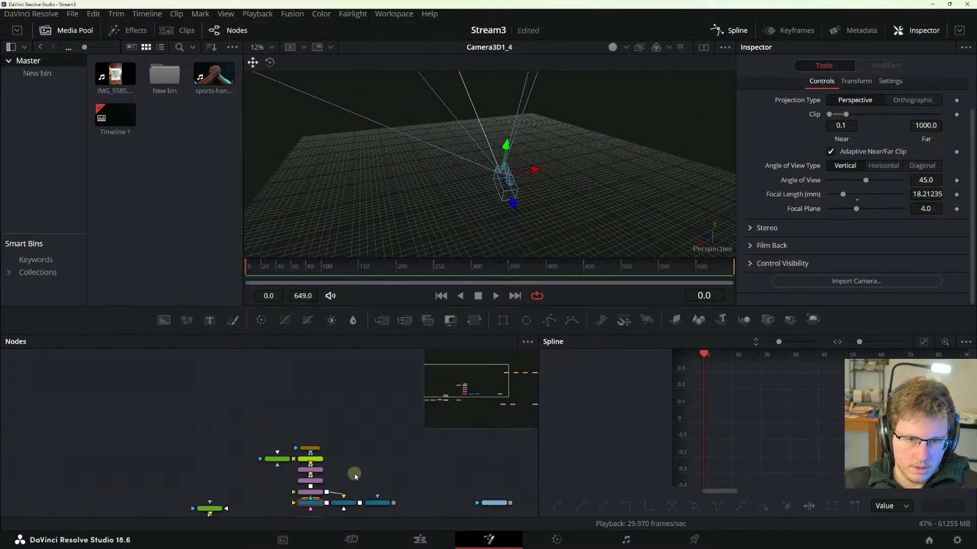
- Show Renderer3D1_2 in the viewer and play back its particle smoke
left_click(384, 469)
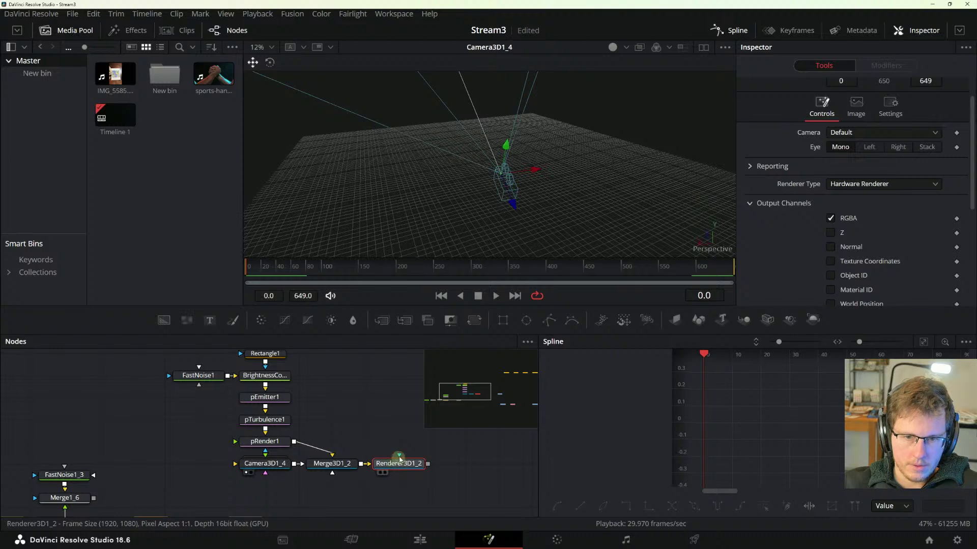
key("1")
key("space")
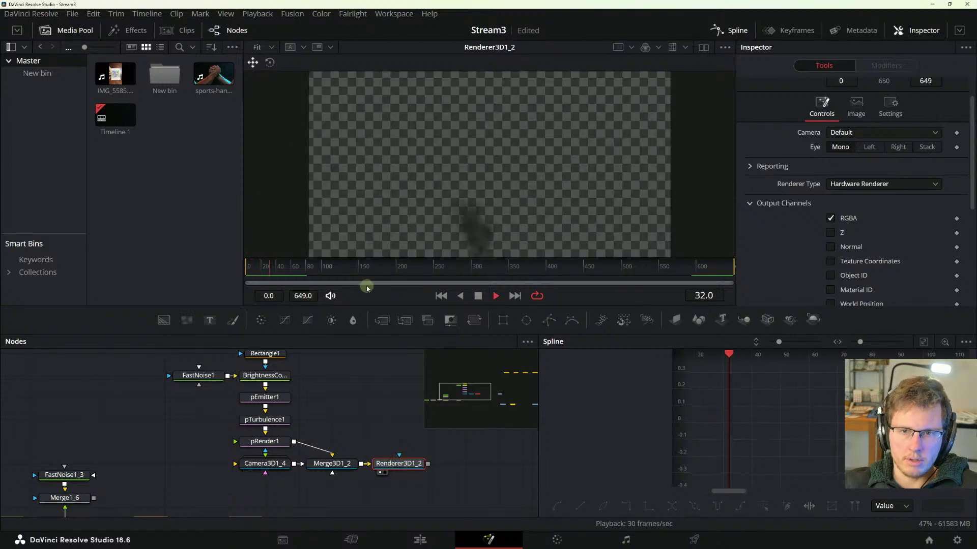
- Delete the whole particle chain from FastNoise1 and Rectangle1 through Renderer3D1_2, including Matrix_1_1
scroll(361, 451, "down", 2)
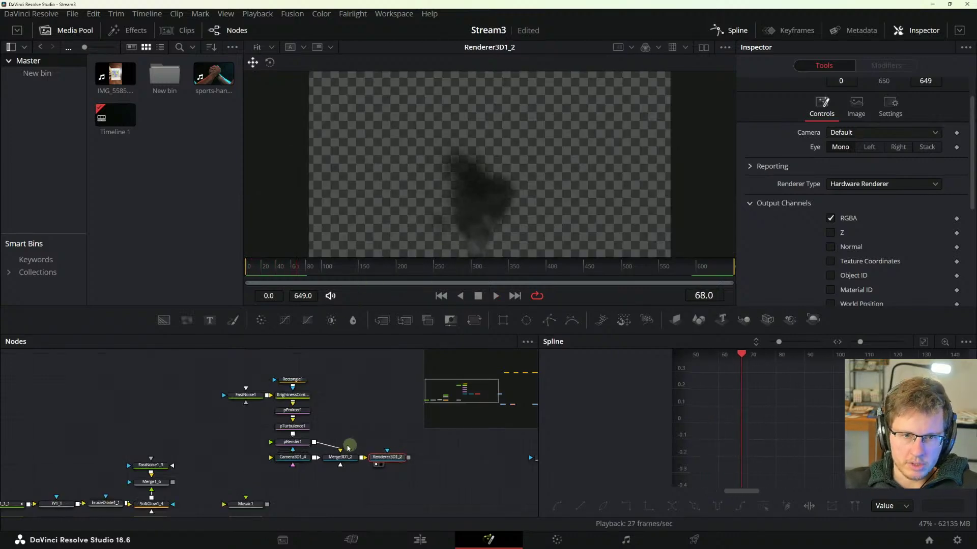
left_click_drag(213, 369, 420, 478)
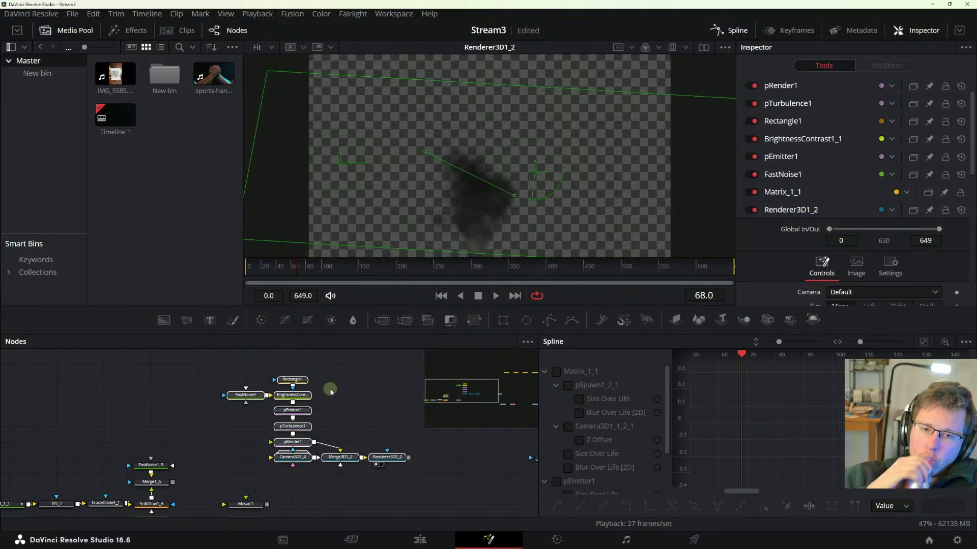
key("Delete")
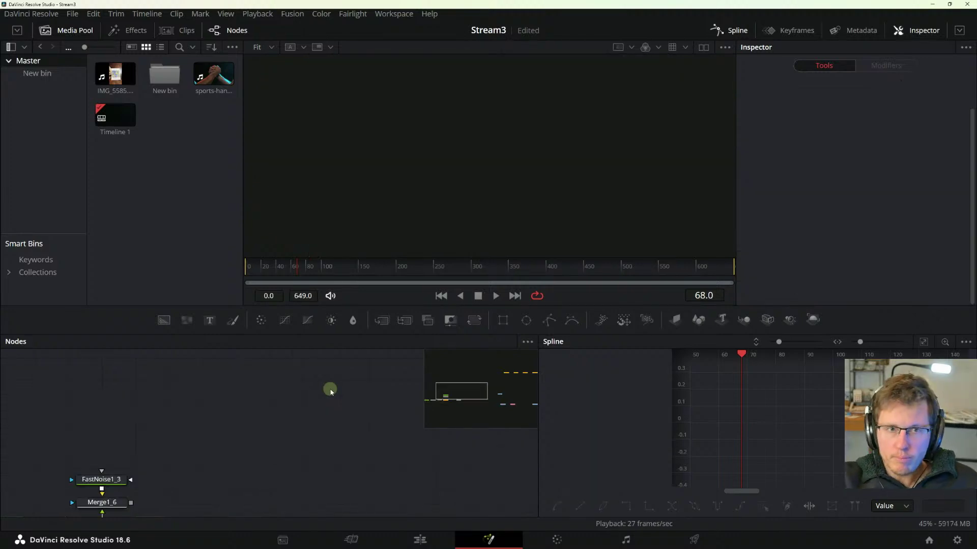
key("ctrl+z")
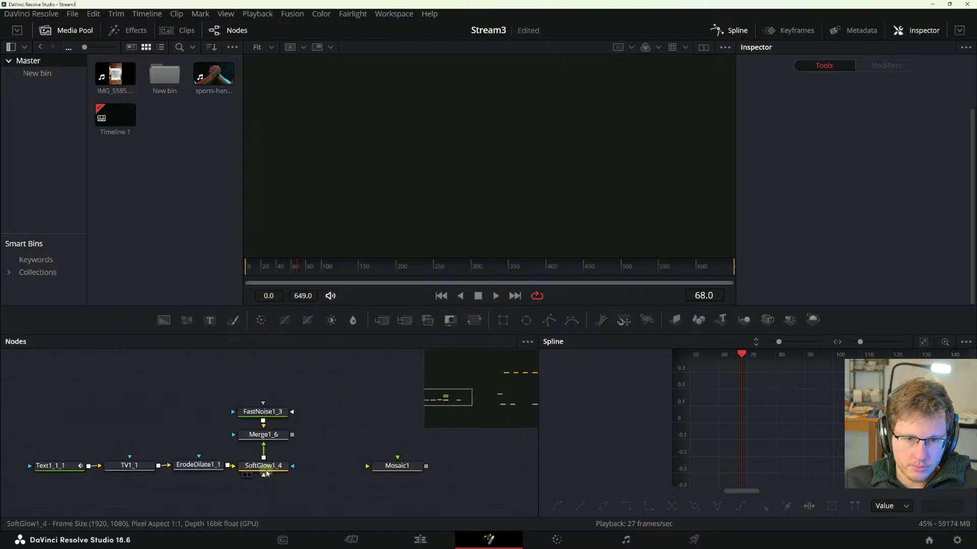
- Show Text1_1_1 in the viewer, play back its text animation and examine its text parameters
left_click(265, 469)
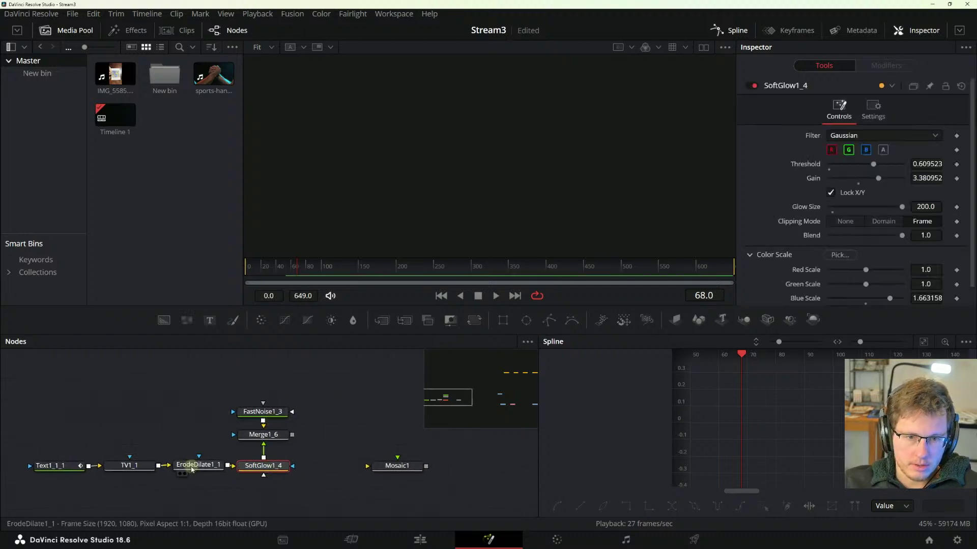
left_click(63, 468)
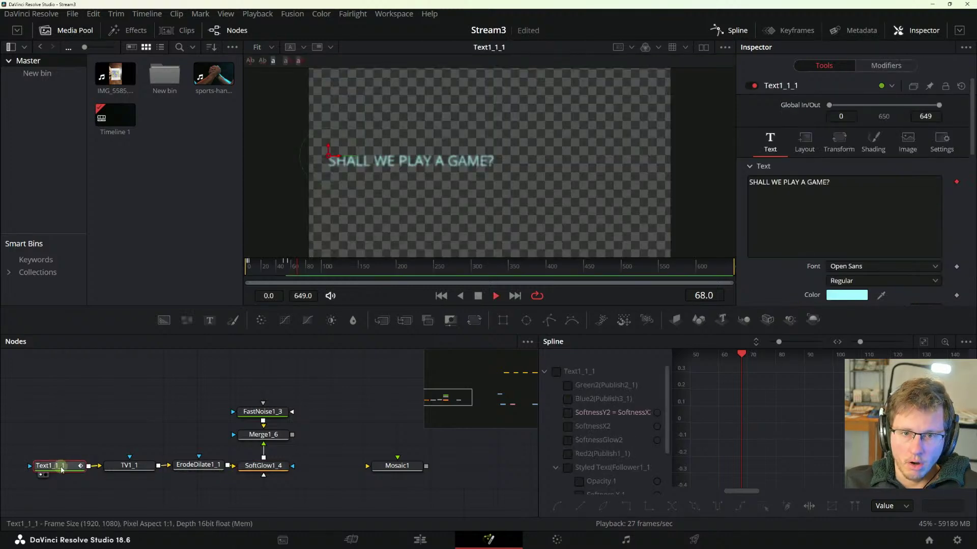
key("space")
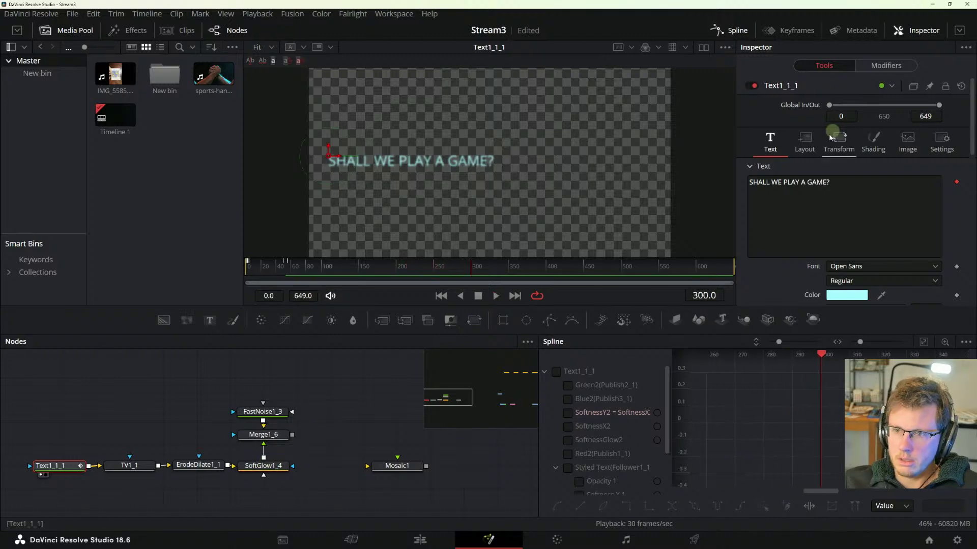
scroll(856, 206, "down", 3)
scroll(856, 206, "down", 3)
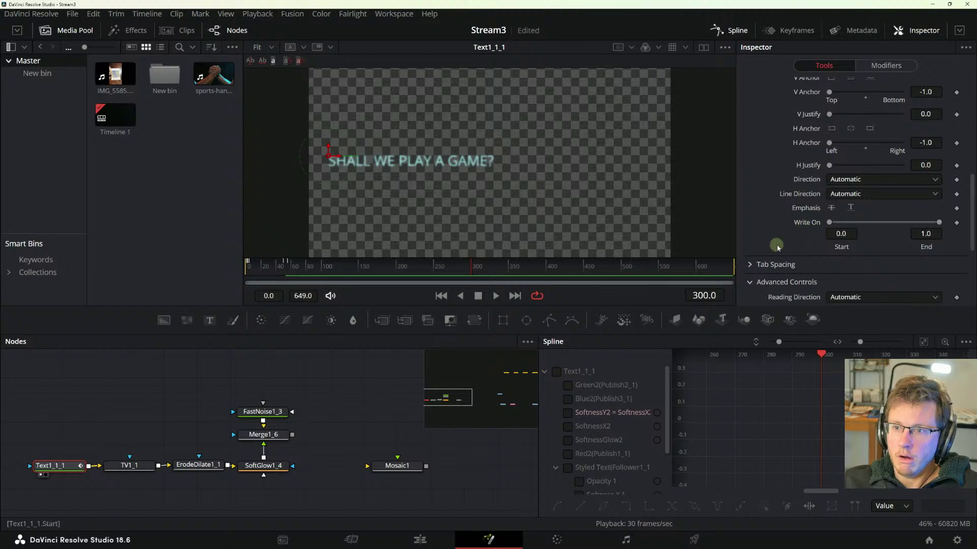
scroll(776, 244, "up", 6)
scroll(783, 258, "down", 10)
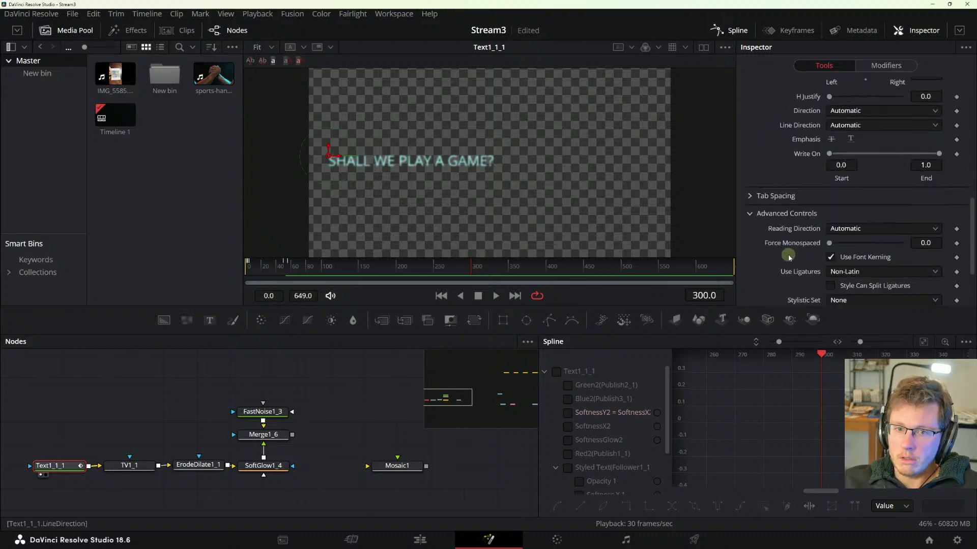
key("space")
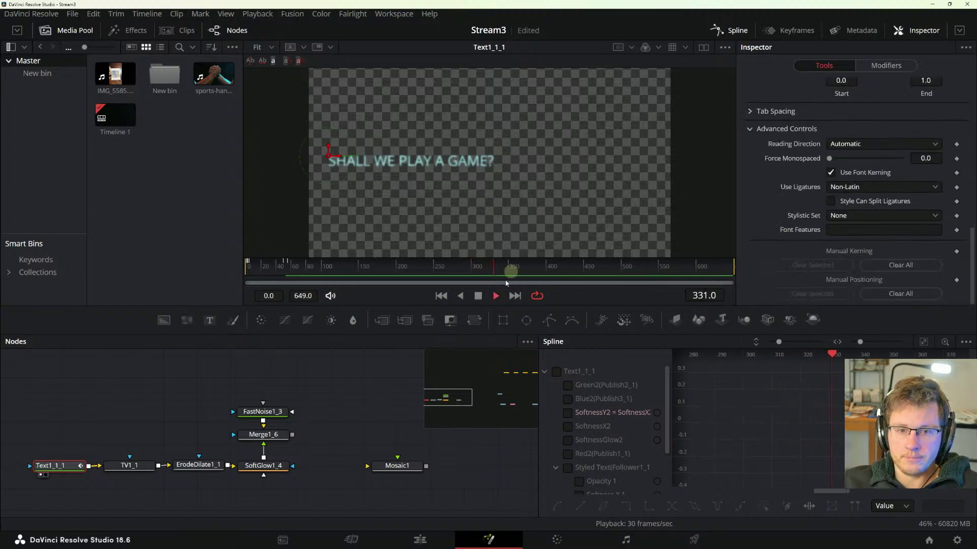
key("space")
- View the output of SoftGlow1_4, FastNoise1_3 and Mosaic1 one after another
left_click(259, 469)
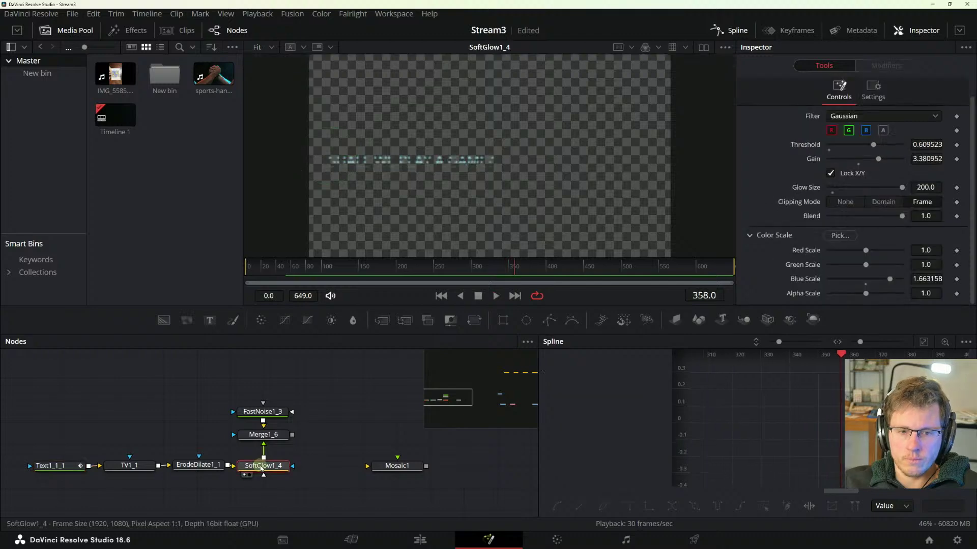
left_click(261, 411)
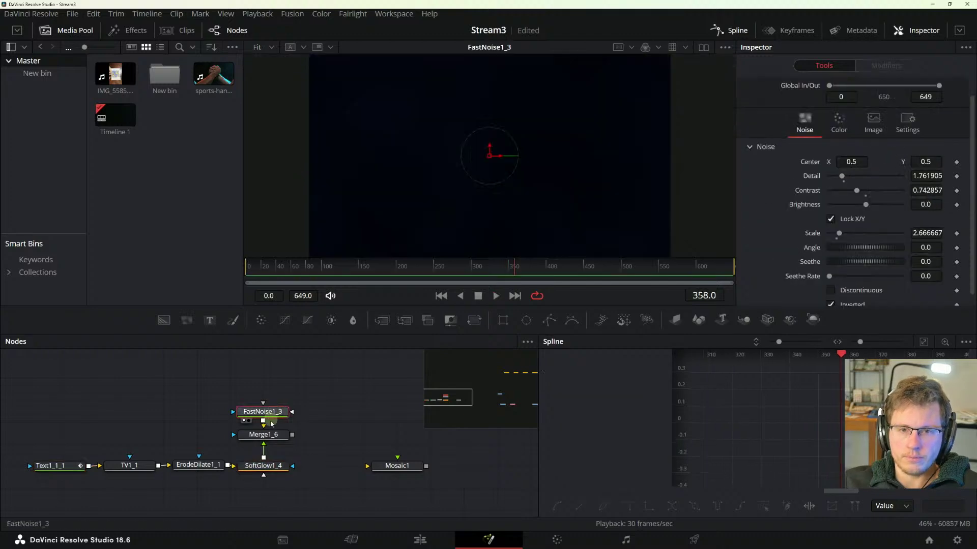
left_click(380, 466)
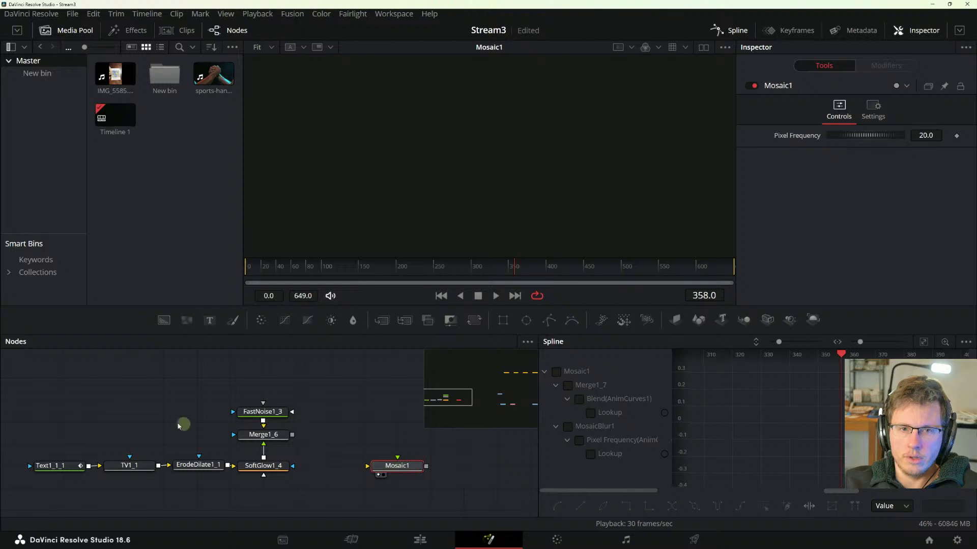
- Delete the text chain from Text1_1_1 to SoftGlow1_4, plus Merge1_6, FastNoise1_3 and Mosaic1, and save the project
left_click_drag(18, 354, 441, 514)
key("Delete")
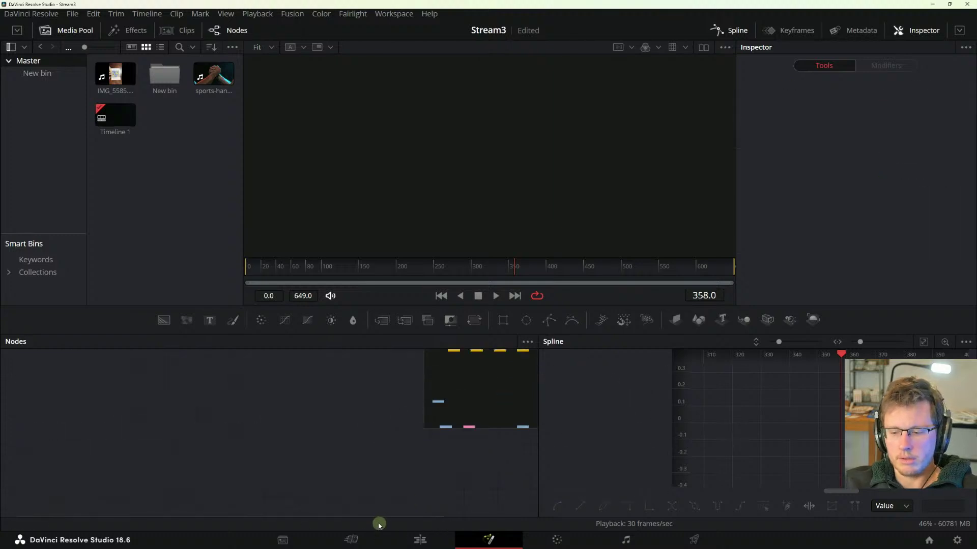
right_click(374, 440)
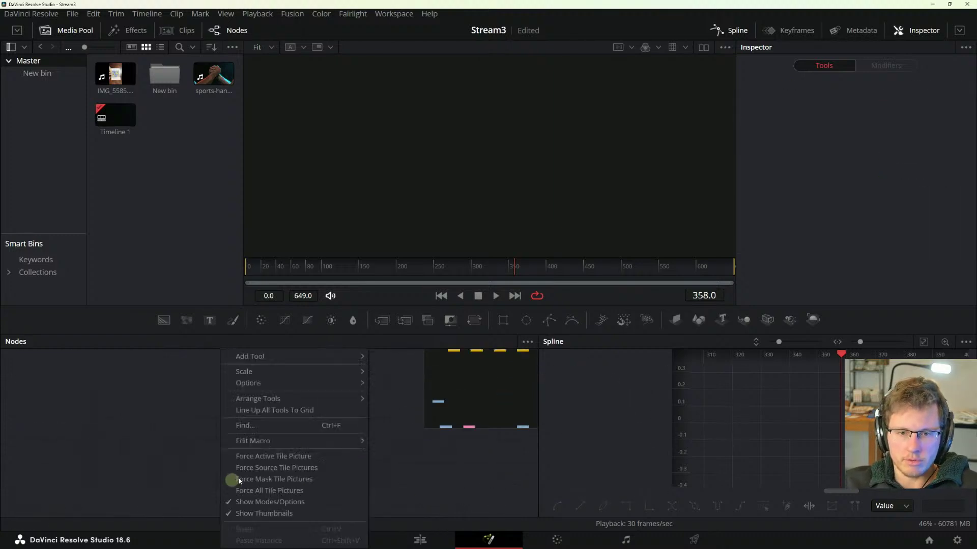
left_click(311, 458)
key("ctrl+z")
key("ctrl+z")
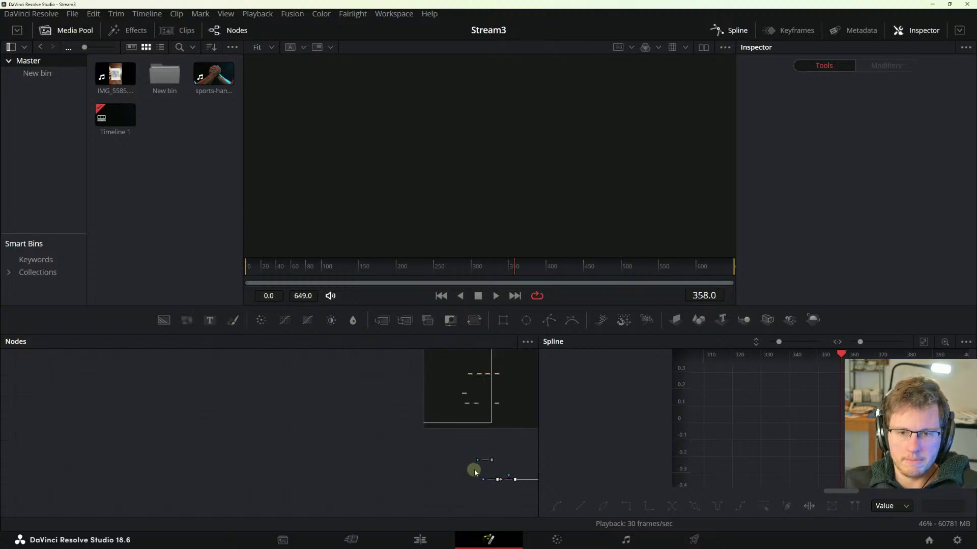
- Select MediaIn1 in the remaining node chain and examine its image and media source parameters
right_click(333, 466)
left_click(335, 467)
scroll(285, 445, "up", 3)
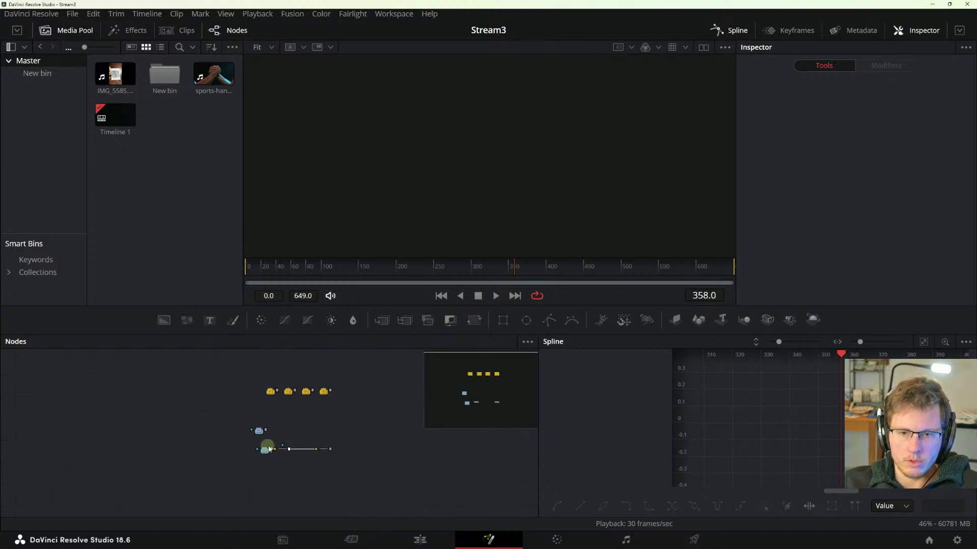
scroll(291, 448, "up", 2)
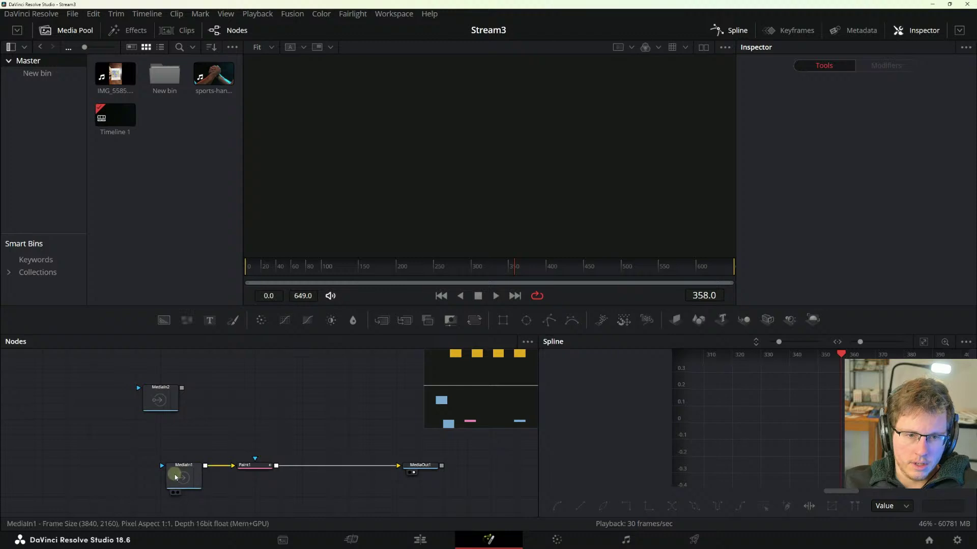
scroll(178, 476, "up", 2)
left_click(187, 477)
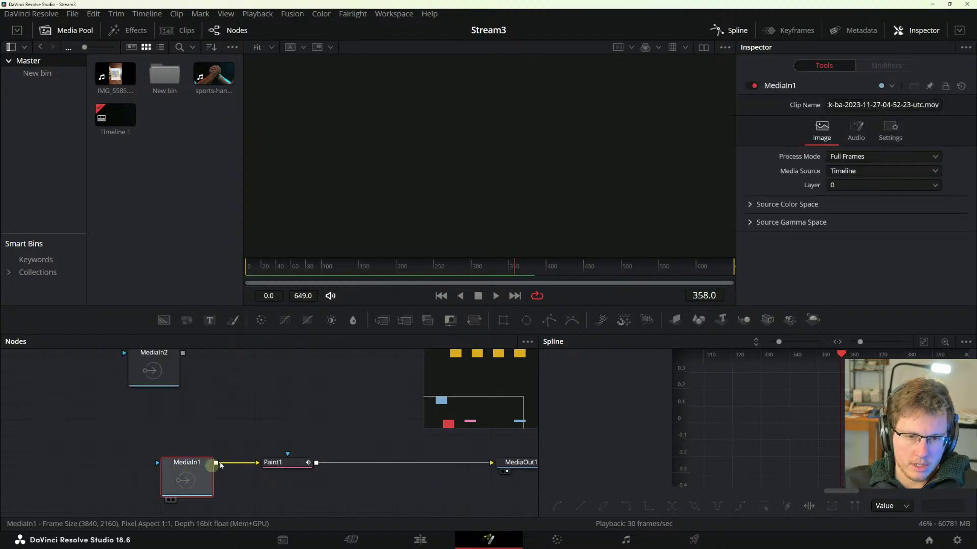
right_click(267, 449)
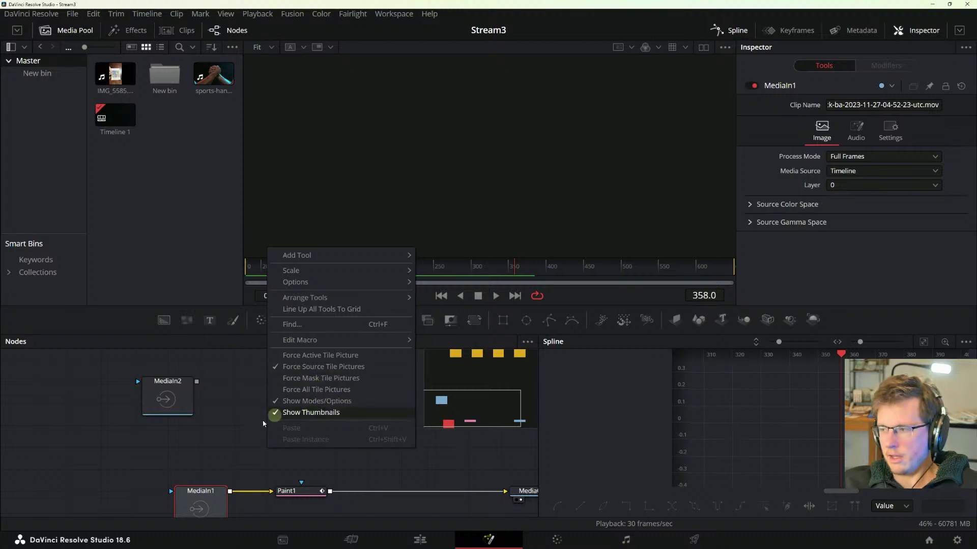
left_click(298, 467)
right_click(206, 437)
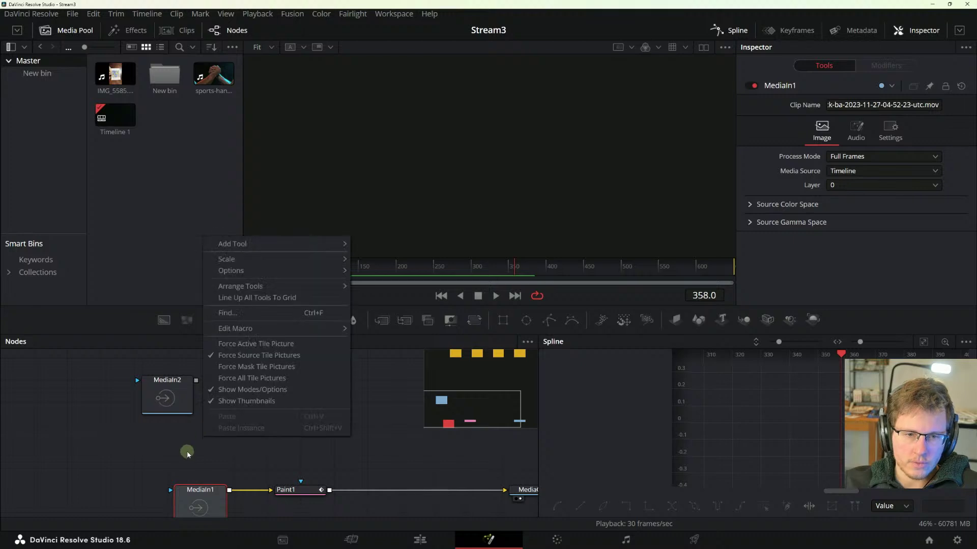
left_click(241, 454)
left_click(246, 454)
mouse_move(308, 447)
left_mouse_down()
mouse_move(244, 420)
mouse_move(277, 443)
left_mouse_up()
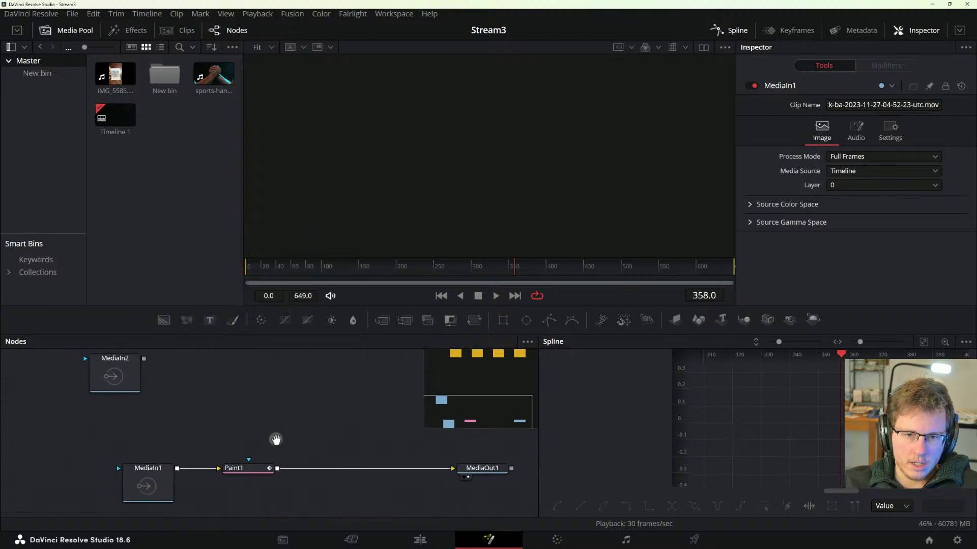
- Compare the parameters of MediaIn2 with those of MediaIn1, and show MediaIn1 in the viewer
left_click(246, 465)
left_click(151, 488)
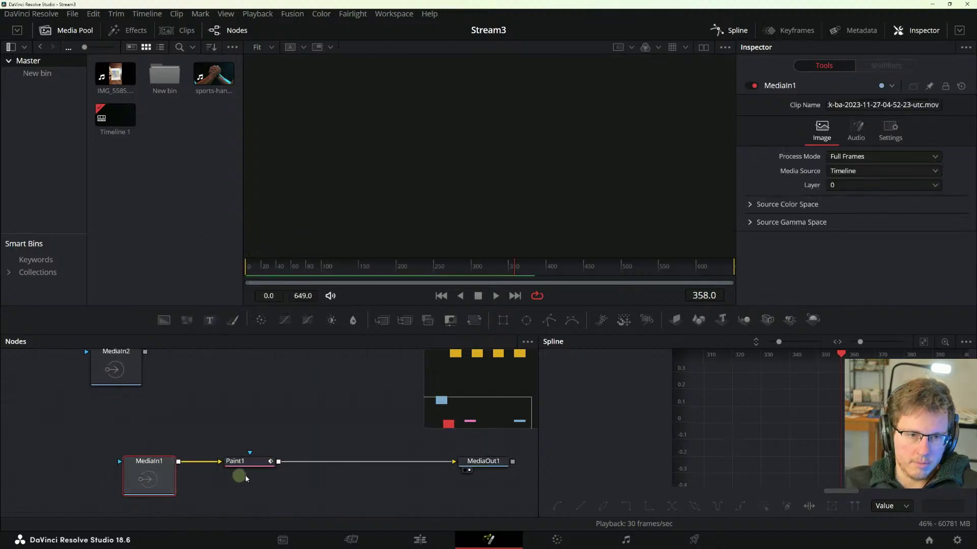
left_click(140, 389)
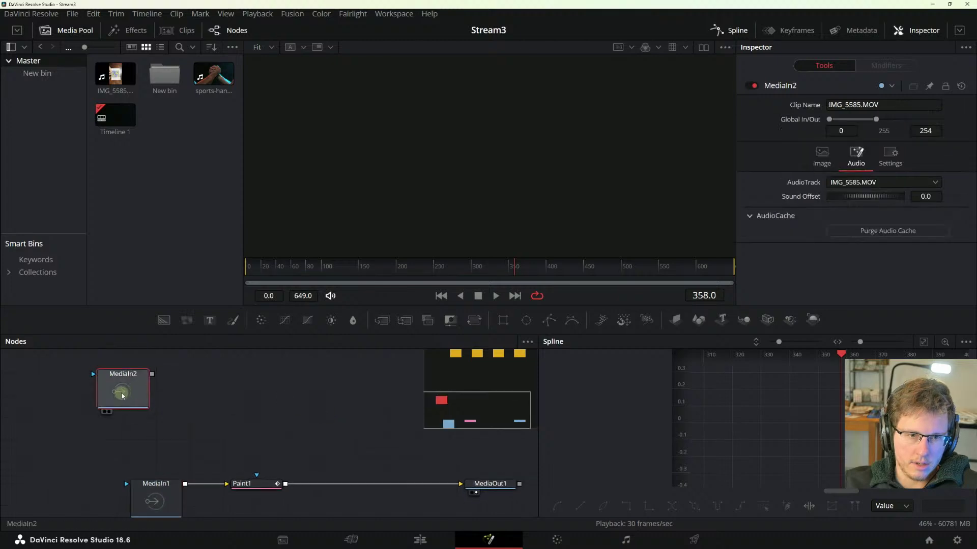
left_click(156, 496)
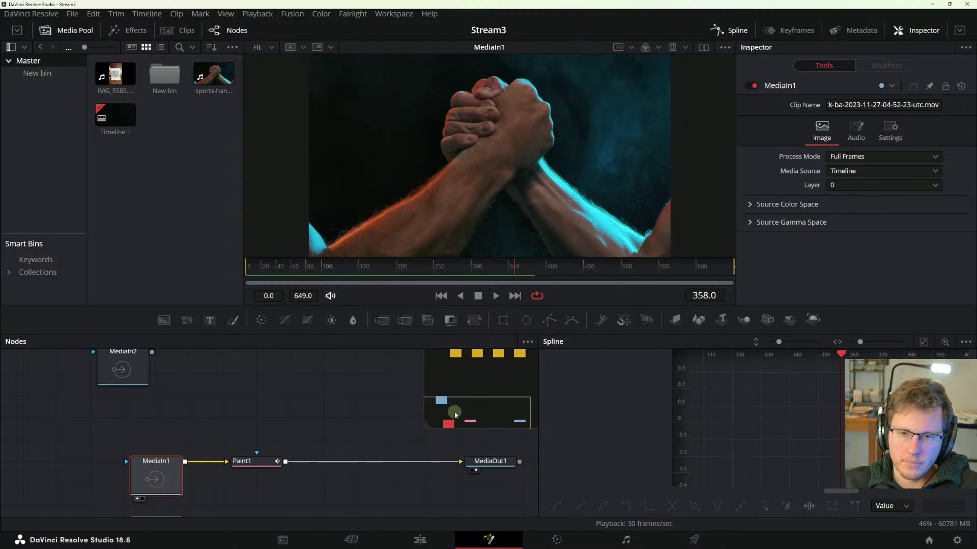
- Check the manual's MediaIn Node Inputs section and insert a Polygon mask node between MediaIn1 and Paint1
key("alt+Tab")
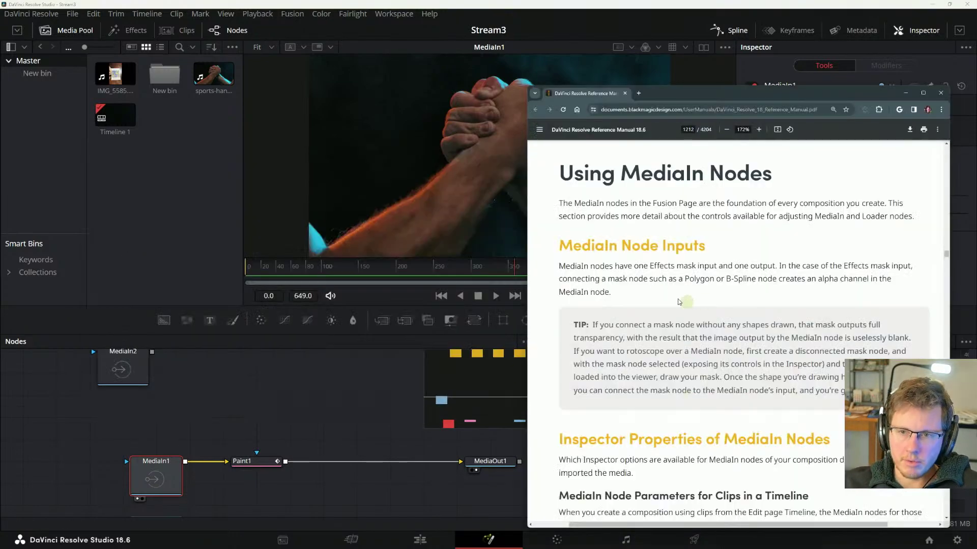
left_click(254, 413)
mouse_move(502, 320)
left_mouse_down()
mouse_move(298, 445)
mouse_move(497, 322)
mouse_move(545, 322)
mouse_move(231, 477)
mouse_move(218, 462)
left_mouse_up()
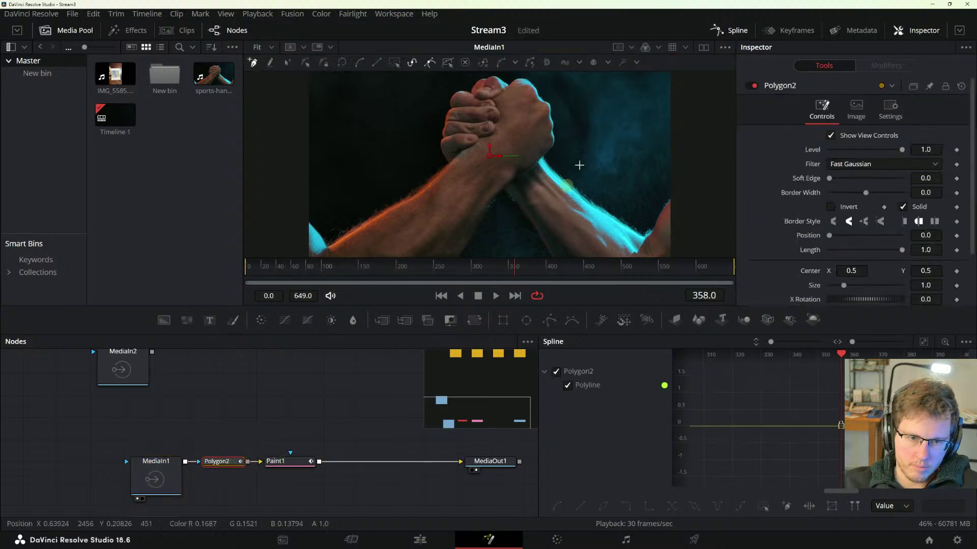
- Play ahead to frame 411 and draw a closed four-point polygon mask across the clasped hands and forearms
key("space")
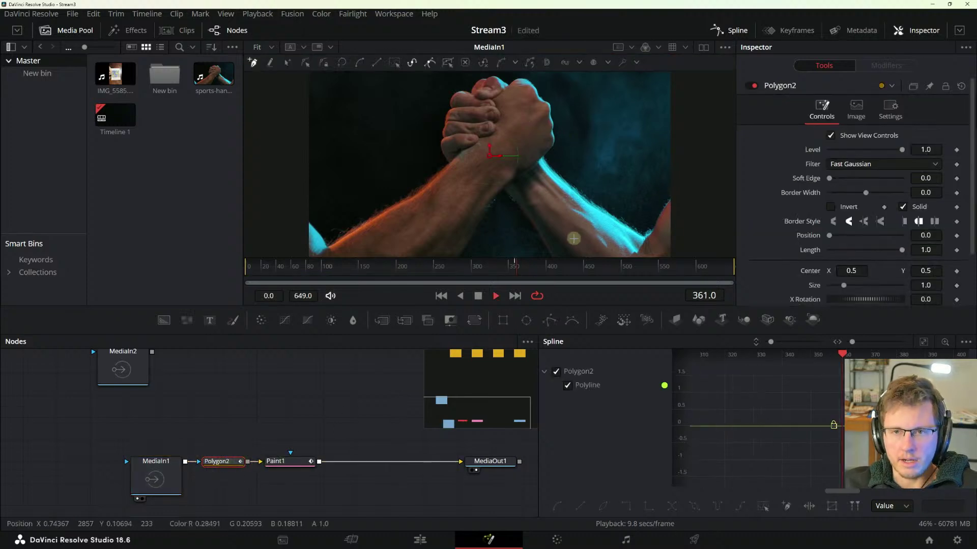
key("space")
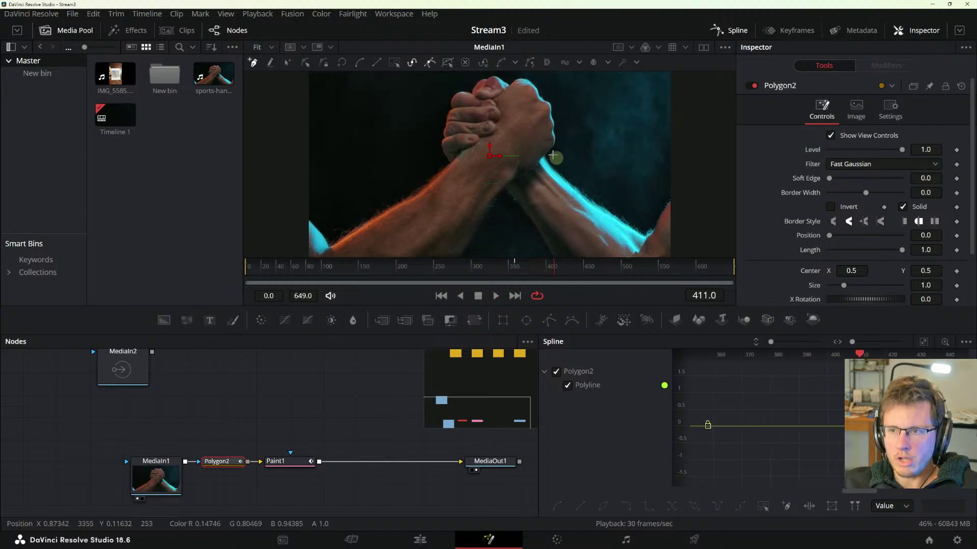
left_click(544, 118)
left_click(424, 118)
left_click_drag(454, 207, 501, 207)
left_click(561, 194)
left_click_drag(562, 155, 561, 136)
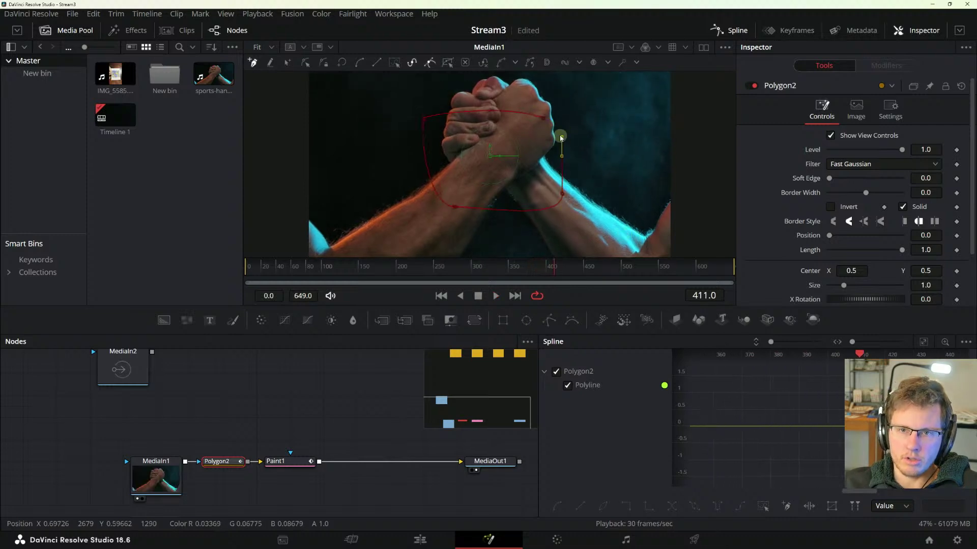
left_click(543, 118)
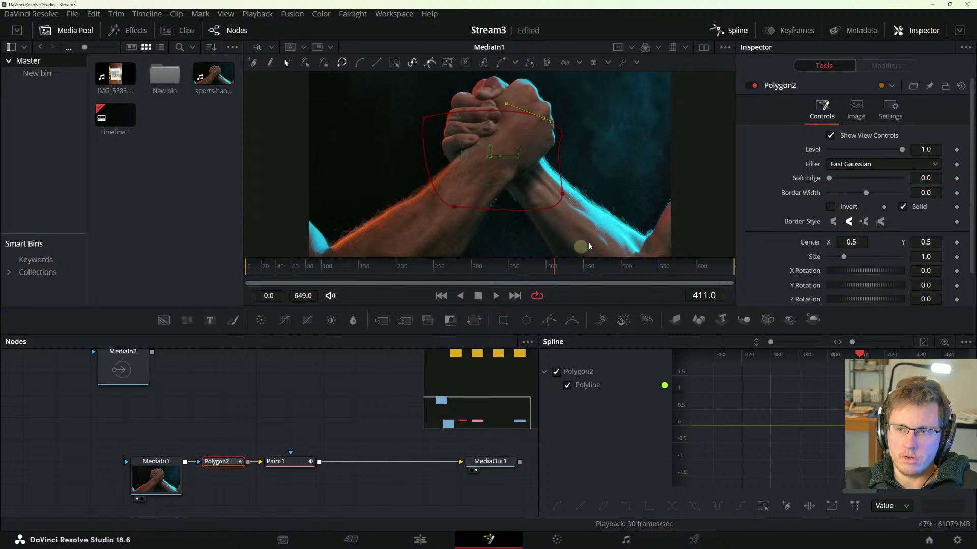
- Play ahead to frame 441 and search the available tools for "mask" without adding any of them
key("space")
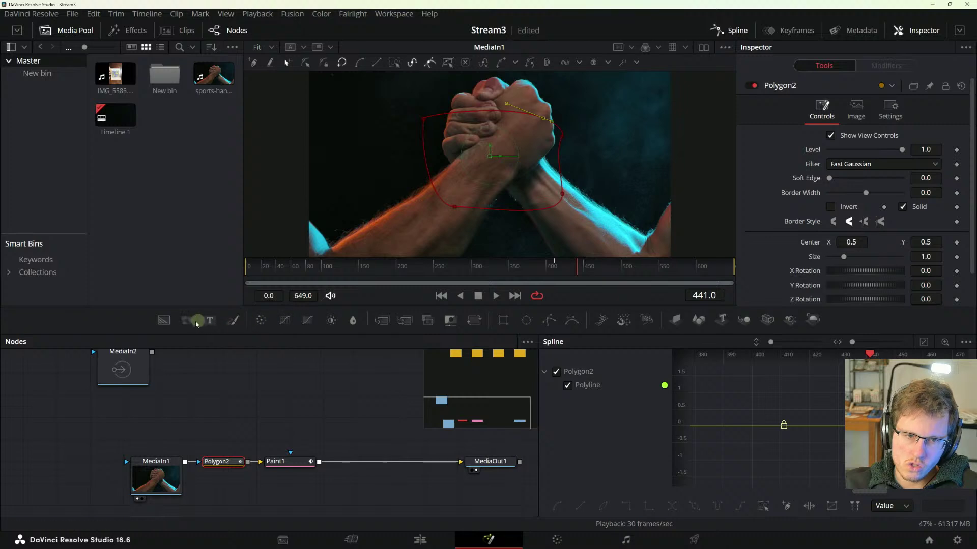
left_click(216, 442)
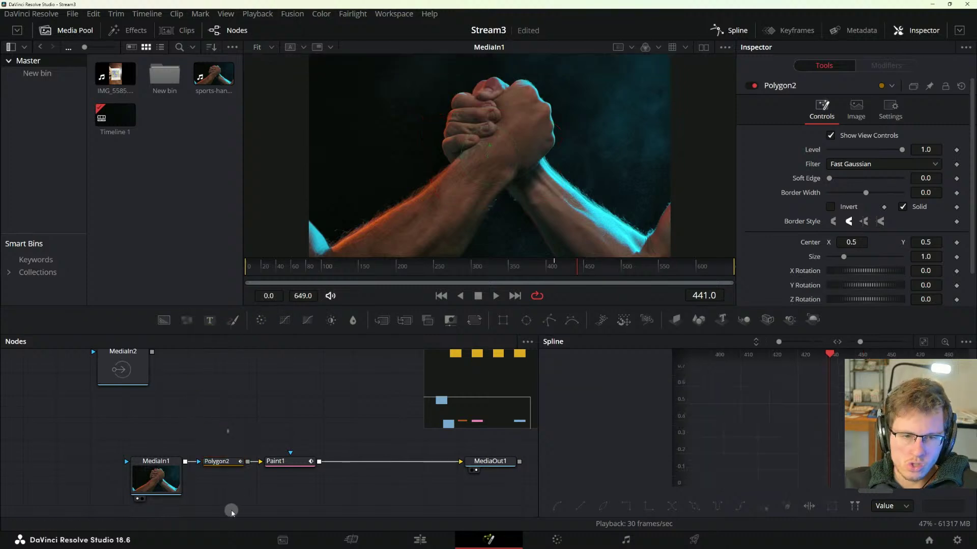
left_click(288, 420)
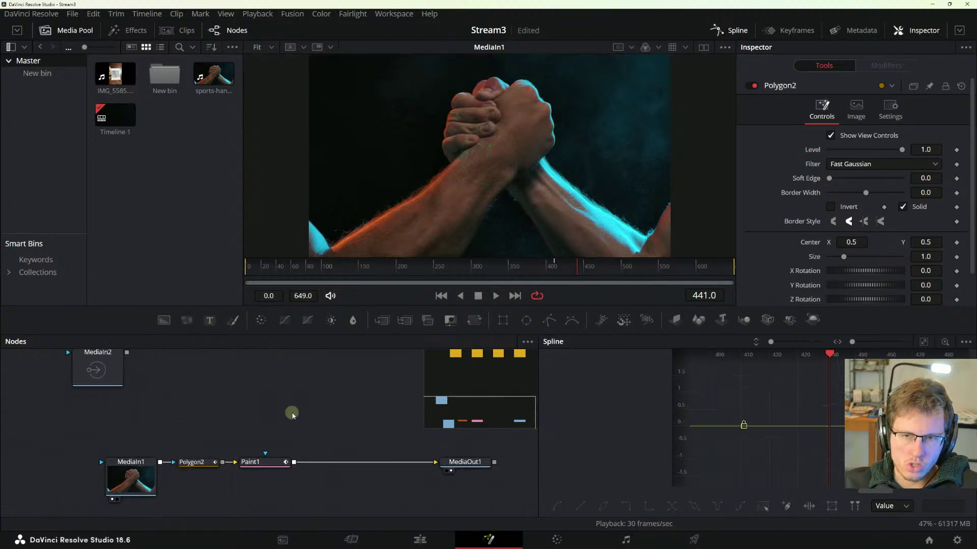
key("shift+space")
type("mask")
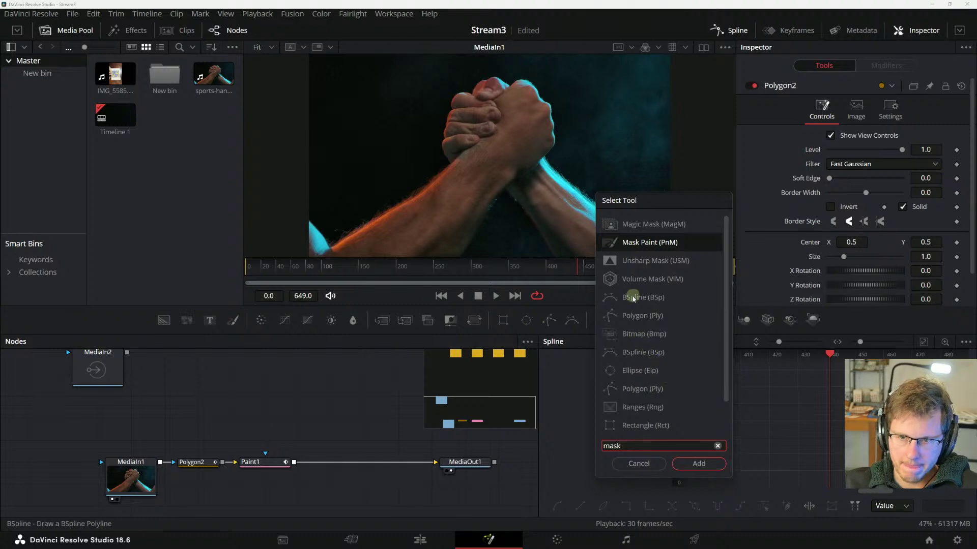
scroll(605, 407, "down", 2)
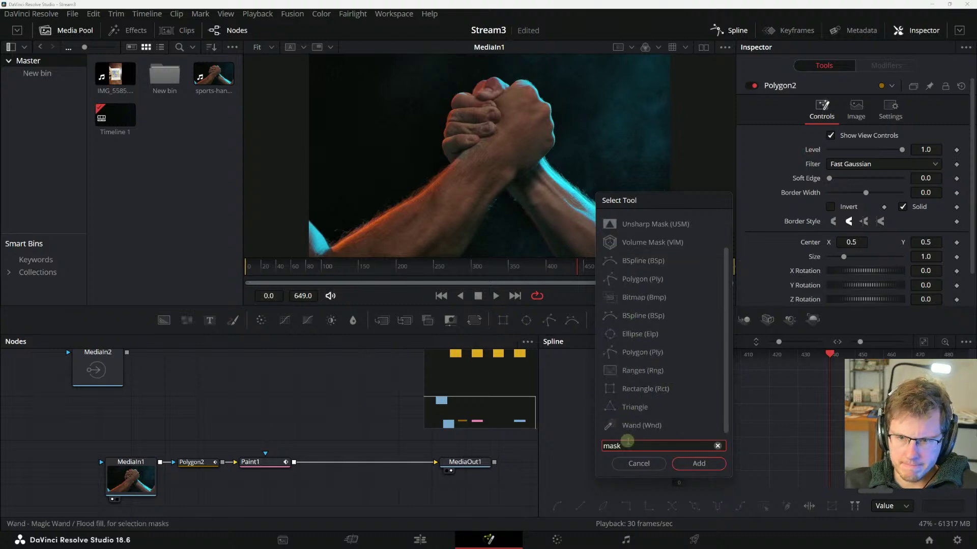
left_click(643, 465)
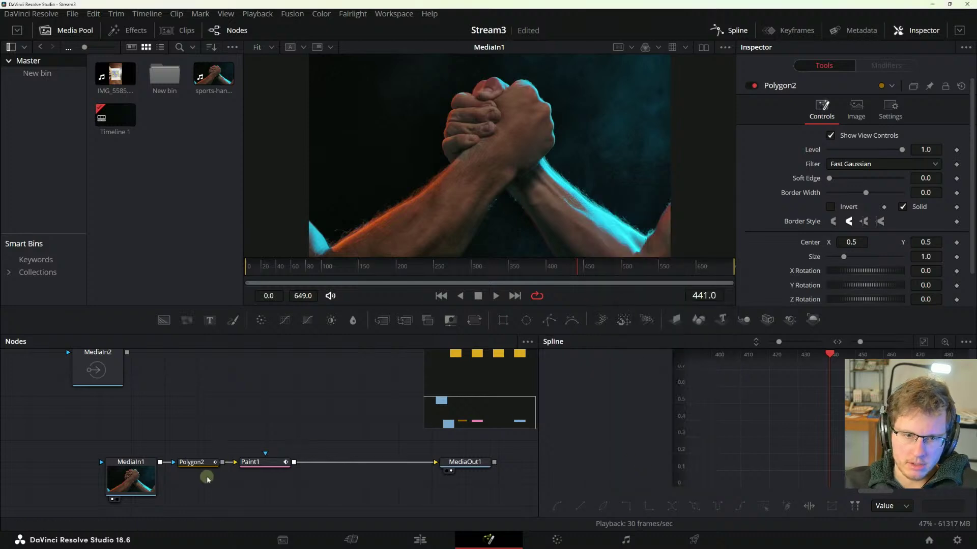
- Move Polygon2's point on the right-hand fist slightly at frame 441 and look through its mask controls
left_click(193, 461)
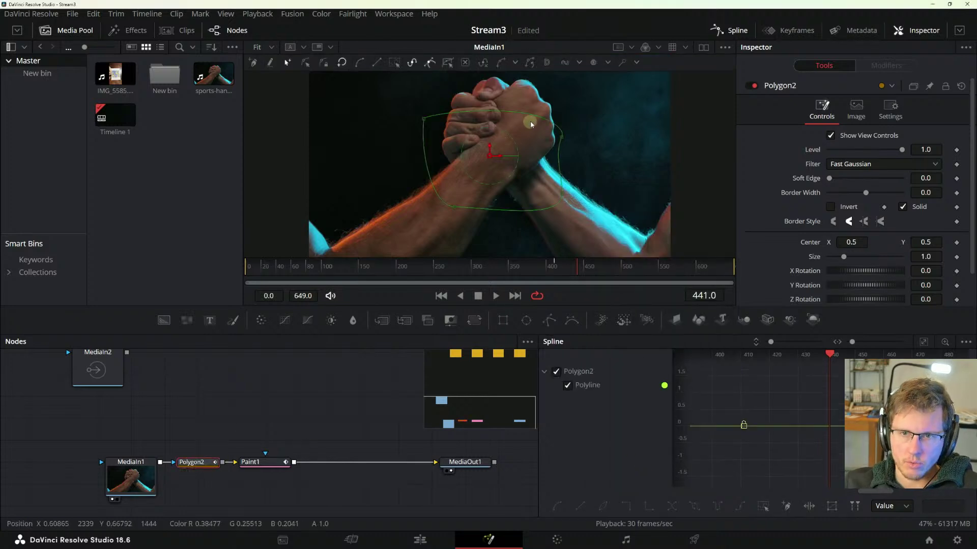
left_click_drag(529, 124, 542, 121)
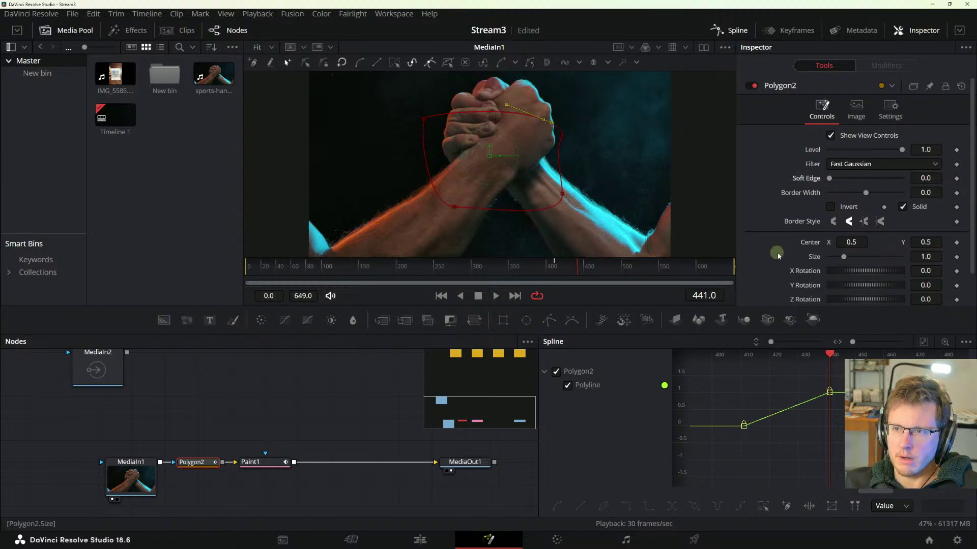
scroll(791, 212, "down", 2)
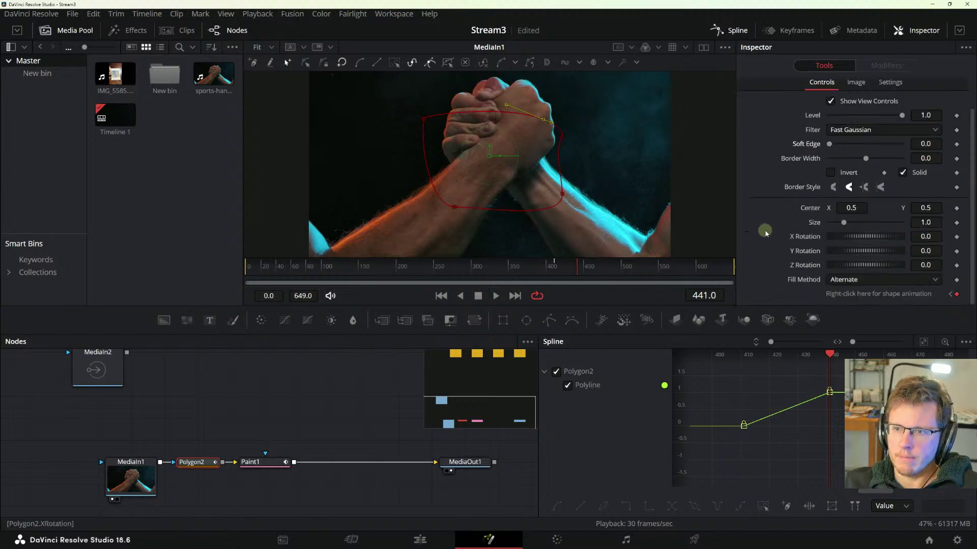
scroll(760, 230, "up", 2)
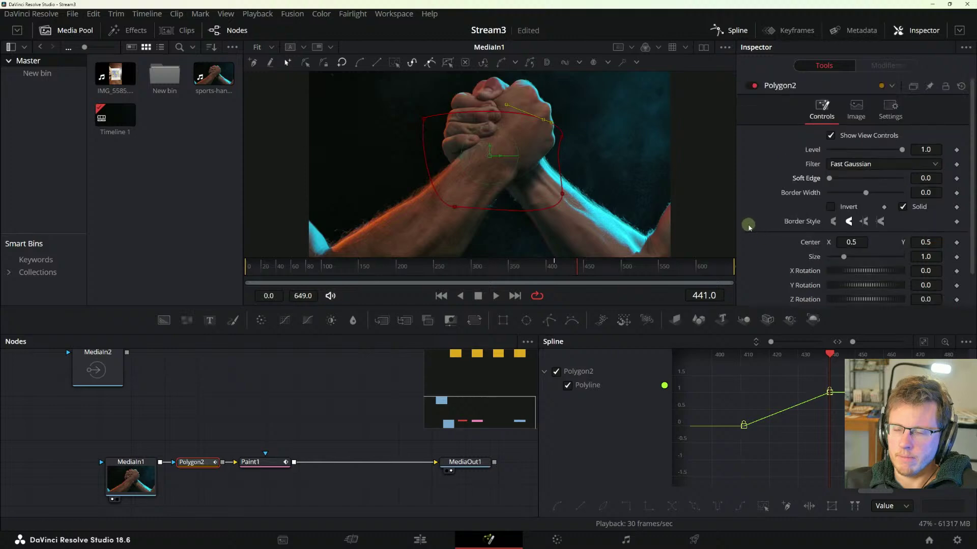
- With MediaOut1 shown in the viewer, move Polygon2 from the chain to MediaIn1's effect mask input, keeping MediaIn1 connected directly to Paint1
key("alt+Tab")
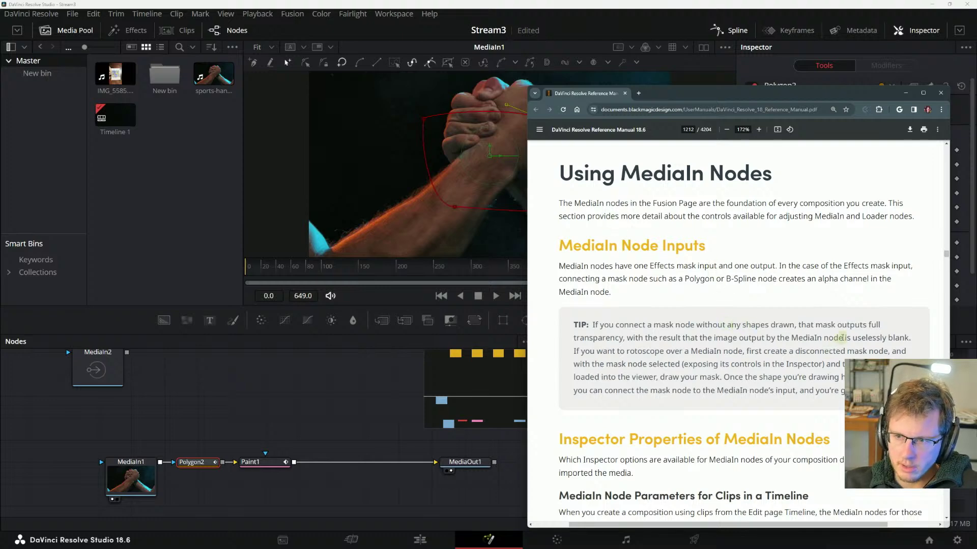
left_click(458, 462)
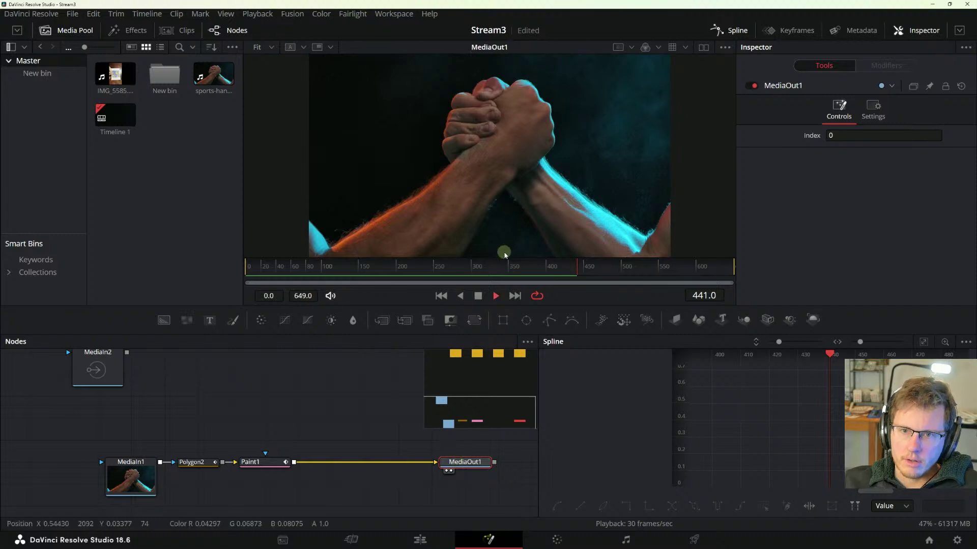
mouse_move(192, 465)
left_mouse_down()
mouse_move(232, 445)
mouse_move(337, 446)
mouse_move(205, 465)
mouse_move(238, 421)
left_mouse_up()
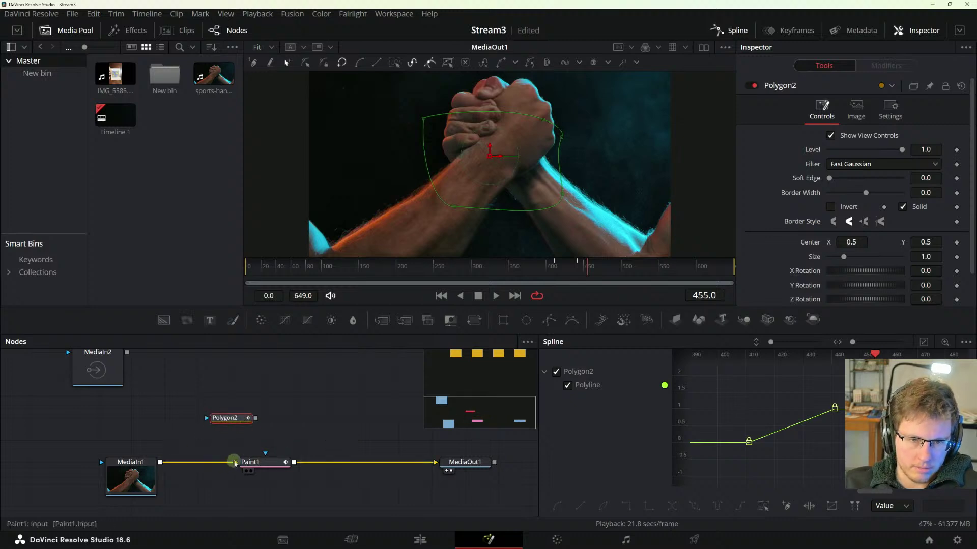
mouse_move(233, 462)
left_mouse_down()
mouse_move(218, 415)
mouse_move(212, 443)
left_mouse_up()
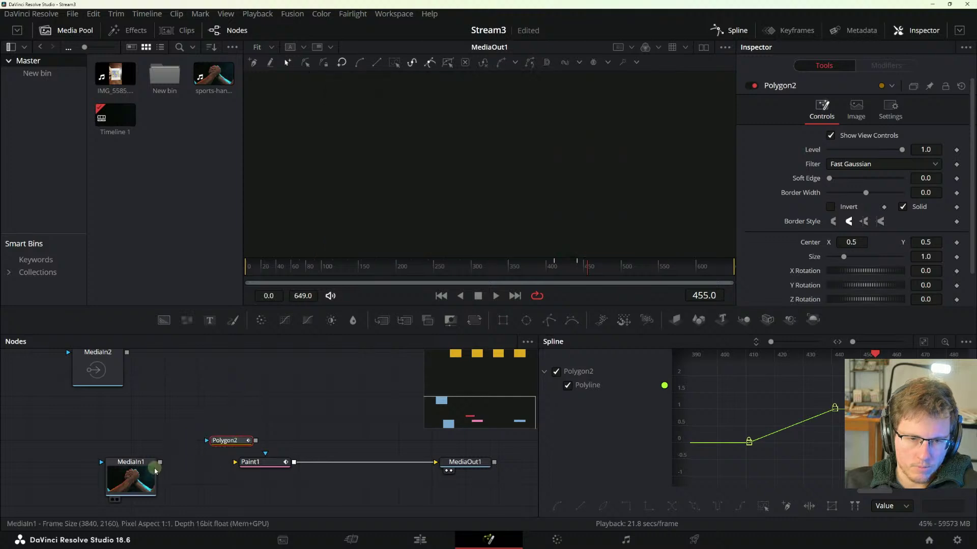
mouse_move(160, 462)
left_mouse_down()
mouse_move(248, 444)
mouse_move(182, 420)
mouse_move(131, 459)
mouse_move(136, 467)
mouse_move(247, 462)
left_mouse_up()
left_click(164, 419)
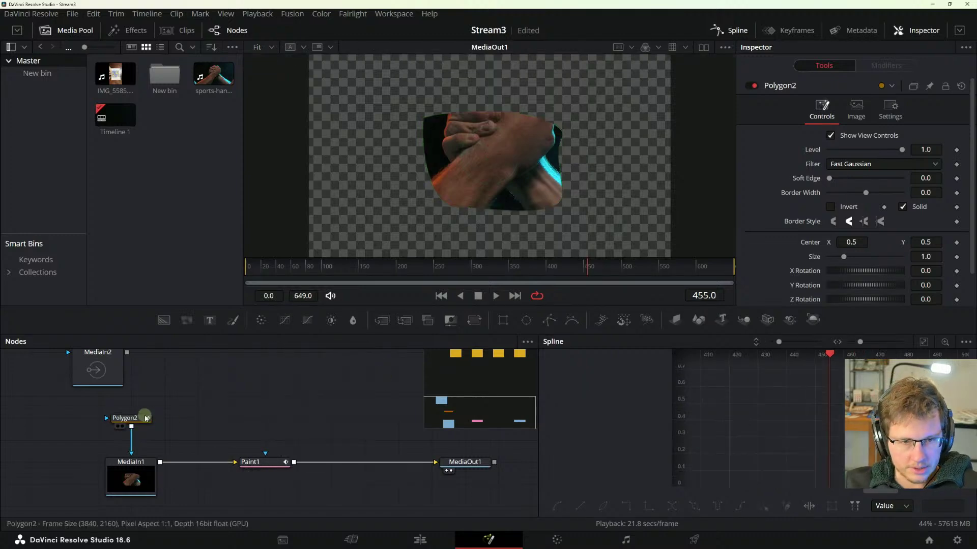
- Disconnect Polygon2 from MediaIn1 and connect a new Rectangle mask to MediaIn1's effect mask input instead
left_click(131, 420)
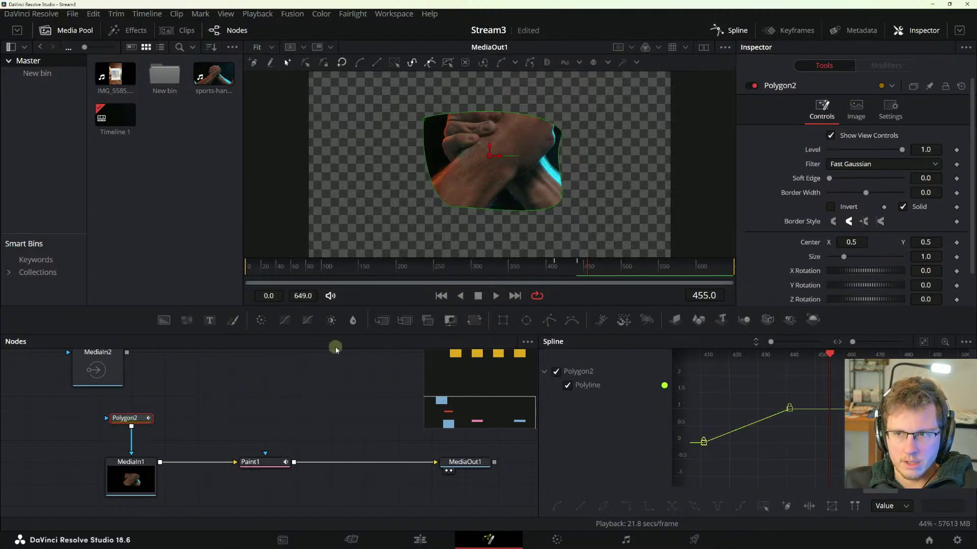
left_click_drag(131, 448, 179, 422)
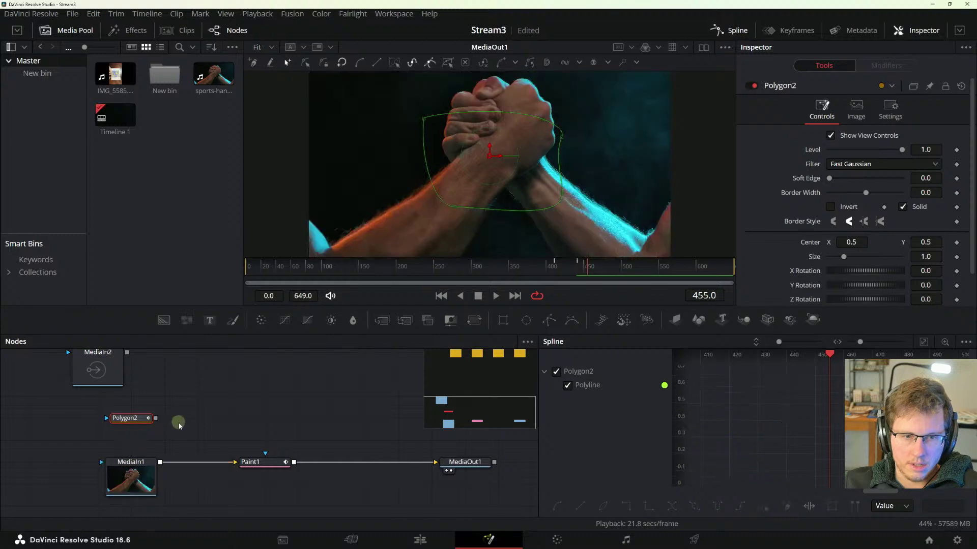
left_click(502, 321)
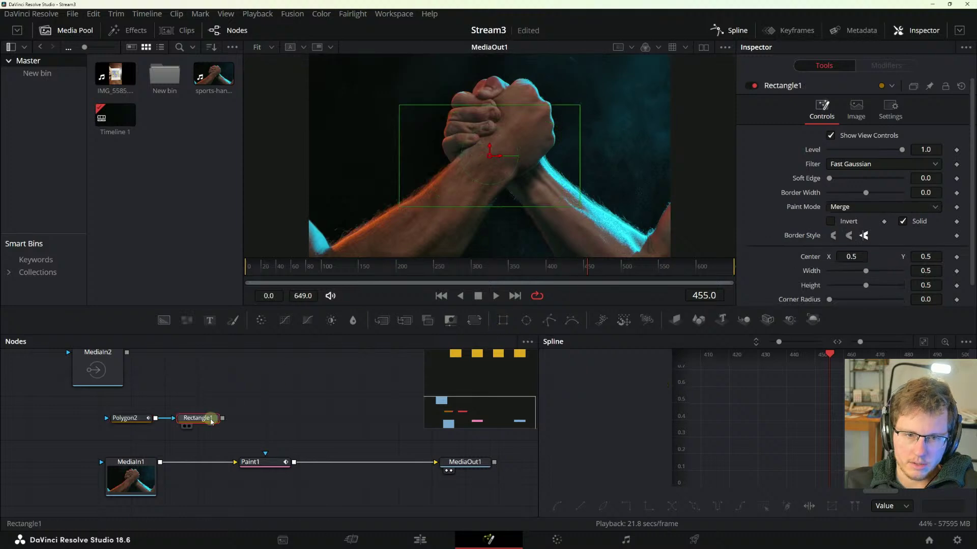
left_click_drag(193, 418, 242, 358)
mouse_move(128, 442)
left_mouse_down()
mouse_move(128, 419)
mouse_move(131, 461)
left_mouse_up()
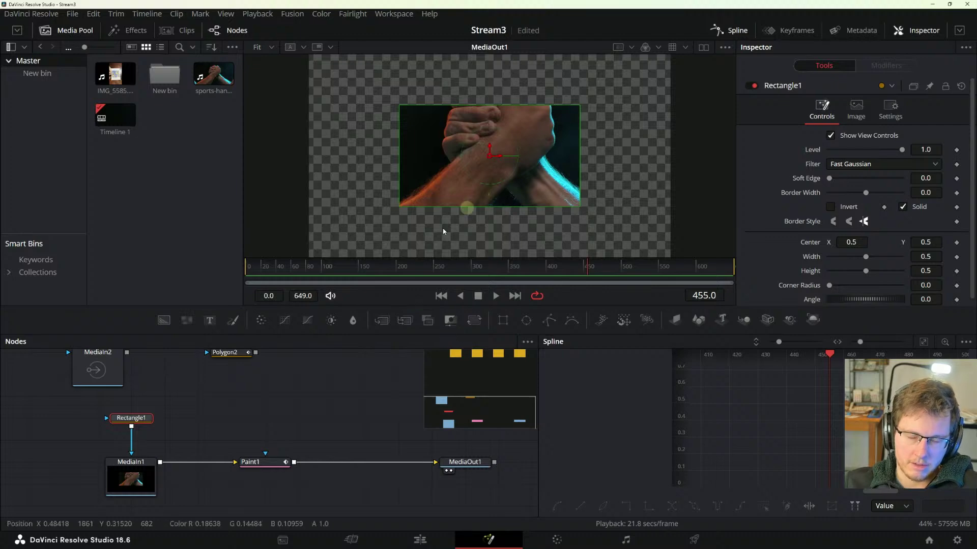
- Detach Rectangle1 from MediaIn1, add a disconnected Polygon mask and draw a closed freehand shape across the clasped fists and forearms
left_click_drag(134, 453, 164, 396)
left_click(546, 321)
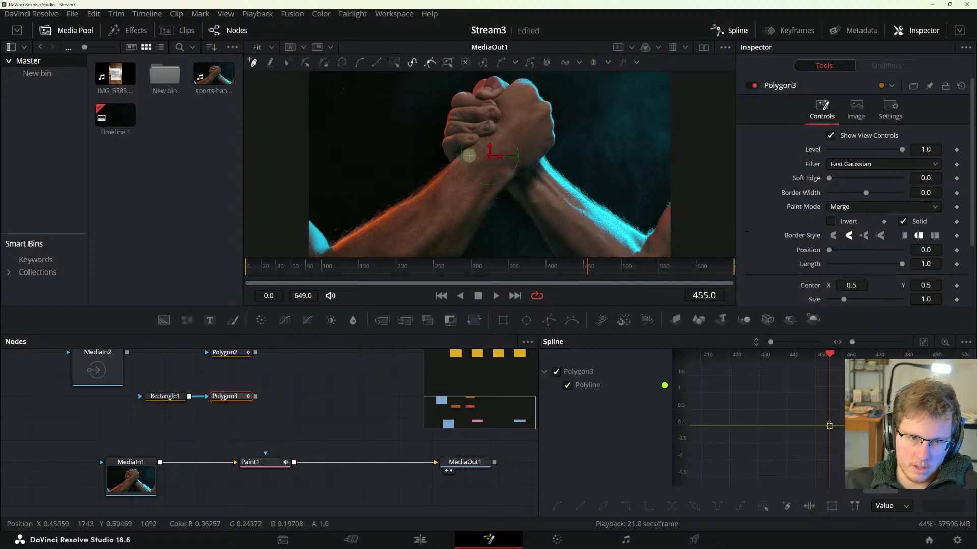
left_click(562, 122)
left_click(396, 123)
left_click(407, 191)
left_click(628, 198)
left_click(588, 139)
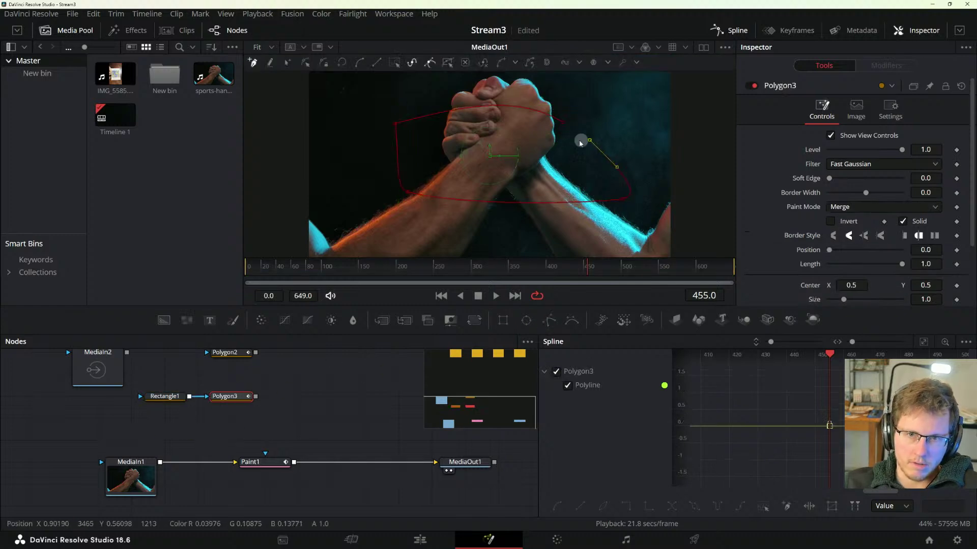
left_click(562, 122)
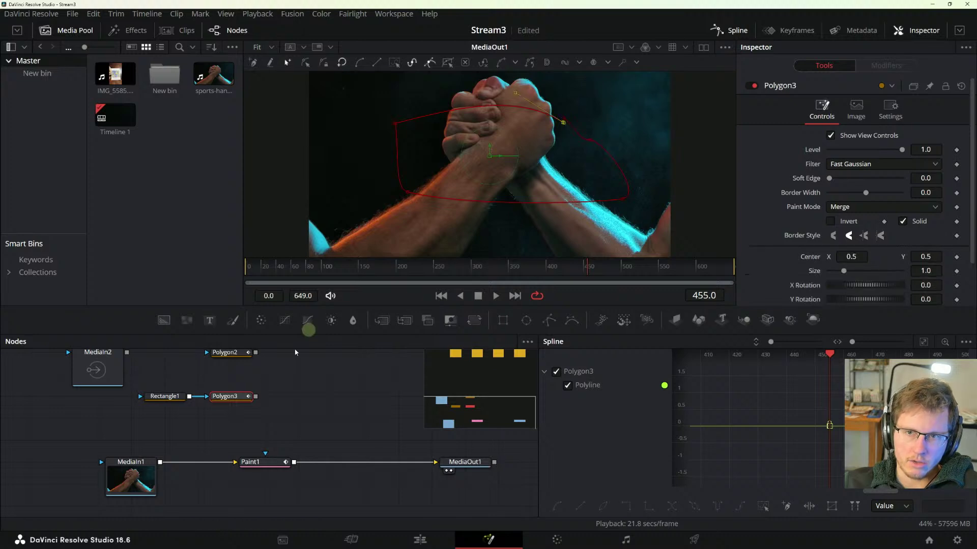
- Connect Polygon3 to MediaIn1's effect mask input and return to the manual's section on MediaIn node inputs
left_click_drag(225, 398, 131, 462)
left_click(211, 401)
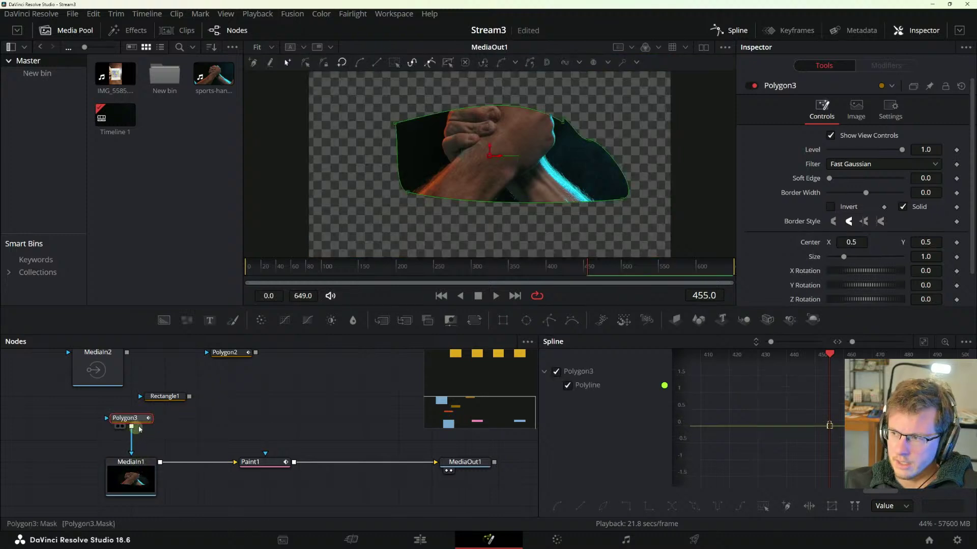
key("alt+Tab")
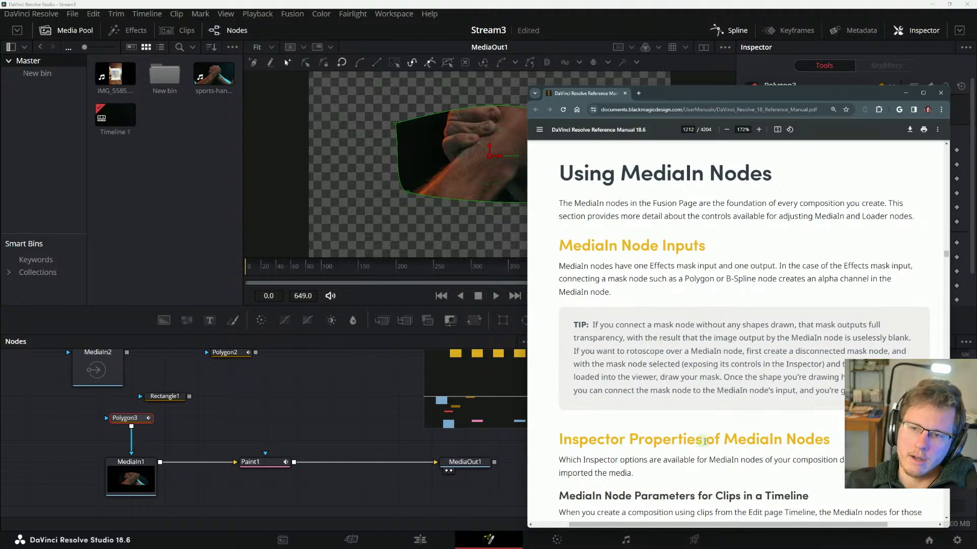
- Delete the Polygon2, Rectangle1 and Polygon3 masks and add a fresh disconnected Polygon mask placed above MediaIn1
left_click_drag(108, 436, 234, 360)
key("Delete")
key("Delete")
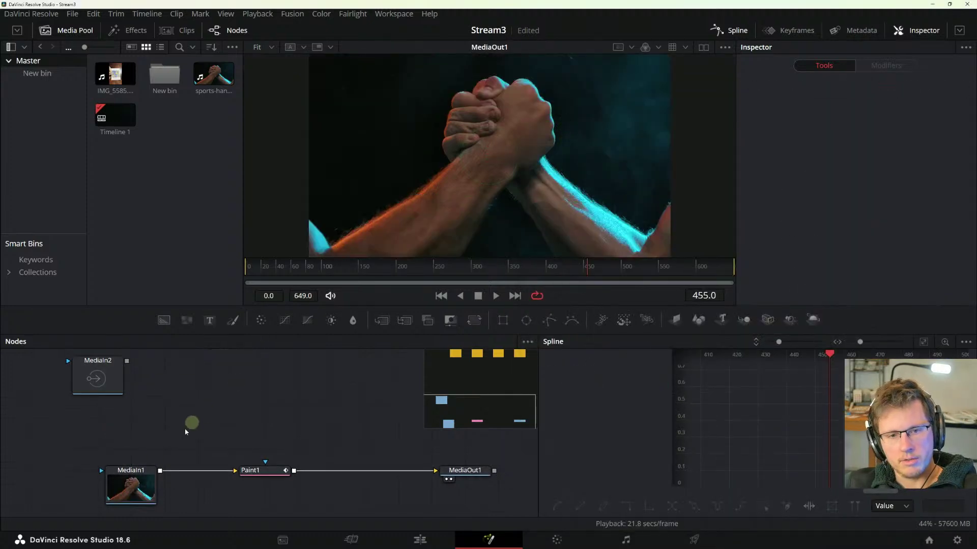
left_click(549, 320)
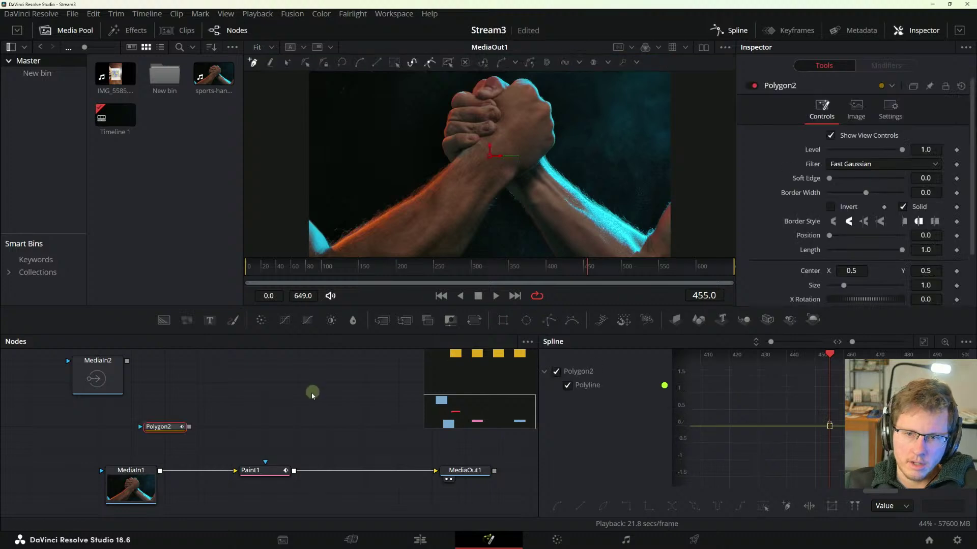
left_click_drag(160, 427, 127, 427)
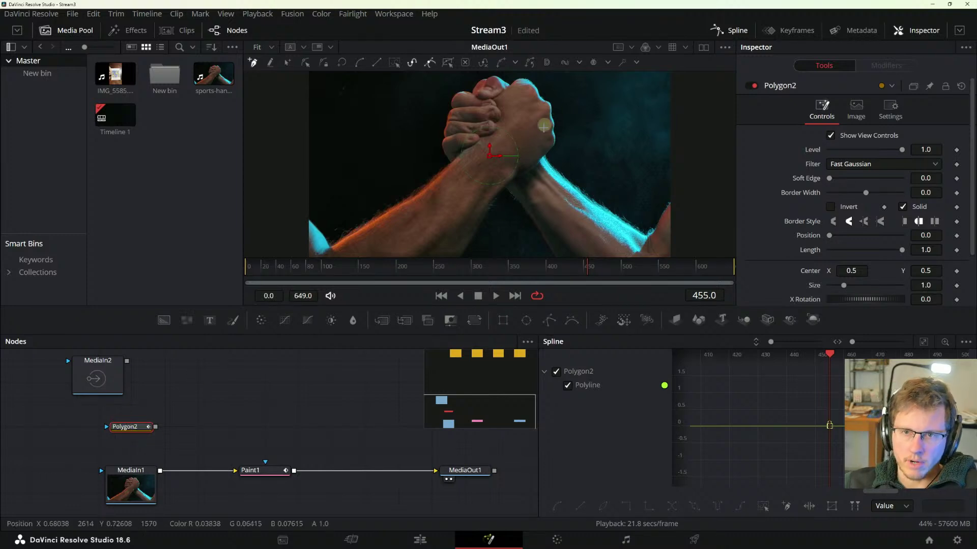
- Start the new Polygon2 outline along the outer edge of the right-hand fist, adding points from the forearm up to the lower knuckle
left_click_drag(466, 251, 559, 134)
scroll(559, 134, "up", 3)
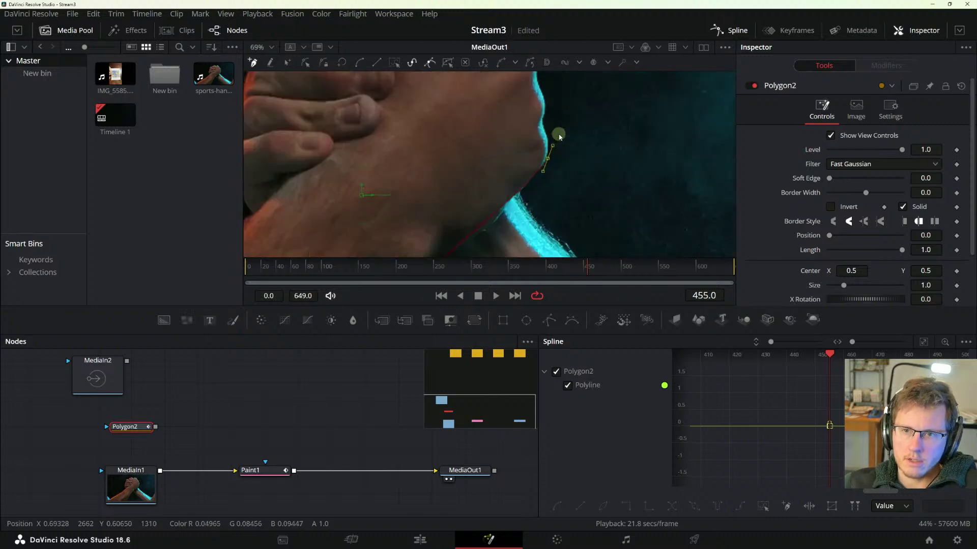
left_click(542, 125)
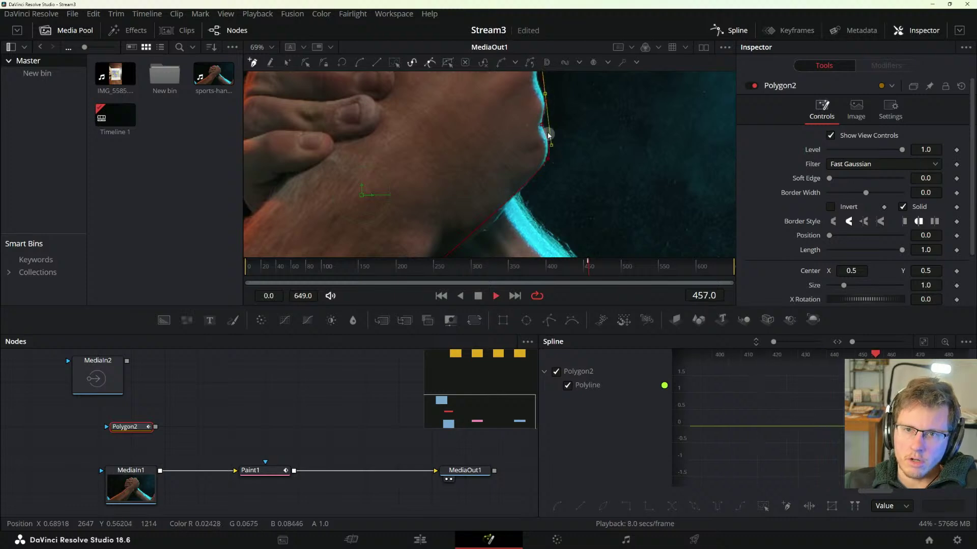
right_click(599, 193)
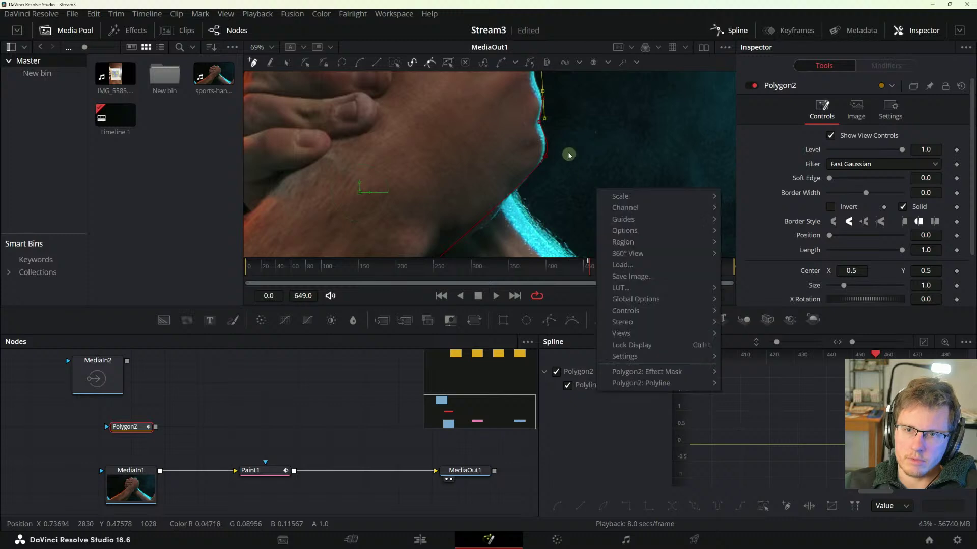
left_click(576, 198)
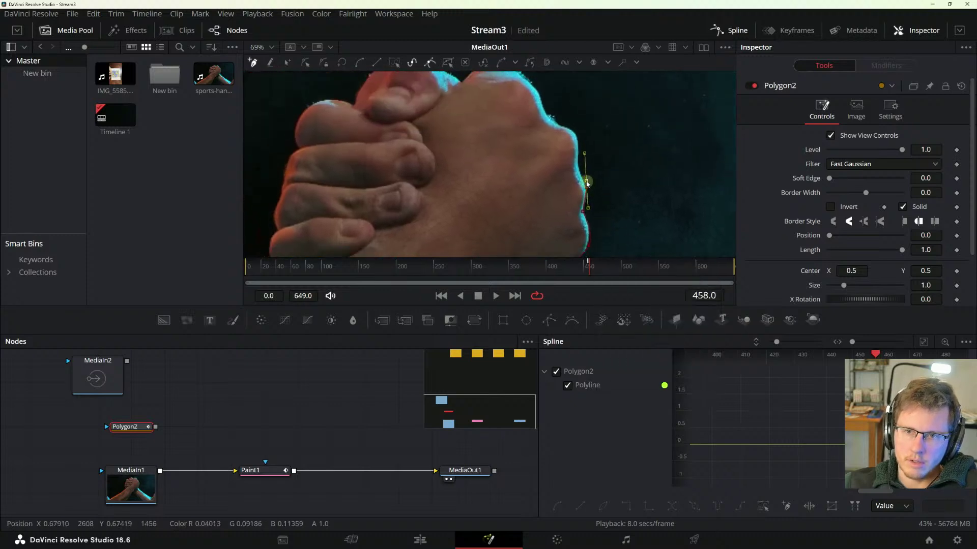
left_click_drag(588, 185, 589, 145)
left_click(536, 118)
left_click_drag(537, 118, 560, 161)
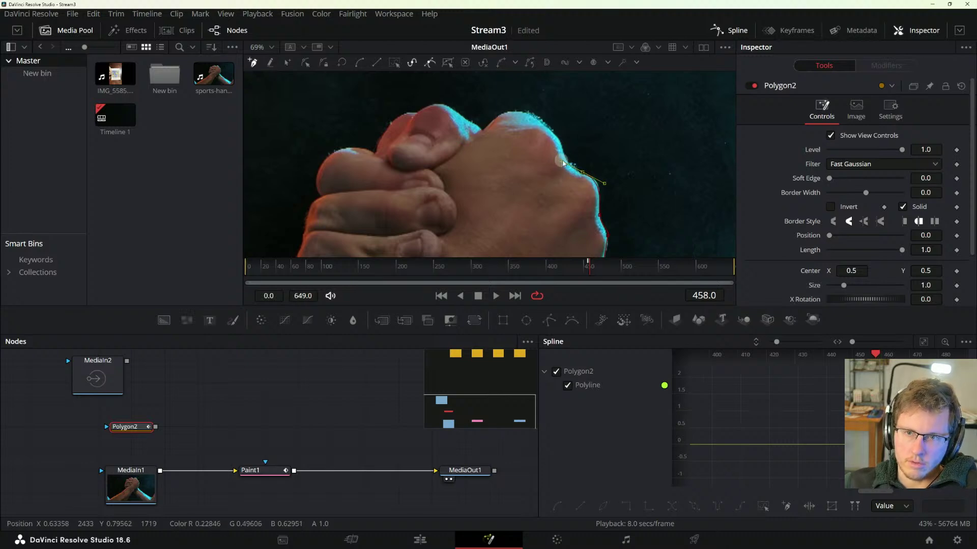
- Reshape the curve handles of Polygon2's newest point at the notch between the right-hand fist's knuckles
left_click_drag(562, 162, 573, 158)
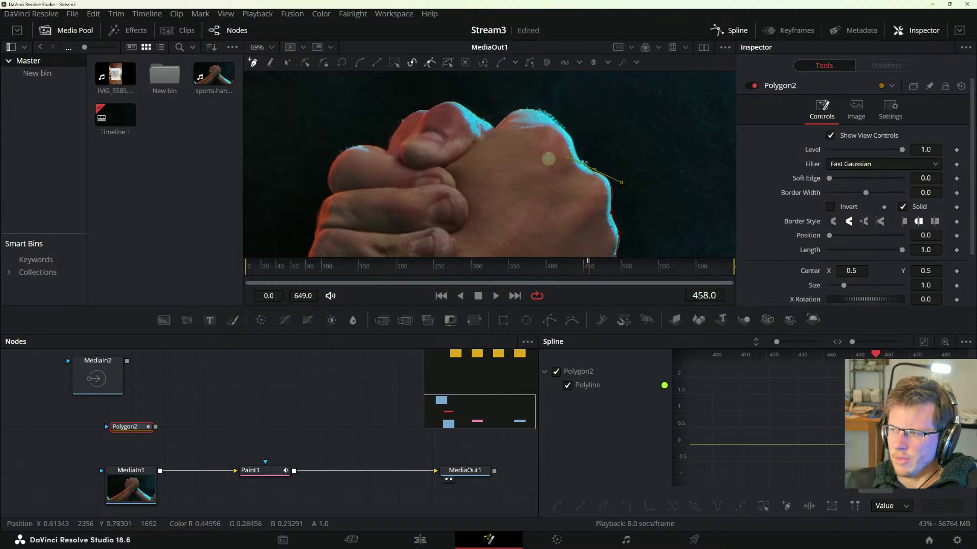
left_click_drag(568, 156, 573, 152)
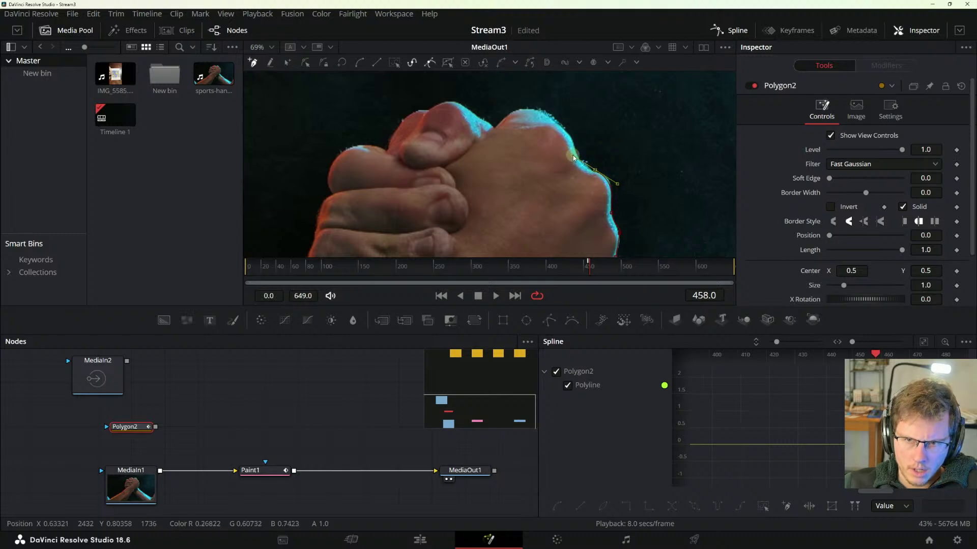
right_click(573, 156)
key("Escape")
left_click(575, 156)
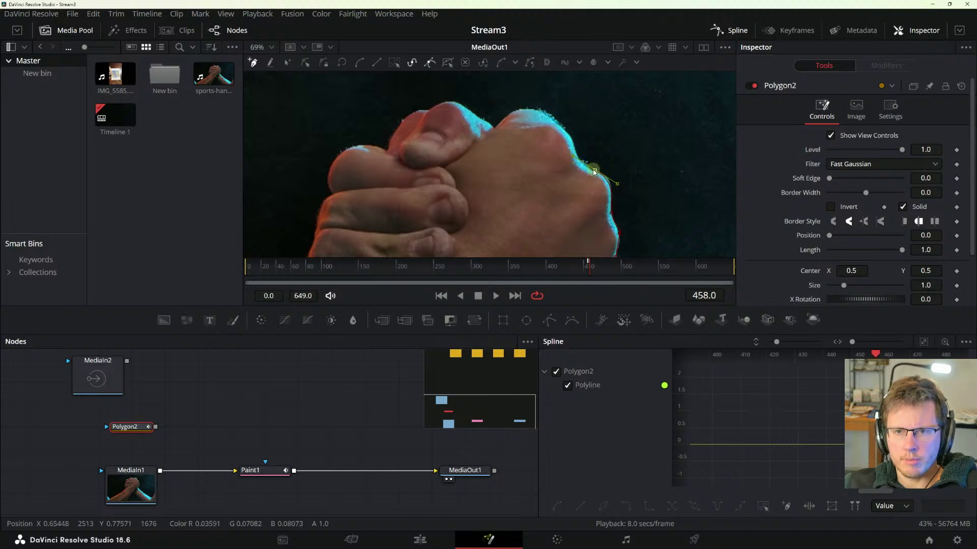
- Look through Polygon2's polyline options and point-editing modes for handling curve handles, ending in Click Append mode
right_click(595, 171)
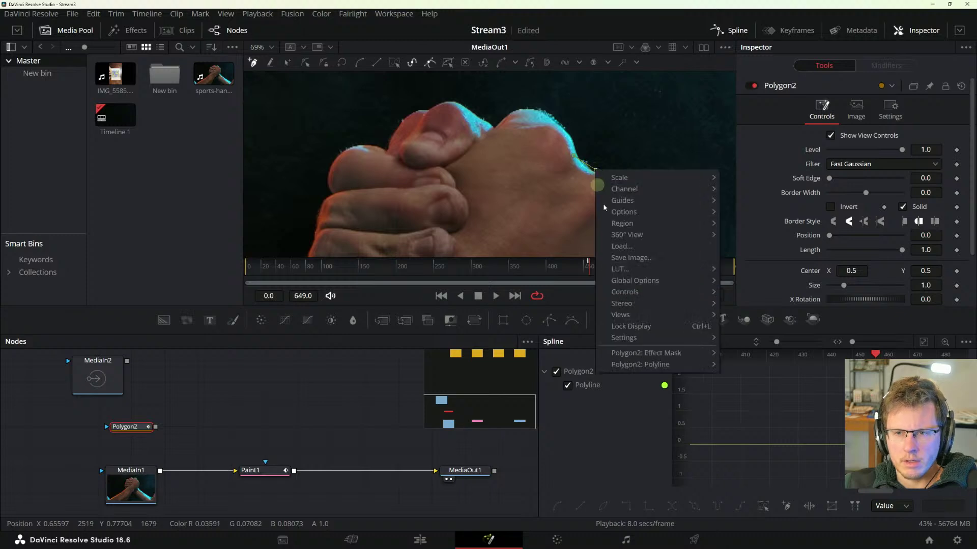
mouse_move(672, 364)
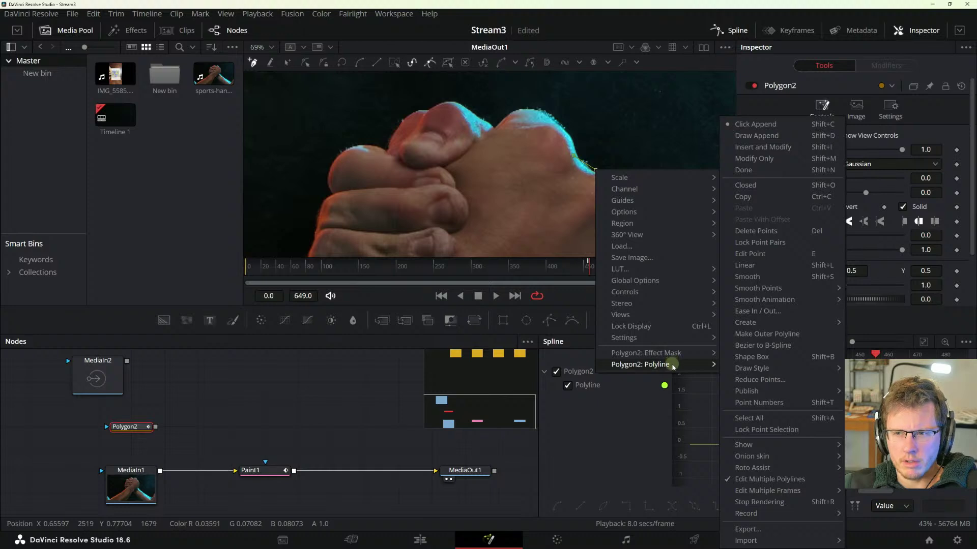
left_click(574, 158)
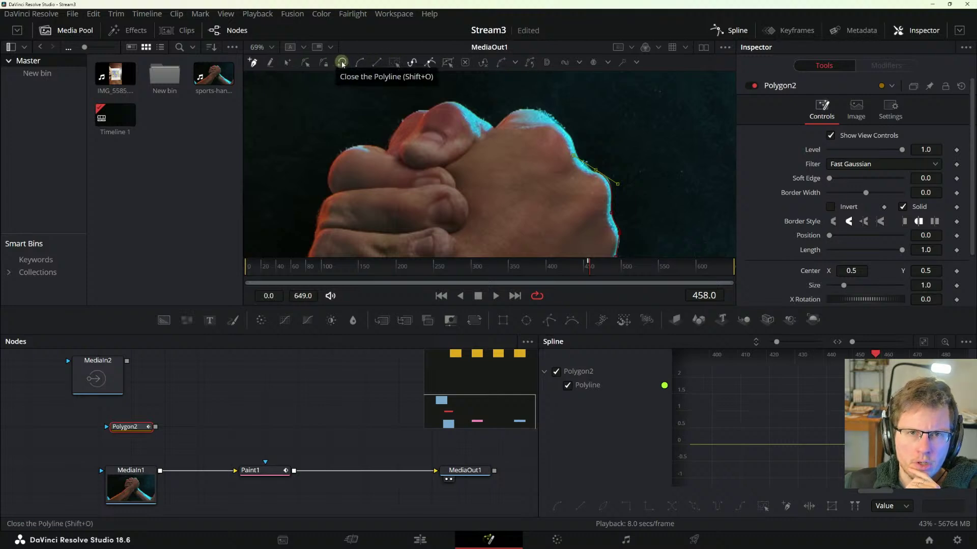
left_click(309, 64)
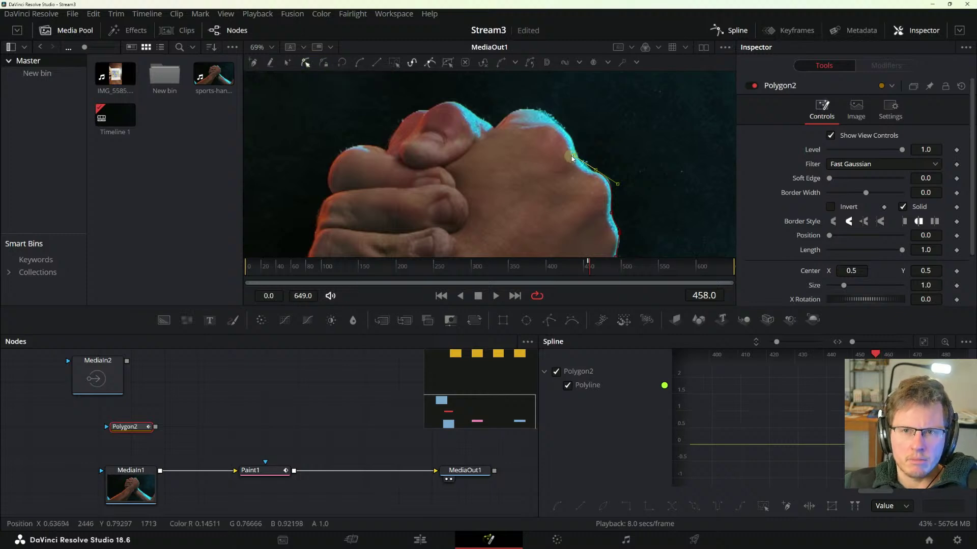
mouse_move(573, 155)
left_mouse_down()
mouse_move(587, 153)
mouse_move(573, 156)
left_mouse_up()
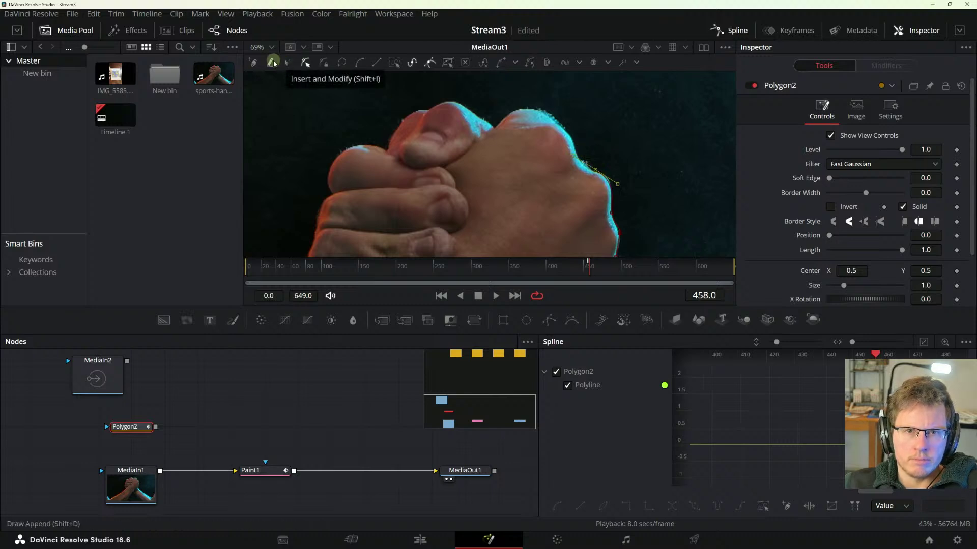
left_click(251, 65)
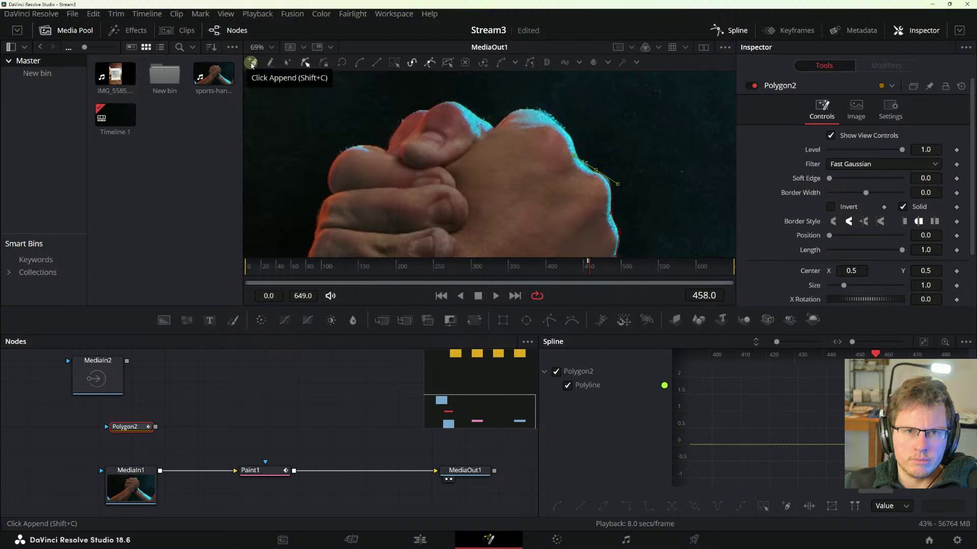
left_click(516, 62)
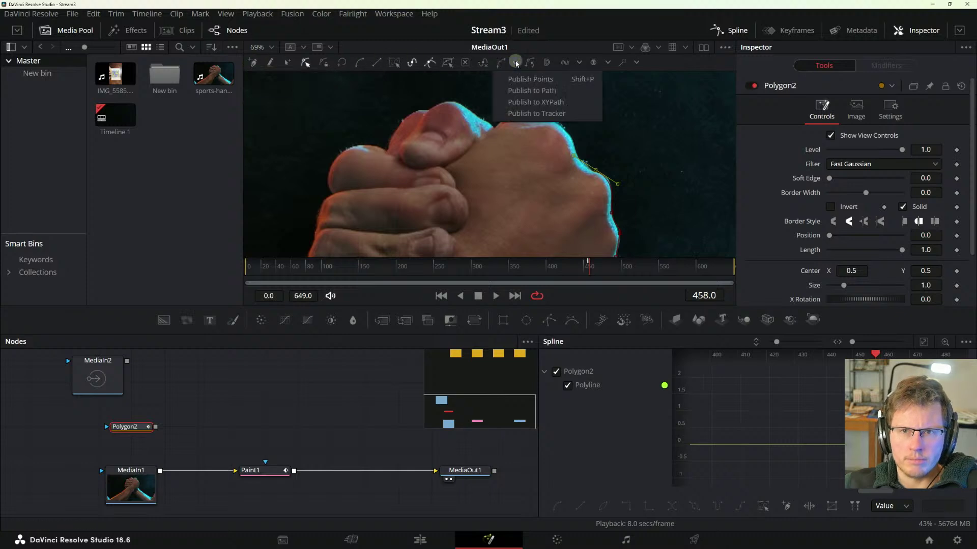
left_click(516, 62)
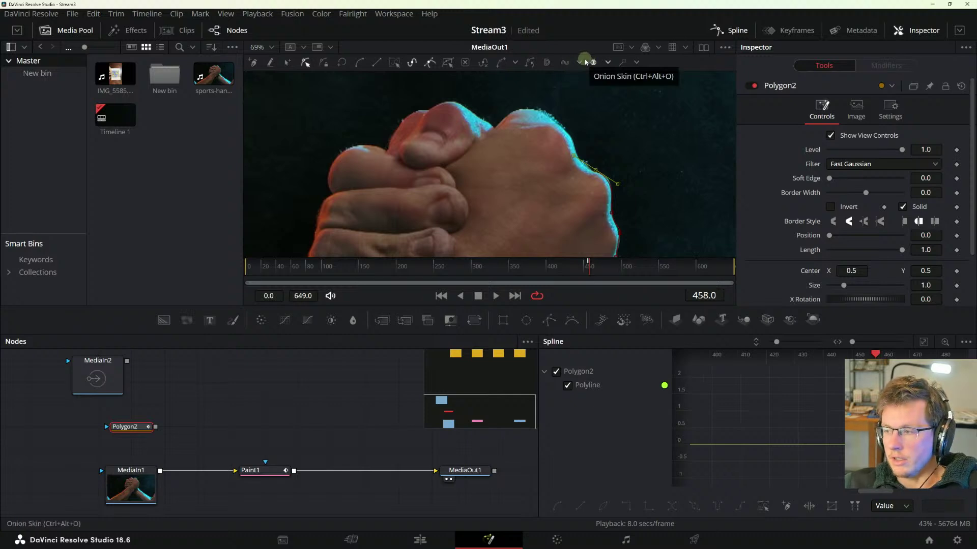
left_click(630, 62)
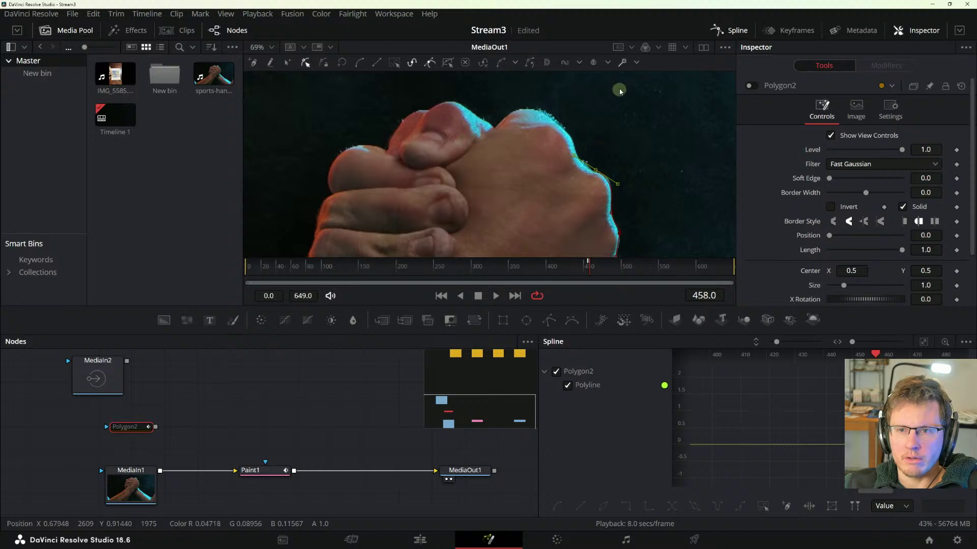
left_click(622, 64)
left_click(253, 63)
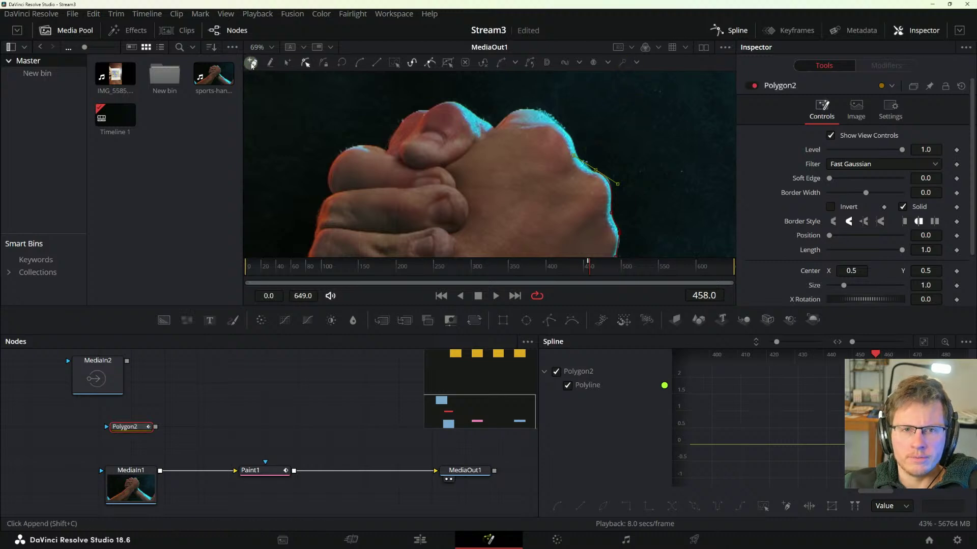
- Shorten and realign the newest point's curve handles so Polygon2's line follows the notch between the right-hand fist's knuckles
left_click_drag(575, 158, 565, 153)
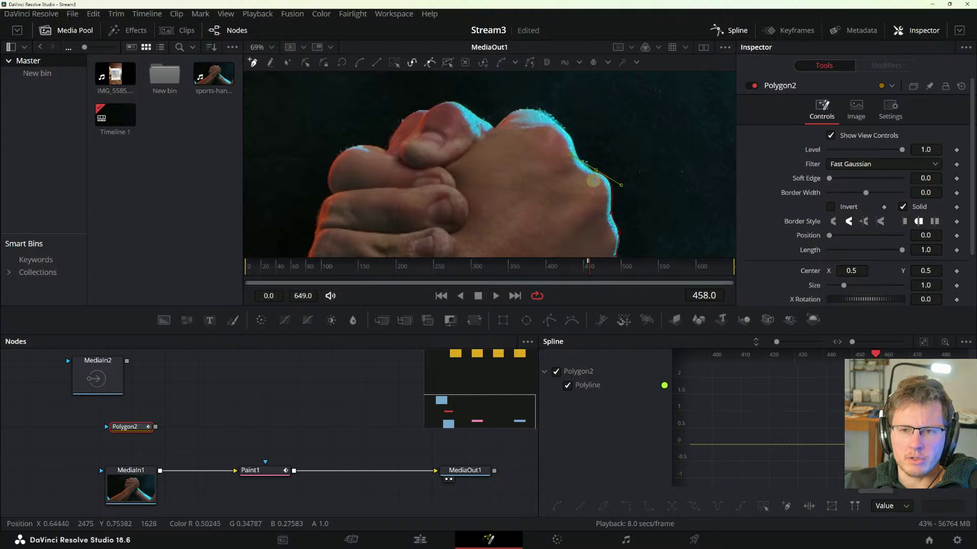
left_click_drag(633, 171, 579, 152)
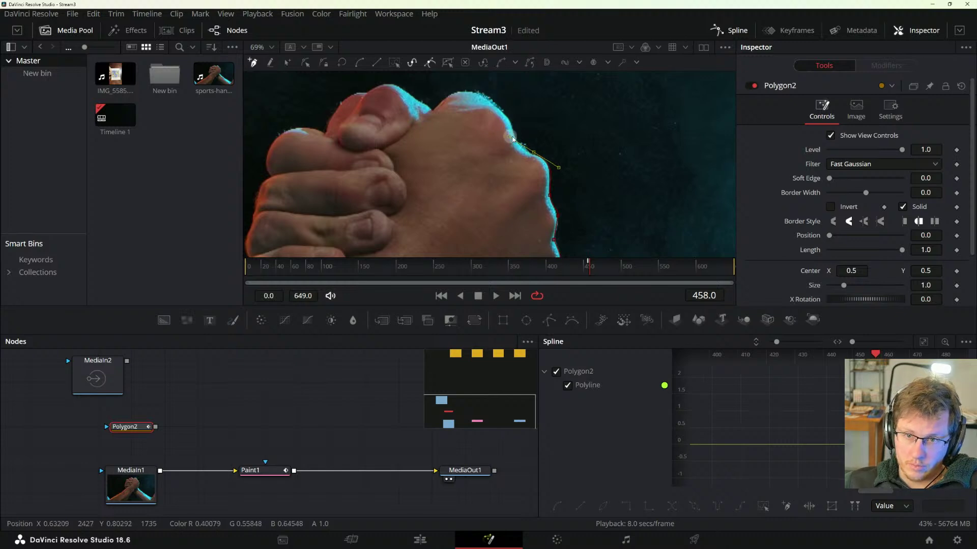
left_click_drag(512, 139, 513, 140)
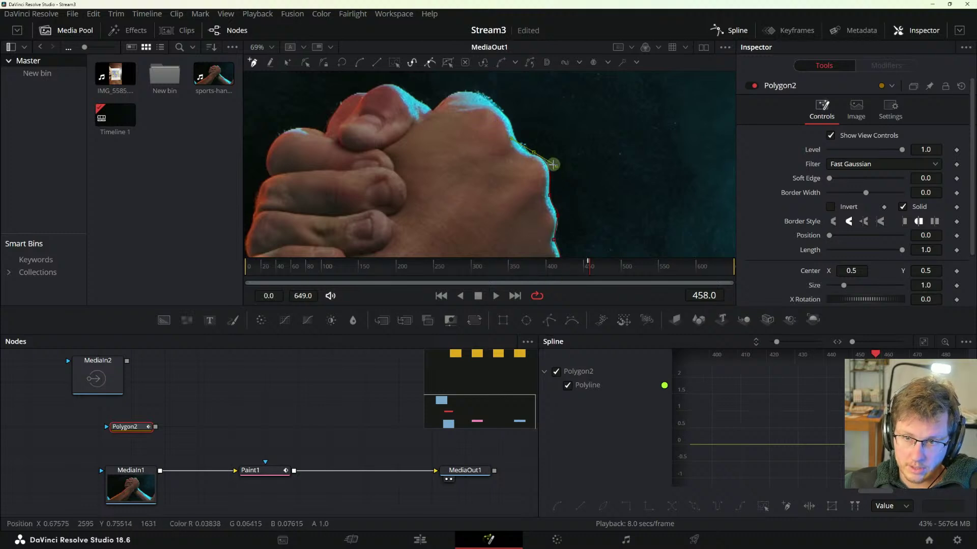
left_click_drag(535, 154, 516, 144)
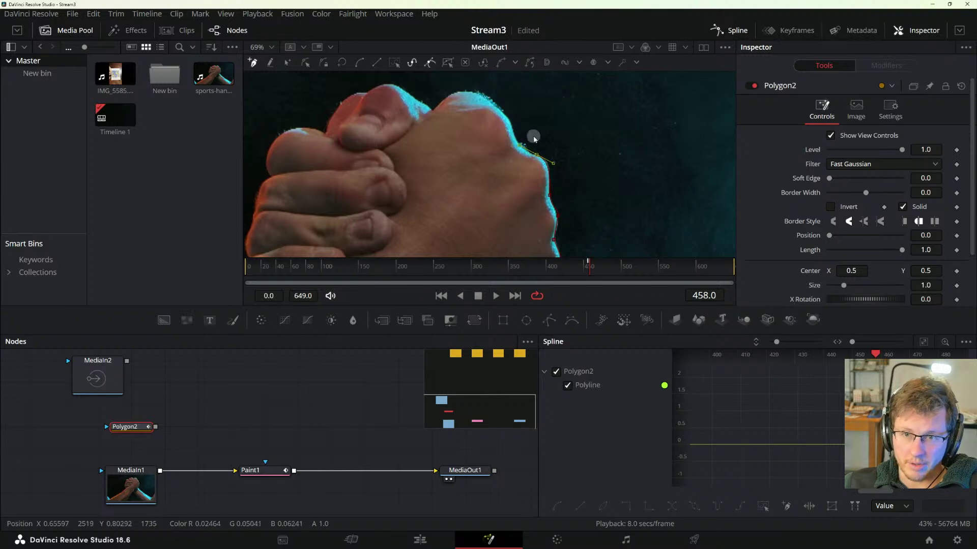
- Continue Polygon2's outline over the right-hand fist's upper knuckle, through the dip, and across the top of the left-hand fist's thumb
left_click(511, 120)
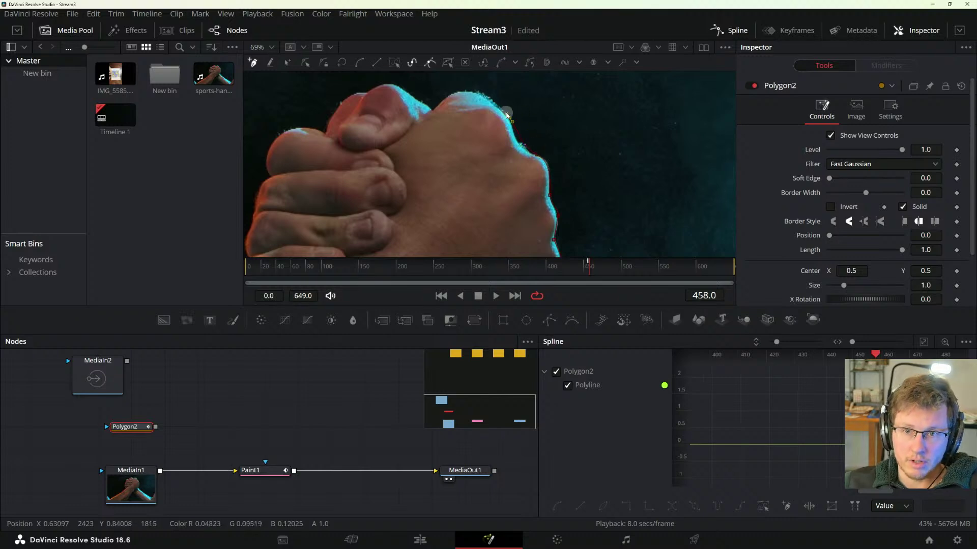
left_click(502, 90)
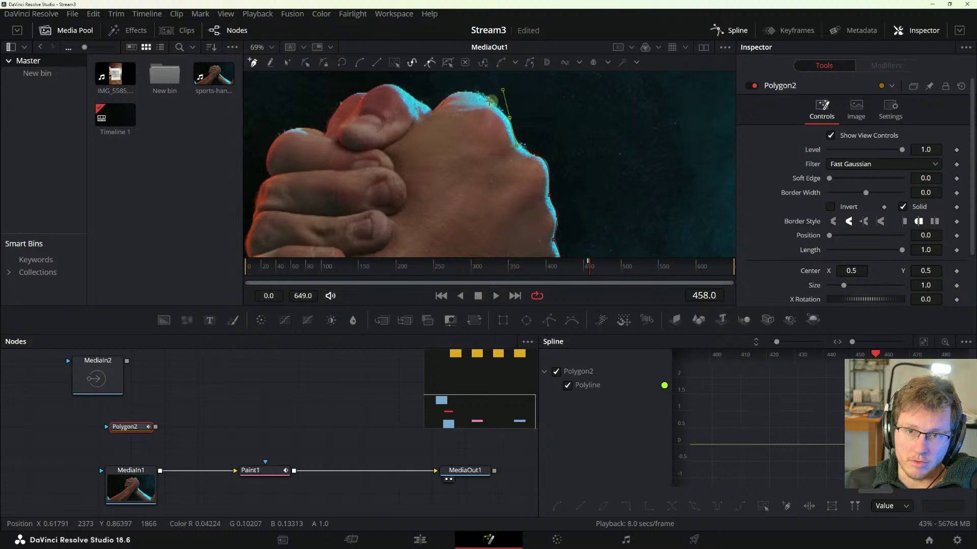
left_click(472, 92)
left_click(432, 110)
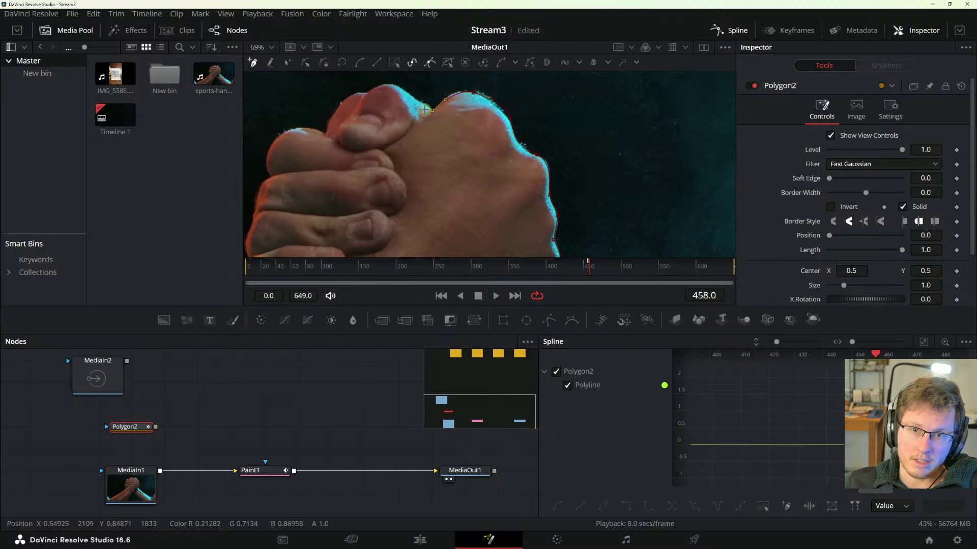
left_click(397, 87)
left_click(363, 91)
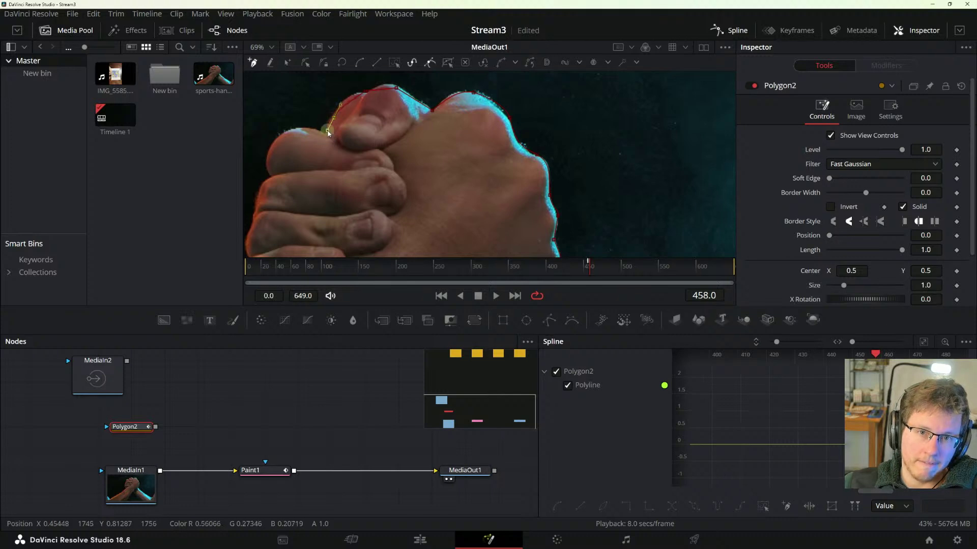
- Add a Polygon2 point at the notch between the thumb and the left-hand fist's top finger, and save the project
mouse_move(328, 132)
left_mouse_down()
mouse_move(317, 112)
mouse_move(335, 138)
left_mouse_up()
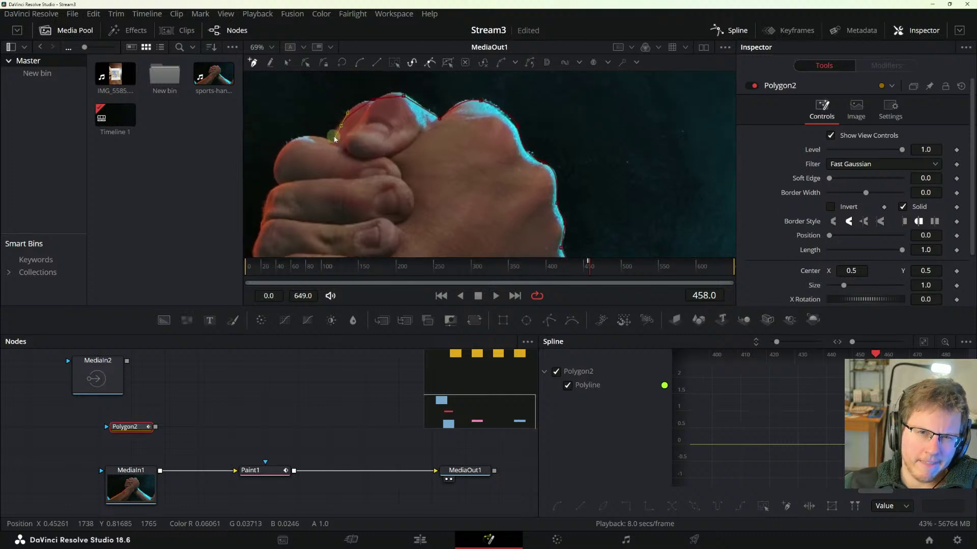
left_click(334, 136)
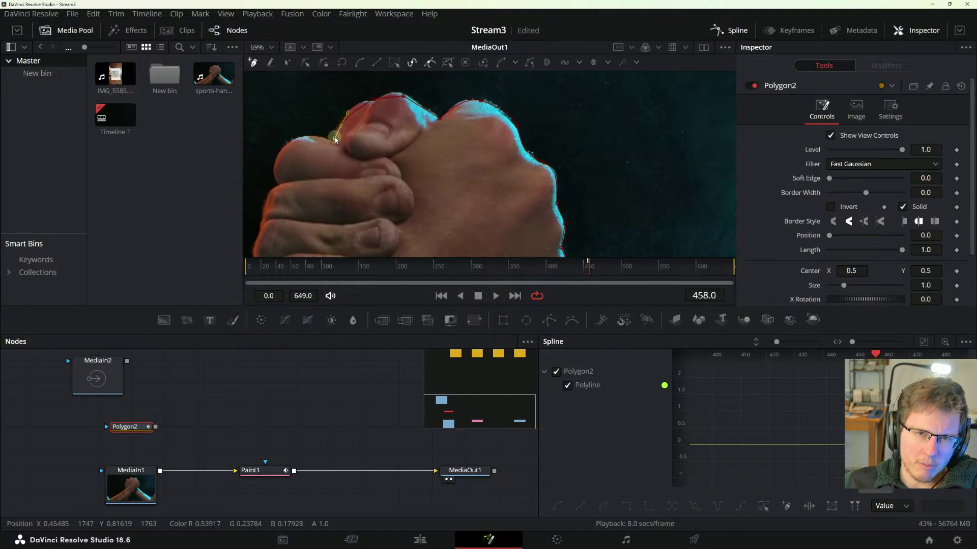
left_click_drag(335, 139, 366, 172)
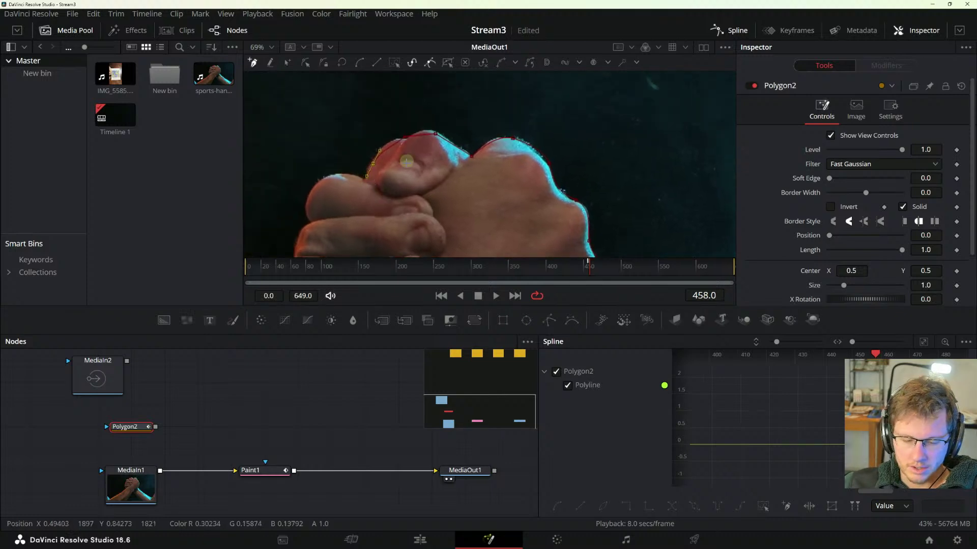
key("ctrl+s")
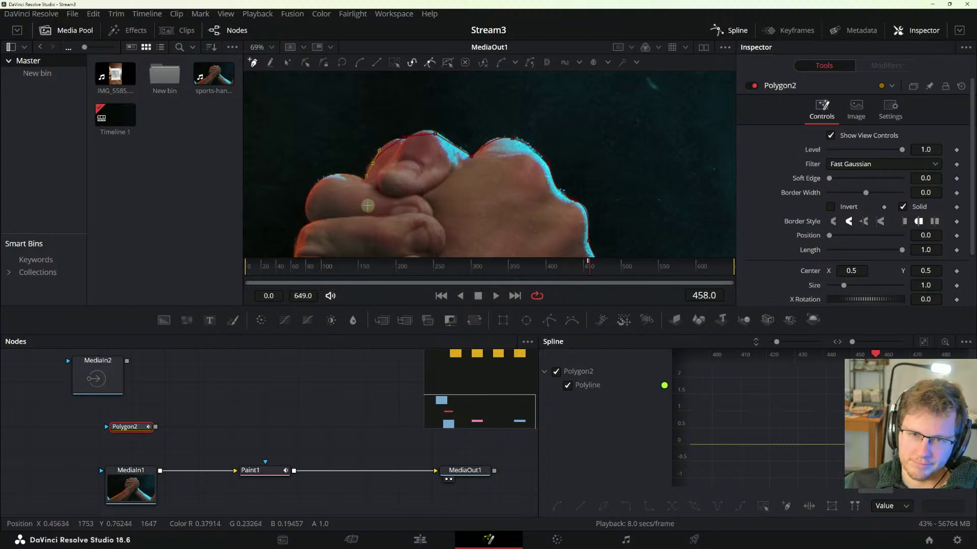
- Trace Polygon2 around the left-hand fist's top finger and angle the handles of the point at the notch below it
scroll(402, 196, "left", 3)
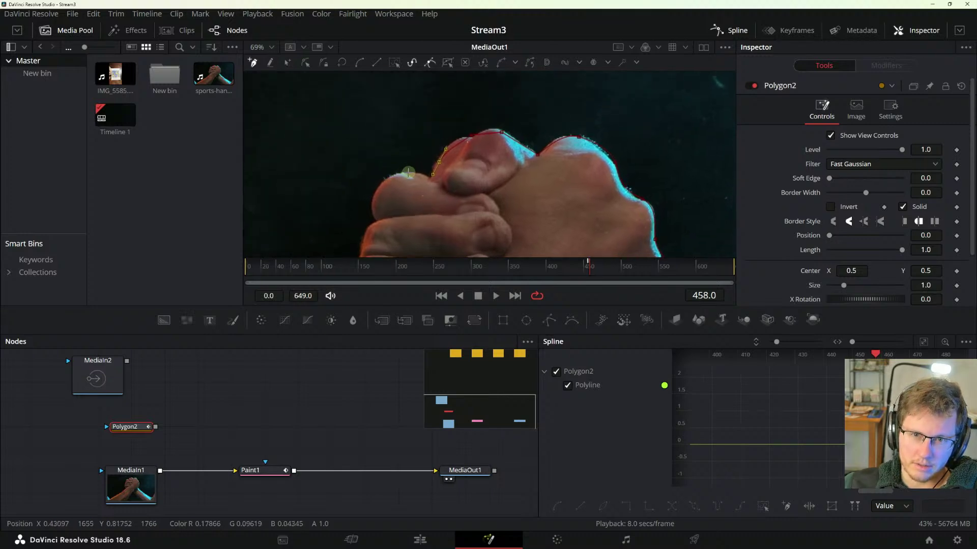
left_click(391, 173)
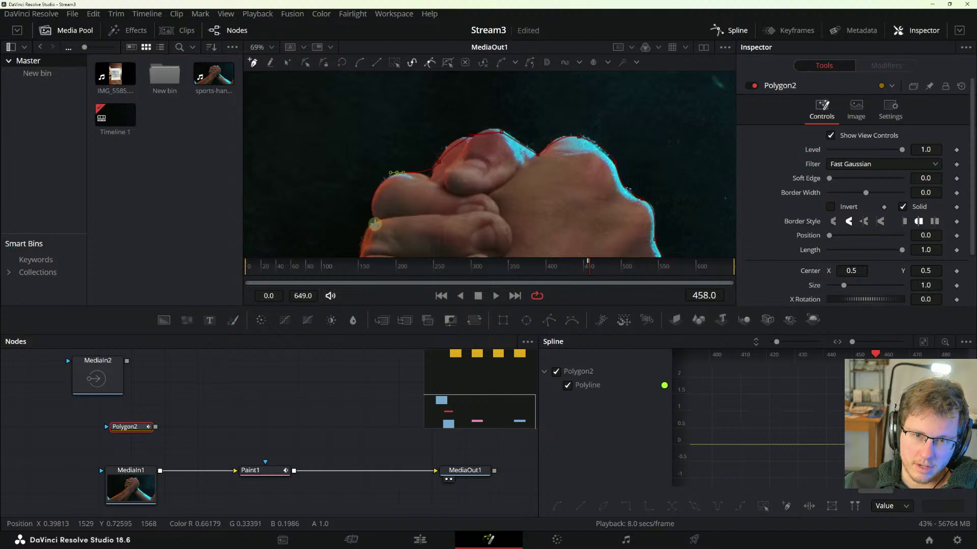
left_click_drag(386, 234, 450, 173)
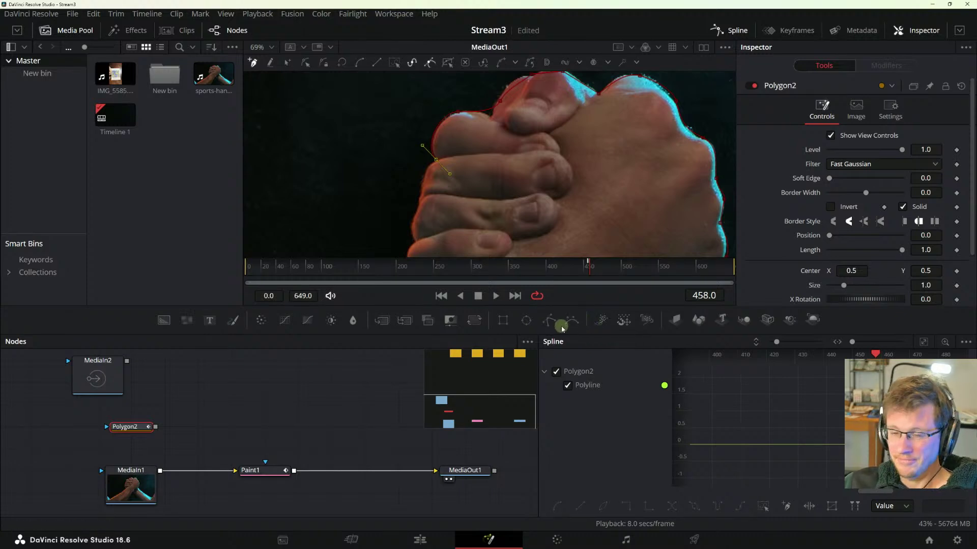
left_click(420, 188)
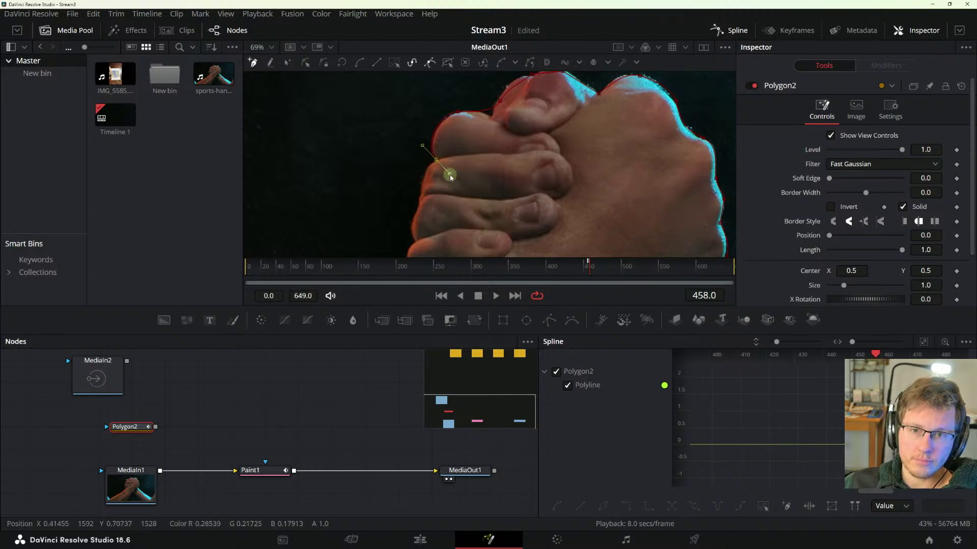
left_click_drag(449, 175, 451, 172)
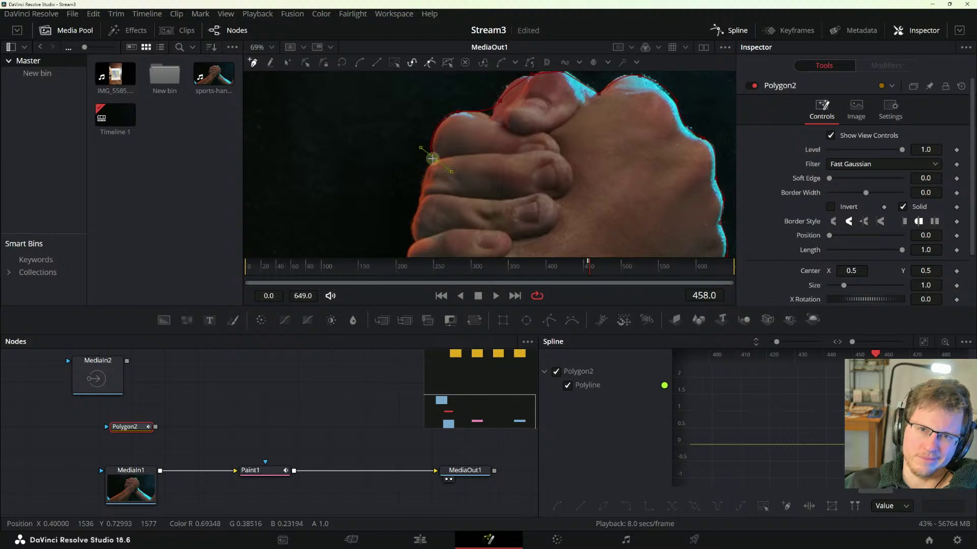
- Add a Polygon2 point on the outer edge of the left-hand fist's second finger and extend its handle upward to curve the line
scroll(436, 162, "up", 6)
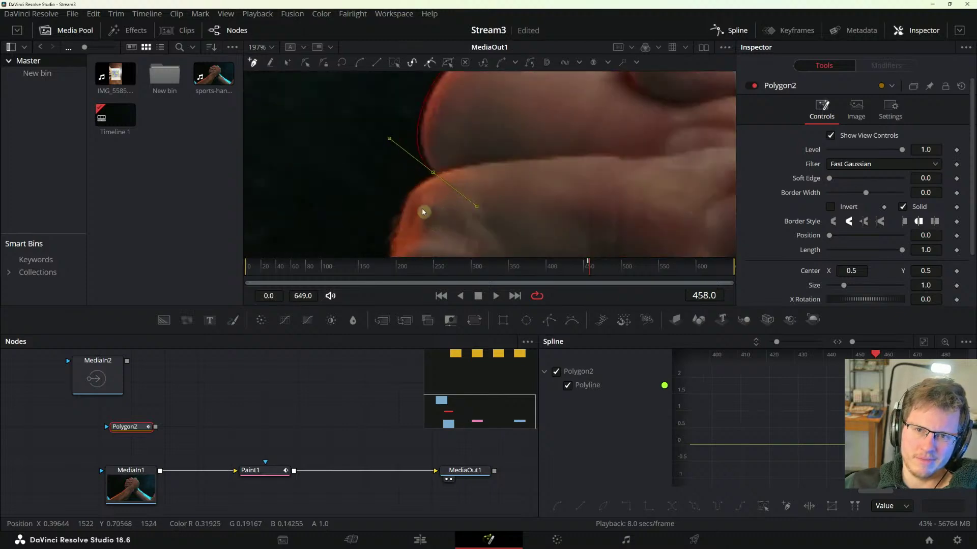
left_click(396, 246)
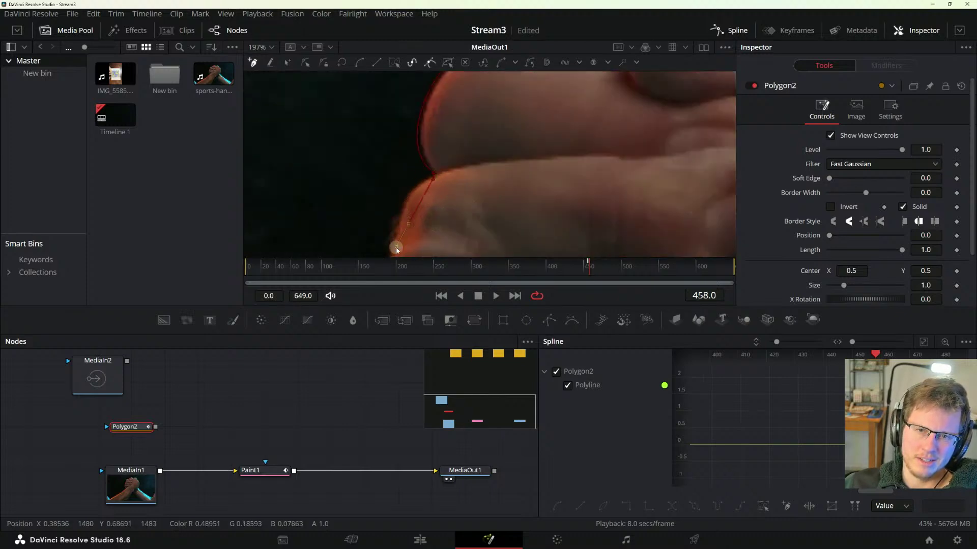
left_click(408, 225)
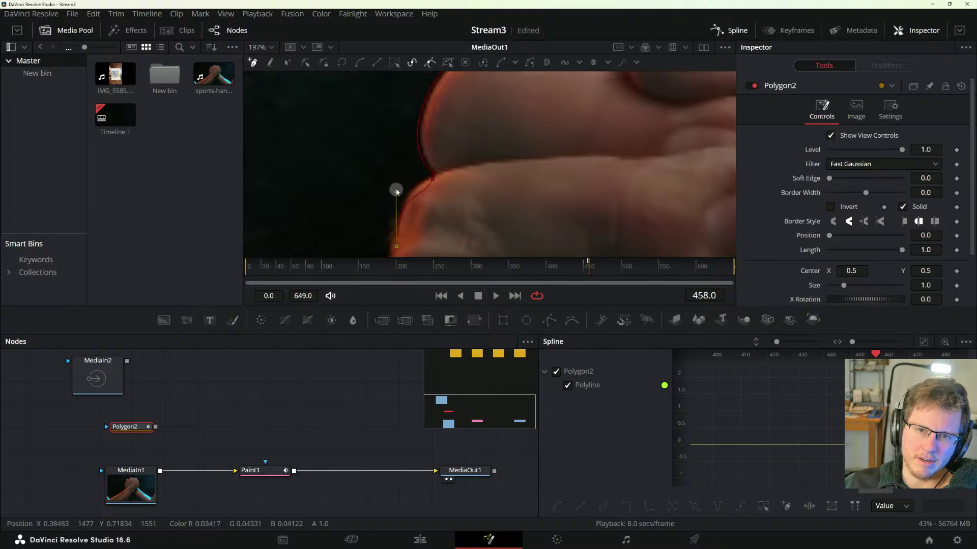
- Extend Polygon2 past the notch below the second finger to the third finger's outer edge, adjusting the curve handles along it
left_click_drag(402, 235, 476, 125)
left_click(453, 178)
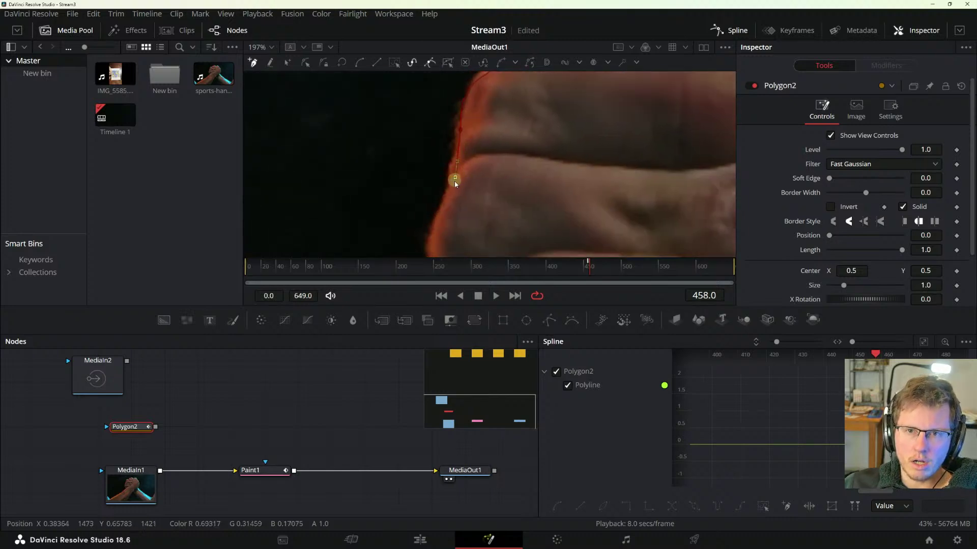
mouse_move(454, 178)
left_mouse_down()
mouse_move(446, 191)
mouse_move(446, 171)
left_mouse_up()
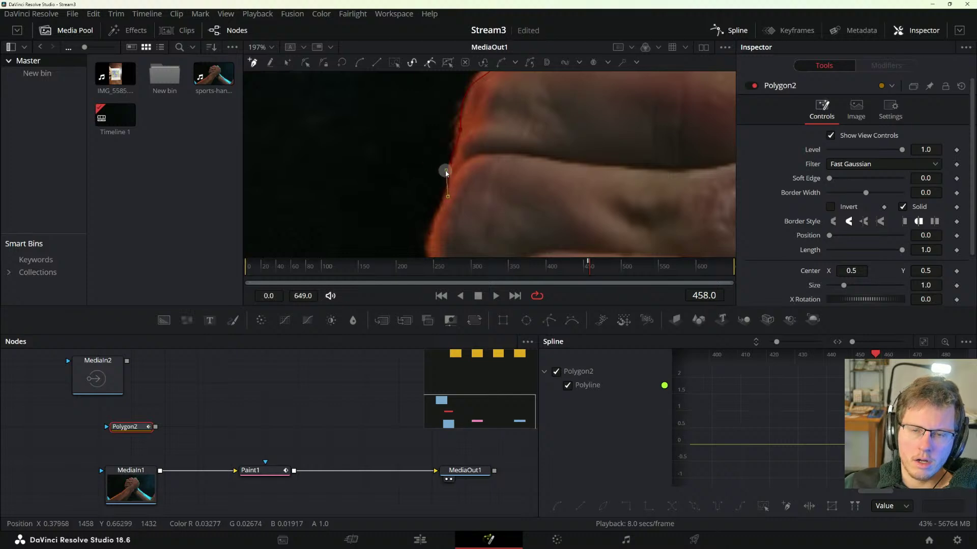
left_click(424, 243)
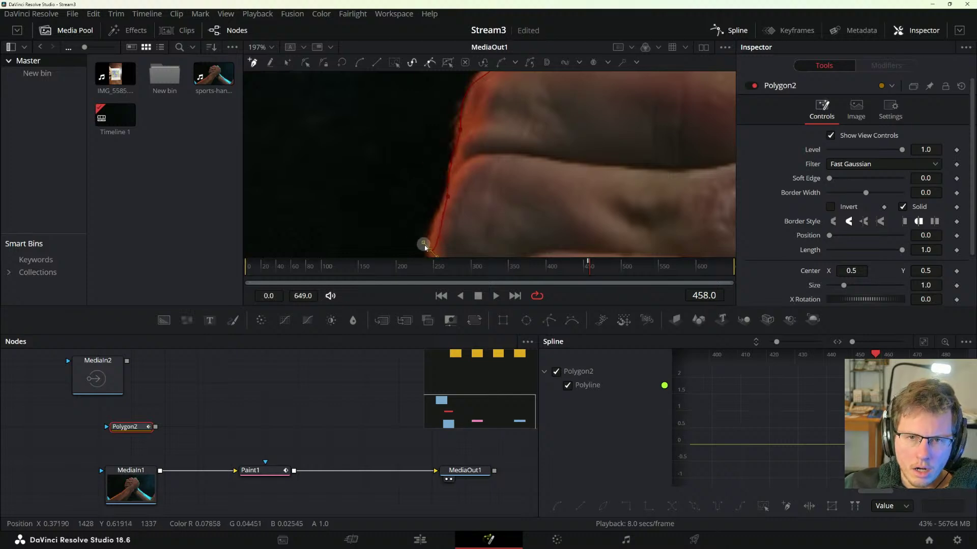
left_click_drag(425, 247, 417, 256)
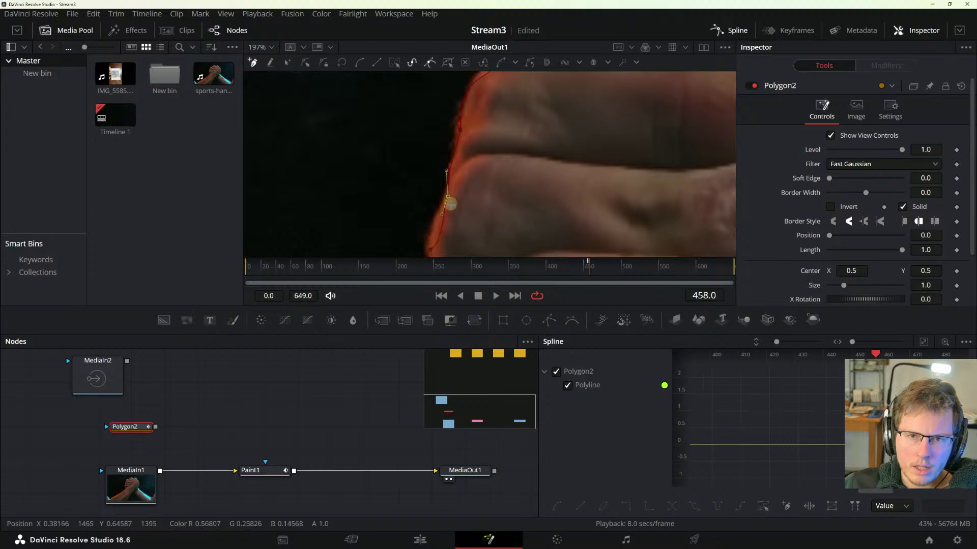
mouse_move(444, 218)
left_mouse_down()
mouse_move(452, 215)
mouse_move(436, 210)
mouse_move(448, 211)
left_mouse_up()
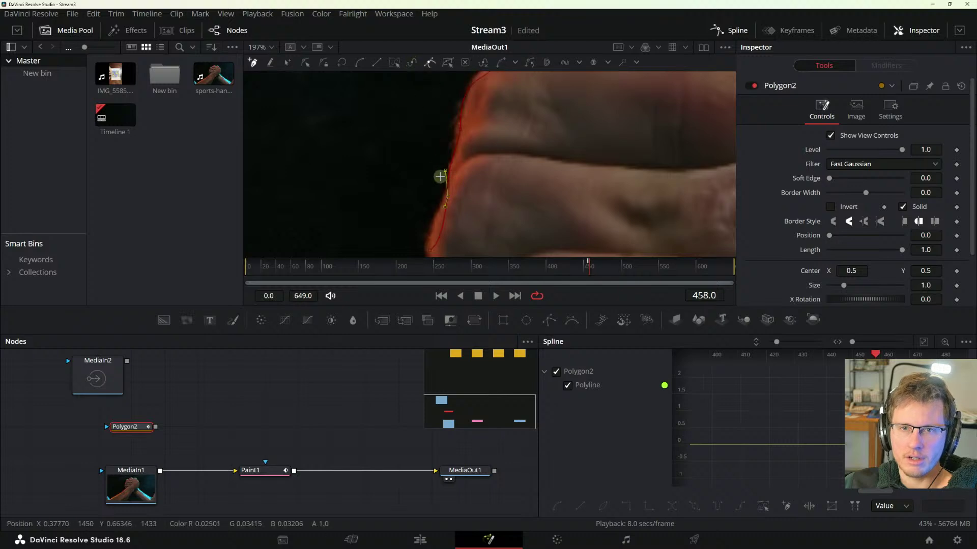
- Try the key point display and point shaping options on Polygon2's point at the notch between the second and third fingers
left_click(415, 63)
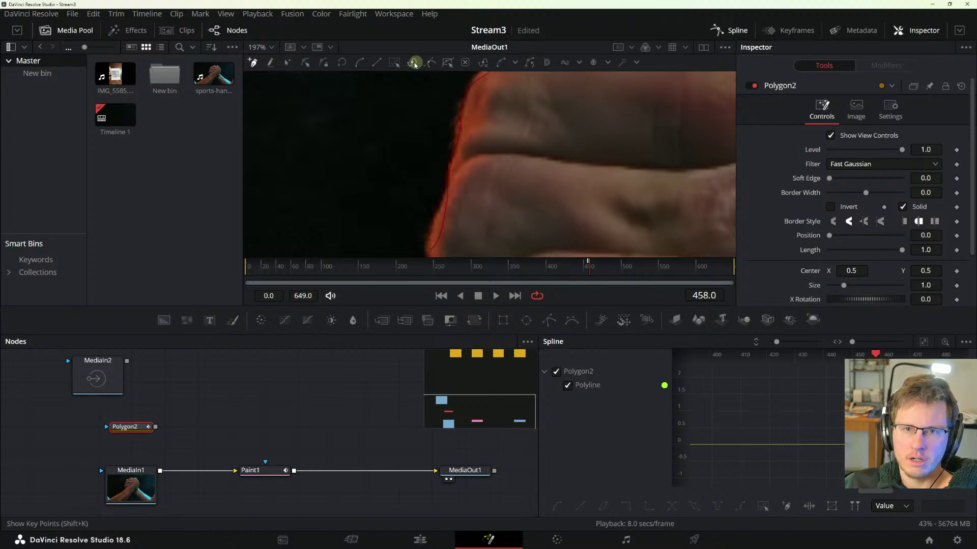
left_click(413, 64)
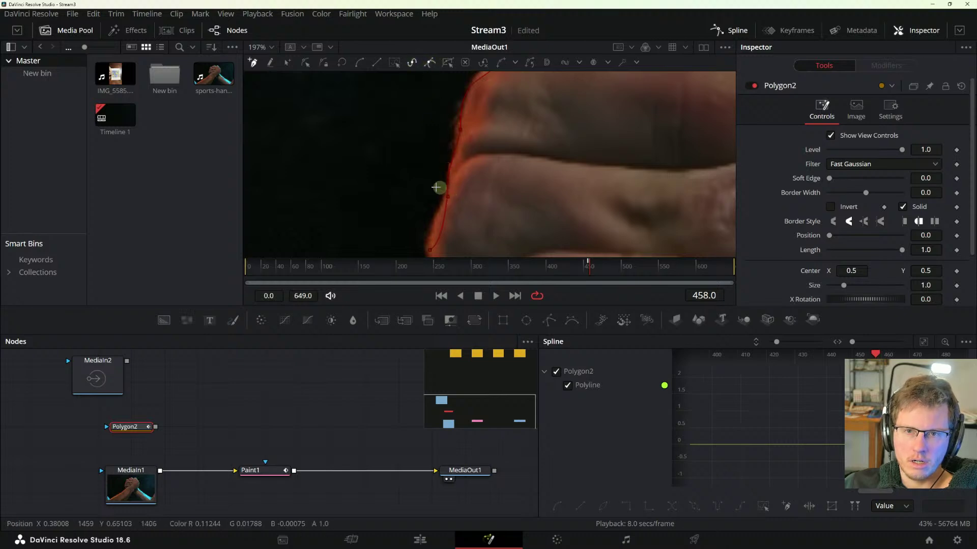
left_click_drag(435, 188, 459, 207)
key("ctrl+z")
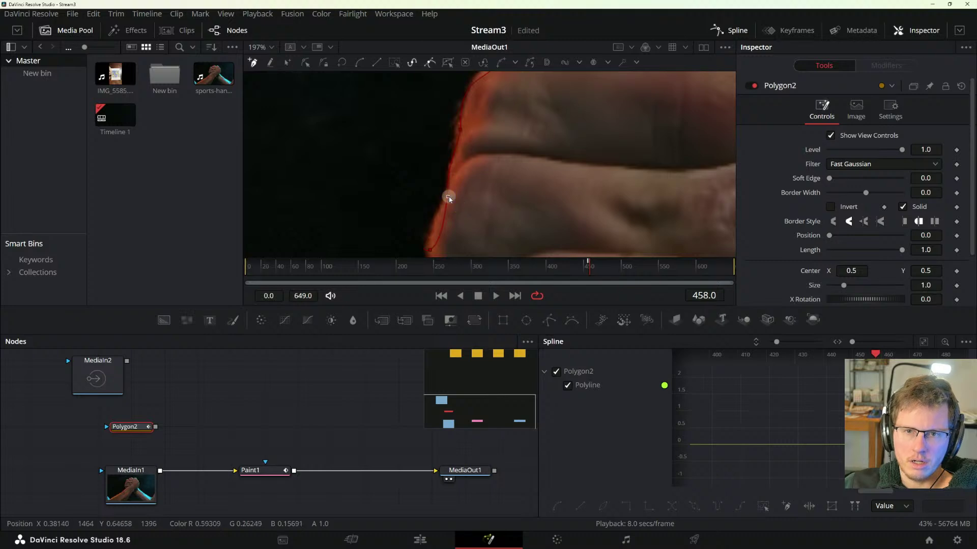
left_click(448, 63)
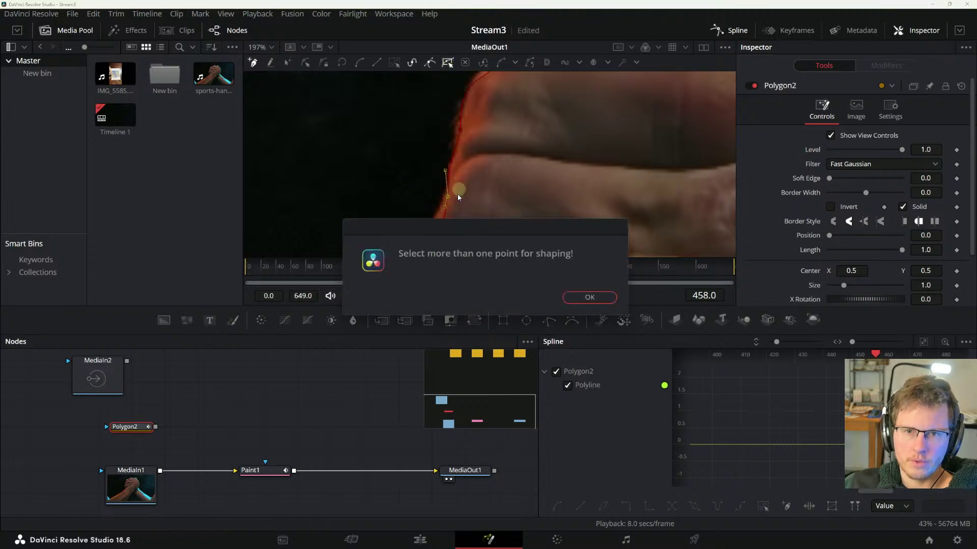
left_click(590, 297)
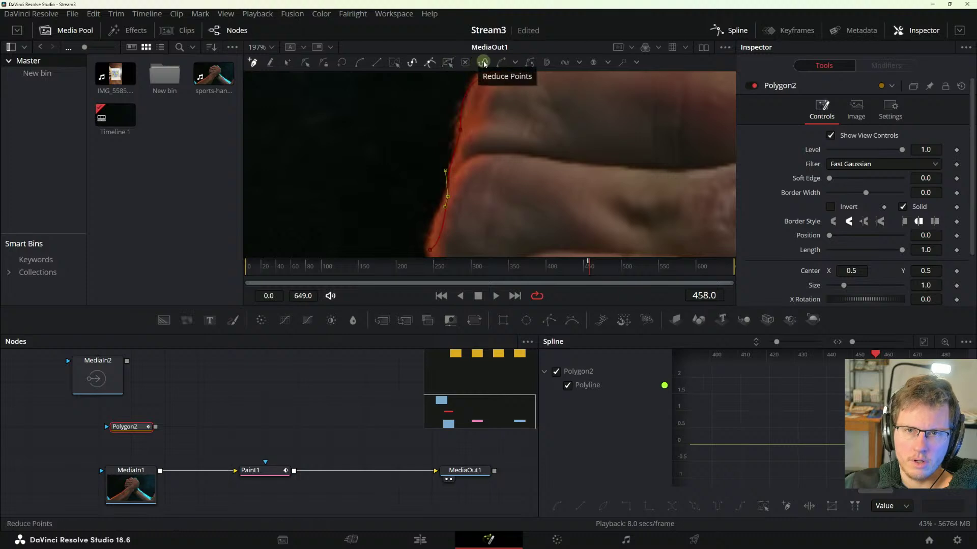
- Try the linear setting on Polygon2's notch point and briefly close and reopen its polyline
left_click(377, 63)
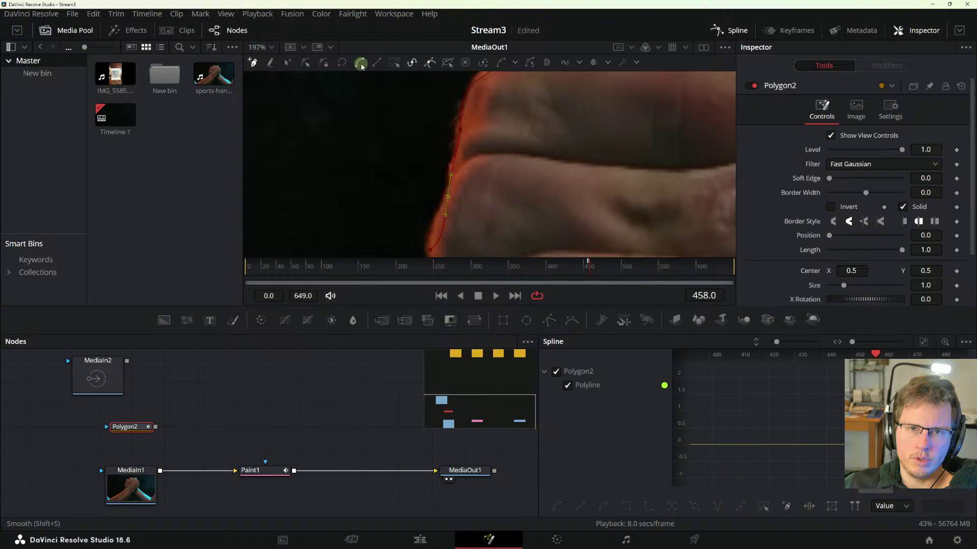
mouse_move(445, 215)
left_mouse_down()
mouse_move(429, 198)
mouse_move(435, 204)
left_mouse_up()
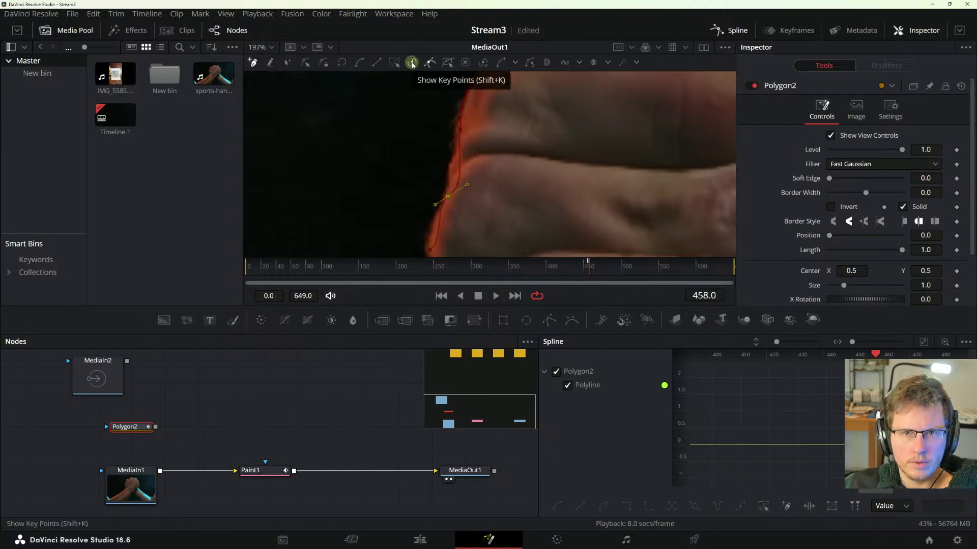
left_click(345, 65)
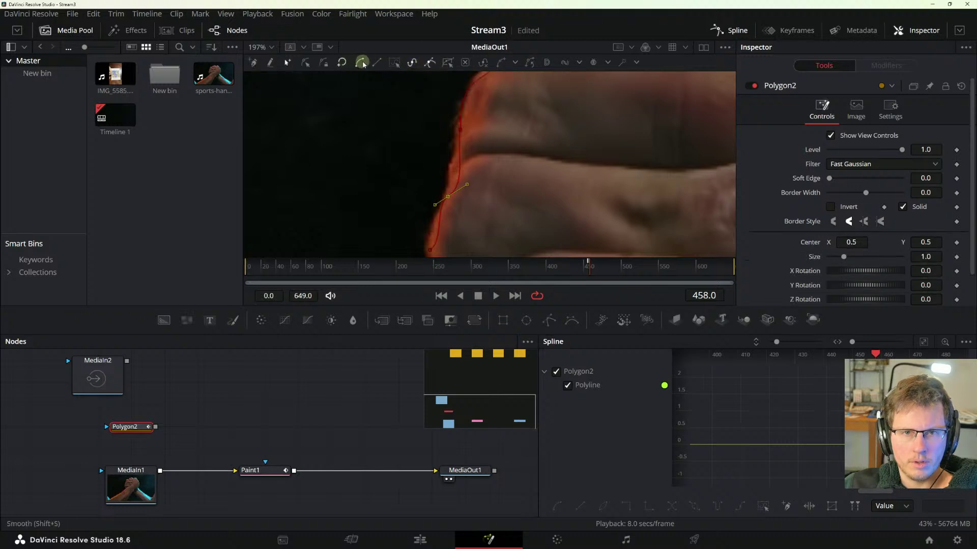
left_click(342, 63)
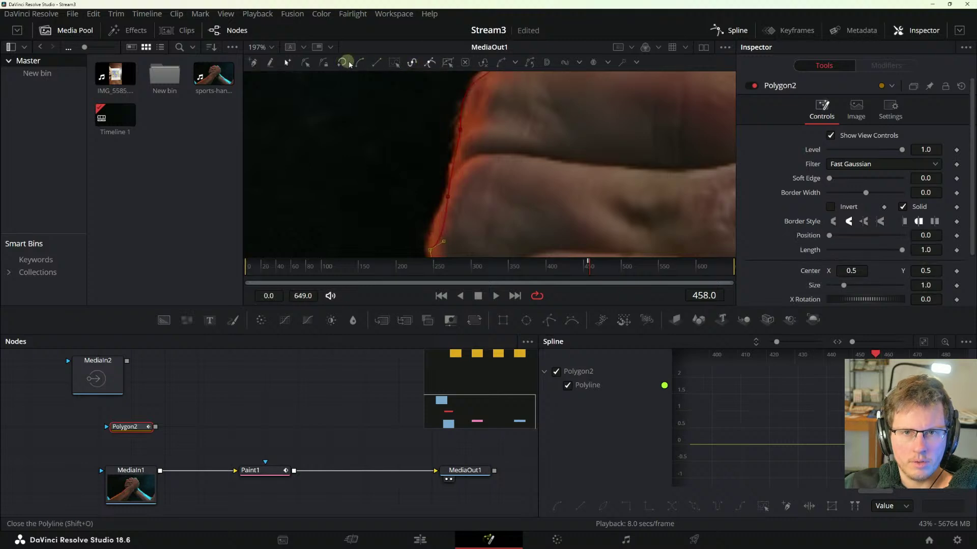
- Switch Polygon2 to Modify Only and another editing mode to tilt the notch point's handles along the edge between the fingers
left_click(307, 62)
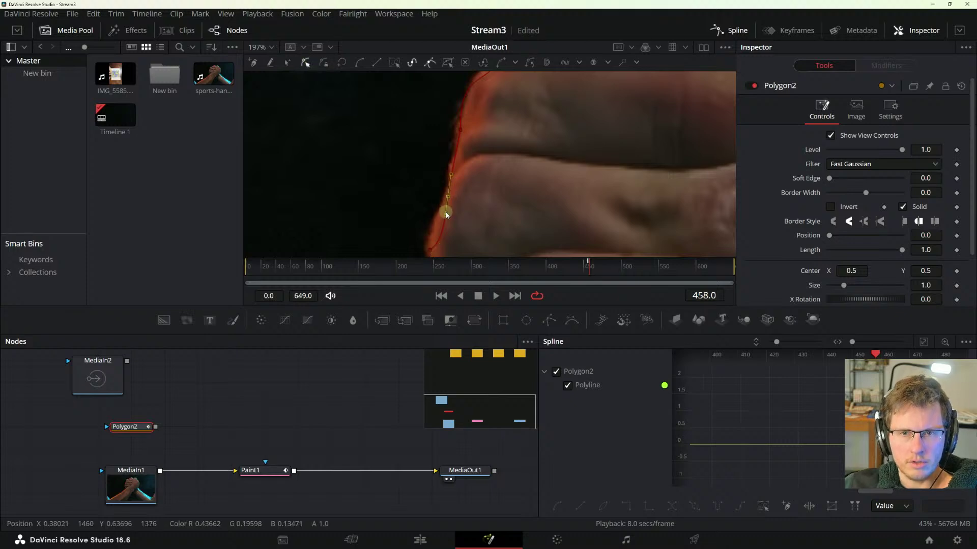
left_click_drag(446, 216, 431, 202)
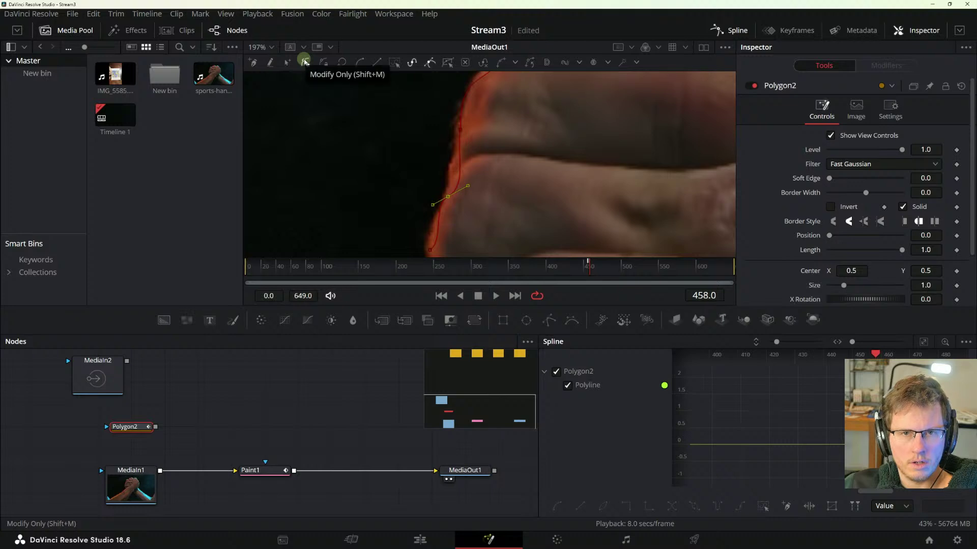
left_click_drag(432, 205, 439, 204)
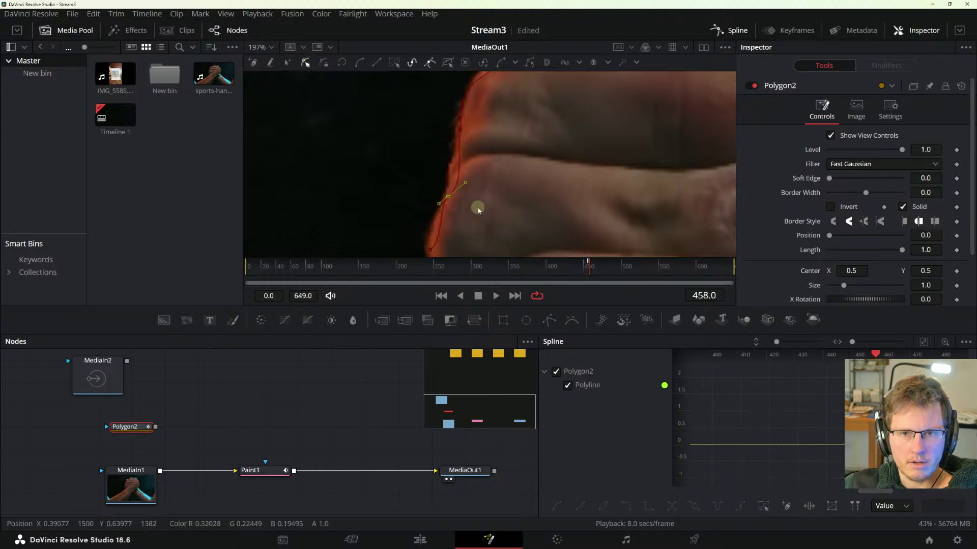
left_click(287, 62)
left_click(440, 205)
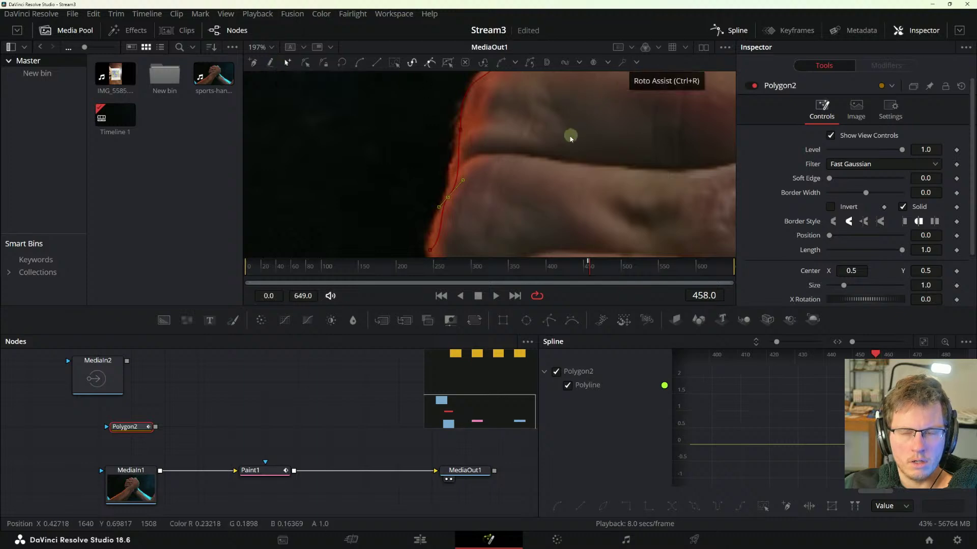
scroll(525, 173, "down", 4)
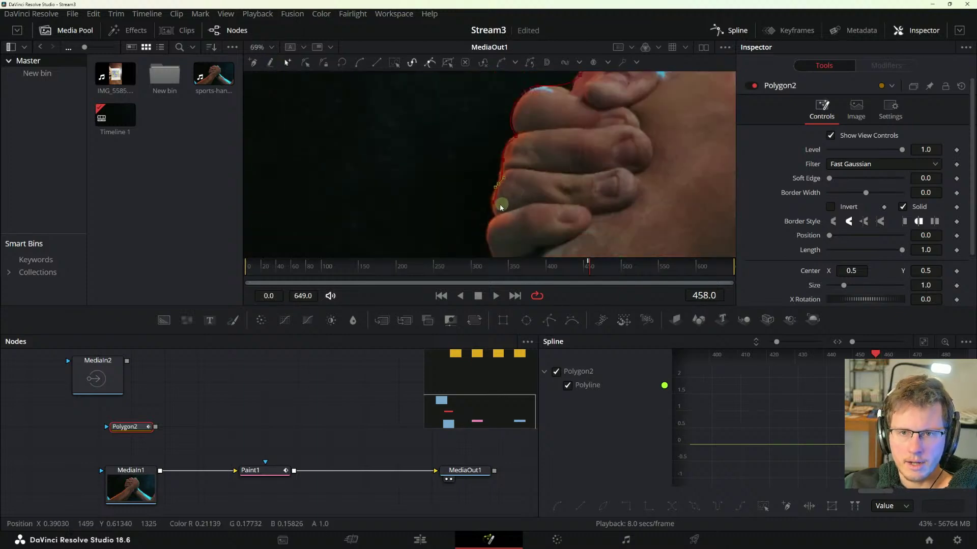
- Shorten the lower curve handle of Polygon2's last point so it follows the third finger's outer edge
left_click(492, 202)
scroll(501, 216, "up", 4)
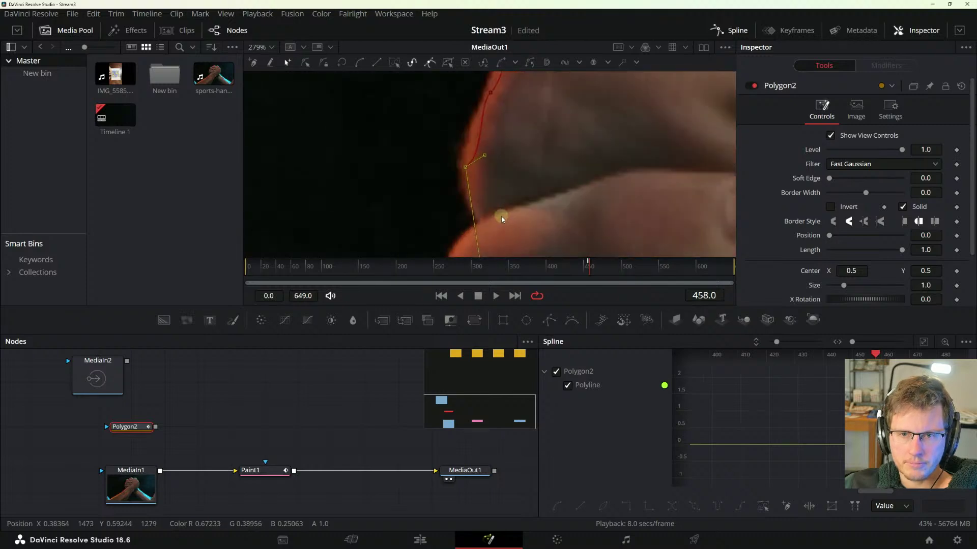
scroll(502, 218, "down", 4)
left_click_drag(526, 207, 506, 93)
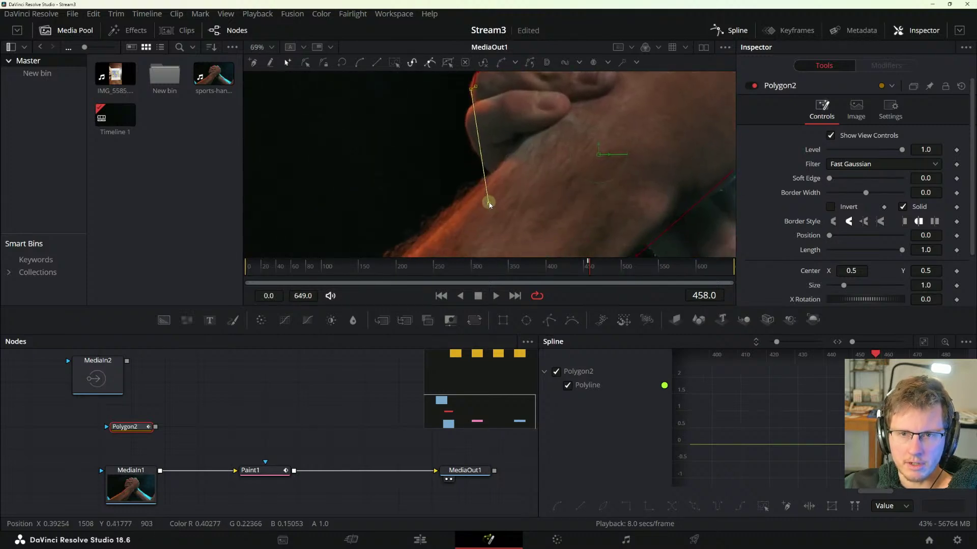
left_click_drag(489, 203, 476, 158)
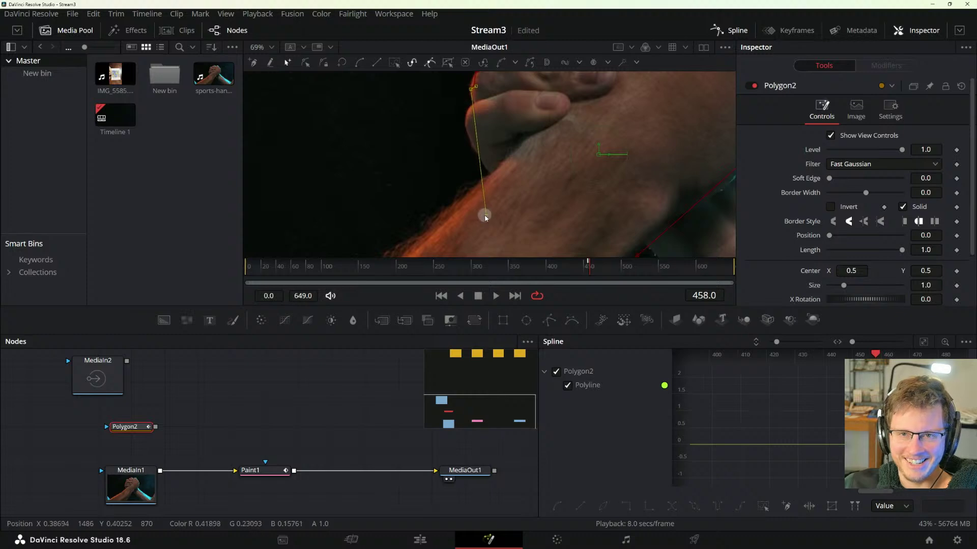
left_click_drag(486, 225, 470, 99)
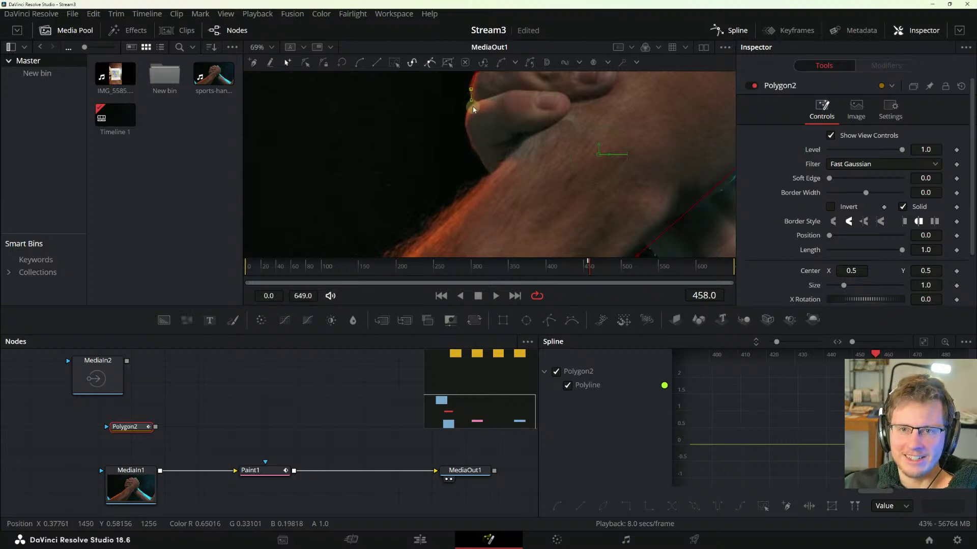
scroll(472, 105, "up", 4)
scroll(489, 114, "up", 2)
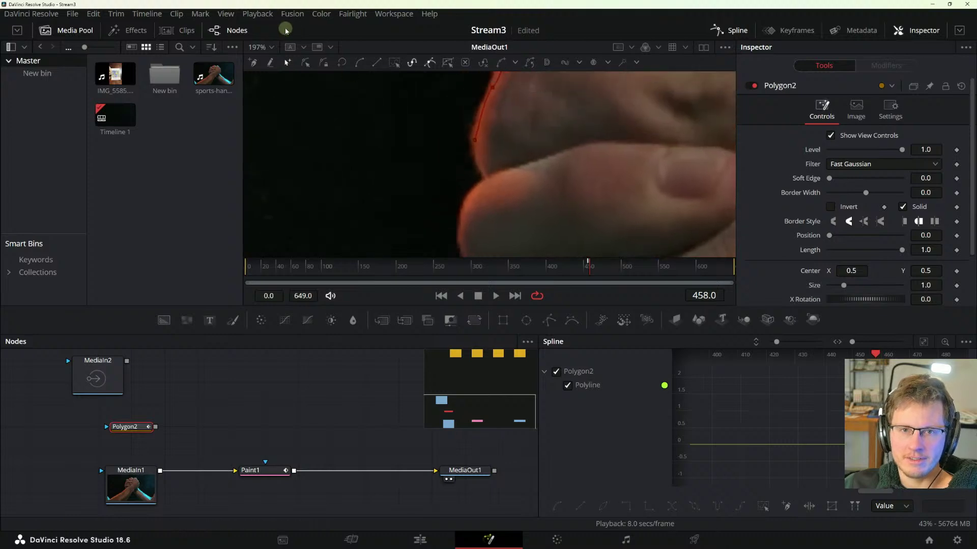
- Resume appending points to Polygon2 at the notch below the third finger and curve it around the fourth finger's outer edge
left_click(252, 62)
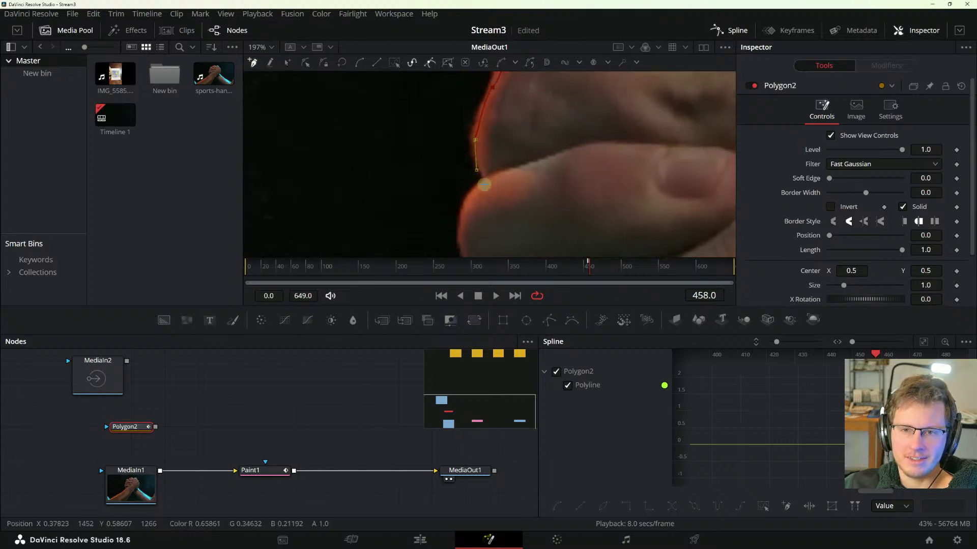
left_click(482, 184)
left_click(466, 213)
left_click(460, 227)
scroll(504, 241, "down", 2)
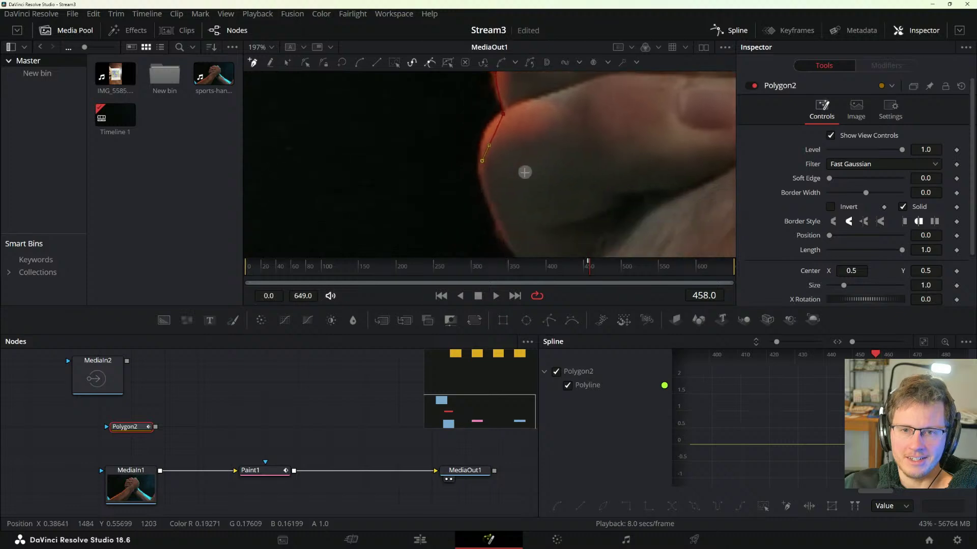
mouse_move(486, 150)
left_mouse_down()
mouse_move(478, 141)
mouse_move(473, 159)
left_mouse_up()
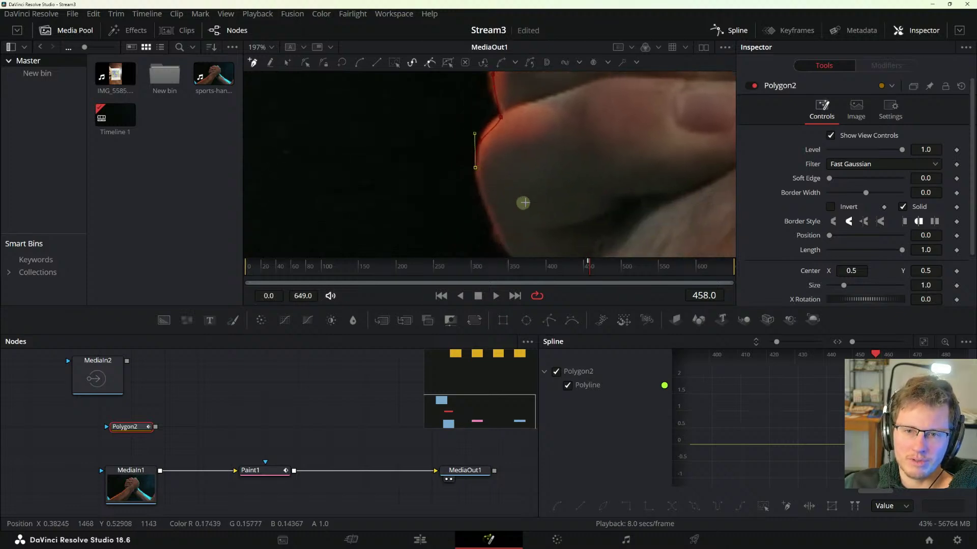
- Extend Polygon2 down the fourth finger's lower edge to the forearm and adjust the curve along the finger
scroll(523, 203, "down", 2)
left_click(503, 197)
left_click(528, 248)
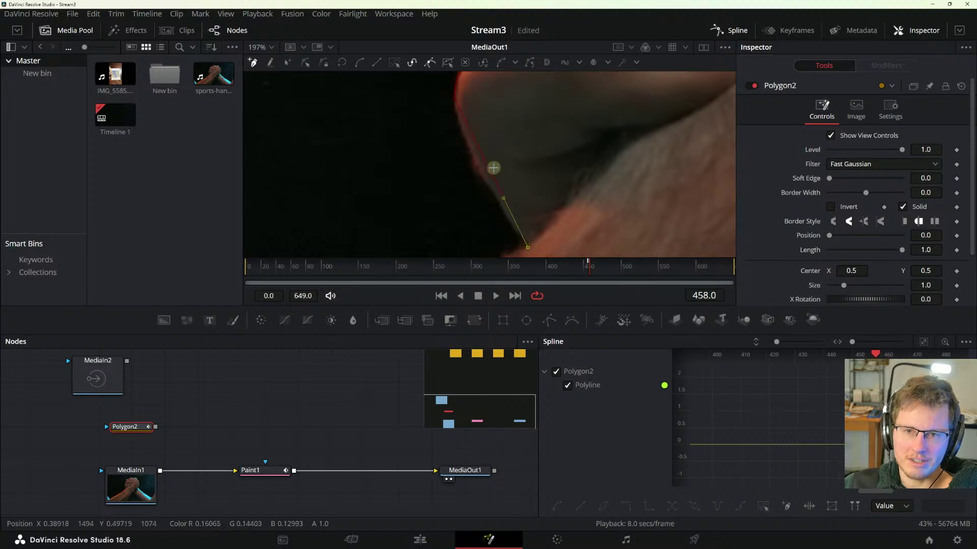
left_click_drag(503, 198, 454, 98)
mouse_move(479, 151)
left_mouse_down()
mouse_move(464, 157)
mouse_move(471, 161)
left_mouse_up()
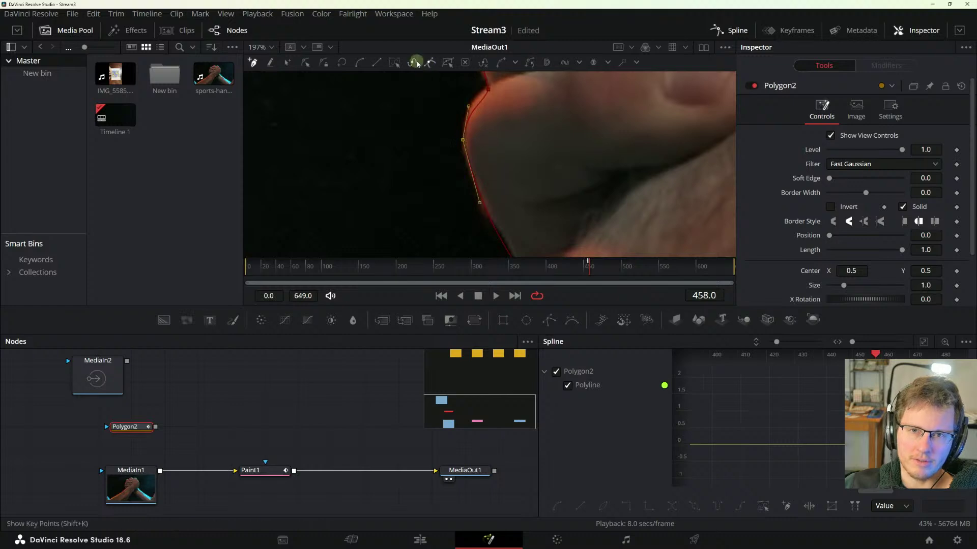
- Try the shape box on Polygon2's fourth-finger point and shorten that point's lower curve handle along the finger edge
left_click(447, 63)
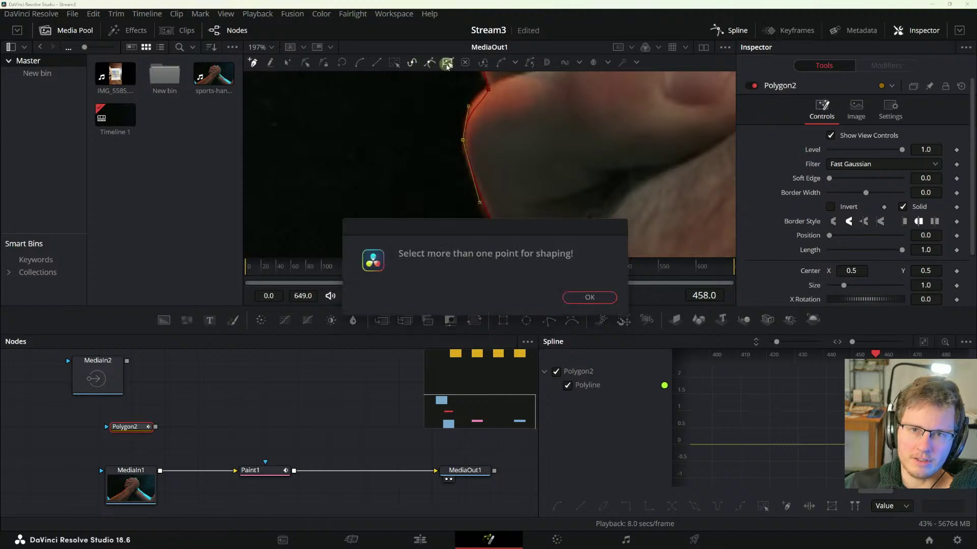
left_click(577, 297)
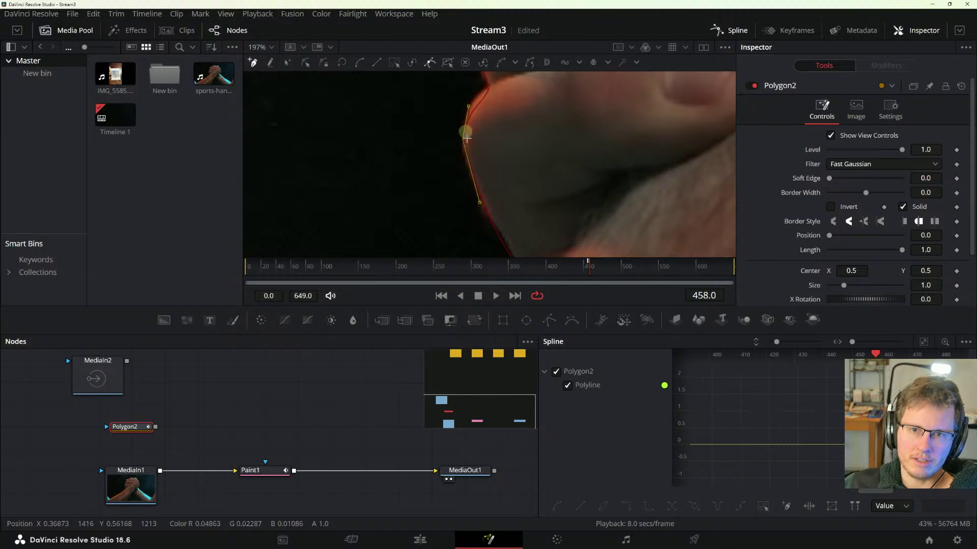
mouse_move(479, 203)
left_mouse_down()
mouse_move(473, 209)
mouse_move(471, 193)
left_mouse_up()
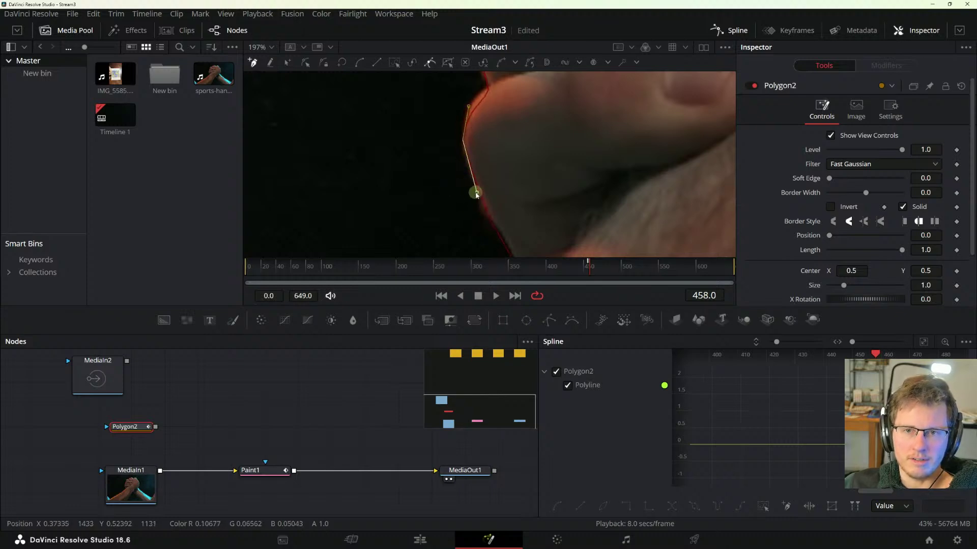
left_click_drag(477, 193, 447, 183)
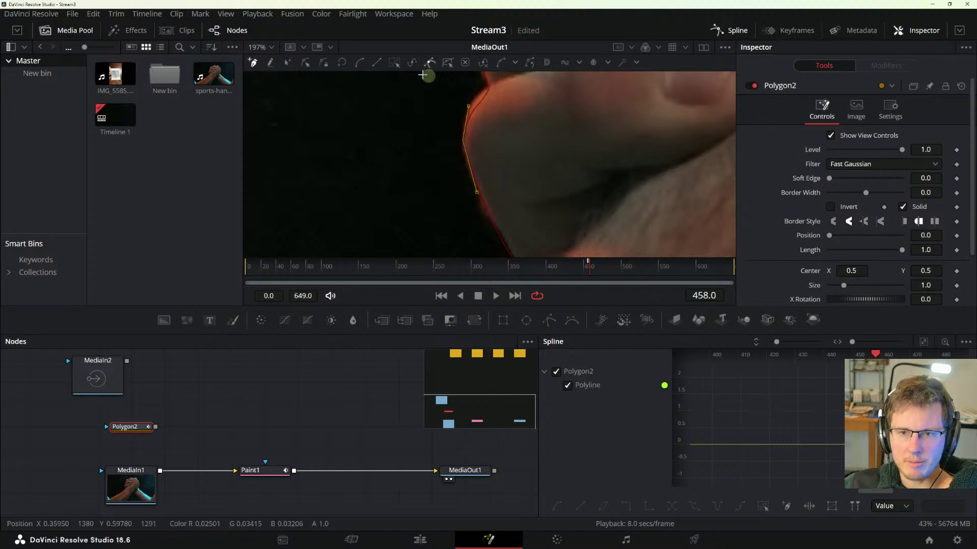
- Extend Polygon2 along the orange-lit upper edge of the forearm to where it meets the cyan-lit area
scroll(590, 216, "down", 2)
scroll(590, 216, "down", 5)
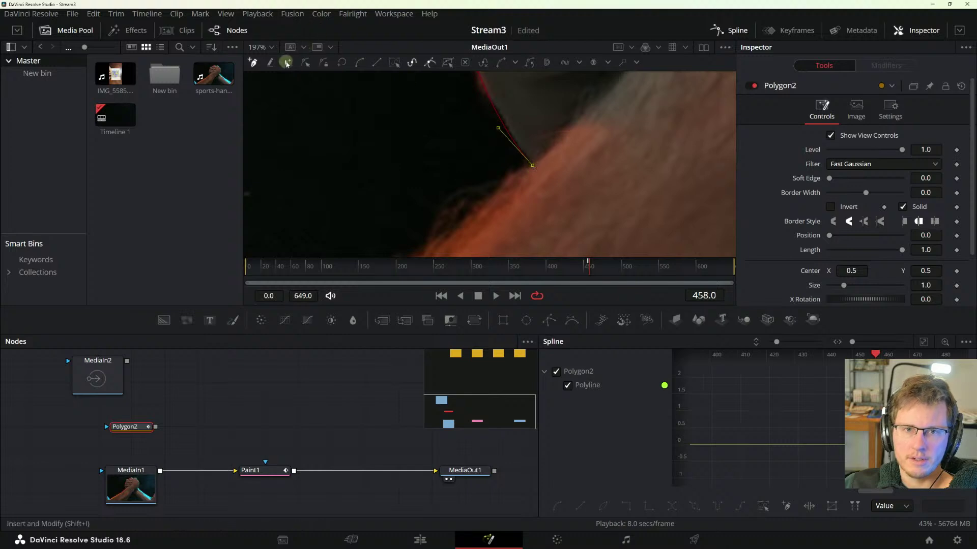
left_click_drag(461, 240, 619, 98)
scroll(619, 98, "down", 5)
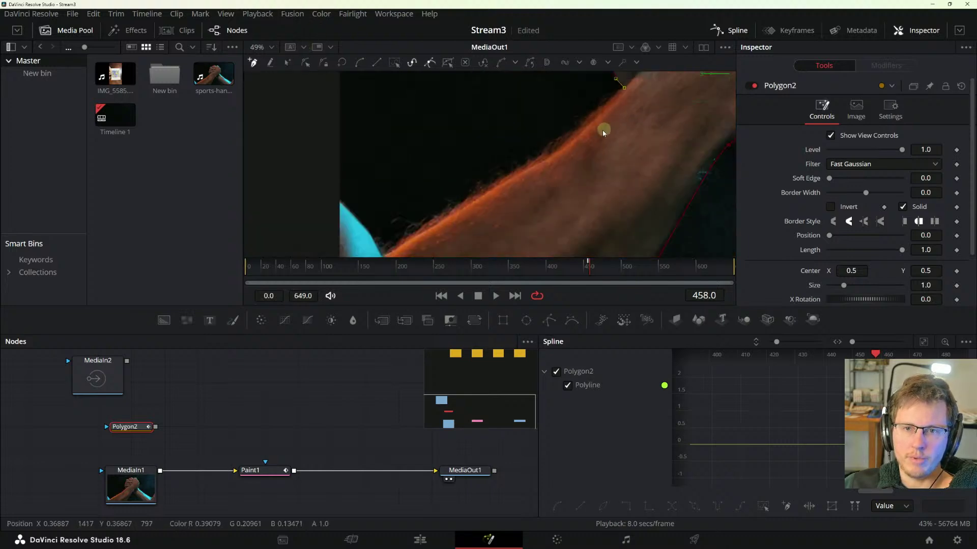
left_click(559, 148)
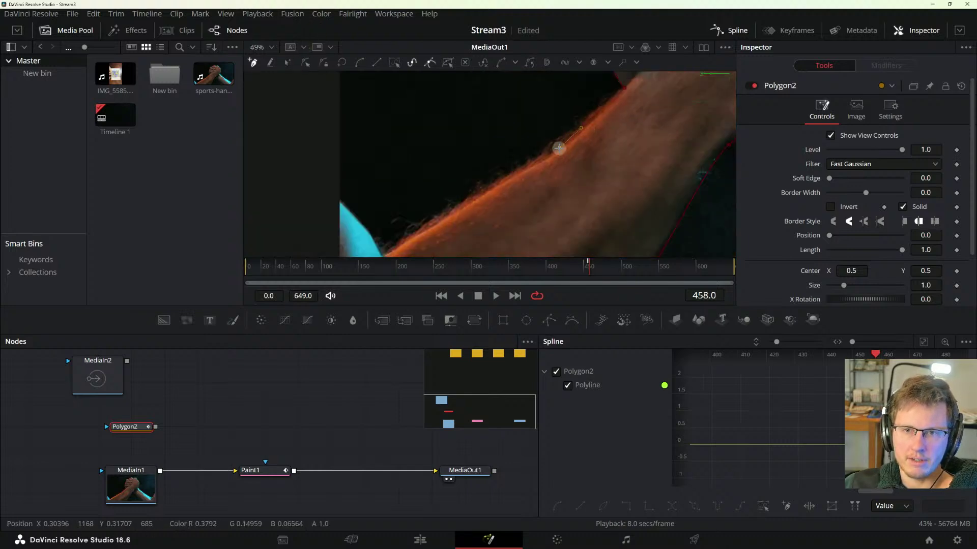
left_click(382, 256)
left_click_drag(493, 202, 556, 158)
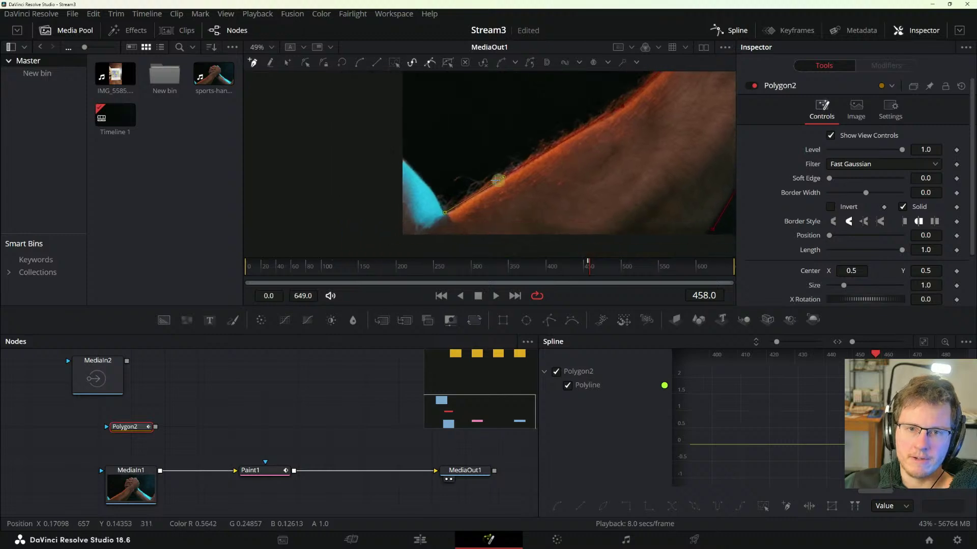
left_click(444, 215)
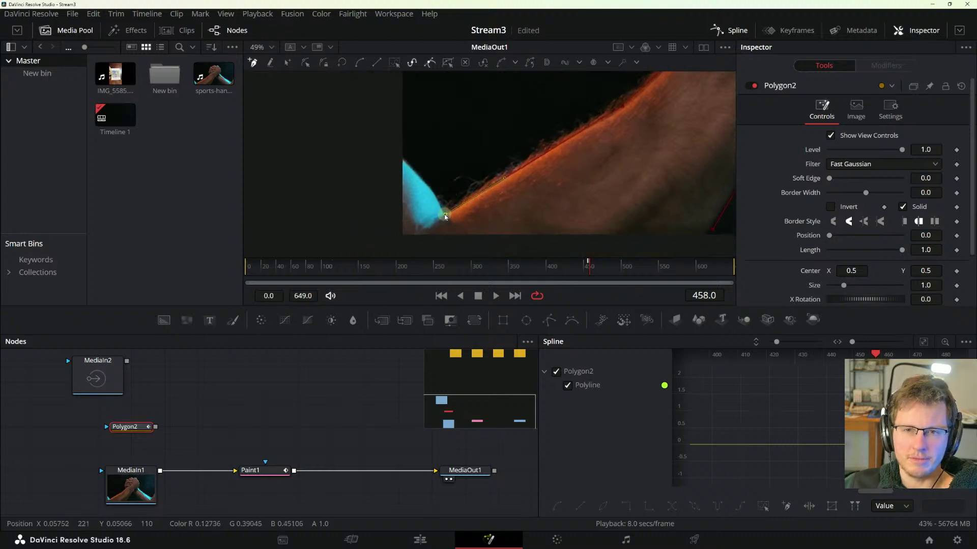
- Run Polygon2 outside the frame around the cyan-lit area and below the forearm, closing the shape at its first point
left_click_drag(398, 153, 378, 141)
scroll(518, 164, "down", 1)
scroll(521, 158, "down", 1)
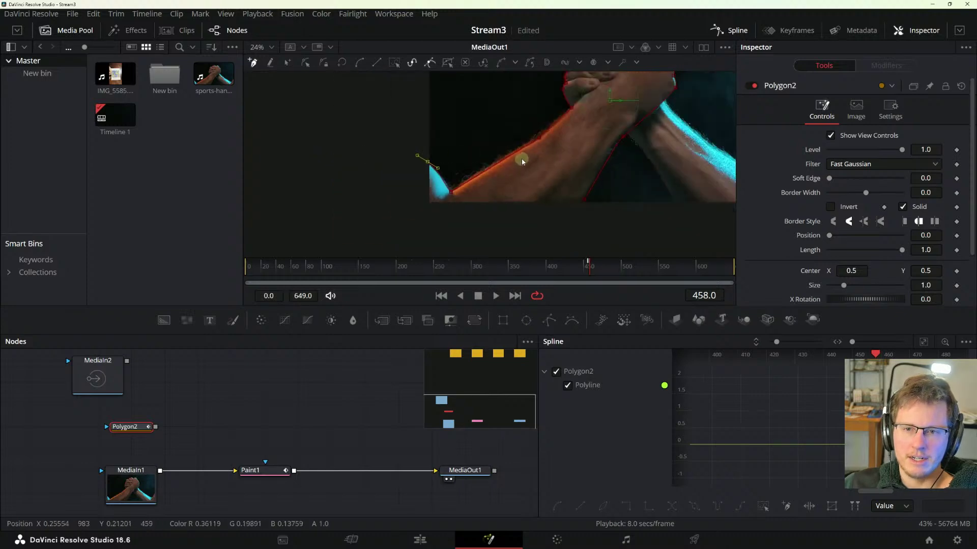
left_click_drag(551, 155, 500, 189)
left_click_drag(391, 234, 361, 223)
left_click(525, 229)
left_click_drag(546, 182, 539, 198)
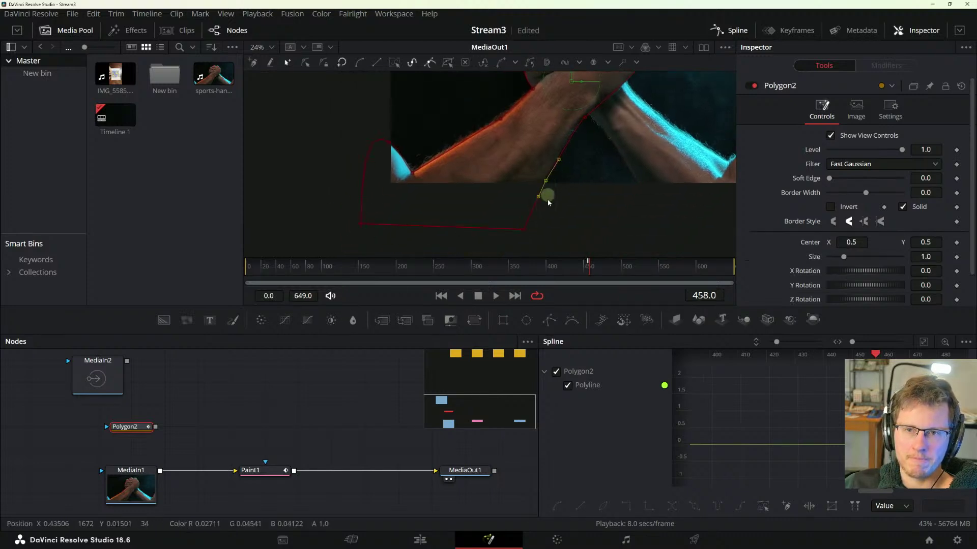
- Connect Polygon2's output to MediaIn1's effect mask input to cut out the hands and forearm
left_click_drag(600, 246, 516, 283)
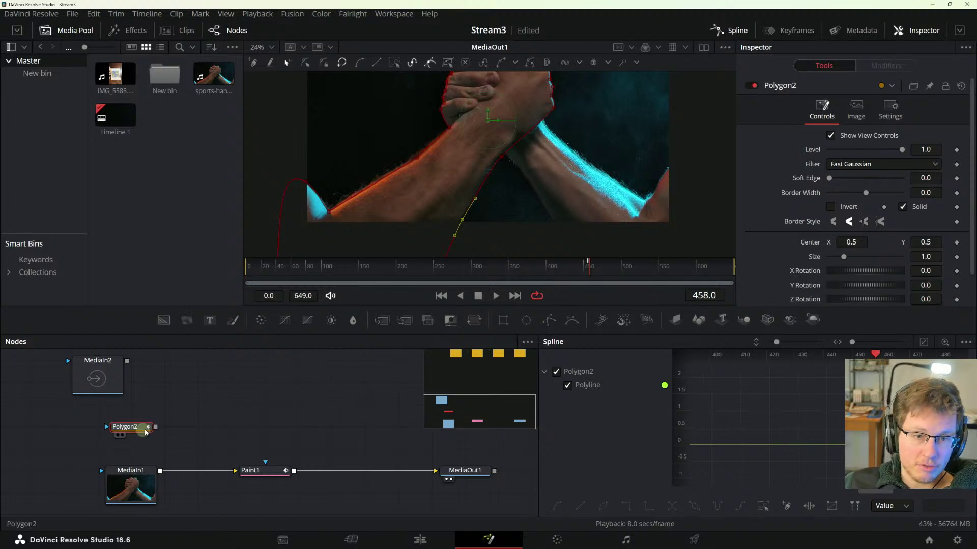
left_click_drag(155, 426, 131, 481)
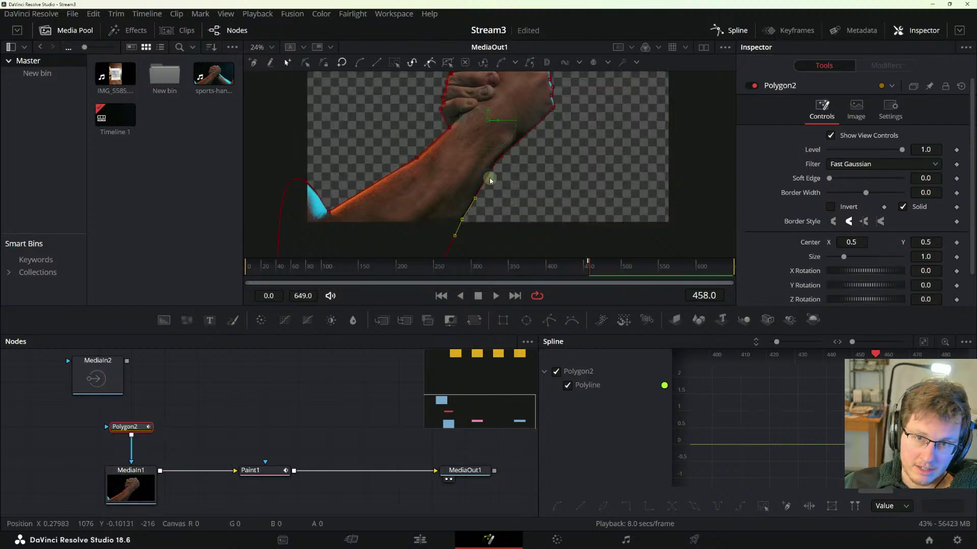
left_click_drag(598, 209, 574, 220)
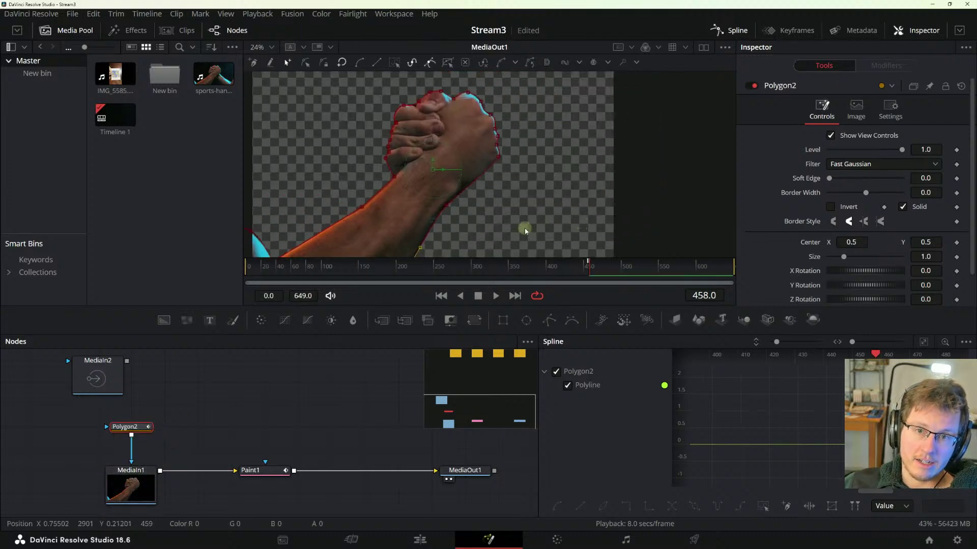
- Switch to the Reference Manual in the browser and read the section on MediaIn node parameters for clips in a timeline
key("alt+Tab")
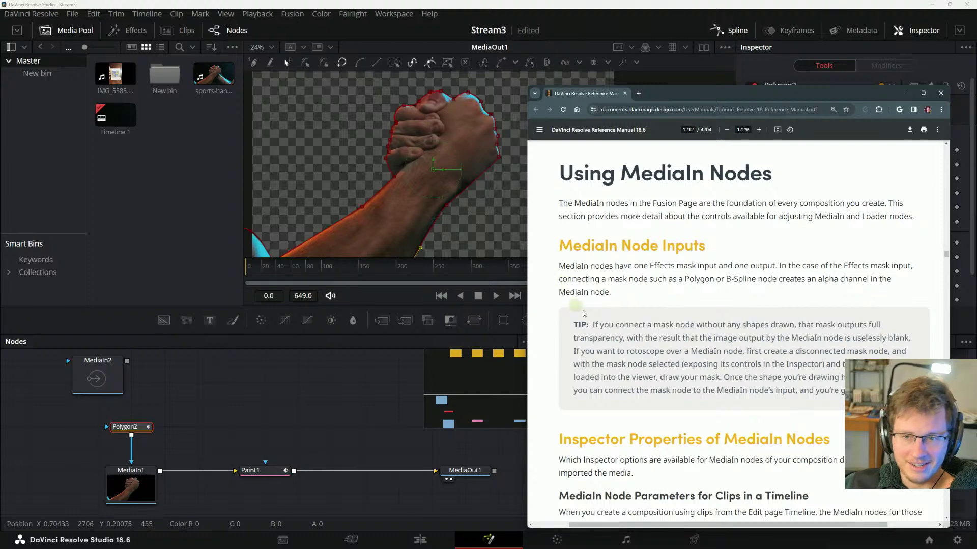
scroll(656, 350, "down", 4)
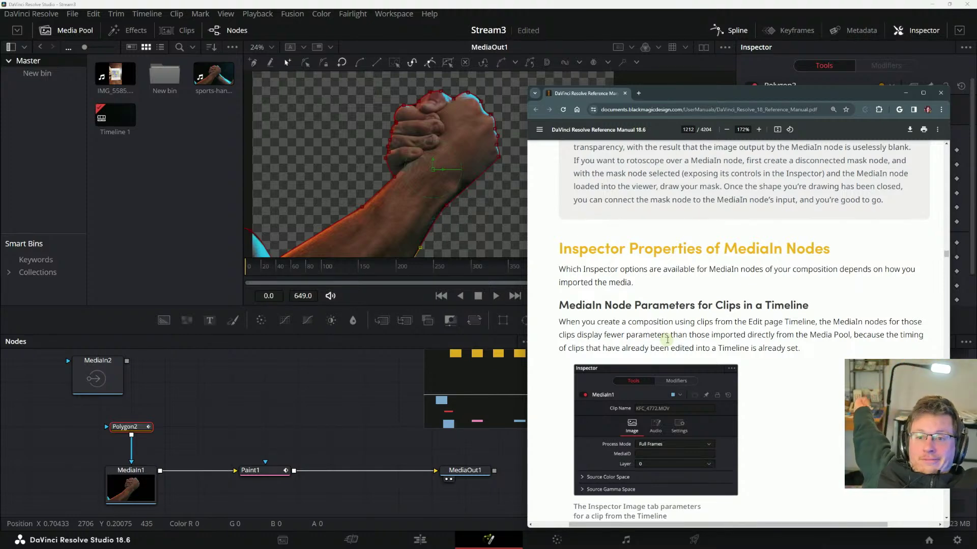
scroll(672, 340, "down", 4)
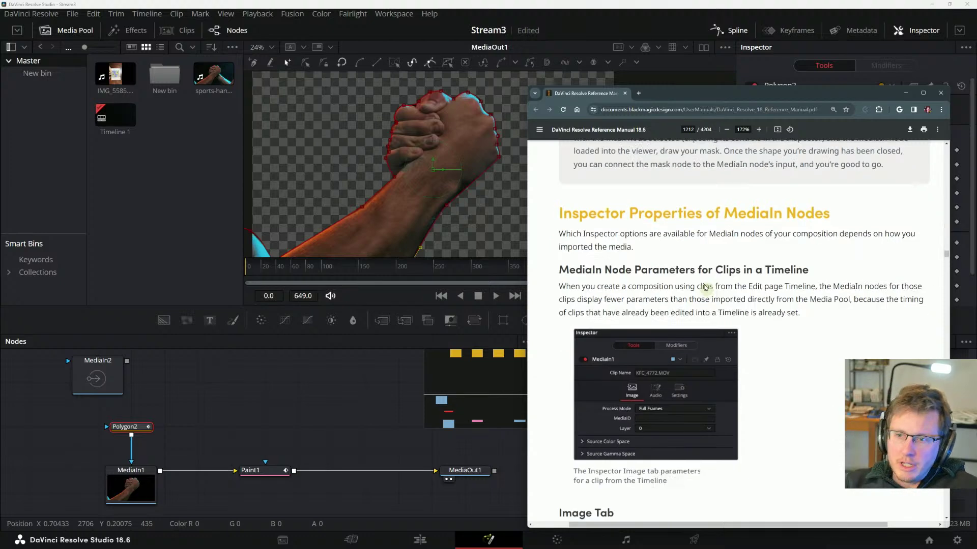
scroll(631, 199, "up", 2)
scroll(631, 202, "down", 1)
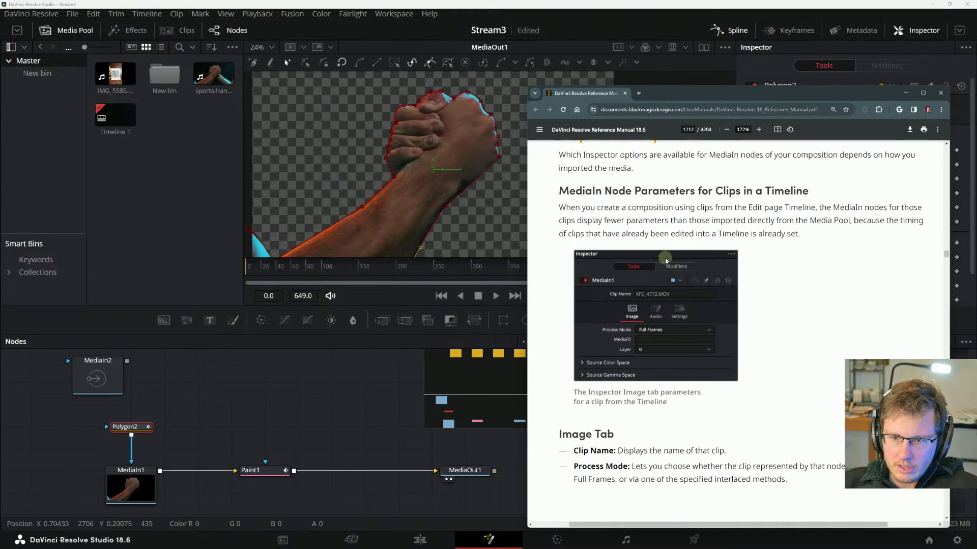
left_click_drag(774, 98, 493, 69)
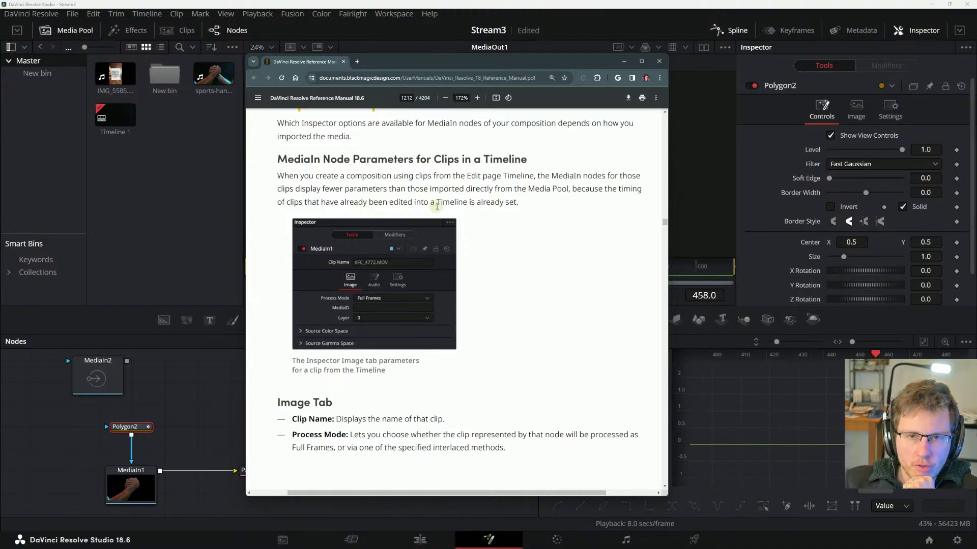
left_click_drag(551, 189, 522, 189)
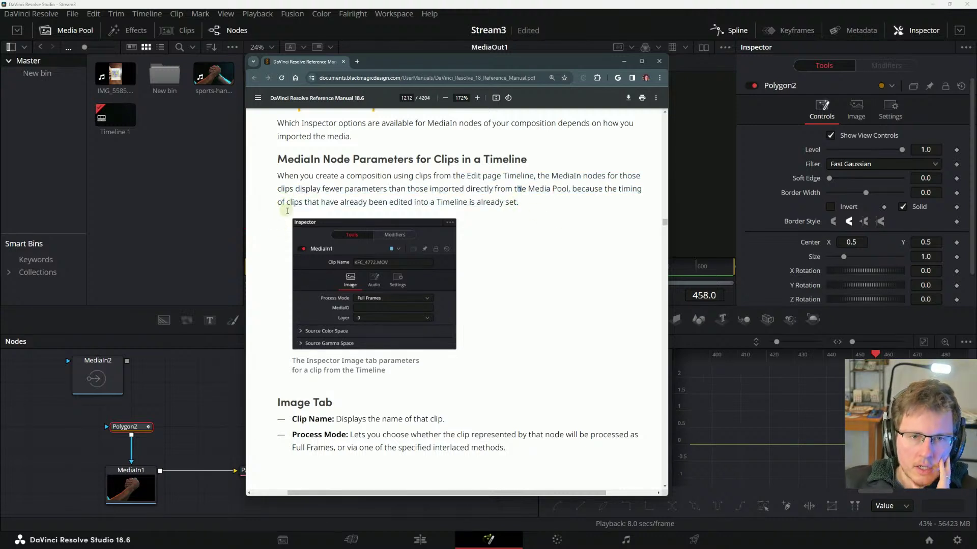
left_click_drag(305, 194, 494, 206)
left_click(548, 206)
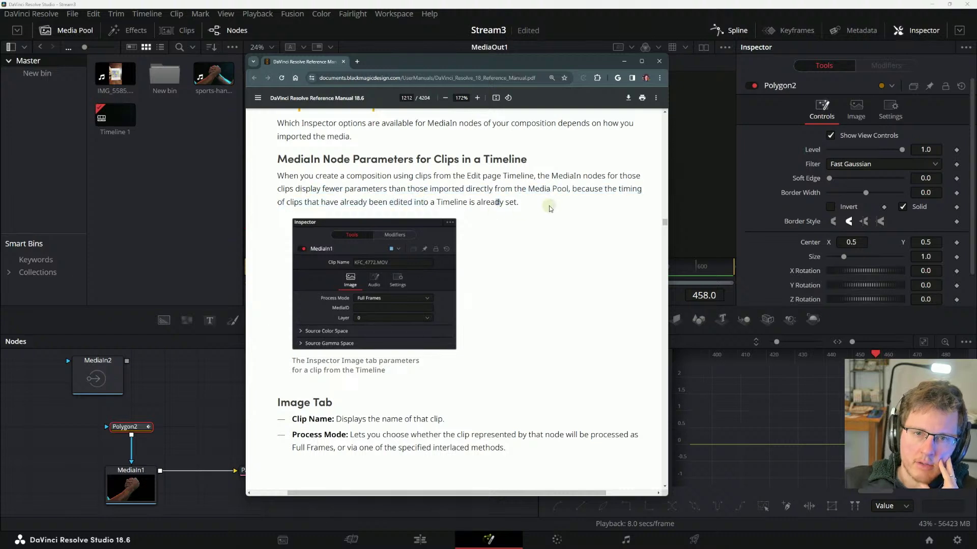
left_click_drag(432, 189, 437, 190)
left_click_drag(500, 196, 525, 203)
left_click(428, 190)
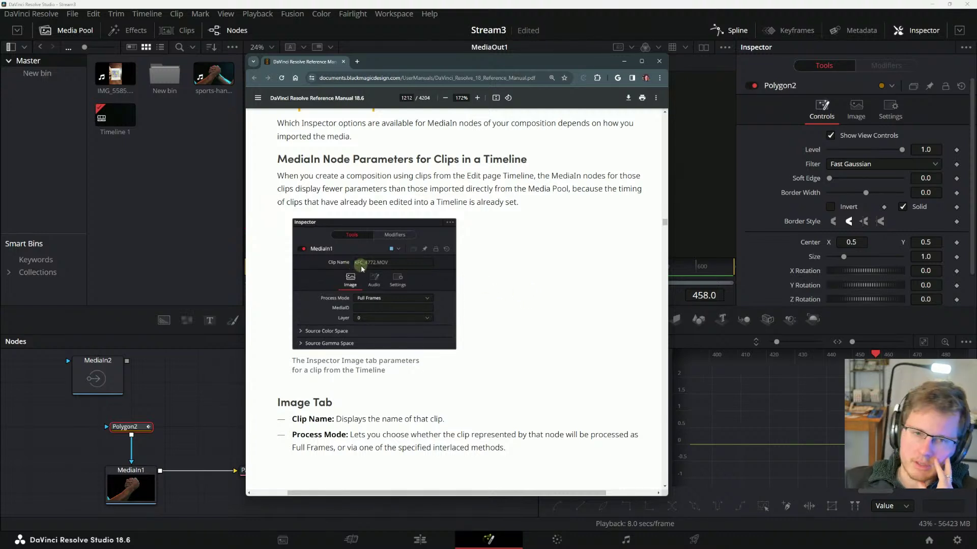
- Read the manual's Image Tab entries and open Polygon2's Image settings in DaVinci Resolve
scroll(361, 279, "down", 3)
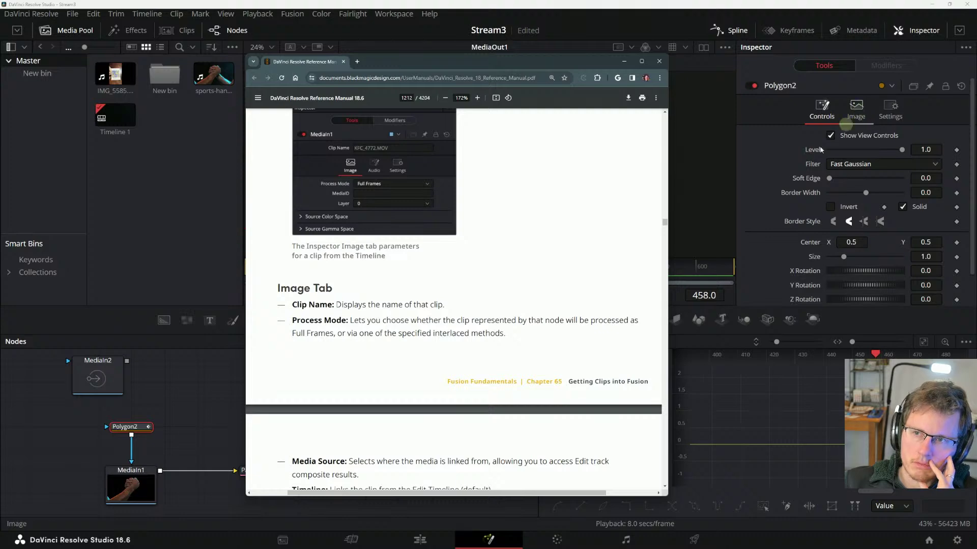
scroll(338, 310, "down", 3)
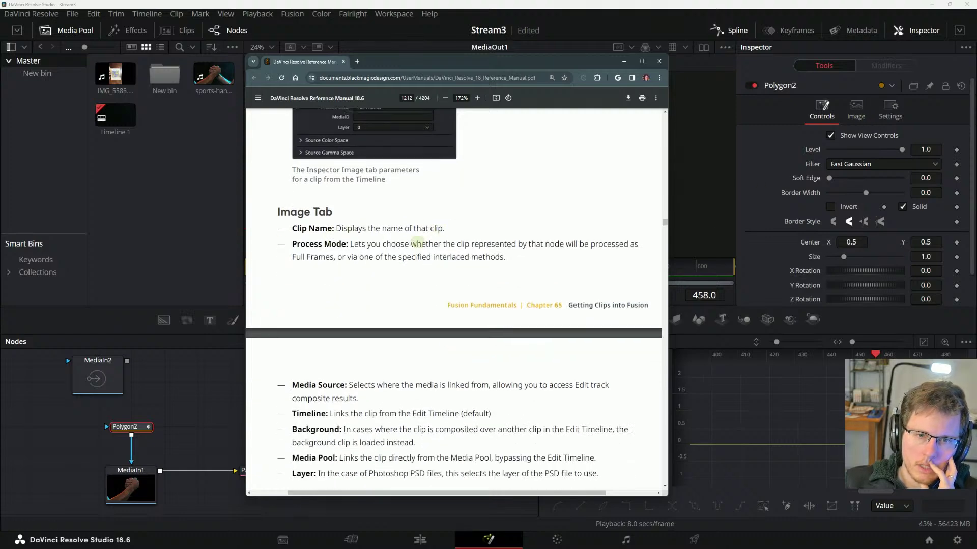
left_click(856, 109)
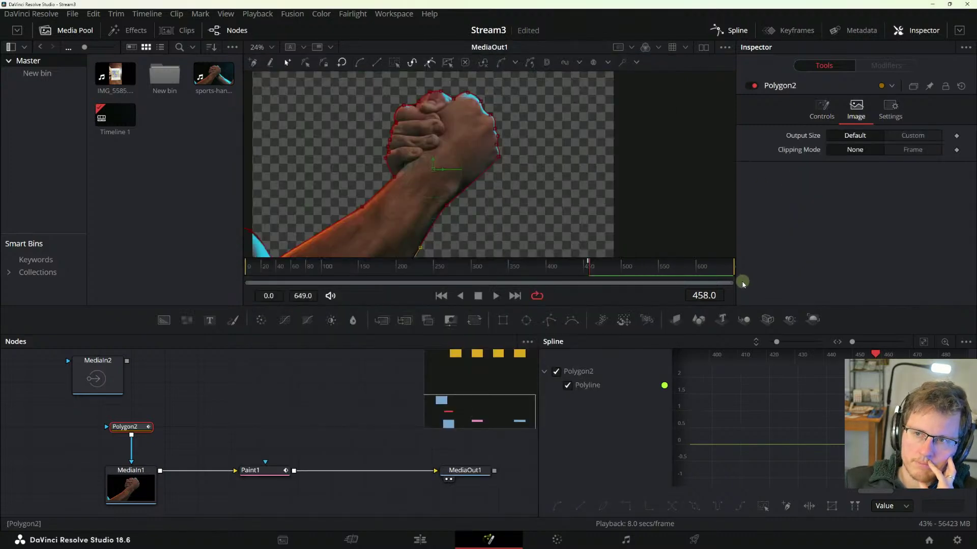
- Switch to the Reference Manual in the browser and read the Media Source options and the Source Color Space section
key("alt+Tab")
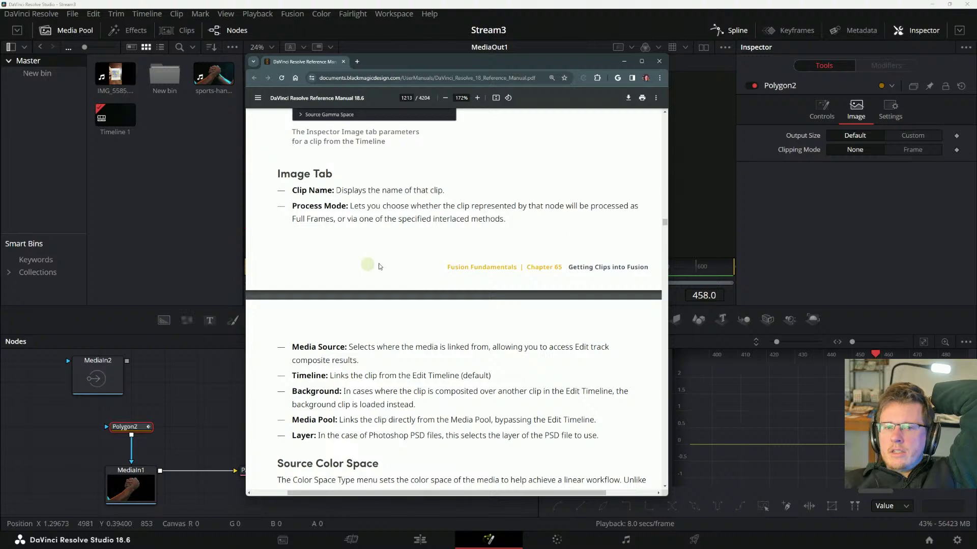
scroll(401, 261, "down", 2)
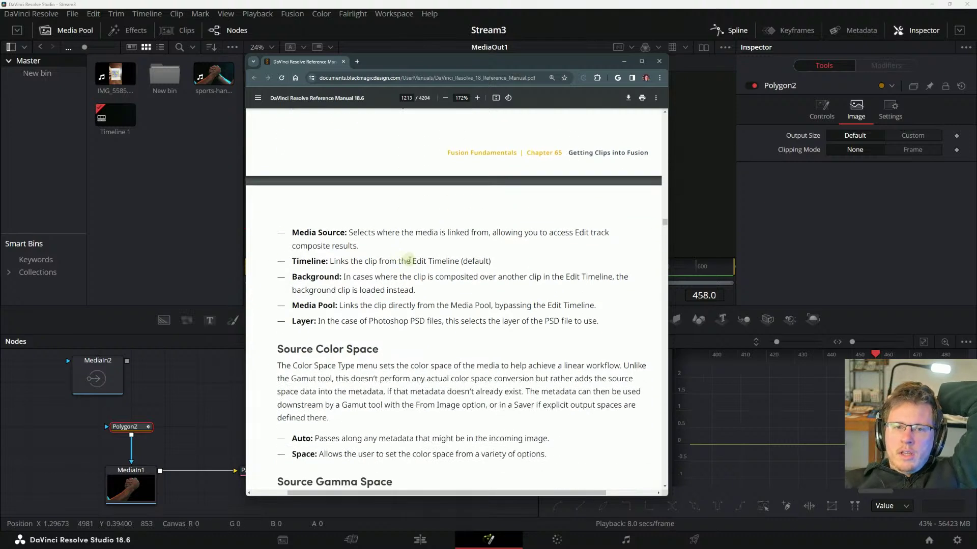
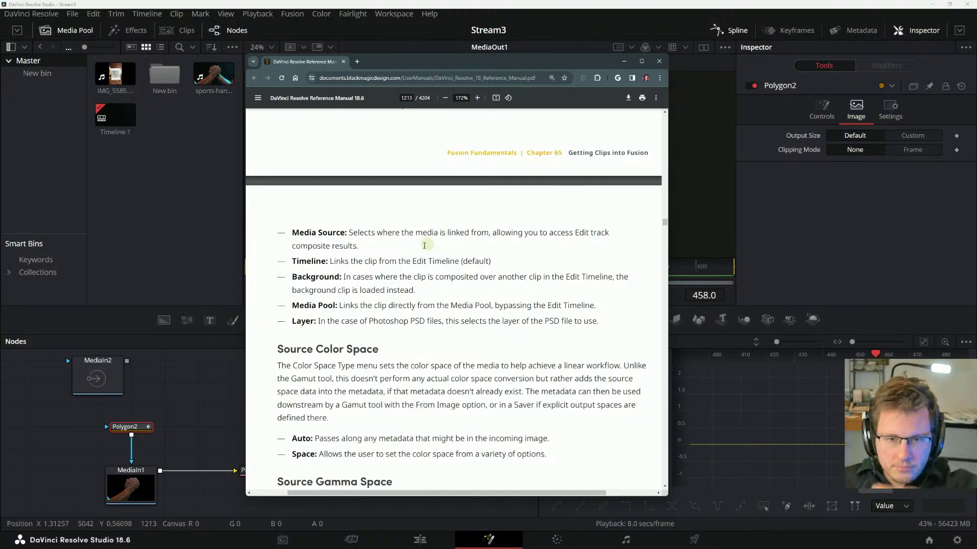
scroll(422, 242, "down", 3)
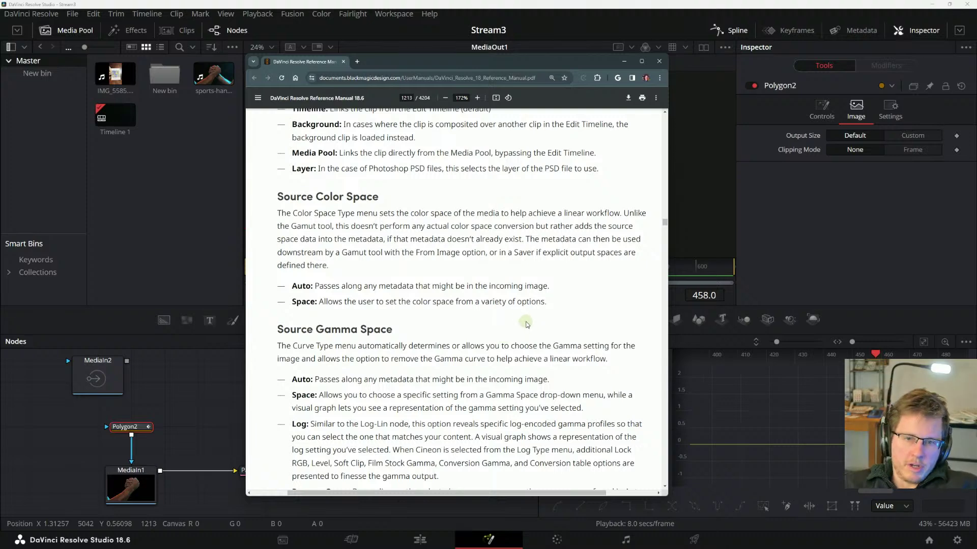
scroll(526, 324, "down", 3)
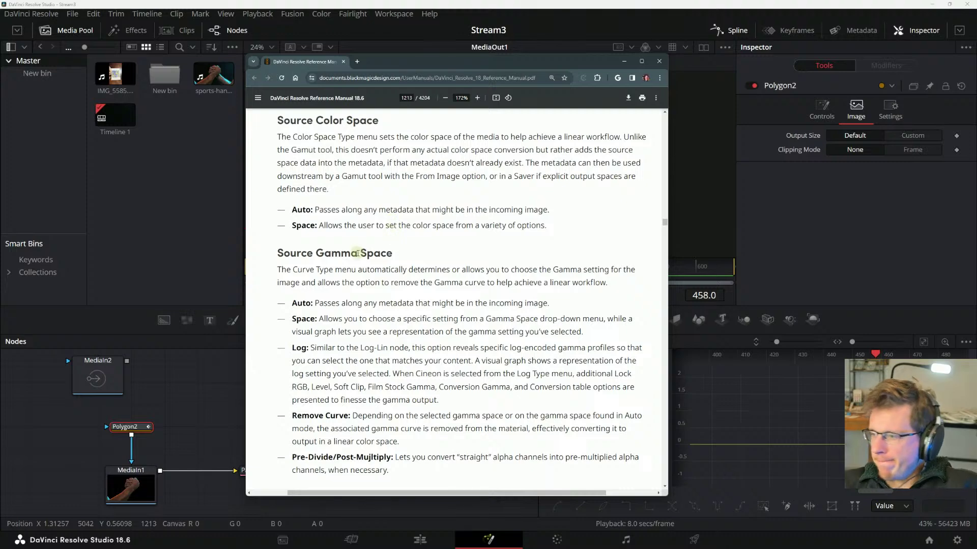
- Read the manual's Source Gamma Space section, covering the Auto, Space and Log options
scroll(305, 235, "down", 3)
scroll(323, 241, "up", 5)
scroll(323, 241, "down", 3)
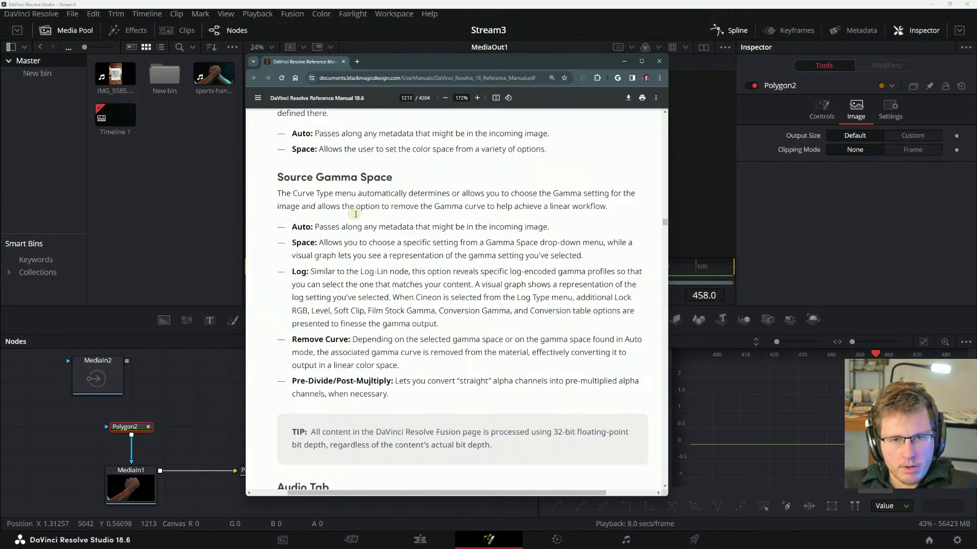
scroll(356, 216, "up", 4)
scroll(361, 216, "down", 5)
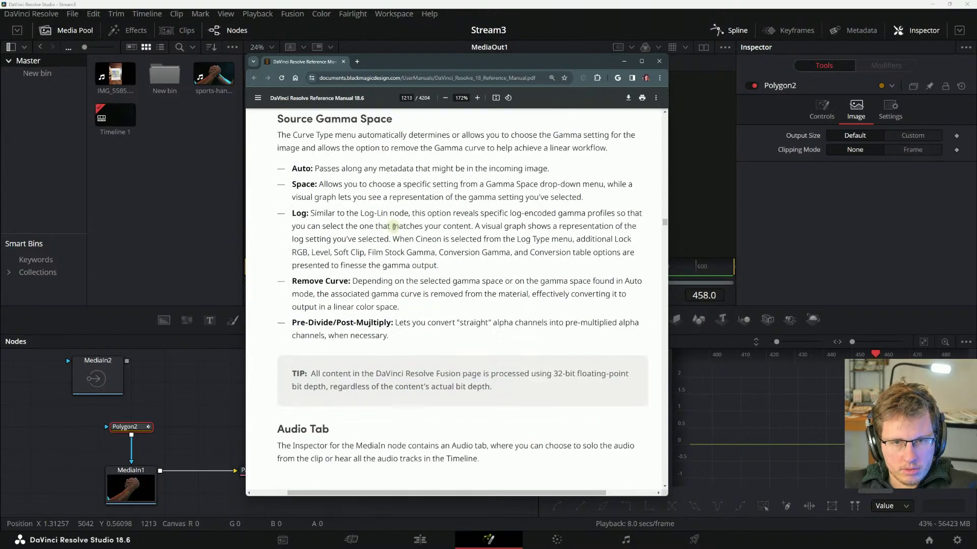
scroll(394, 226, "down", 1)
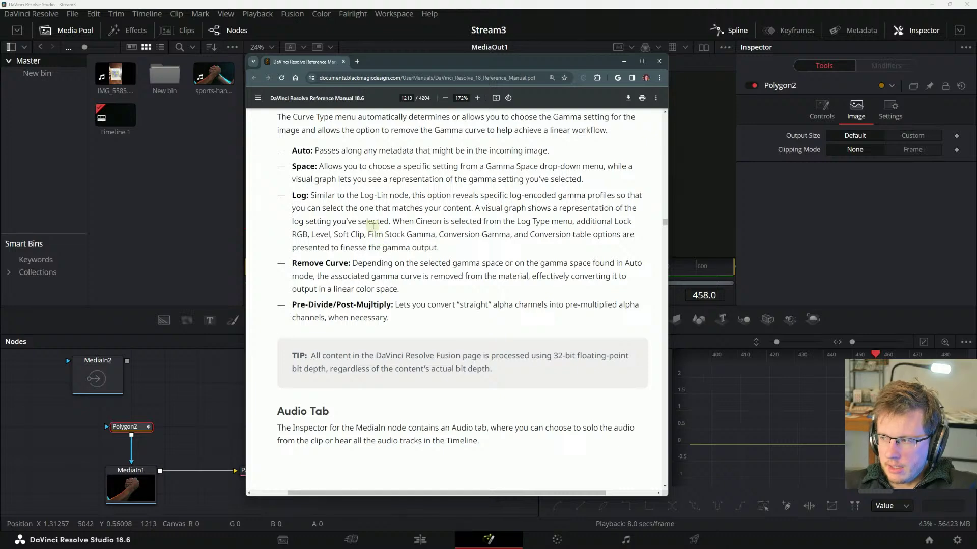
scroll(372, 227, "up", 2)
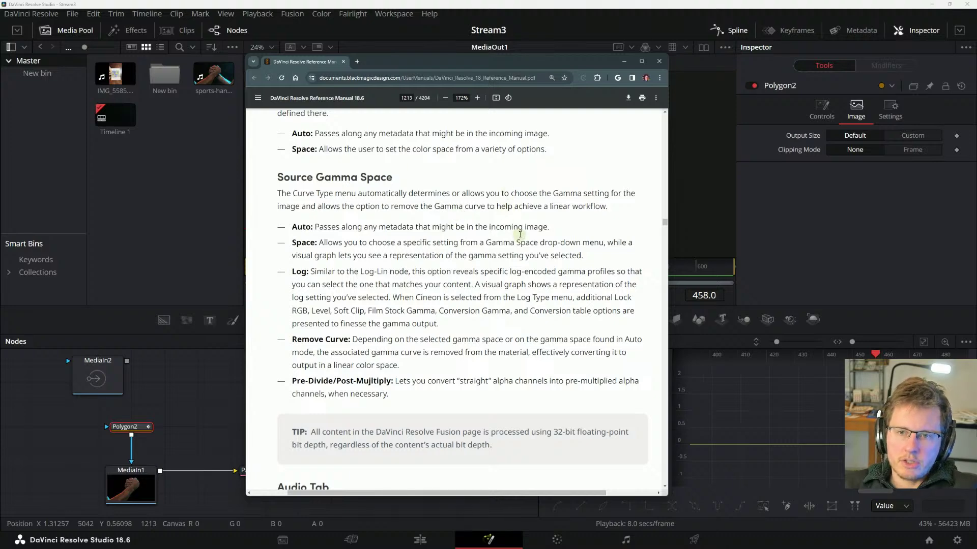
scroll(355, 222, "down", 1)
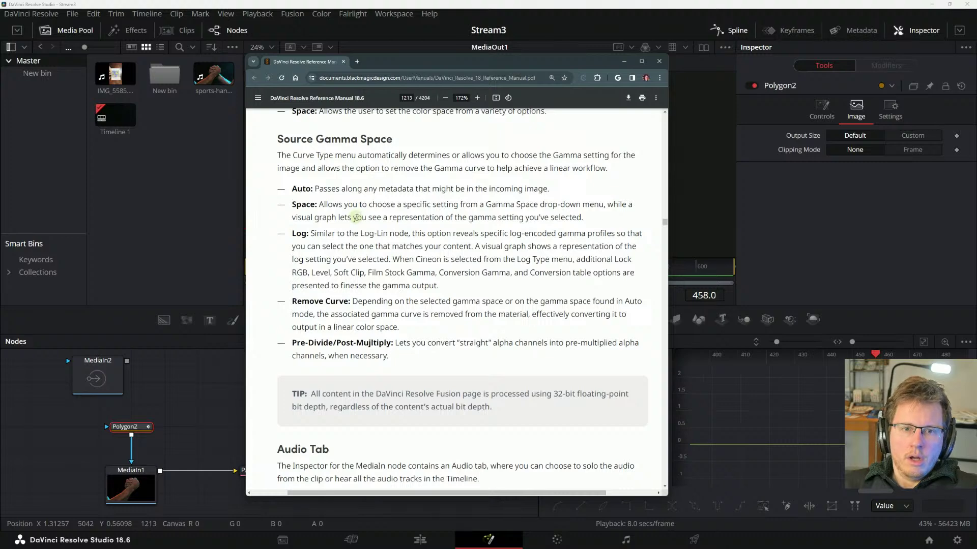
scroll(380, 243, "up", 1)
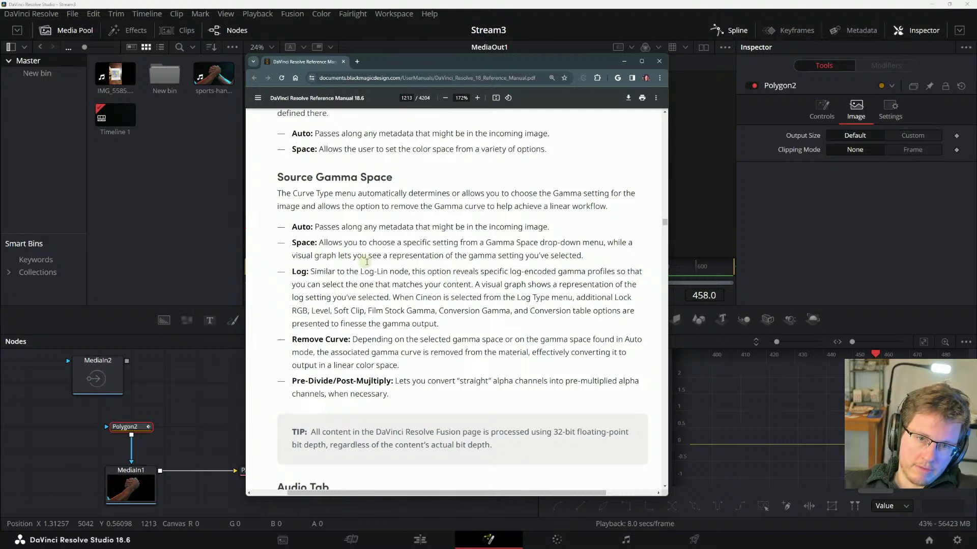
scroll(551, 275, "down", 1)
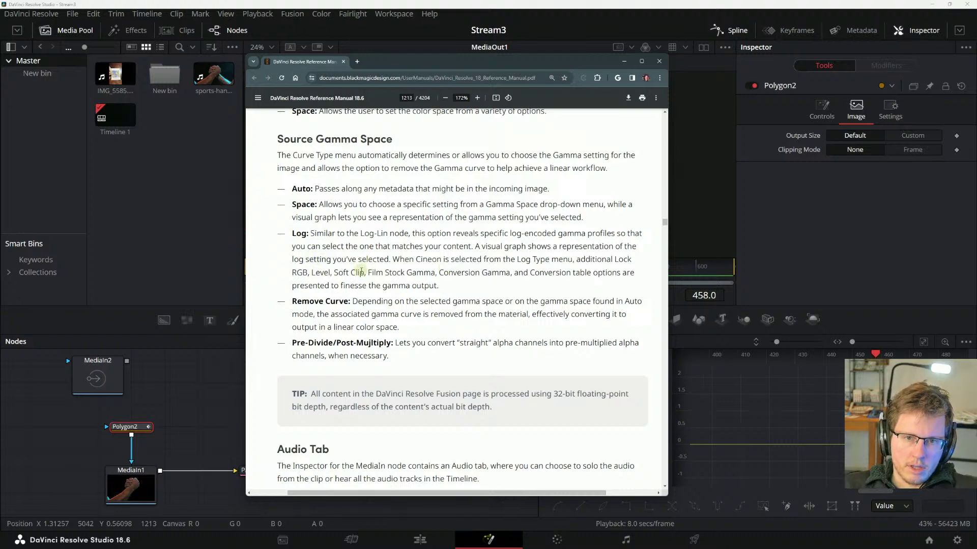
scroll(480, 235, "up", 1)
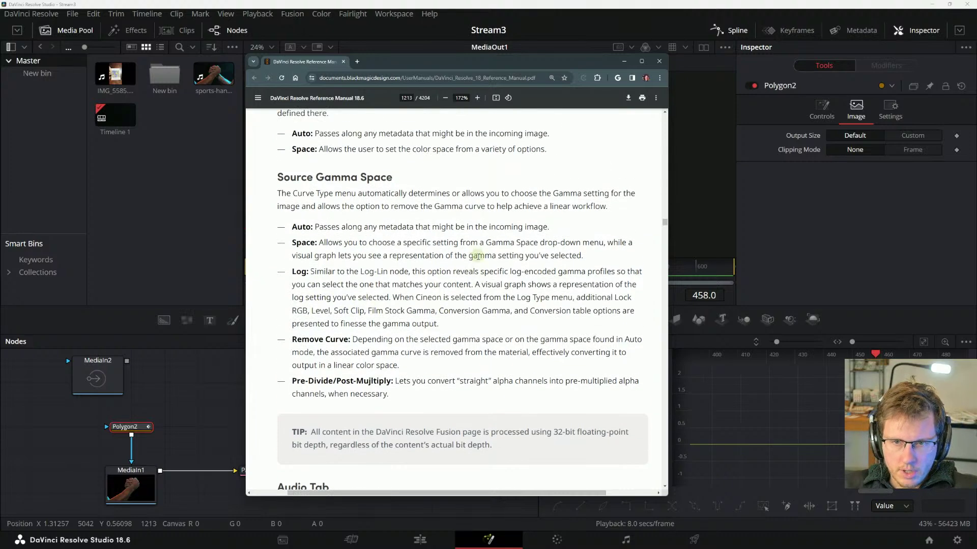
scroll(488, 240, "down", 1)
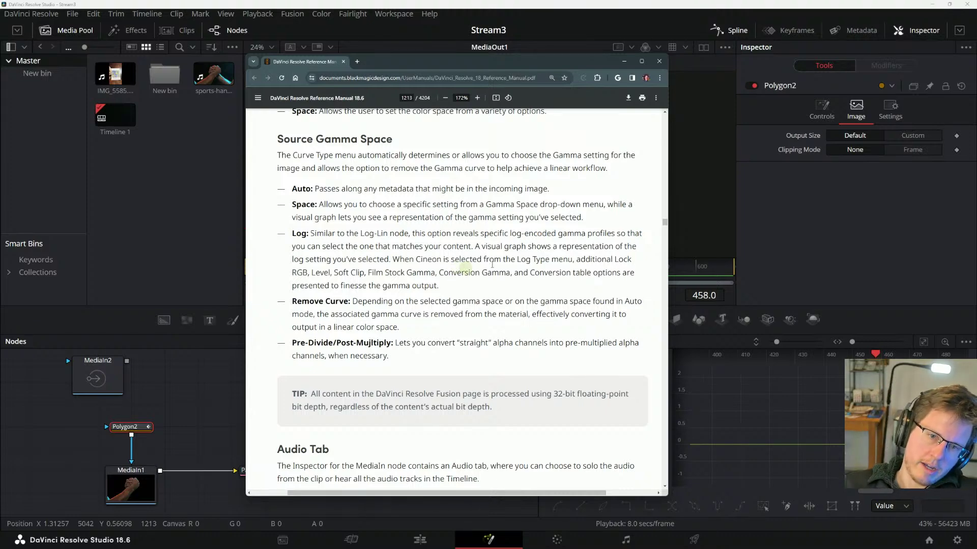
- Read the manual's Remove Curve and Pre-Divide/Post-Multiply entries, highlighting passages along the way
scroll(491, 264, "down", 3)
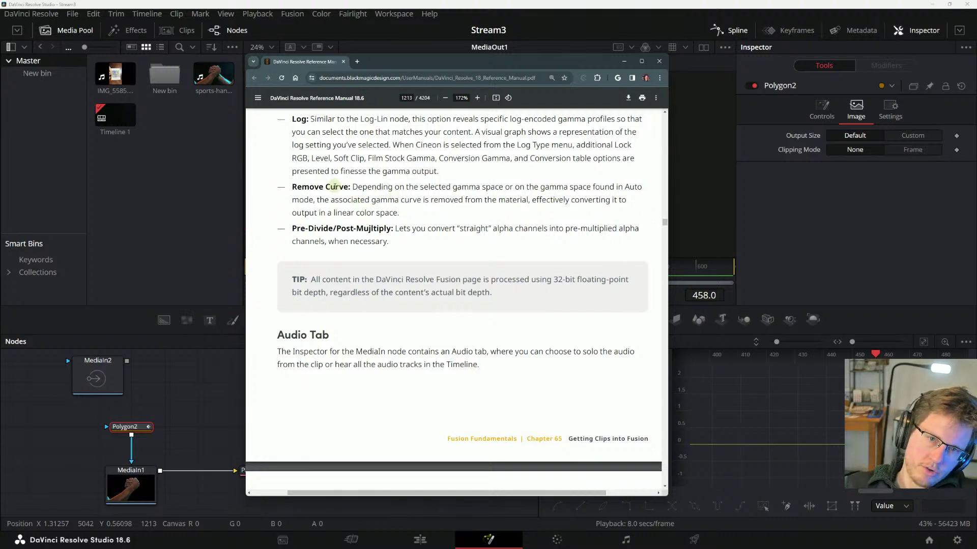
left_click_drag(321, 200, 465, 206)
left_click_drag(405, 201, 385, 187)
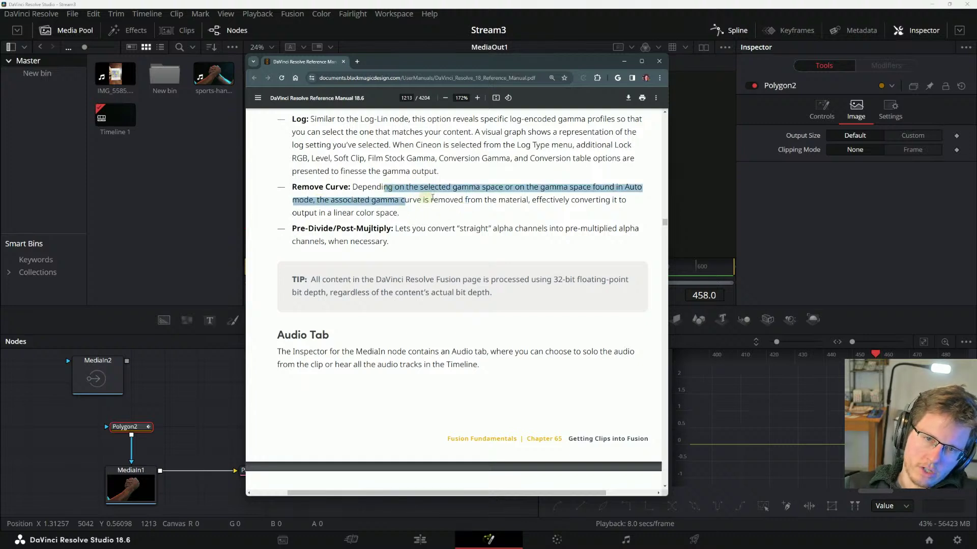
left_click(433, 198)
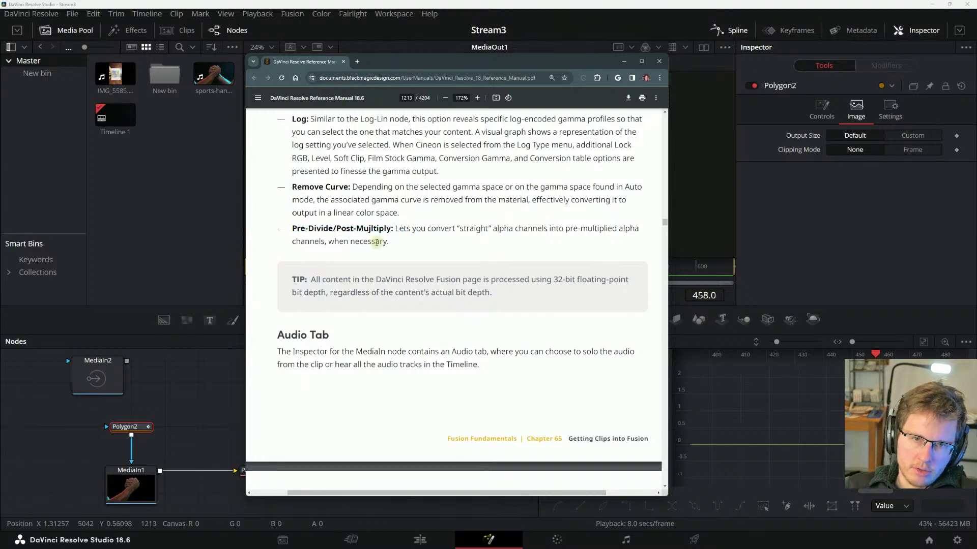
left_click_drag(364, 229, 362, 234)
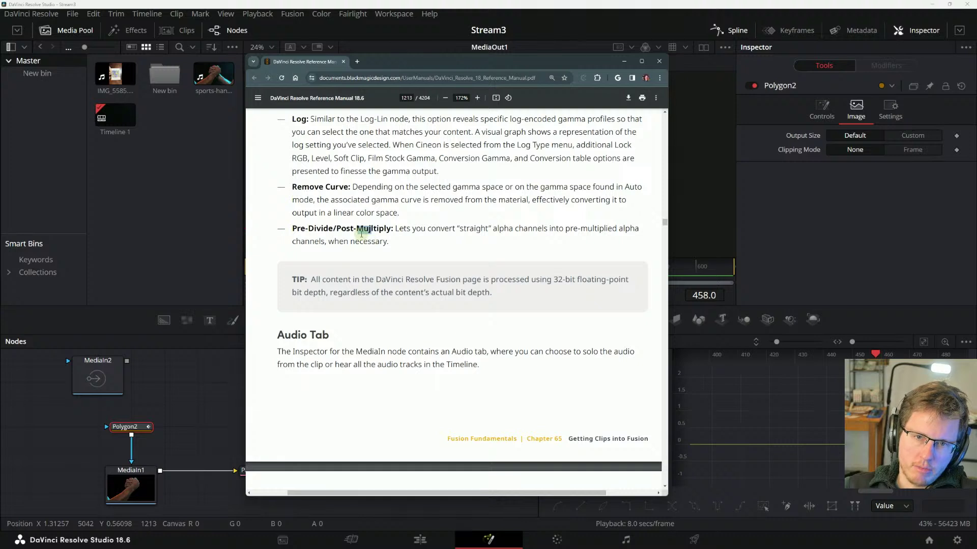
left_click(381, 230)
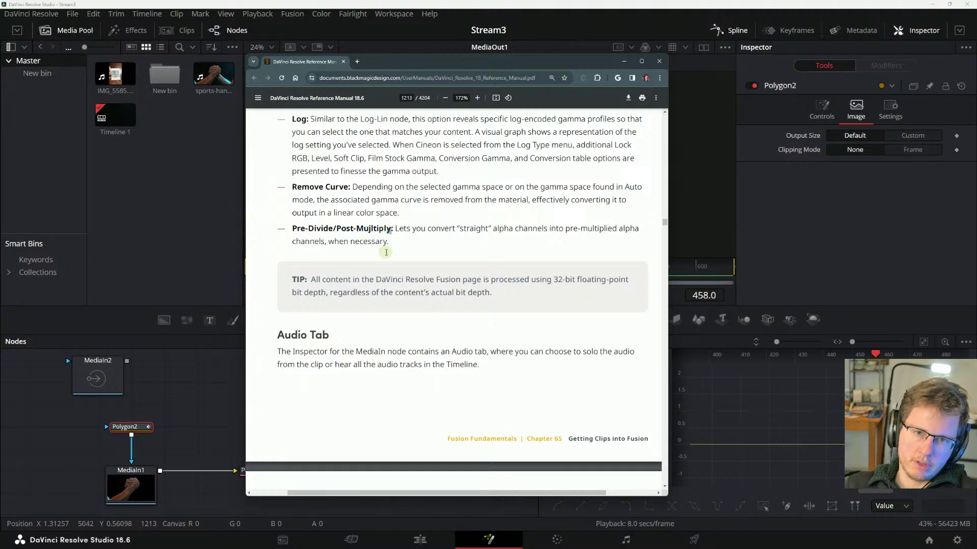
left_click_drag(393, 231, 543, 230)
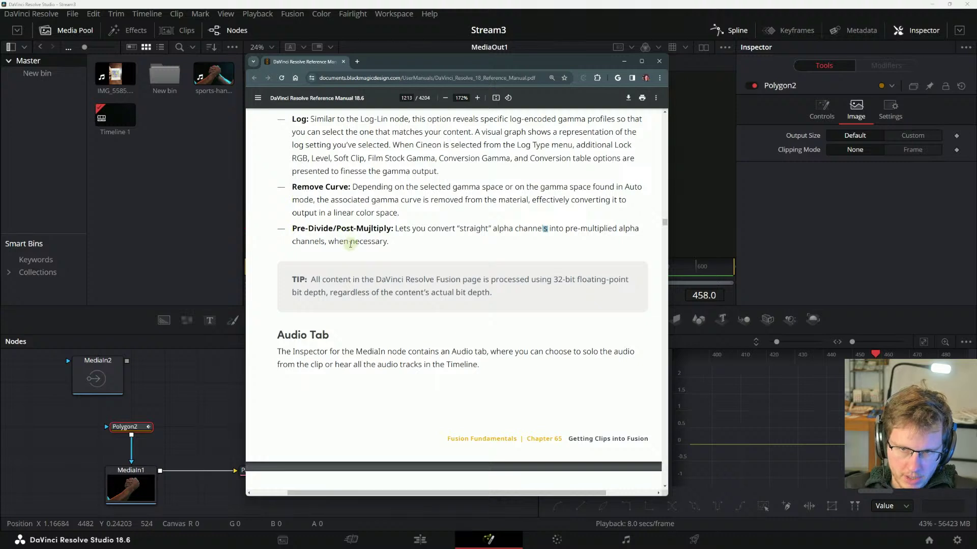
- Read the manual's tip on the bit depth used for processing content in the Fusion page
scroll(342, 202, "down", 1)
scroll(343, 202, "down", 1)
left_click_drag(326, 206, 474, 232)
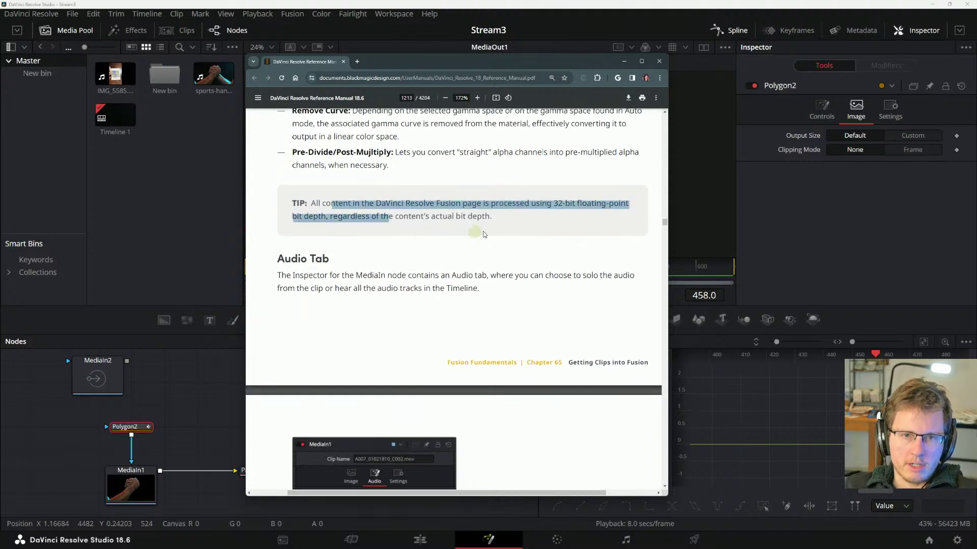
left_click(475, 232)
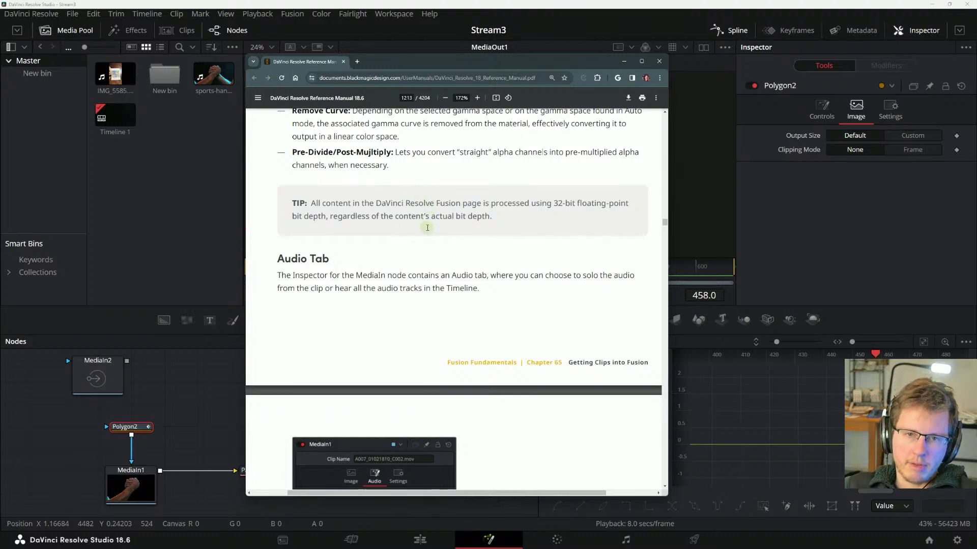
left_click_drag(386, 217, 527, 213)
left_click(527, 213)
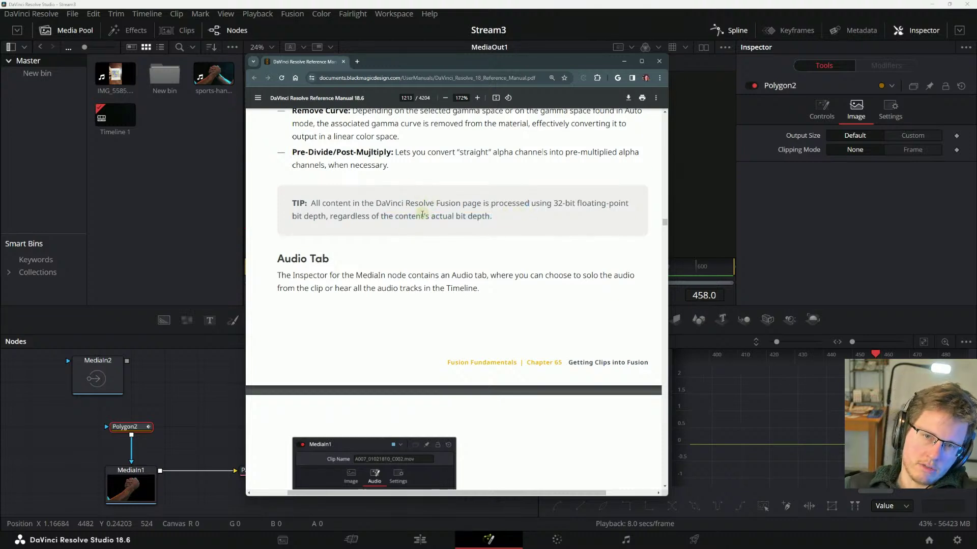
- Read the manual's introduction to the MediaIn node's Audio Tab, highlighting the lines on soloing clip audio or hearing all tracks
scroll(414, 218, "down", 1)
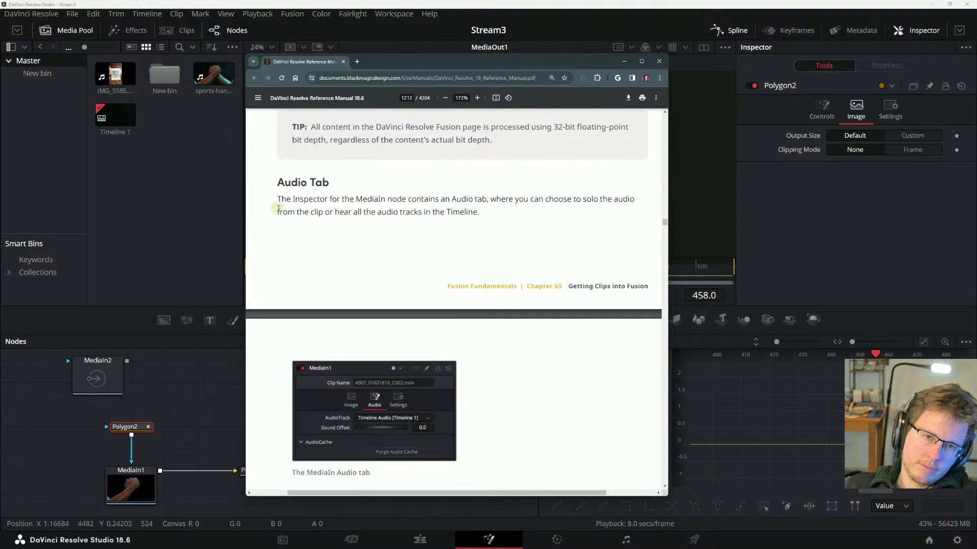
left_click_drag(281, 202, 426, 212)
left_click(426, 212)
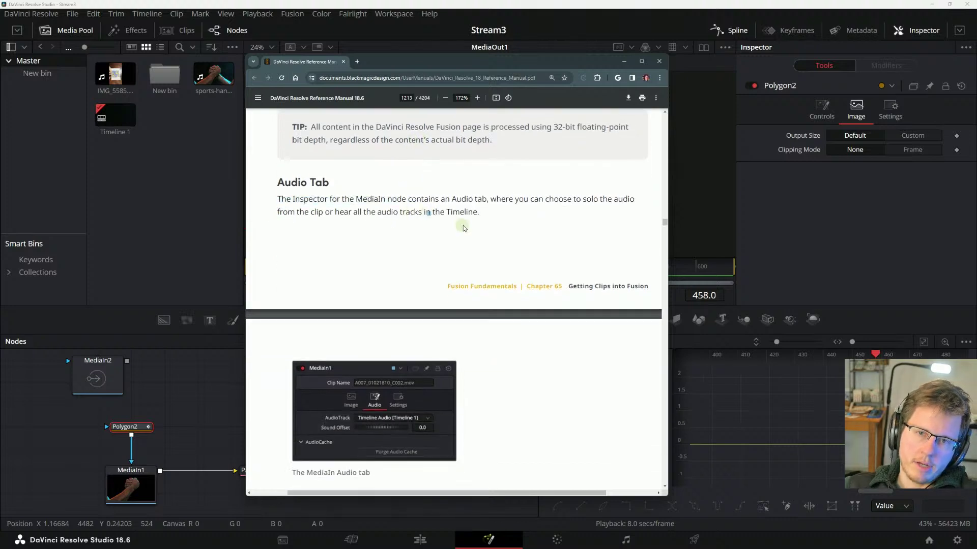
scroll(463, 225, "up", 2)
scroll(426, 213, "down", 1)
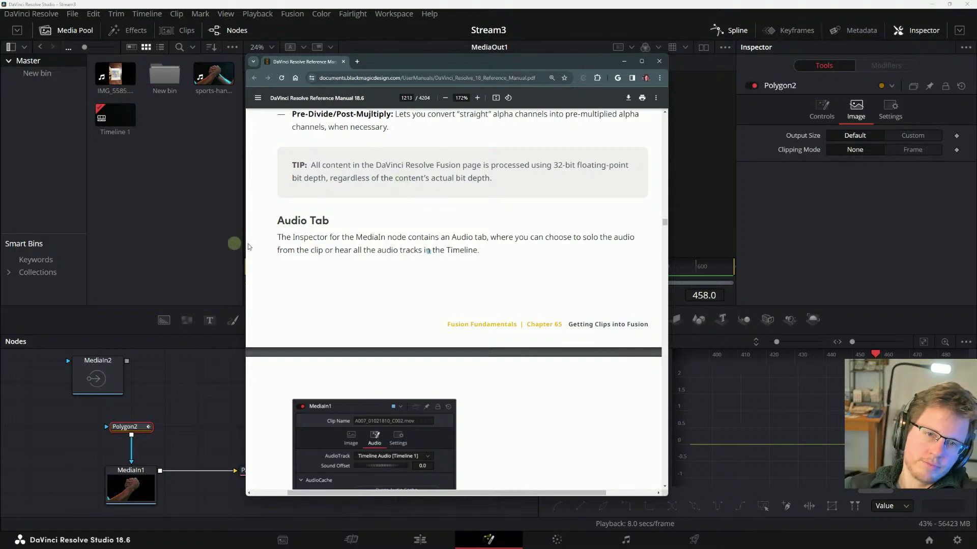
left_click_drag(278, 211, 374, 239)
left_click(511, 259)
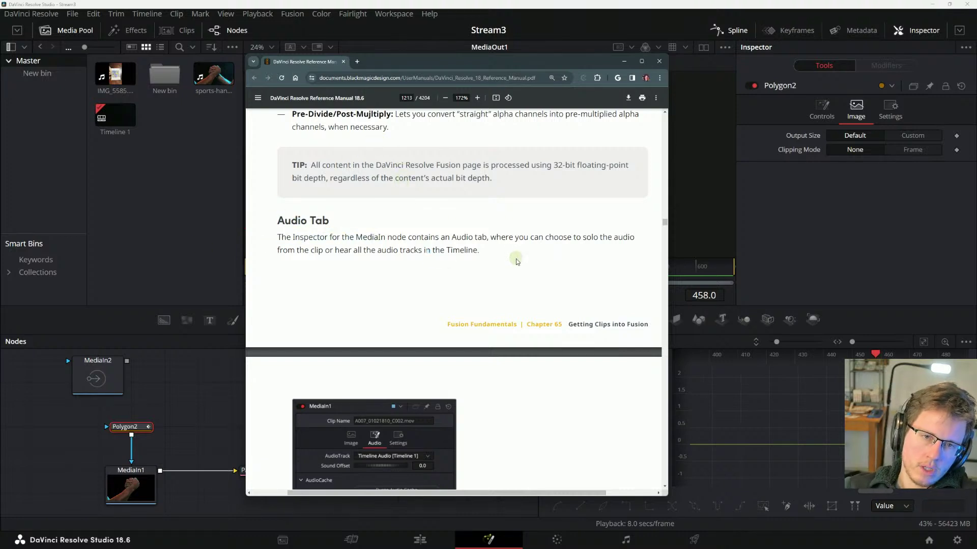
left_click_drag(277, 247, 357, 237)
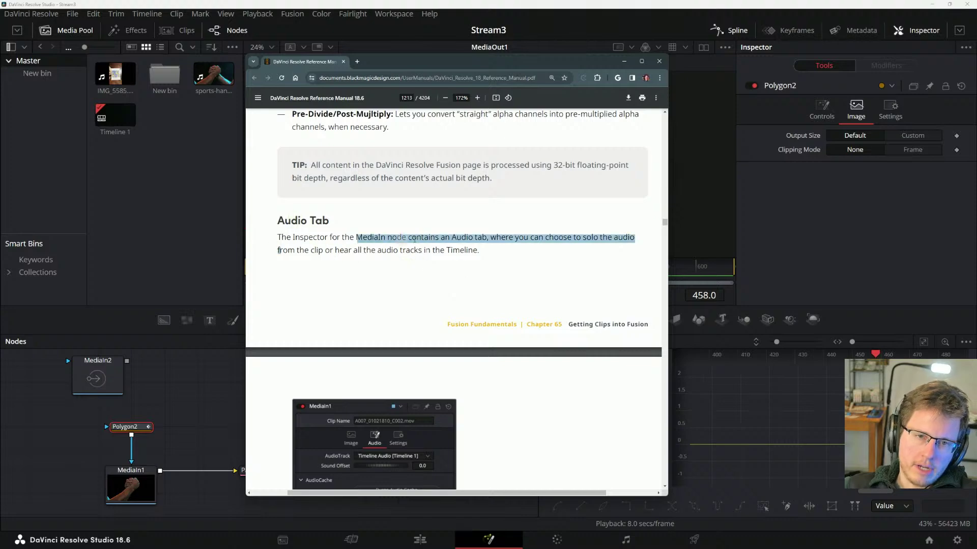
left_click(357, 238)
scroll(419, 240, "down", 3)
scroll(419, 240, "up", 2)
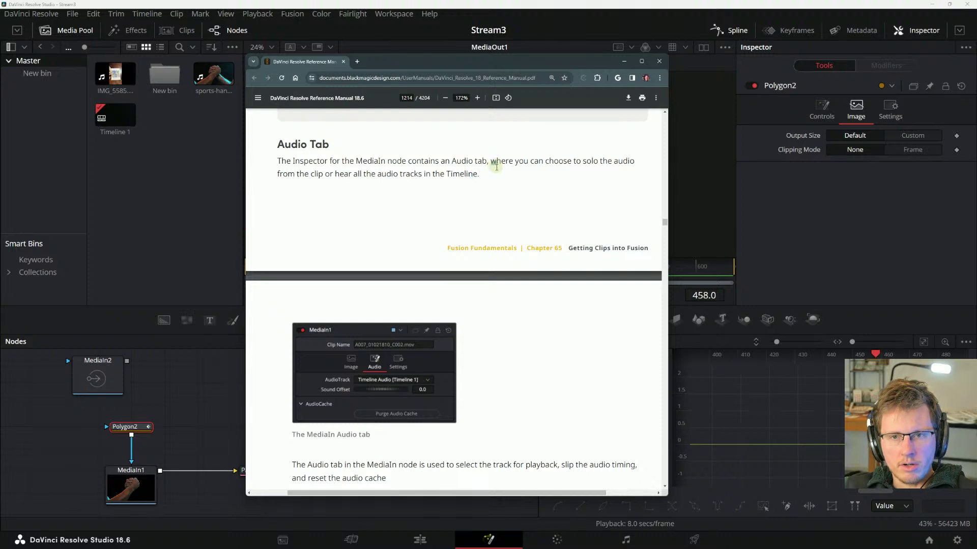
left_click_drag(602, 162, 607, 162)
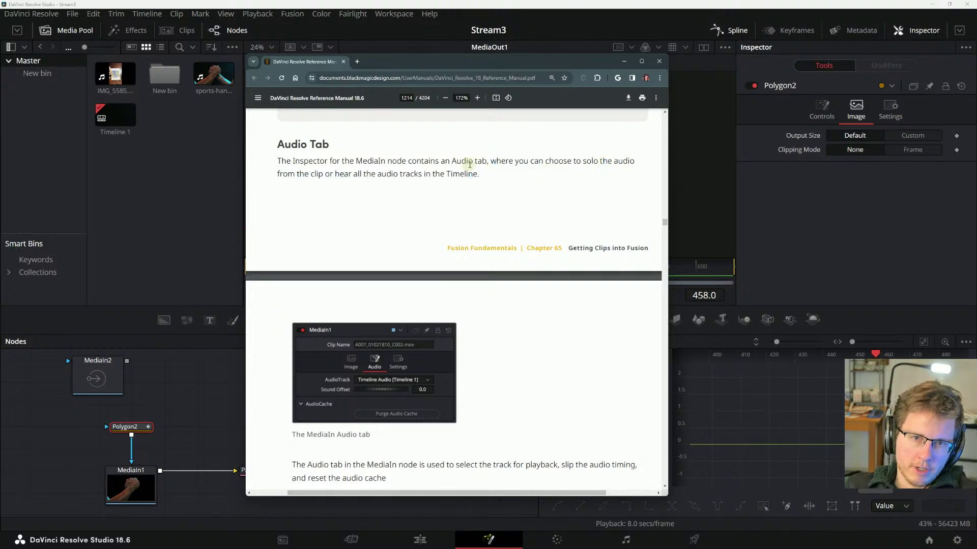
left_click_drag(452, 175, 354, 163)
left_click(356, 170)
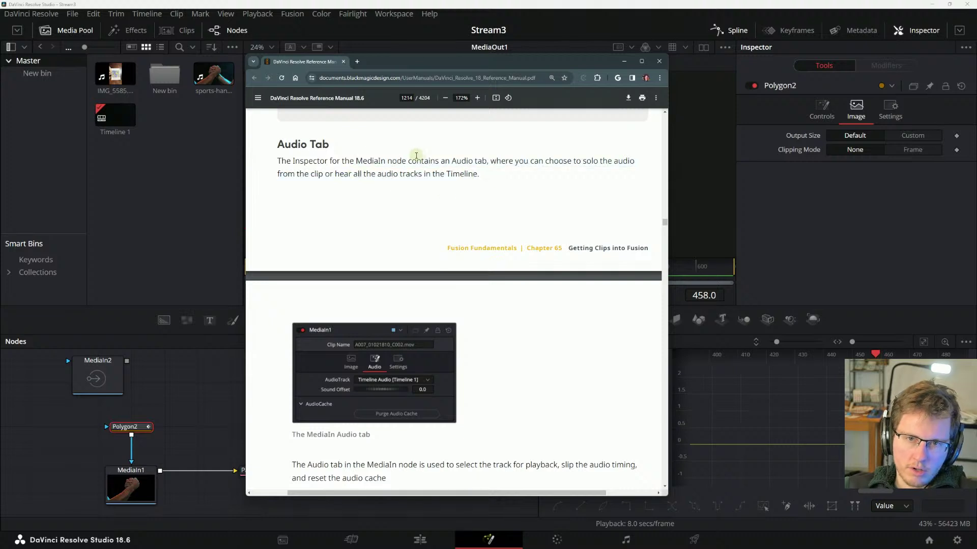
- Examine the manual's MediaIn Audio tab illustration and read about track selection, Sound Offset and purging the audio cache
scroll(374, 202, "down", 1)
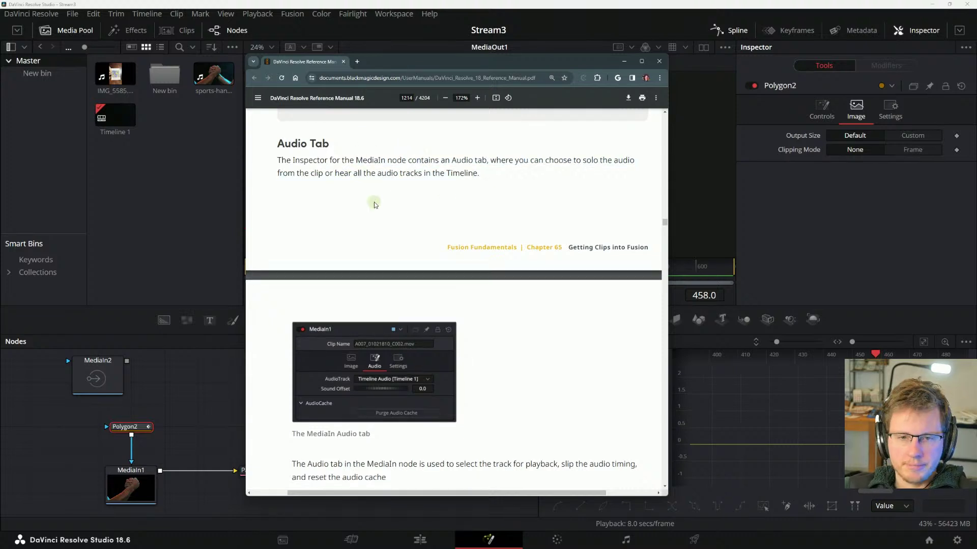
scroll(374, 203, "down", 3)
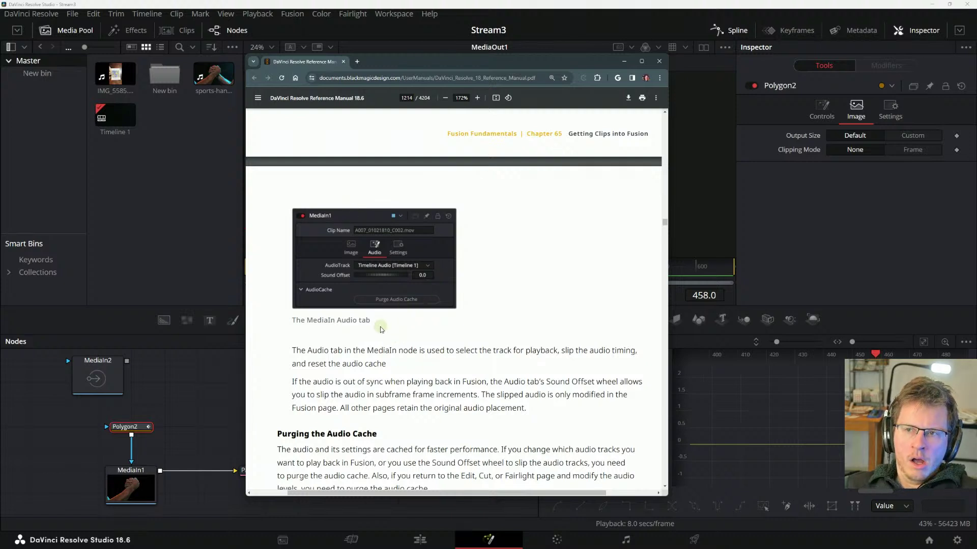
scroll(308, 335, "down", 2)
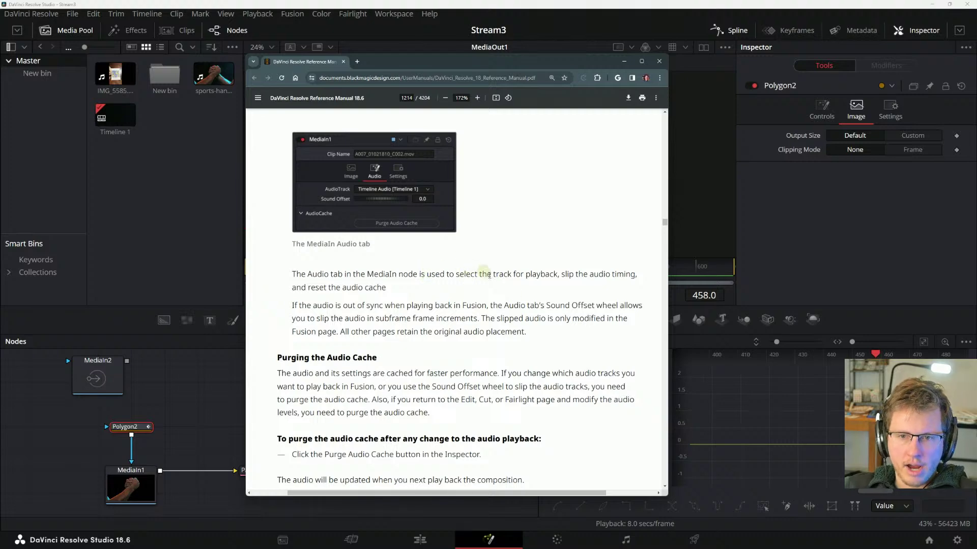
scroll(493, 292, "down", 2)
scroll(417, 285, "up", 1)
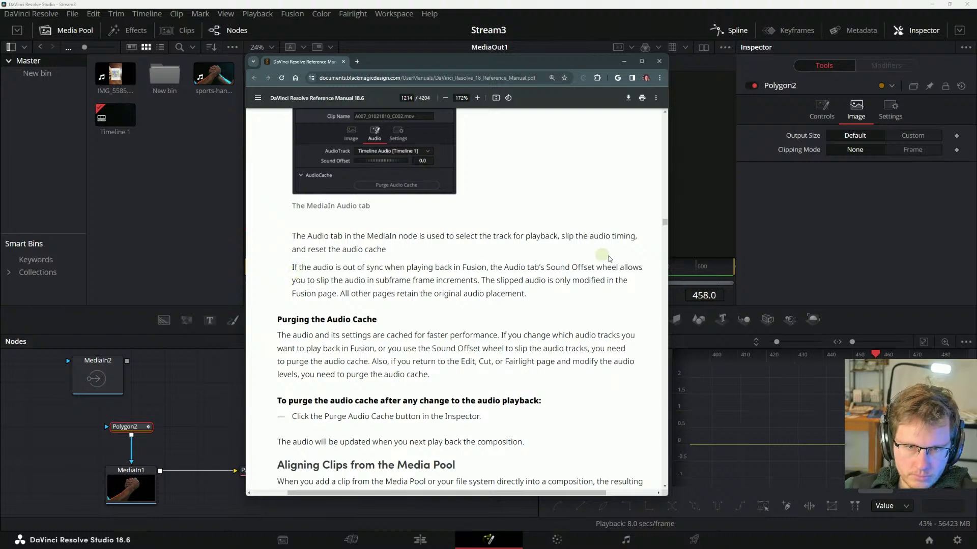
- Read the manual's paragraph on slipping out-of-sync audio with the Sound Offset wheel, highlighting that only the Fusion page is affected
scroll(351, 255, "up", 1)
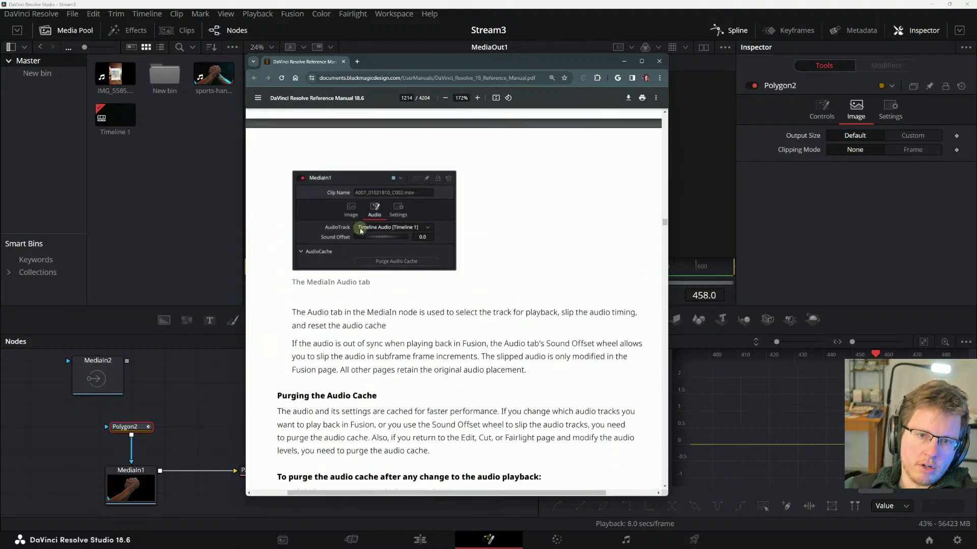
scroll(337, 272, "up", 1)
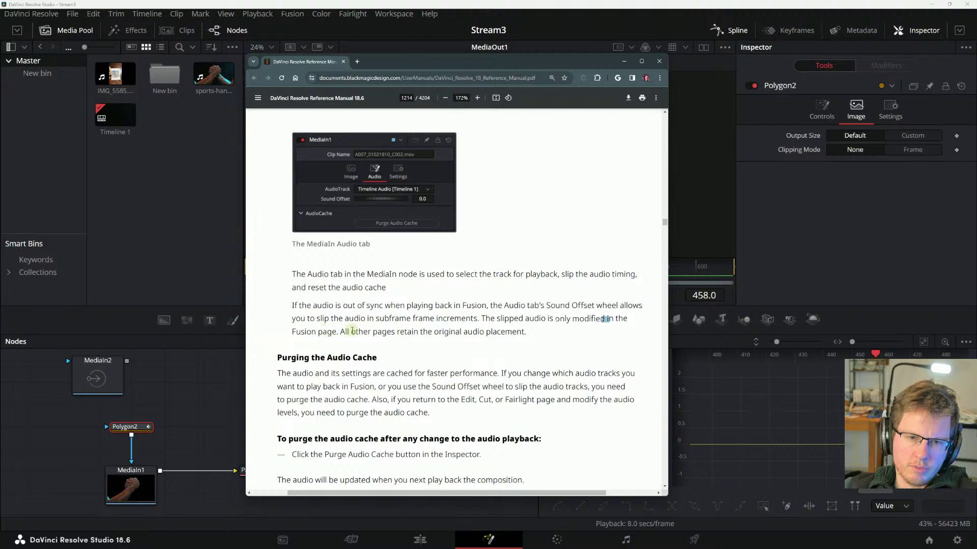
left_click_drag(352, 331, 416, 321)
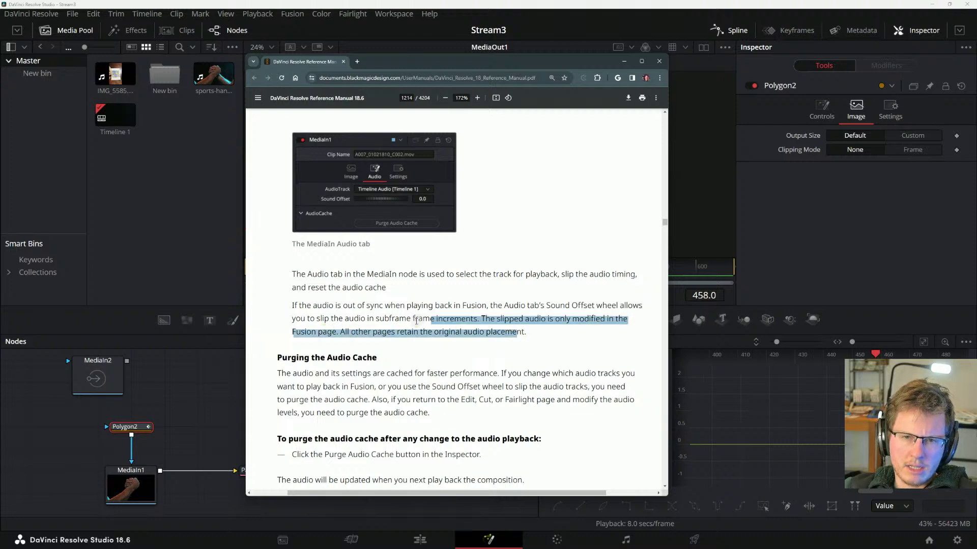
left_click(416, 321)
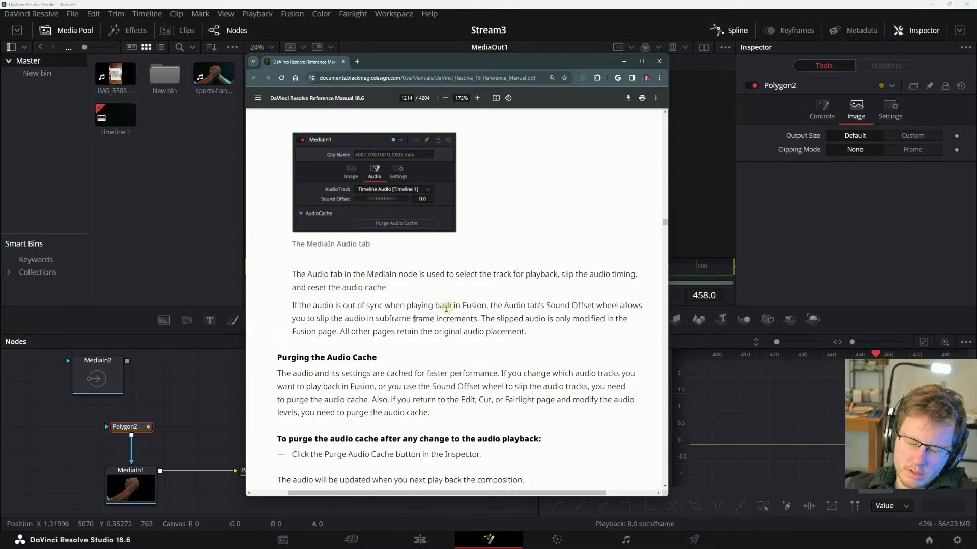
- Read in Purging the Audio Cache about cached audio settings, changed tracks and the Sound Offset wheel, highlighting phrases along the way
scroll(446, 308, "down", 2)
left_click_drag(354, 303, 335, 304)
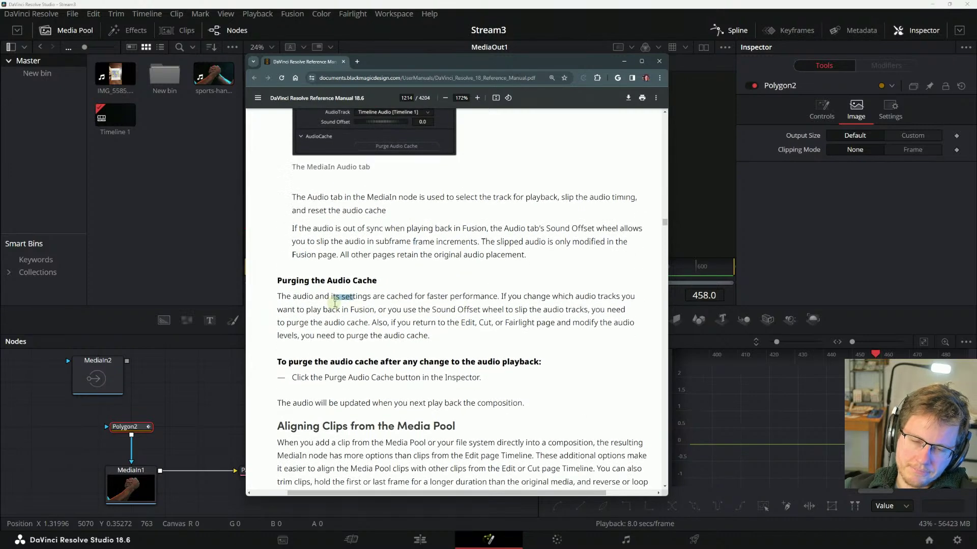
scroll(335, 303, "down", 1)
left_click(304, 301)
scroll(304, 301, "down", 1)
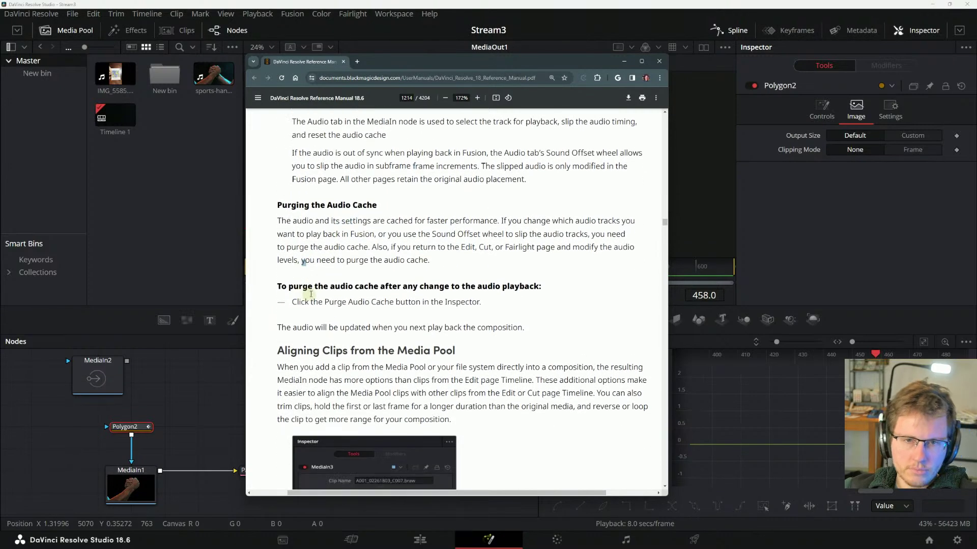
left_click(284, 218)
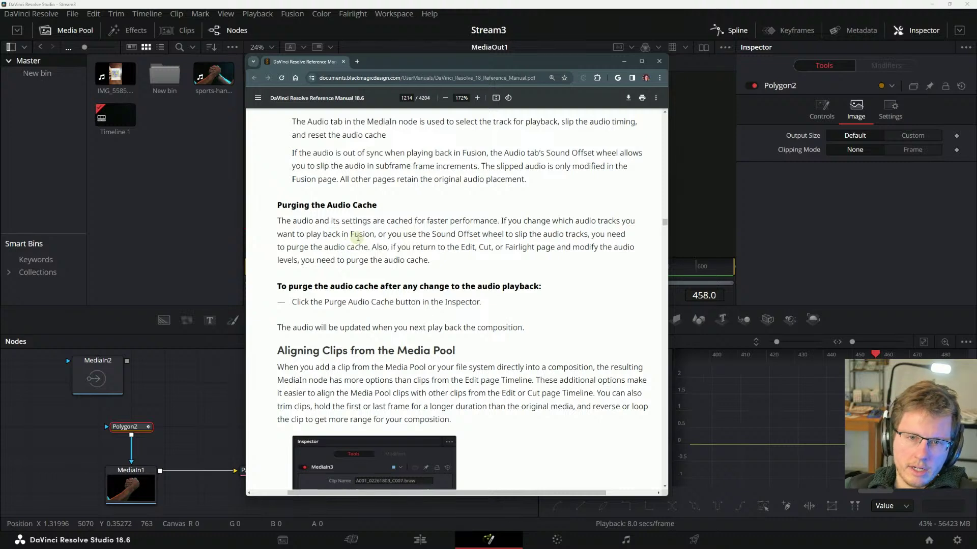
left_click_drag(504, 222, 546, 222)
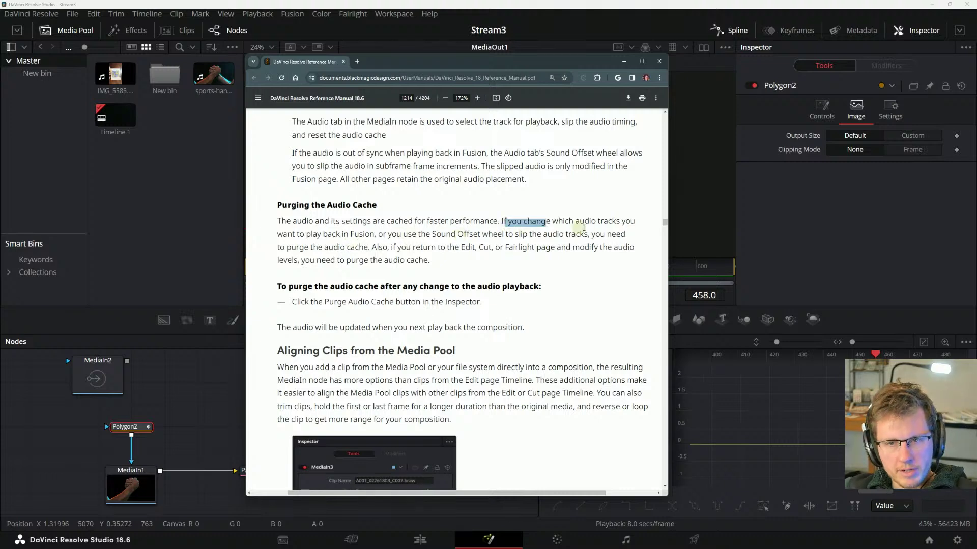
left_click(583, 228)
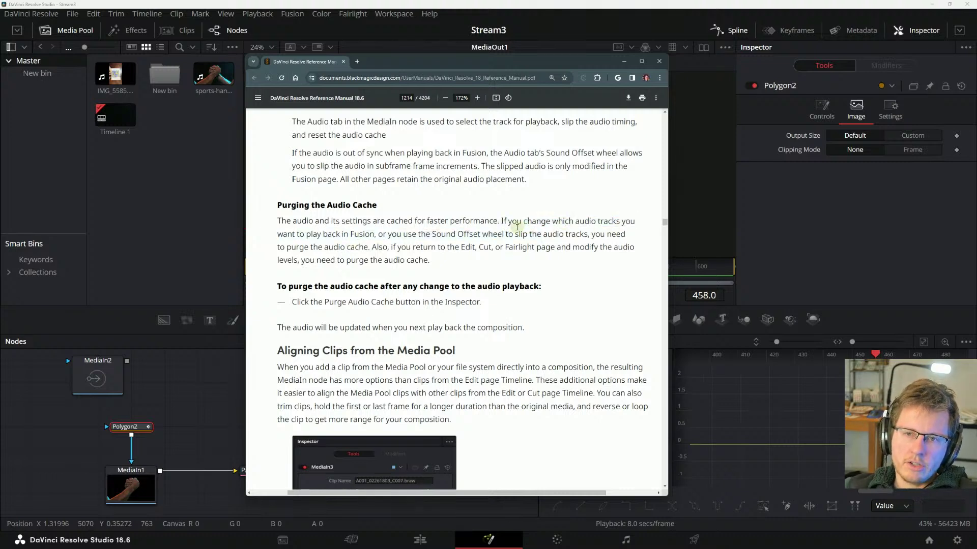
left_click_drag(281, 222, 349, 219)
left_click(389, 234)
left_click(379, 222)
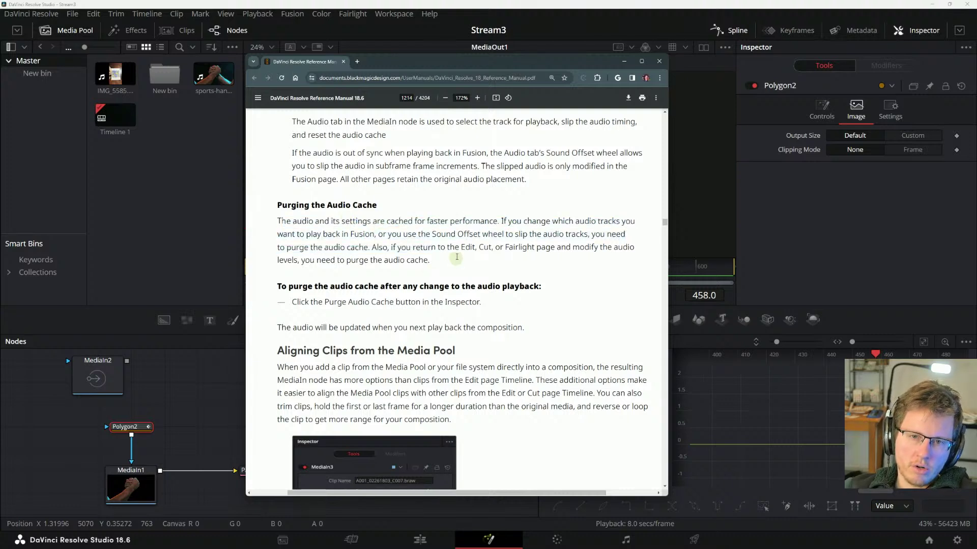
left_click_drag(409, 234, 445, 234)
left_click(536, 232)
left_click(453, 234)
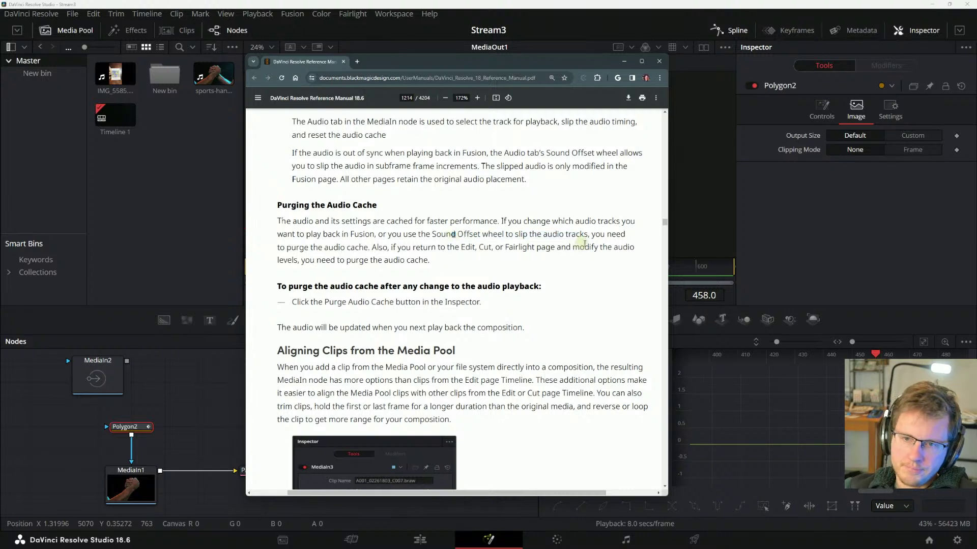
- Read and highlight the lines on purging the audio cache after modifying audio levels in the Edit, Cut or Fairlight page
left_click_drag(286, 247, 397, 242)
left_click(438, 247)
left_click(405, 238)
left_click(410, 234)
left_click(394, 246)
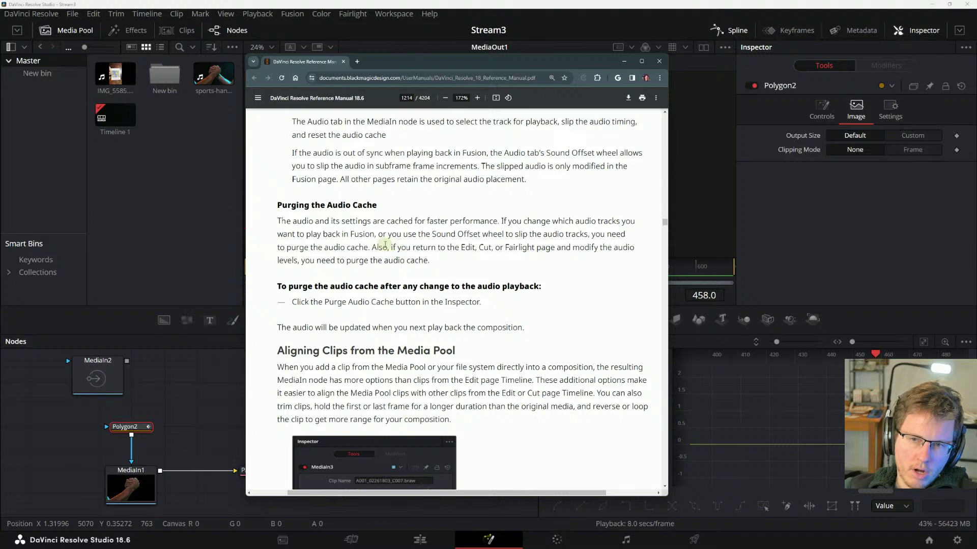
left_click_drag(302, 260, 403, 260)
left_click(403, 260)
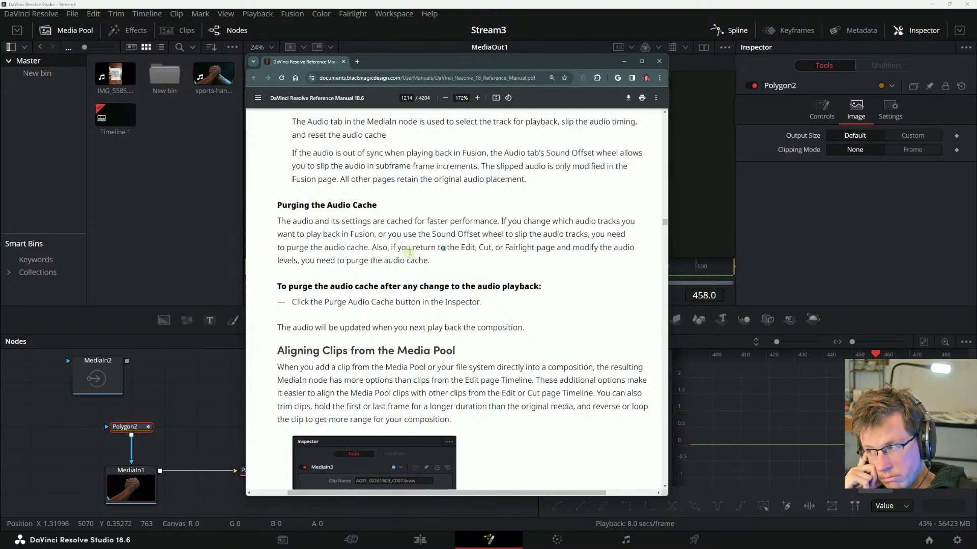
- Read the manual's instruction for purging the audio cache after a playback change, highlighting the Purge Audio Cache line
scroll(359, 242, "down", 2)
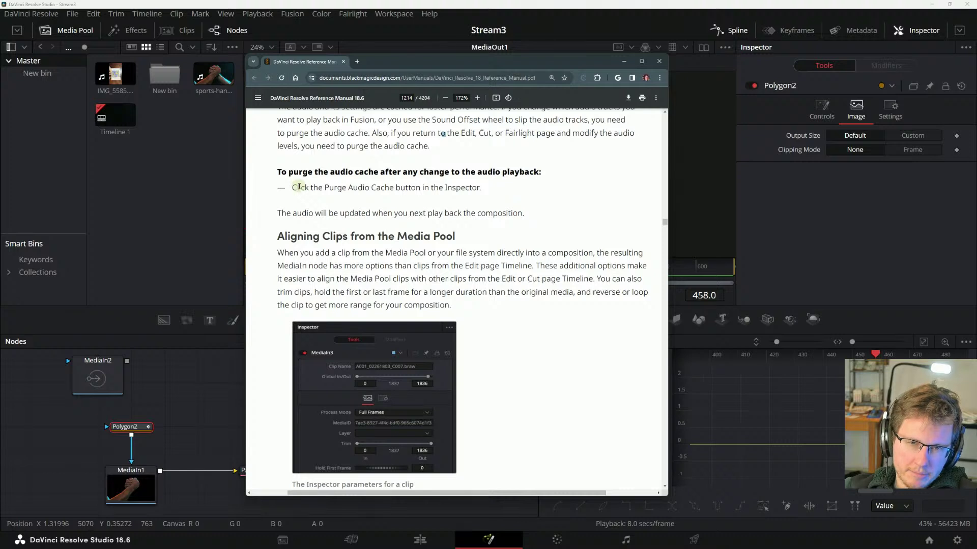
left_click_drag(293, 187, 467, 187)
left_click(359, 190)
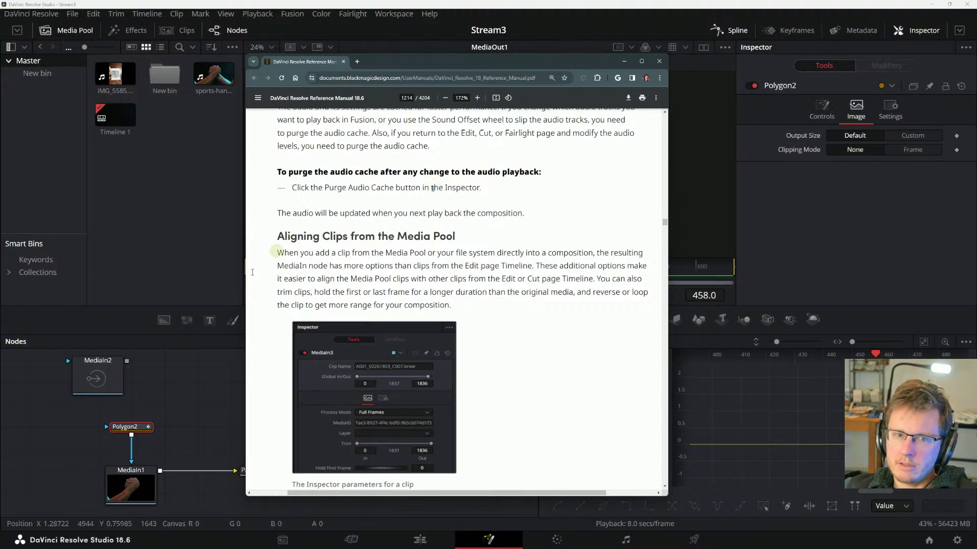
- Switch to DaVinci Resolve and purge the audio cache of the MediaIn2 node
left_click(131, 426)
left_click(95, 386)
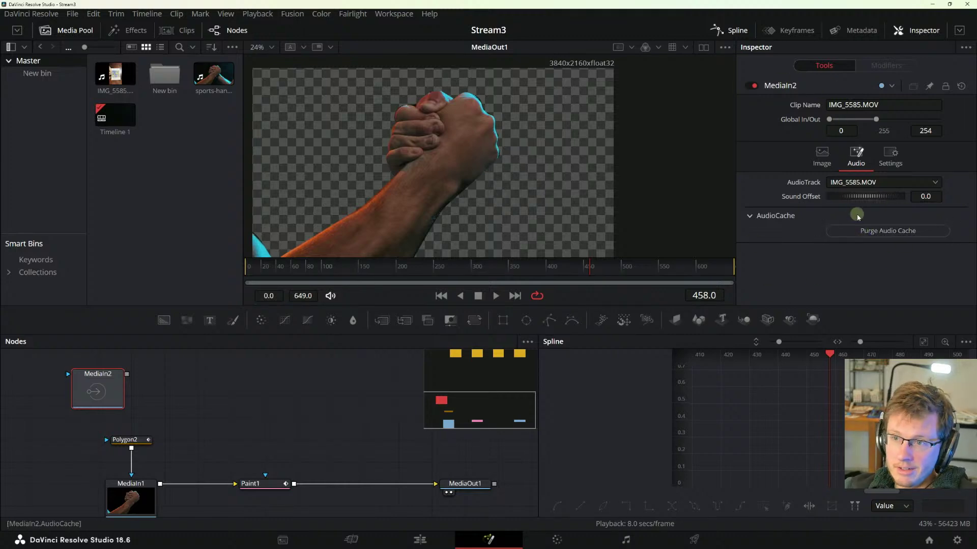
left_click(850, 230)
key("alt+Tab")
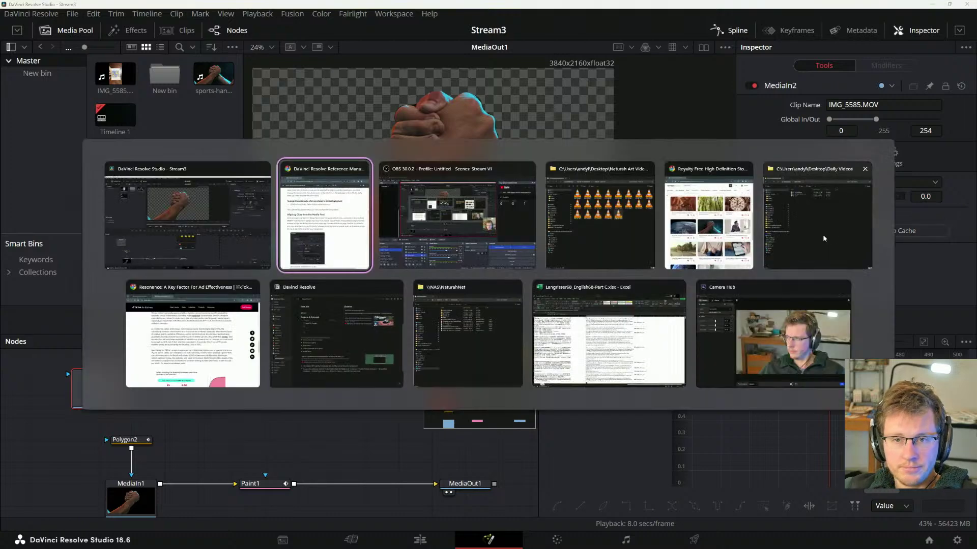
key("alt+Tab")
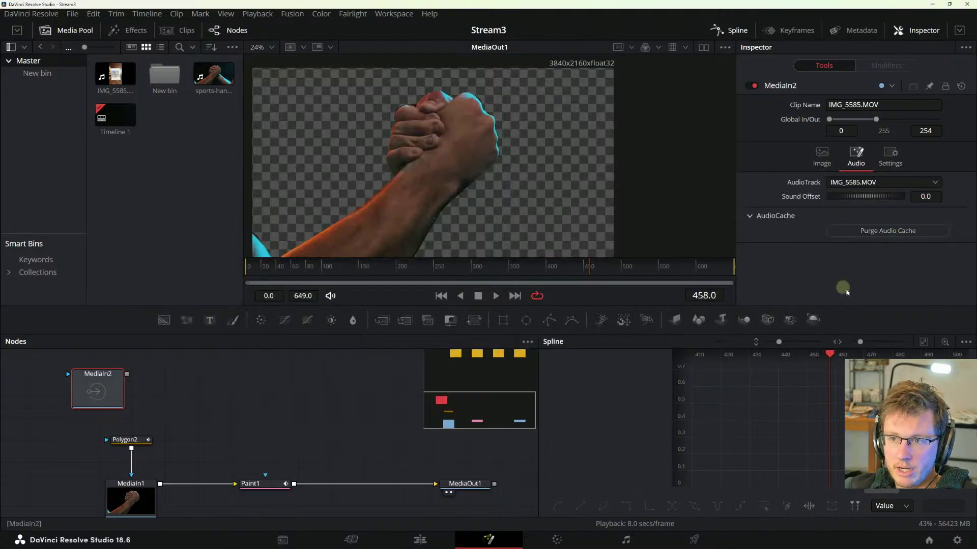
left_click(886, 230)
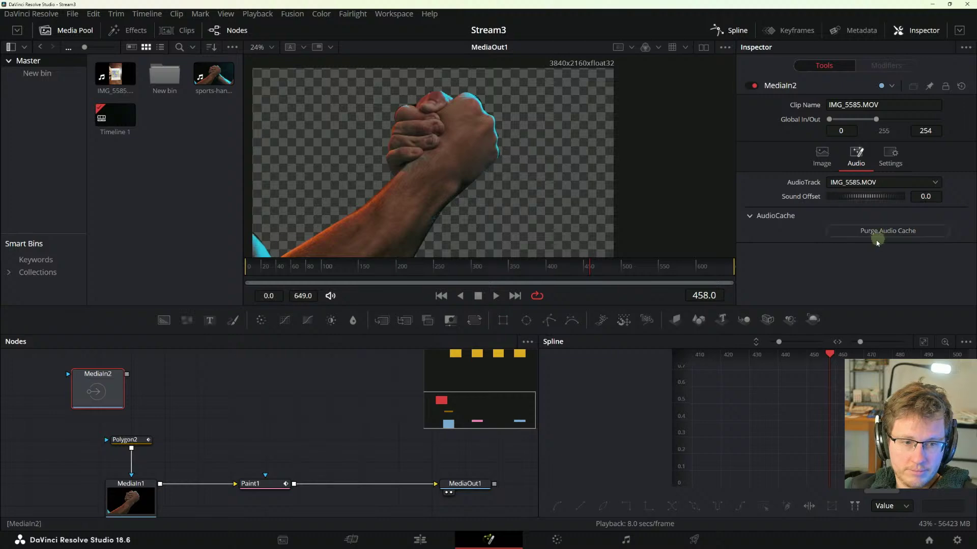
- Try a Sound Offset of -37.7 on MediaIn2, and reset the offset to 0
key("alt+Tab")
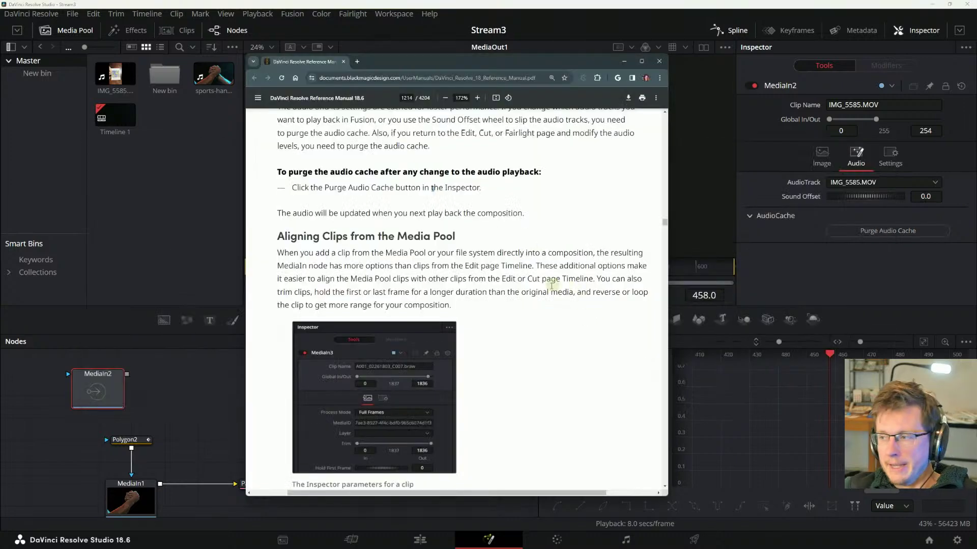
left_click(926, 254)
left_click_drag(885, 197, 847, 195)
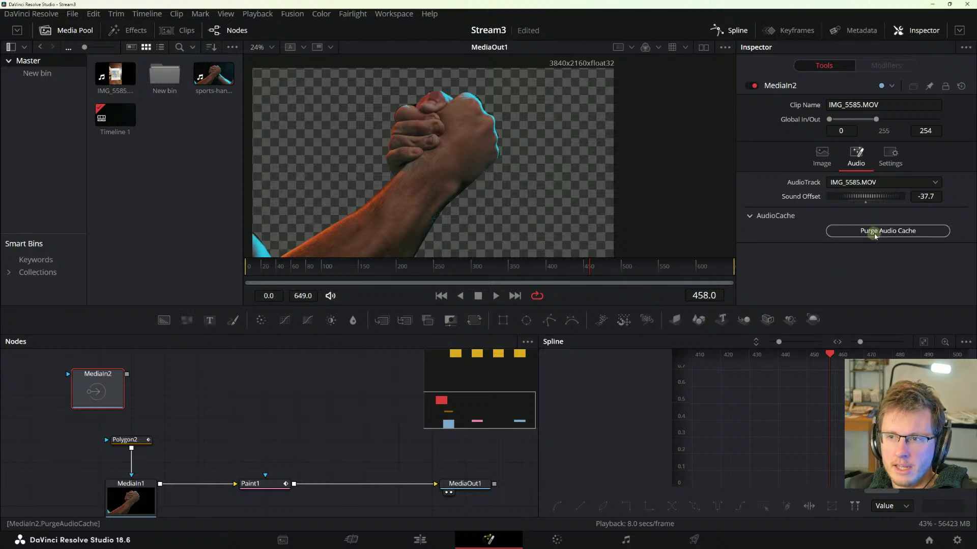
left_click(922, 197)
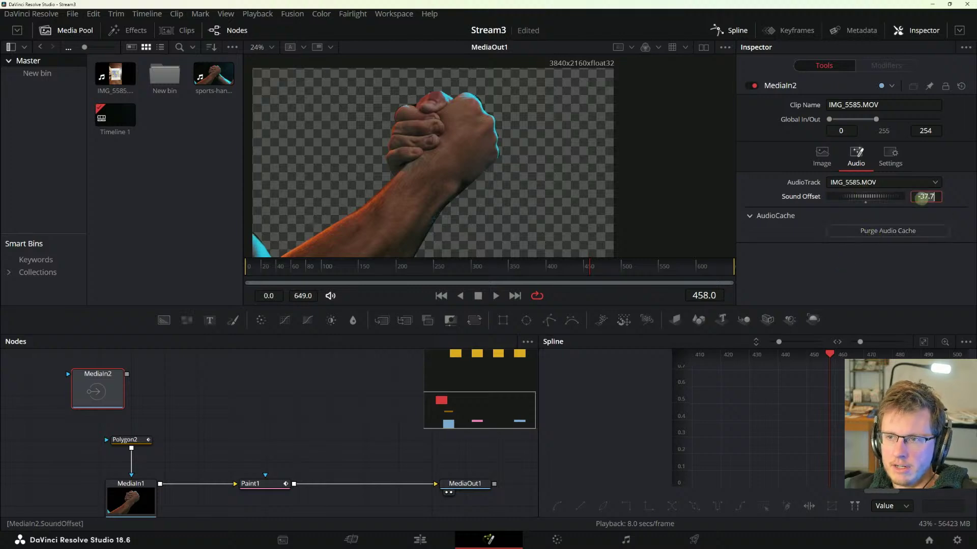
type("0")
key("Return")
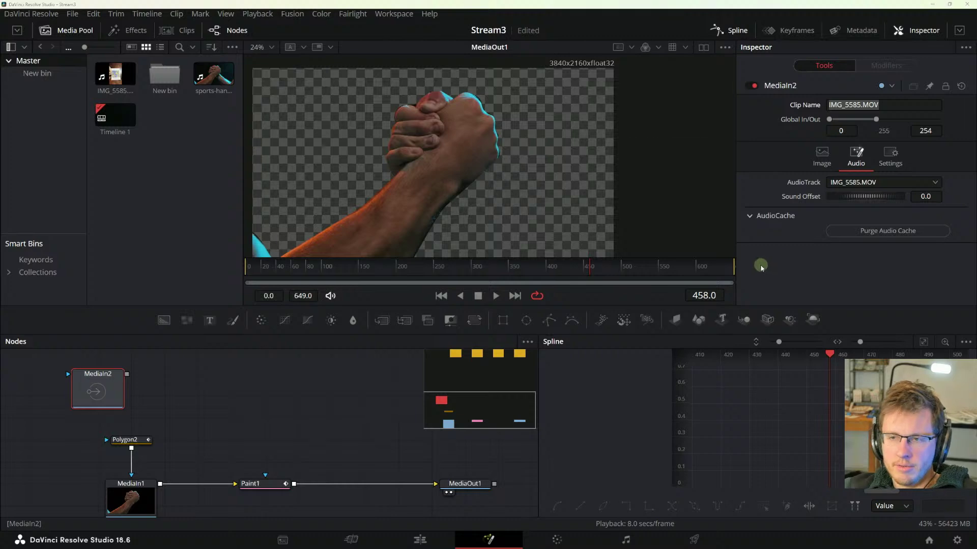
- Switch to the reference manual in the browser and read the section on aligning clips from the Media Pool
key("alt+Tab")
scroll(330, 320, "down", 1)
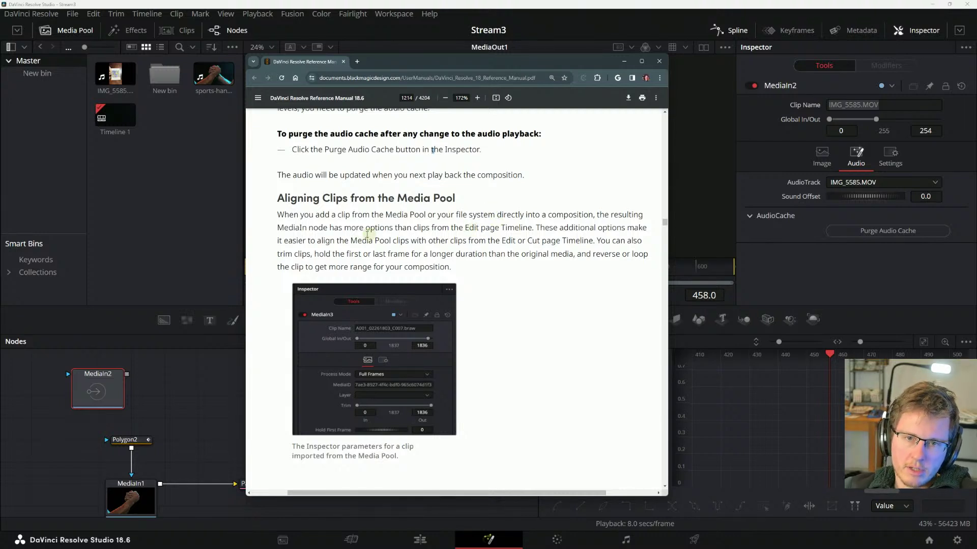
left_click_drag(350, 241, 481, 249)
left_click(468, 243)
left_click(604, 245)
left_click(481, 248)
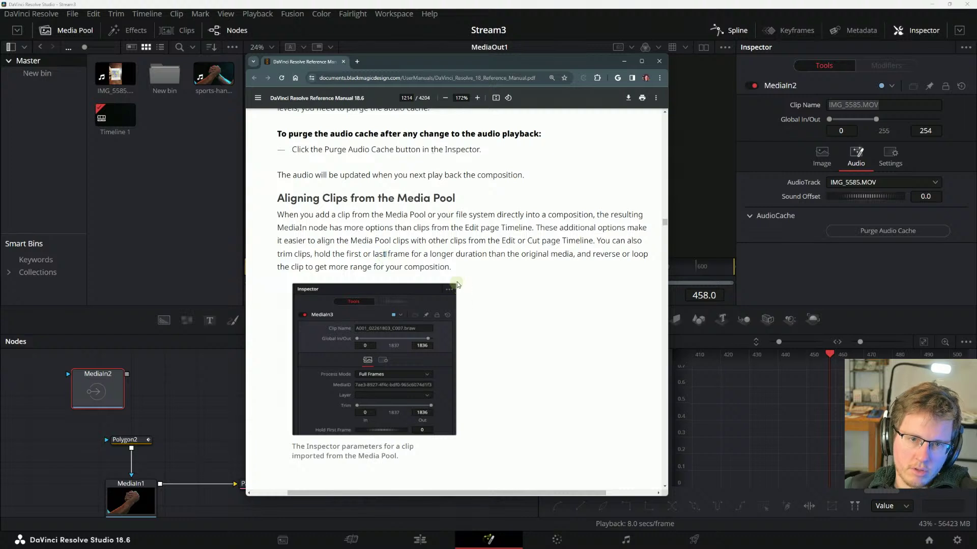
left_click_drag(458, 265, 422, 247)
left_click(421, 248)
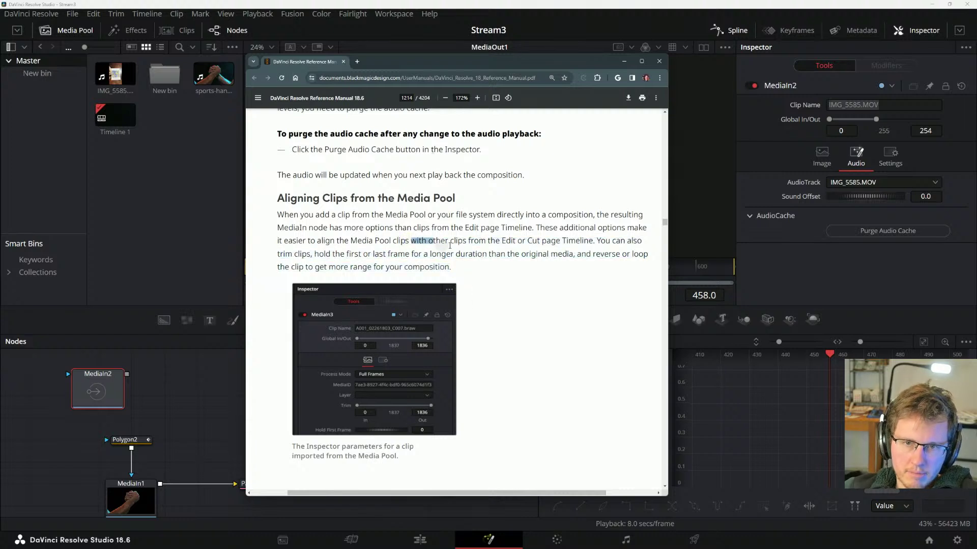
left_click_drag(527, 254, 468, 242)
left_click(467, 243)
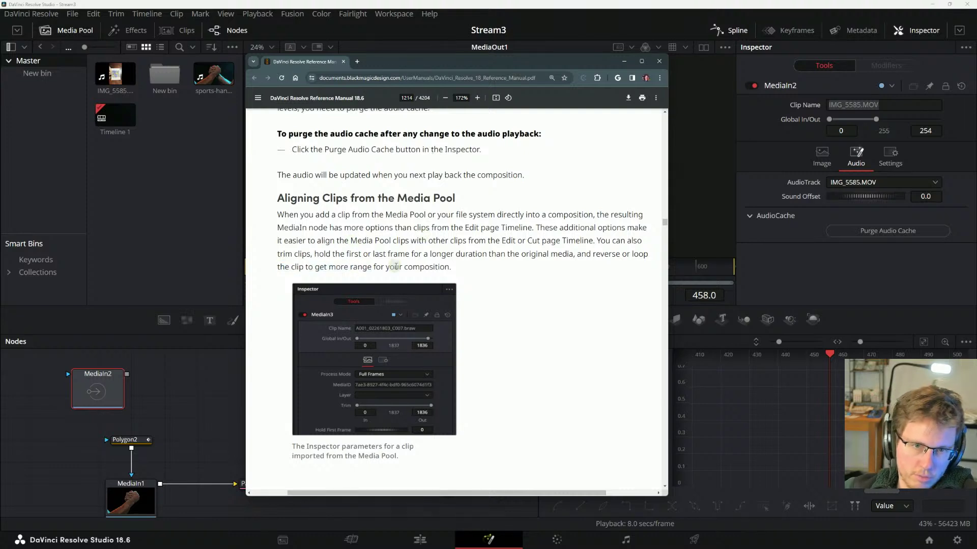
left_click_drag(314, 245, 451, 267)
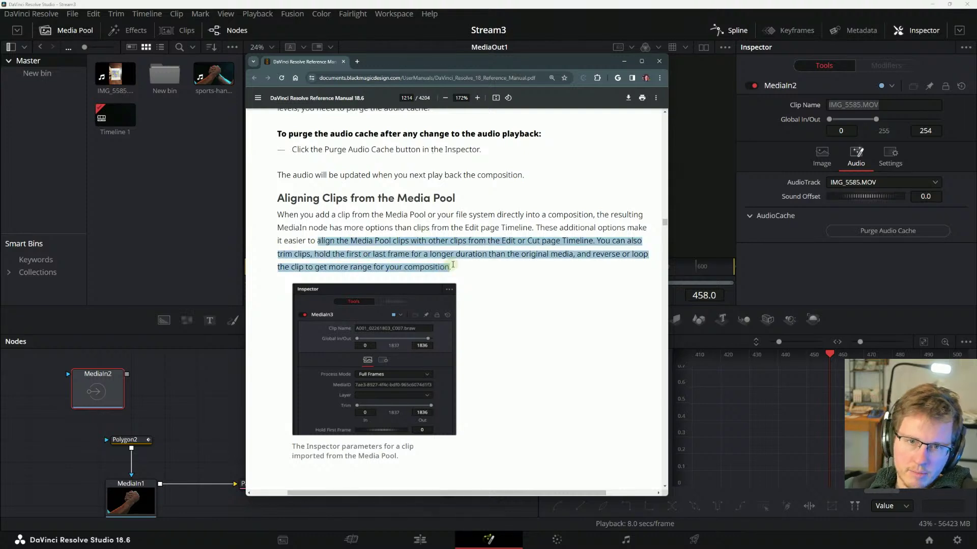
left_click(451, 267)
scroll(384, 237, "down", 3)
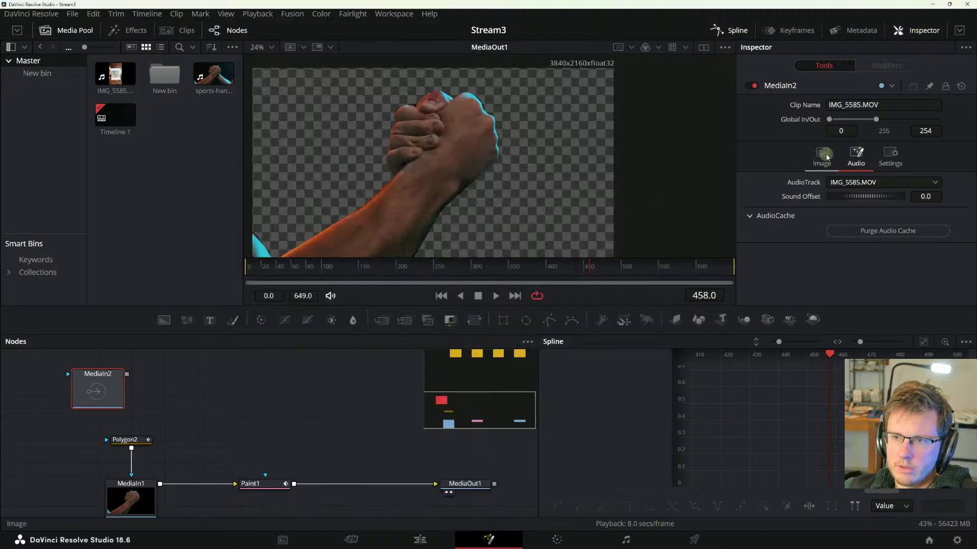
- Return to DaVinci Resolve and examine MediaIn2's image settings, expanding Source Gamma Space and Source Color Space
left_click(821, 155)
scroll(758, 210, "down", 2)
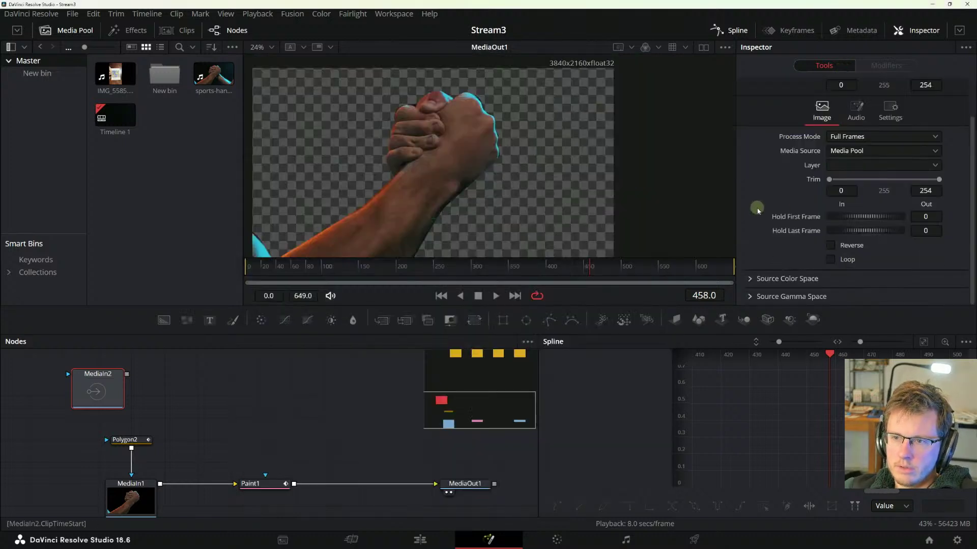
left_click(749, 297)
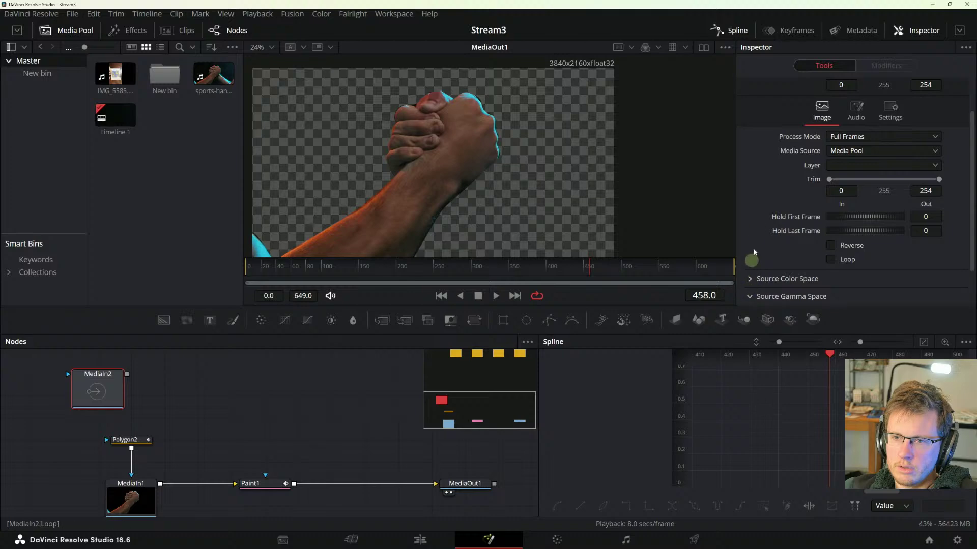
left_click(749, 234)
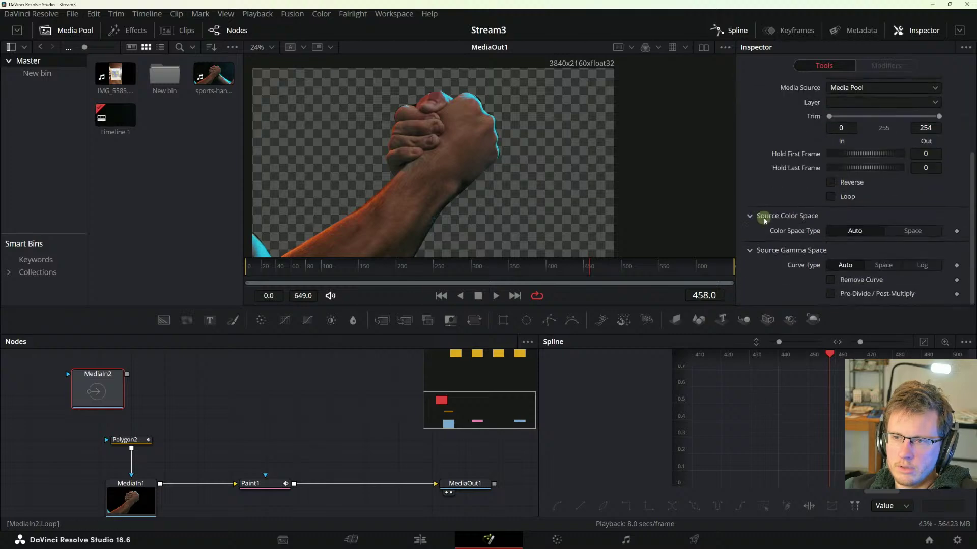
scroll(764, 223, "up", 3)
scroll(784, 243, "down", 3)
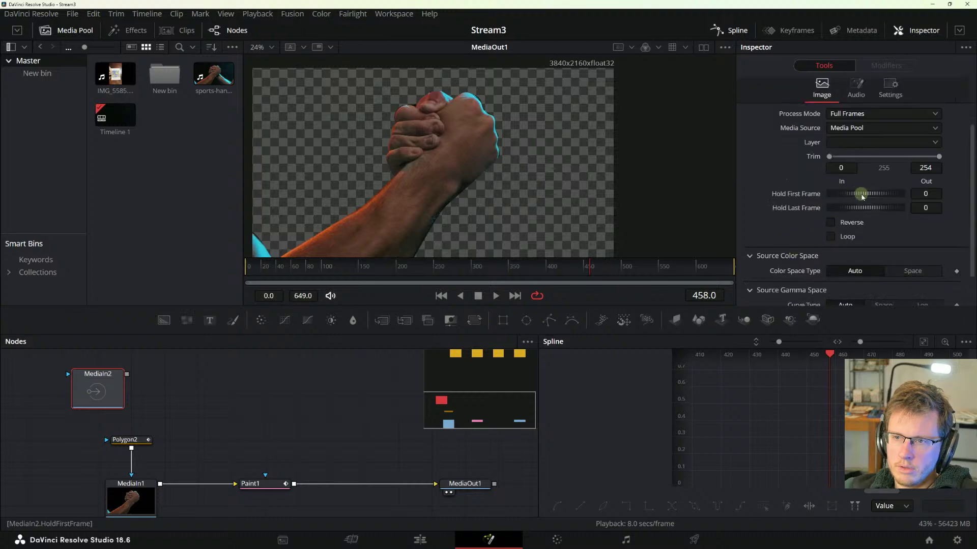
- Set MediaIn2's Hold First Frame to 32, and play the composition briefly from frame 0
left_click_drag(862, 198, 888, 198)
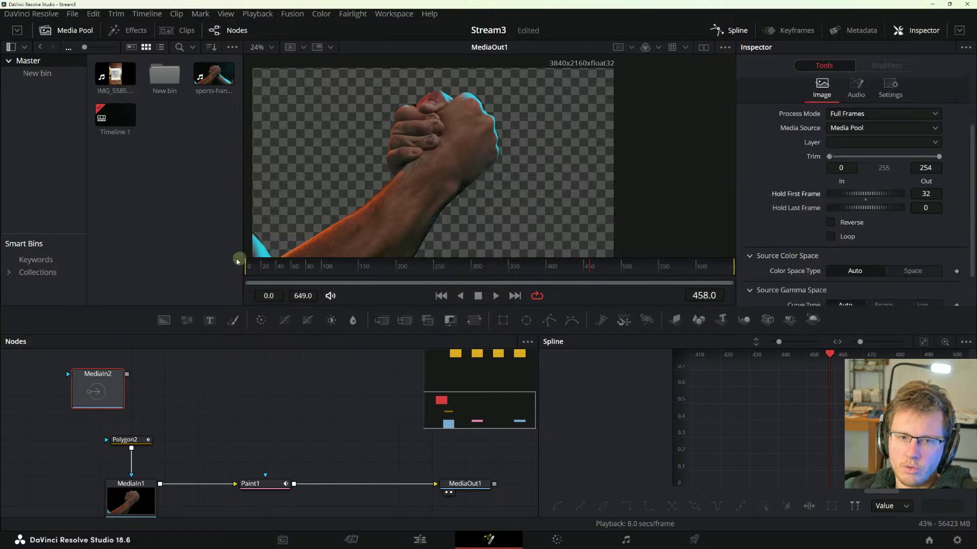
left_click(441, 296)
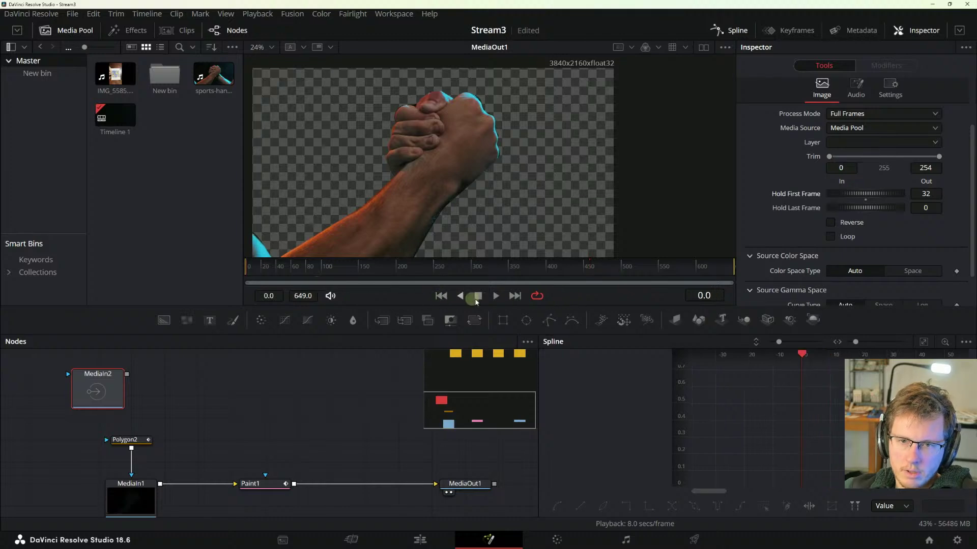
left_click(496, 297)
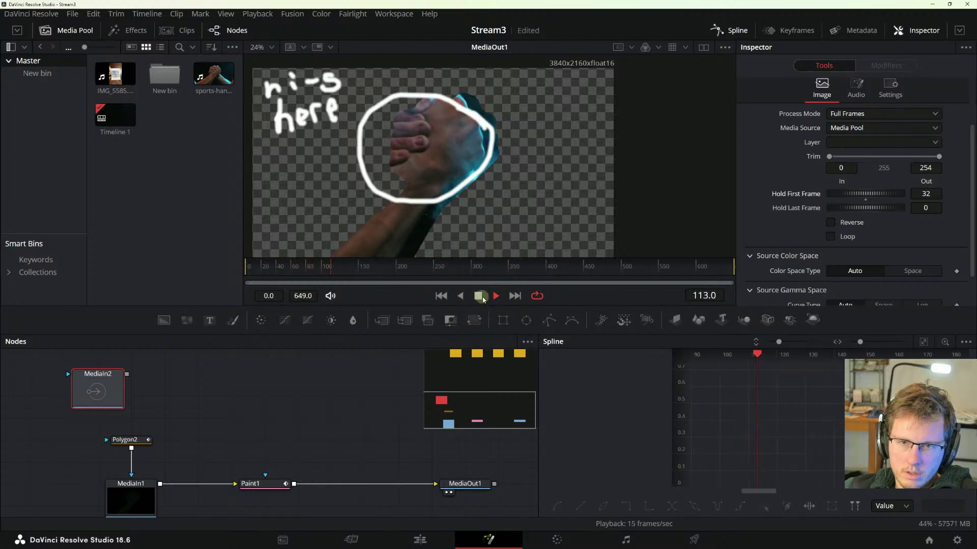
left_click(478, 295)
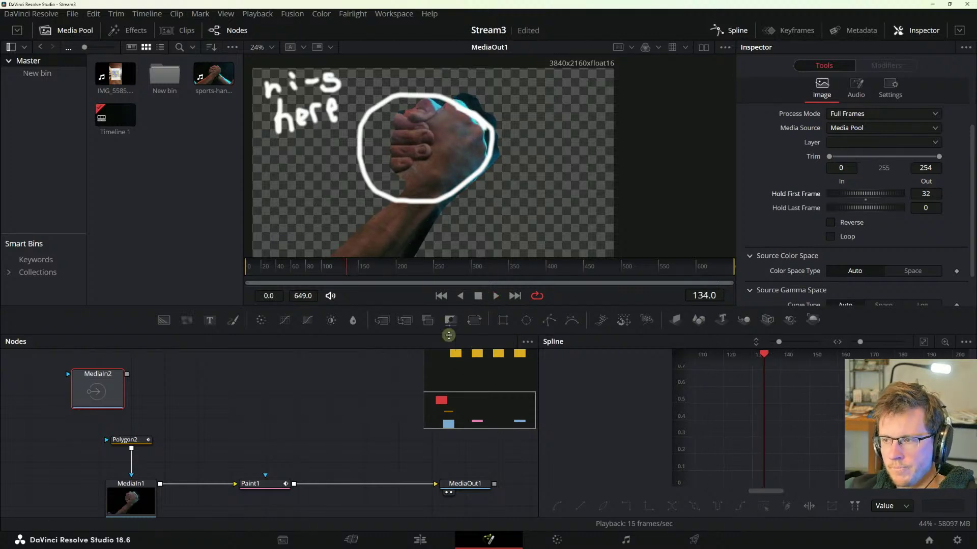
- Disconnect the Polygon2 mask from MediaIn1 and check MediaIn1's image settings
key("alt+Tab")
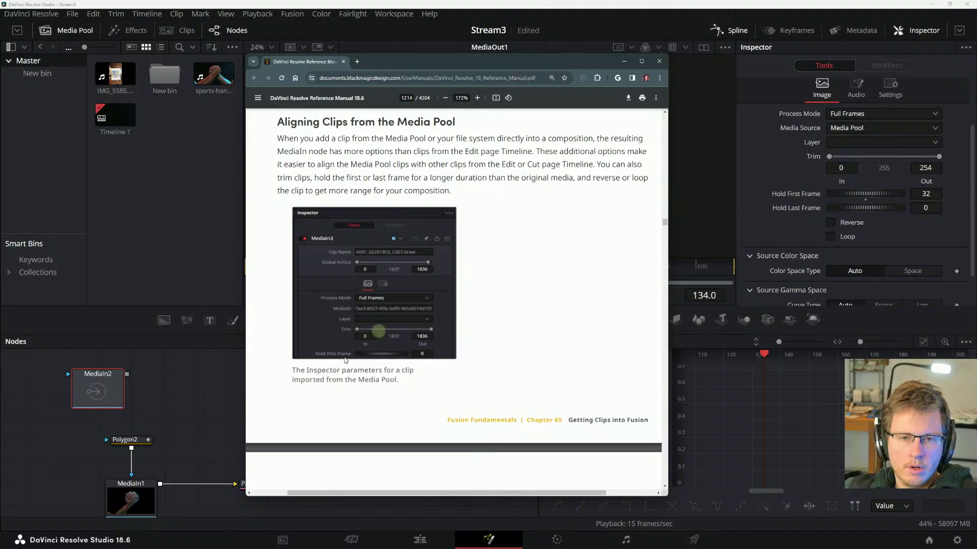
left_click(142, 467)
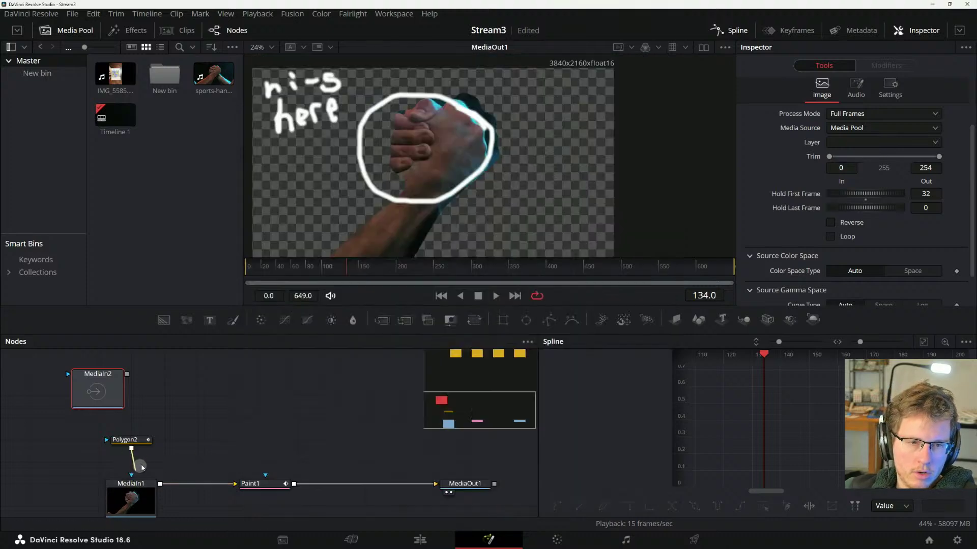
left_click_drag(141, 466, 140, 455)
left_click(133, 496)
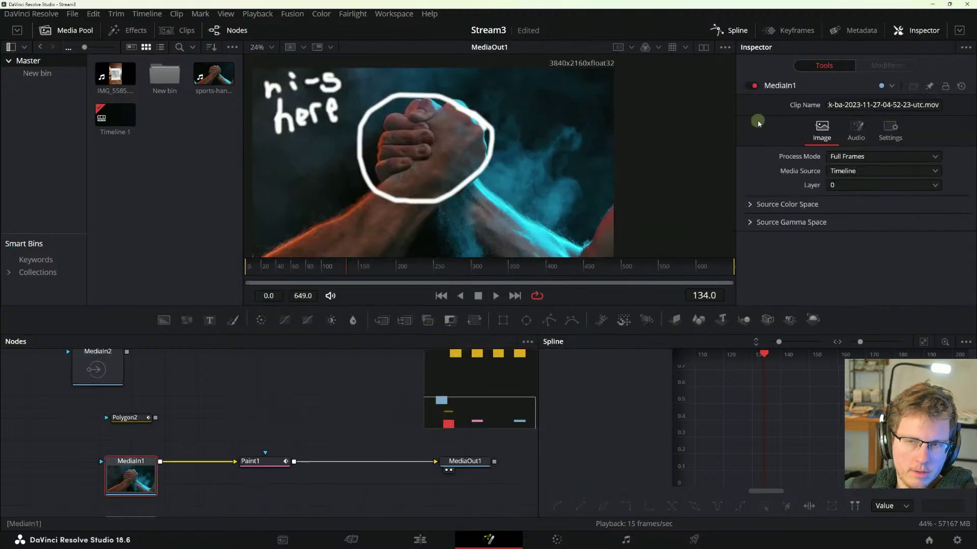
left_click(229, 407)
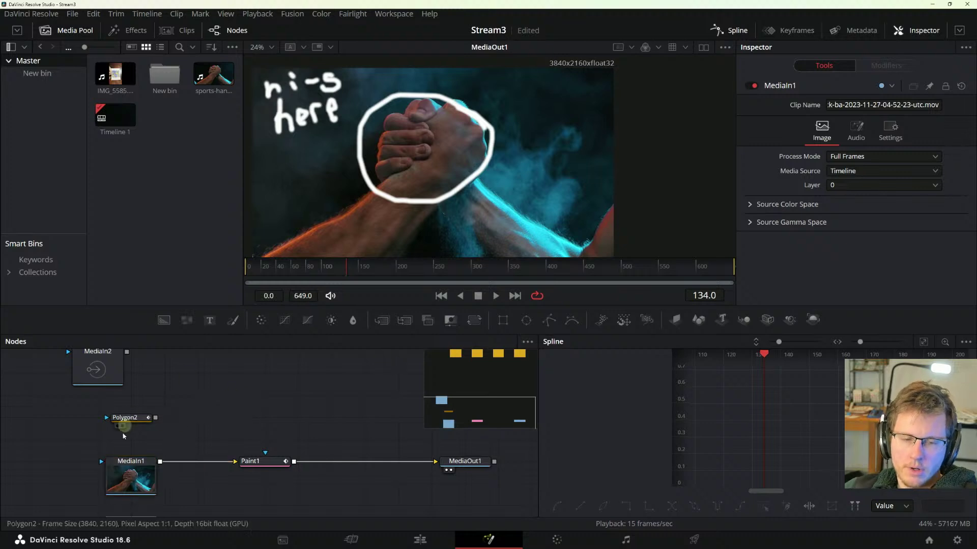
left_click(275, 399)
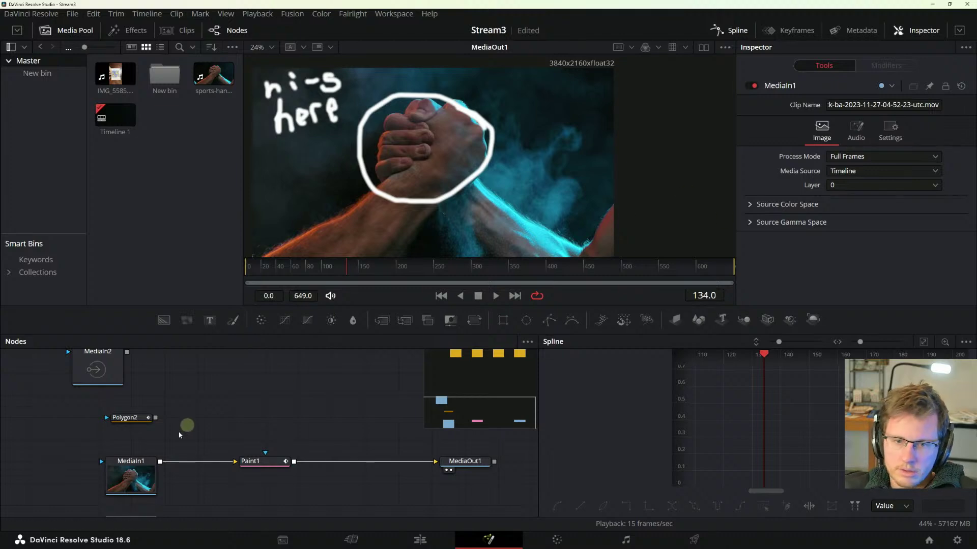
- Reset the Hold First Frame value of MediaIn2 to 0
left_click(139, 484)
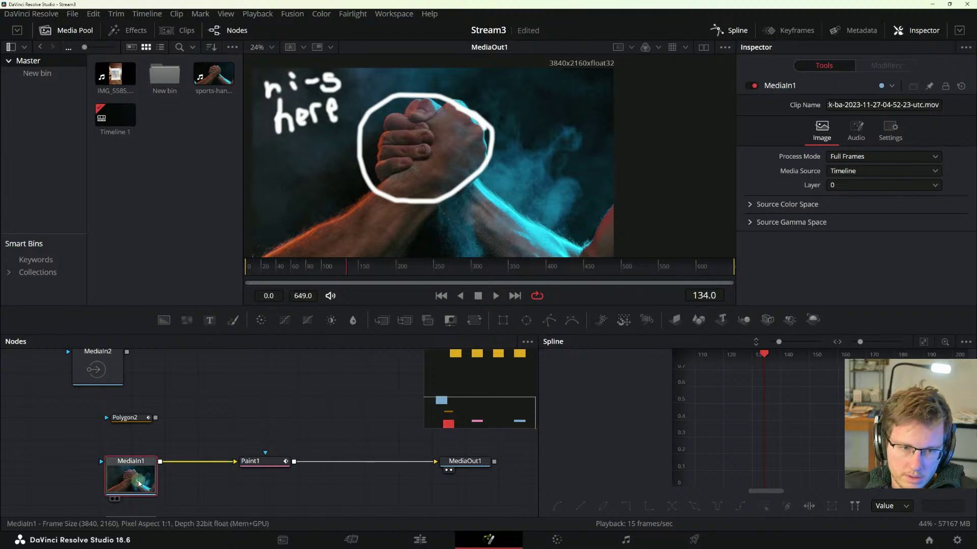
left_click(104, 378)
scroll(104, 377, "up", 1)
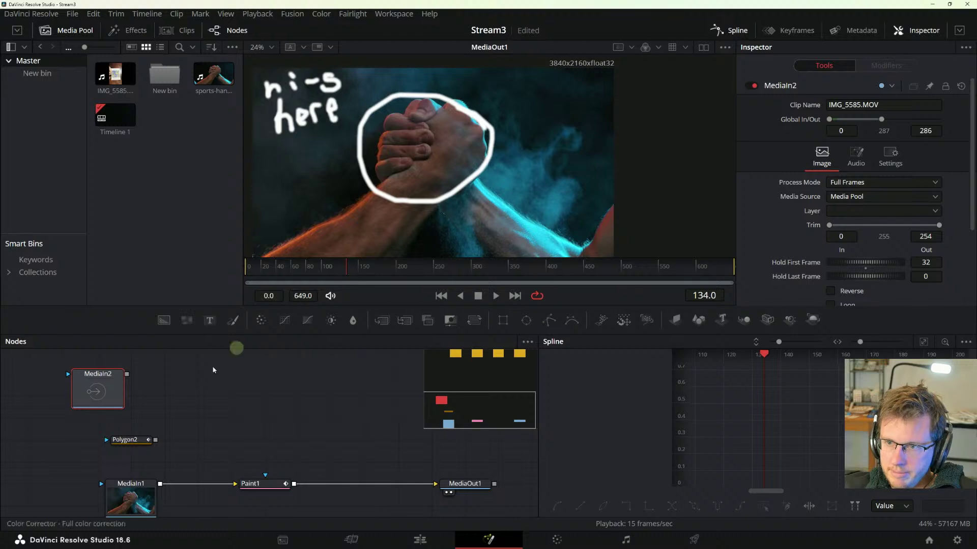
left_click(925, 263)
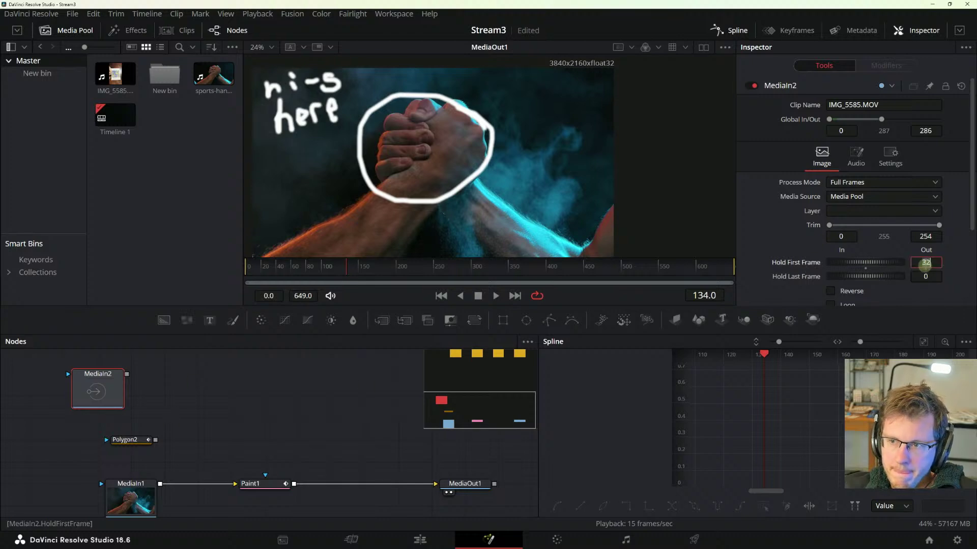
type("0")
key("Return")
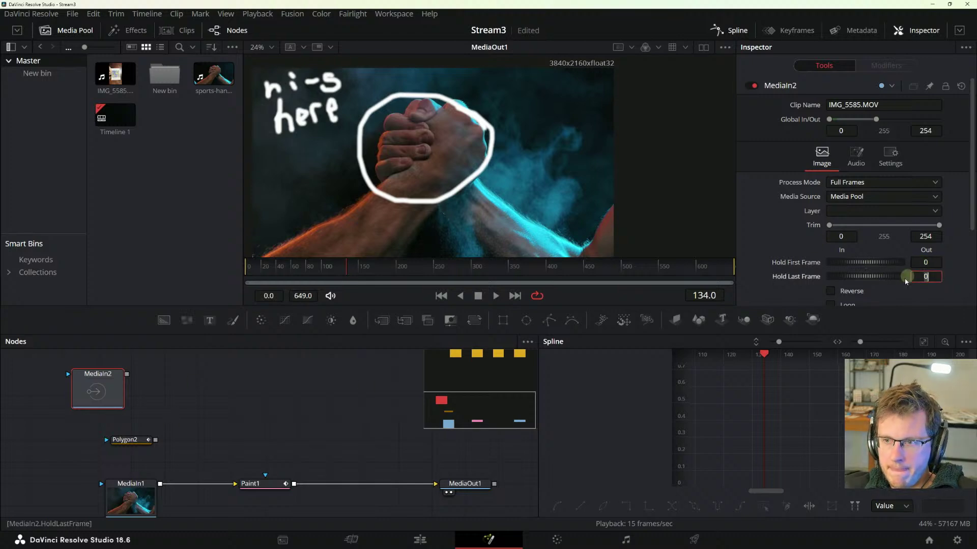
- Enable Reverse on MediaIn2 and extend its Global Out to frame 649
left_click(896, 291)
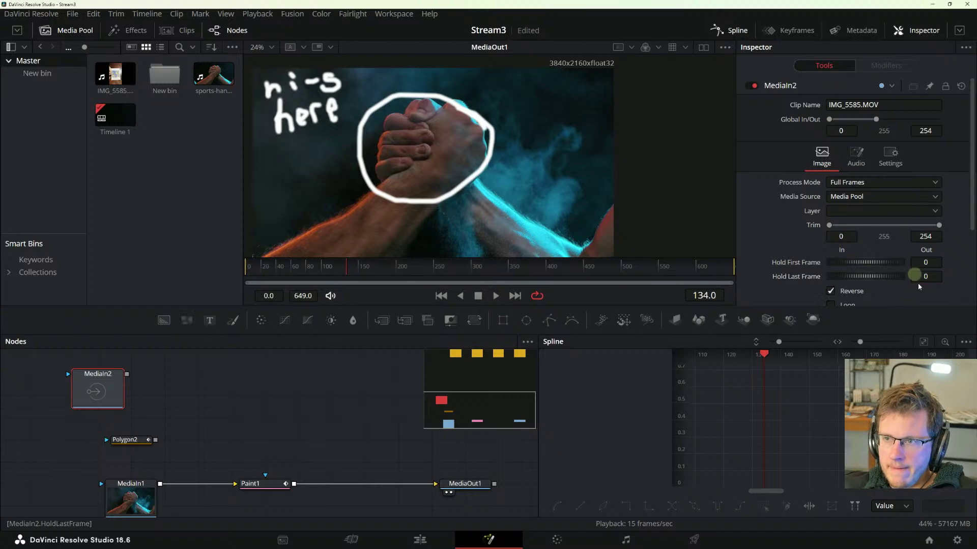
left_click_drag(876, 119, 945, 121)
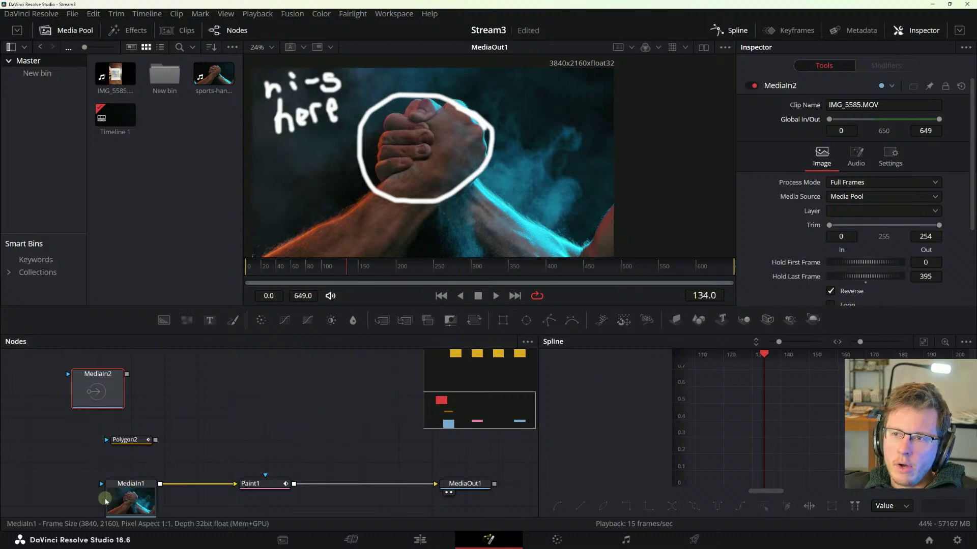
- Reconnect Polygon2 as the mask of MediaIn1 and turn on Apply Mask Inverted for MediaIn1
left_click(130, 499)
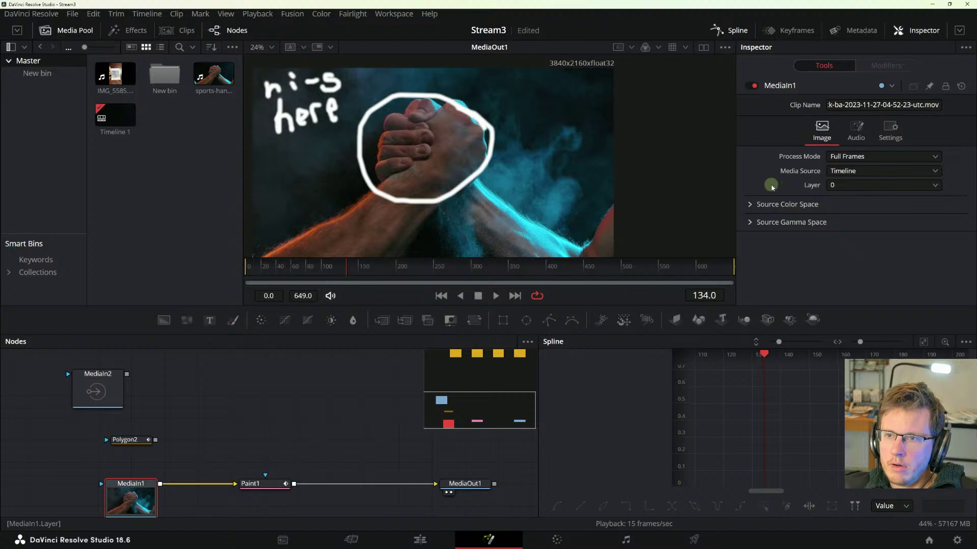
left_click(890, 130)
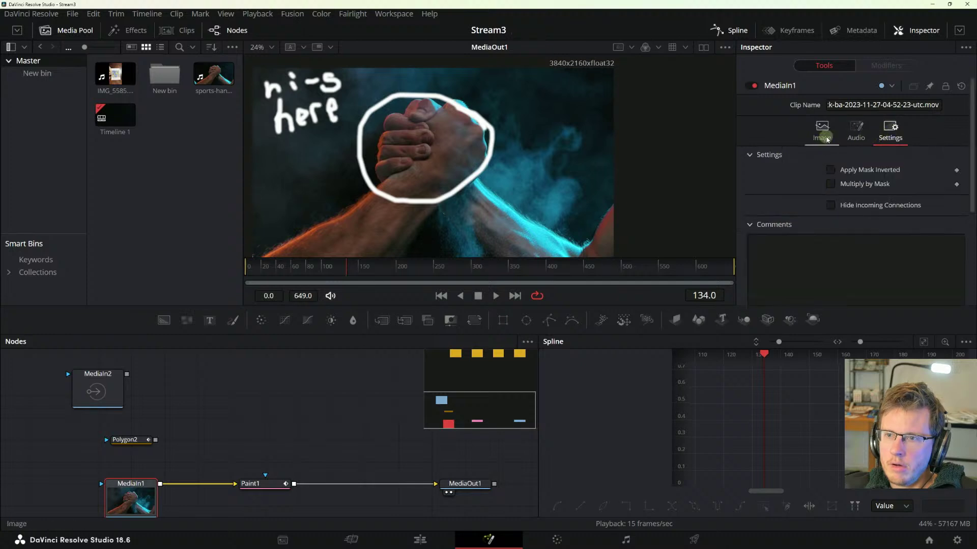
left_click(831, 170)
left_click_drag(155, 440, 138, 501)
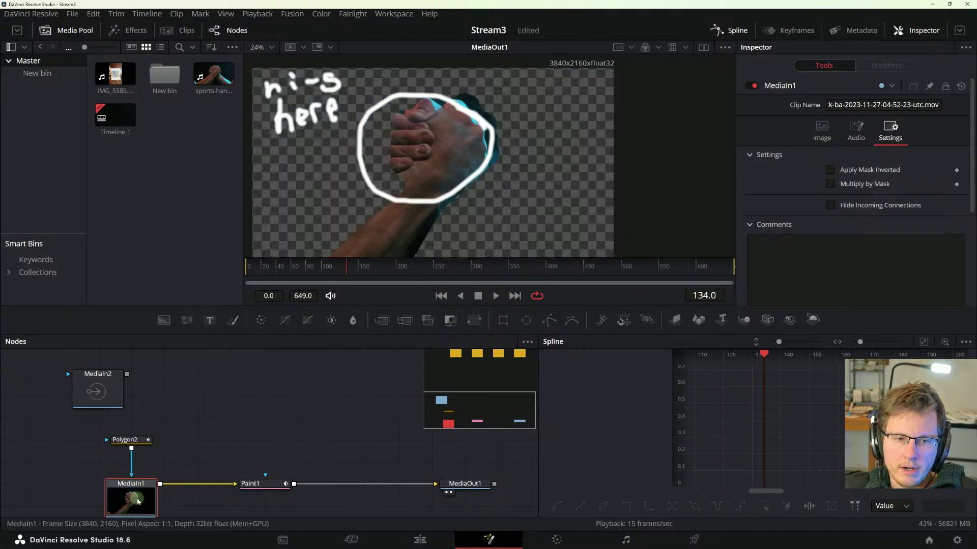
left_click(831, 170)
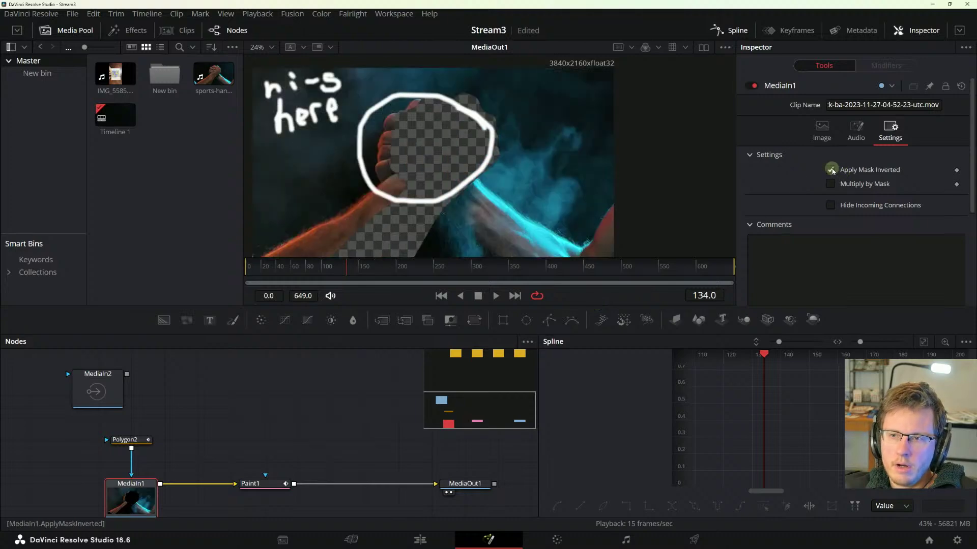
- Check the image, general settings and mask controls of the Polygon2 node for inversion options
left_click(125, 439)
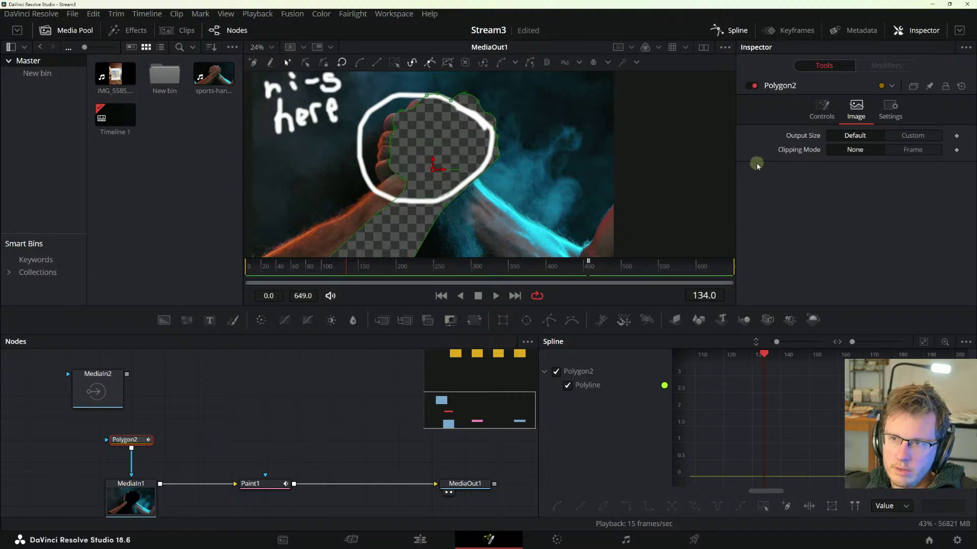
left_click(890, 110)
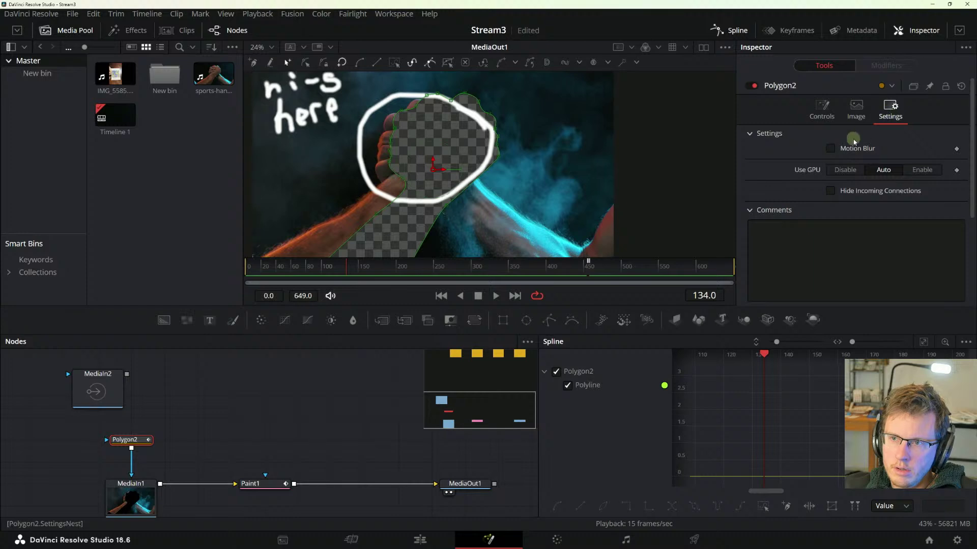
scroll(808, 147, "down", 3)
scroll(807, 148, "up", 3)
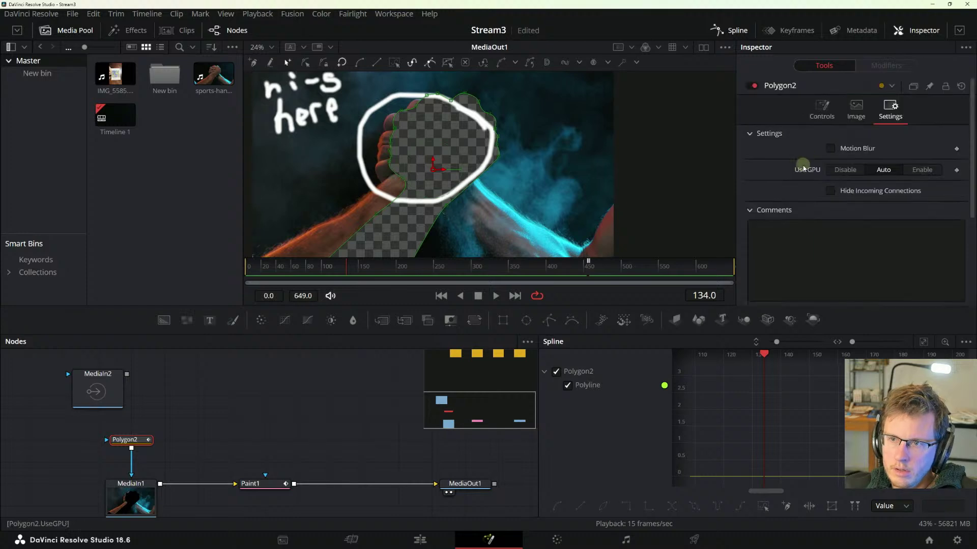
left_click(821, 108)
left_click(880, 110)
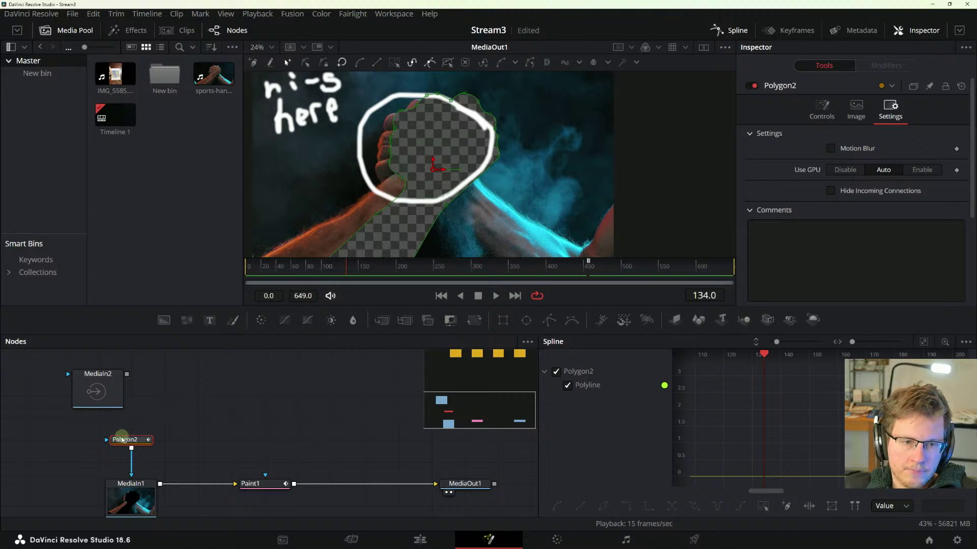
- Try Multiply by Mask on MediaIn1 with Apply Mask Inverted off, then restore the inverted mask without multiplication
left_click(118, 483)
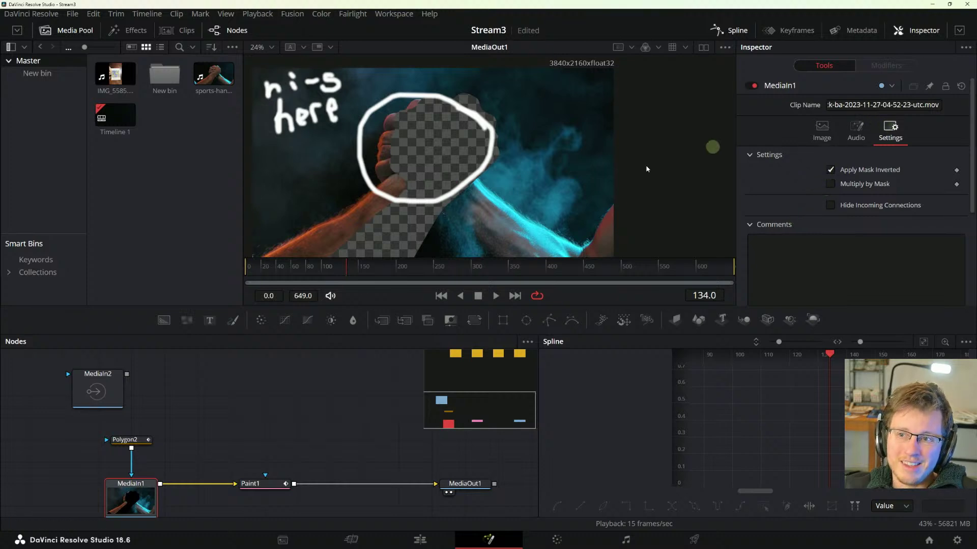
left_click(831, 171)
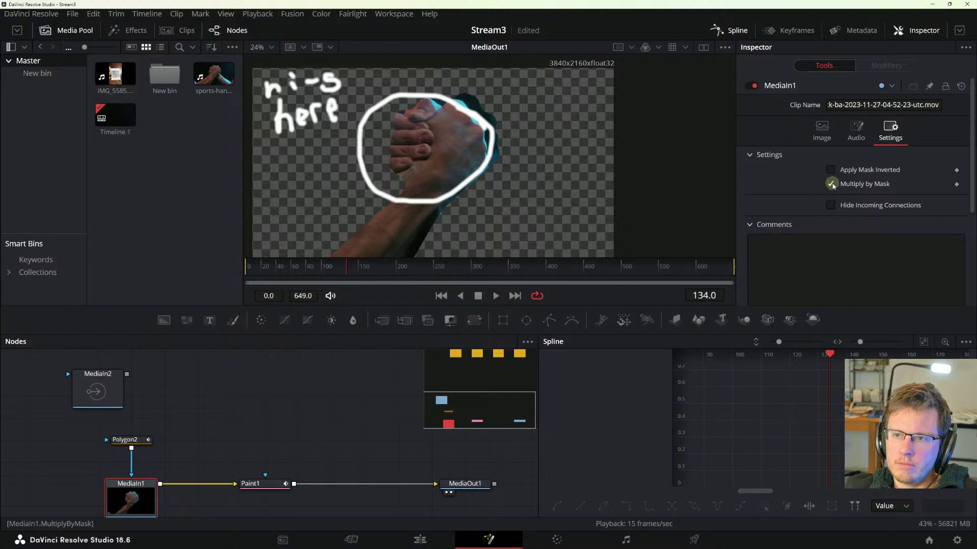
left_click(832, 184)
left_click(831, 170)
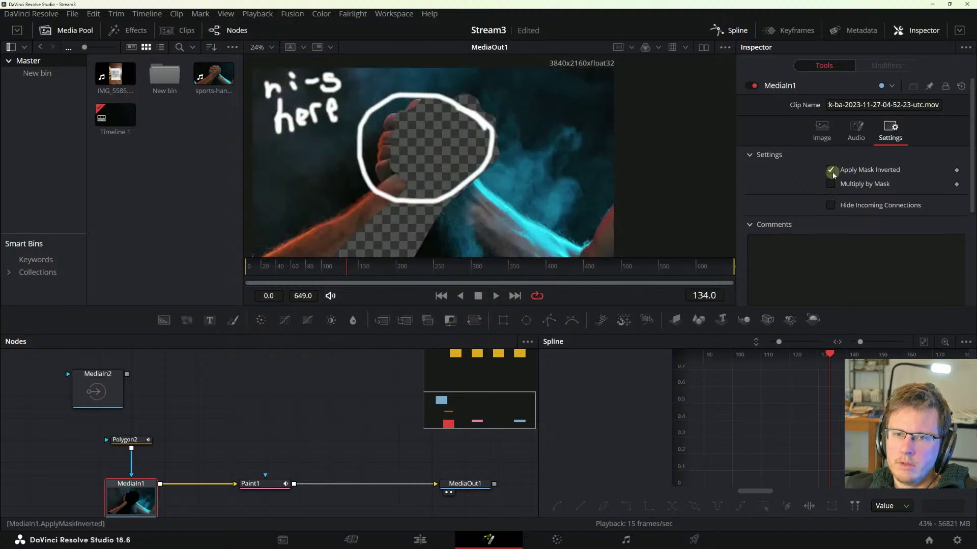
left_click(149, 458)
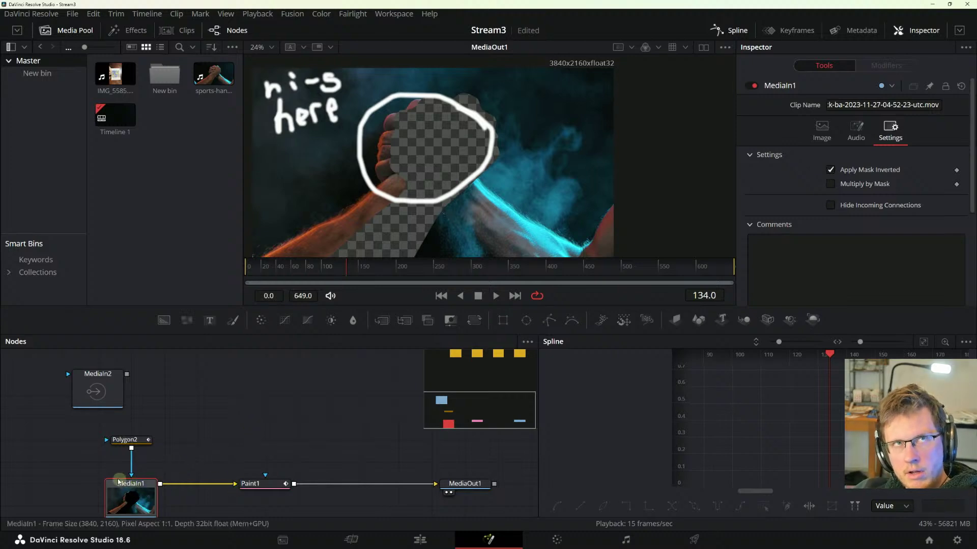
- Look through all of Polygon2's general settings, from Motion Blur to the render script sections
left_click(126, 445)
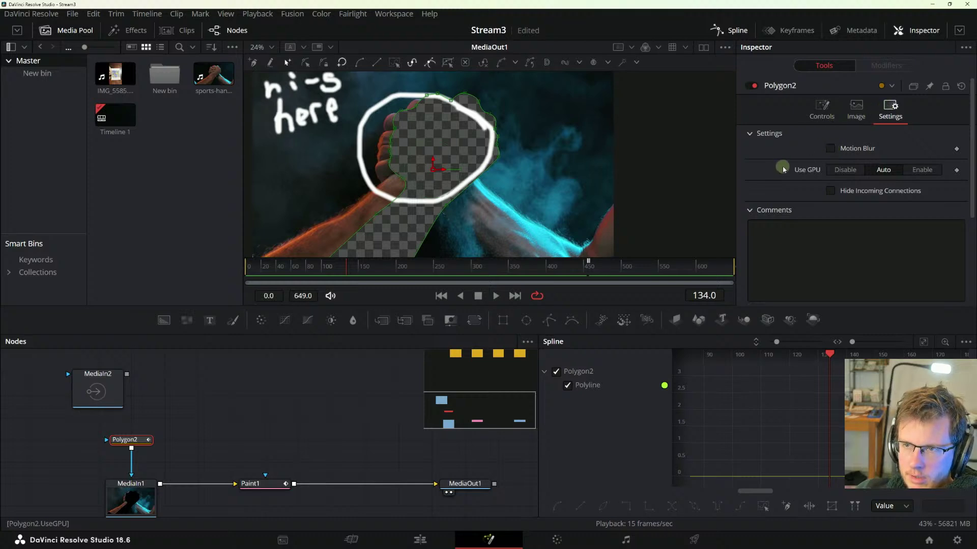
scroll(784, 168, "down", 3)
scroll(780, 175, "up", 3)
scroll(776, 188, "down", 5)
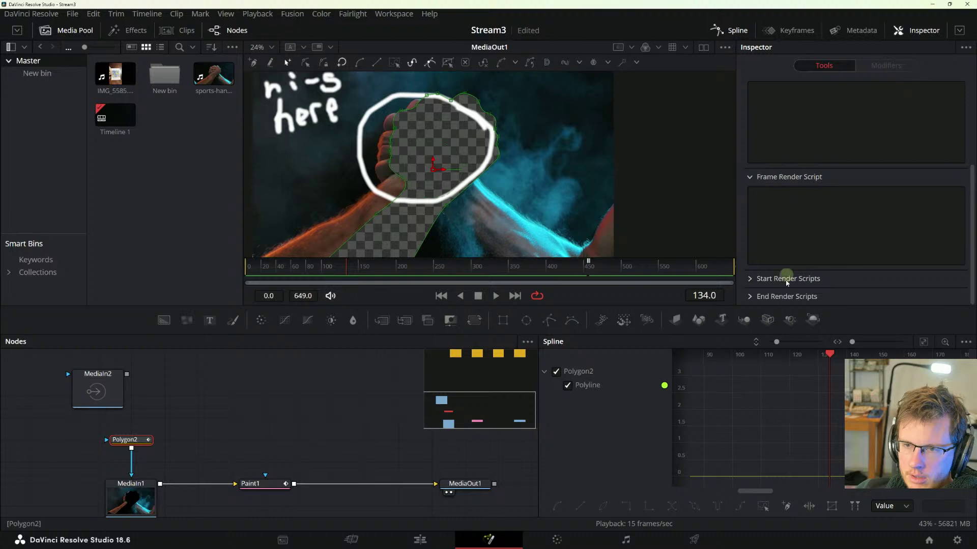
scroll(831, 262, "up", 5)
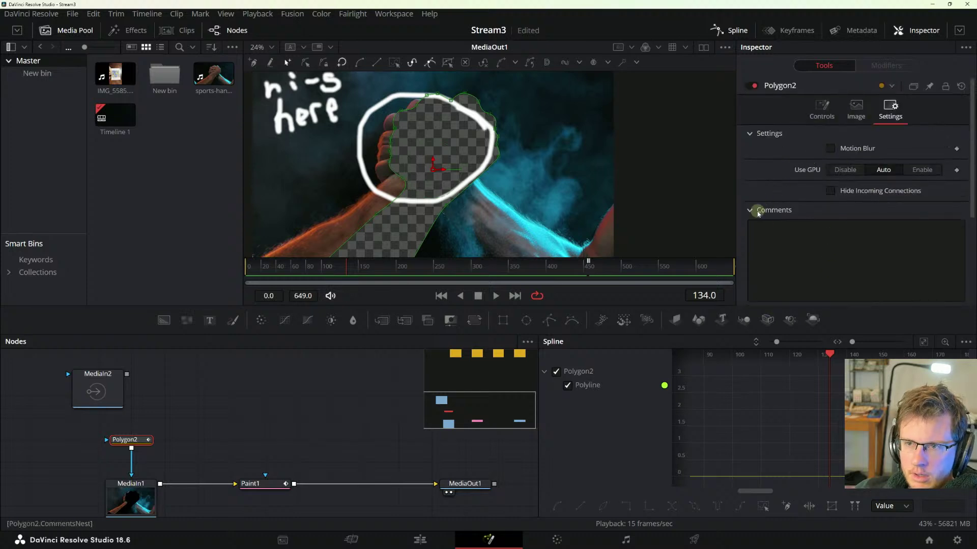
- Switch Apply Mask Inverted off and back on for MediaIn1, and check its audio and image settings
left_click(130, 498)
scroll(131, 478, "down", 1)
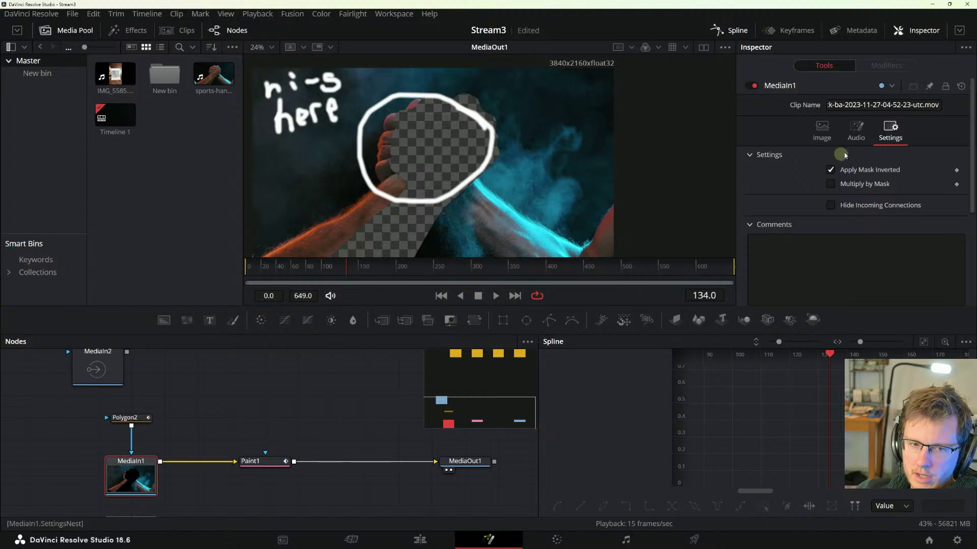
left_click(831, 170)
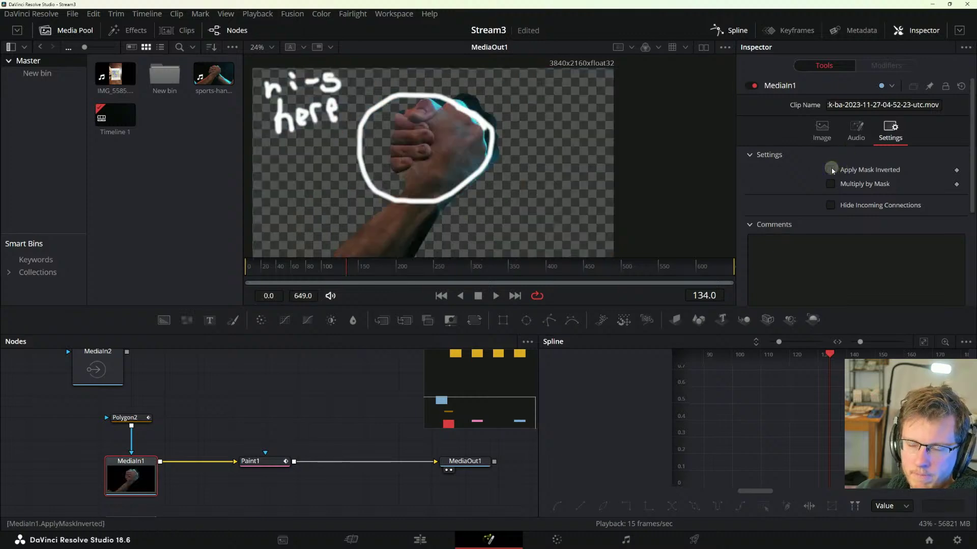
left_click(831, 170)
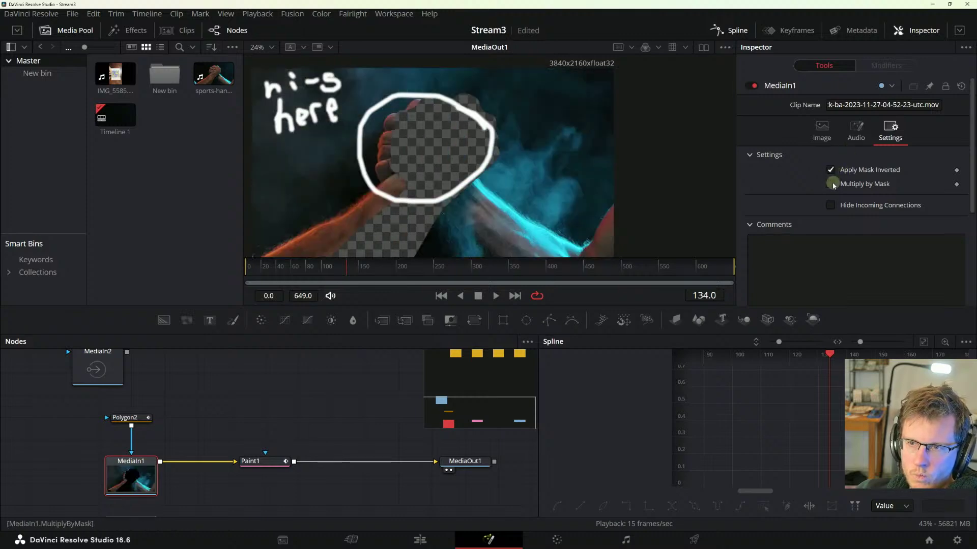
left_click(856, 127)
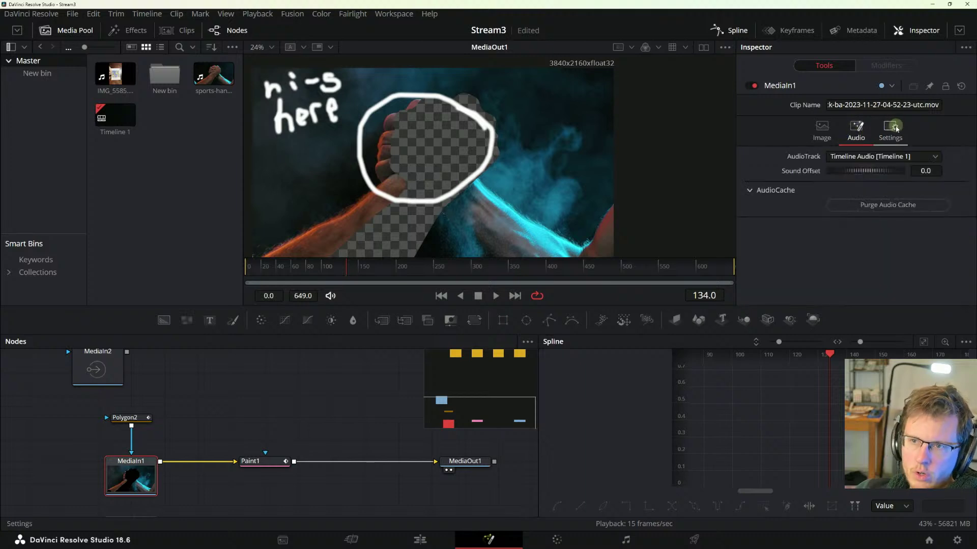
left_click(896, 130)
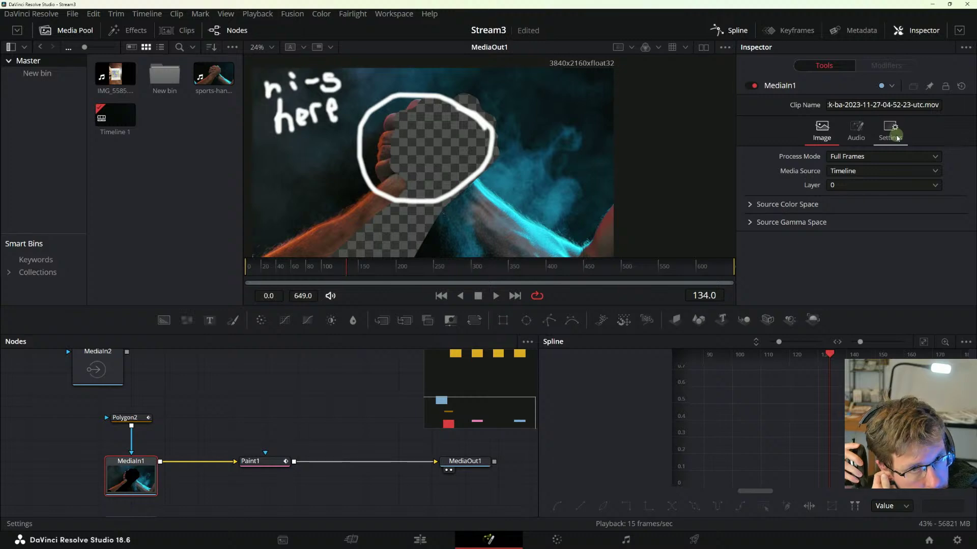
- Switch to the DaVinci Resolve manual in the browser and read the section on aligning clips from the Media Pool
key("alt+Tab")
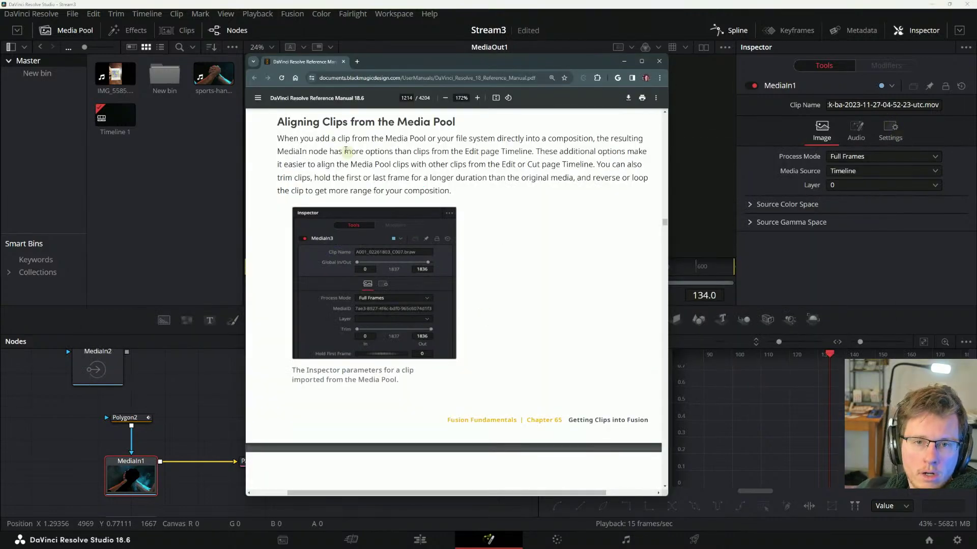
left_click_drag(314, 138, 559, 165)
left_click(469, 155)
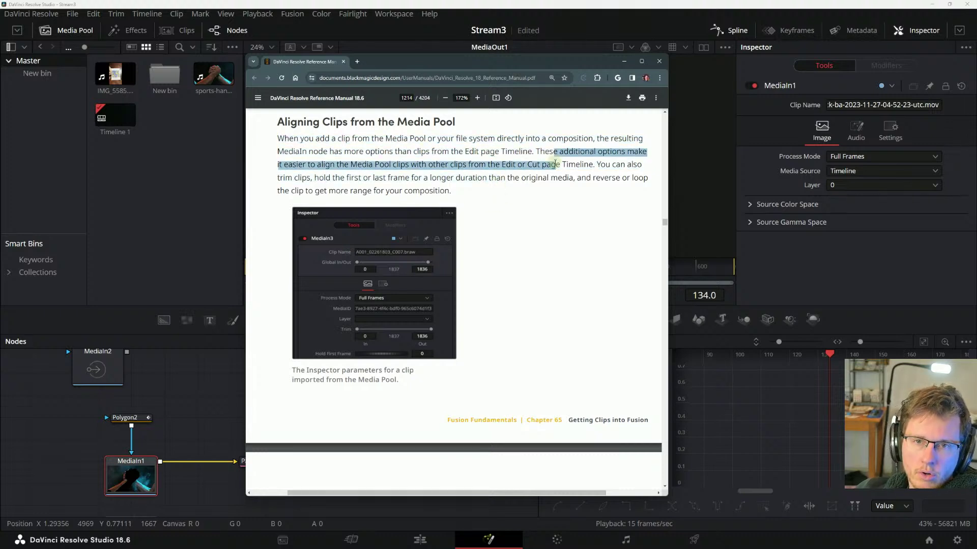
left_click(580, 179)
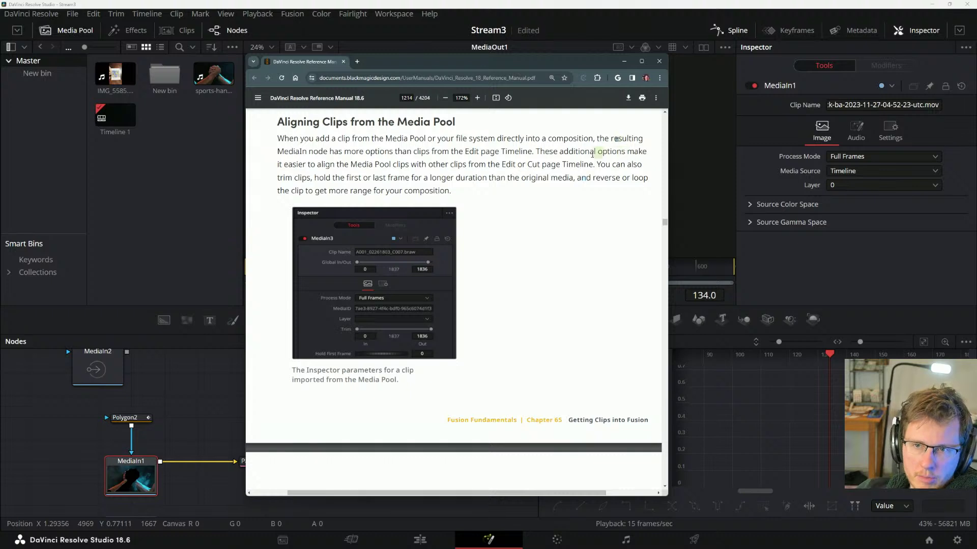
left_click_drag(293, 151, 562, 169)
left_click(392, 155)
left_click(485, 181)
left_click(524, 168)
left_click(536, 156)
left_click(562, 176)
left_click_drag(284, 164, 398, 165)
left_click(396, 170)
left_click(386, 172)
left_click(402, 165)
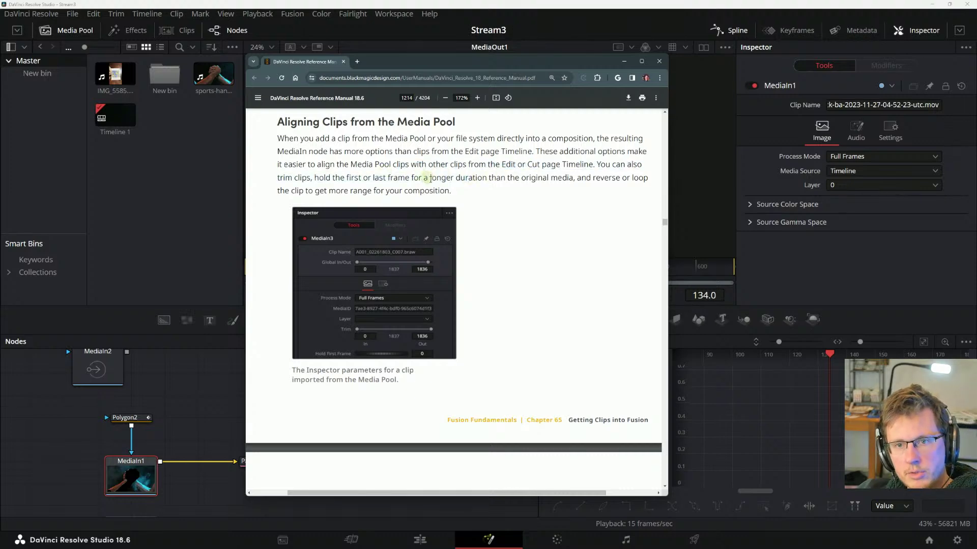
scroll(435, 191, "down", 1)
scroll(479, 231, "up", 2)
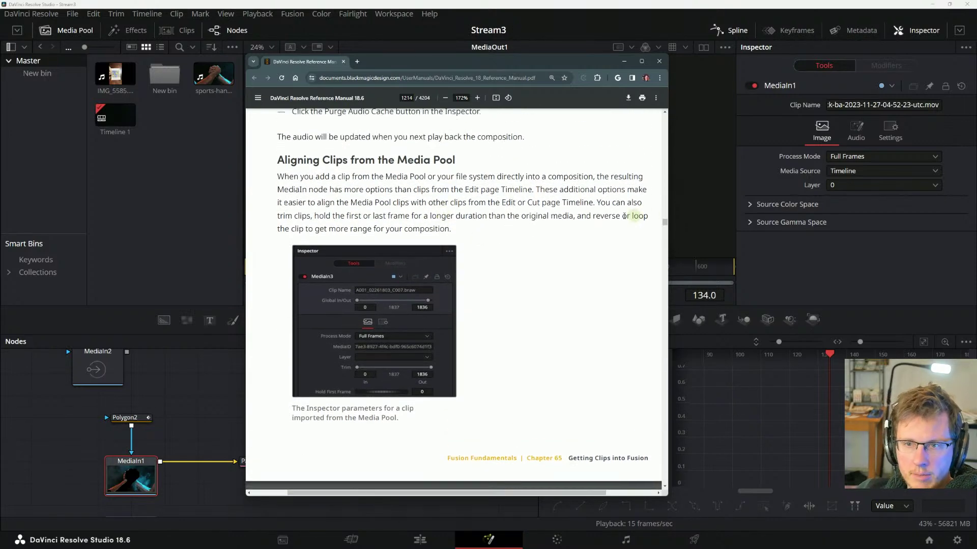
left_click_drag(335, 216, 428, 216)
left_click(421, 221)
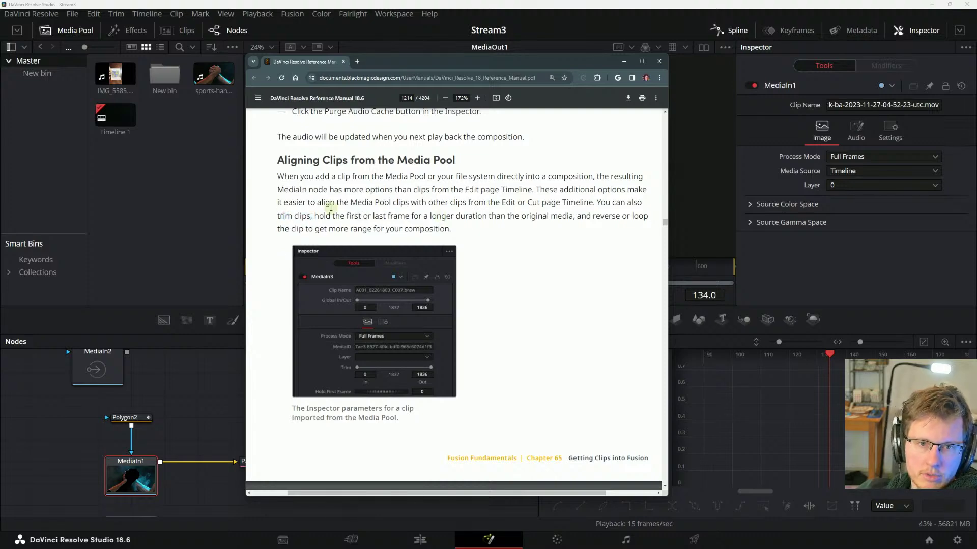
- Read the manual's list of additional controls for Media Pool clips, including the Global In/Out description
scroll(330, 207, "down", 5)
left_click_drag(342, 280, 335, 258)
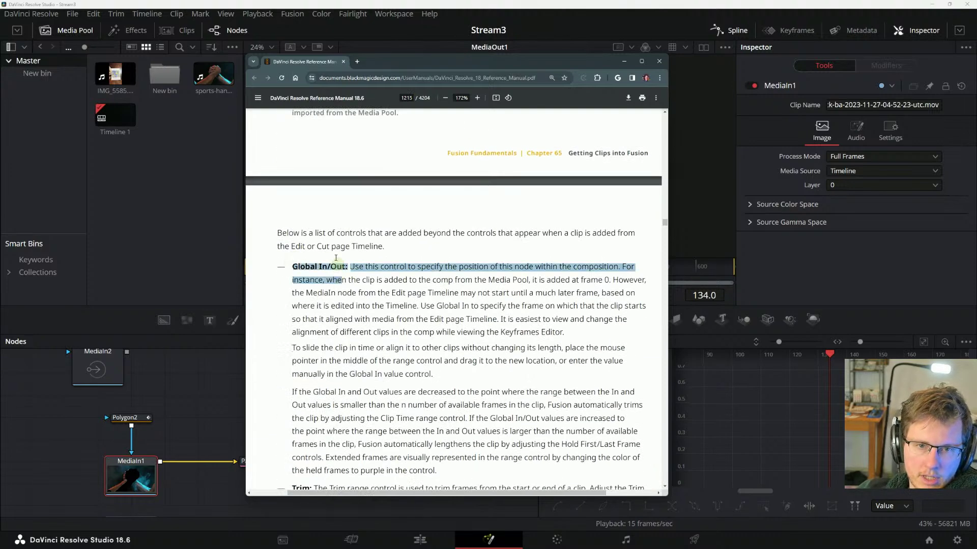
left_click(296, 236)
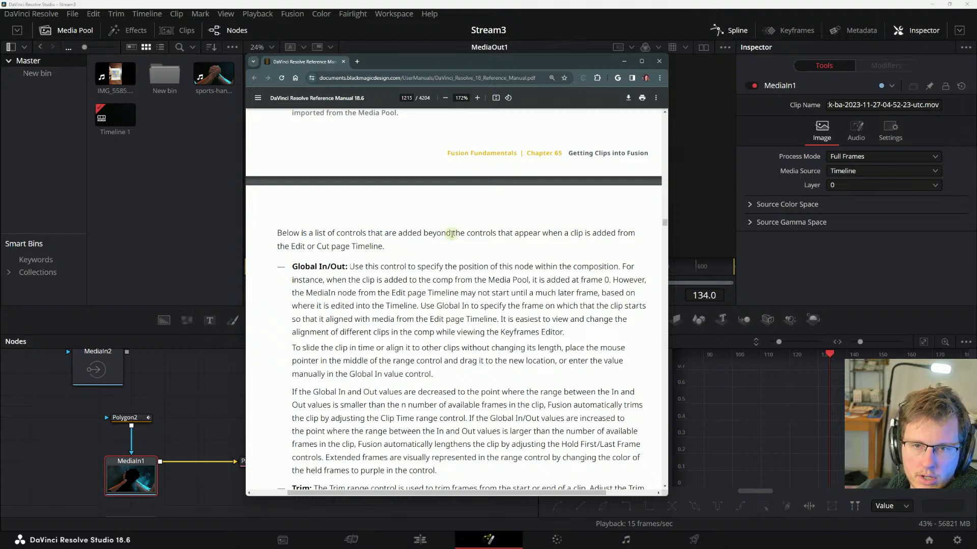
left_click_drag(452, 233, 592, 235)
left_click(496, 234)
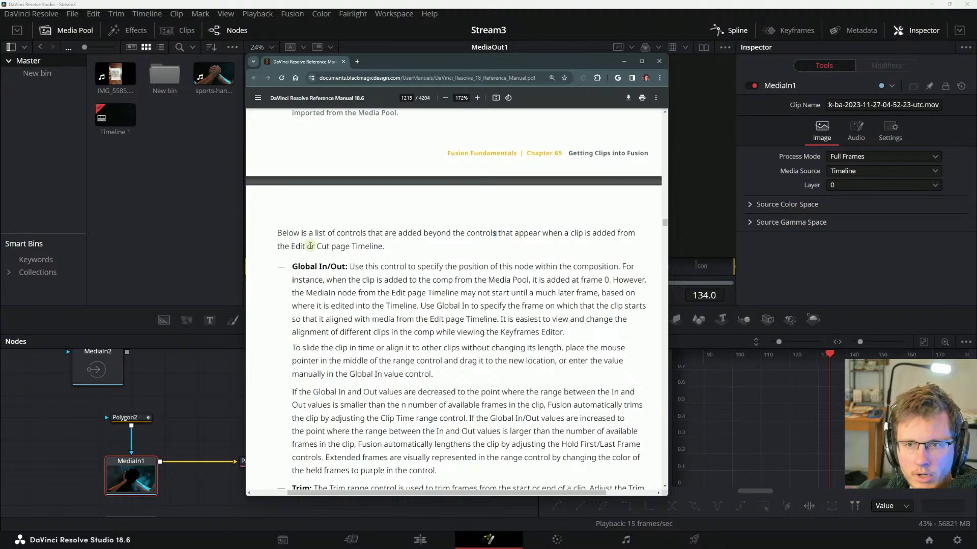
scroll(305, 251, "down", 3)
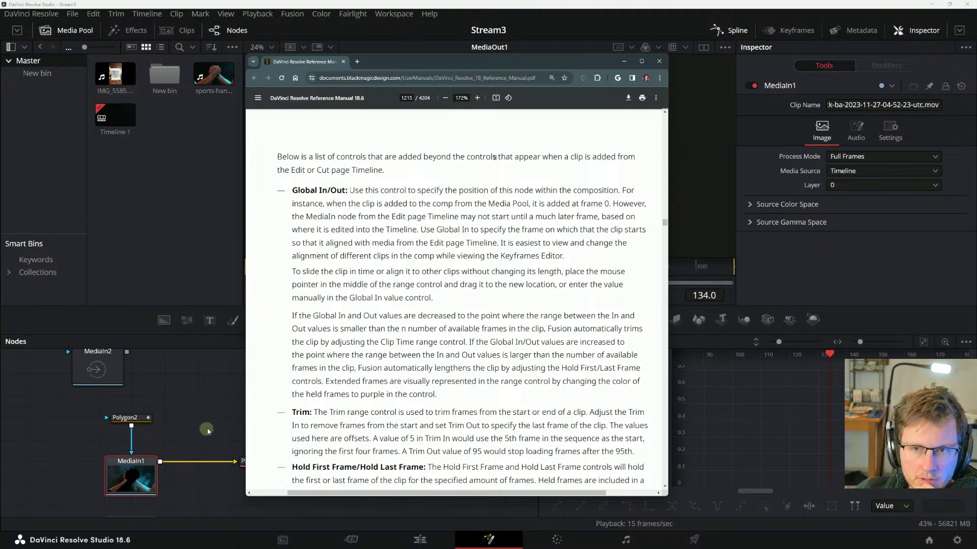
- Return to DaVinci Resolve and compare MediaIn1's image, audio and general settings with the manual's list of controls
left_click(120, 484)
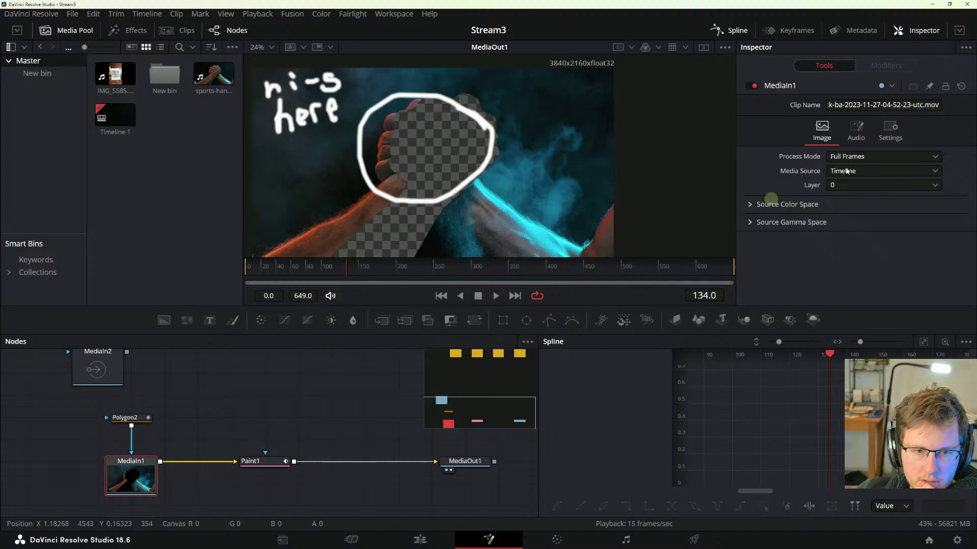
left_click(856, 131)
left_click(889, 135)
left_click(856, 131)
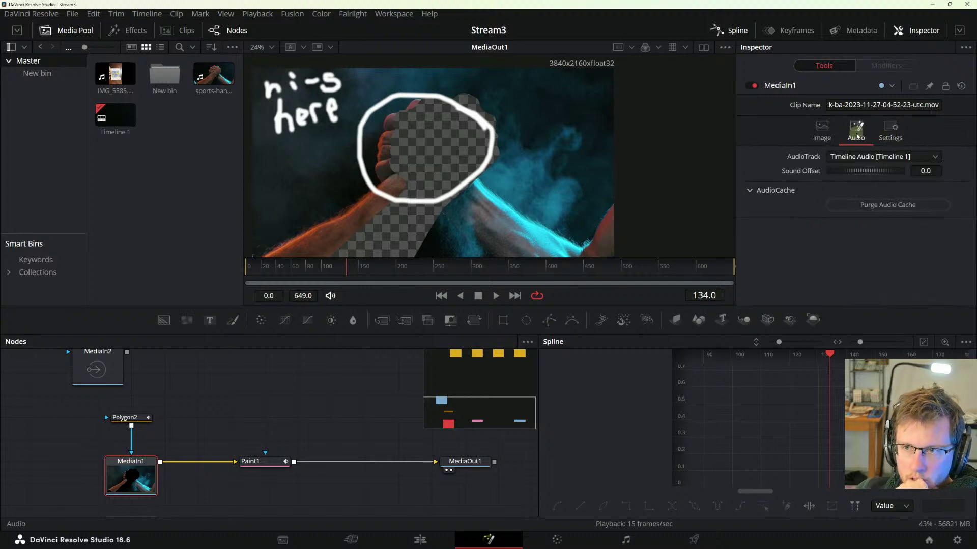
left_click(833, 131)
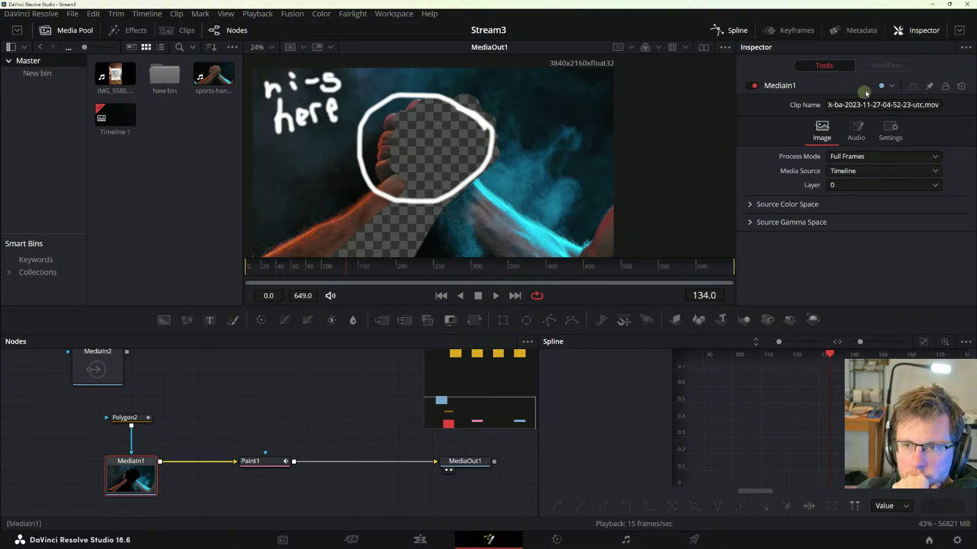
left_click(885, 136)
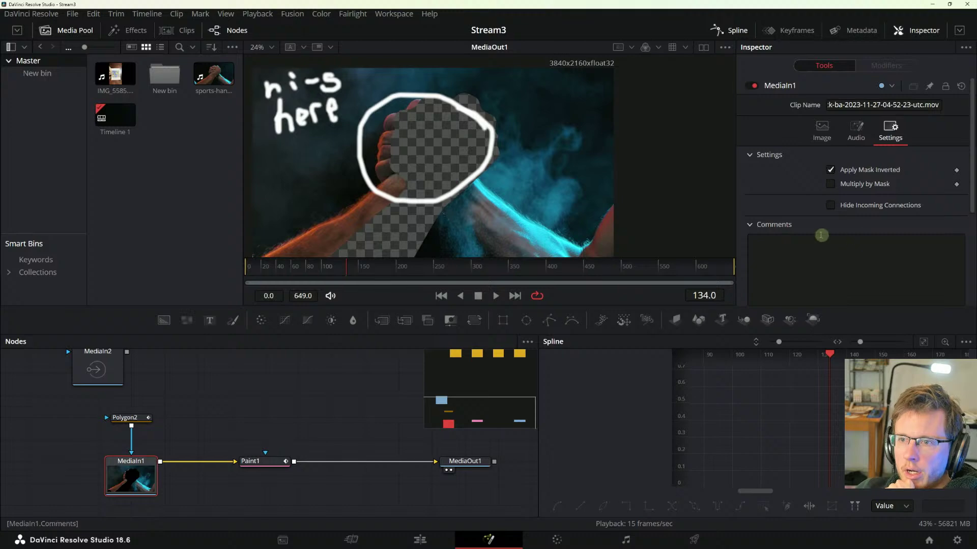
- Collapse the Comments and Frame Render Script sections in MediaIn1's general settings and return to its image settings
scroll(814, 235, "down", 5)
left_click(749, 279)
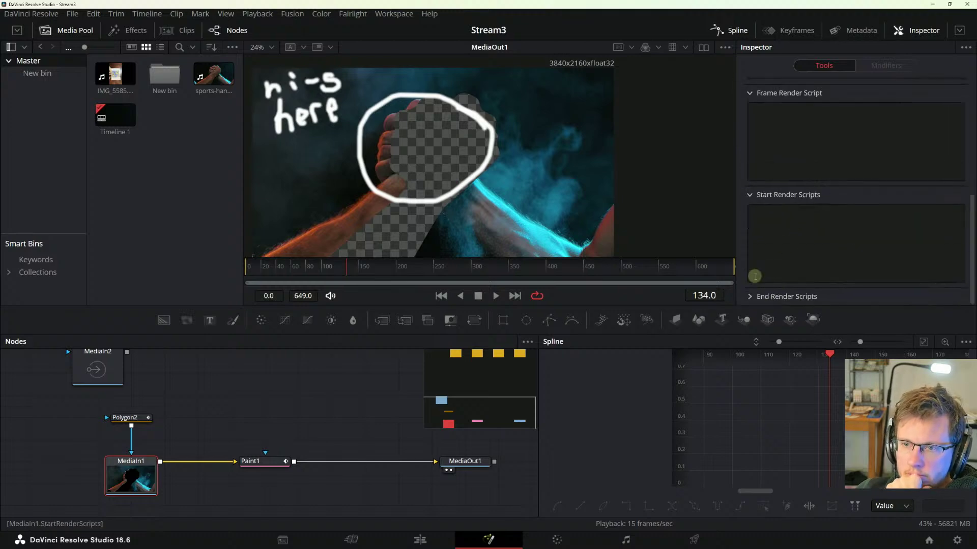
left_click(751, 199)
scroll(749, 186, "up", 3)
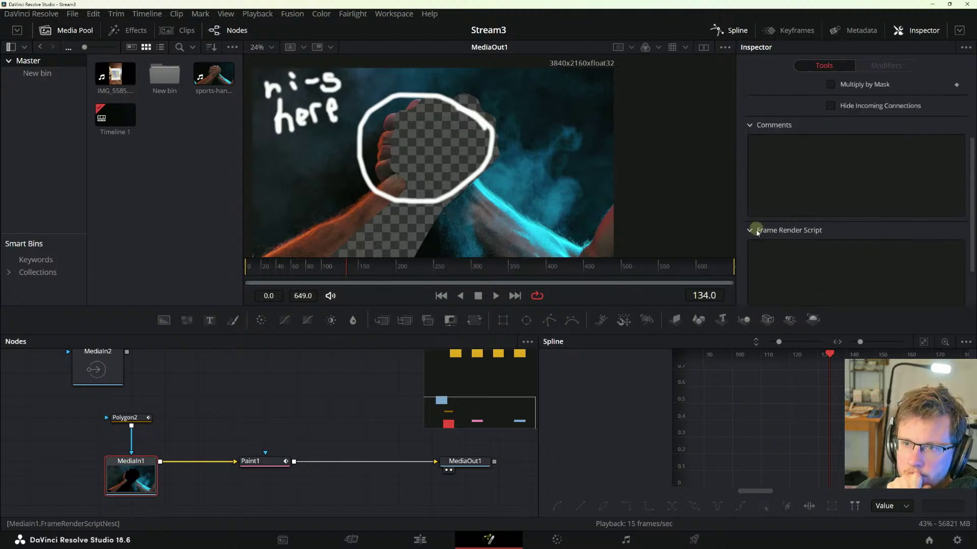
left_click(750, 124)
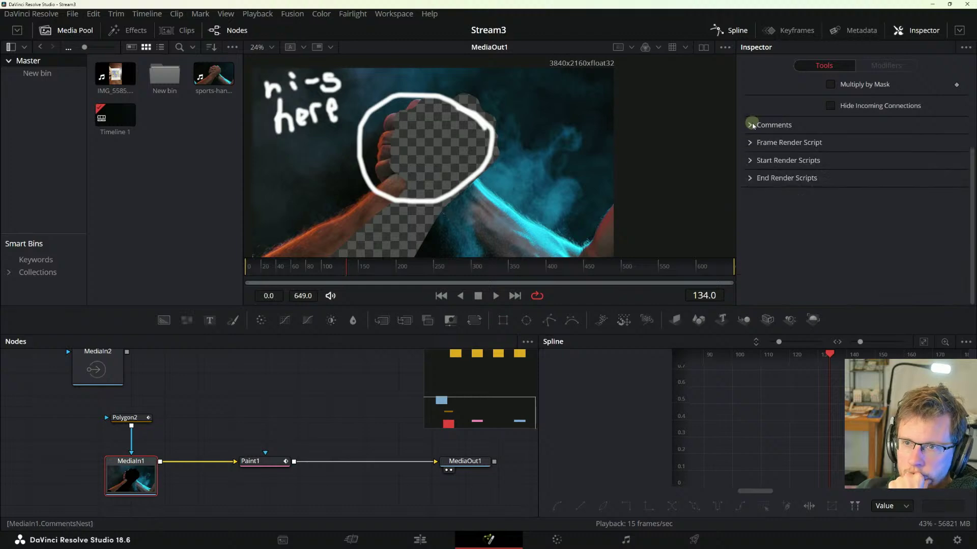
left_click(752, 179)
left_click(751, 179)
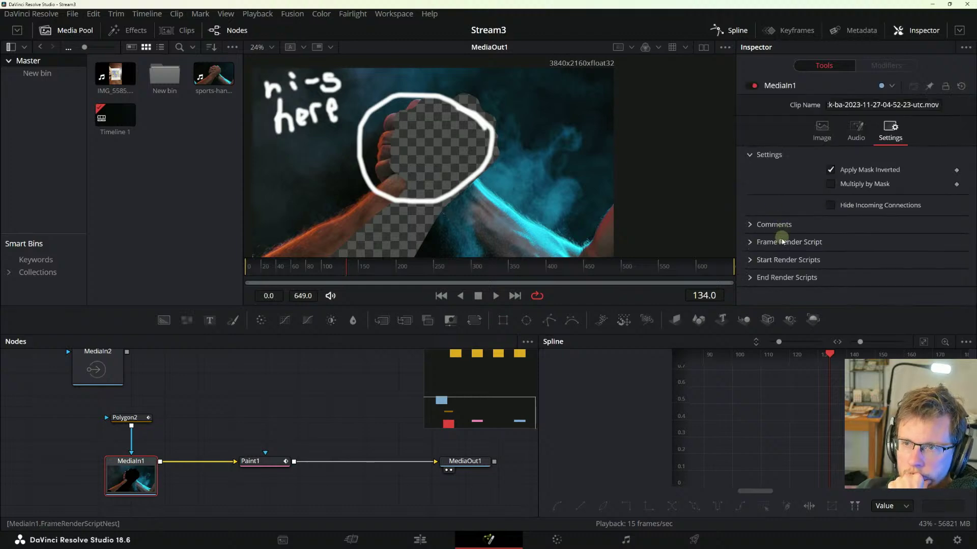
left_click(854, 131)
left_click(821, 130)
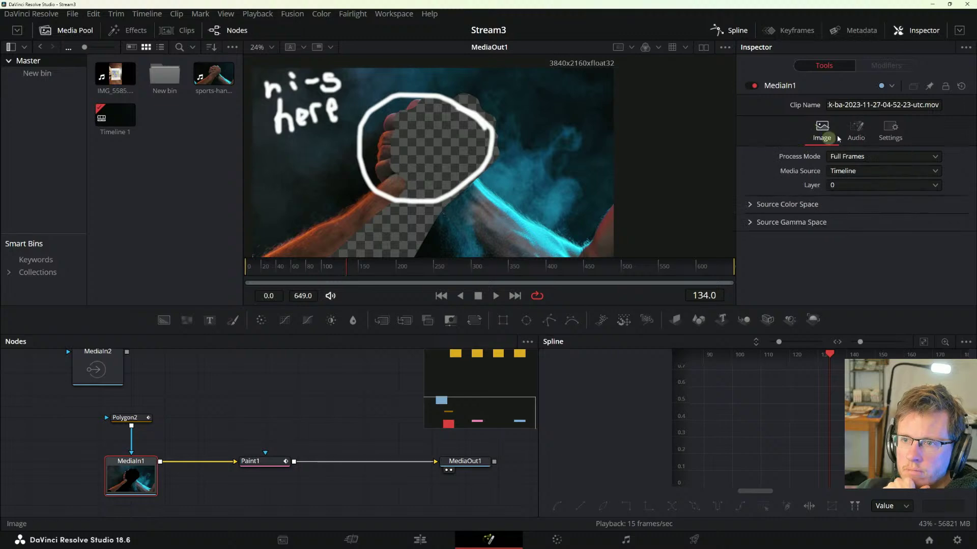
- Compare the audio and image settings of the timeline clip MediaIn1 with the settings of the Media Pool clip MediaIn2
left_click(856, 131)
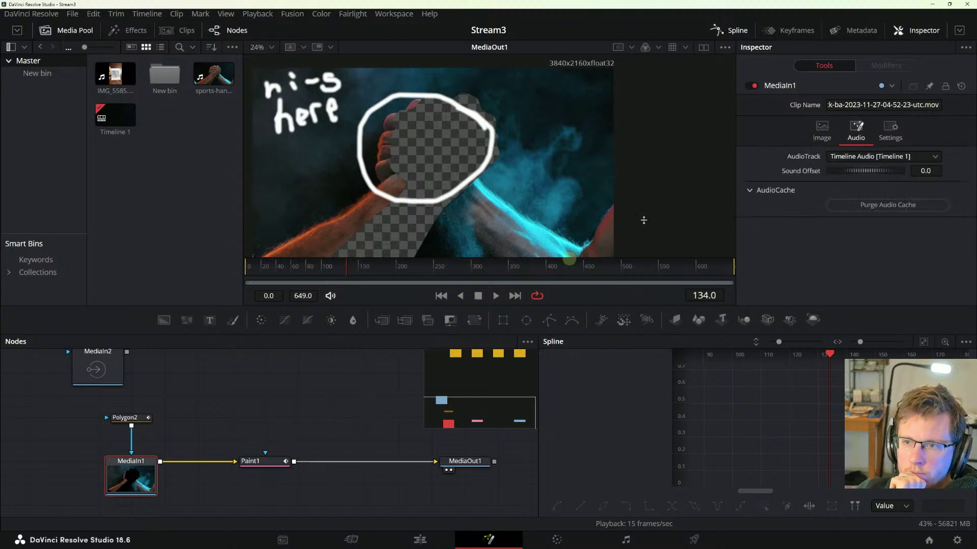
left_click(821, 131)
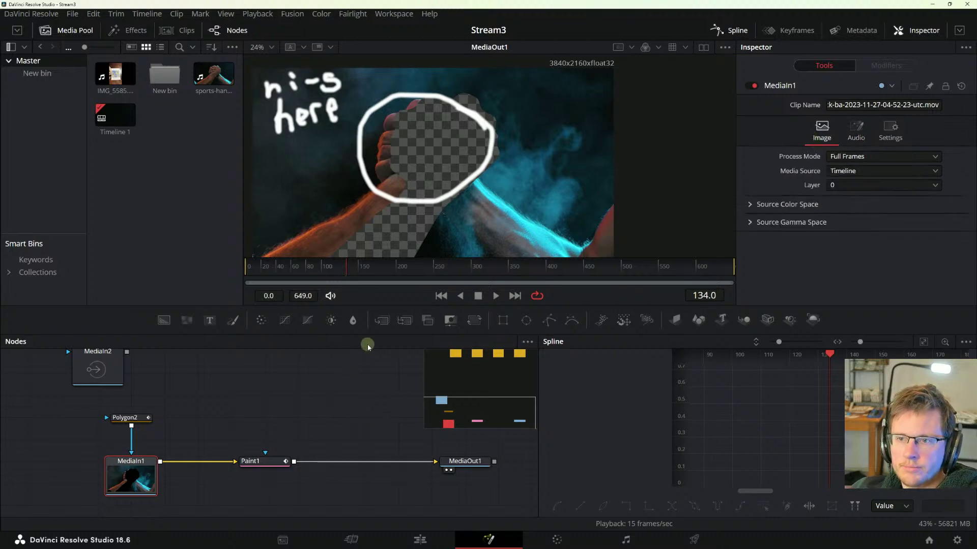
key("alt+Tab")
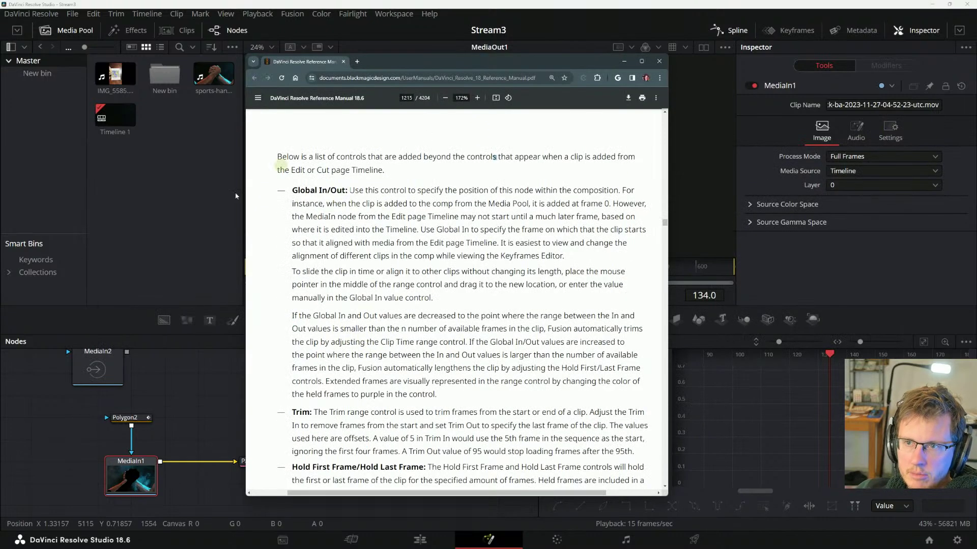
left_click(148, 420)
left_click(111, 374)
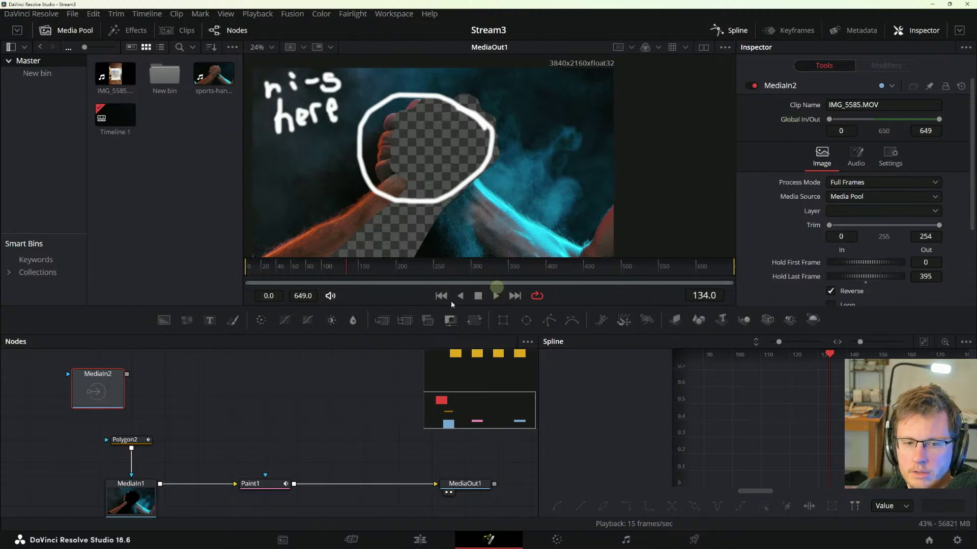
left_click(127, 495)
scroll(203, 432, "down", 1)
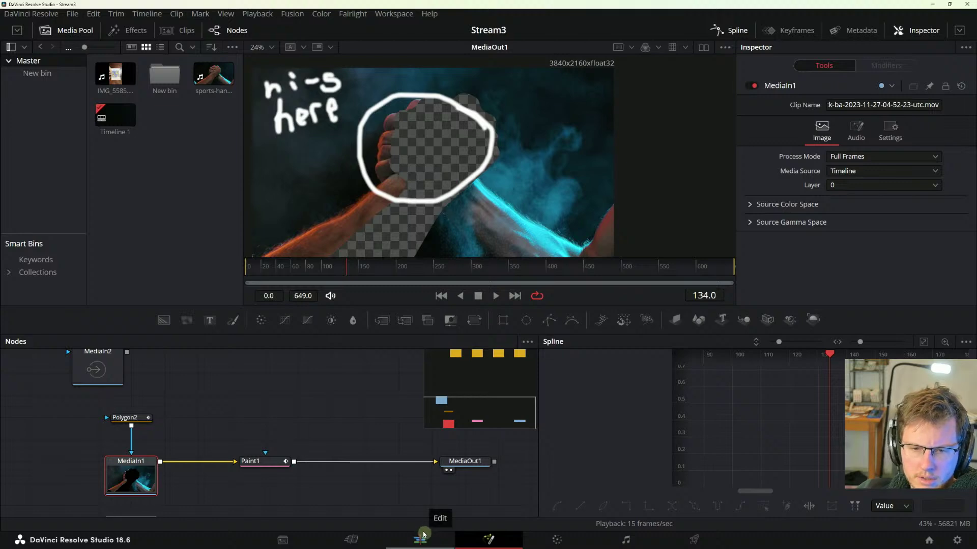
left_click(101, 372)
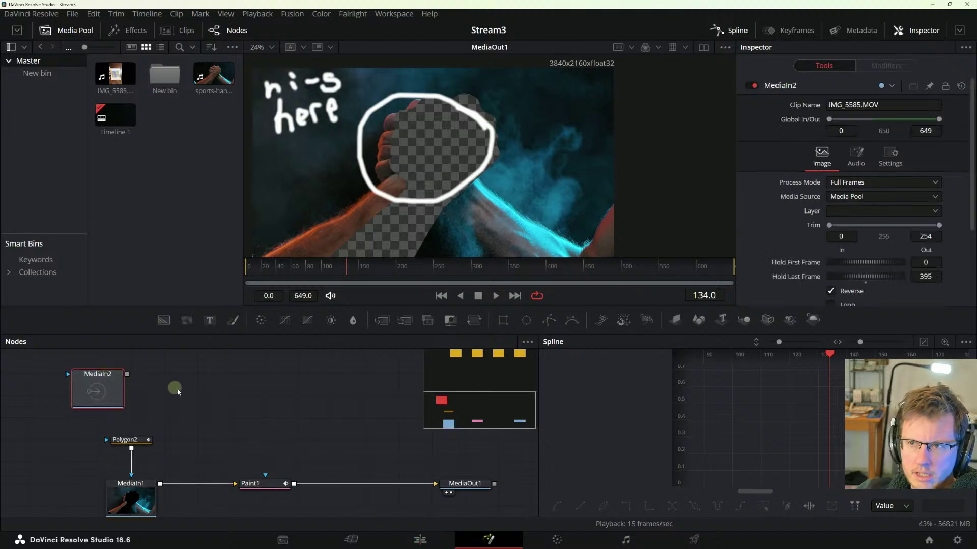
scroll(209, 398, "up", 1)
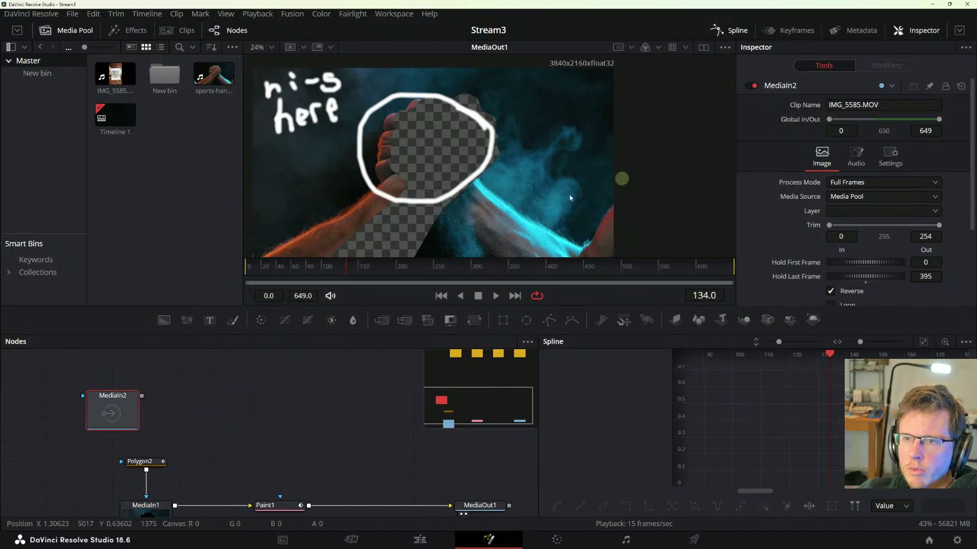
scroll(251, 429, "down", 1)
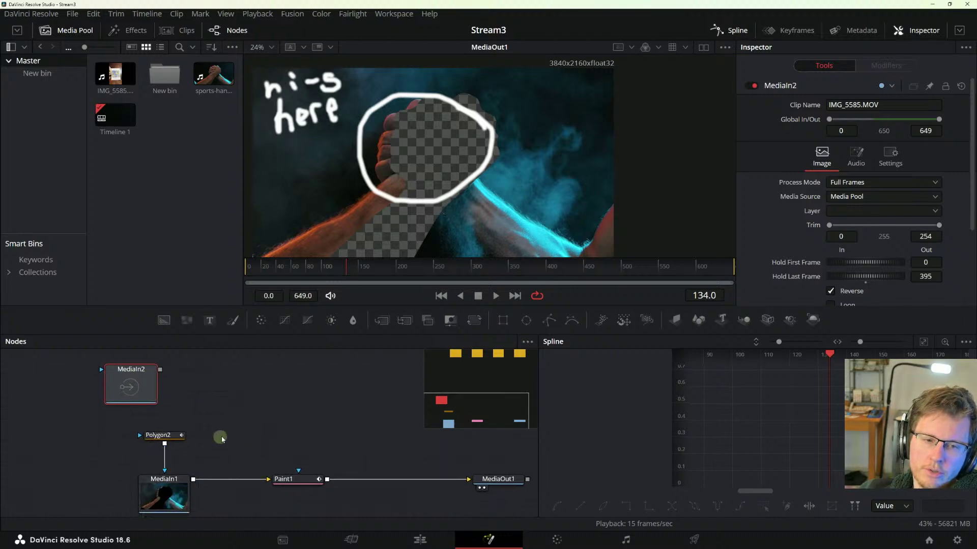
scroll(218, 460, "up", 2)
- Switch to the DaVinci Resolve manual and reread the Global In/Out paragraph on aligning a clip with the Edit page timeline media
key("alt+Tab")
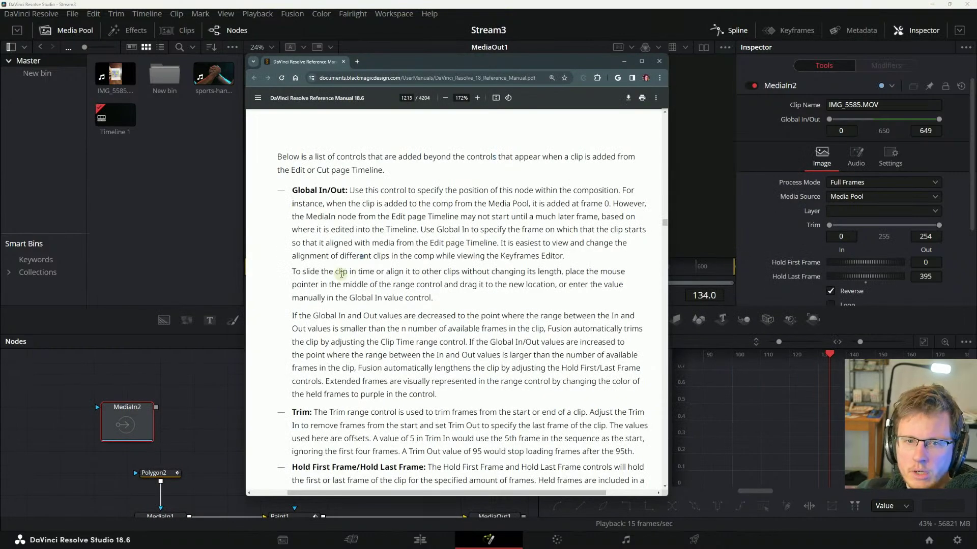
left_click_drag(310, 202, 505, 451)
left_click(512, 385)
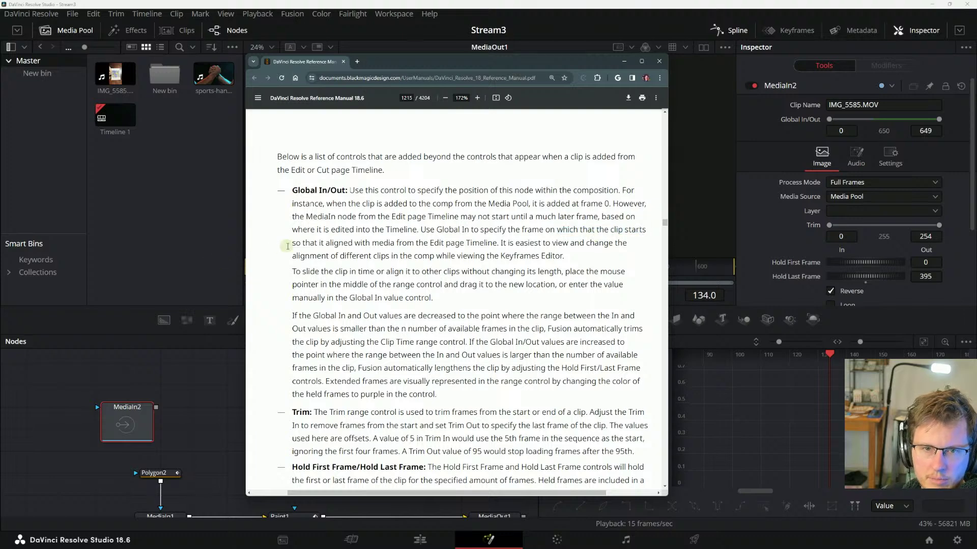
left_click_drag(287, 245, 399, 242)
left_click(311, 245)
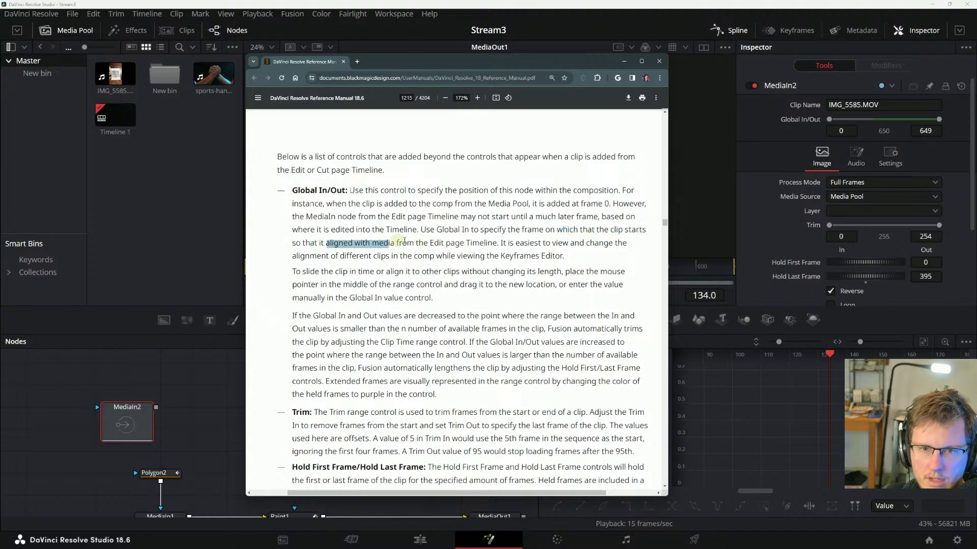
left_click(399, 242)
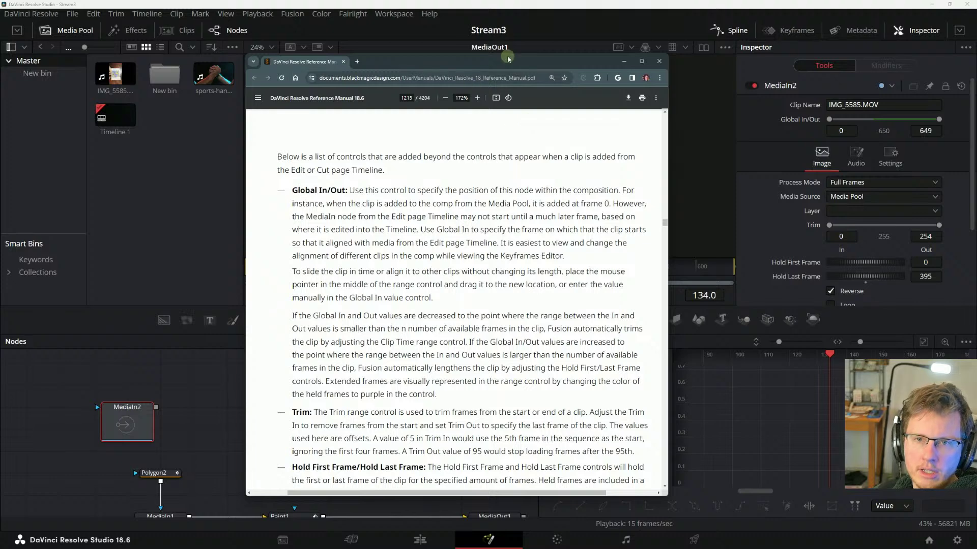
- Move the manual aside, show the Keyframes Editor and slide MediaIn2's clip earlier so it spans frames -26 to 623
left_click_drag(508, 60, 251, 85)
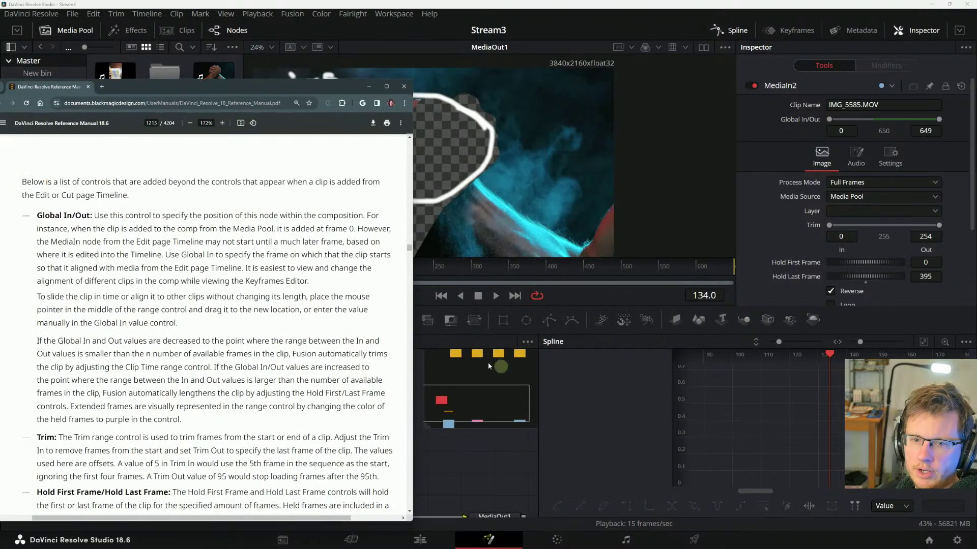
left_click(791, 30)
mouse_move(511, 413)
left_mouse_down()
mouse_move(552, 413)
mouse_move(511, 413)
left_mouse_up()
- Return to the manual and read how to slide a clip in time with the range control without changing its length
key("alt+Tab")
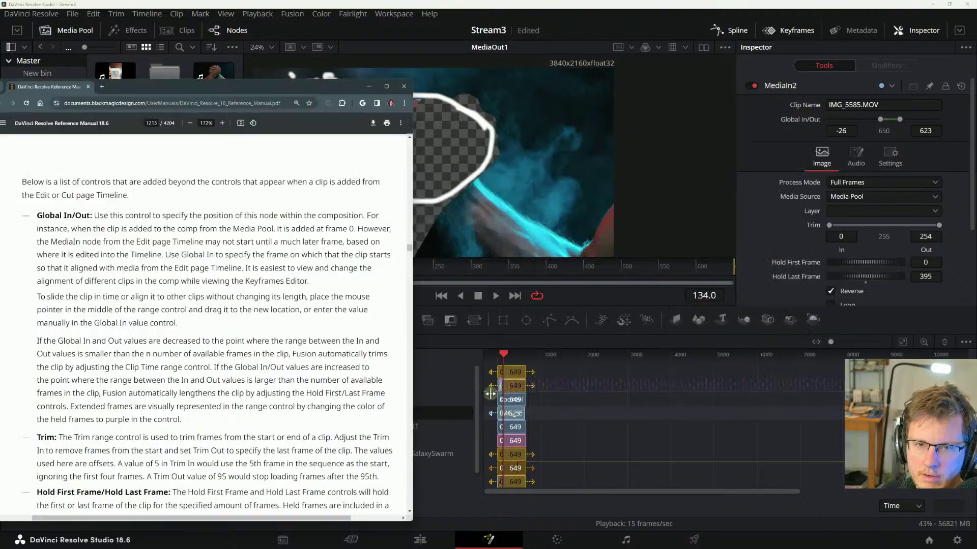
left_click_drag(323, 89, 529, 51)
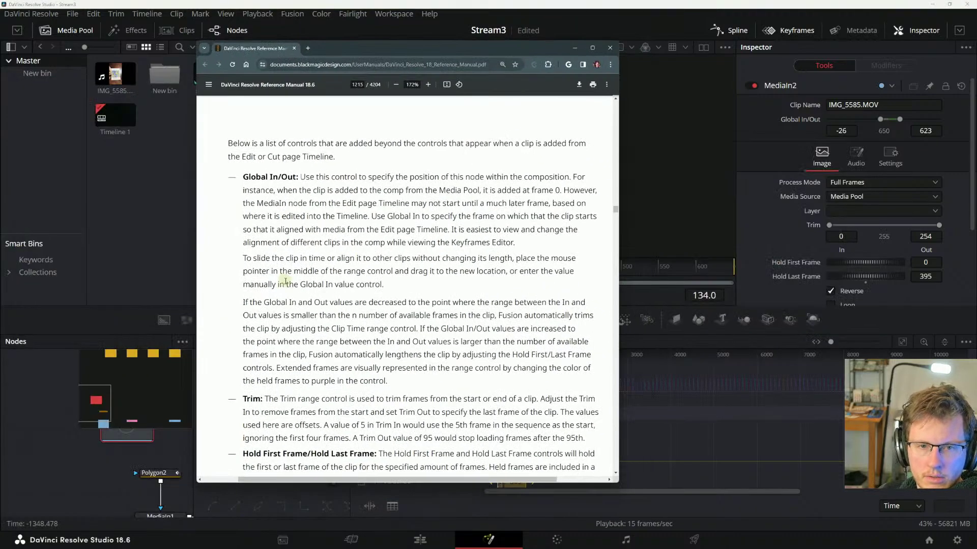
left_click_drag(267, 262, 451, 269)
left_click(451, 265)
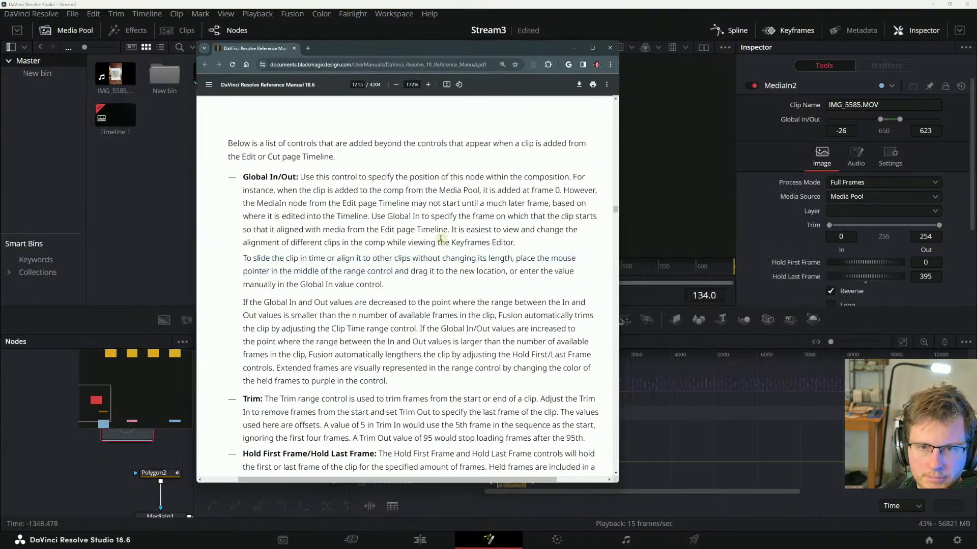
left_click(360, 260)
left_click_drag(244, 259, 432, 237)
left_click(476, 271)
left_click(429, 246)
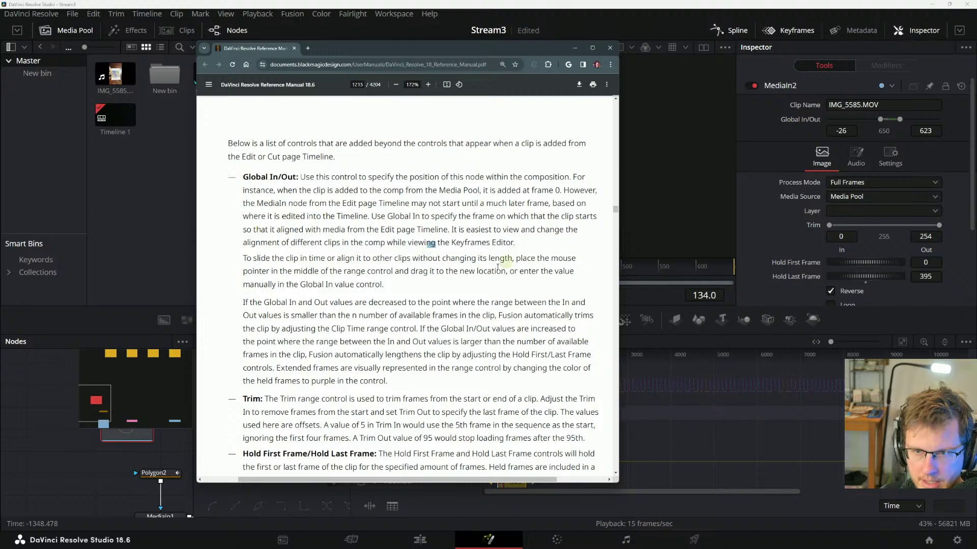
left_click(268, 273)
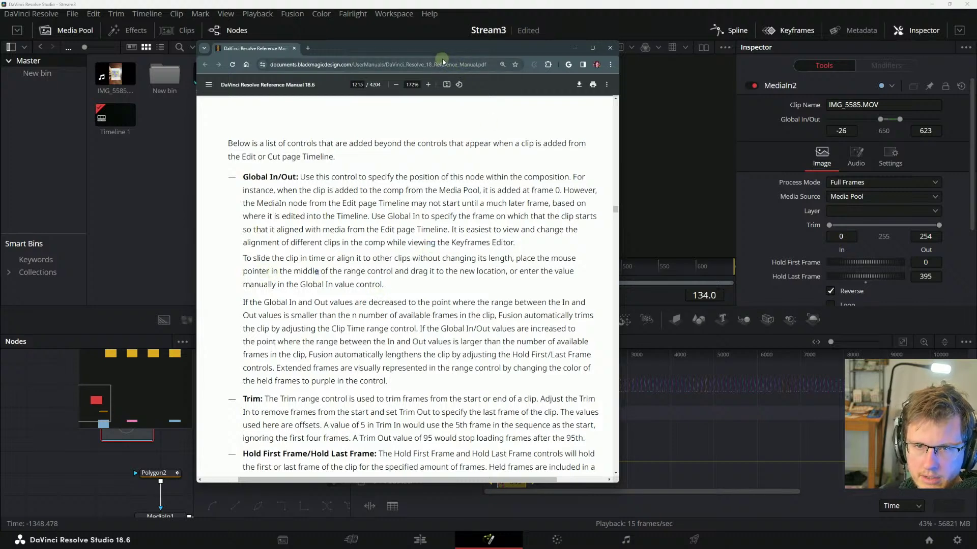
- Move the manual out of the way and trim the start of MediaIn2's clip to frame 112 in the Keyframes Editor
left_click_drag(441, 59, 974, 61)
left_click(503, 410)
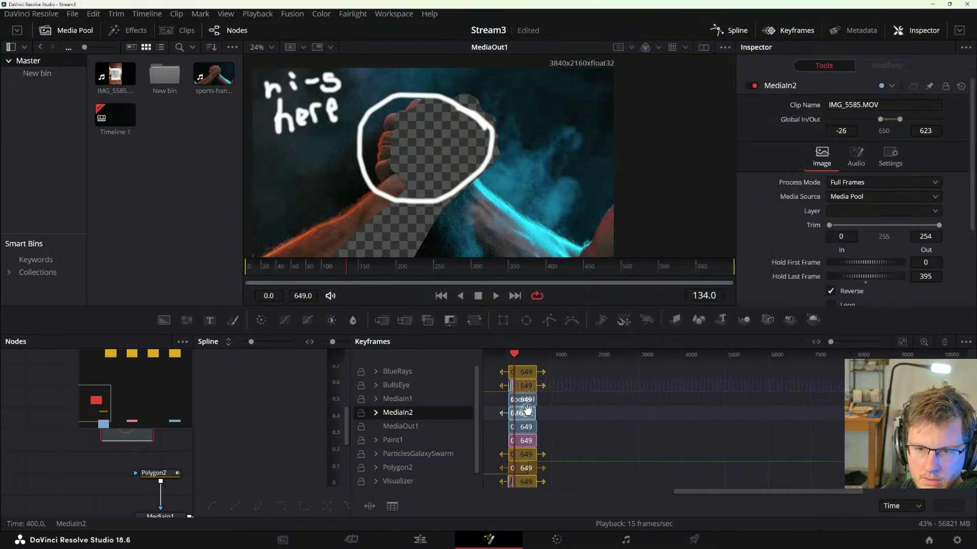
scroll(539, 409, "left", 3)
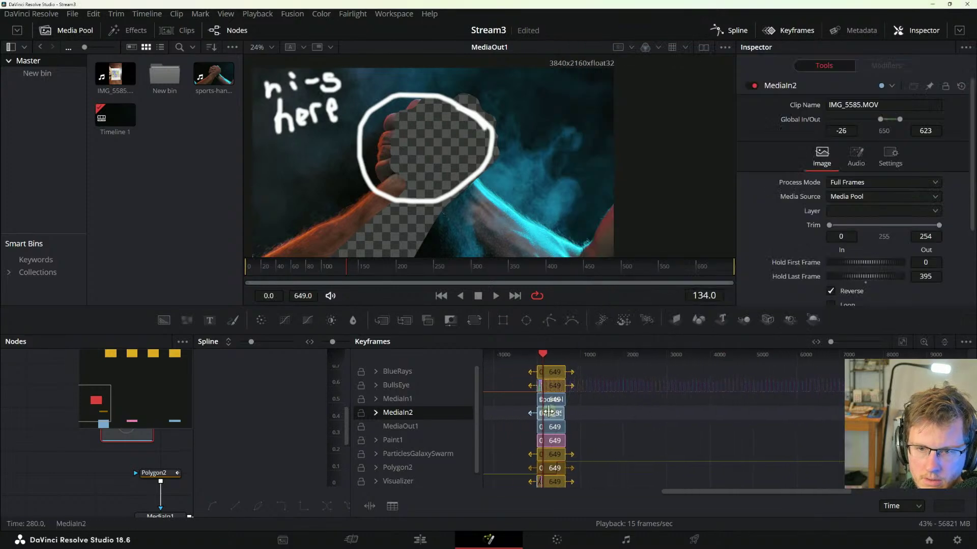
scroll(547, 413, "up", 5)
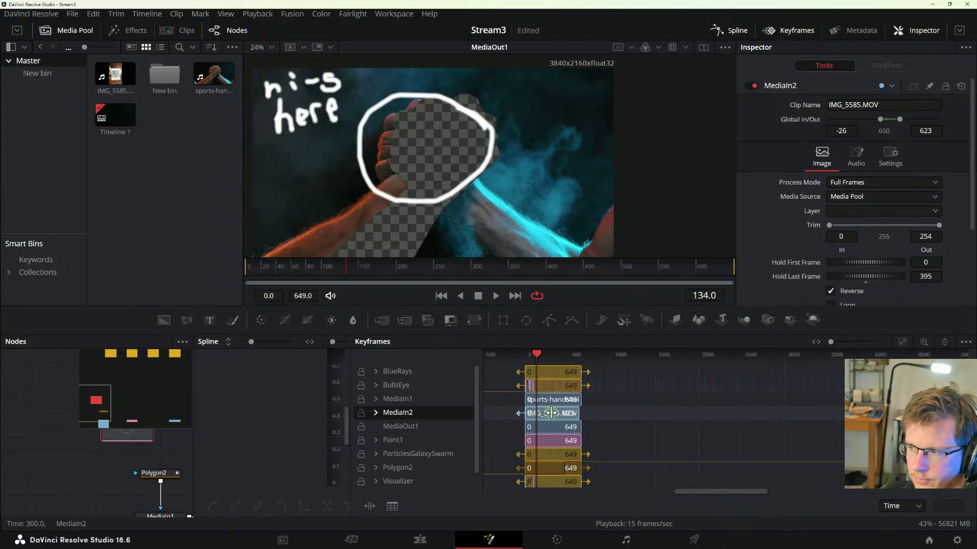
left_click_drag(499, 412, 520, 412)
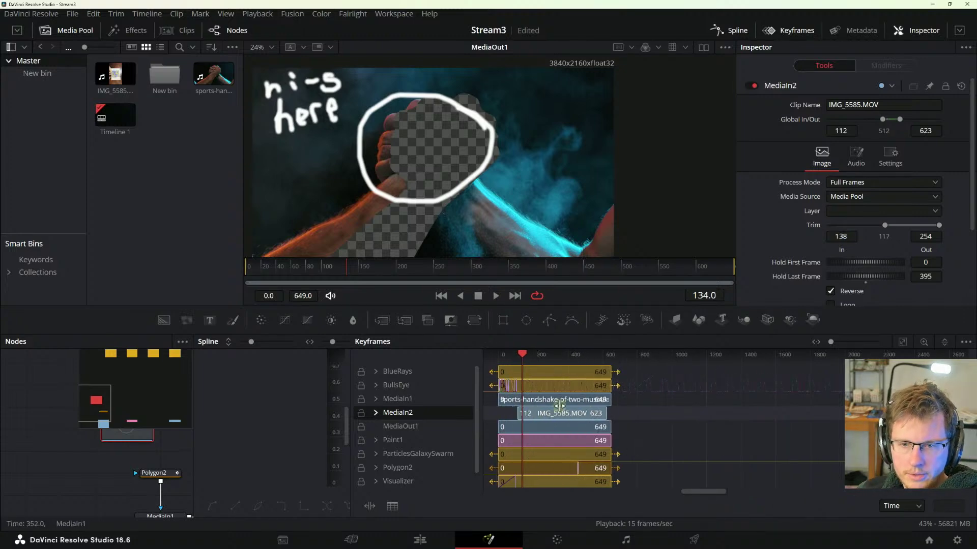
- Slide MediaIn2's clip later in the Keyframes Editor so it spans frames 122 to 633
scroll(560, 413, "right", 2)
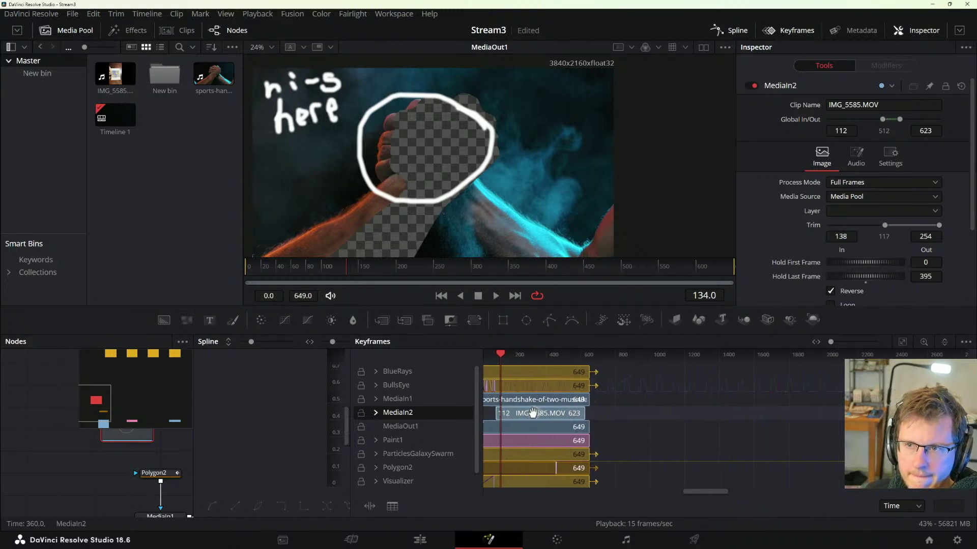
right_click(536, 411)
left_click_drag(536, 411, 549, 416)
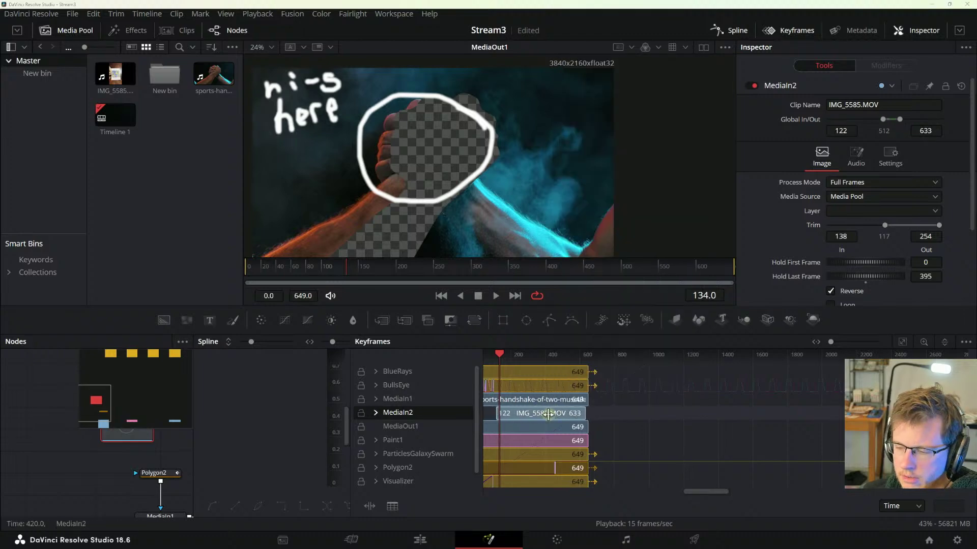
- Read in the manual how decreasing or increasing the Global In and Out range trims or extends a clip and how extended frames are represented
key("alt+Tab")
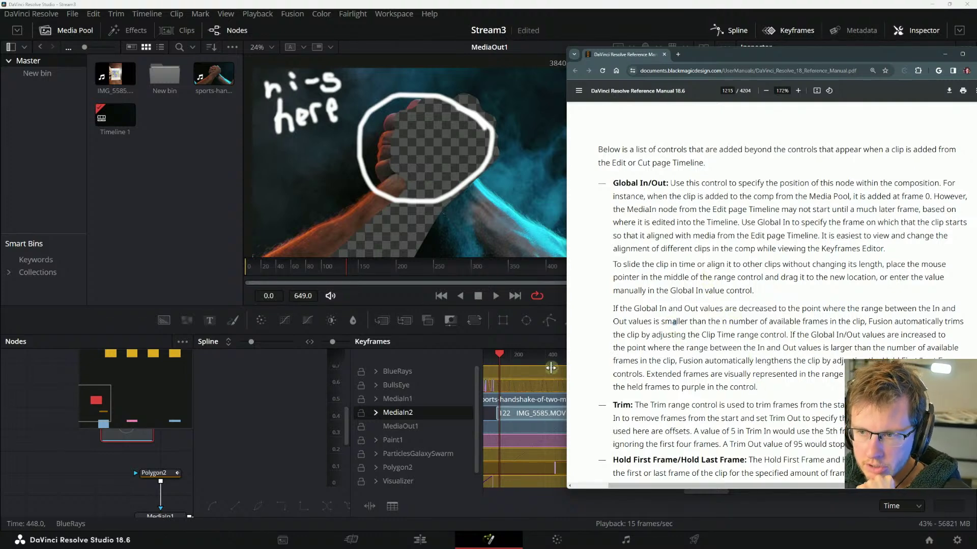
left_click_drag(616, 336, 686, 337)
left_click(686, 337)
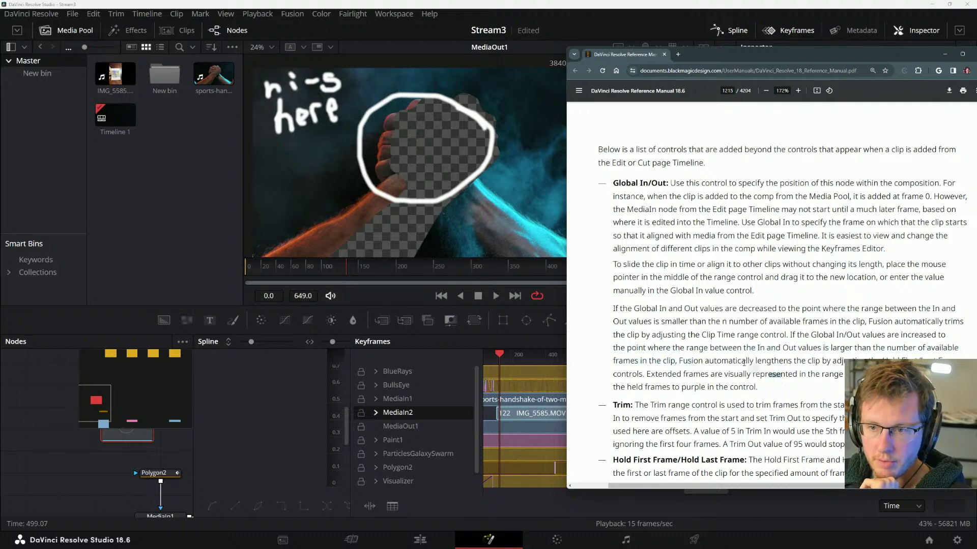
left_click_drag(758, 375, 613, 359)
mouse_move(711, 334)
left_mouse_down()
mouse_move(693, 322)
mouse_move(709, 336)
mouse_move(693, 342)
left_mouse_up()
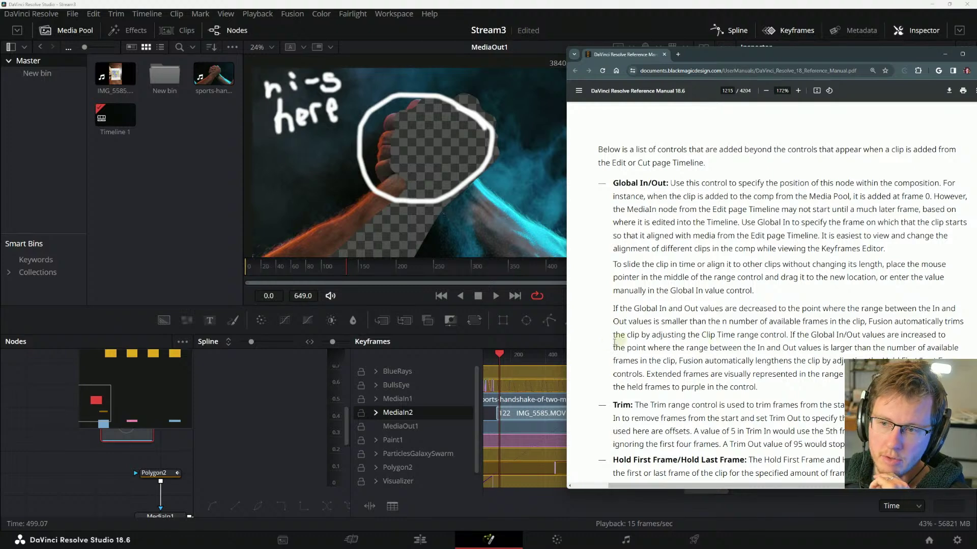
left_click_drag(616, 342, 691, 388)
left_click(758, 386)
left_click_drag(652, 334, 788, 379)
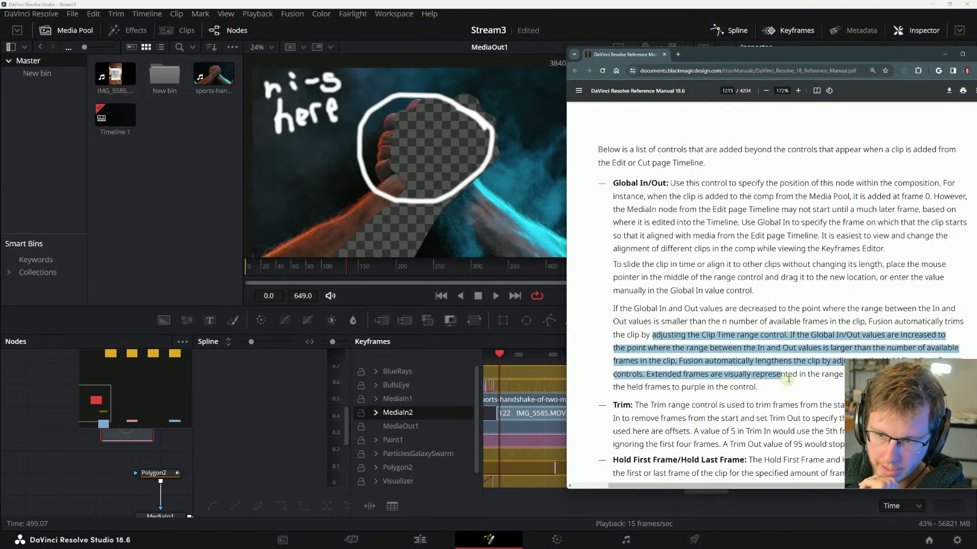
left_click(788, 379)
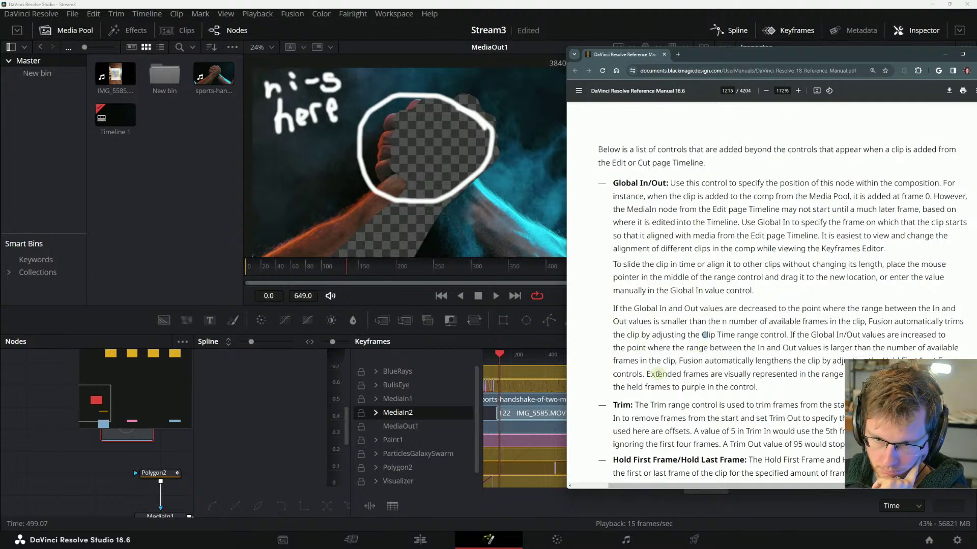
left_click(762, 370)
left_click_drag(654, 373, 679, 370)
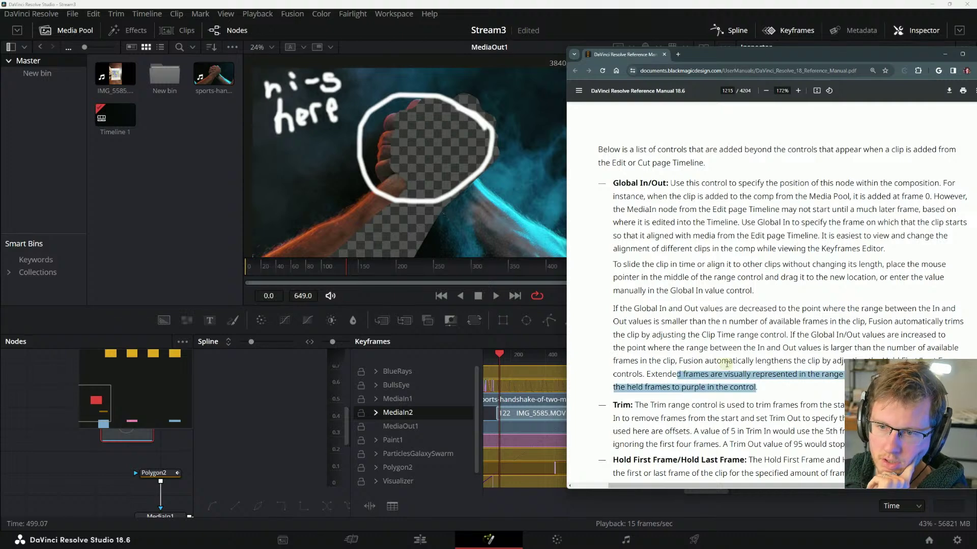
left_click(725, 363)
left_click_drag(800, 374, 844, 379)
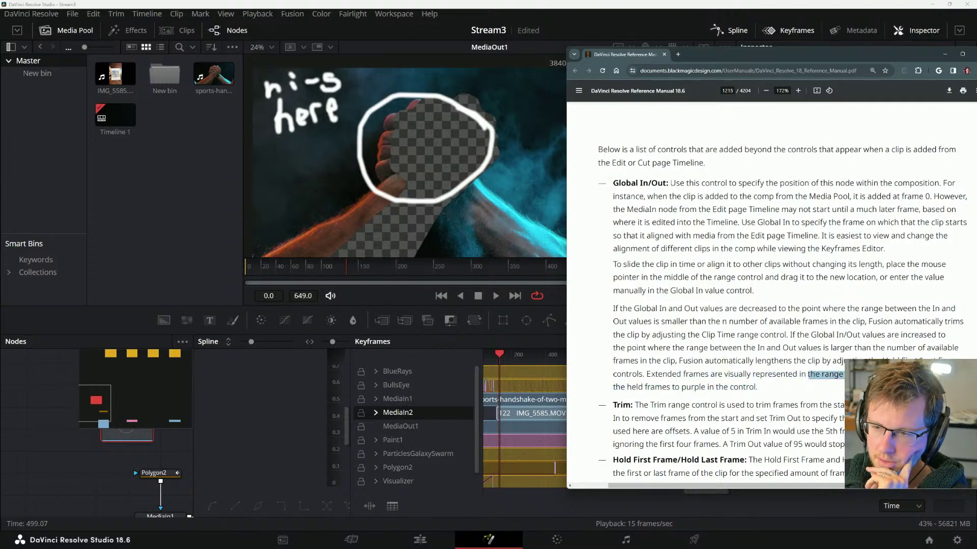
left_click(844, 379)
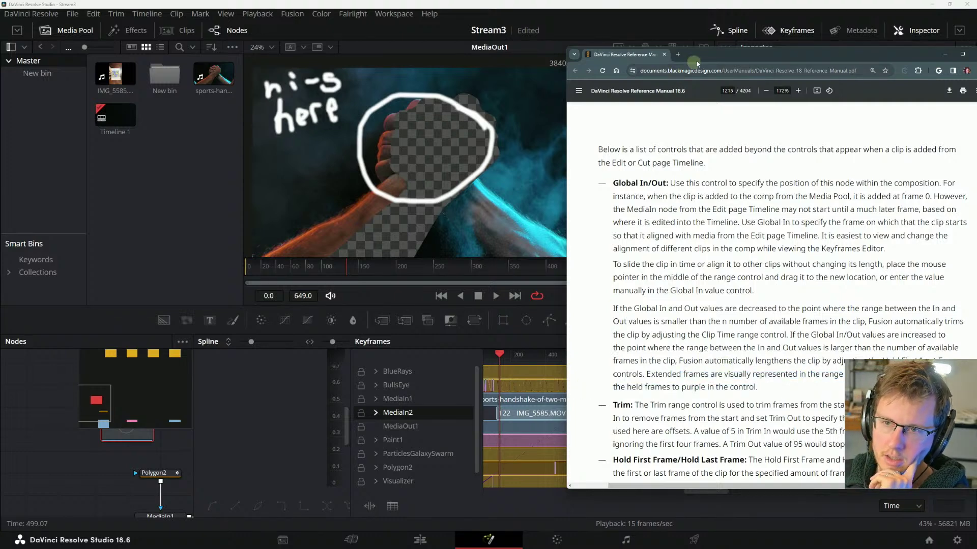
- Move the manual out of the way and reduce MediaIn2's Hold Last Frame to 0
left_click_drag(711, 51, 745, 417)
scroll(834, 224, "down", 2)
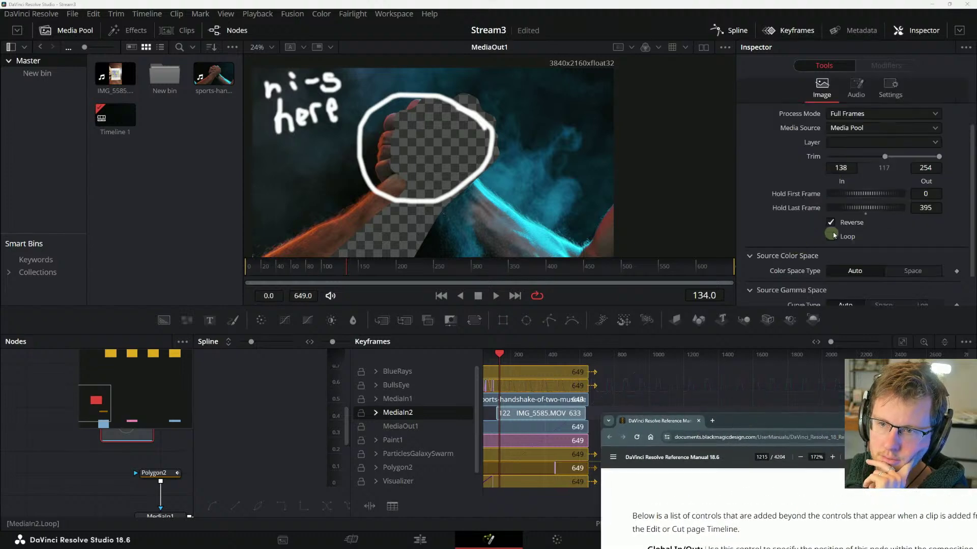
left_click(862, 210)
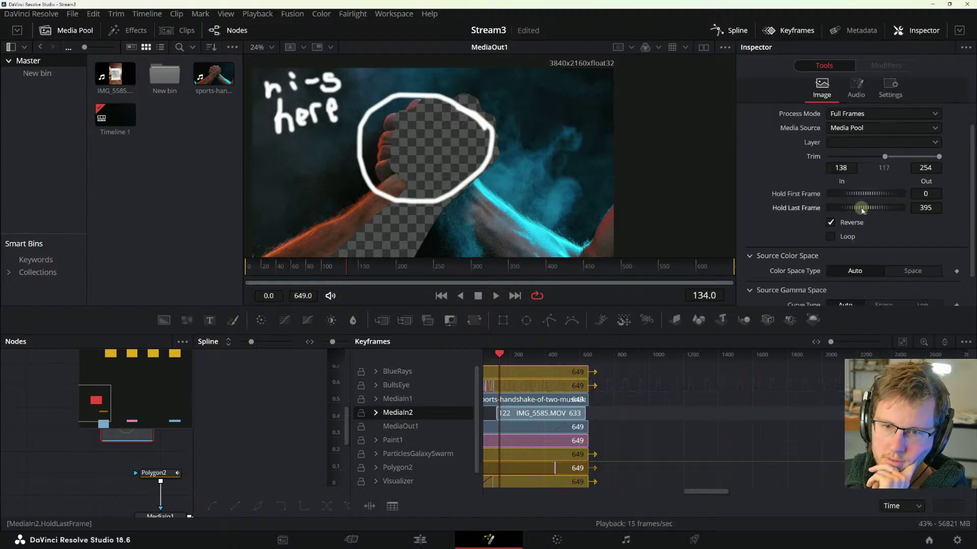
left_click_drag(869, 211, 483, 236)
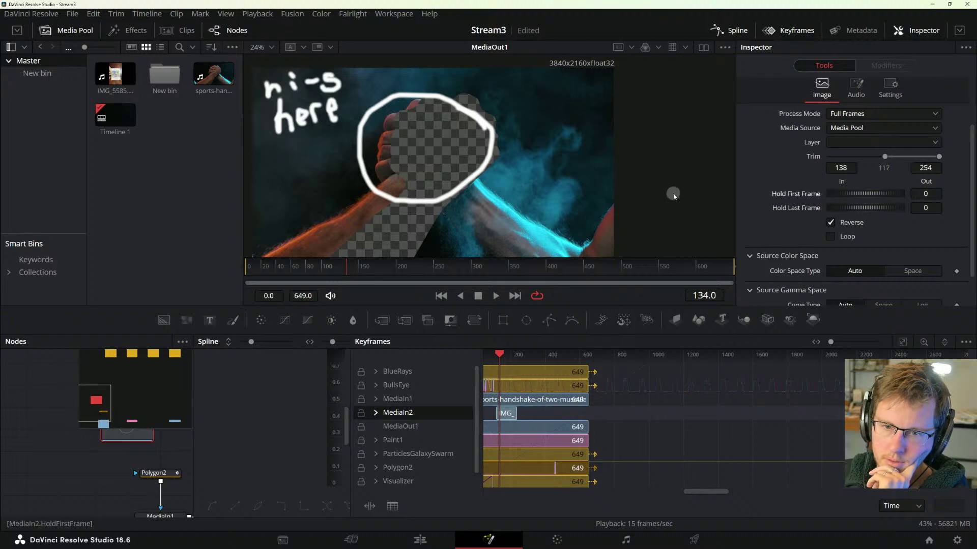
- Try extending MediaIn2's clip with a Hold Last Frame value of 90
left_click_drag(553, 410, 638, 411)
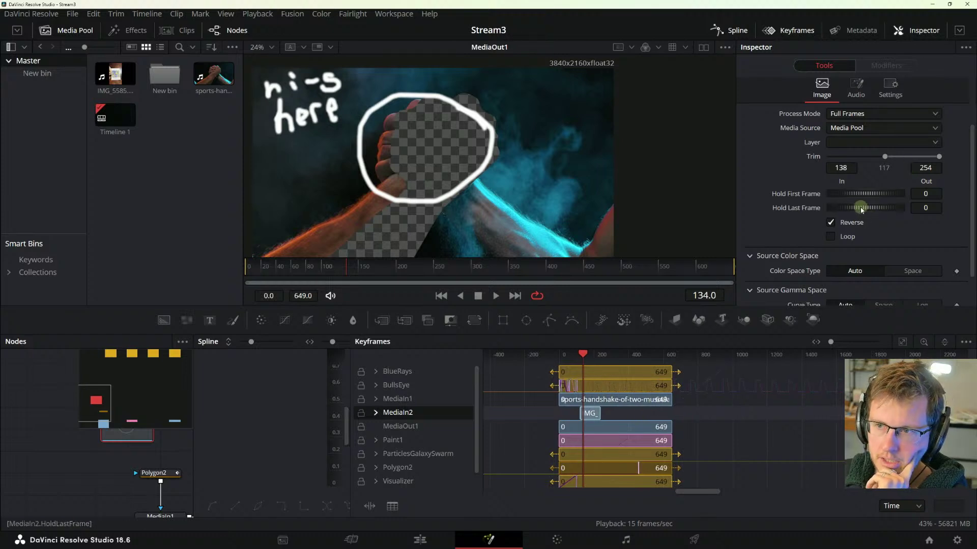
left_click_drag(859, 208, 811, 216)
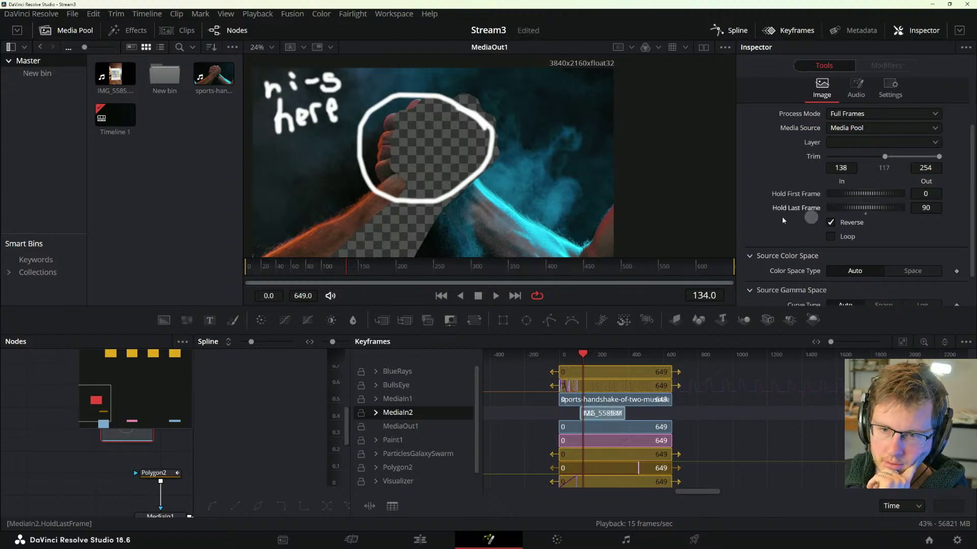
left_click(376, 412)
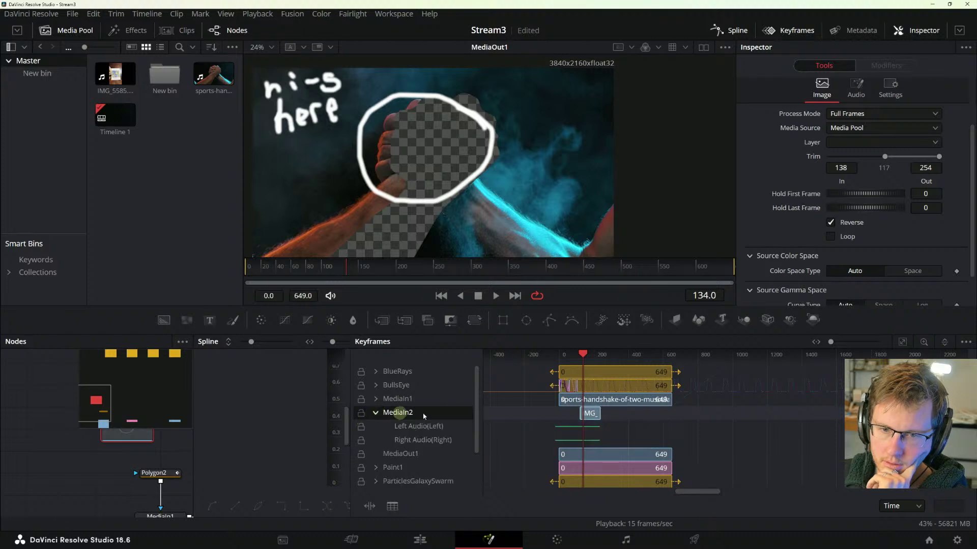
mouse_move(861, 210)
left_mouse_down()
mouse_move(890, 209)
mouse_move(848, 213)
left_mouse_up()
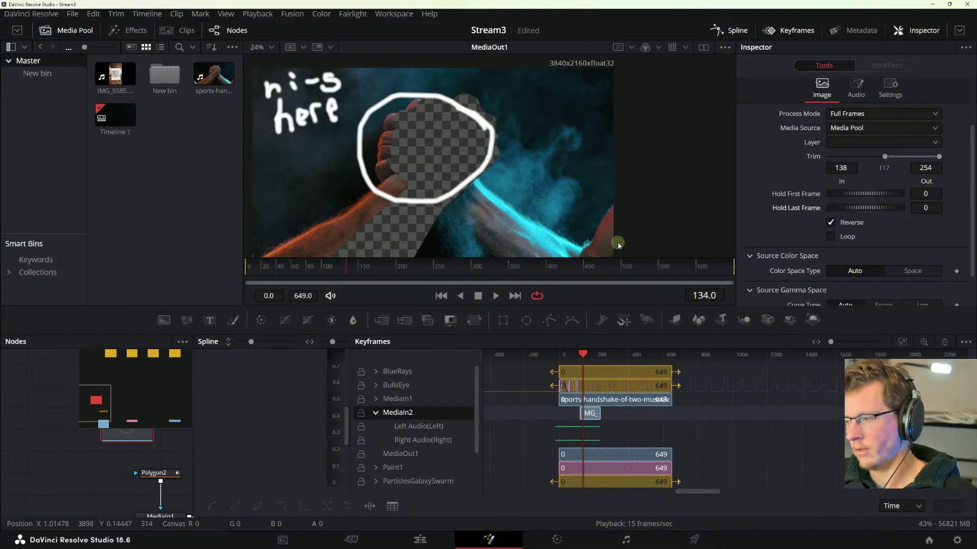
- Switch to the manual in the browser and read how the Trim range control removes frames from a clip's start or end
key("alt+Tab")
left_click_drag(735, 421, 608, 75)
scroll(618, 374, "down", 2)
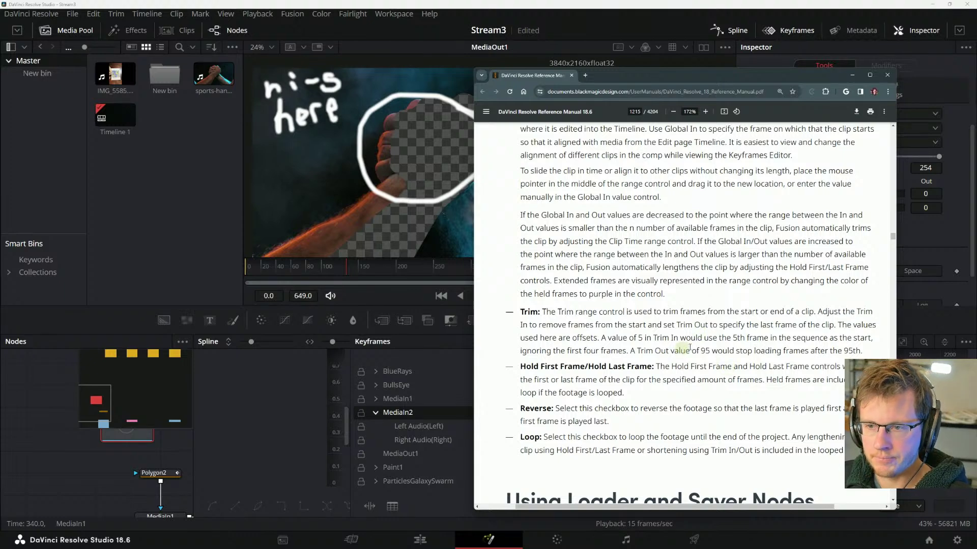
left_click_drag(513, 327, 582, 325)
left_click(593, 335)
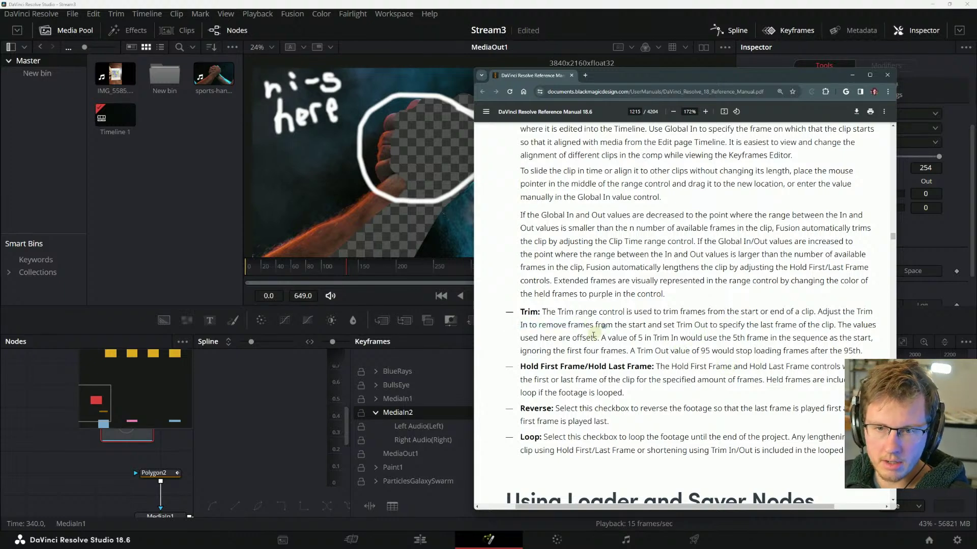
double_click(639, 337)
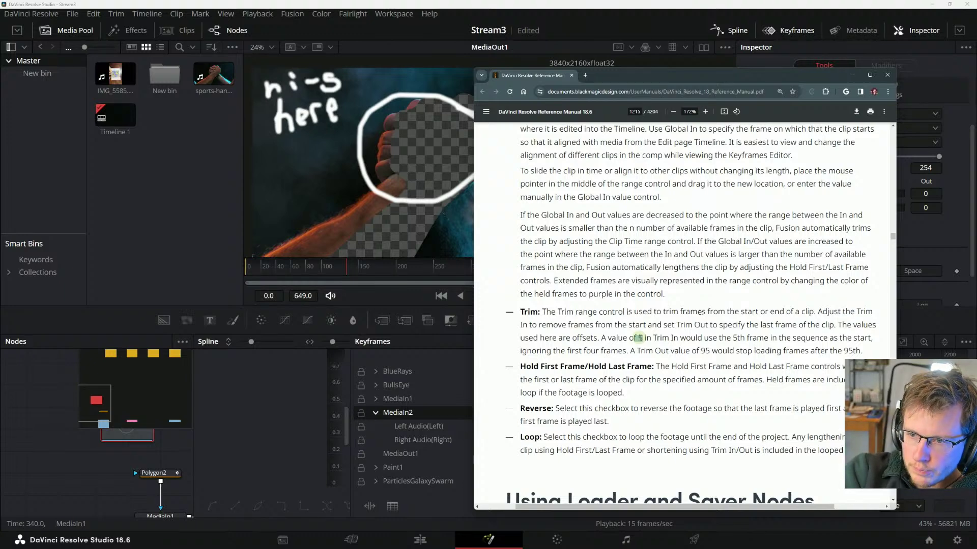
- Move the manual clear of the Inspector and study its examples of a Trim In value of 5 and a Trim Out value of 95
left_click_drag(745, 81, 527, 91)
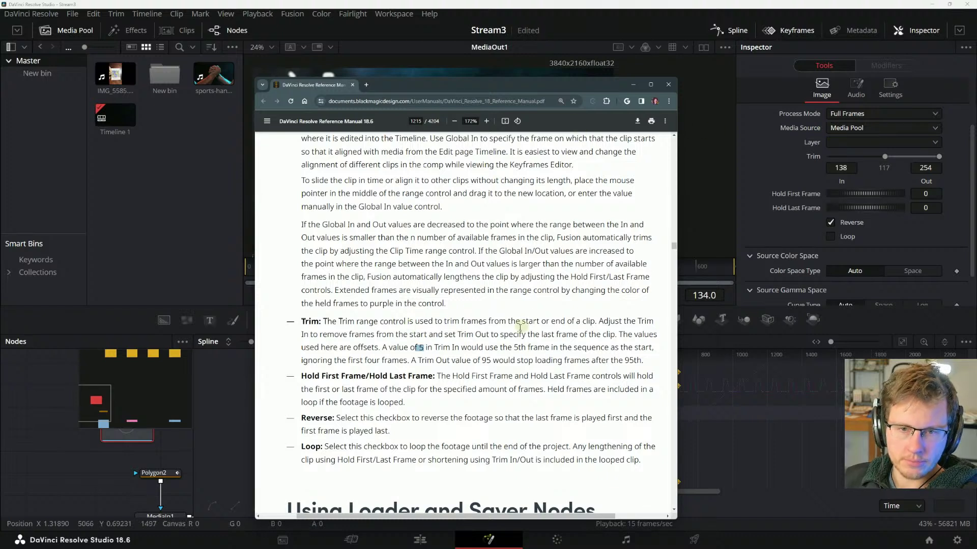
left_click(413, 347)
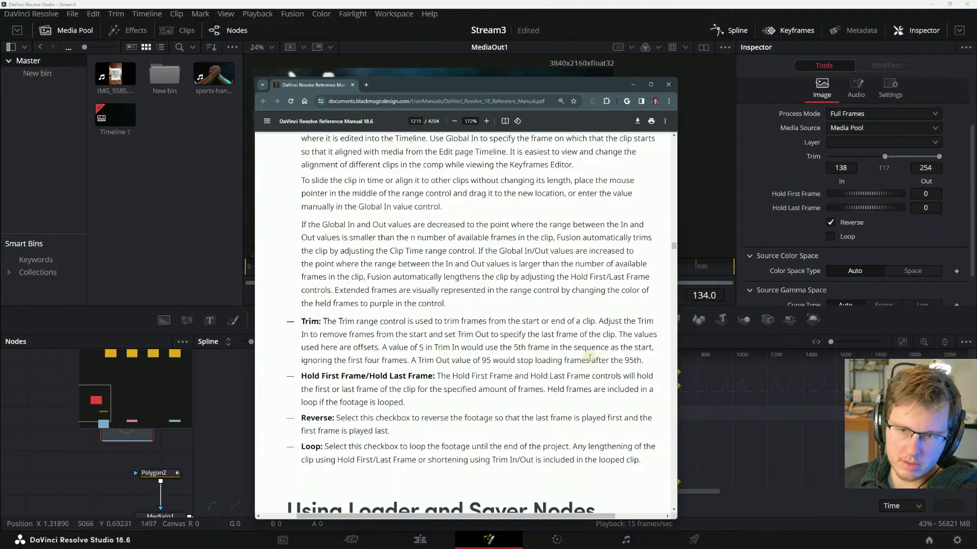
left_click_drag(304, 362, 468, 360)
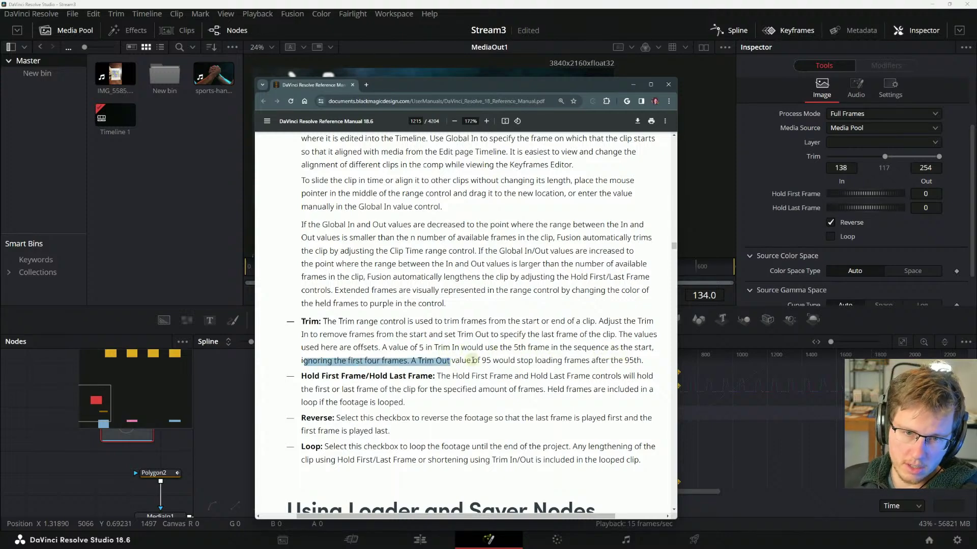
left_click(404, 363)
left_click_drag(400, 360, 481, 348)
left_click(543, 359)
left_click(606, 356)
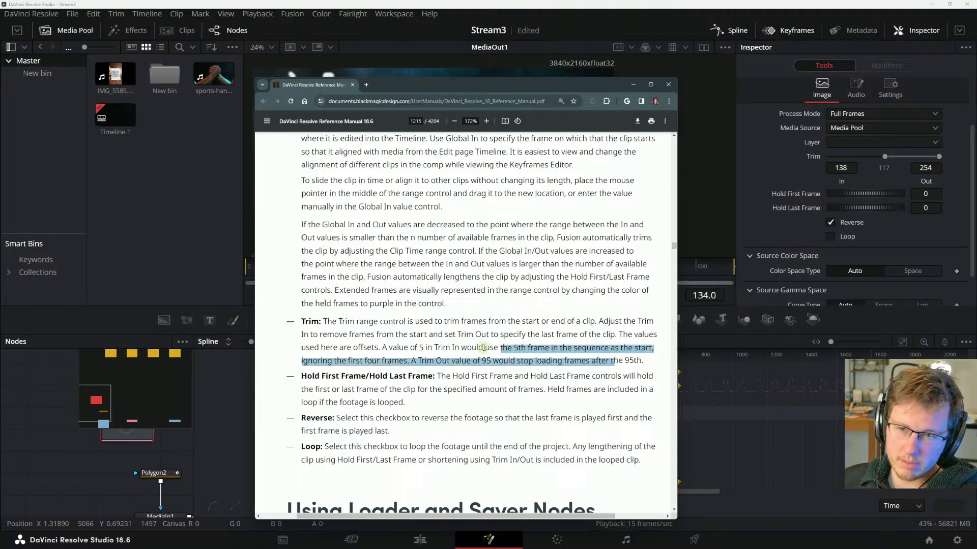
left_click(481, 348)
- Read the manual's entries on Hold First Frame/Hold Last Frame, Reverse and Loop
scroll(395, 381, "down", 2)
left_click_drag(328, 313, 354, 300)
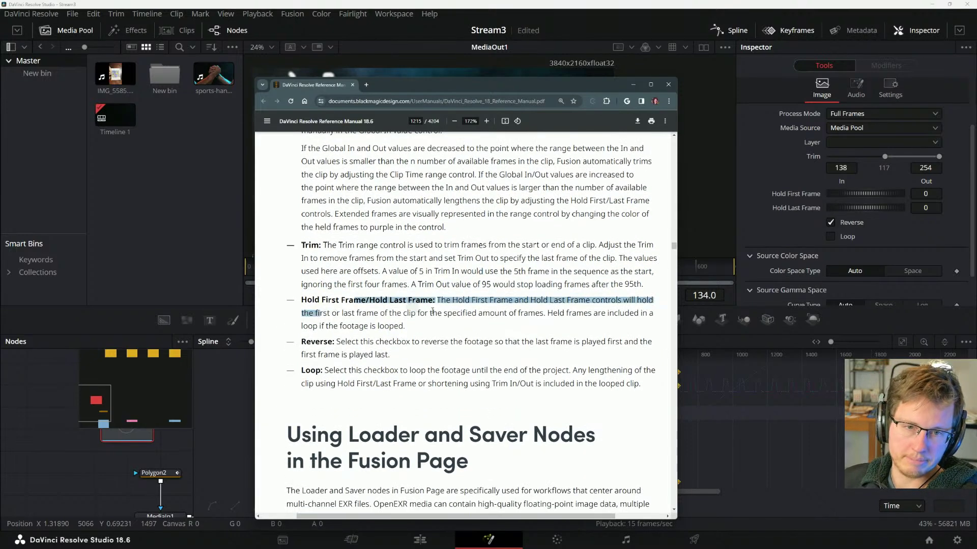
left_click(524, 315)
scroll(390, 384, "down", 2)
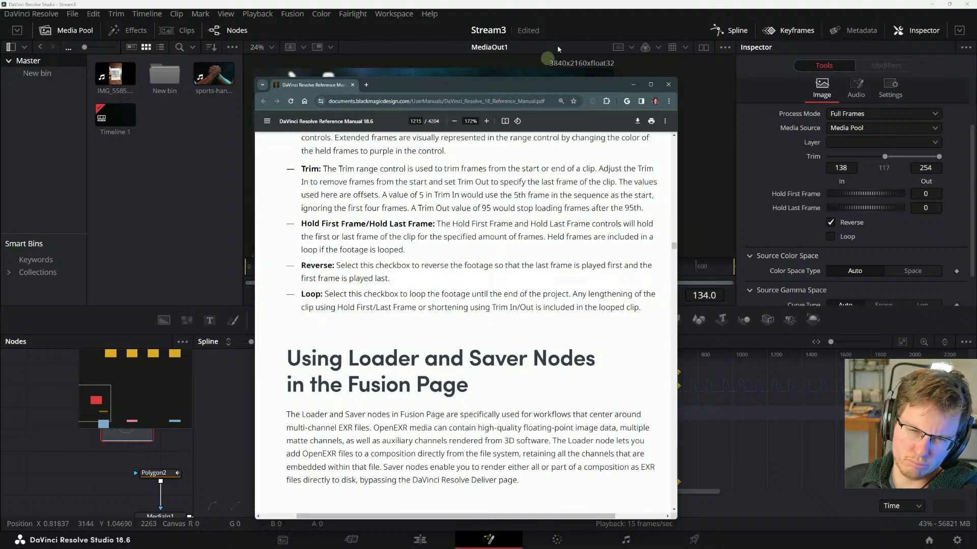
- Return to DaVinci Resolve and play MediaIn2 in the viewer with Reverse off and on, ending with the playhead at frame 112
key("alt+Tab")
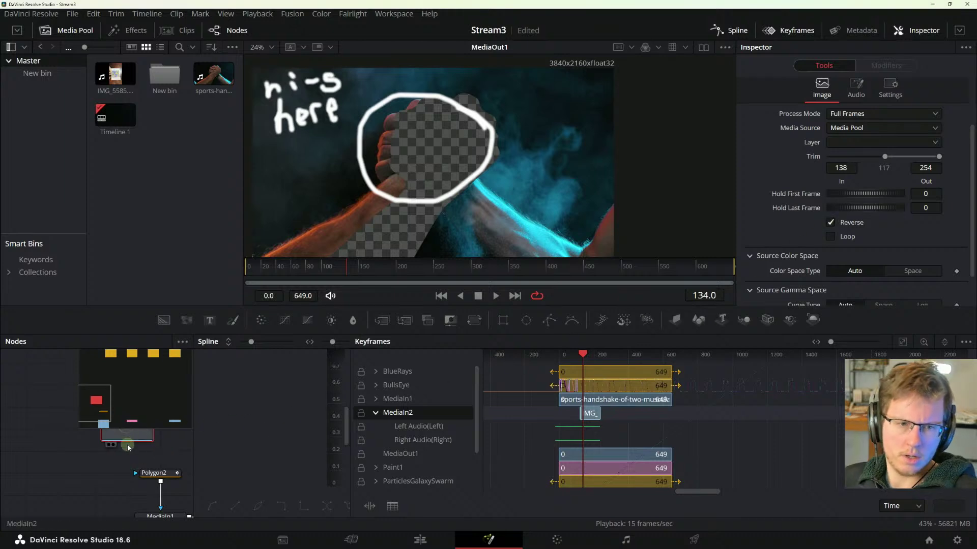
key("1")
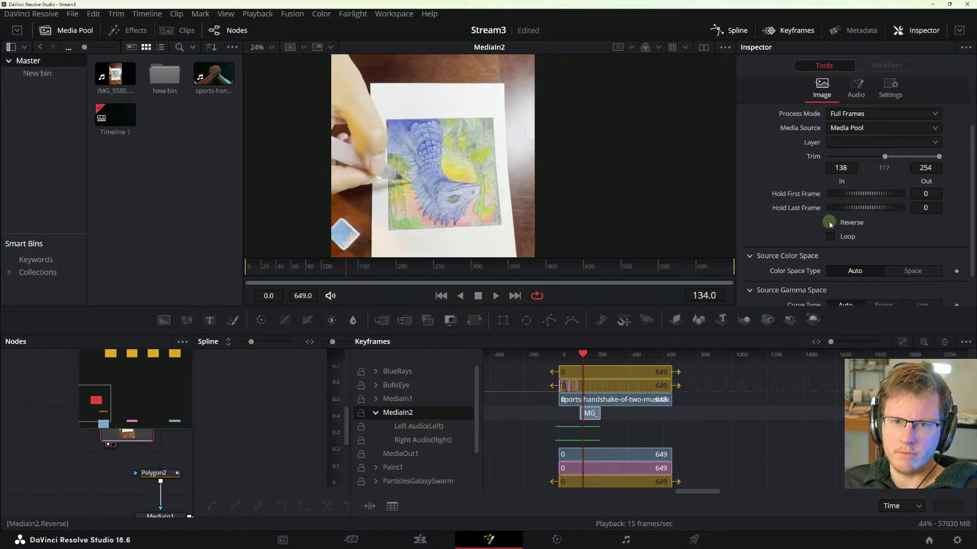
key("space")
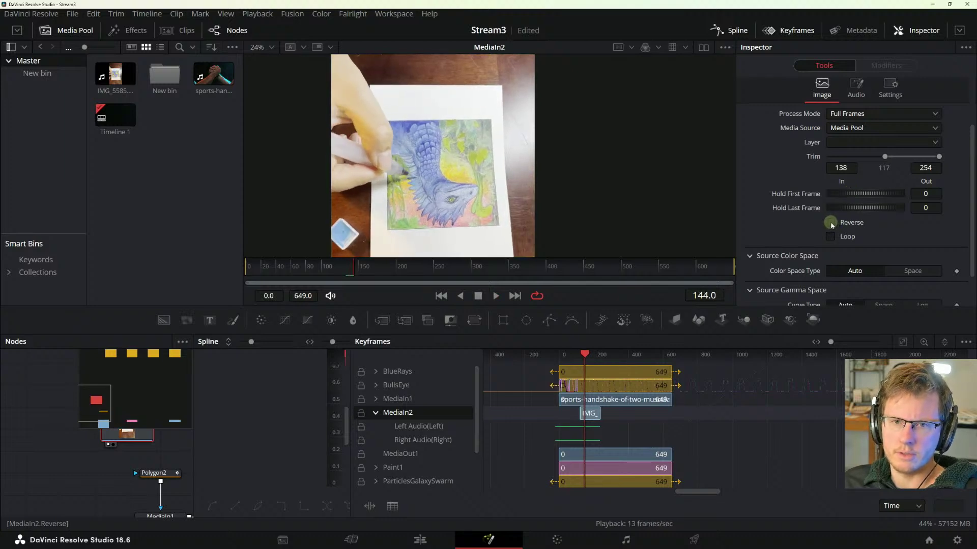
key("space")
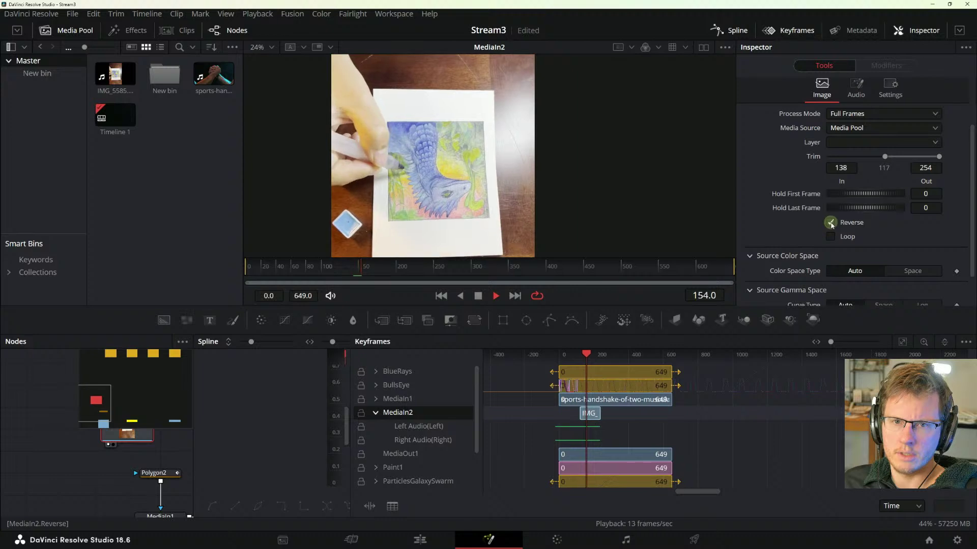
key("space")
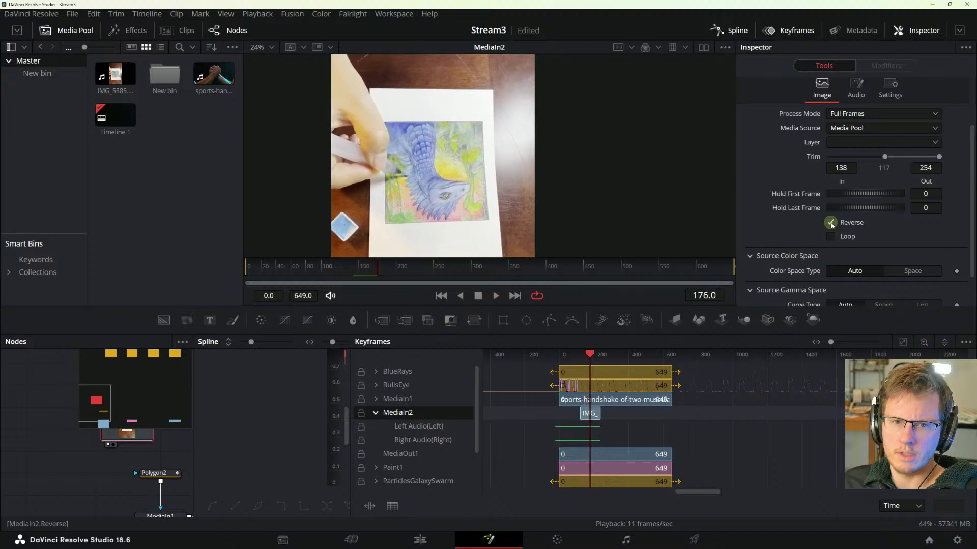
key("space")
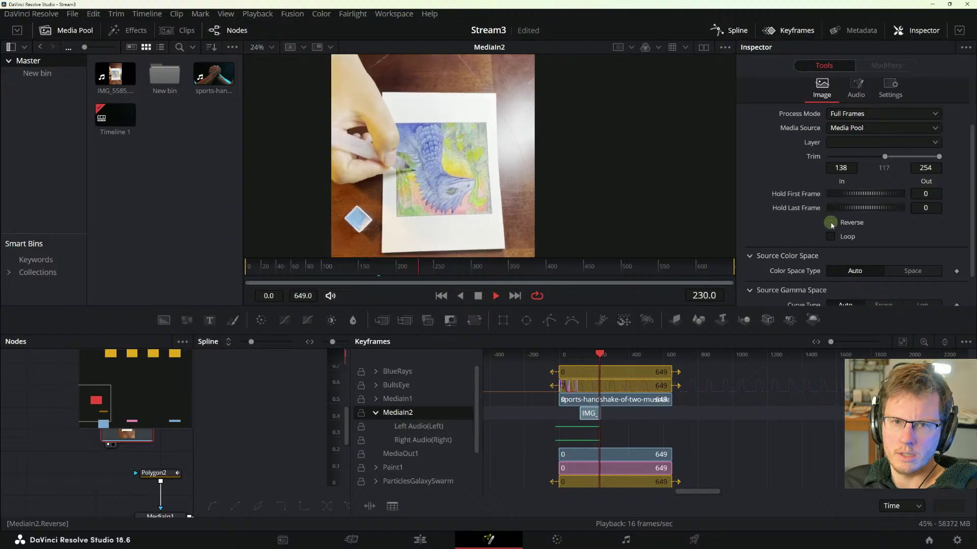
left_click(831, 223)
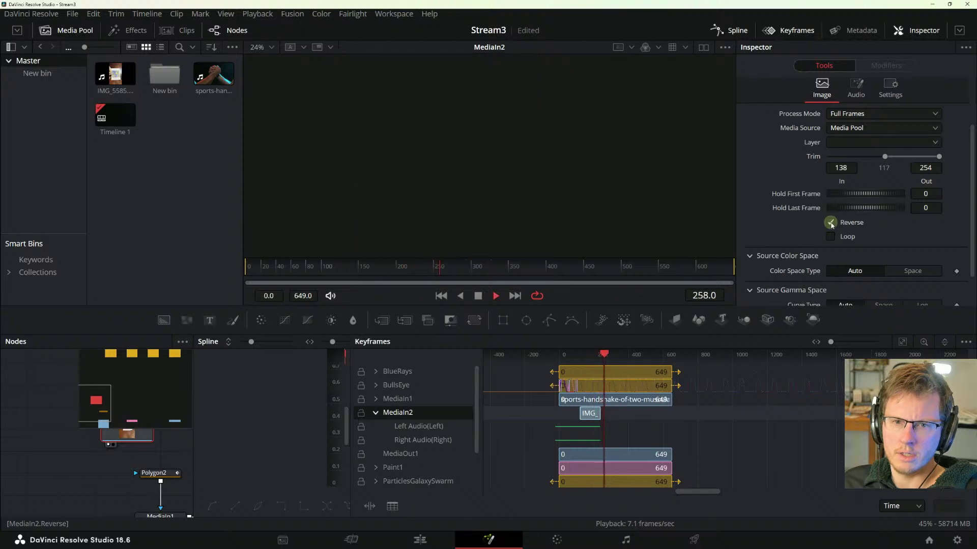
left_click(601, 359)
left_click_drag(601, 359, 579, 359)
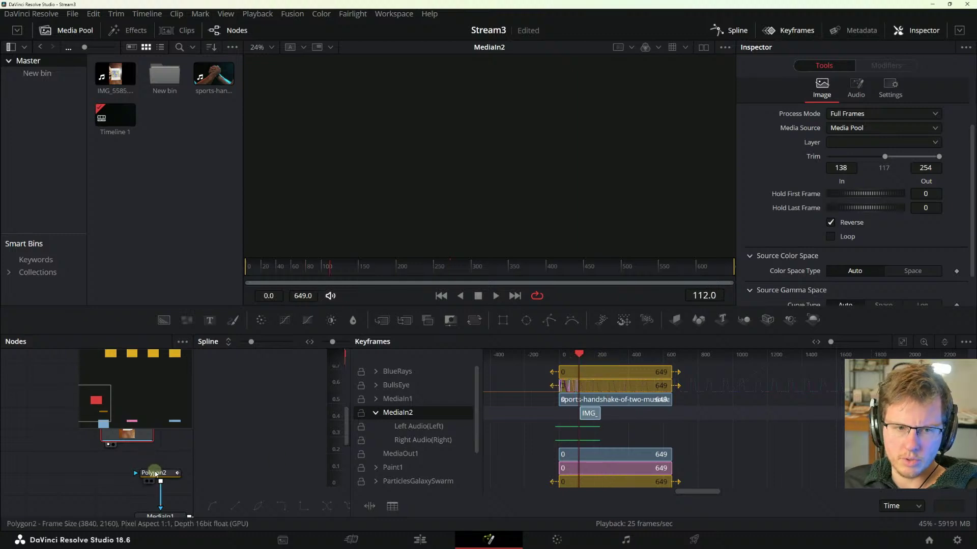
- Show MediaIn1 in the viewer and compare its Inspector settings with MediaIn2's, including the Media Source choices
left_click_drag(160, 461, 152, 423)
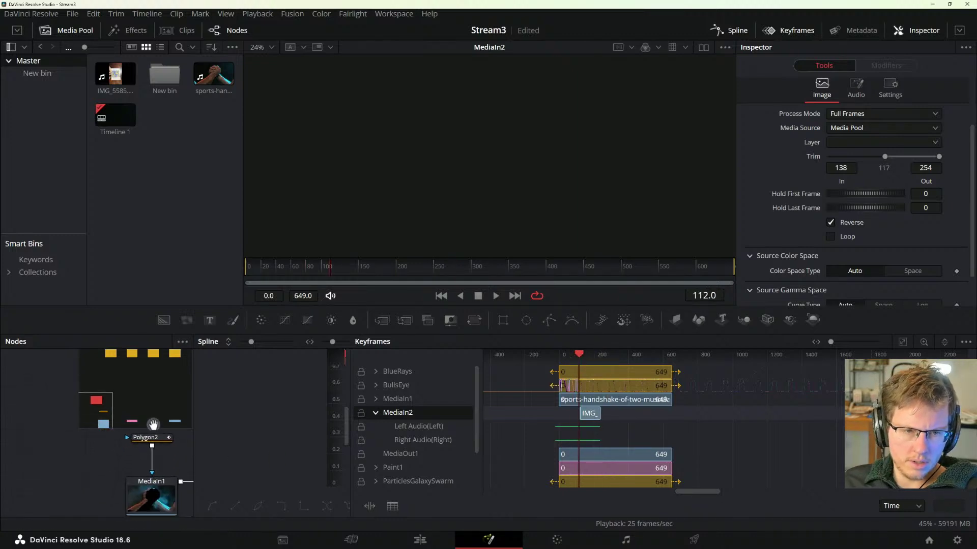
left_click(150, 499)
key("1")
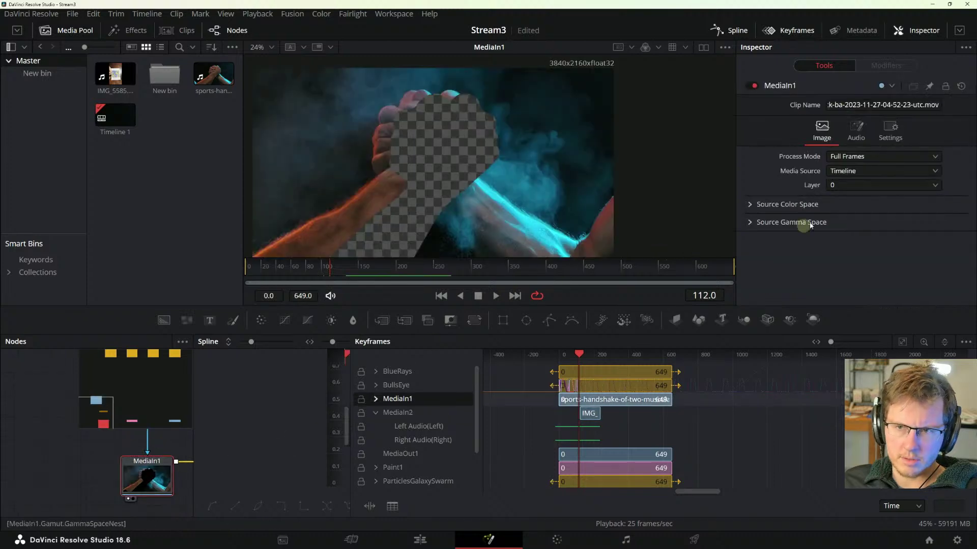
left_click_drag(159, 414, 97, 458)
left_click(93, 465)
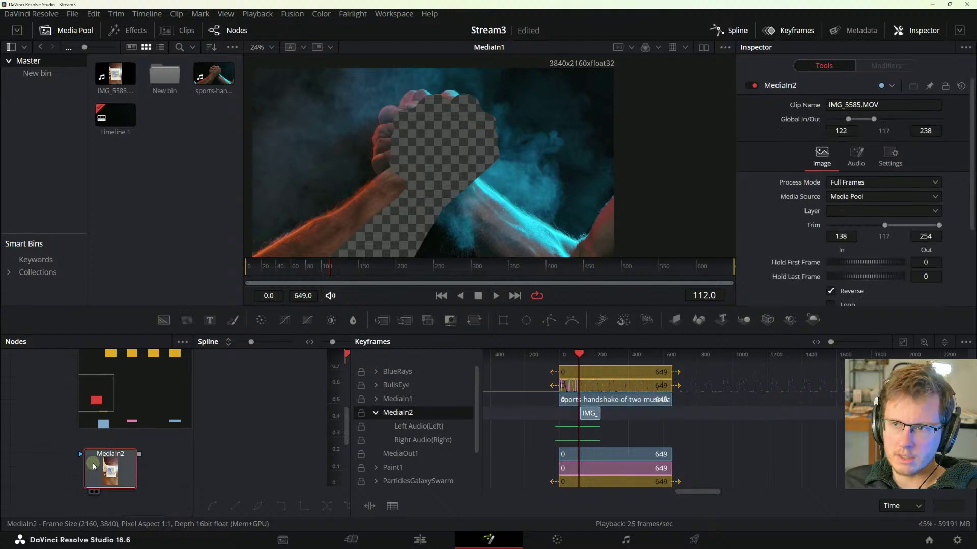
left_click(125, 475)
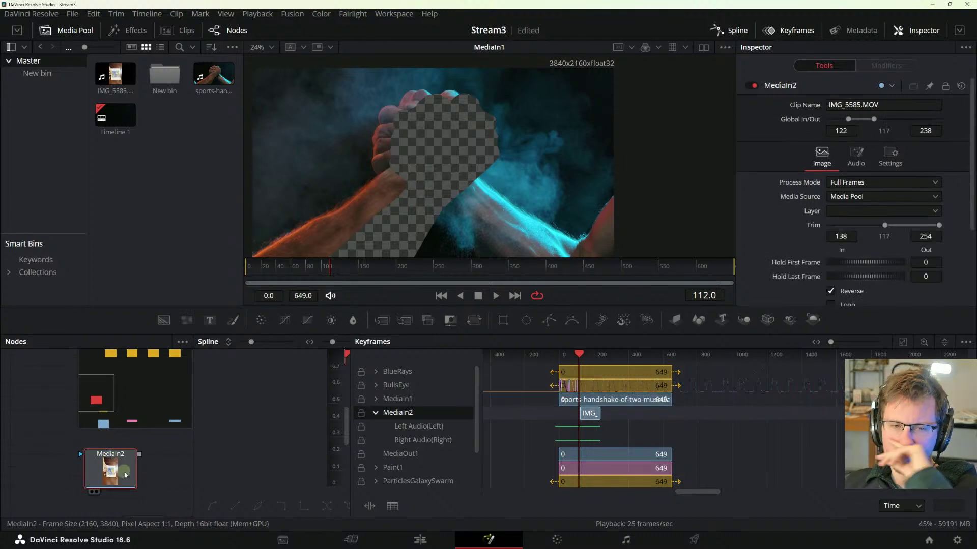
left_click(154, 440)
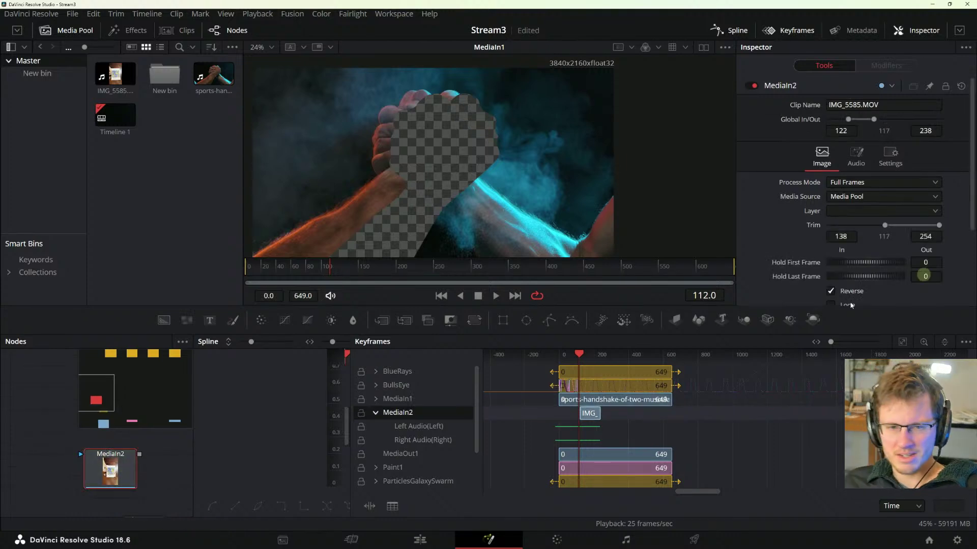
left_click_drag(154, 485, 131, 447)
left_click(118, 471)
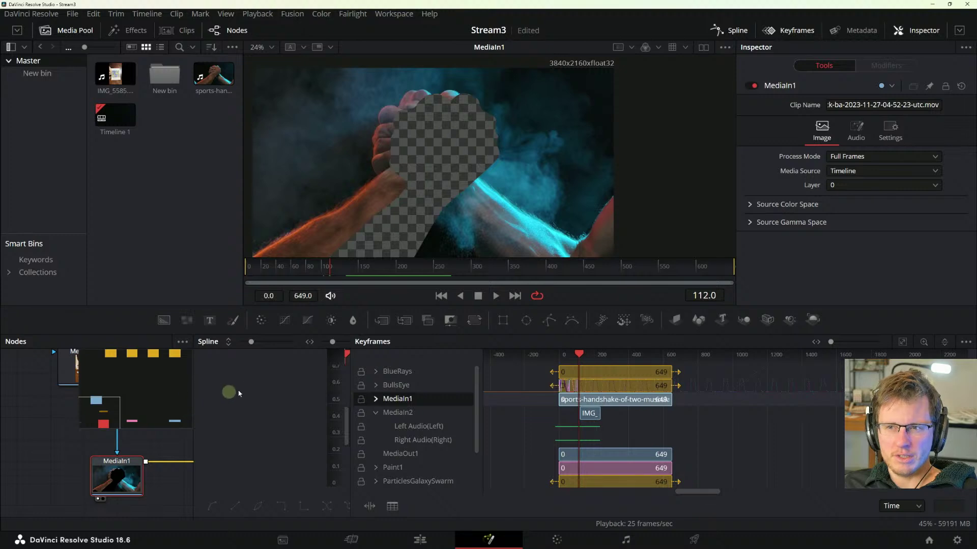
left_click(862, 173)
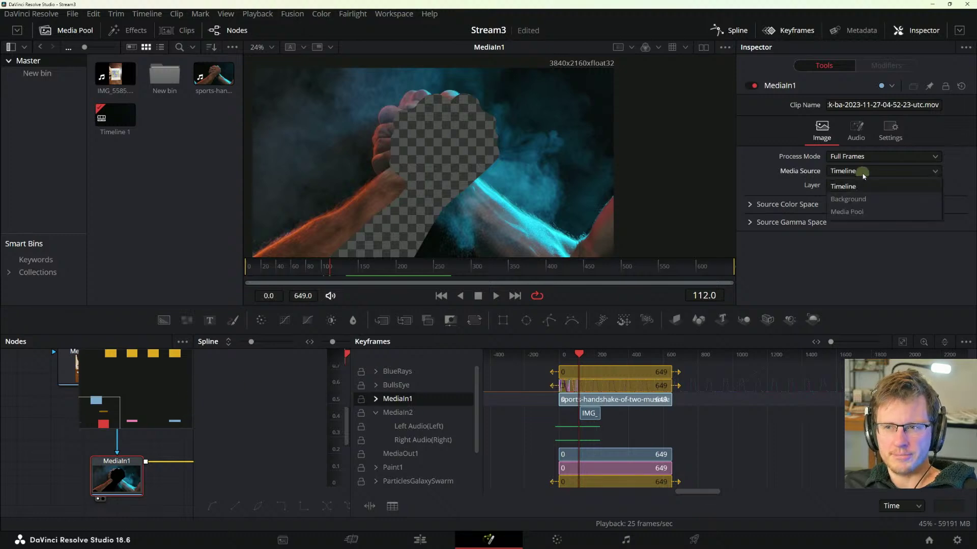
left_click(104, 462)
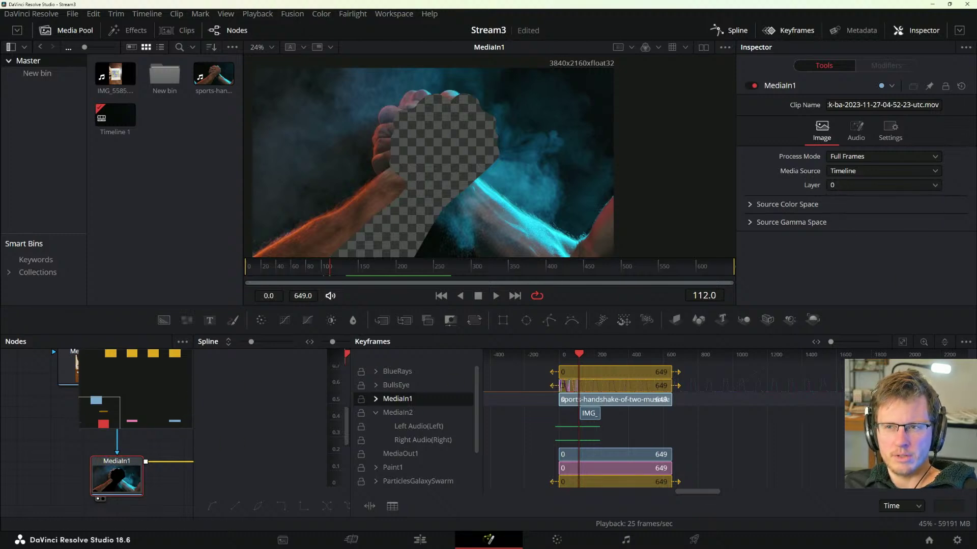
- Switch back to the manual, move it clear of the Inspector and read the Loop entry
key("alt+Tab")
left_click_drag(496, 77, 434, 52)
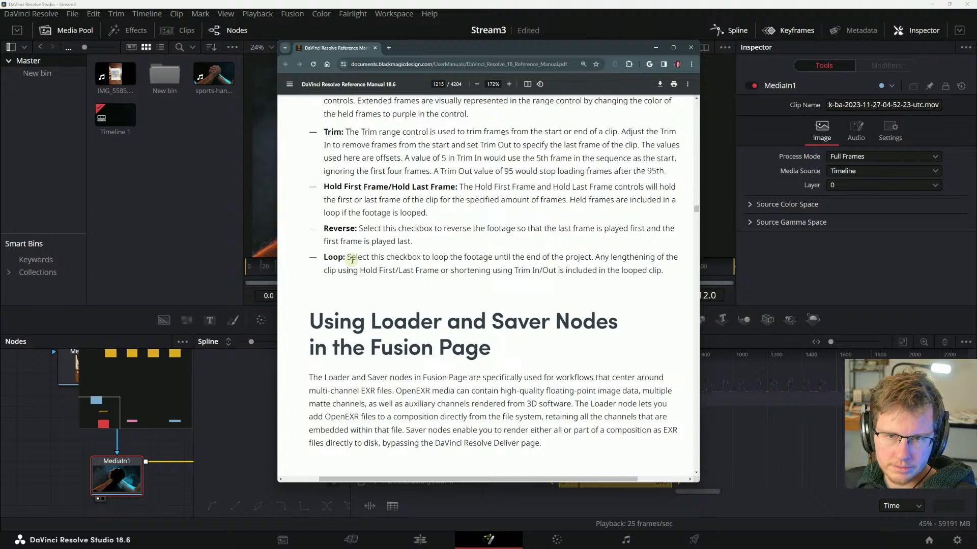
left_click_drag(351, 260, 585, 252)
left_click(585, 251)
- Read the manual's section on using Loader and Saver nodes for multi-channel EXR files and return to the MediaIn settings entries
scroll(443, 270, "down", 2)
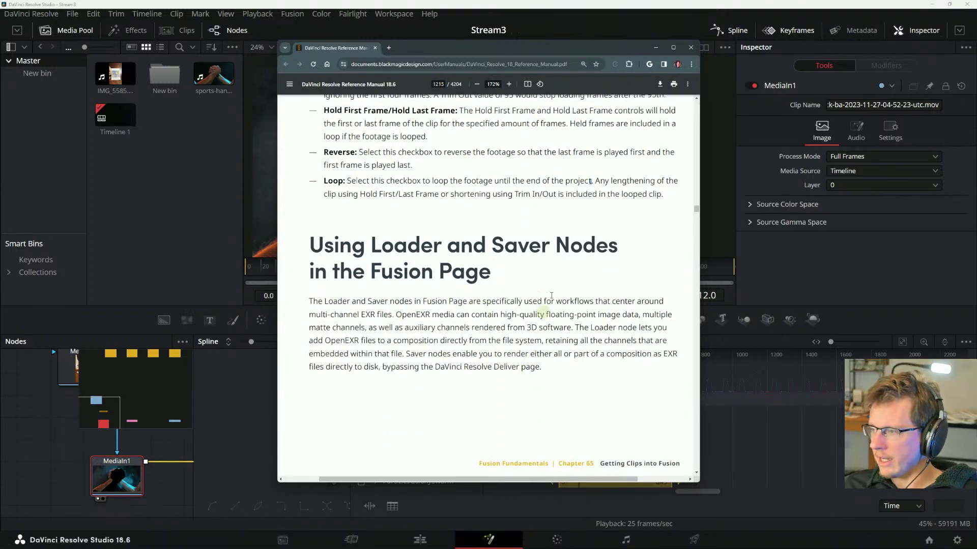
left_click_drag(319, 309, 407, 341)
left_click(414, 321)
left_click_drag(357, 318, 394, 327)
left_click(417, 318)
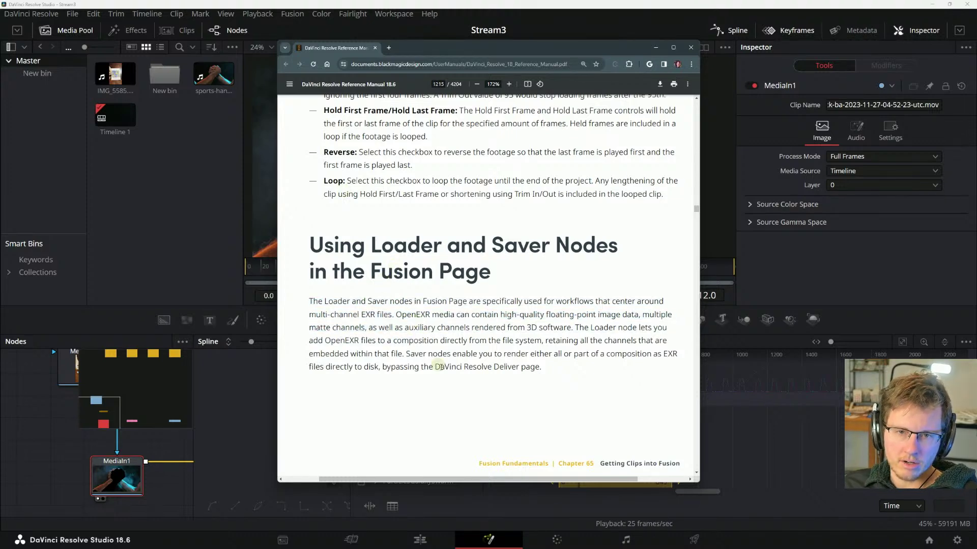
scroll(427, 356, "down", 8)
scroll(430, 375, "up", 2)
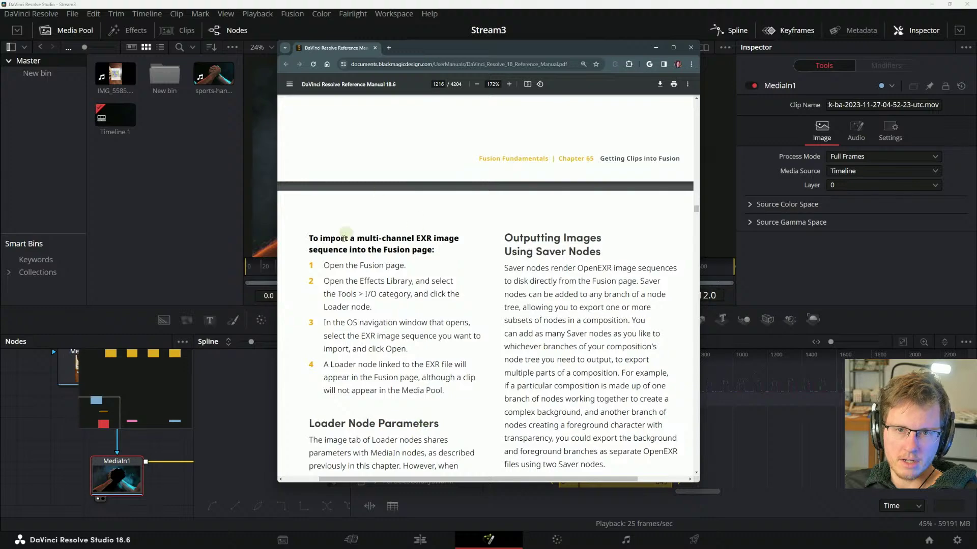
scroll(360, 325, "down", 7)
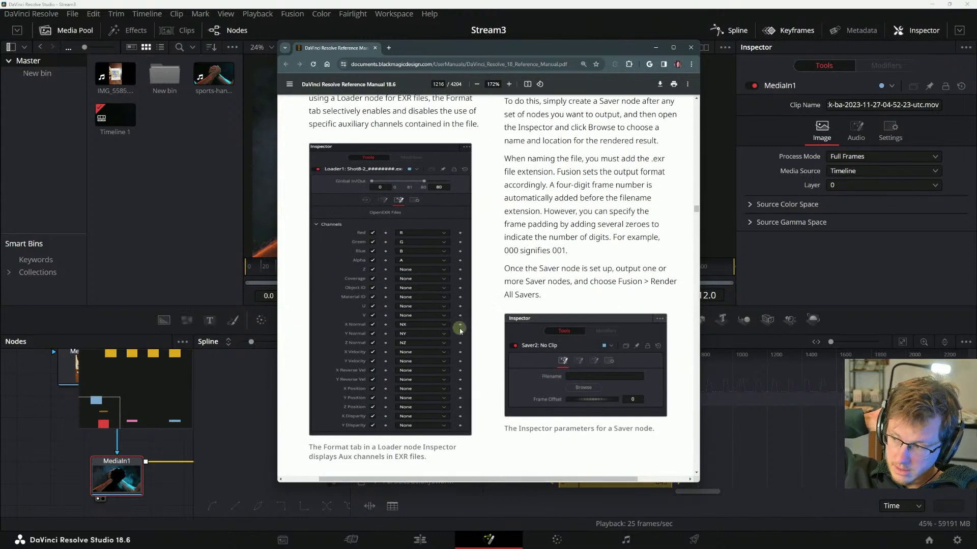
scroll(461, 329, "up", 15)
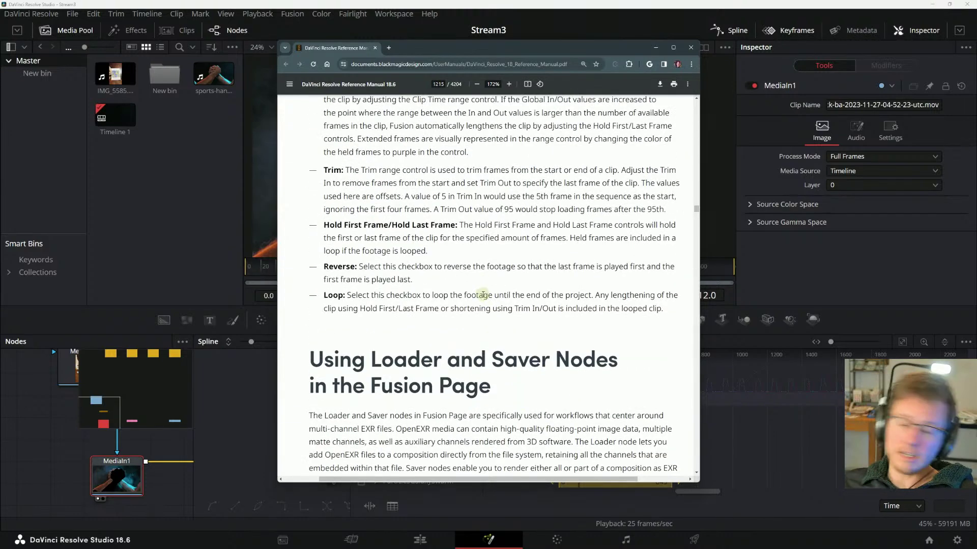
- Open Paint, handwrite "brb" on the blank canvas, and close it without saving
key("super")
type("paint")
key("Return")
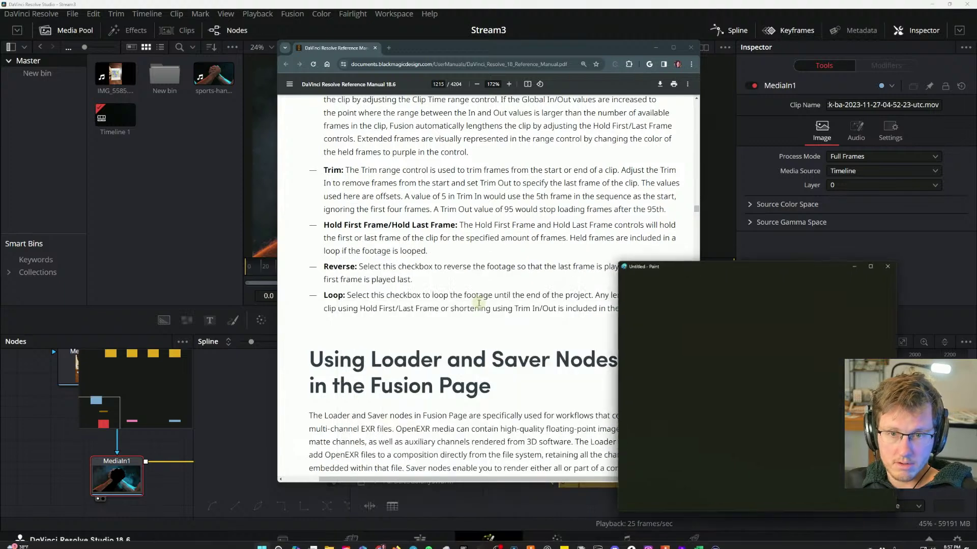
mouse_move(675, 389)
left_mouse_down()
mouse_move(682, 432)
mouse_move(714, 416)
mouse_move(693, 432)
mouse_move(725, 436)
mouse_move(722, 410)
mouse_move(740, 405)
mouse_move(758, 440)
mouse_move(764, 416)
mouse_move(753, 438)
left_mouse_up()
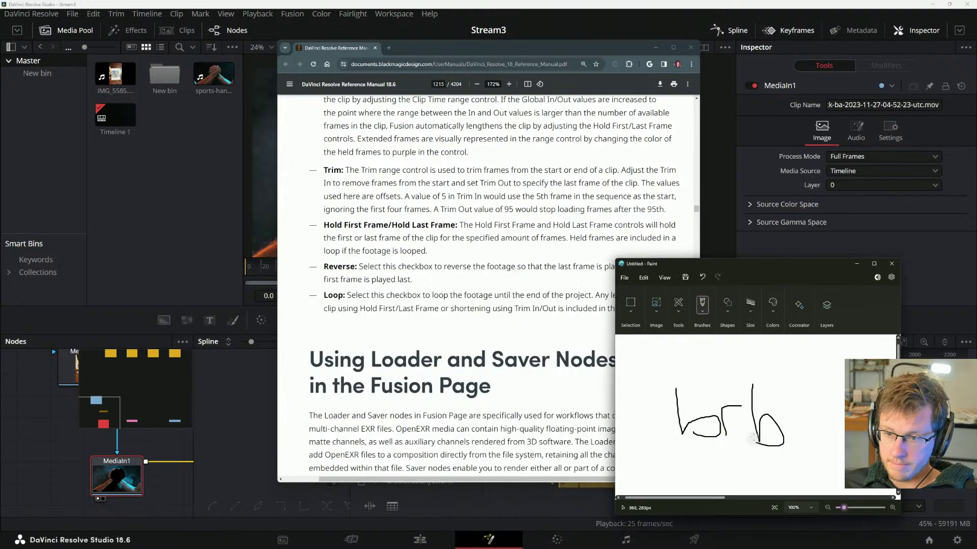
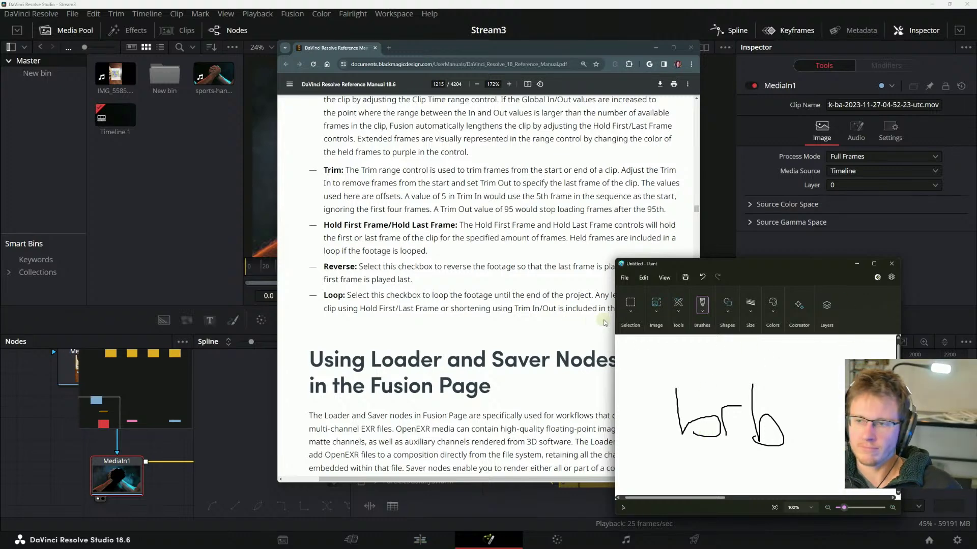
left_click(892, 263)
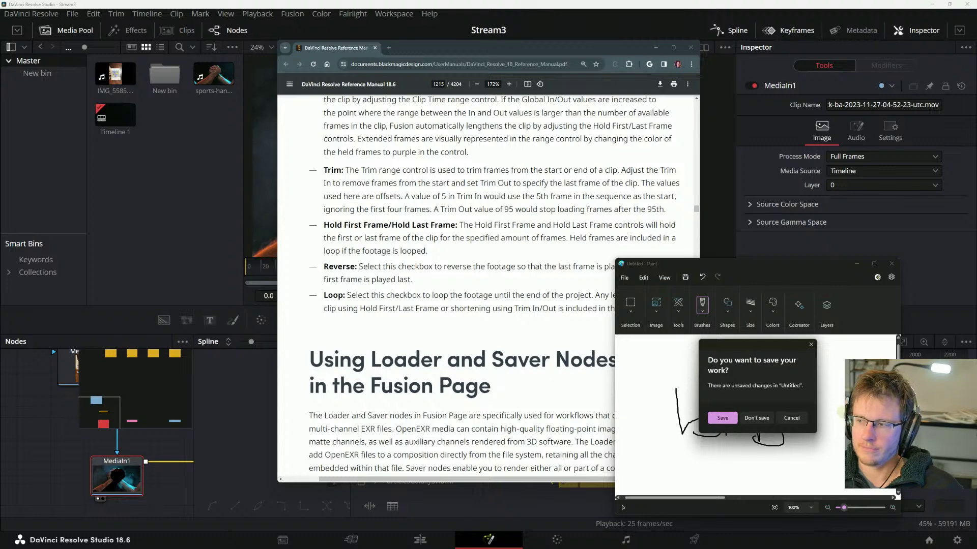
left_click(757, 418)
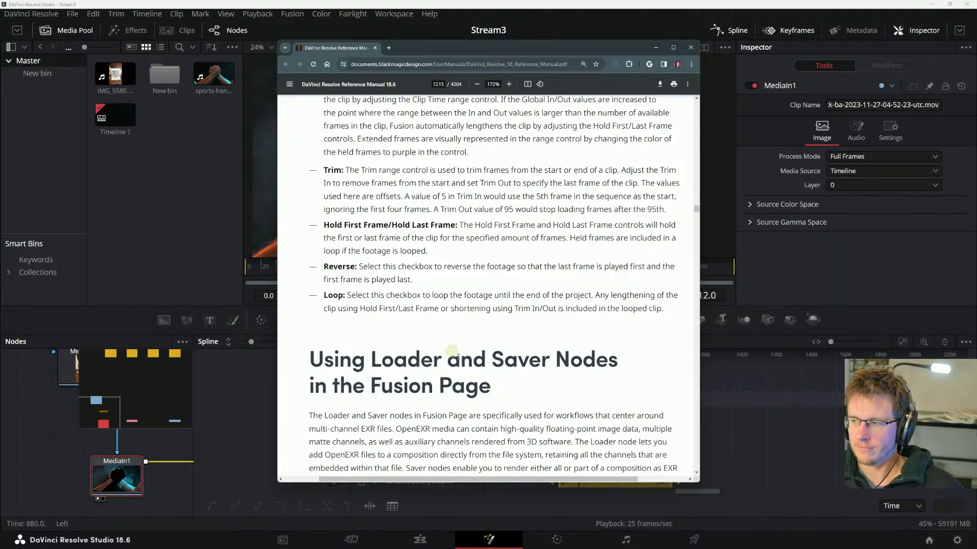
- Read the manual's Loader and Saver section through to the EXR import instructions on page 1216 and widen the browser window
scroll(348, 322, "down", 3)
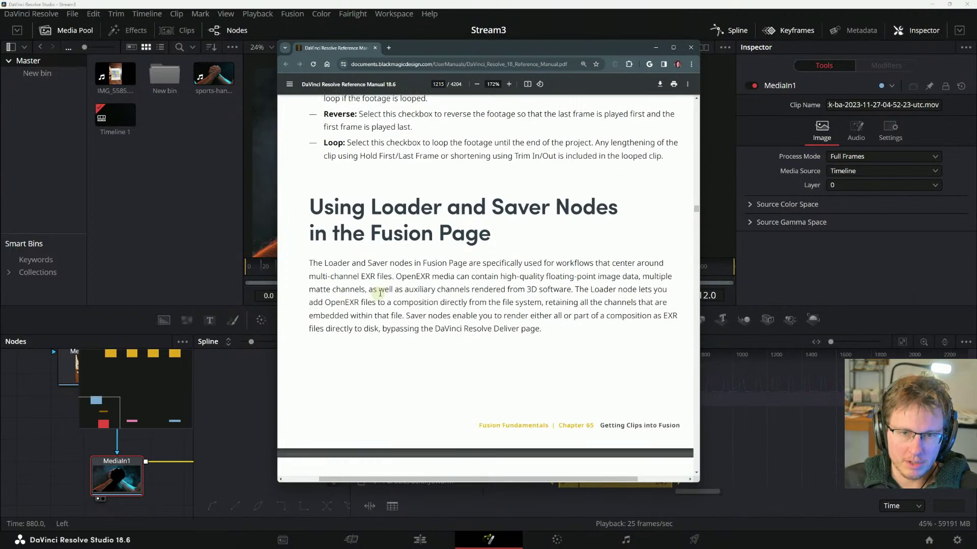
scroll(378, 302, "up", 1)
mouse_move(382, 547)
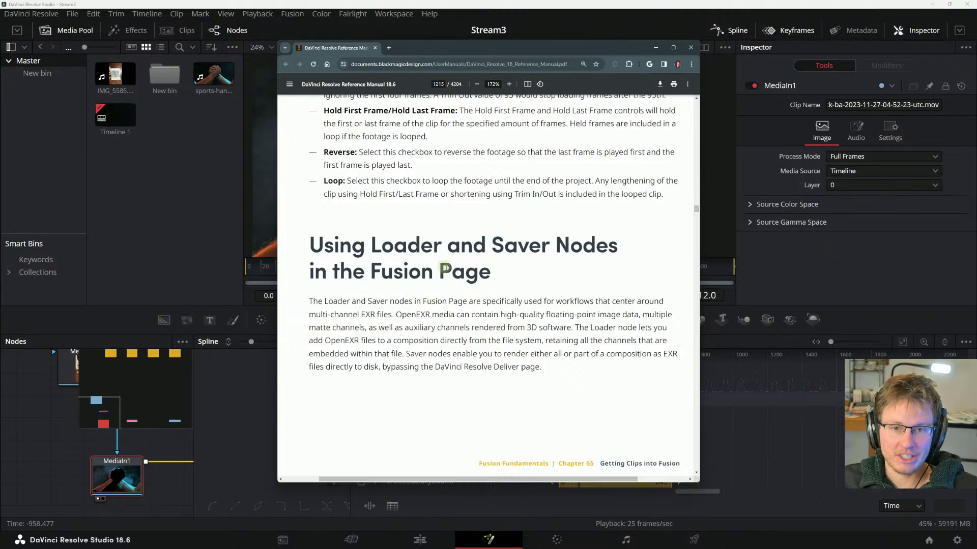
scroll(446, 267, "down", 1)
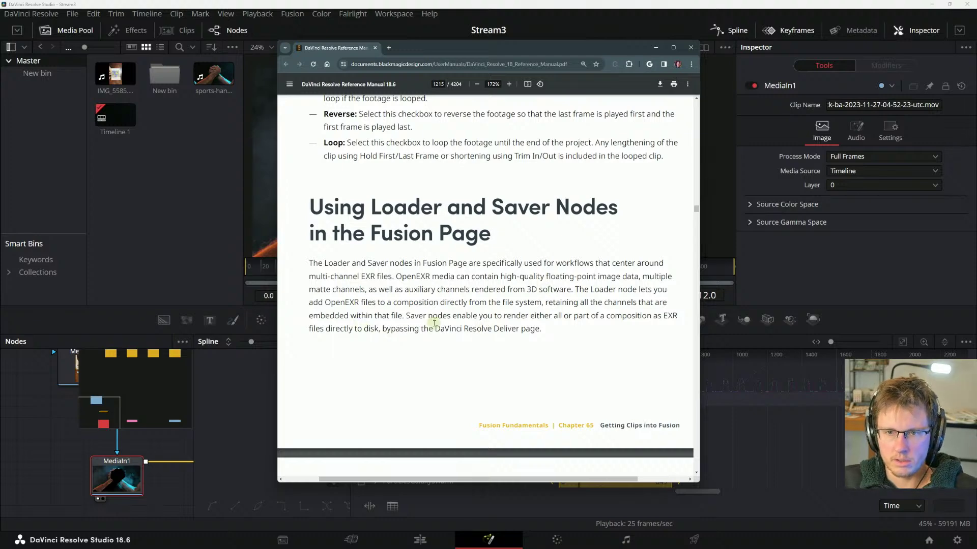
scroll(442, 305, "down", 6)
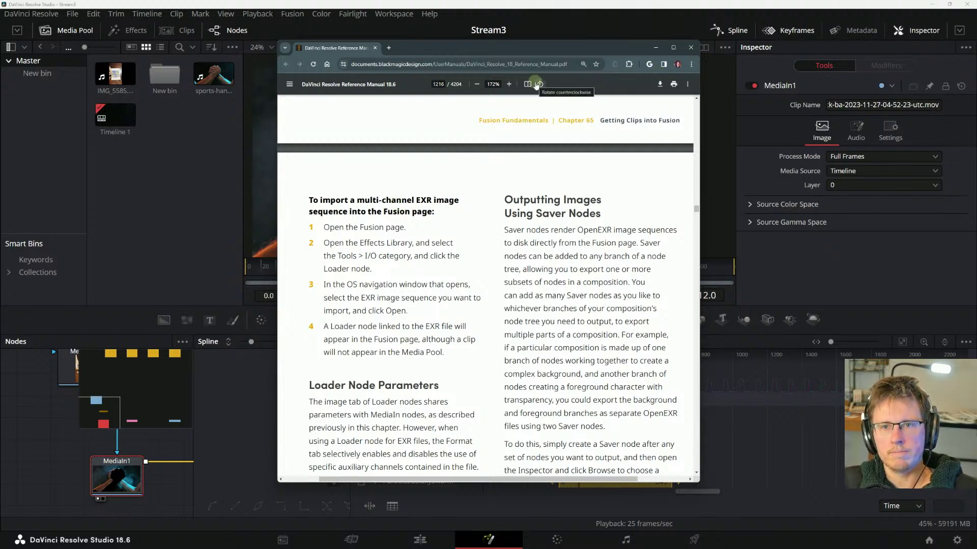
left_click(686, 84)
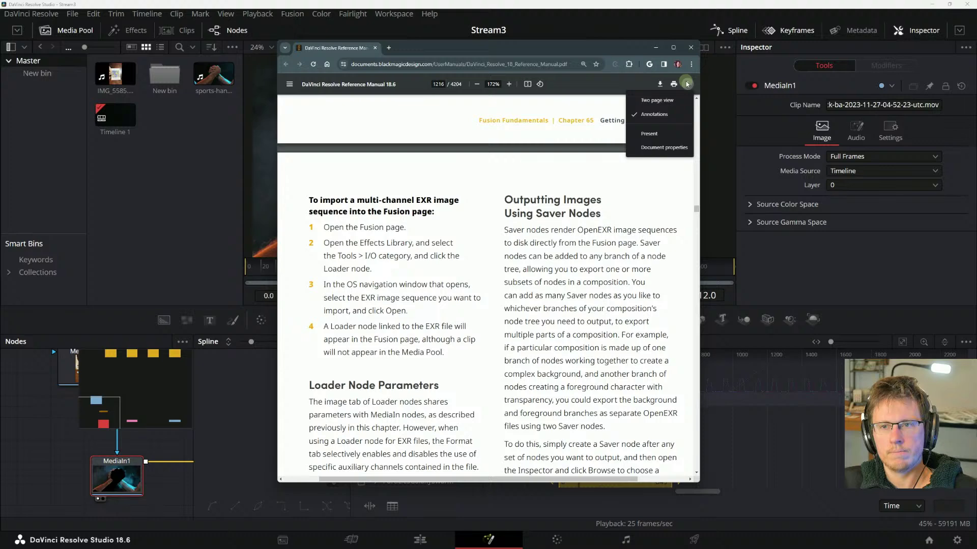
left_click(540, 246)
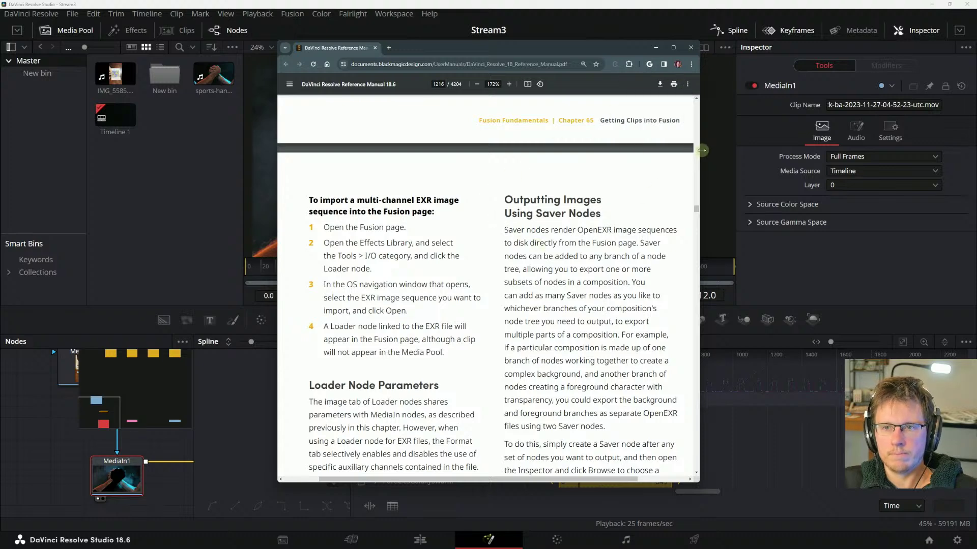
left_click_drag(702, 150, 837, 158)
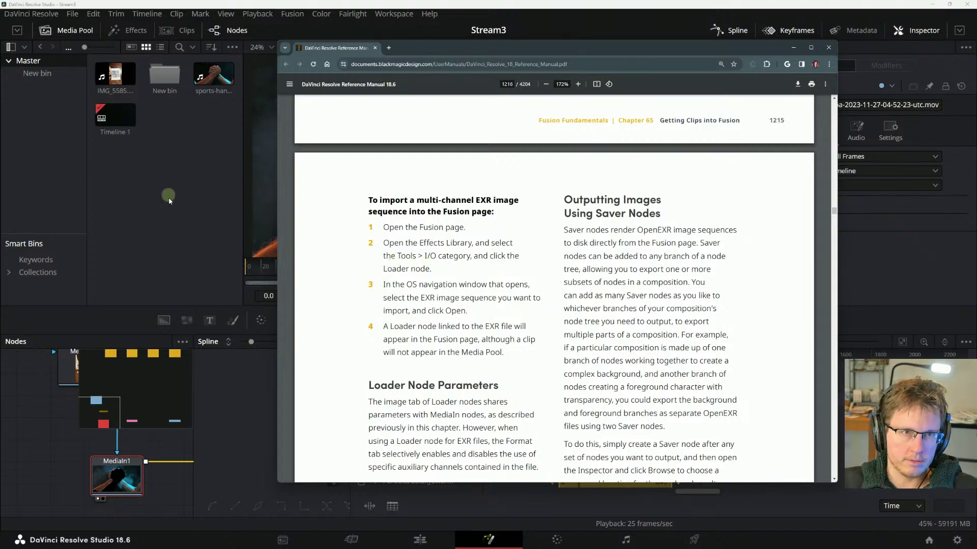
- Return to DaVinci Resolve, show the Effects library, search it for "i" and look through the OpenFX entries
left_click(159, 164)
left_click(128, 30)
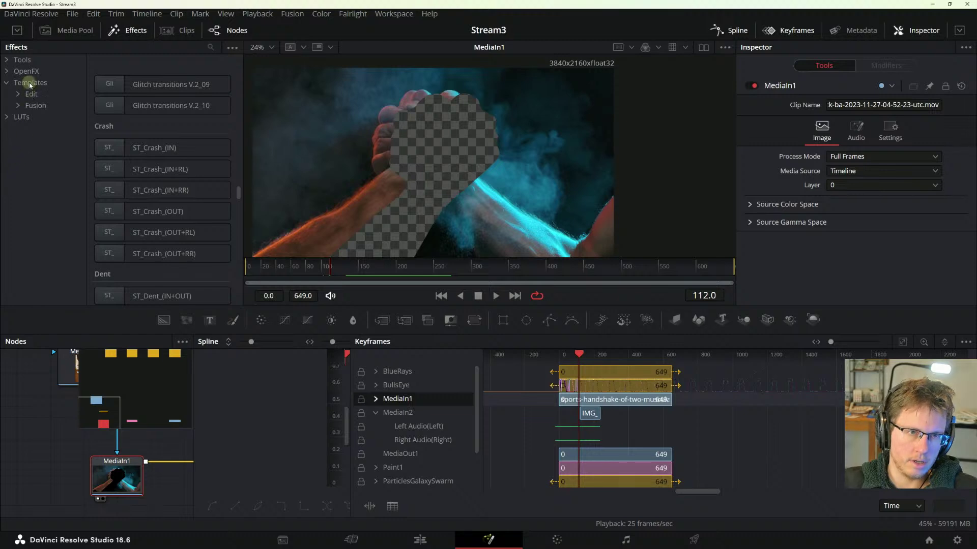
left_click(211, 46)
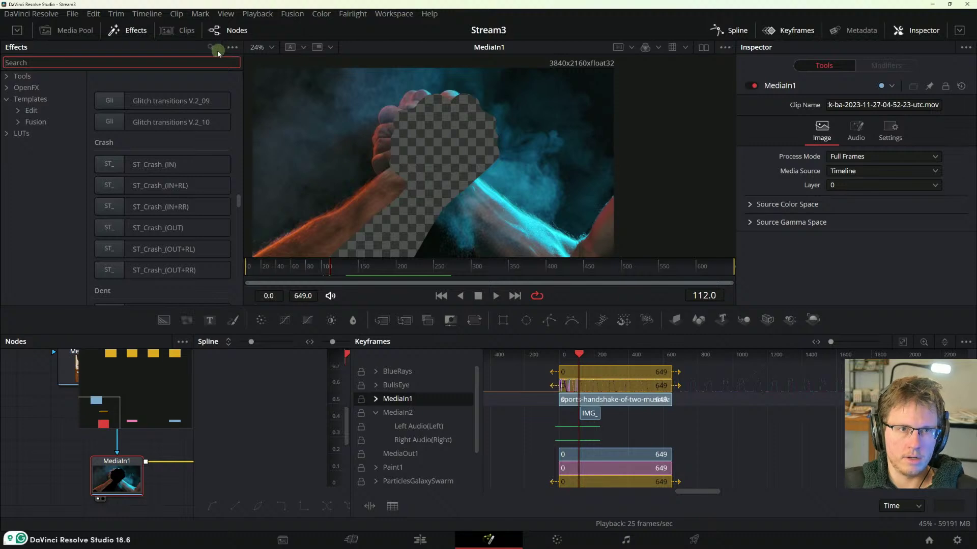
type("i")
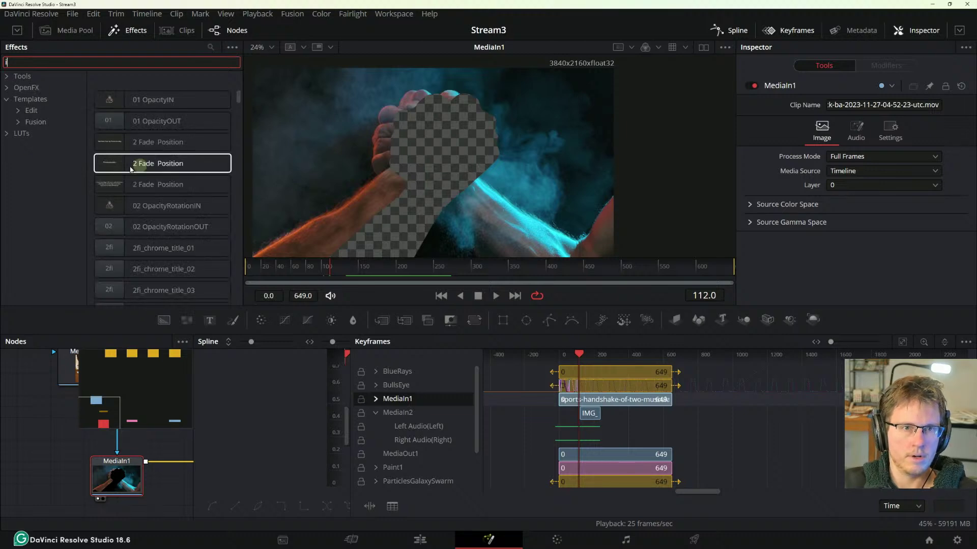
left_click(28, 89)
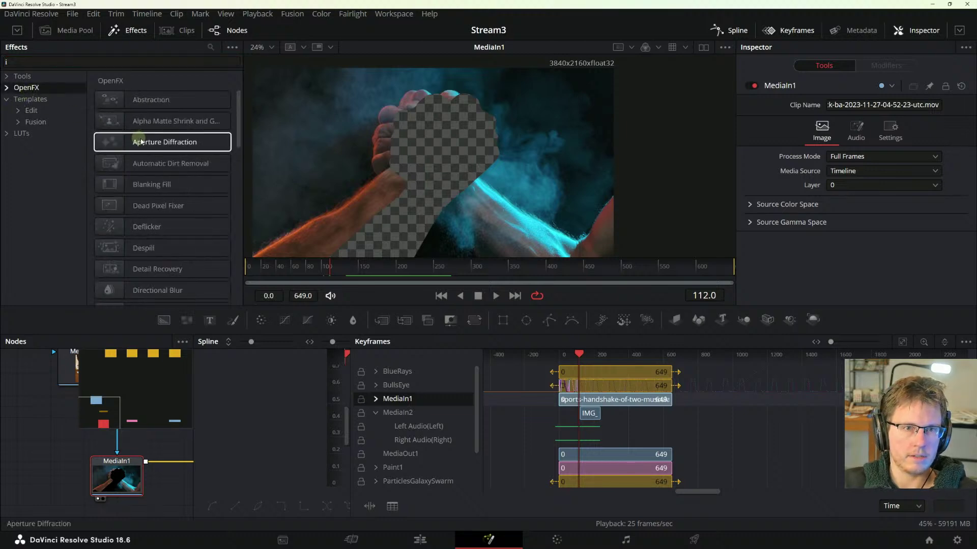
scroll(147, 142, "down", 10)
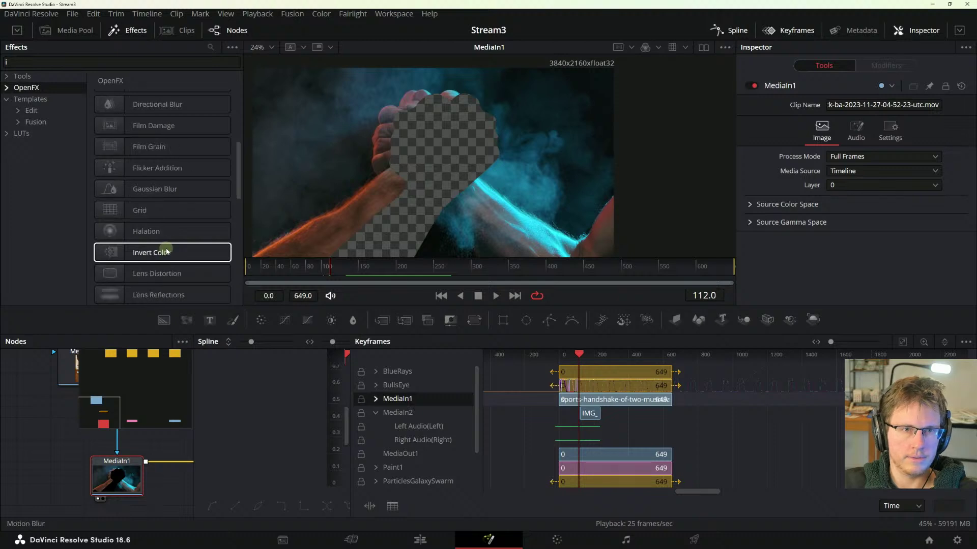
scroll(163, 132, "up", 10)
- Look through the Tools category of the Effects library for the I/O nodes and clear the search text
left_click(23, 76)
scroll(148, 162, "down", 20)
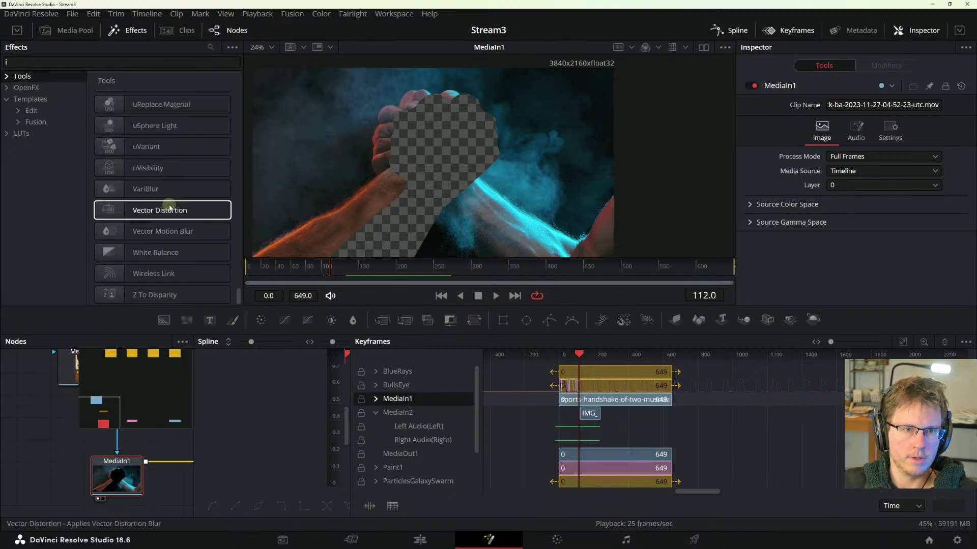
scroll(173, 188, "up", 15)
scroll(184, 170, "up", 10)
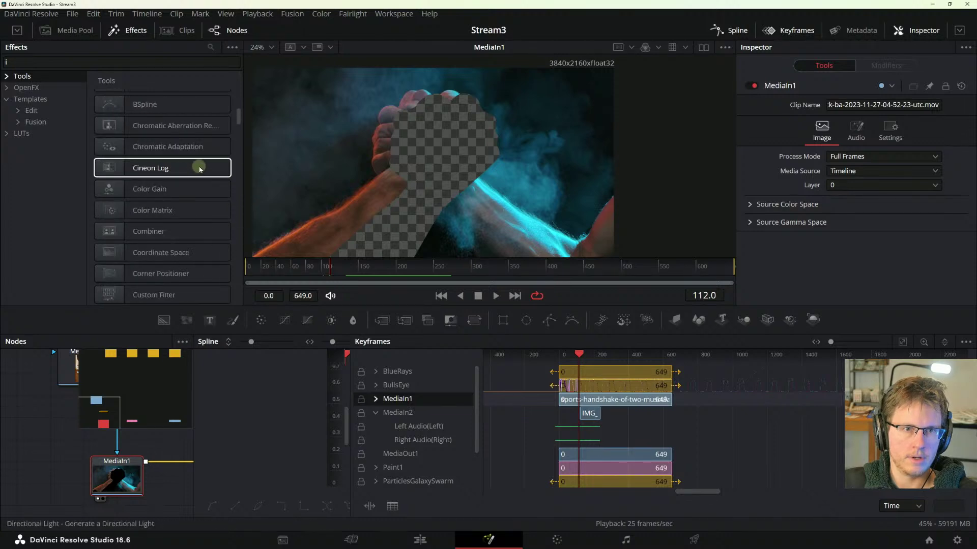
scroll(188, 168, "down", 3)
scroll(189, 169, "up", 3)
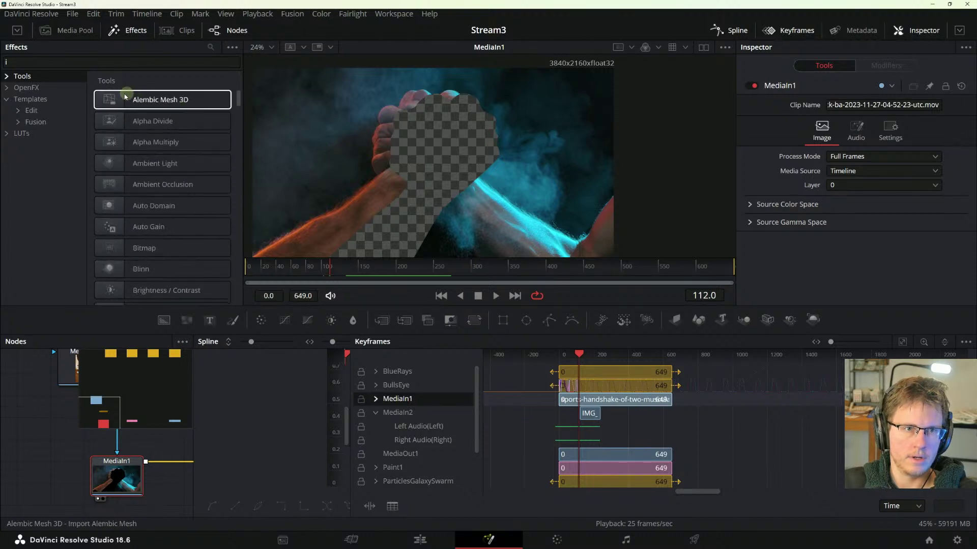
left_click(50, 62)
key("BackSpace")
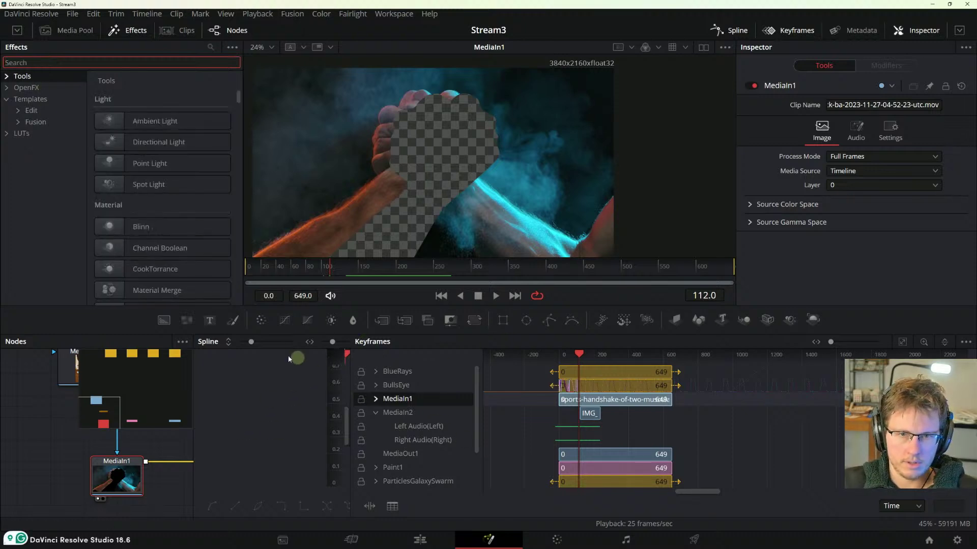
- Hide the Keyframes and Spline editors and add a Loader node after MediaIn1 through the Select Tool search
left_click(793, 30)
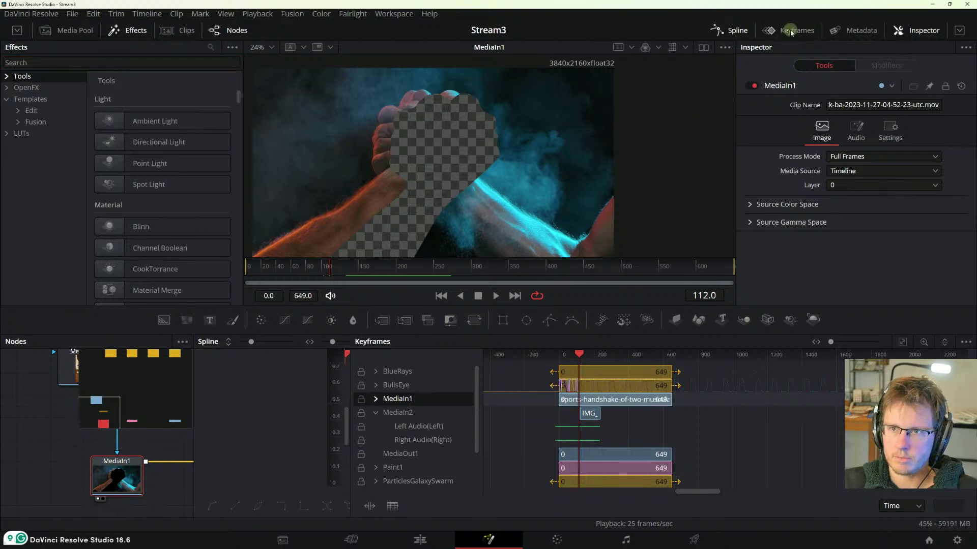
left_click(732, 32)
key("shift+space")
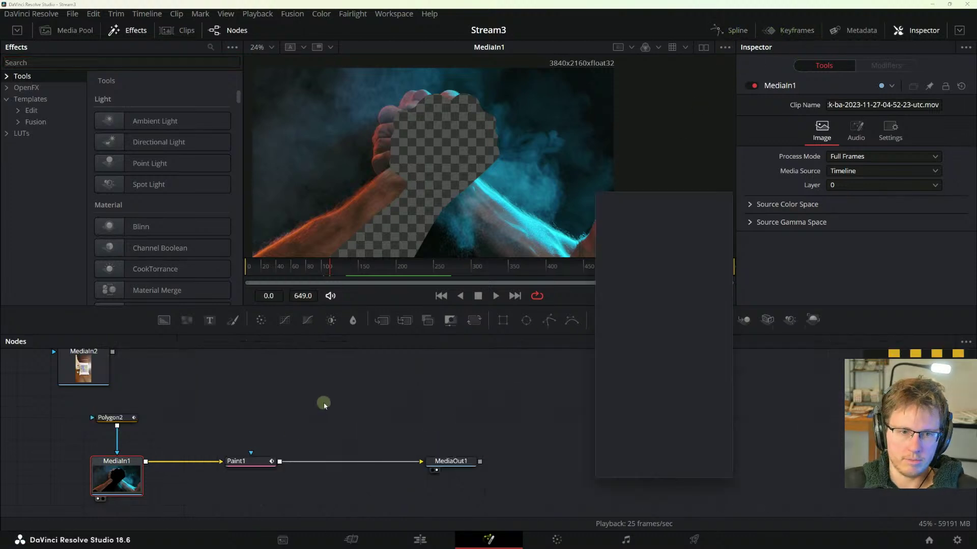
type("camer")
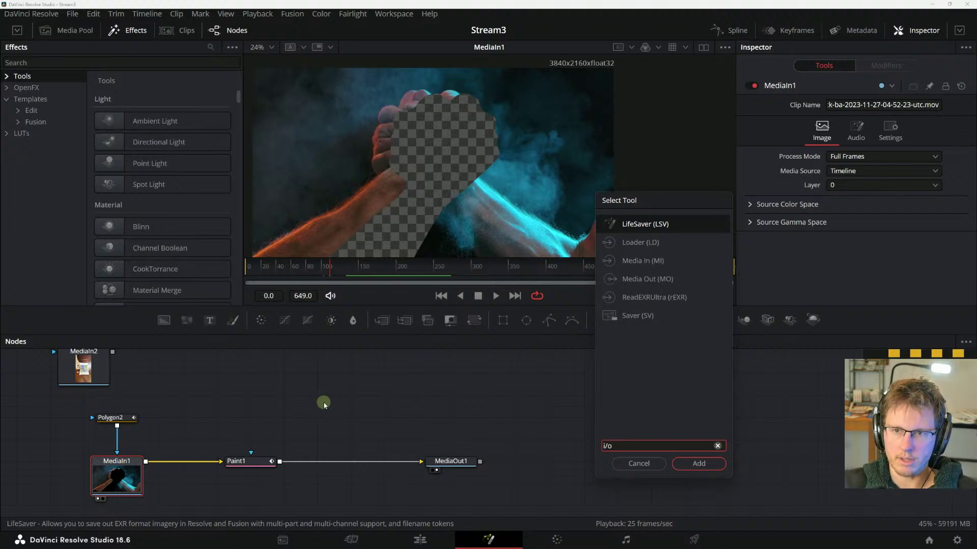
key("BackSpace")
key("BackSpace")
key("BackSpace")
type("Loader")
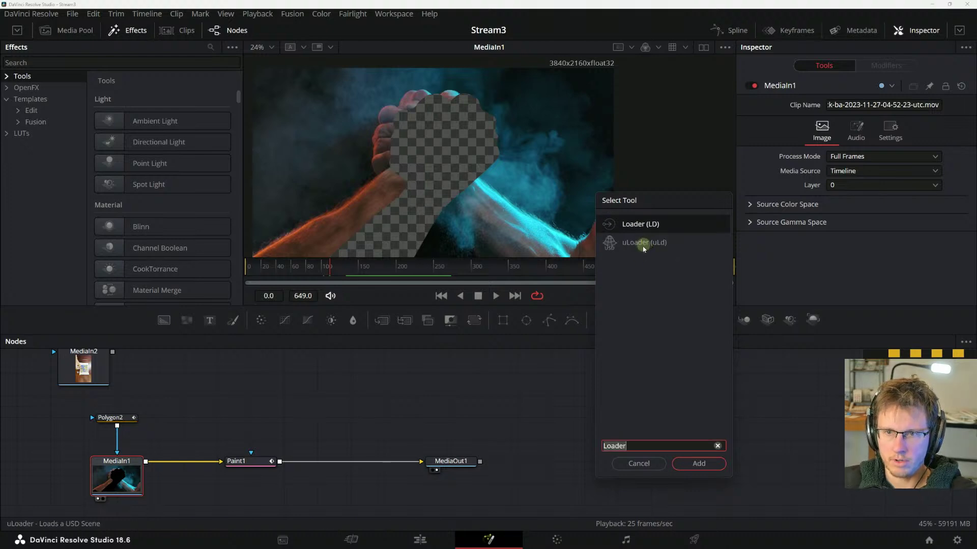
left_click(698, 463)
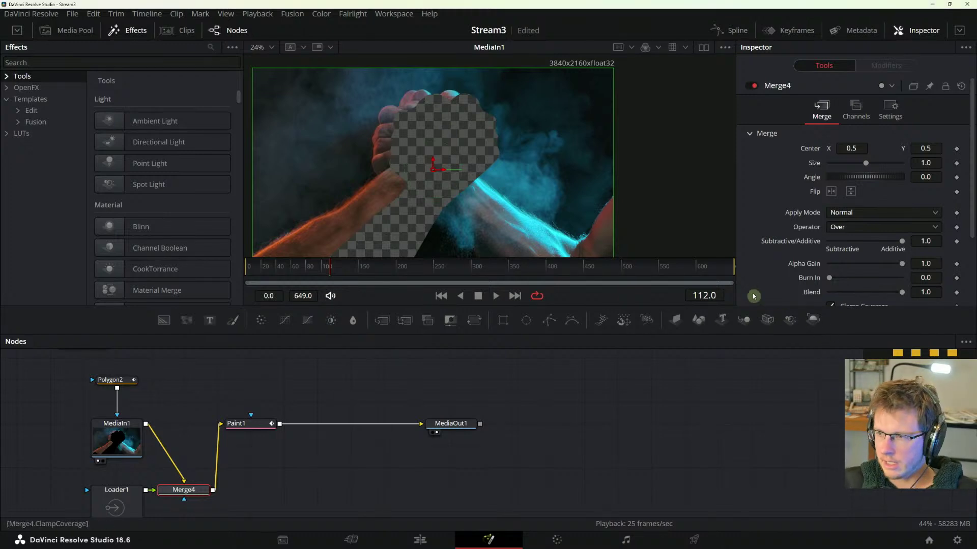
- Select the new Loader node and examine its Import, Format, Settings and File options in the Inspector
left_click(119, 515)
left_click_drag(316, 482, 358, 476)
left_click_drag(281, 454, 306, 476)
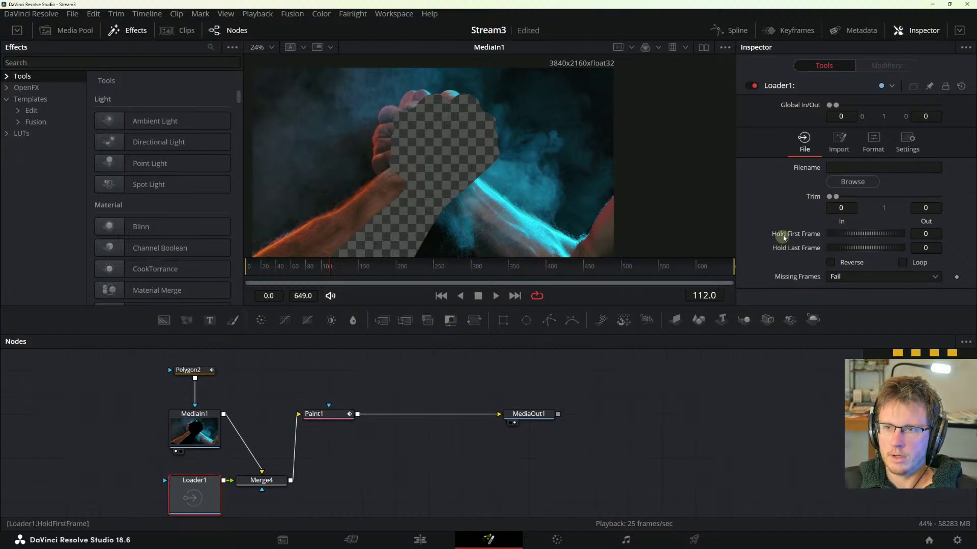
left_click(842, 141)
left_click(864, 145)
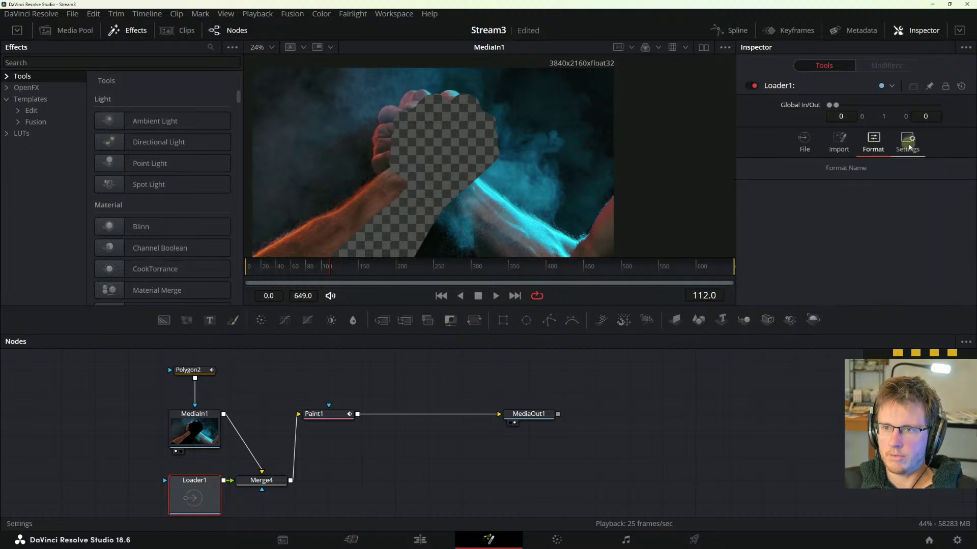
left_click(905, 139)
left_click(805, 157)
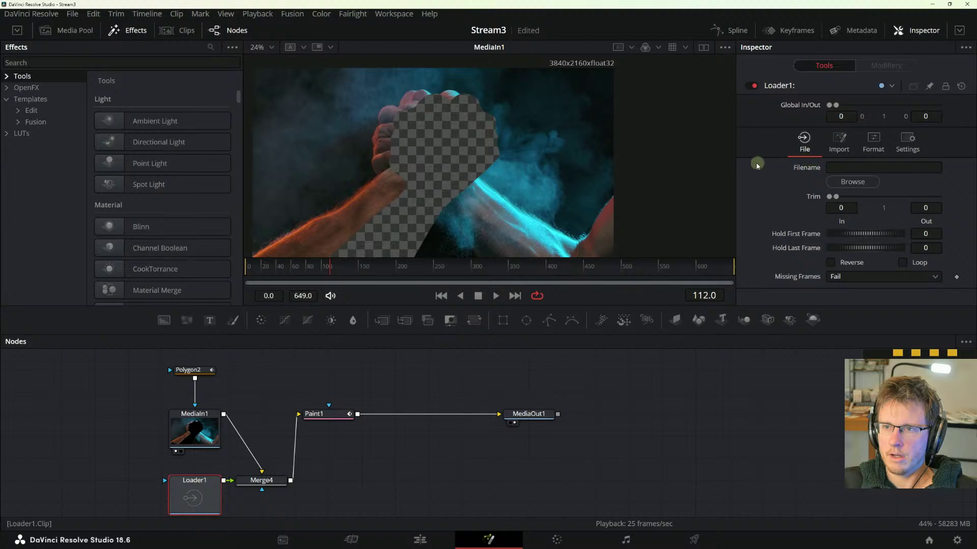
- Switch back to the manual and read the multi-channel EXR import steps and the Loader Node Parameters section
key("alt+Tab")
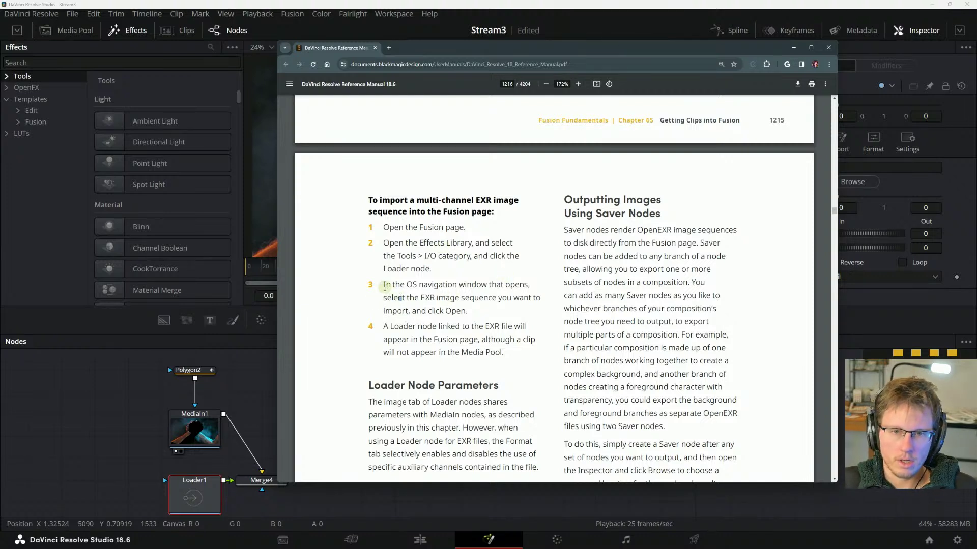
left_click(177, 484)
left_click(399, 284)
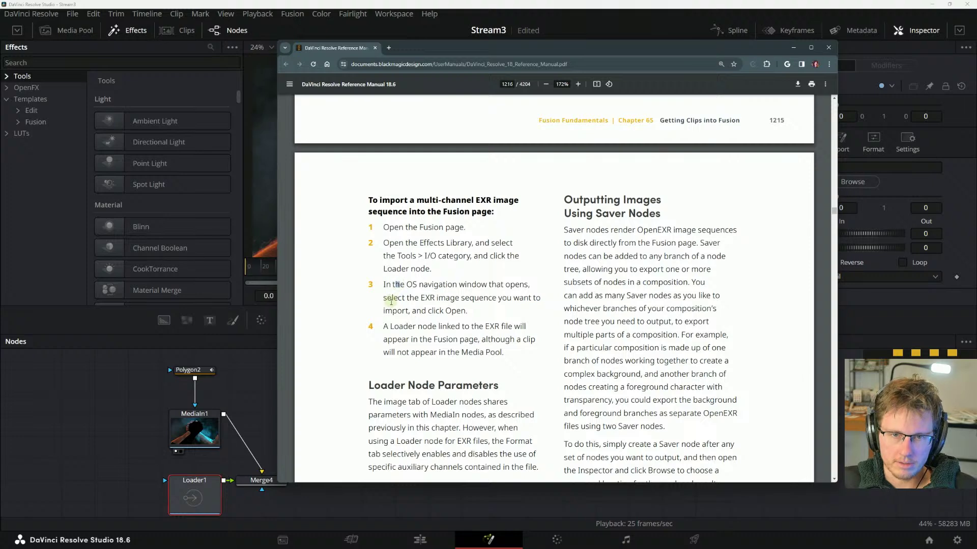
left_click_drag(491, 284, 504, 284)
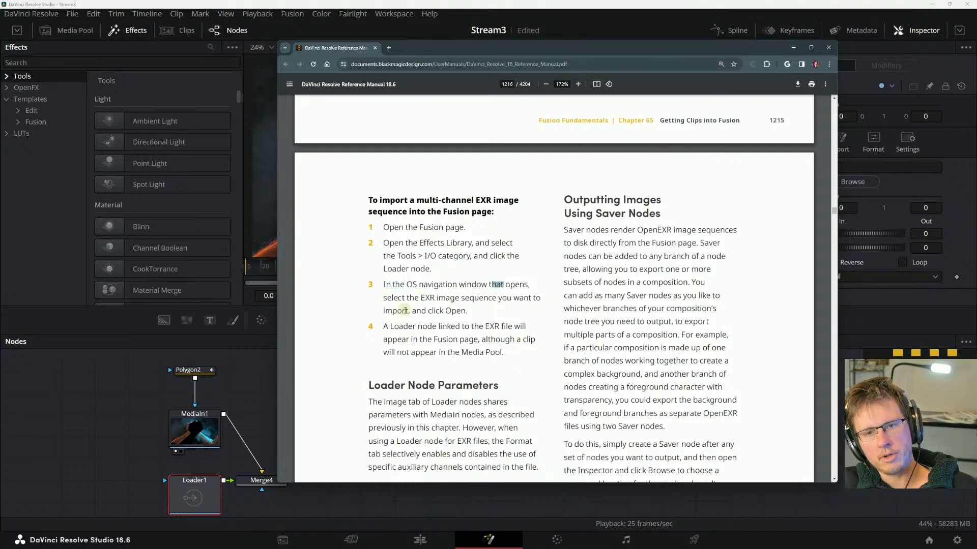
scroll(459, 310, "down", 2)
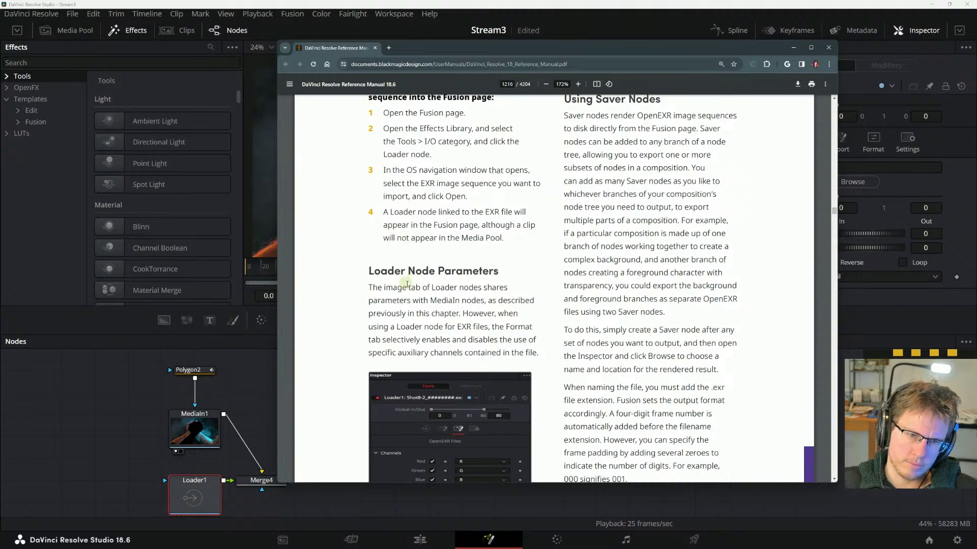
scroll(407, 284, "up", 1)
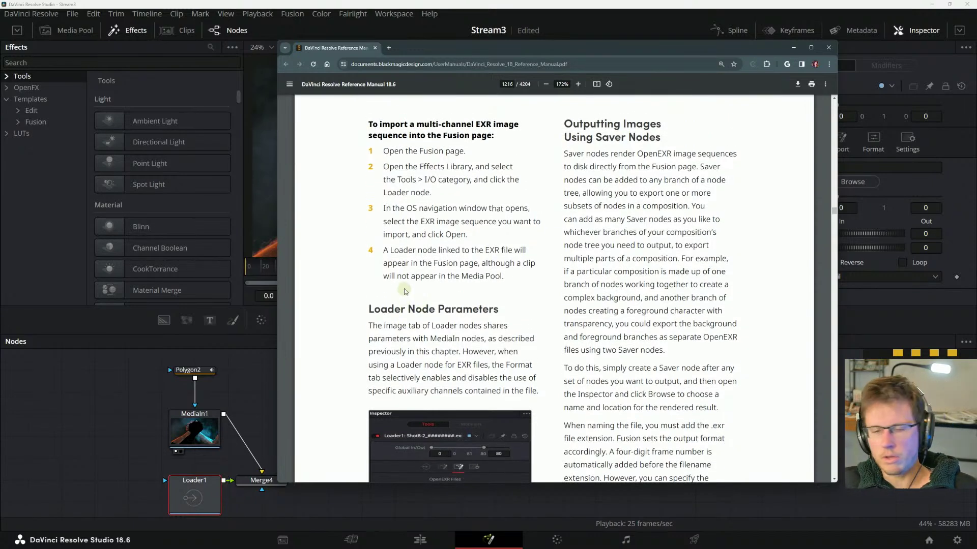
scroll(444, 327, "down", 2)
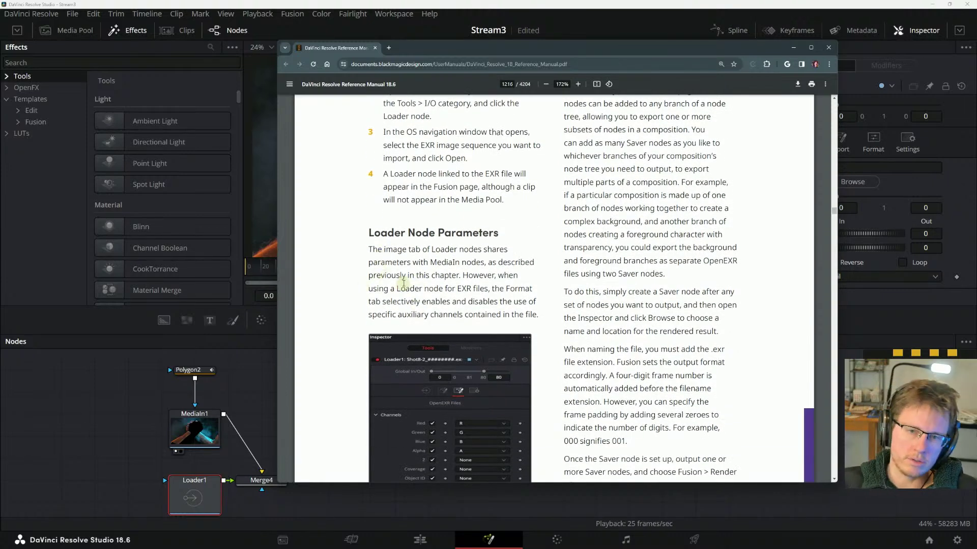
- Read the Loader Node Parameters section and examine the figure of the Format tab's EXR channels with its caption
scroll(403, 282, "down", 4)
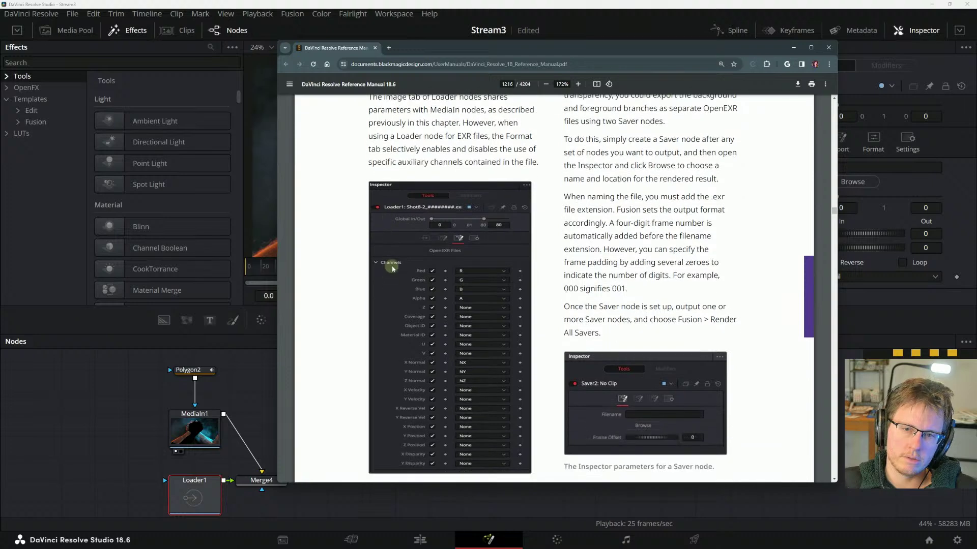
scroll(392, 266, "up", 3)
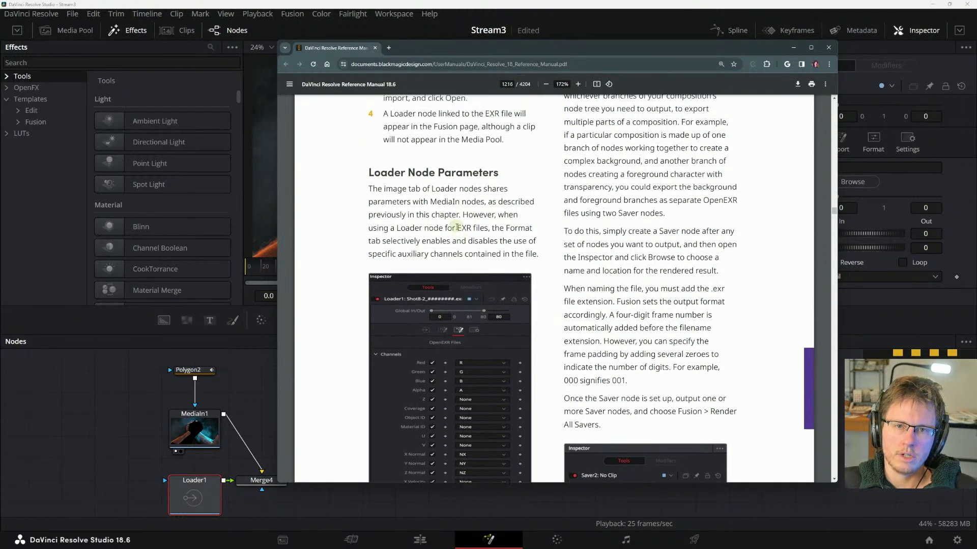
scroll(457, 227, "up", 1)
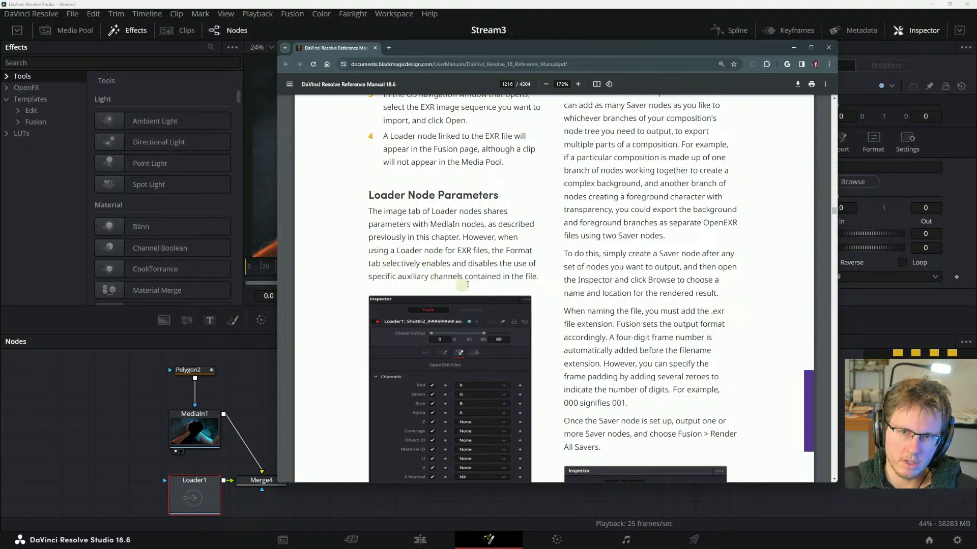
scroll(448, 263, "down", 2)
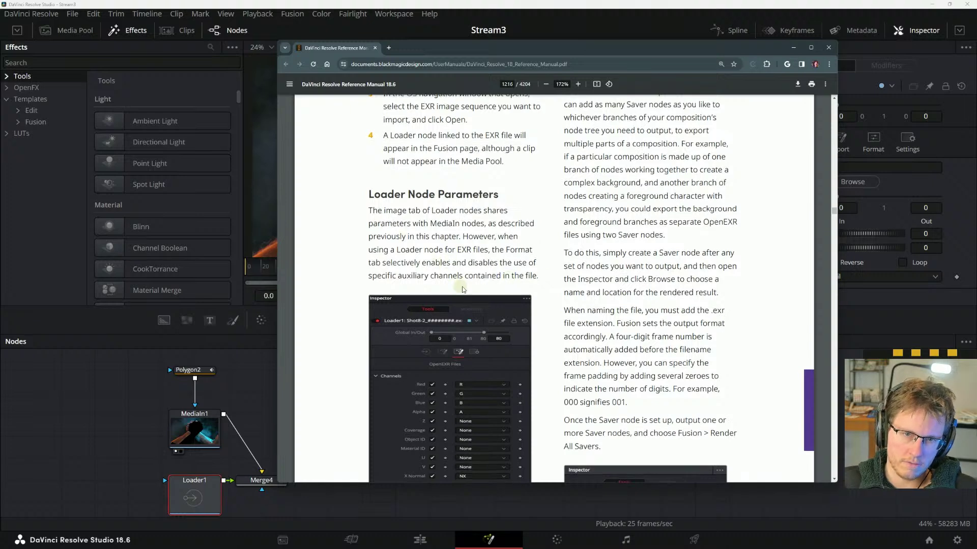
scroll(479, 233, "down", 3)
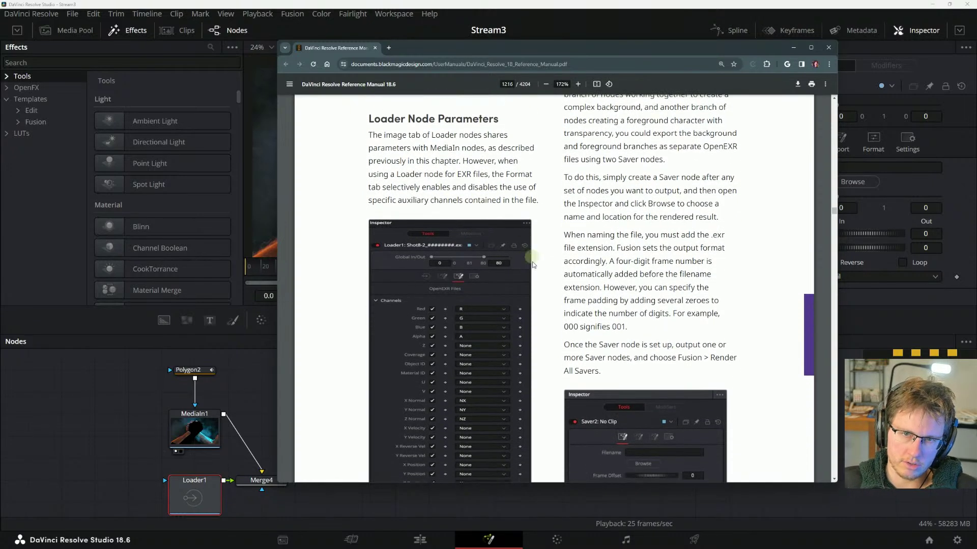
scroll(493, 260, "up", 2)
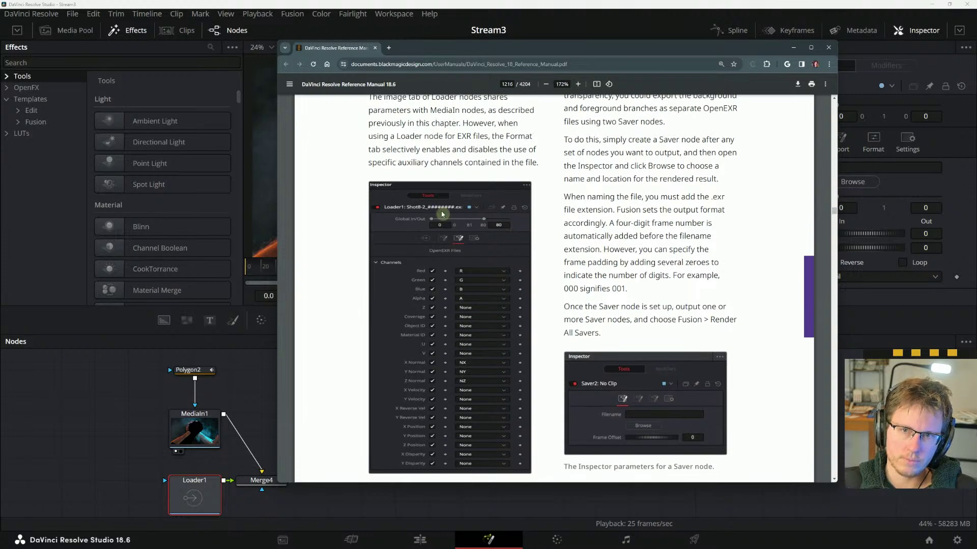
scroll(413, 216, "down", 1)
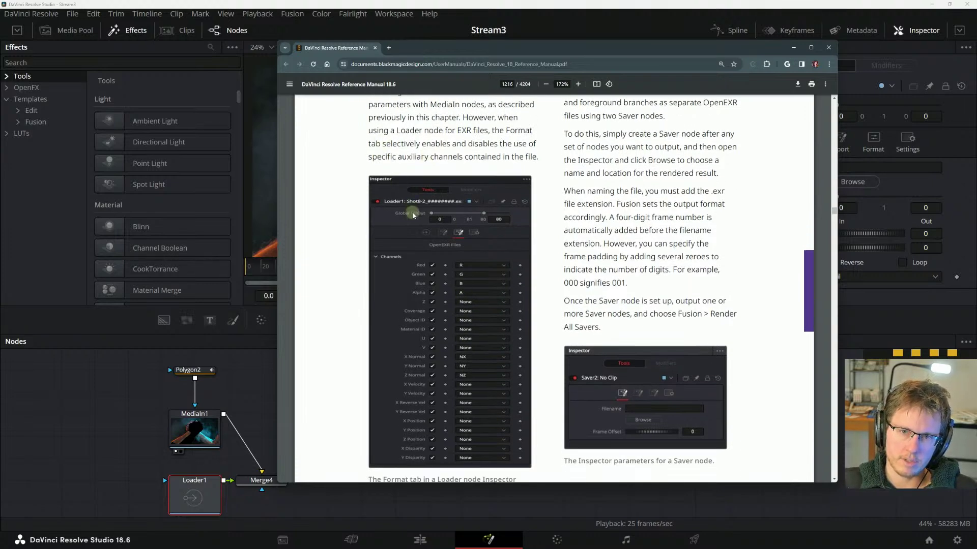
scroll(413, 216, "down", 2)
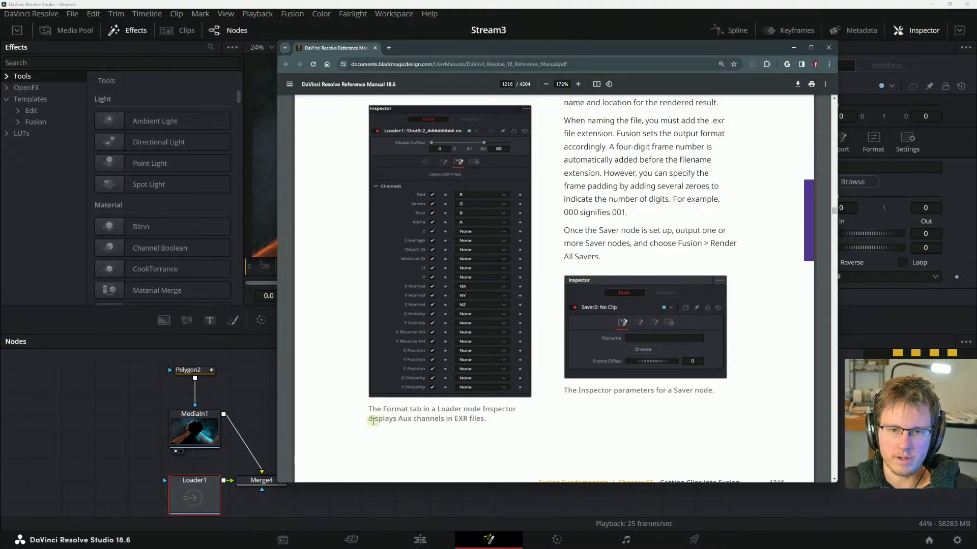
left_click_drag(371, 409, 402, 413)
left_click(483, 418)
left_click(391, 411)
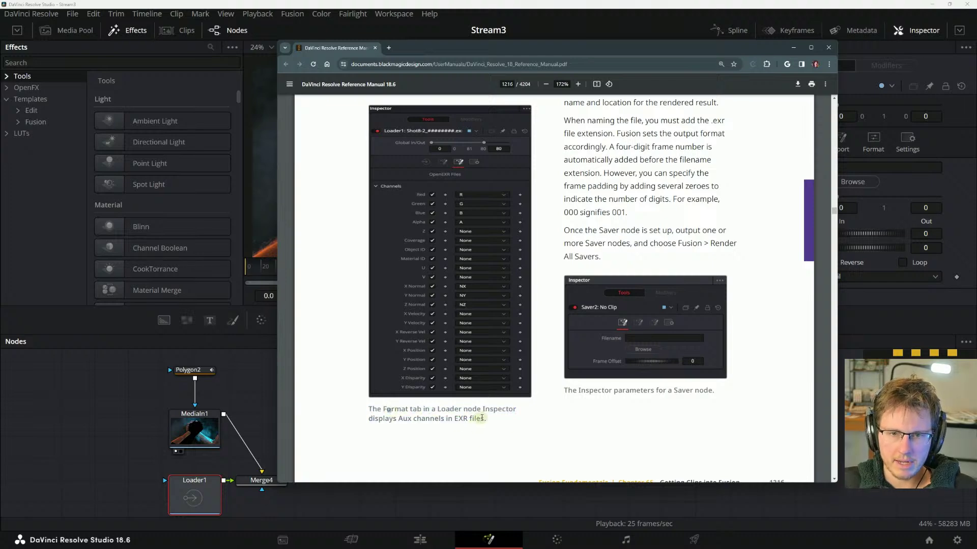
scroll(481, 422, "up", 1)
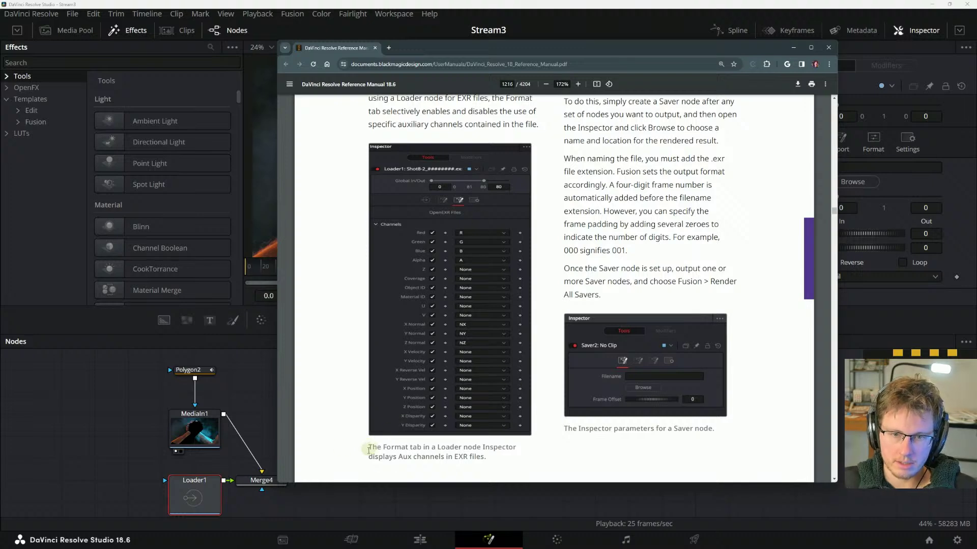
- Read the Outputting Images Using Saver Nodes section, moving the manual window aside briefly to view the node tree
scroll(580, 313, "up", 5)
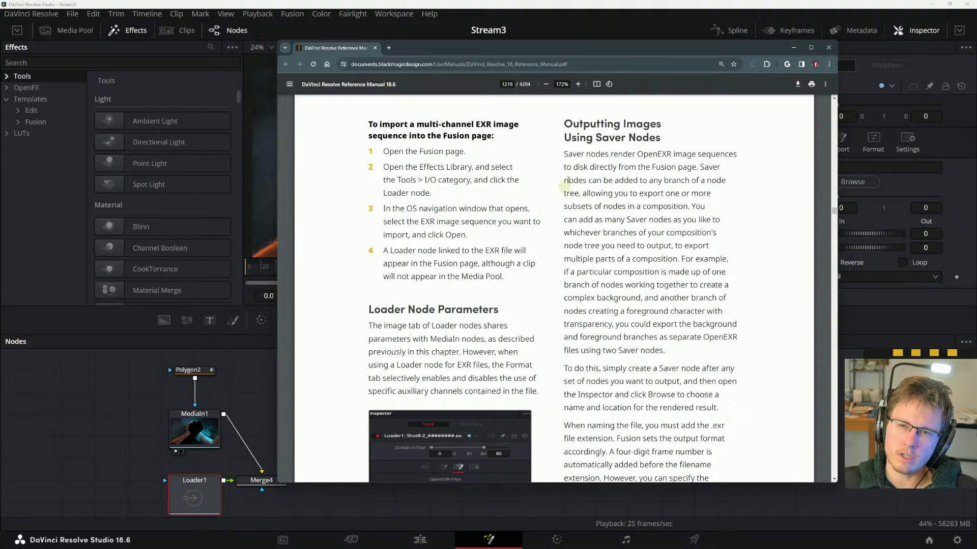
mouse_move(584, 48)
left_mouse_down()
mouse_move(535, 316)
mouse_move(816, 75)
mouse_move(816, 38)
left_mouse_up()
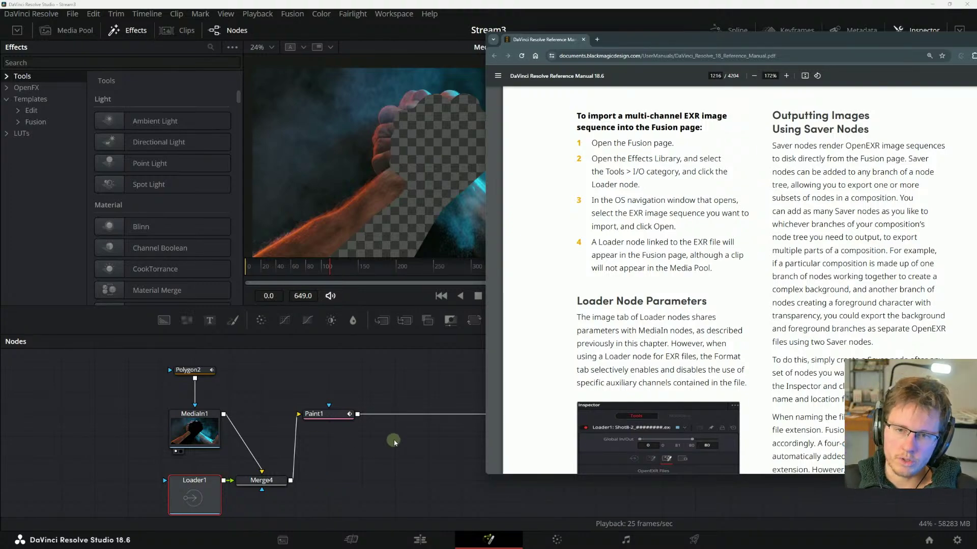
left_click_drag(740, 42, 437, 55)
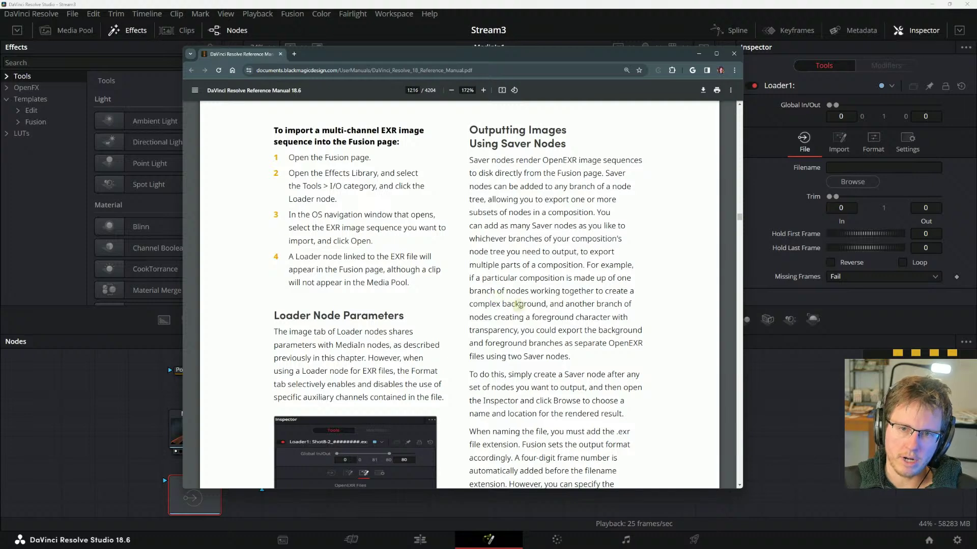
scroll(564, 321, "down", 1)
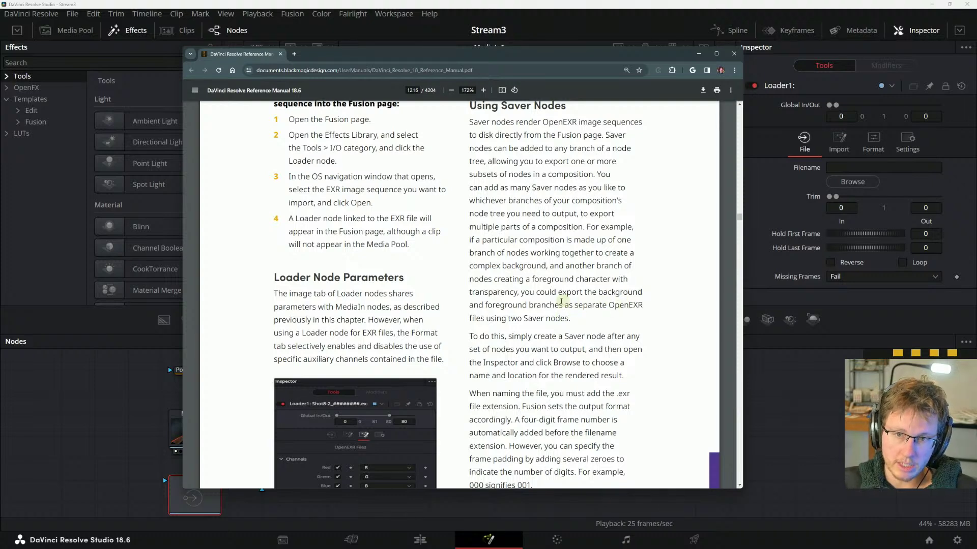
scroll(516, 293, "down", 2)
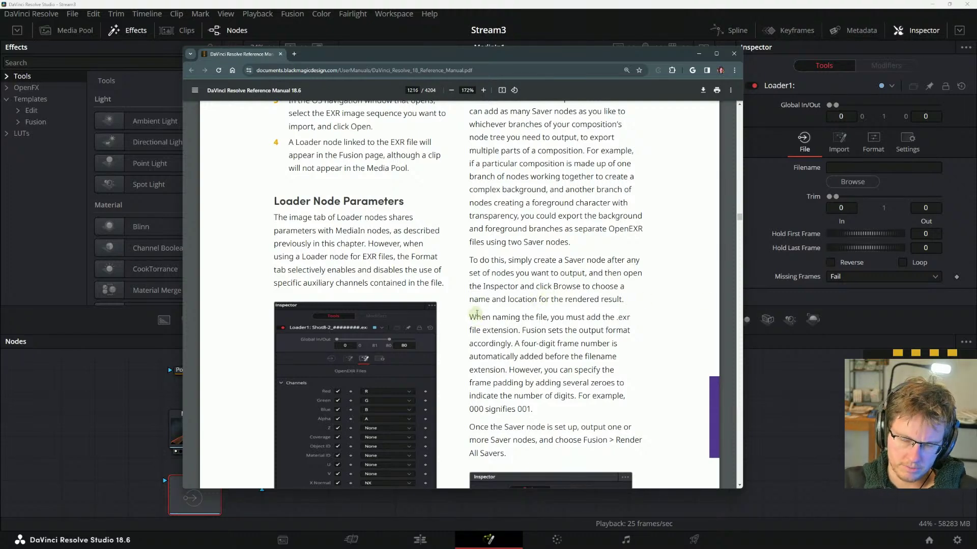
scroll(475, 315, "down", 1)
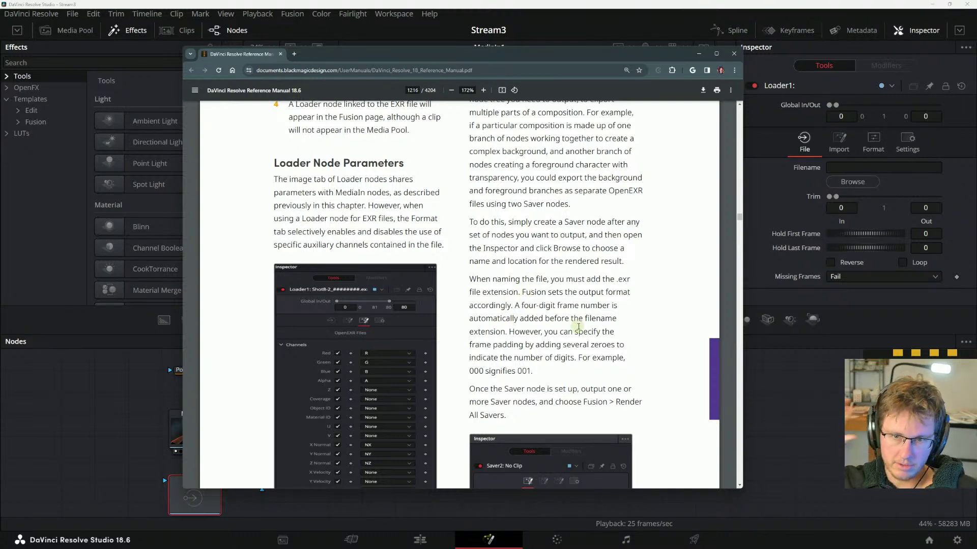
scroll(578, 327, "down", 2)
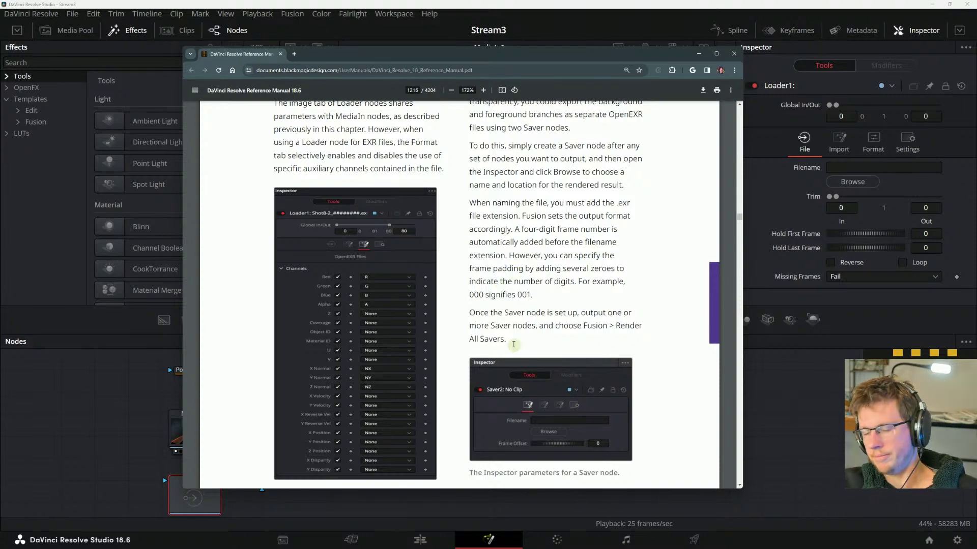
scroll(491, 331, "down", 3)
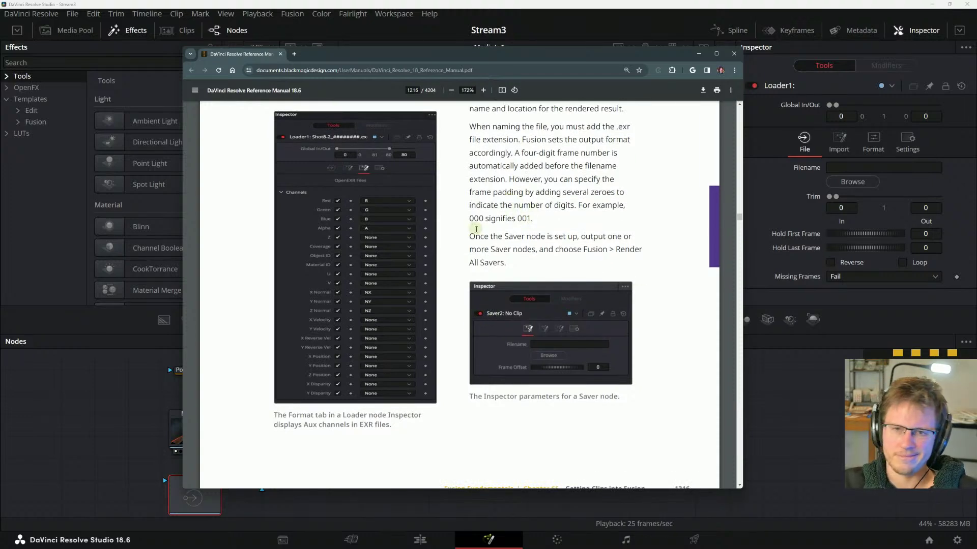
- Reread the Saver file naming and rendering instructions, look up the Render All Savers command in DaVinci Resolve, and return to the manual
scroll(477, 228, "up", 2)
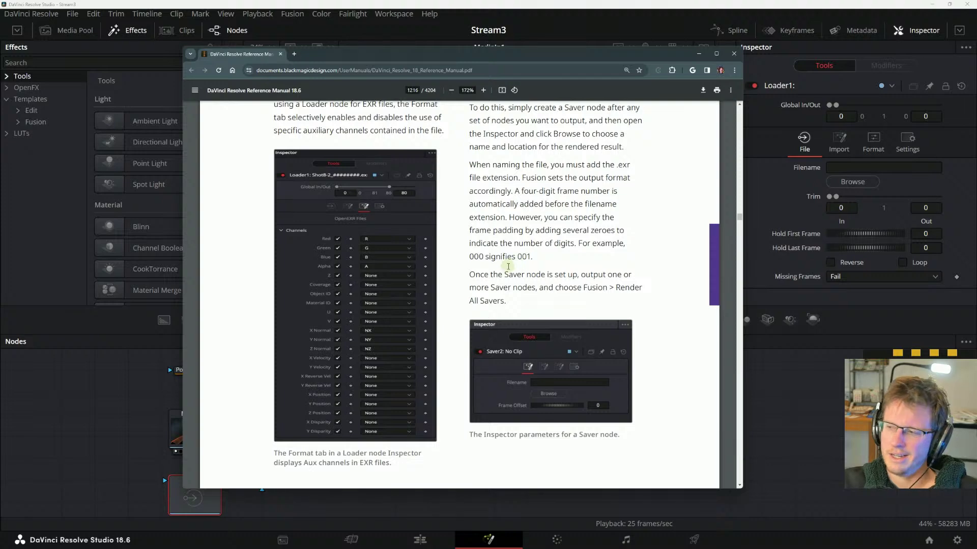
left_click_drag(527, 257, 500, 281)
left_click(529, 253)
left_click(500, 281)
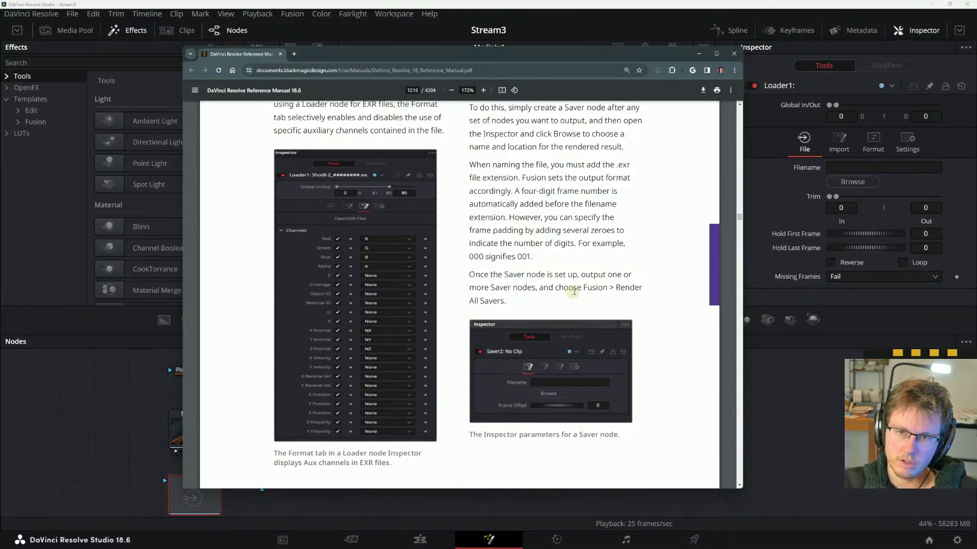
left_click(298, 14)
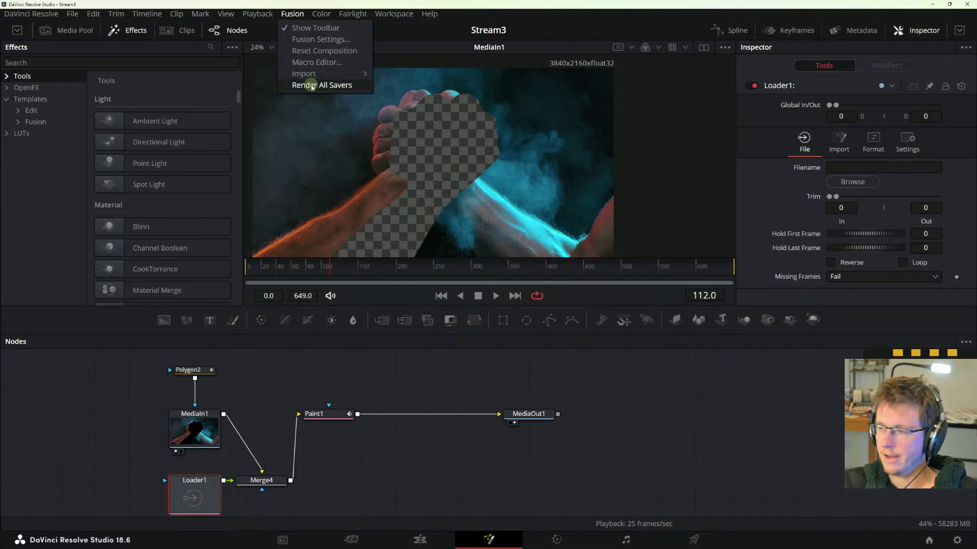
key("alt+Tab")
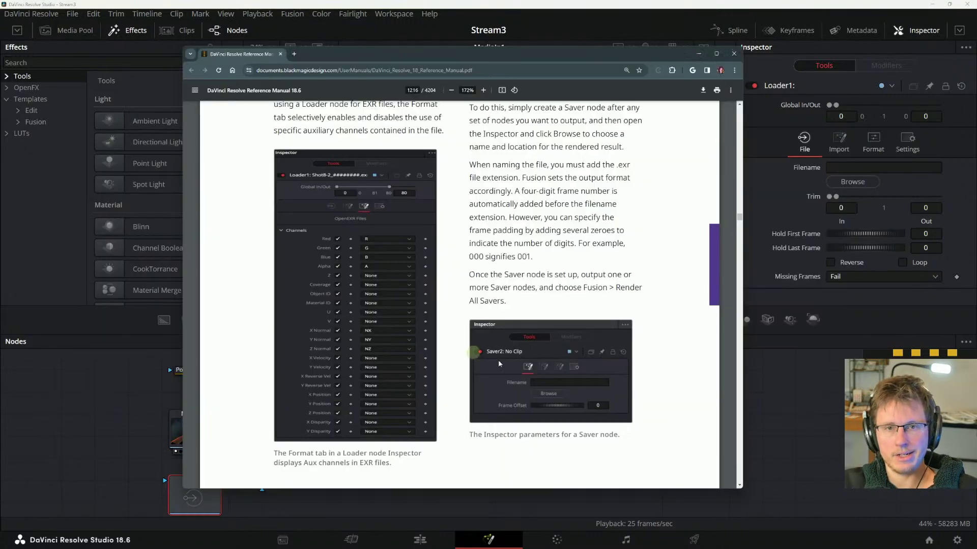
- Read the Manual Disk Caching Using Loader and Saver Nodes section on page 1217
scroll(625, 399, "down", 3)
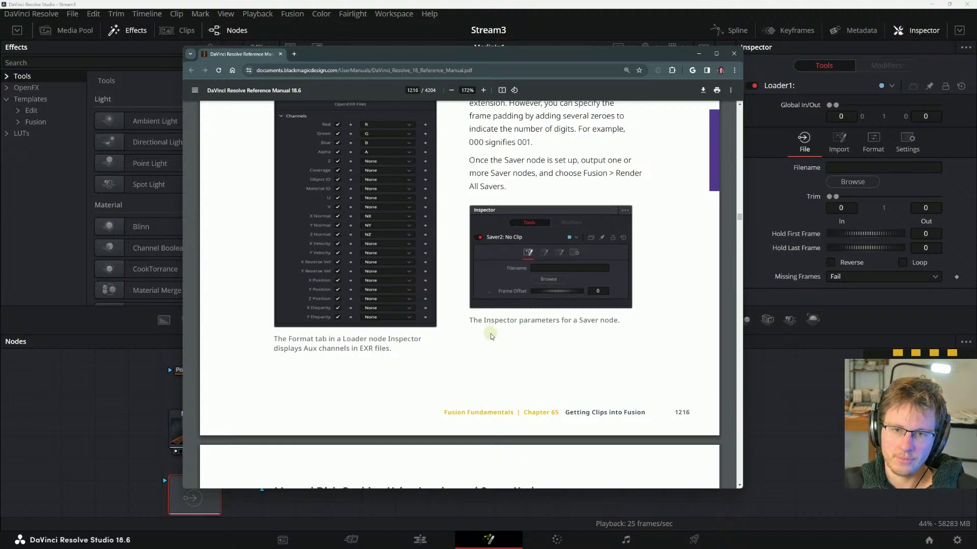
scroll(448, 320, "down", 5)
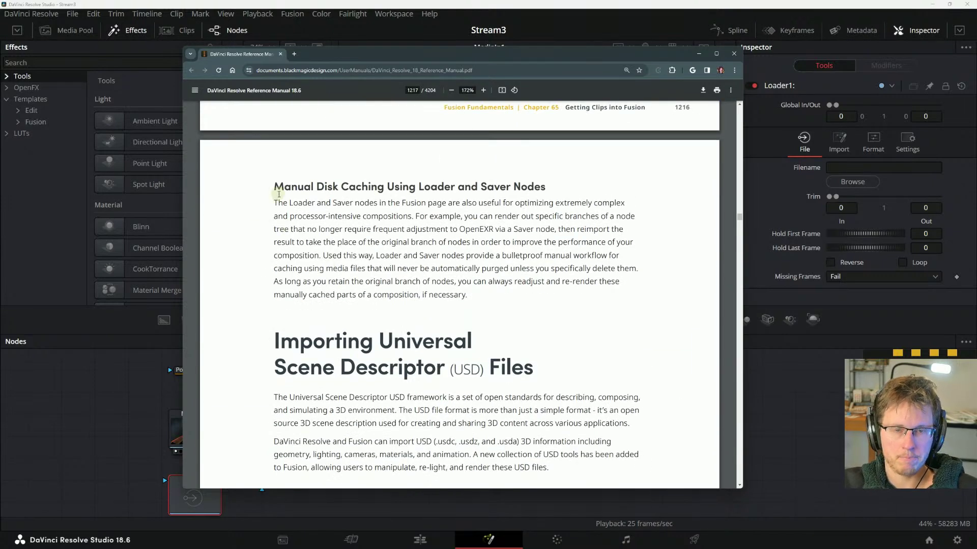
left_click_drag(274, 187, 473, 188)
left_click(473, 188)
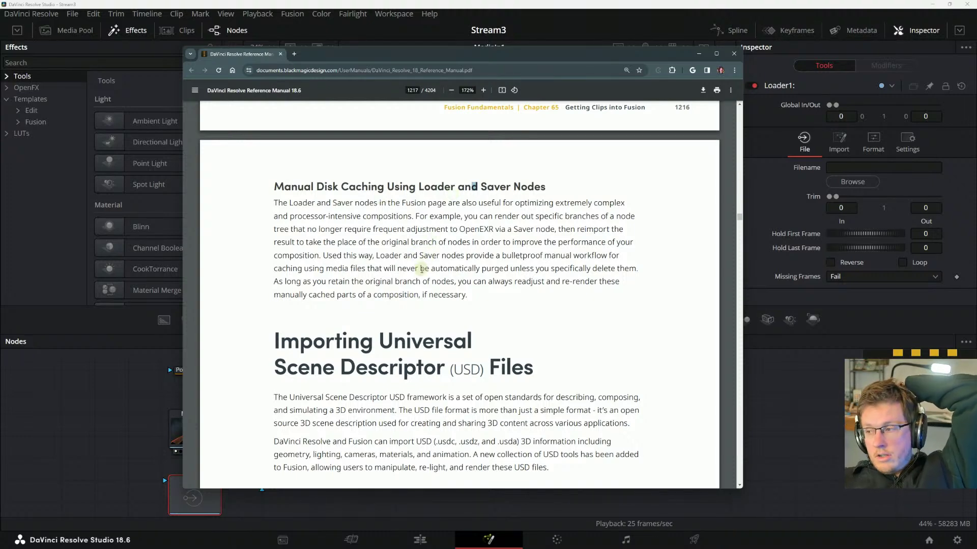
- Read the Importing Universal Scene Descriptor (USD) Files introduction and examine the uLoader Inspector figure under The USD Loader
scroll(402, 272, "down", 2)
scroll(381, 272, "down", 2)
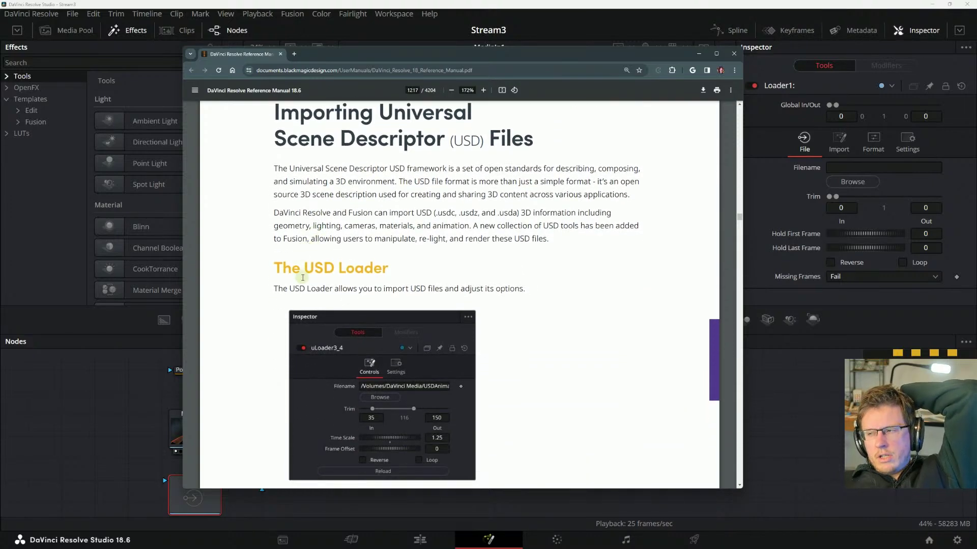
scroll(310, 274, "up", 1)
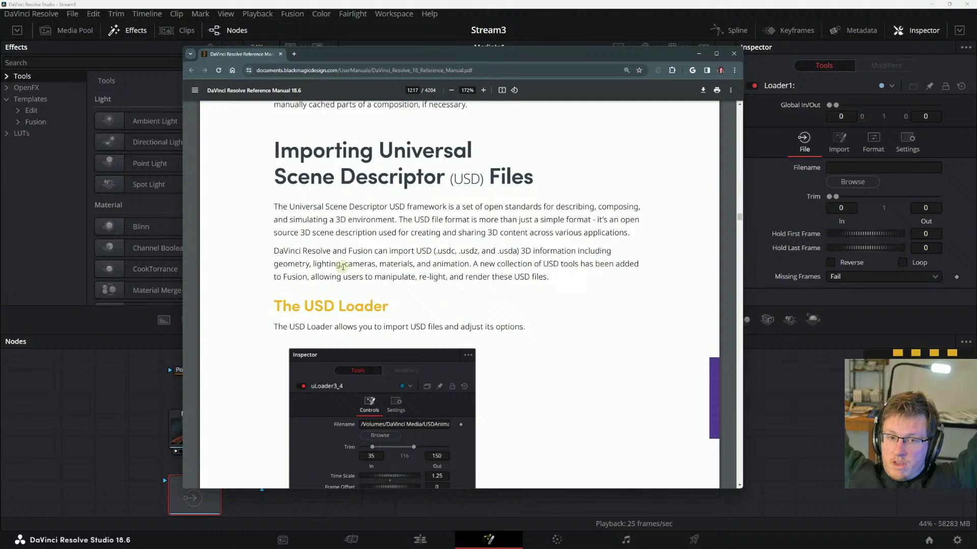
scroll(346, 246, "down", 3)
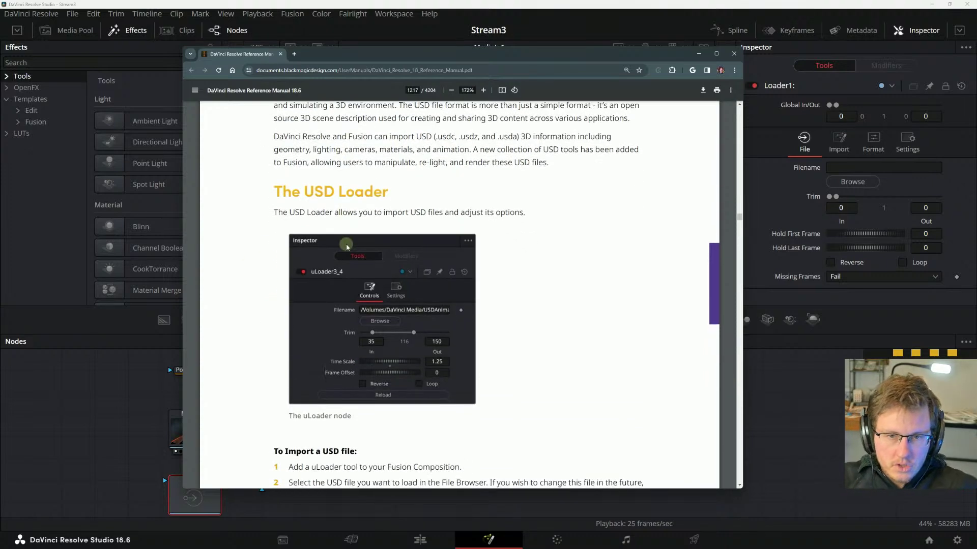
scroll(329, 202, "down", 1)
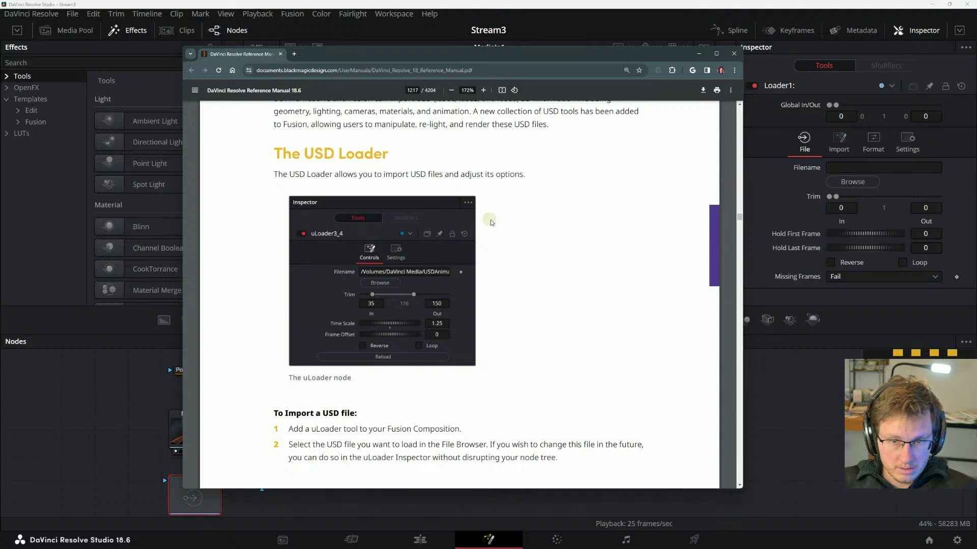
scroll(514, 251, "down", 2)
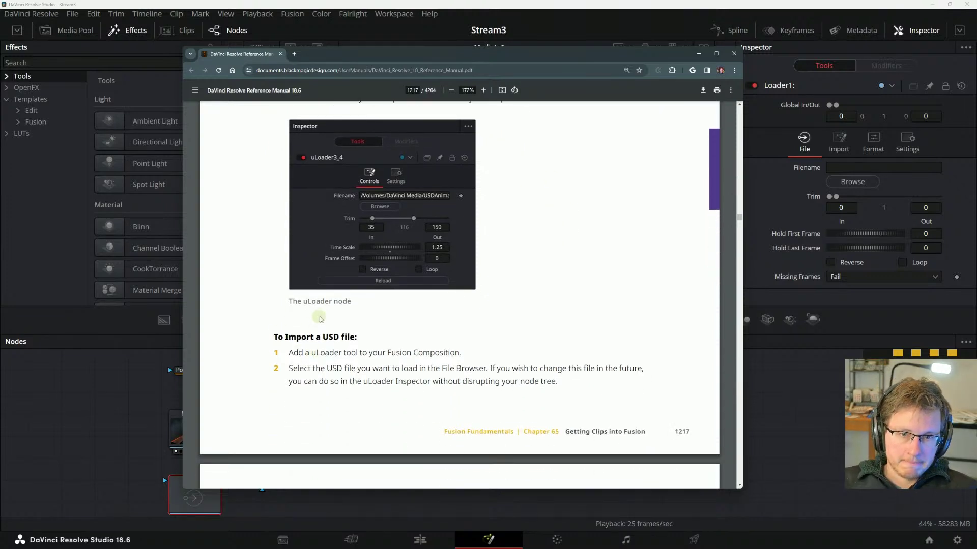
scroll(321, 319, "up", 1)
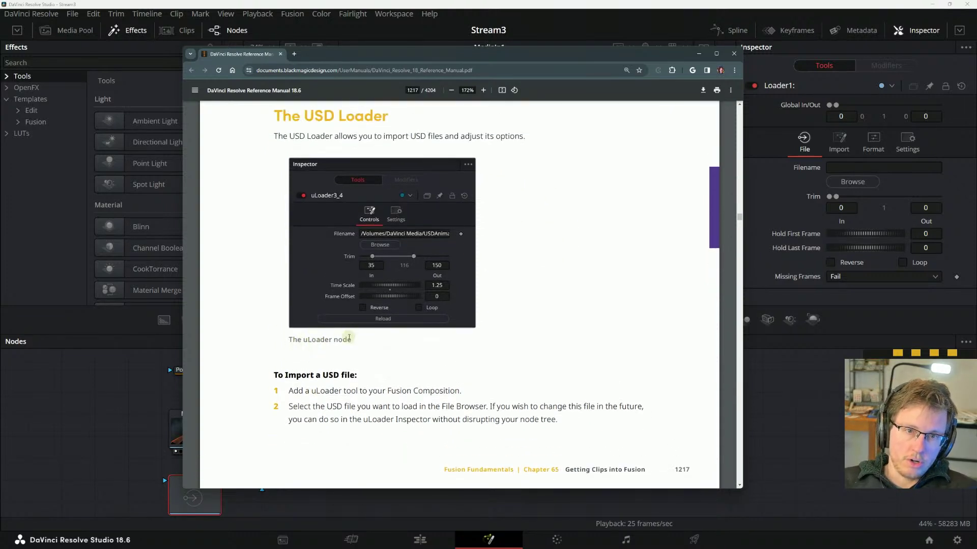
- Read the first two steps for importing a USD file with the uLoader tool
scroll(349, 337, "down", 2)
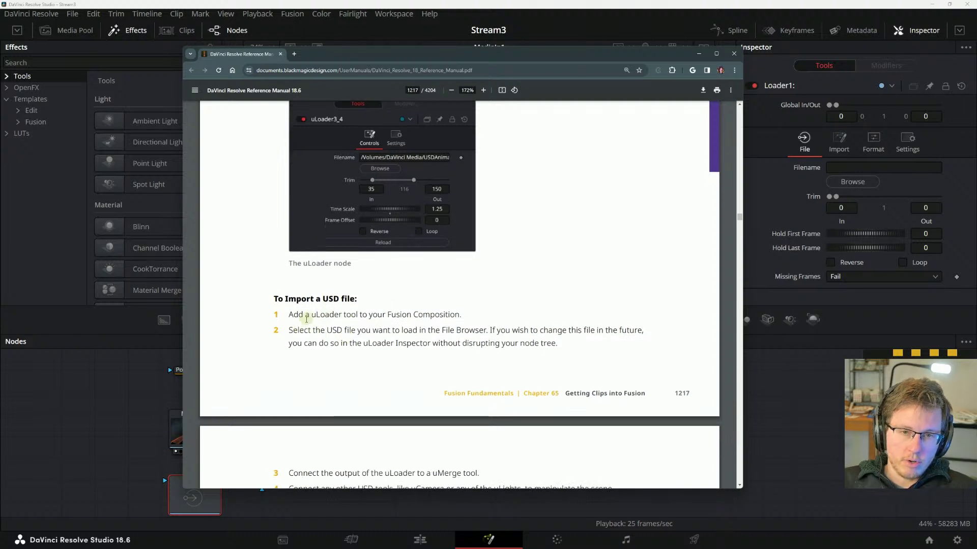
left_click_drag(286, 317, 358, 318)
left_click(351, 320)
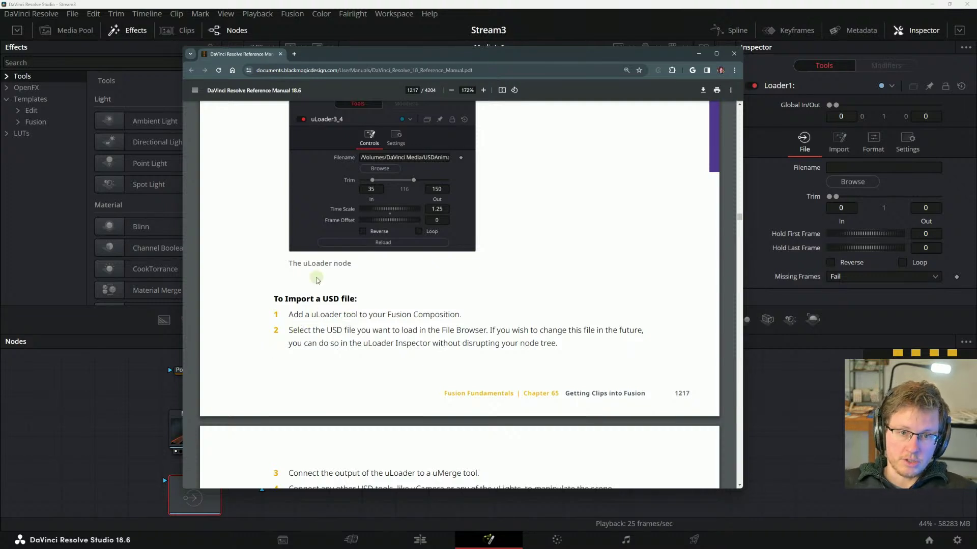
scroll(362, 380, "up", 1)
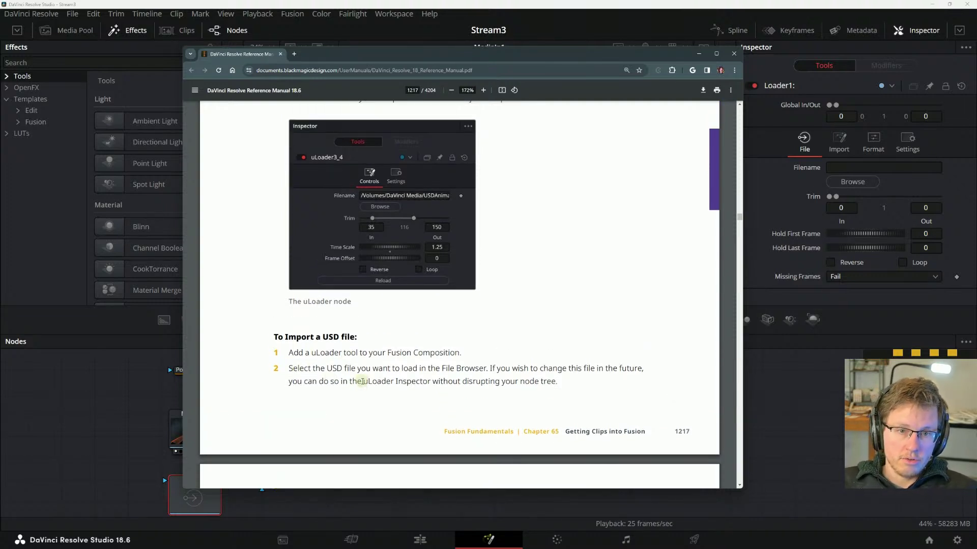
left_click_drag(373, 355, 432, 344)
left_click(427, 354)
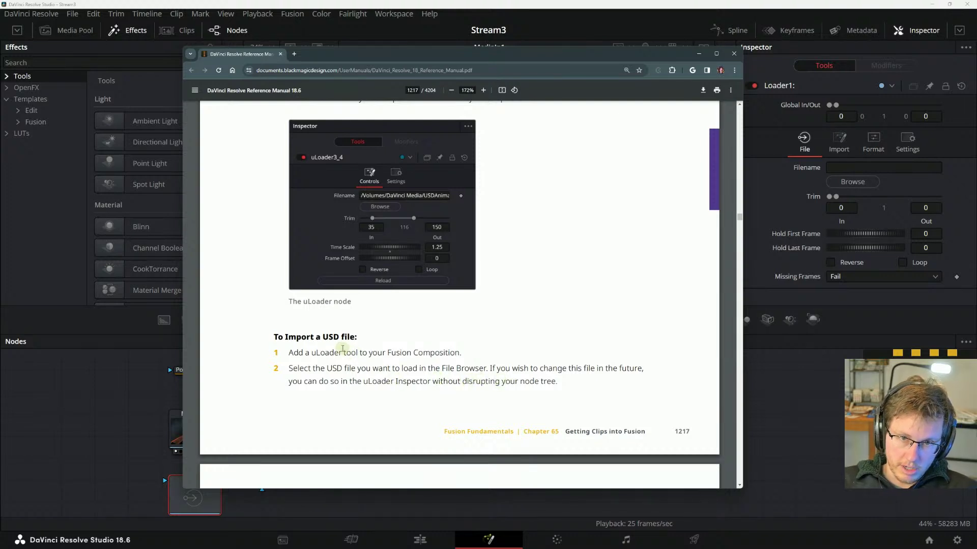
- Read steps 3 to 6 for connecting the USD import nodes and examine the simple USD node tree on page 1218
scroll(342, 349, "down", 5)
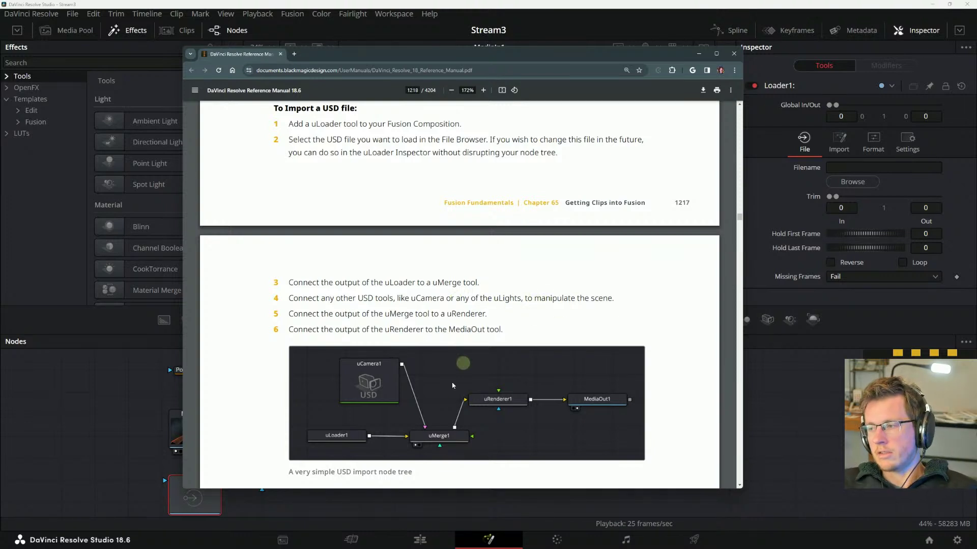
mouse_move(458, 547)
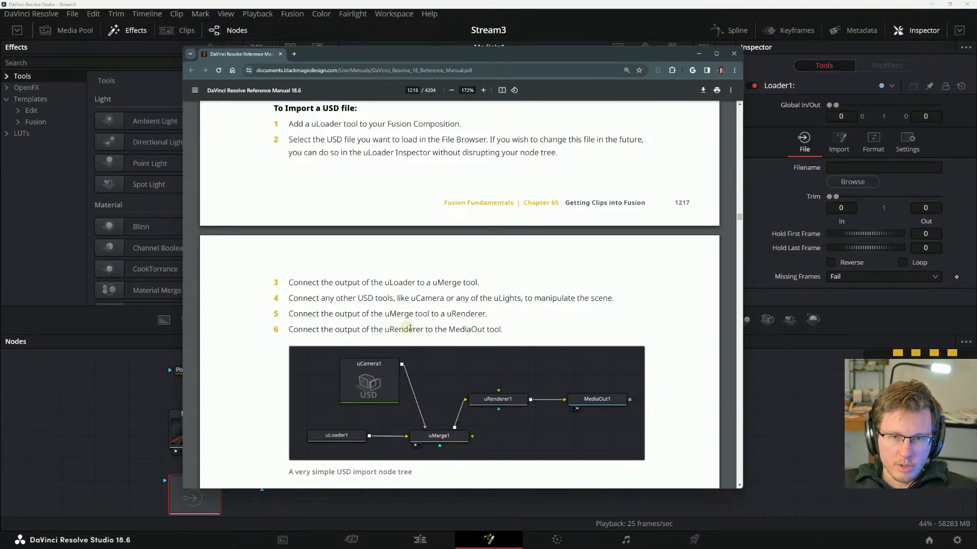
left_click_drag(472, 329, 532, 330)
left_click(430, 319)
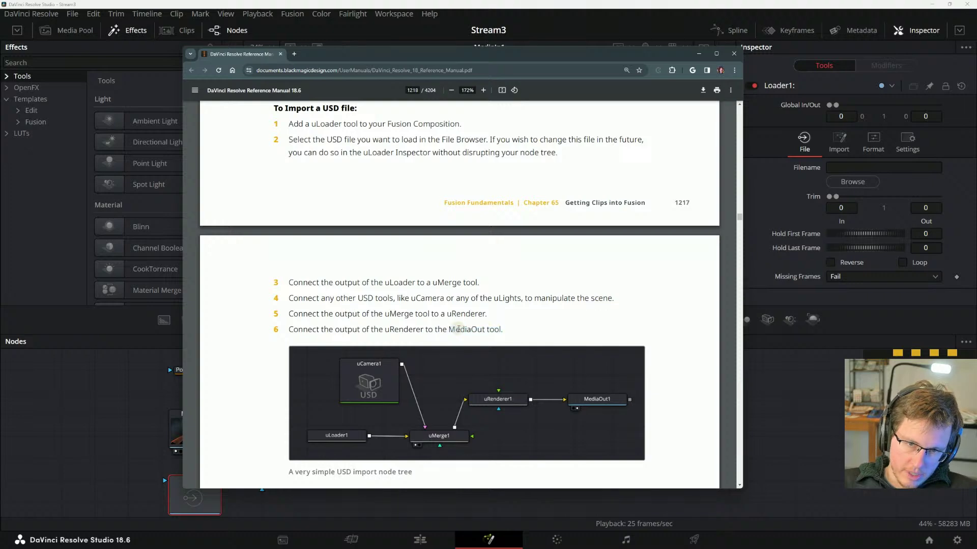
scroll(454, 328, "down", 1)
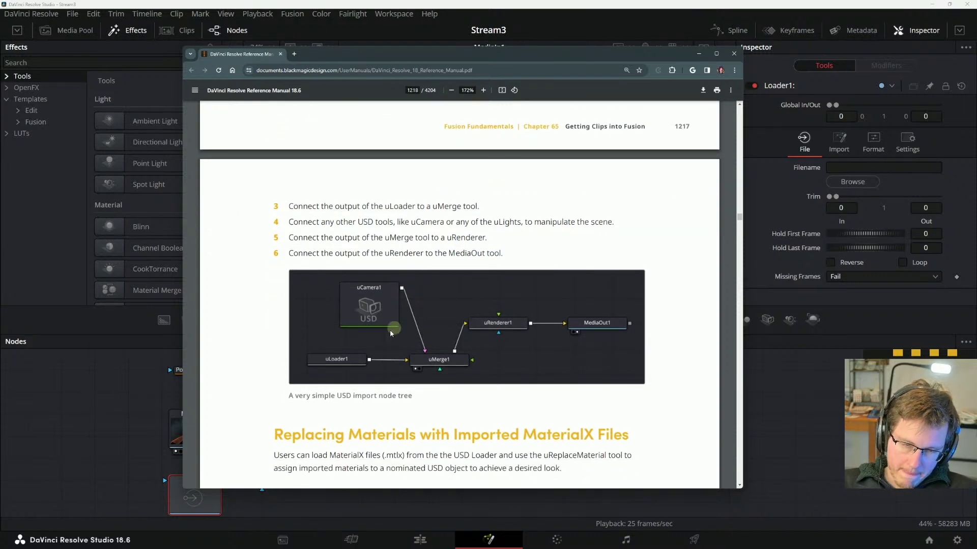
scroll(377, 320, "down", 2)
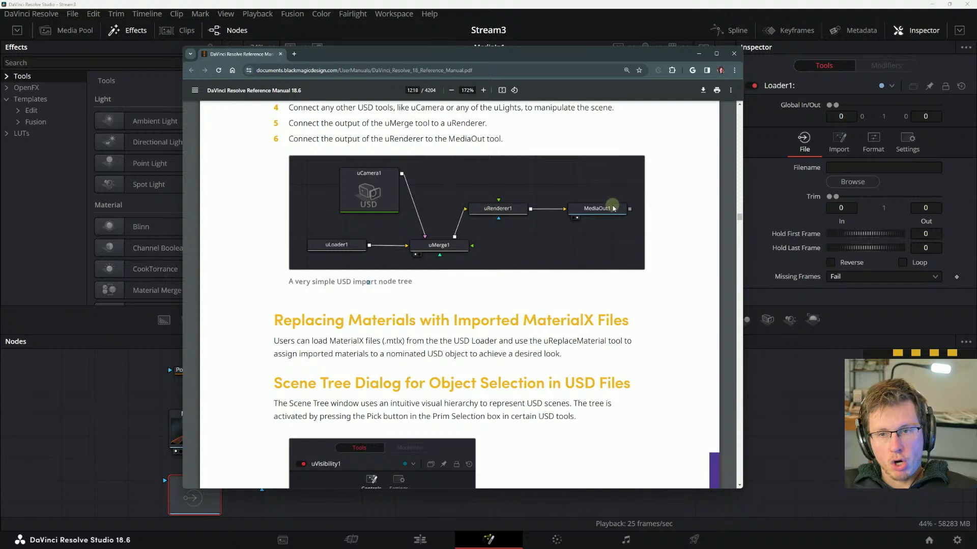
- Read the Replacing Materials with Imported MaterialX Files section
scroll(376, 338, "down", 1)
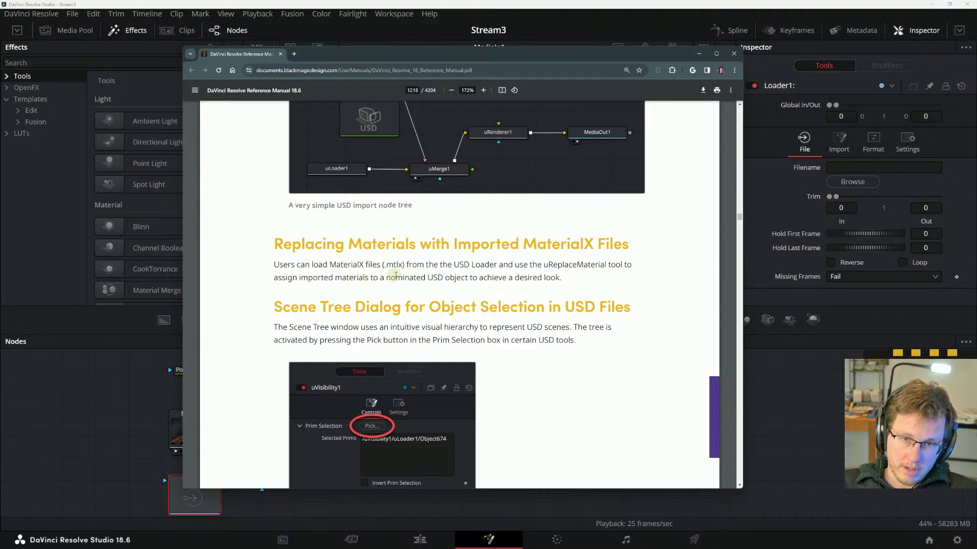
scroll(453, 381, "down", 1)
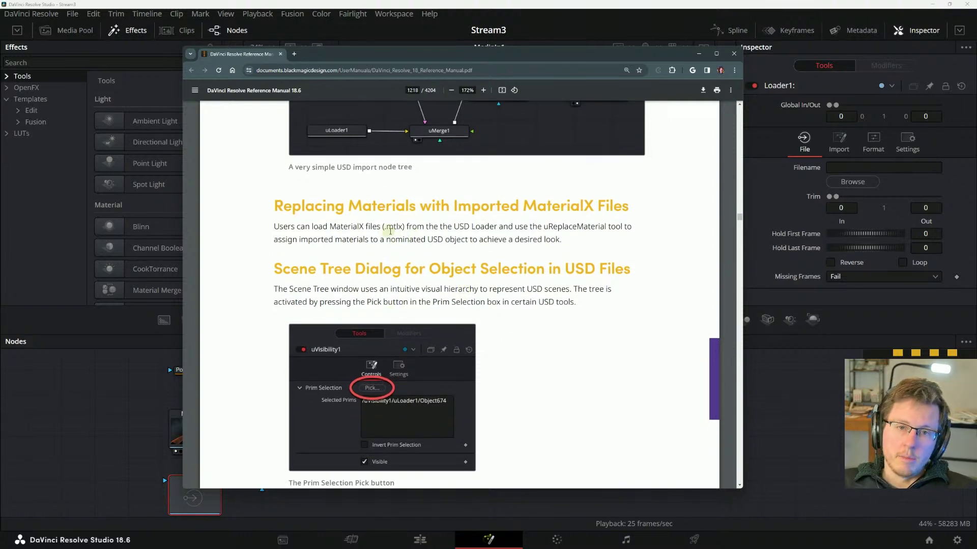
scroll(421, 212, "down", 1)
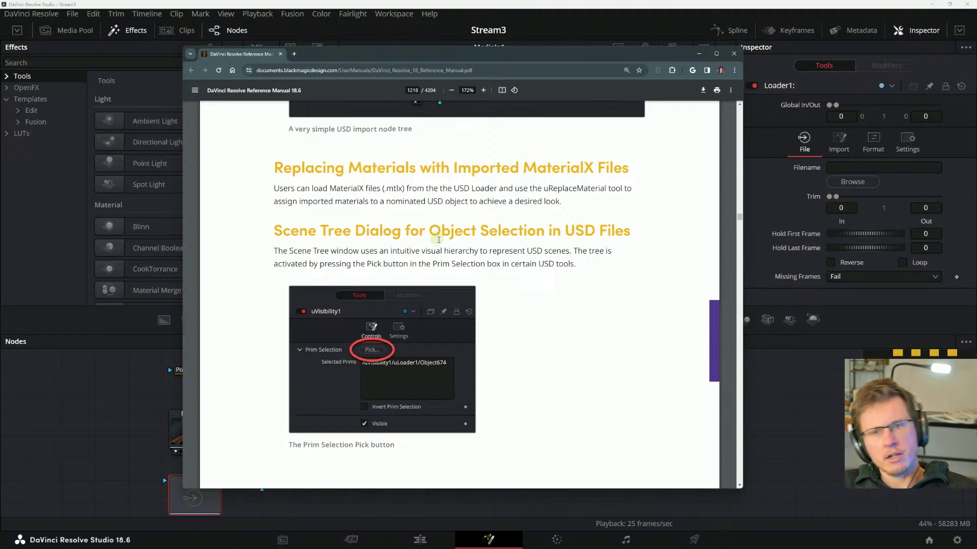
- Read the Scene Tree Dialog for Object Selection in USD Files section and examine its Prim Selection figure
scroll(243, 265, "down", 2)
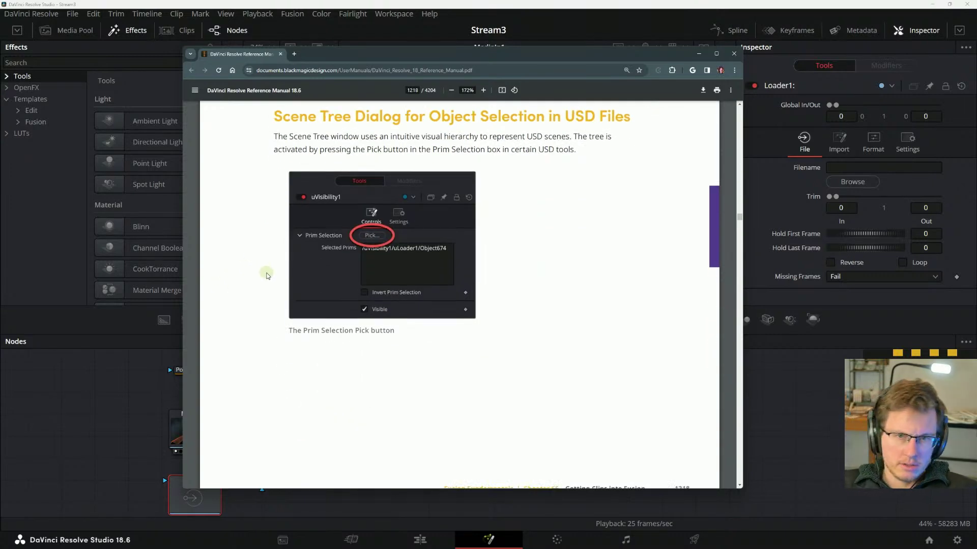
scroll(266, 275, "up", 2)
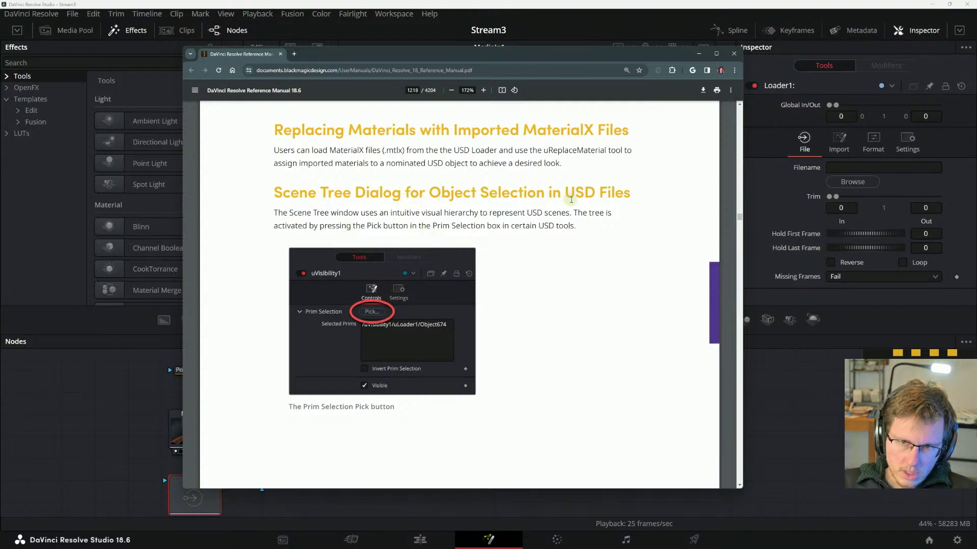
left_click_drag(562, 192, 623, 194)
left_click(501, 194)
left_click_drag(301, 194, 553, 190)
left_click(552, 190)
left_click_drag(437, 194, 593, 194)
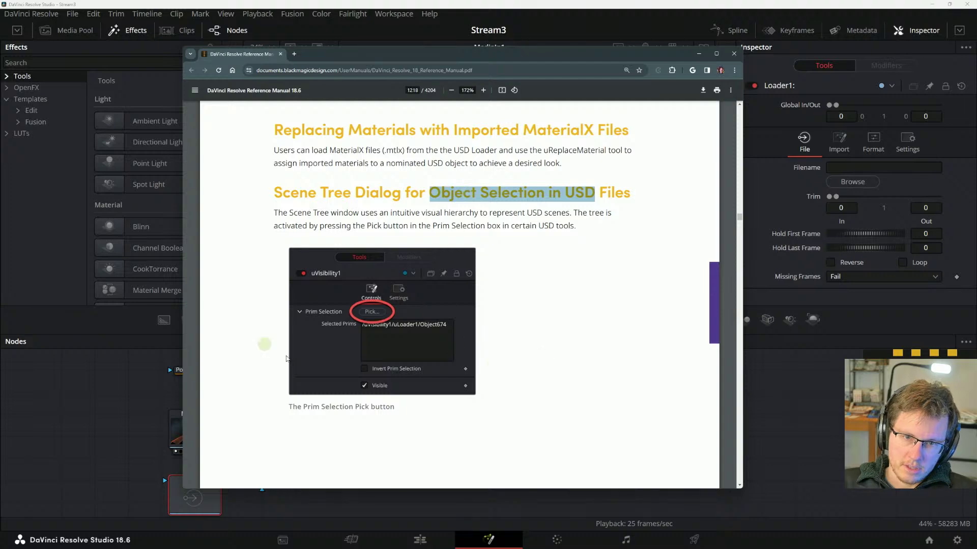
left_click(373, 204)
scroll(368, 229, "down", 1)
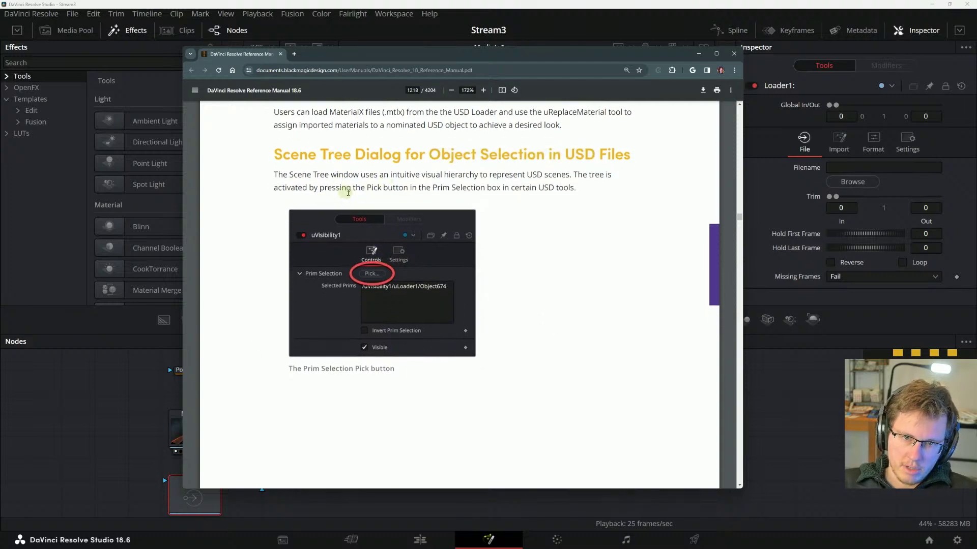
- Examine the USD Scene Tree dialog figure on page 1219 and read the description of selecting elements in a USD asset
scroll(376, 244, "down", 10)
scroll(387, 259, "down", 2)
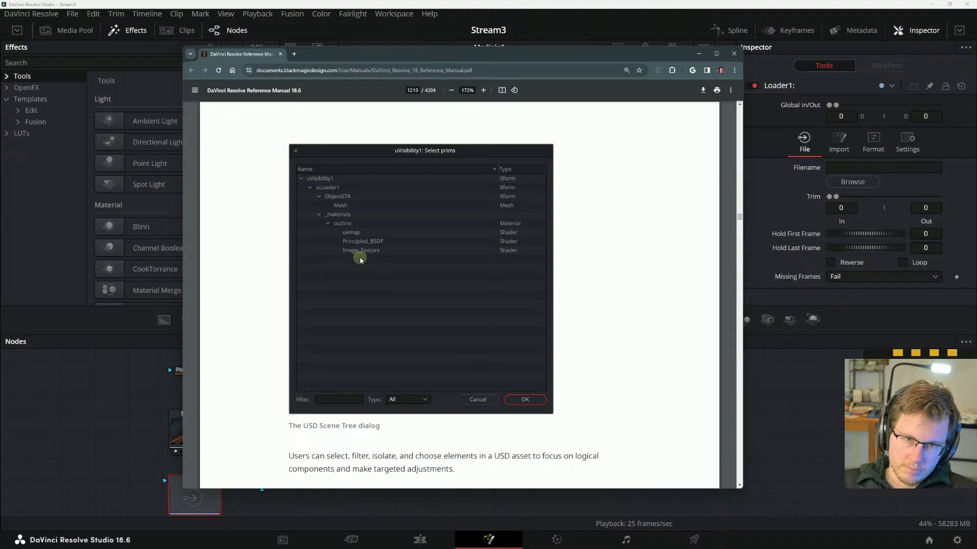
scroll(316, 218, "down", 5)
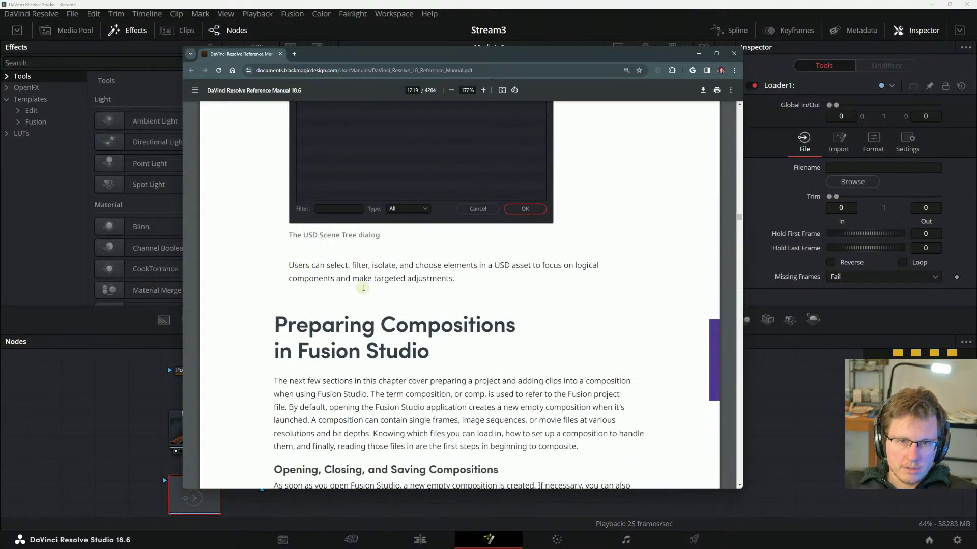
scroll(364, 287, "down", 1)
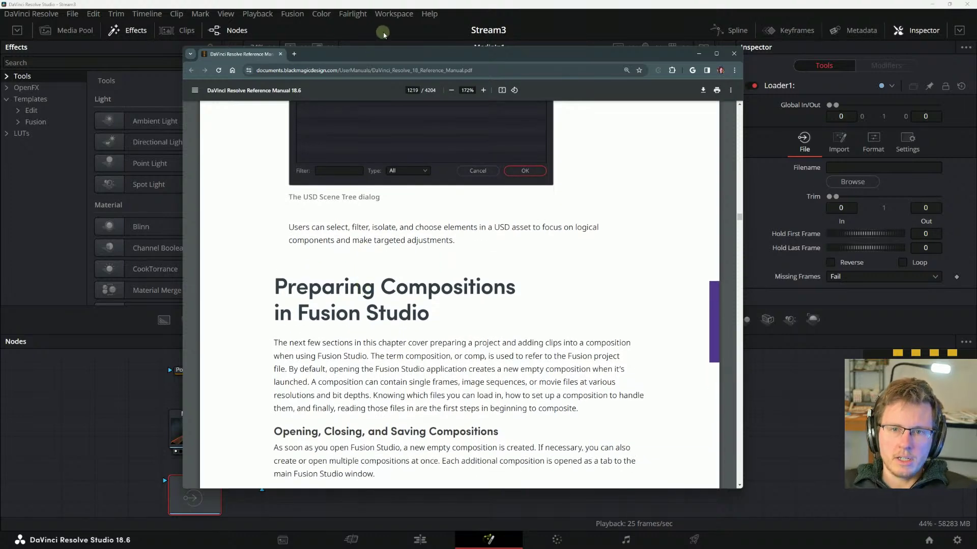
scroll(446, 250, "up", 2)
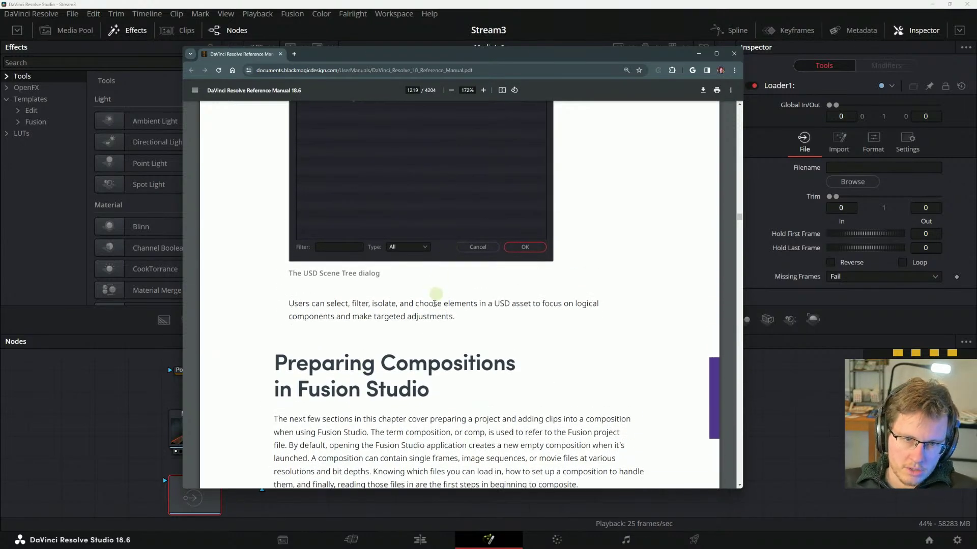
scroll(438, 300, "up", 2)
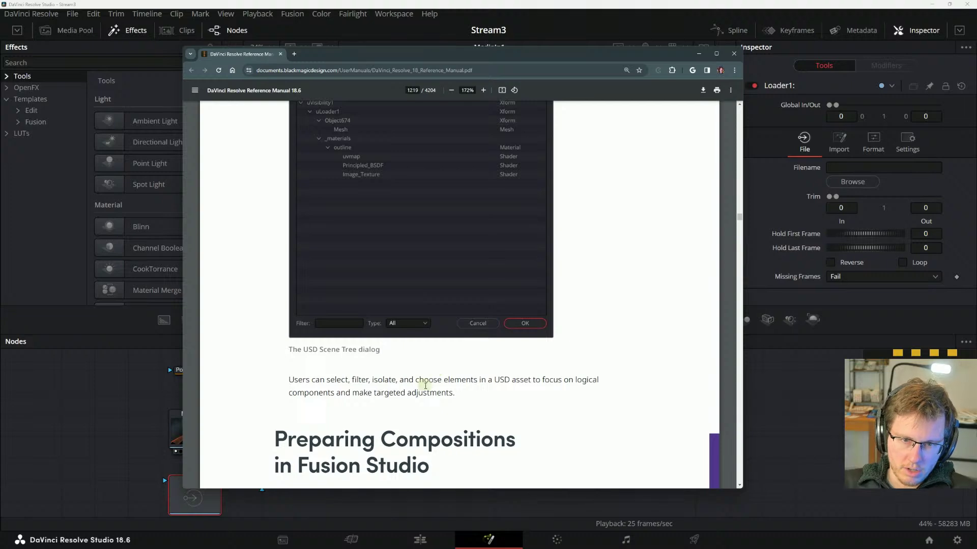
- Read the introduction of Preparing Compositions in Fusion Studio, including what a composition can contain
scroll(432, 348, "down", 4)
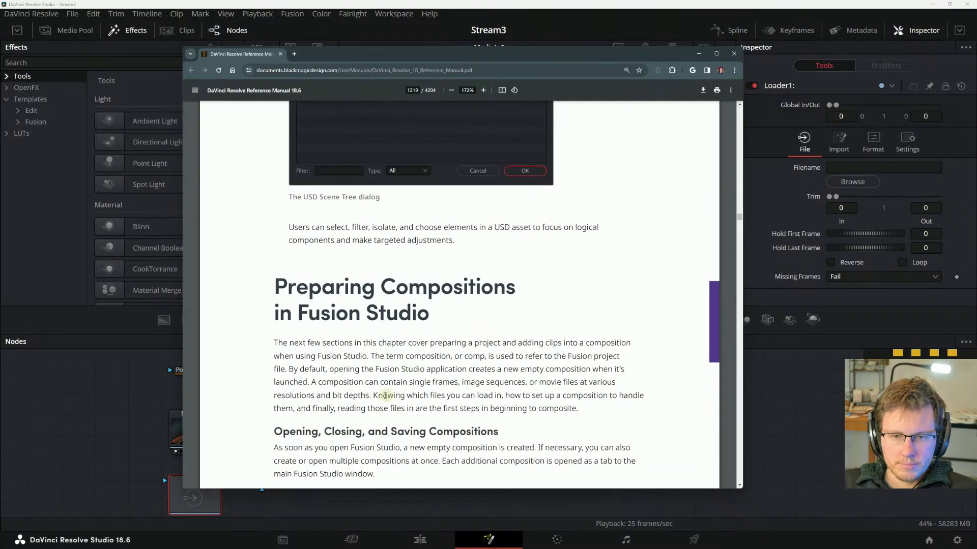
left_click_drag(263, 291, 312, 290)
left_click(289, 288)
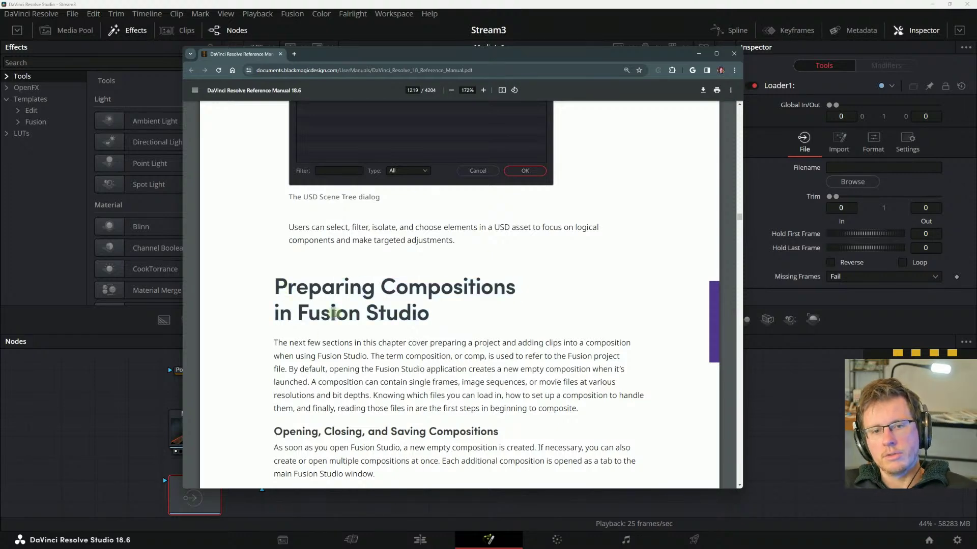
scroll(331, 317, "down", 1)
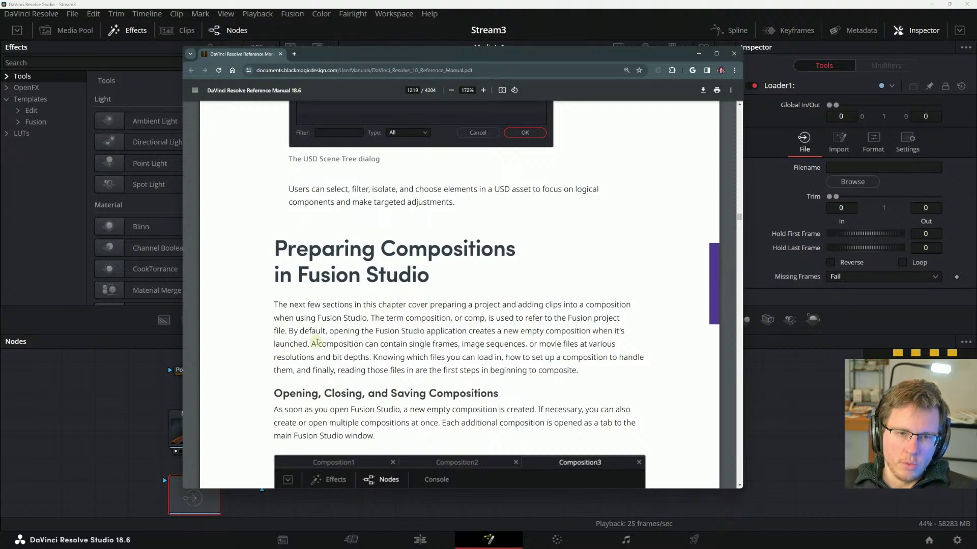
left_click_drag(302, 344, 438, 350)
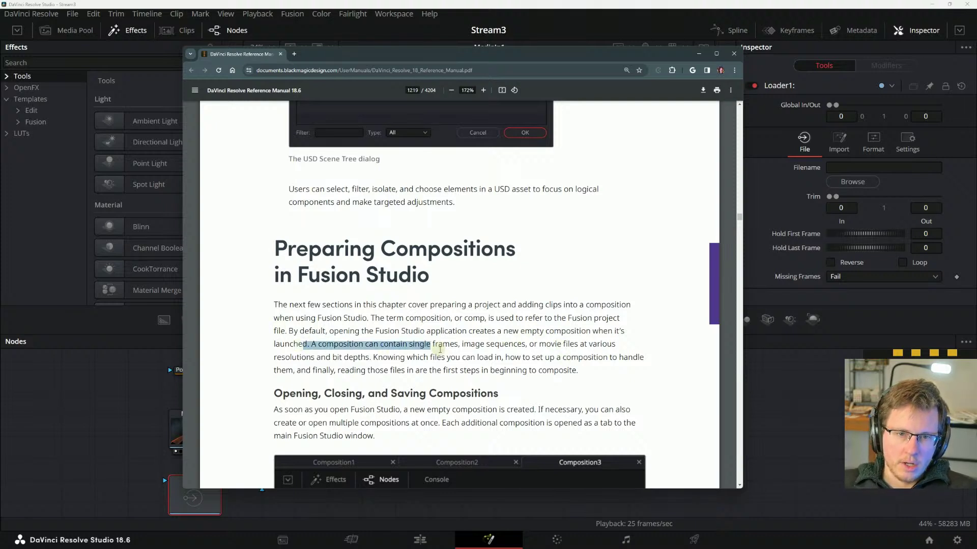
left_click(438, 349)
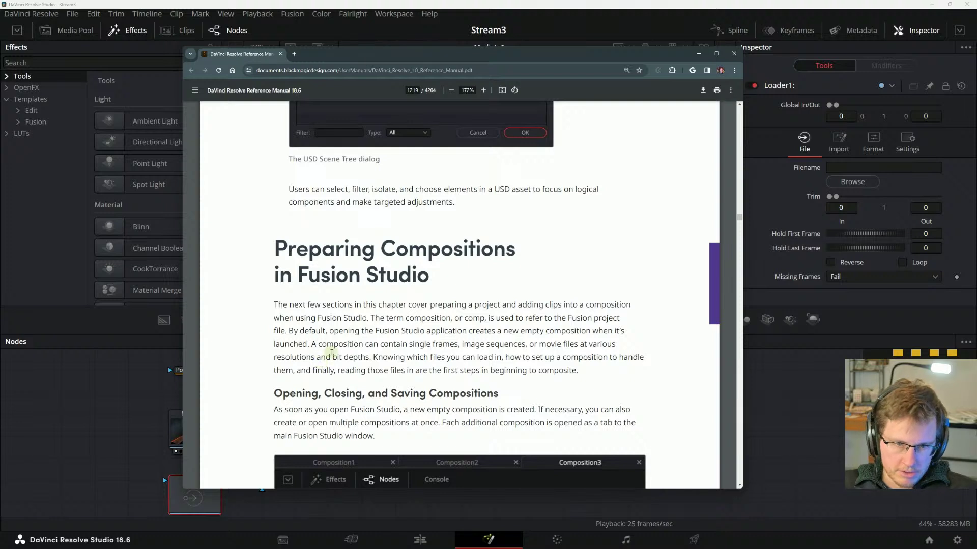
left_click_drag(363, 359, 446, 358)
left_click(489, 356)
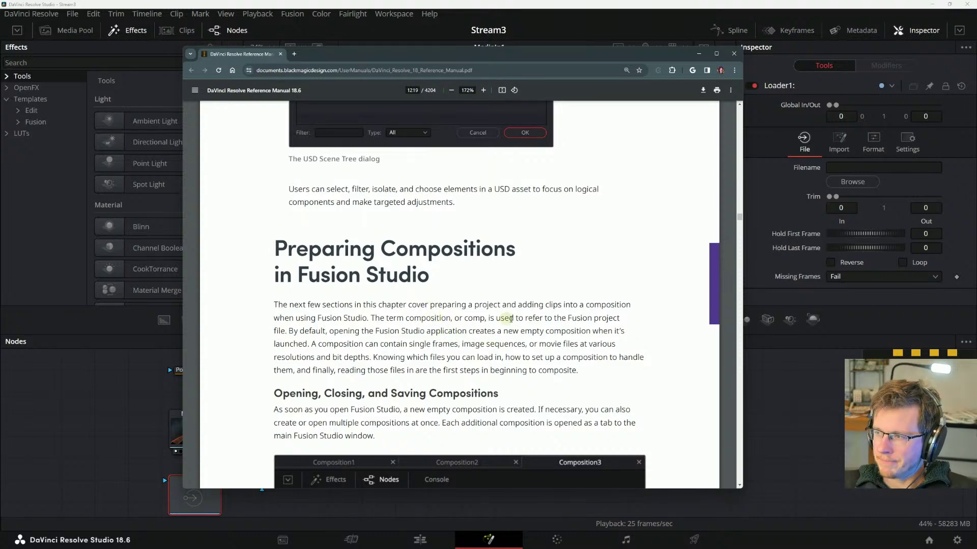
- Read the Opening, Closing, and Saving Compositions introduction and view the figure of compositions opened as tabs
scroll(407, 361, "down", 2)
scroll(337, 311, "down", 3)
scroll(336, 309, "up", 3)
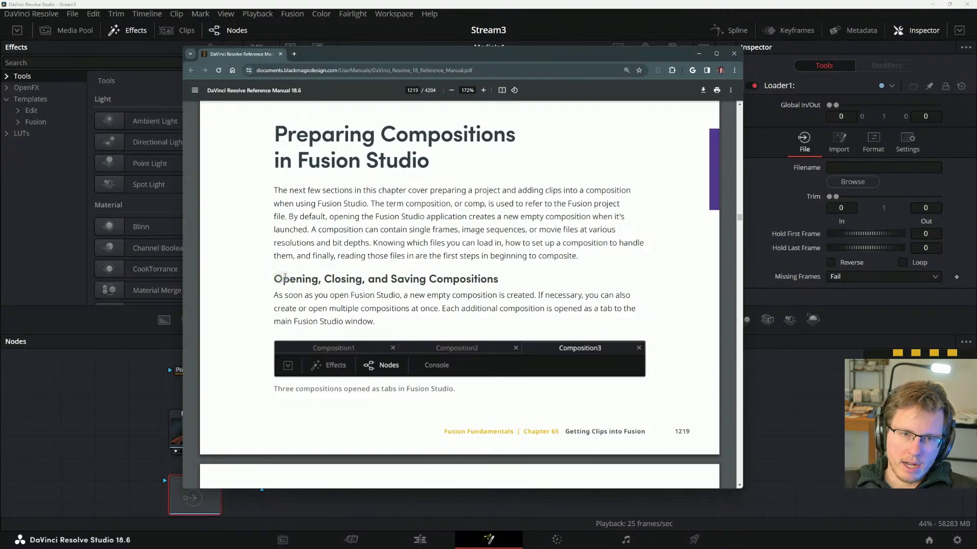
left_click_drag(405, 318, 285, 295)
left_click(282, 281)
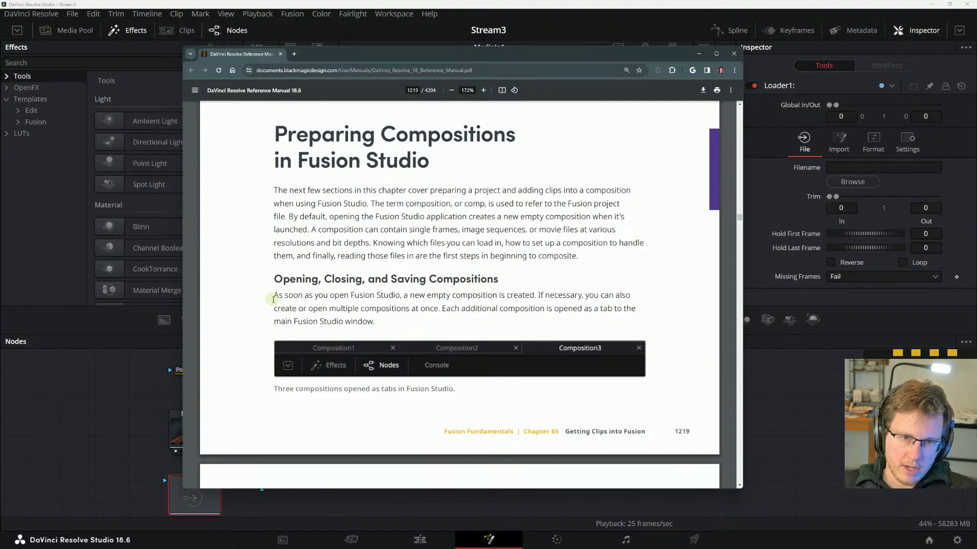
scroll(318, 308, "down", 1)
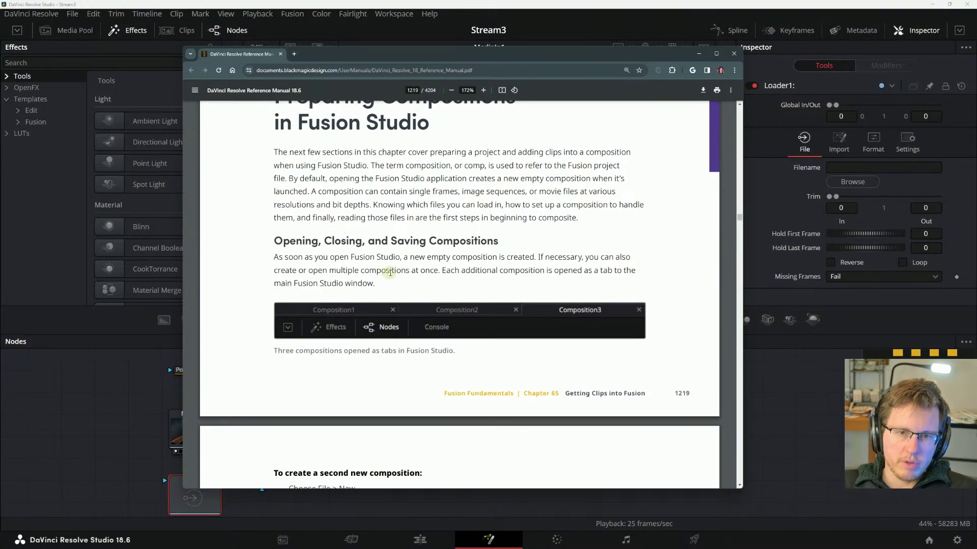
- Recheck the Preparing Compositions in Fusion Studio heading and skim ahead to Setting Up a Composition on page 1222
scroll(387, 295, "up", 4)
left_click_drag(275, 247, 458, 301)
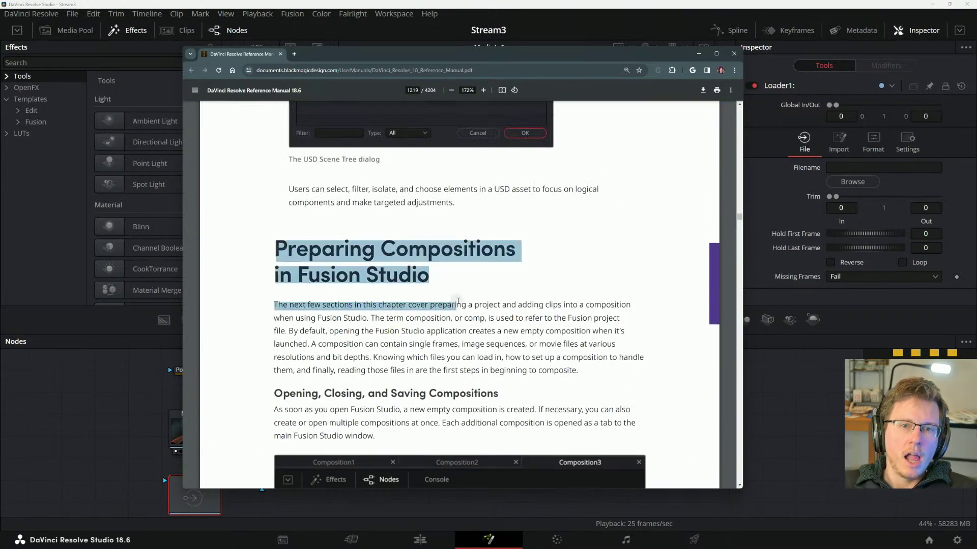
left_click(456, 284)
scroll(446, 289, "down", 20)
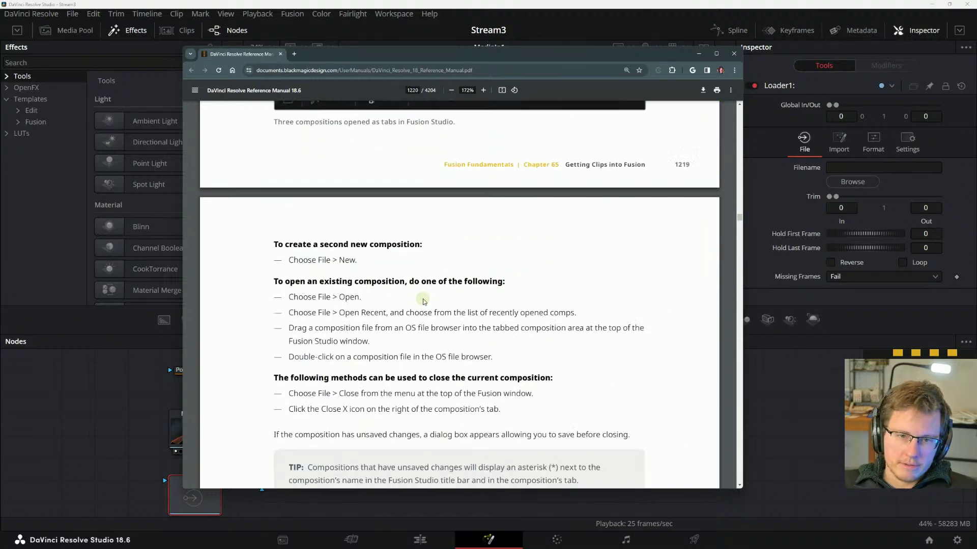
scroll(420, 299, "up", 3)
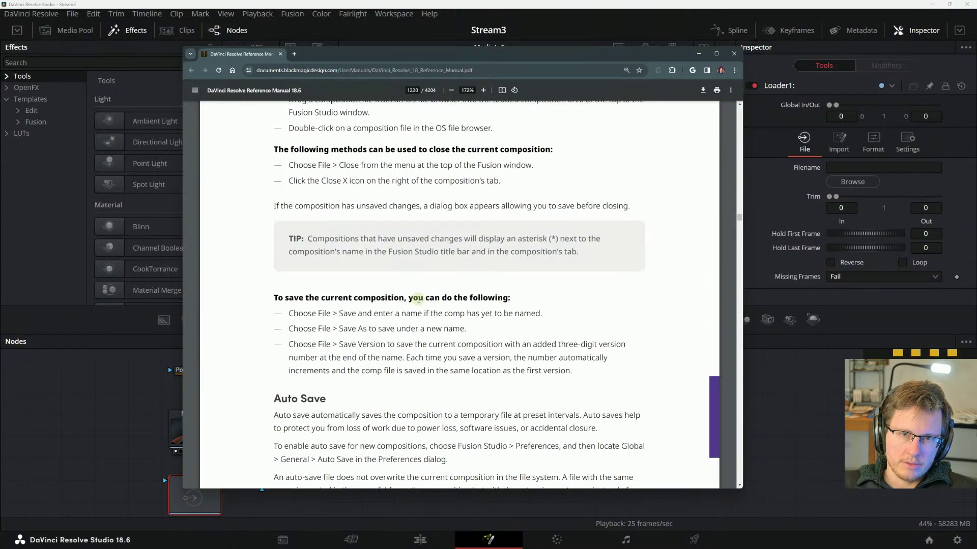
scroll(416, 299, "down", 20)
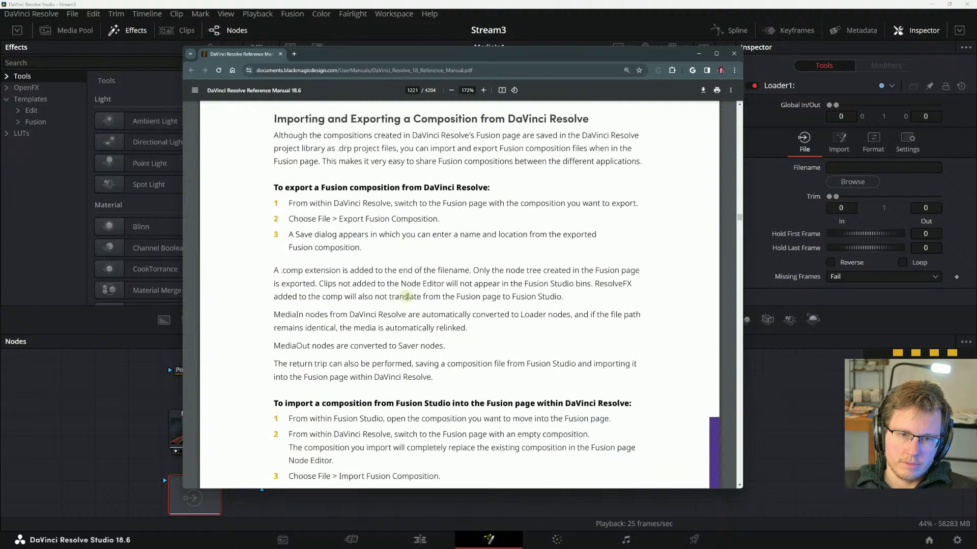
scroll(407, 296, "down", 6)
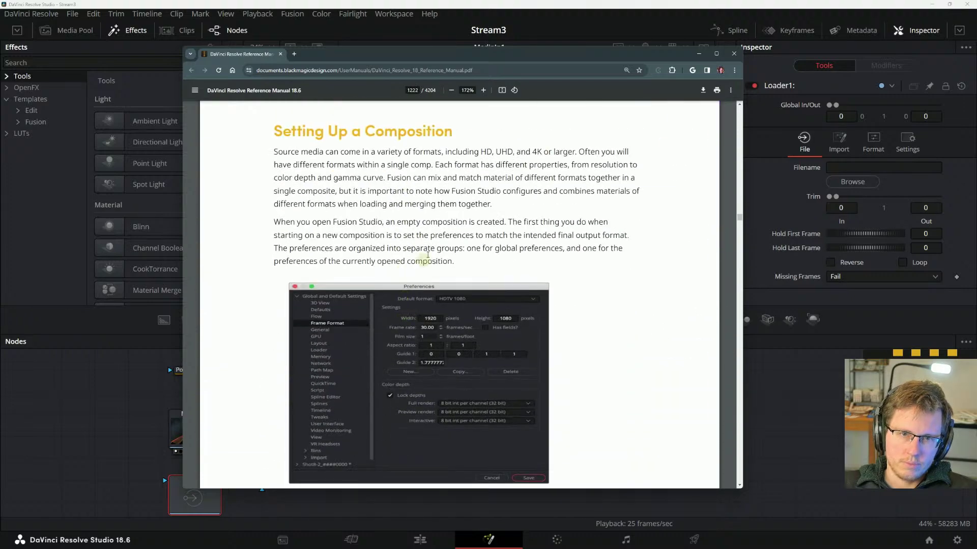
- Go back through the composition import and export instructions to the Auto Save and Composition File Format sections on page 1220
scroll(344, 264, "up", 4)
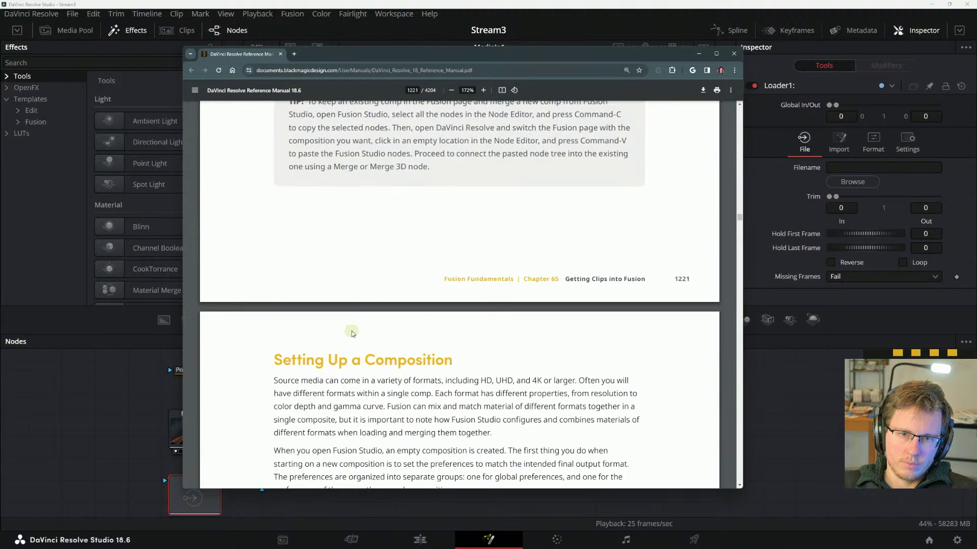
scroll(351, 329, "up", 4)
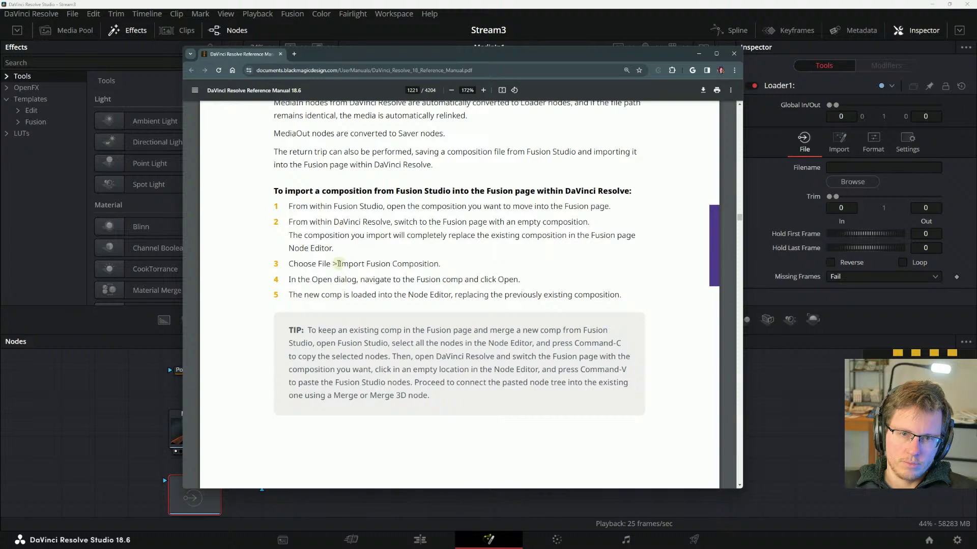
scroll(323, 273, "up", 10)
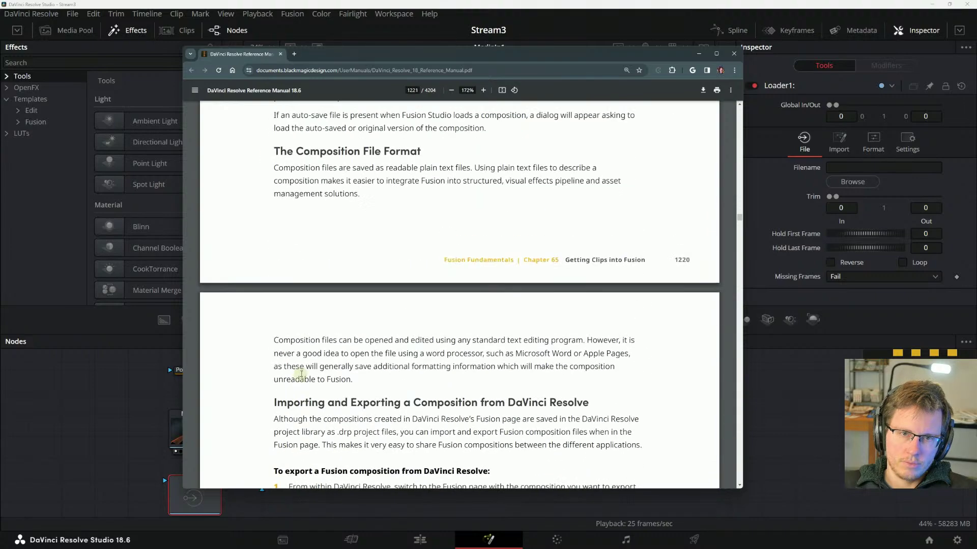
scroll(301, 373, "up", 4)
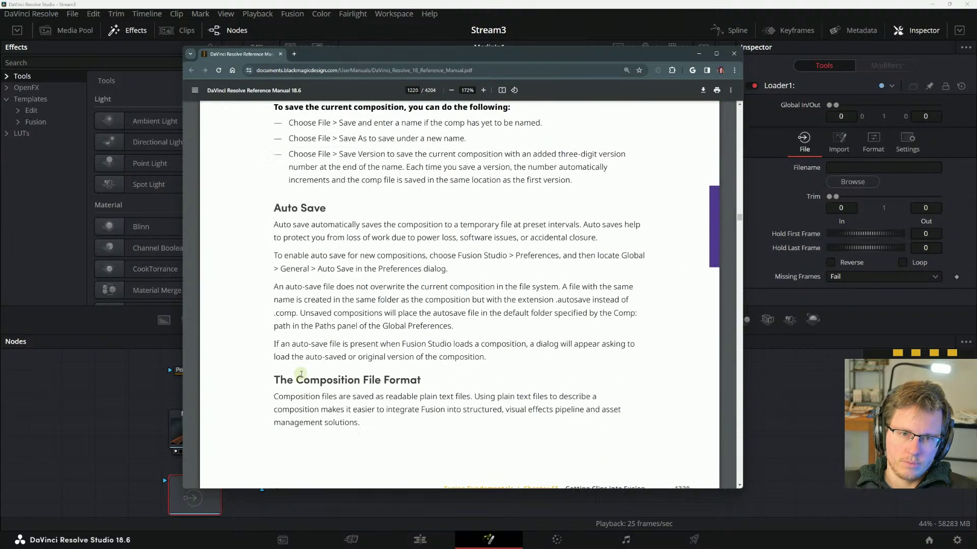
- Review the instructions for creating, opening, closing and saving compositions on pages 1219 and 1220
scroll(301, 373, "up", 3)
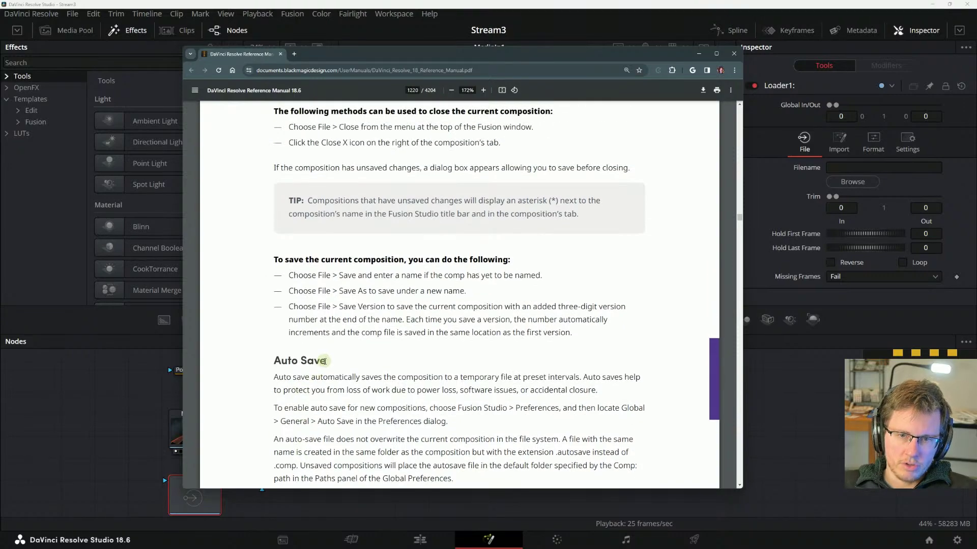
scroll(324, 362, "up", 13)
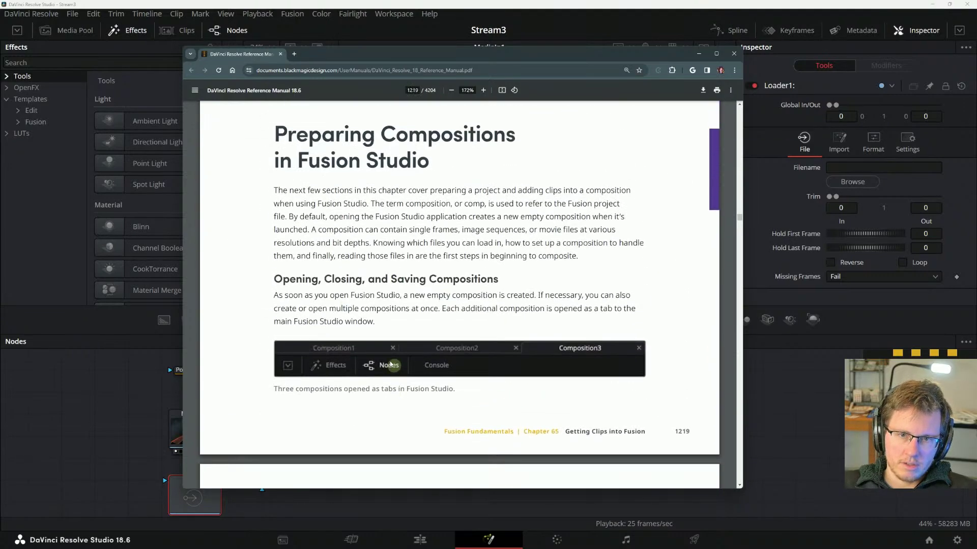
scroll(299, 269, "up", 1)
scroll(328, 333, "down", 8)
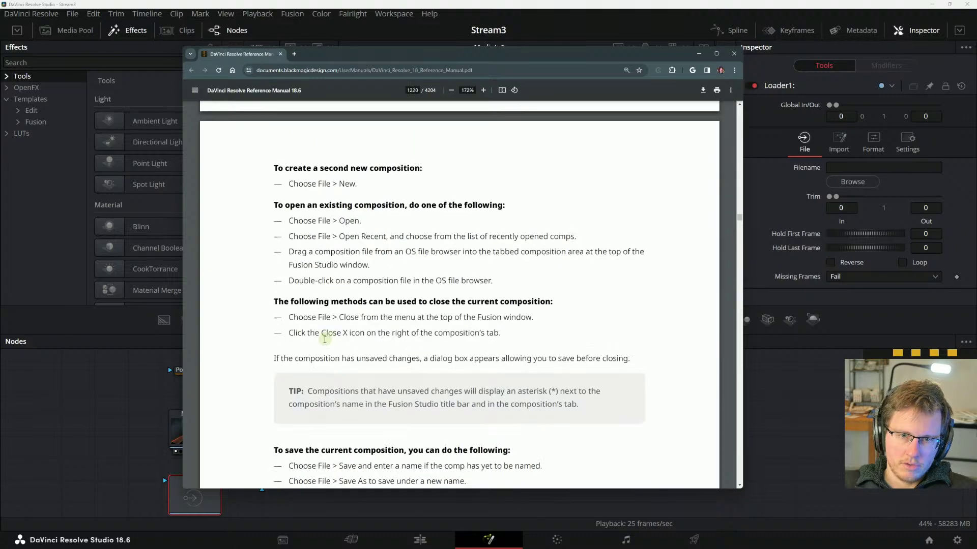
scroll(319, 342, "down", 4)
scroll(328, 306, "up", 12)
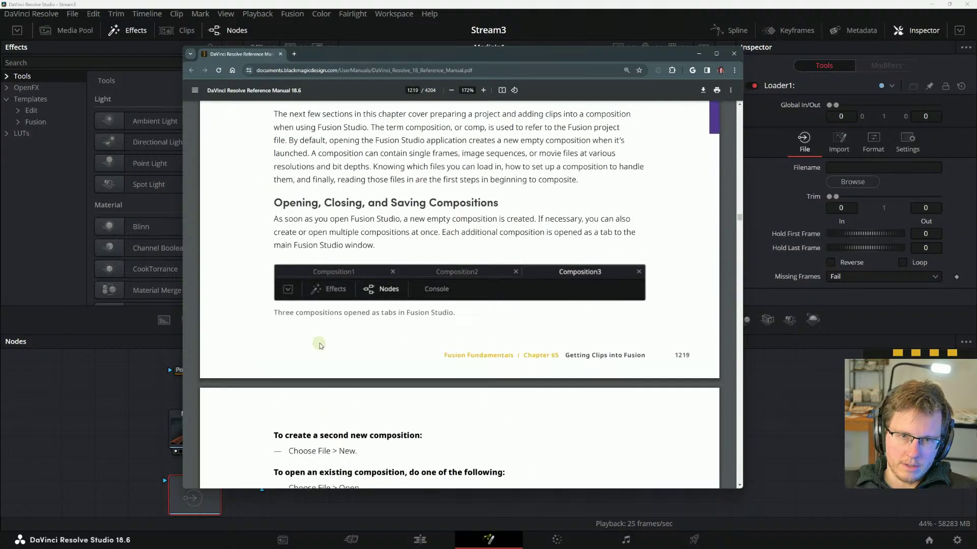
scroll(351, 285, "down", 13)
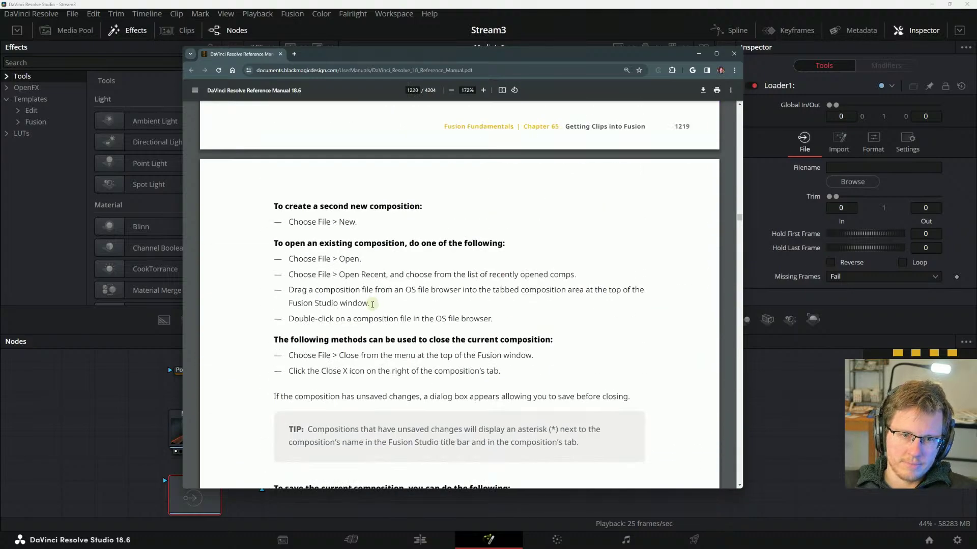
- Skim the Fusion composition export and import instructions on page 1221 and continue to Setting Up a Composition
scroll(368, 308, "down", 15)
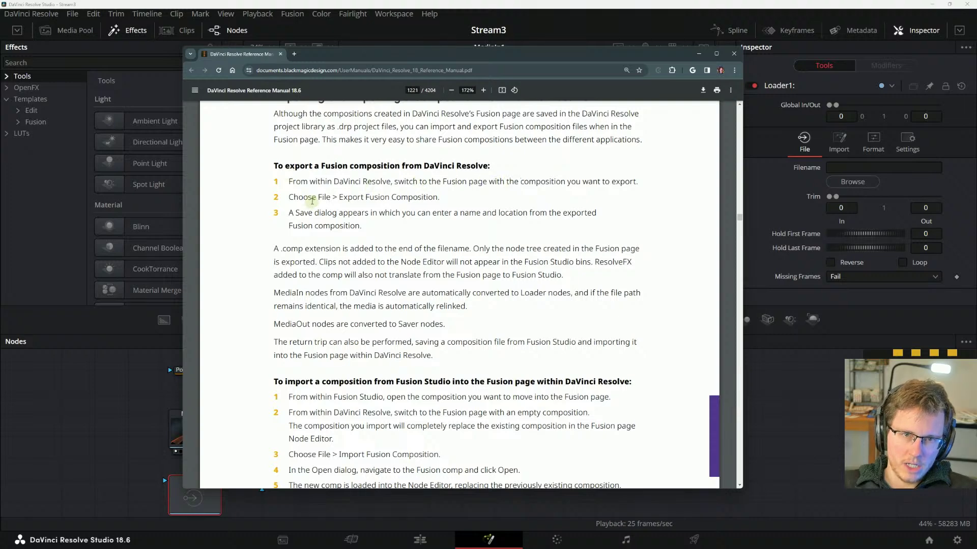
scroll(312, 203, "down", 5)
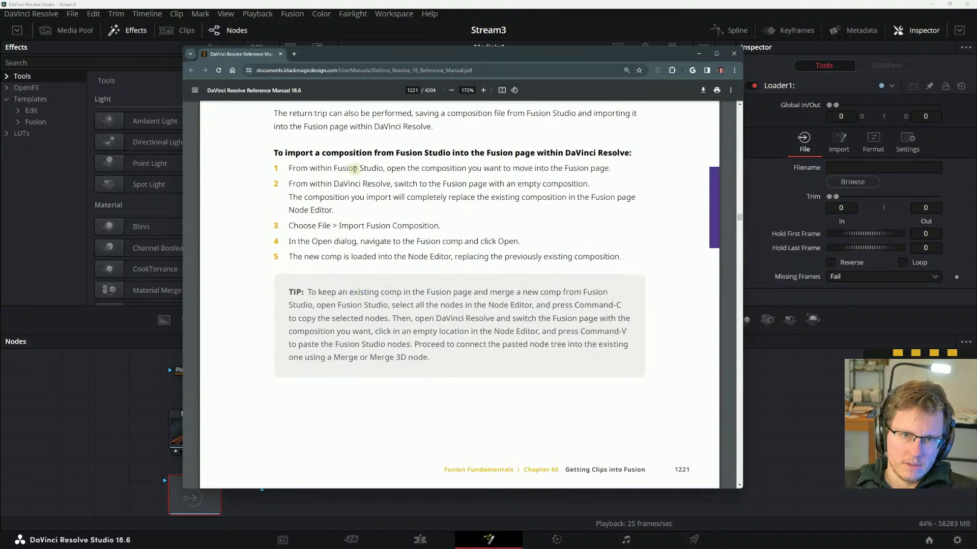
scroll(338, 290, "down", 5)
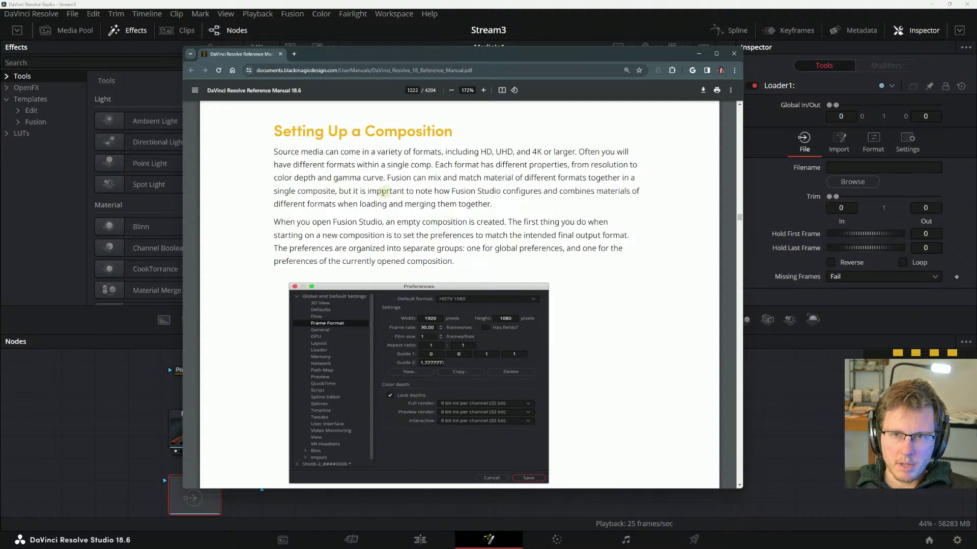
- Read the first paragraph of Setting Up a Composition about mixing source media of different formats
scroll(368, 186, "up", 2)
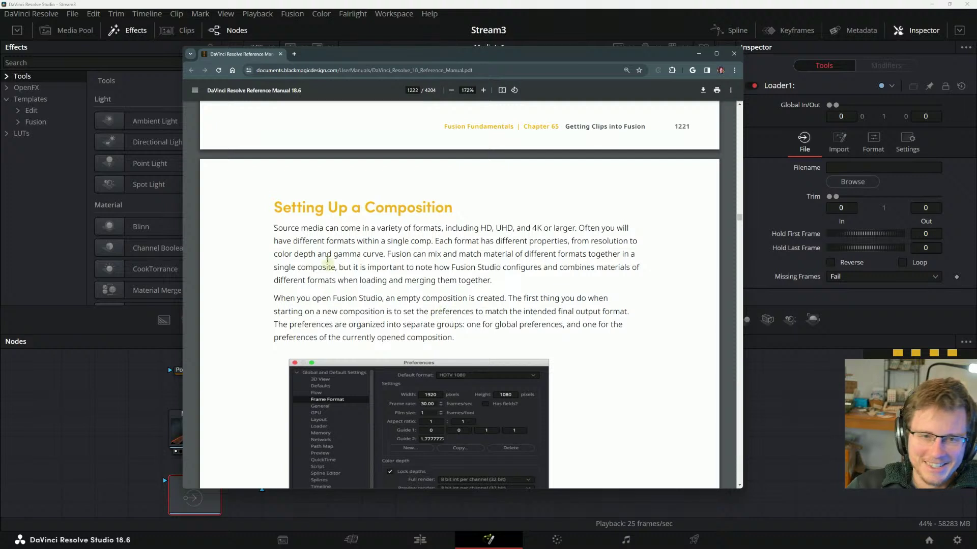
scroll(297, 241, "down", 1)
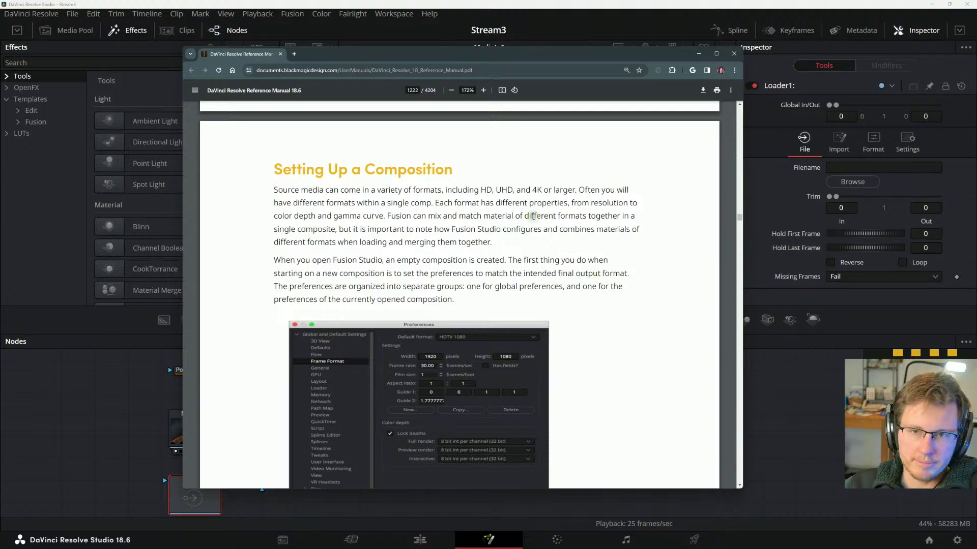
left_click_drag(568, 190, 590, 191)
left_click(585, 191)
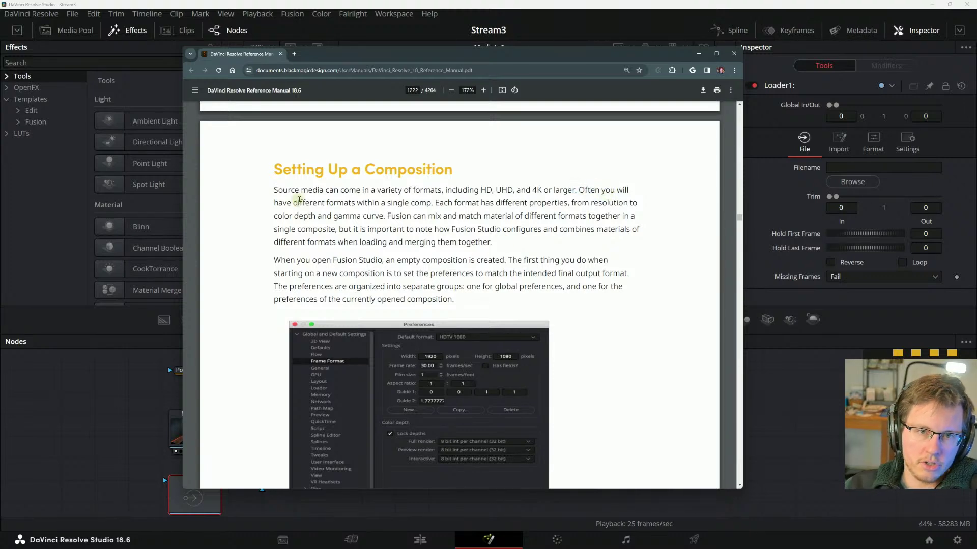
left_click_drag(258, 211, 524, 215)
left_click(516, 216)
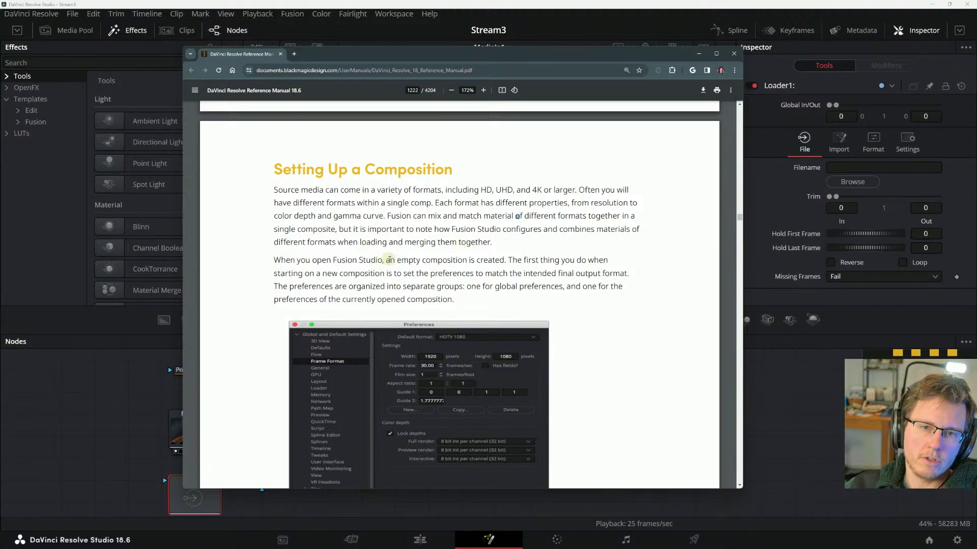
- Read the passage on matching a new composition's preferences to the intended final output format
scroll(542, 260, "down", 1)
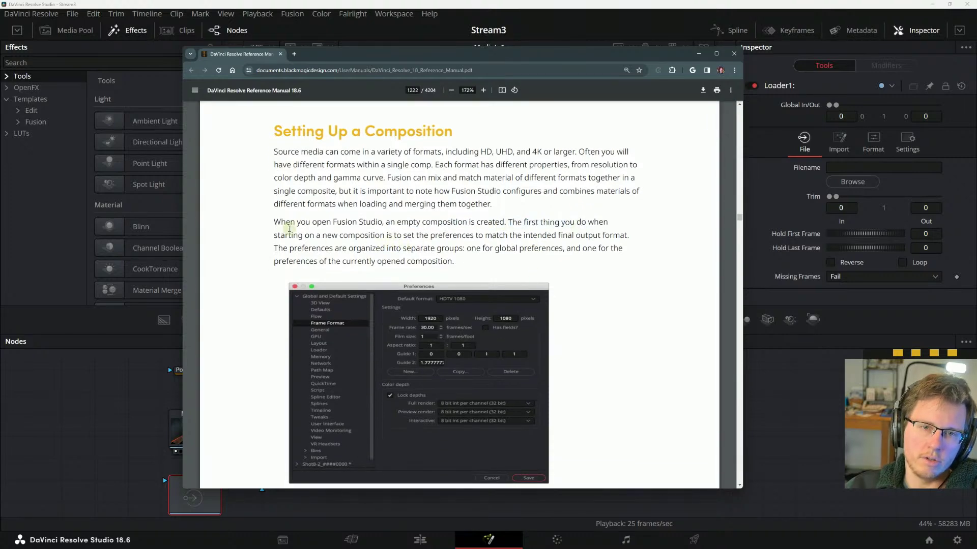
left_click_drag(286, 224, 374, 231)
left_click(377, 232)
left_click_drag(454, 259, 329, 225)
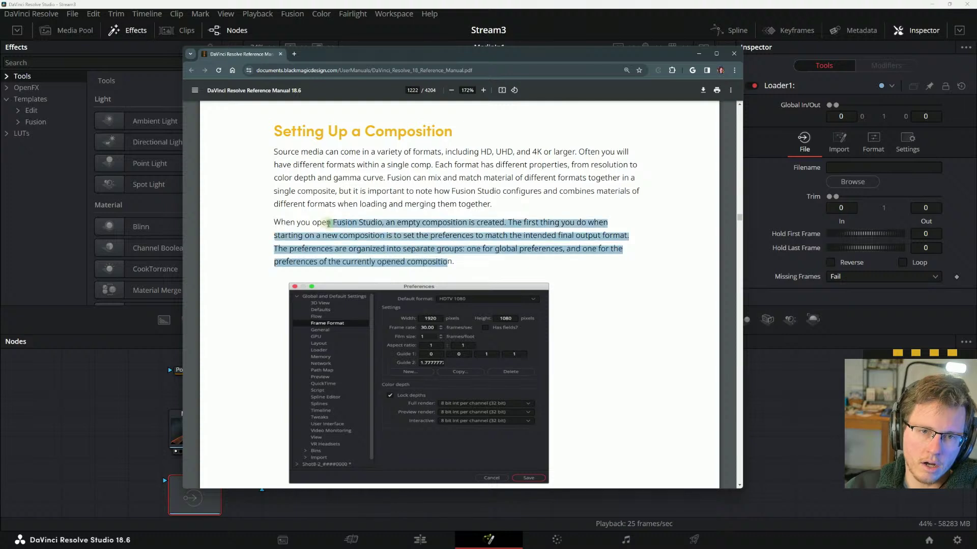
left_click(382, 248)
left_click_drag(382, 248, 398, 239)
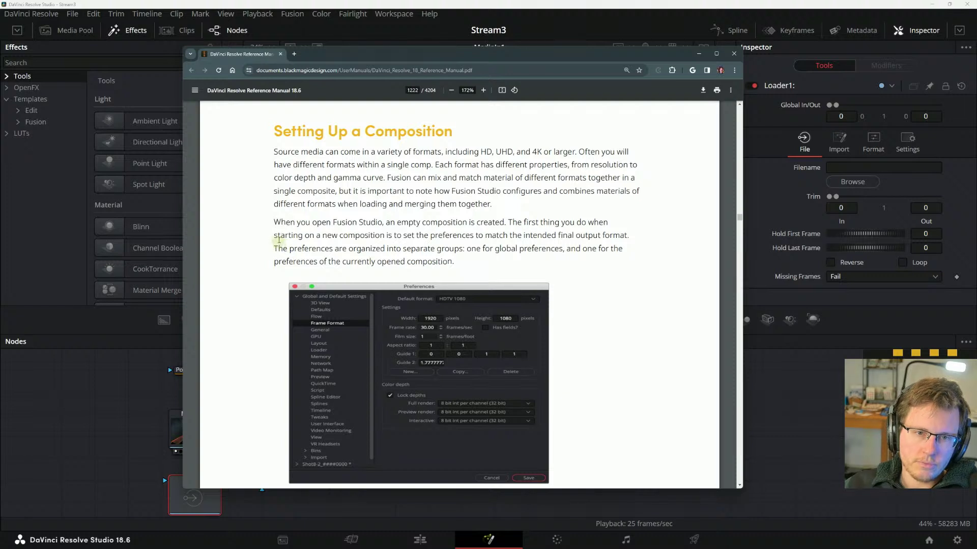
- Study the sentence on how preferences are split between global settings and the currently opened composition
left_click_drag(275, 249, 413, 248)
left_click(417, 250)
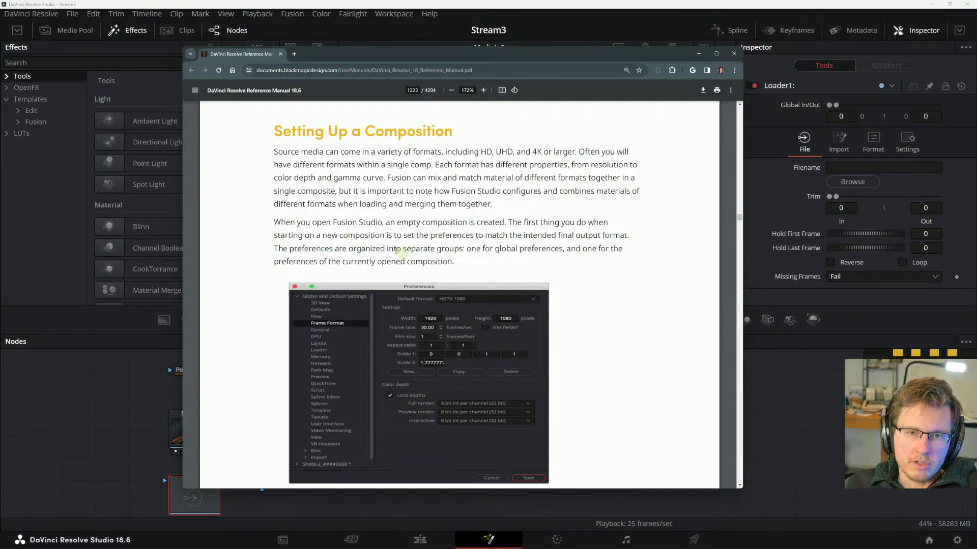
scroll(393, 242, "down", 1)
left_click_drag(412, 210, 528, 211)
left_click(529, 211)
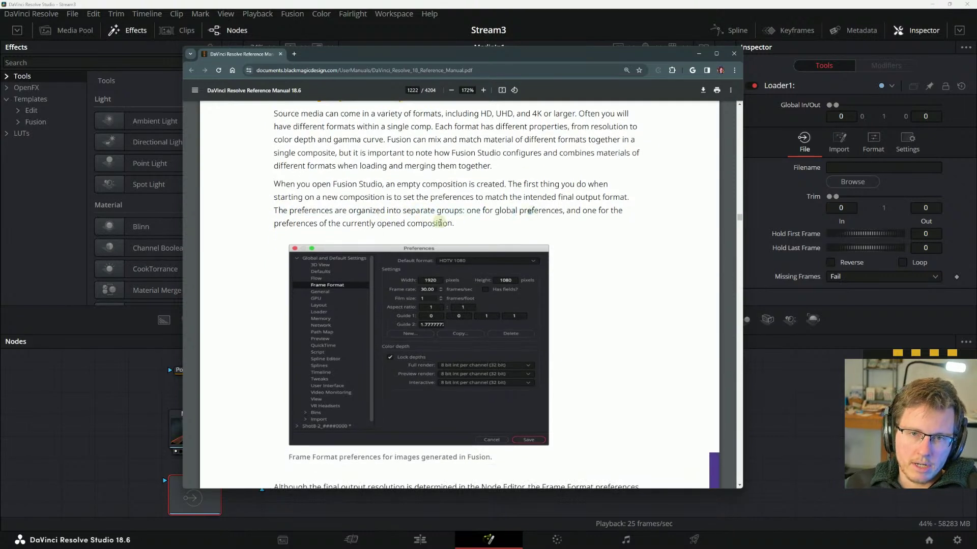
left_click_drag(450, 211, 594, 212)
left_click(601, 211)
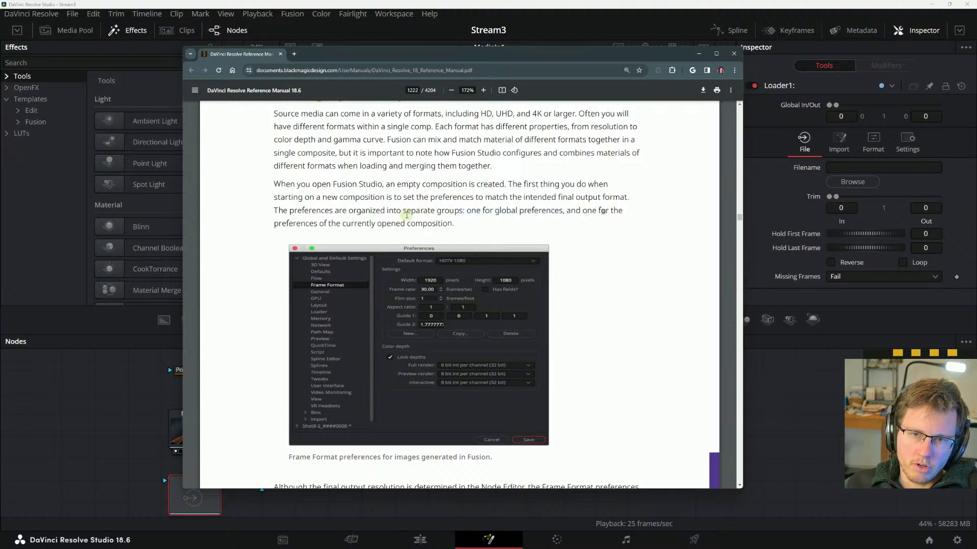
left_click_drag(284, 222, 412, 217)
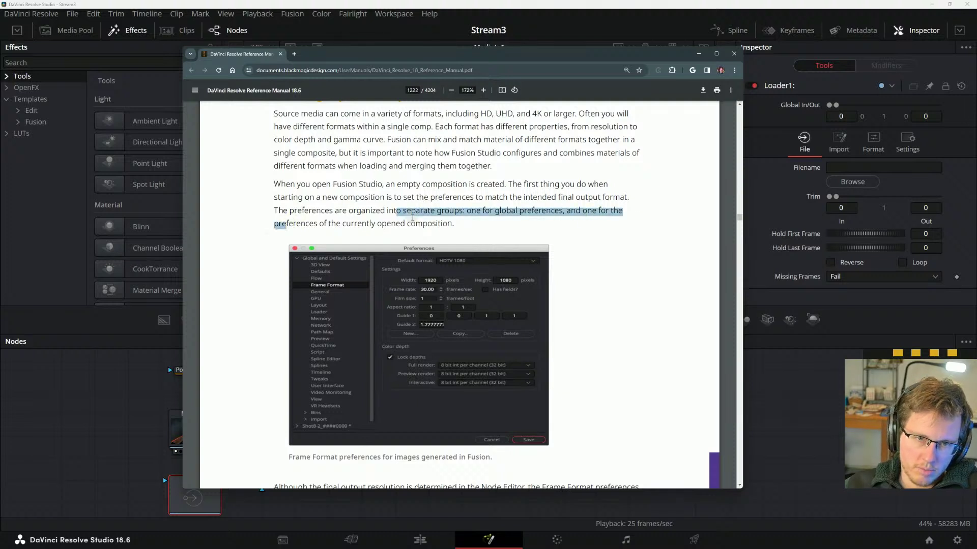
left_click(413, 217)
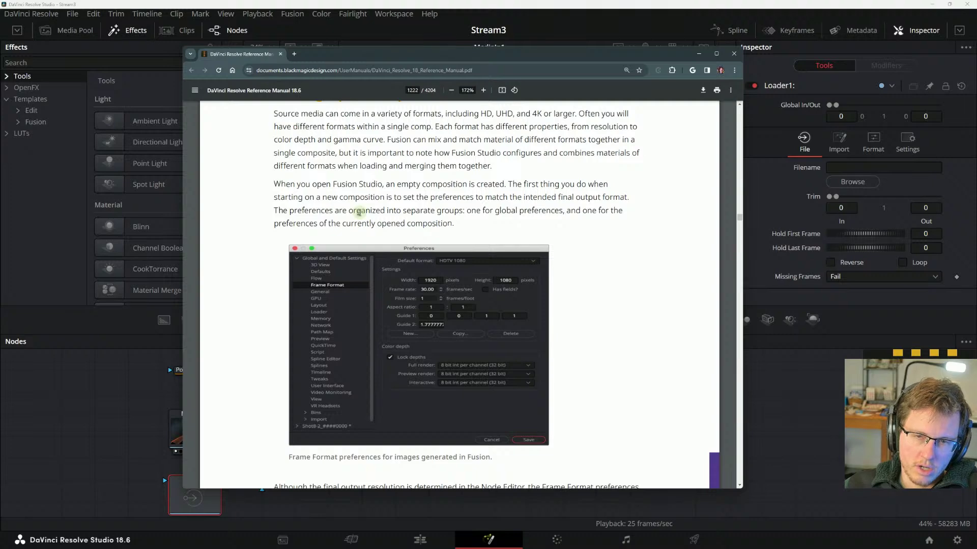
- Examine the Frame Format preferences figure and read the explanation of default resolution, aspect ratio and frame rate
scroll(358, 224, "down", 2)
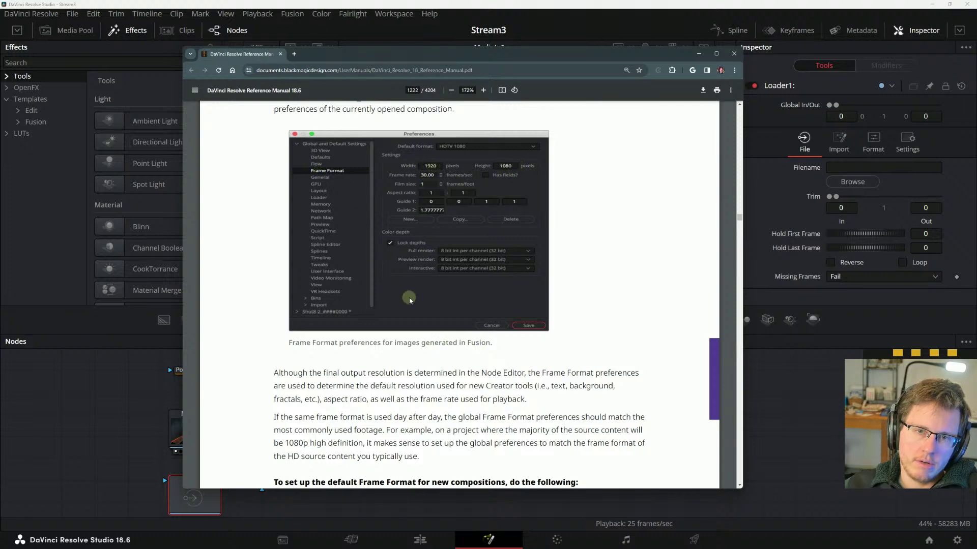
scroll(295, 268, "down", 2)
scroll(402, 259, "up", 2)
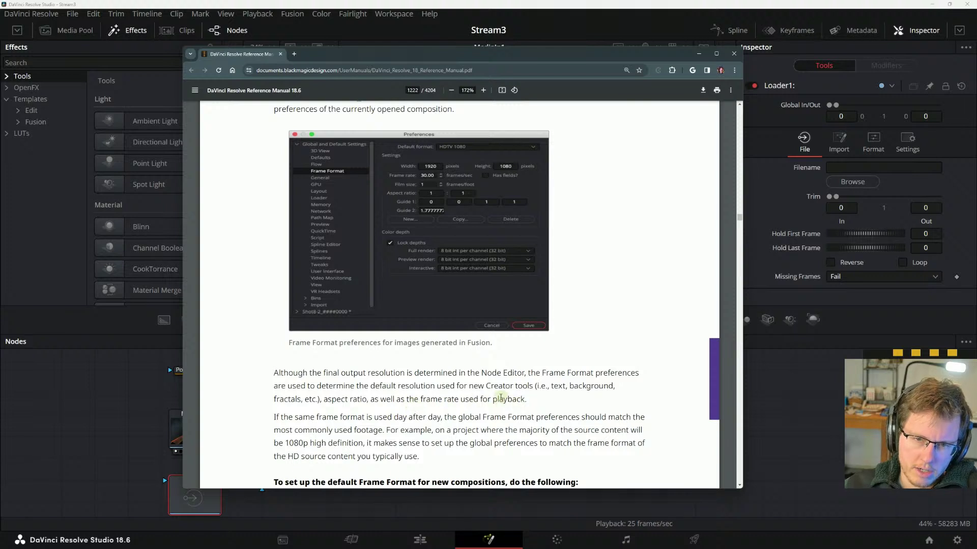
scroll(500, 398, "down", 1)
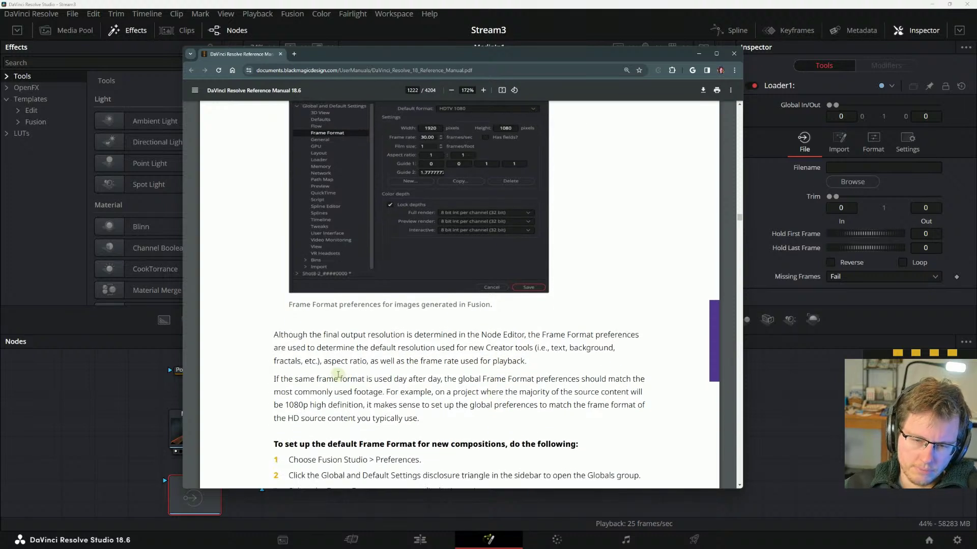
scroll(349, 385, "up", 1)
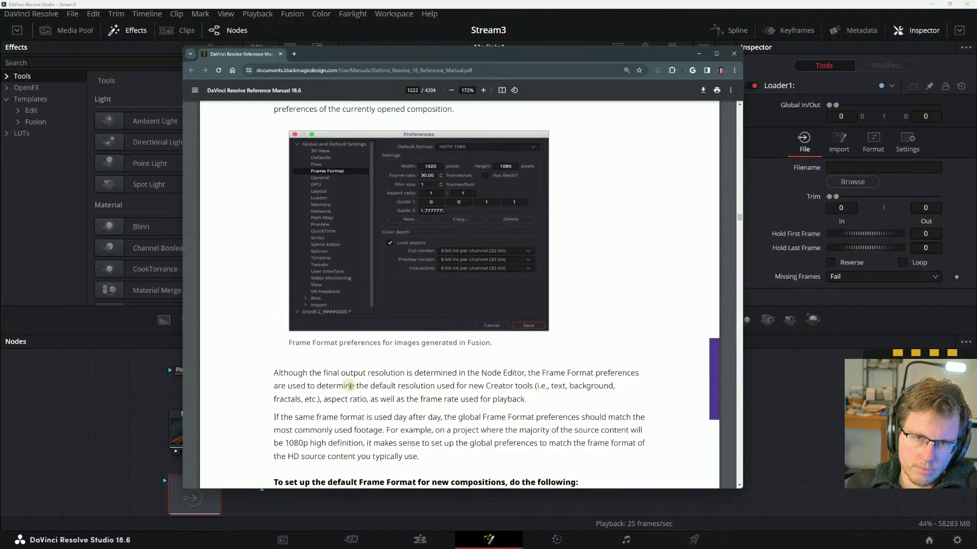
scroll(351, 386, "down", 1)
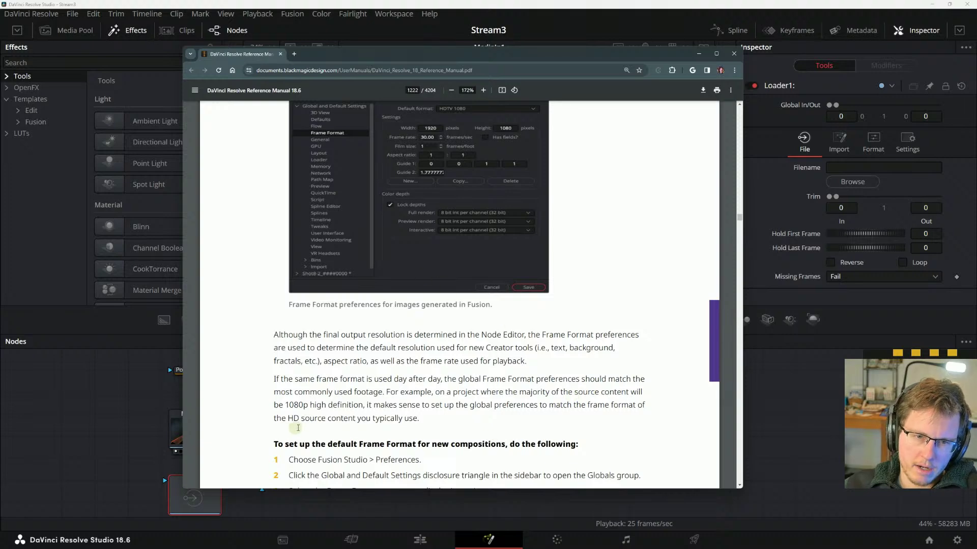
- Read the numbered instructions for setting up the default Frame Format for new compositions on page 1222
scroll(315, 417, "down", 3)
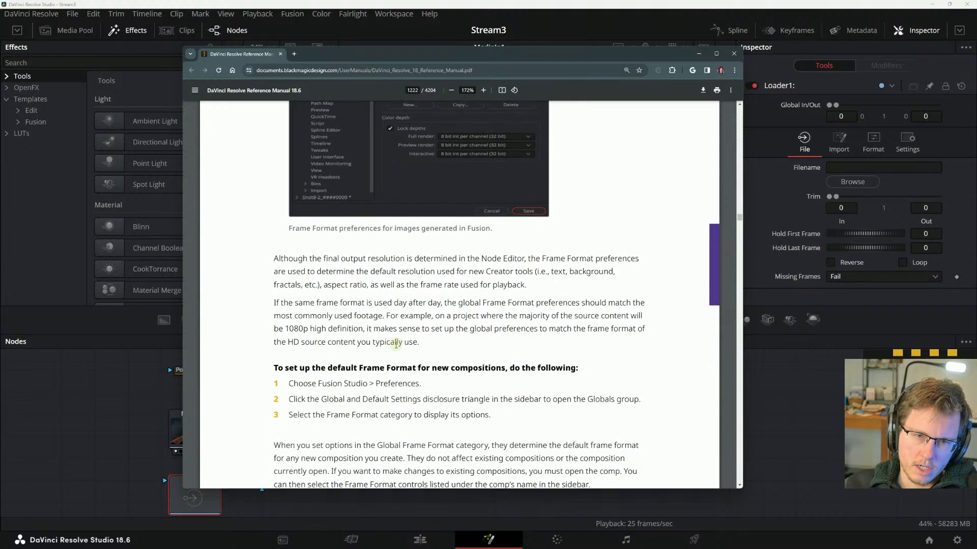
scroll(396, 344, "up", 3)
scroll(356, 356, "down", 8)
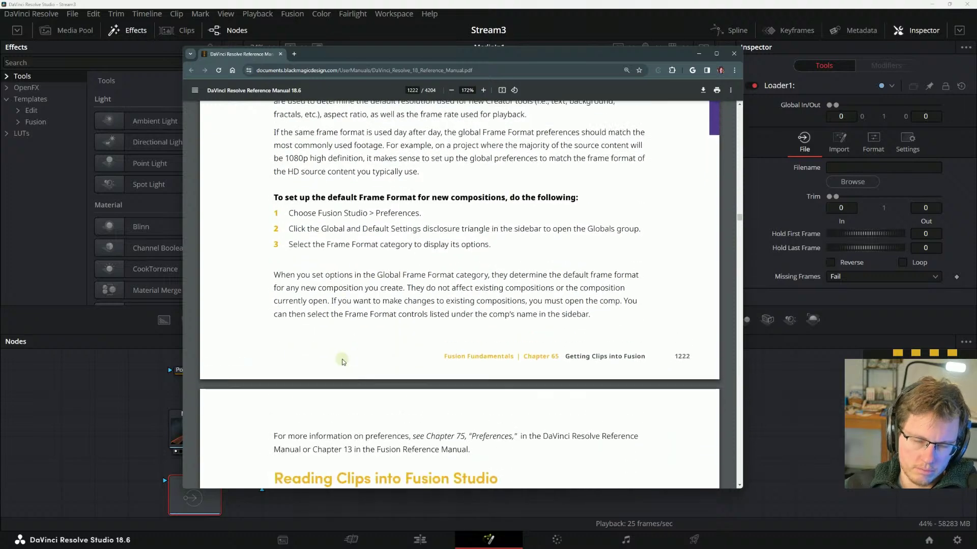
scroll(341, 361, "up", 2)
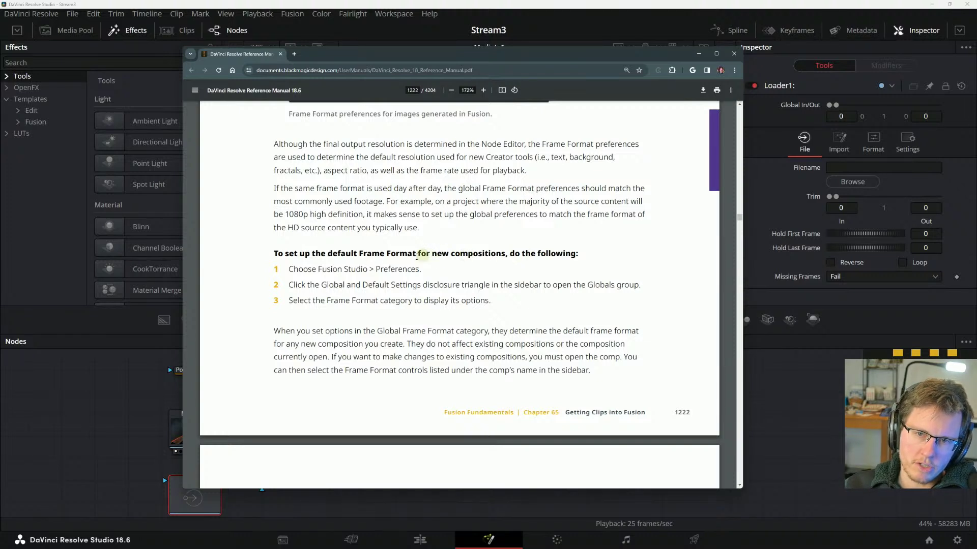
left_click_drag(288, 270, 409, 270)
left_click(408, 270)
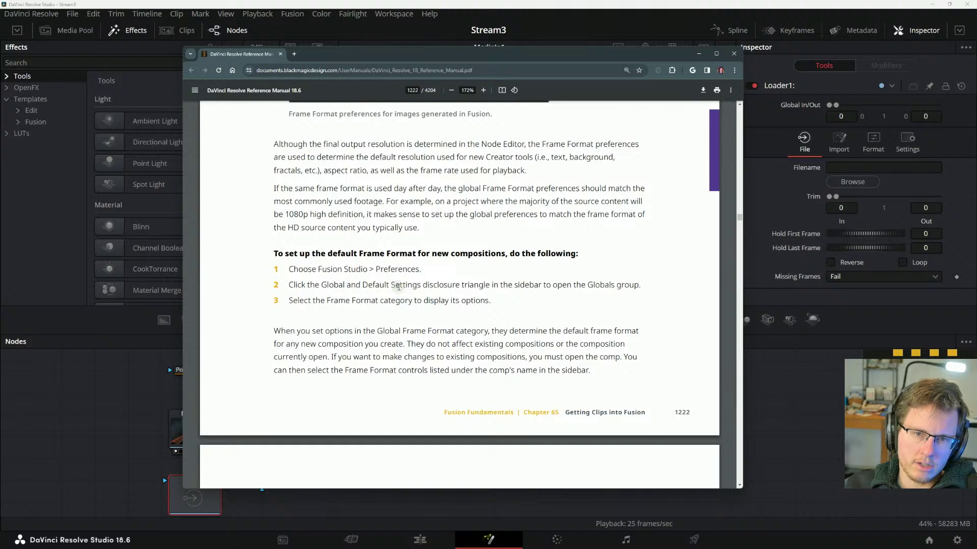
left_click_drag(305, 287, 456, 286)
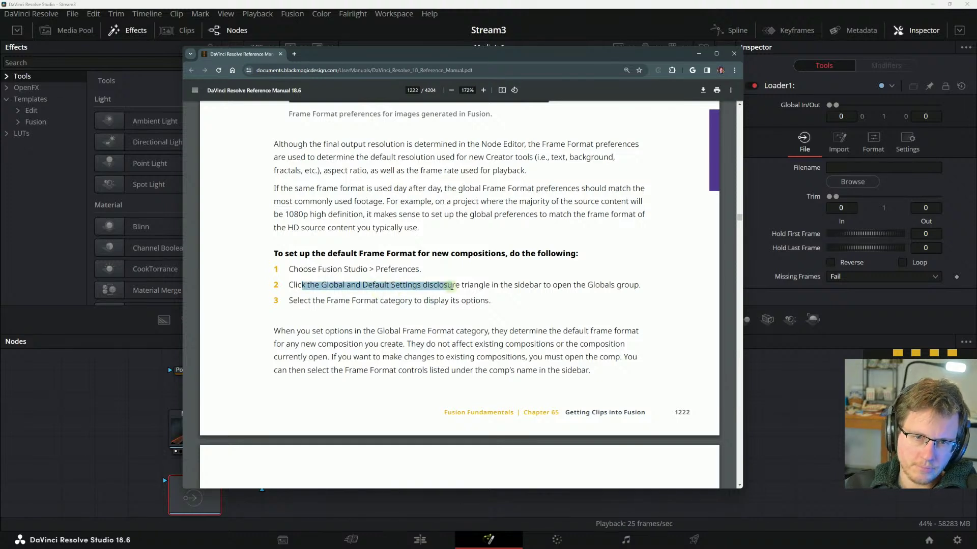
left_click(338, 287)
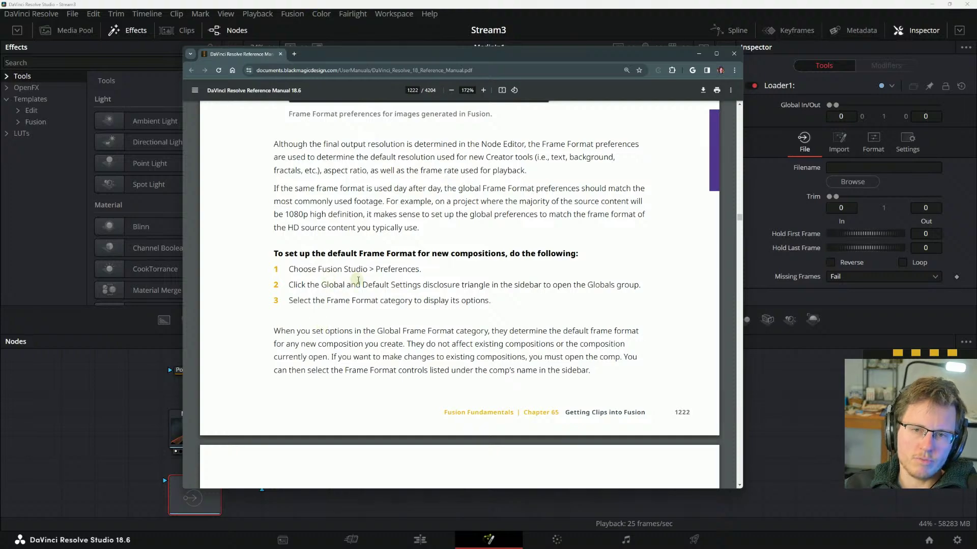
- Skim past Reading Clips into Fusion Studio to the Aligning Clips section and its Global In/Out figure on page 1224
scroll(351, 284, "up", 1)
scroll(364, 295, "up", 3)
scroll(366, 300, "down", 7)
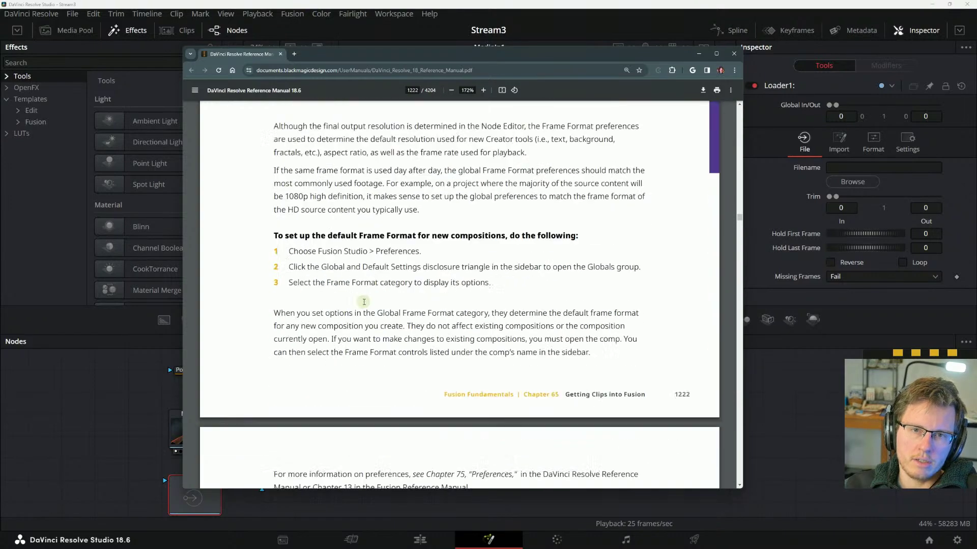
scroll(369, 304, "down", 2)
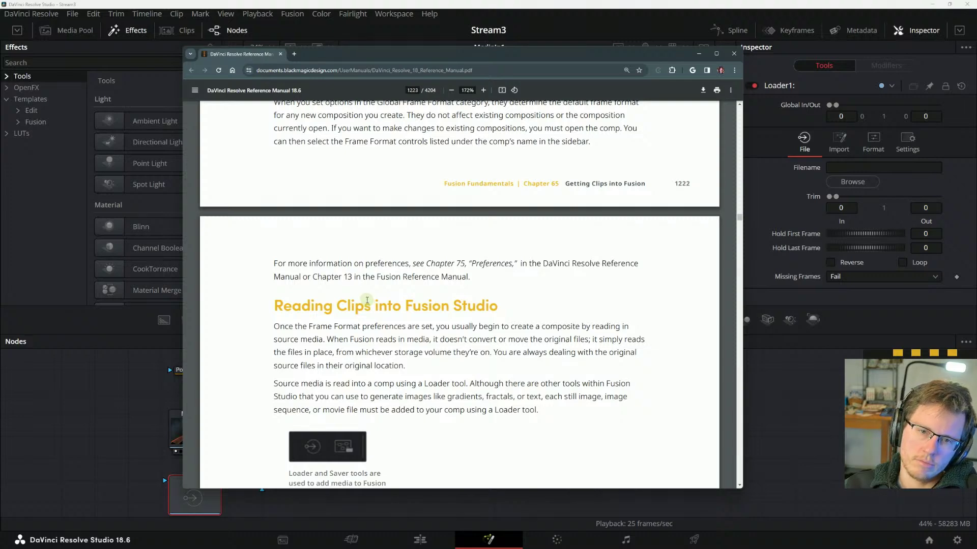
scroll(366, 300, "down", 2)
scroll(367, 299, "down", 13)
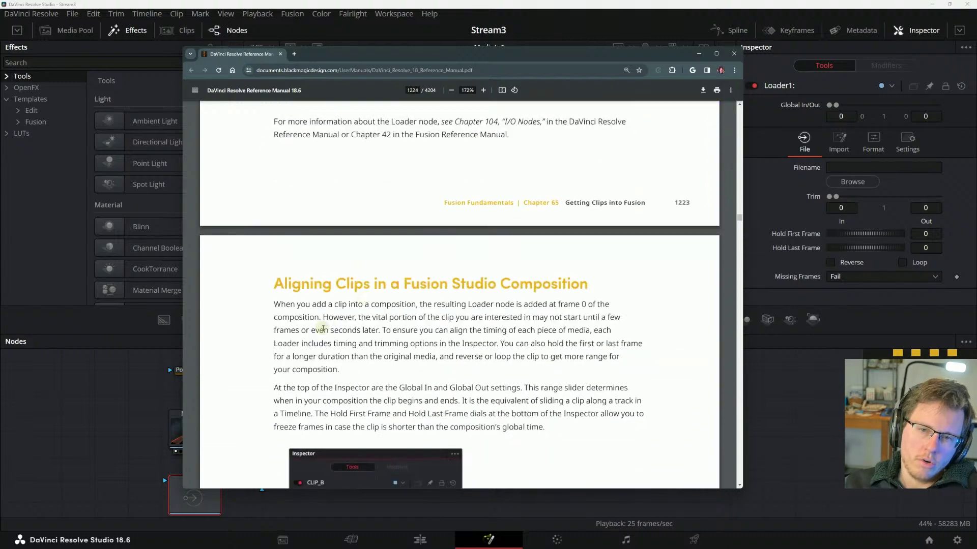
scroll(322, 329, "down", 15)
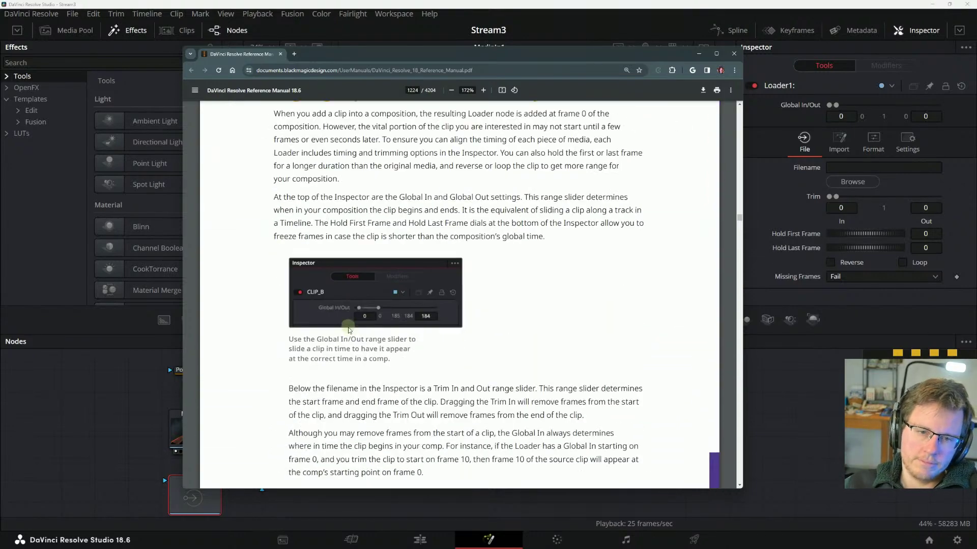
- Skim from the Loader Node Inputs section through Using Proxies for Better Performance to the Proxy menu figure on page 1226
scroll(354, 331, "down", 5)
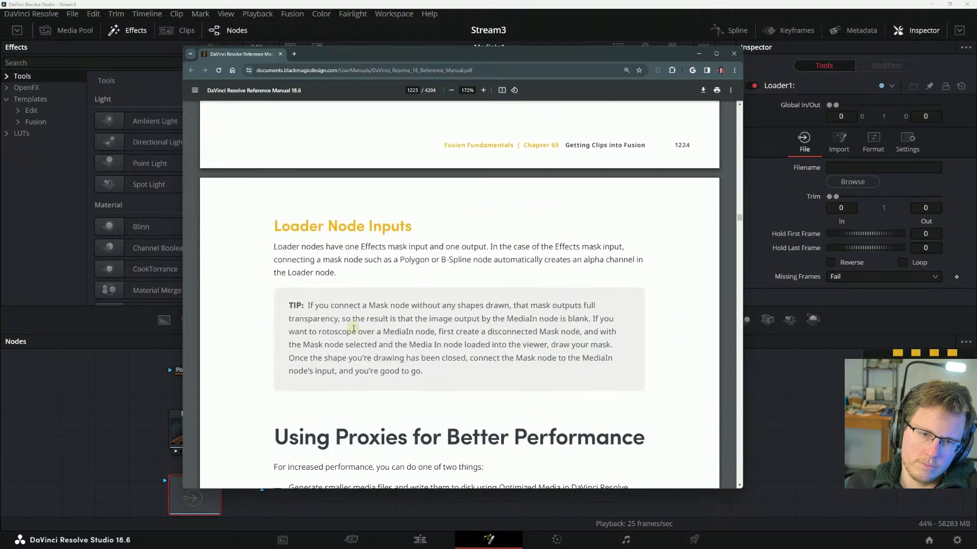
scroll(366, 333, "up", 1)
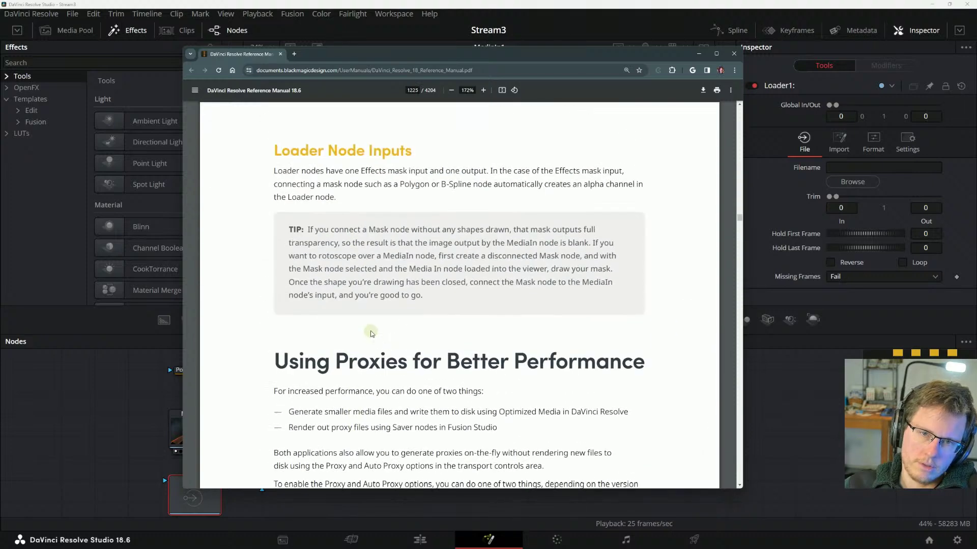
scroll(371, 333, "down", 3)
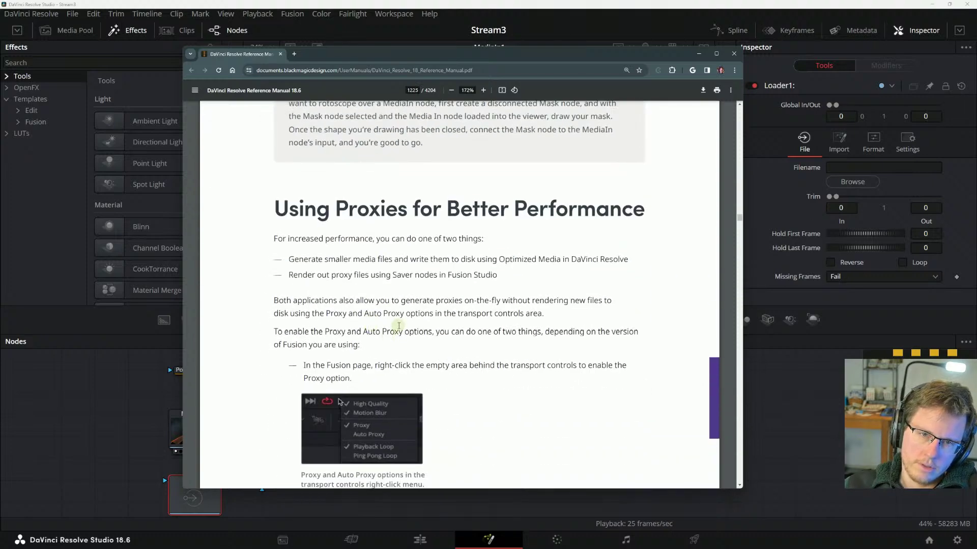
scroll(395, 321, "down", 3)
scroll(394, 320, "down", 7)
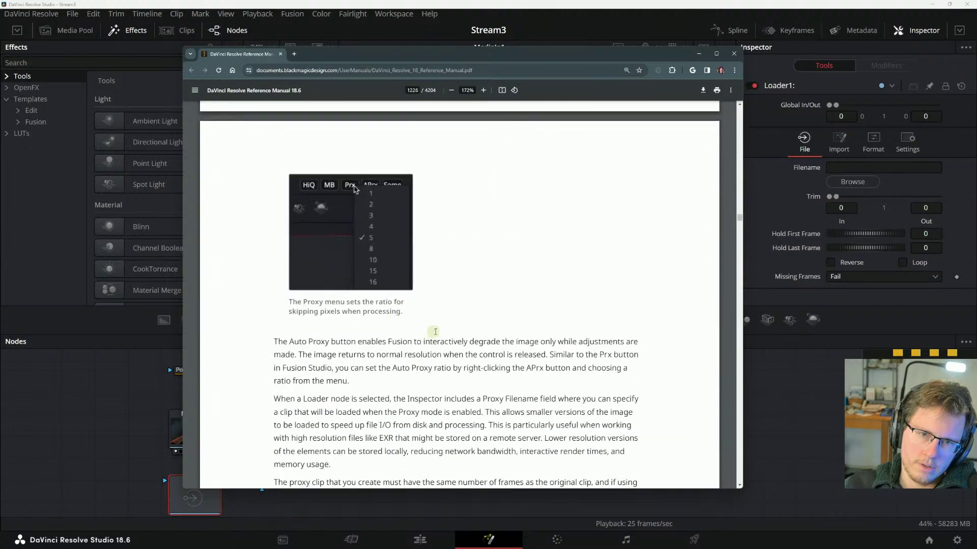
scroll(436, 333, "up", 10)
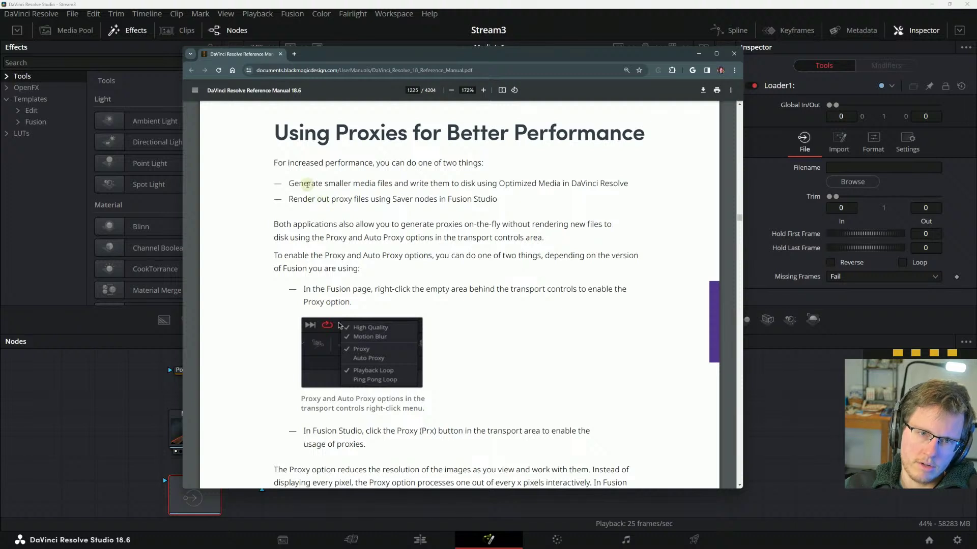
- Read the two options for increased performance under Using Proxies for Better Performance, covering Optimized Media and Saver node proxies
left_click_drag(302, 184, 392, 184)
left_click_drag(325, 163, 438, 166)
left_click(438, 166)
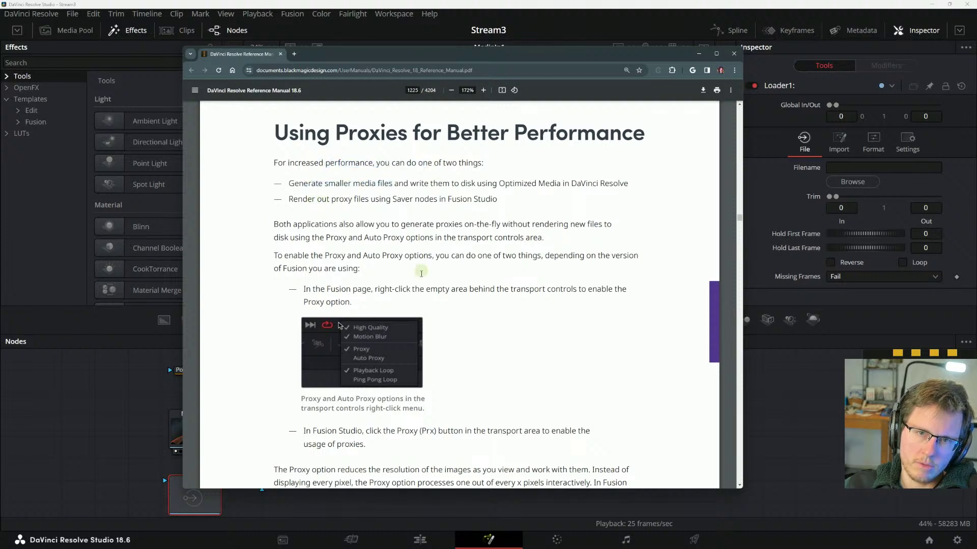
scroll(421, 270, "up", 1)
left_click_drag(302, 275, 496, 275)
left_click(494, 275)
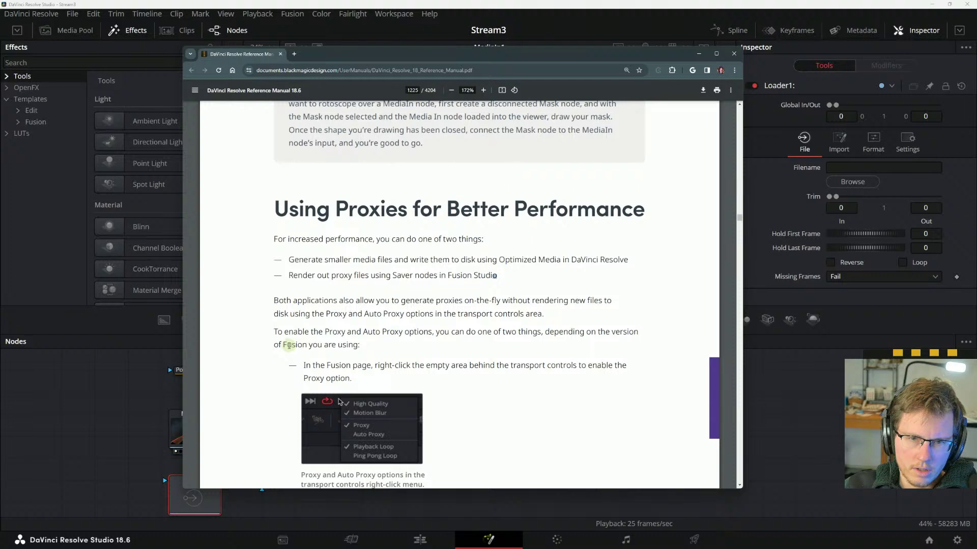
scroll(347, 353, "down", 2)
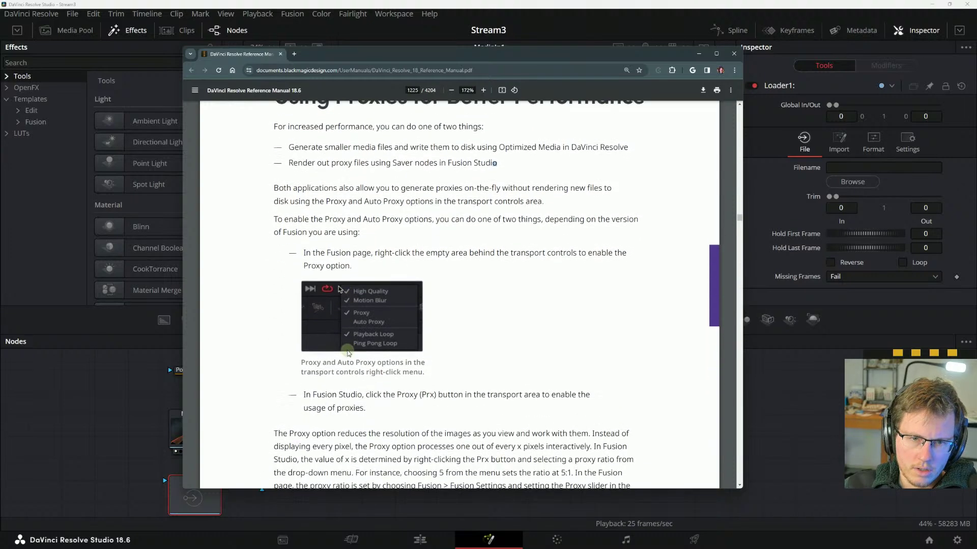
- Review the Loader Node Inputs tip and read how to enable proxies in the Fusion page and Fusion Studio
scroll(347, 353, "up", 6)
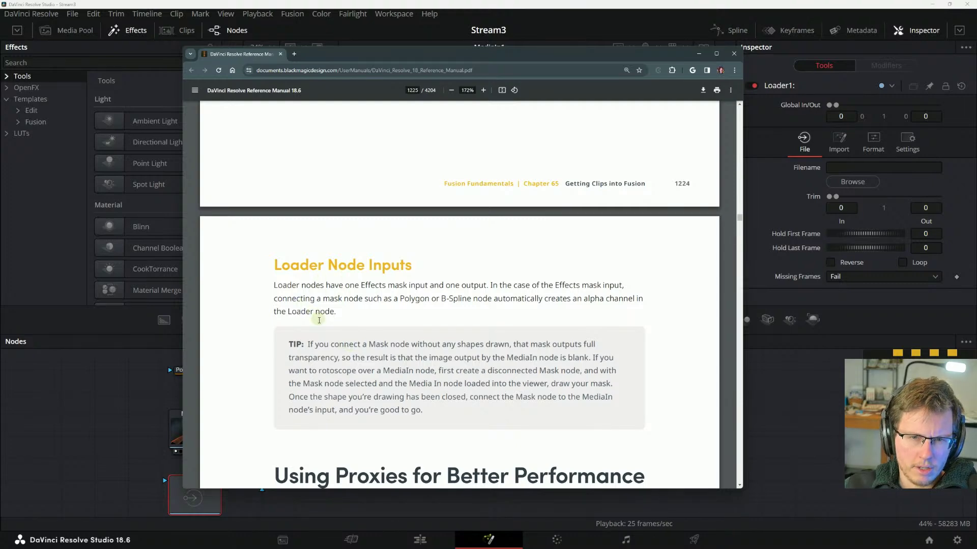
scroll(396, 288, "down", 3)
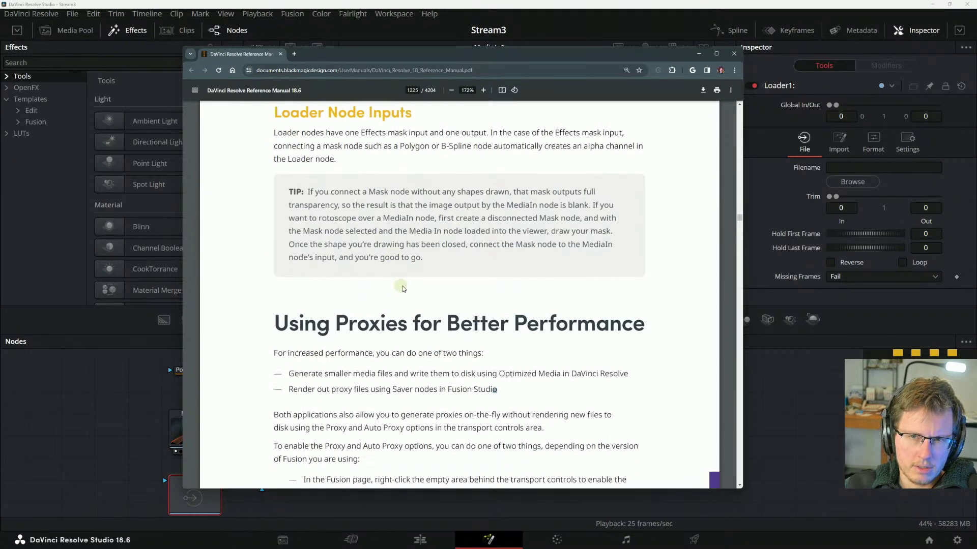
scroll(285, 194, "down", 2)
scroll(283, 203, "down", 4)
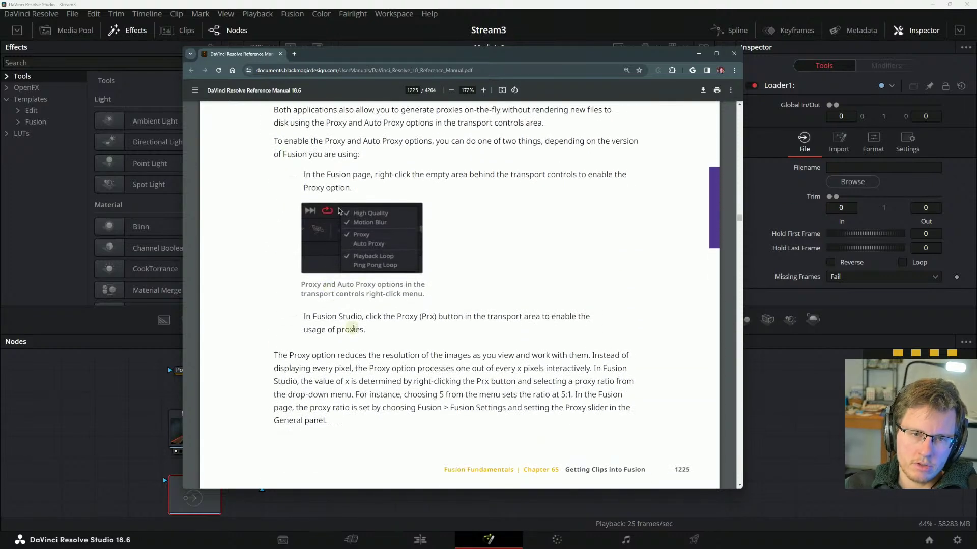
left_click_drag(304, 317, 373, 316)
left_click(366, 317)
- Examine the Proxy menu figure and read the Auto Proxy and Presetting Proxy Quality explanations on page 1226
scroll(363, 318, "down", 8)
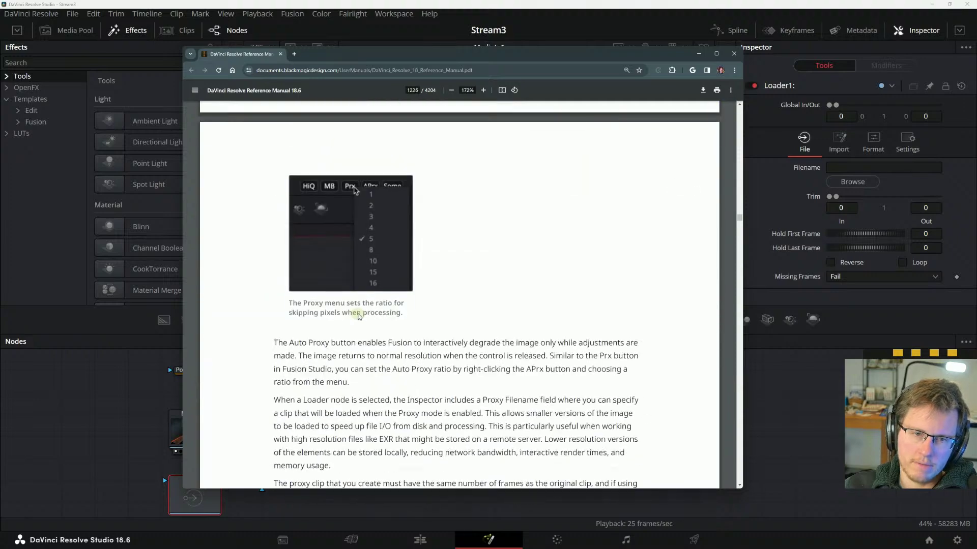
scroll(359, 317, "down", 2)
scroll(358, 311, "up", 3)
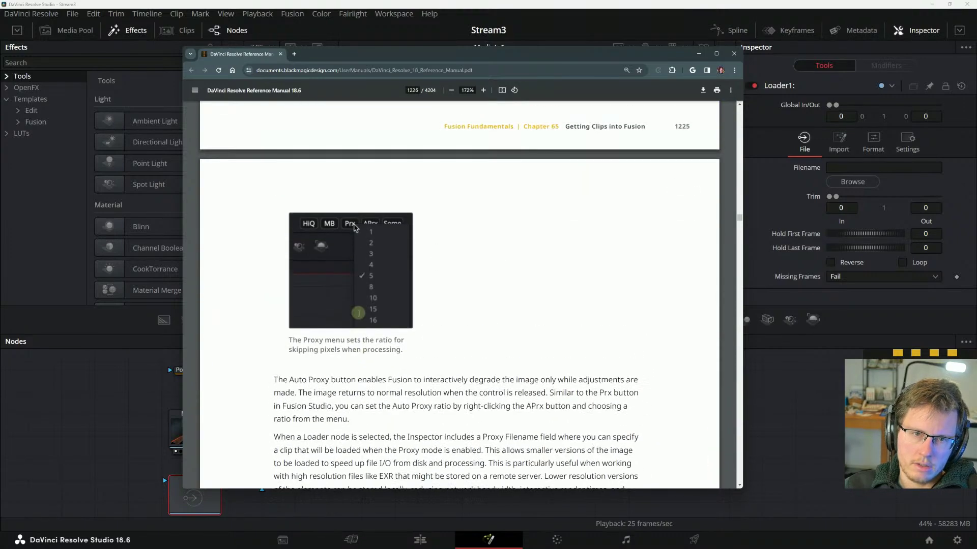
scroll(366, 315, "down", 5)
scroll(378, 322, "down", 2)
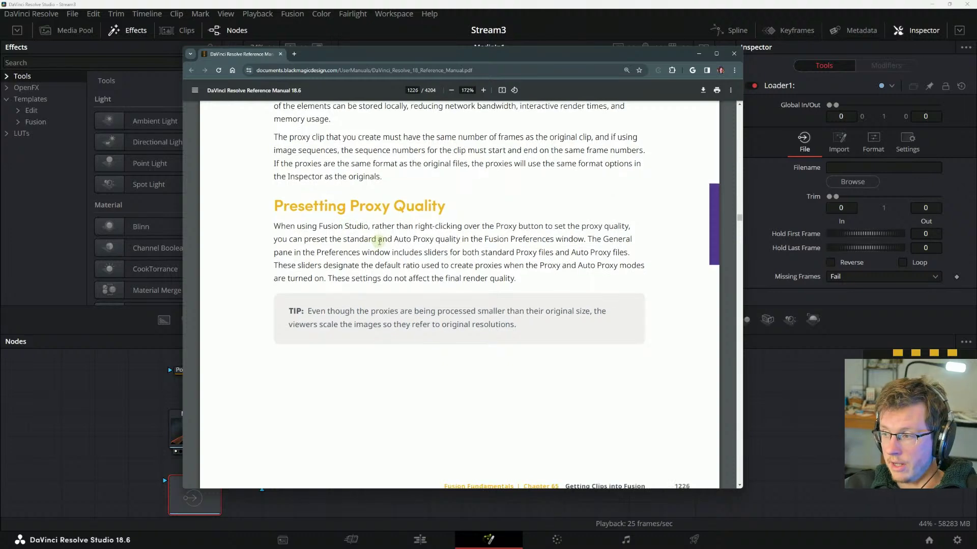
scroll(362, 249, "down", 2)
scroll(364, 275, "up", 2)
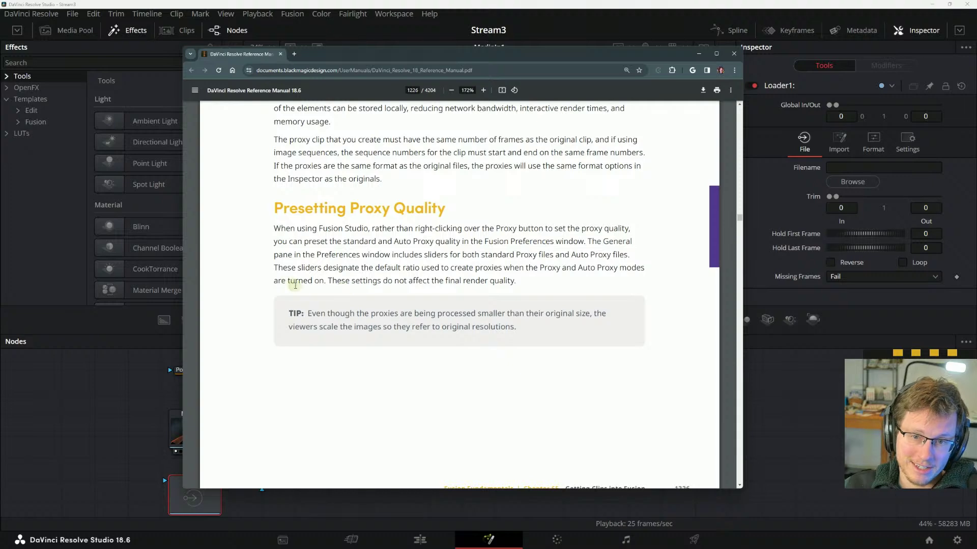
- Look over the File Format Options section on page 1227, including DPX, OpenEXR and the Loader Format tab figure
scroll(320, 235, "down", 7)
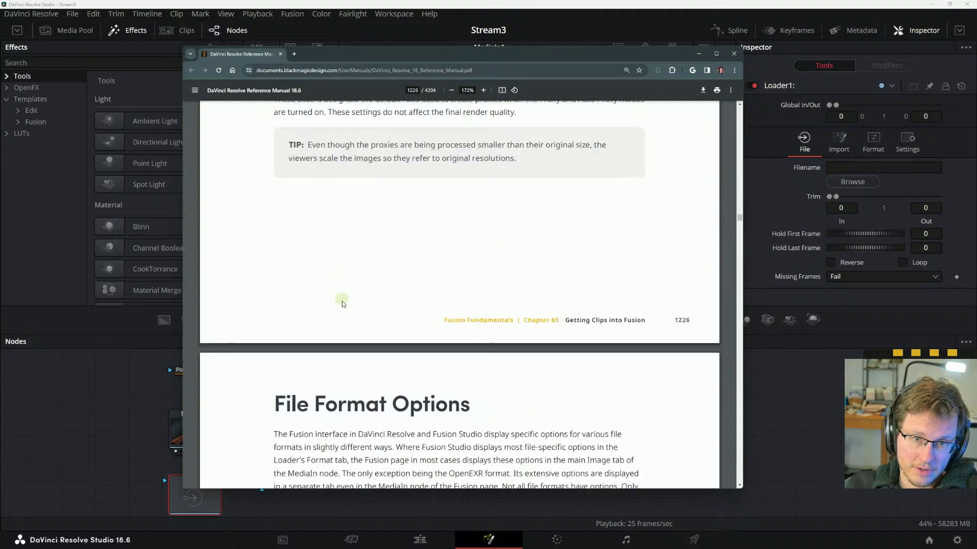
scroll(335, 296, "down", 3)
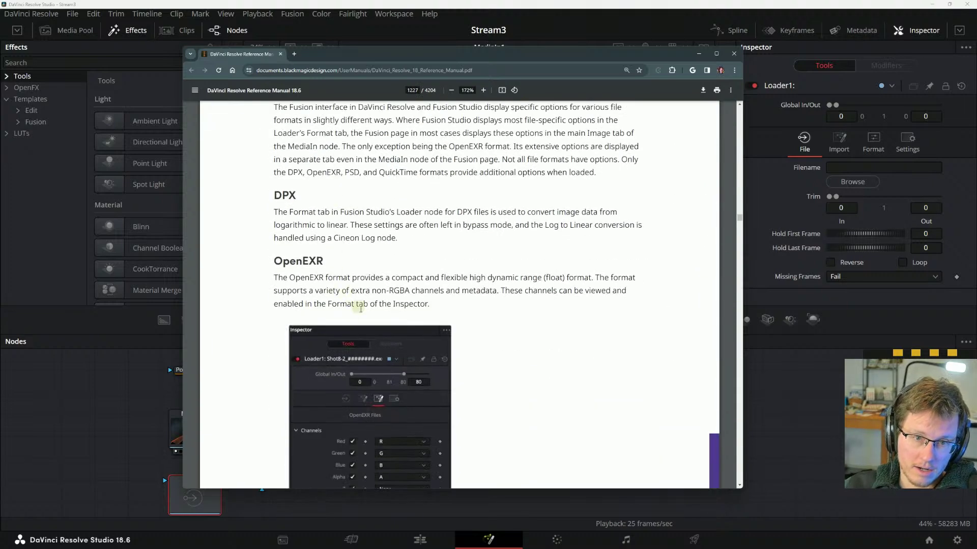
scroll(358, 323, "up", 4)
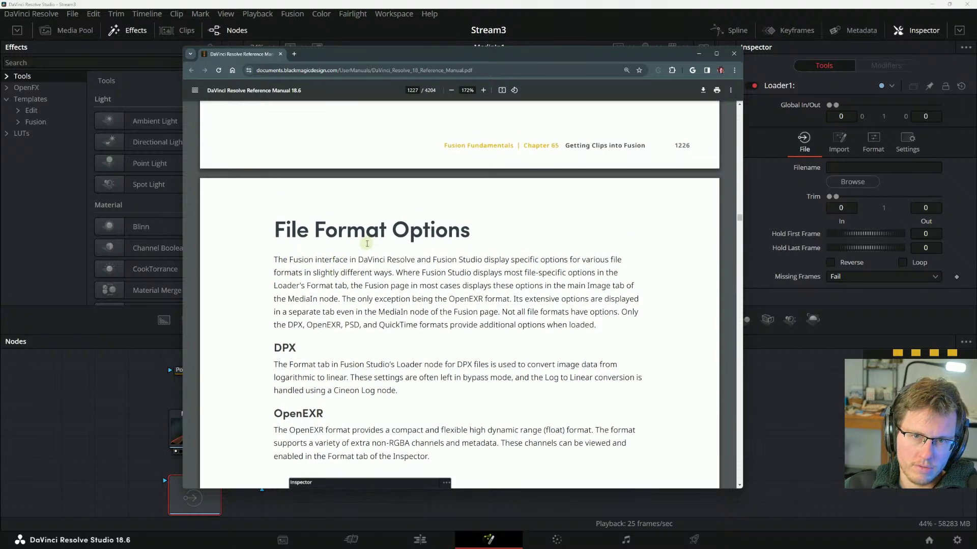
scroll(365, 280, "down", 3)
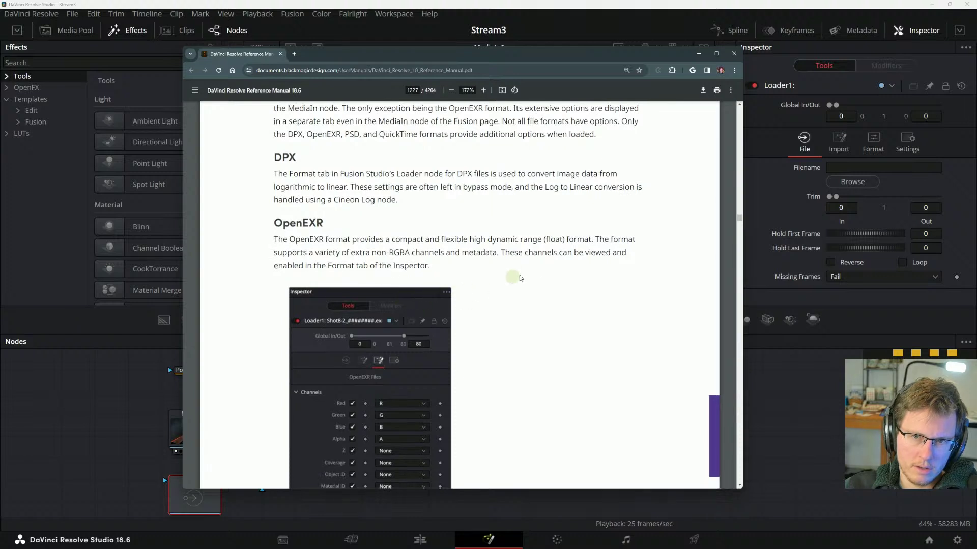
scroll(485, 281, "down", 3)
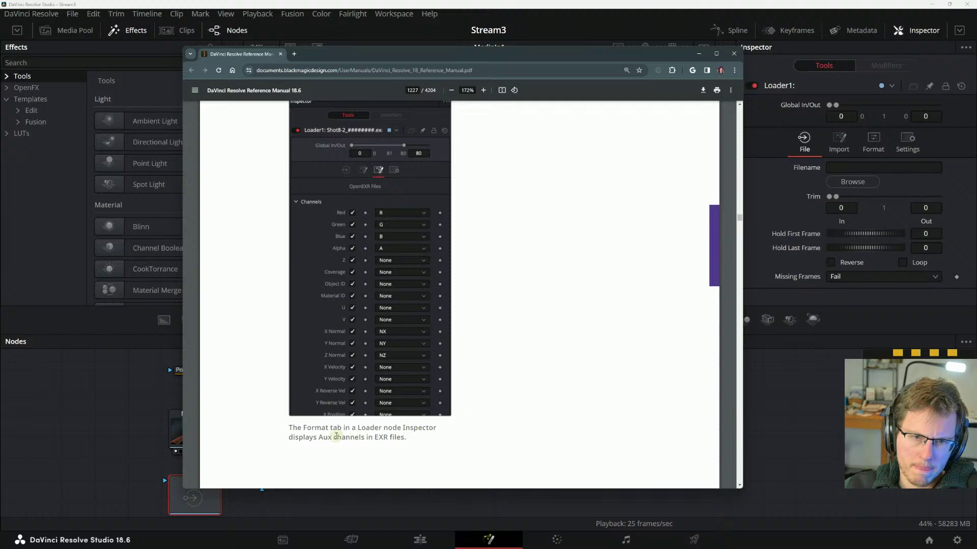
scroll(351, 427, "up", 4)
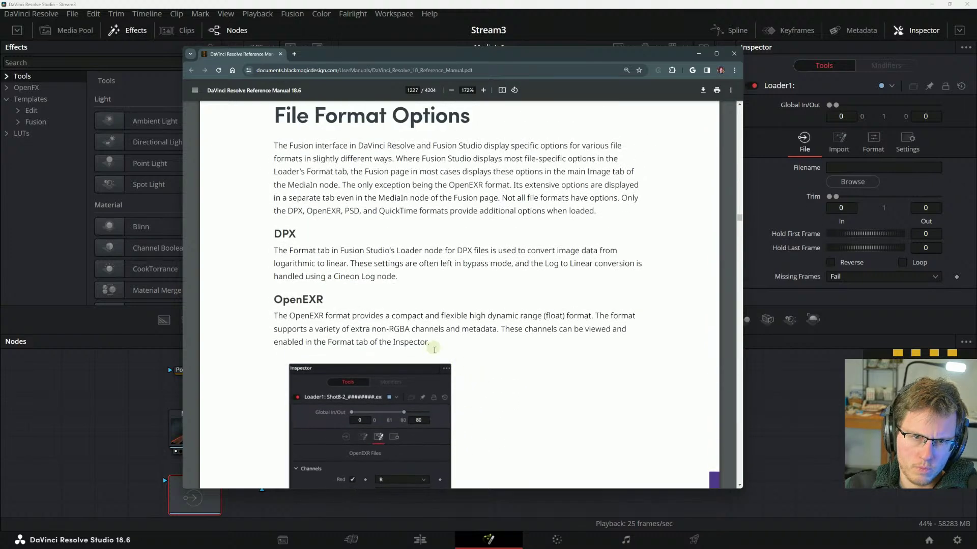
scroll(440, 416, "down", 3)
scroll(441, 416, "up", 2)
scroll(440, 416, "up", 4)
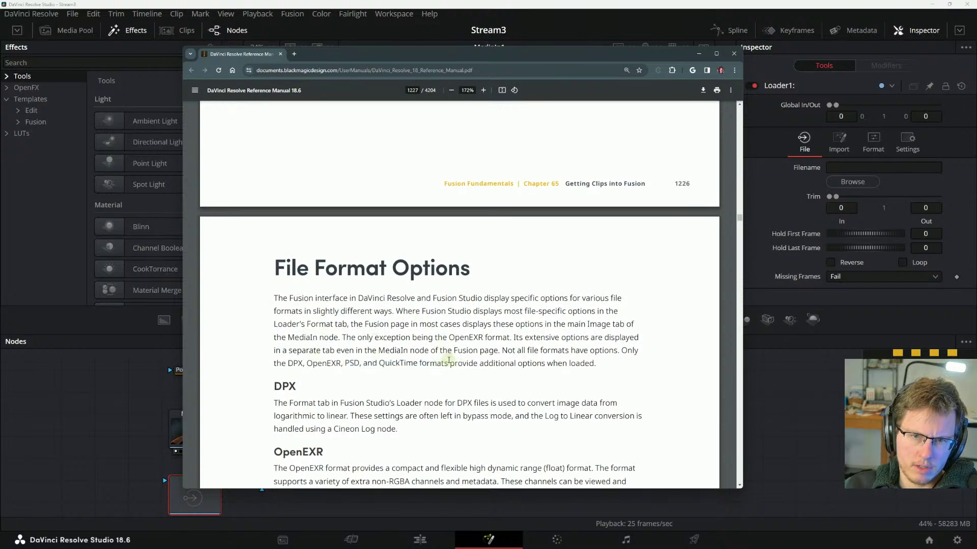
- Read in the File Format Options introduction which file formats provide additional options when loaded
left_click_drag(500, 363, 594, 363)
left_click(587, 363)
left_click_drag(410, 351, 499, 351)
left_click(499, 352)
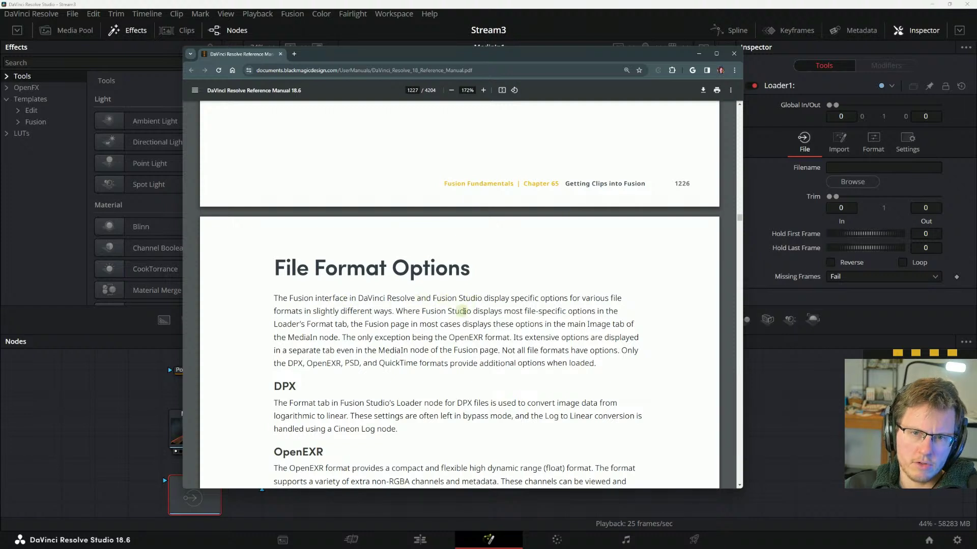
scroll(605, 298, "down", 1)
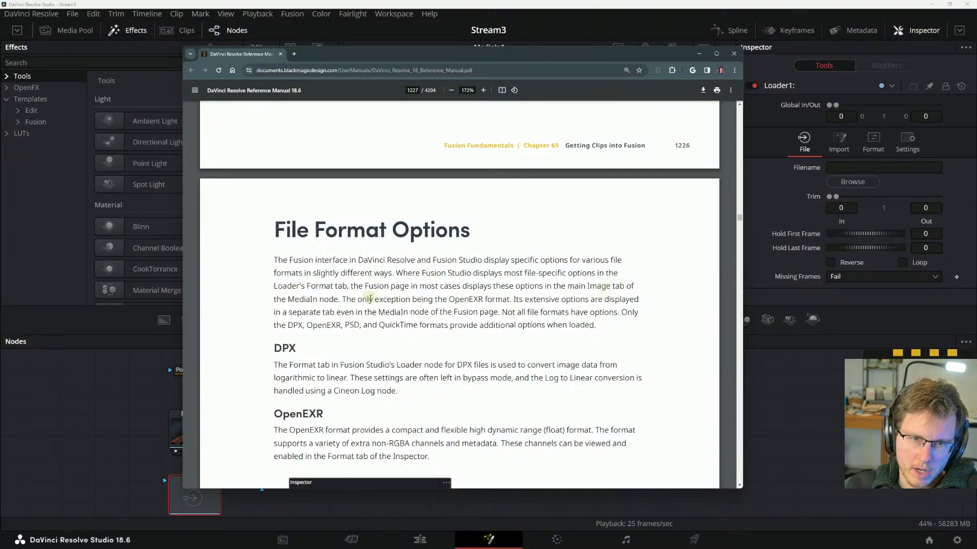
- Study the sentences on the OpenEXR exception and its separate options tab in the Fusion page's MediaIn node
left_click_drag(334, 301, 450, 315)
left_click(462, 300)
left_click(513, 303)
left_click(416, 316)
left_click(476, 315)
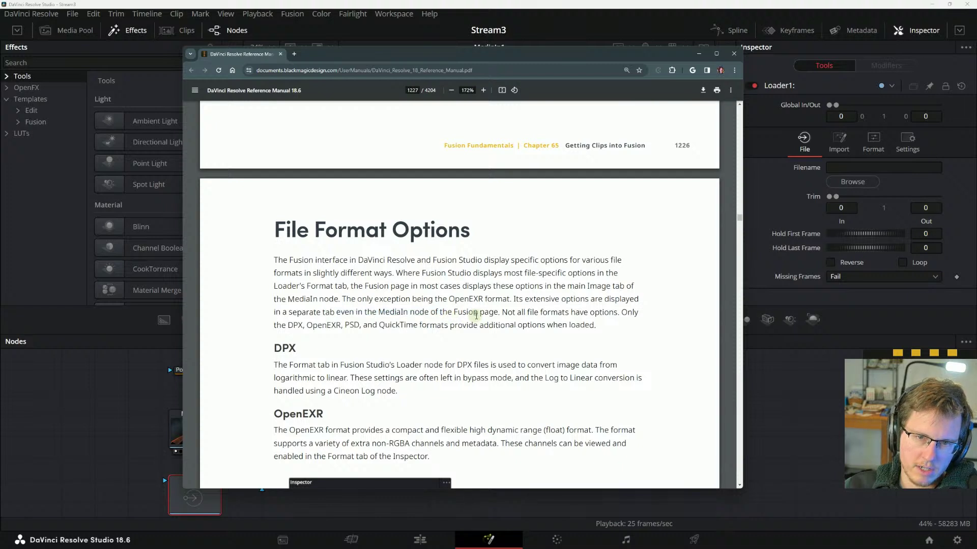
left_click(524, 312)
left_click_drag(379, 313, 583, 303)
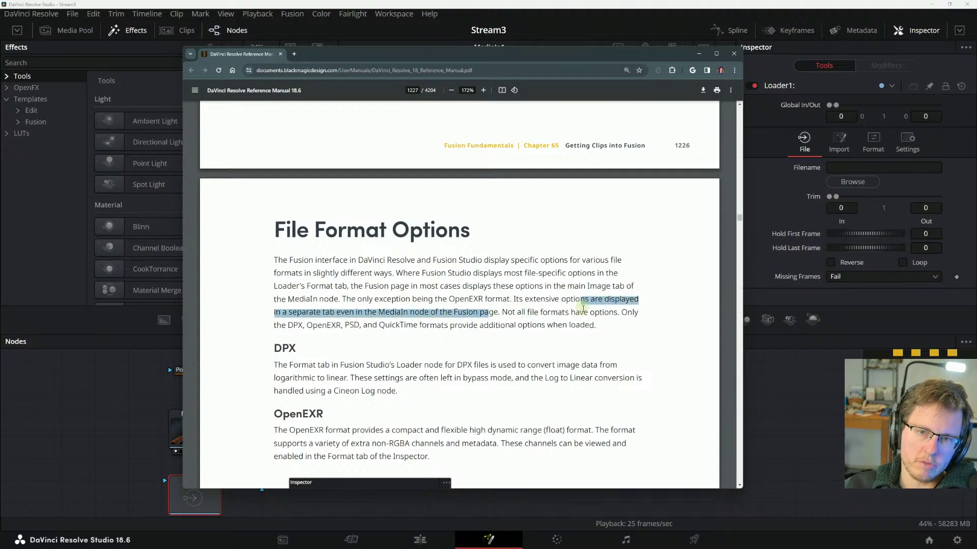
left_click(582, 304)
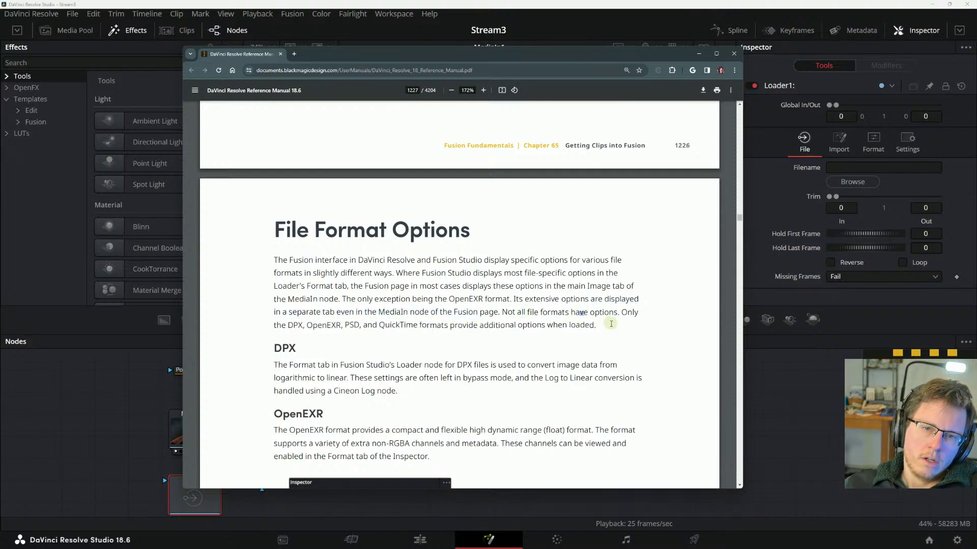
- Reread the File Format Options paragraph on where the Fusion page shows format options and which formats have them
left_click_drag(502, 312, 566, 312)
left_click(566, 312)
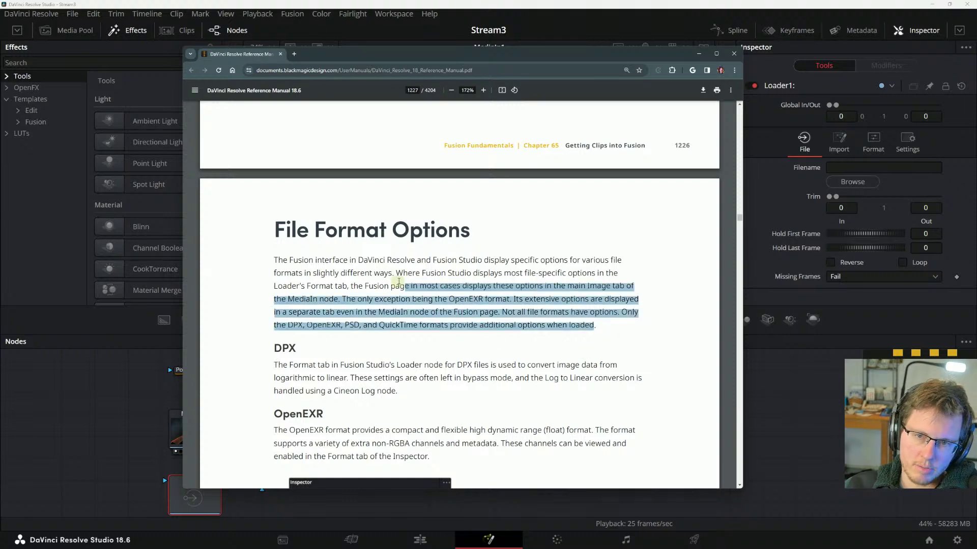
left_click_drag(596, 327, 390, 285)
left_click_drag(392, 286, 402, 275)
left_click(356, 281)
- Read the DPX and OpenEXR descriptions and examine the figure of Aux channels in the Loader's Format tab
scroll(355, 281, "down", 2)
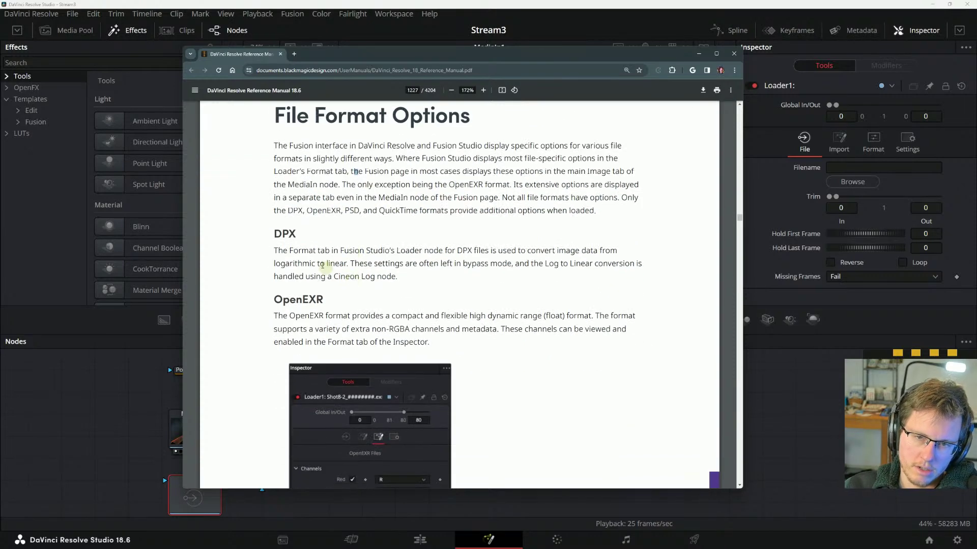
left_click_drag(274, 251, 378, 268)
left_click(400, 278)
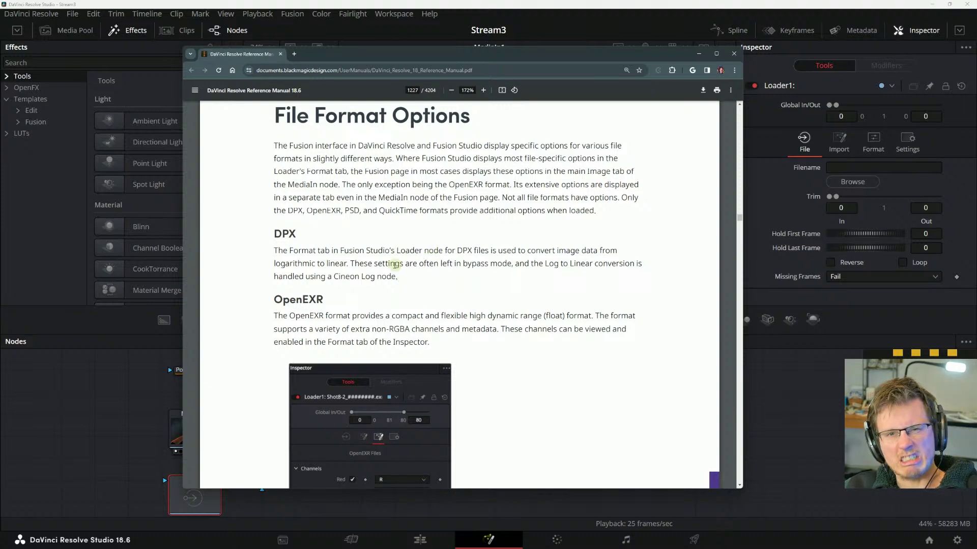
scroll(351, 277, "down", 2)
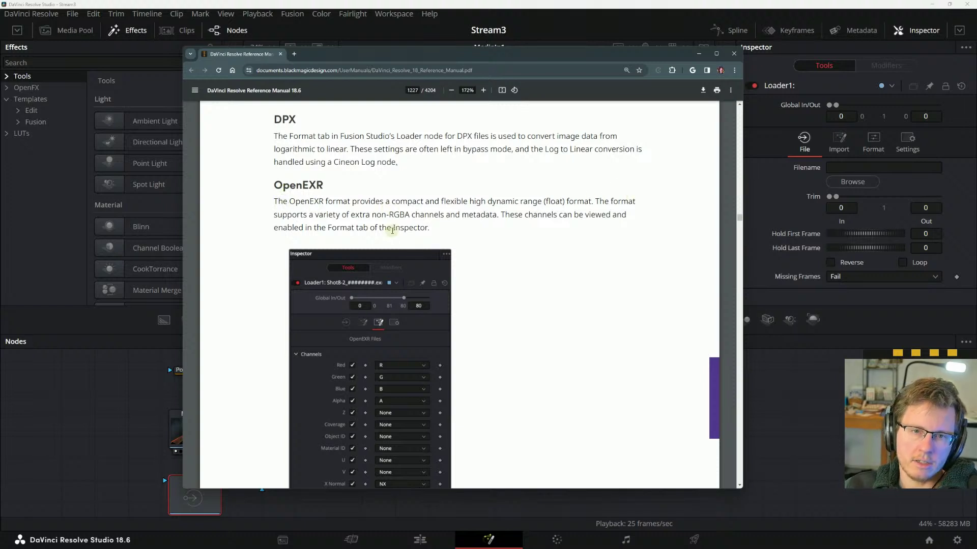
scroll(392, 245, "down", 2)
scroll(437, 226, "up", 1)
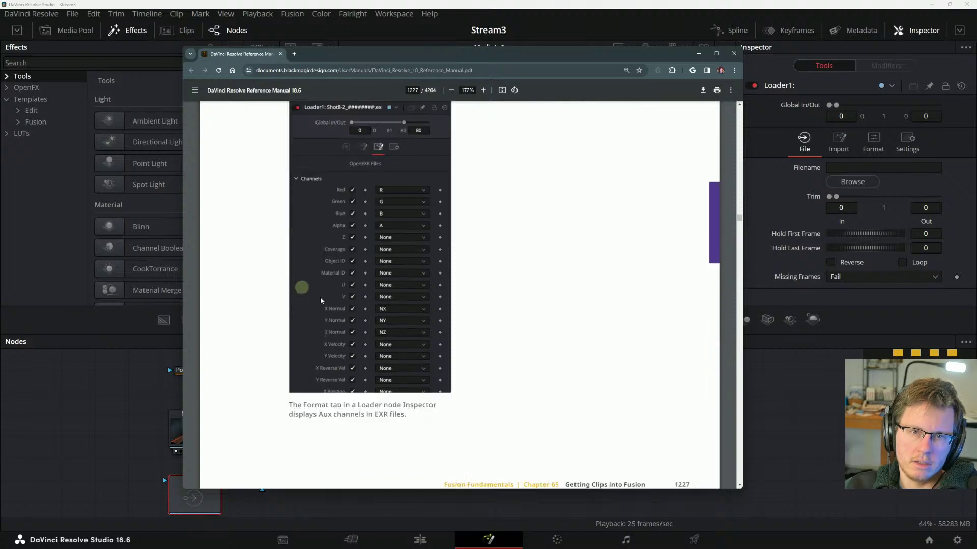
- Read the start of the Photoshop PSD section on when to import a PSD file as a single node
scroll(319, 297, "down", 10)
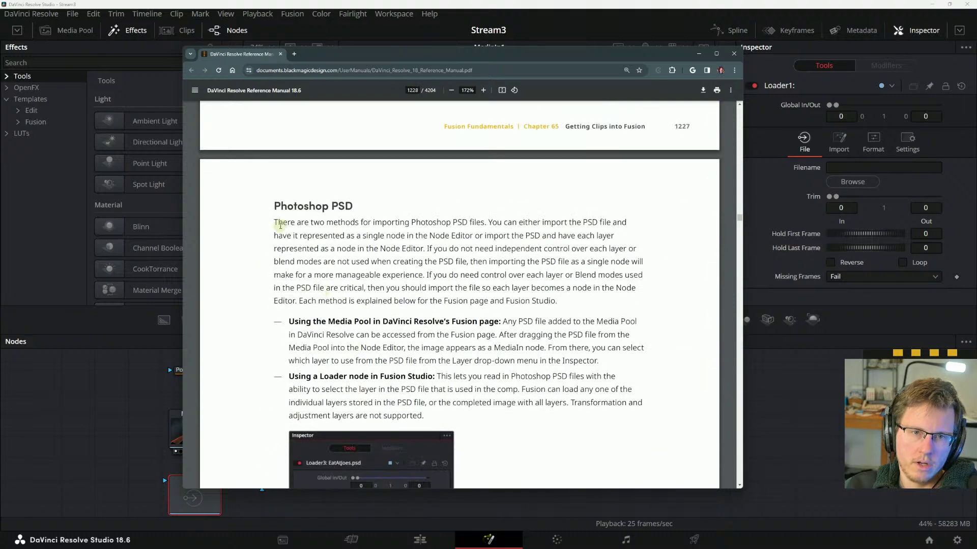
scroll(282, 227, "down", 3)
scroll(281, 227, "up", 2)
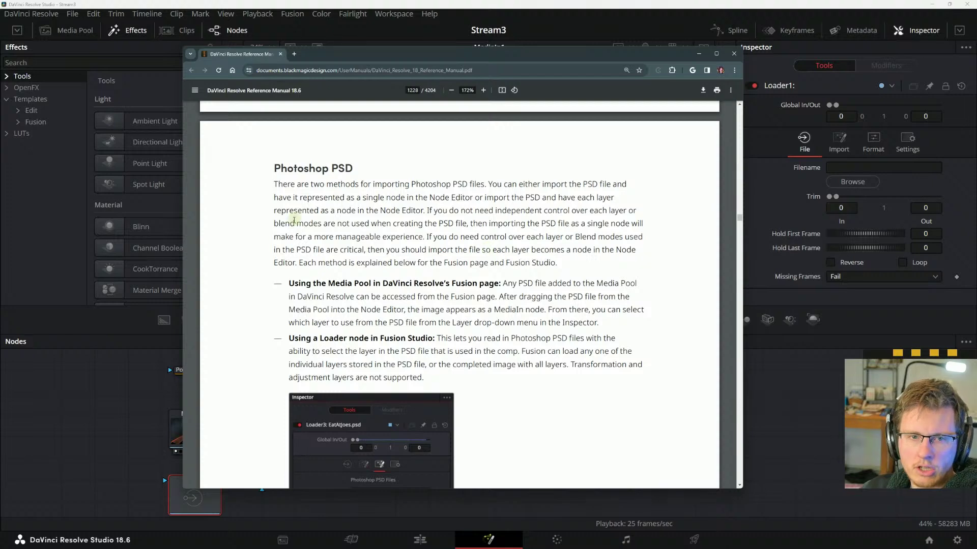
left_click_drag(274, 226, 396, 229)
left_click(398, 229)
left_click_drag(323, 228, 454, 226)
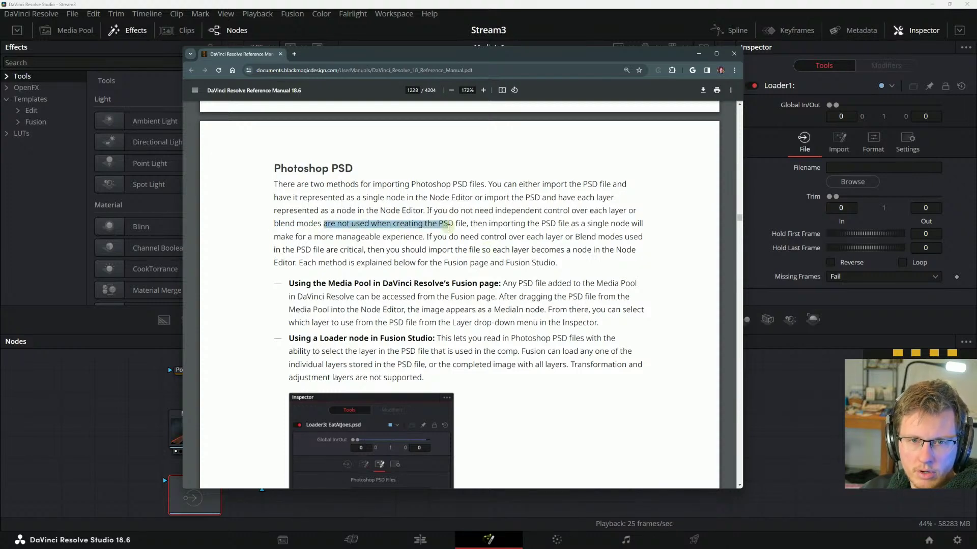
left_click(449, 226)
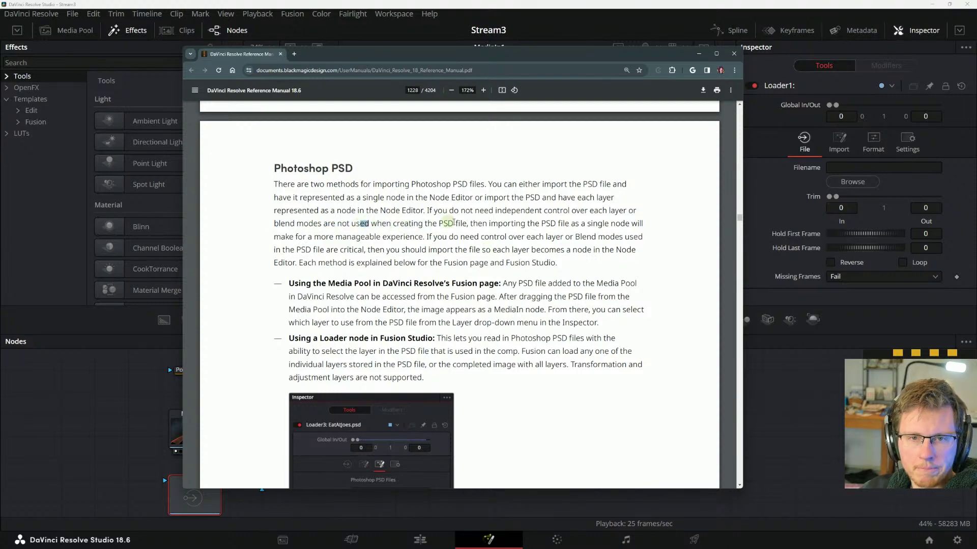
left_click(501, 227)
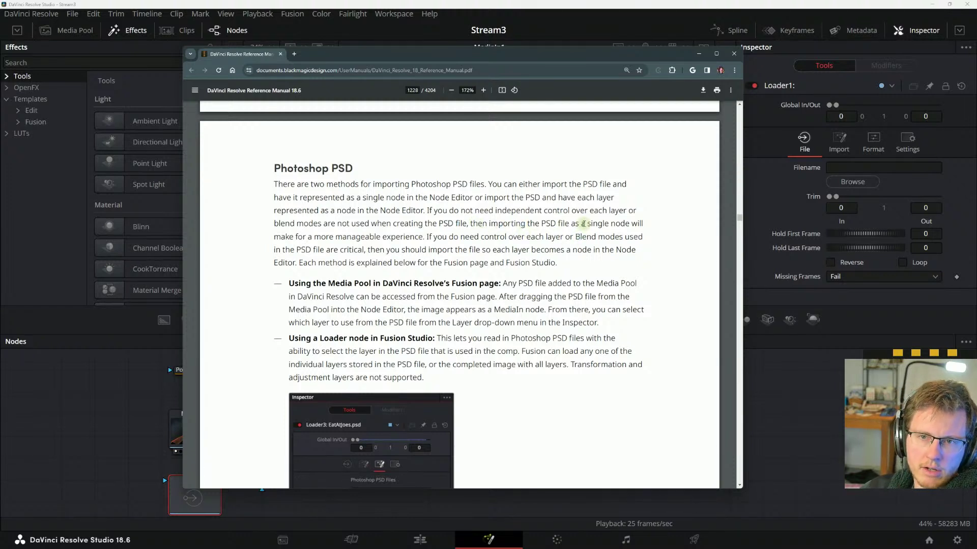
- Study the Photoshop PSD sentences on importing each layer as its own node when layer control or blend modes matter
left_click_drag(275, 237, 552, 256)
left_click_drag(625, 254, 377, 252)
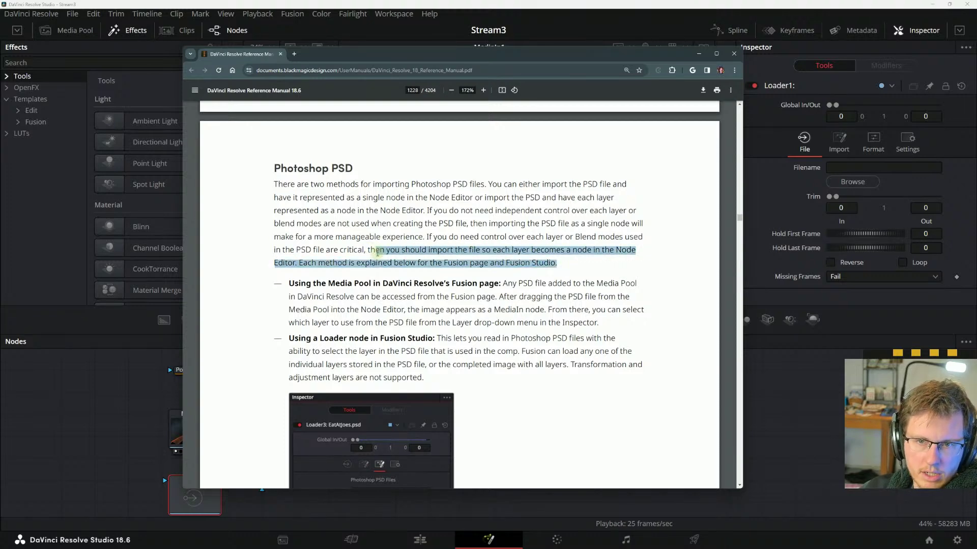
left_click(377, 251)
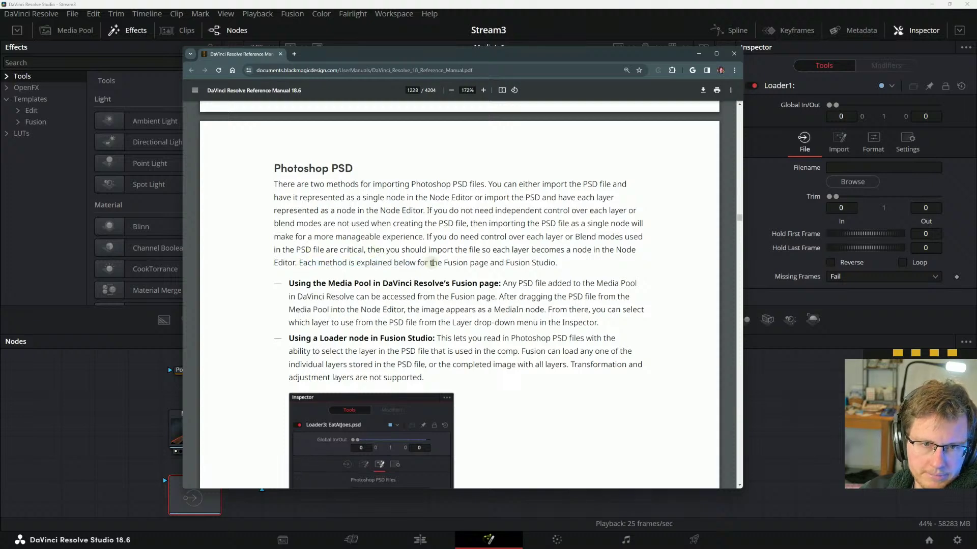
left_click_drag(399, 262, 312, 251)
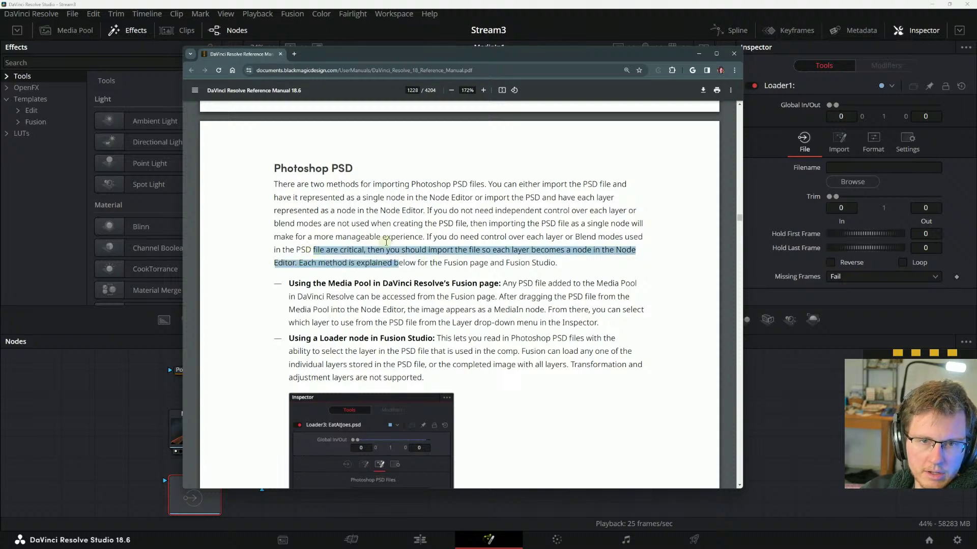
scroll(468, 252, "down", 3)
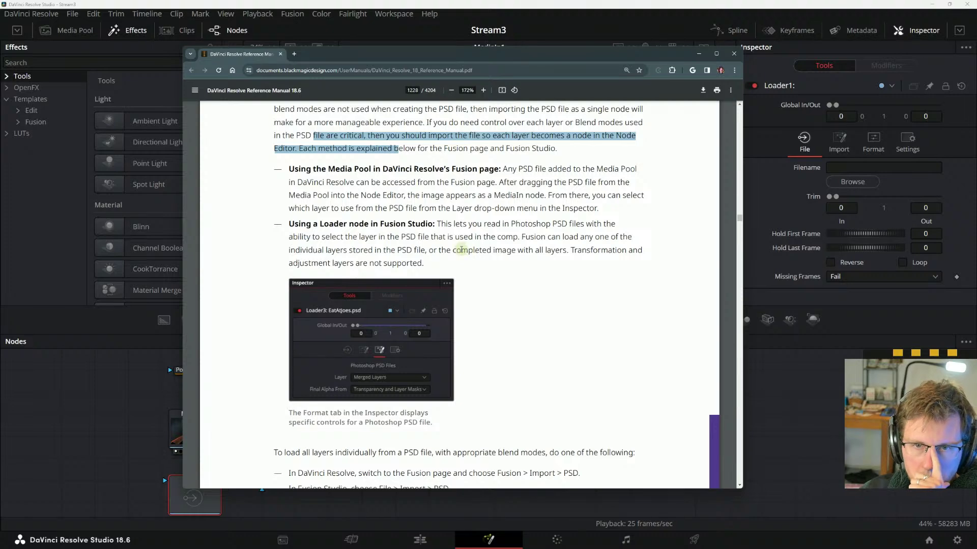
left_click_drag(485, 148, 611, 153)
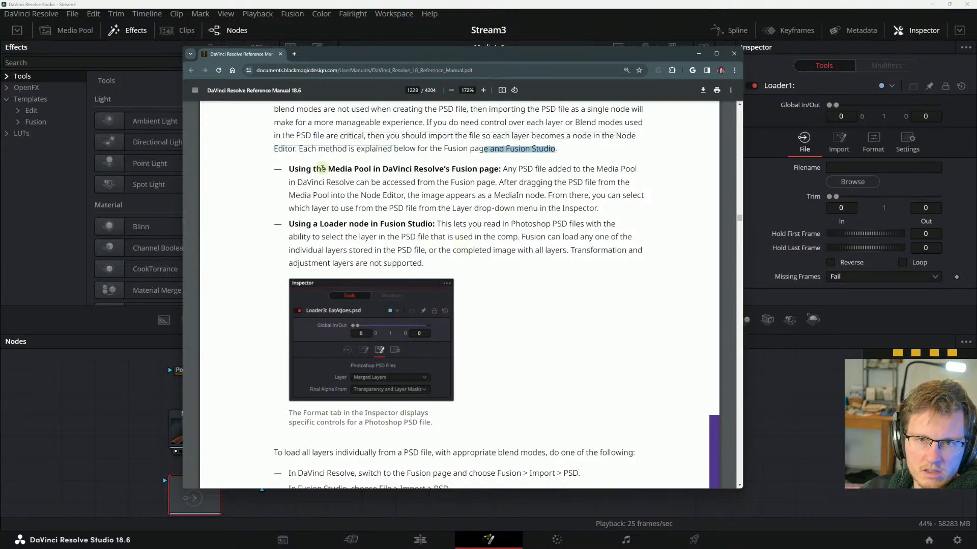
- Read how a PSD file is brought from the Media Pool into the Node Editor on DaVinci Resolve's Fusion page
left_click(296, 170)
left_click_drag(289, 172, 533, 237)
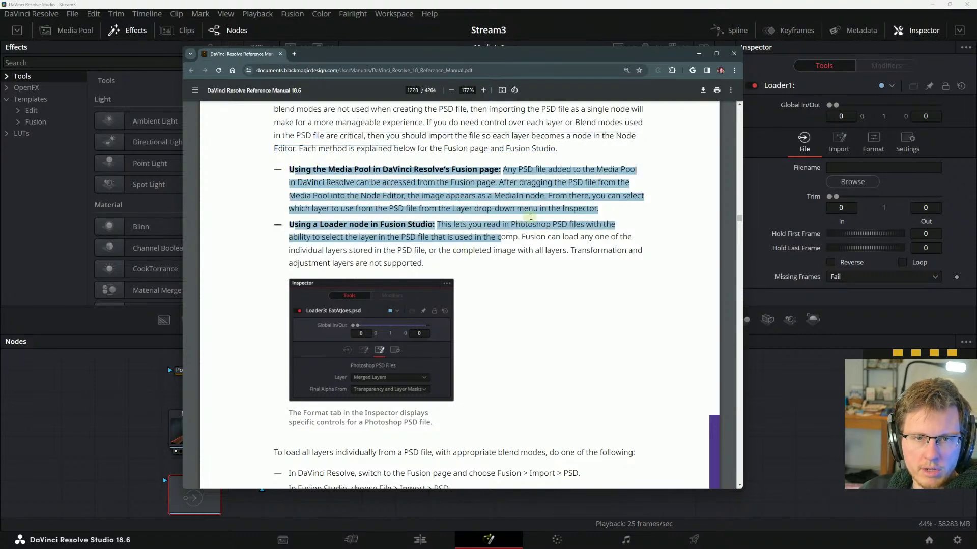
left_click(529, 219)
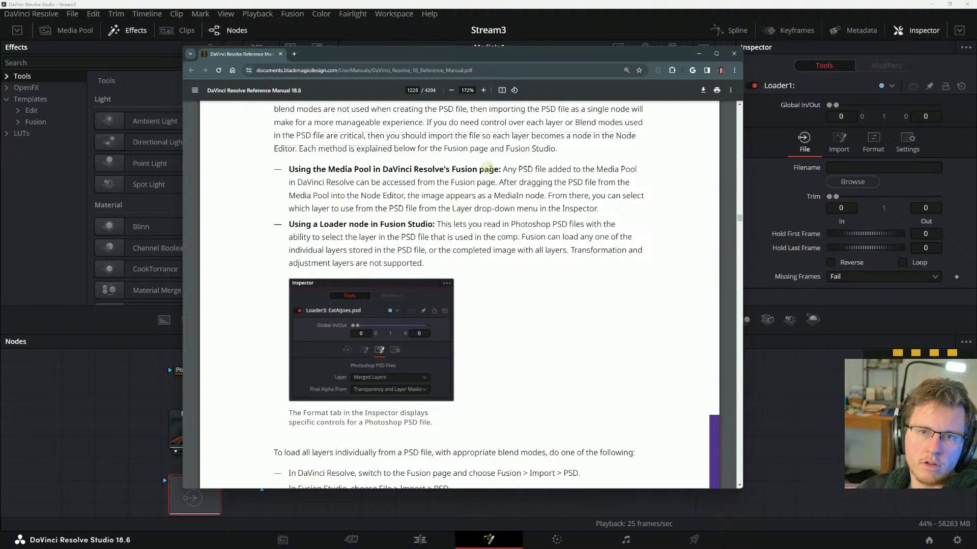
left_click_drag(497, 169, 627, 169)
left_click(621, 169)
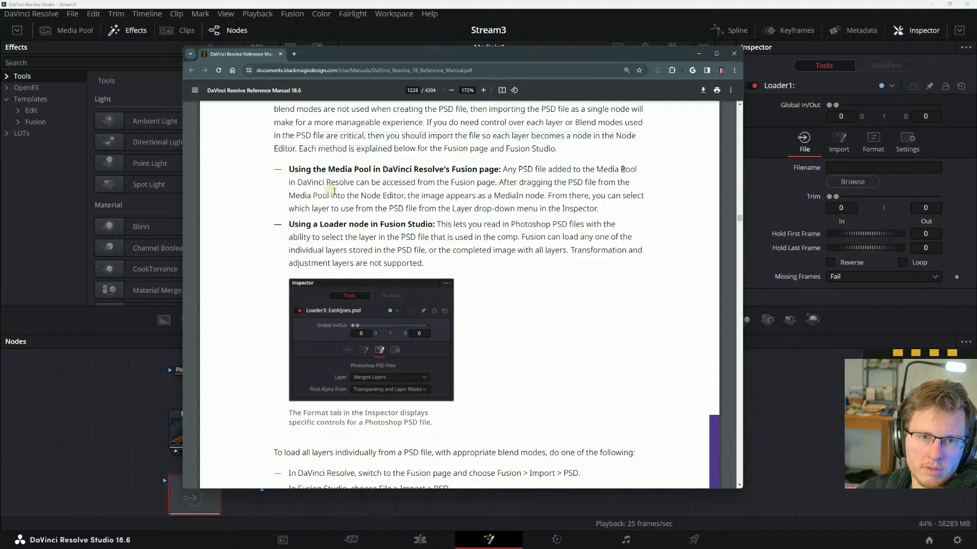
left_click_drag(498, 183, 559, 196)
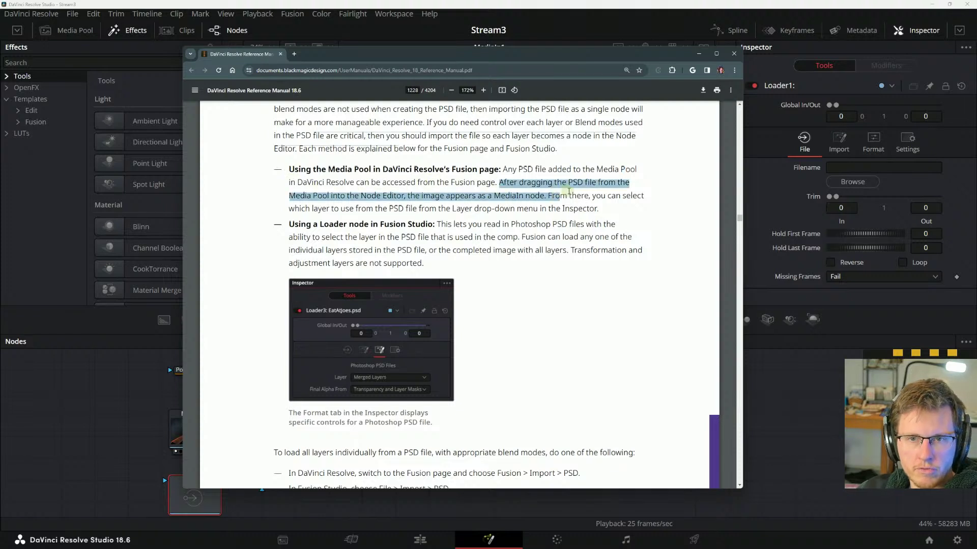
left_click(564, 197)
left_click_drag(620, 198, 519, 182)
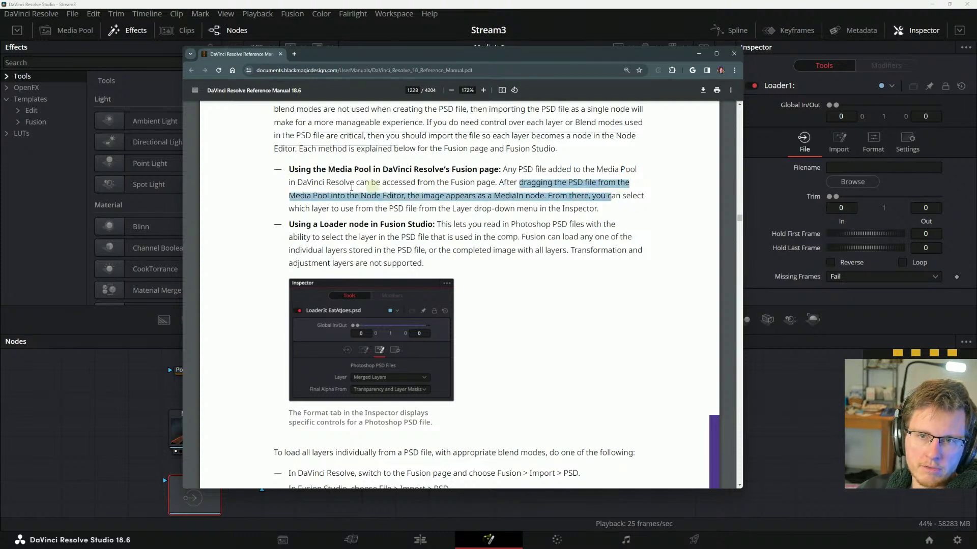
left_click(319, 201)
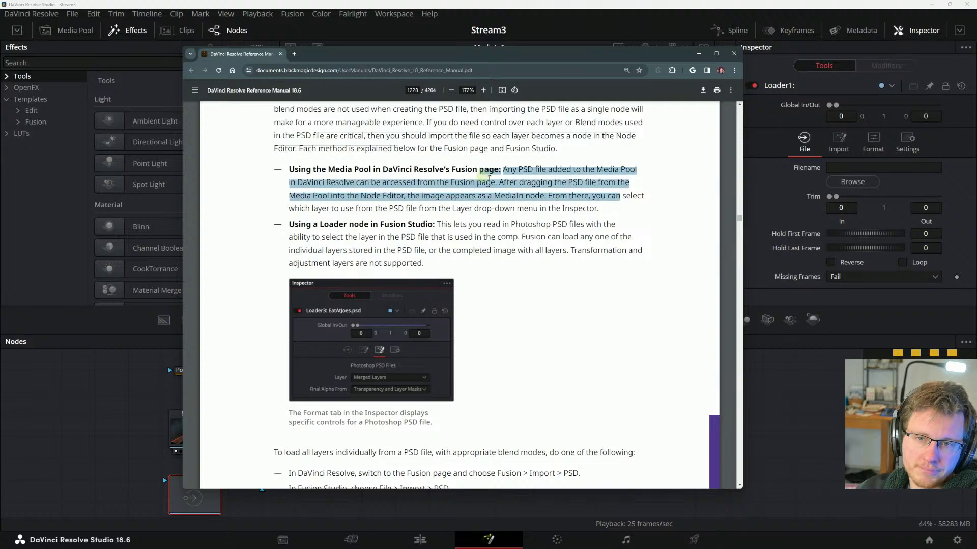
- Reread the Media Pool bullet, focusing on the MediaIn node and choosing a PSD layer in the Inspector
left_click_drag(620, 199, 502, 170)
left_click(570, 186)
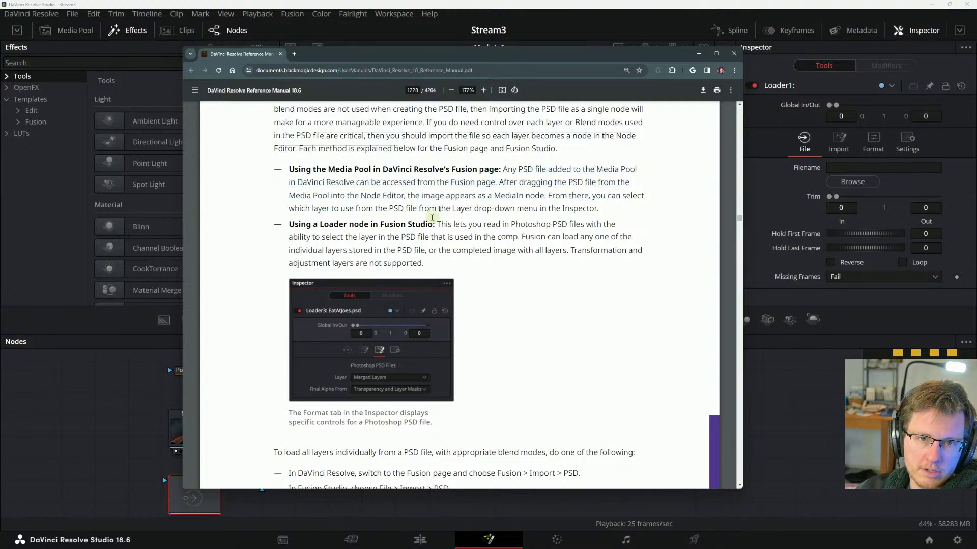
left_click_drag(362, 203, 508, 206)
left_click(508, 207)
left_click_drag(405, 197, 510, 214)
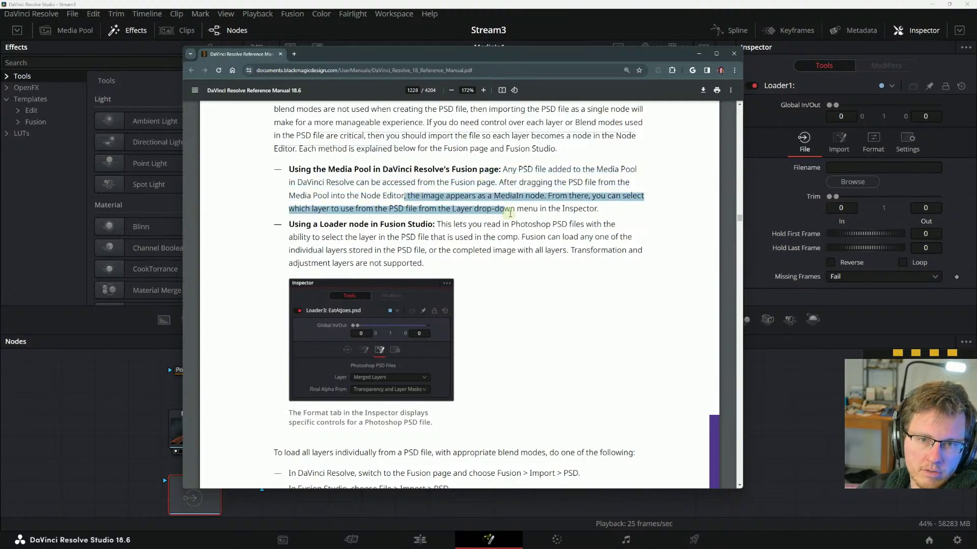
left_click_drag(590, 209, 562, 224)
left_click(592, 217)
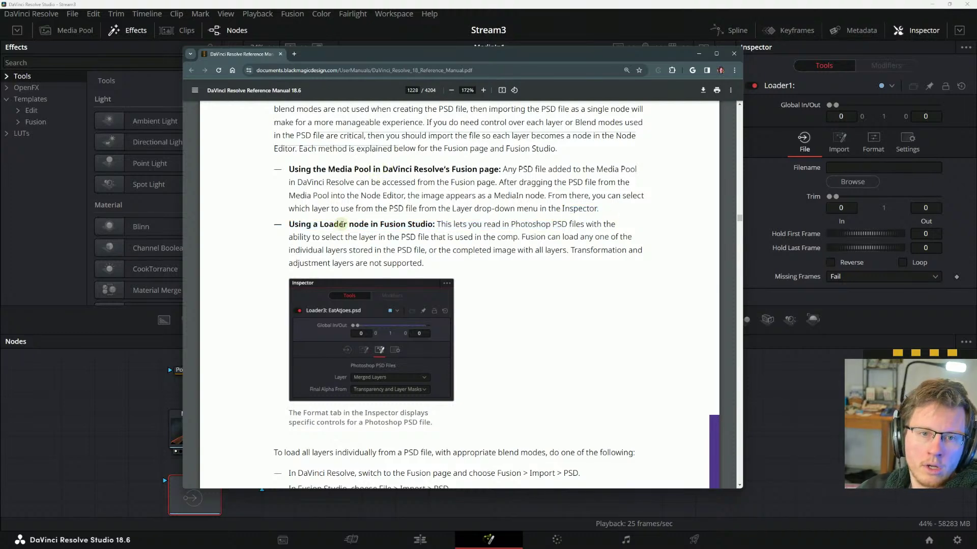
- Skim the Fusion Studio Loader node bullet and read the instructions for loading all PSD layers individually with blend modes
left_click_drag(289, 224, 434, 237)
left_click(413, 250)
scroll(339, 263, "down", 5)
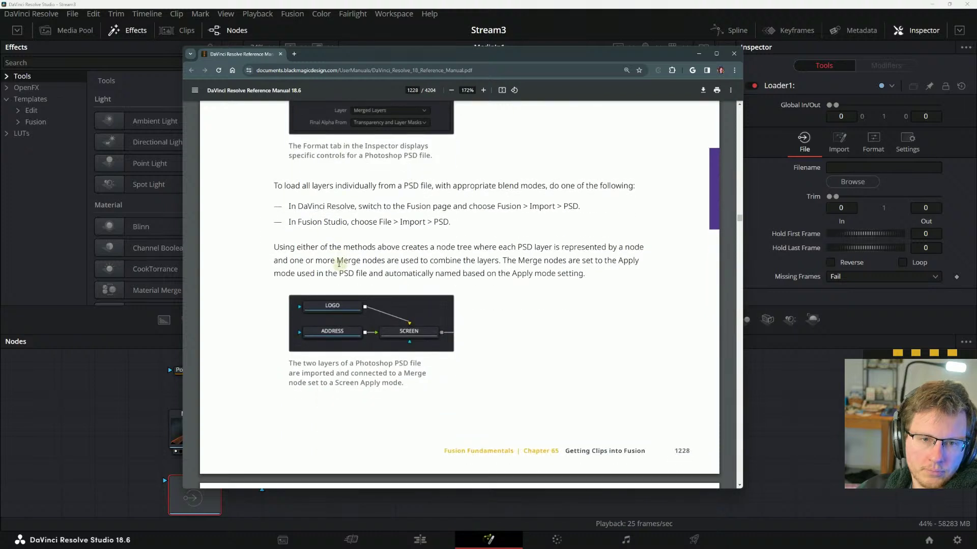
left_click_drag(280, 186, 618, 189)
left_click(399, 187)
left_click(497, 186)
left_click(616, 190)
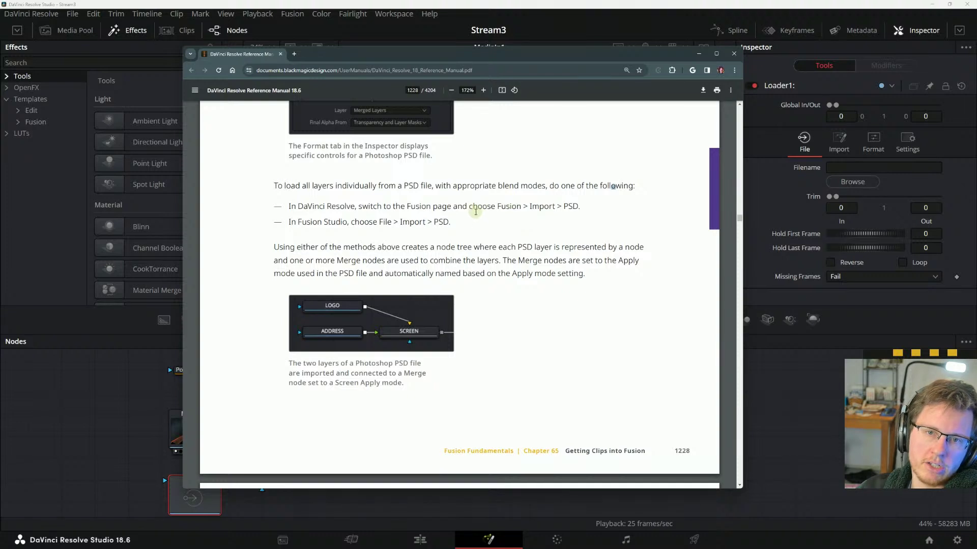
left_click_drag(475, 206, 577, 206)
left_click(575, 207)
- Switch to DaVinci Resolve, look up Fusion's PSD import command among its import options, and return to the manual
left_click(81, 32)
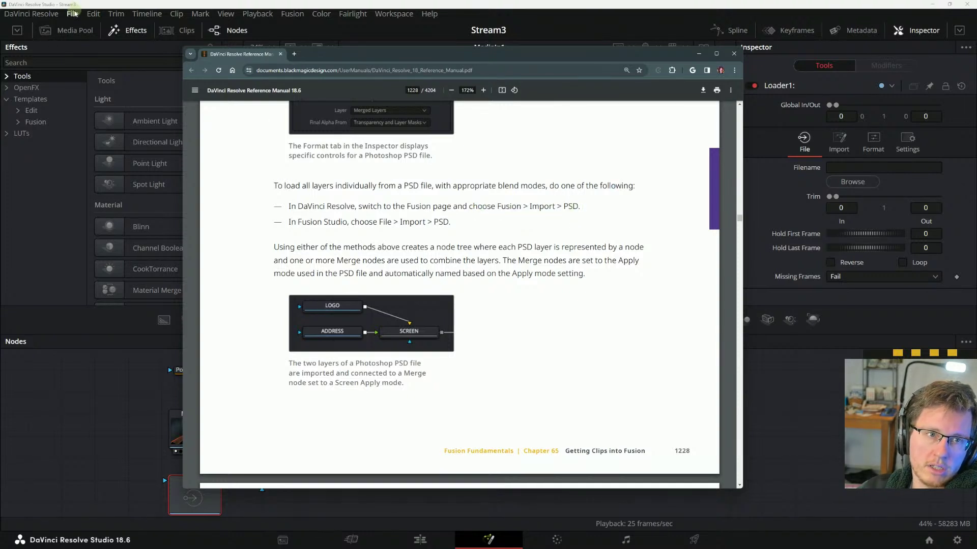
left_click(58, 8)
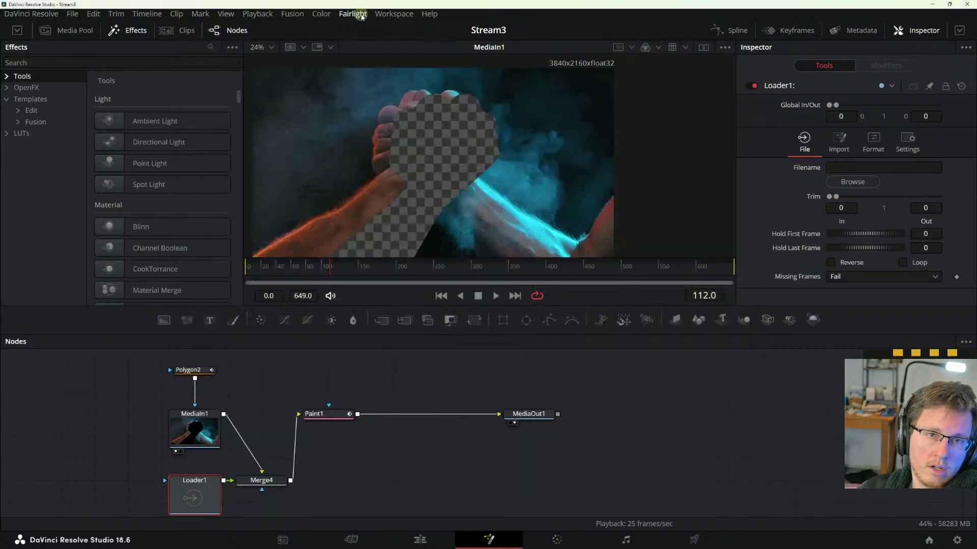
left_click(293, 14)
mouse_move(307, 74)
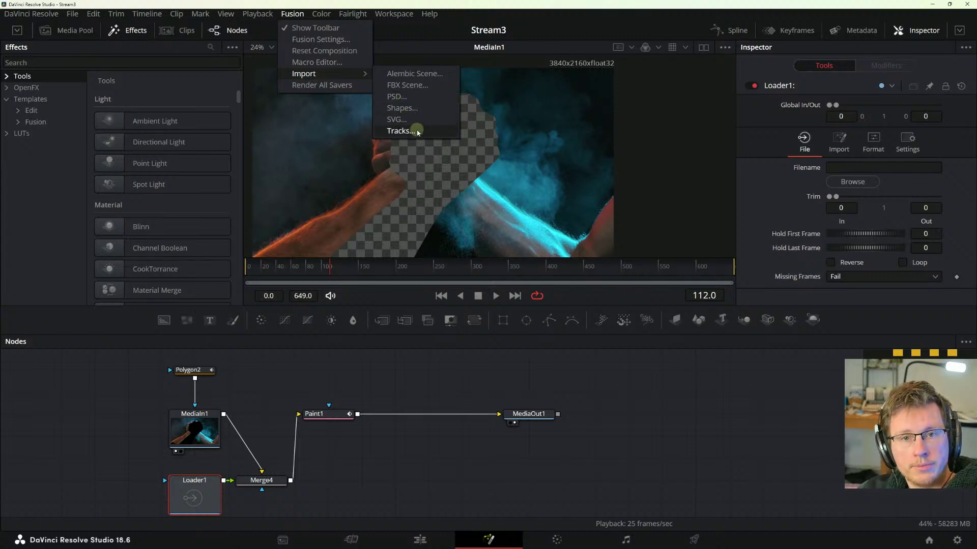
key("alt+Tab")
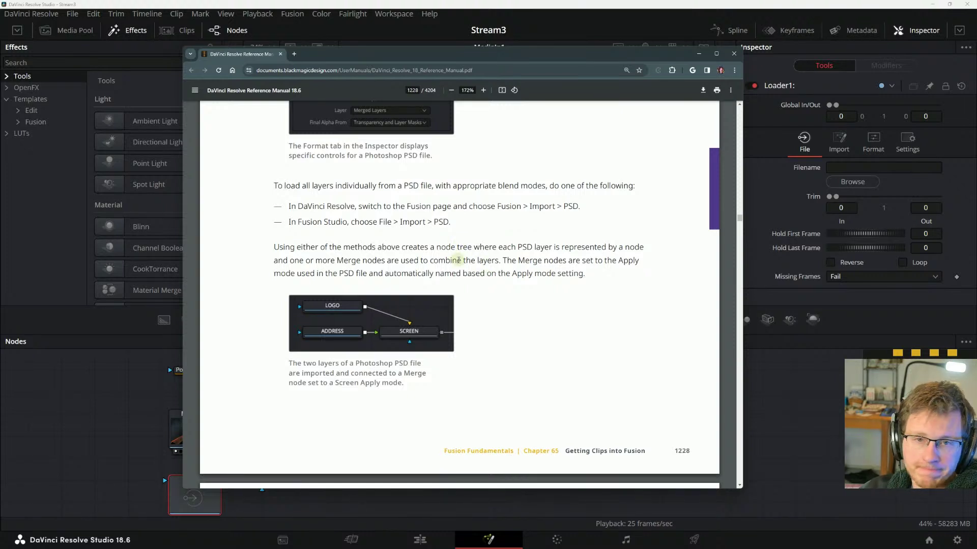
- Read how imported PSD layers become a node tree combined by Merge nodes named after their Apply mode
scroll(296, 203, "down", 3)
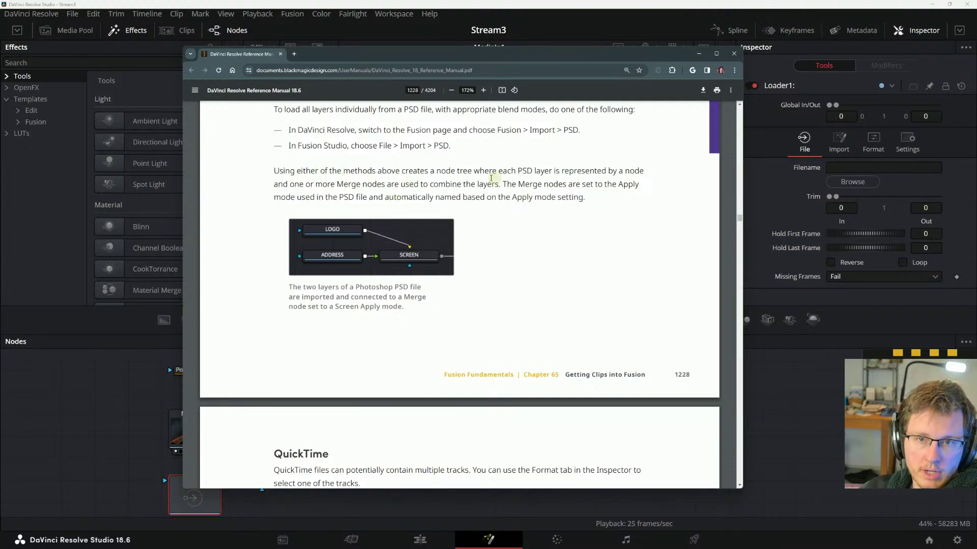
left_click_drag(585, 199, 257, 210)
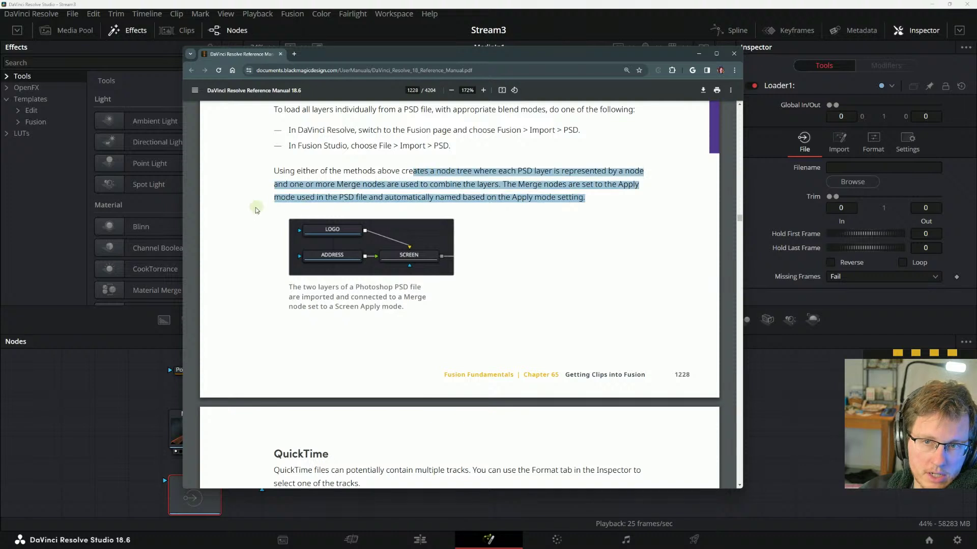
left_click_drag(316, 186, 454, 215)
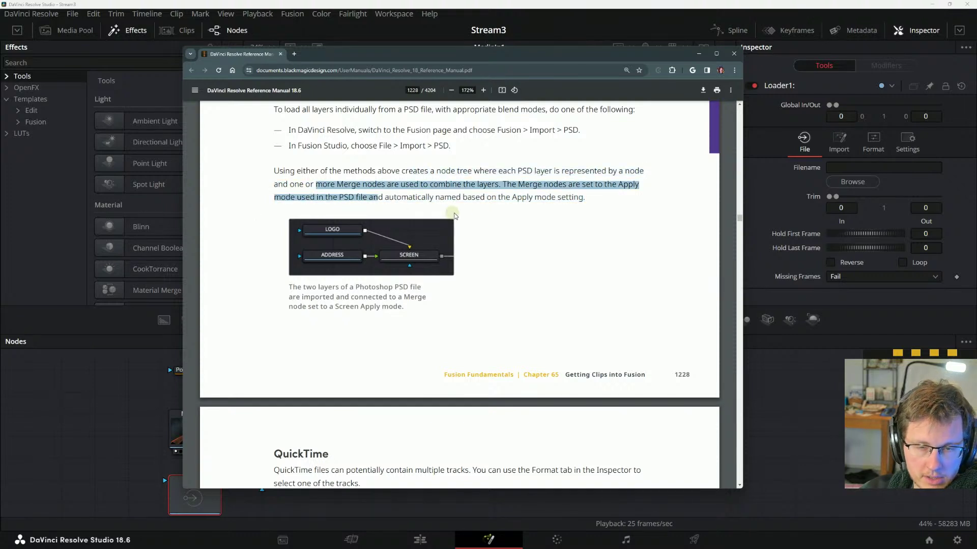
left_click(512, 195)
left_click_drag(557, 197, 427, 175)
left_click(428, 175)
left_click_drag(604, 184, 612, 184)
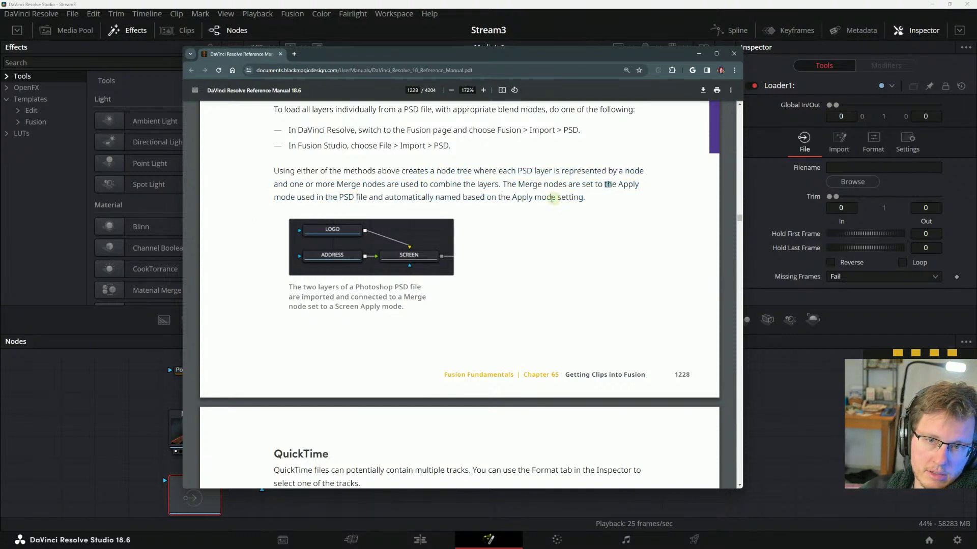
left_click(552, 198)
- Read the QuickTime section on selecting one of a file's multiple tracks
scroll(365, 211, "down", 5)
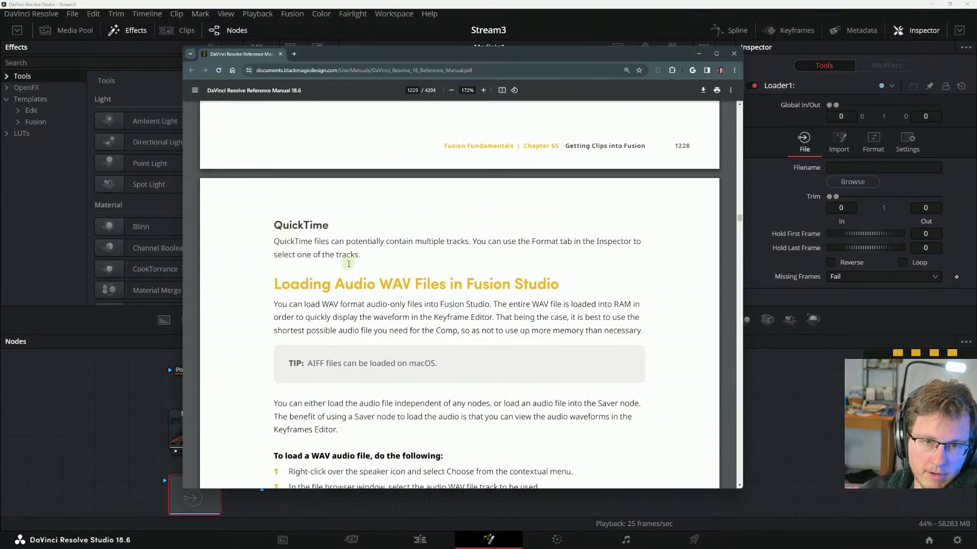
left_click_drag(362, 255, 317, 238)
left_click_drag(394, 248, 398, 253)
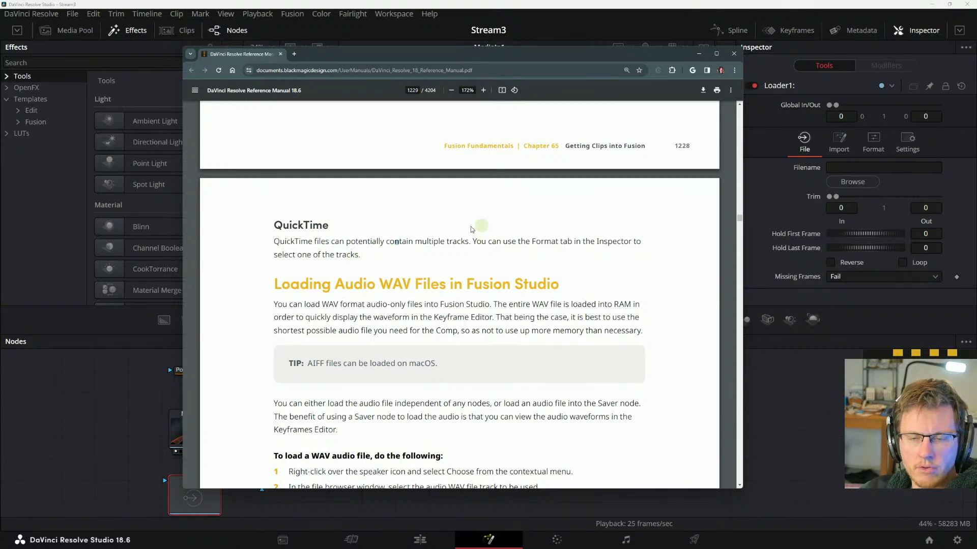
left_click(334, 252)
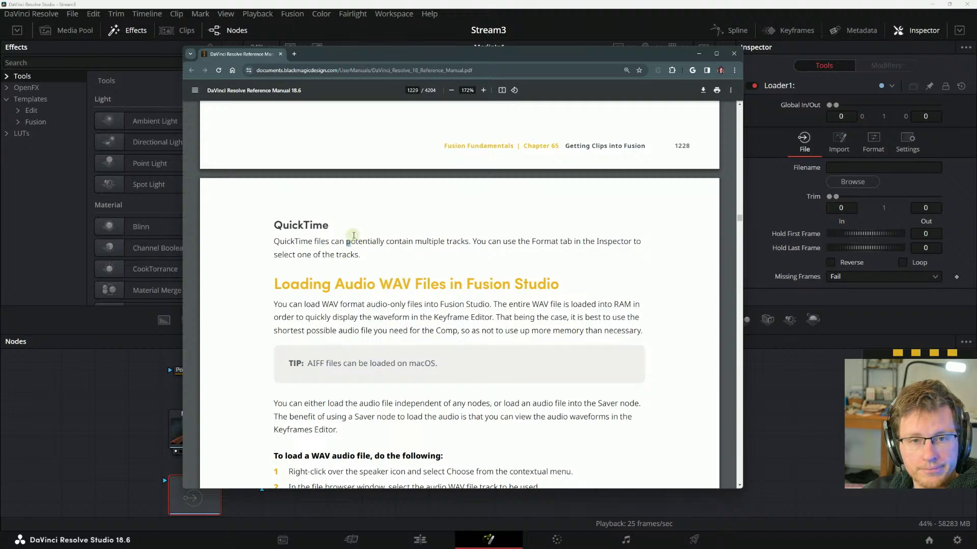
- Skim the section on loading audio WAV files in Fusion Studio and continue to Chapter 66, Rendering Using Saver Nodes
scroll(341, 242, "down", 2)
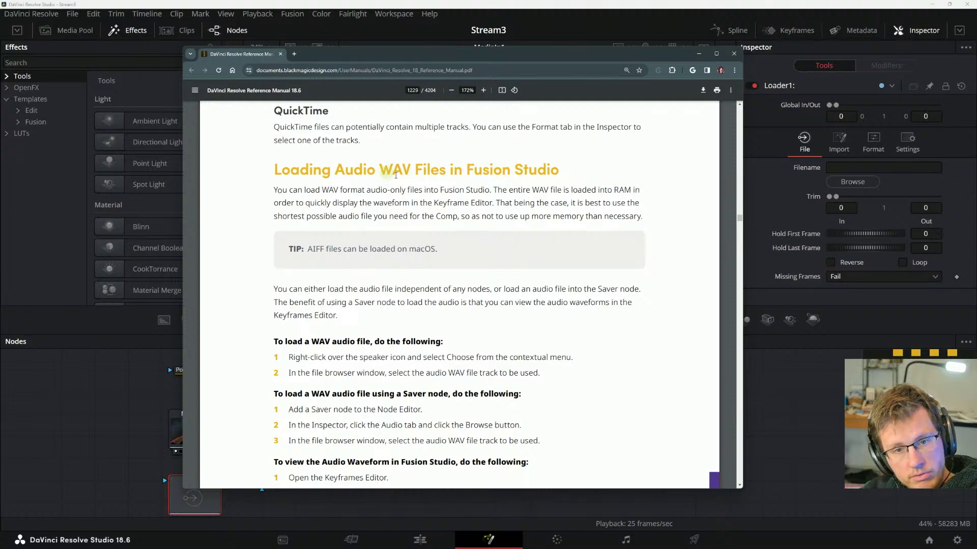
scroll(394, 181, "down", 5)
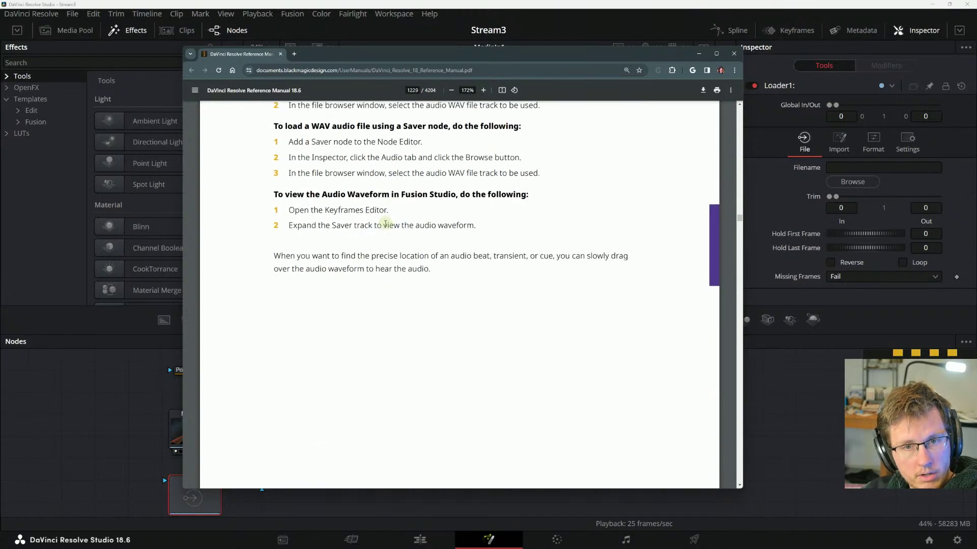
scroll(387, 228, "down", 6)
scroll(375, 227, "down", 1)
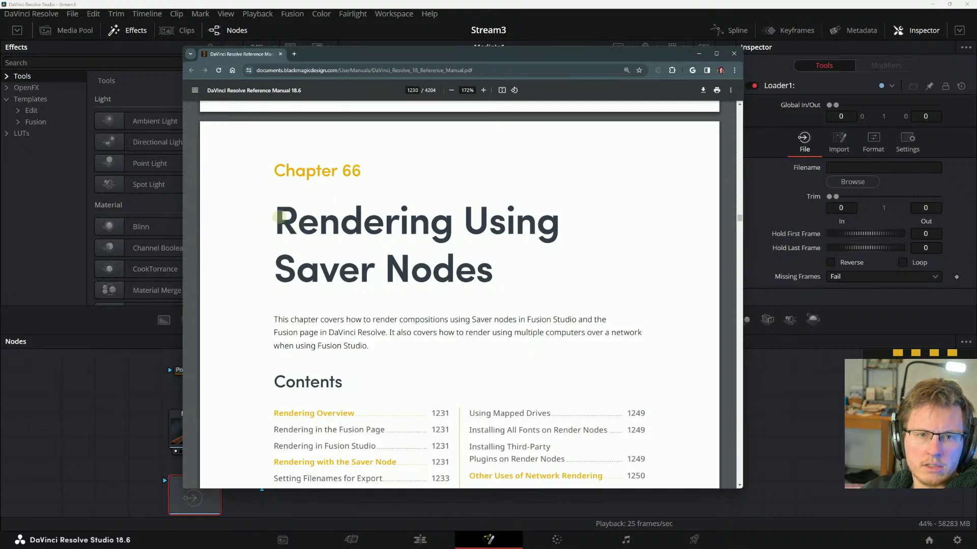
- Skim the title and contents list of Chapter 66, Rendering Using Saver Nodes, and return to its introduction
left_click_drag(278, 218, 509, 223)
left_click(510, 222)
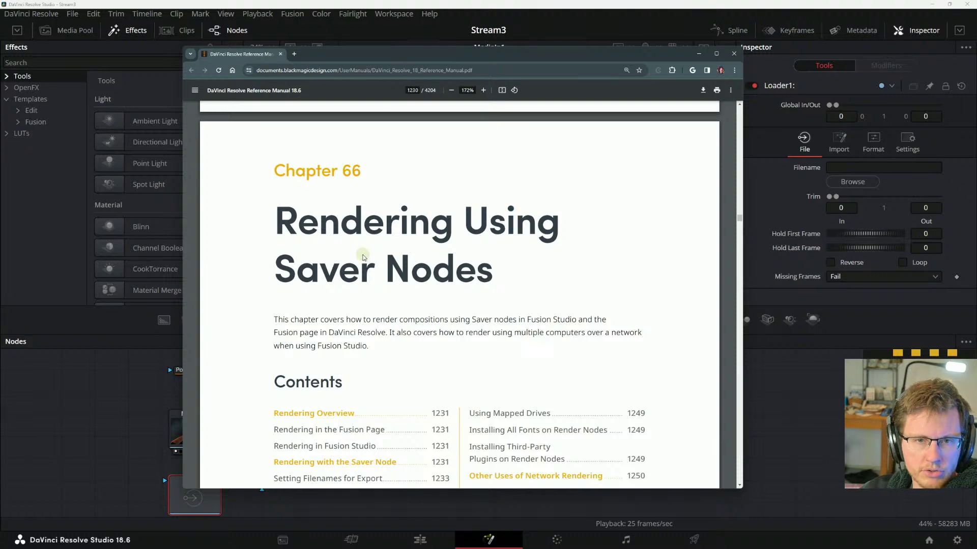
scroll(364, 257, "down", 2)
scroll(352, 247, "down", 3)
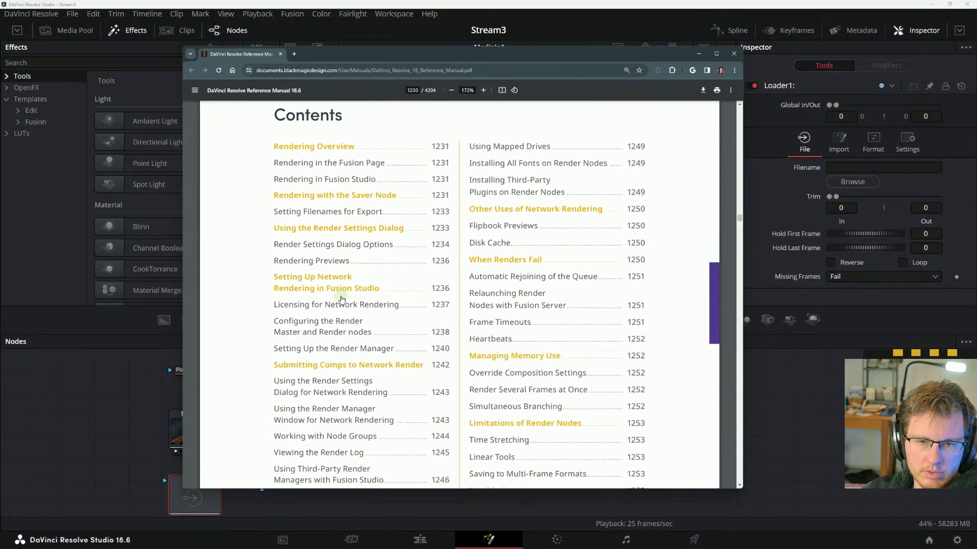
scroll(338, 299, "down", 2)
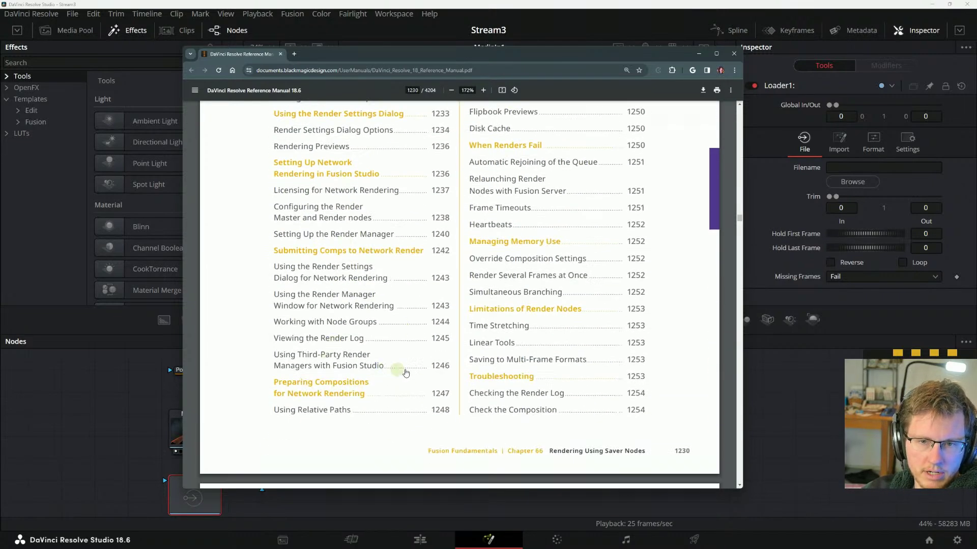
scroll(402, 371, "down", 1)
scroll(465, 374, "up", 3)
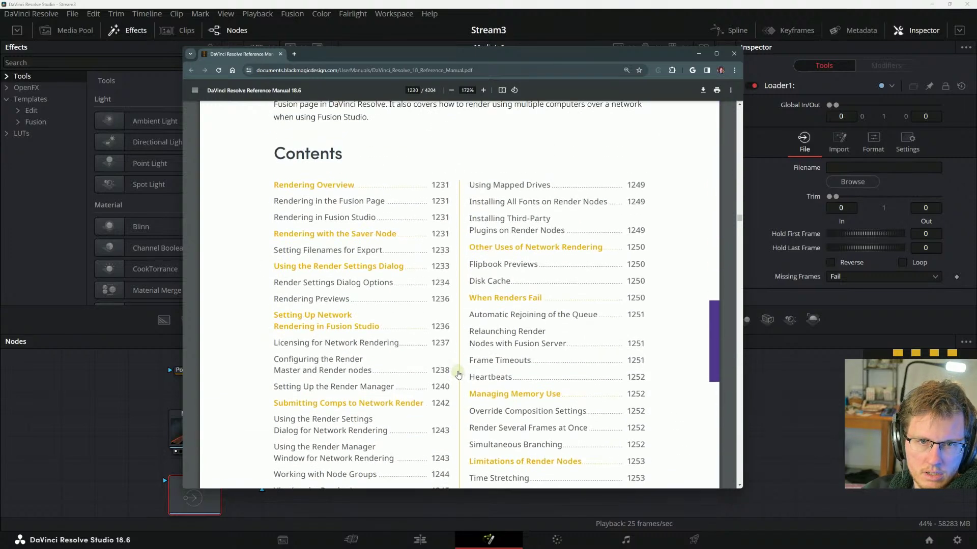
scroll(462, 370, "up", 2)
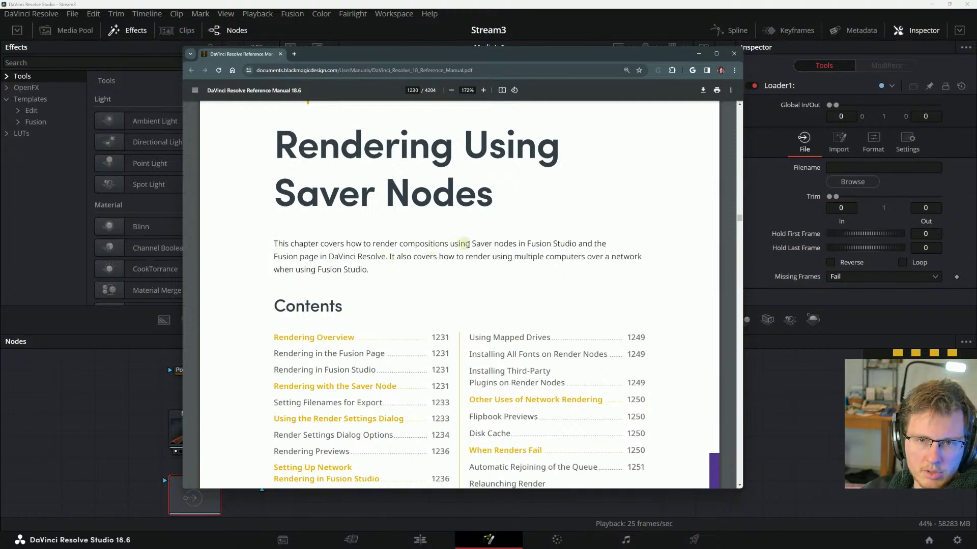
- Read the chapter introduction on rendering with Saver nodes in Fusion Studio and the Fusion page, and on network rendering
left_click_drag(522, 246, 554, 256)
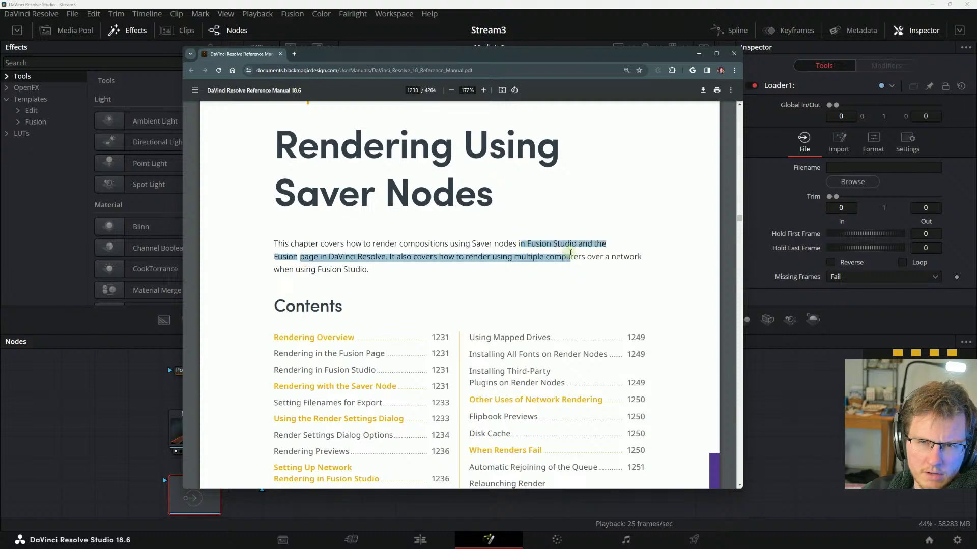
left_click(554, 256)
left_click_drag(278, 254, 496, 245)
left_click(401, 257)
left_click(503, 254)
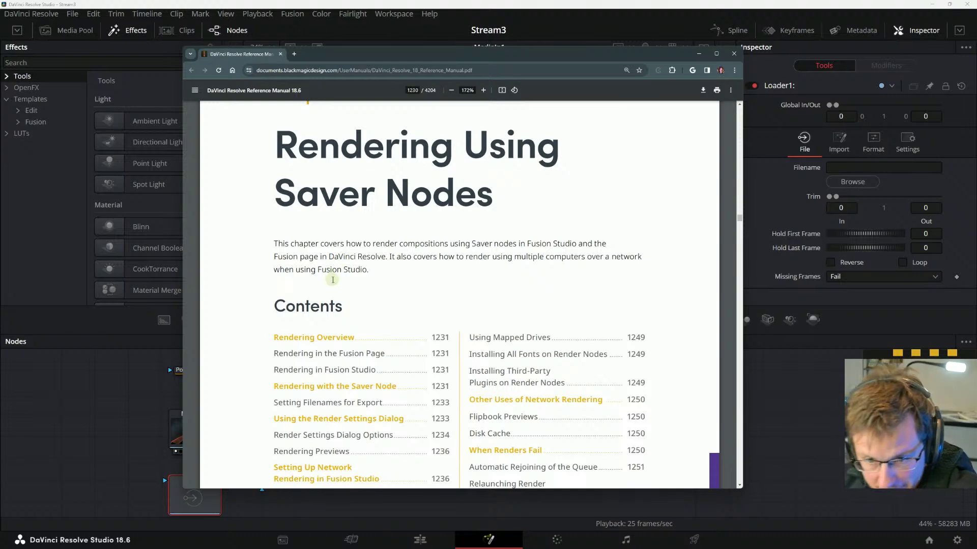
- Read through the first column of the chapter contents, from Rendering Overview to Using Relative Paths
scroll(330, 293, "down", 4)
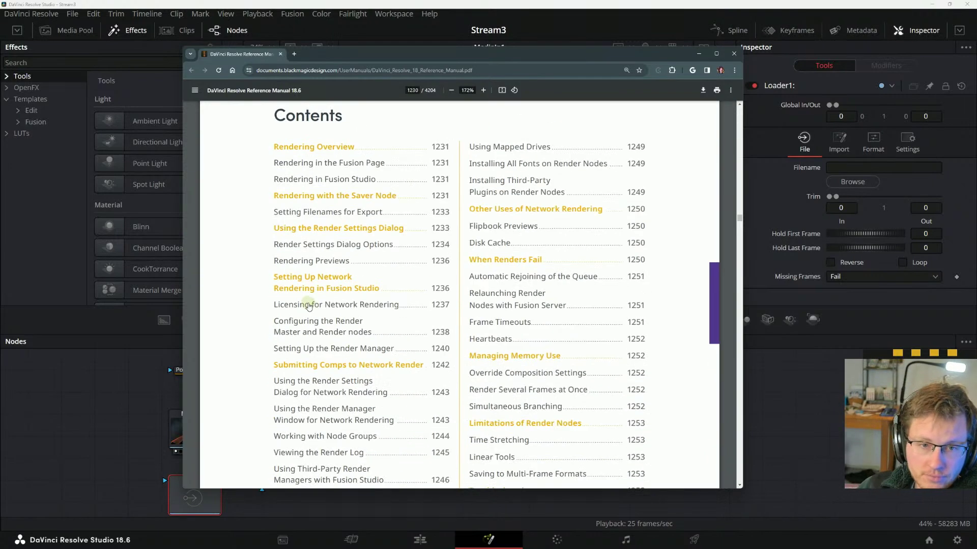
scroll(328, 305, "up", 1)
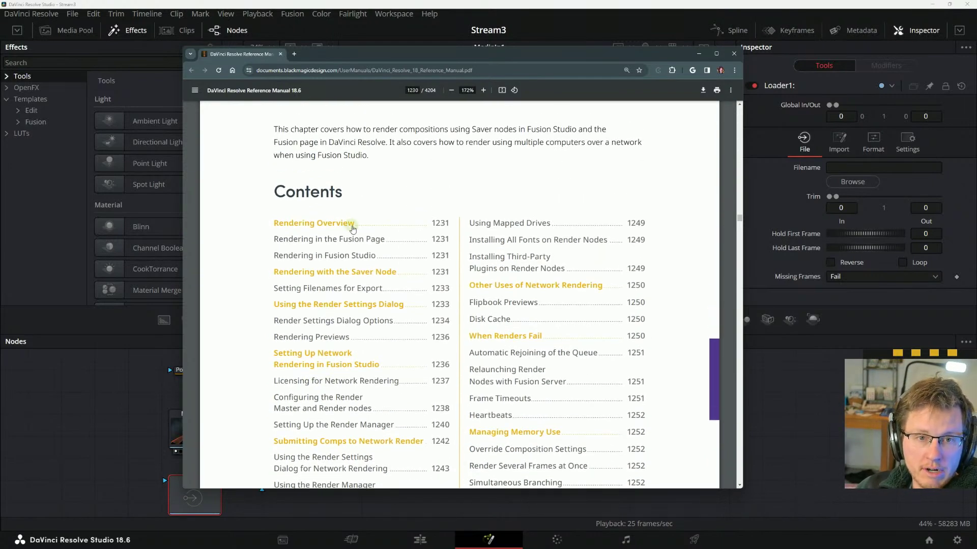
scroll(331, 229, "down", 1)
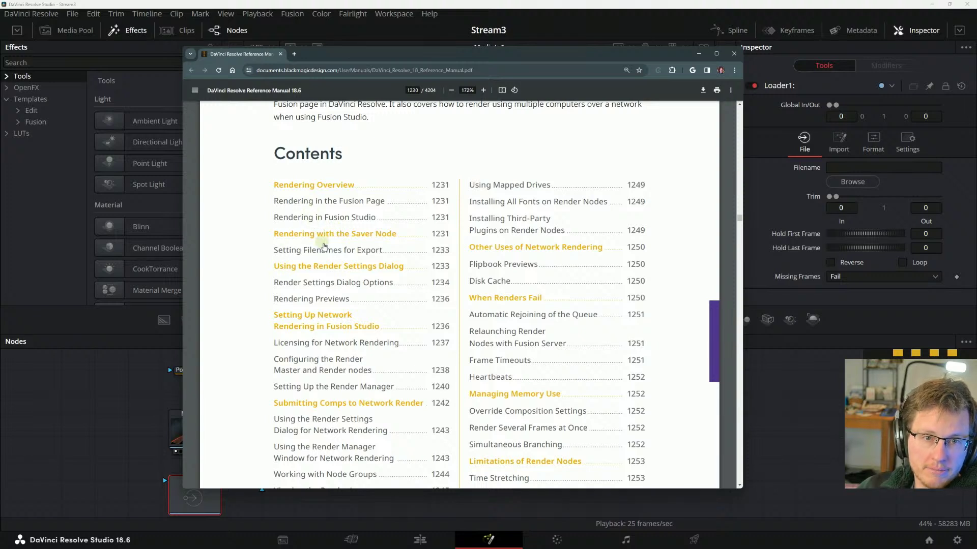
scroll(337, 253, "down", 1)
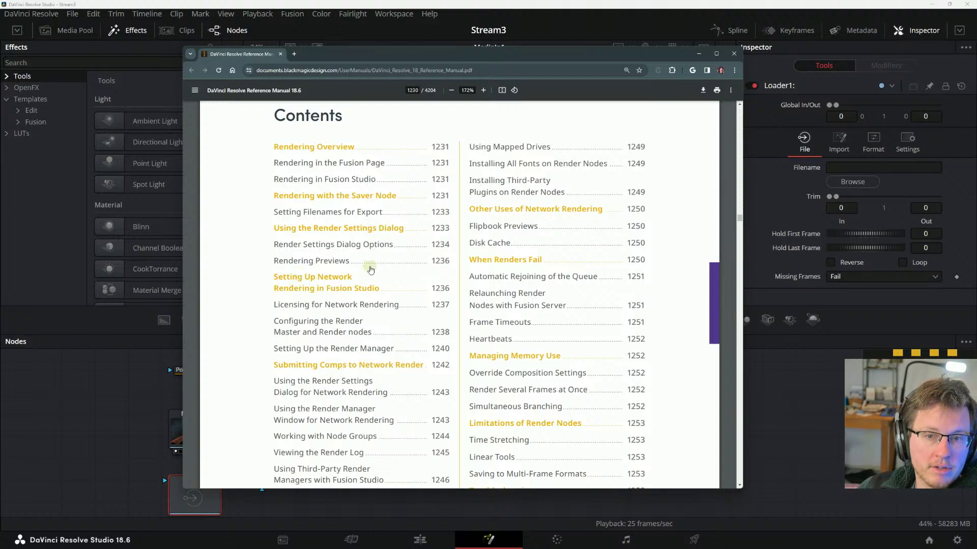
scroll(325, 351, "down", 1)
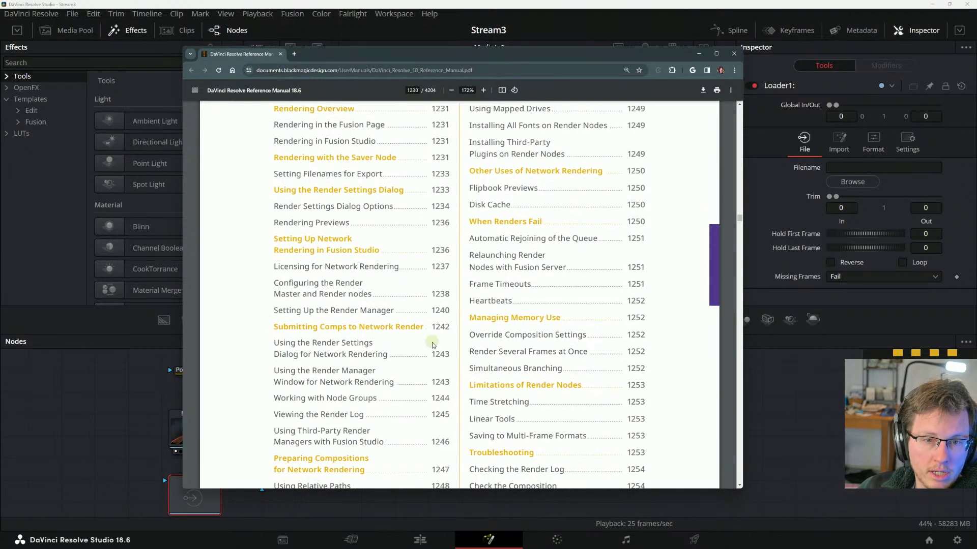
scroll(394, 333, "down", 1)
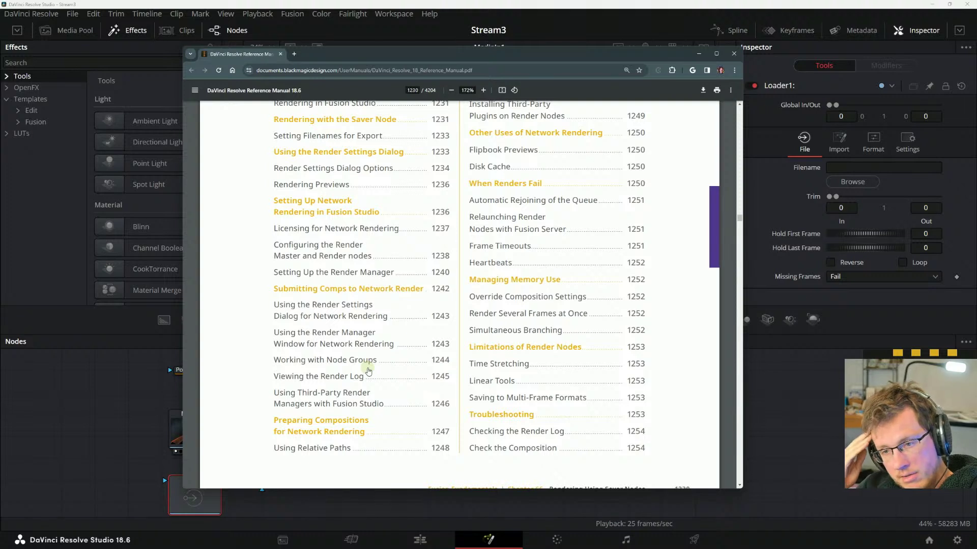
scroll(297, 448, "down", 1)
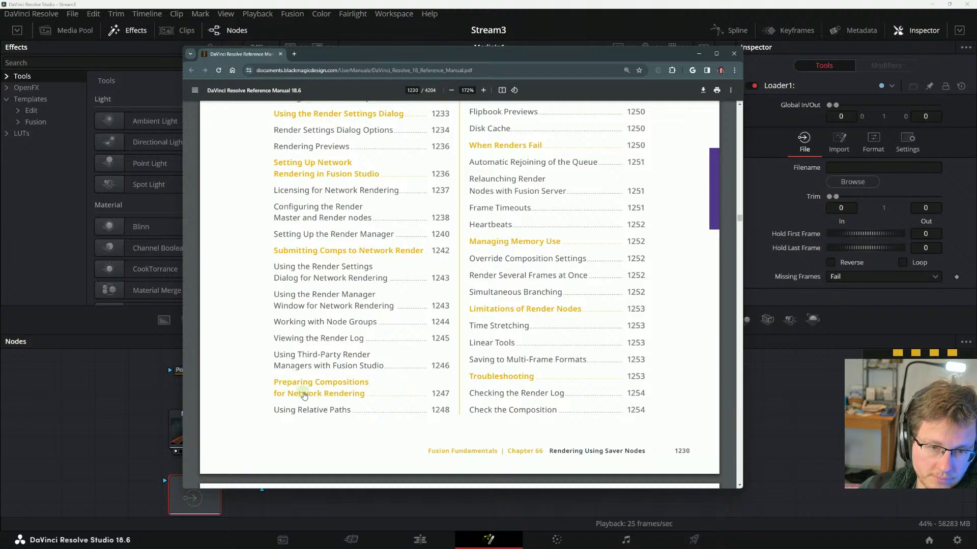
- Review the second column of the chapter contents, from Using Mapped Drives through Managing Memory Use and the remaining topics
scroll(496, 426, "up", 2)
scroll(506, 300, "up", 3)
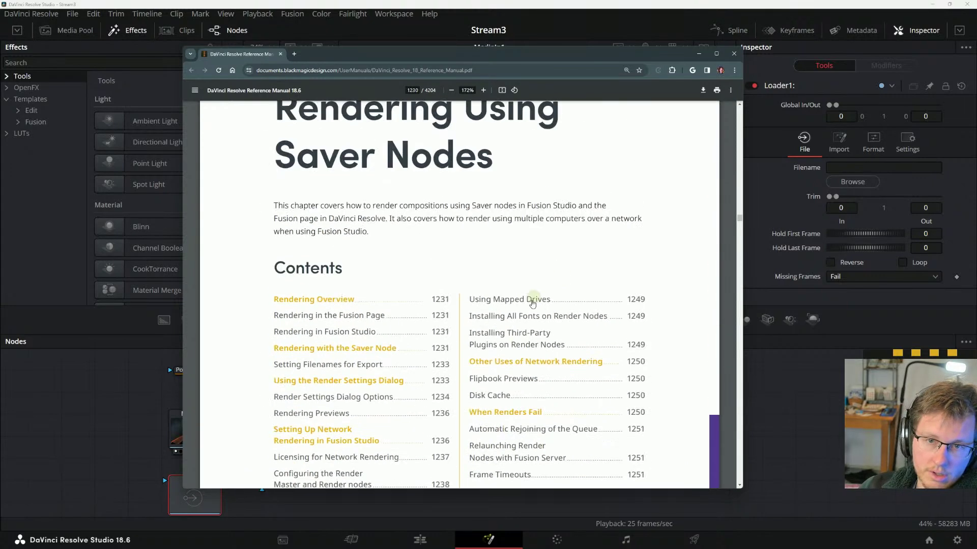
scroll(508, 254, "down", 2)
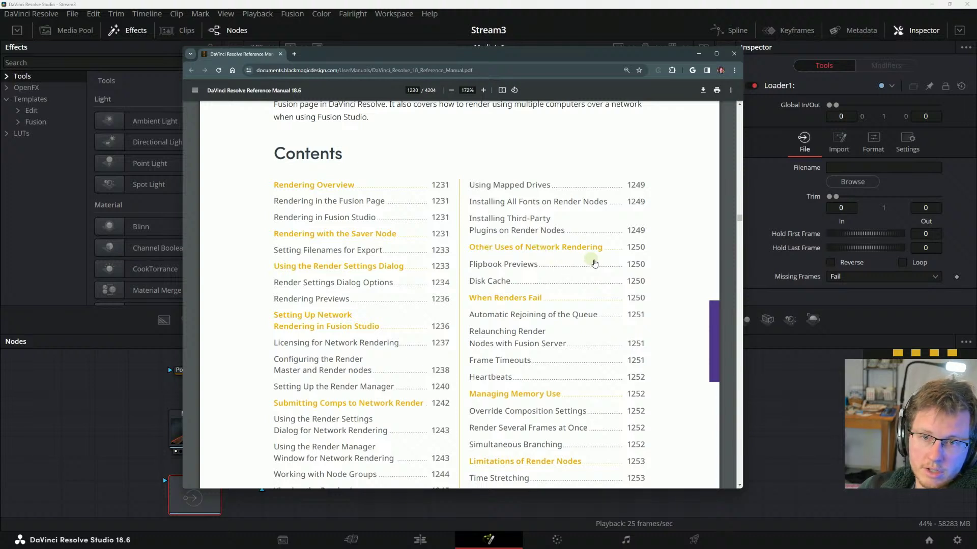
scroll(559, 254, "down", 2)
scroll(488, 244, "down", 2)
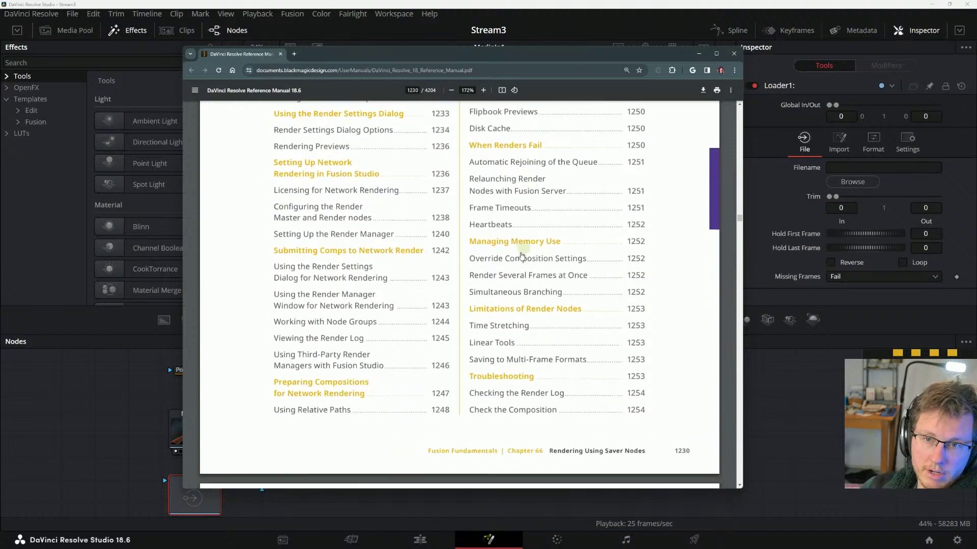
- Move past the chapter 66 contents list in the reference manual and read the Rendering Overview introduction
scroll(526, 254, "down", 2)
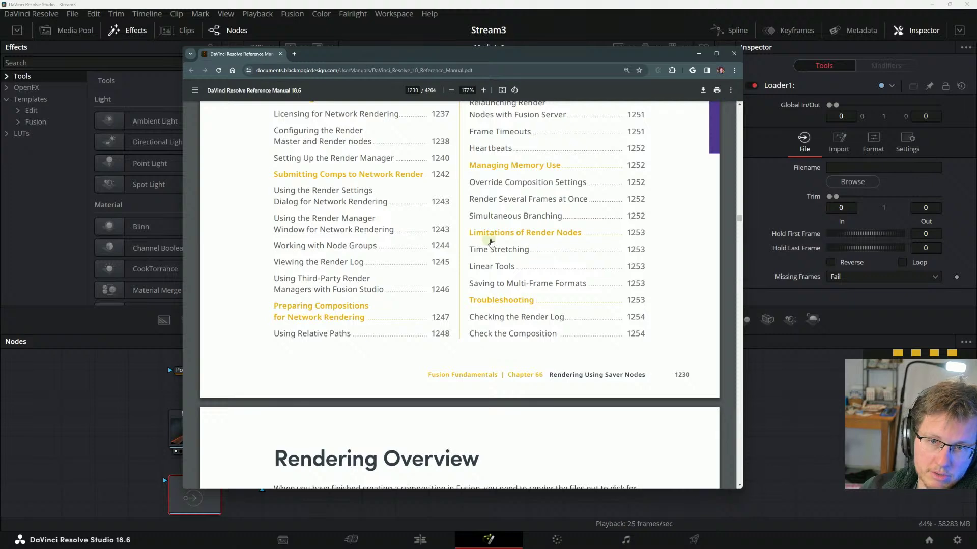
scroll(509, 260, "down", 2)
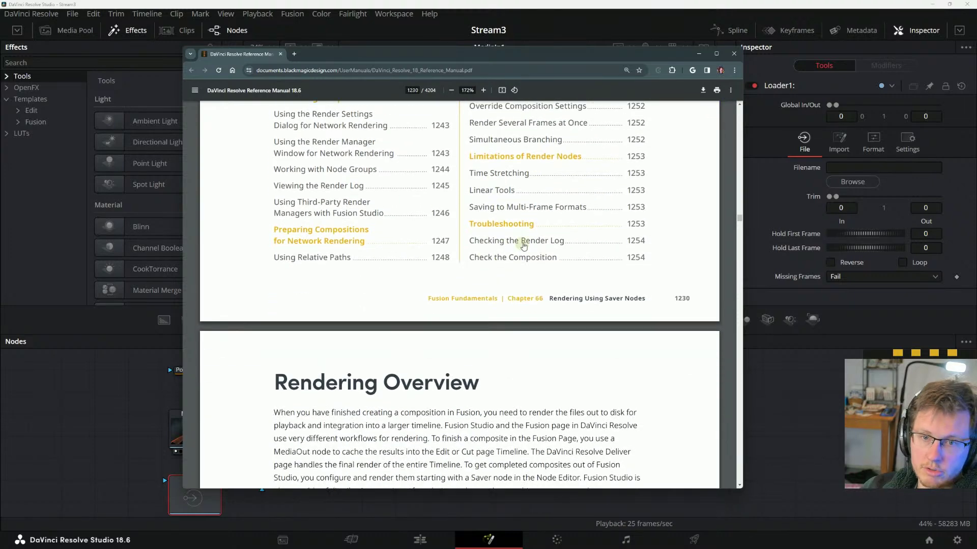
scroll(546, 234, "down", 2)
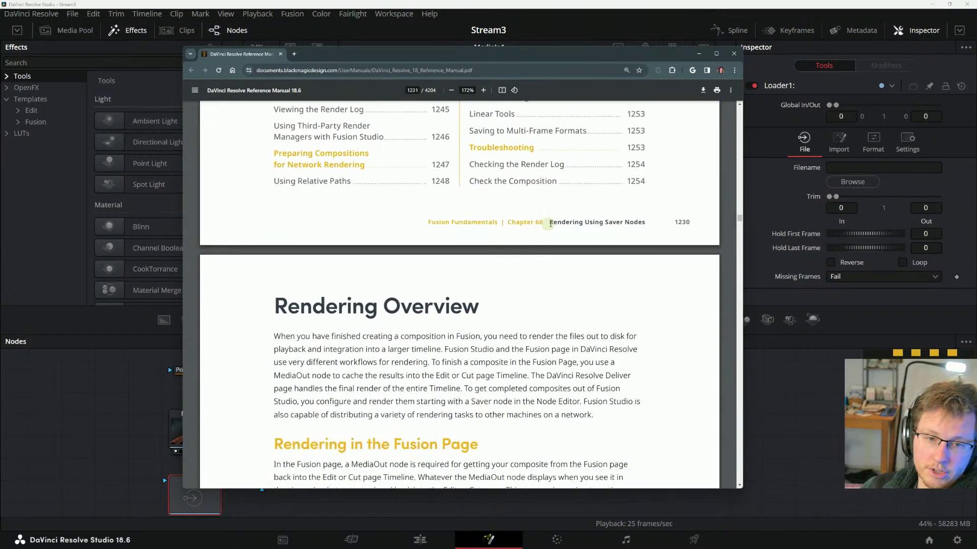
scroll(366, 239, "down", 6)
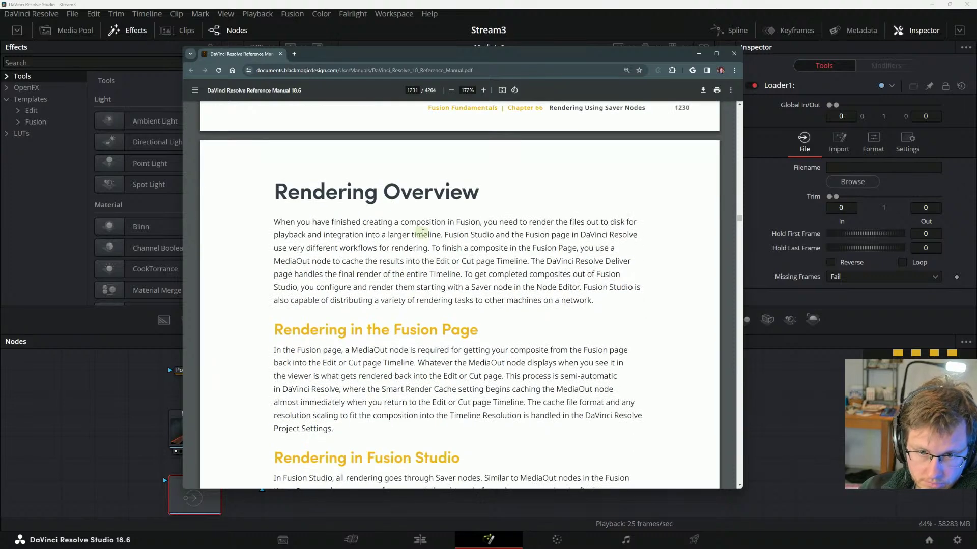
scroll(338, 255, "up", 5)
scroll(315, 255, "down", 2)
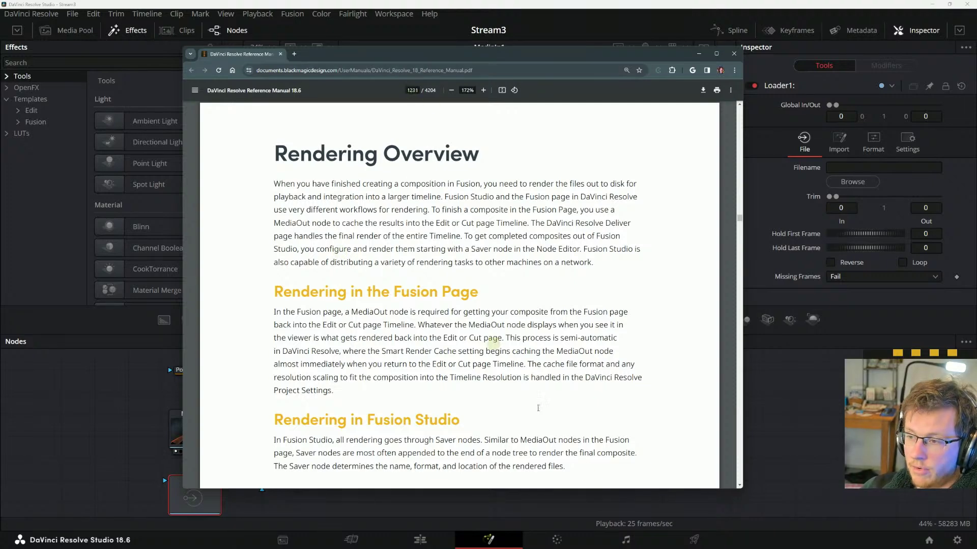
mouse_move(651, 546)
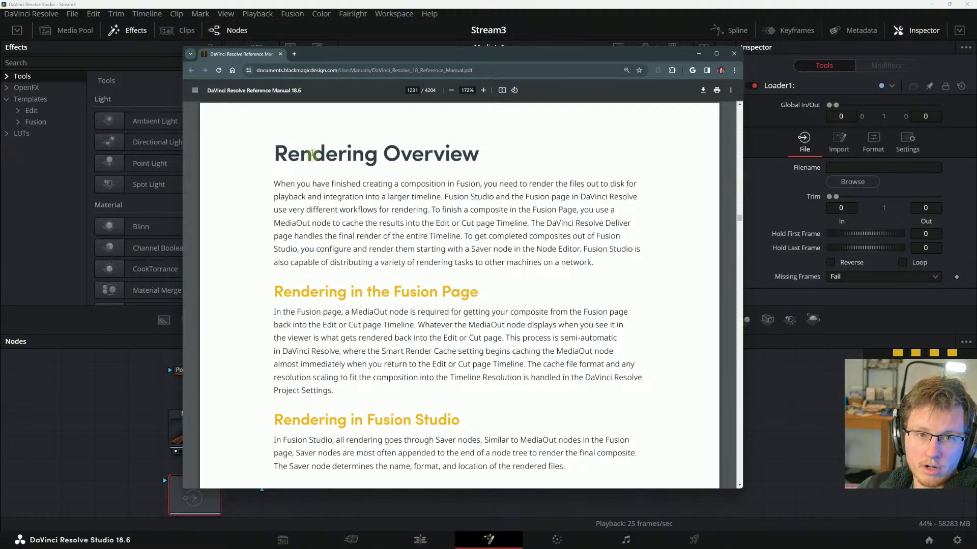
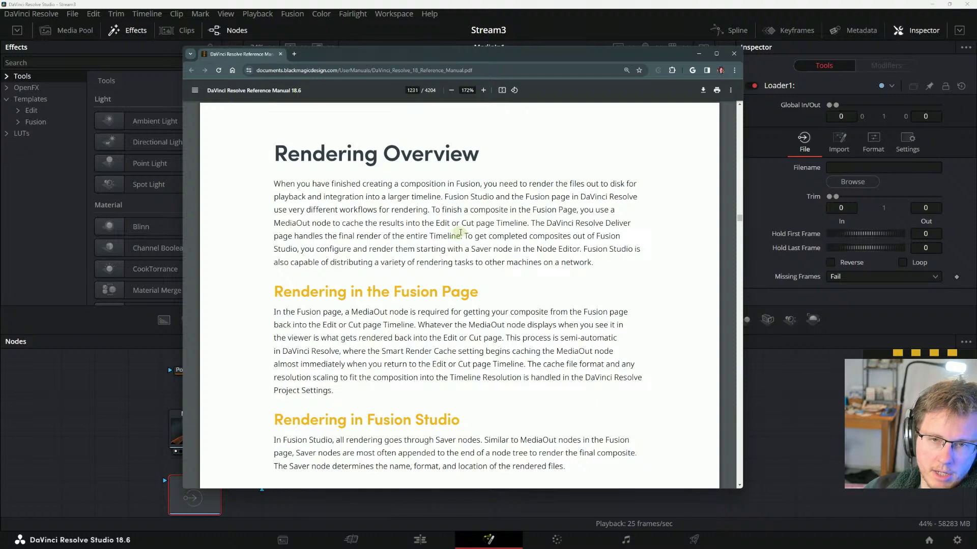
- Read the manual's section on rendering in the Fusion page
scroll(462, 258, "down", 2)
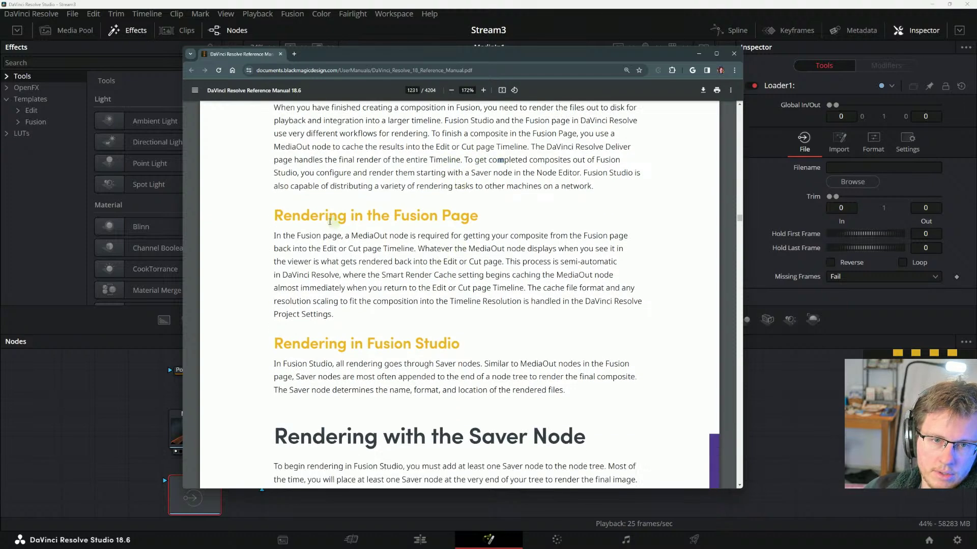
left_click_drag(274, 215, 480, 219)
left_click(367, 240)
scroll(424, 192, "down", 2)
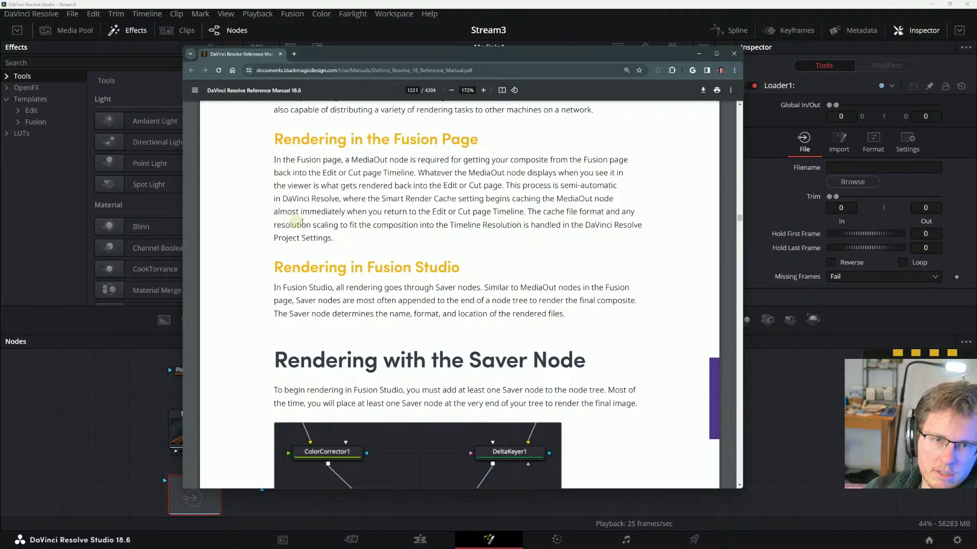
- Read the Rendering with the Saver Node section and examine its example of a single Saver at the tree's end
scroll(300, 221, "down", 3)
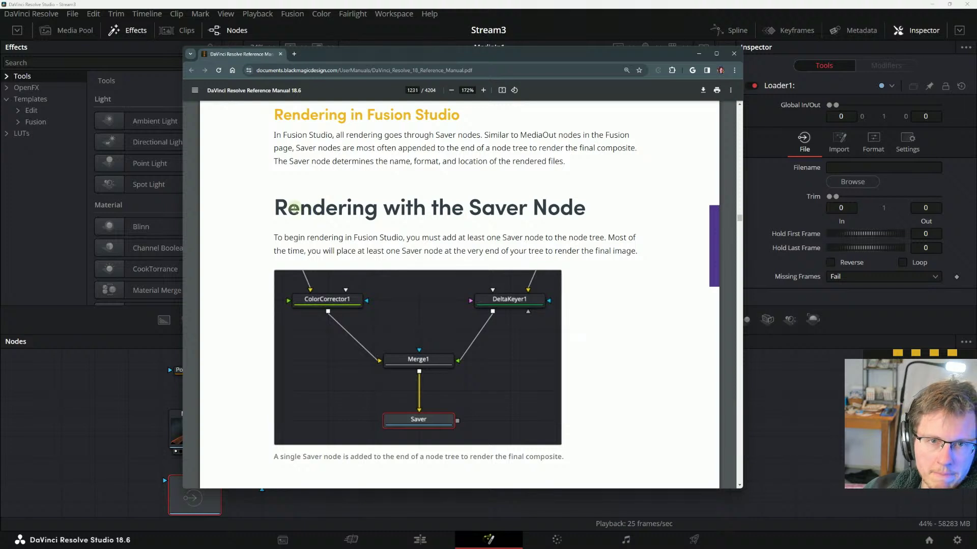
left_click_drag(278, 213, 596, 211)
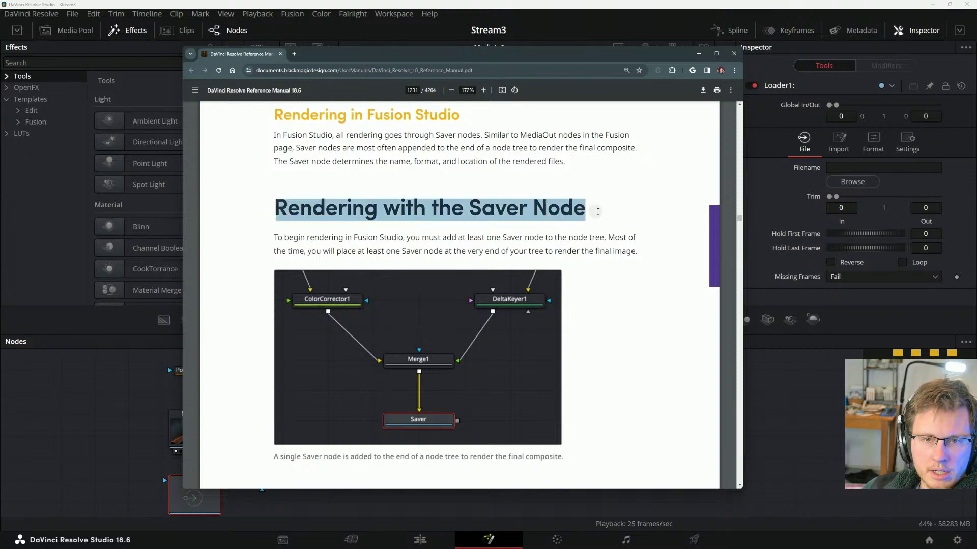
left_click(566, 210)
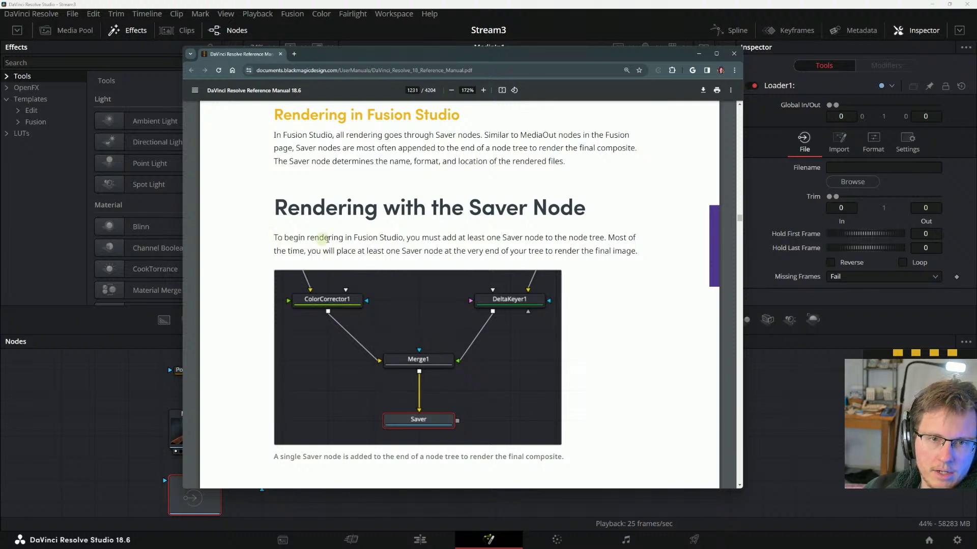
scroll(401, 239, "down", 3)
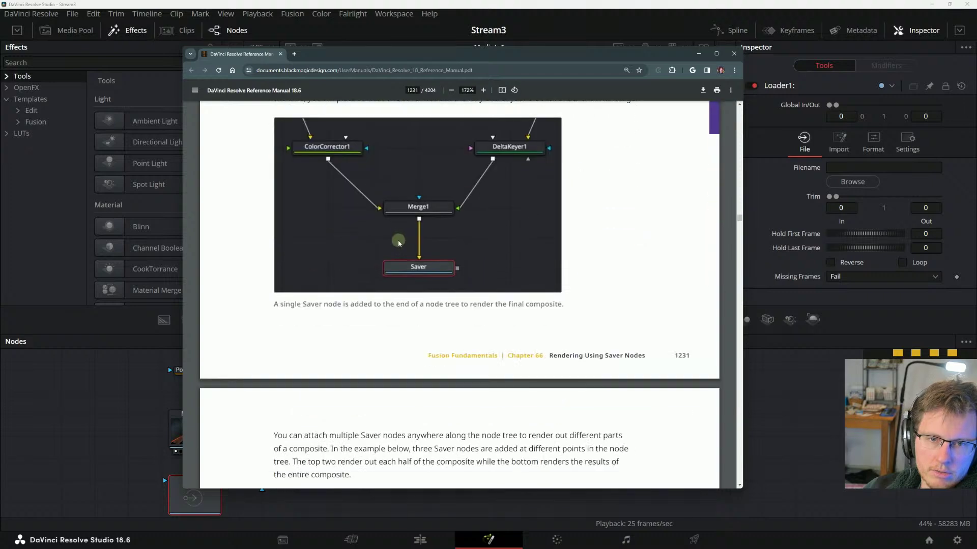
scroll(400, 240, "up", 4)
left_click_drag(339, 162, 465, 167)
scroll(383, 254, "down", 3)
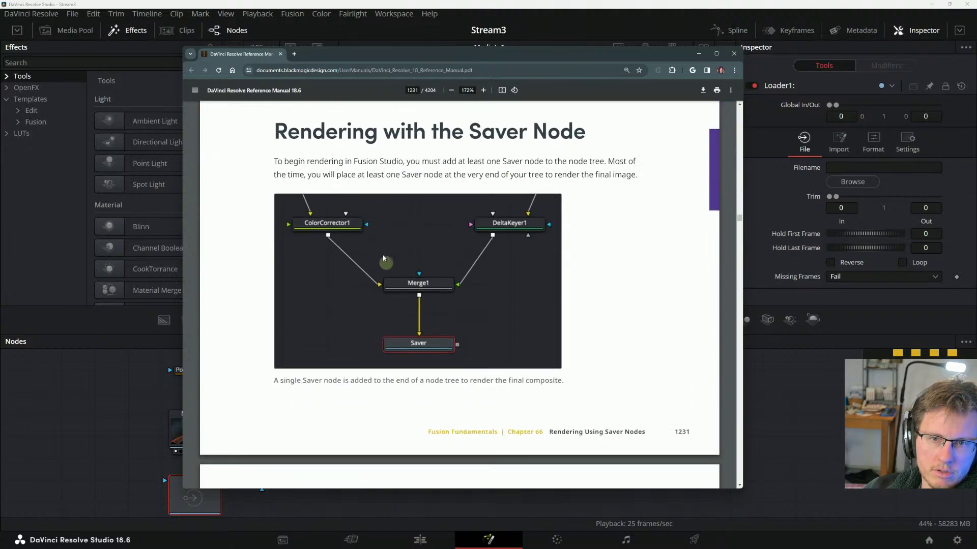
- Examine the manual's examples of multiple Saver nodes for rendering different parts and output formats
scroll(353, 326, "down", 5)
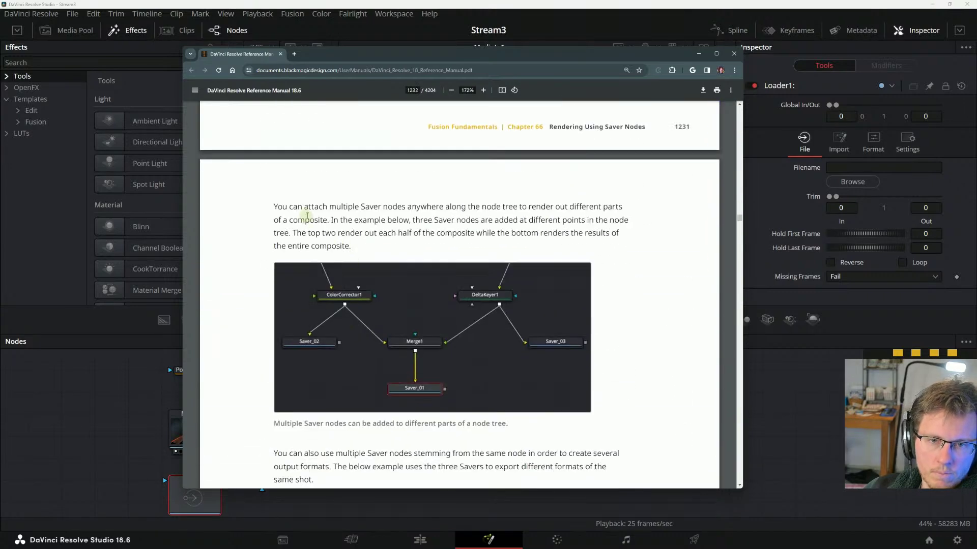
scroll(282, 234, "down", 4)
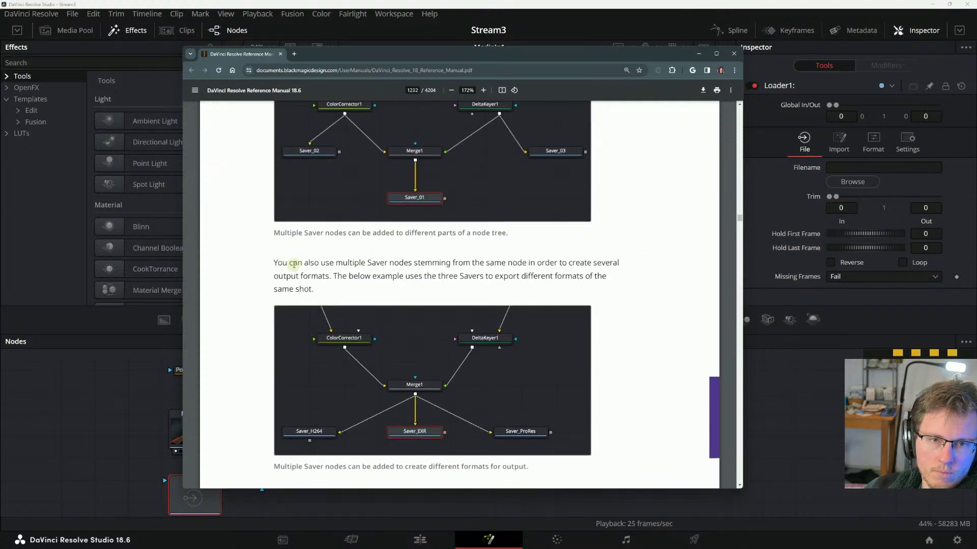
scroll(311, 268, "down", 4)
scroll(374, 306, "up", 2)
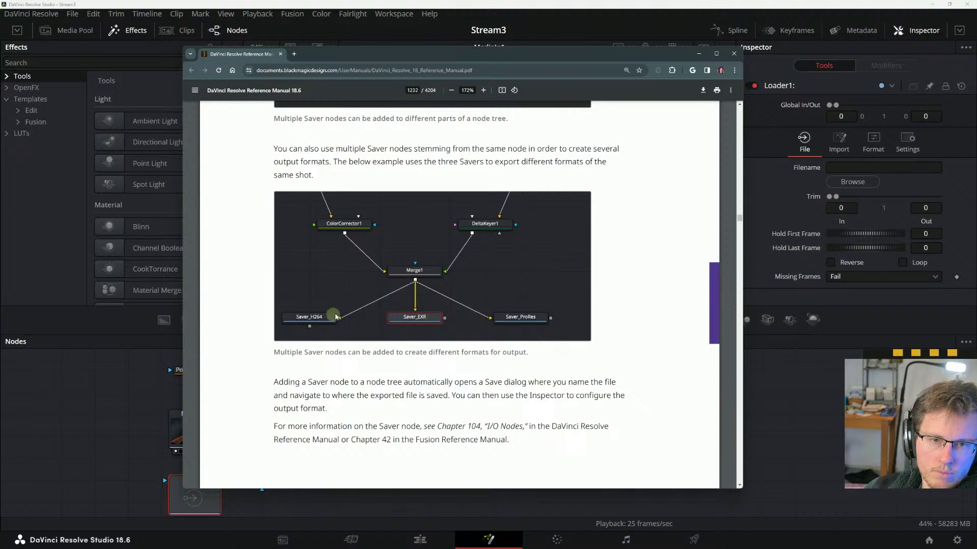
scroll(348, 328, "down", 3)
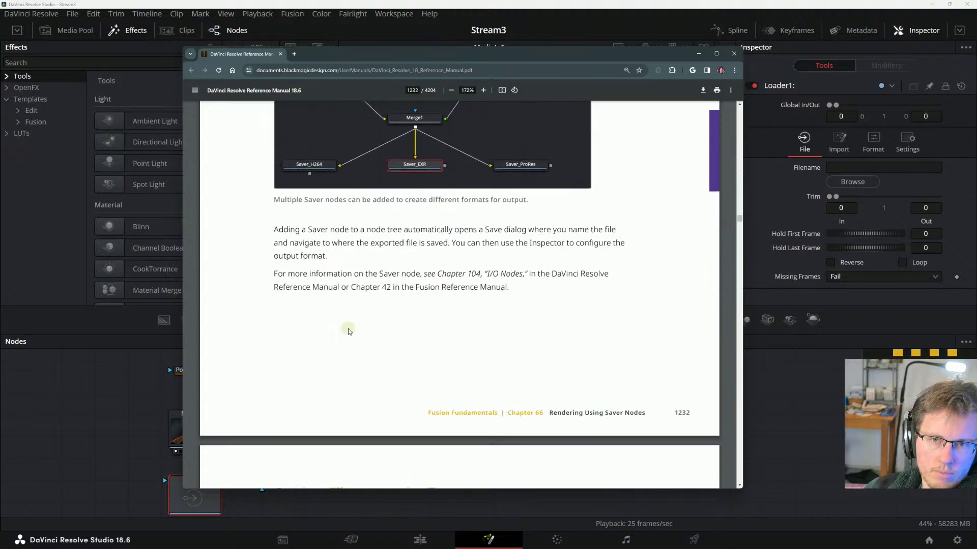
- Read in Setting Filenames for Export how the file extension and the Saver's format tab determine the output format
scroll(315, 265, "down", 11)
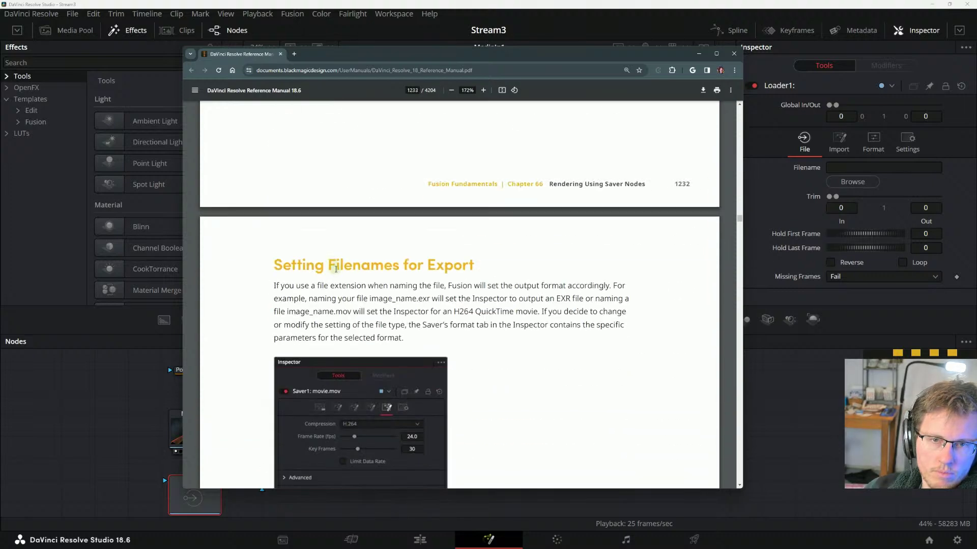
scroll(335, 276, "up", 2)
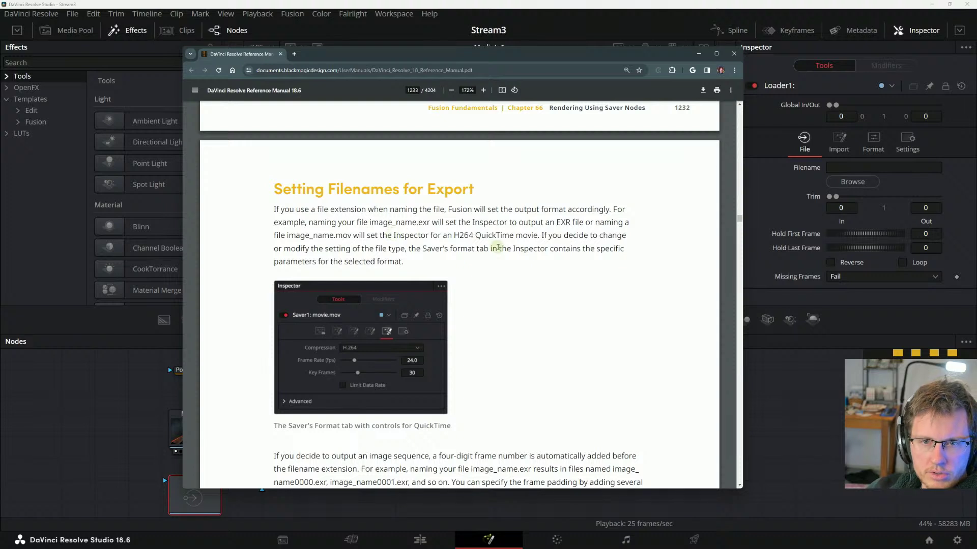
left_click_drag(534, 236, 618, 239)
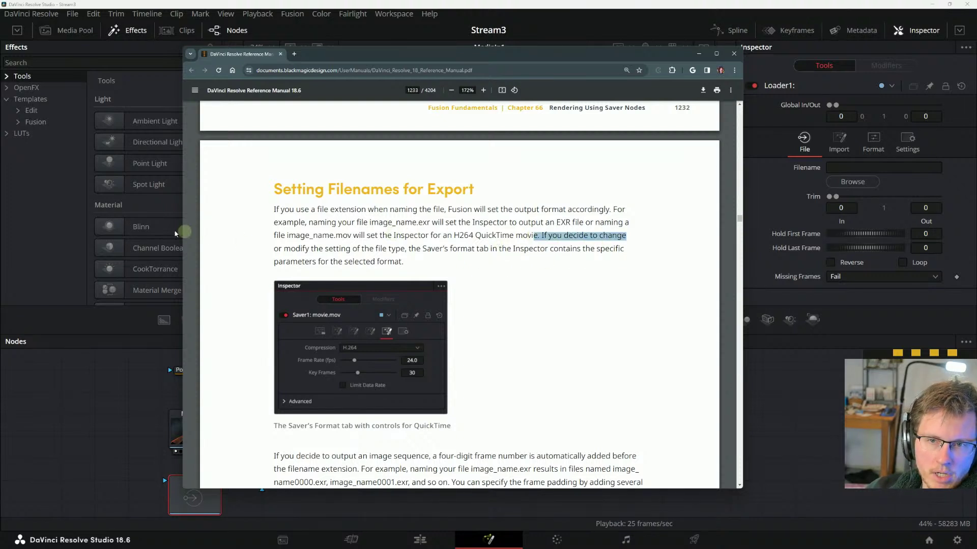
left_click(334, 253)
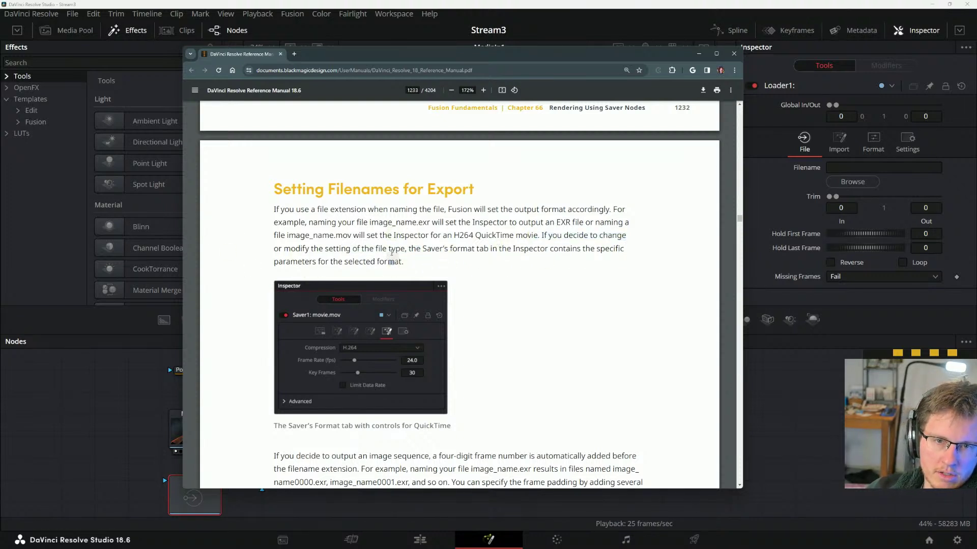
left_click_drag(437, 243, 391, 223)
left_click(403, 239)
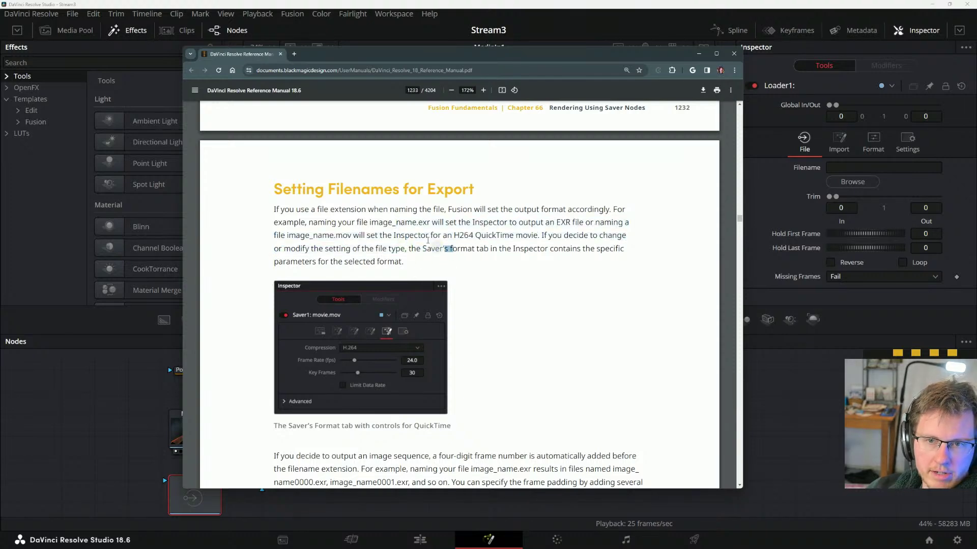
left_click_drag(452, 249, 416, 236)
left_click(420, 236)
scroll(421, 236, "down", 2)
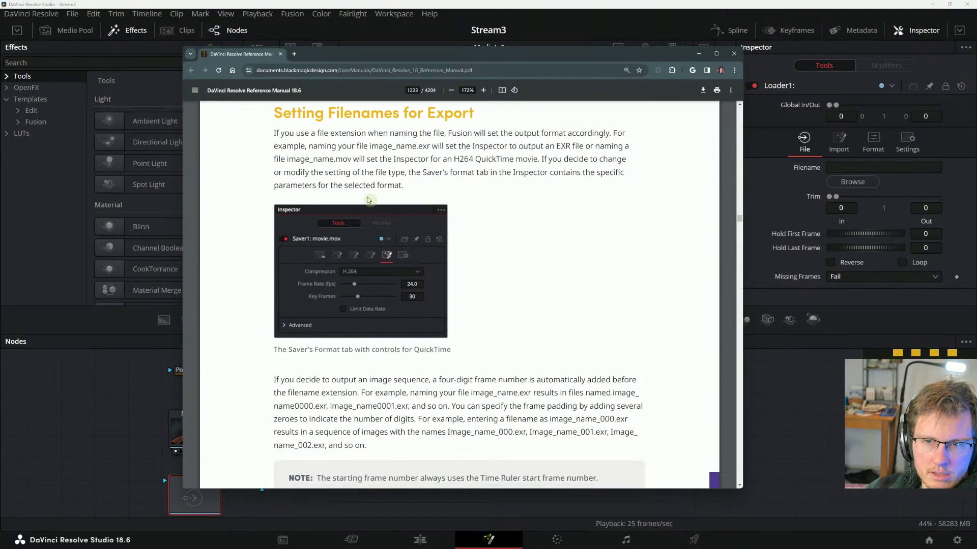
left_click_drag(330, 185, 380, 162)
left_click(423, 182)
left_click(380, 162)
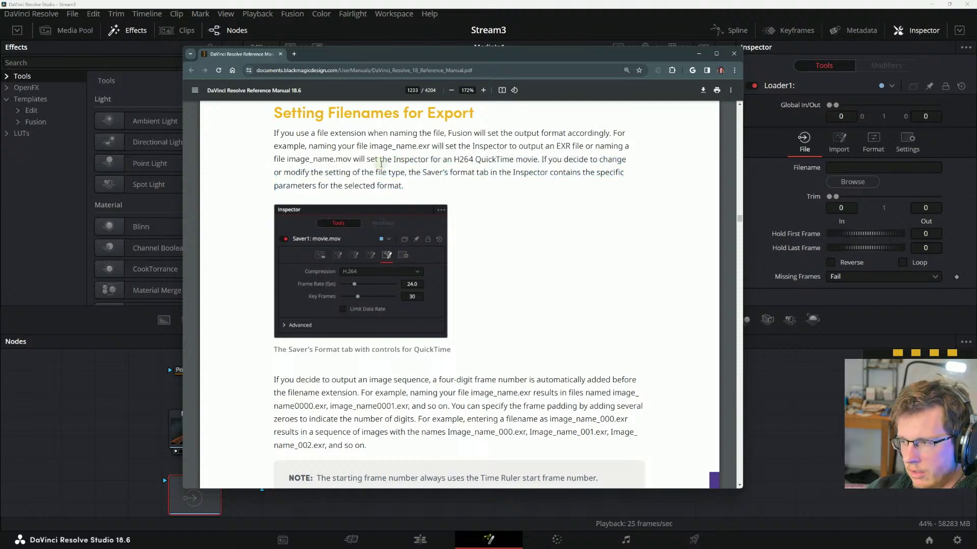
- Read how frame numbers are added to image sequence filenames, including the note on the starting frame number
scroll(361, 264, "down", 1)
scroll(362, 263, "down", 2)
left_click_drag(265, 263, 331, 305)
left_click(356, 305)
left_click(331, 305)
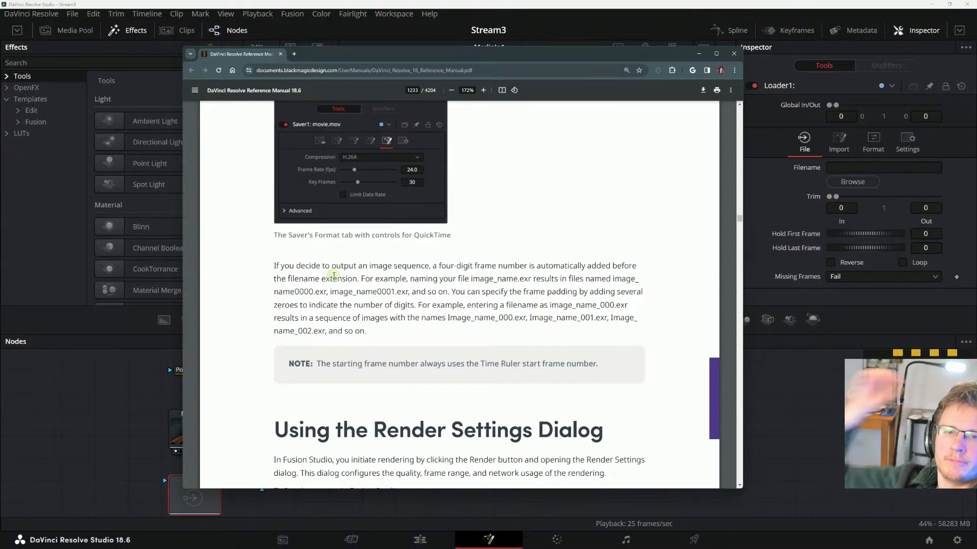
left_click_drag(595, 278, 565, 292)
left_click(325, 299)
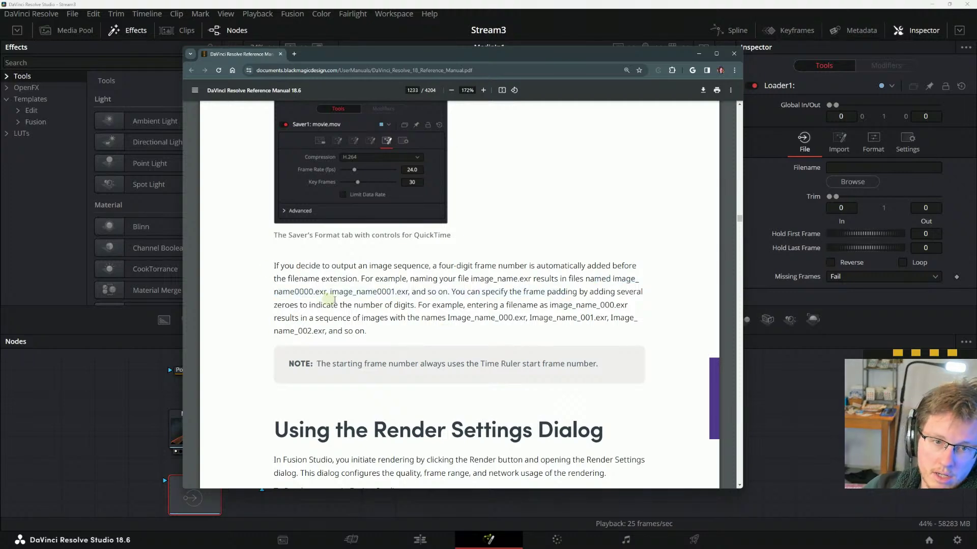
left_click_drag(299, 291, 349, 293)
left_click(433, 300)
scroll(401, 301, "down", 3)
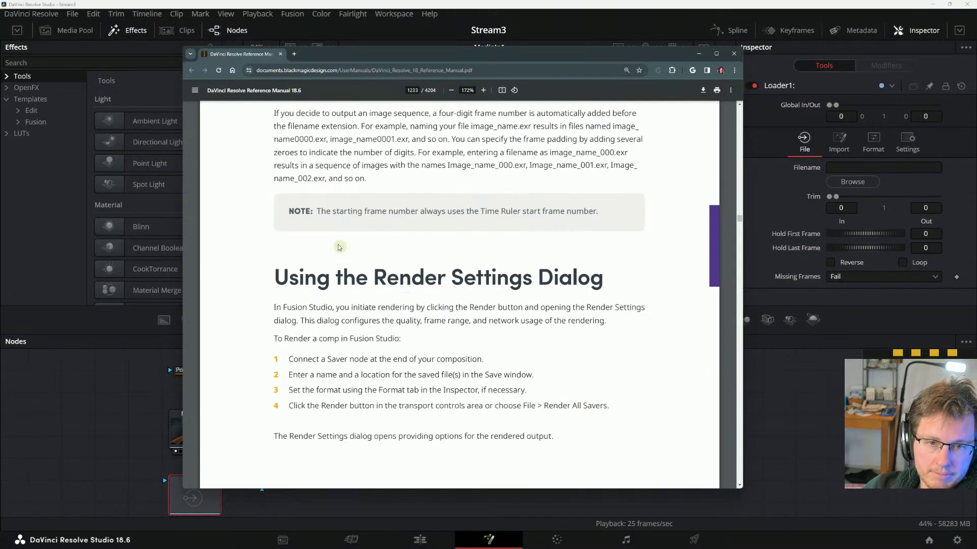
left_click_drag(318, 211, 600, 212)
left_click(580, 220)
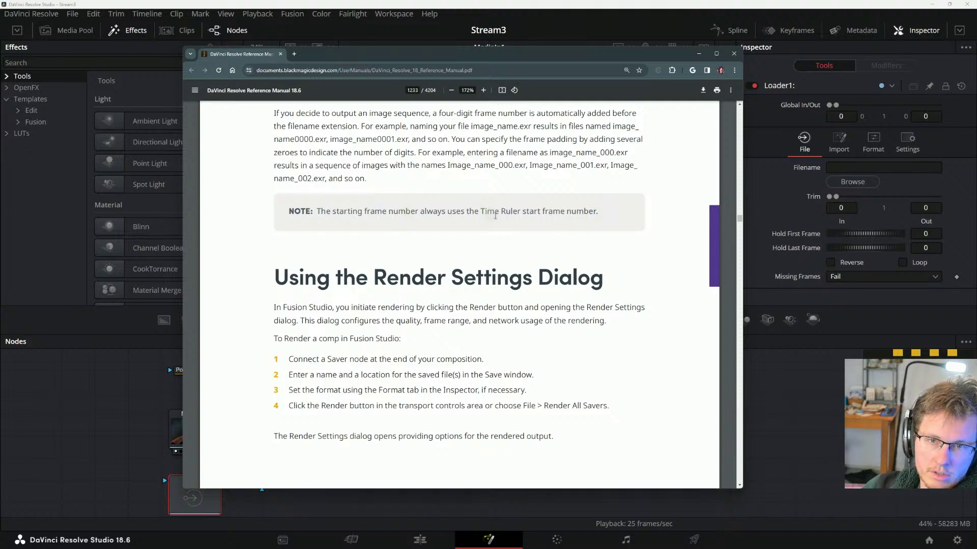
left_click_drag(495, 216, 603, 215)
left_click(602, 215)
- Read the Using the Render Settings Dialog section and its steps for rendering a comp in Fusion Studio
scroll(458, 222, "down", 2)
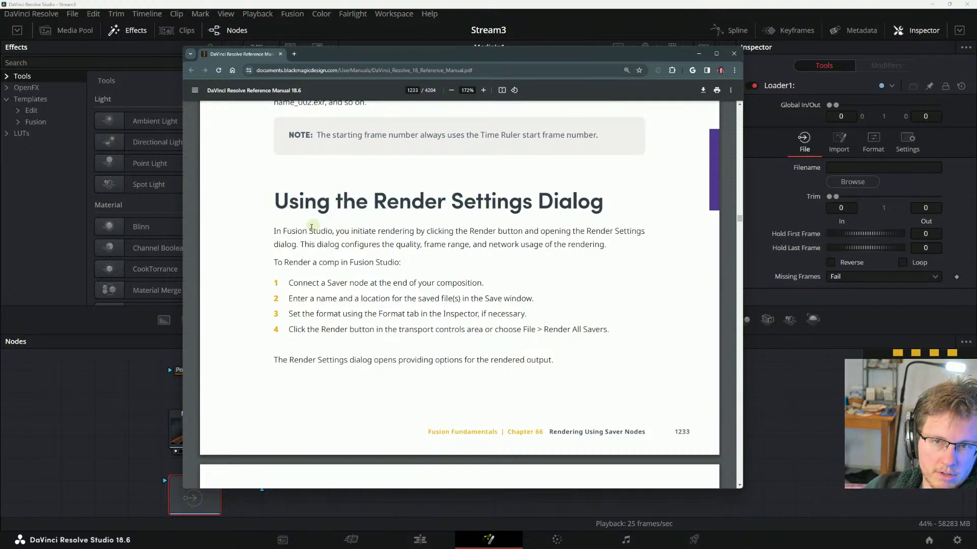
scroll(411, 243, "down", 3)
scroll(411, 243, "down", 10)
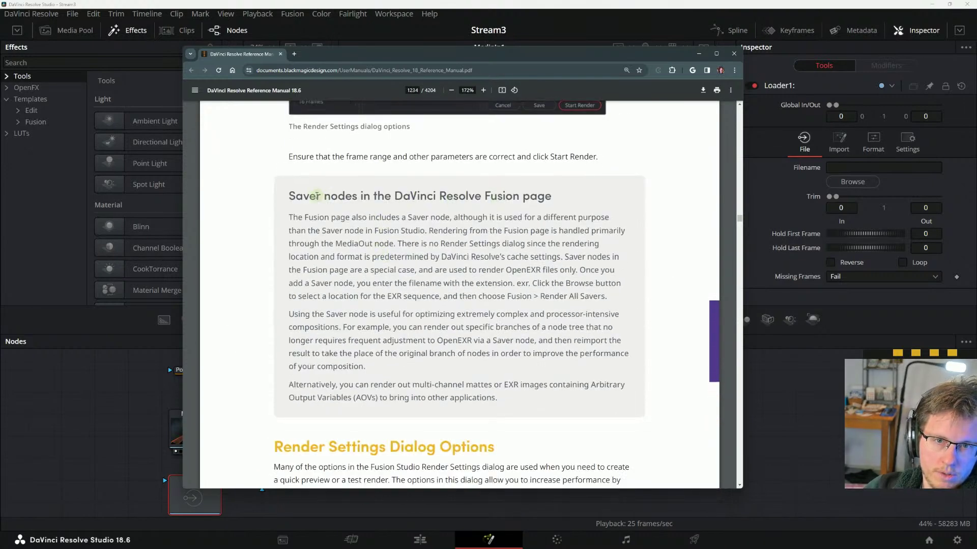
- Read the note on Saver nodes in the DaVinci Resolve Fusion page, covering their purpose, file format and optimization use
left_click_drag(288, 194, 593, 191)
left_click(430, 201)
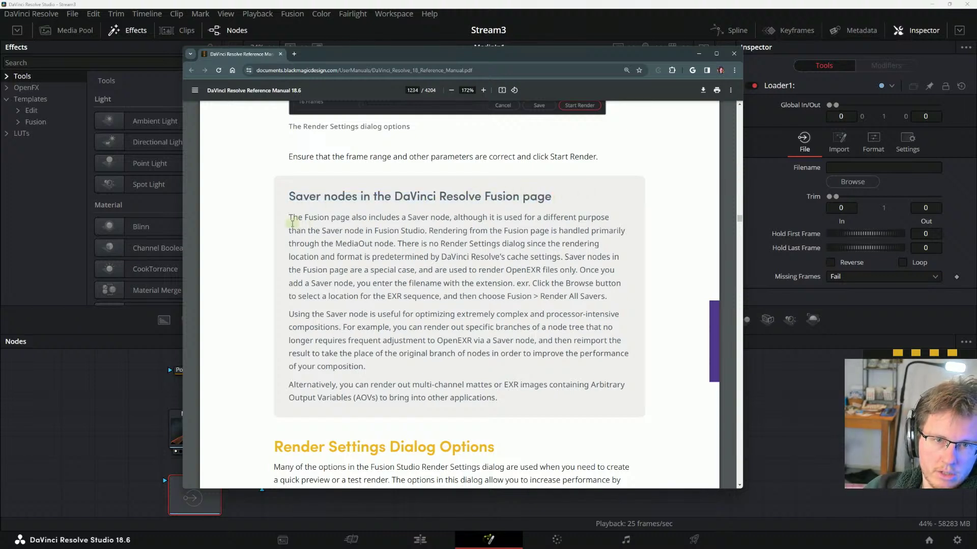
left_click_drag(292, 223, 350, 220)
left_click(404, 231)
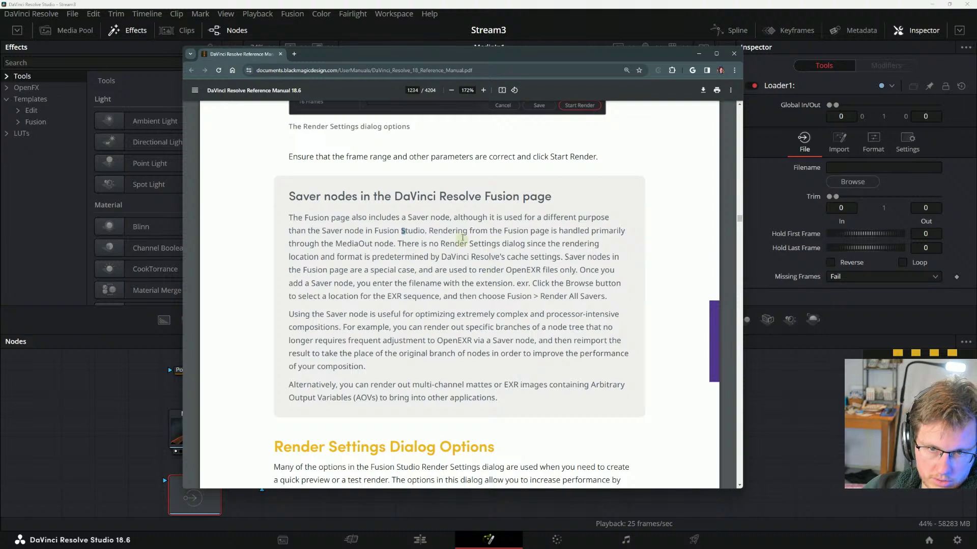
left_click_drag(454, 219, 542, 219)
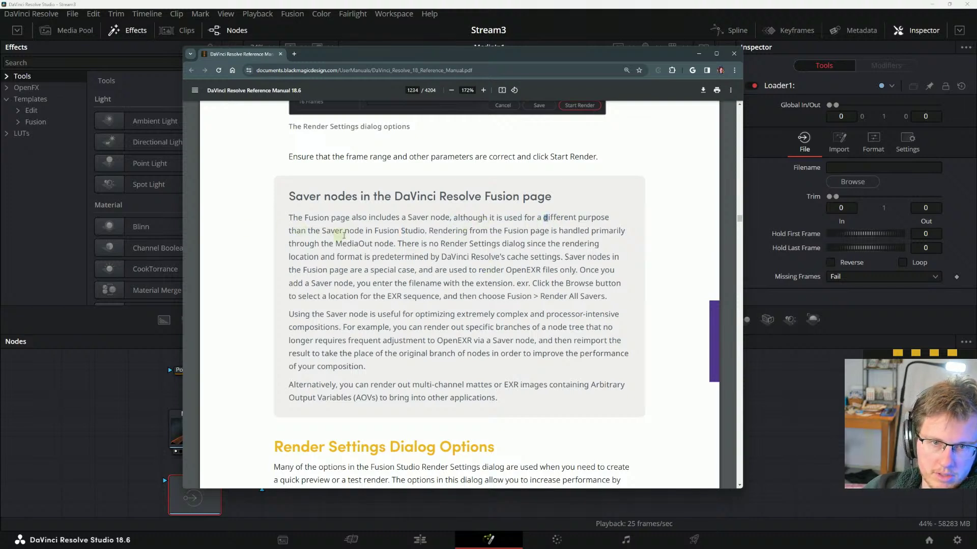
left_click_drag(413, 231, 479, 233)
left_click(487, 235)
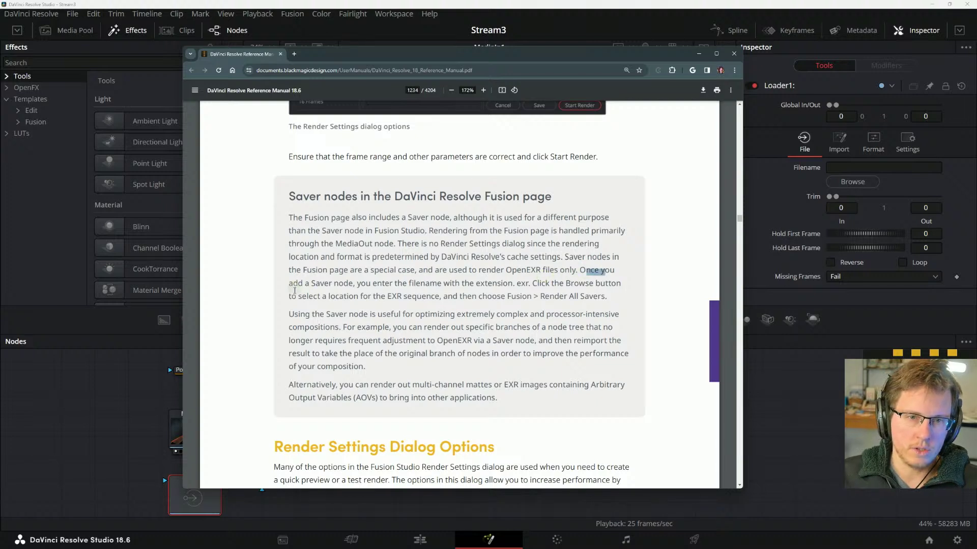
left_click_drag(293, 285, 424, 286)
left_click(357, 285)
left_click(479, 284)
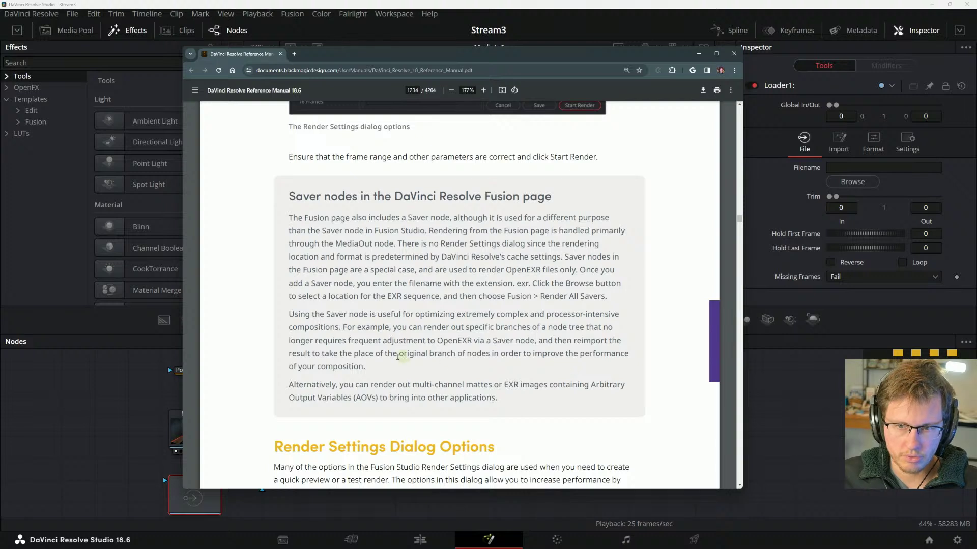
scroll(305, 372, "down", 1)
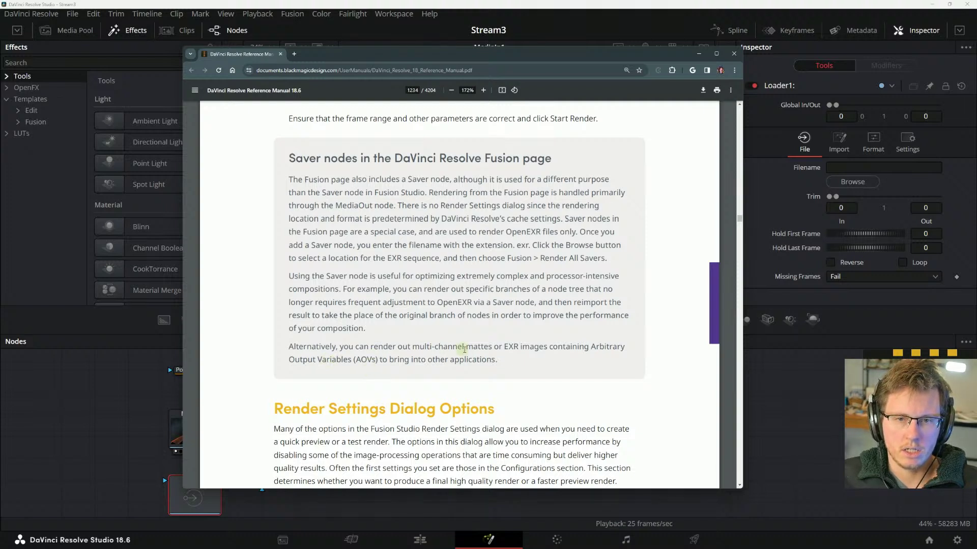
- Skim the Render Settings Dialog Options, from the quality settings through size, network, frame range and configurations
scroll(386, 360, "down", 2)
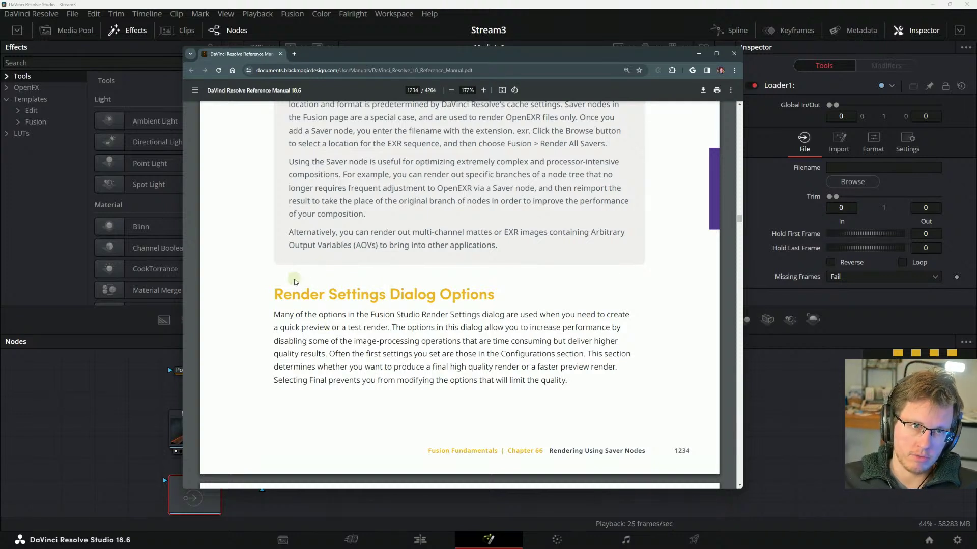
scroll(319, 283, "up", 1)
scroll(319, 283, "down", 3)
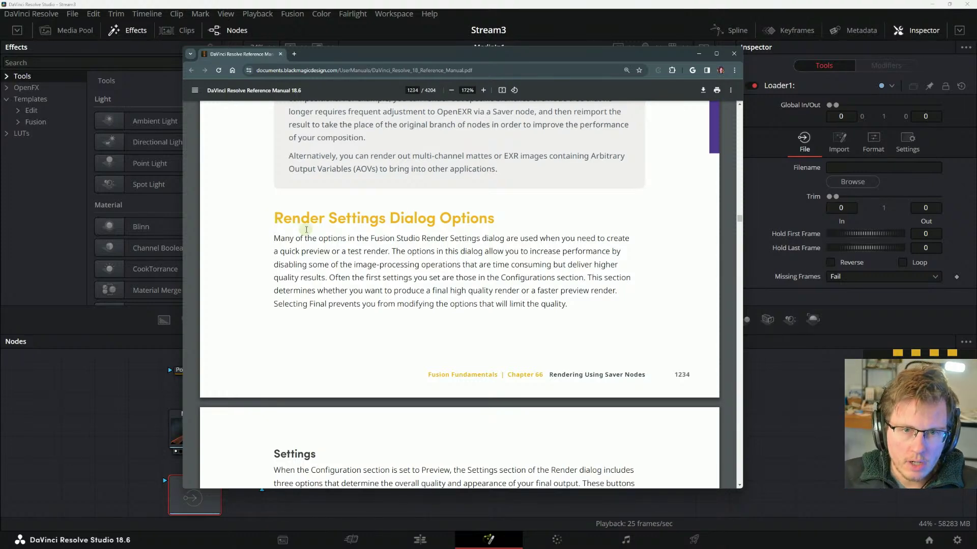
scroll(384, 242, "down", 8)
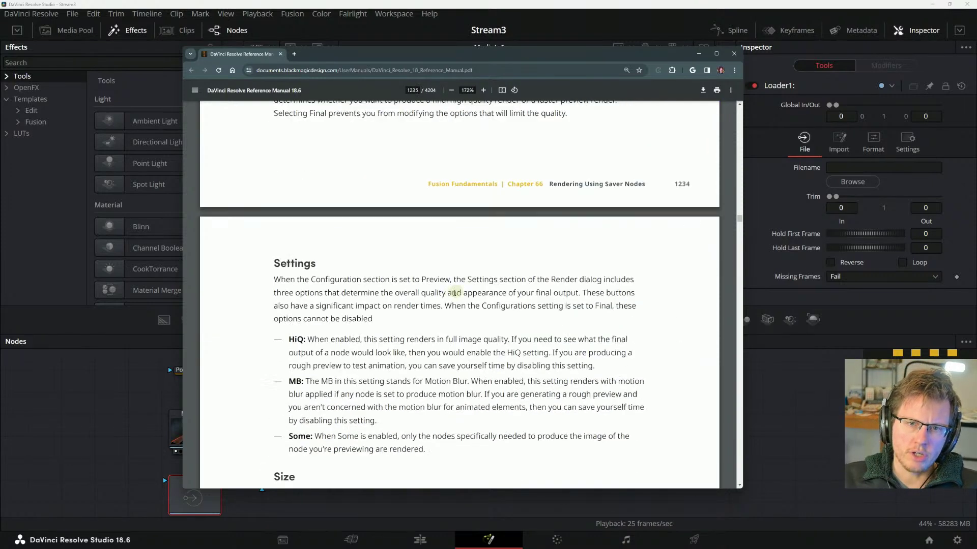
scroll(416, 299, "down", 6)
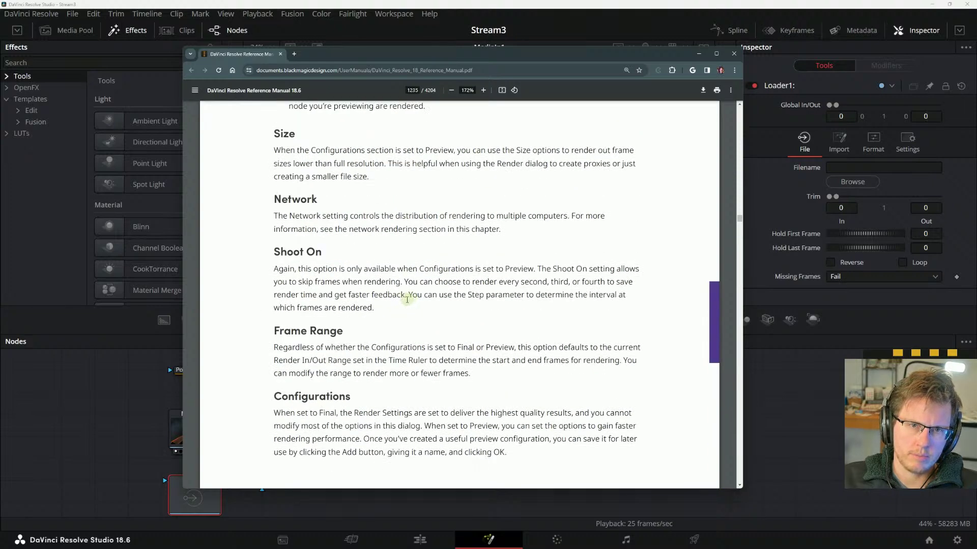
- Read the Rendering Previews section on creating Flipbook previews in a viewer, including the tip on skipping the Render dialog
scroll(407, 300, "down", 11)
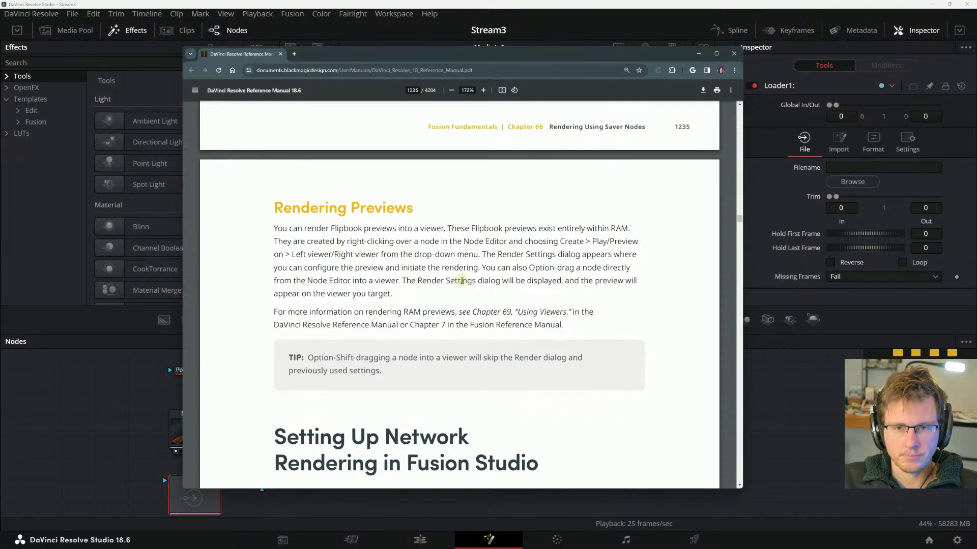
left_click_drag(481, 268, 595, 268)
left_click(595, 268)
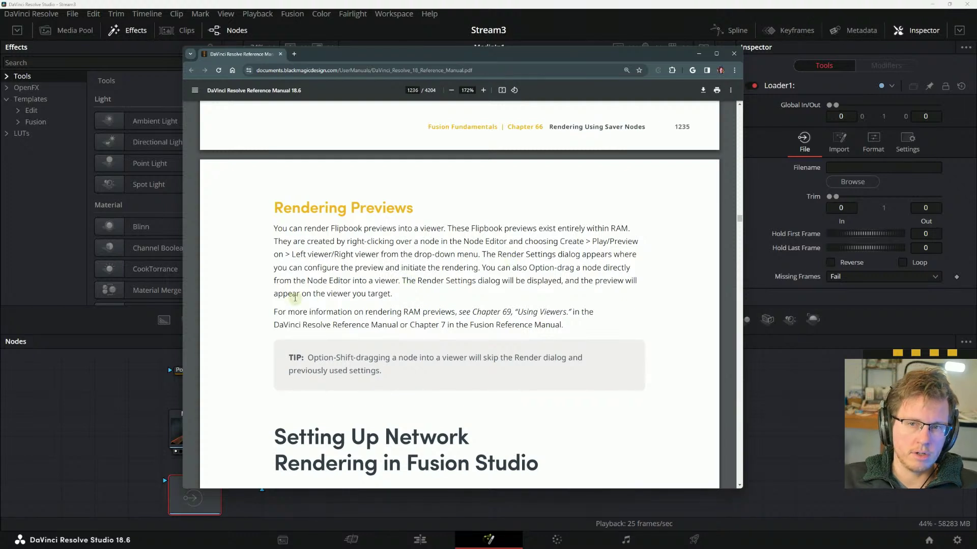
left_click_drag(276, 280, 412, 281)
left_click(412, 281)
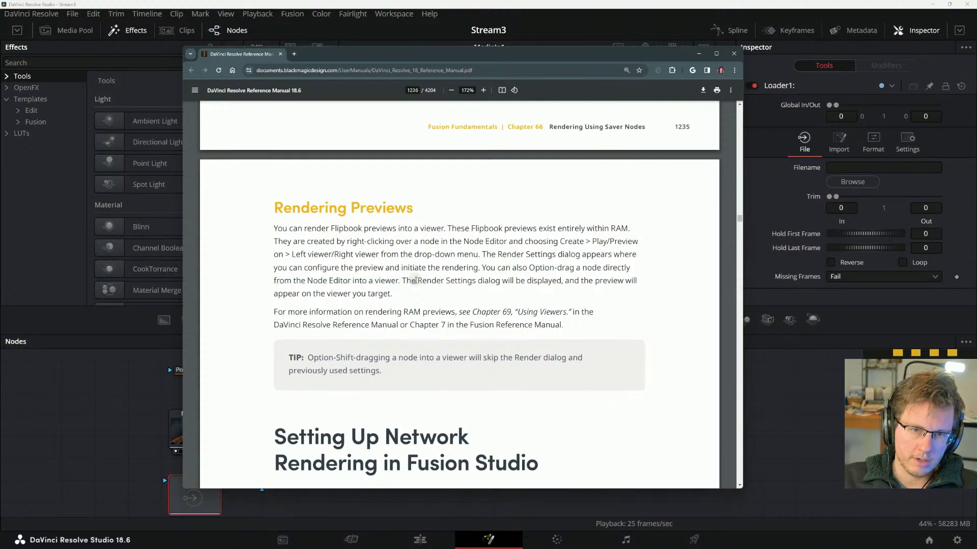
left_click_drag(342, 280, 429, 280)
left_click(429, 280)
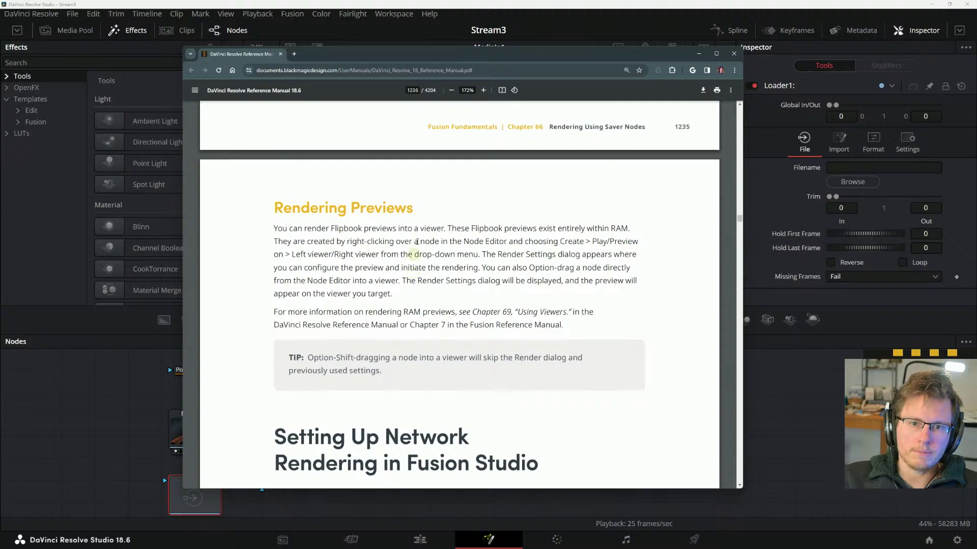
left_click_drag(403, 281, 444, 281)
left_click(443, 281)
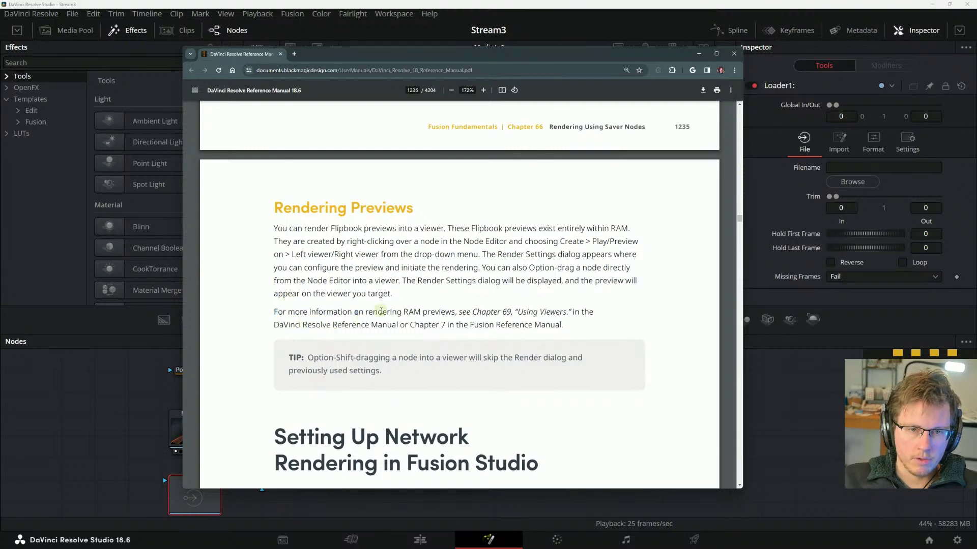
left_click_drag(383, 294, 391, 294)
scroll(389, 300, "down", 2)
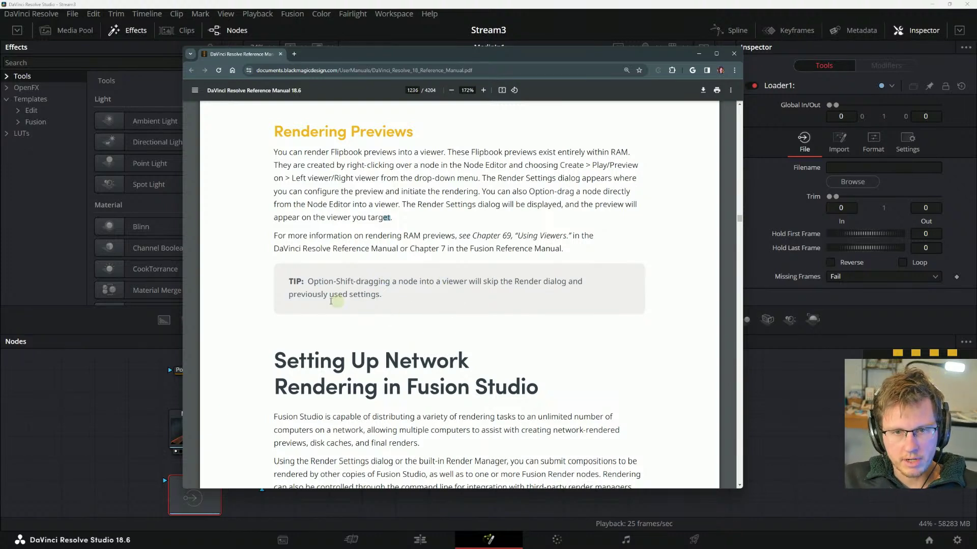
- Skim Setting Up Network Rendering in Fusion Studio, including how to install a Render node
scroll(306, 295, "down", 2)
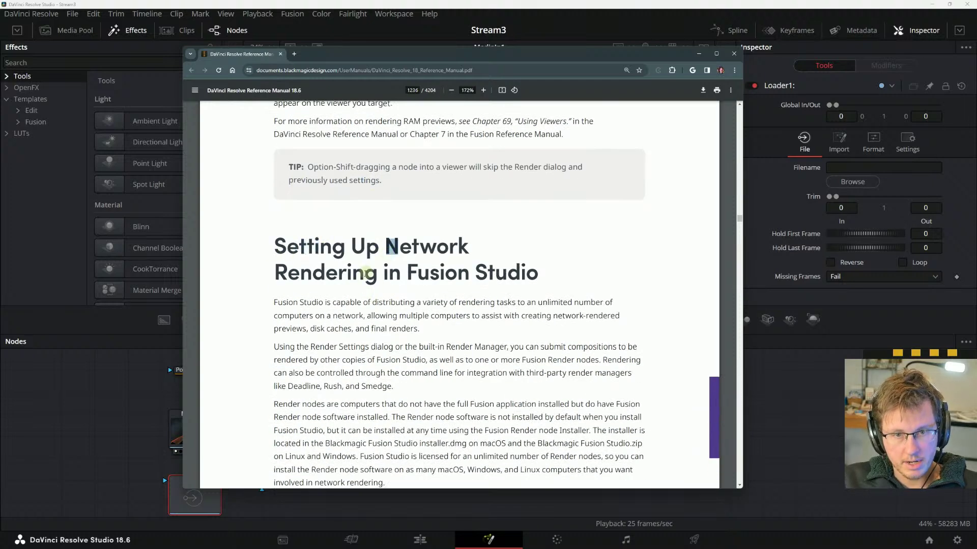
scroll(349, 276, "down", 5)
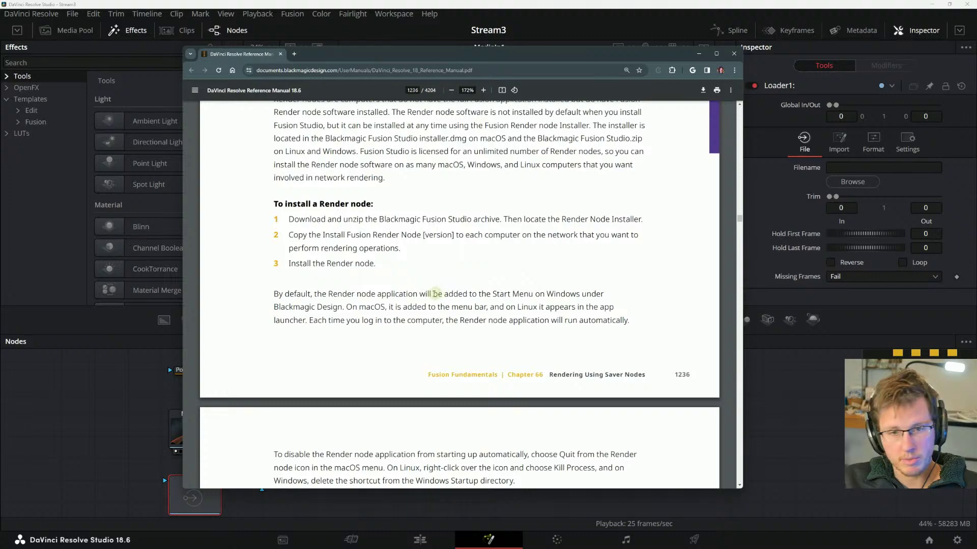
scroll(437, 294, "down", 1)
scroll(427, 295, "up", 2)
scroll(418, 296, "down", 6)
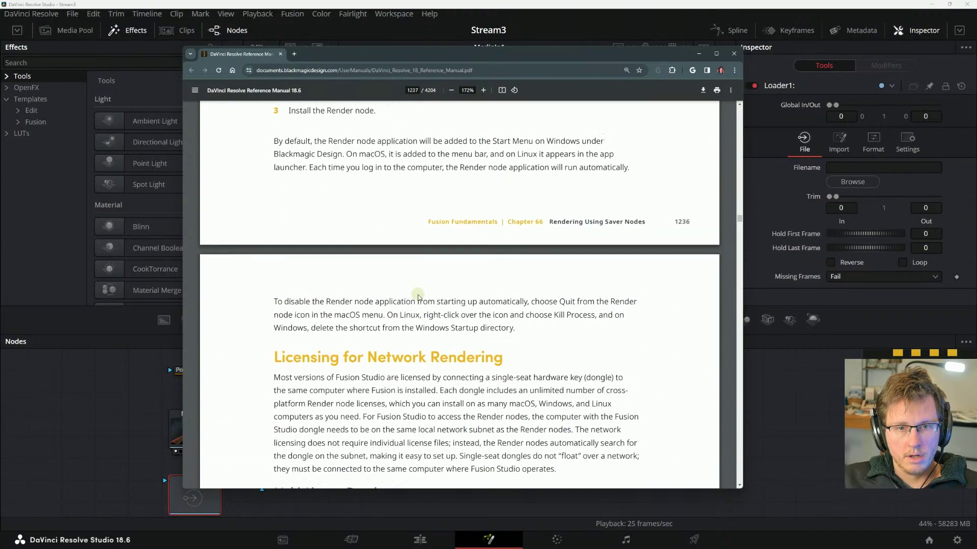
- Skim the licensing sections for network rendering, covering dongles, license server setup and environment variables
scroll(418, 296, "down", 3)
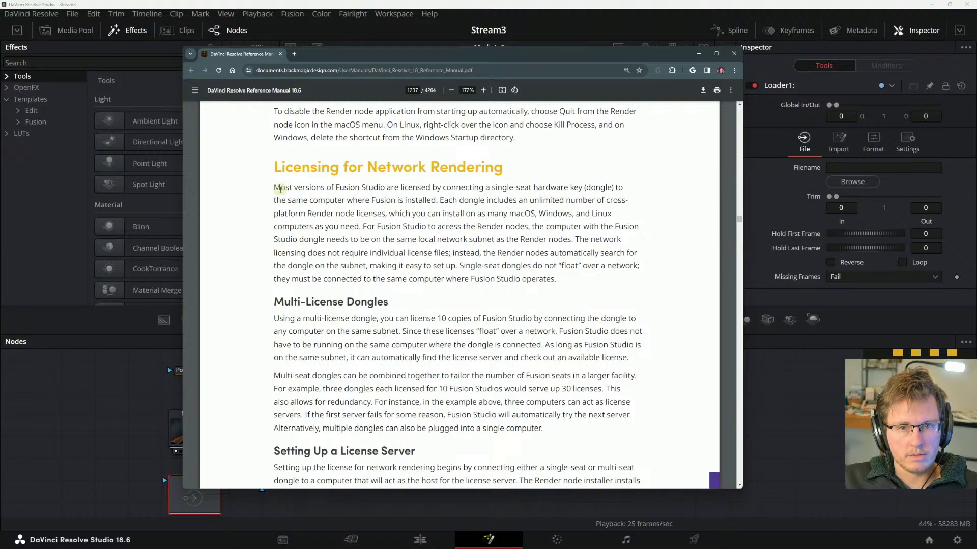
scroll(331, 220, "down", 2)
scroll(321, 218, "up", 2)
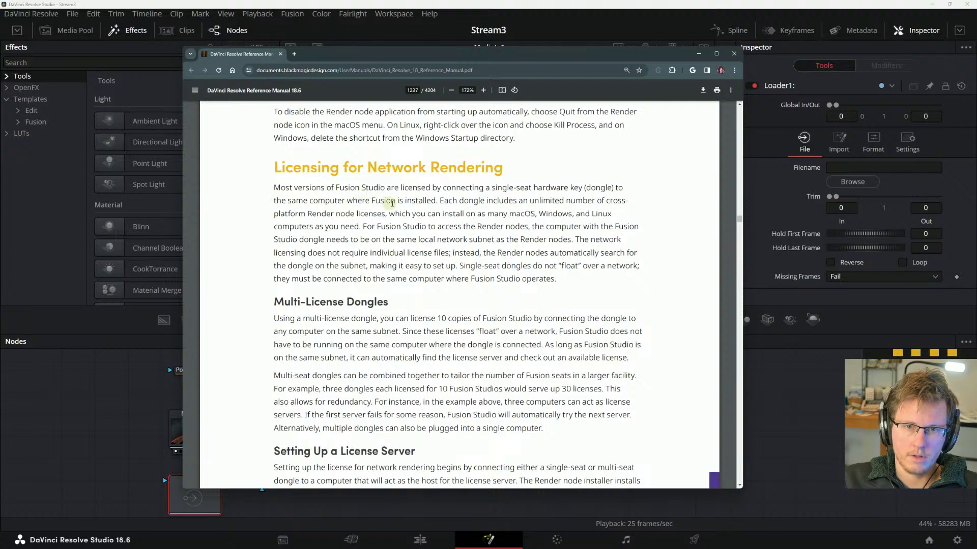
scroll(305, 206, "down", 4)
scroll(302, 198, "down", 1)
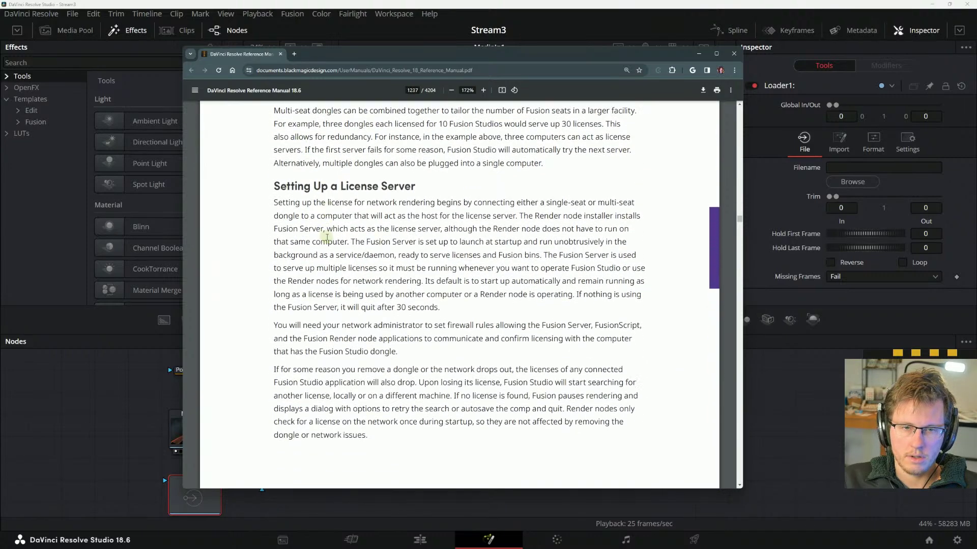
scroll(350, 224, "down", 5)
scroll(350, 224, "down", 4)
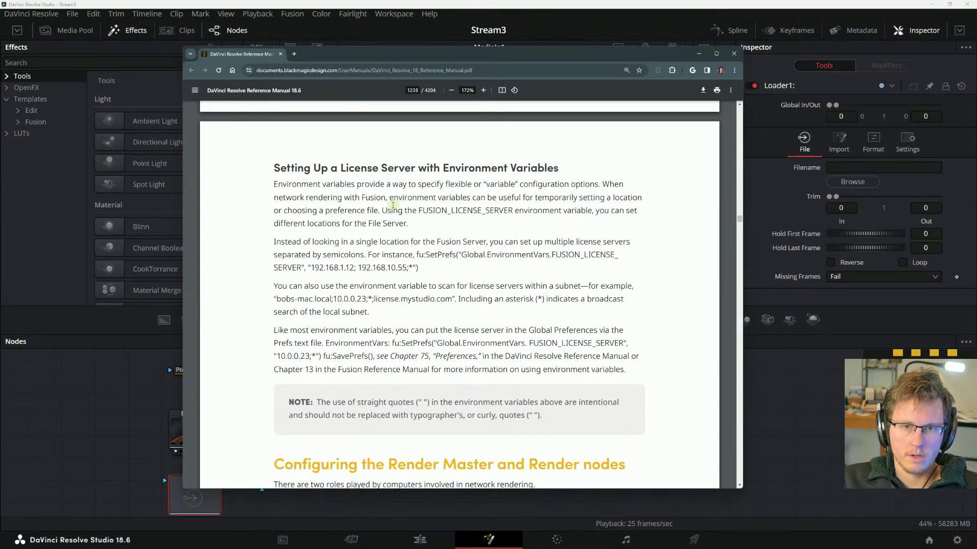
- Read about the roles of the Render Master and the Render nodes in network rendering
scroll(400, 203, "down", 5)
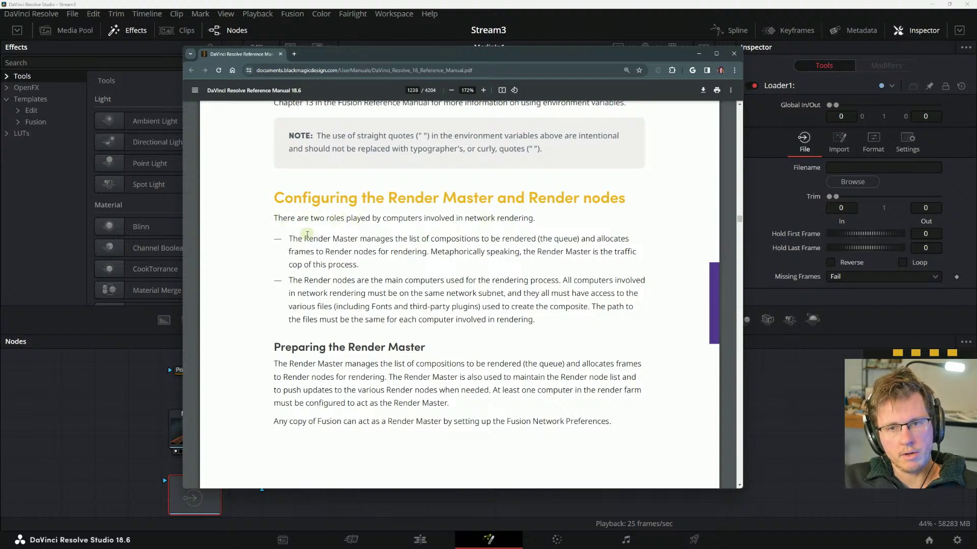
scroll(320, 228, "down", 1)
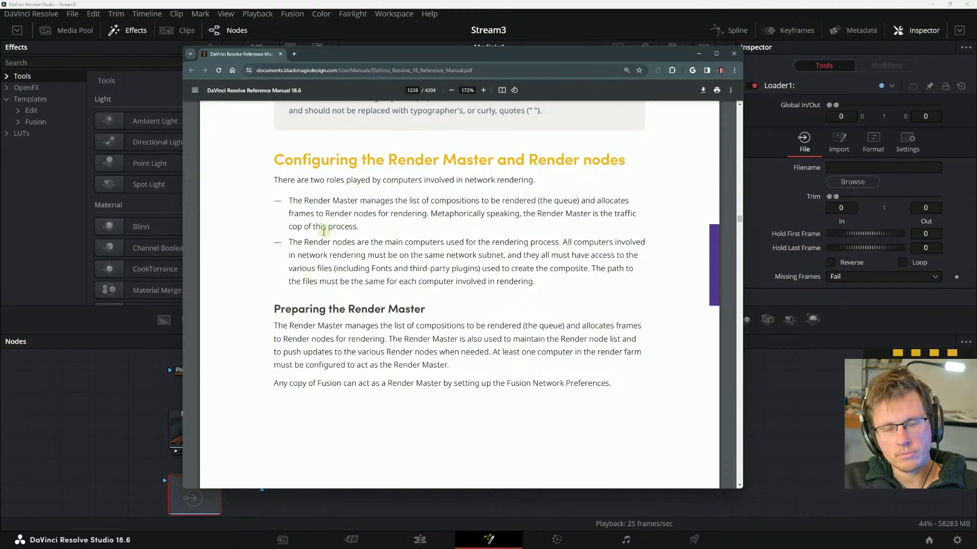
left_click_drag(385, 241, 390, 241)
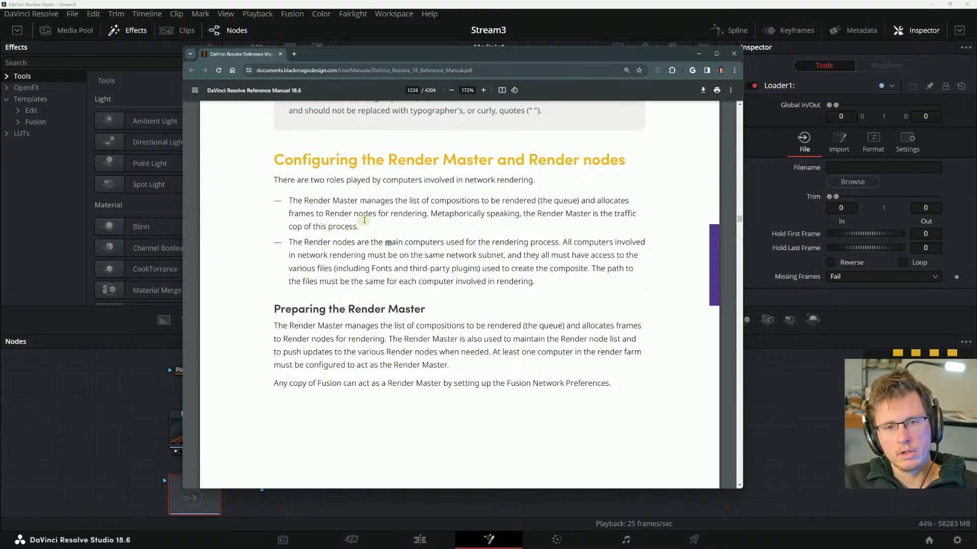
scroll(471, 208, "down", 1)
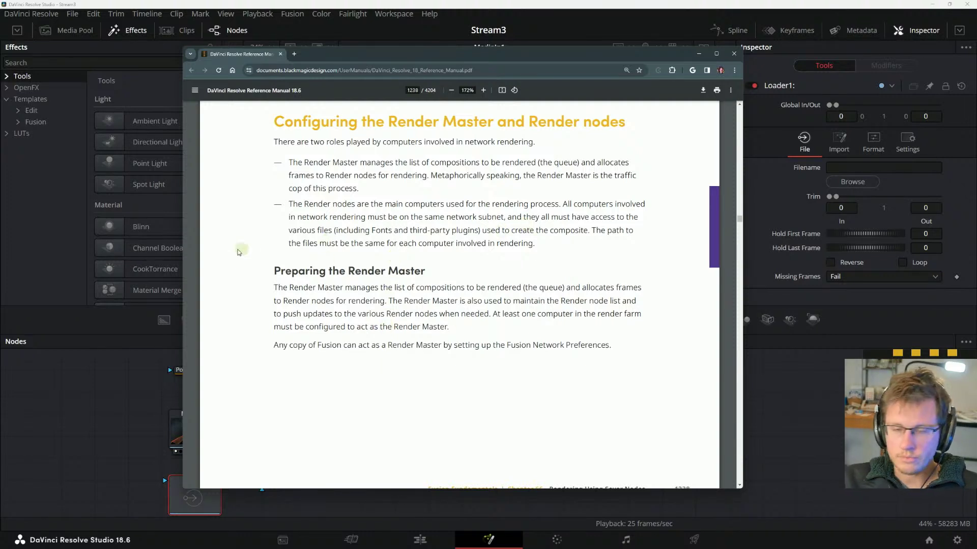
- Read Preparing the Render Master and examine the illustration of Fusion's Network preferences
scroll(324, 274, "down", 1)
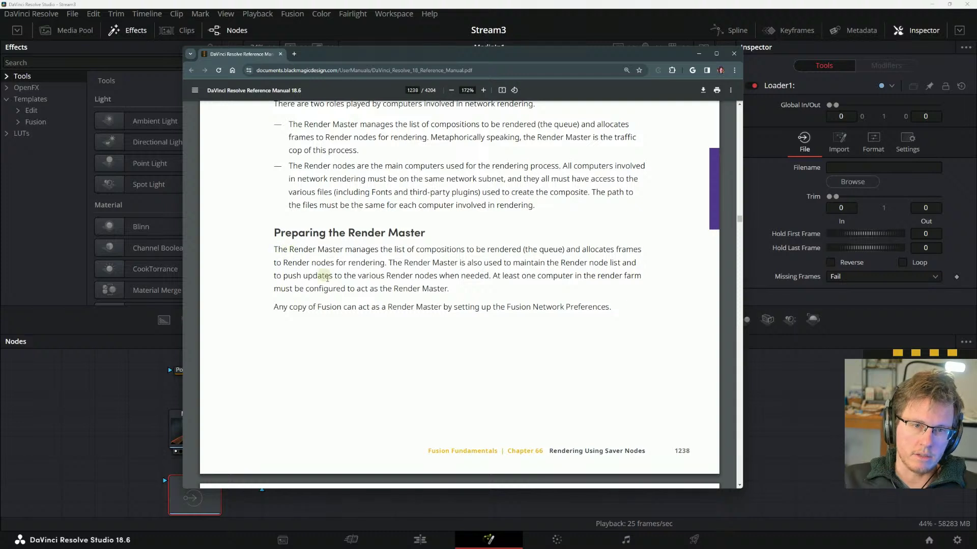
scroll(287, 360, "up", 1)
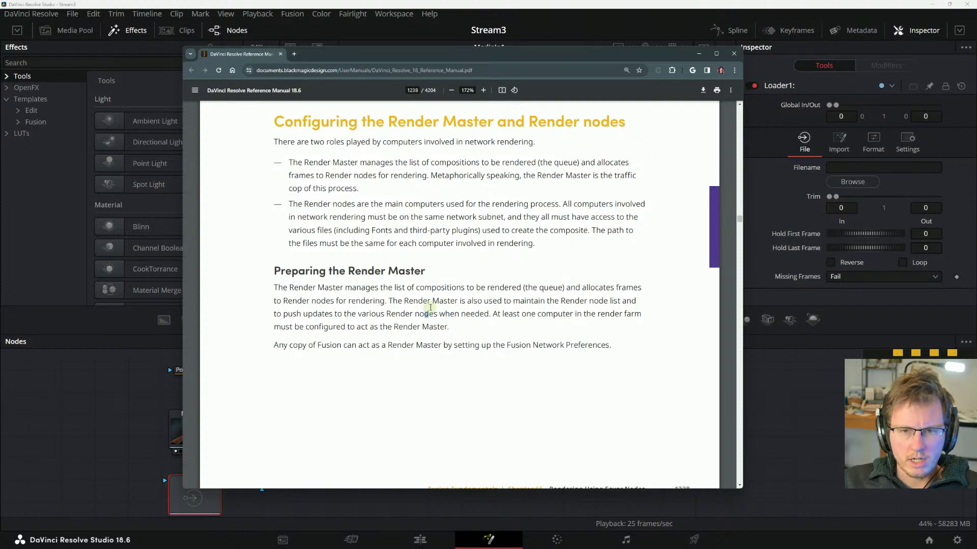
scroll(431, 307, "down", 2)
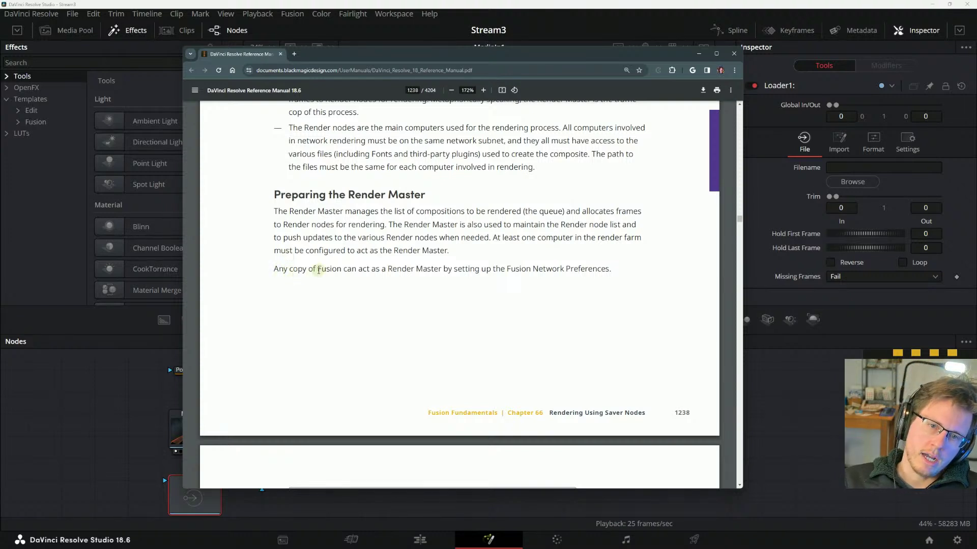
left_click_drag(431, 270, 518, 273)
left_click(543, 272)
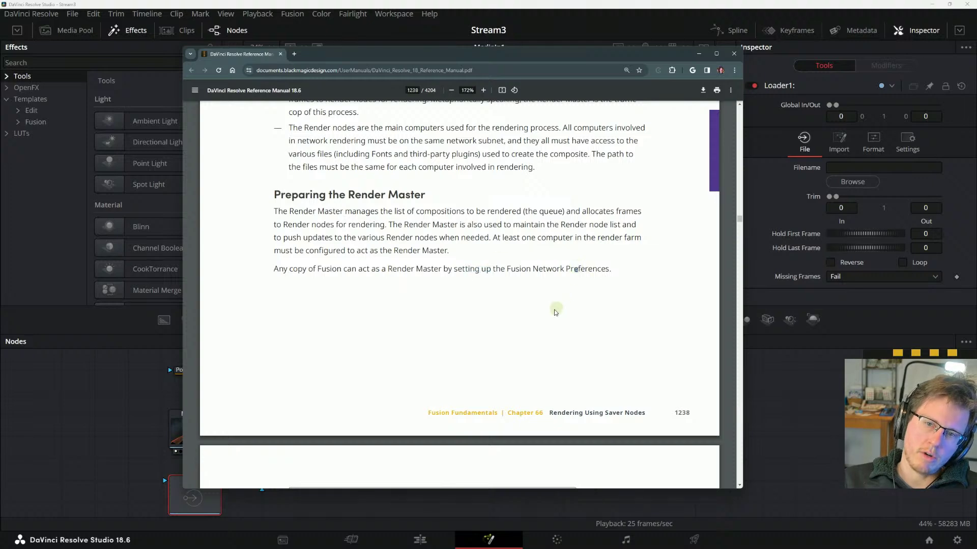
scroll(476, 270, "down", 6)
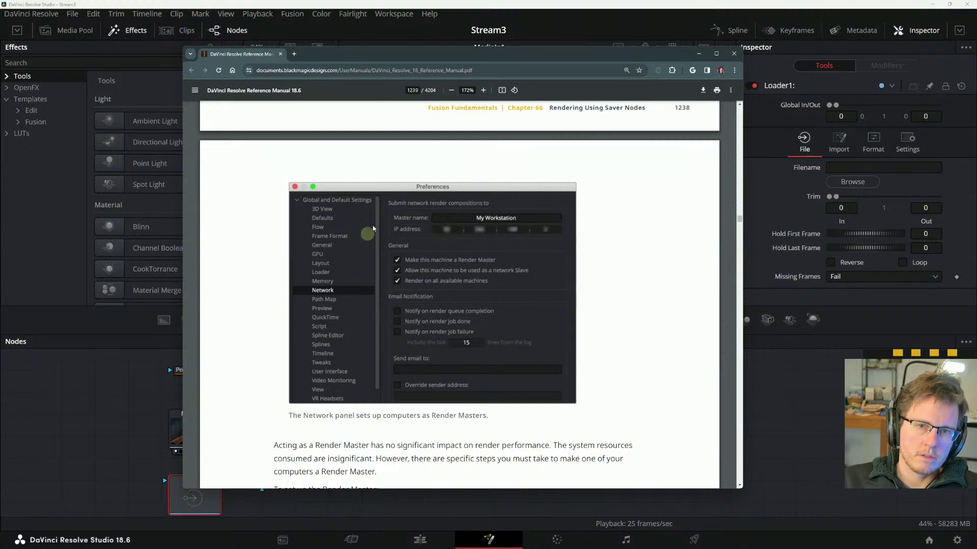
scroll(380, 373, "up", 2)
scroll(380, 373, "up", 4)
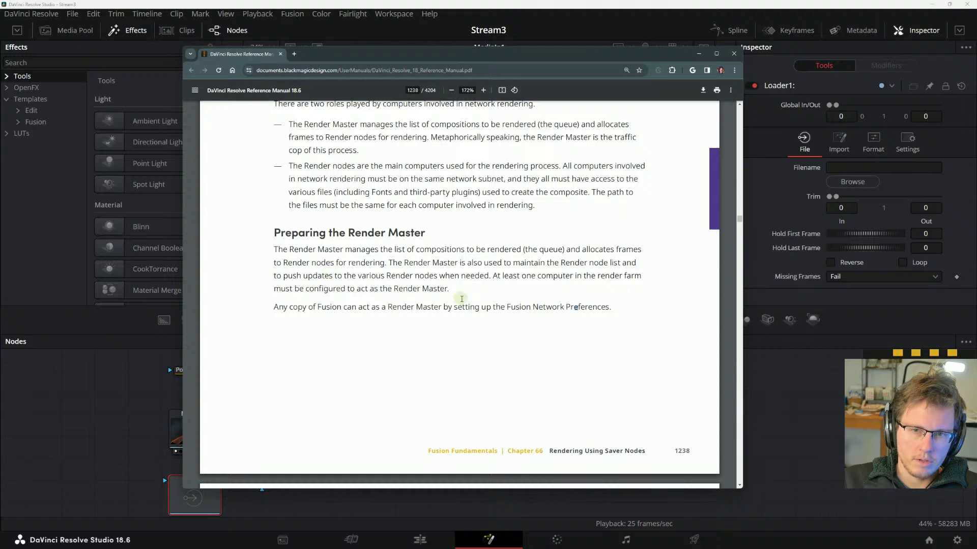
- View the manual's Network preferences illustration, then switch to DaVinci Resolve and open the Fusion Settings to look for matching network options
scroll(413, 307, "down", 5)
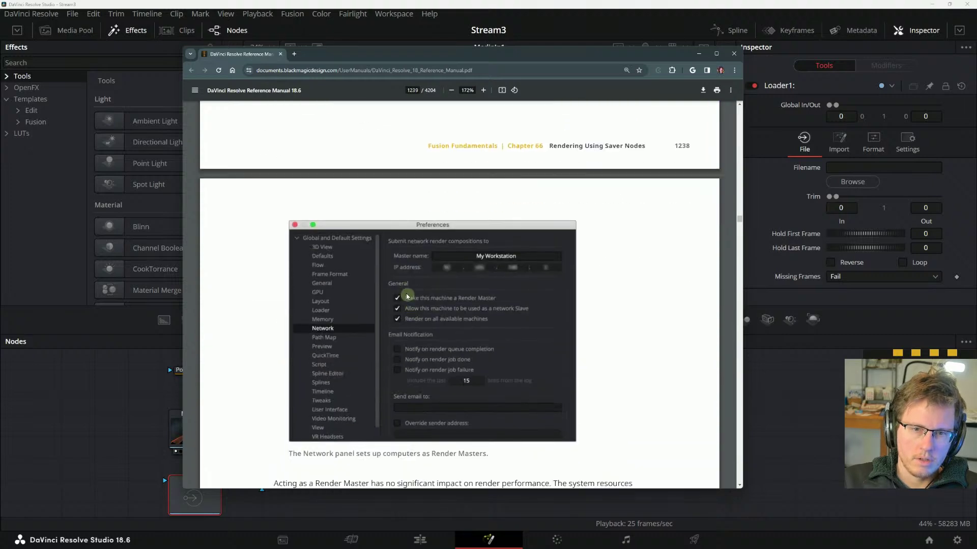
left_click(292, 14)
mouse_move(310, 75)
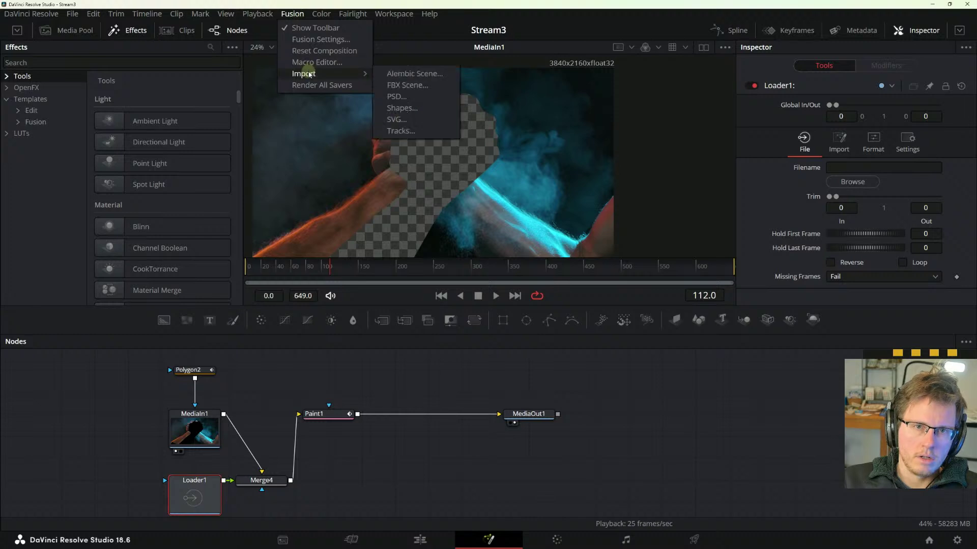
left_click(313, 40)
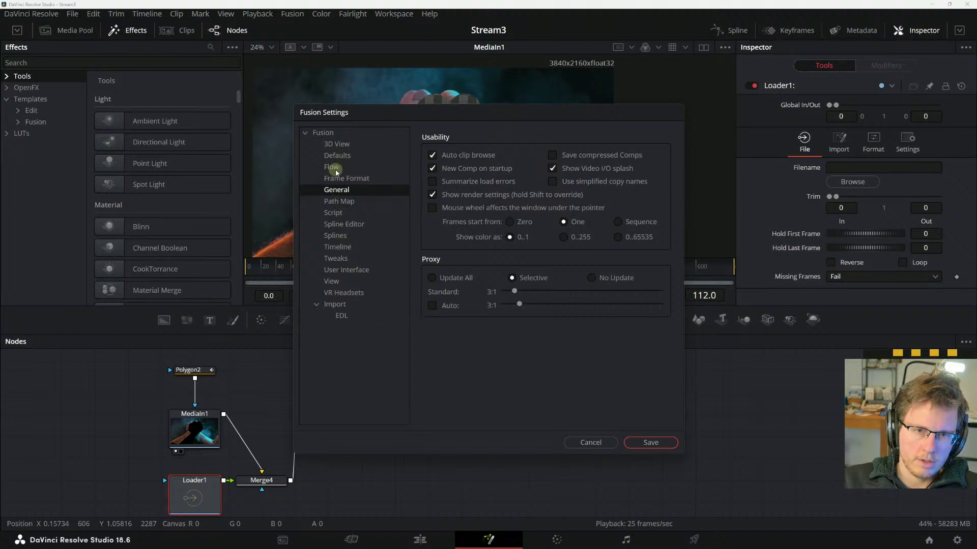
- Check DaVinci Resolve's System and User preferences for network options, compare them with the manual's illustration, and close the preferences without saving
left_click(30, 14)
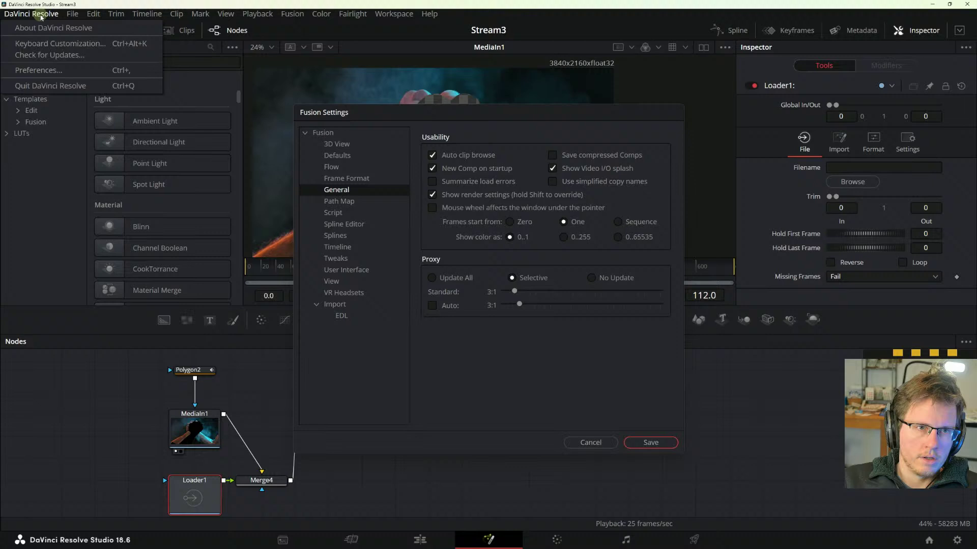
left_click(39, 68)
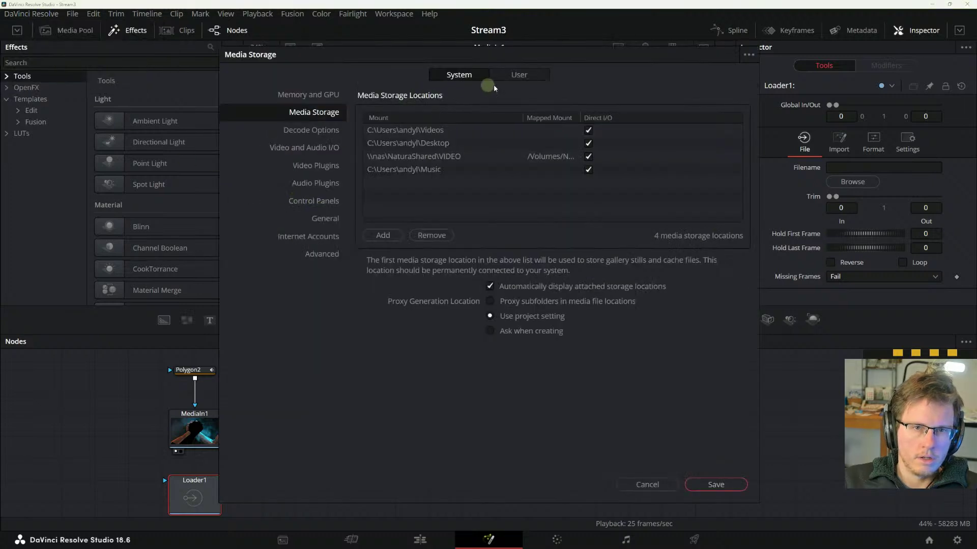
left_click(517, 76)
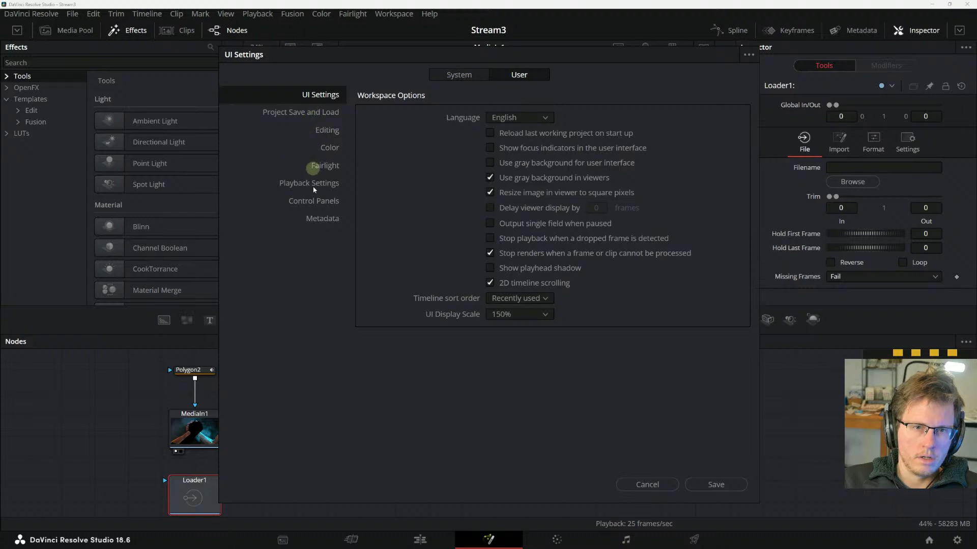
key("alt+Tab")
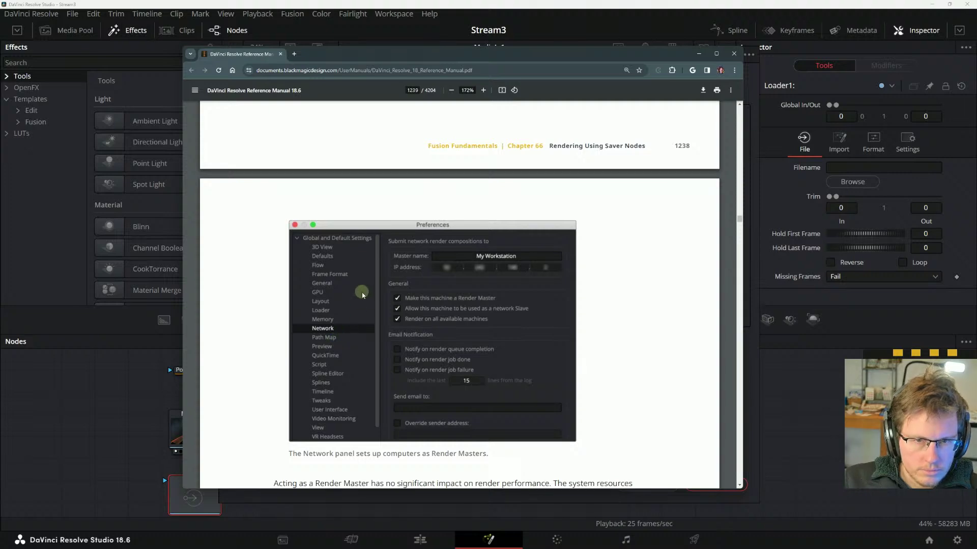
left_click(354, 2)
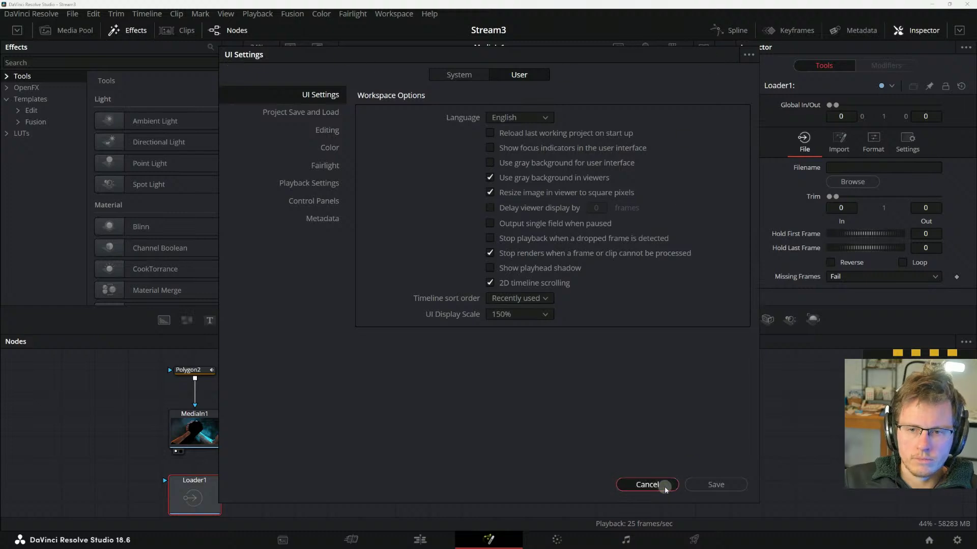
left_click(647, 485)
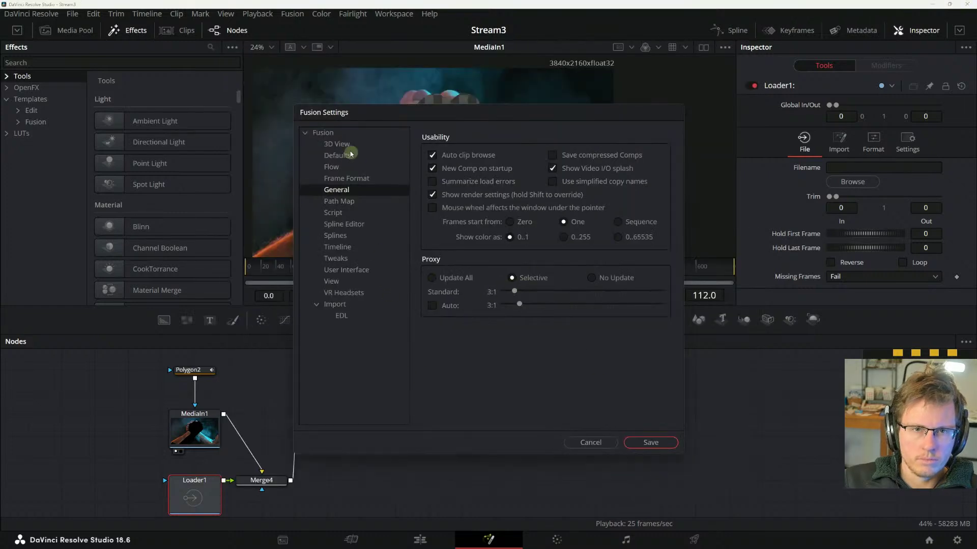
- Look through the VR Headsets and View sections of the Fusion Settings, then recheck the System preferences for network rendering options
left_click(324, 133)
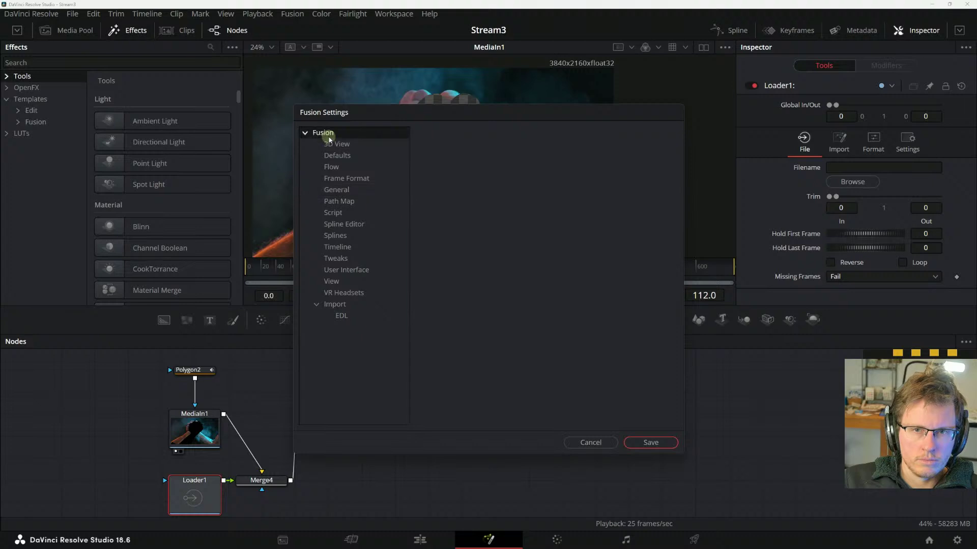
left_click(334, 294)
left_click(333, 282)
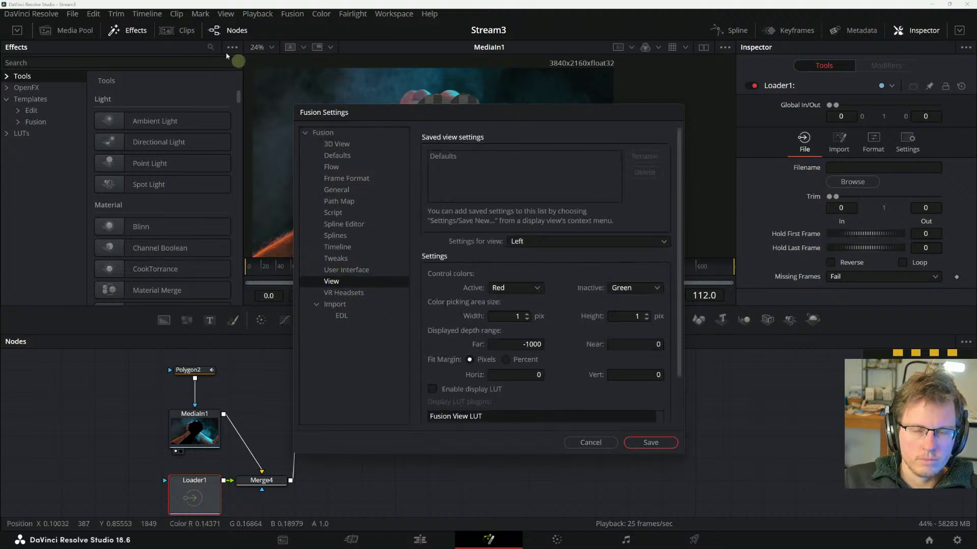
left_click(49, 14)
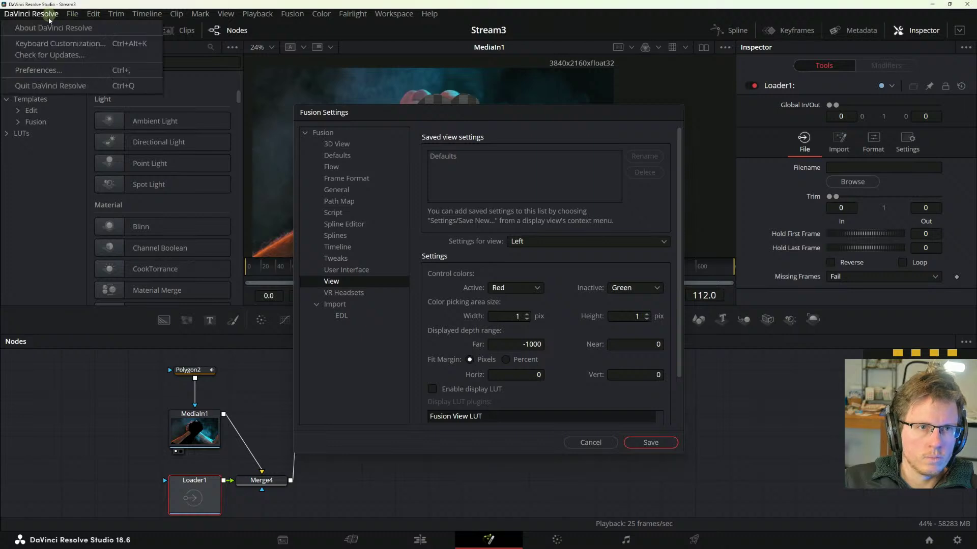
left_click(39, 66)
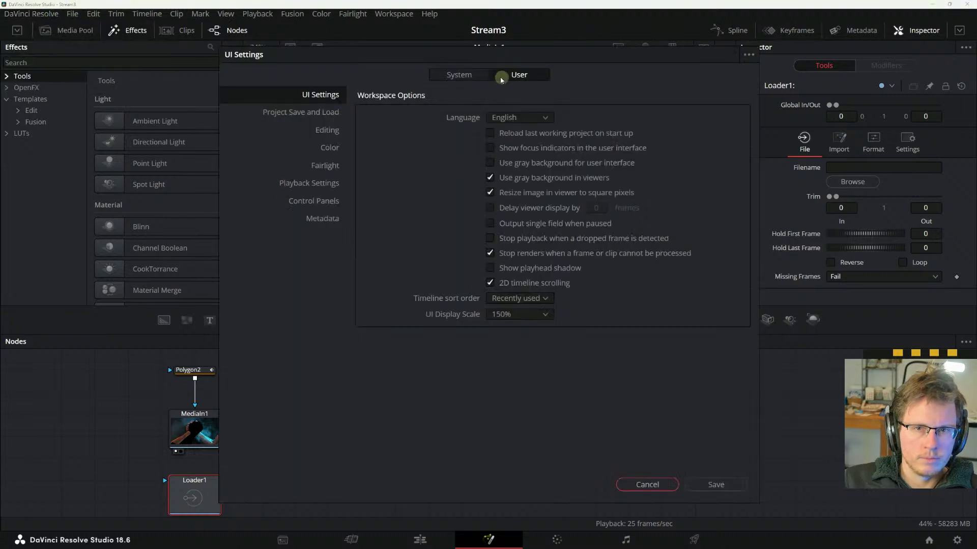
left_click(448, 77)
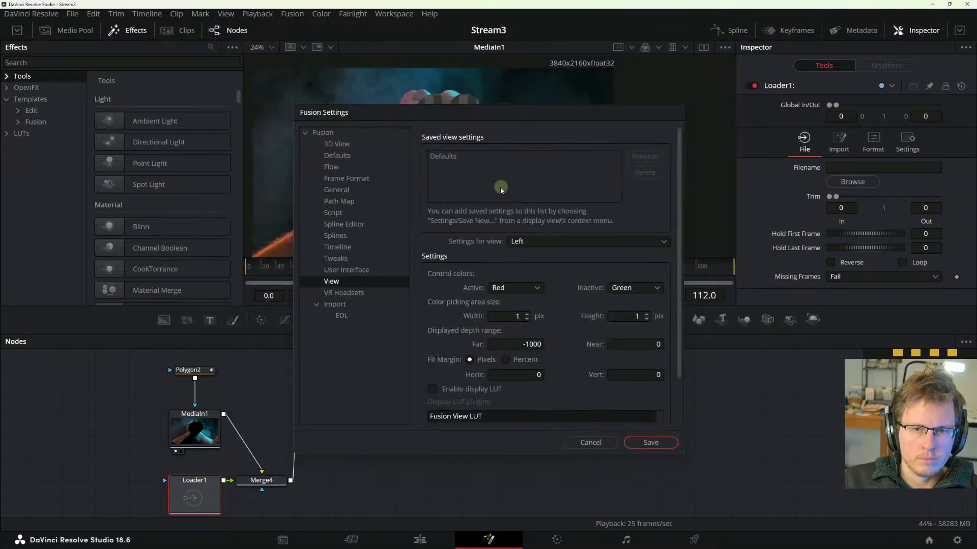
- Return to the manual in the browser and reread the sentence on setting up the Fusion Network Preferences for a Render Master
key("alt+Tab")
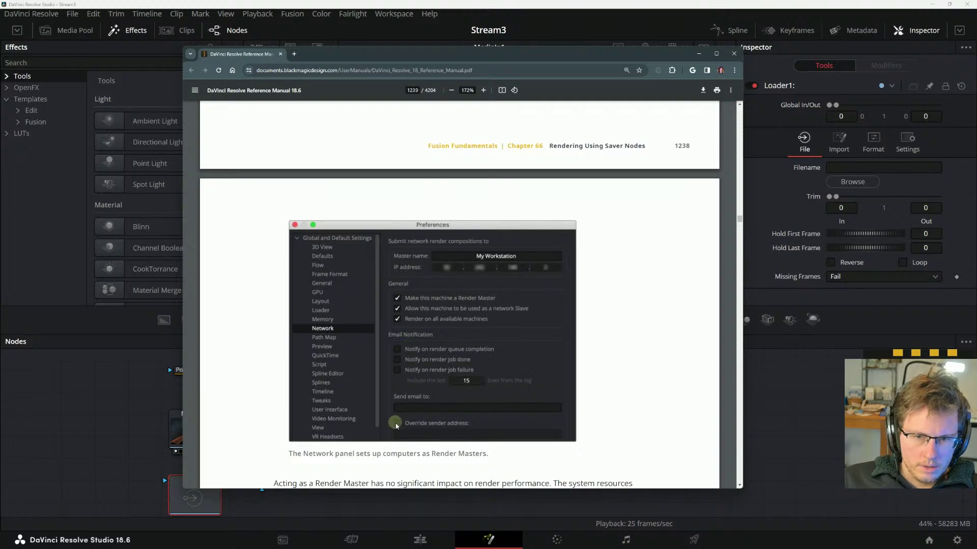
scroll(424, 375, "up", 5)
scroll(424, 375, "up", 3)
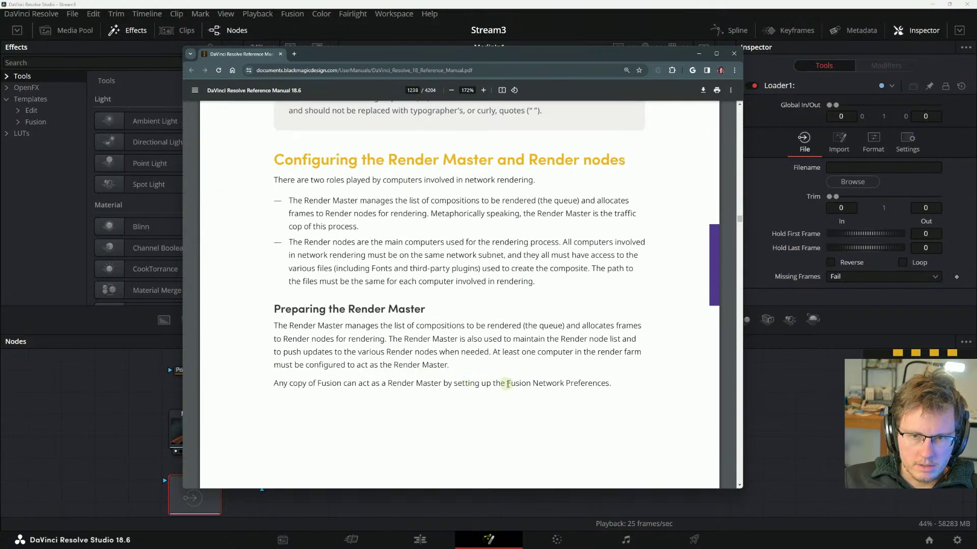
left_click_drag(503, 383, 565, 383)
left_click(477, 385)
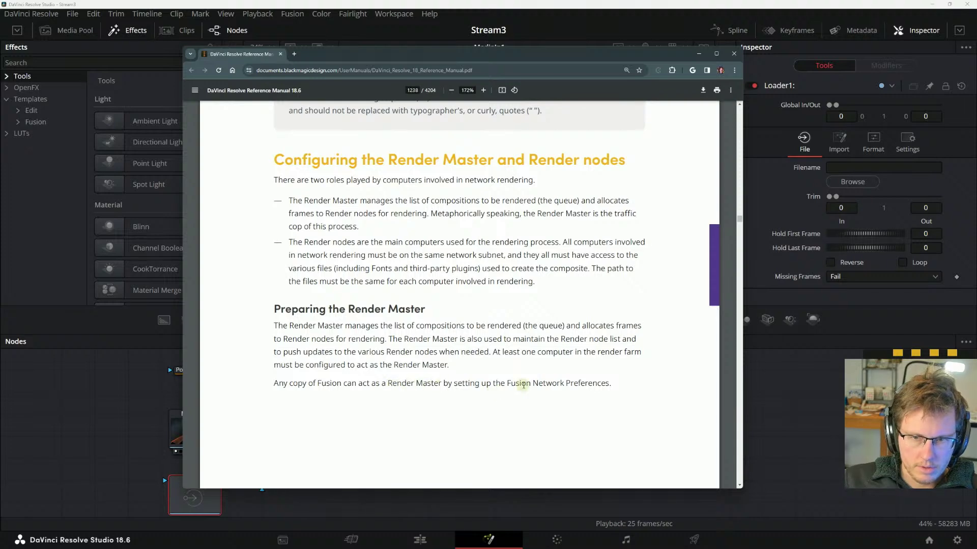
- Read the Render Master setup steps and Preparing Render Nodes, including how to allow network renders on macOS, Linux and Windows
scroll(316, 384, "down", 10)
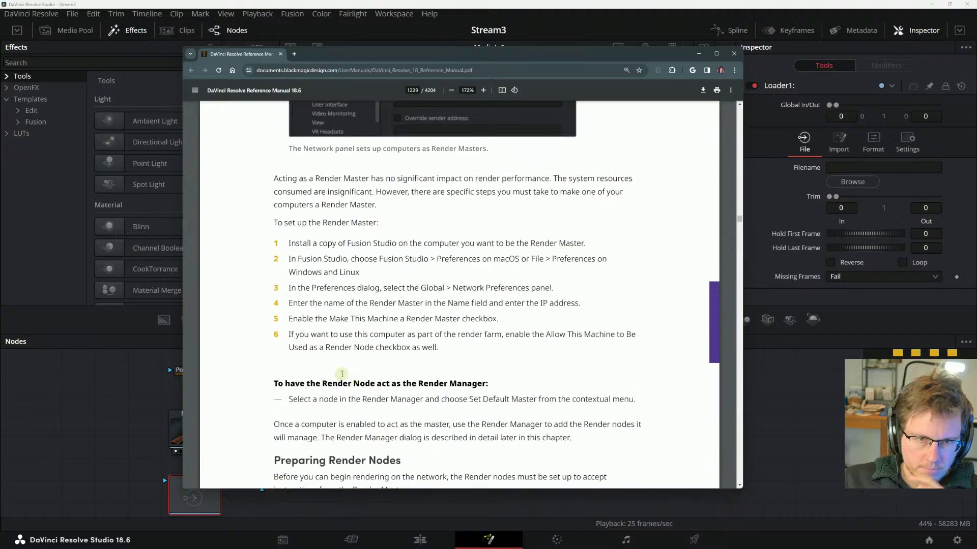
scroll(346, 371, "down", 3)
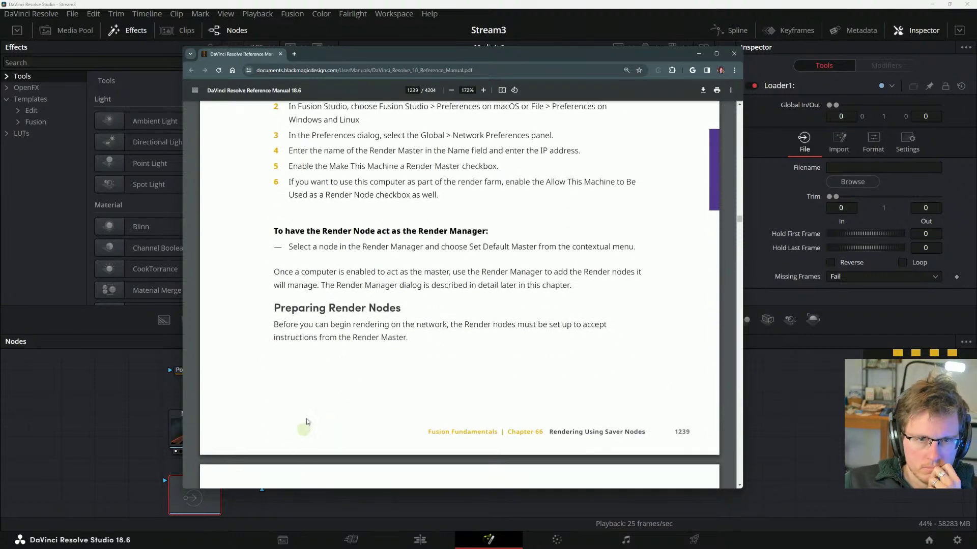
scroll(311, 288, "down", 3)
scroll(312, 288, "down", 3)
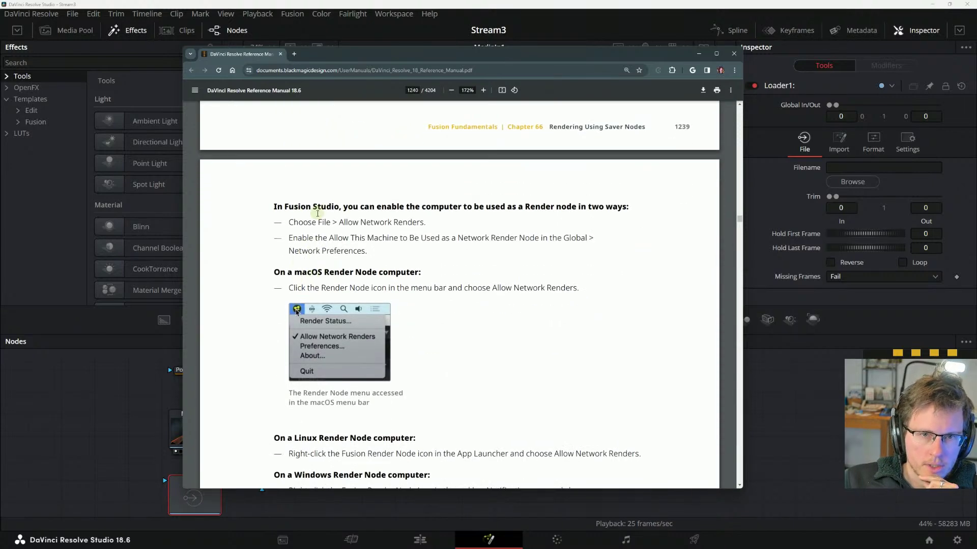
scroll(356, 213, "down", 2)
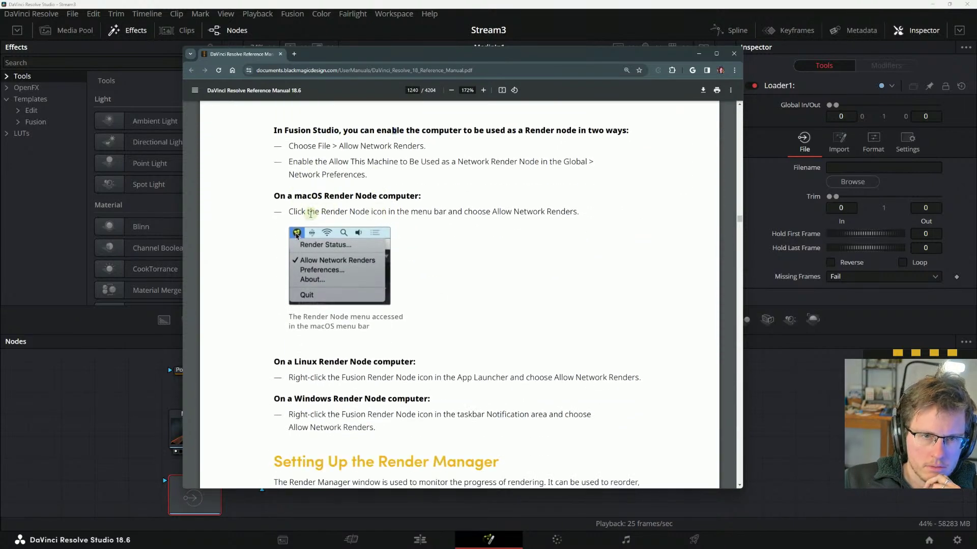
scroll(330, 224, "down", 4)
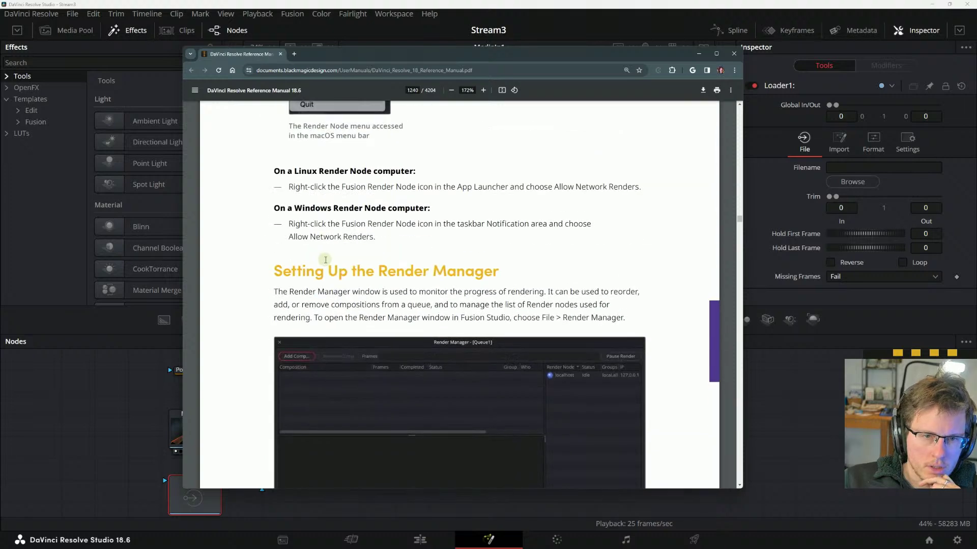
- Read the introduction to Setting Up the Render Manager, covering its purpose, queue and node management, and how to open it
scroll(326, 260, "down", 2)
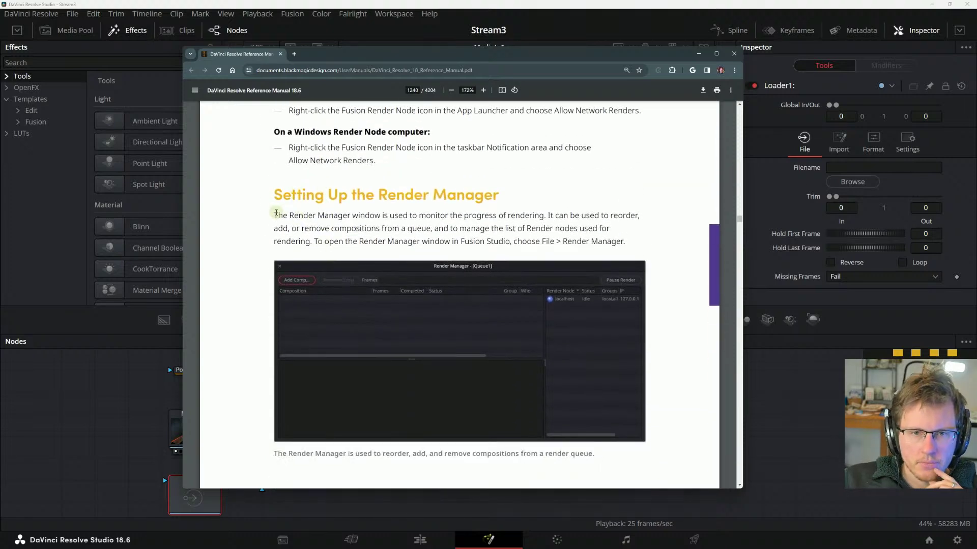
left_click_drag(409, 216, 509, 218)
left_click(411, 214)
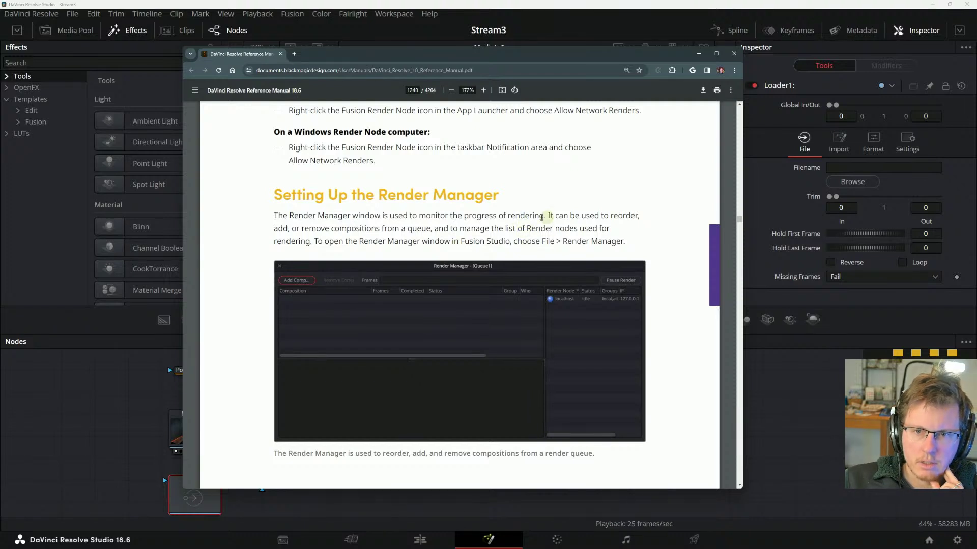
left_click_drag(541, 218, 605, 218)
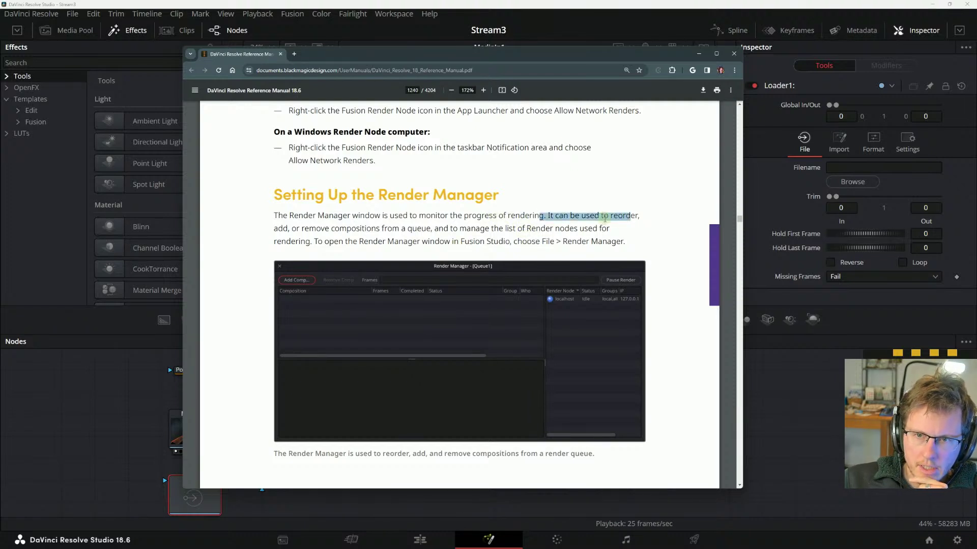
left_click(605, 218)
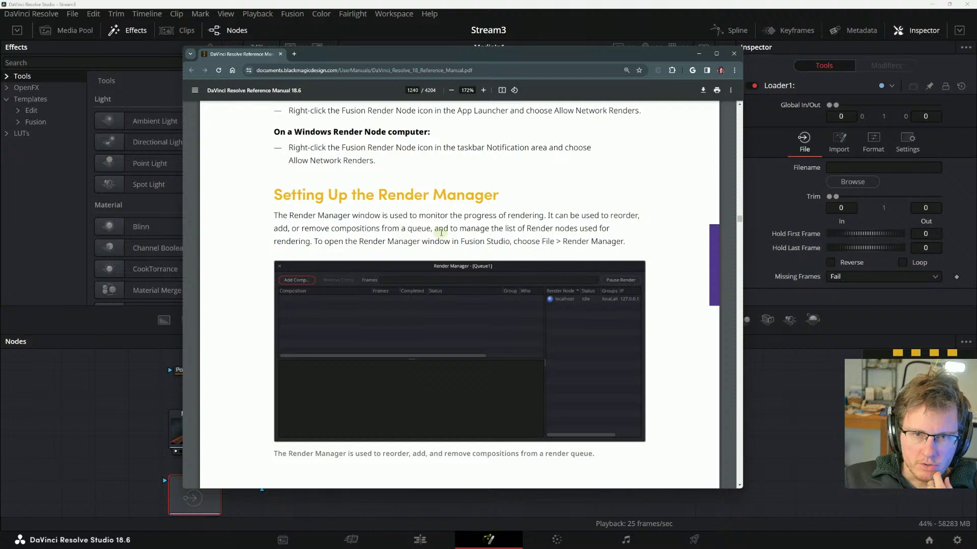
left_click_drag(440, 232, 480, 232)
left_click(484, 230)
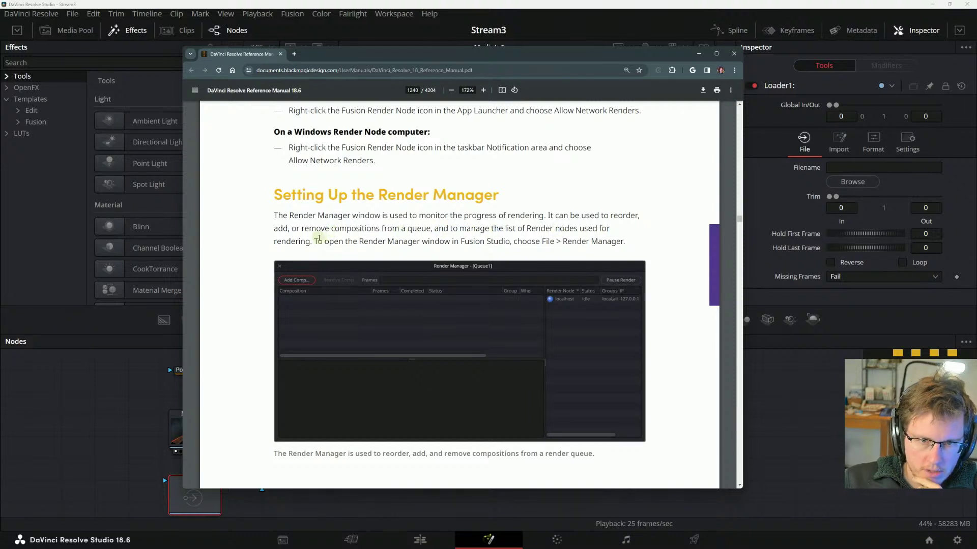
left_click_drag(314, 241, 320, 241)
left_click(384, 238)
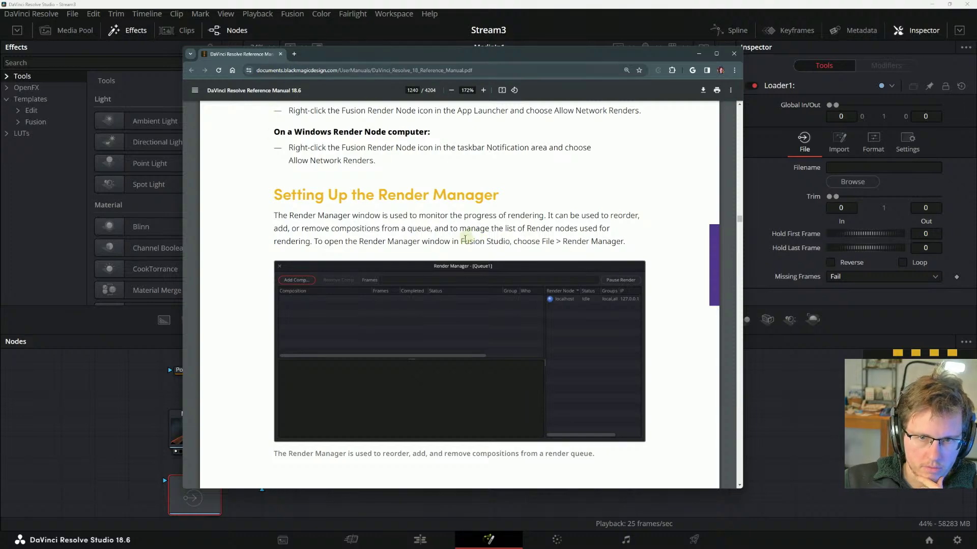
left_click_drag(454, 241, 552, 241)
left_click(501, 229)
- Read how the Render Master appears in the Render node list and examine the illustration of the list's contextual menu
scroll(483, 219, "down", 8)
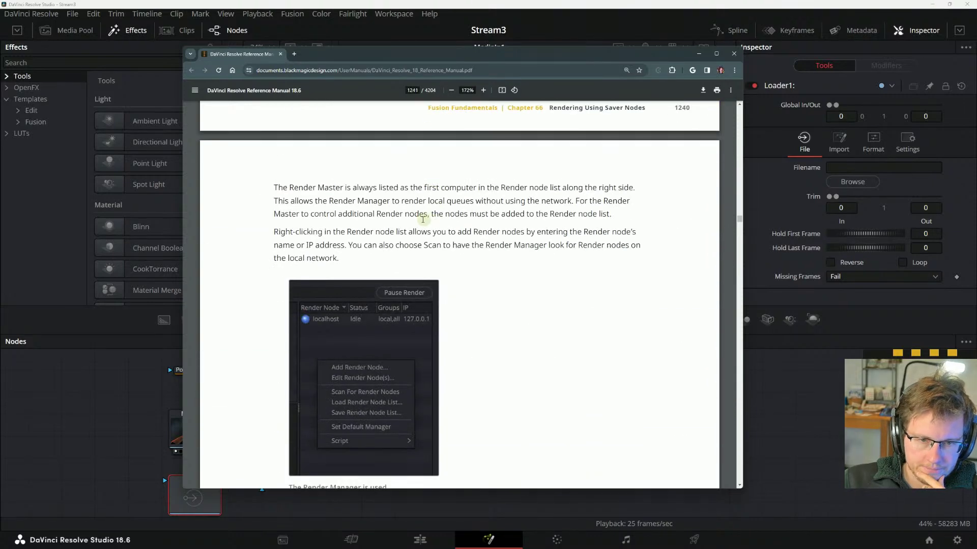
left_click_drag(303, 188, 397, 205)
left_click(397, 206)
scroll(397, 206, "down", 4)
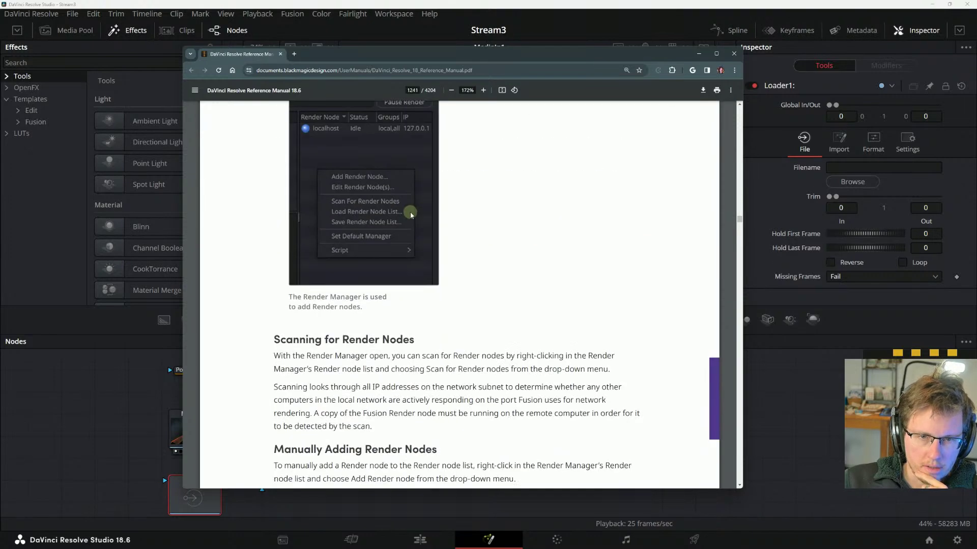
- Read Scanning for Render Nodes, including how the network subnet is searched, and continue to Manually Adding Render Nodes
scroll(411, 273, "down", 3)
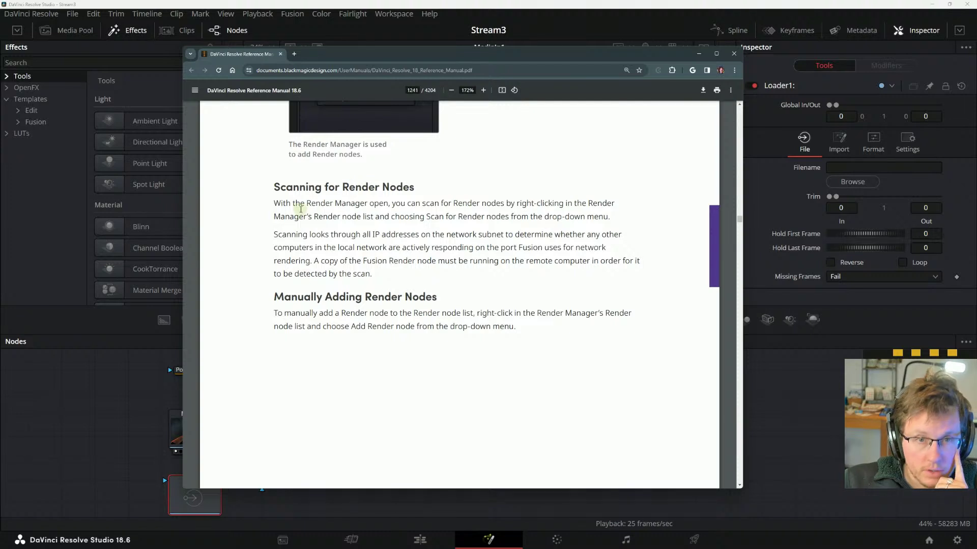
left_click_drag(291, 204, 390, 219)
left_click(391, 219)
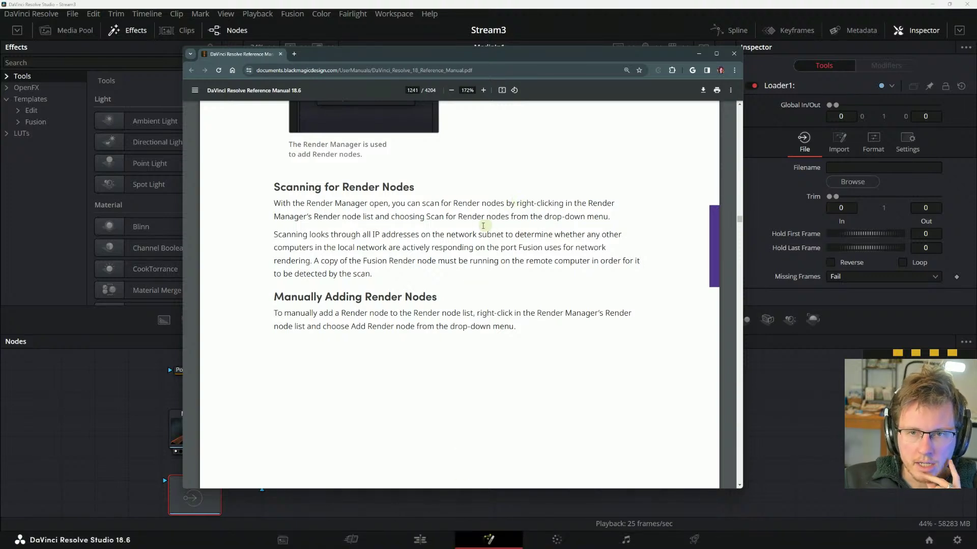
left_click_drag(315, 216, 569, 214)
left_click(396, 216)
left_click(481, 215)
left_click(570, 214)
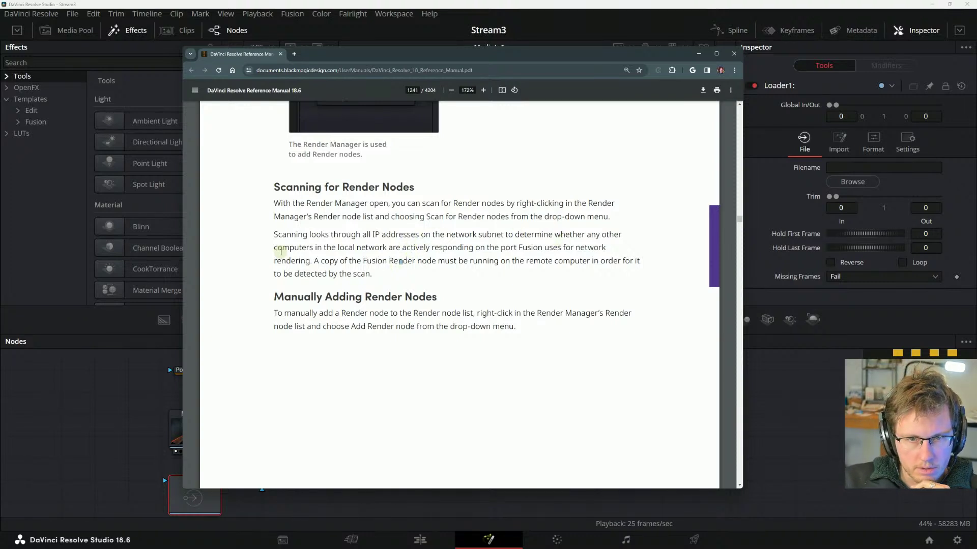
left_click_drag(282, 248, 357, 260)
left_click(381, 254)
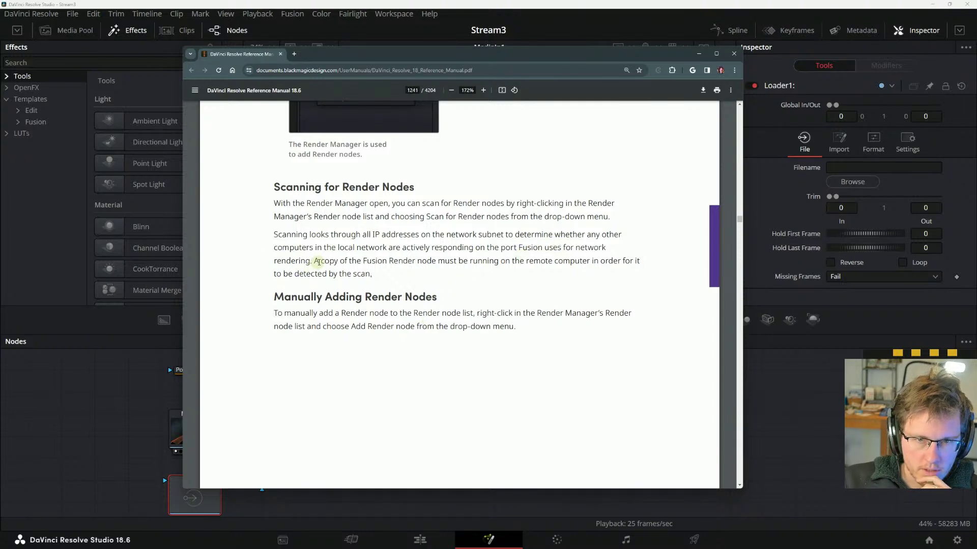
scroll(326, 254, "down", 3)
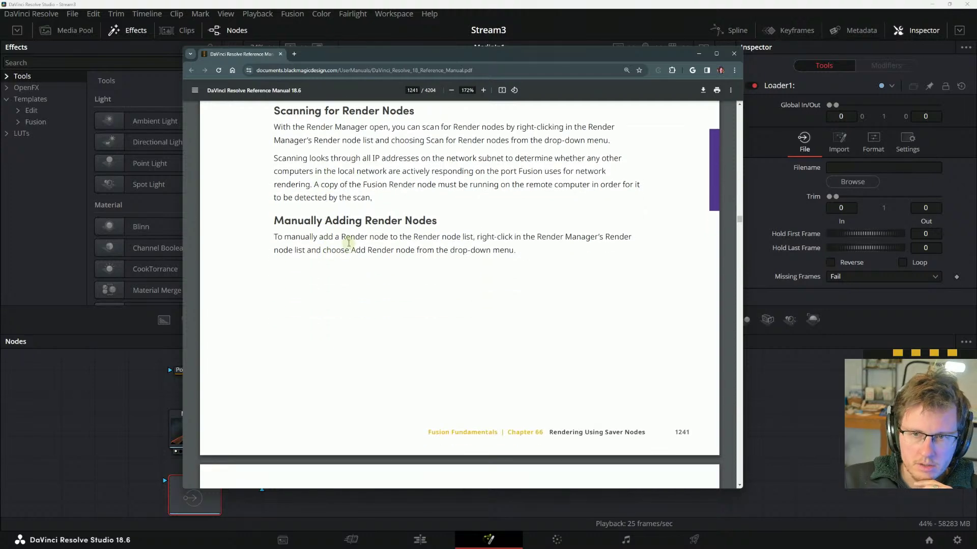
- Read how to add render nodes by name or IP address, remove them, and load and save render node lists
scroll(349, 243, "down", 15)
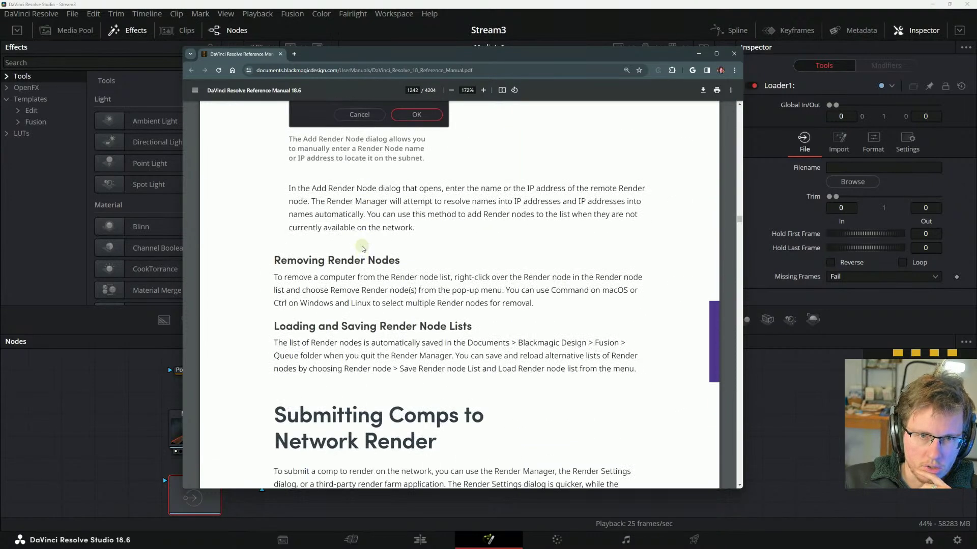
scroll(351, 208, "down", 3)
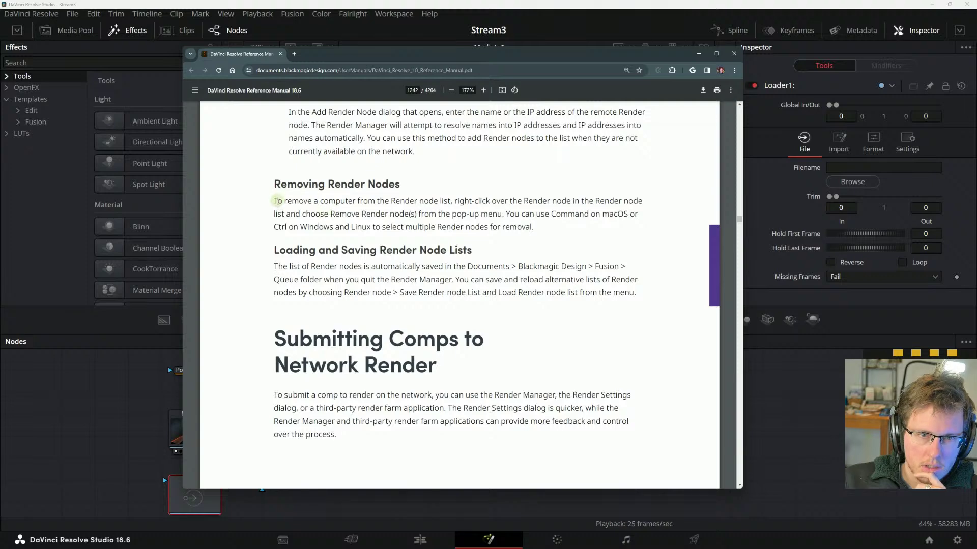
scroll(278, 204, "down", 5)
scroll(317, 244, "up", 4)
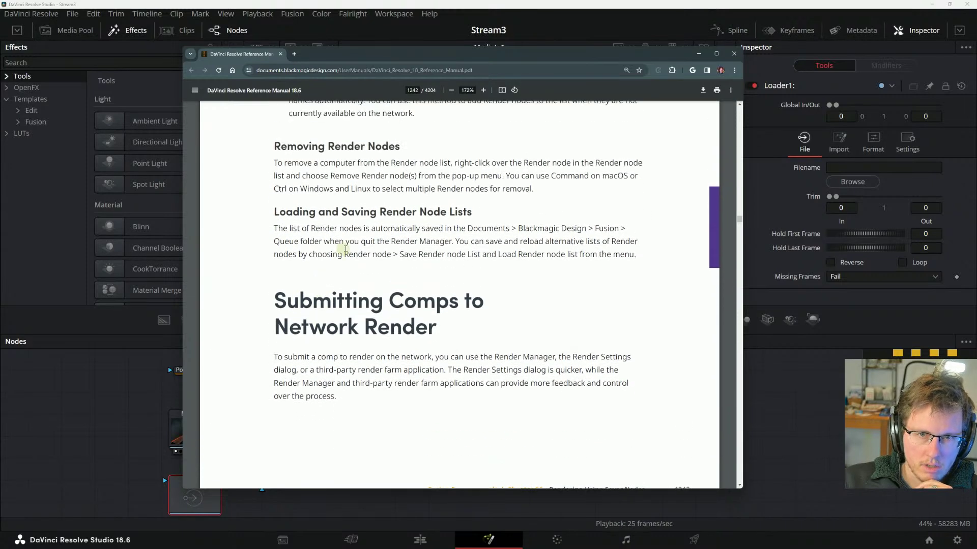
scroll(340, 203, "down", 3)
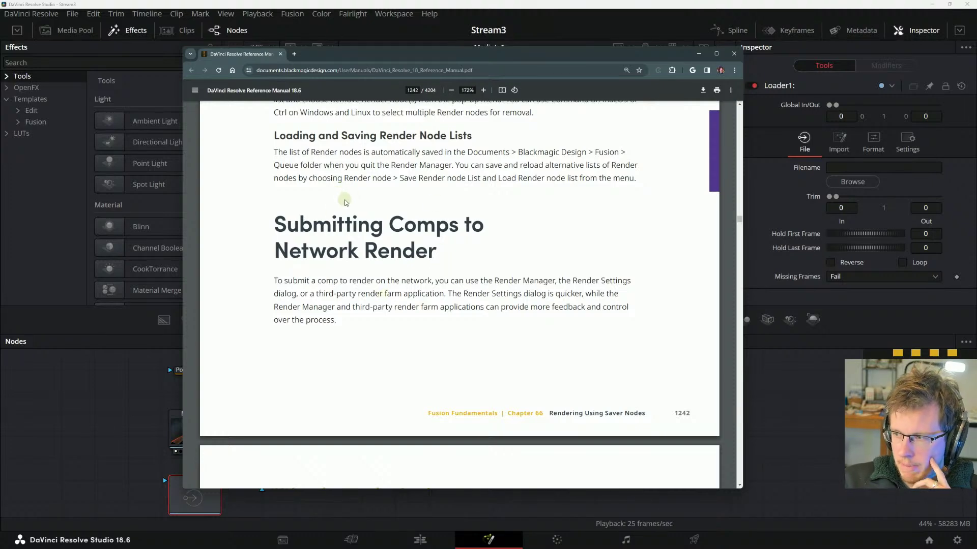
scroll(356, 203, "up", 3)
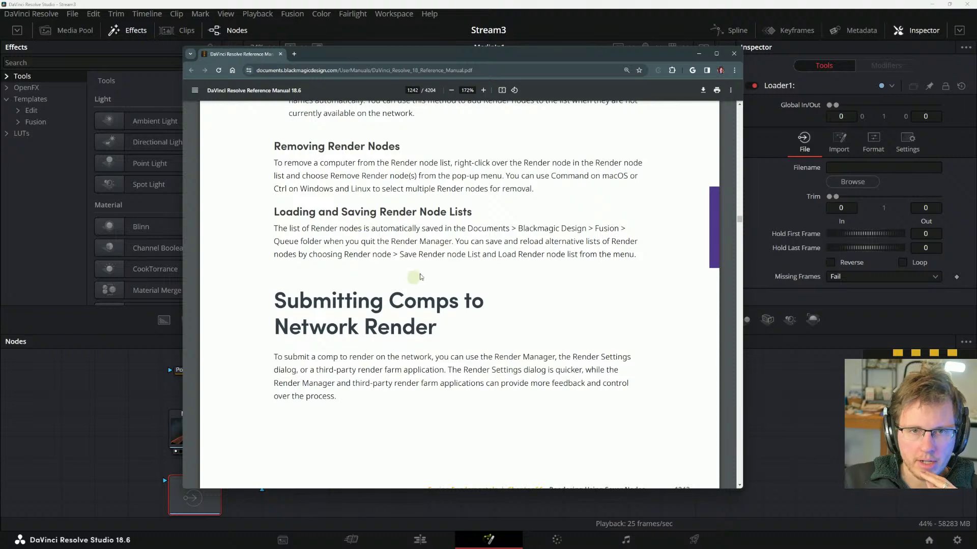
- Read Submitting Comps to Network Render and the section on using the Render Settings dialog for network rendering
scroll(356, 295, "down", 3)
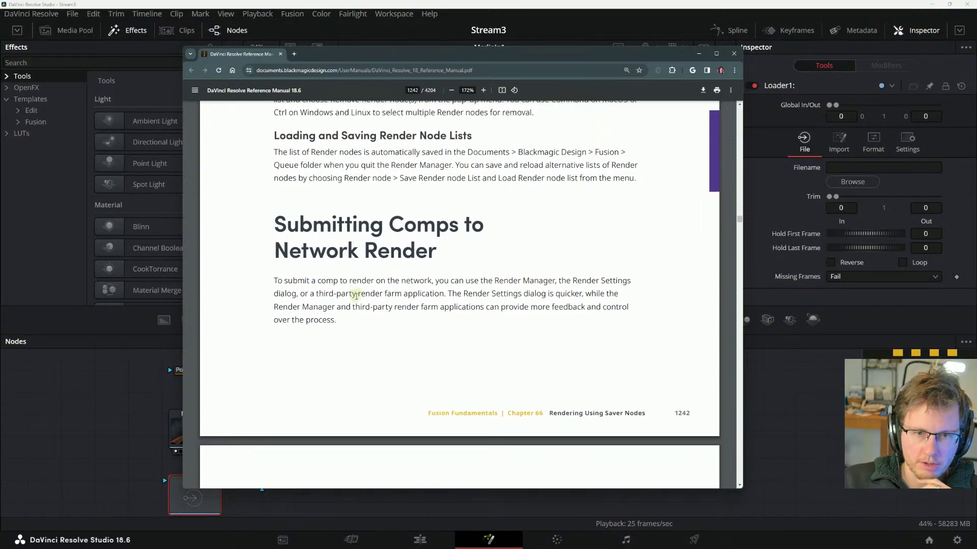
scroll(310, 224, "down", 3)
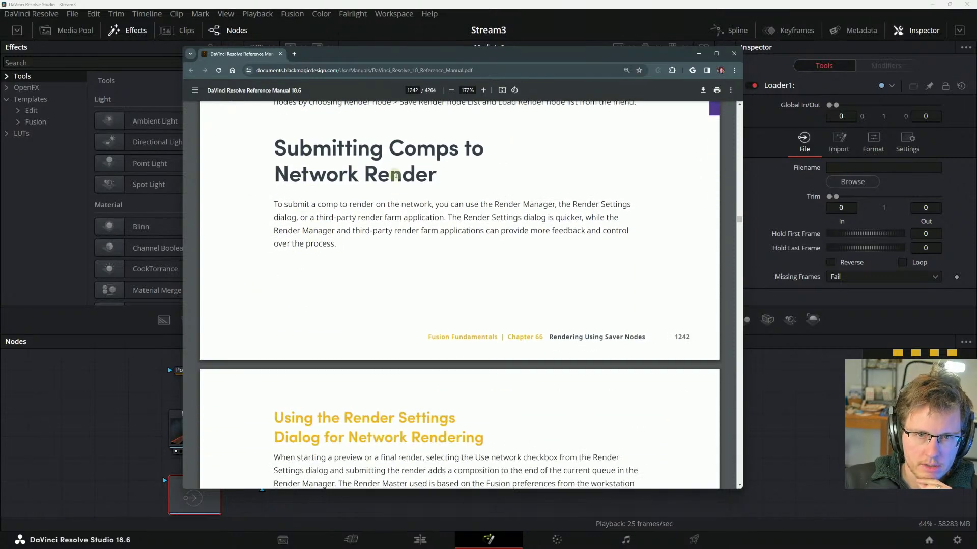
scroll(344, 200, "down", 3)
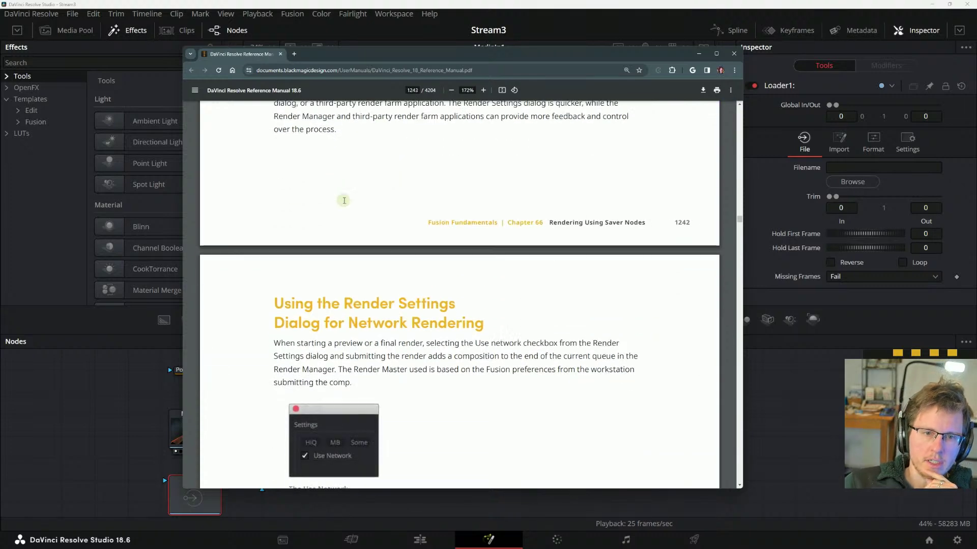
- Read Using the Render Manager Window for Network Rendering, including render order and the ways to add a comp to the queue
scroll(344, 200, "down", 12)
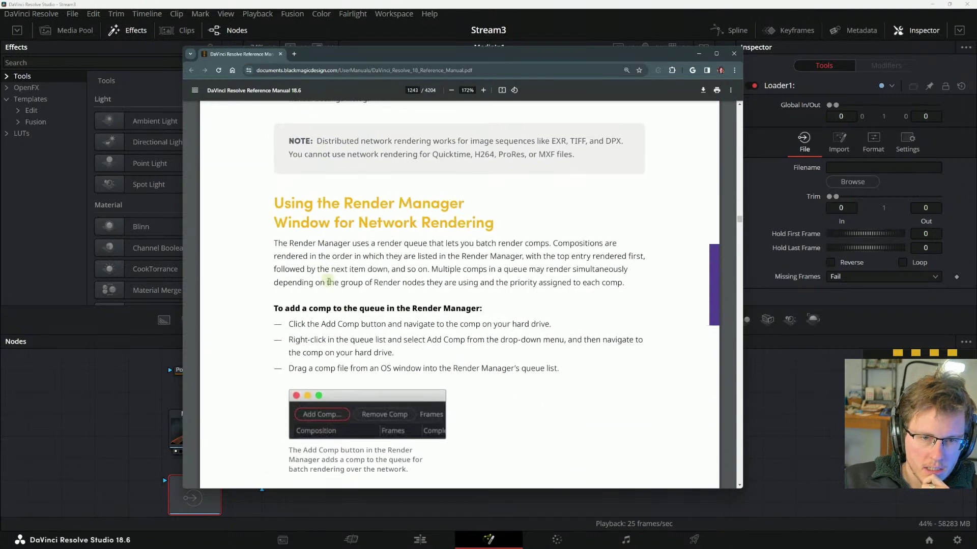
scroll(329, 281, "down", 5)
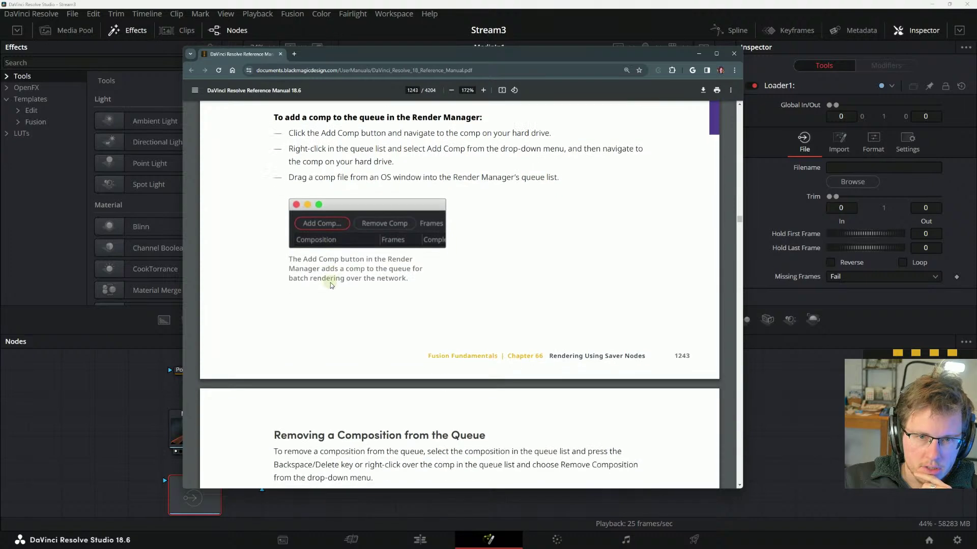
scroll(332, 275, "up", 4)
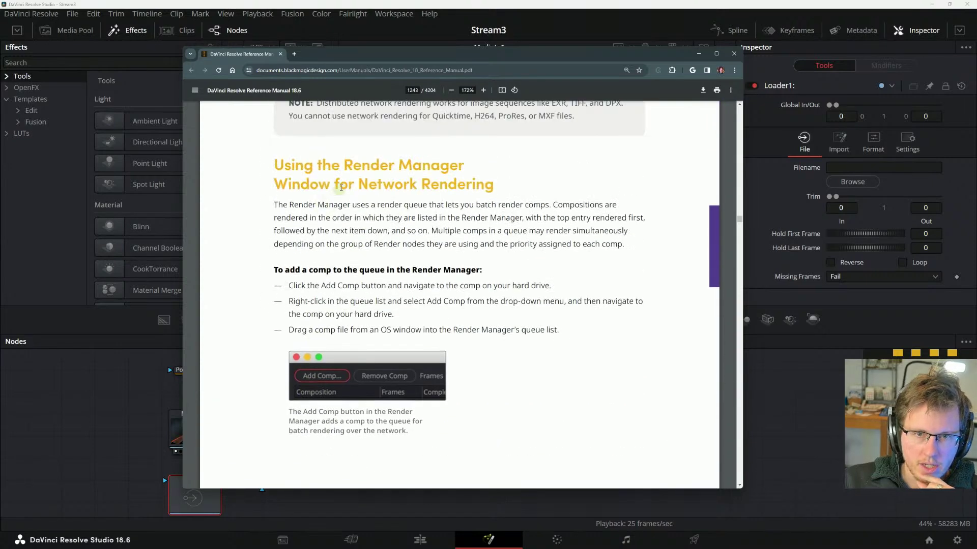
left_click_drag(289, 207, 411, 212)
left_click(411, 213)
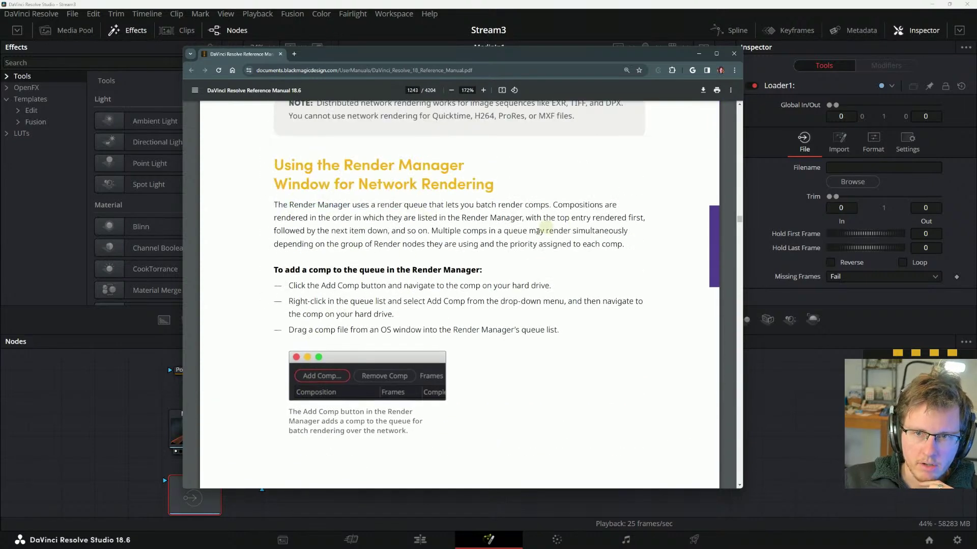
left_click_drag(274, 218, 415, 245)
left_click(414, 246)
- Read how to remove, save and reorder queued compositions and how to work with single and multiple node groups
scroll(387, 300, "down", 10)
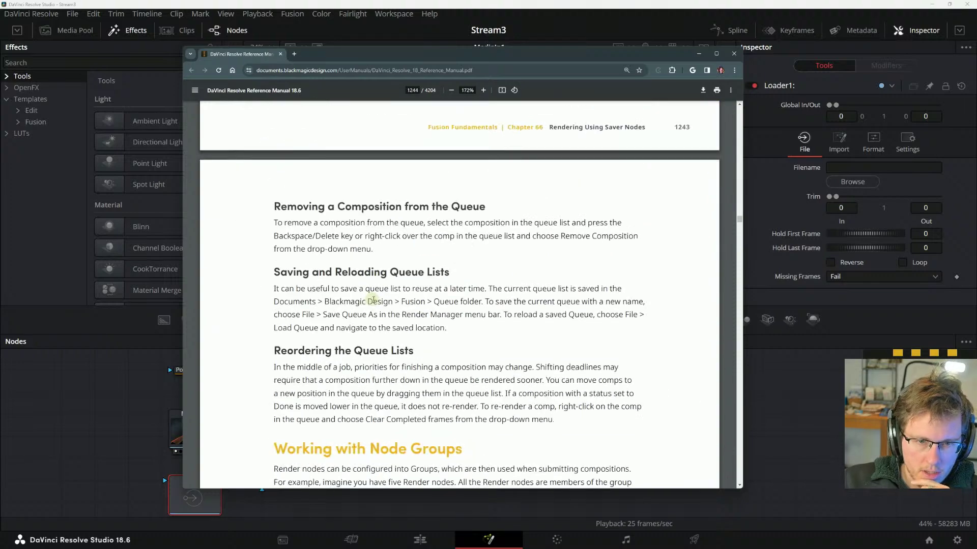
scroll(373, 300, "down", 5)
scroll(346, 280, "down", 2)
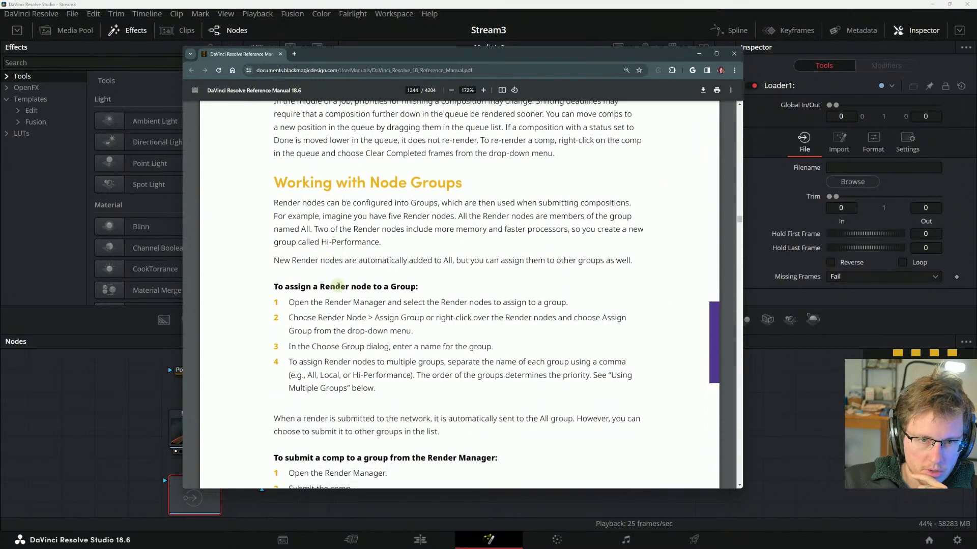
scroll(337, 285, "down", 18)
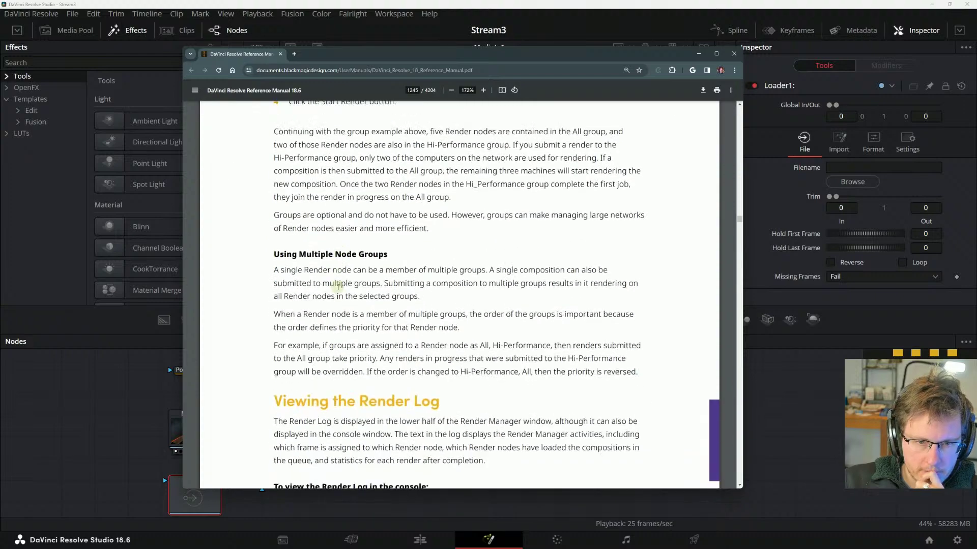
- Skim the Render Log modes, third-party render managers and the table of command line rendering options
scroll(336, 286, "down", 8)
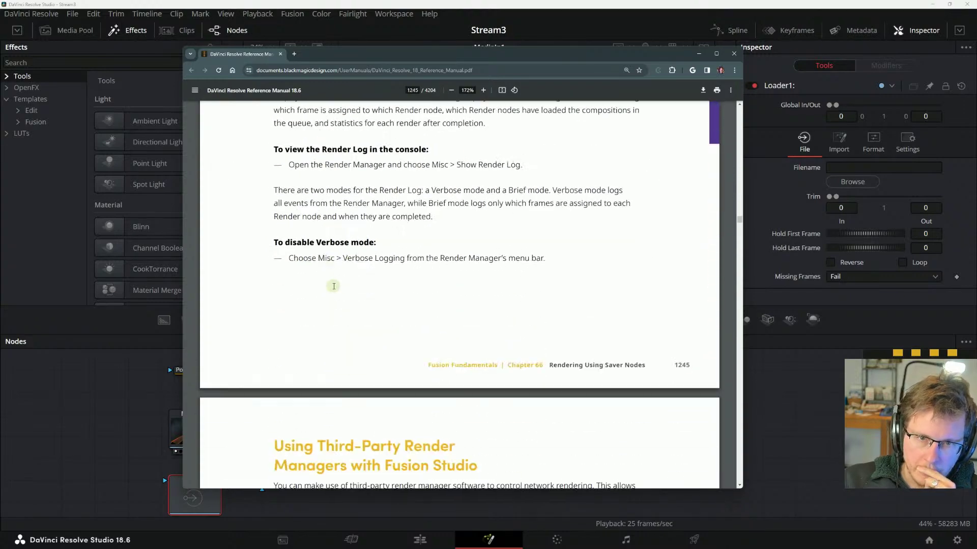
scroll(333, 286, "down", 7)
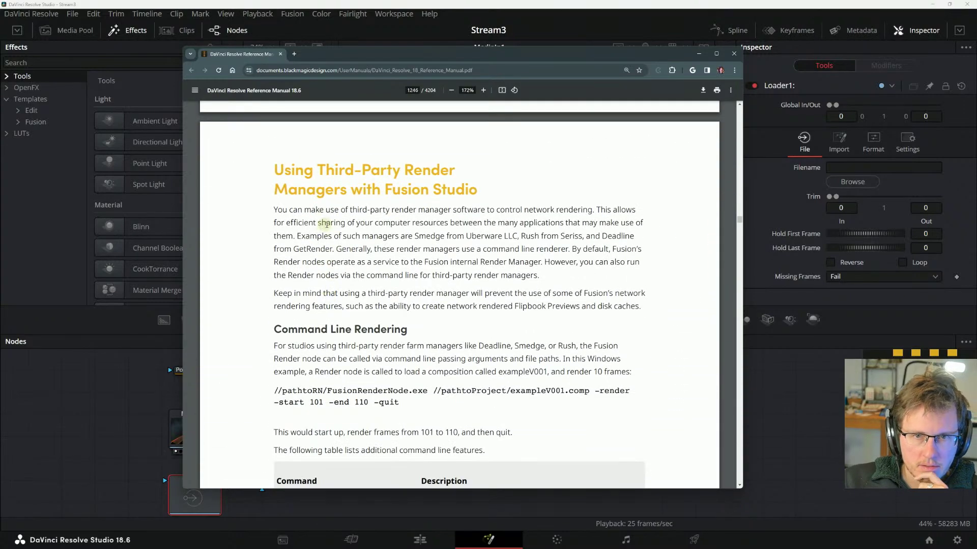
scroll(325, 224, "down", 8)
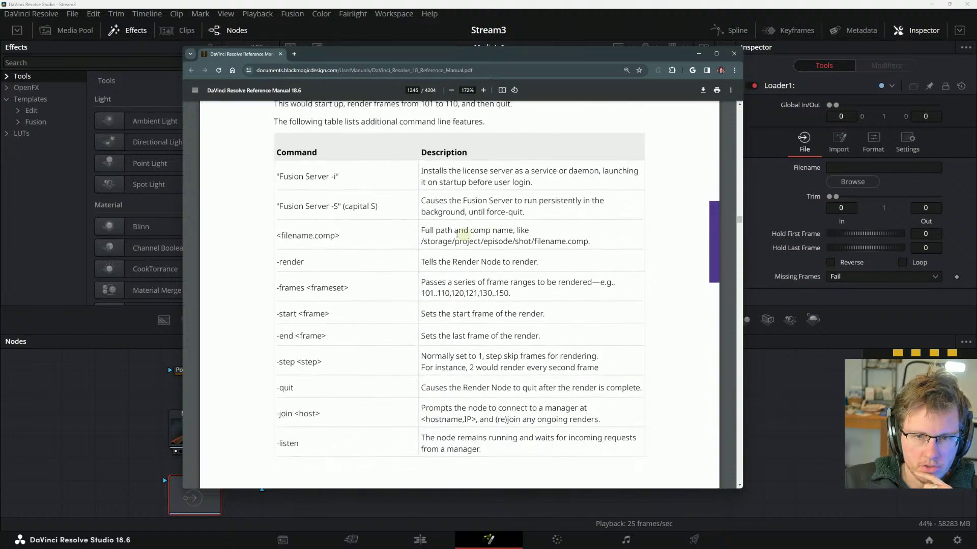
- Skim Preparing Compositions for Network Rendering, from the requirements list through relative paths to installing fonts and third-party plugins
scroll(462, 235, "down", 12)
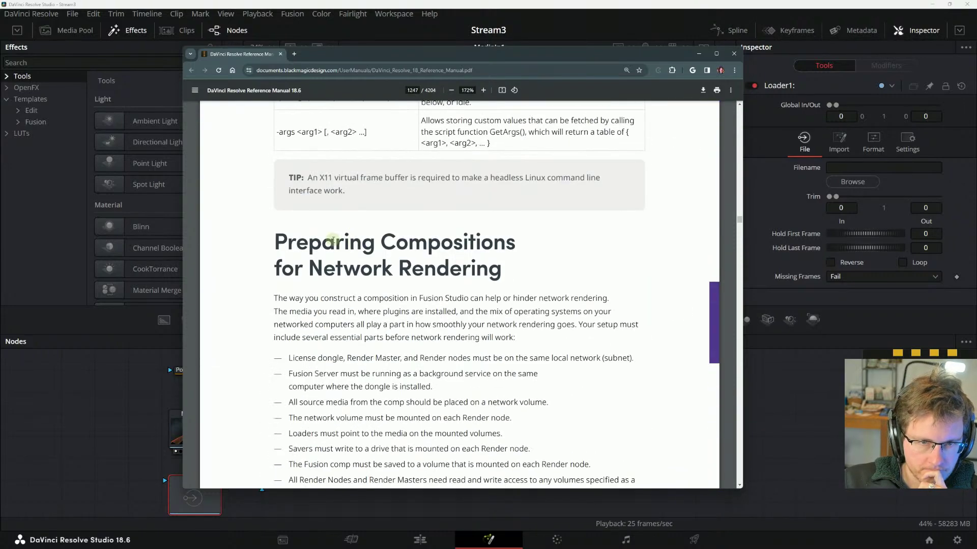
scroll(333, 240, "down", 5)
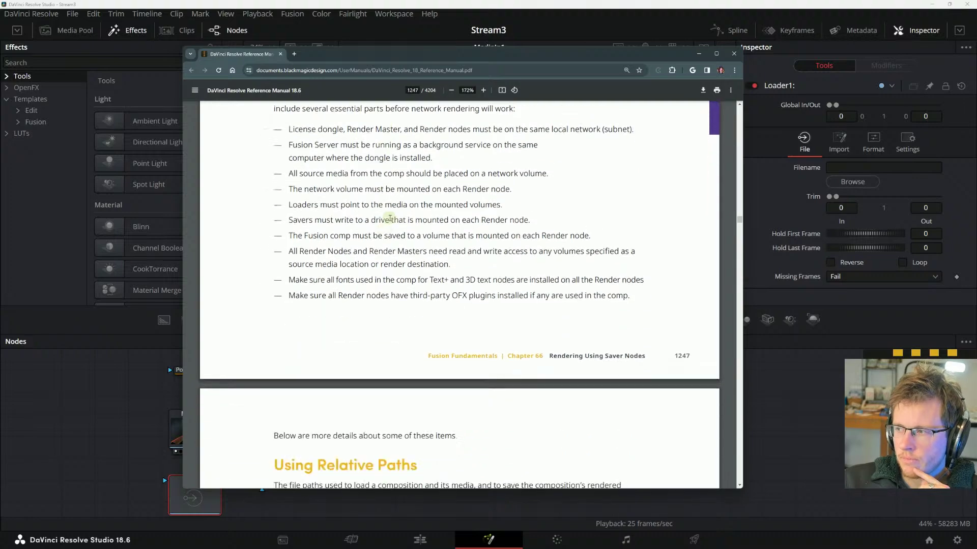
scroll(390, 218, "down", 5)
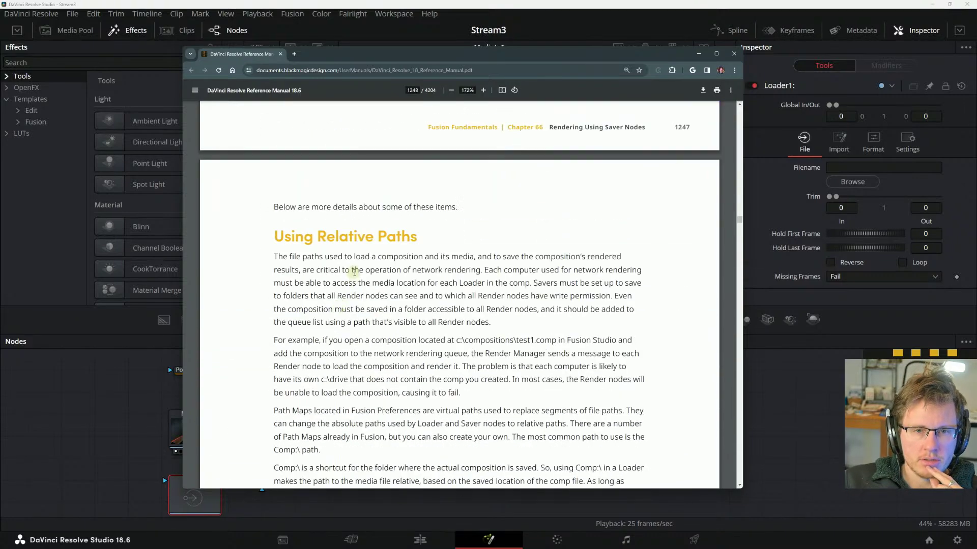
scroll(354, 272, "down", 13)
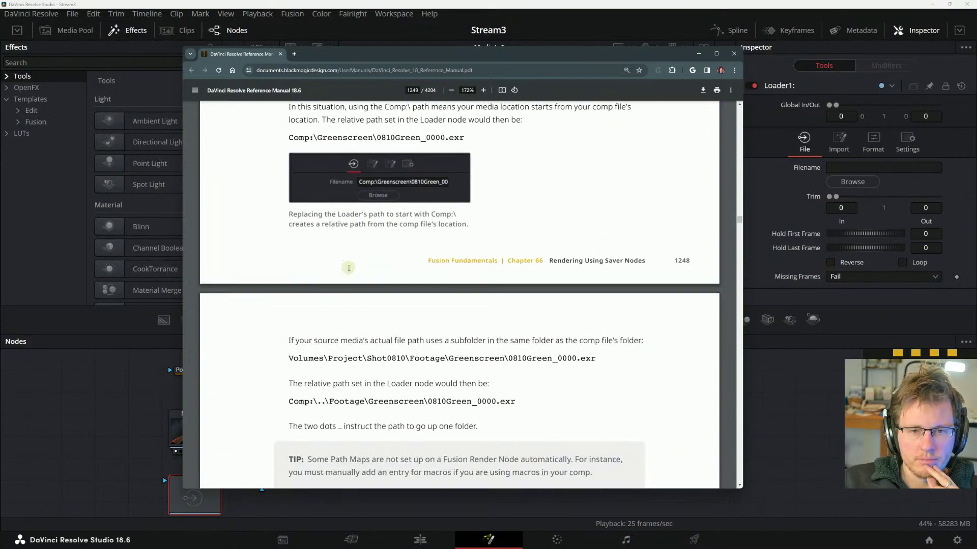
scroll(349, 268, "down", 8)
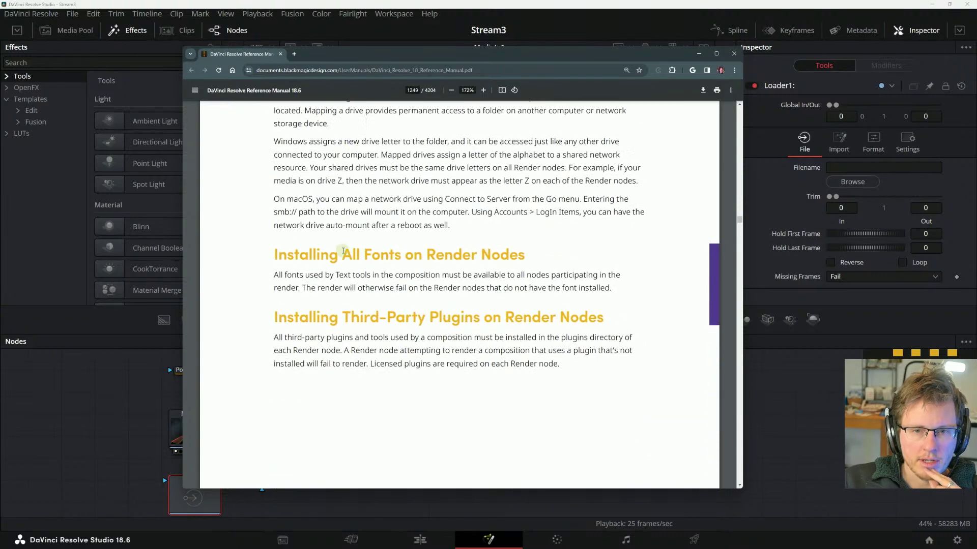
- Go back over Using Mapped Drives and Using Relative Paths, examining the Path Maps explanation and the Comp:\ path examples
scroll(344, 251, "up", 3)
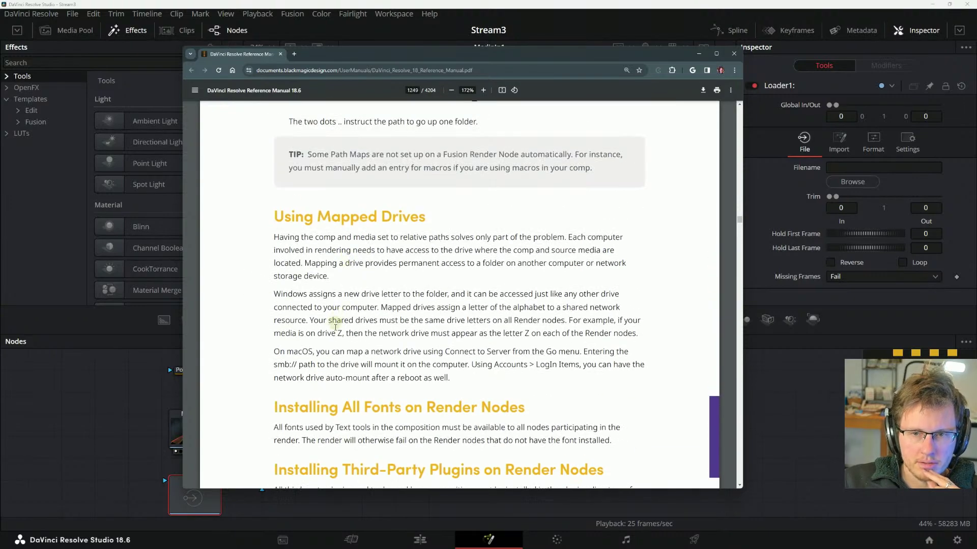
scroll(328, 363, "up", 2)
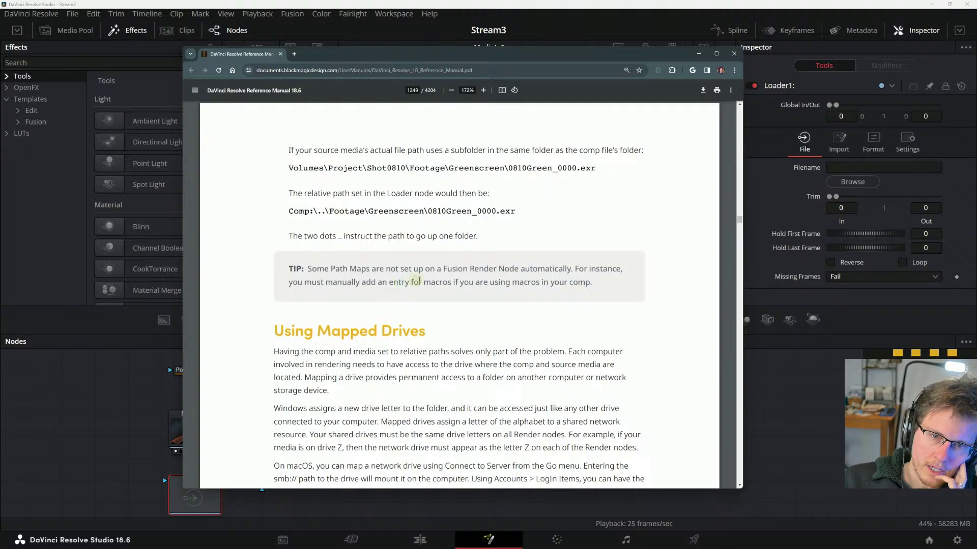
scroll(454, 258, "up", 8)
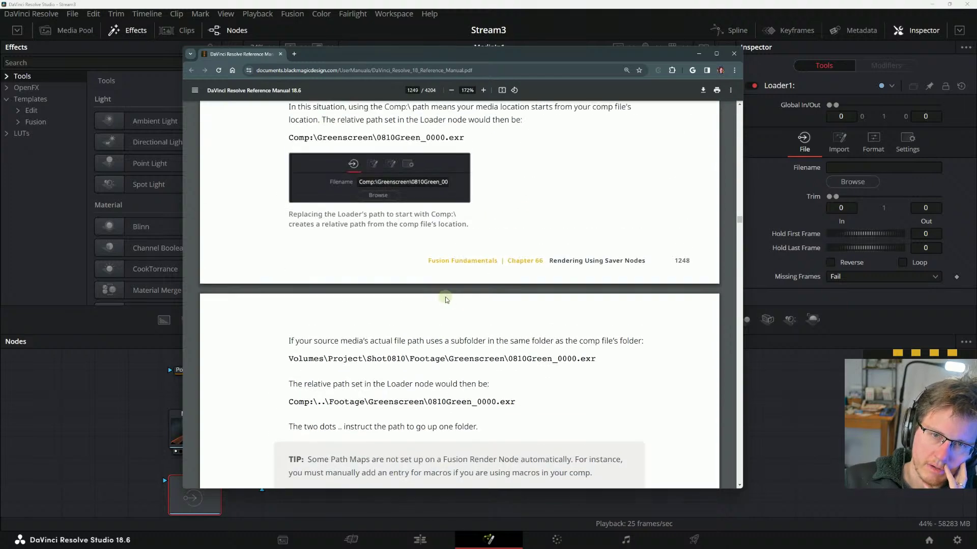
scroll(446, 294, "down", 3)
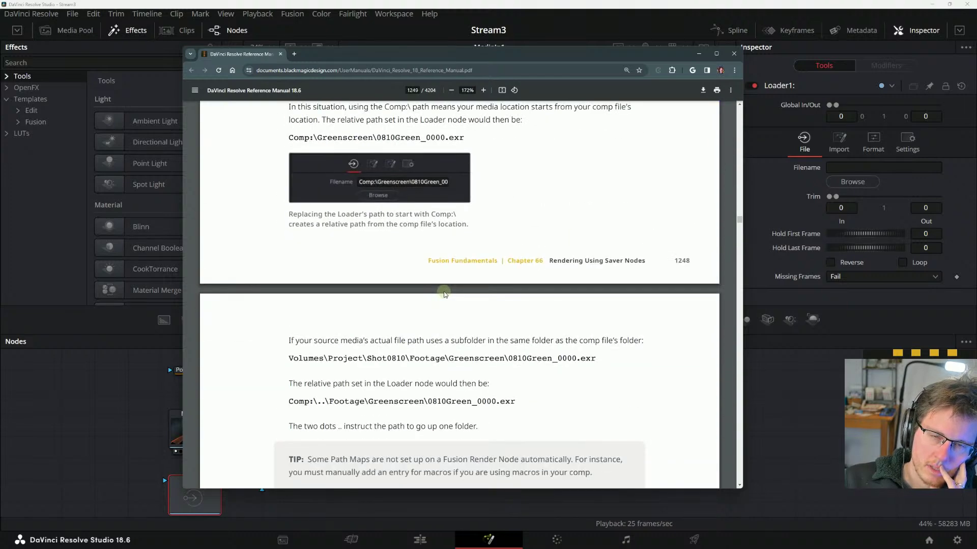
scroll(443, 294, "up", 8)
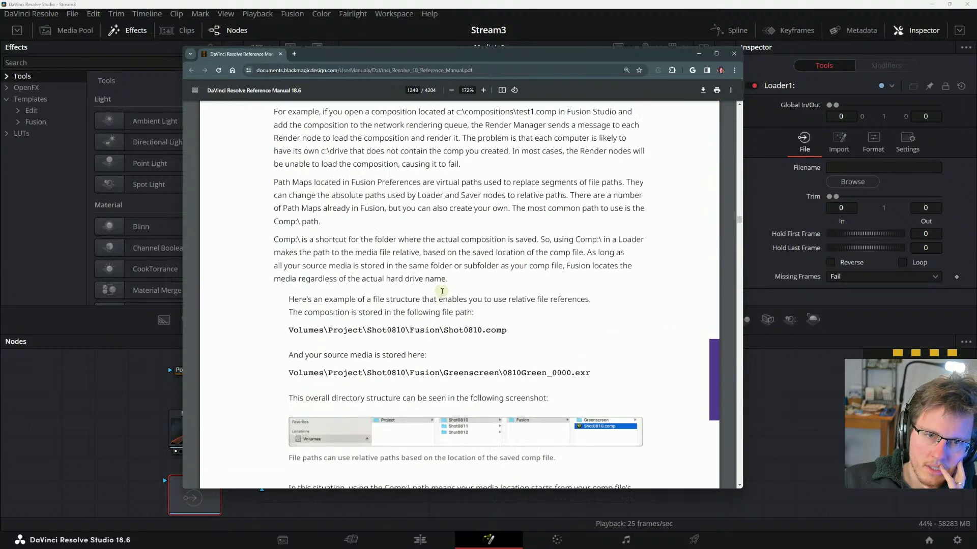
scroll(441, 291, "up", 5)
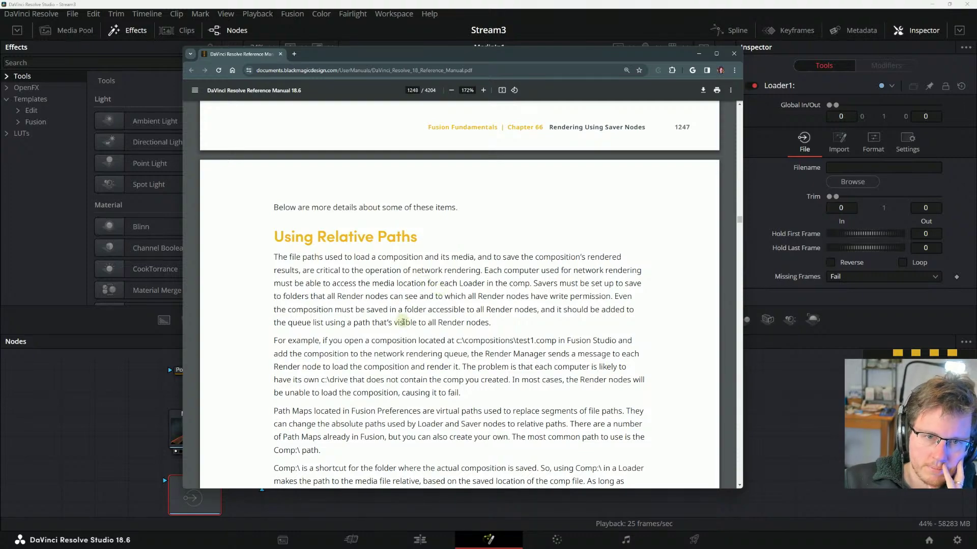
scroll(402, 321, "down", 13)
scroll(390, 300, "up", 13)
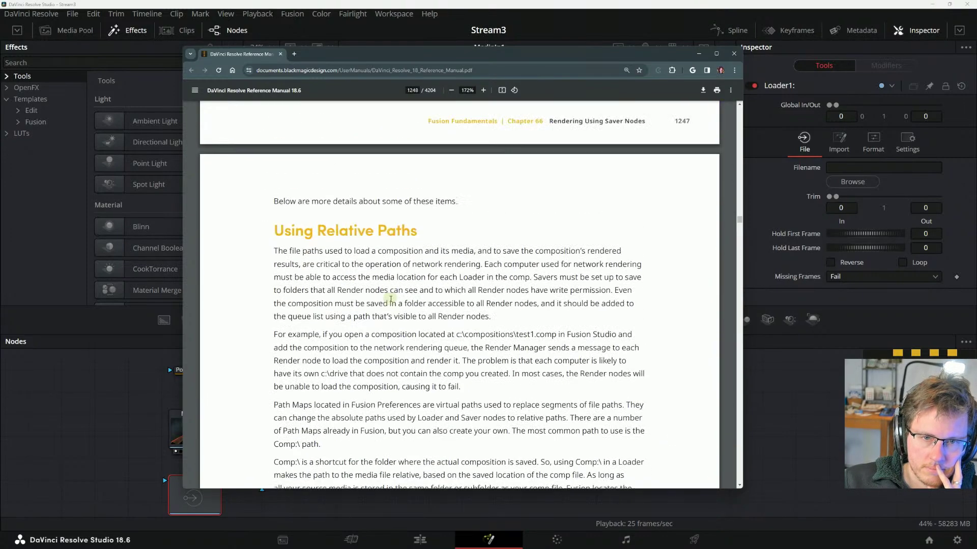
- Reread the introduction and requirements list of Preparing Compositions for Network Rendering, checking its reference to Fusion Studio
scroll(391, 300, "up", 9)
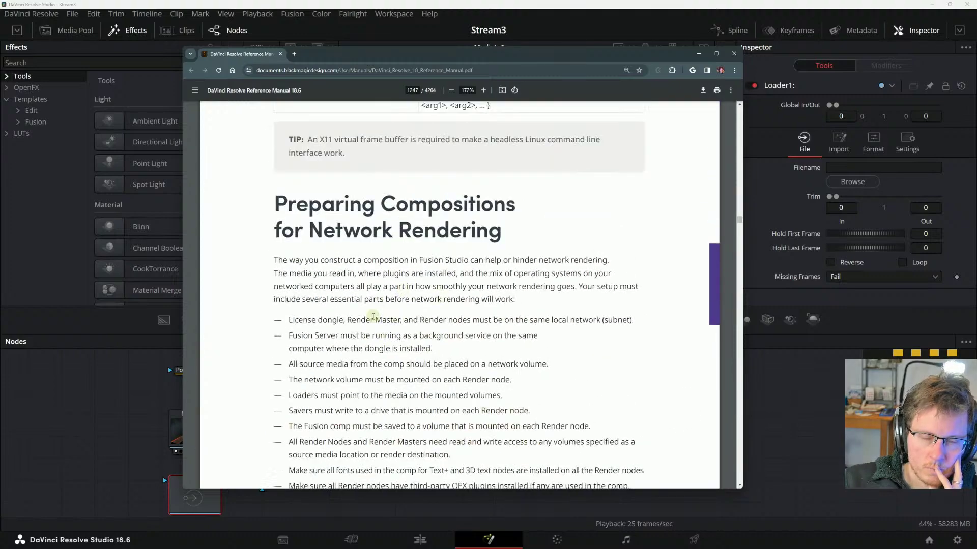
scroll(374, 314, "down", 4)
scroll(356, 295, "up", 5)
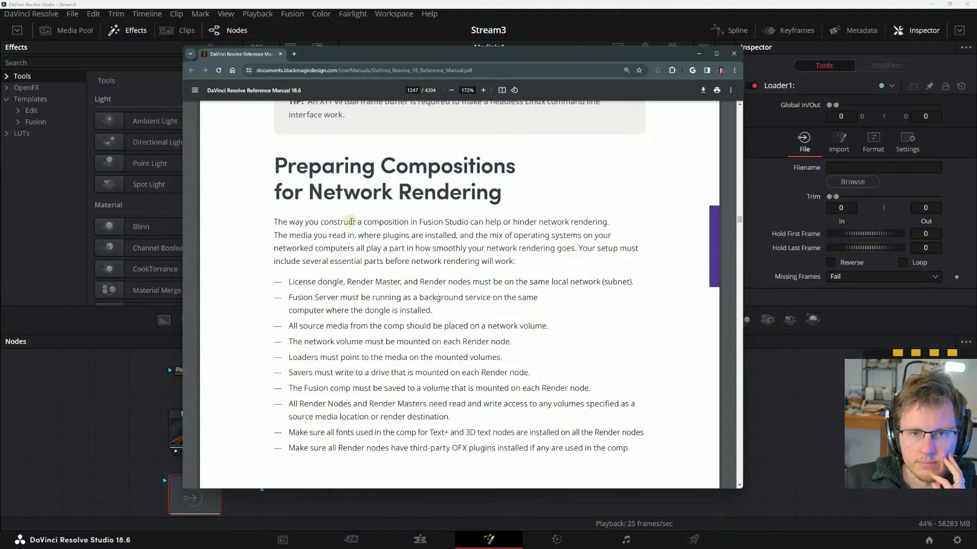
left_click_drag(420, 224, 501, 224)
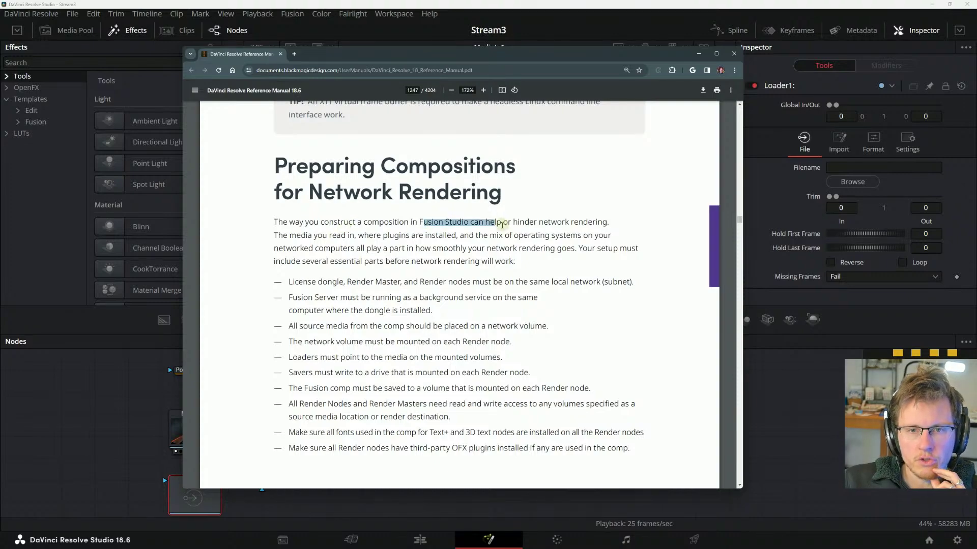
left_click(501, 224)
- Return to Using Mapped Drives and review how shared drives must be set up on every render node
scroll(382, 352, "down", 6)
scroll(382, 352, "down", 18)
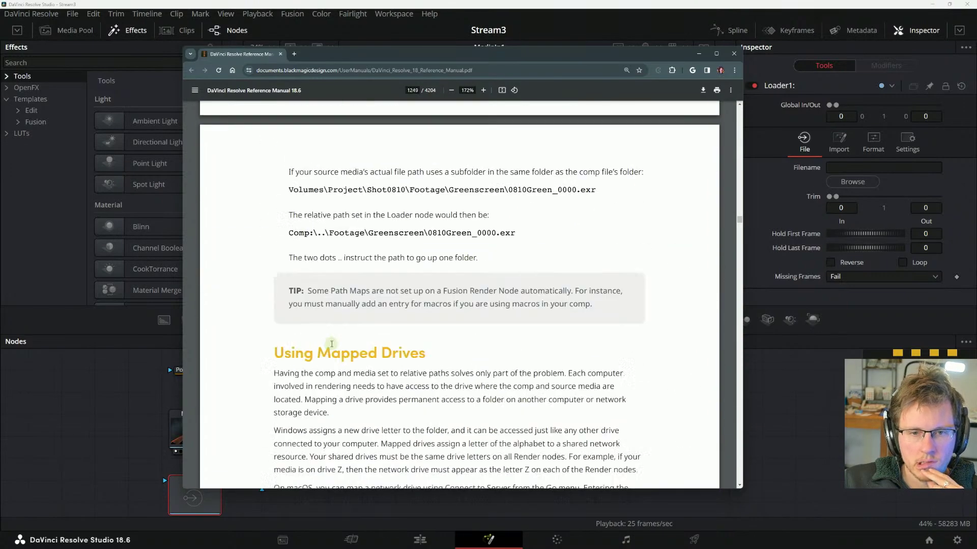
scroll(350, 391, "up", 3)
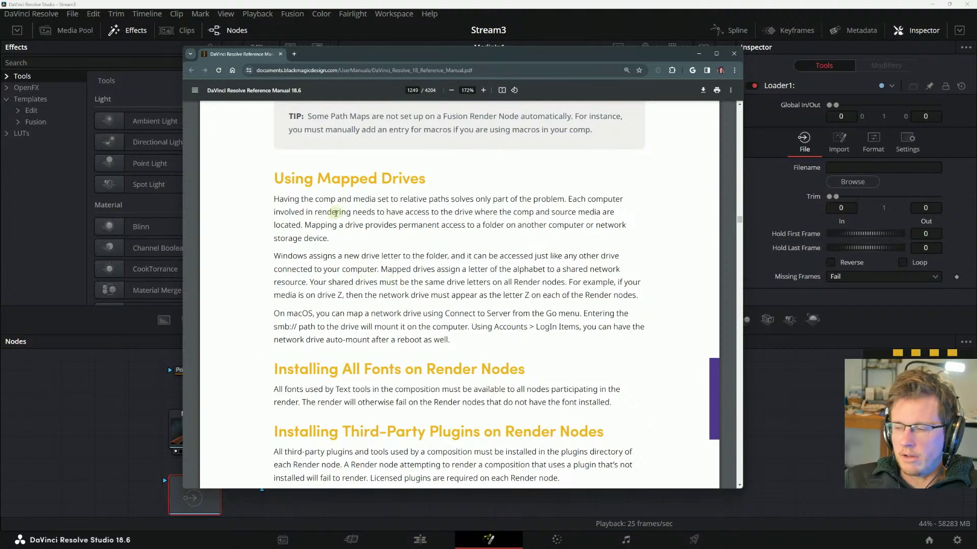
- Read the opening paragraph of Using Mapped Drives on giving each rendering computer access to the comp and source media
left_click_drag(485, 212, 606, 212)
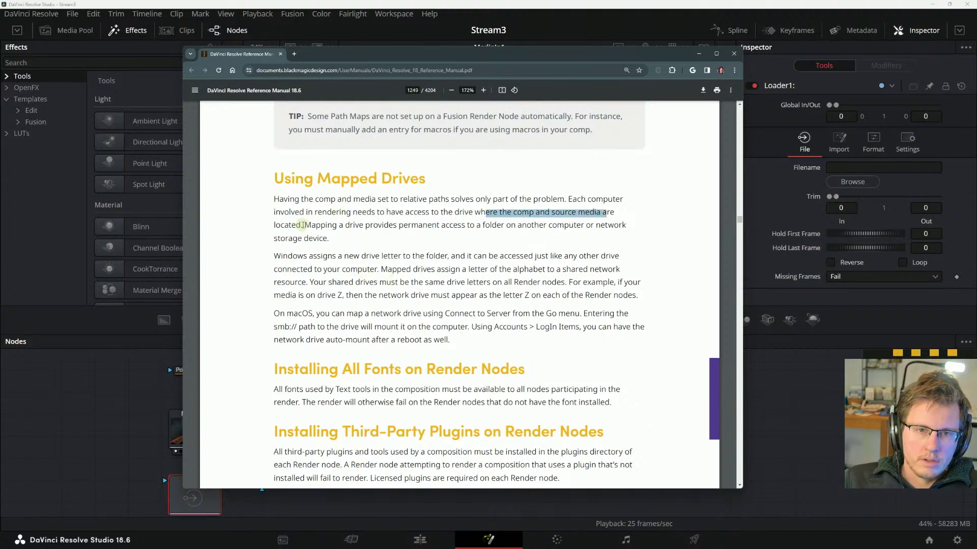
left_click_drag(303, 225, 590, 212)
left_click(473, 232)
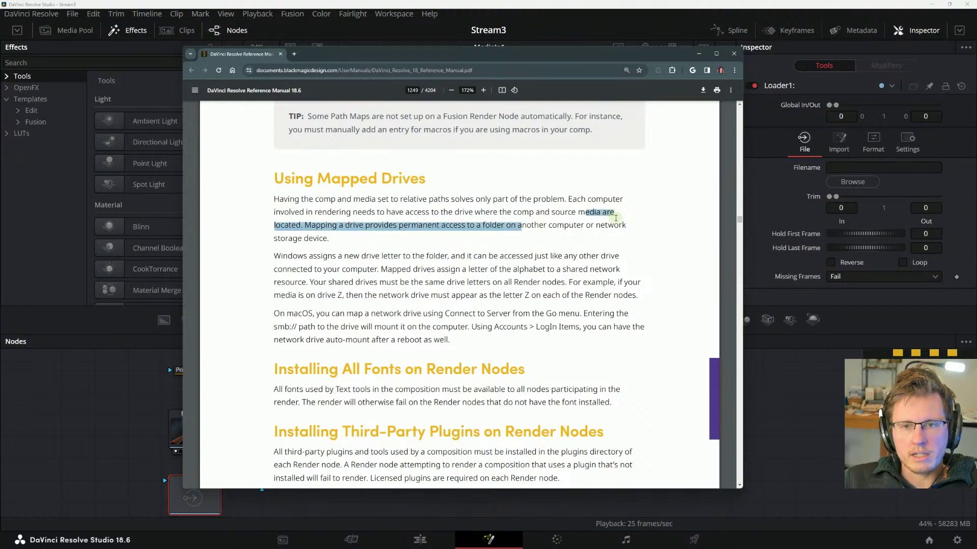
left_click(592, 216)
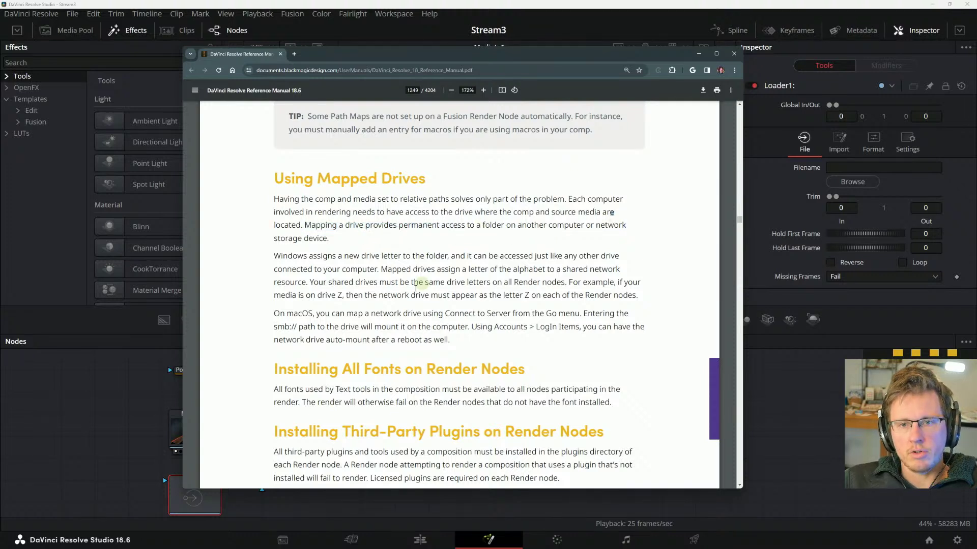
- Study the Windows paragraph of Using Mapped Drives about assigning matching drive letters across all Render nodes
left_click_drag(283, 256, 341, 270)
left_click(310, 264)
left_click_drag(283, 255, 499, 294)
left_click(383, 285)
left_click(331, 268)
left_click(499, 294)
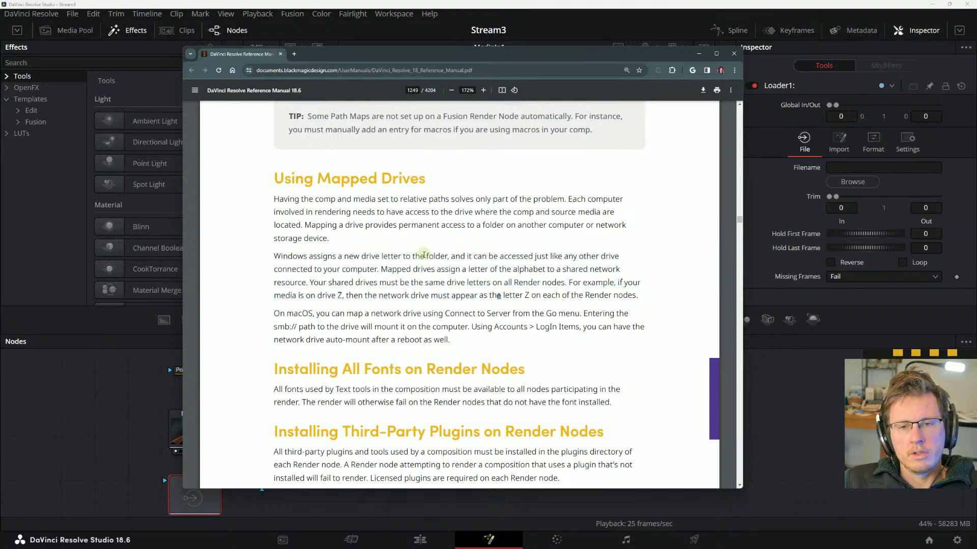
left_click_drag(421, 256, 486, 258)
left_click(526, 276)
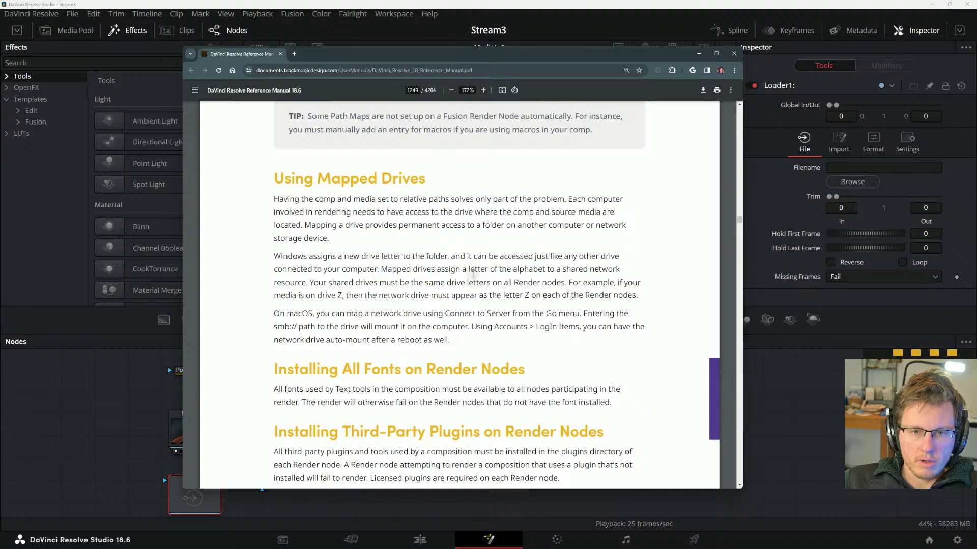
- Read the macOS paragraph of Using Mapped Drives about mounting a network drive with Connect to Server and an smb:// path
scroll(350, 229, "down", 3)
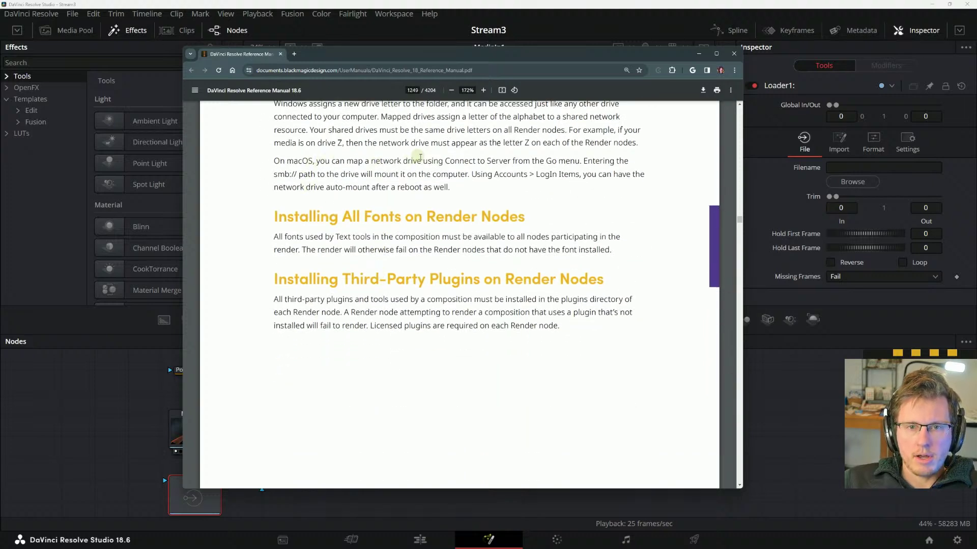
left_click_drag(314, 175, 386, 176)
left_click(352, 183)
- Review Installing All Fonts on Render Nodes, focusing on the sentence about when a render fails
scroll(331, 176, "down", 2)
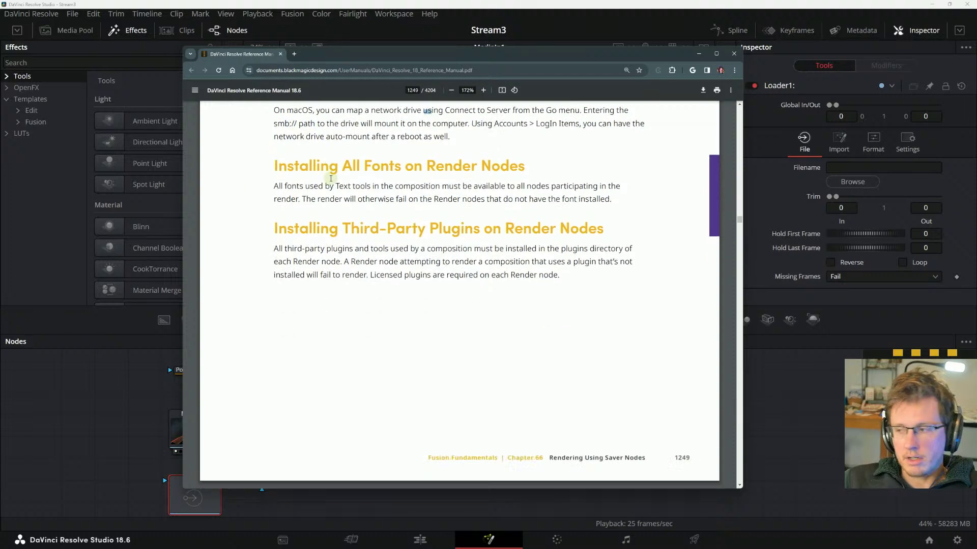
scroll(331, 176, "up", 4)
scroll(343, 246, "down", 3)
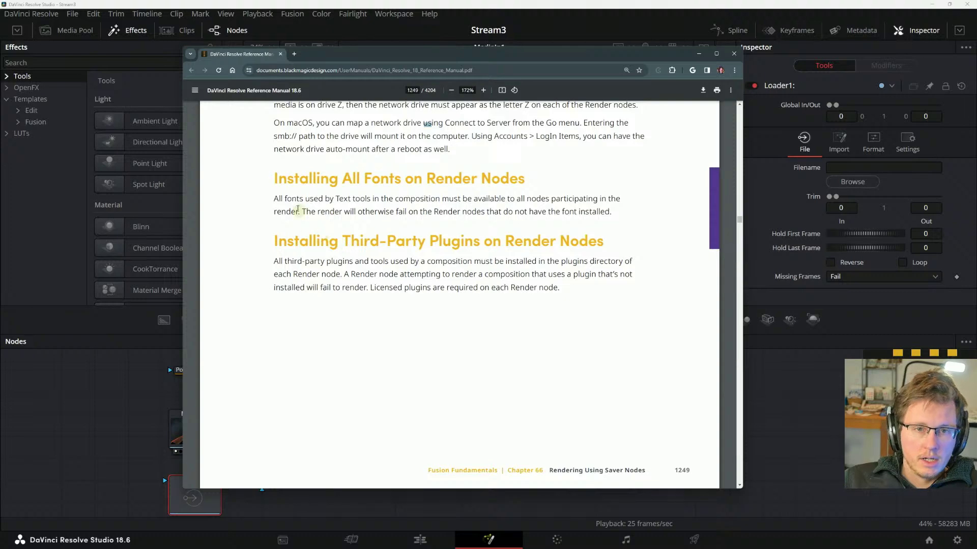
scroll(286, 179, "up", 3)
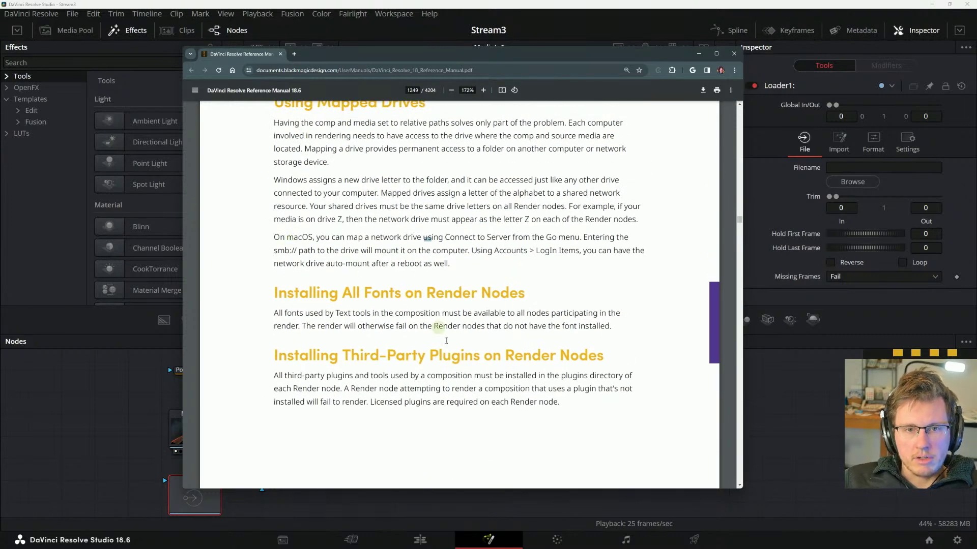
scroll(356, 229, "down", 4)
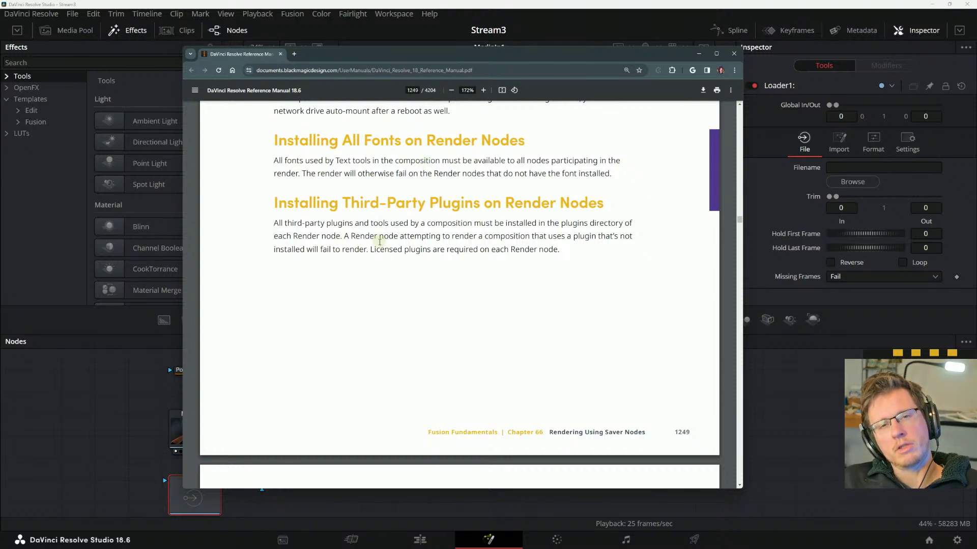
left_click_drag(308, 177, 428, 178)
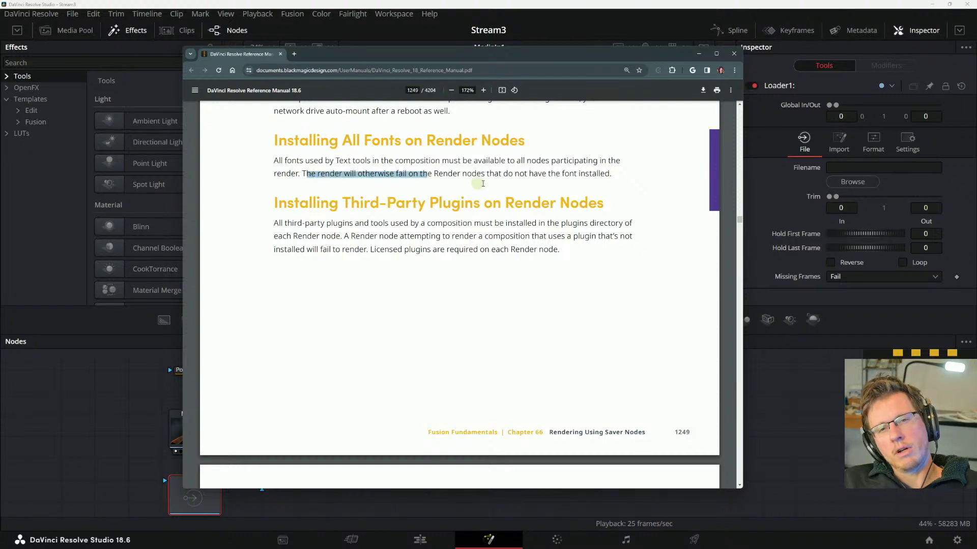
left_click(488, 182)
- Examine Installing Third-Party Plugins on Render Nodes, including the plugins directory requirement and the licensing of plugins on each node
scroll(360, 183, "down", 1)
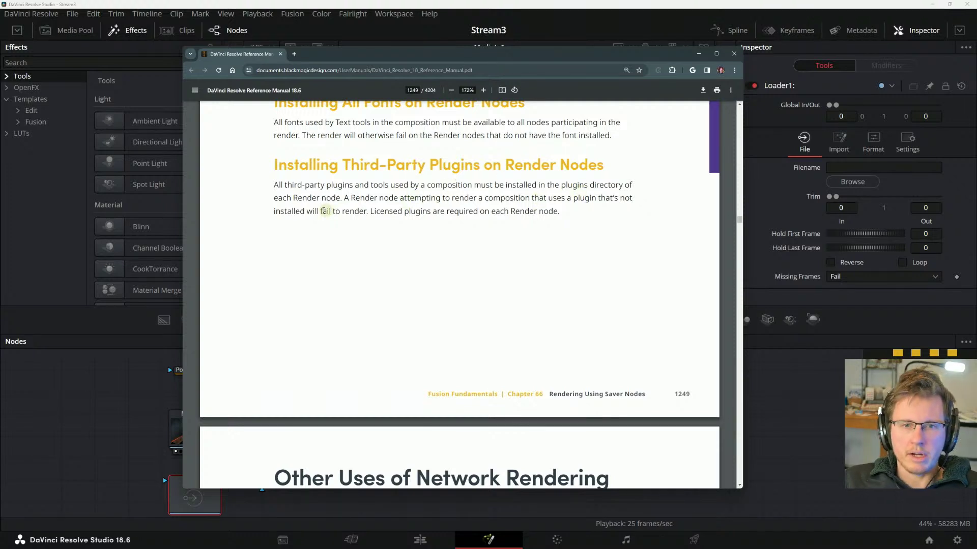
left_click_drag(352, 199, 490, 200)
left_click(516, 196)
left_click(563, 203)
left_click(408, 224)
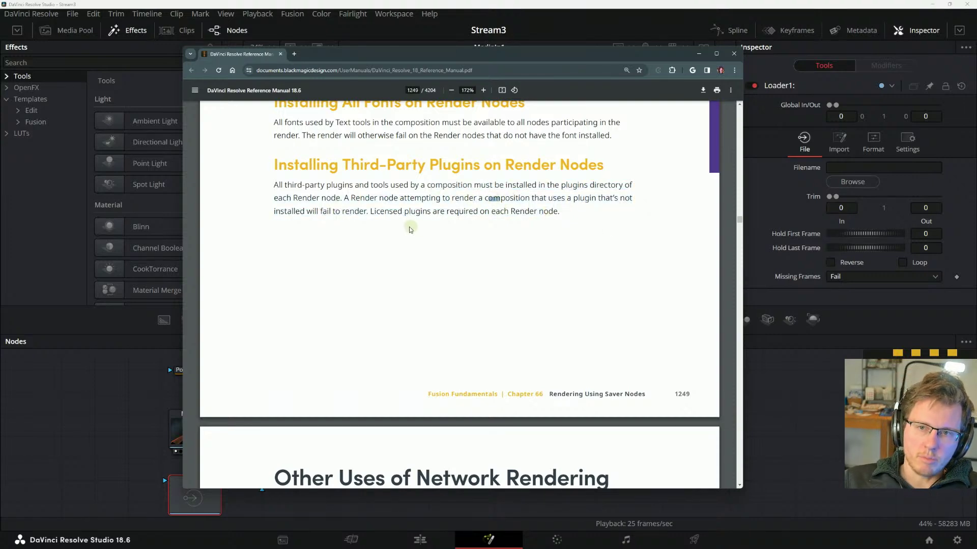
scroll(518, 175, "down", 2)
scroll(534, 173, "up", 1)
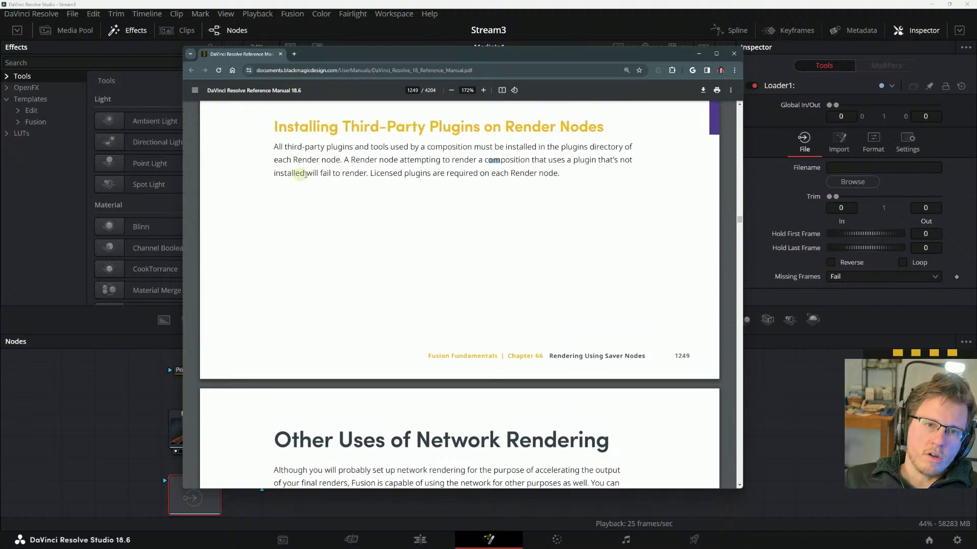
scroll(488, 213, "down", 3)
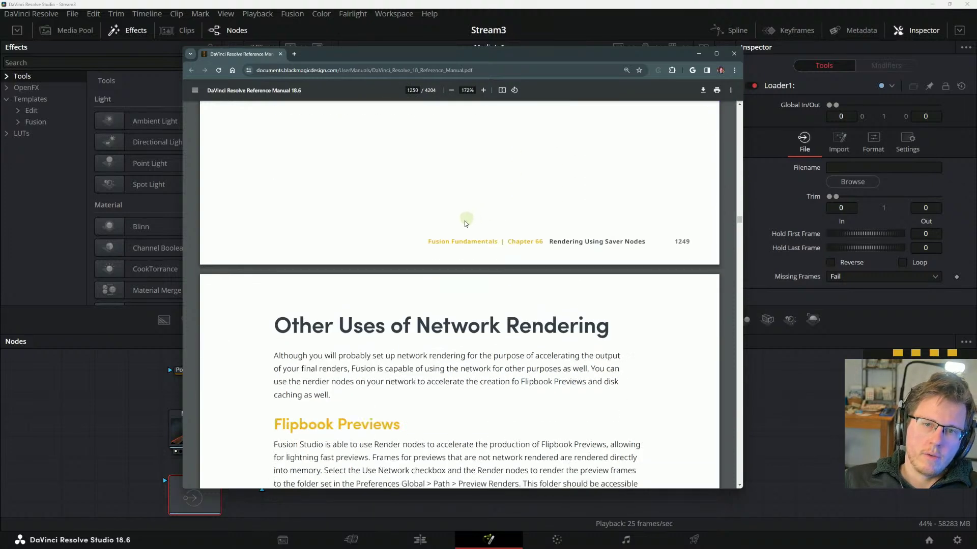
scroll(465, 221, "up", 3)
left_click_drag(370, 173, 570, 173)
left_click(561, 173)
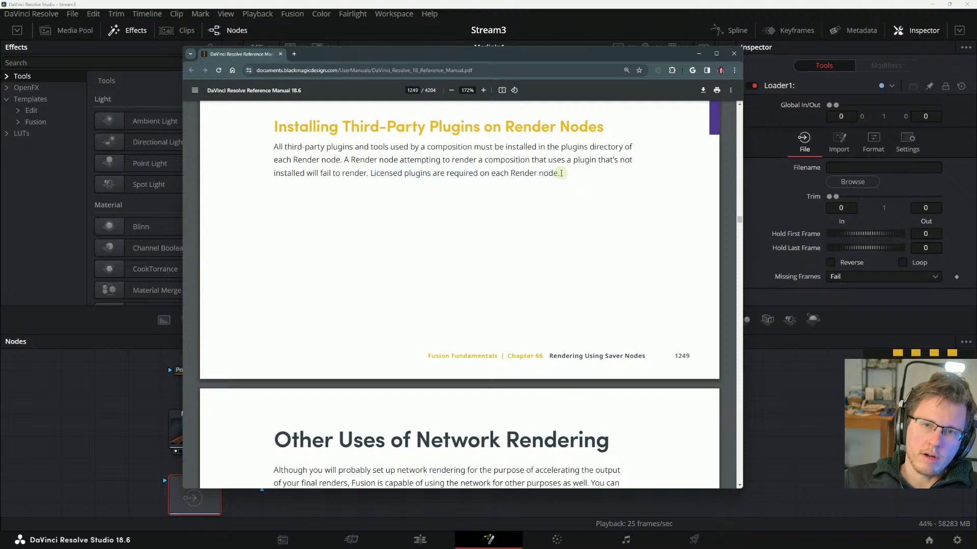
- Read the introduction to Other Uses of Network Rendering and the Flipbook Previews section
scroll(519, 232, "down", 8)
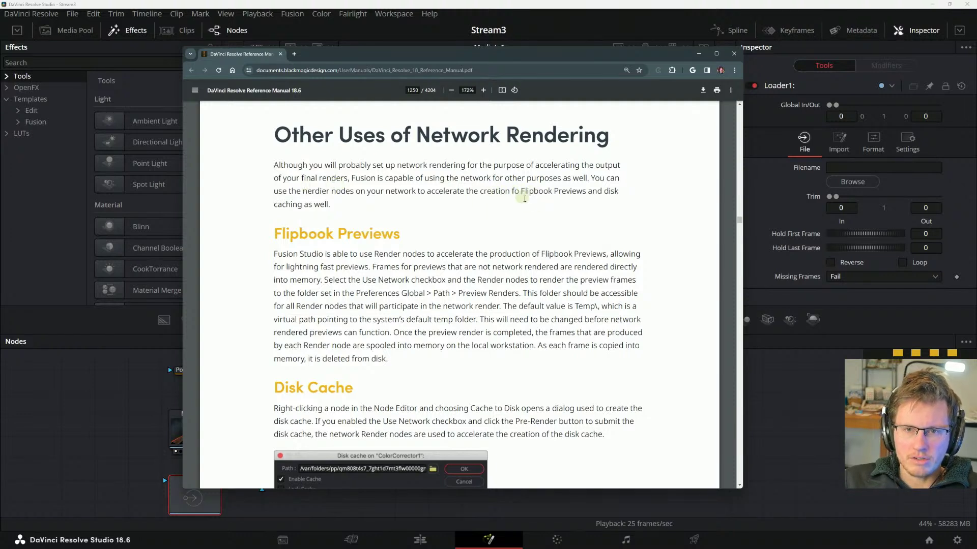
left_click_drag(297, 191, 510, 191)
left_click(375, 183)
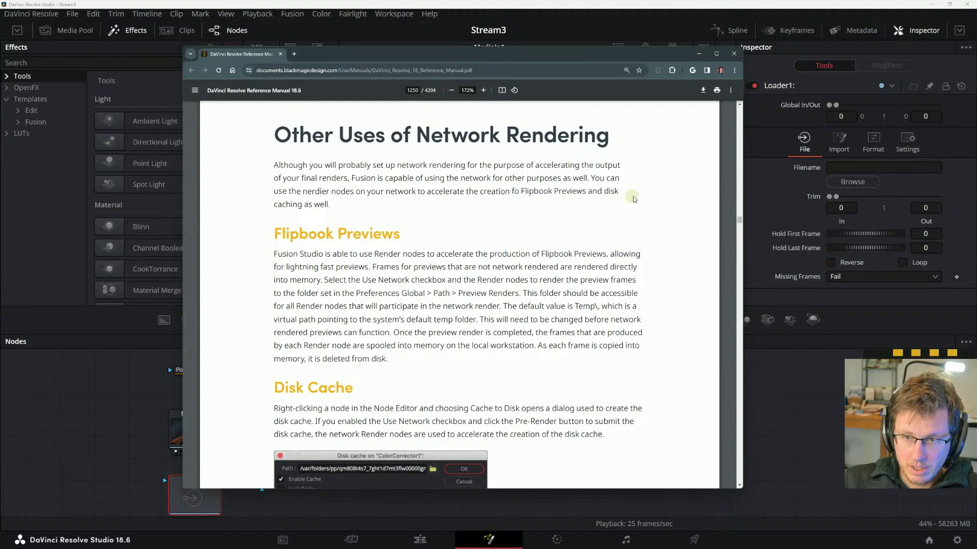
scroll(354, 202, "down", 3)
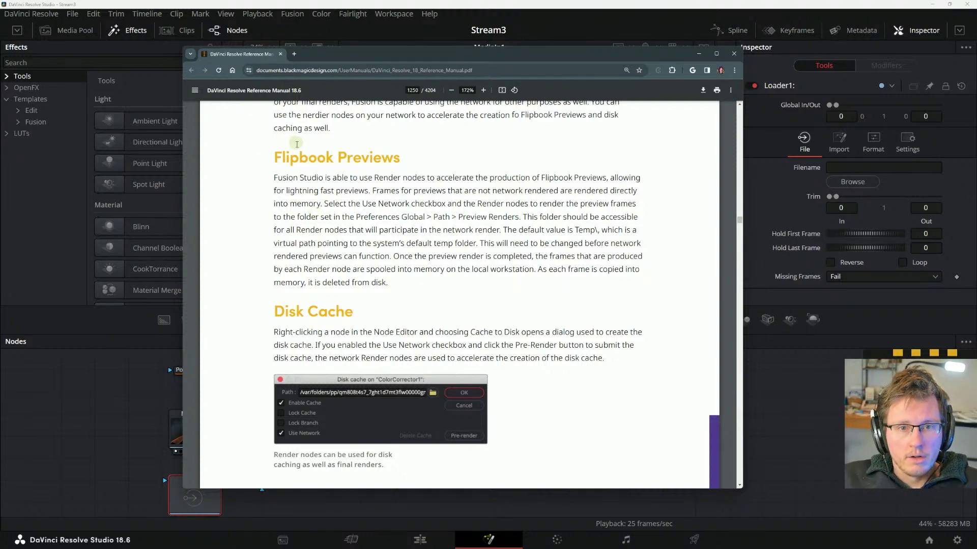
left_click_drag(281, 181, 406, 237)
- Review the Disk Cache section and its example dialog for pre-rendering a node's cache over the network
scroll(401, 237, "down", 5)
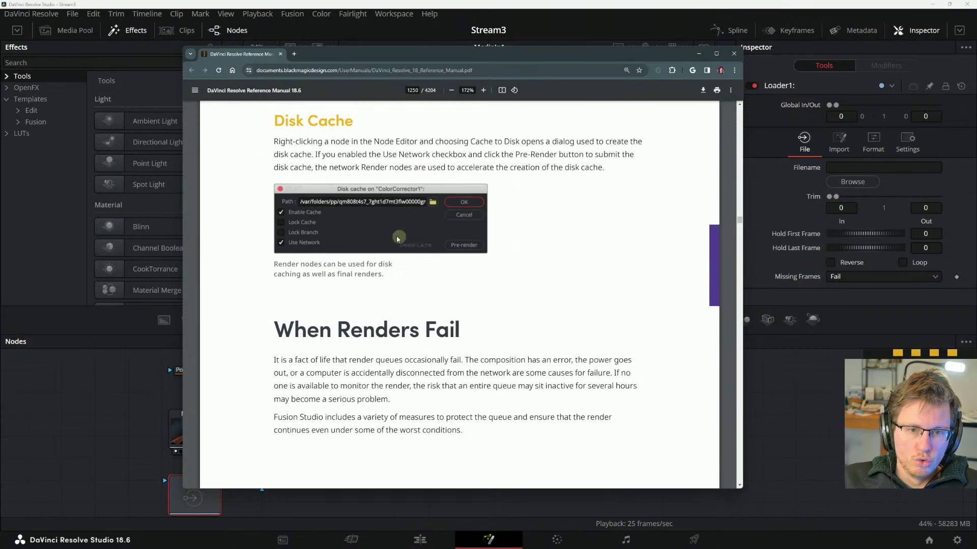
left_click_drag(276, 138, 392, 155)
left_click(392, 155)
scroll(376, 163, "up", 1)
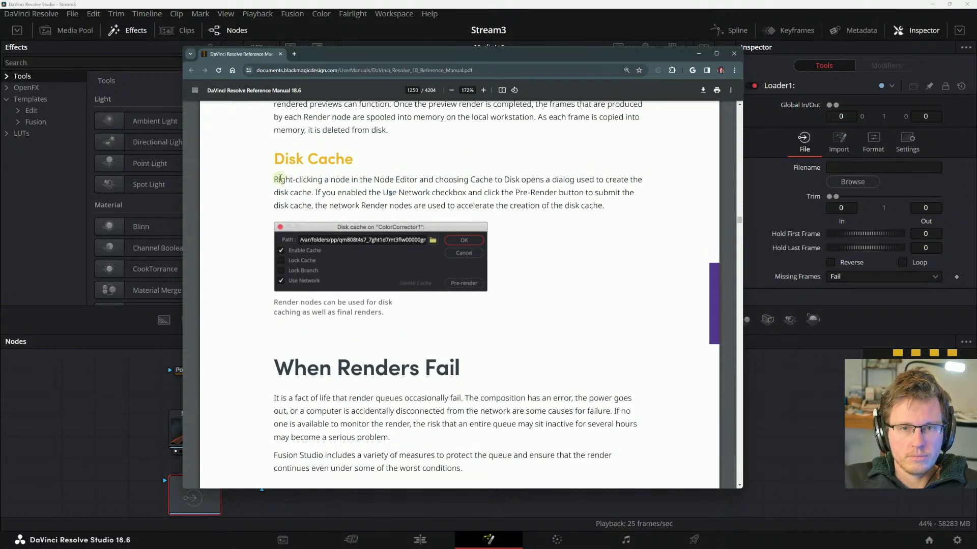
- Skim from When Renders Fail through Automatic Rejoining of the Queue to the Frame Timeouts section
scroll(308, 204, "down", 5)
scroll(283, 219, "down", 6)
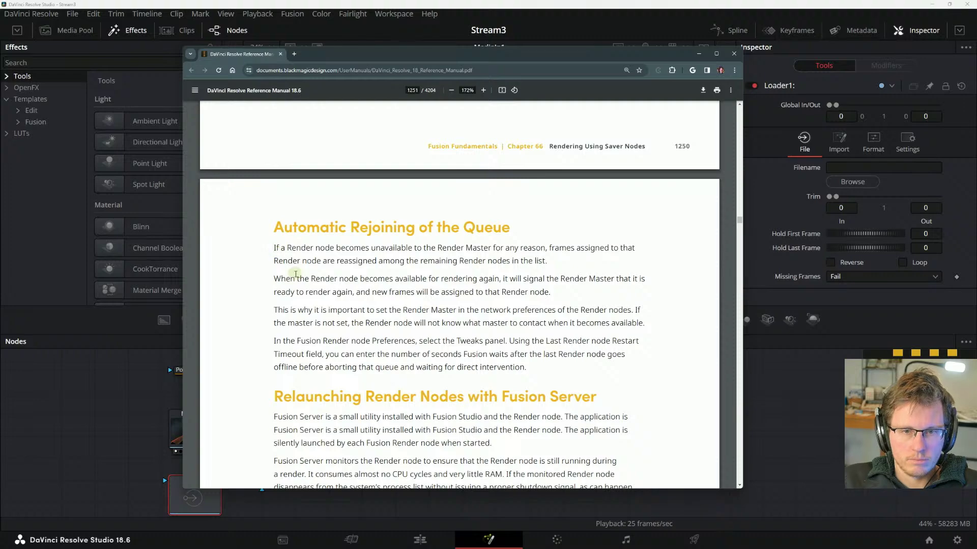
scroll(302, 271, "down", 5)
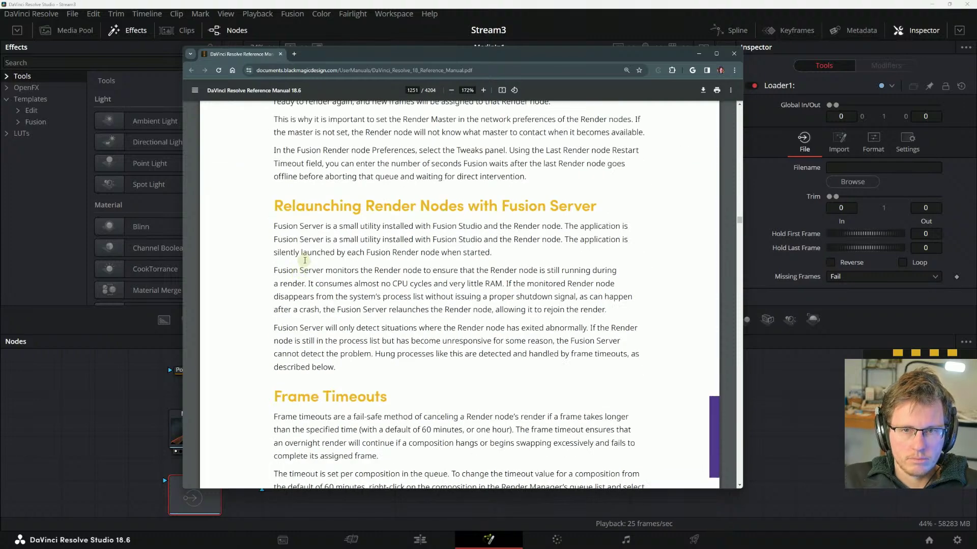
scroll(287, 275, "down", 6)
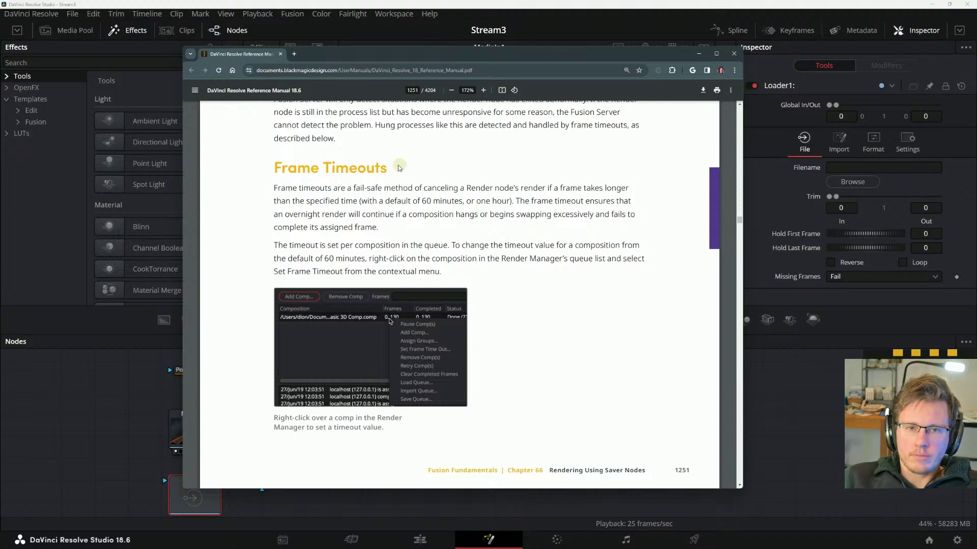
- Go back to Relaunching Render Nodes with Fusion Server and read how the utility is described
scroll(292, 216, "up", 1)
scroll(292, 216, "up", 3)
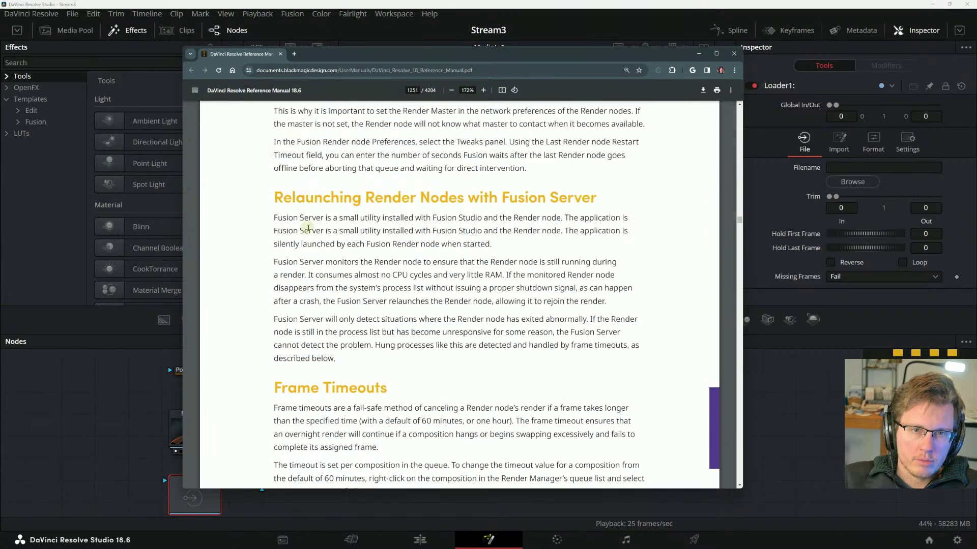
left_click_drag(289, 307, 578, 247)
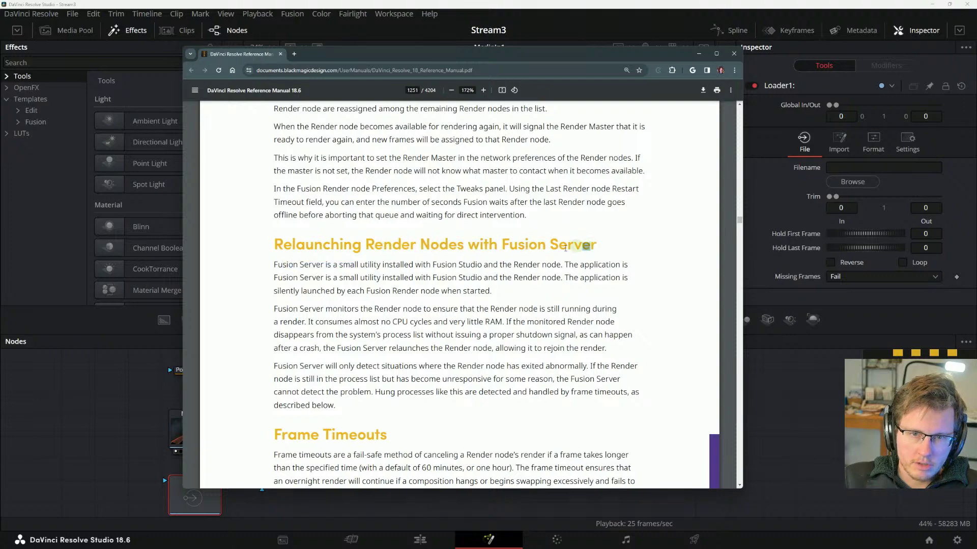
left_click_drag(300, 264, 517, 279)
left_click(472, 272)
- Skim the Heartbeats section and read Managing Memory Use, including how to access a Render node's memory preferences
scroll(358, 336, "down", 12)
scroll(357, 335, "up", 3)
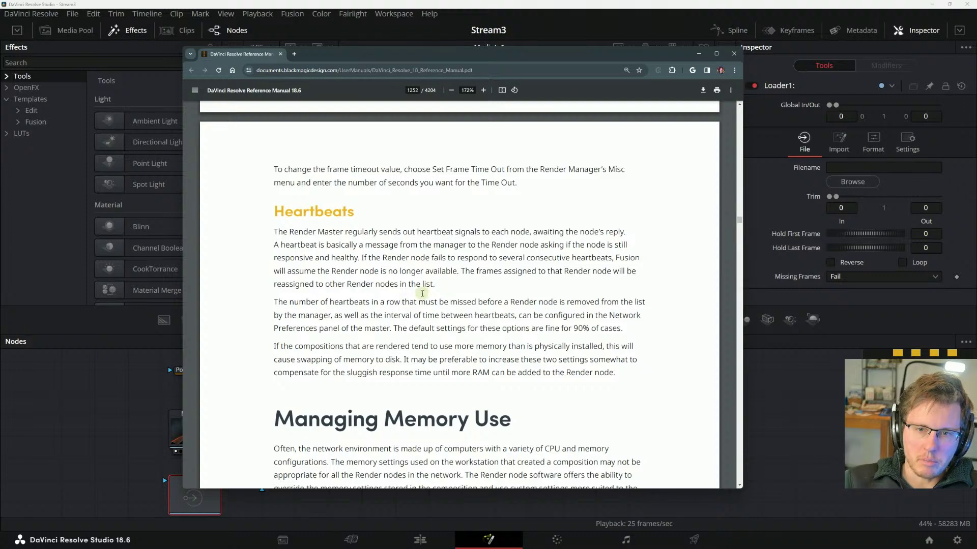
scroll(459, 354, "down", 6)
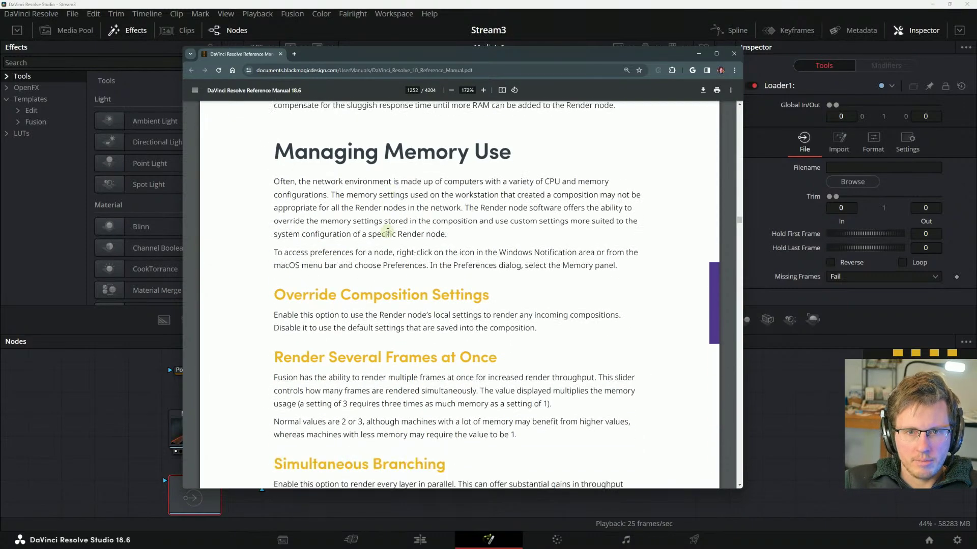
scroll(316, 244, "up", 2)
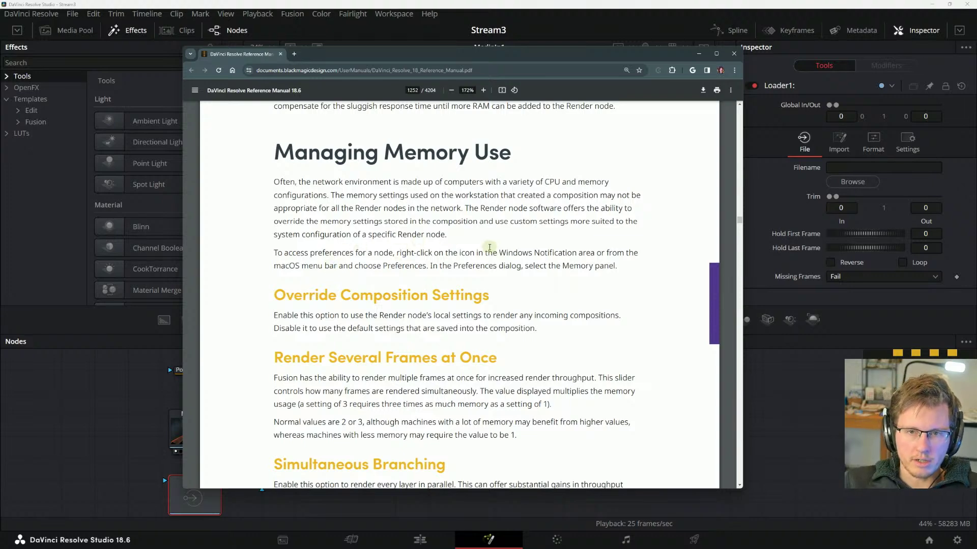
scroll(499, 247, "down", 3)
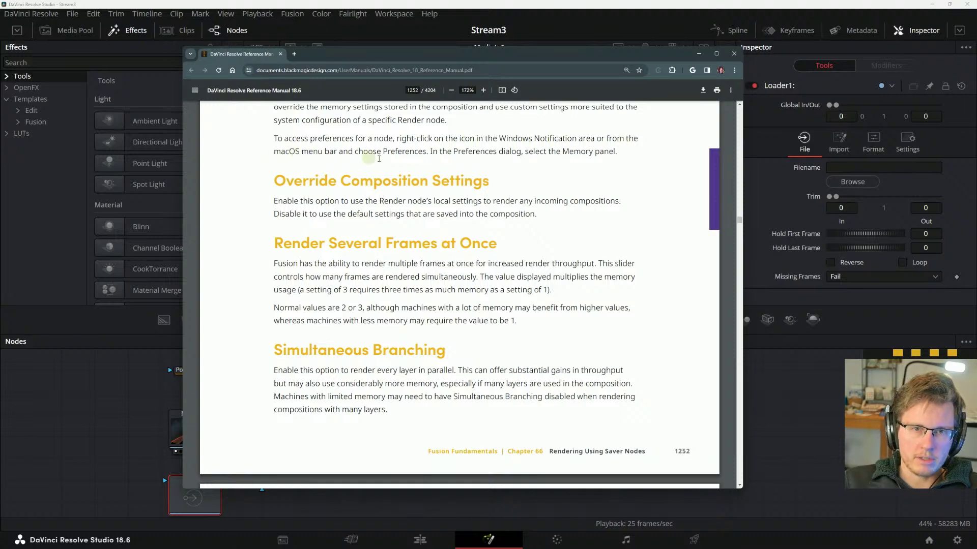
- Study Override Composition Settings, comparing the Render node's local settings with the default settings saved in the composition
scroll(360, 141, "down", 1)
scroll(303, 175, "up", 1)
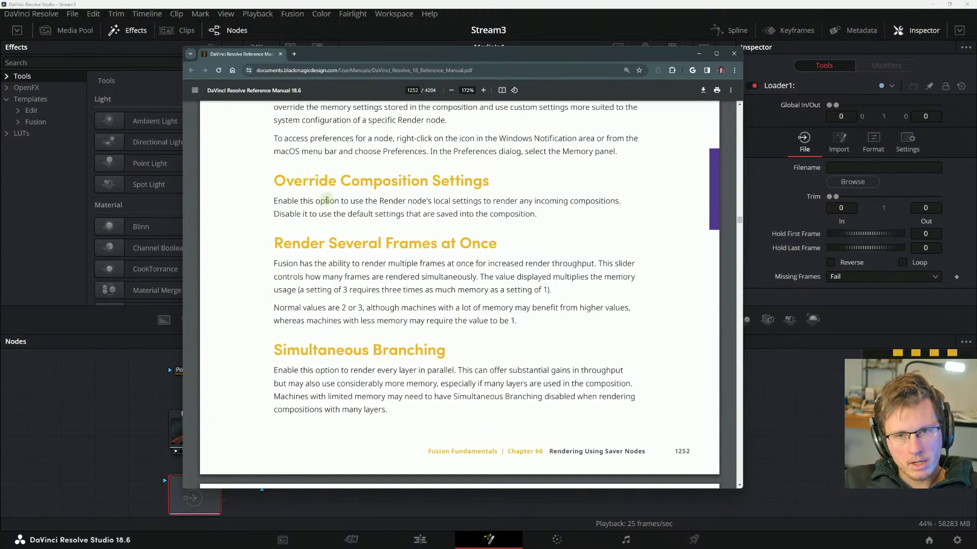
left_click_drag(274, 201, 398, 205)
left_click_drag(398, 204, 402, 206)
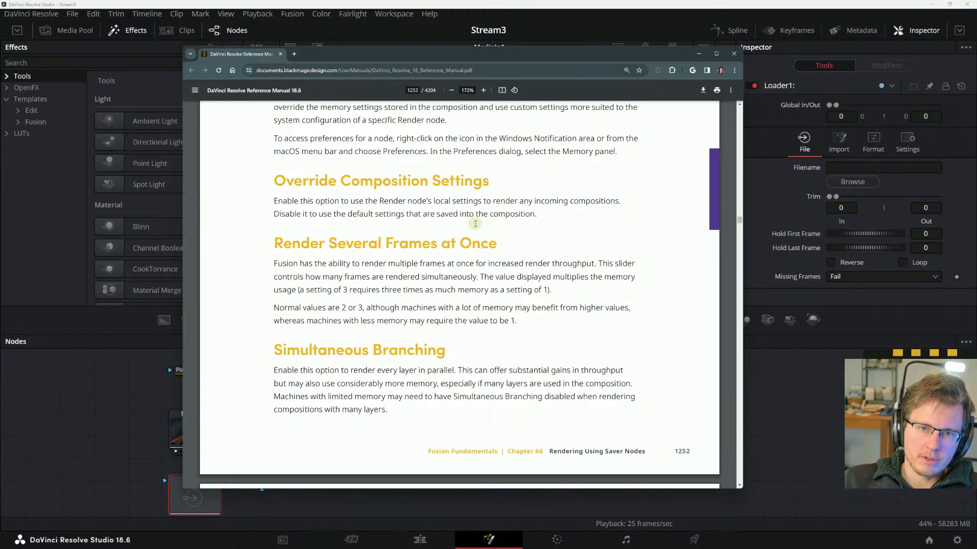
left_click_drag(556, 209, 476, 205)
left_click(468, 202)
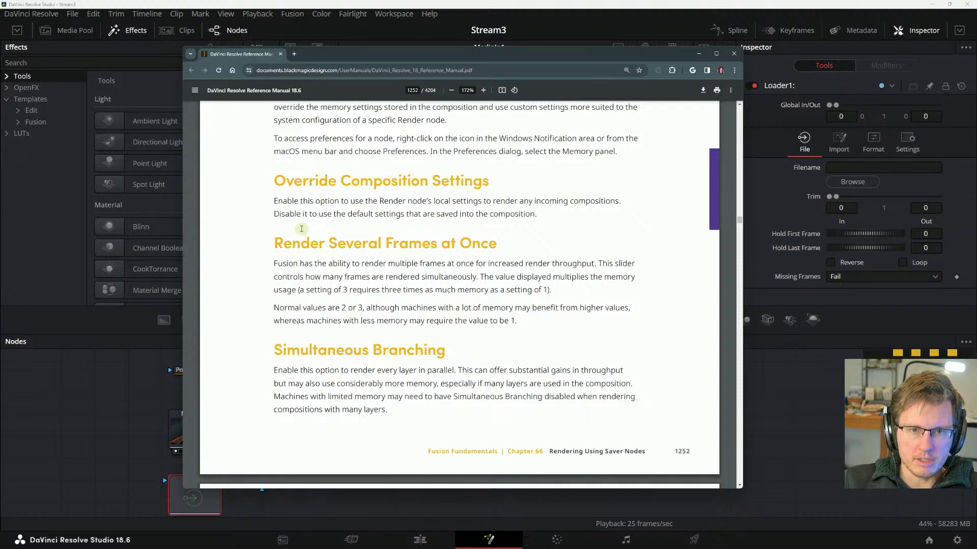
left_click_drag(297, 214, 414, 205)
left_click(415, 205)
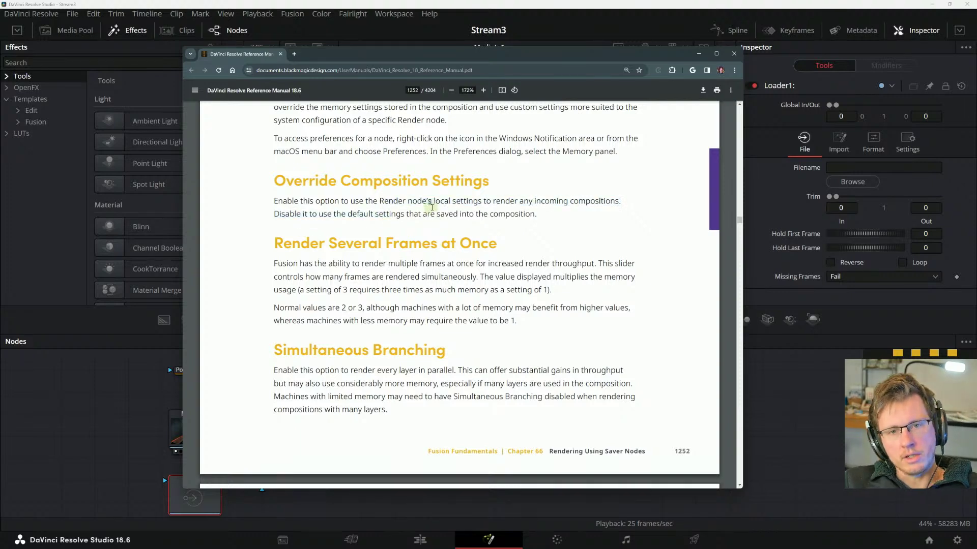
left_click_drag(534, 214, 418, 205)
left_click(418, 205)
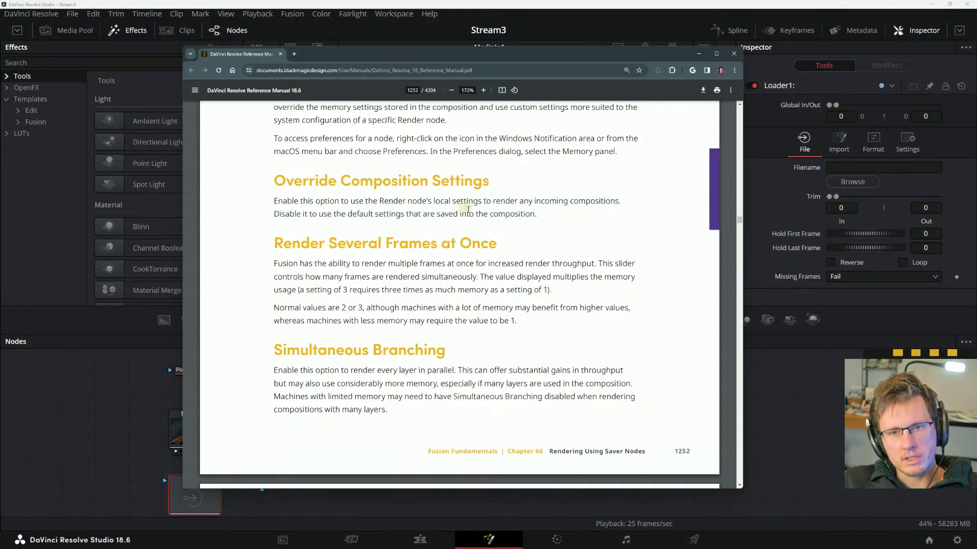
- Study Render Several Frames at Once, focusing on how the slider value multiplies memory usage
scroll(473, 211, "down", 1)
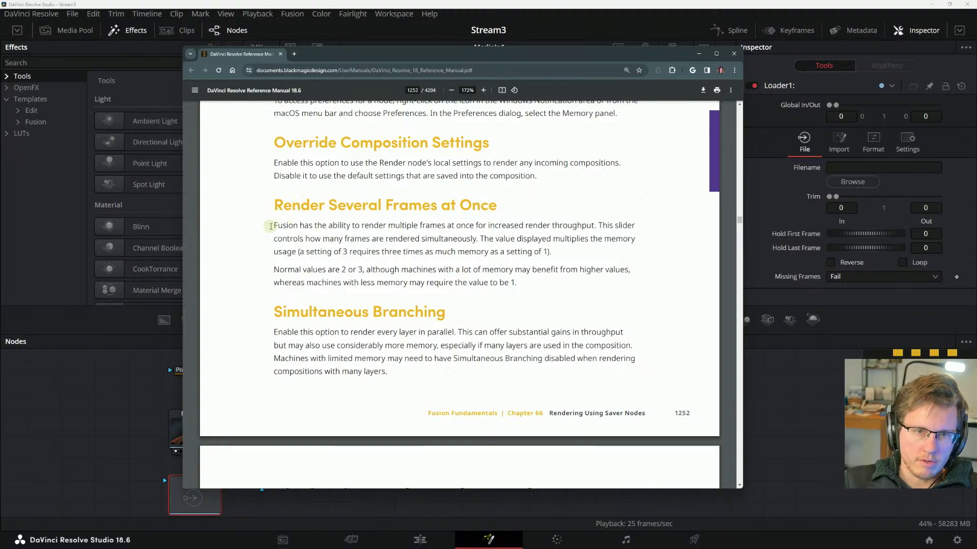
left_click_drag(275, 225, 362, 226)
left_click(372, 242)
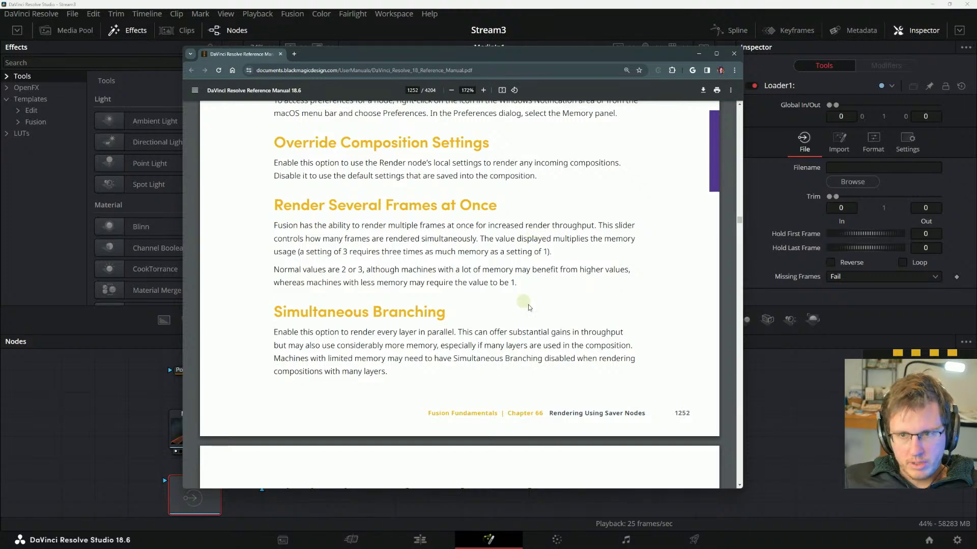
left_click_drag(288, 253, 404, 260)
left_click(436, 254)
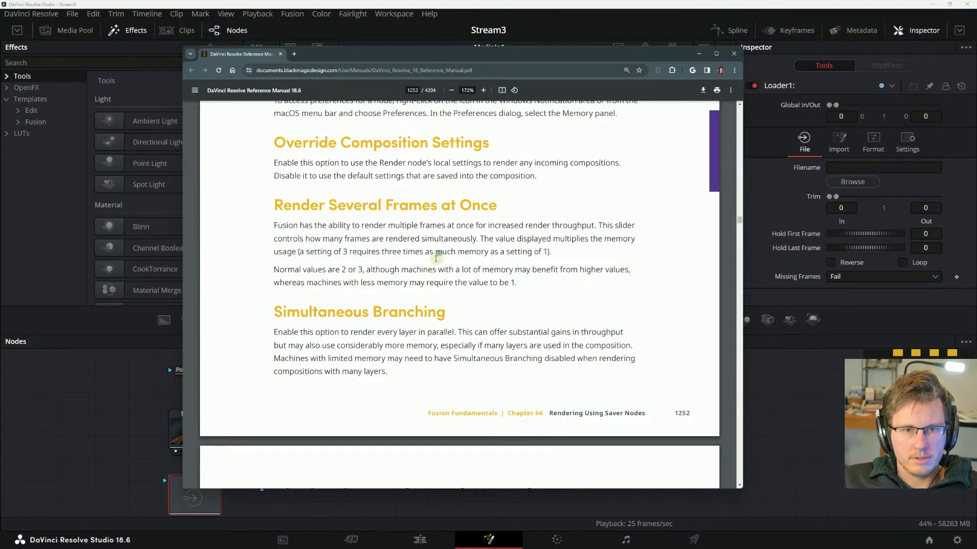
left_click_drag(340, 253, 432, 254)
left_click(544, 260)
left_click_drag(547, 253, 425, 253)
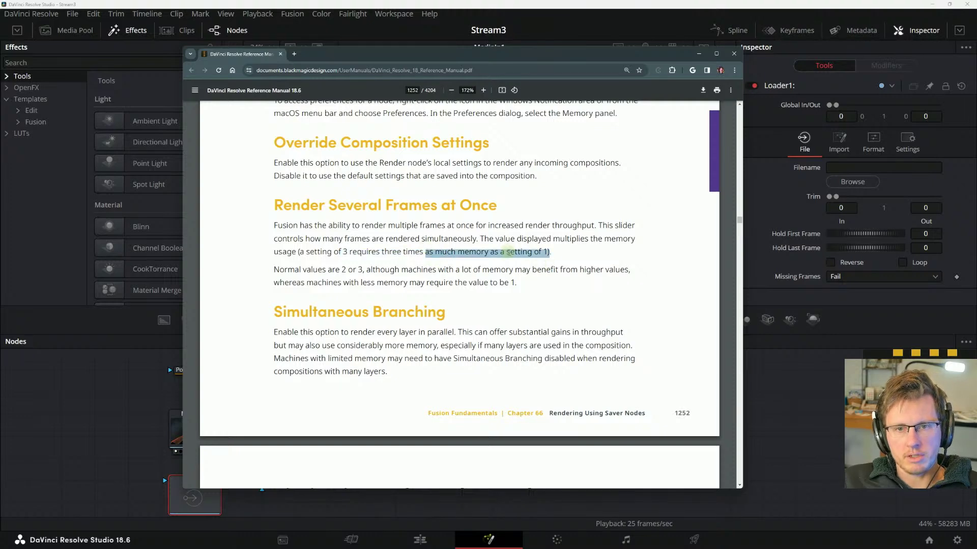
left_click(511, 250)
- Read the recommended values for simultaneous frames and the Simultaneous Branching section
scroll(292, 262, "down", 2)
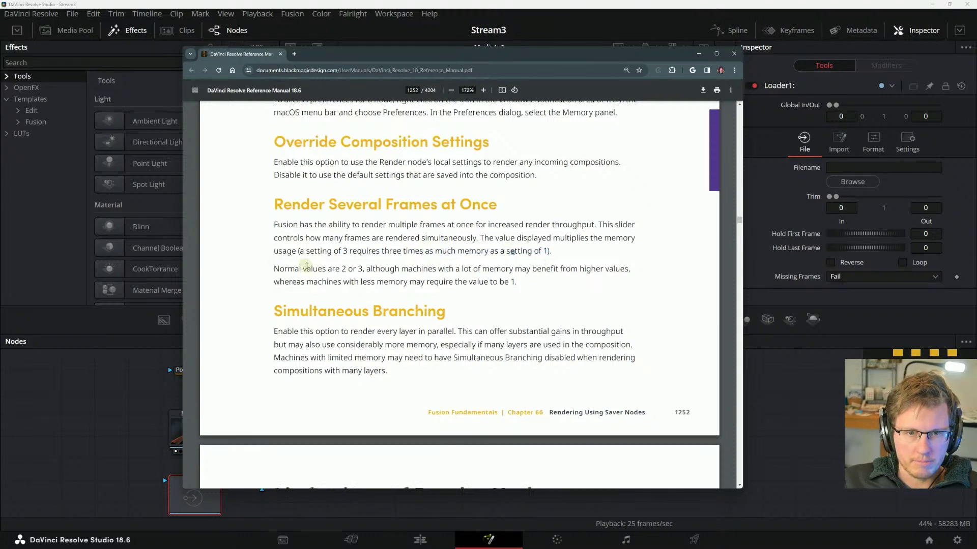
left_click_drag(304, 197, 386, 198)
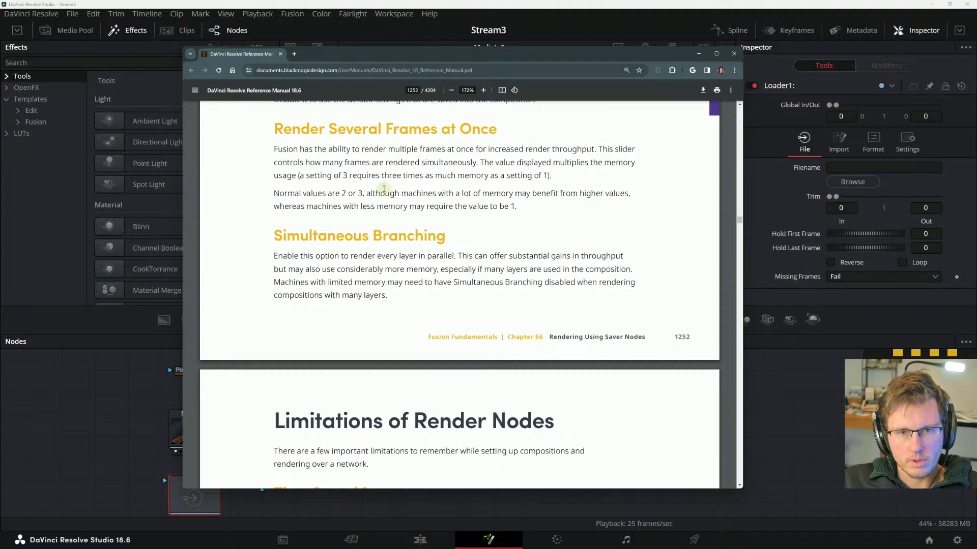
scroll(303, 242, "down", 1)
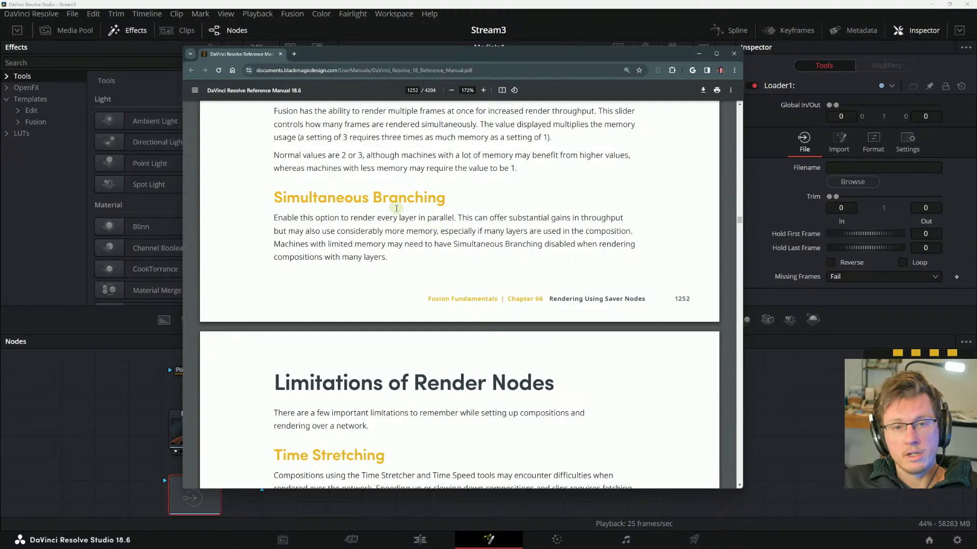
- Read the introduction to Limitations of Render Nodes and the Time Stretching section
scroll(395, 209, "down", 2)
scroll(376, 203, "down", 4)
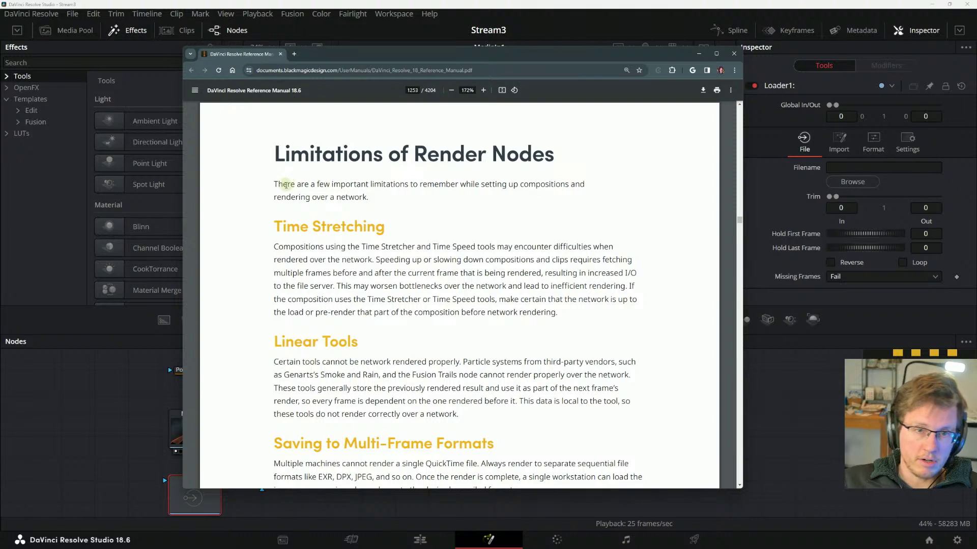
left_click_drag(269, 183, 363, 184)
left_click(377, 196)
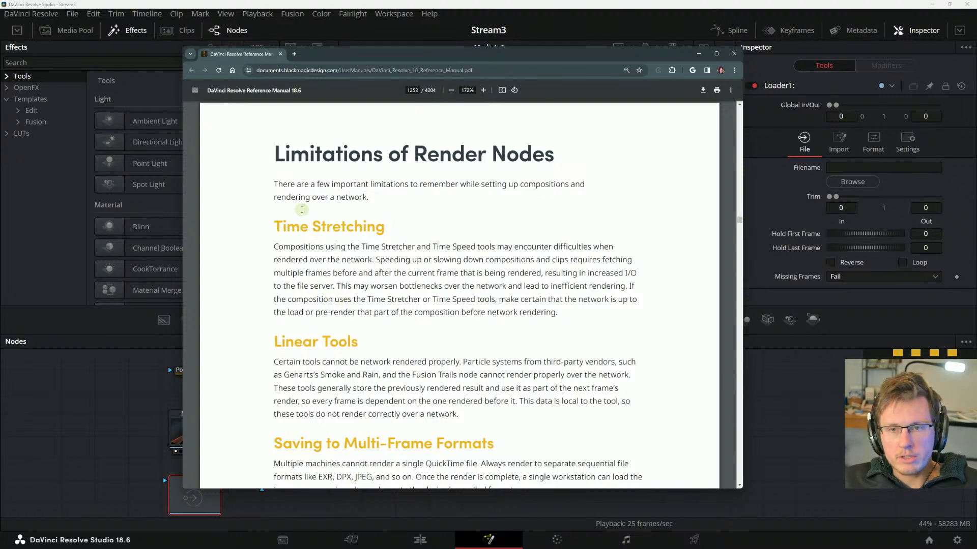
mouse_move(399, 546)
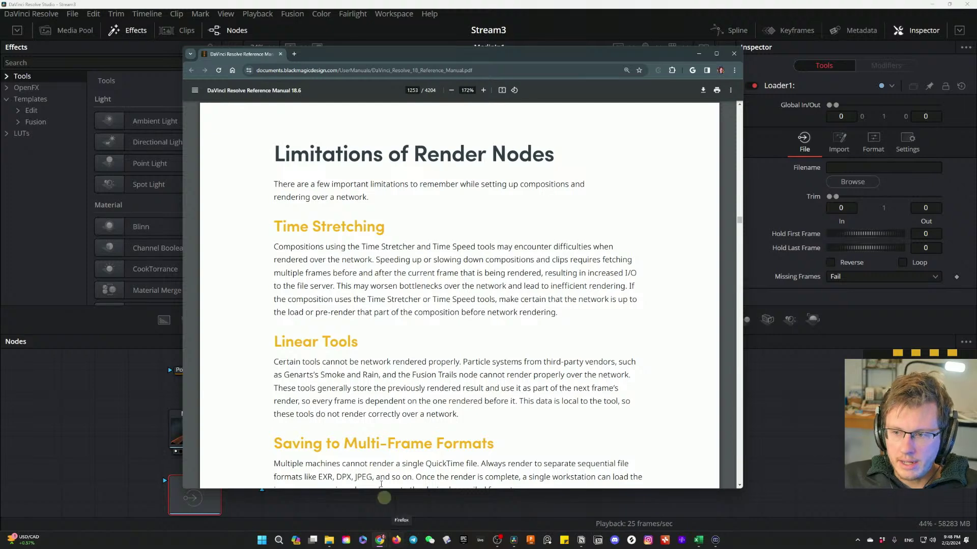
scroll(329, 202, "down", 1)
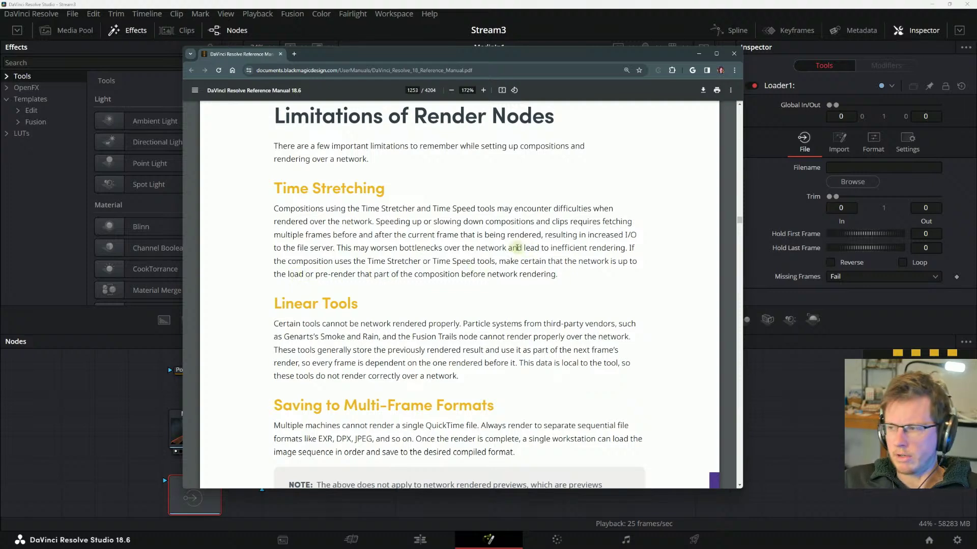
- Read the Linear Tools section on tools that cannot be network rendered properly
scroll(407, 254, "down", 3)
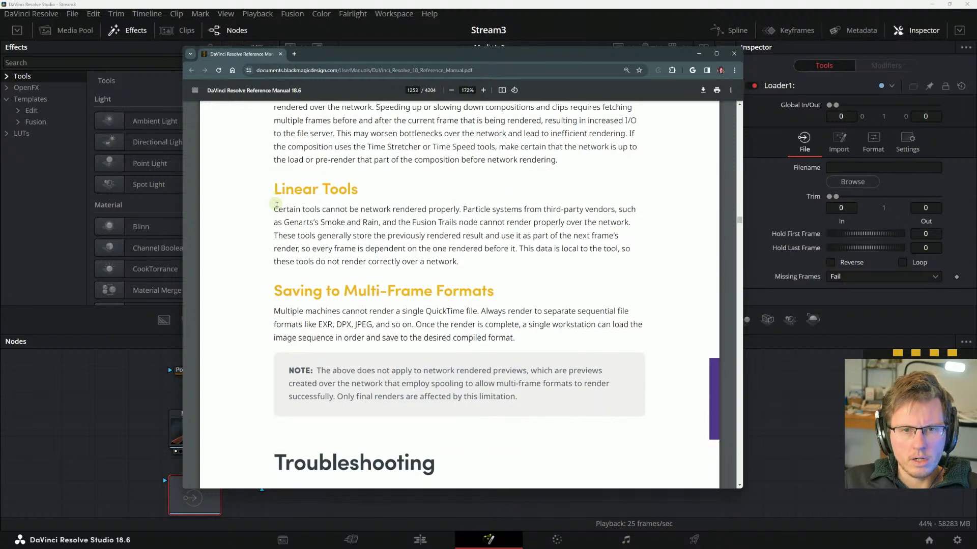
left_click_drag(274, 210, 369, 223)
left_click(369, 225)
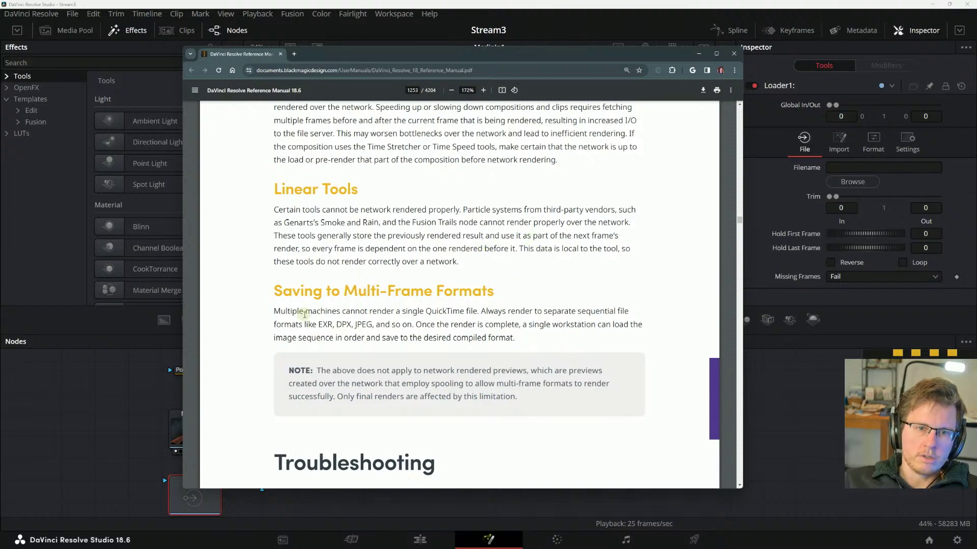
- Study Saving to Multi-Frame Formats, including the note about network rendered previews
scroll(375, 256, "down", 2)
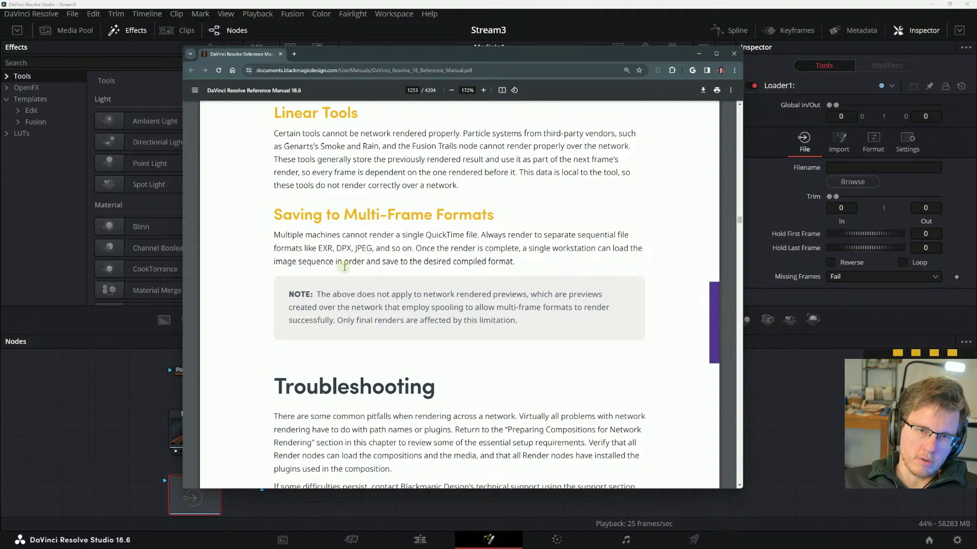
left_click_drag(371, 261, 419, 245)
scroll(356, 234, "down", 2)
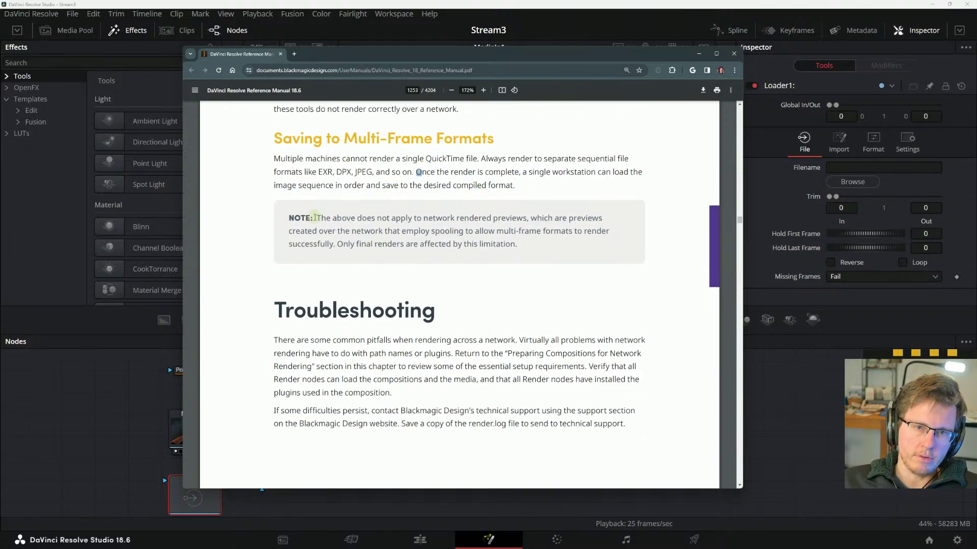
left_click_drag(316, 218, 362, 211)
left_click(377, 214)
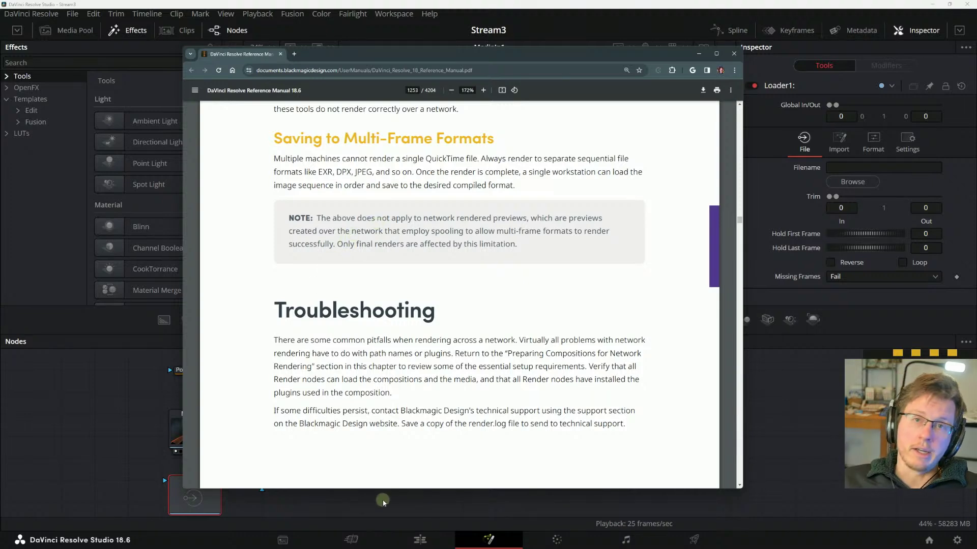
- Skim back over the Render node limitations and on to the Troubleshooting section
scroll(399, 163, "up", 5)
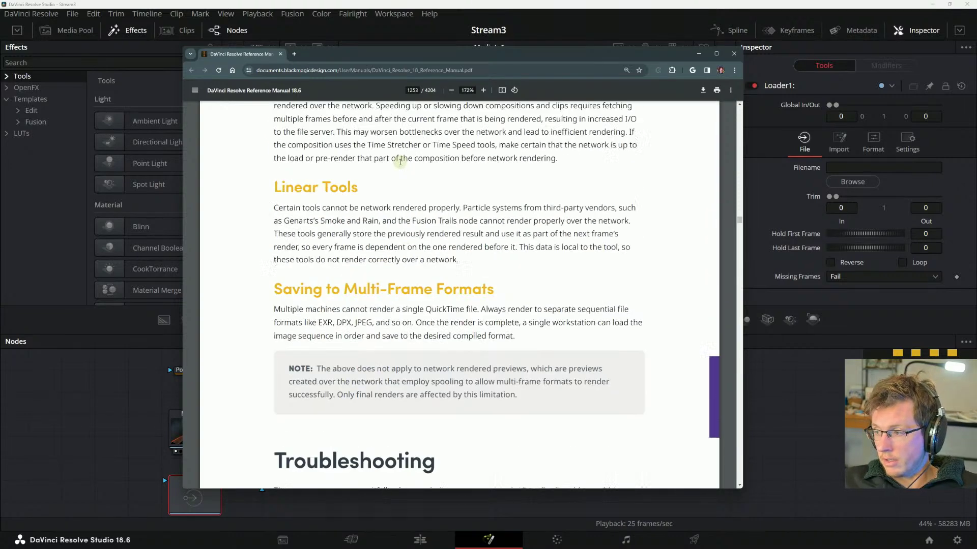
scroll(370, 152, "down", 4)
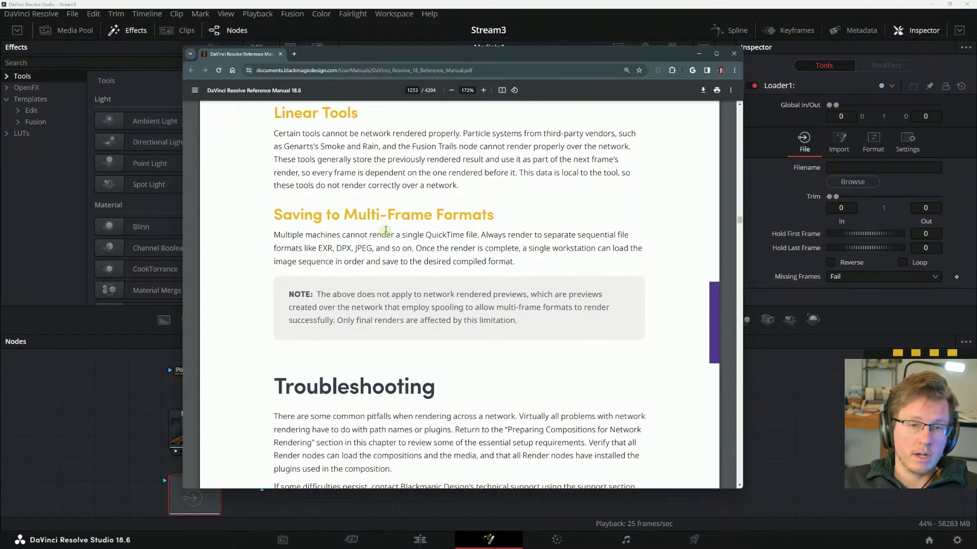
scroll(341, 300, "down", 1)
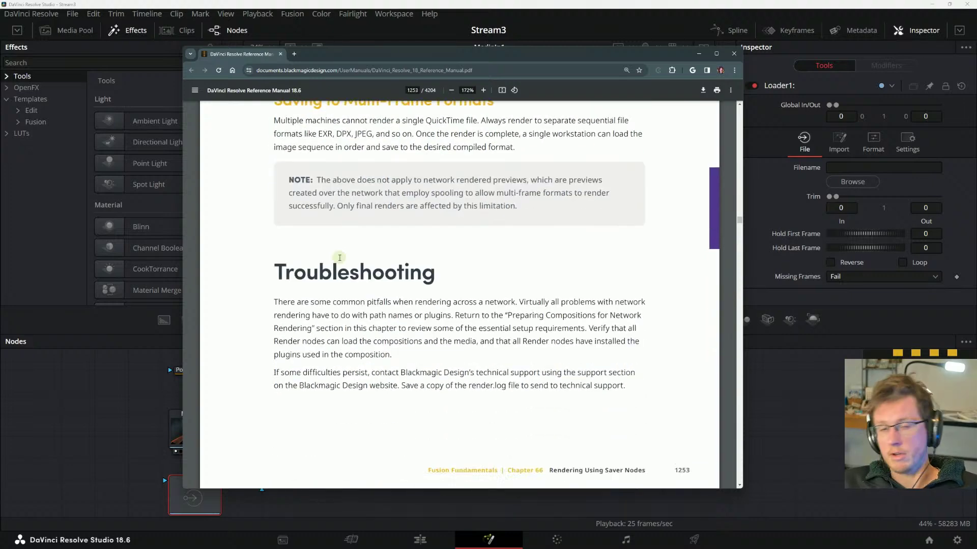
scroll(338, 267, "down", 3)
scroll(338, 275, "up", 2)
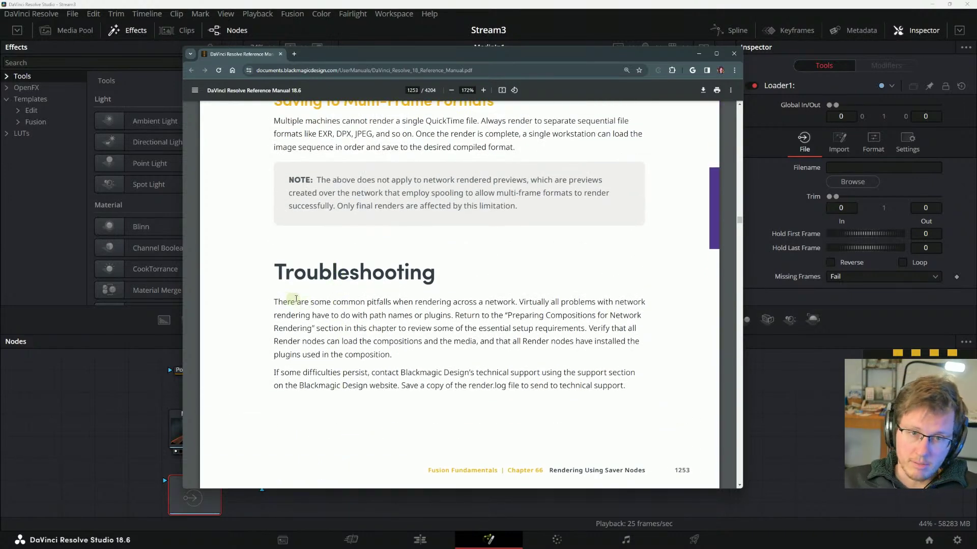
scroll(300, 297, "down", 1)
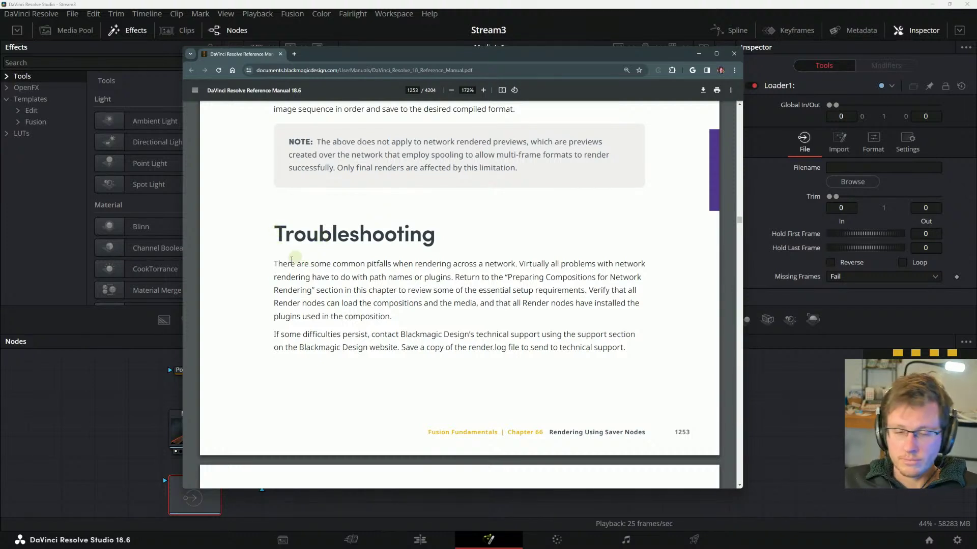
scroll(368, 339, "up", 6)
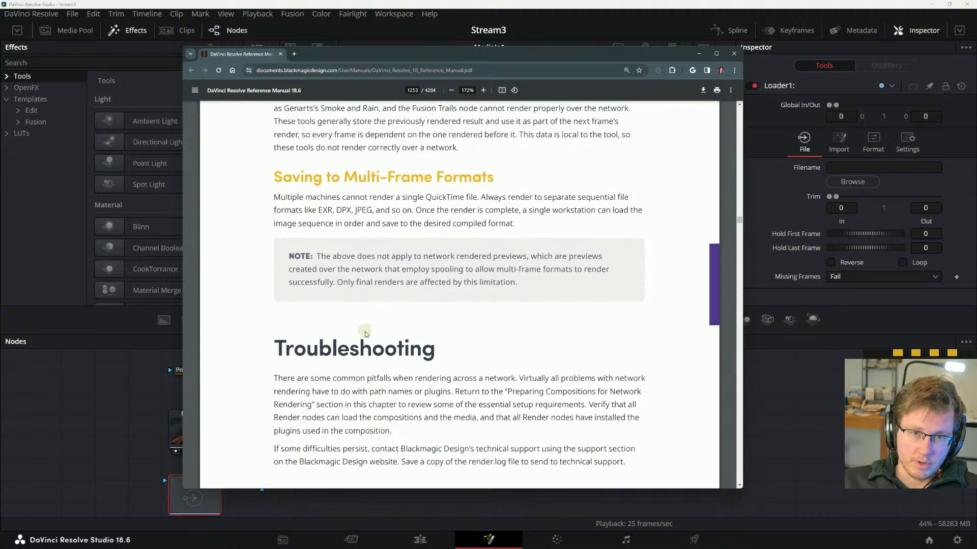
scroll(391, 344, "up", 4)
scroll(409, 342, "down", 8)
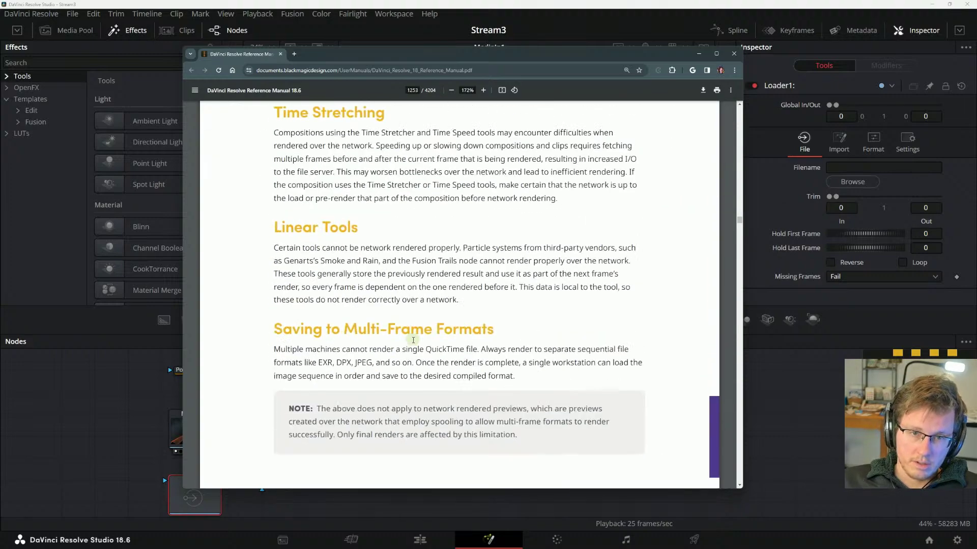
scroll(411, 342, "down", 3)
scroll(411, 344, "down", 1)
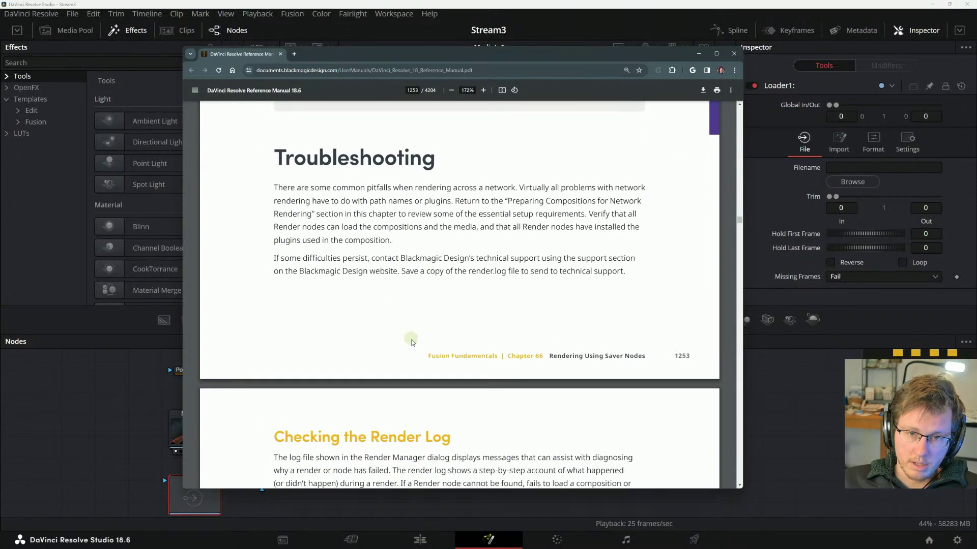
- Read Troubleshooting, covering common network rendering pitfalls, checks on compositions, media and plugins, and contacting technical support
scroll(409, 339, "up", 2)
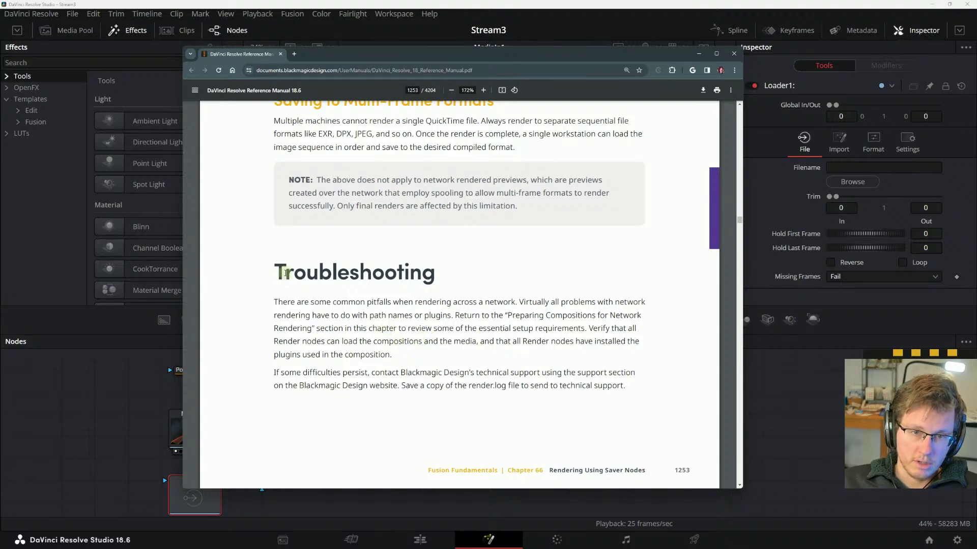
scroll(294, 287, "down", 1)
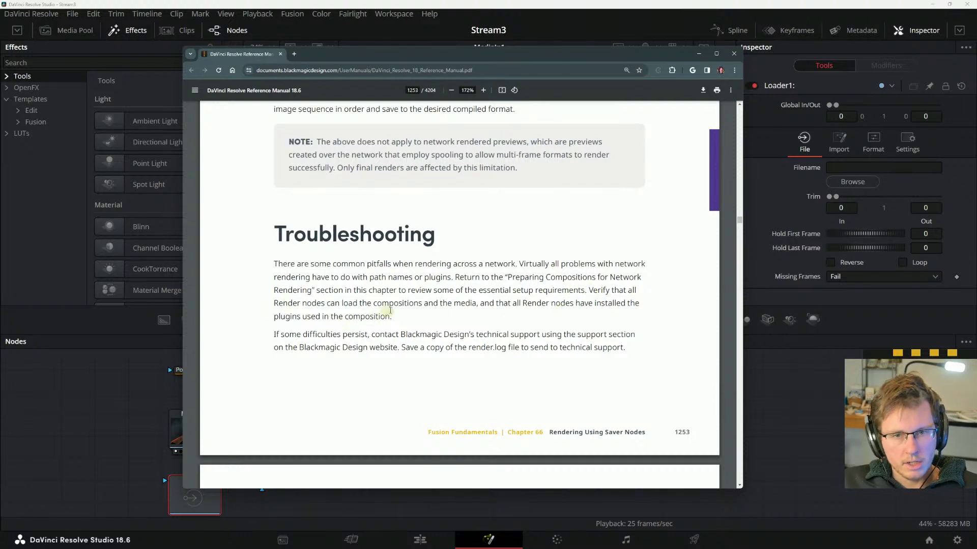
left_click_drag(543, 291, 541, 304)
left_click(436, 319)
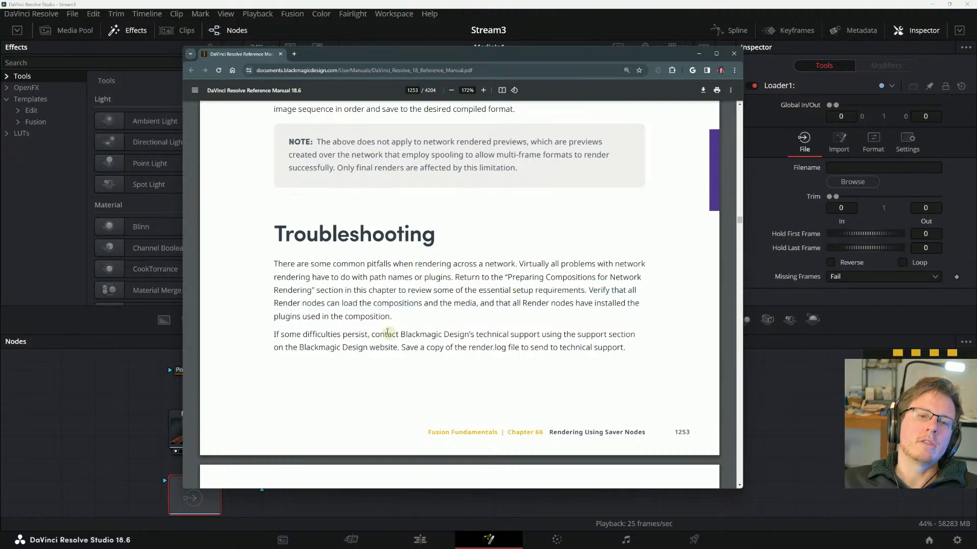
scroll(368, 319, "down", 3)
scroll(340, 302, "down", 1)
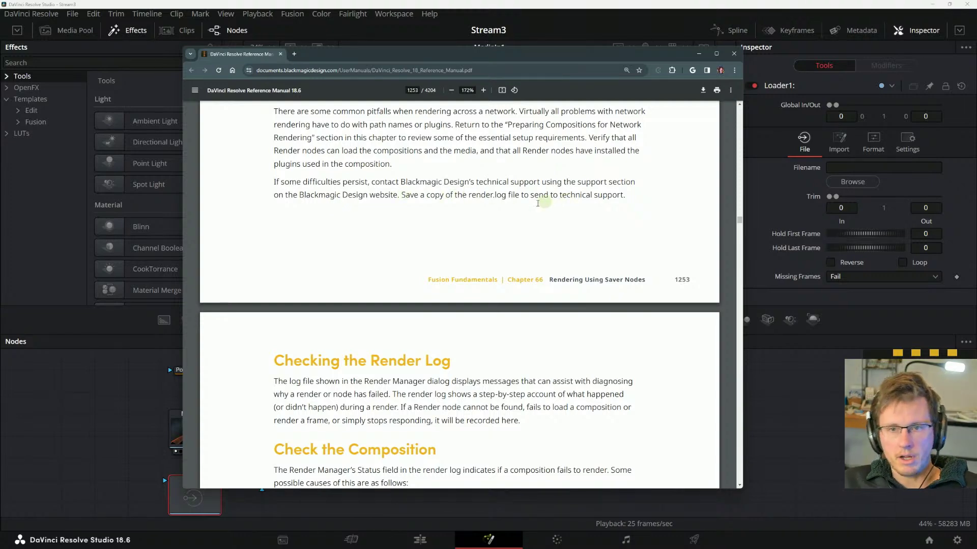
- Study Checking the Render Log, focusing on what the log records when a render or node fails
scroll(324, 234, "down", 2)
scroll(276, 251, "down", 2)
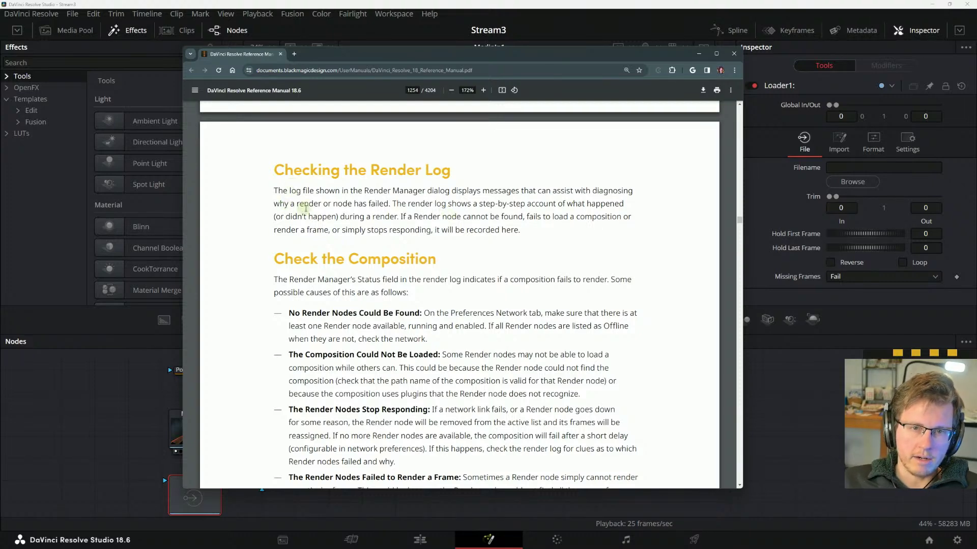
left_click_drag(482, 204, 430, 191)
left_click(429, 191)
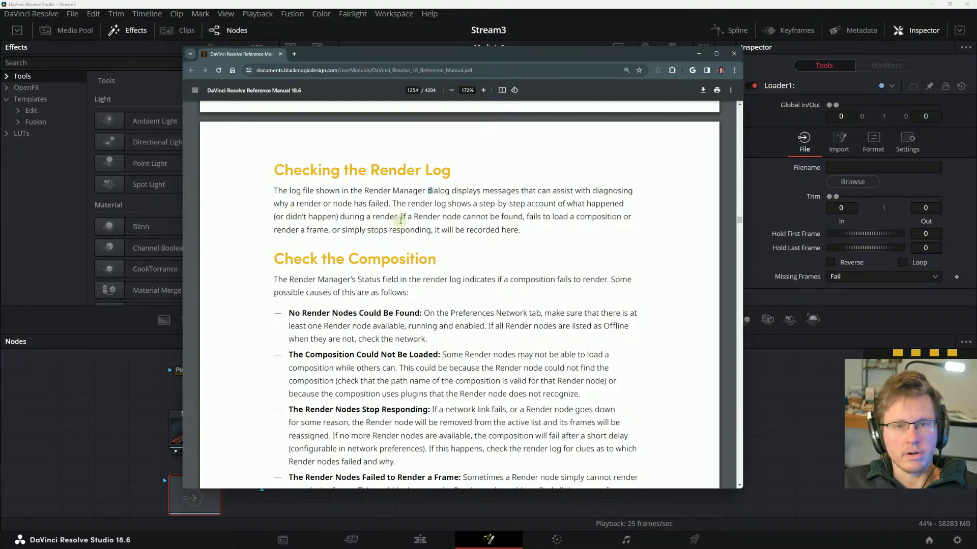
left_click_drag(521, 229, 447, 205)
left_click(476, 205)
left_click(447, 206)
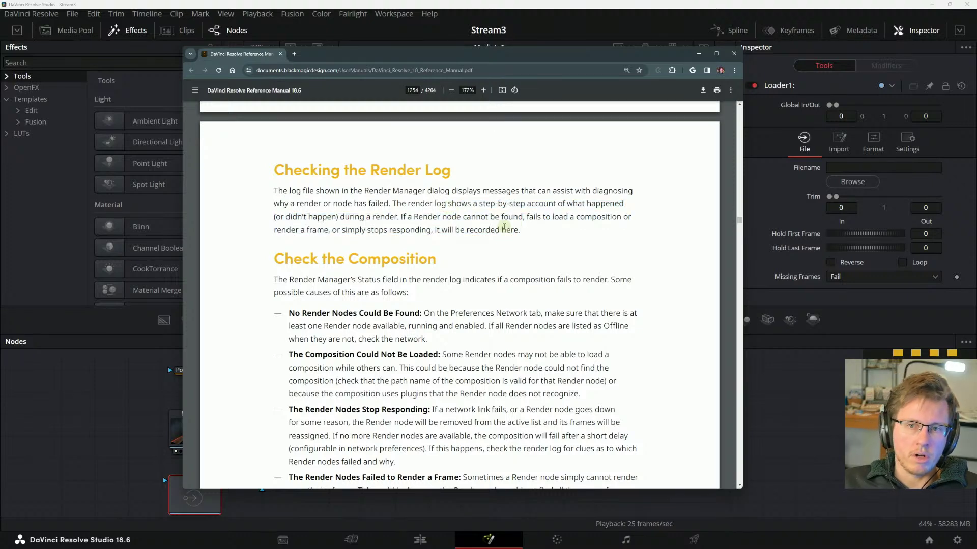
left_click_drag(338, 229, 566, 218)
left_click(536, 237)
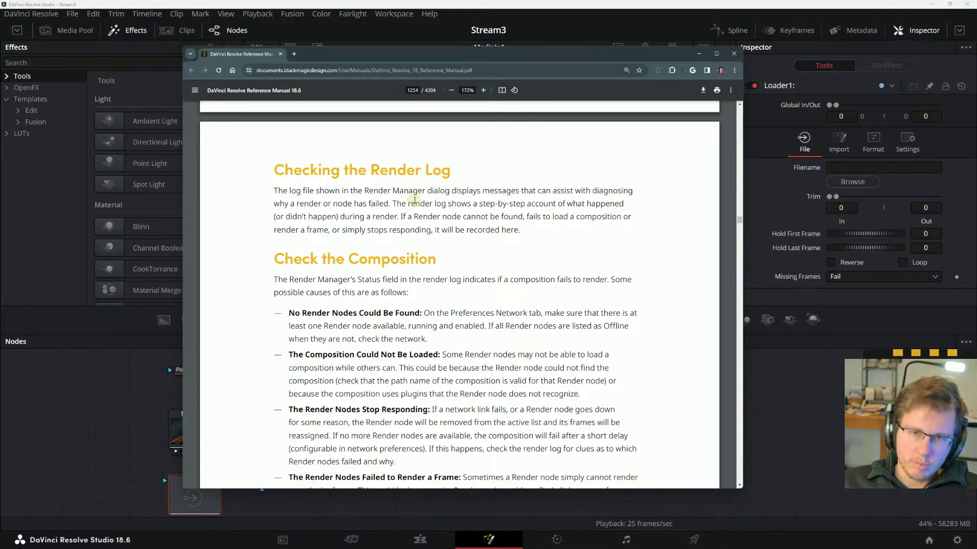
- Read the introduction of Check the Composition and the cause No Render Nodes Could Be Found
scroll(399, 216, "down", 2)
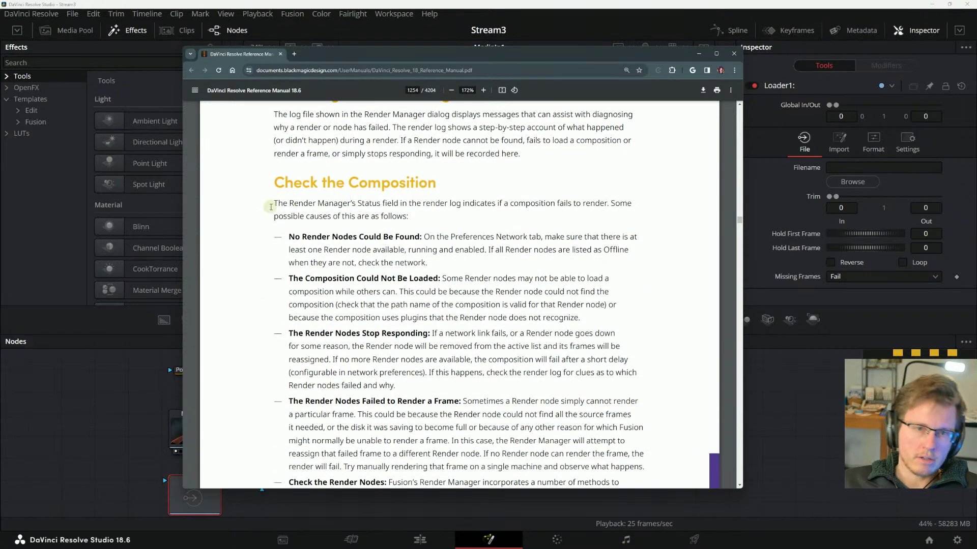
left_click_drag(411, 204, 416, 204)
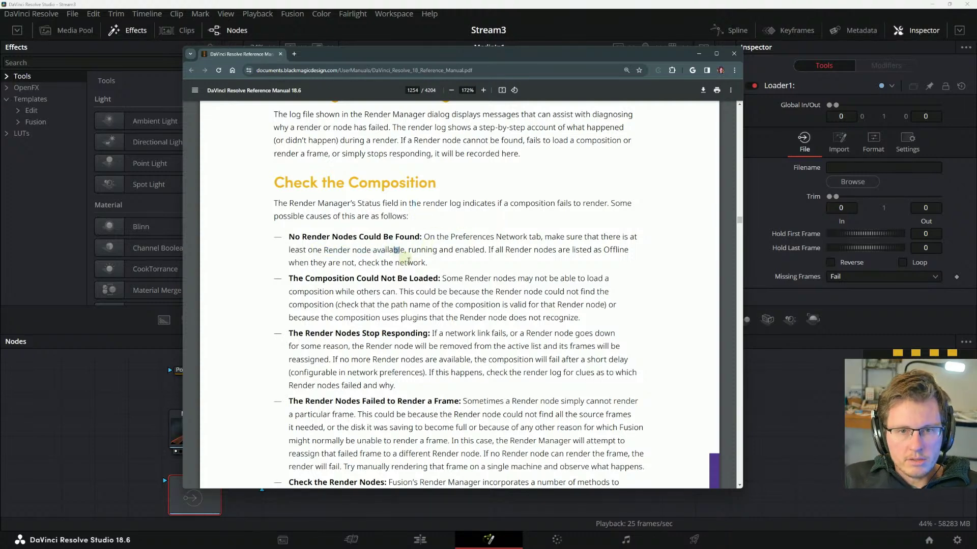
mouse_move(443, 250)
left_mouse_down()
mouse_move(361, 237)
mouse_move(445, 237)
left_mouse_up()
left_click(461, 244)
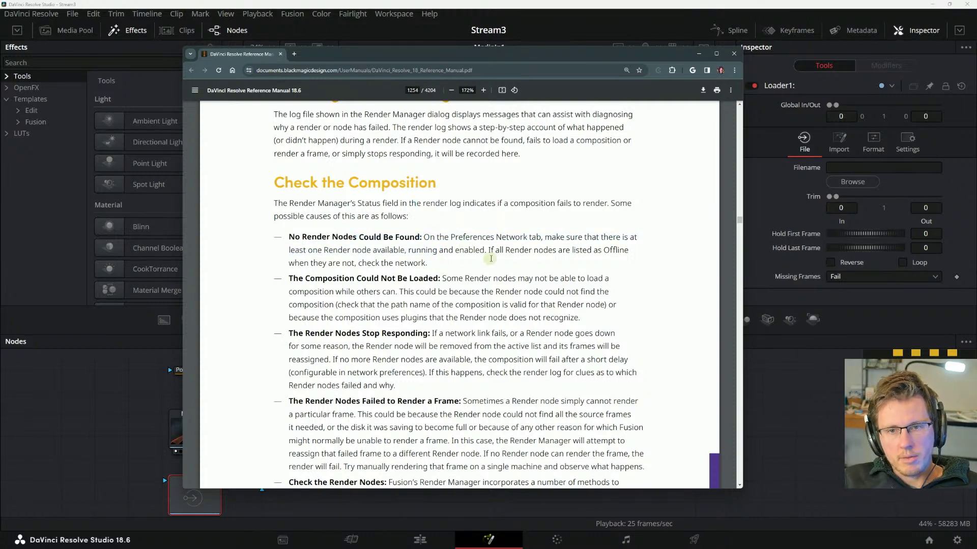
left_click_drag(468, 275, 441, 237)
left_click(481, 252)
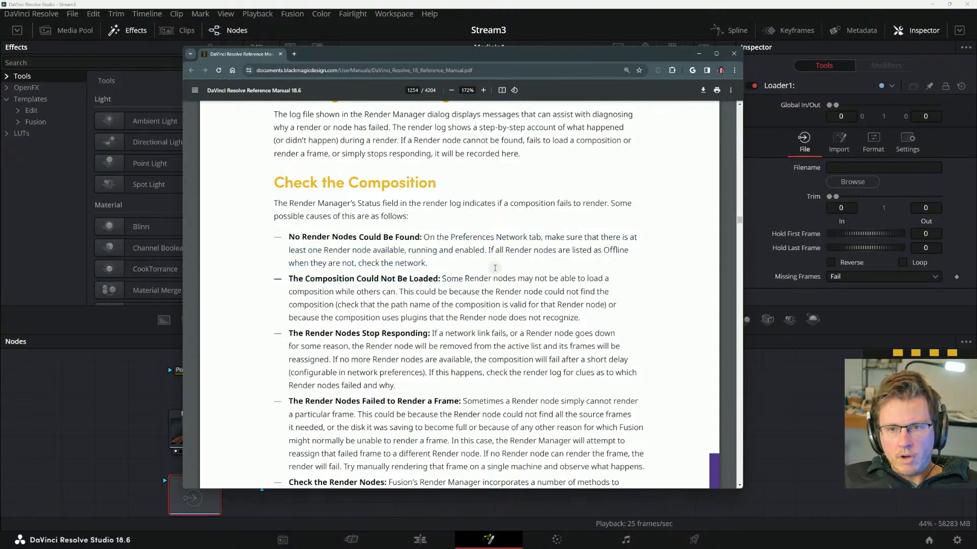
left_click_drag(500, 273, 357, 249)
left_click(469, 257)
left_click_drag(437, 265, 386, 244)
left_click(371, 260)
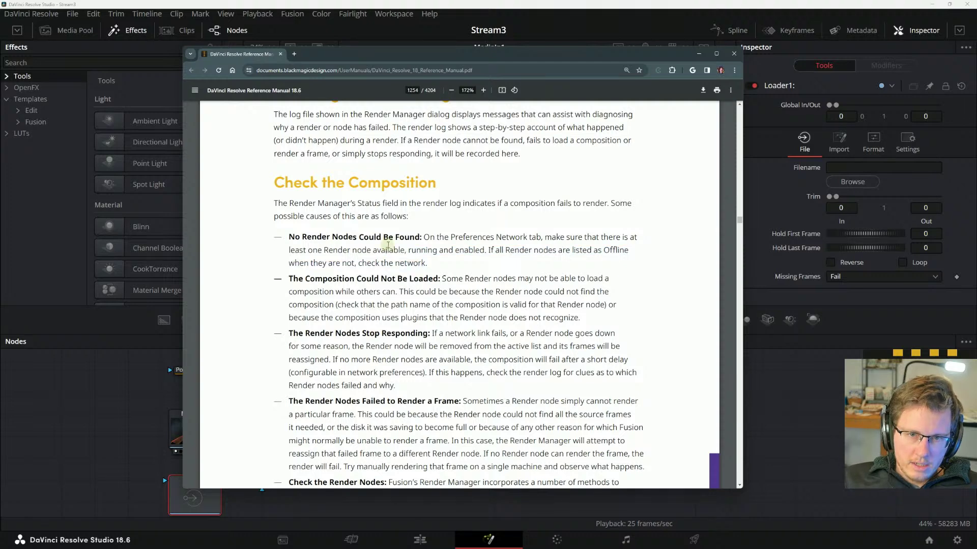
- Study The Composition Could Not Be Loaded, focusing on the composition path name and plugins on Render nodes
scroll(386, 244, "down", 2)
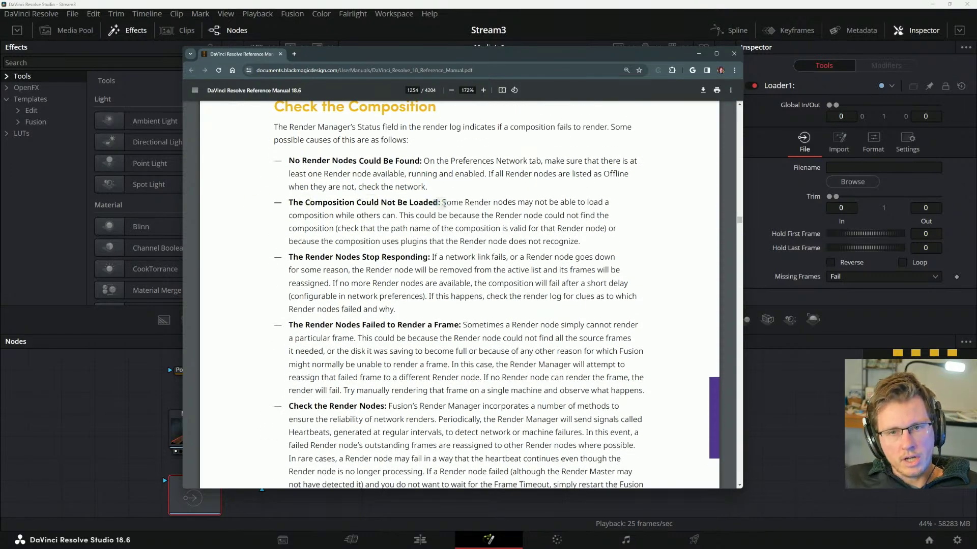
left_click_drag(579, 238, 489, 205)
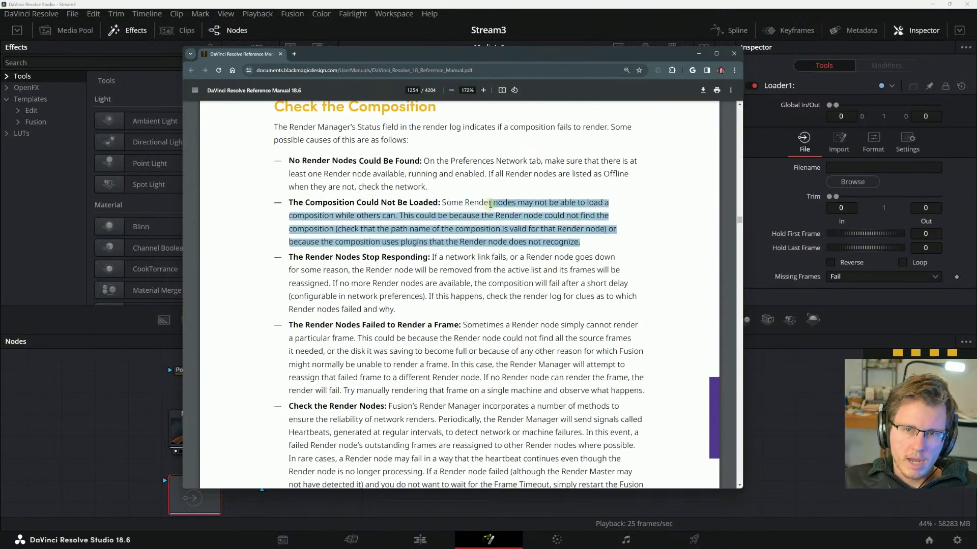
left_click(501, 211)
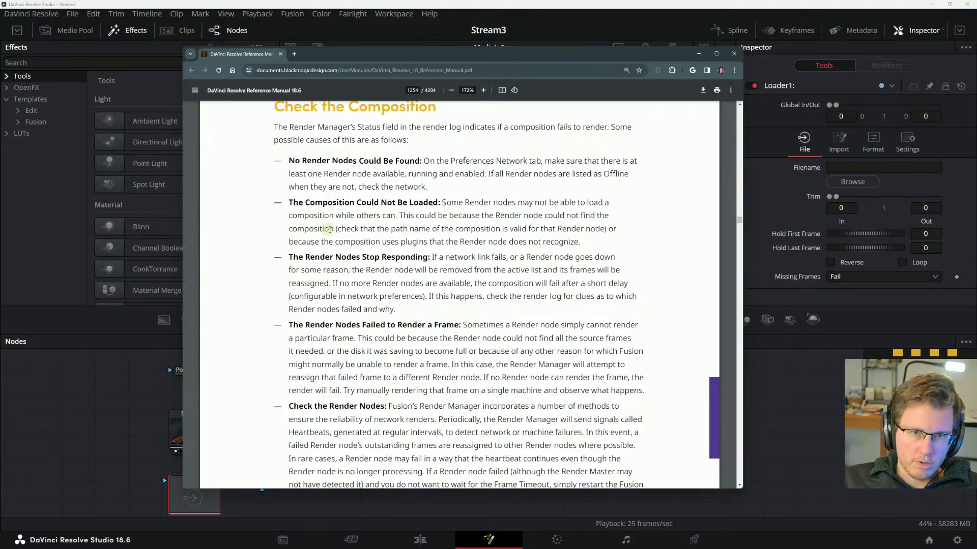
left_click_drag(345, 203, 686, 251)
left_click(686, 251)
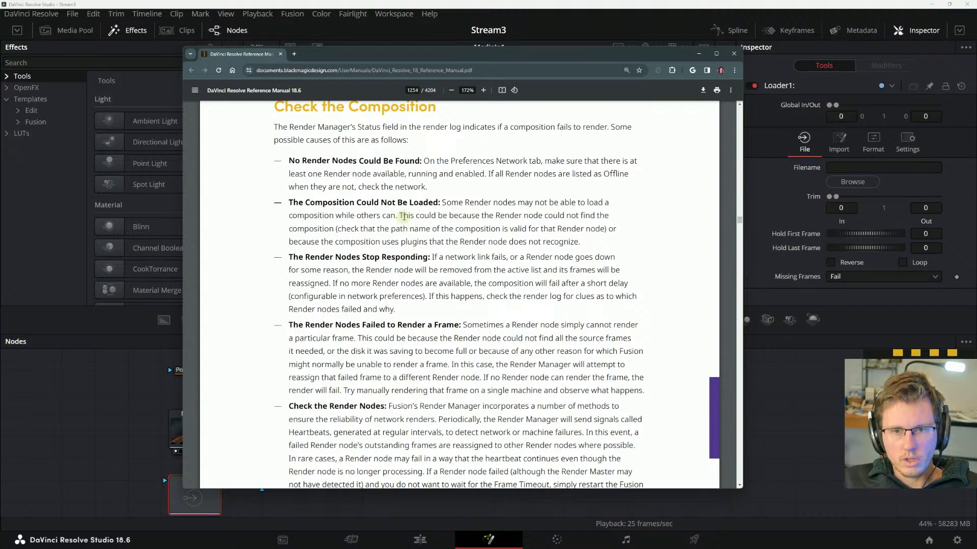
left_click_drag(399, 216, 525, 218)
left_click(560, 290)
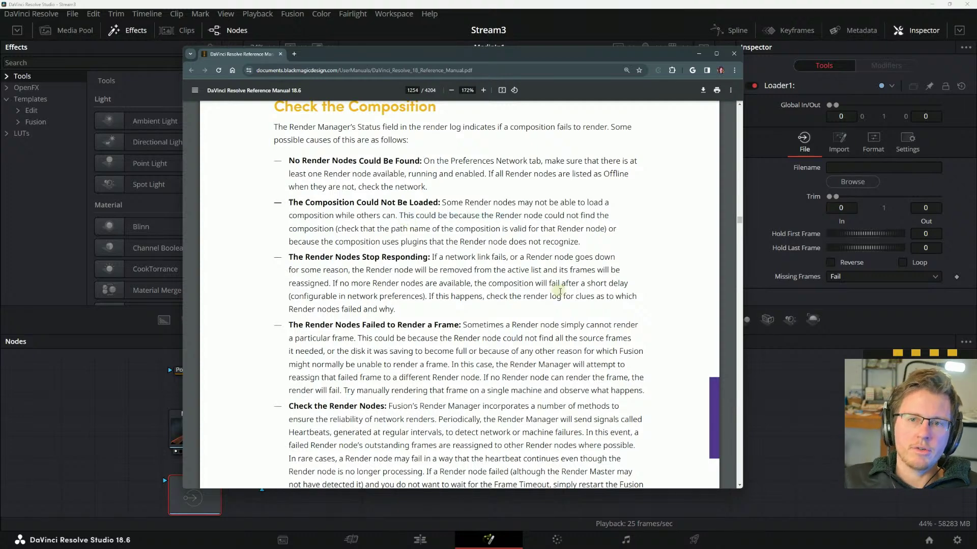
left_click_drag(336, 229, 425, 231)
left_click(474, 243)
left_click_drag(566, 235, 480, 215)
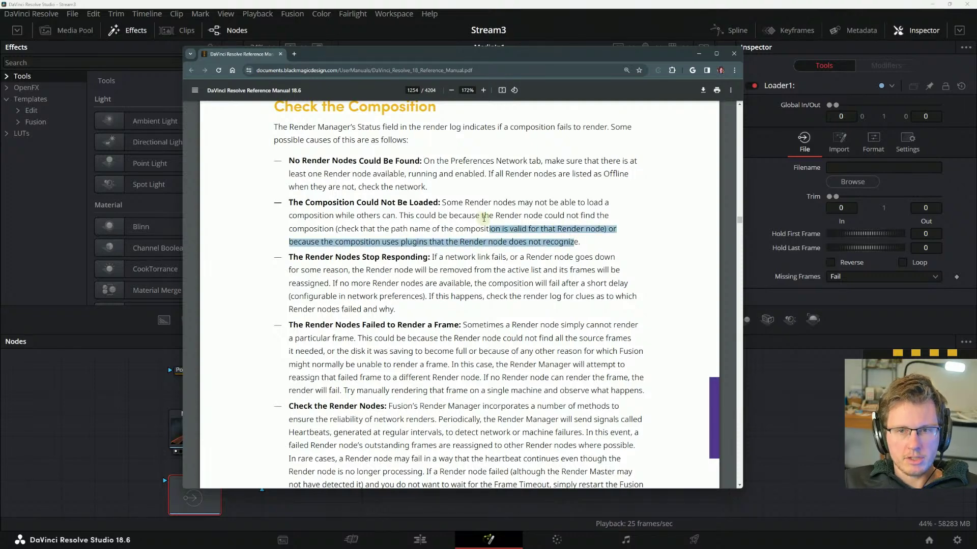
left_click(481, 215)
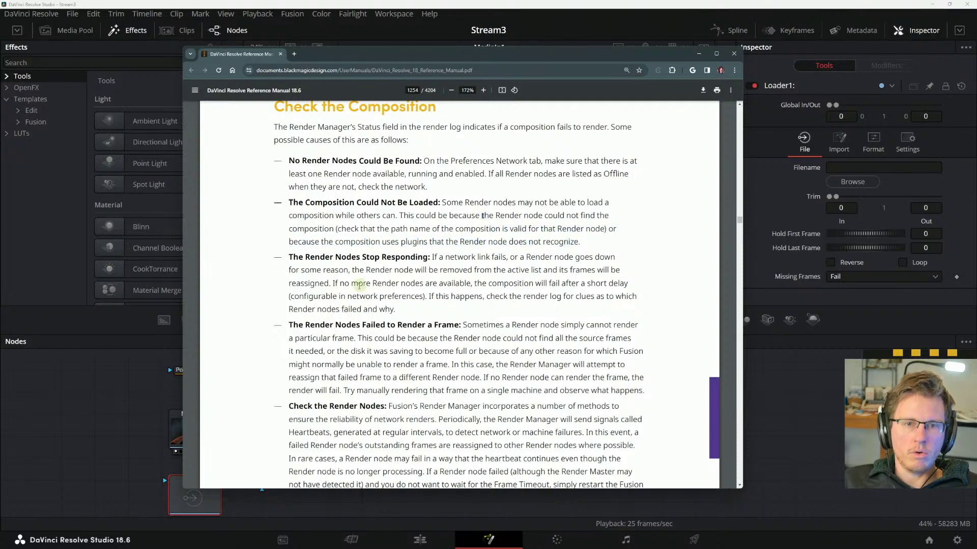
- Read the causes The Render Nodes Stop Responding and The Render Nodes Failed to Render a Frame
scroll(351, 254, "down", 2)
scroll(371, 236, "up", 3)
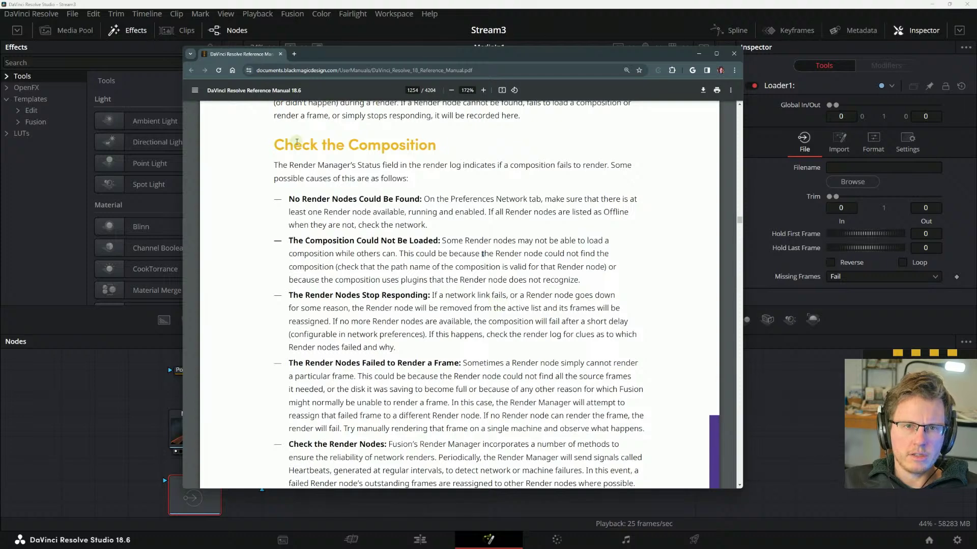
scroll(324, 153, "down", 3)
left_click_drag(289, 181, 407, 181)
left_click(406, 181)
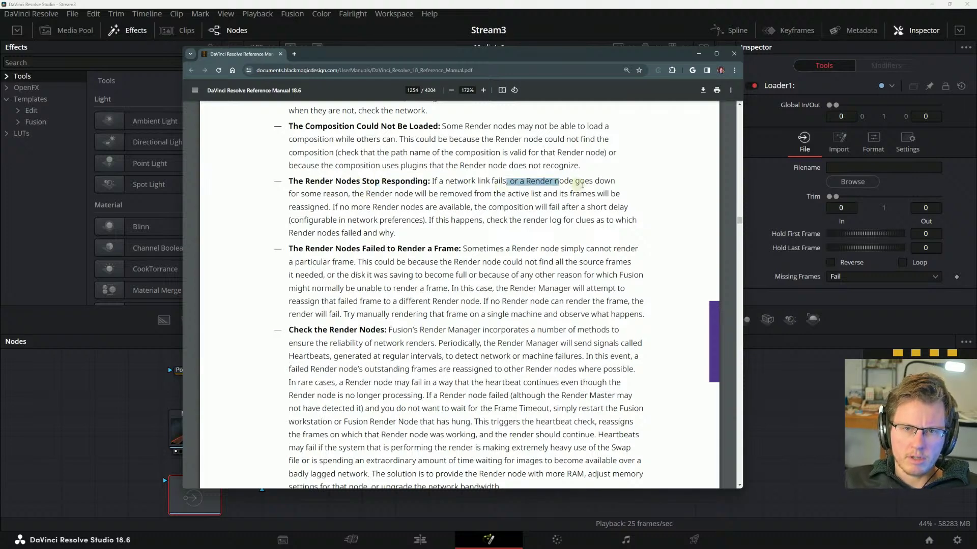
scroll(330, 203, "down", 2)
left_click_drag(294, 173, 433, 177)
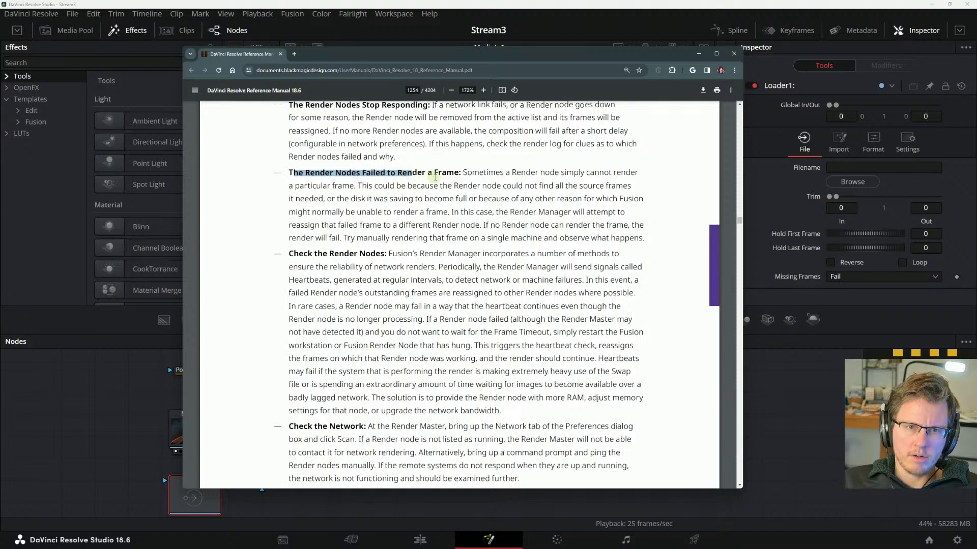
left_click(433, 177)
left_click_drag(368, 177, 638, 176)
left_click(469, 177)
left_click(474, 171)
left_click_drag(475, 171, 539, 214)
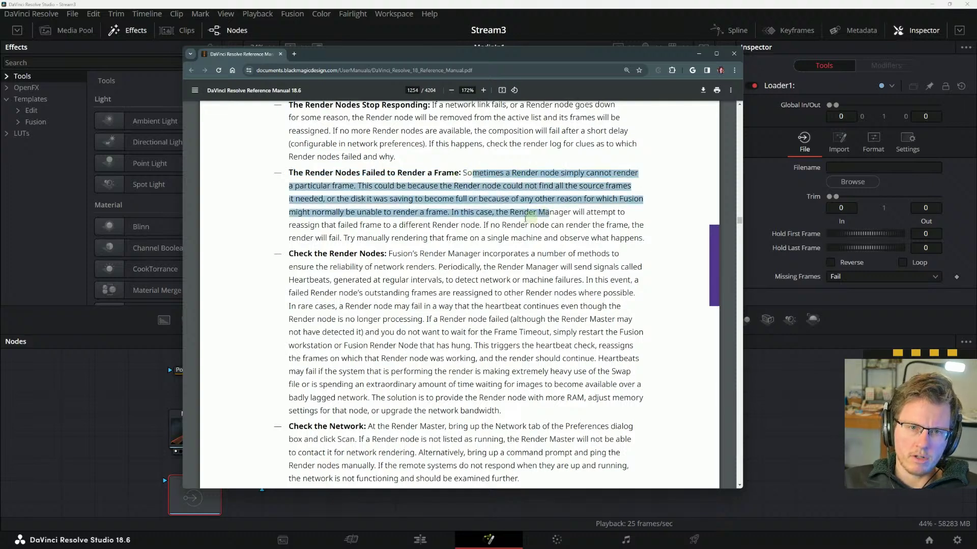
- Read Check the Render Nodes and Check the Network, and continue to the opening of Chapter 67, Working in the Node Editor
scroll(540, 213, "down", 2)
left_click_drag(288, 177, 597, 339)
left_click(415, 181)
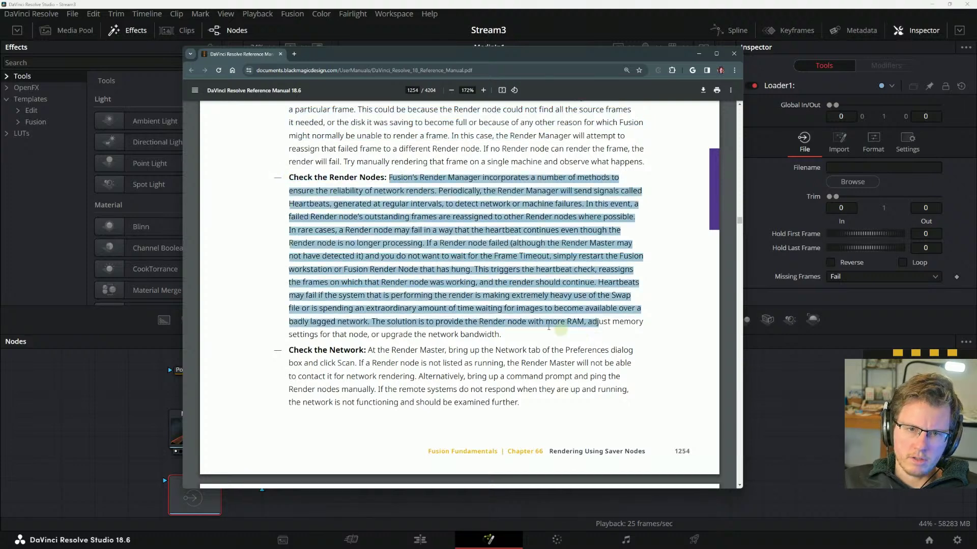
scroll(560, 330, "down", 3)
left_click_drag(367, 236, 549, 310)
scroll(549, 310, "down", 8)
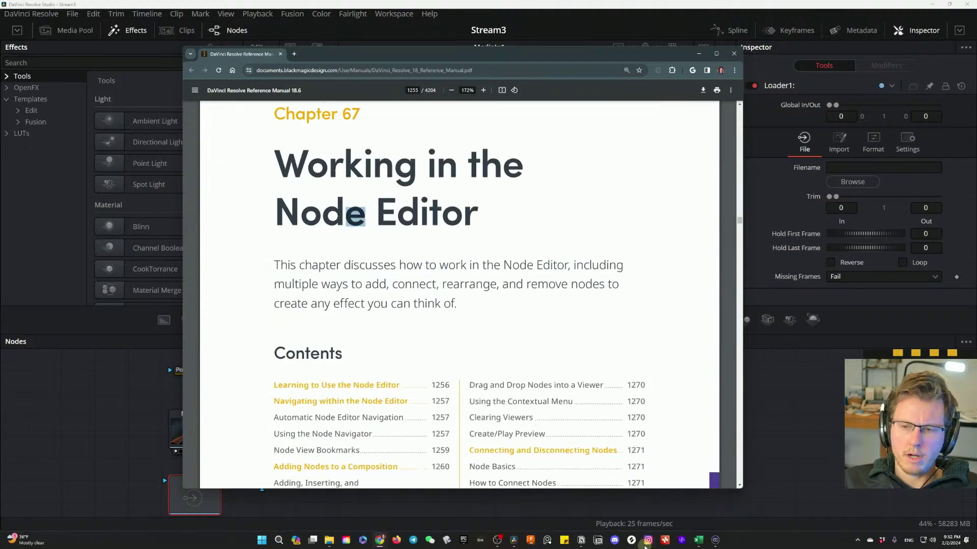
scroll(405, 234, "up", 2)
double_click(440, 245)
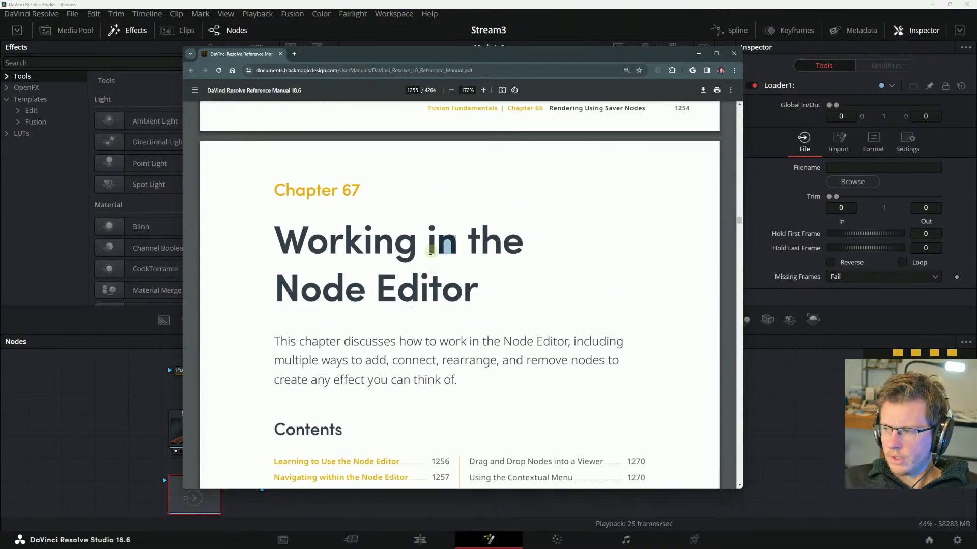
left_click(368, 244)
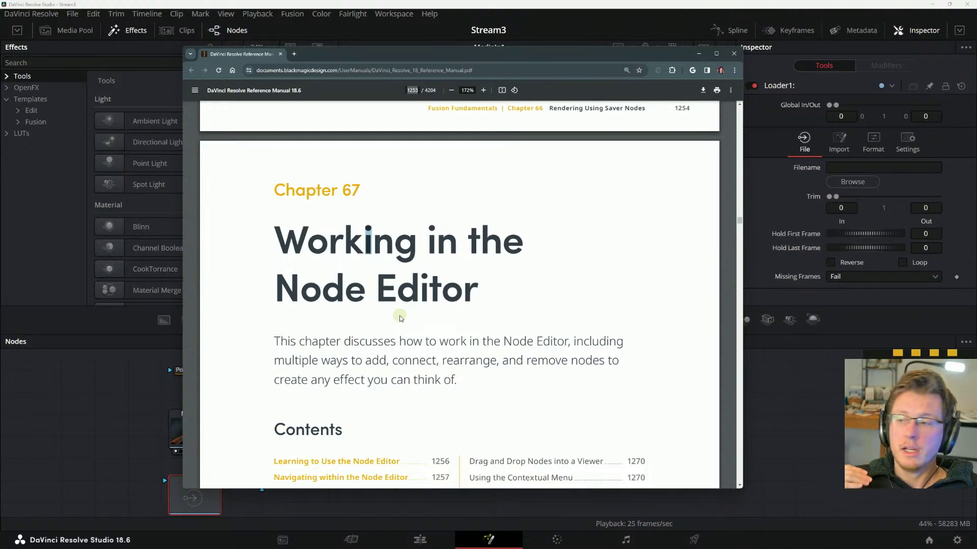
- Open Calculator, place it beside the manual and divide 1600 by 60
key("super")
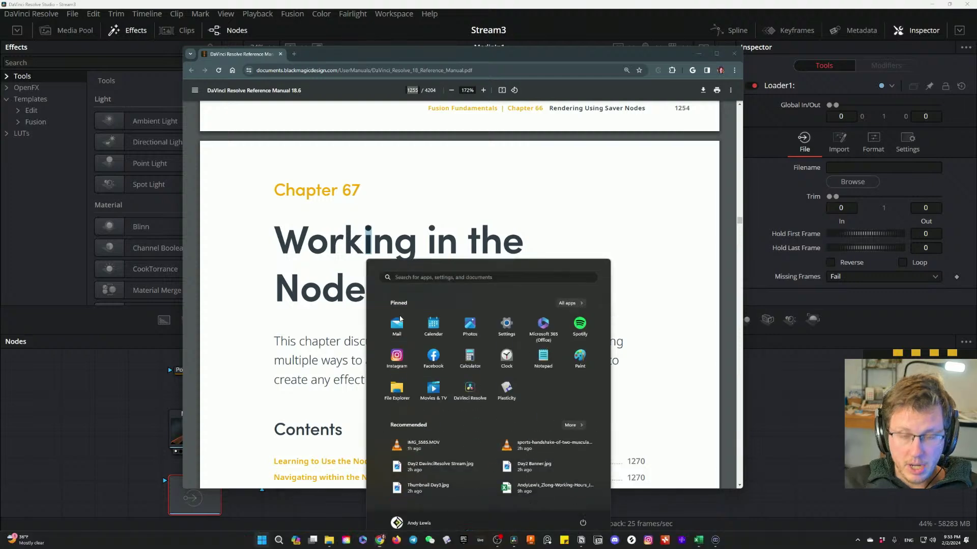
type("calc")
key("Return")
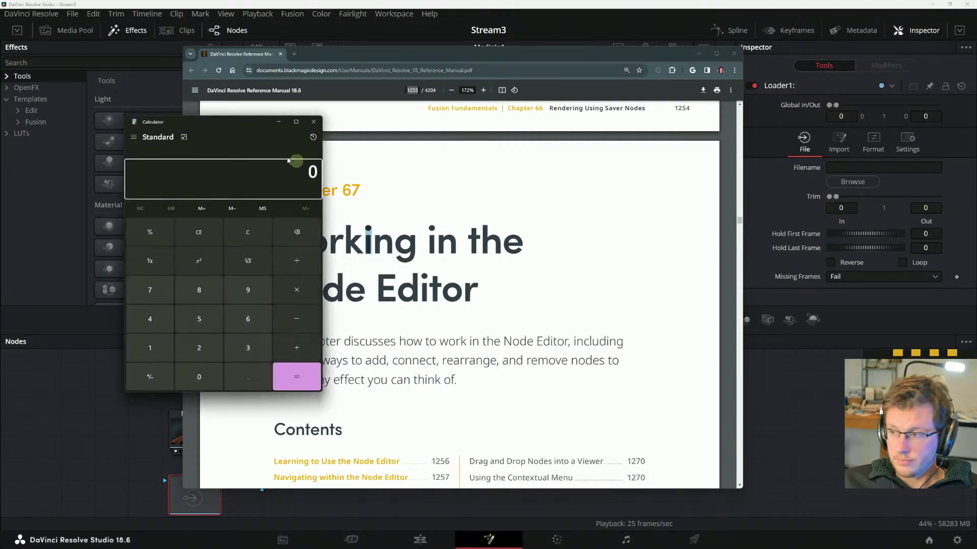
left_click_drag(192, 124, 714, 118)
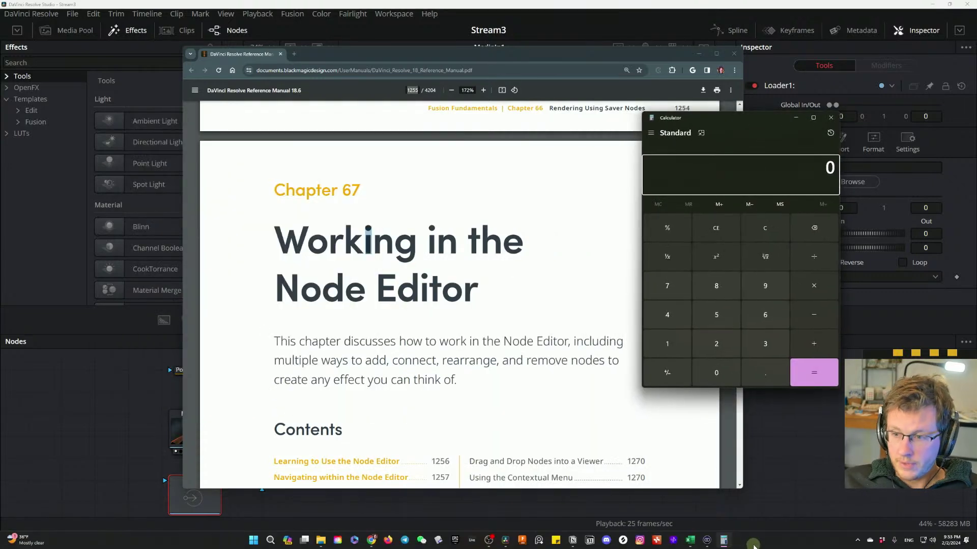
left_click(941, 535)
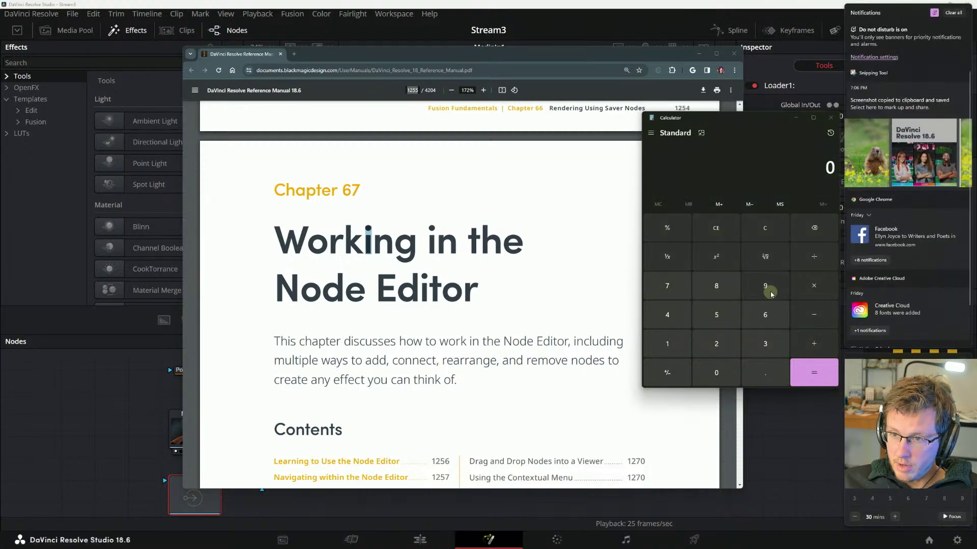
left_click(756, 127)
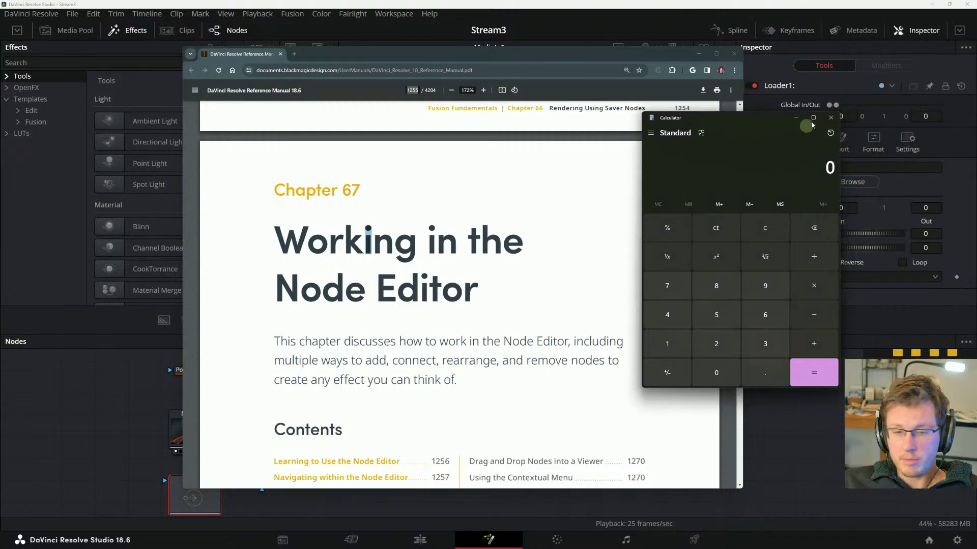
left_click_drag(812, 124, 747, 125)
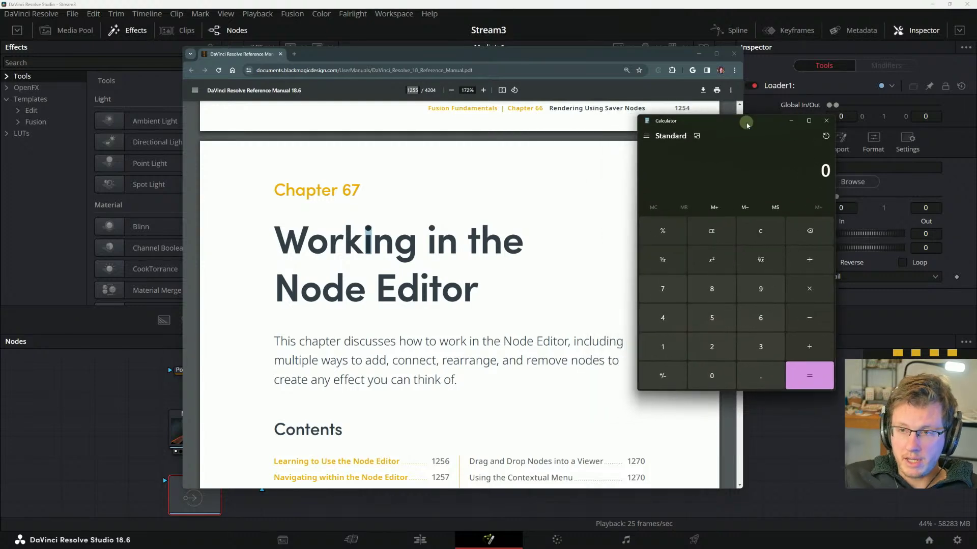
type("1600 ÷ ")
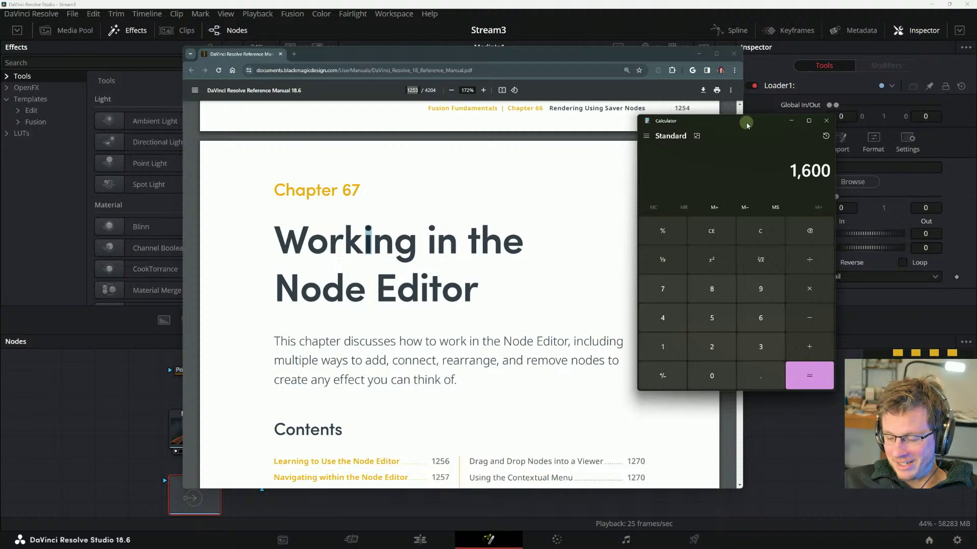
type("60")
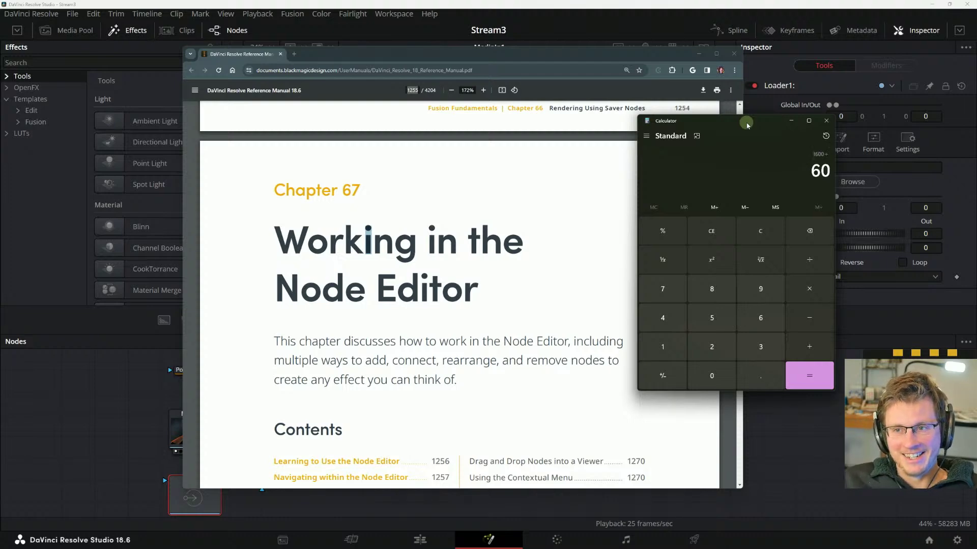
key("Return")
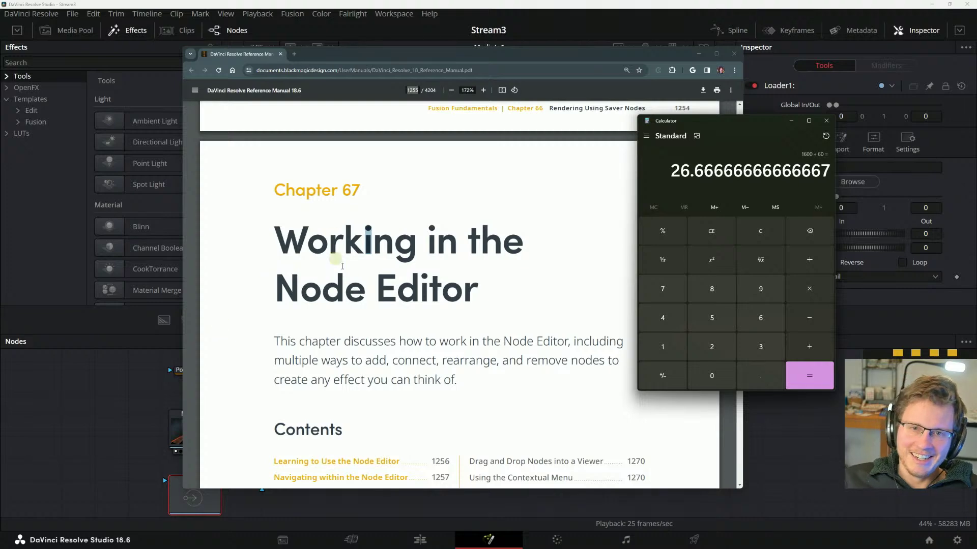
- Switch to DaVinci Resolve, add the Lens Flare V10 Fusion template as a loose node beside MediaIn1, and move the Fusion Settings window aside
left_click(346, 283)
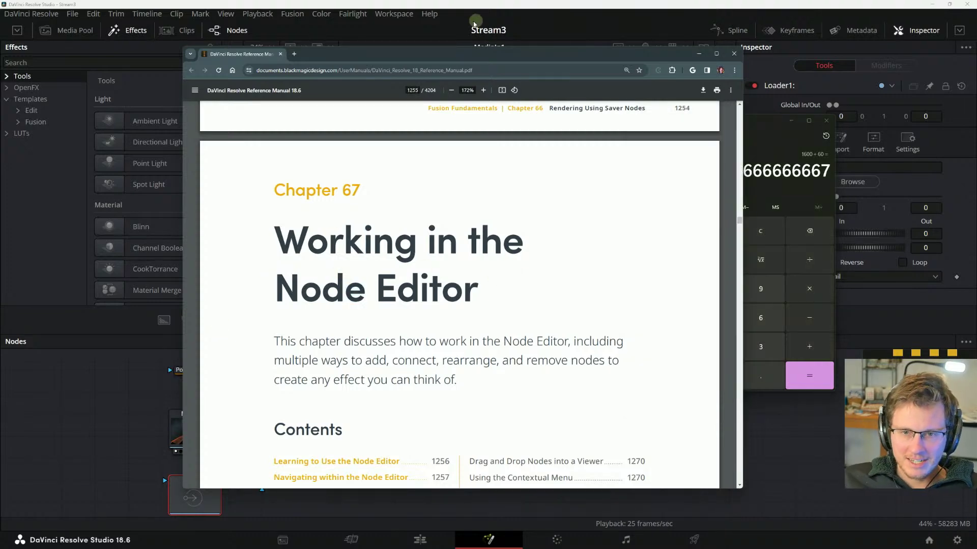
left_click_drag(432, 52, 556, 32)
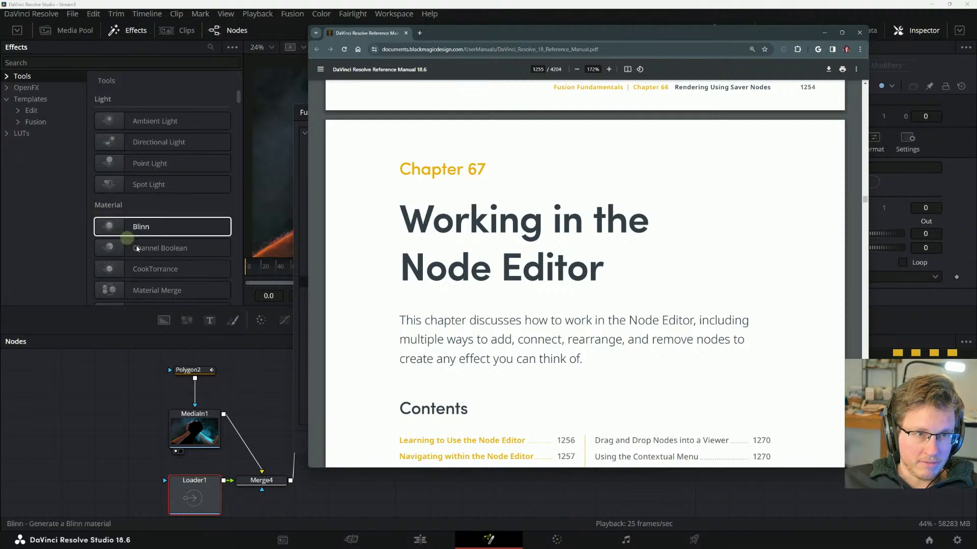
scroll(159, 262, "down", 10)
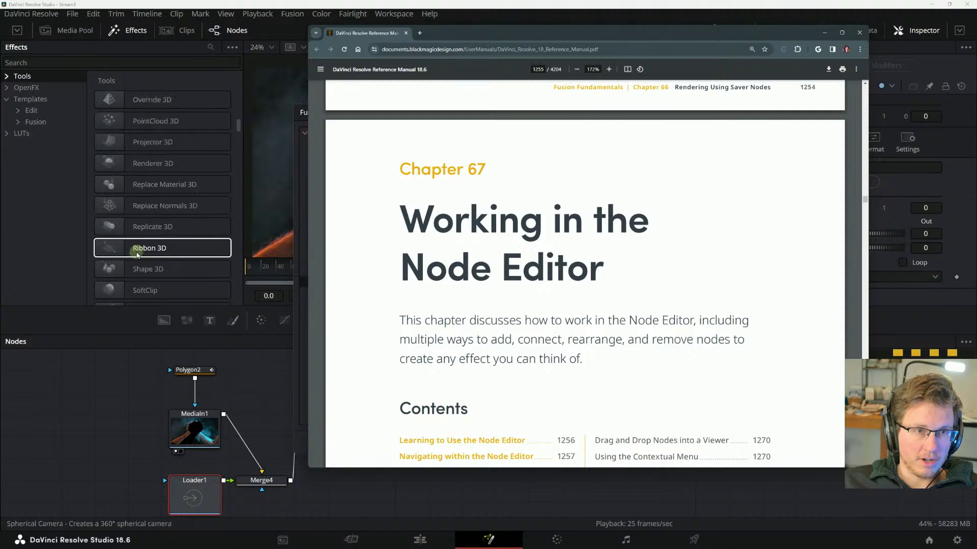
left_click(31, 121)
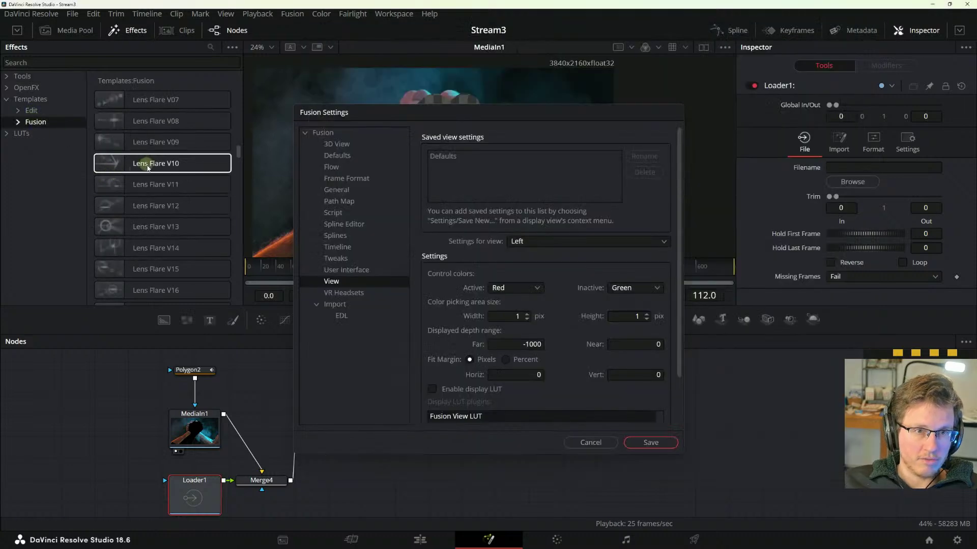
left_click(168, 166)
left_click_drag(168, 166, 96, 436)
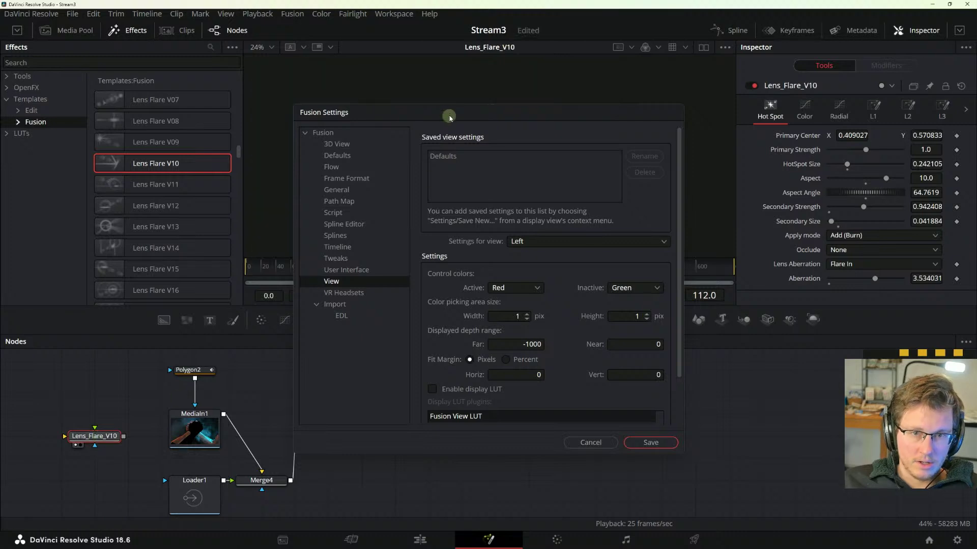
mouse_move(447, 113)
left_mouse_down()
mouse_move(709, 257)
mouse_move(530, 135)
left_mouse_up()
left_click(704, 396)
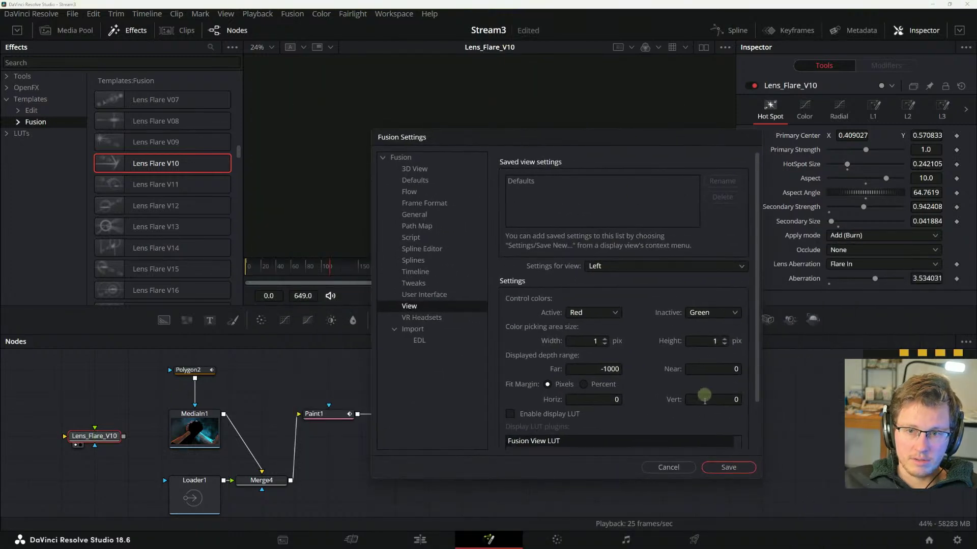
- Save the Fusion settings and move the Lens_Flare_V10 node up close beside MediaIn1
left_click(728, 467)
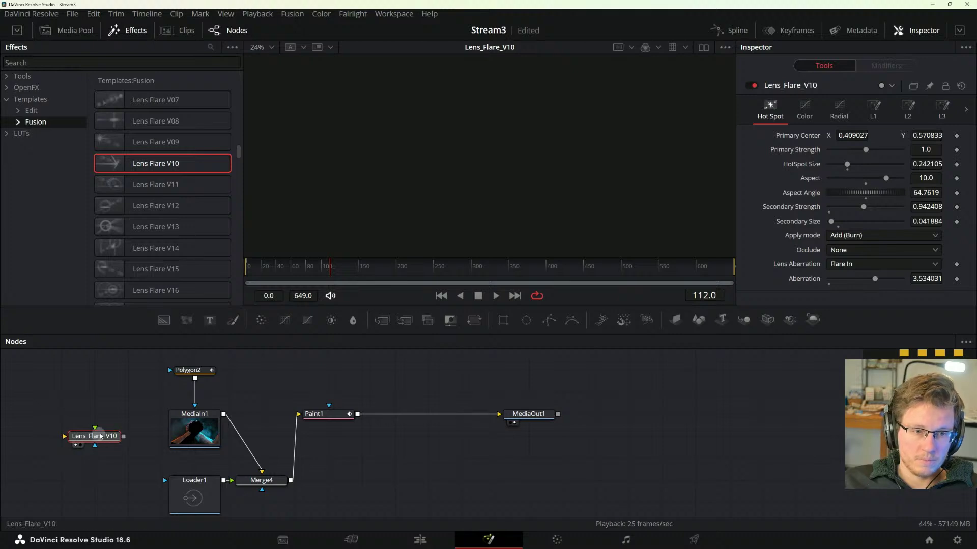
left_click_drag(94, 436, 129, 414)
- Add the Blowing Leaves particle template from the Fusion templates as a loose group of nodes in the node graph
scroll(158, 248, "down", 5)
scroll(157, 247, "down", 5)
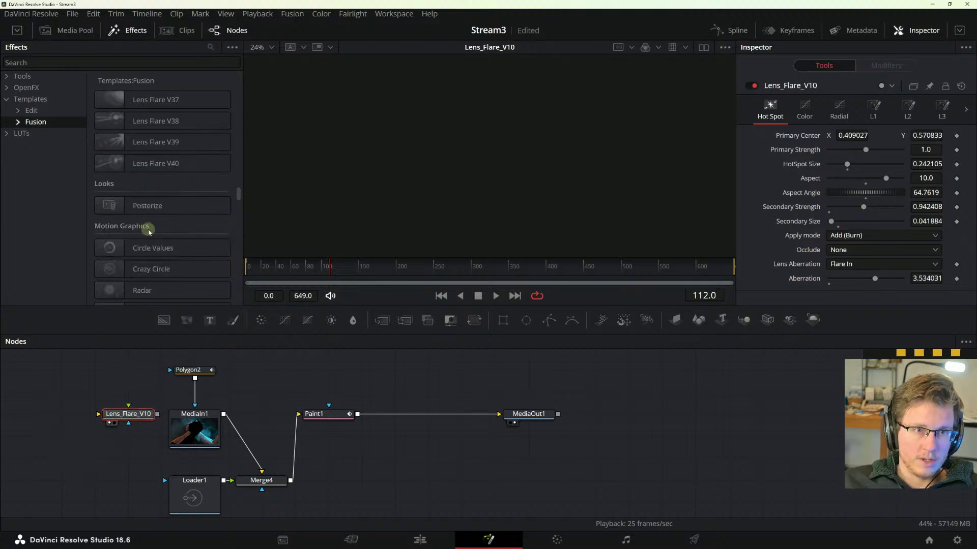
left_click_drag(138, 133, 678, 377)
left_click_drag(627, 432, 590, 448)
left_click(610, 426)
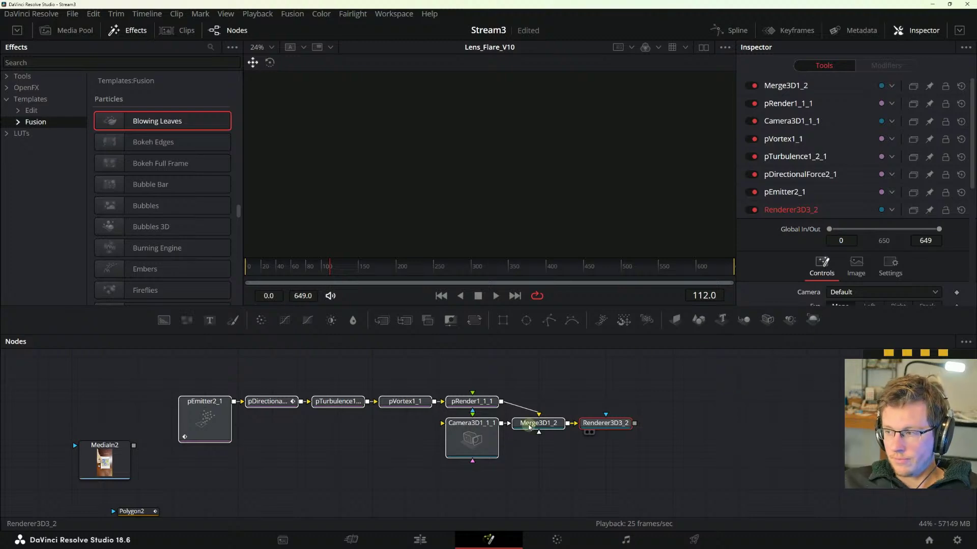
- Switch to the DaVinci Resolve manual in the browser and read Chapter 67's introduction and the start of its contents list
key("alt+Tab")
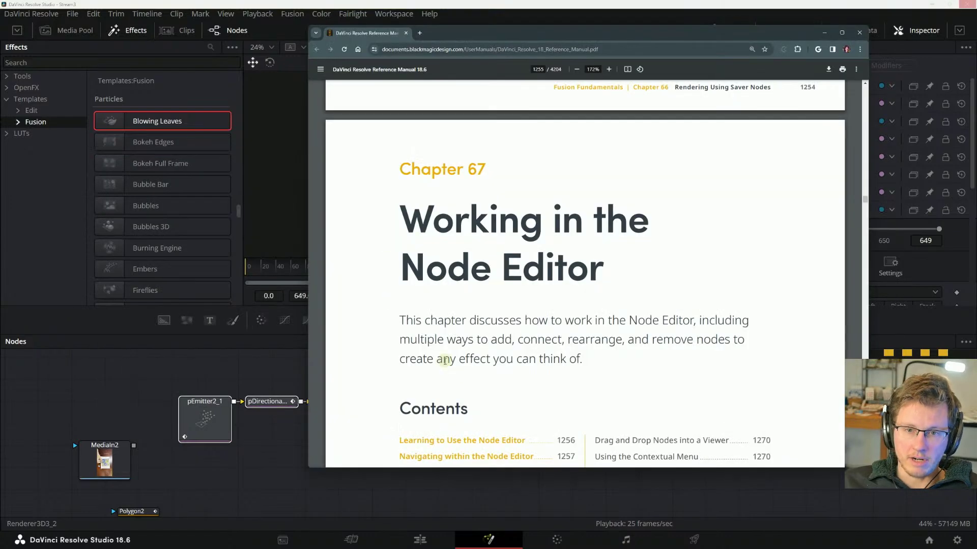
scroll(458, 364, "down", 3)
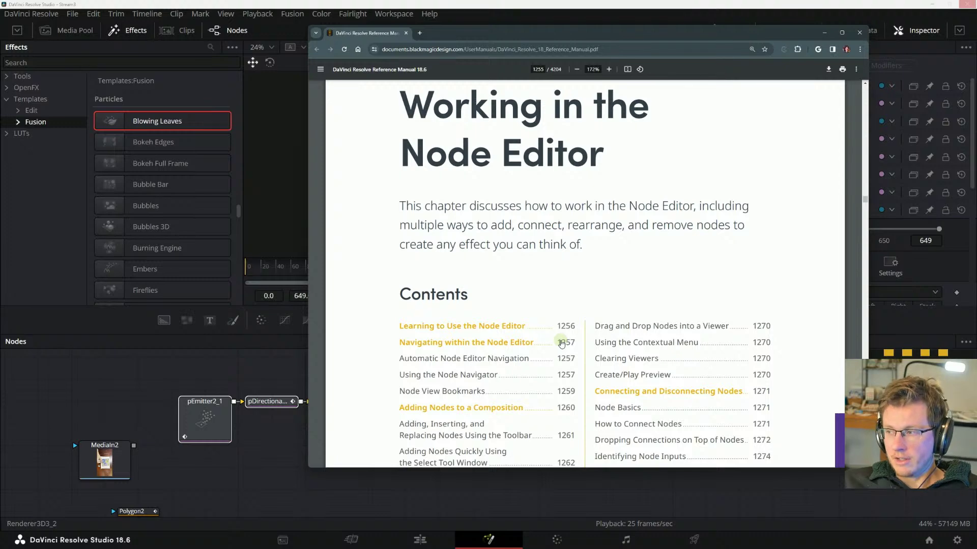
scroll(569, 340, "up", 3)
scroll(579, 334, "down", 1)
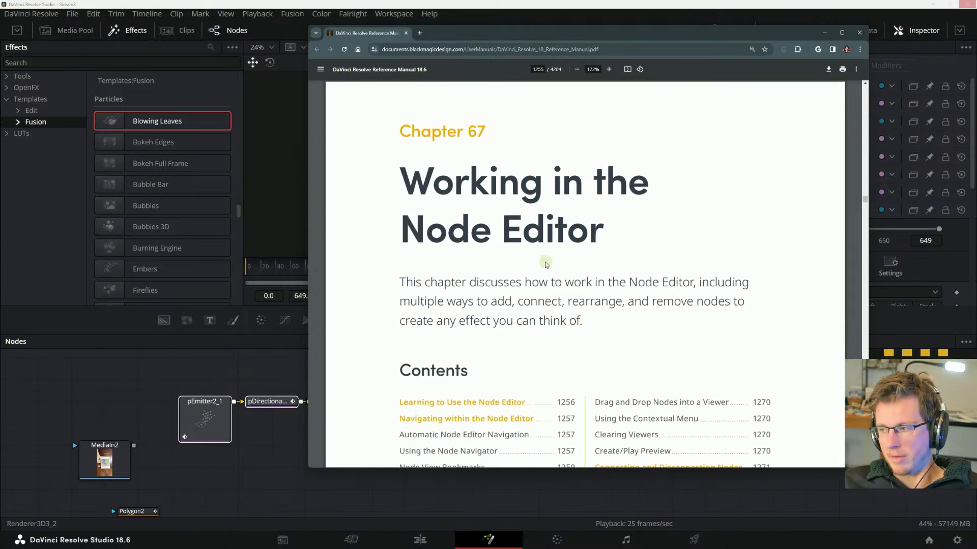
mouse_move(532, 547)
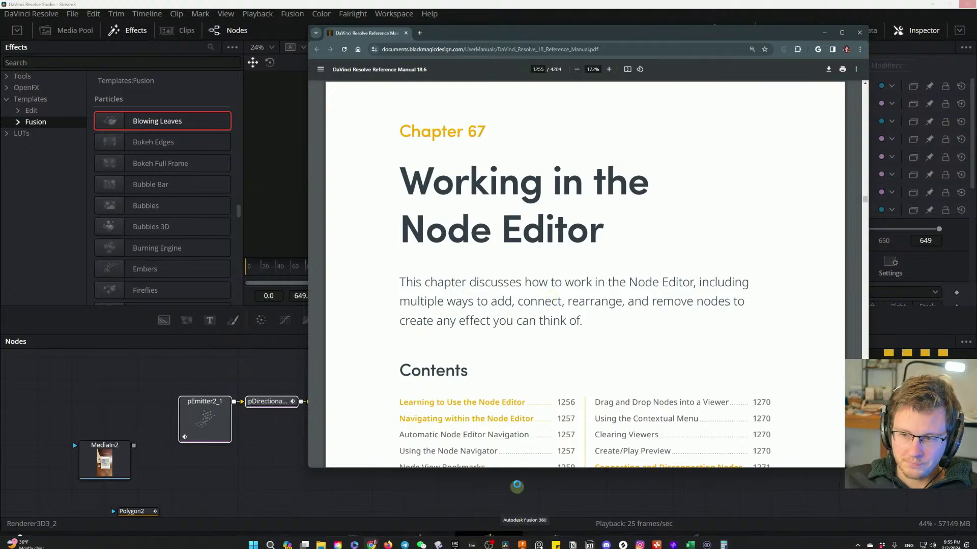
left_click_drag(512, 43, 467, 79)
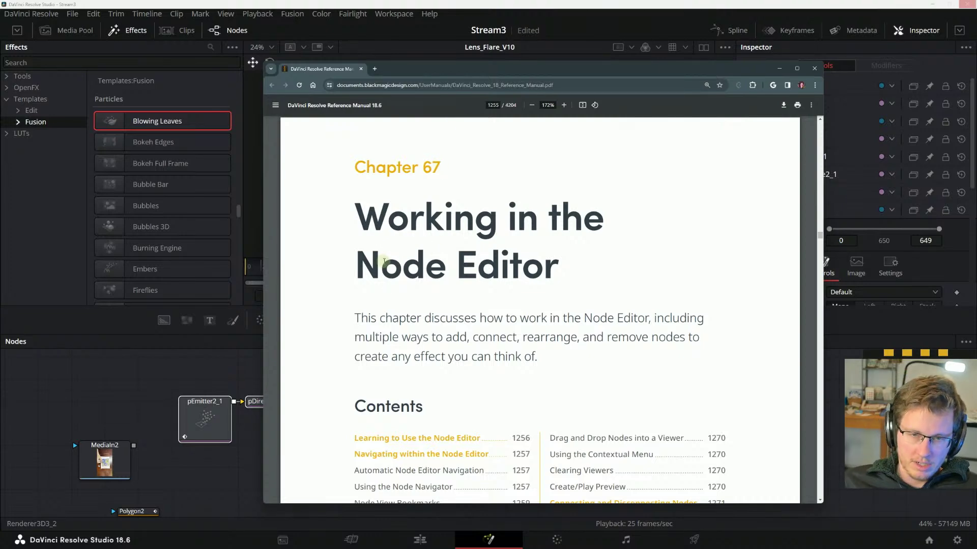
scroll(472, 228, "down", 1)
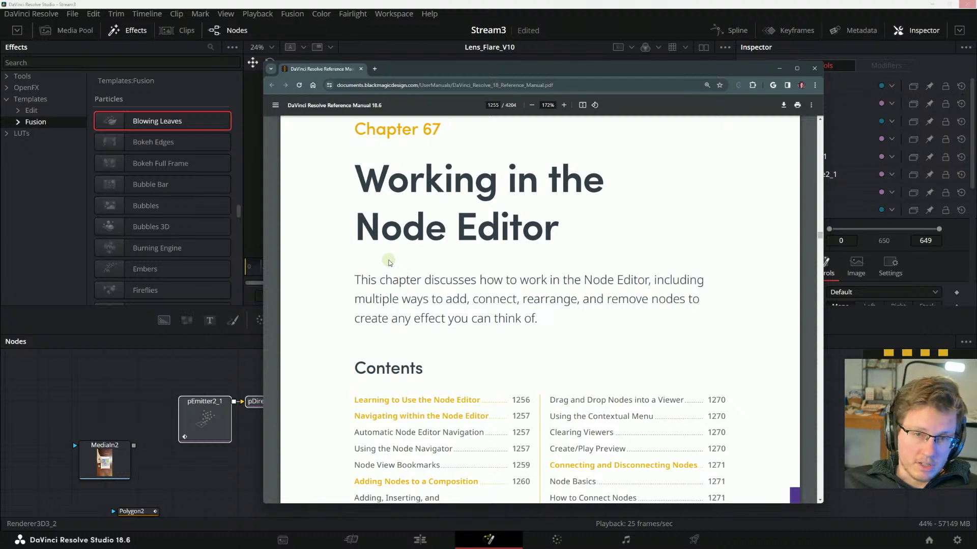
scroll(363, 267, "down", 2)
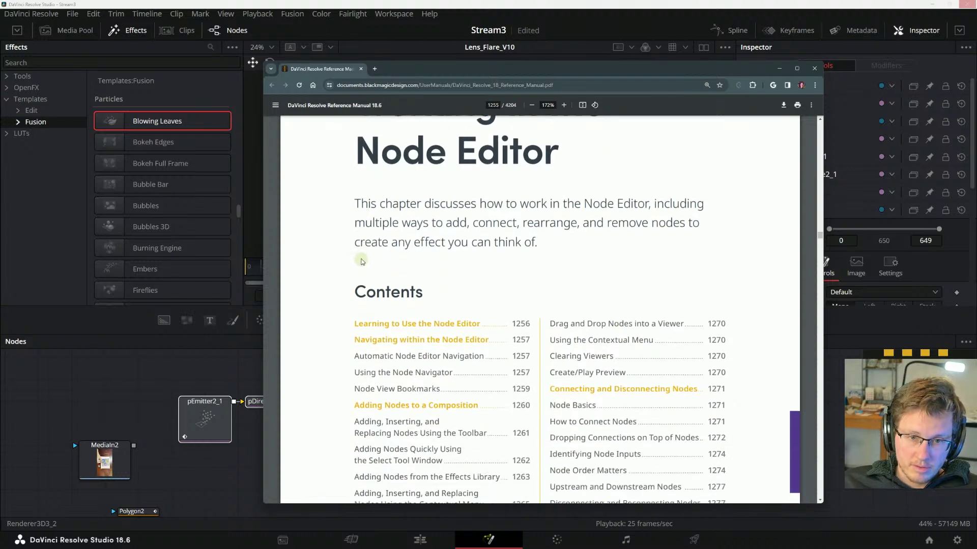
scroll(402, 229, "down", 4)
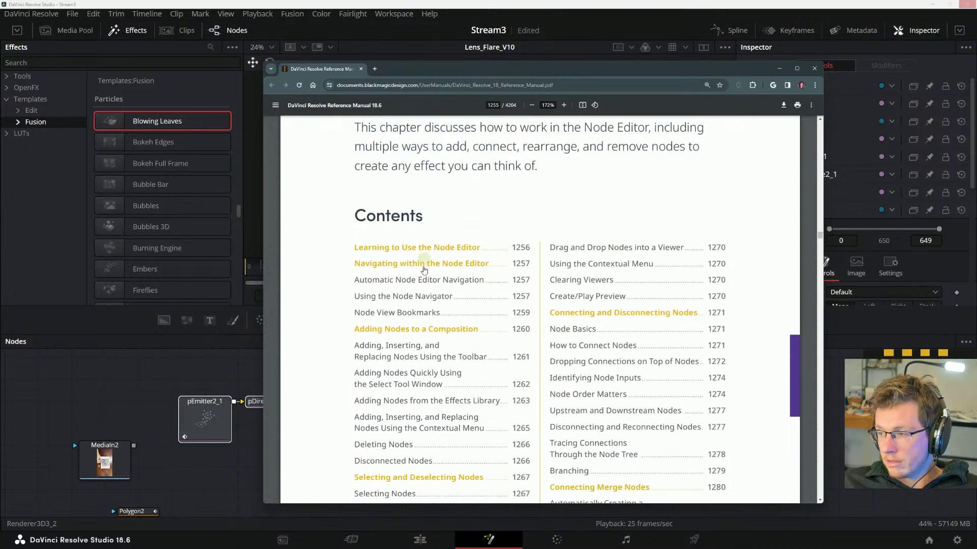
scroll(422, 262, "up", 7)
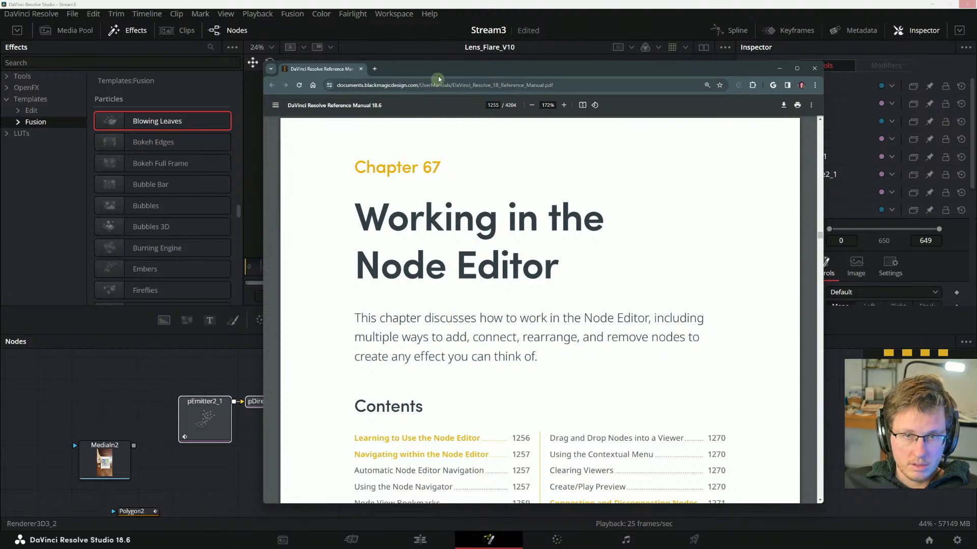
- Reposition the manual window over Fusion and look through the topics on the first contents page of Chapter 67
left_click_drag(438, 71, 789, 352)
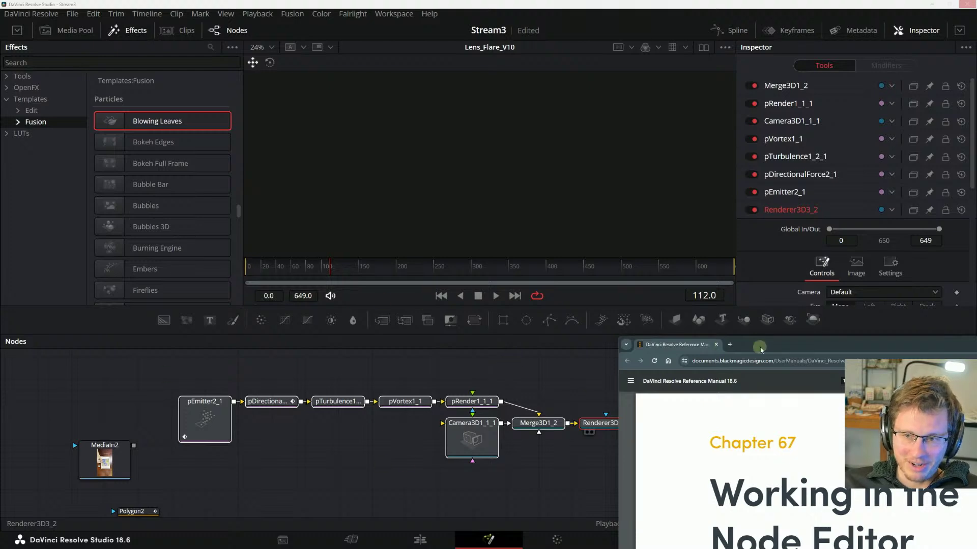
left_click_drag(760, 346, 427, 31)
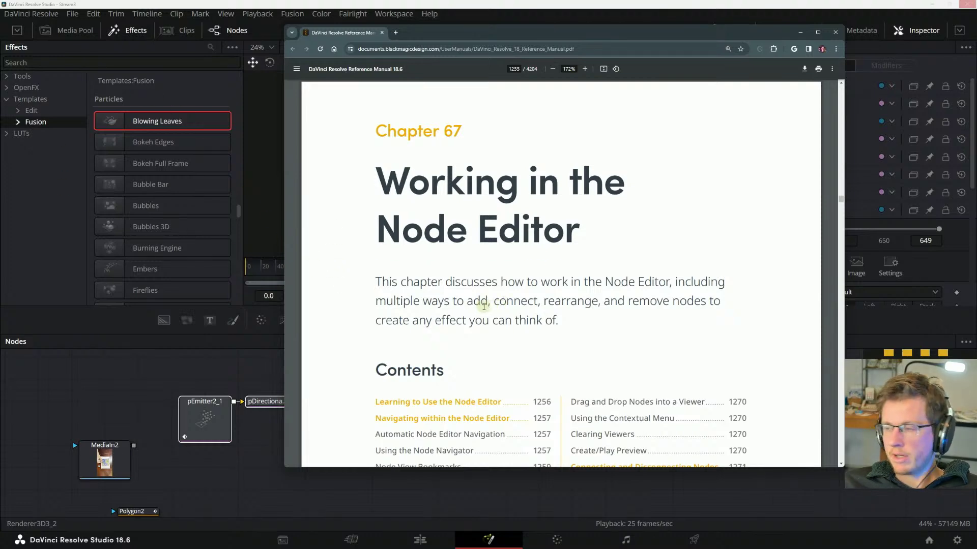
scroll(466, 306, "down", 2)
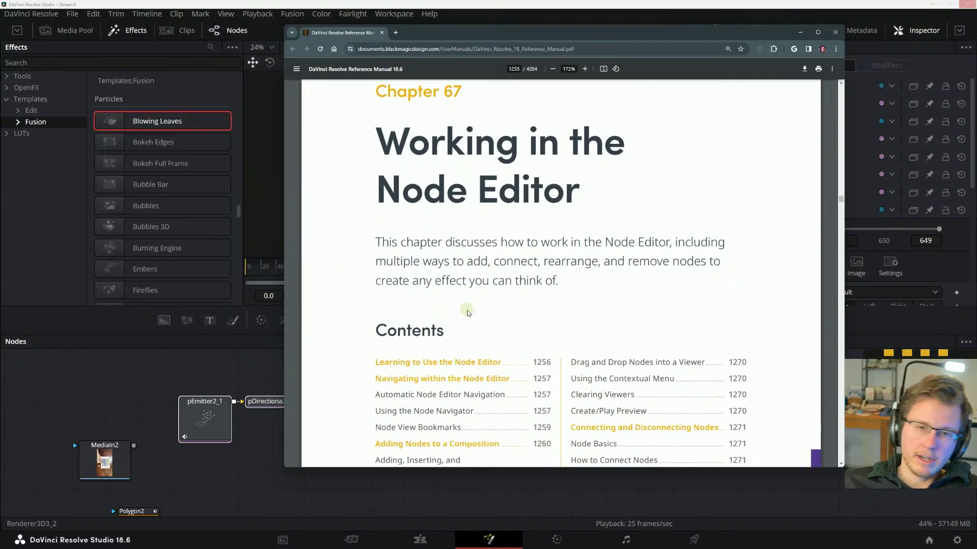
scroll(468, 325, "up", 1)
scroll(463, 324, "down", 2)
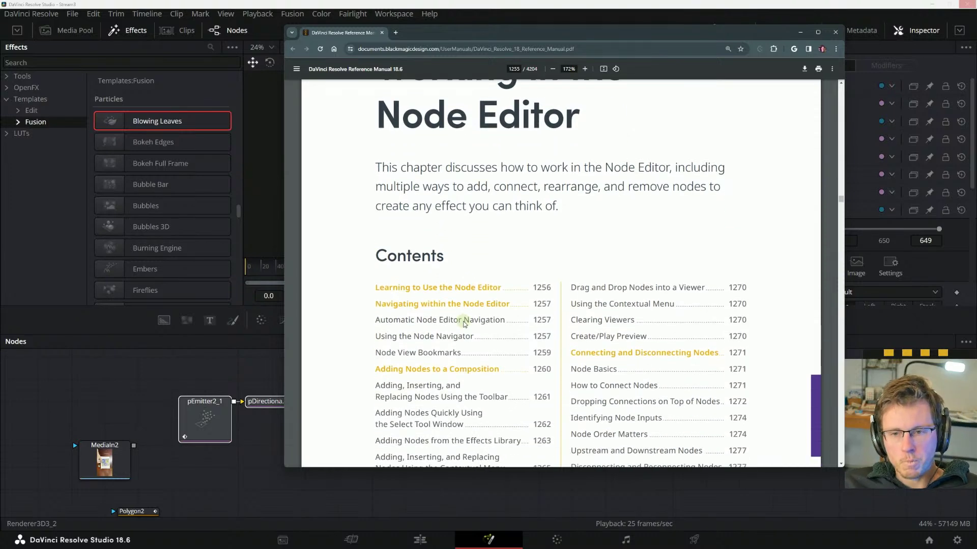
scroll(468, 324, "down", 6)
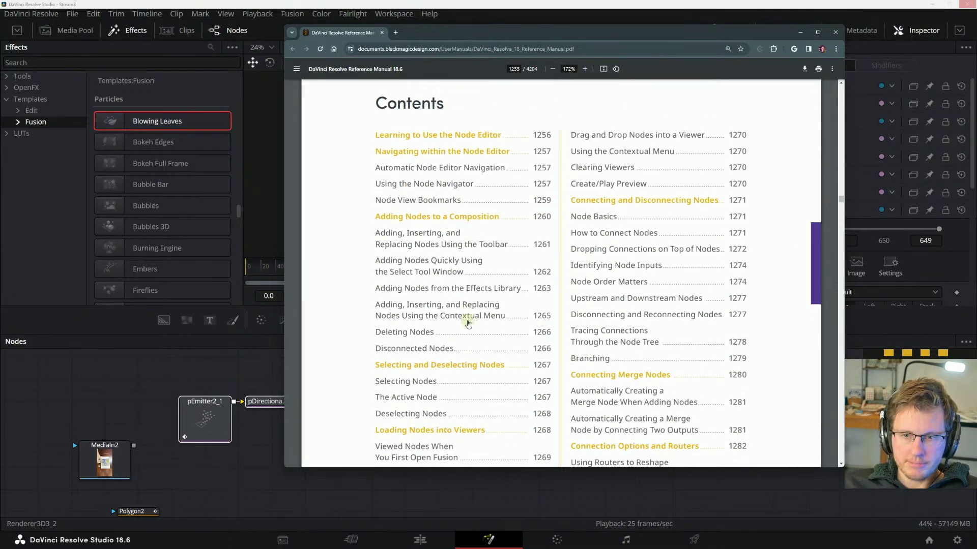
scroll(474, 313, "up", 9)
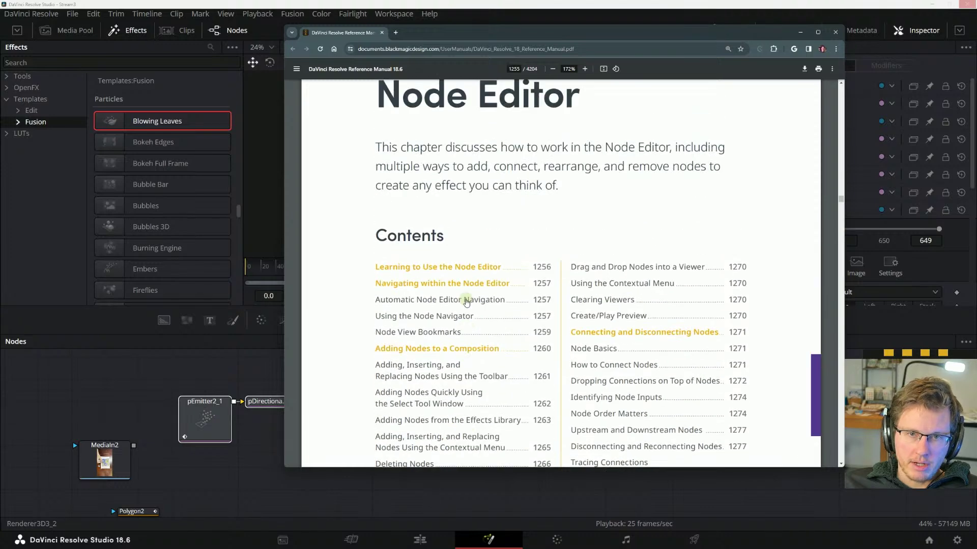
left_click_drag(376, 282, 623, 301)
left_click(623, 301)
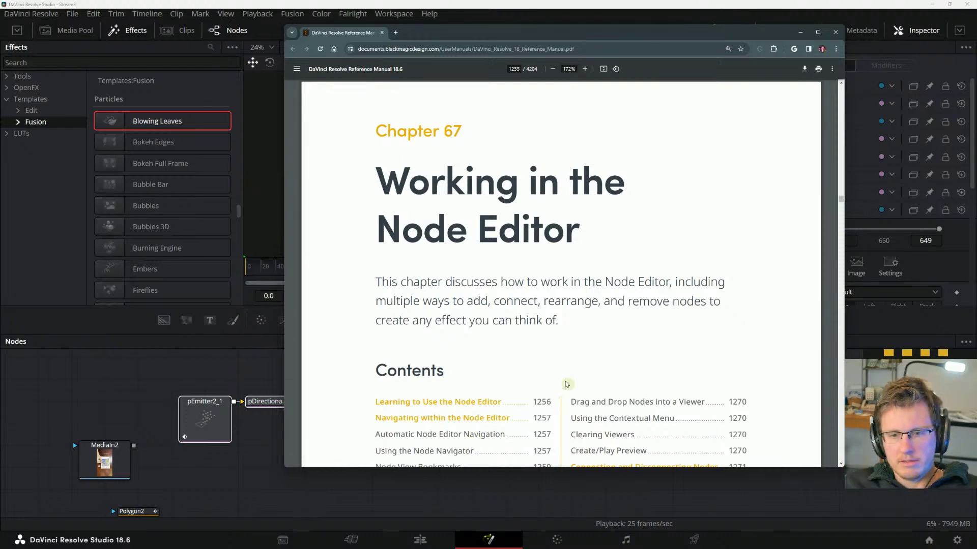
- Review Chapter 67's complete contents list, from Learning to Use the Node Editor to Node Tooltips and the Status Bar
scroll(559, 381, "down", 3)
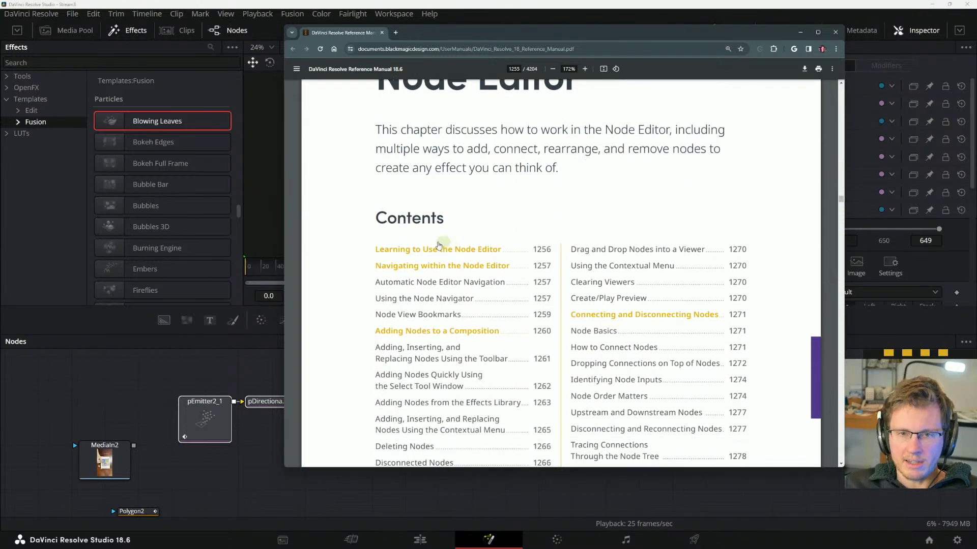
scroll(427, 243, "down", 2)
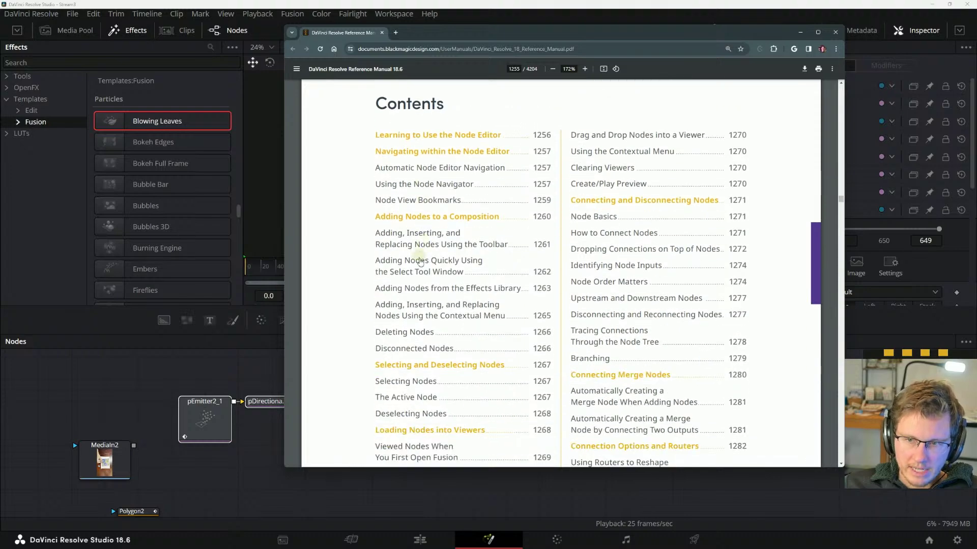
scroll(537, 263, "up", 2)
scroll(710, 430, "down", 6)
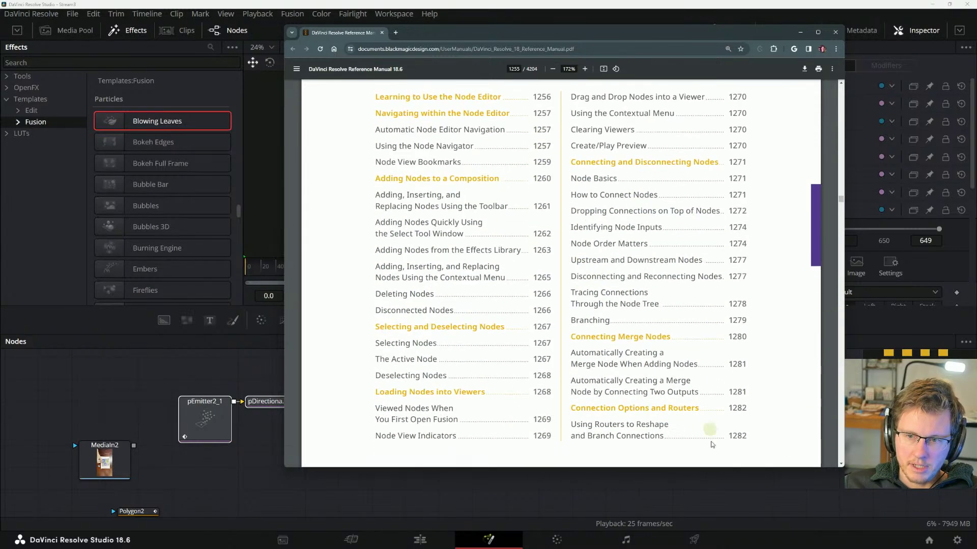
scroll(735, 380, "down", 5)
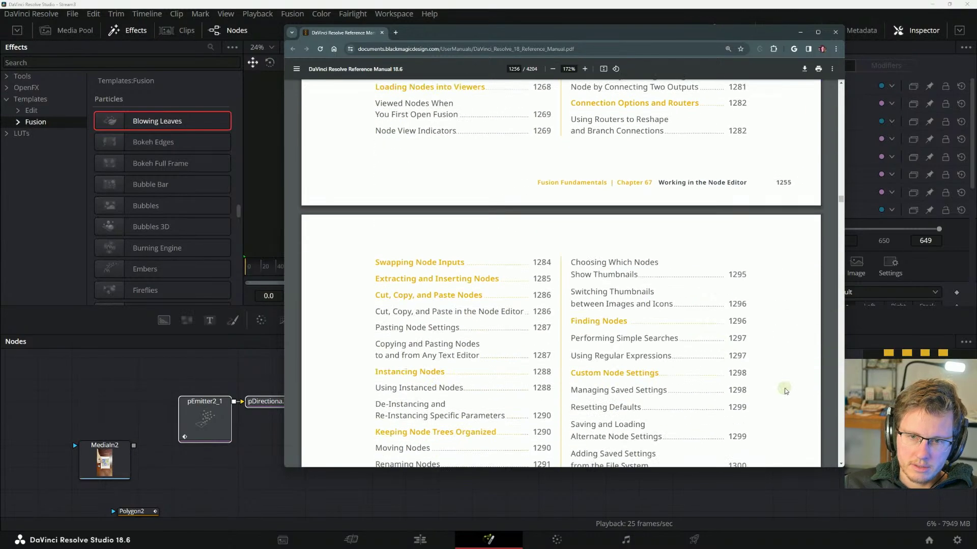
scroll(529, 203, "up", 8)
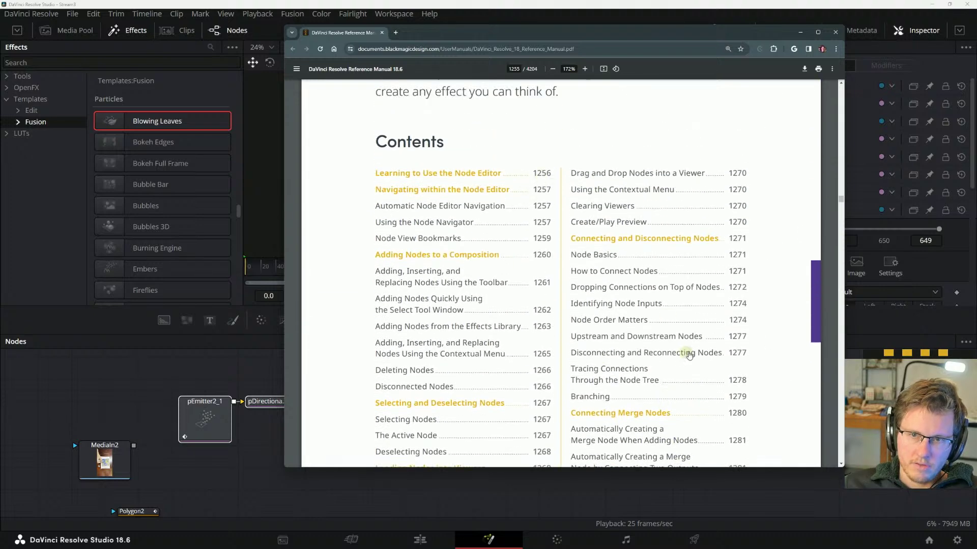
scroll(689, 351, "down", 5)
scroll(631, 399, "down", 8)
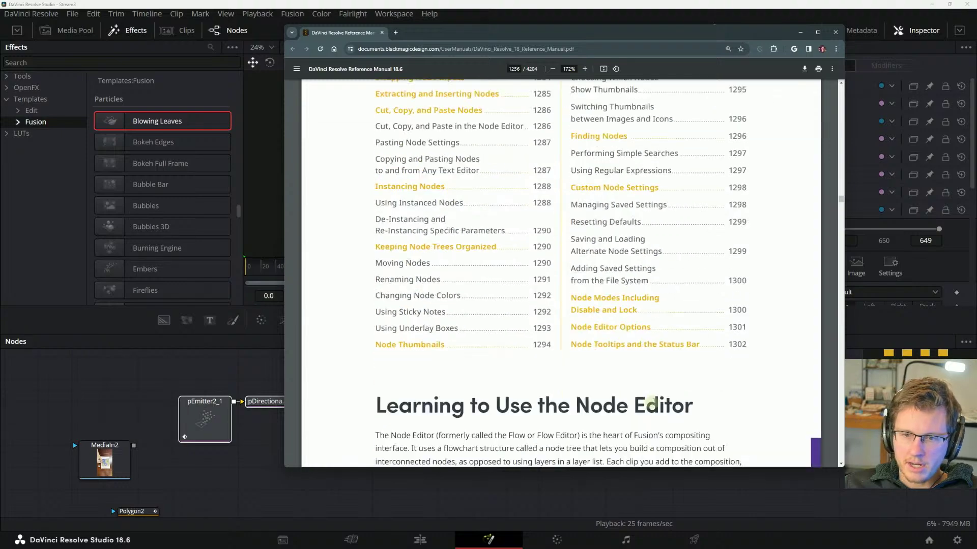
scroll(712, 315, "up", 6)
scroll(712, 316, "up", 10)
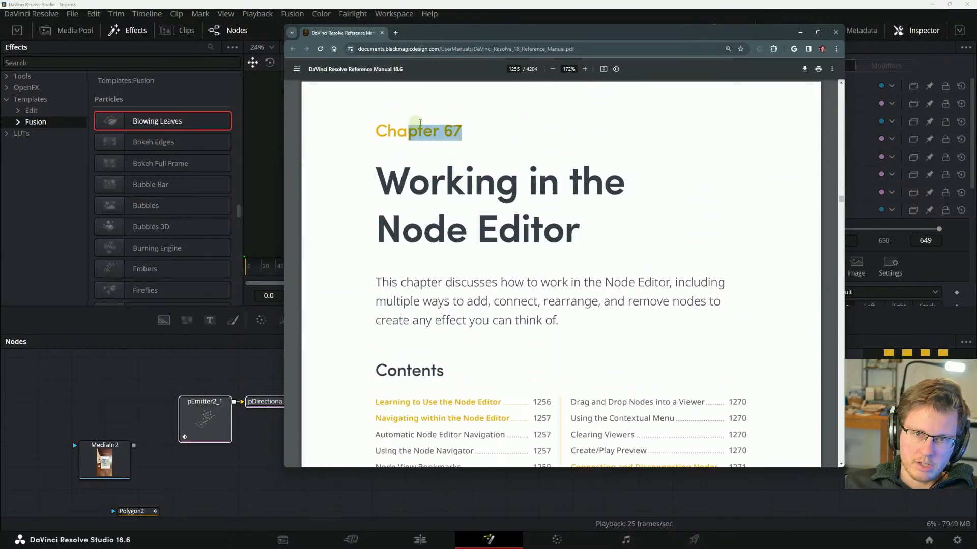
- Go past the contents list and read the section Learning to Use the Node Editor
scroll(432, 211, "down", 4)
scroll(445, 222, "down", 12)
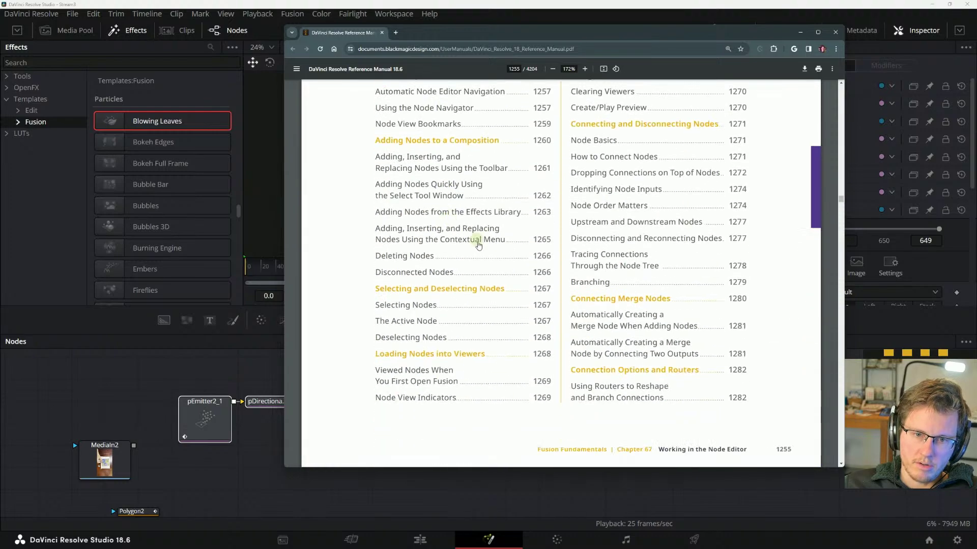
scroll(470, 227, "down", 4)
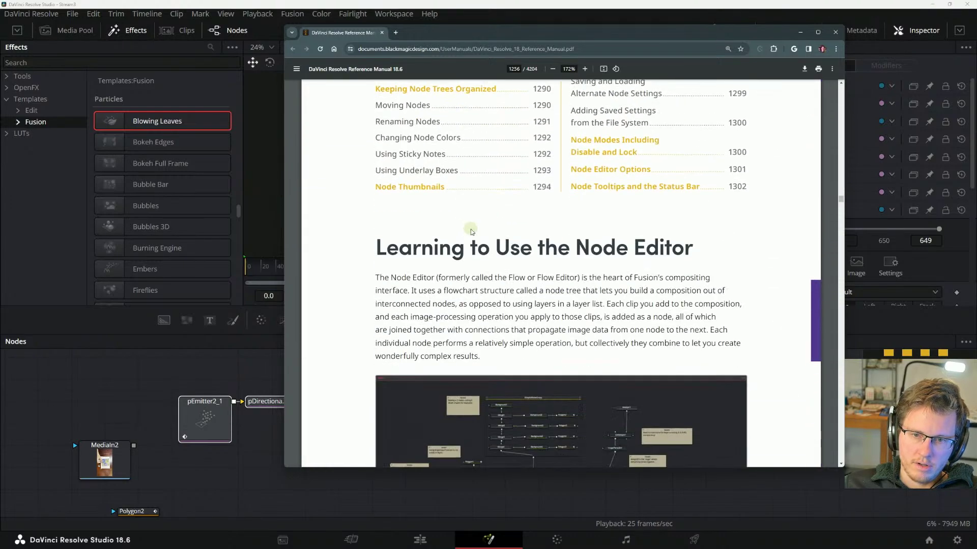
scroll(432, 243, "down", 3)
scroll(430, 248, "up", 1)
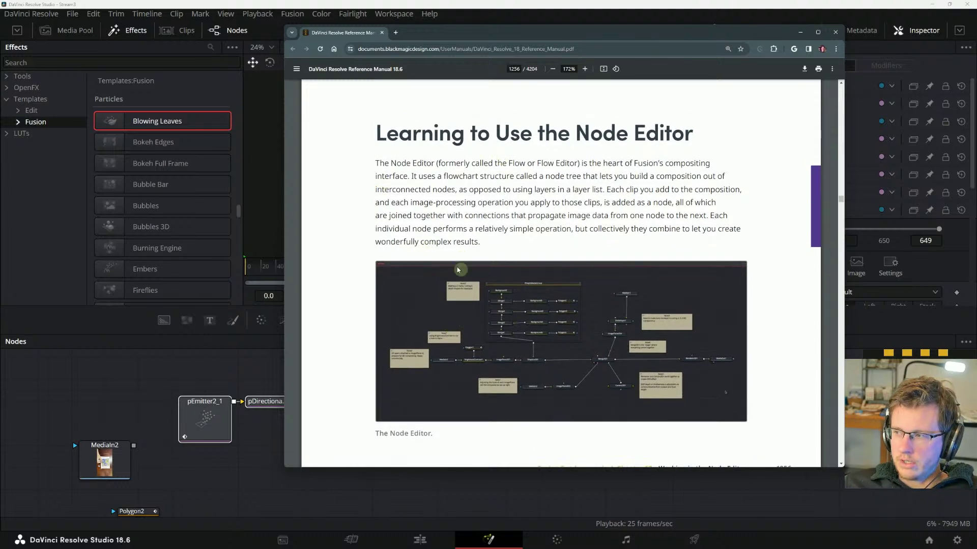
scroll(453, 312, "down", 4)
scroll(478, 321, "up", 3)
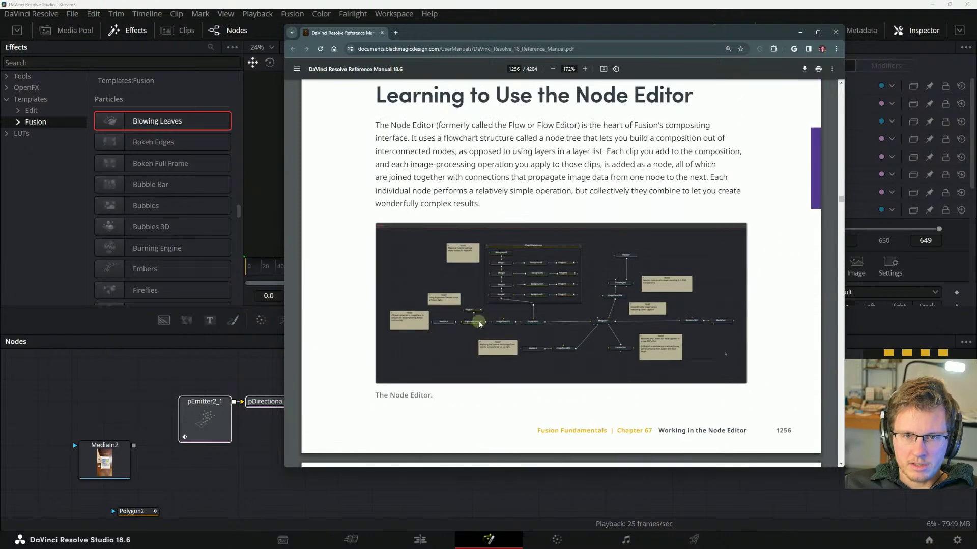
- Examine the manual's Node Editor figure enlarged to 500%, and return to a zoom of 174%
scroll(480, 324, "up", 3)
scroll(478, 324, "up", 2)
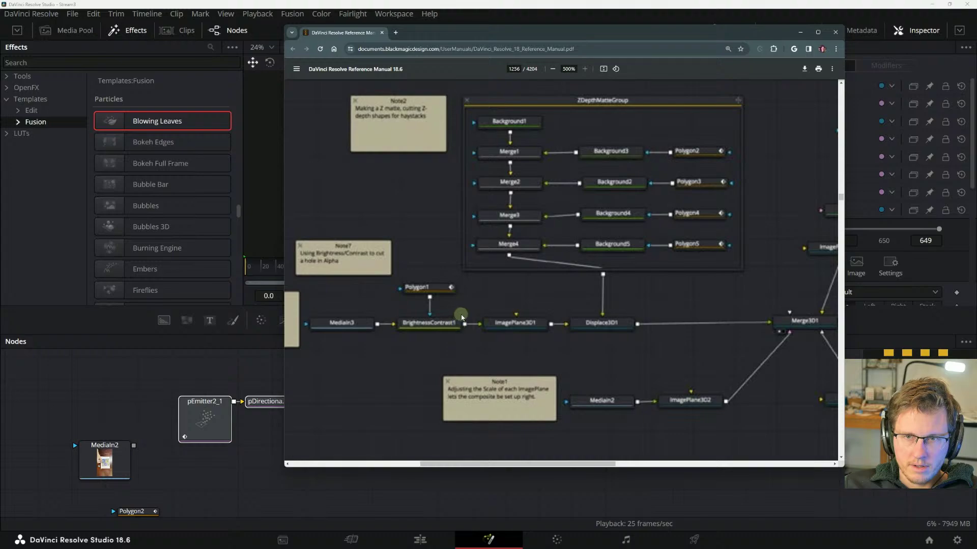
scroll(460, 321, "down", 10)
scroll(462, 317, "up", 2)
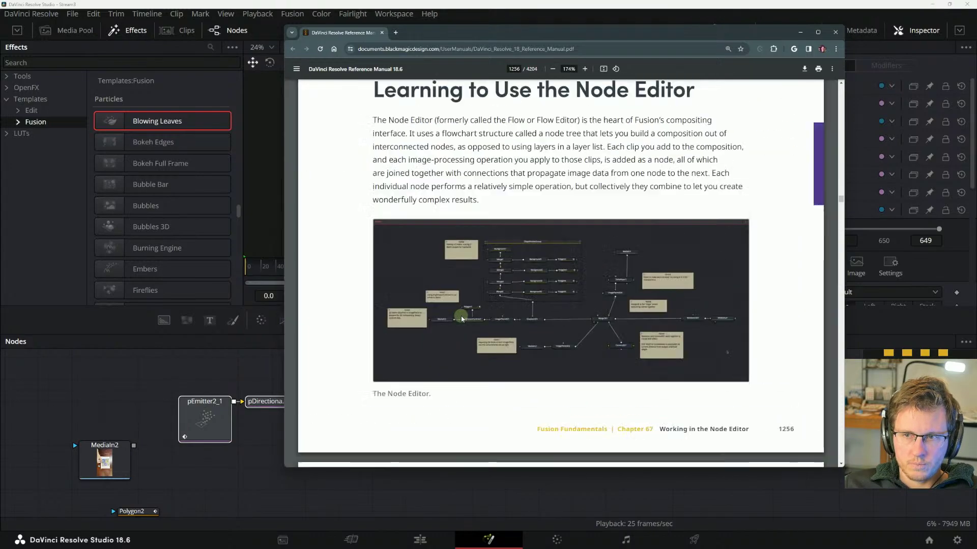
- Read how to display the Node Editor and skim Navigating within the Node Editor as far as the Node Navigator figure
scroll(461, 315, "down", 2)
scroll(461, 319, "down", 1)
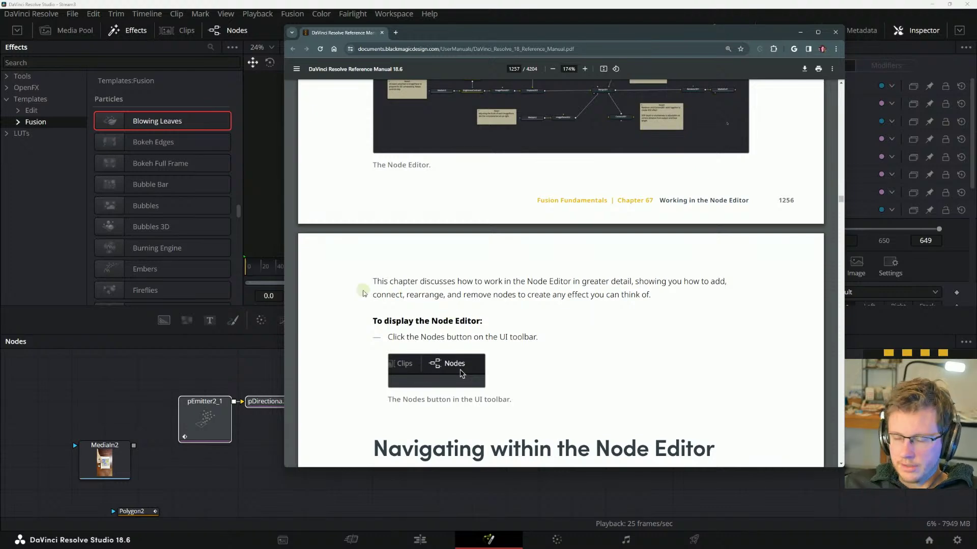
scroll(400, 339, "down", 3)
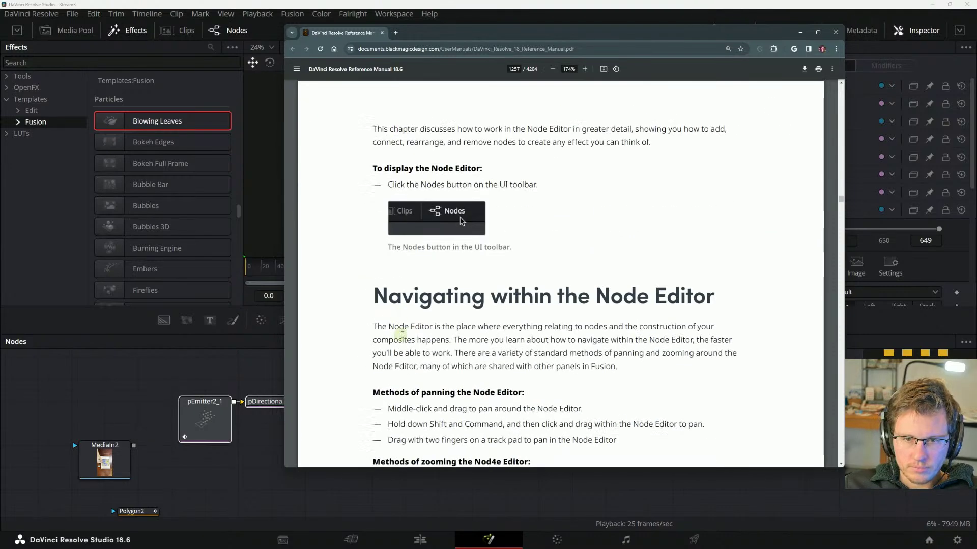
scroll(395, 333, "down", 12)
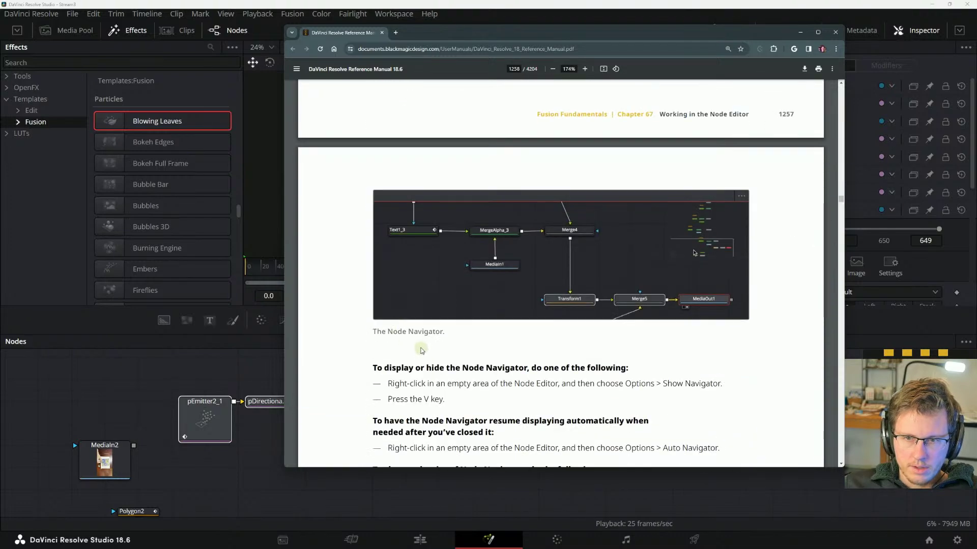
- Read on from the Node Navigator figure through resizing and panning the Navigator to the section on adding Node Editor bookmarks
scroll(421, 351, "down", 9)
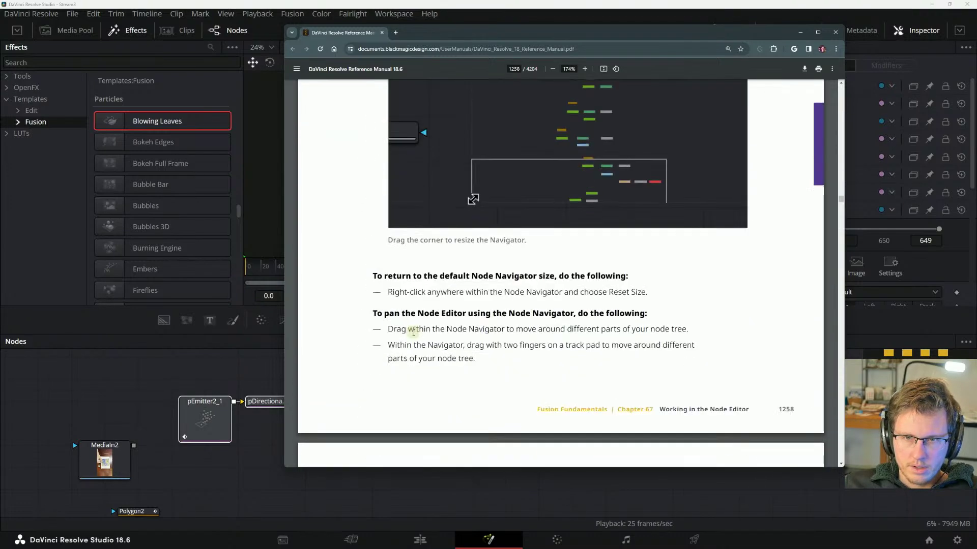
scroll(413, 331, "down", 13)
scroll(510, 325, "up", 15)
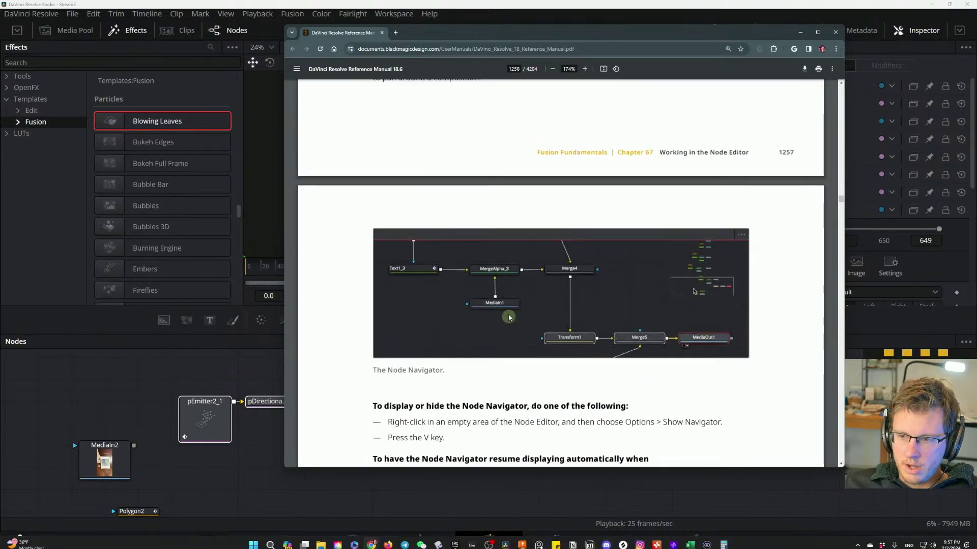
scroll(506, 316, "down", 14)
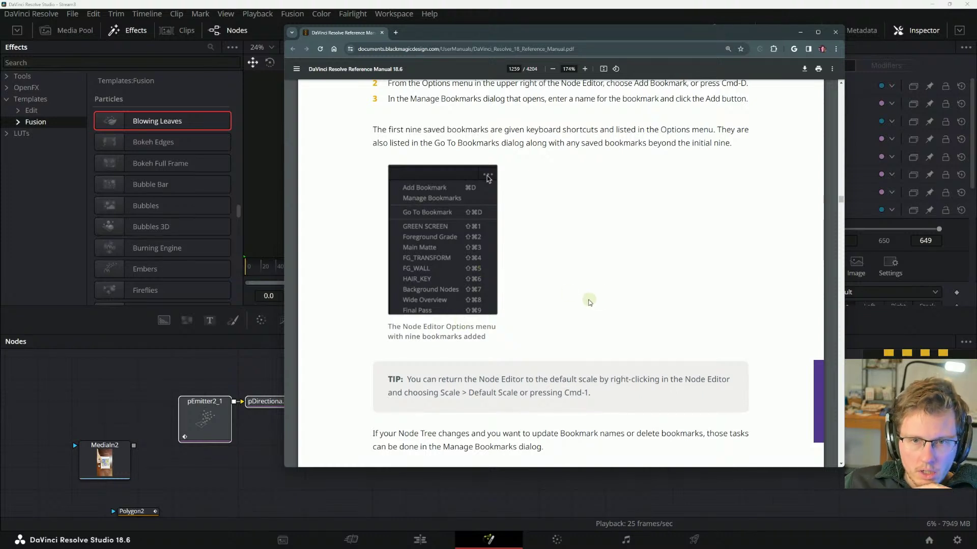
mouse_move(610, 546)
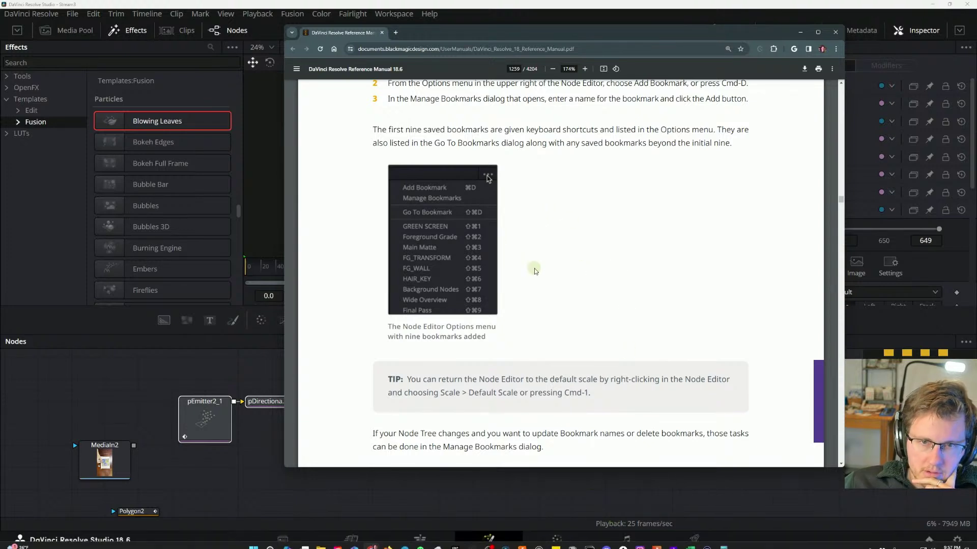
scroll(549, 269, "up", 2)
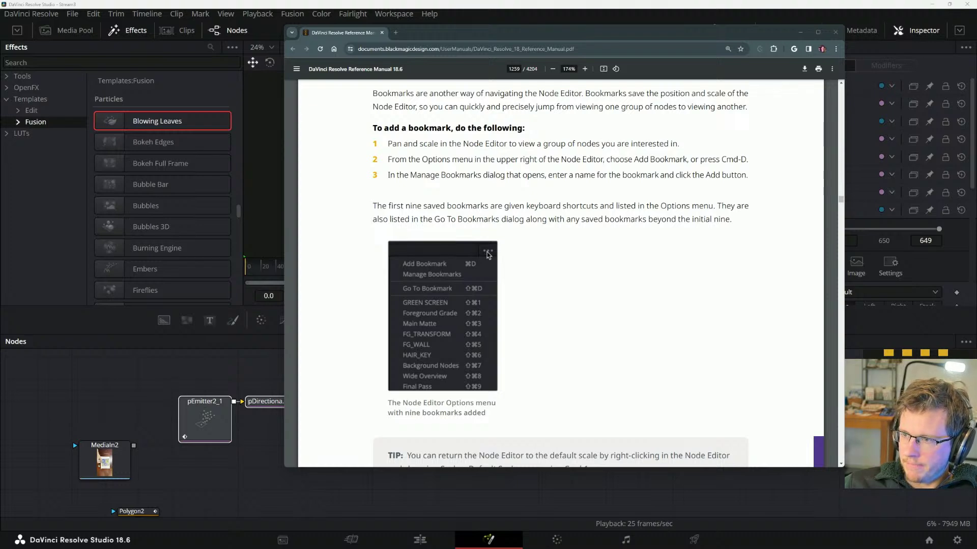
- Switch to ChatGPT and draft the prompt "List all of the things that I need to include in a livestream"
left_click_drag(974, 153, 360, 83)
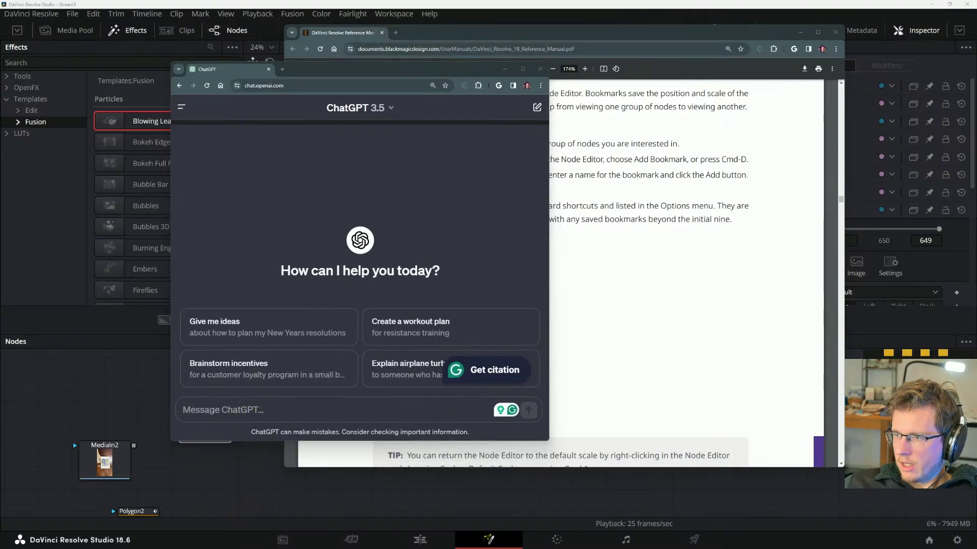
left_click(235, 414)
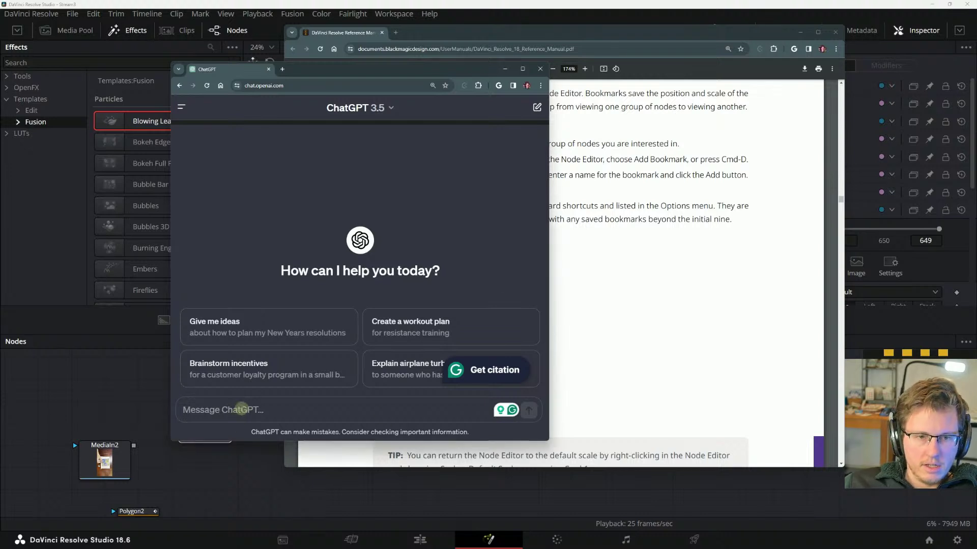
type("List off")
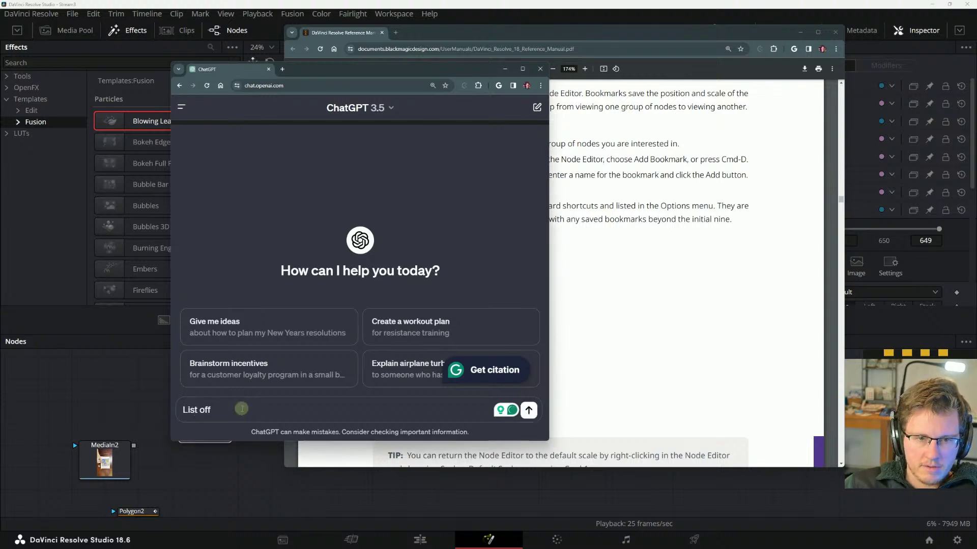
key("BackSpace")
key("BackSpace")
key("BackSpace")
type("all of the th")
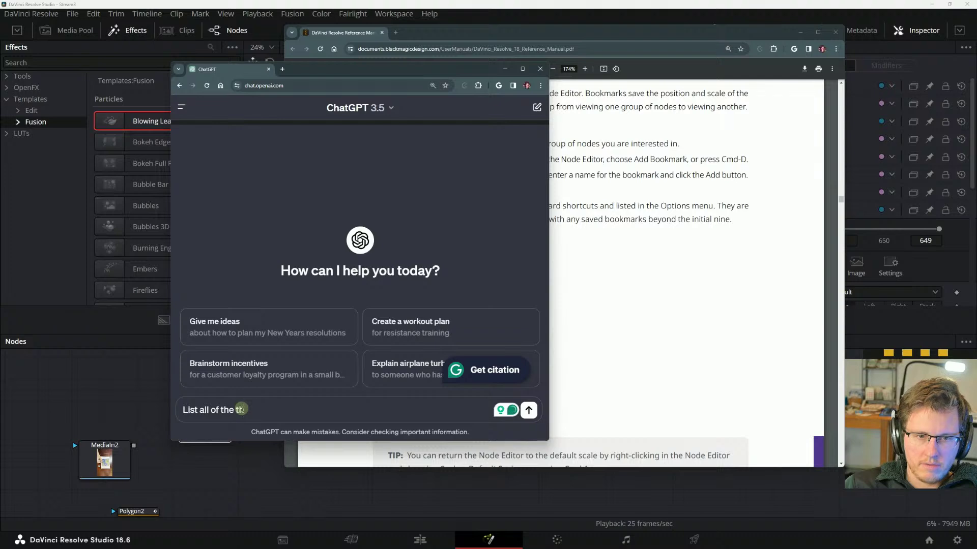
type("ings that I need to")
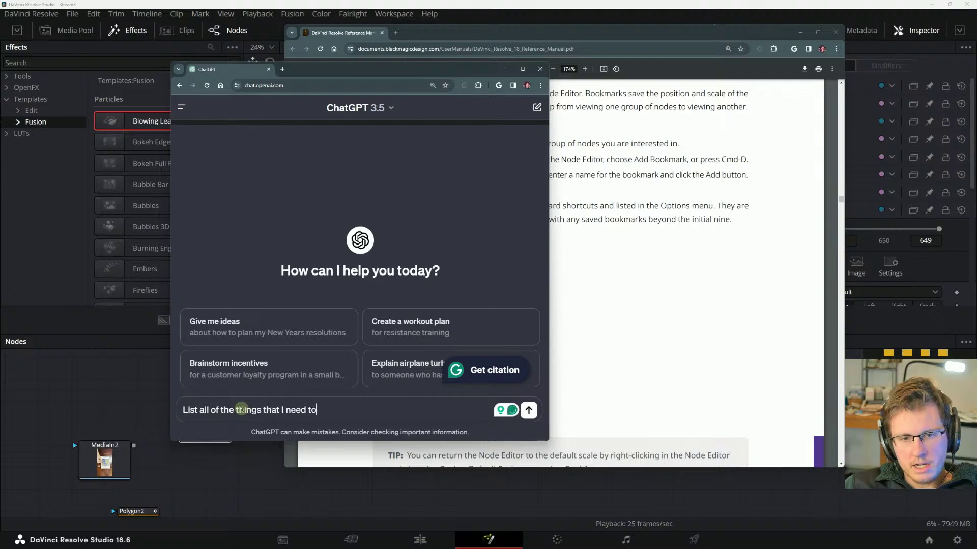
type(" include in a livestream")
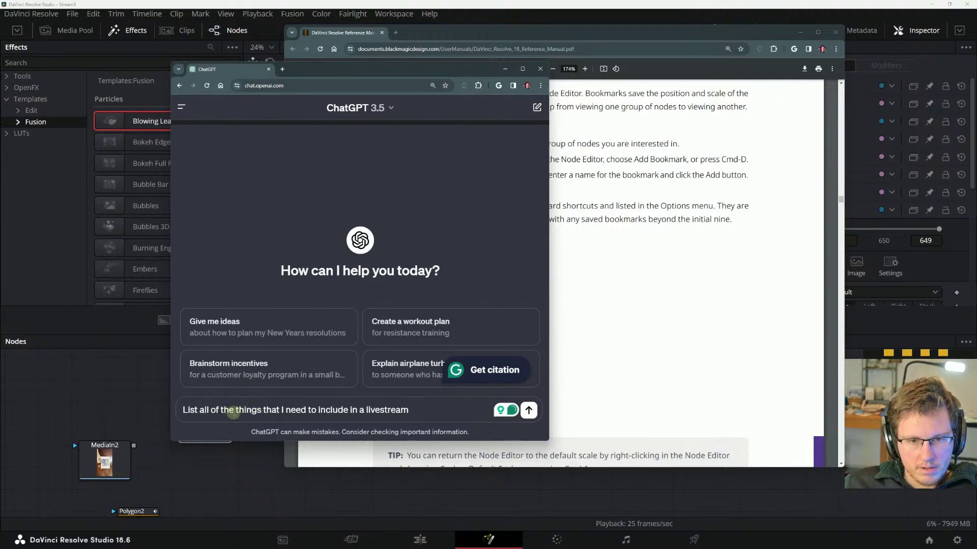
- Reword the prompt to "List all of the graphics and elements that I need to include in a live stream" and send it
double_click(236, 410)
type("graphics")
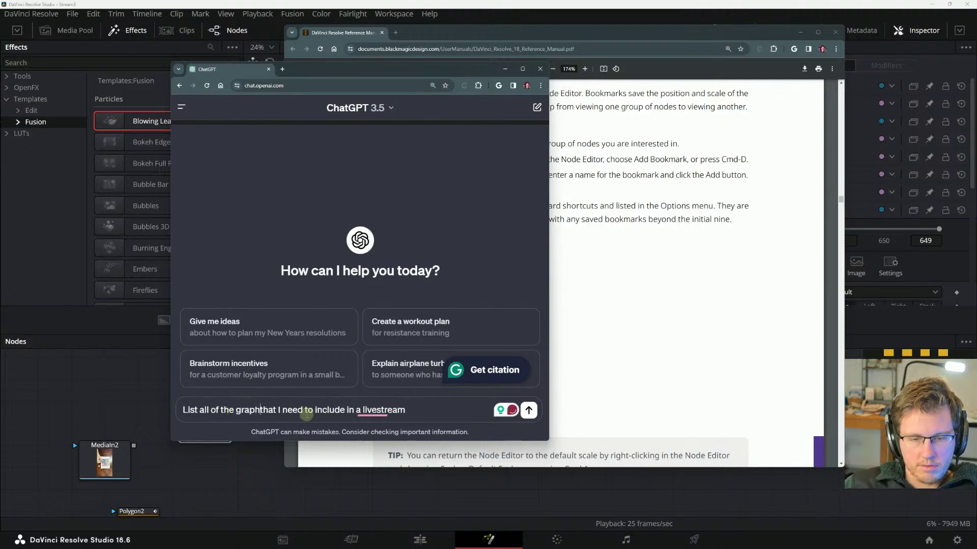
type(" and elements")
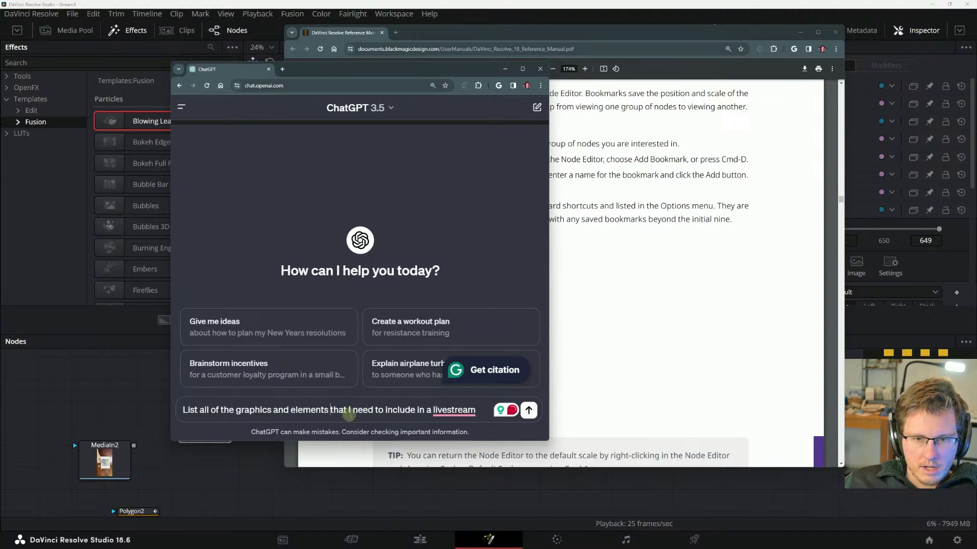
left_click(489, 412)
key("Left")
key("Left")
key("Left")
key("Left")
key("Left")
key("Left")
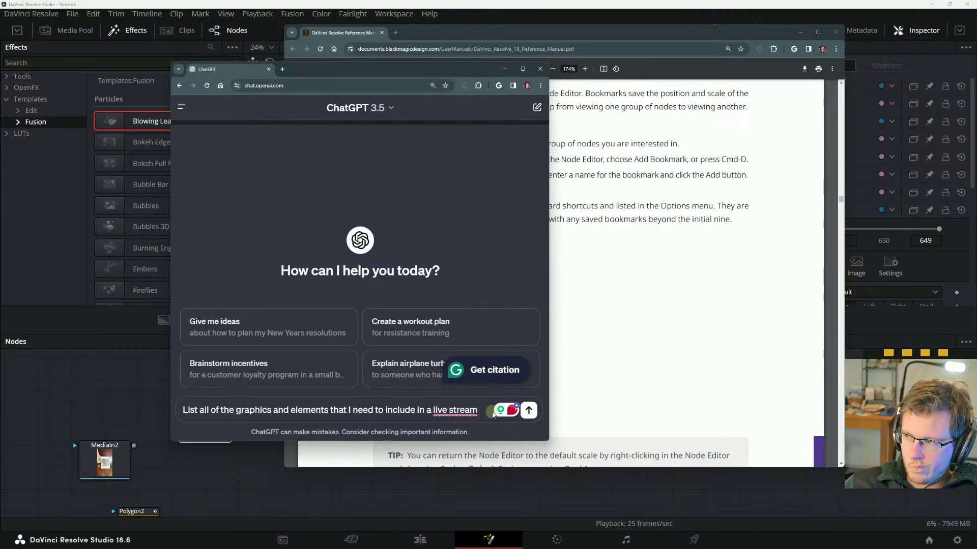
key("shift+Return")
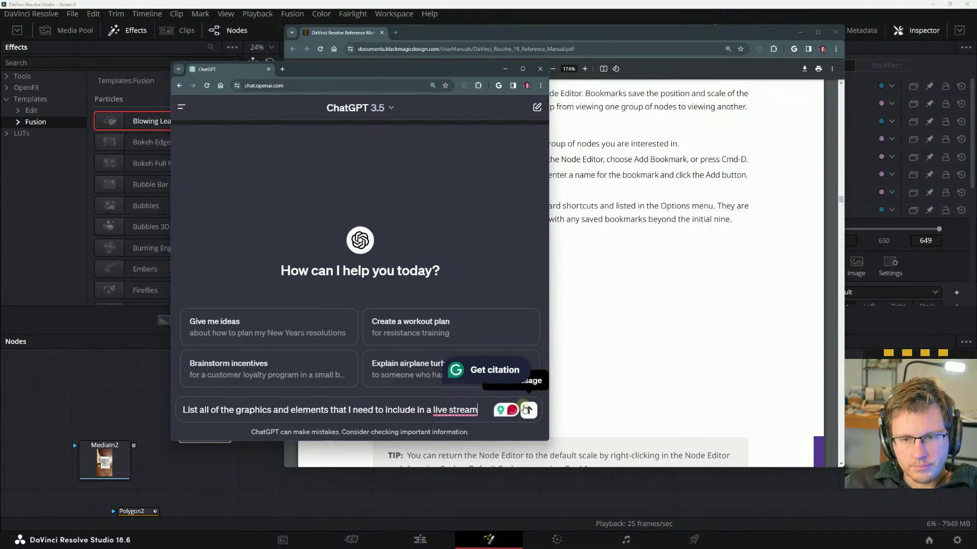
key("Return")
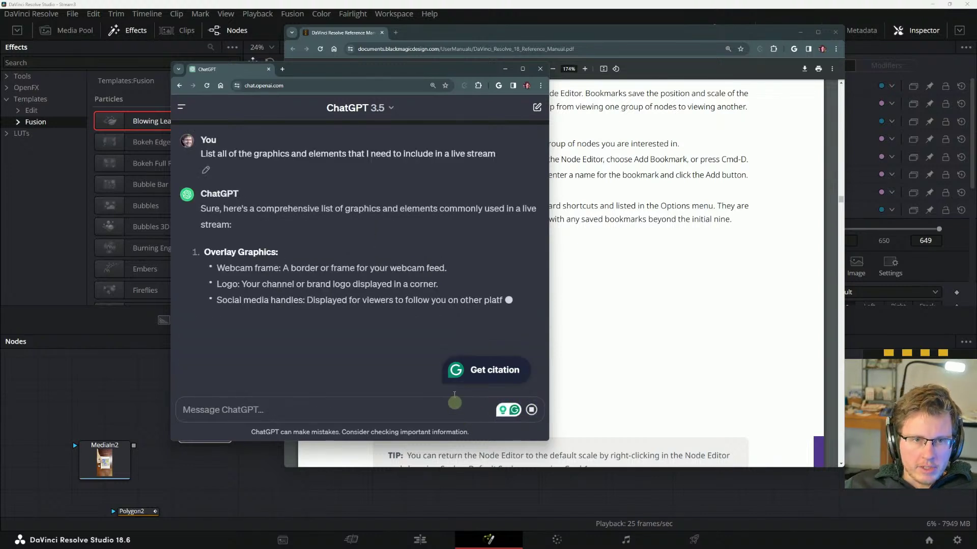
- Read the start of the answer's Overlay Graphics list, from the webcam frame through the logo to the social media handles
scroll(335, 237, "up", 1)
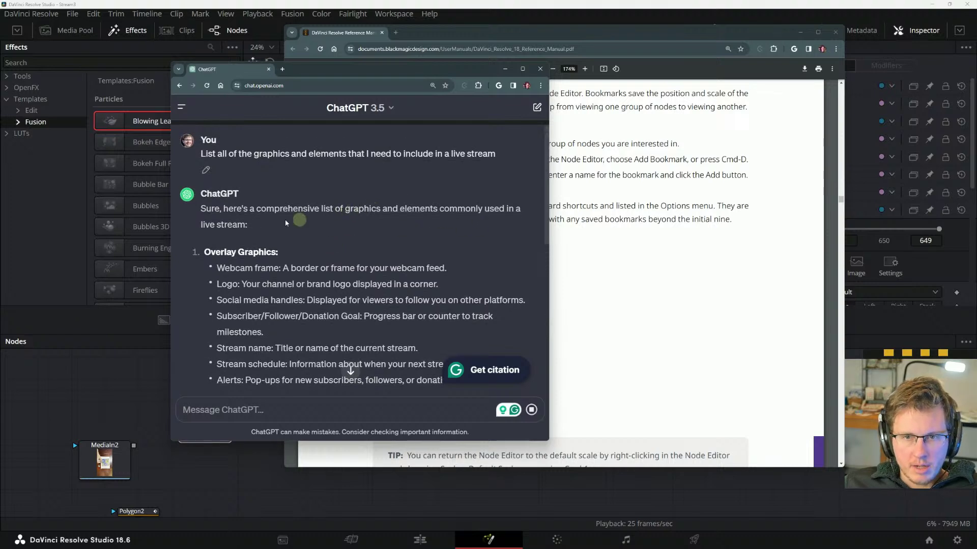
scroll(249, 219, "down", 3)
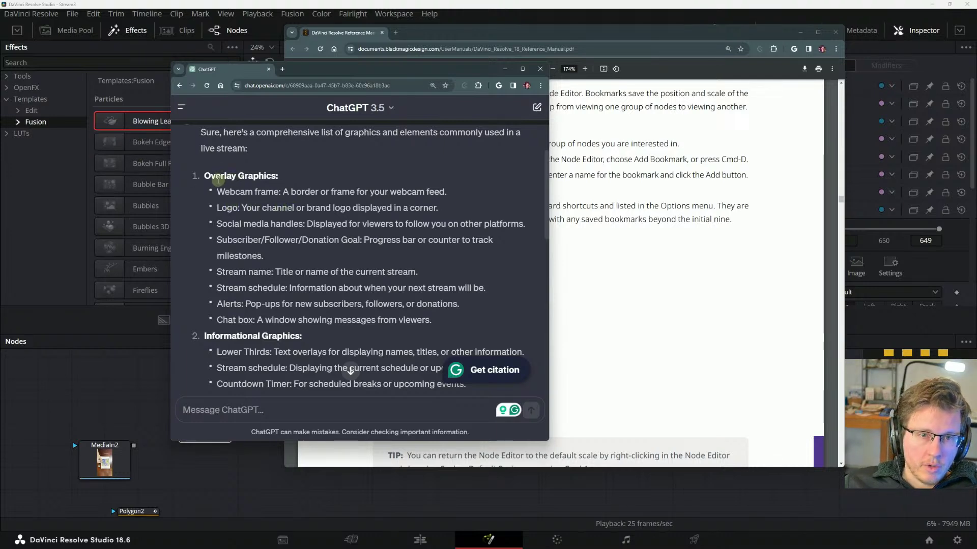
scroll(327, 199, "down", 1)
scroll(341, 239, "up", 1)
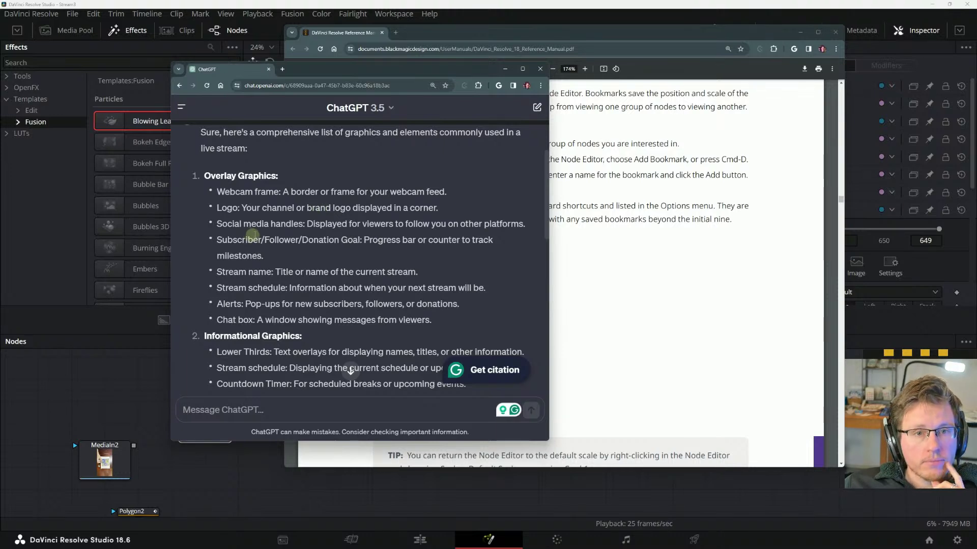
left_click_drag(243, 208, 396, 208)
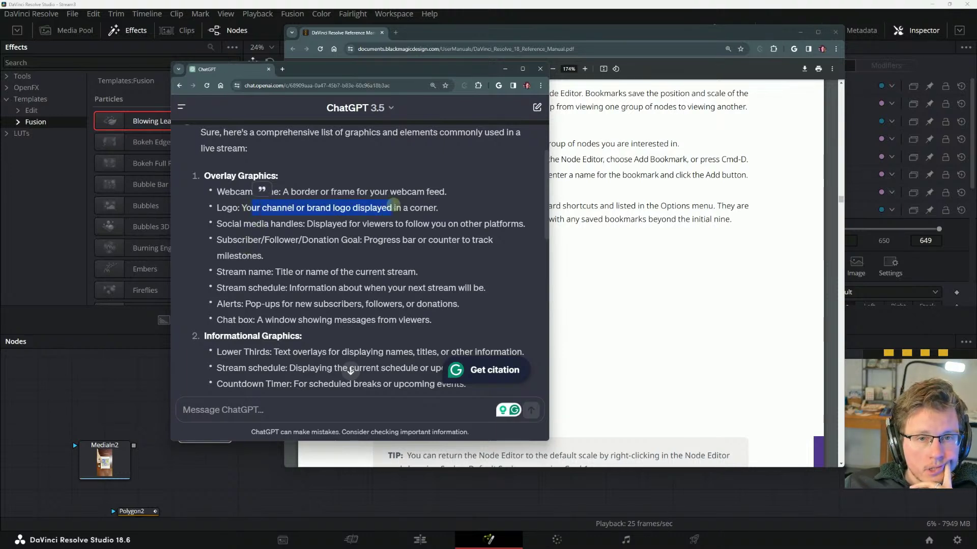
left_click(396, 207)
left_click_drag(213, 224, 404, 224)
left_click(338, 220)
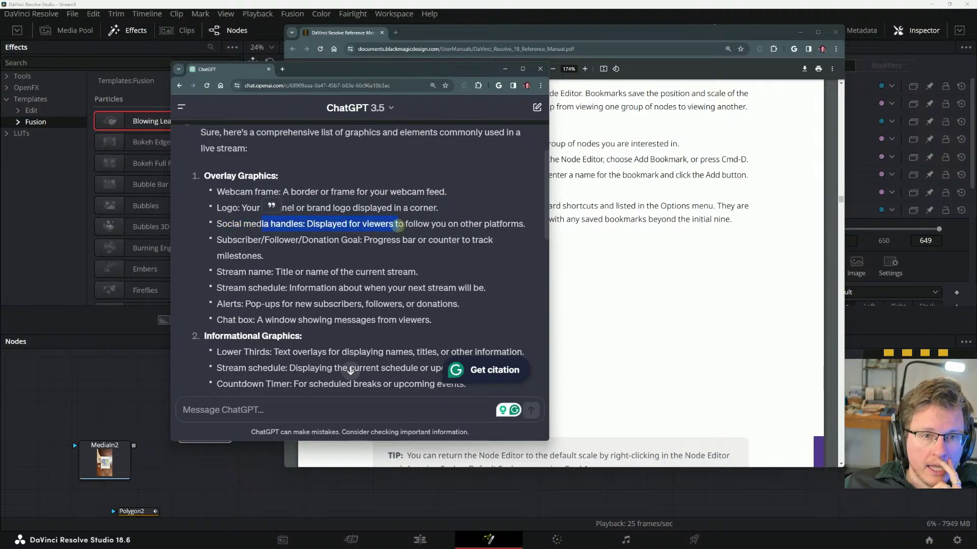
left_click(392, 232)
left_click_drag(304, 225, 344, 220)
left_click(397, 224)
left_click(441, 224)
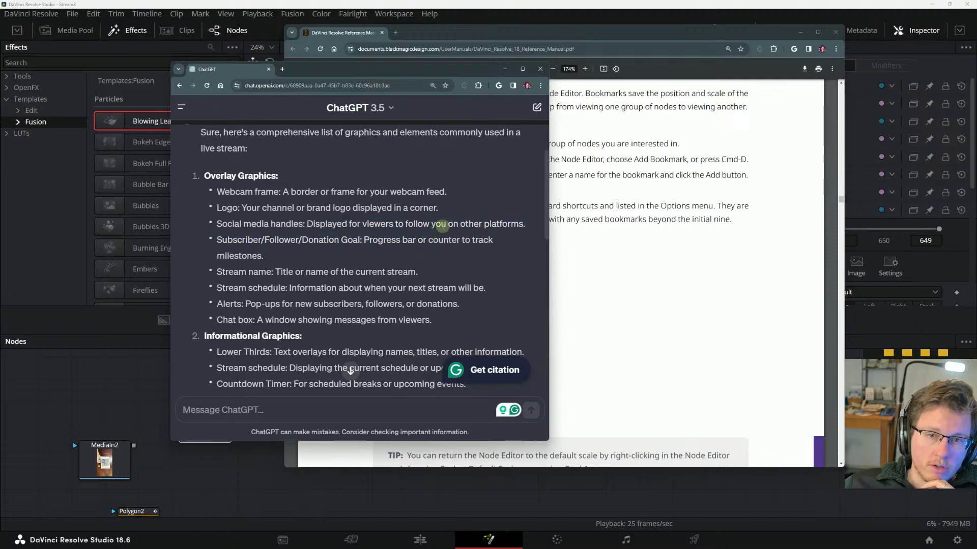
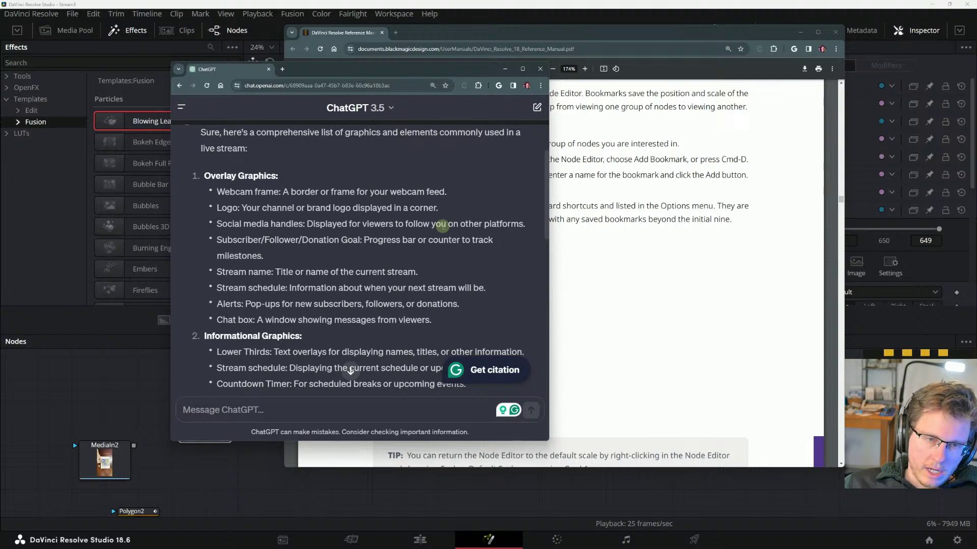
- Review the Overlay Graphics entries on social media handles, the subscriber/follower/donation goal and the stream name
left_click_drag(213, 224, 315, 225)
left_click(310, 227)
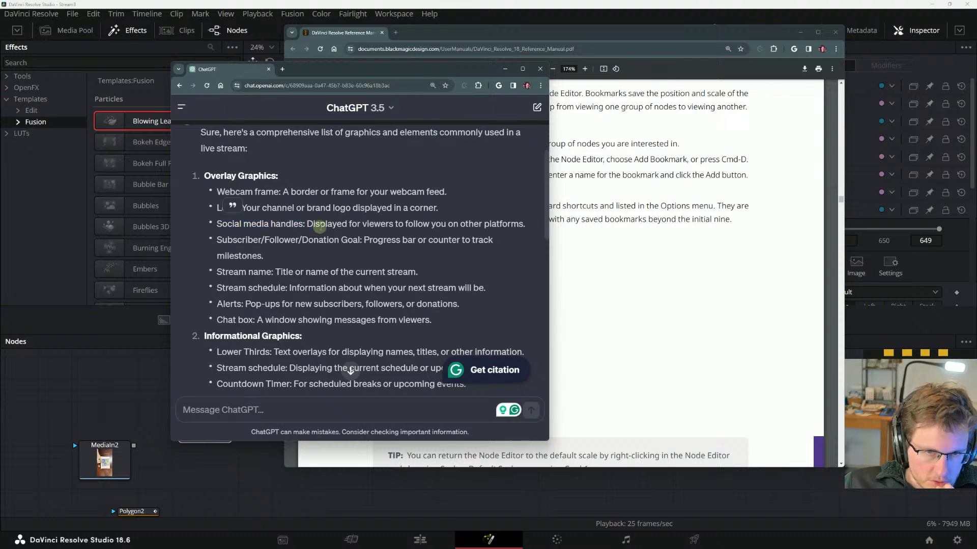
left_click_drag(217, 240, 436, 243)
left_click(382, 241)
left_click(437, 243)
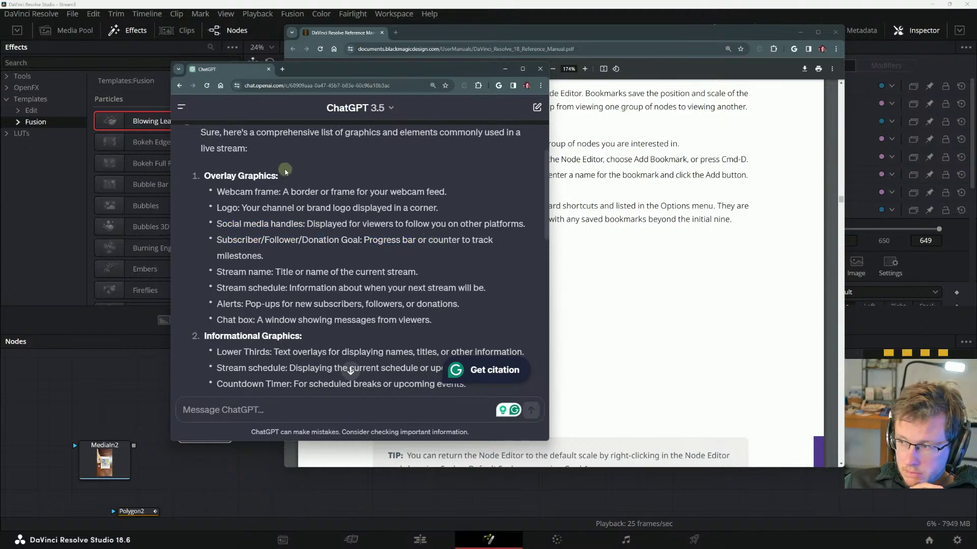
scroll(269, 255, "down", 2)
scroll(268, 244, "up", 1)
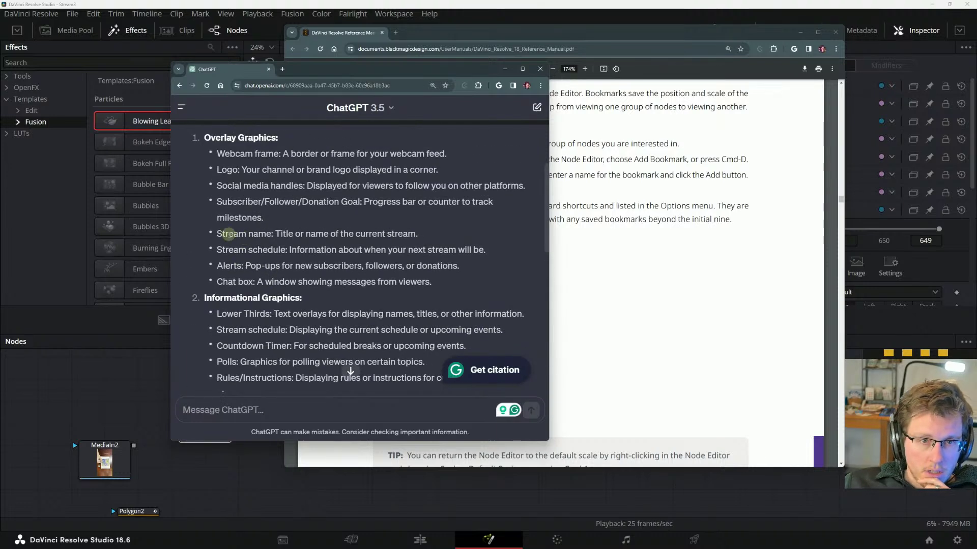
left_click_drag(225, 234, 370, 235)
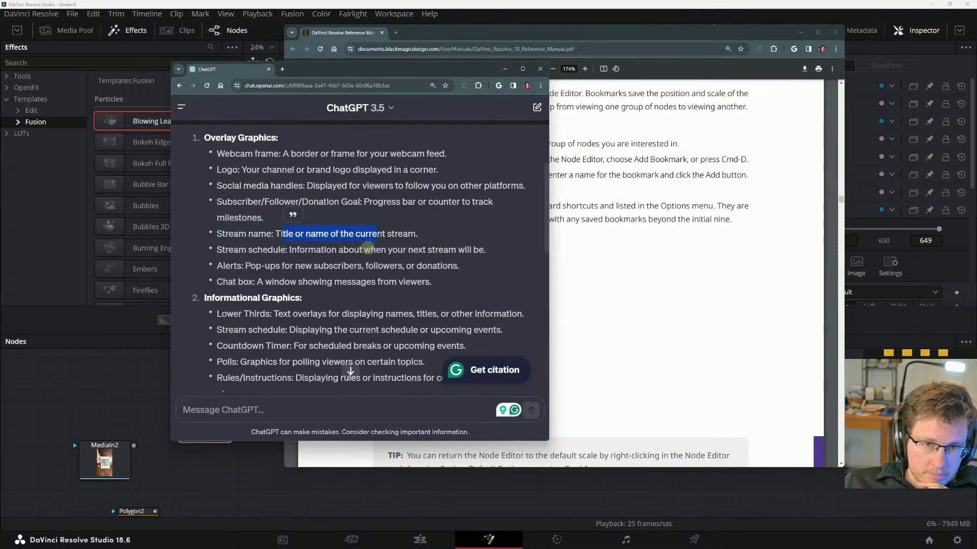
left_click(372, 237)
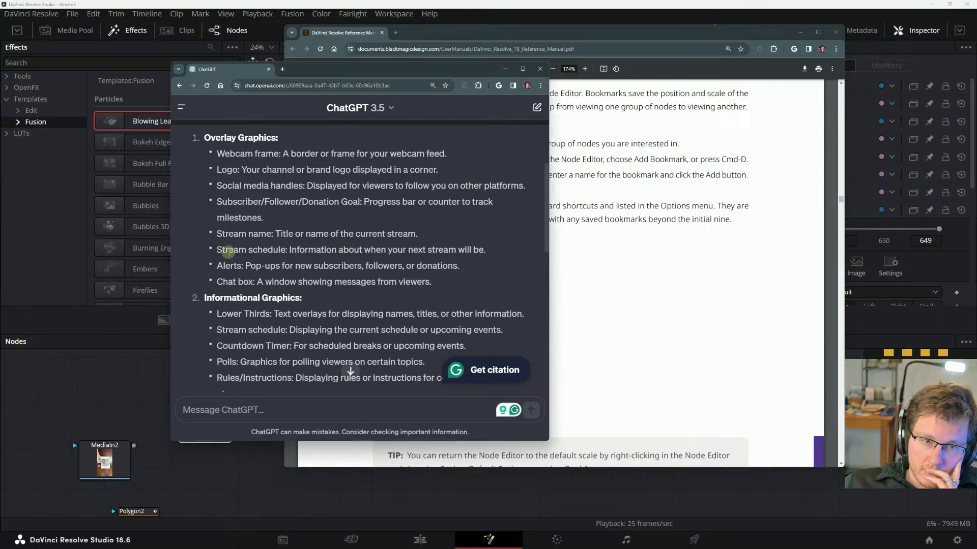
- Examine the Overlay Graphics entries on the stream schedule and on alerts for new subscribers, followers or donations
left_click_drag(485, 249, 288, 249)
left_click(294, 229)
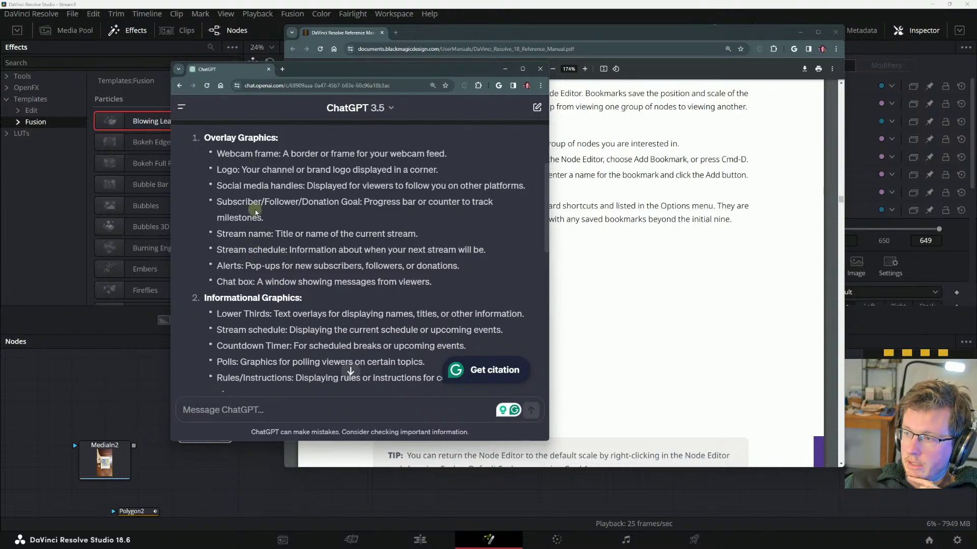
left_click_drag(222, 235, 341, 261)
left_click(354, 248)
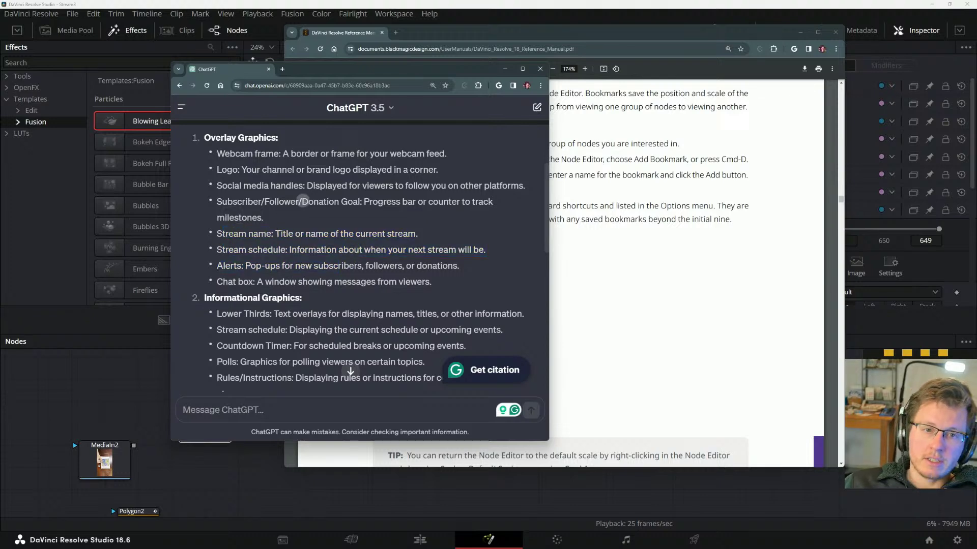
triple_click(258, 251)
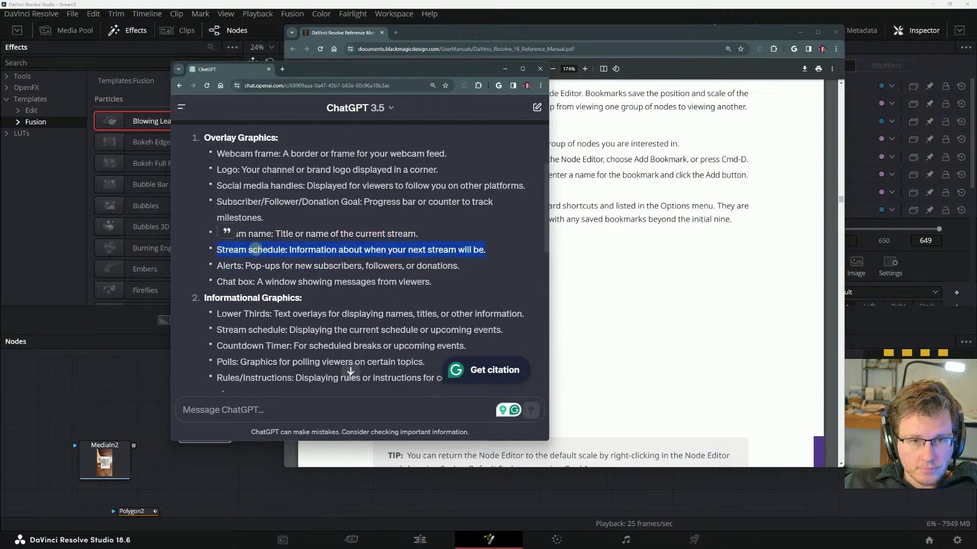
left_click(310, 259)
double_click(312, 249)
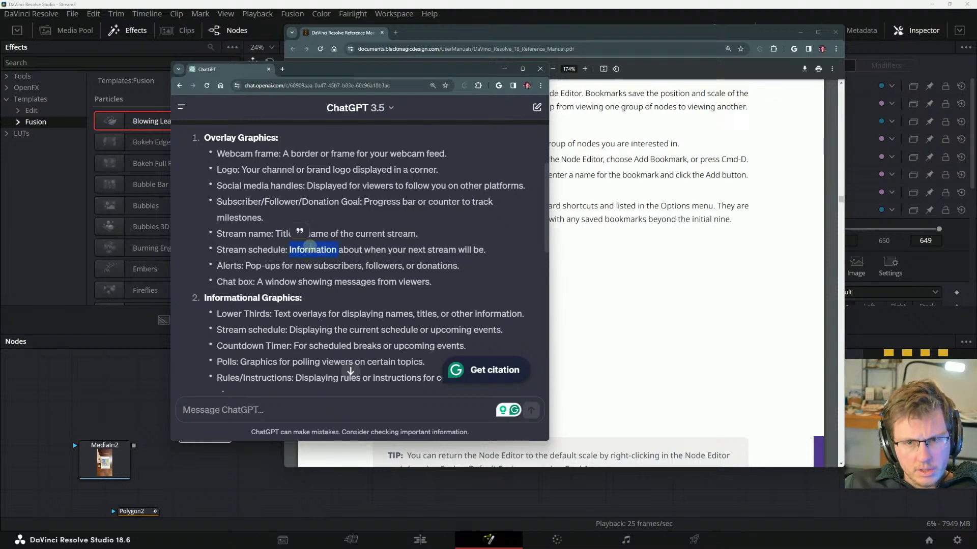
triple_click(365, 246)
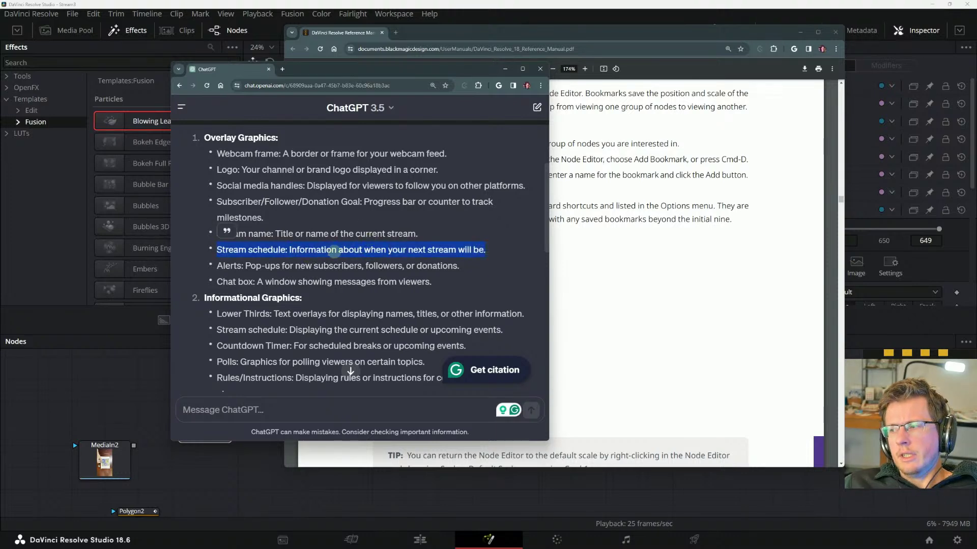
left_click(262, 257)
triple_click(271, 266)
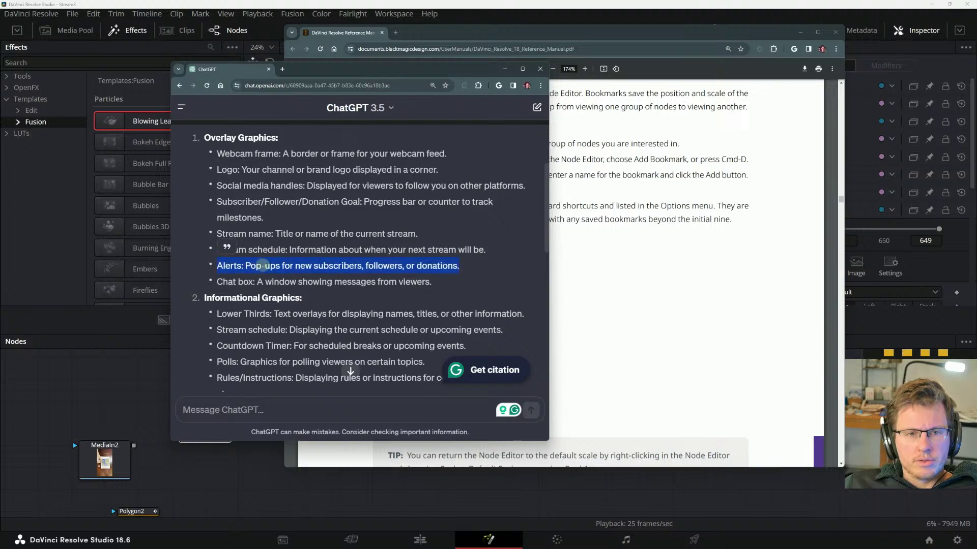
left_click(324, 254)
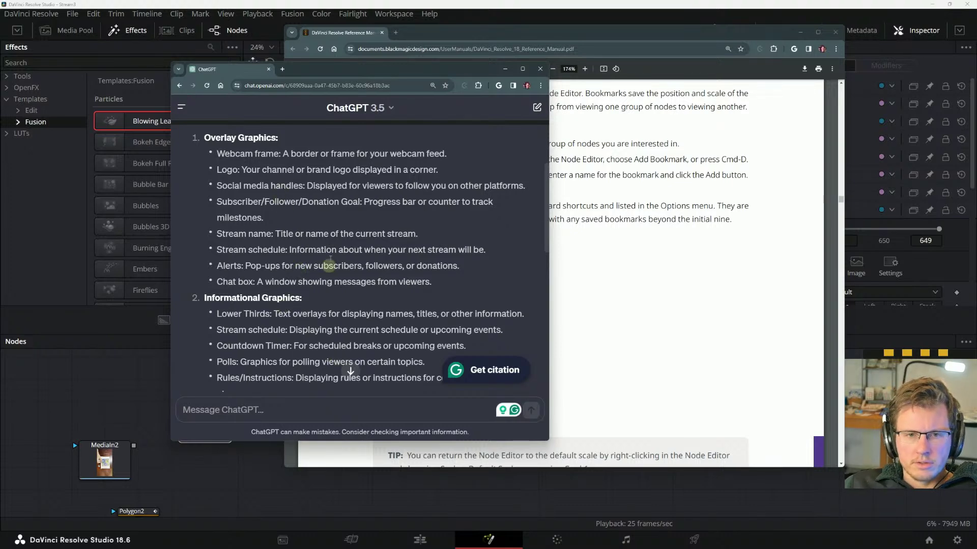
- Read the last Overlay Graphics entries on the stream schedule, alerts and the chat box
scroll(341, 356, "up", 1)
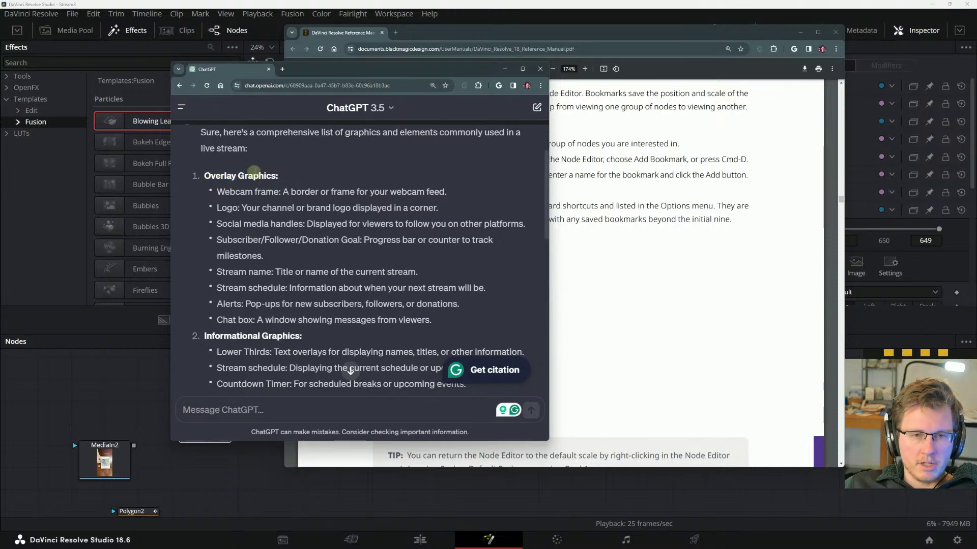
scroll(256, 203, "down", 1)
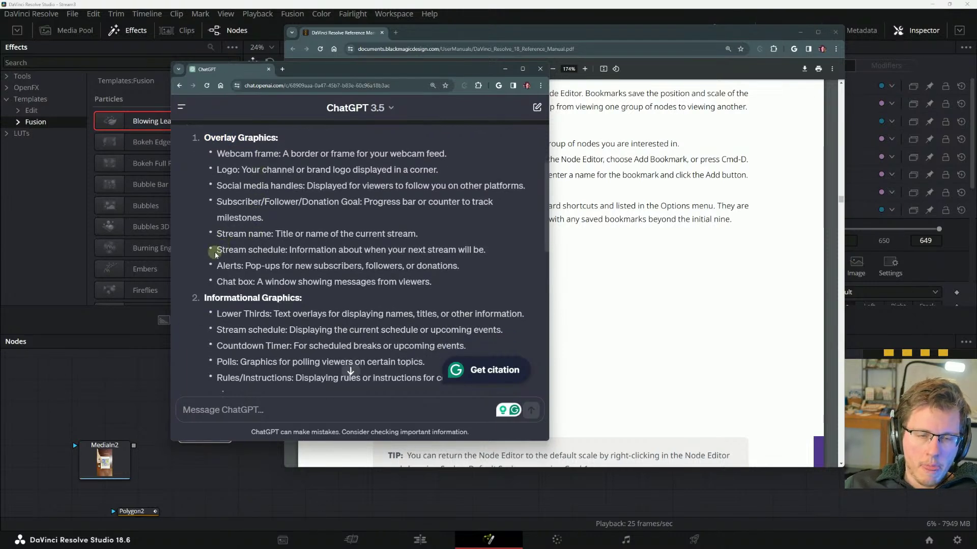
left_click_drag(216, 255, 318, 252)
left_click_drag(346, 258, 312, 275)
left_click(312, 275)
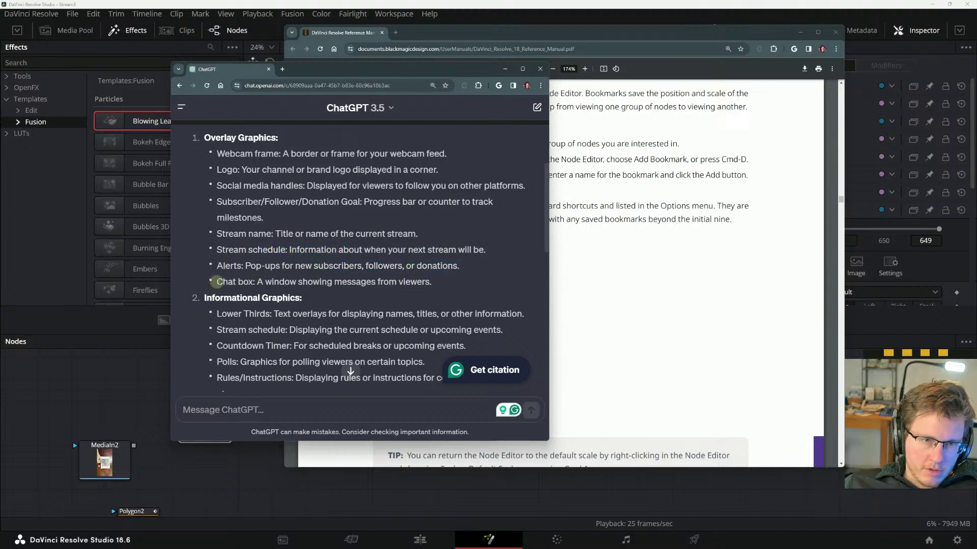
left_click_drag(209, 282, 260, 281)
left_click(323, 283)
left_click(361, 283)
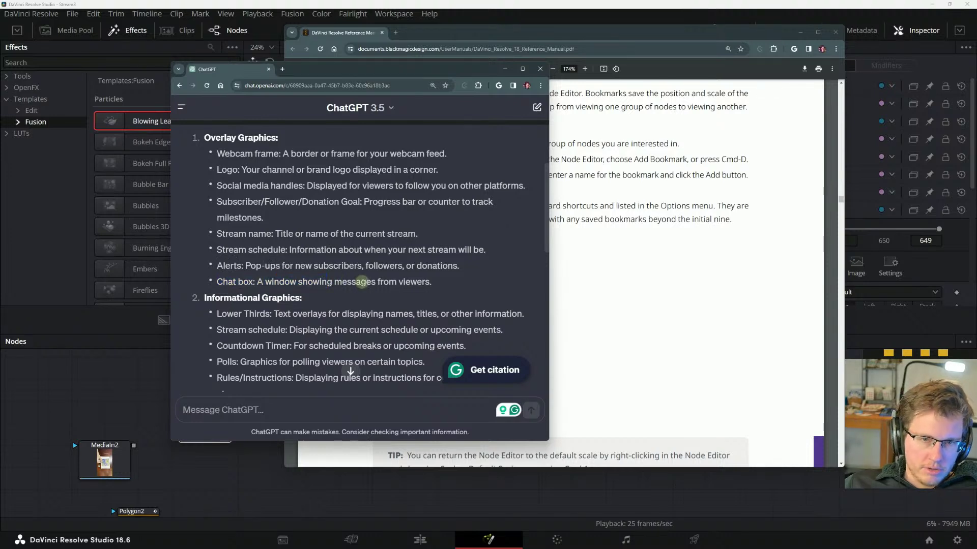
- Review the Lower Thirds entry at the start of the Informational Graphics section
scroll(362, 282, "down", 1)
left_click_drag(204, 222, 279, 219)
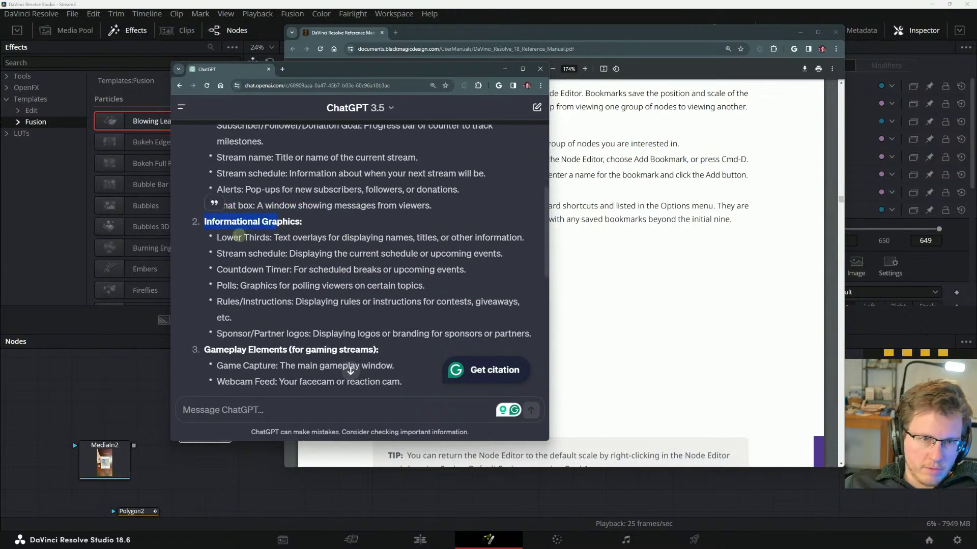
left_click_drag(212, 238, 367, 238)
left_click(304, 235)
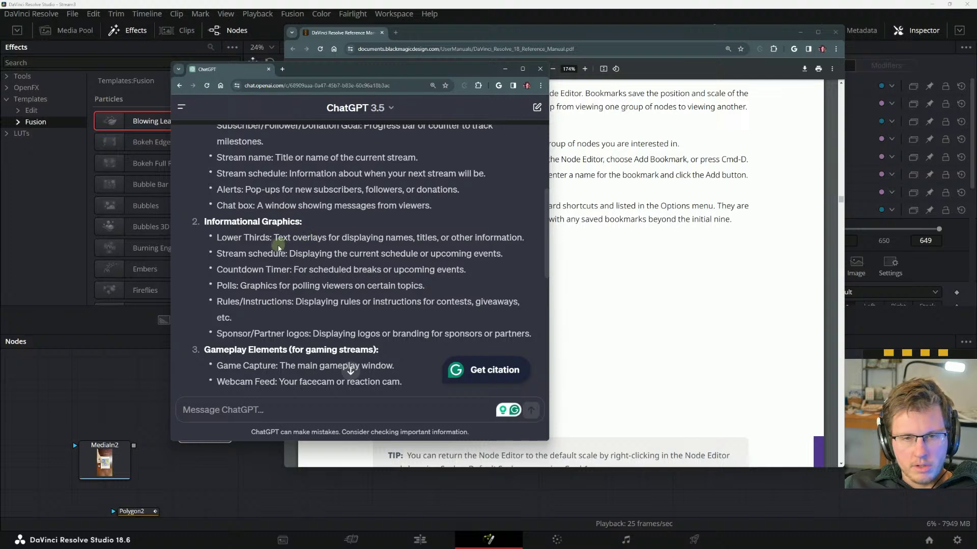
left_click_drag(274, 239, 430, 253)
left_click(430, 252)
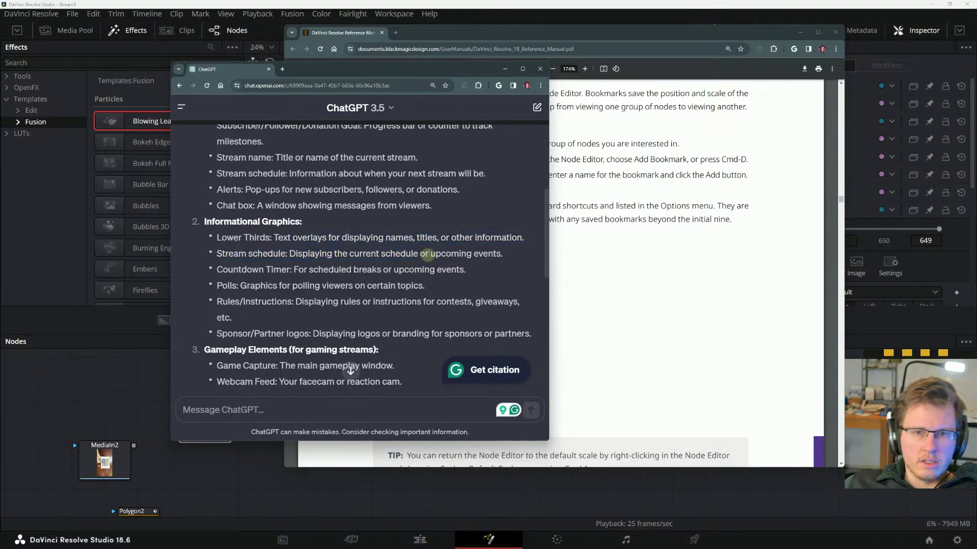
left_click_drag(342, 238, 415, 238)
left_click(458, 243)
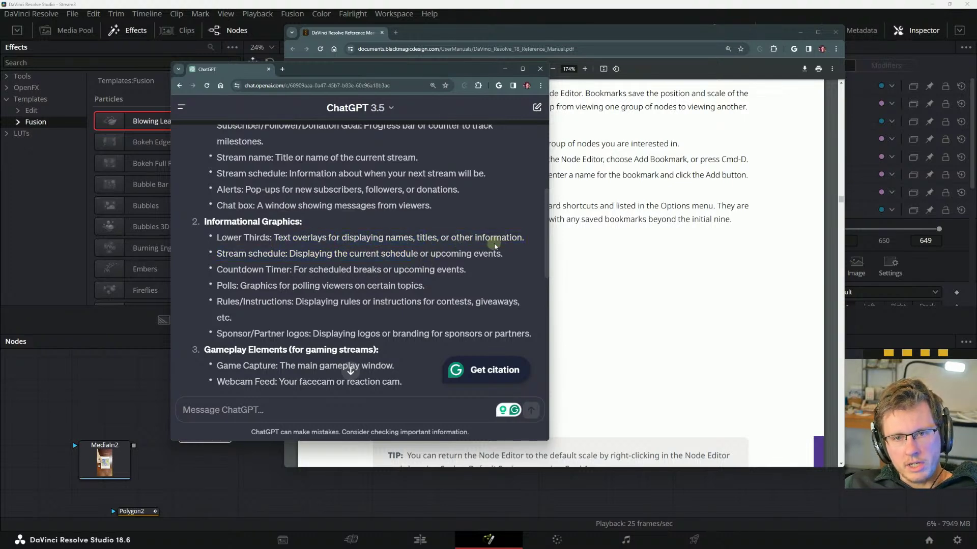
- Examine the Informational Graphics entries on the stream schedule and the countdown timer
left_click_drag(495, 246, 342, 245)
left_click_drag(217, 253, 402, 253)
left_click(349, 252)
left_click(401, 253)
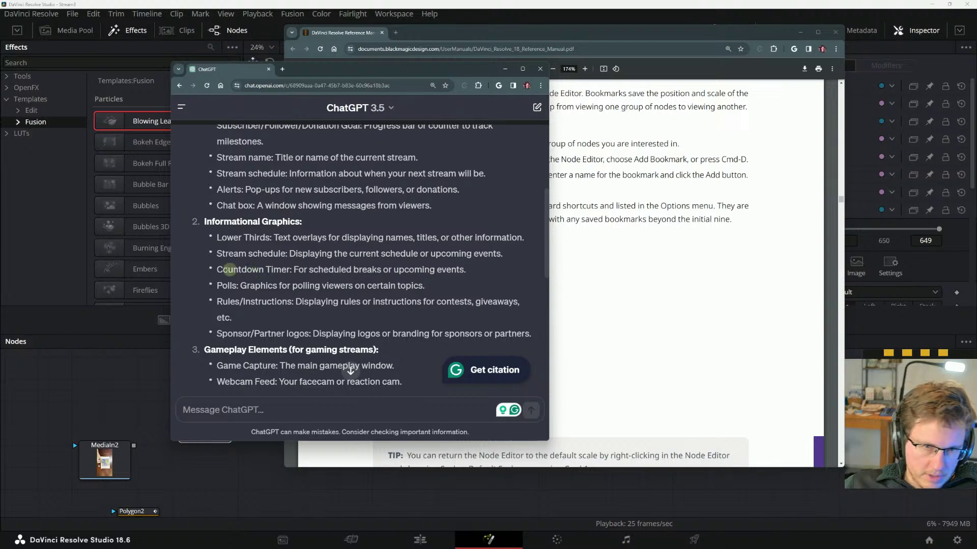
left_click_drag(229, 270, 351, 269)
left_click(351, 269)
left_click_drag(239, 270, 351, 269)
left_click(396, 273)
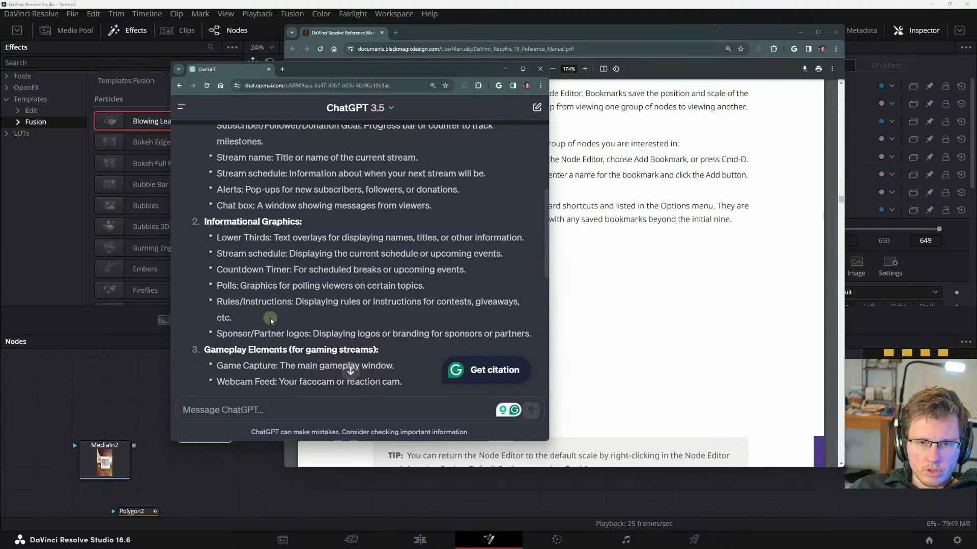
- Read the sponsor/partner logos entry and the Gameplay Elements section for gaming streams
scroll(270, 319, "down", 1)
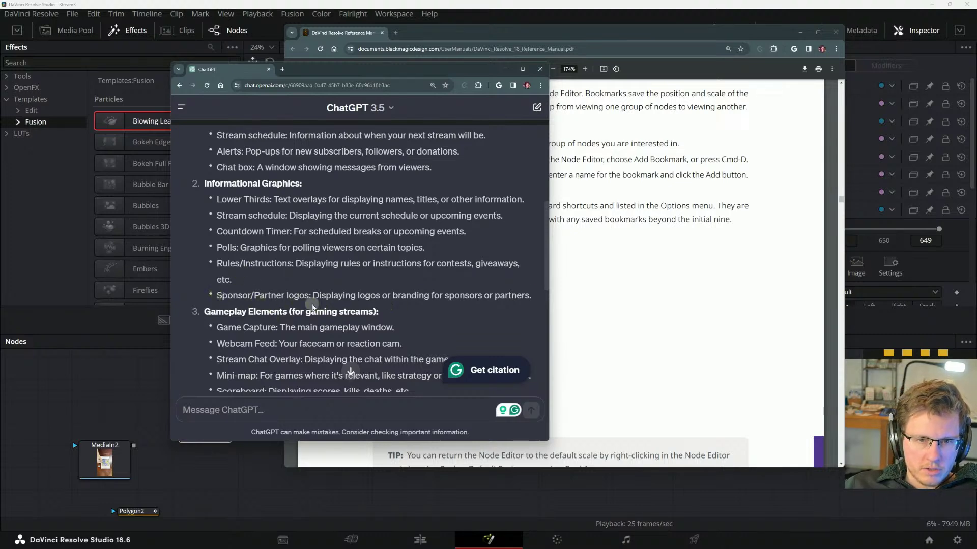
left_click_drag(432, 296, 379, 275)
scroll(379, 285, "down", 1)
left_click(262, 284)
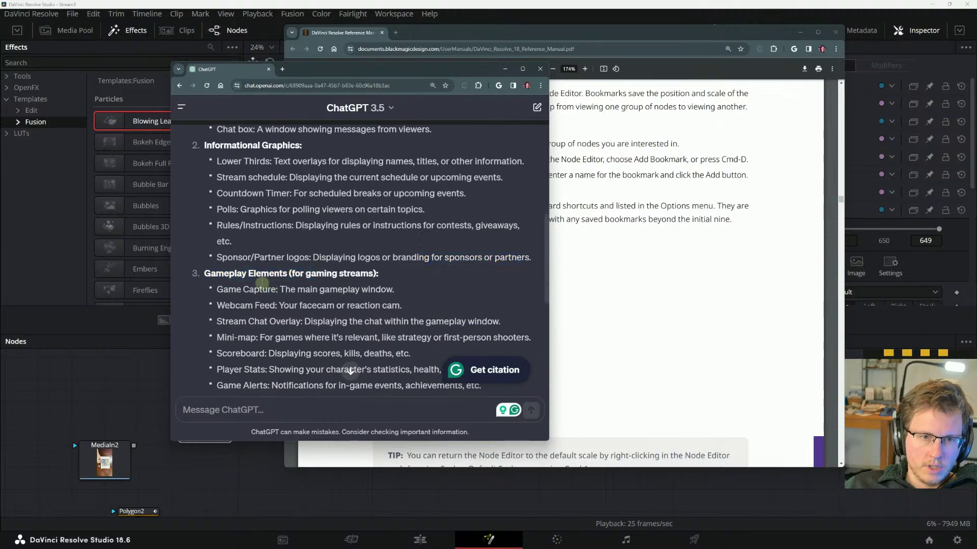
scroll(343, 281, "down", 2)
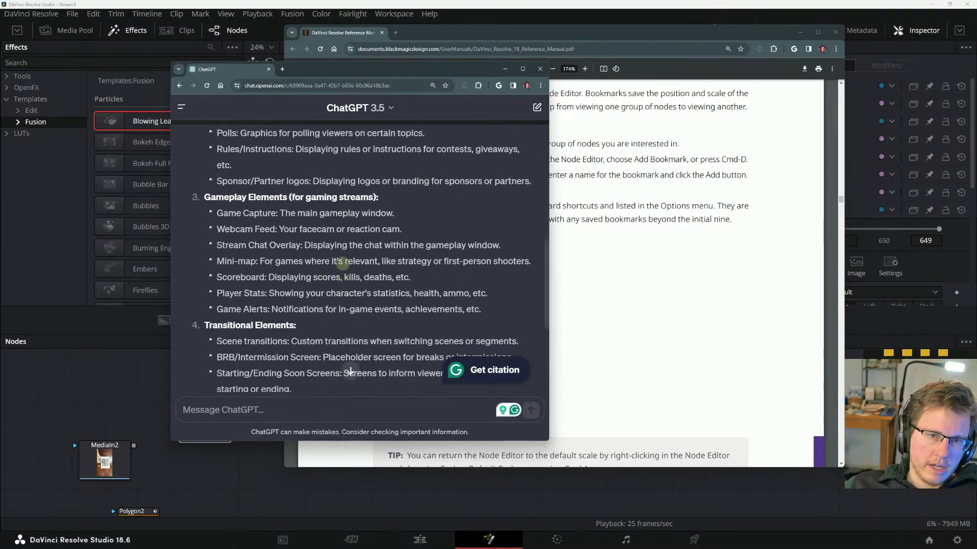
left_click_drag(223, 213, 361, 226)
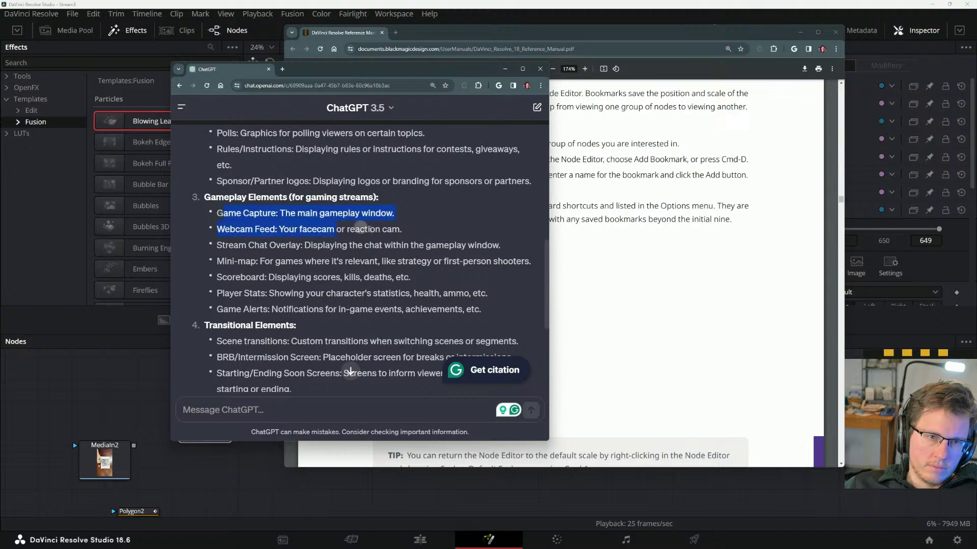
left_click(360, 226)
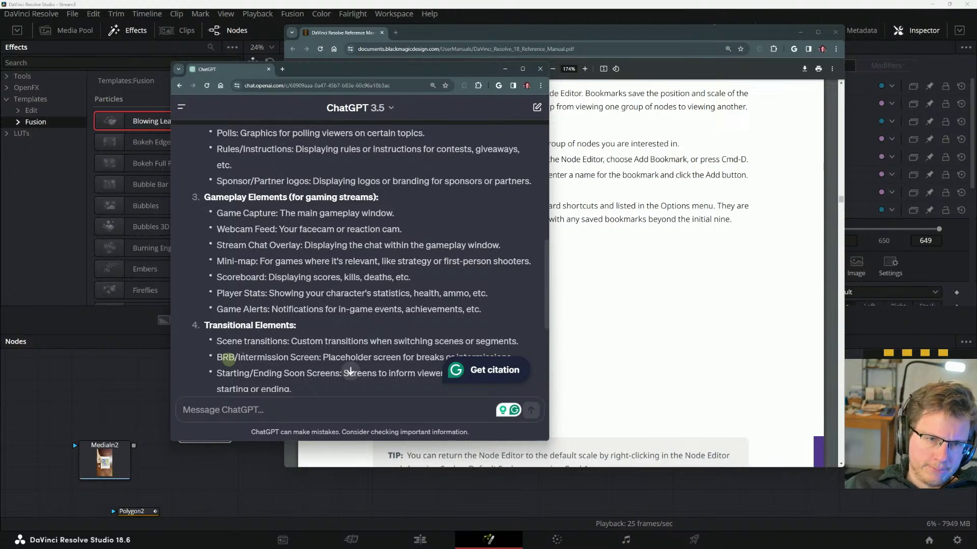
- Review the Transitional Elements and Miscellaneous sections at the end of the answer
scroll(366, 275, "down", 2)
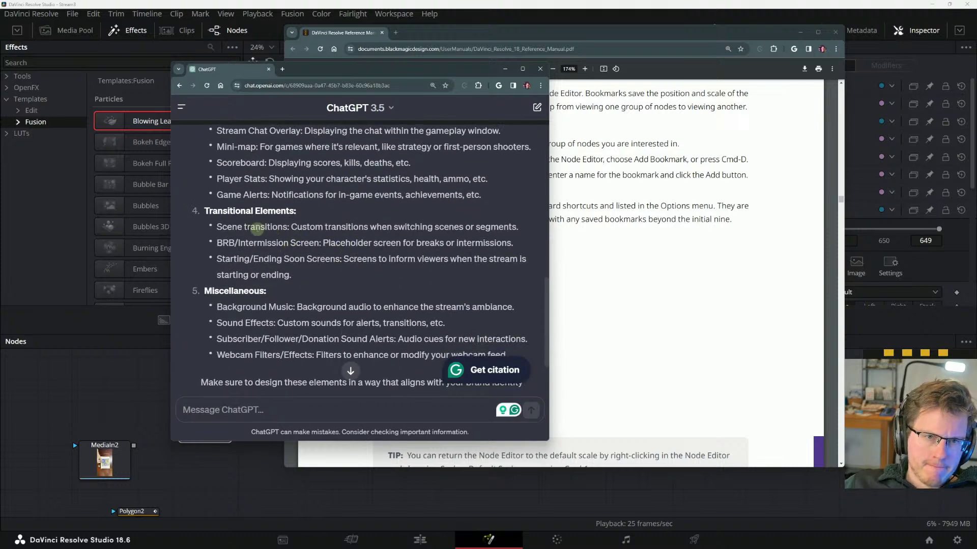
left_click_drag(218, 227, 271, 243)
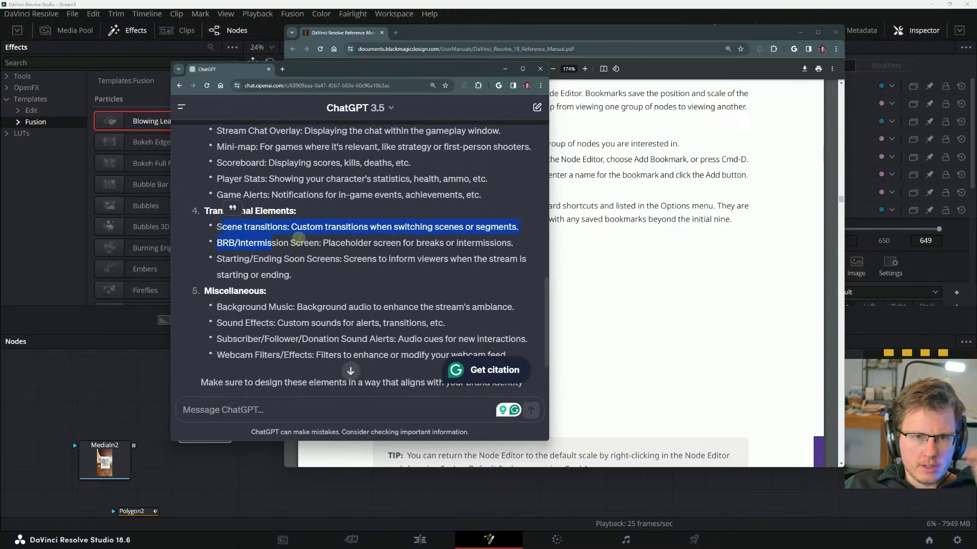
left_click(232, 211)
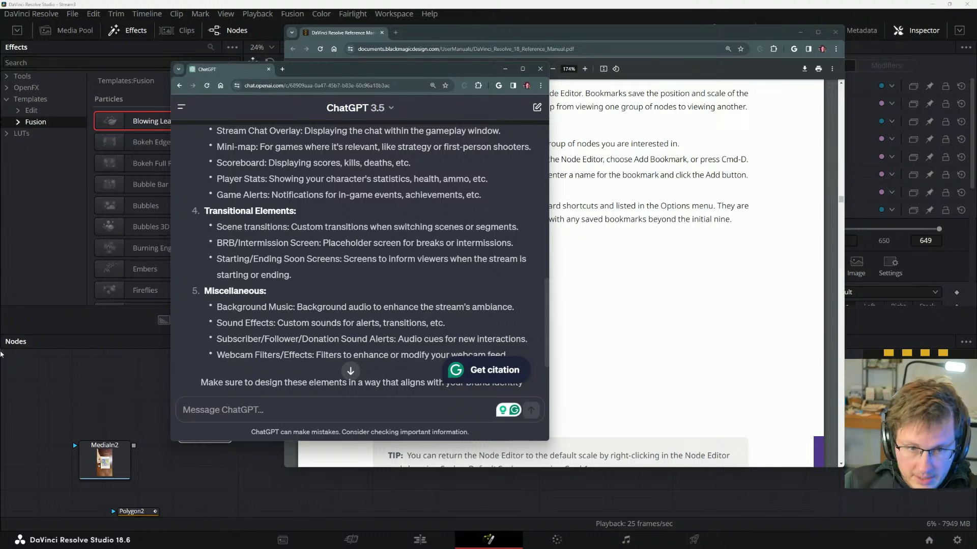
scroll(373, 305, "down", 2)
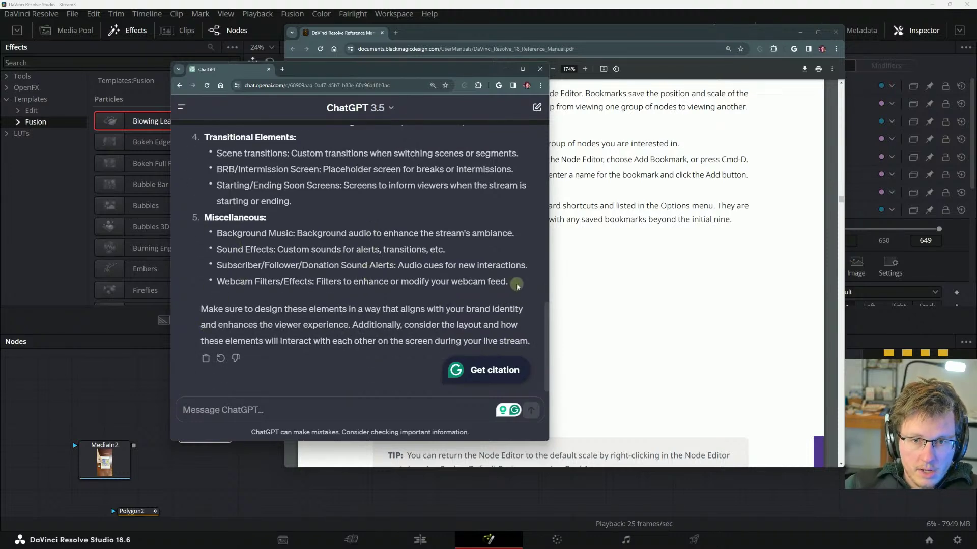
left_click_drag(515, 282, 289, 233)
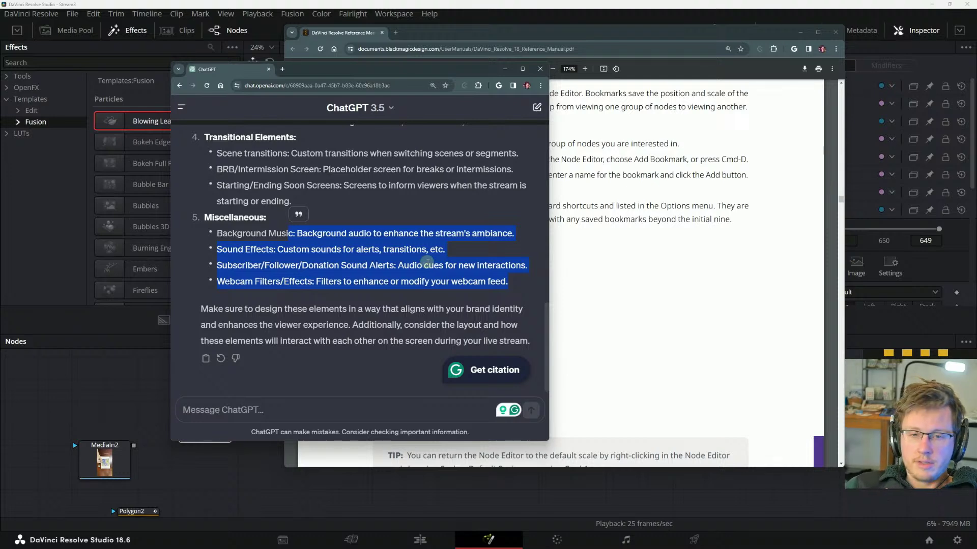
left_click(427, 318)
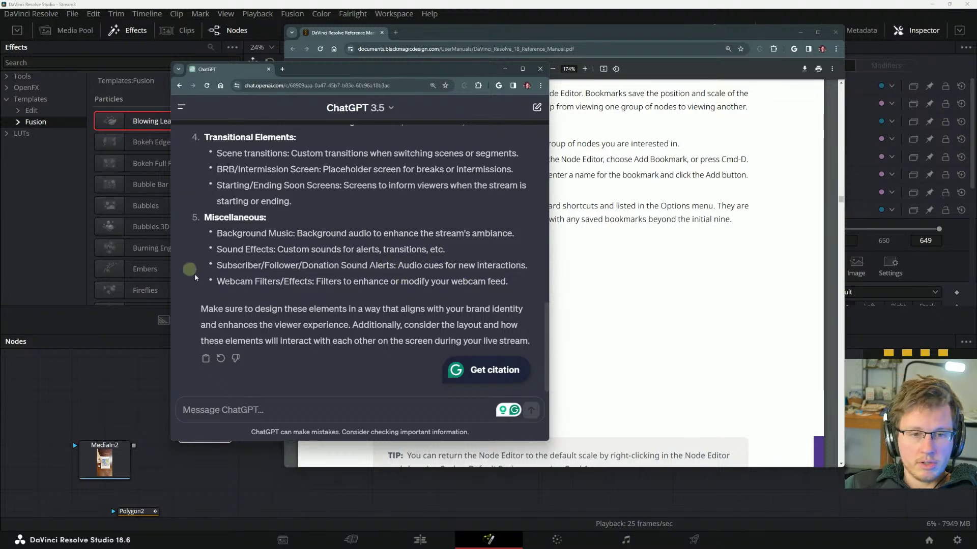
- Go back over the whole list from the Miscellaneous entries up to the Overlay Graphics heading
left_click_drag(509, 282, 198, 252)
scroll(327, 244, "up", 15)
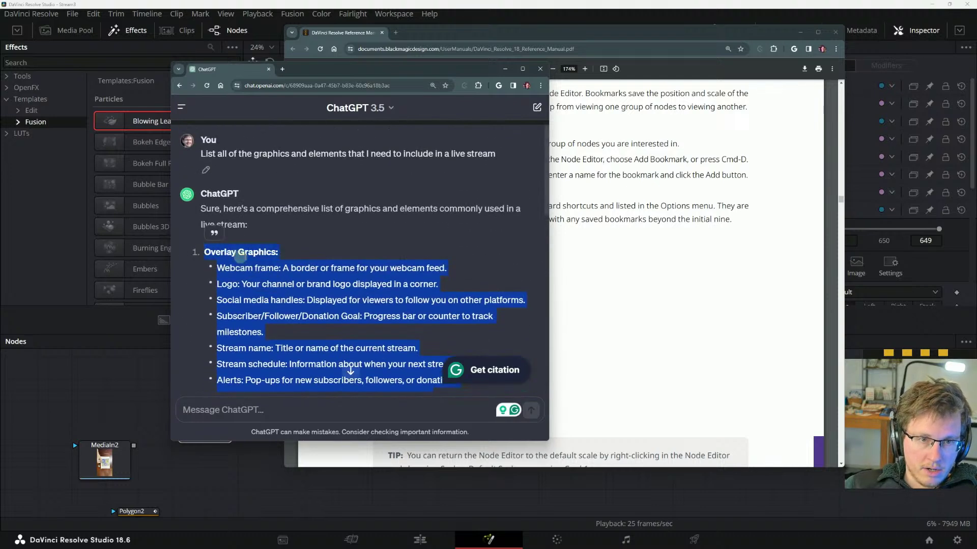
left_click(323, 267)
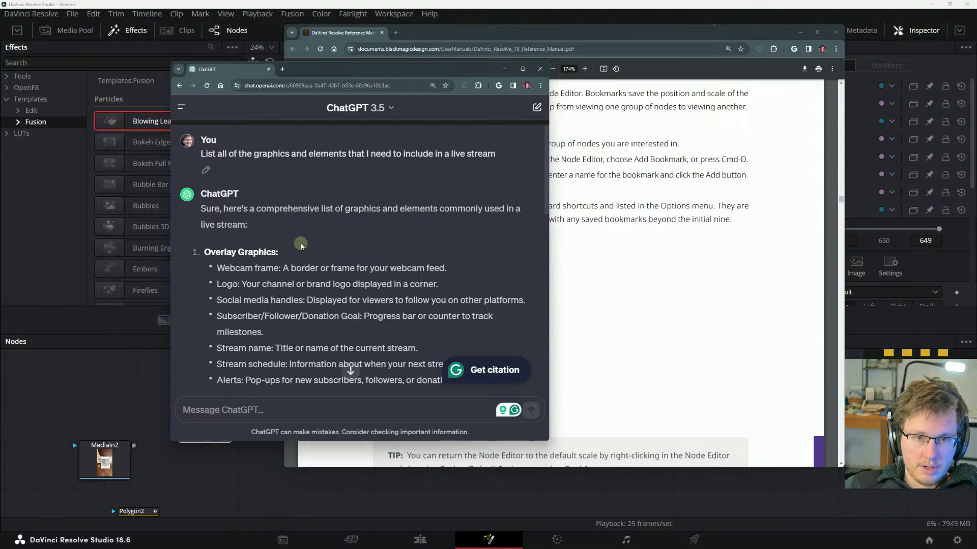
- Minimize the ChatGPT window, move the manual window off the viewer and switch to DaVinci Resolve
key("alt+Tab")
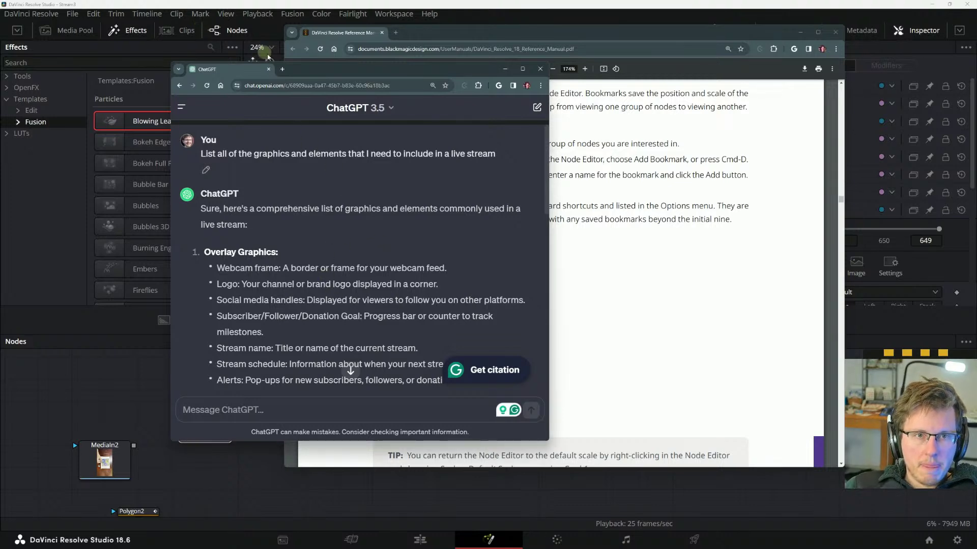
left_click_drag(304, 70, 253, 69)
left_click_drag(500, 88, 650, 89)
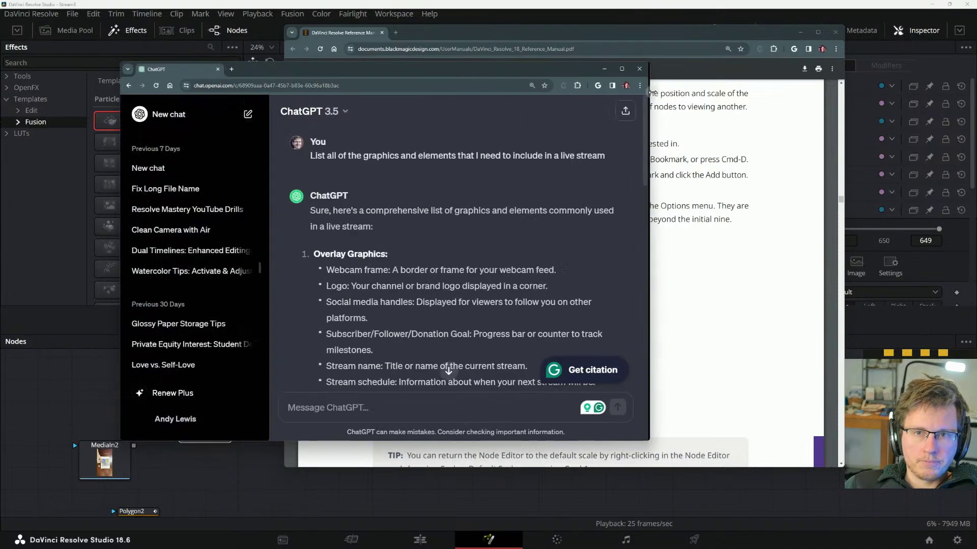
left_click(605, 69)
left_click_drag(500, 33, 664, 319)
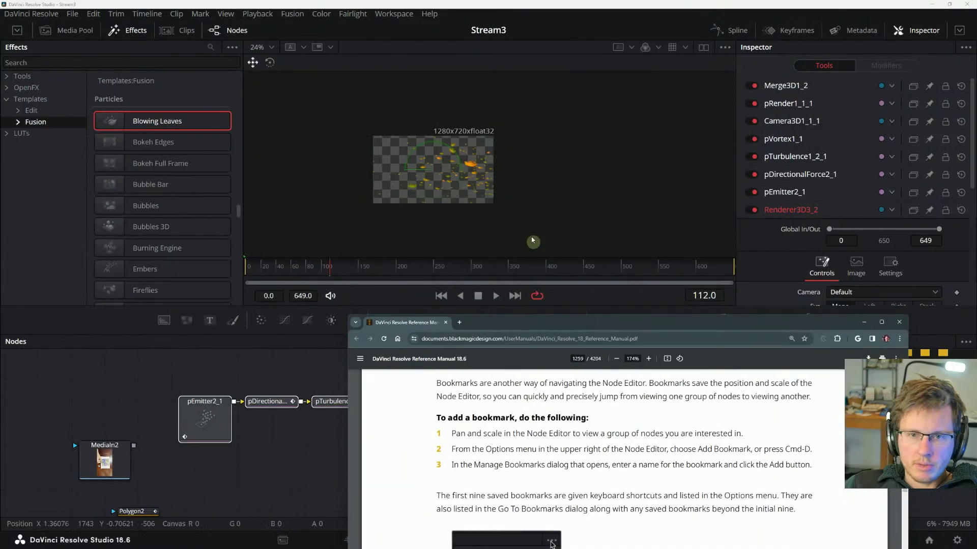
left_click(503, 218)
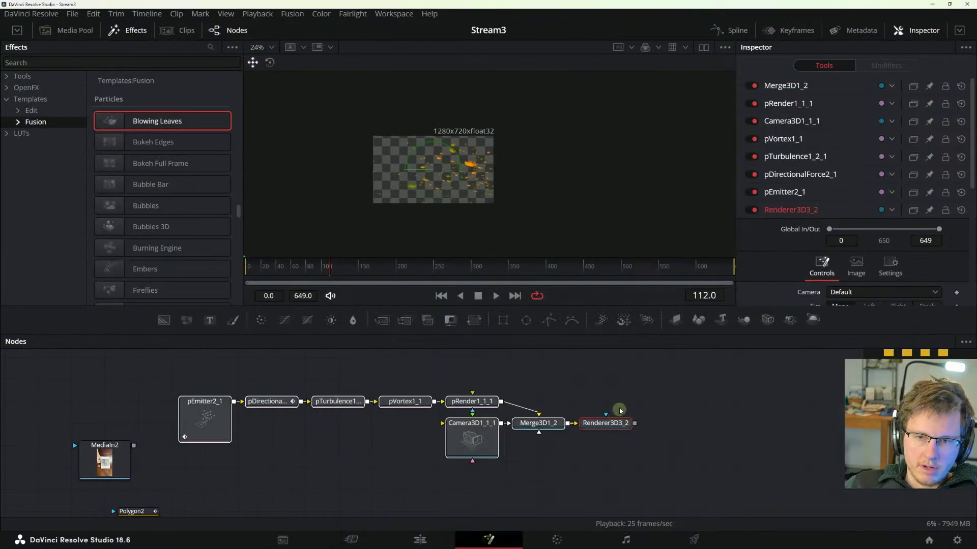
- Select the Renderer3D3_2 node, preview the composition's playback and enlarge the image in the viewer
left_click(620, 424)
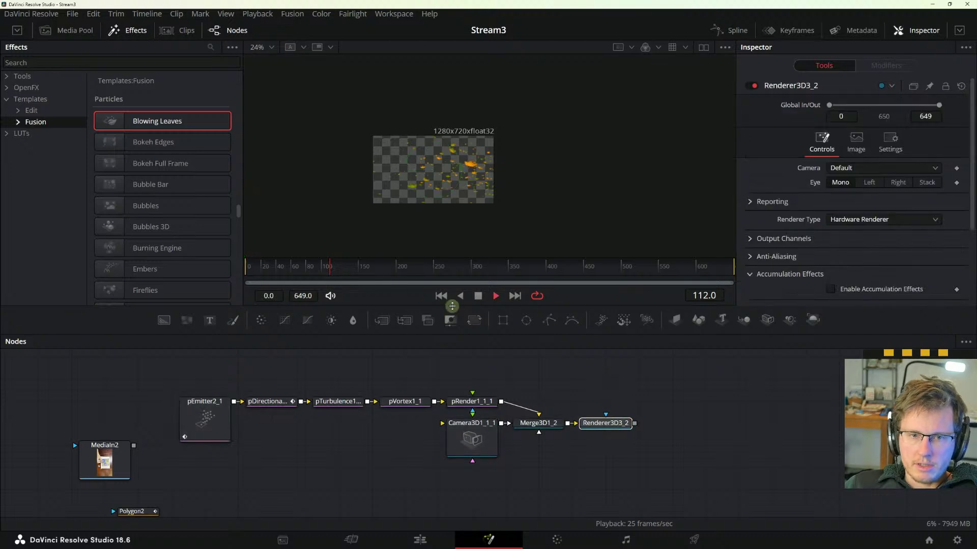
key("space")
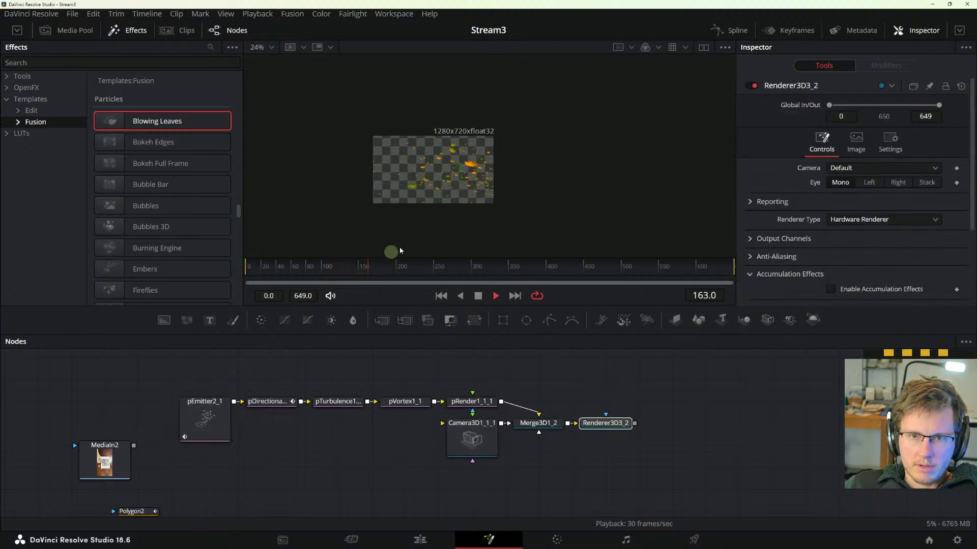
key("space")
scroll(447, 219, "up", 3)
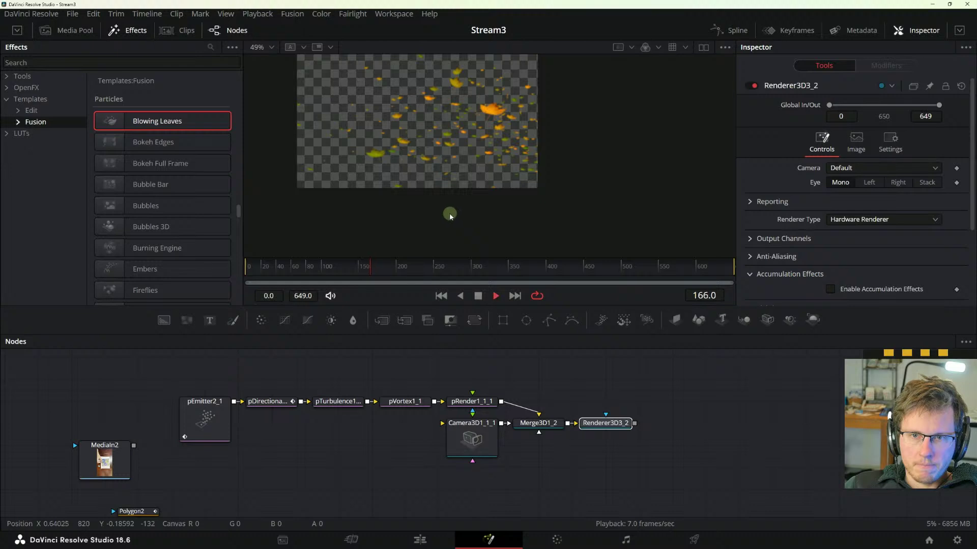
- Load Renderer3D3_2 into the viewer at frame 28 and play the blowing leaves, stopping at frame 371
left_click(266, 267)
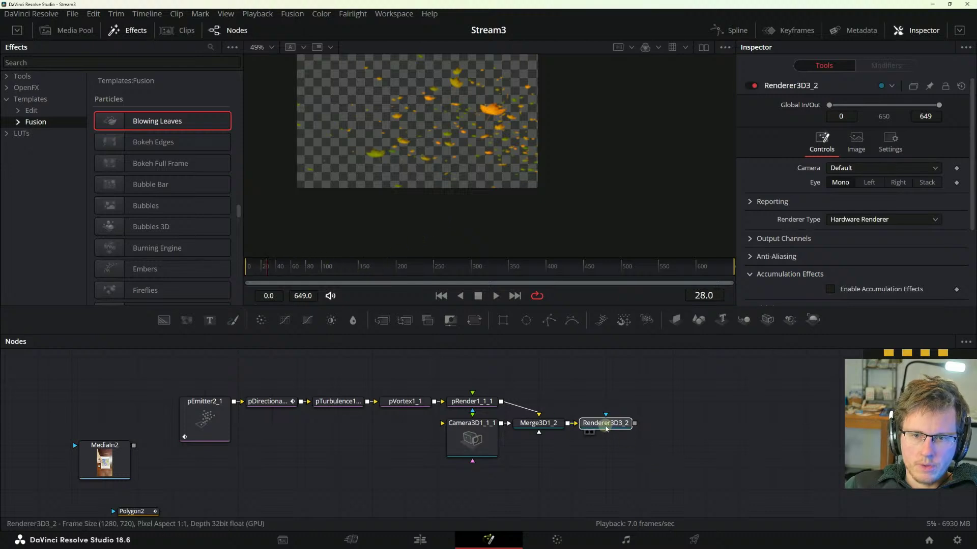
left_click(586, 432)
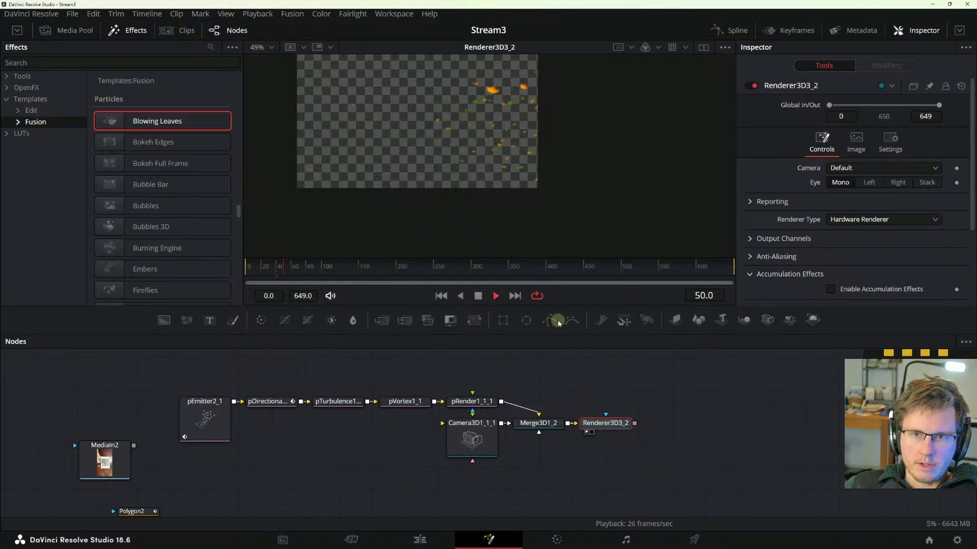
left_click_drag(483, 194, 518, 219)
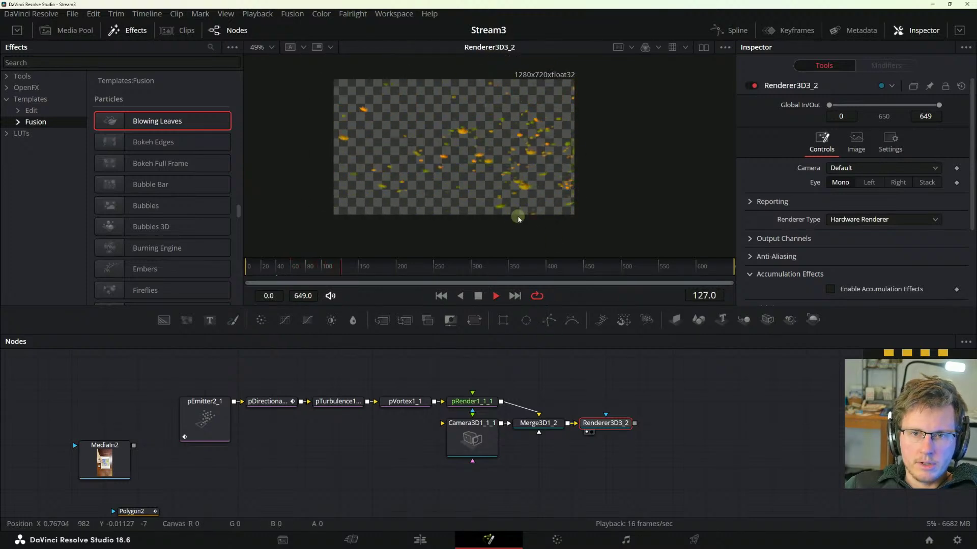
mouse_move(516, 215)
left_mouse_down()
mouse_move(511, 231)
mouse_move(514, 209)
mouse_move(526, 223)
left_mouse_up()
scroll(505, 206, "up", 2)
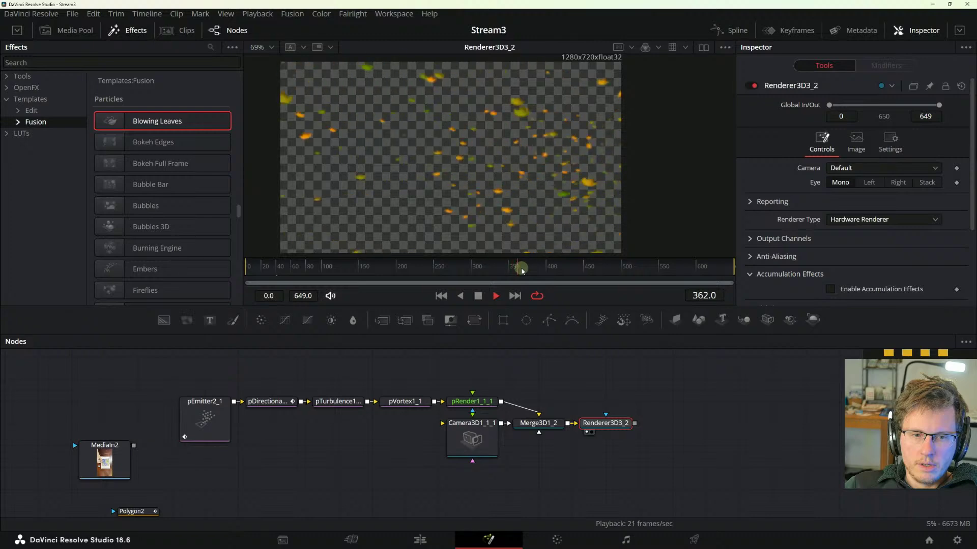
key("space")
- Select the pEmitter2_1 node, enlarge the viewer area and go through the emitter's settings pages, ending on its Style settings
left_click(207, 428)
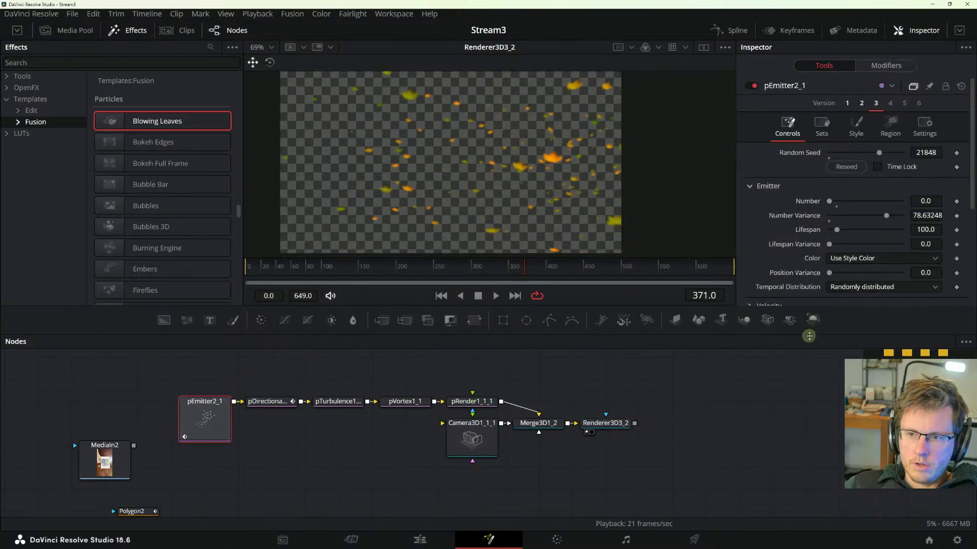
left_click_drag(809, 336, 809, 448)
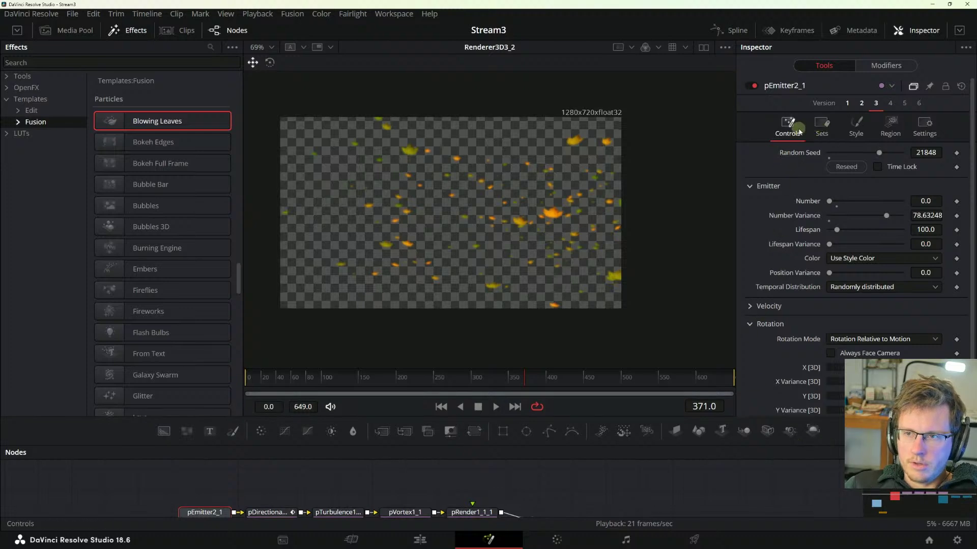
left_click(829, 130)
left_click(786, 126)
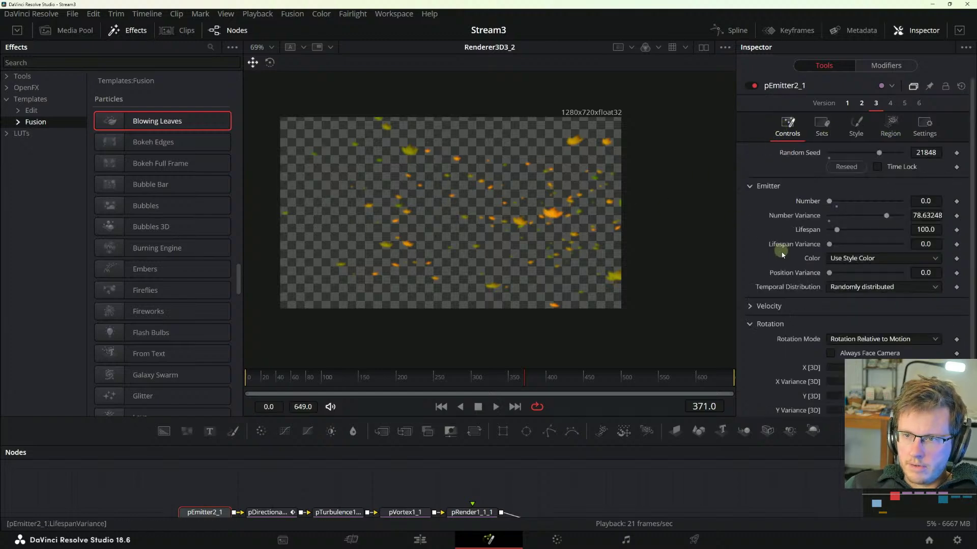
left_click(925, 125)
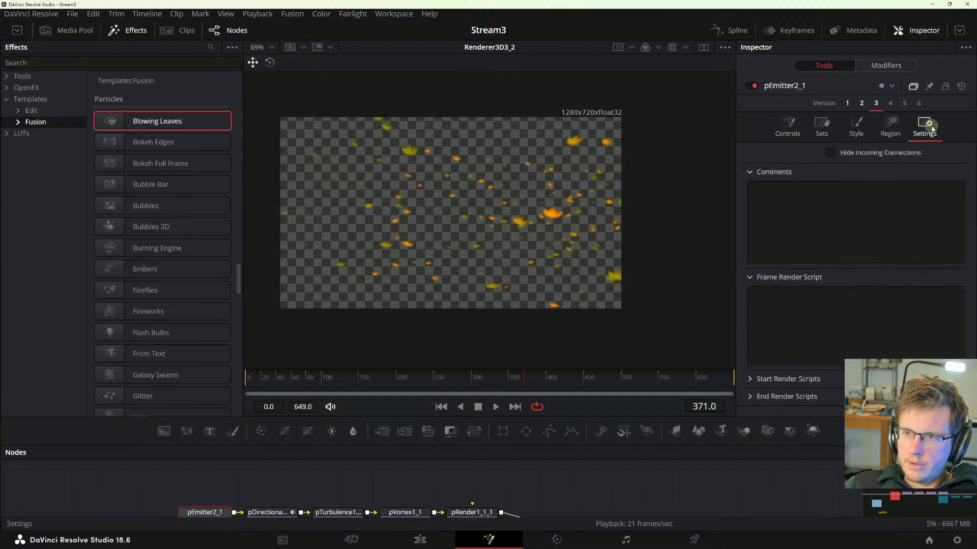
left_click(890, 125)
left_click(856, 130)
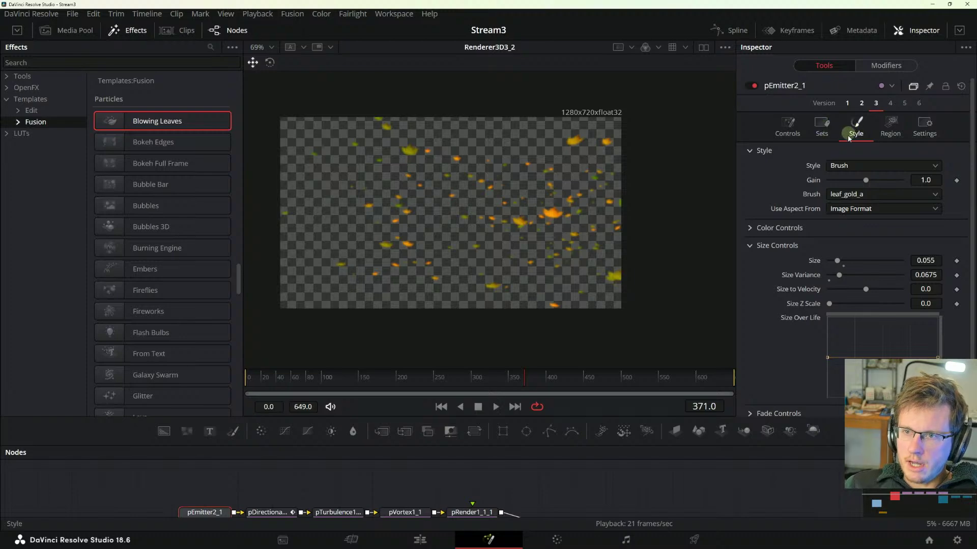
- Try the gull_a and leaf_gold_h brushes on the particle emitter, playing back the animation with each one
left_click(849, 194)
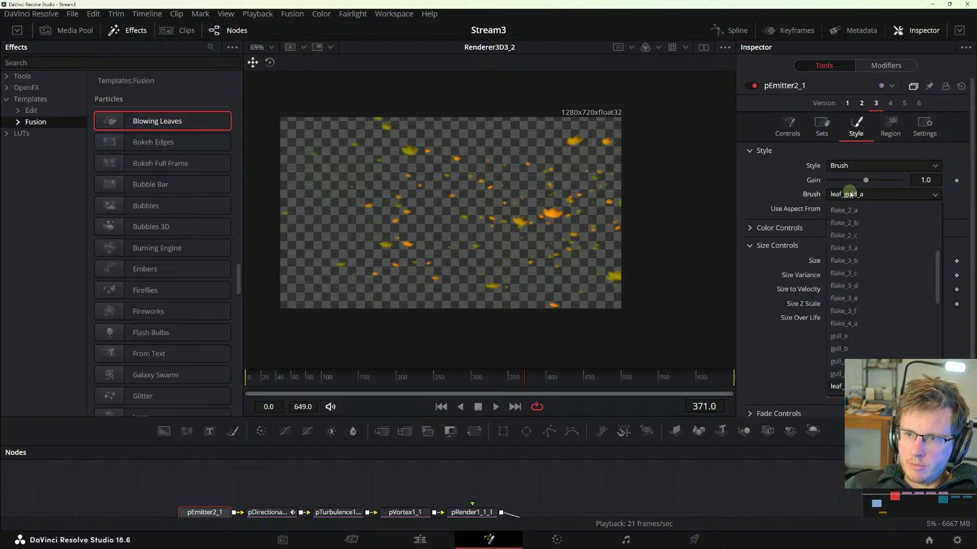
left_click(839, 336)
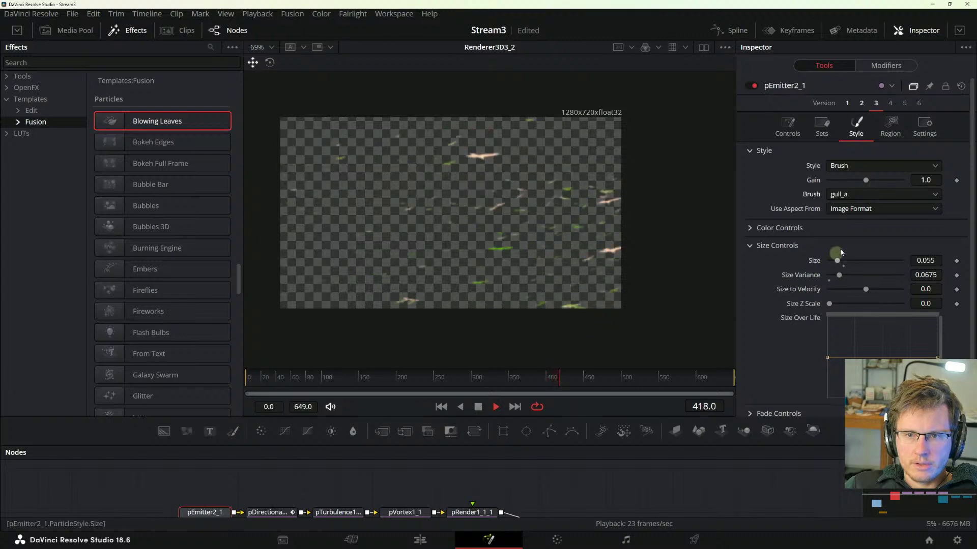
left_click(855, 194)
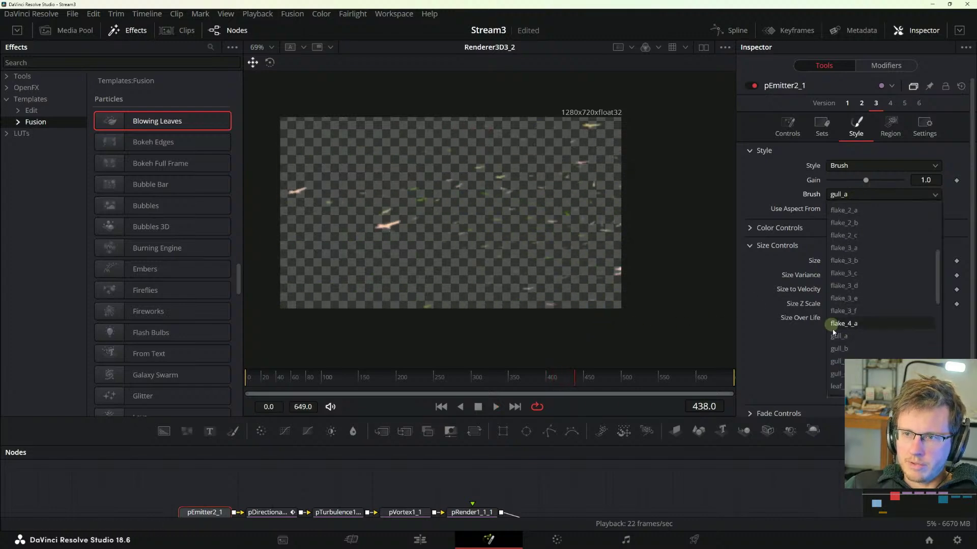
scroll(850, 331, "down", 4)
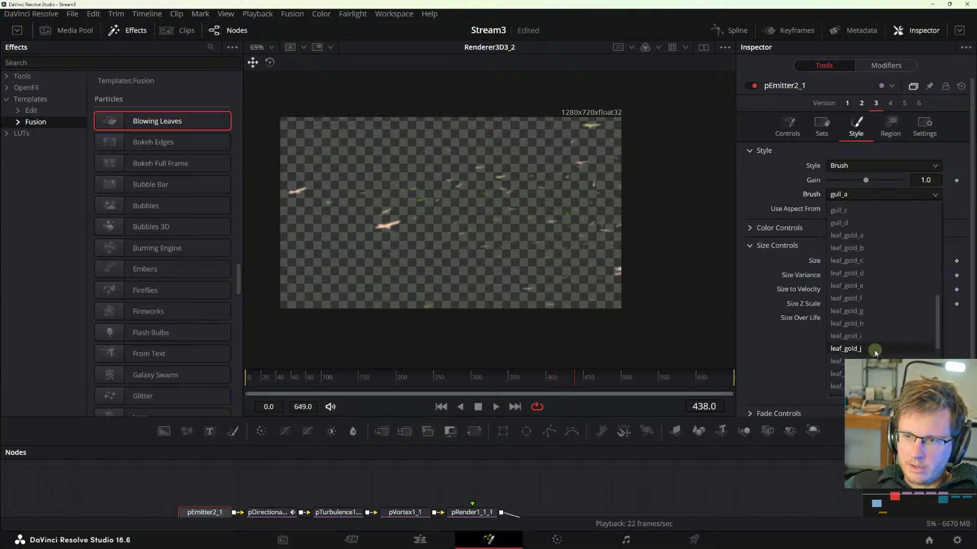
left_click(847, 324)
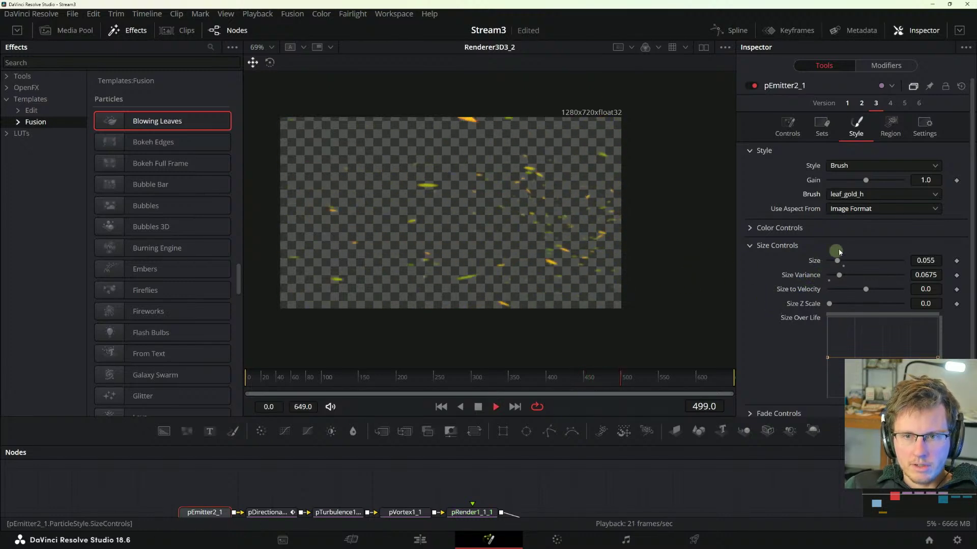
key("space")
- Try the star_7sides and swirl brushes on the particle emitter and preview each in playback
left_click(849, 198)
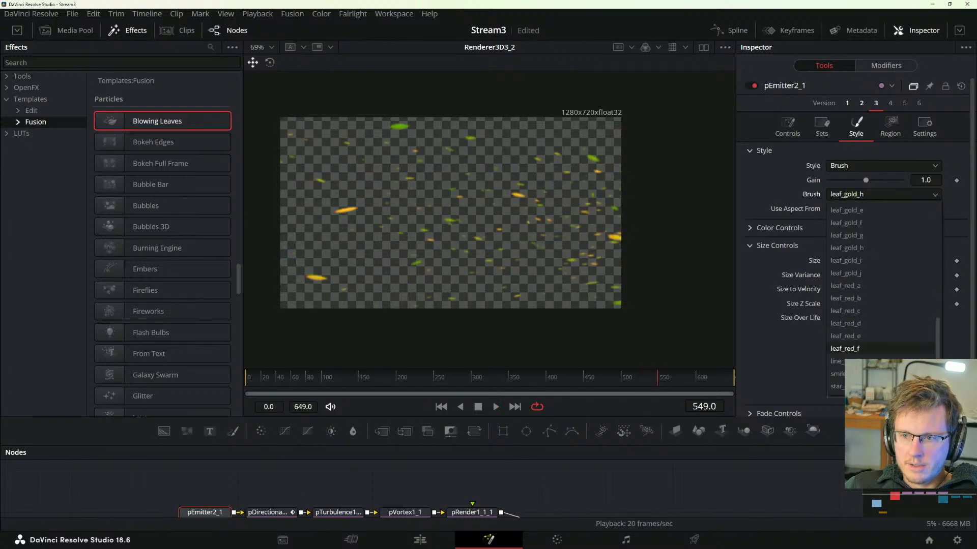
left_click(862, 356)
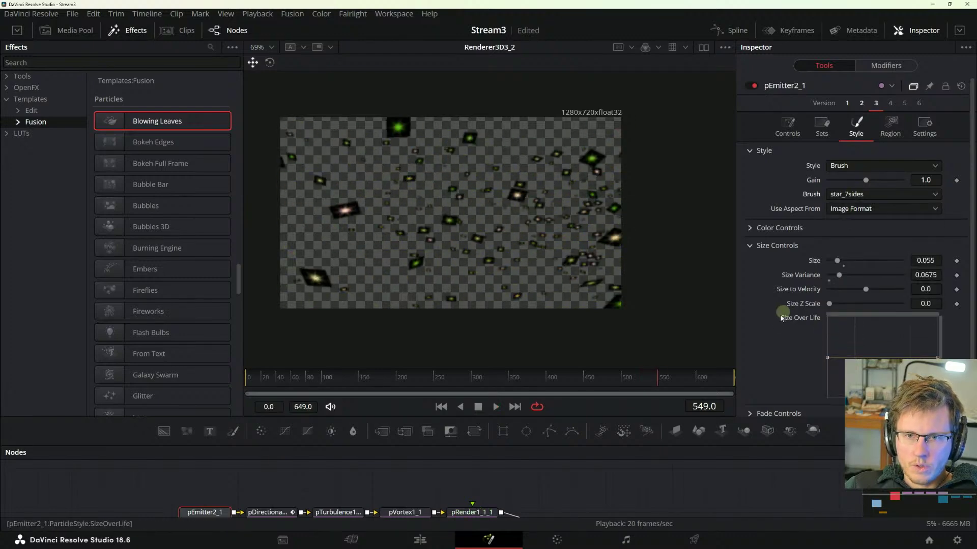
key("space")
key("space")
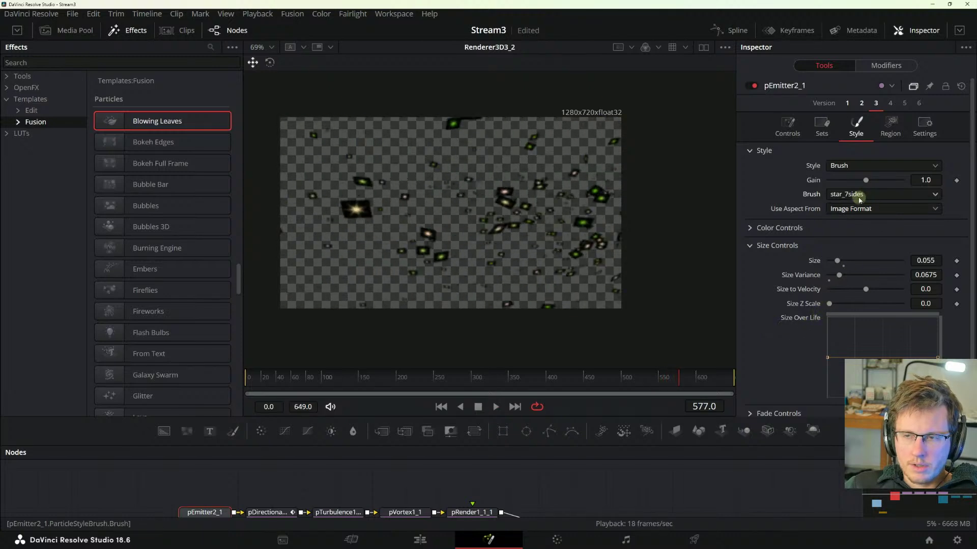
left_click(862, 194)
left_click(837, 387)
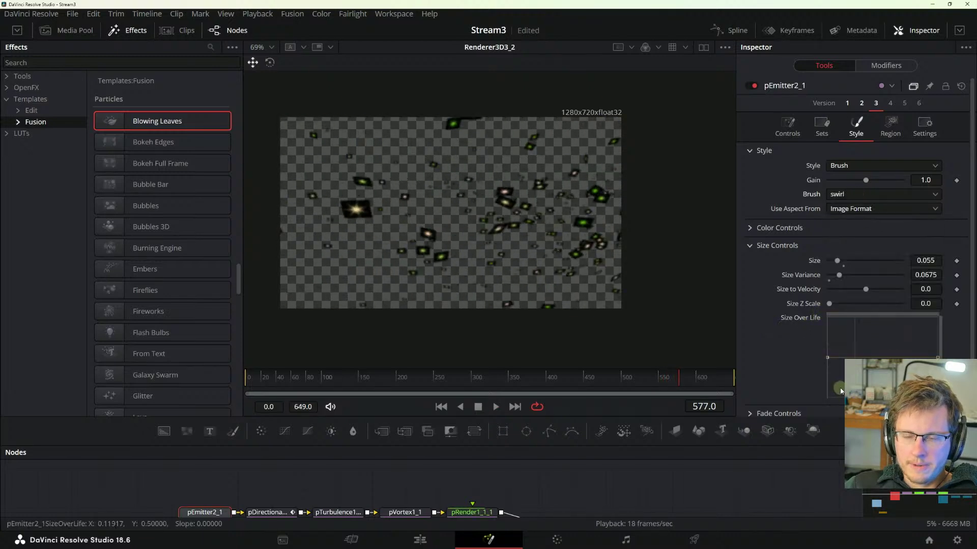
key("space")
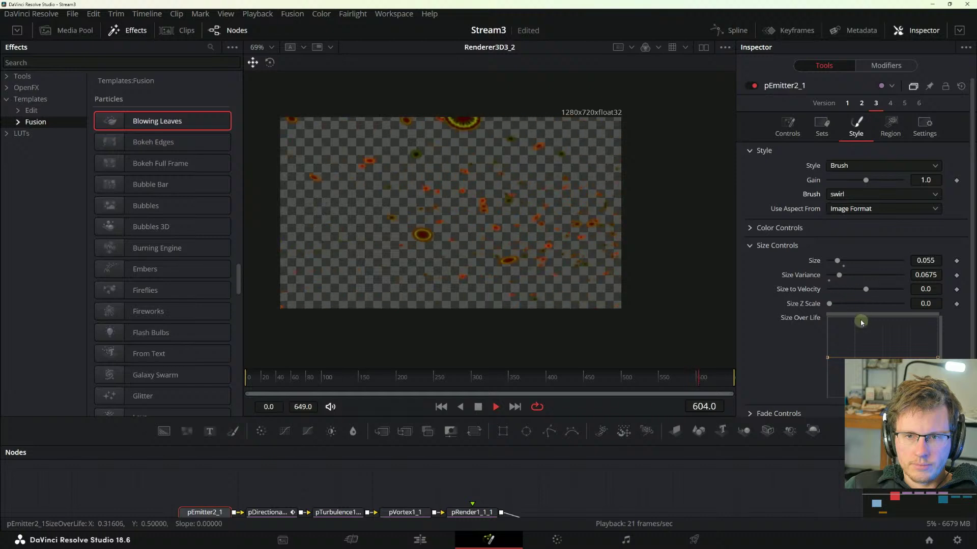
key("space")
- Set the particle emitter's brush to smile and play back the animation
left_click(856, 195)
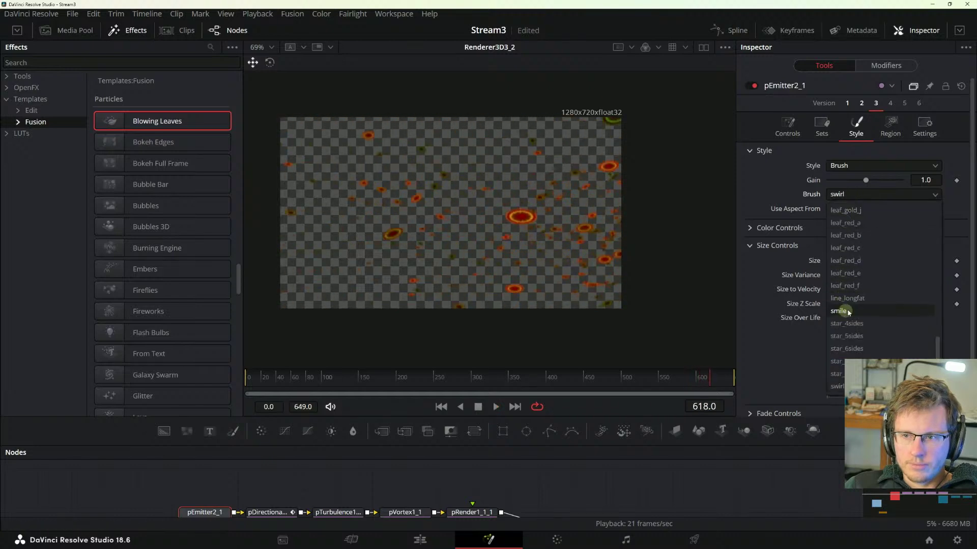
left_click(842, 311)
key("space")
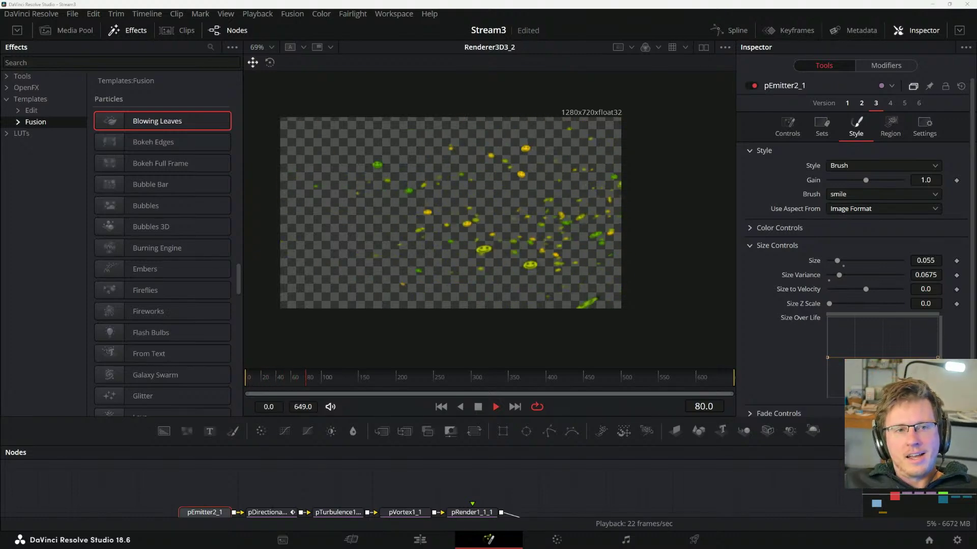
- Switch to the DaVinci Resolve Reference Manual in the browser and move its window up over the viewer
key("alt+Tab")
key("alt+Tab")
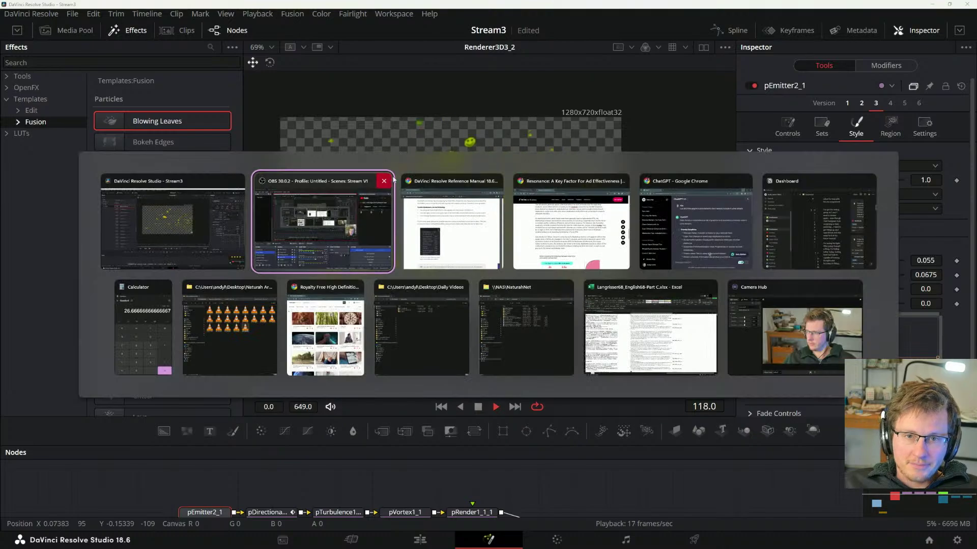
left_click(459, 228)
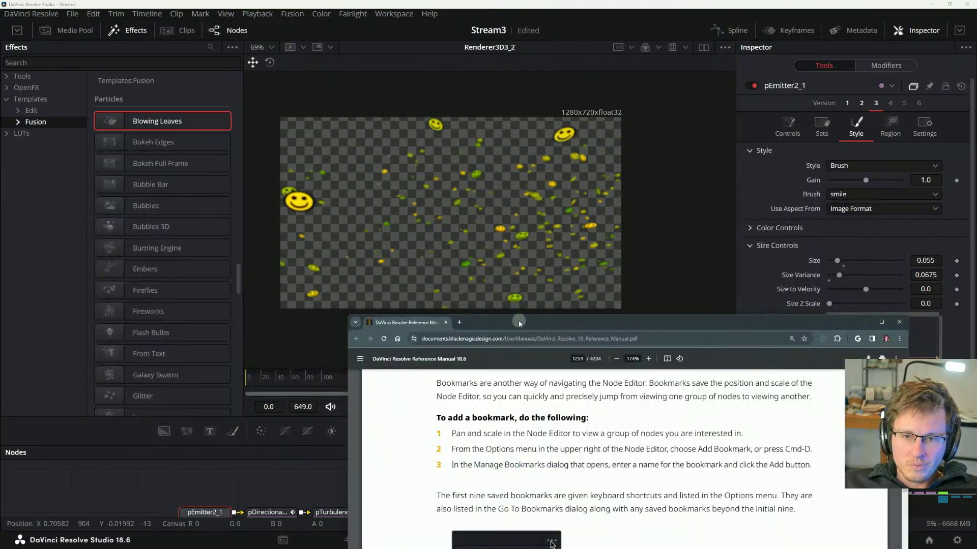
left_click_drag(518, 320, 429, 29)
- Go back through the manual from the node bookmarks section to the contents list of the Node Editor chapter
scroll(500, 269, "up", 5)
scroll(500, 270, "up", 15)
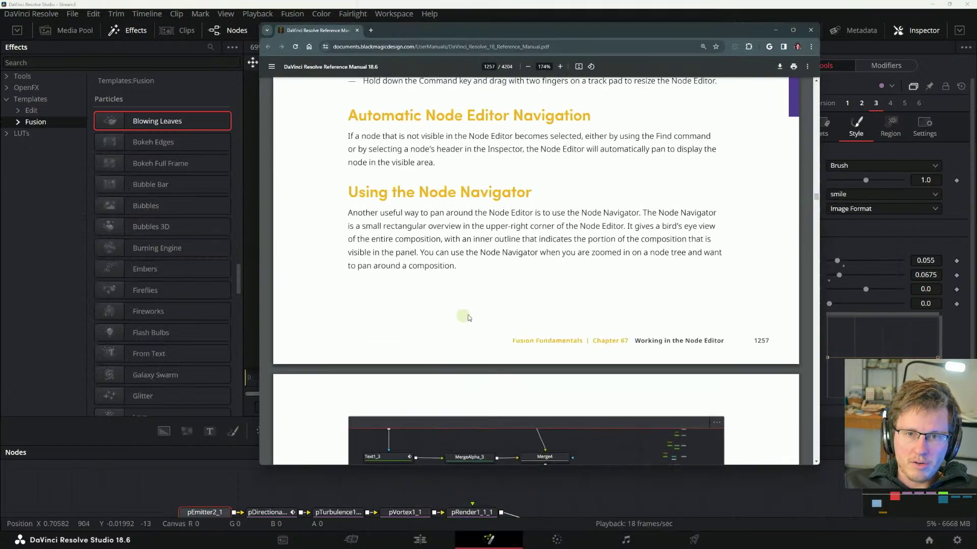
scroll(472, 305, "down", 4)
scroll(472, 305, "up", 15)
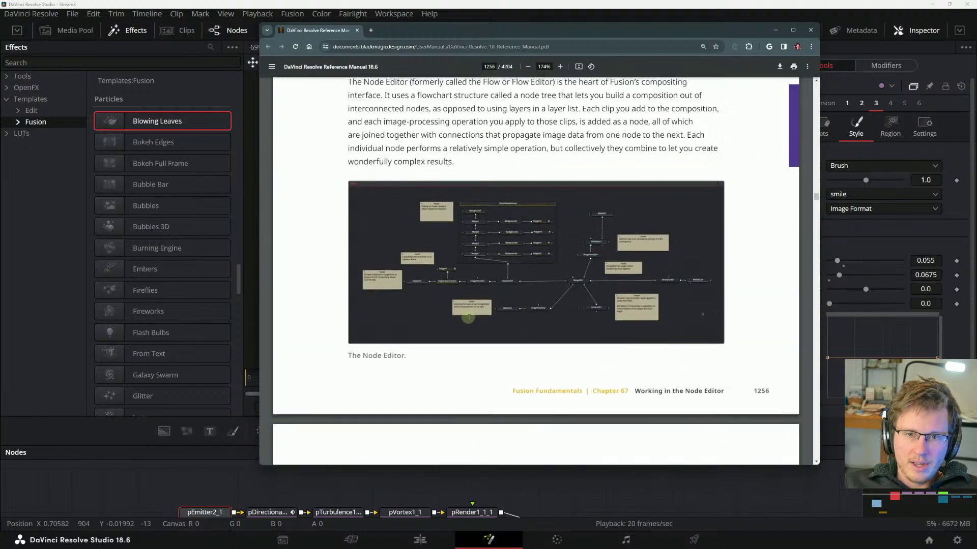
scroll(491, 315, "up", 15)
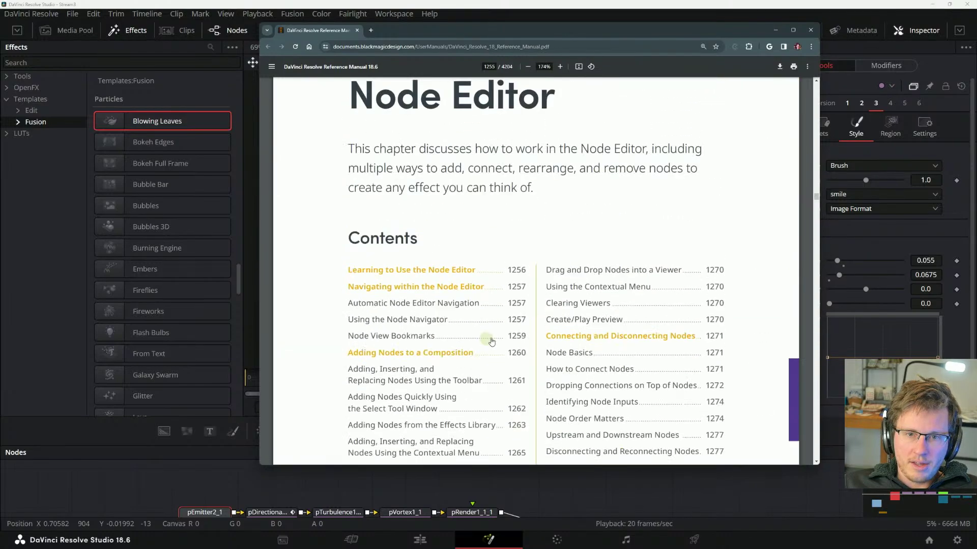